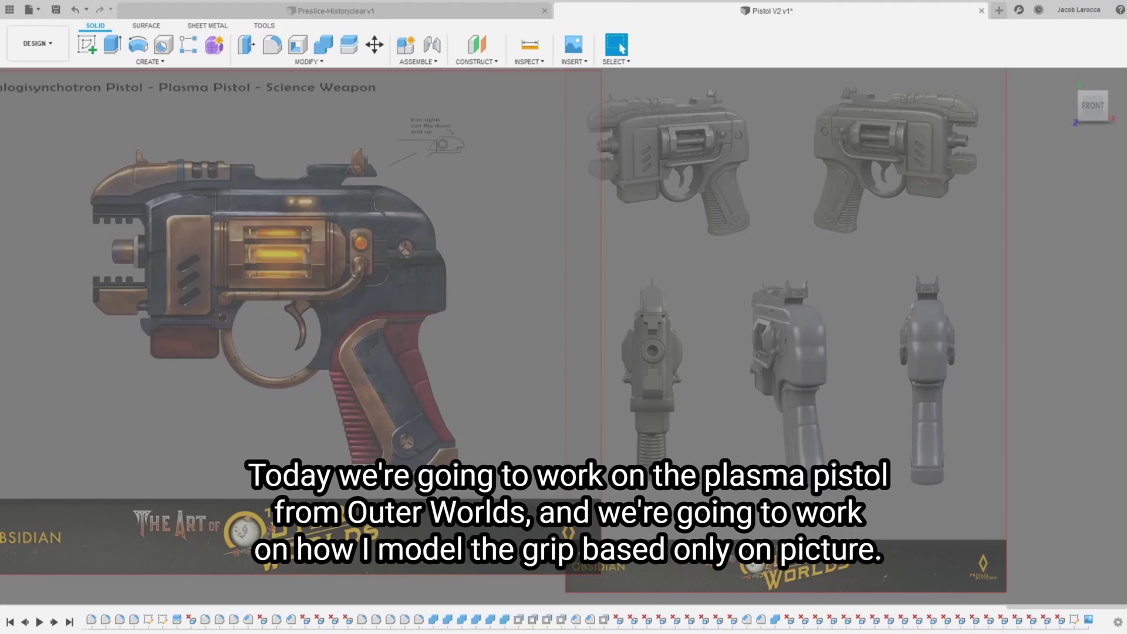
Step: Bring the painted grip reference into view and start a sketch on the front plane
{"action": "mouse_move", "coordinate": [402, 325]}
{"action": "middle_mouse_down"}
{"action": "mouse_move", "coordinate": [370, 303]}
{"action": "mouse_move", "coordinate": [377, 340]}
{"action": "middle_mouse_up"}
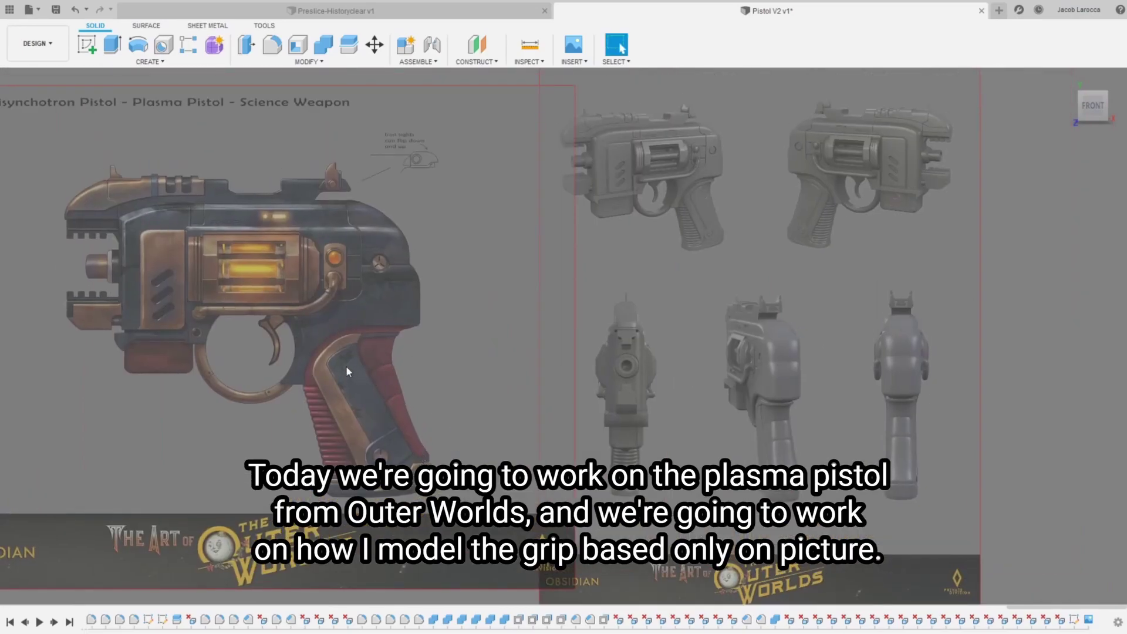
{"action": "scroll", "coordinate": [332, 392], "scroll_direction": "up", "scroll_amount": 3}
{"action": "scroll", "coordinate": [394, 446], "scroll_direction": "up", "scroll_amount": 2}
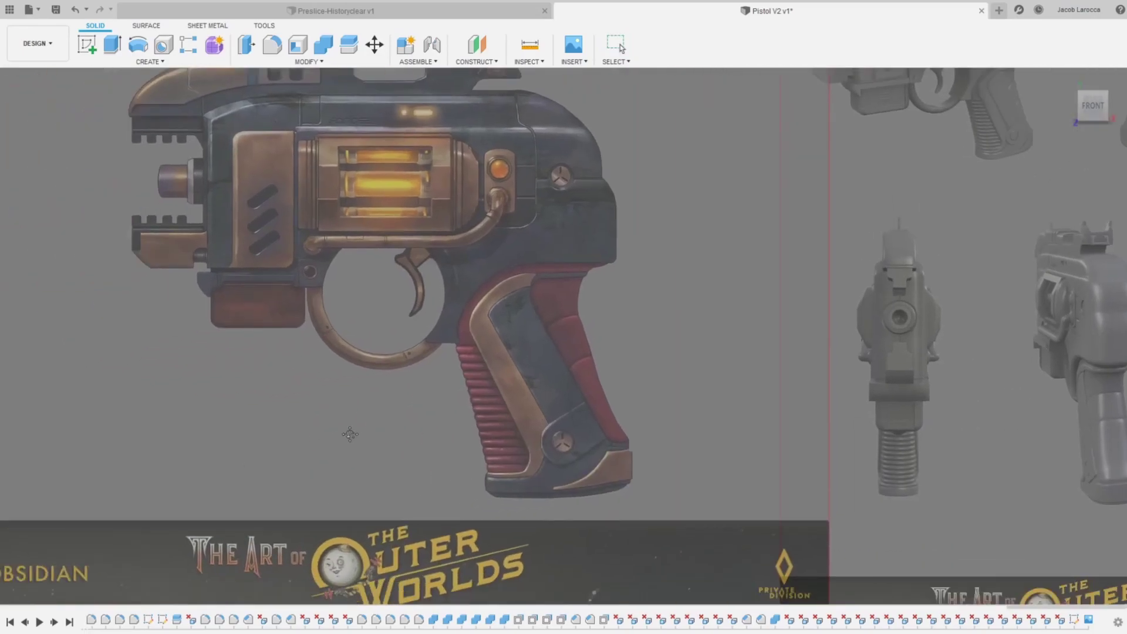
{"action": "scroll", "coordinate": [464, 421], "scroll_direction": "up", "scroll_amount": 2}
{"action": "middle_click_drag", "start_coordinate": [464, 421], "coordinate": [82, 478]}
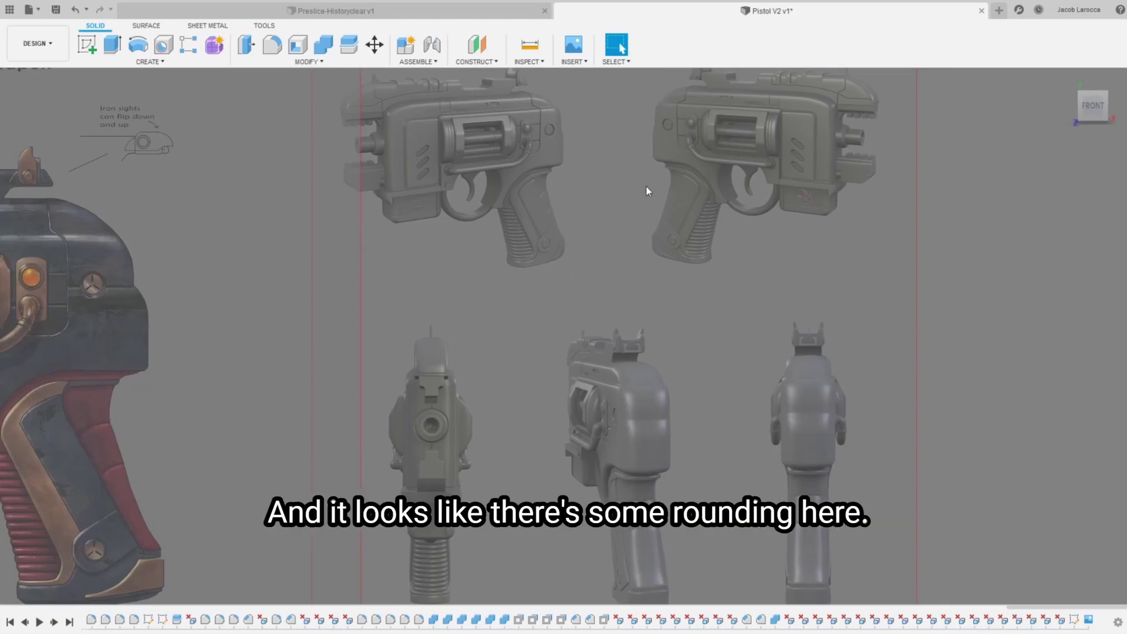
{"action": "middle_click_drag", "start_coordinate": [645, 185], "coordinate": [655, 85]}
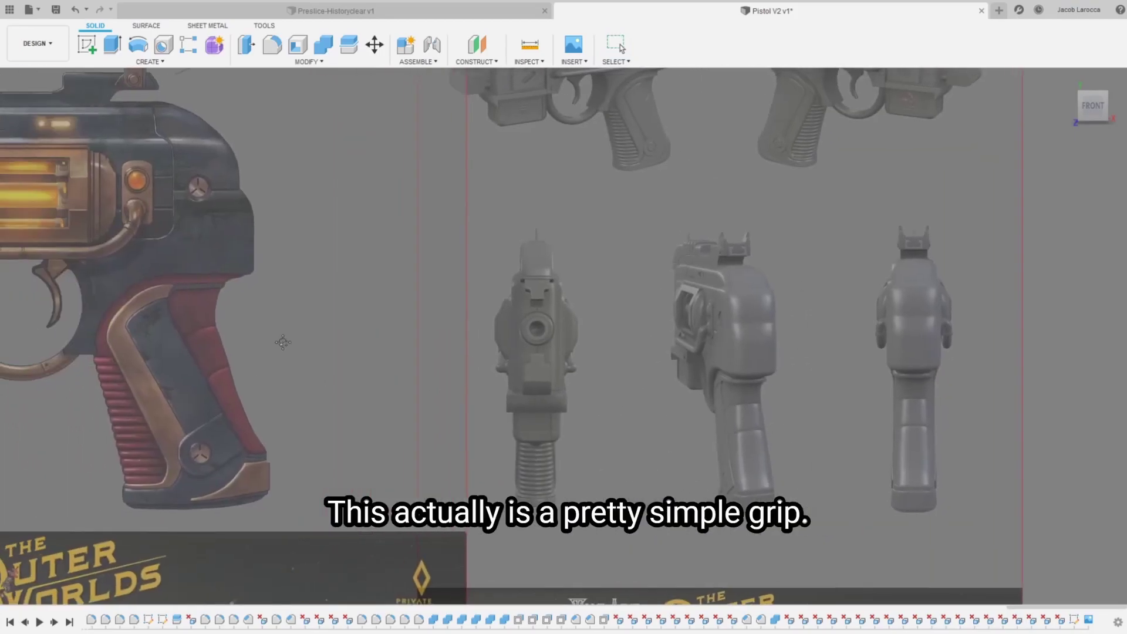
{"action": "mouse_move", "coordinate": [459, 401]}
{"action": "middle_mouse_down"}
{"action": "mouse_move", "coordinate": [291, 413]}
{"action": "mouse_move", "coordinate": [285, 356]}
{"action": "mouse_move", "coordinate": [578, 327]}
{"action": "mouse_move", "coordinate": [538, 336]}
{"action": "middle_mouse_up"}
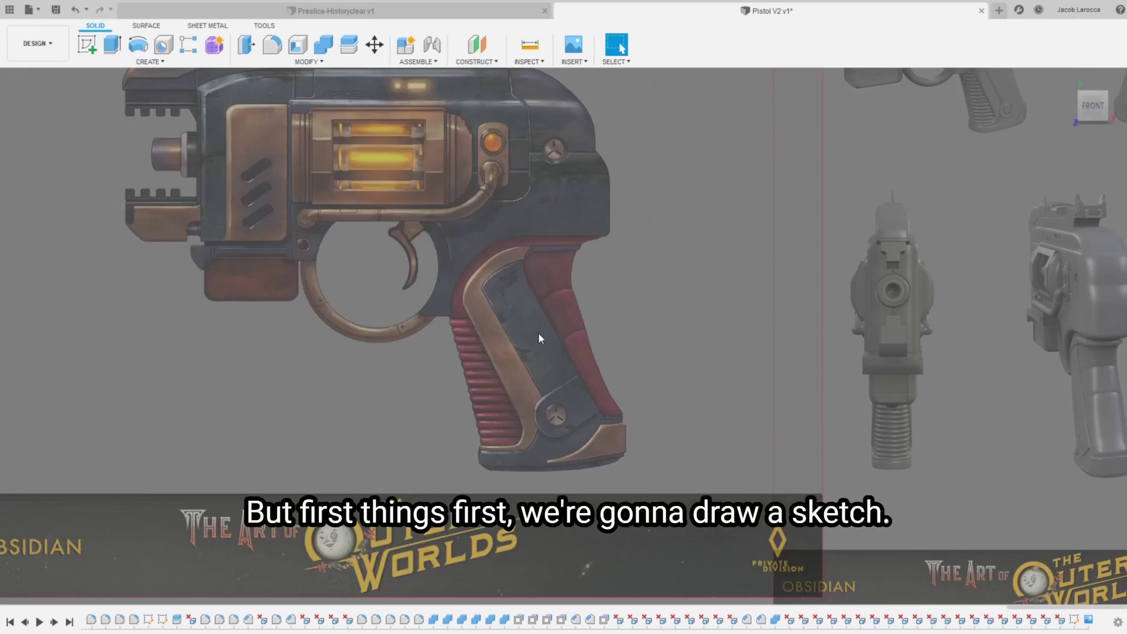
{"action": "left_click", "coordinate": [87, 44]}
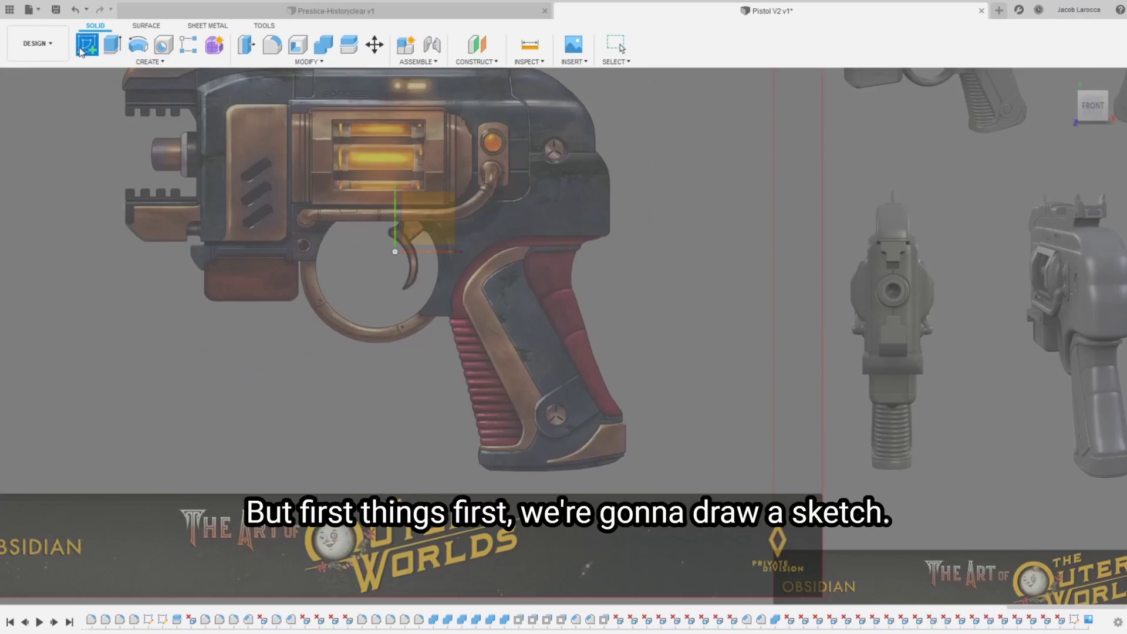
{"action": "left_click", "coordinate": [443, 223]}
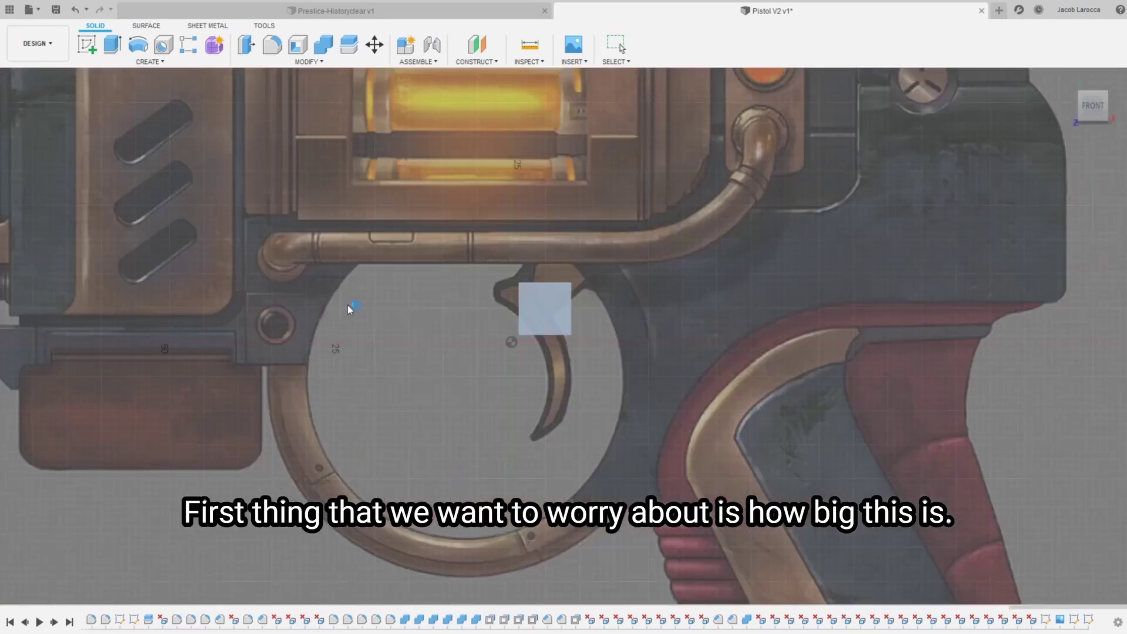
Step: Trace the grip's vertical front edge and horizontal top edge as connected lines
{"action": "scroll", "coordinate": [347, 304], "scroll_direction": "down", "scroll_amount": 2}
{"action": "scroll", "coordinate": [308, 338], "scroll_direction": "up", "scroll_amount": 2}
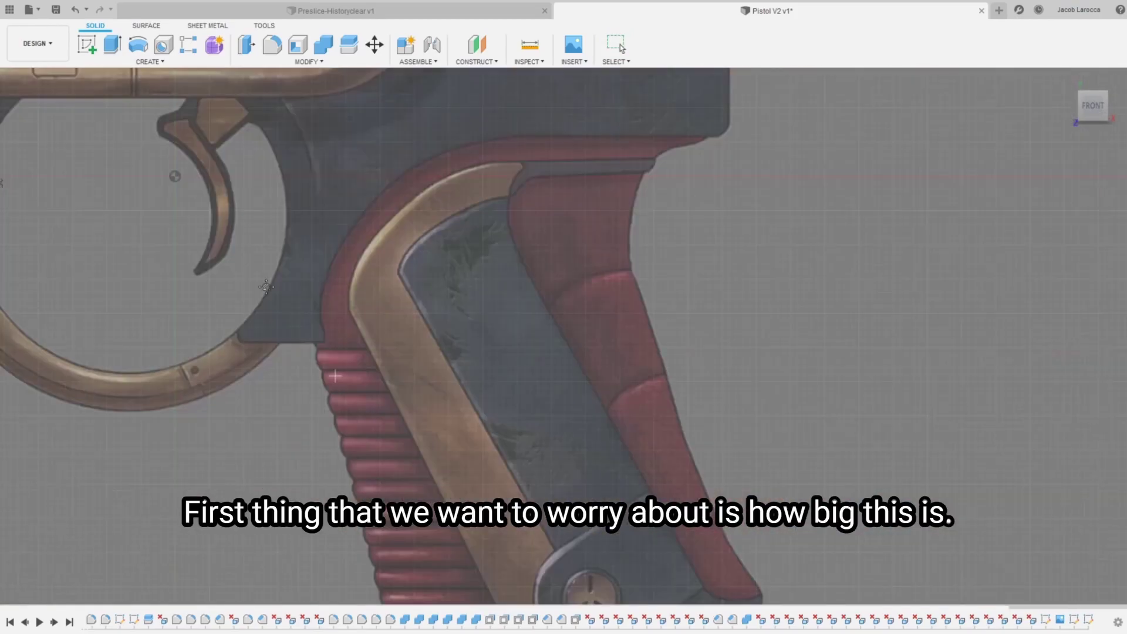
{"action": "left_click", "coordinate": [312, 339]}
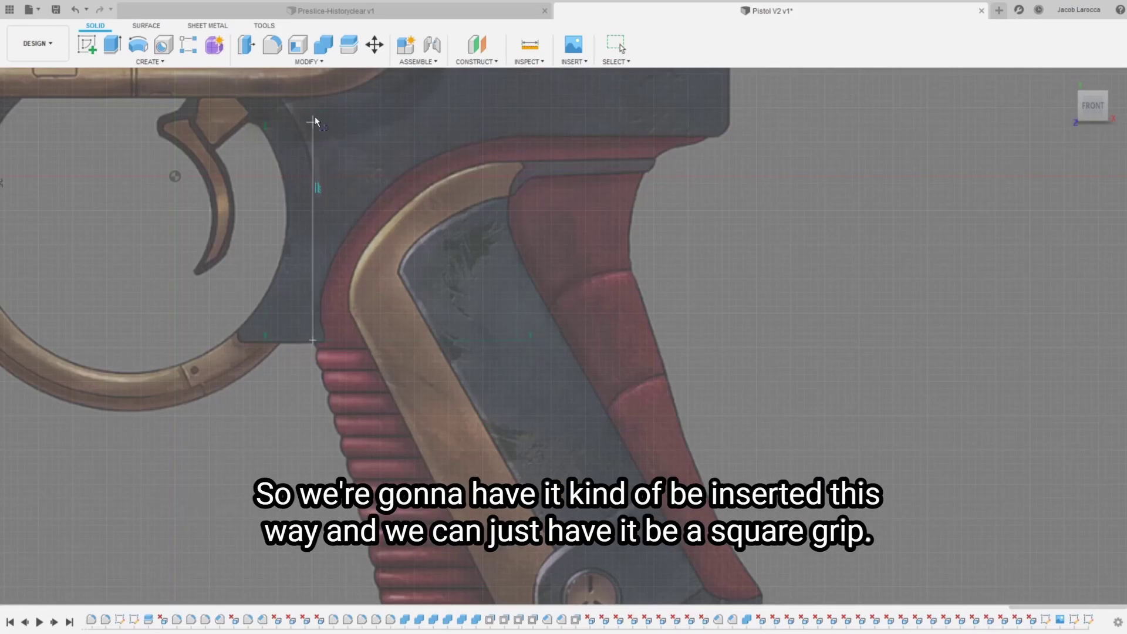
{"action": "left_click", "coordinate": [314, 125]}
{"action": "scroll", "coordinate": [352, 176], "scroll_direction": "up", "scroll_amount": 1}
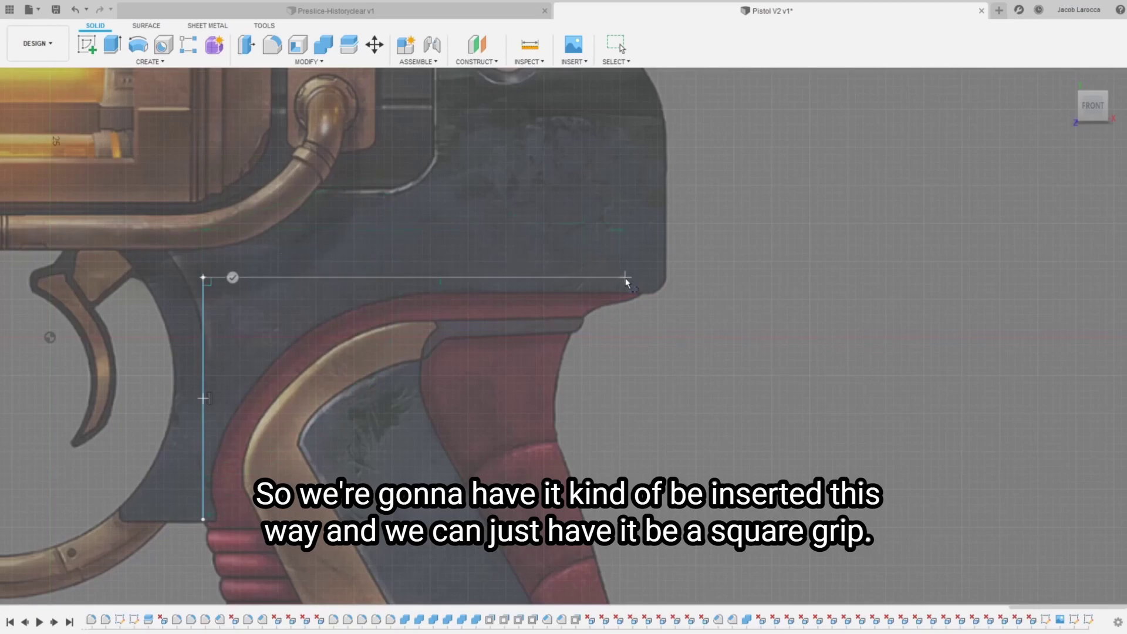
{"action": "left_click", "coordinate": [640, 276]}
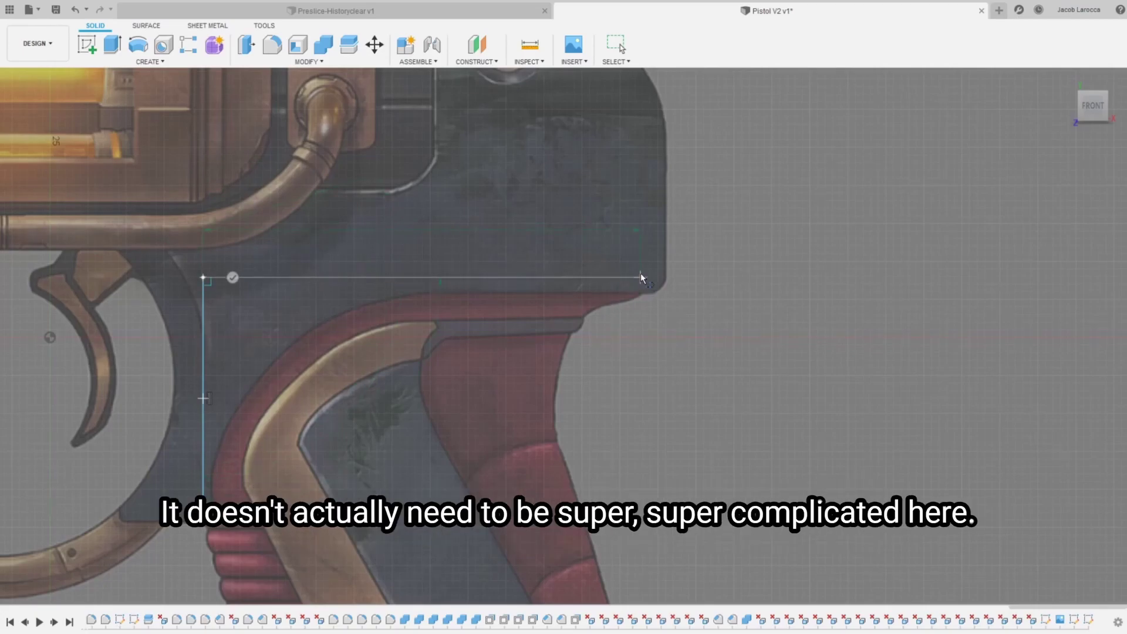
{"action": "left_click", "coordinate": [640, 277]}
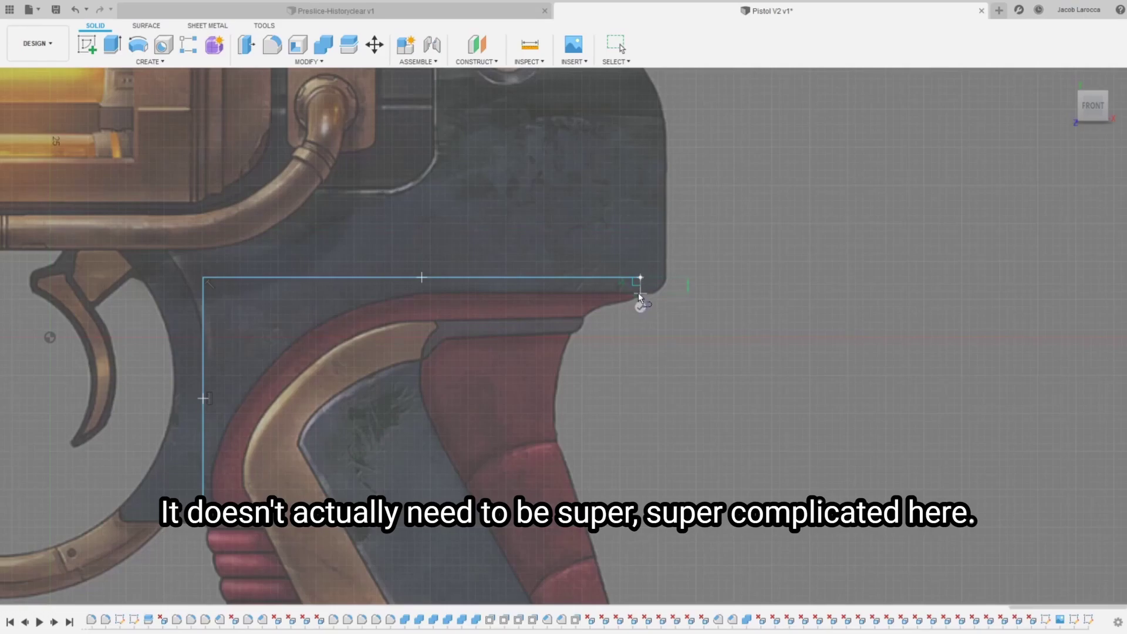
Step: Pan around the reference views and undo a stray diagonal line segment
{"action": "scroll", "coordinate": [673, 375], "scroll_direction": "down", "scroll_amount": 5}
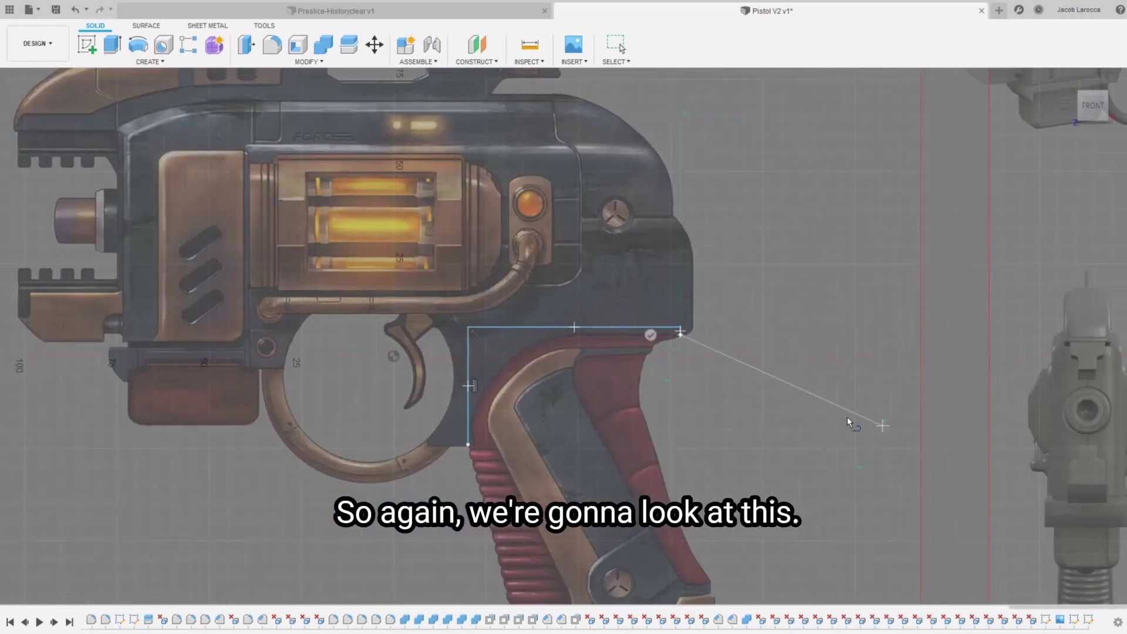
{"action": "mouse_move", "coordinate": [854, 420]}
{"action": "middle_mouse_down"}
{"action": "mouse_move", "coordinate": [339, 380]}
{"action": "mouse_move", "coordinate": [295, 604]}
{"action": "middle_mouse_up"}
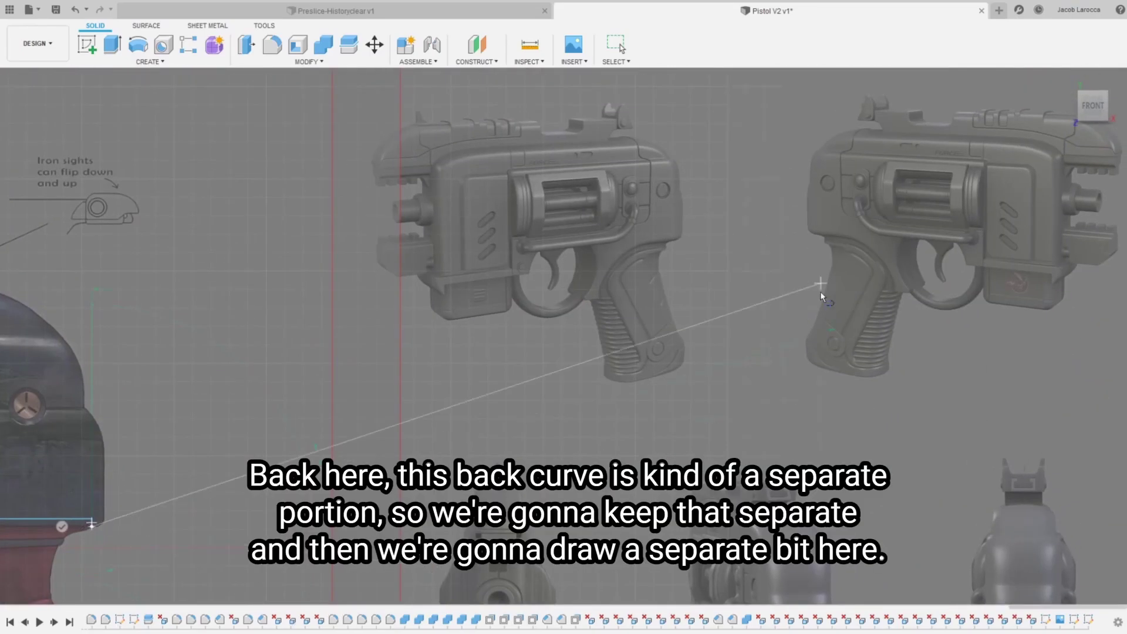
{"action": "middle_click_drag", "start_coordinate": [836, 298], "coordinate": [748, 84]}
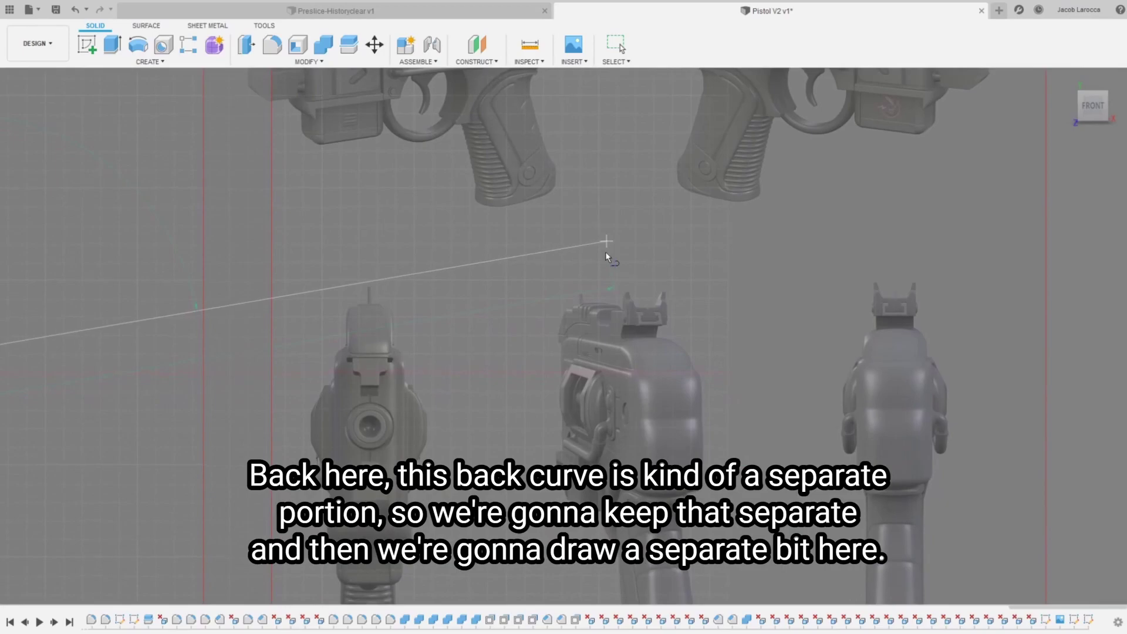
{"action": "middle_click_drag", "start_coordinate": [480, 421], "coordinate": [644, 347]}
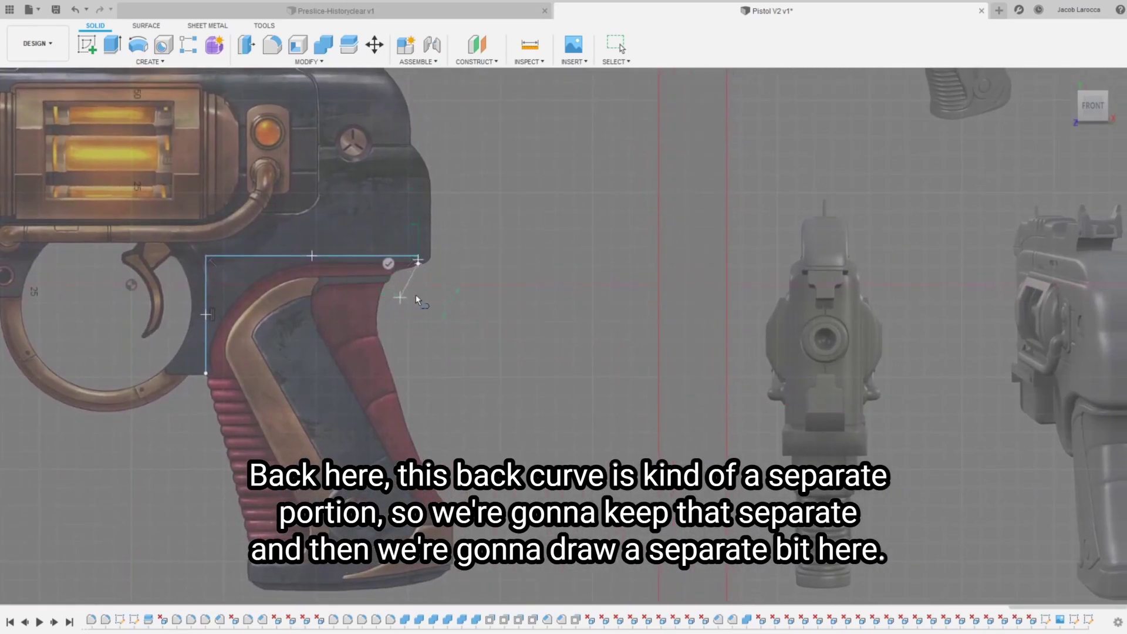
{"action": "left_click", "coordinate": [447, 296]}
{"action": "key", "text": "Escape"}
{"action": "key", "text": "ctrl+z"}
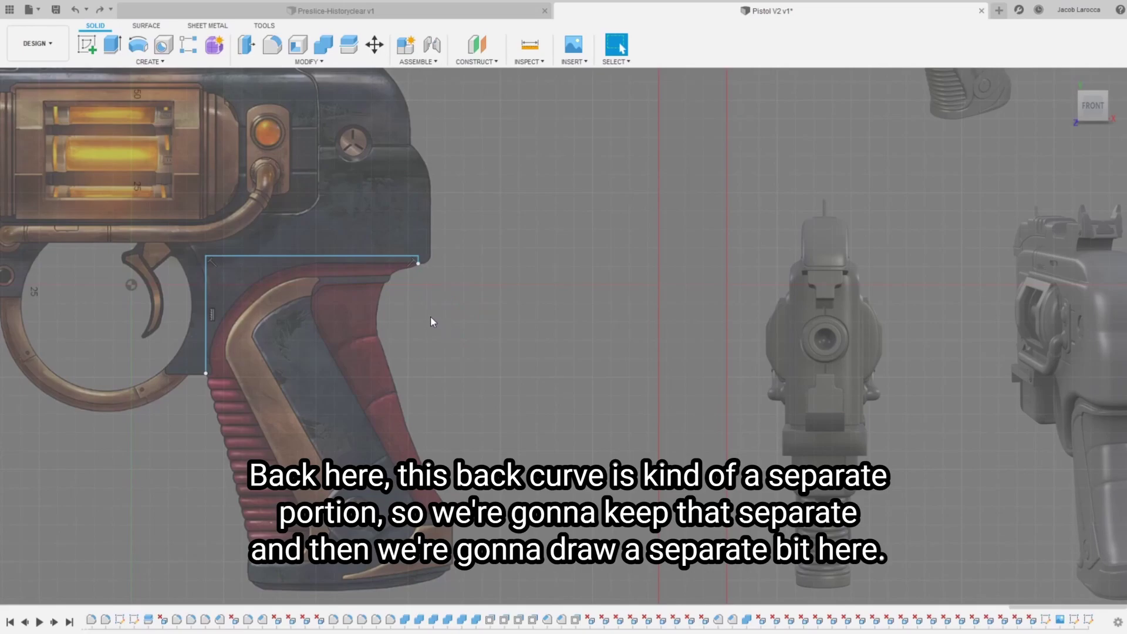
{"action": "key", "text": "l"}
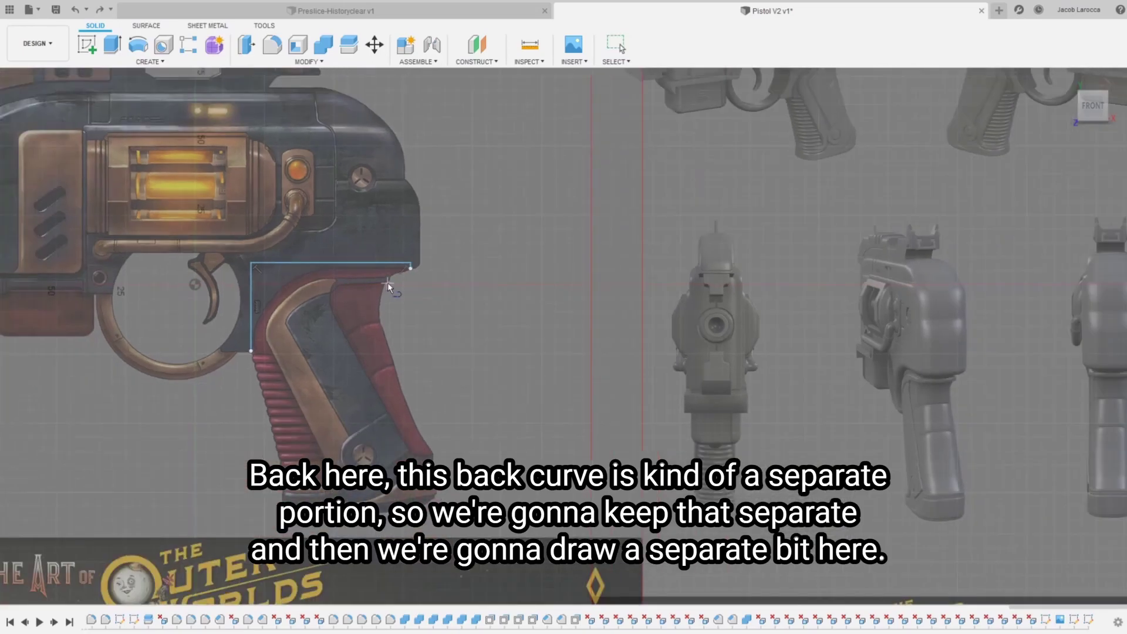
{"action": "scroll", "coordinate": [387, 283], "scroll_direction": "up", "scroll_amount": 3}
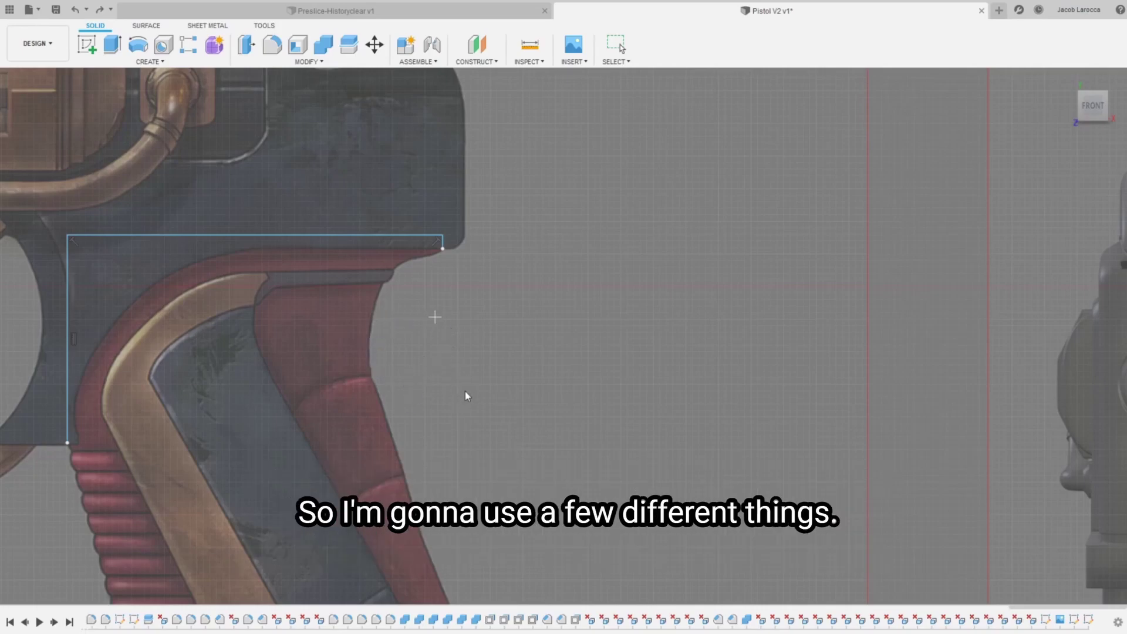
Step: Trace the upper back curve of the grip with an arc, after abandoning a spline
{"action": "left_click", "coordinate": [384, 283]}
{"action": "left_click", "coordinate": [371, 371]}
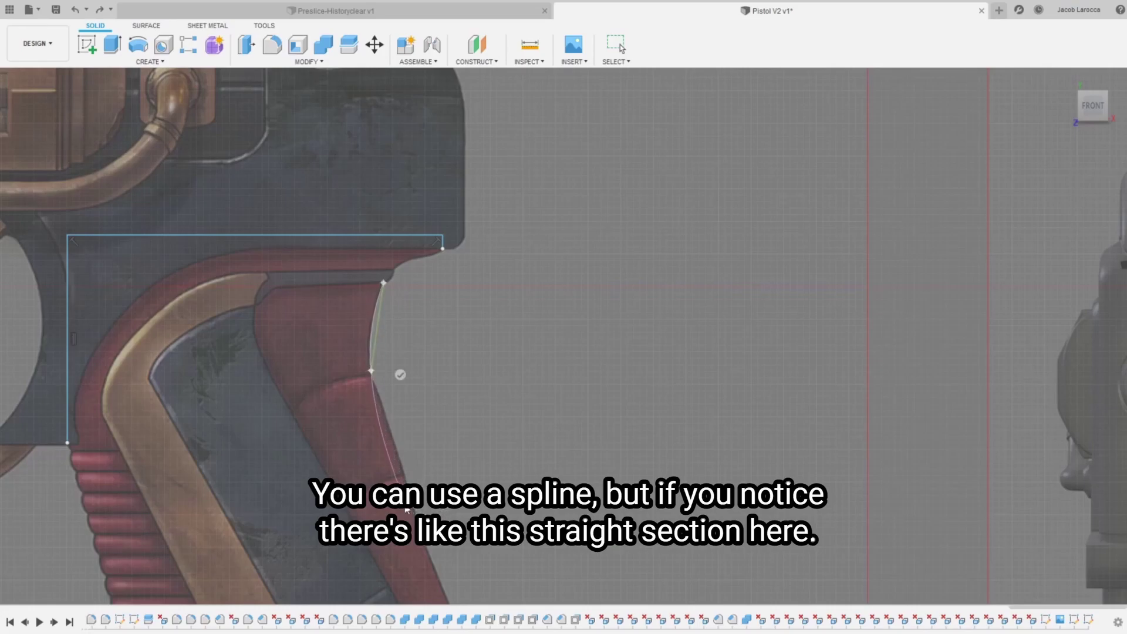
{"action": "middle_click_drag", "start_coordinate": [431, 494], "coordinate": [422, 390]}
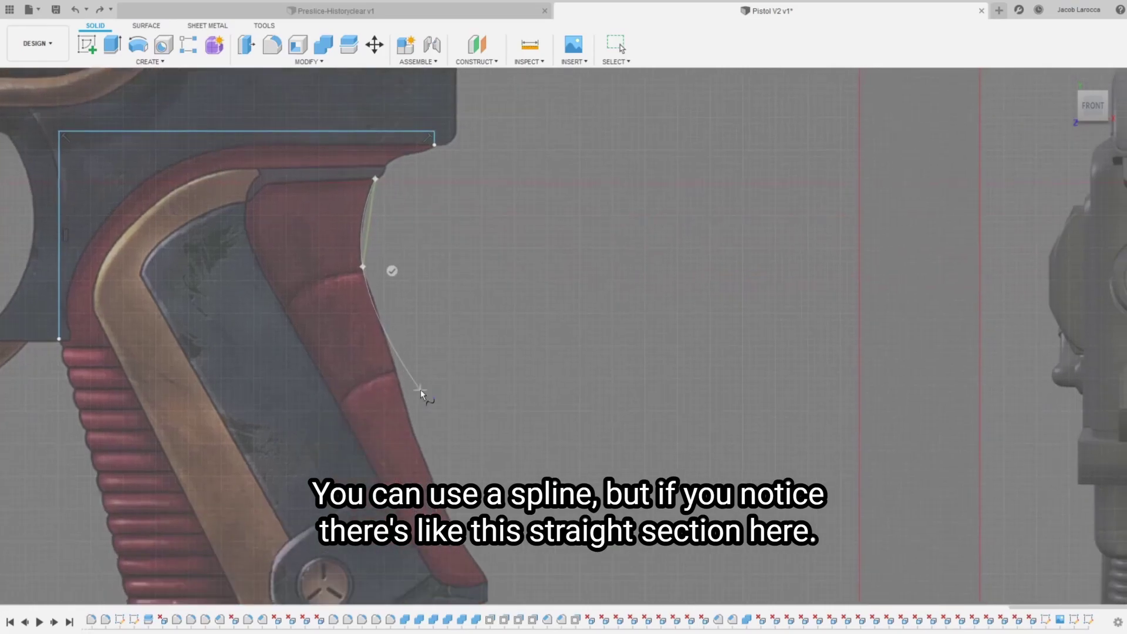
{"action": "key", "text": "Escape"}
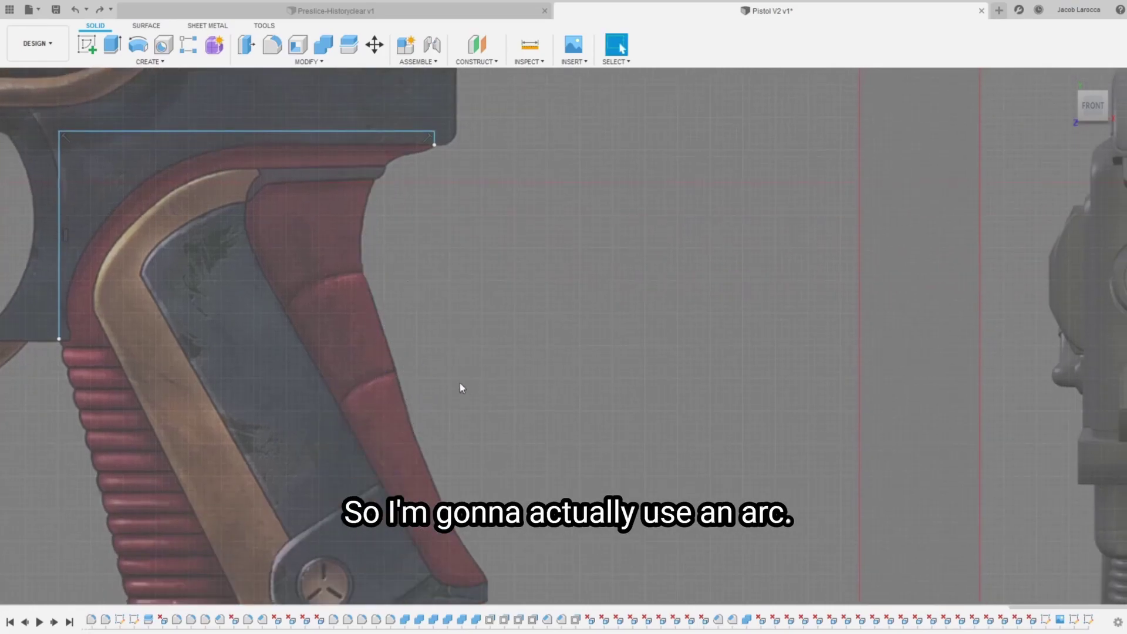
{"action": "key", "text": "l"}
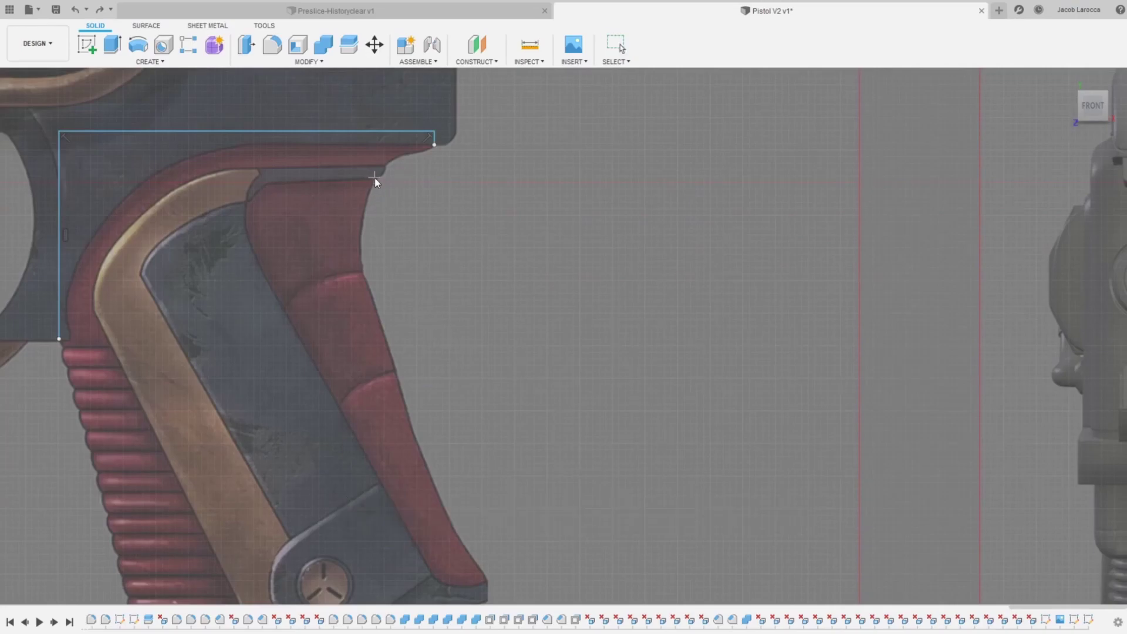
{"action": "left_click", "coordinate": [362, 273]}
{"action": "left_click", "coordinate": [364, 219]}
{"action": "key", "text": "Escape"}
{"action": "left_click_drag", "start_coordinate": [364, 268], "coordinate": [365, 275]}
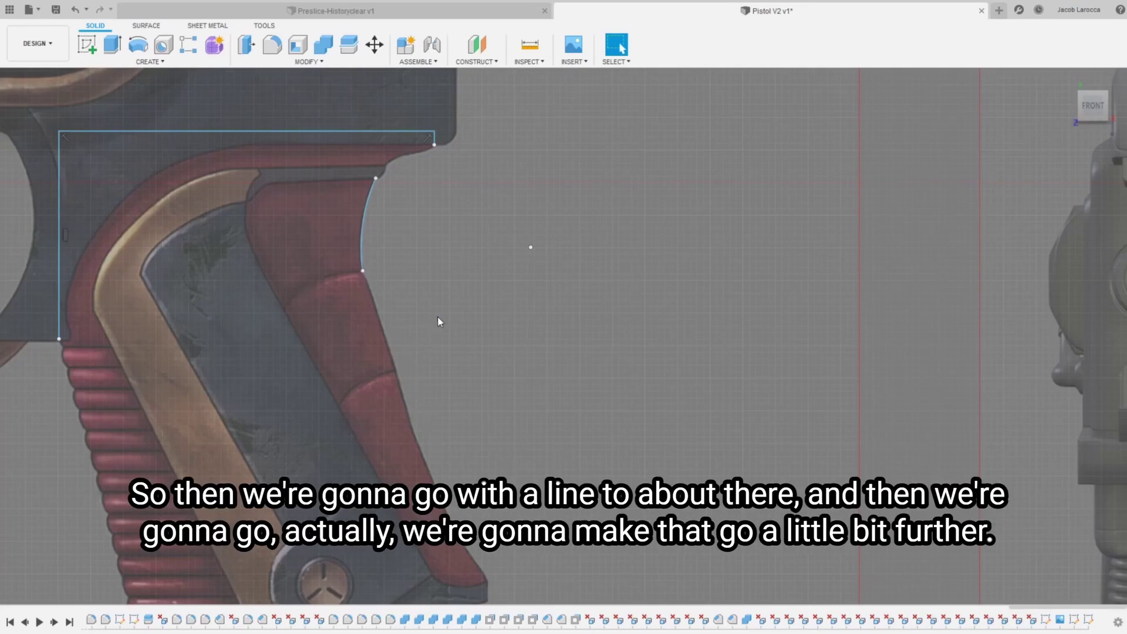
Step: Draw a line down the grip's back edge, extending it toward the lower back corner
{"action": "key", "text": "l"}
{"action": "left_click", "coordinate": [364, 272]}
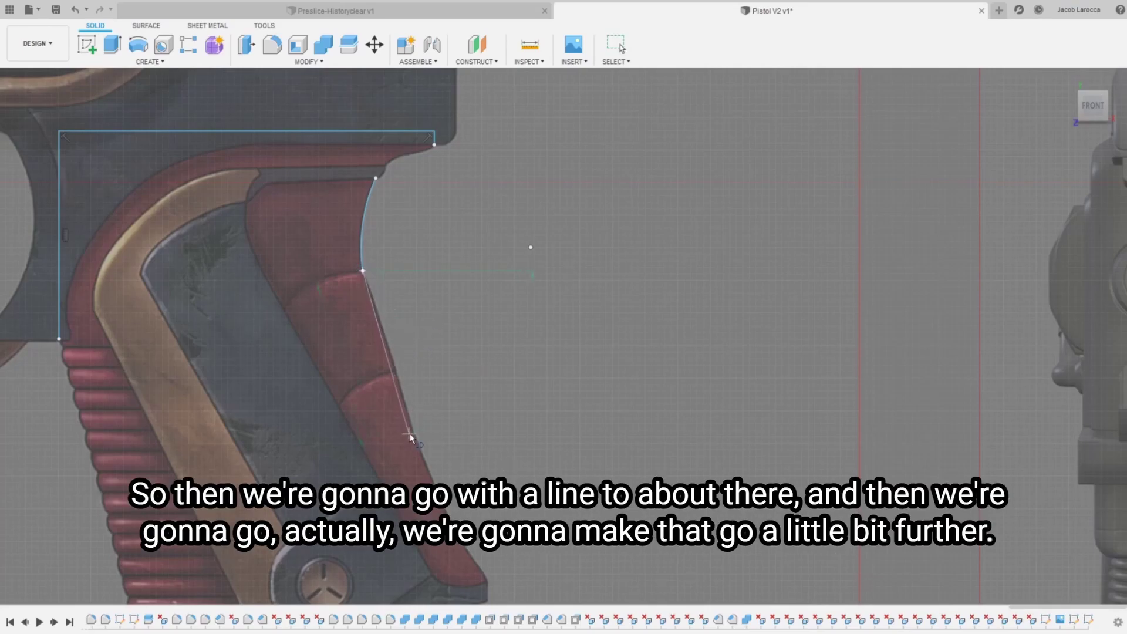
{"action": "left_click", "coordinate": [413, 425]}
{"action": "key", "text": "Escape"}
{"action": "middle_click_drag", "start_coordinate": [472, 464], "coordinate": [438, 329]}
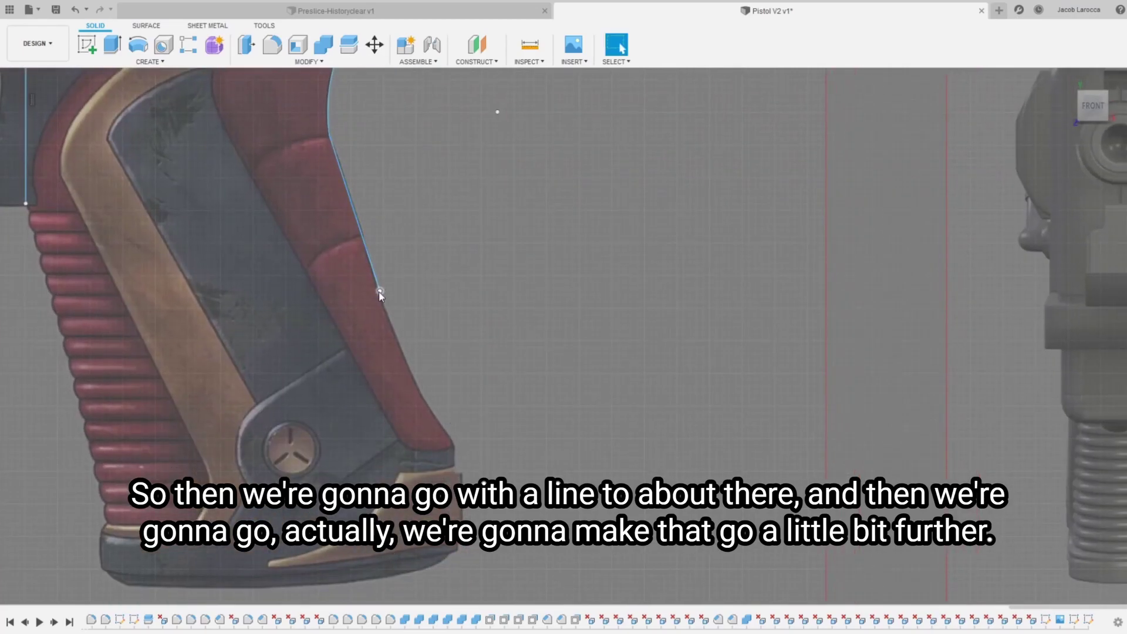
{"action": "left_click_drag", "start_coordinate": [380, 291], "coordinate": [392, 330]}
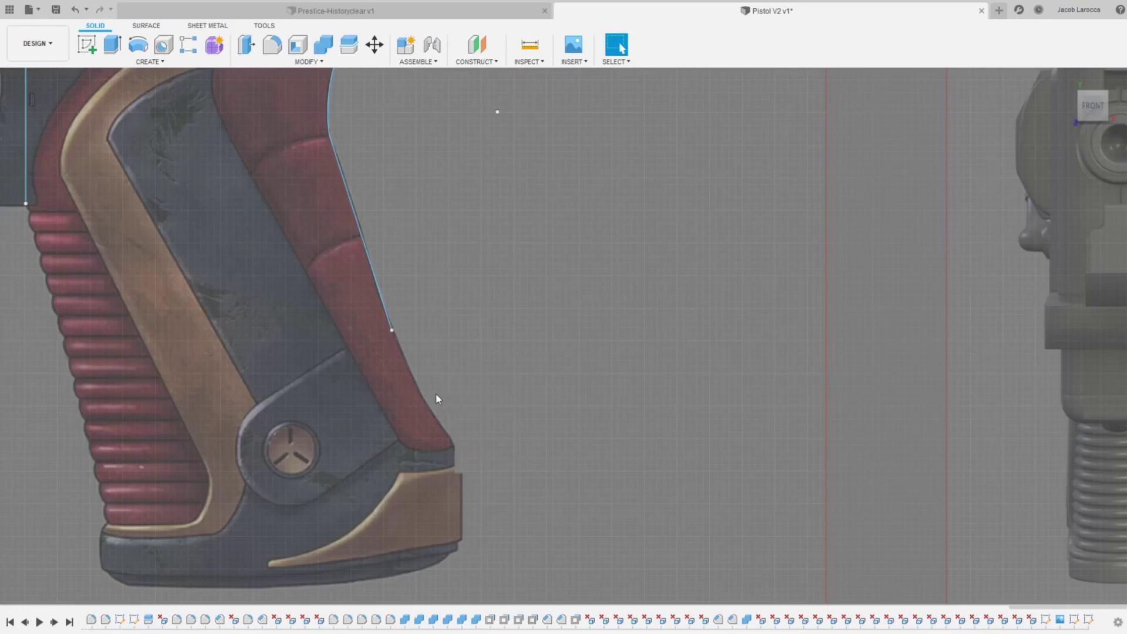
{"action": "left_click", "coordinate": [455, 445]}
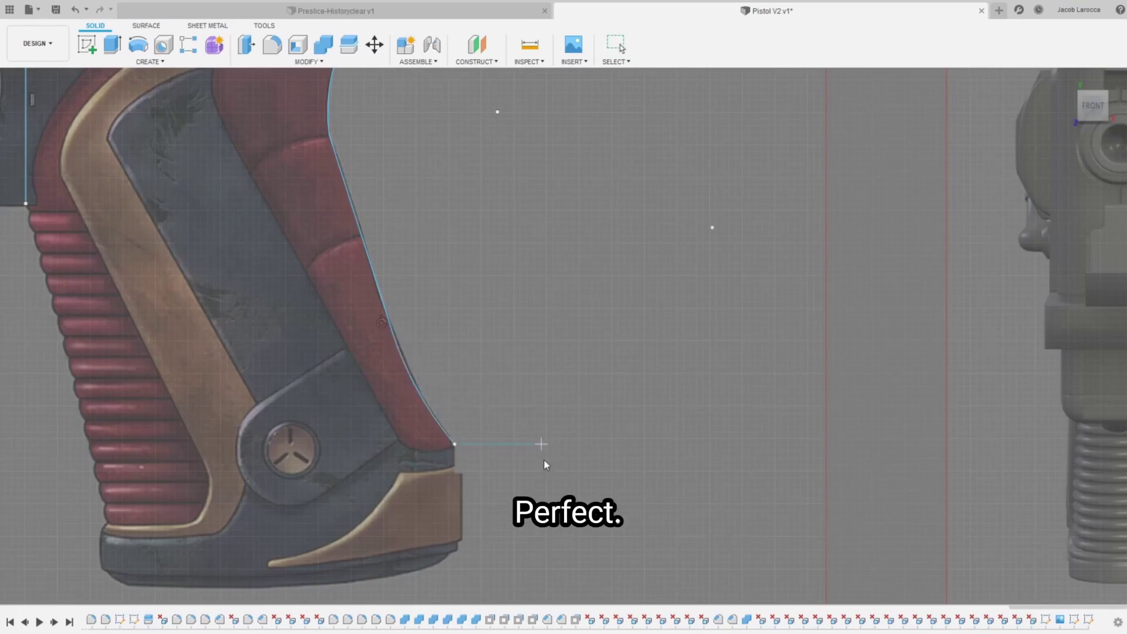
{"action": "mouse_move", "coordinate": [544, 464]}
{"action": "middle_mouse_down"}
{"action": "mouse_move", "coordinate": [591, 445]}
{"action": "mouse_move", "coordinate": [376, 440]}
{"action": "mouse_move", "coordinate": [613, 457]}
{"action": "middle_mouse_up"}
{"action": "scroll", "coordinate": [590, 445], "scroll_direction": "down", "scroll_amount": 5}
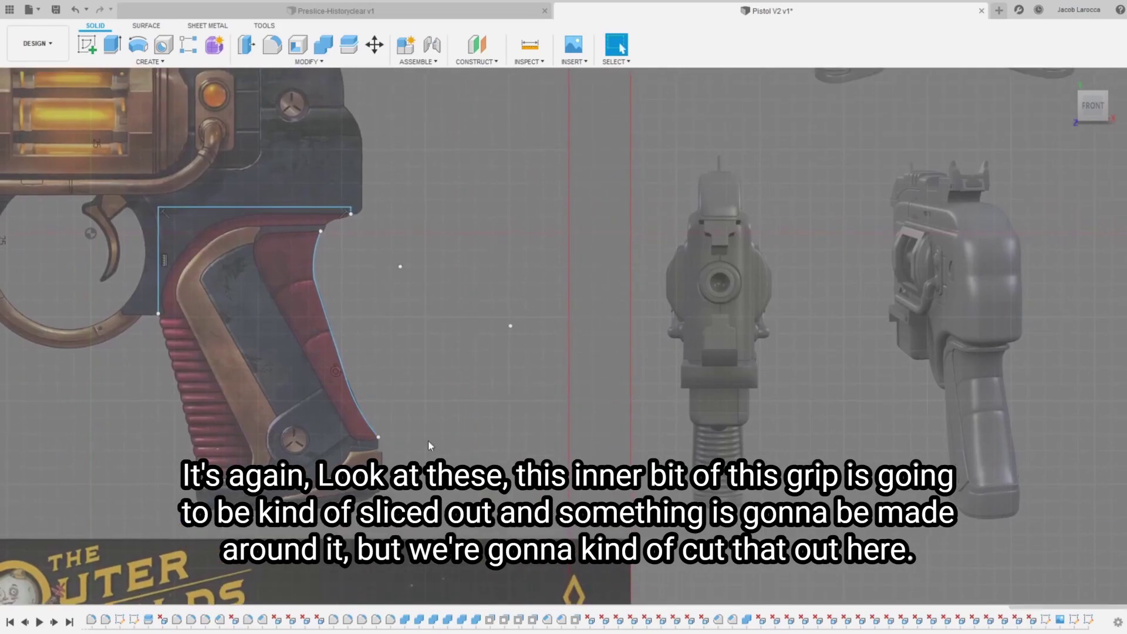
Step: End the back edge line at the grip bottom and draw the grip's bottom edge
{"action": "scroll", "coordinate": [428, 439], "scroll_direction": "up", "scroll_amount": 3}
{"action": "scroll", "coordinate": [428, 439], "scroll_direction": "down", "scroll_amount": 3}
{"action": "mouse_move", "coordinate": [598, 457]}
{"action": "middle_mouse_down"}
{"action": "mouse_move", "coordinate": [394, 437]}
{"action": "mouse_move", "coordinate": [575, 464]}
{"action": "middle_mouse_up"}
{"action": "scroll", "coordinate": [353, 437], "scroll_direction": "up", "scroll_amount": 5}
{"action": "scroll", "coordinate": [352, 437], "scroll_direction": "down", "scroll_amount": 3}
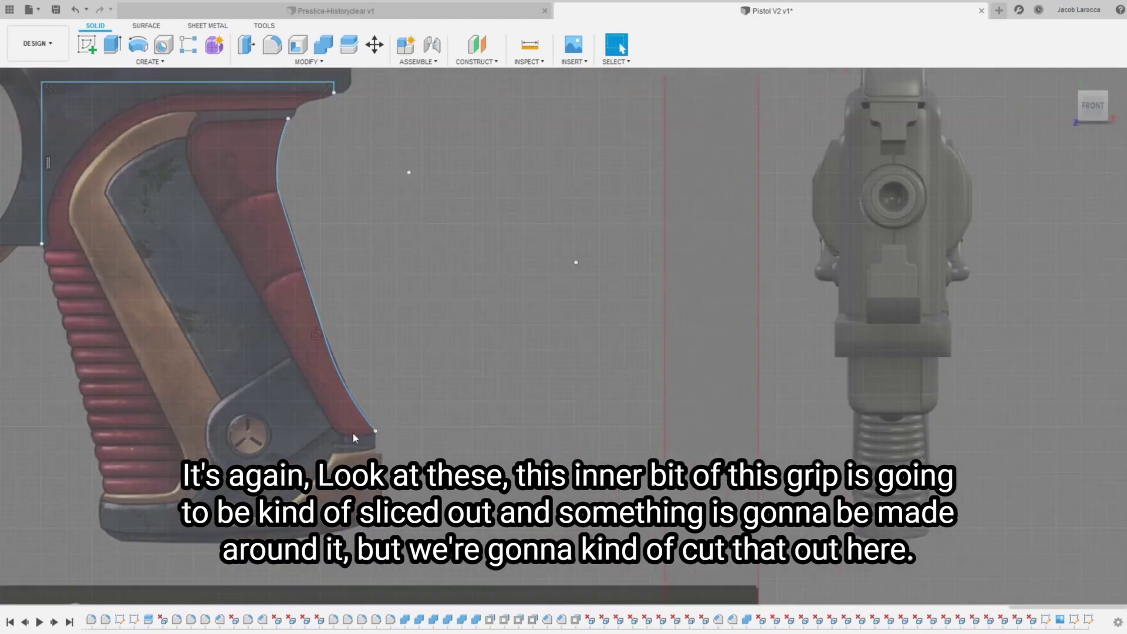
{"action": "key", "text": "l"}
{"action": "scroll", "coordinate": [173, 513], "scroll_direction": "down", "scroll_amount": 3}
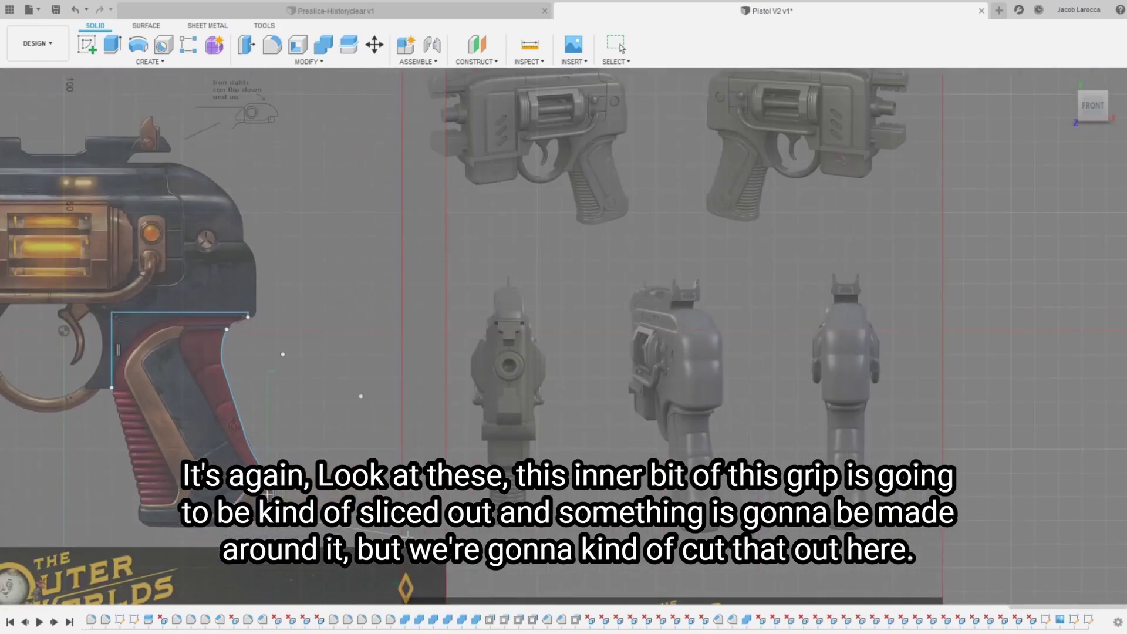
{"action": "scroll", "coordinate": [268, 495], "scroll_direction": "up", "scroll_amount": 2}
{"action": "scroll", "coordinate": [411, 463], "scroll_direction": "up", "scroll_amount": 2}
{"action": "scroll", "coordinate": [537, 441], "scroll_direction": "up", "scroll_amount": 2}
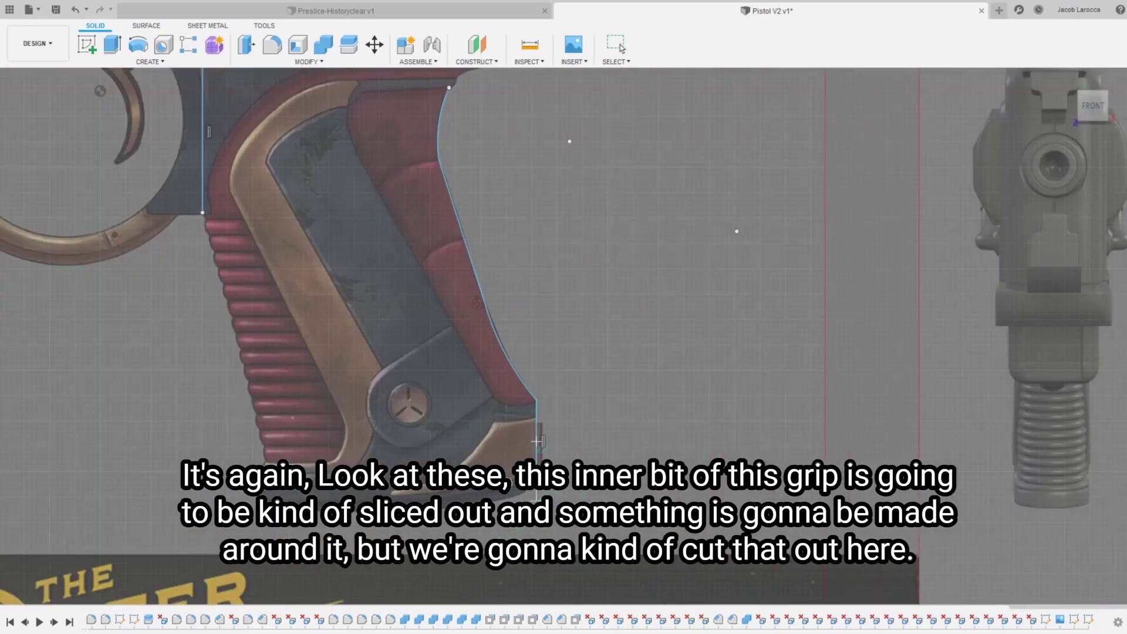
{"action": "left_click", "coordinate": [536, 491]}
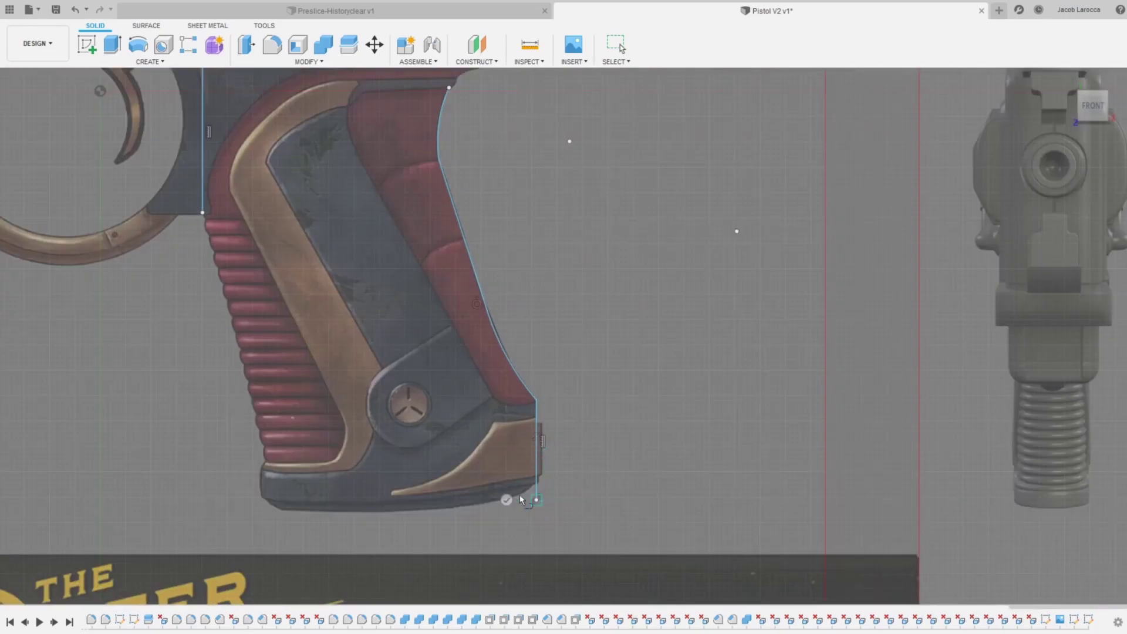
{"action": "left_click", "coordinate": [262, 498]}
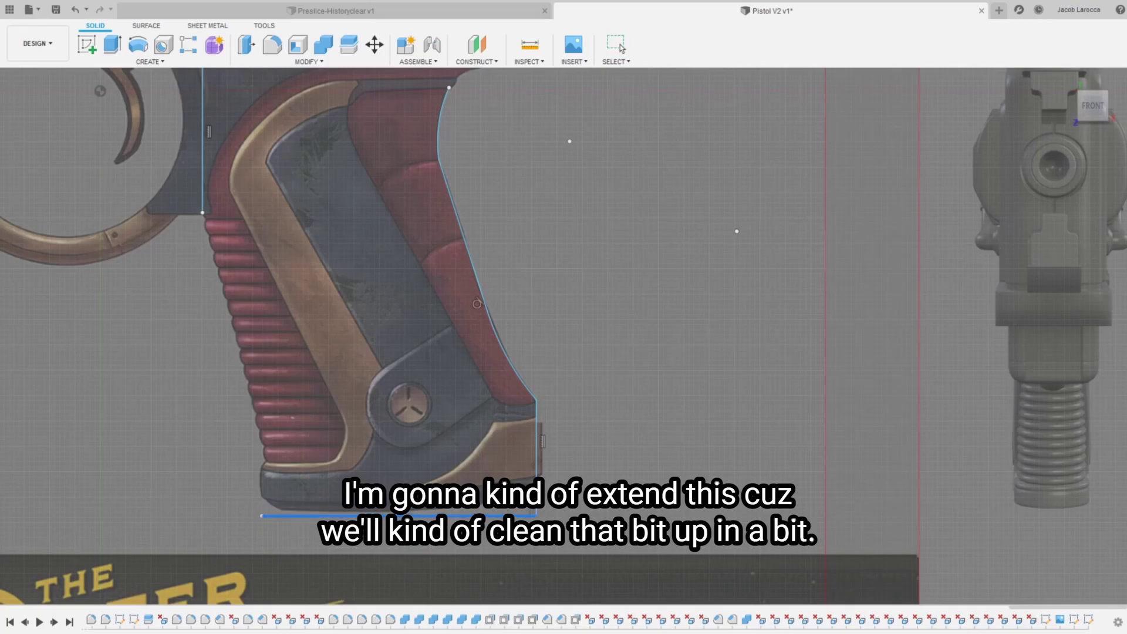
{"action": "key", "text": "Escape"}
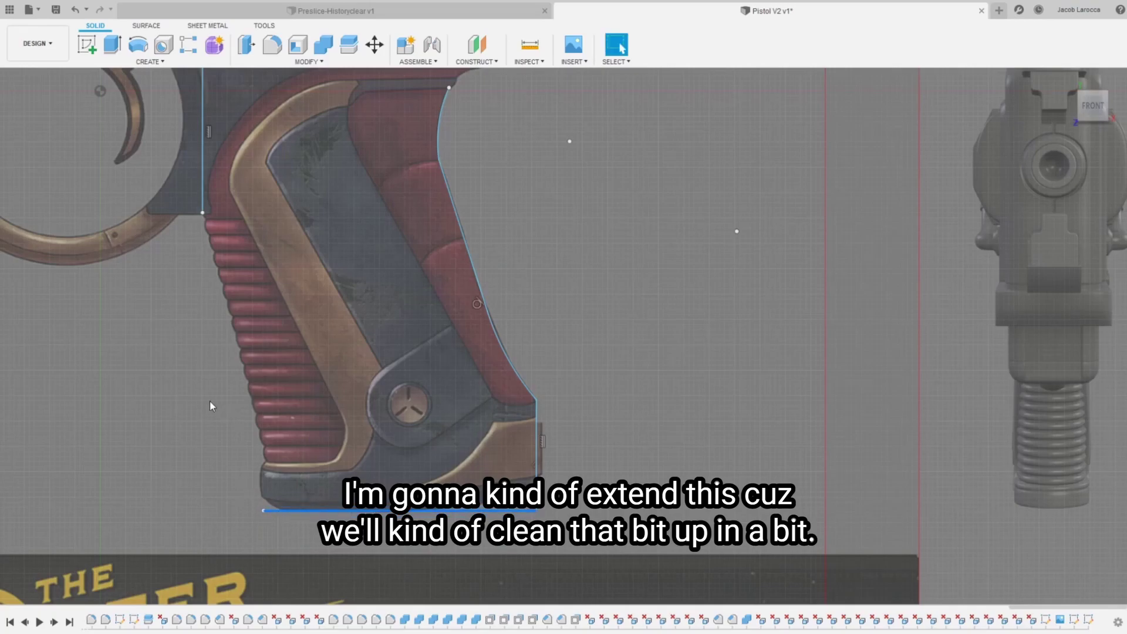
Step: Trace the grip's lower-front edge and its rounded lower-left corner
{"action": "middle_click_drag", "start_coordinate": [210, 407], "coordinate": [293, 417]}
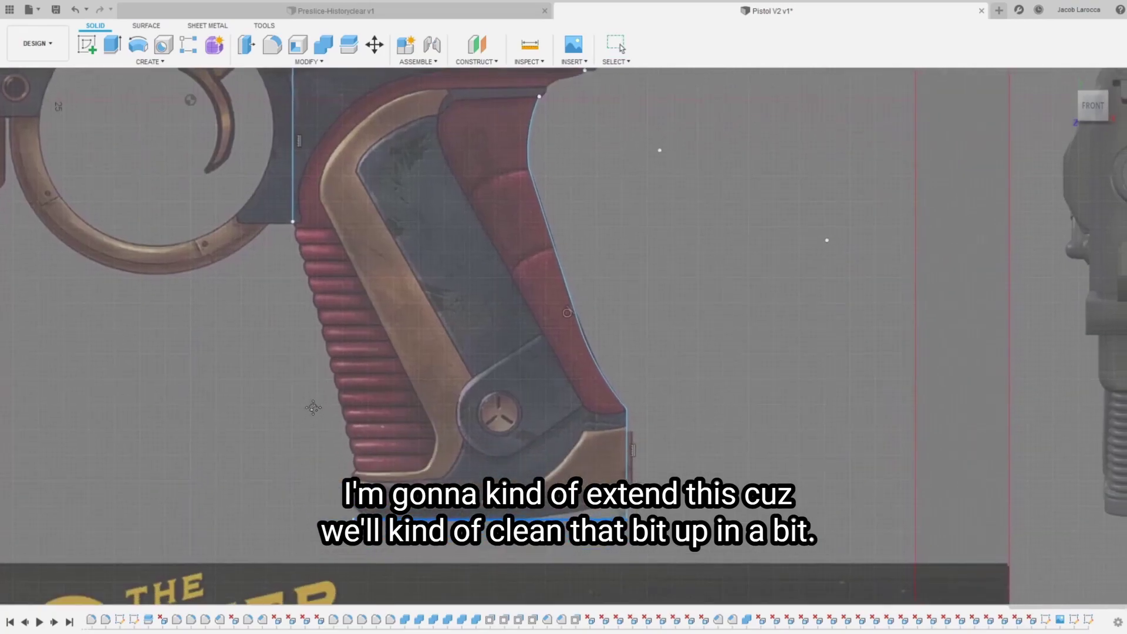
{"action": "left_click", "coordinate": [286, 224]}
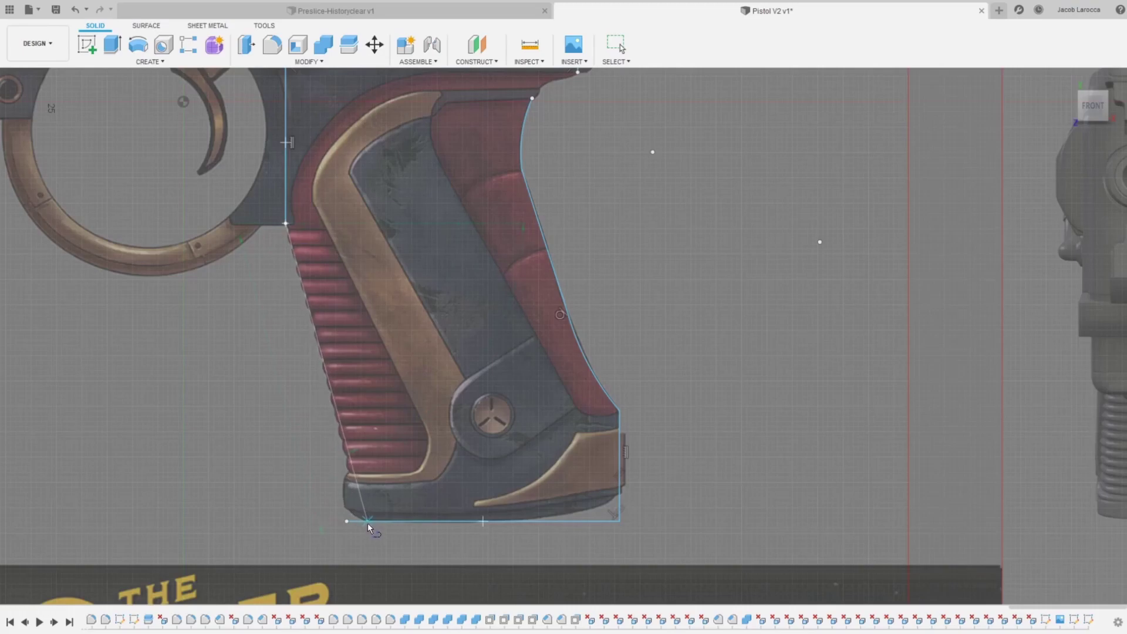
{"action": "left_click", "coordinate": [348, 473]}
{"action": "left_click", "coordinate": [347, 521]}
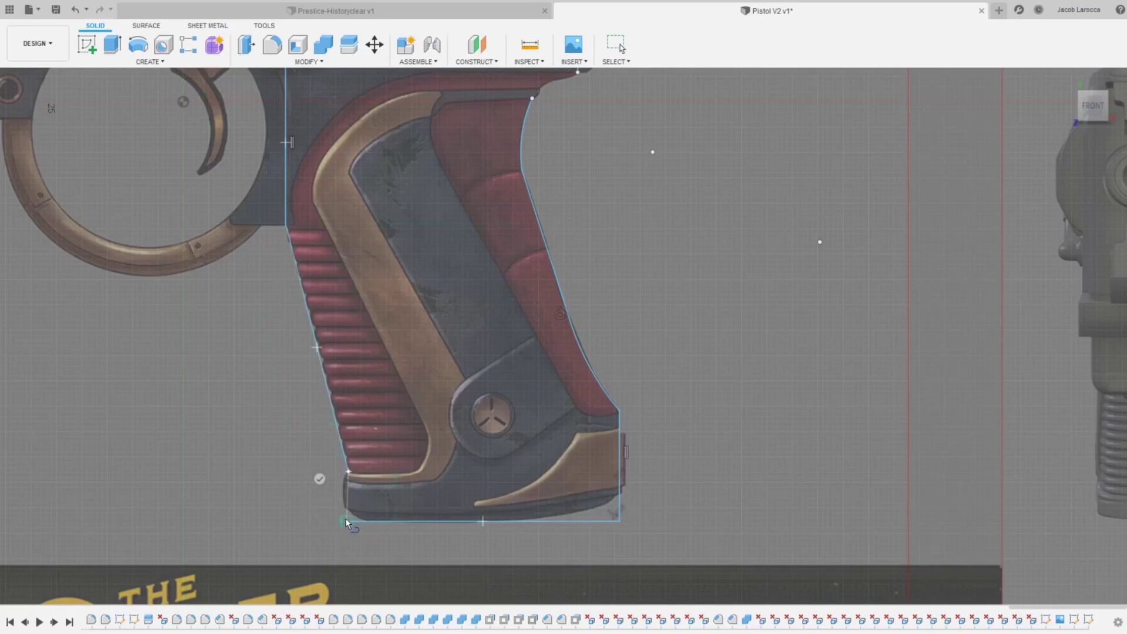
{"action": "key", "text": "Escape"}
{"action": "left_click_drag", "start_coordinate": [338, 474], "coordinate": [337, 523]}
{"action": "key", "text": "Escape"}
Step: Join the curve end to the top corner to close the profile, then select it
{"action": "middle_click_drag", "start_coordinate": [440, 405], "coordinate": [404, 443]}
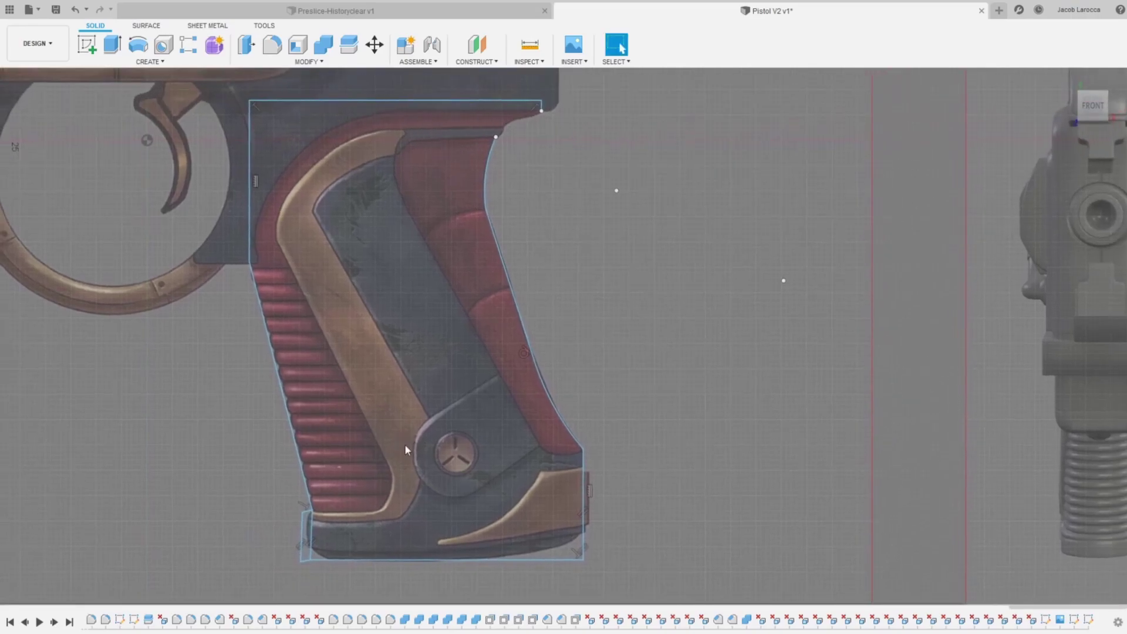
{"action": "scroll", "coordinate": [405, 450], "scroll_direction": "down", "scroll_amount": 3}
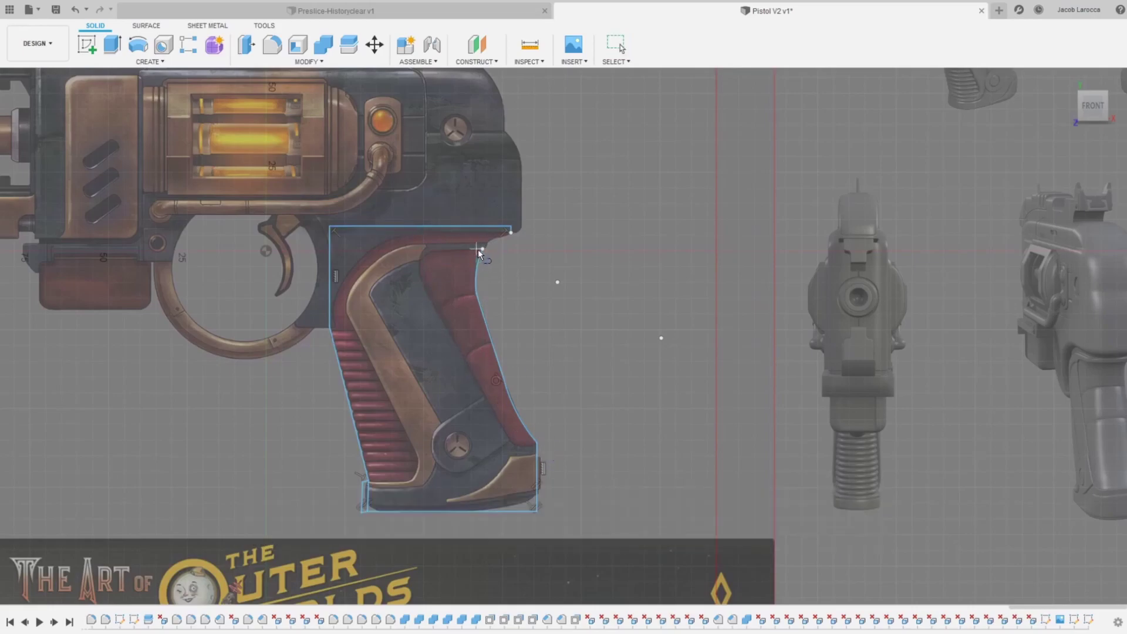
{"action": "left_click_drag", "start_coordinate": [481, 248], "coordinate": [509, 233]}
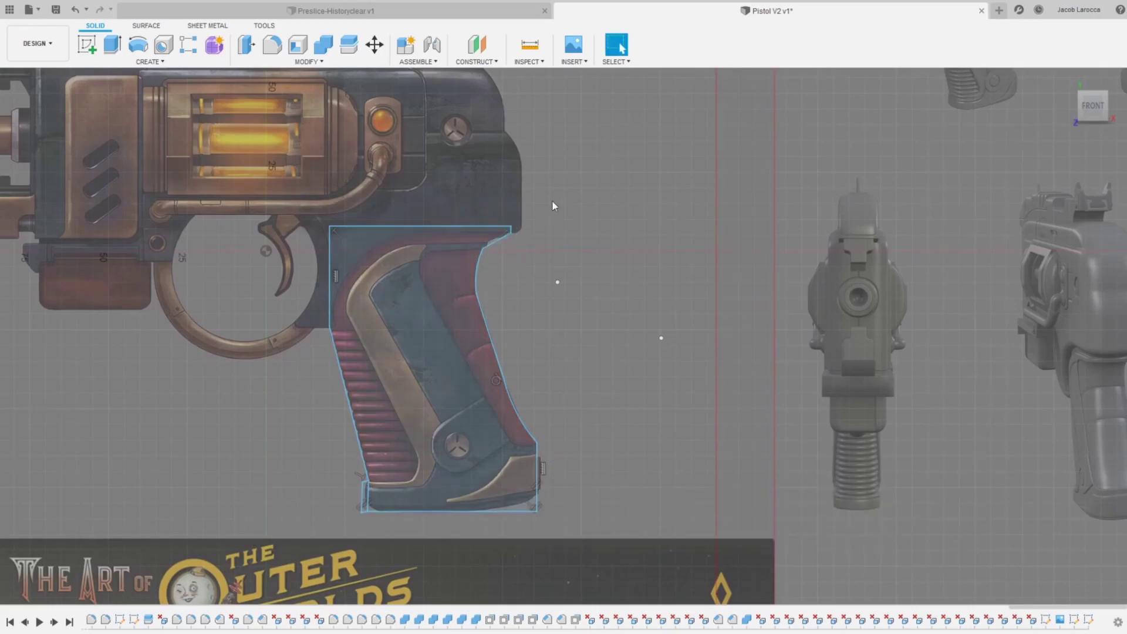
{"action": "left_click", "coordinate": [418, 324]}
Step: Extrude the grip profile symmetrically by 9 as a new body
{"action": "key", "text": "e"}
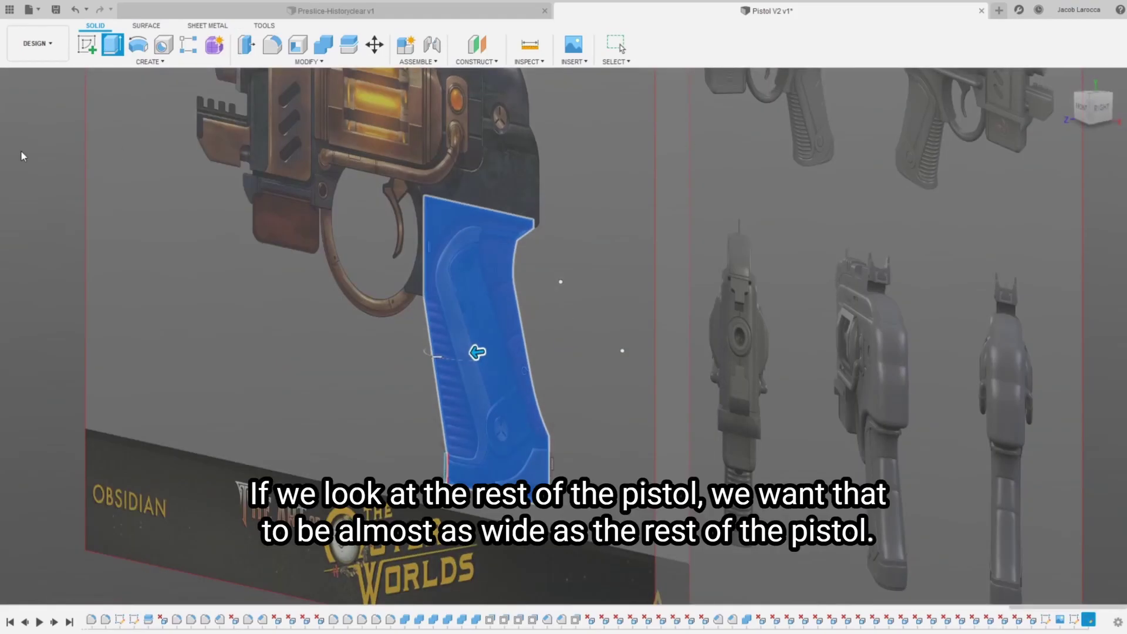
{"action": "middle_click_drag", "start_coordinate": [375, 182], "coordinate": [314, 236]}
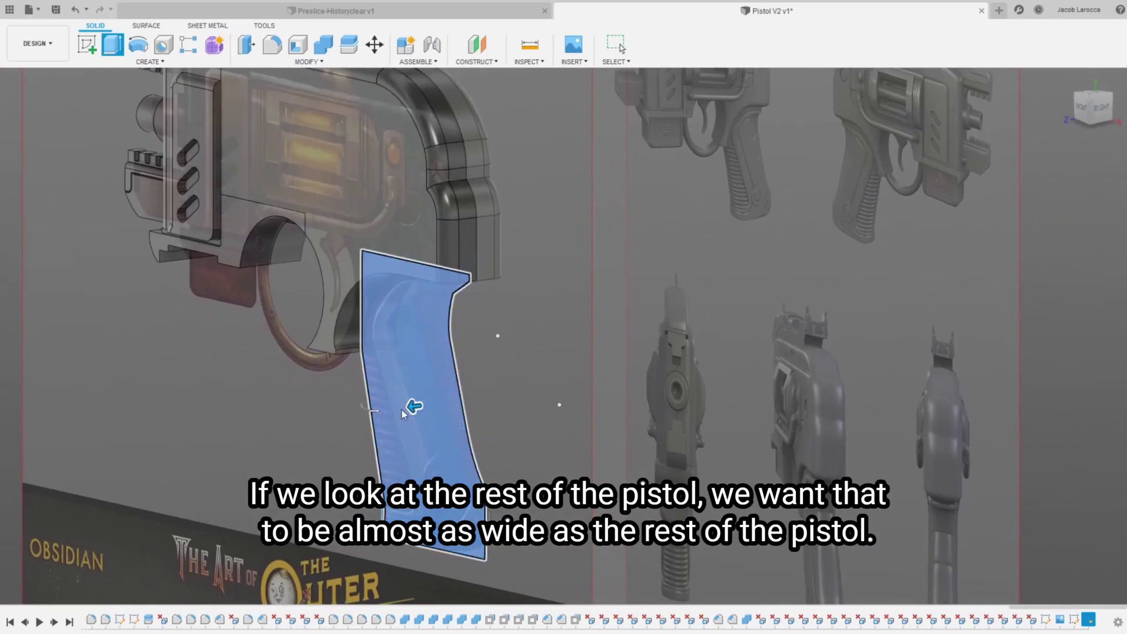
{"action": "left_click_drag", "start_coordinate": [414, 406], "coordinate": [381, 409]}
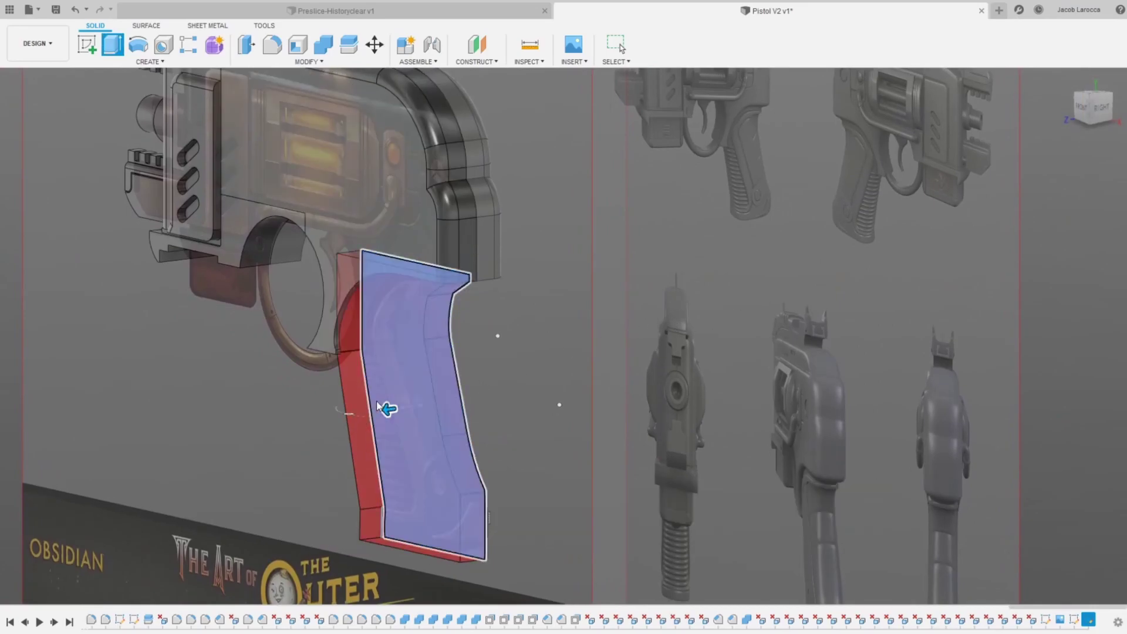
{"action": "left_click_drag", "start_coordinate": [387, 409], "coordinate": [400, 407]}
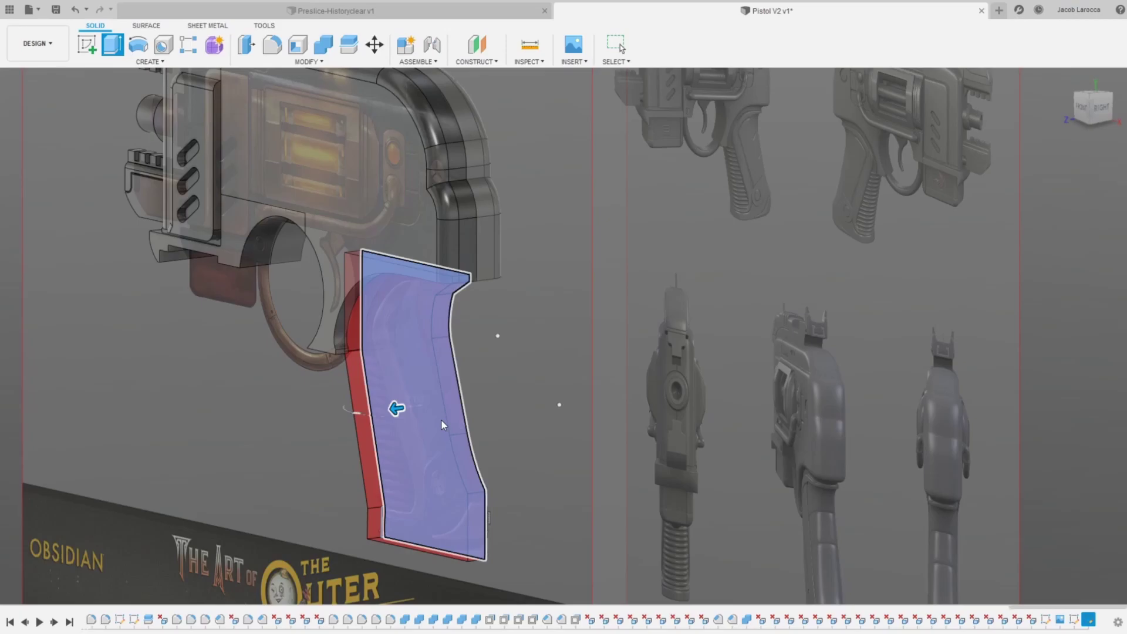
{"action": "type", "text": "9"}
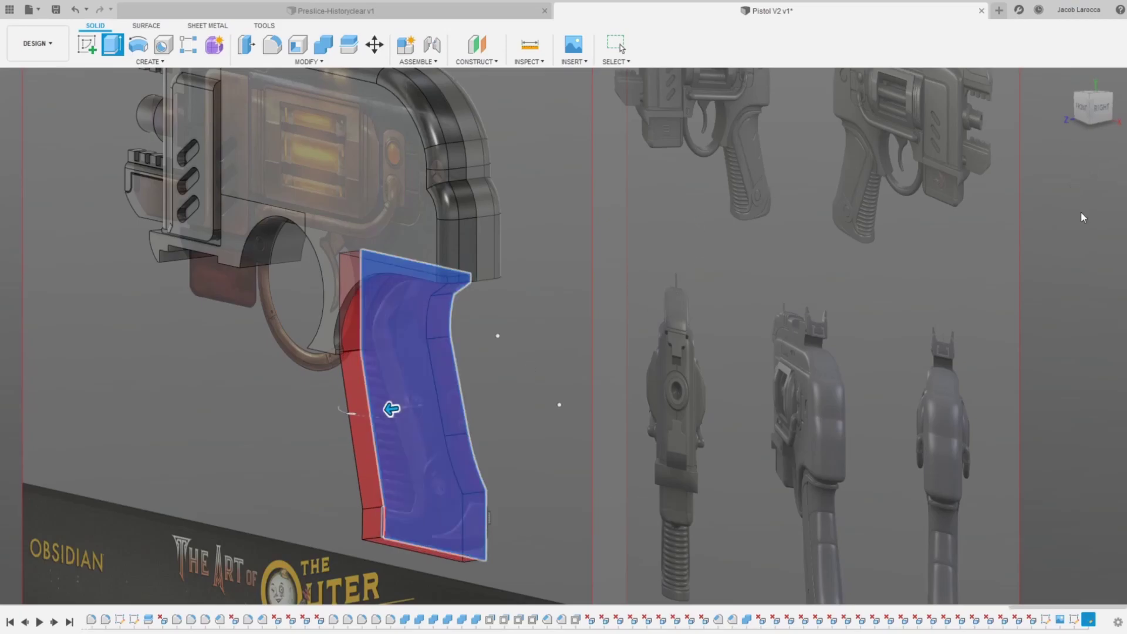
{"action": "middle_click_drag", "start_coordinate": [376, 335], "coordinate": [466, 306]}
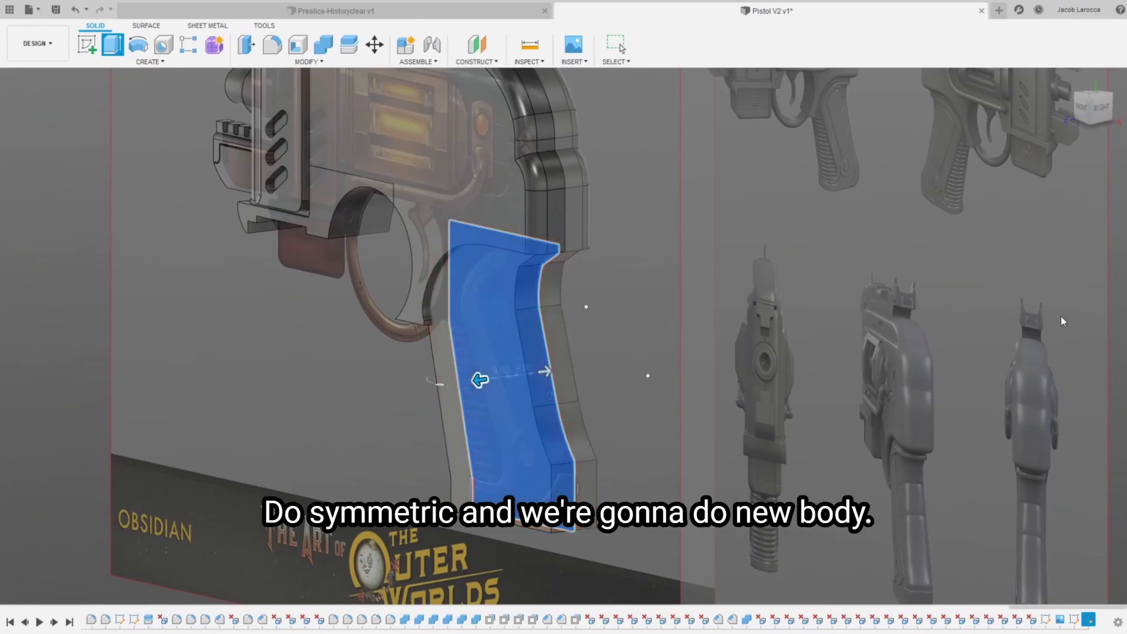
{"action": "key", "text": "Return"}
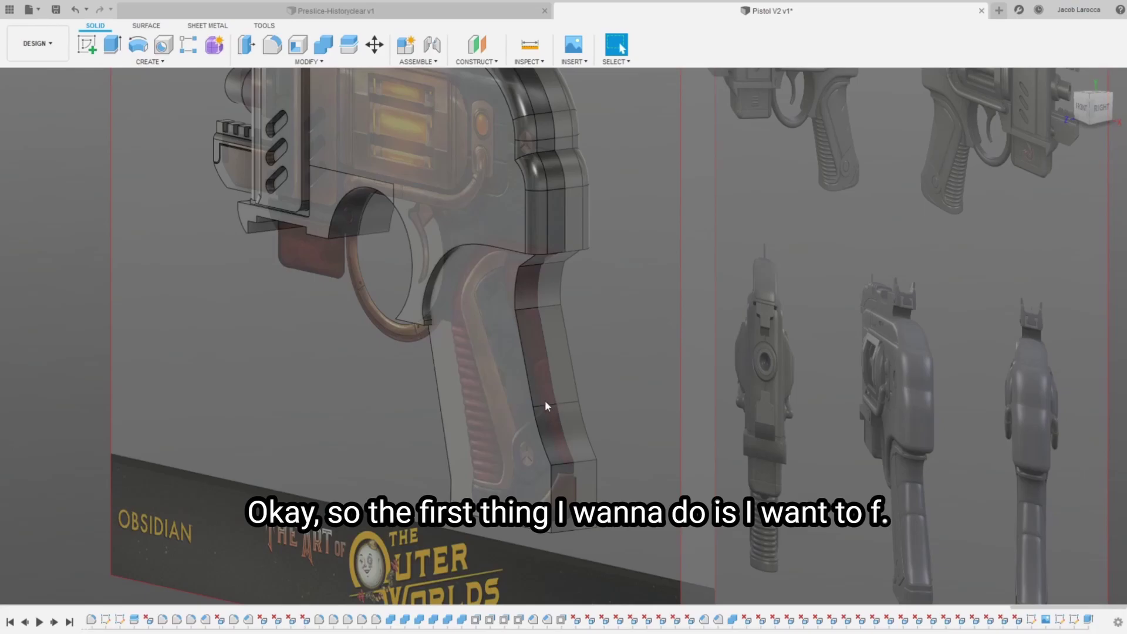
{"action": "key", "text": "f"}
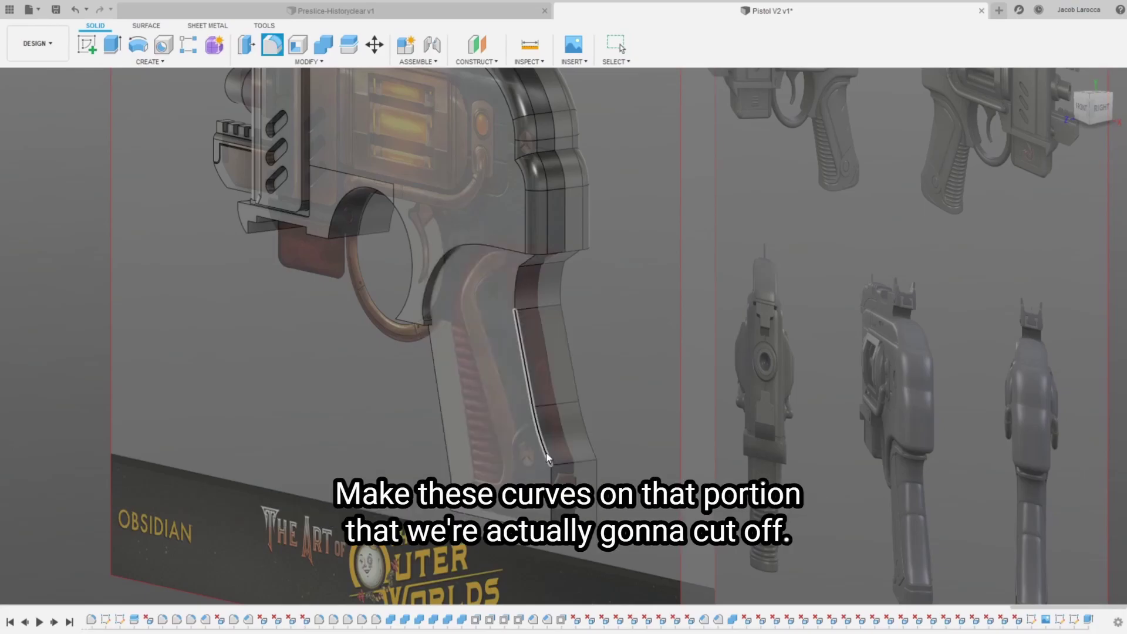
{"action": "left_click", "coordinate": [545, 449]}
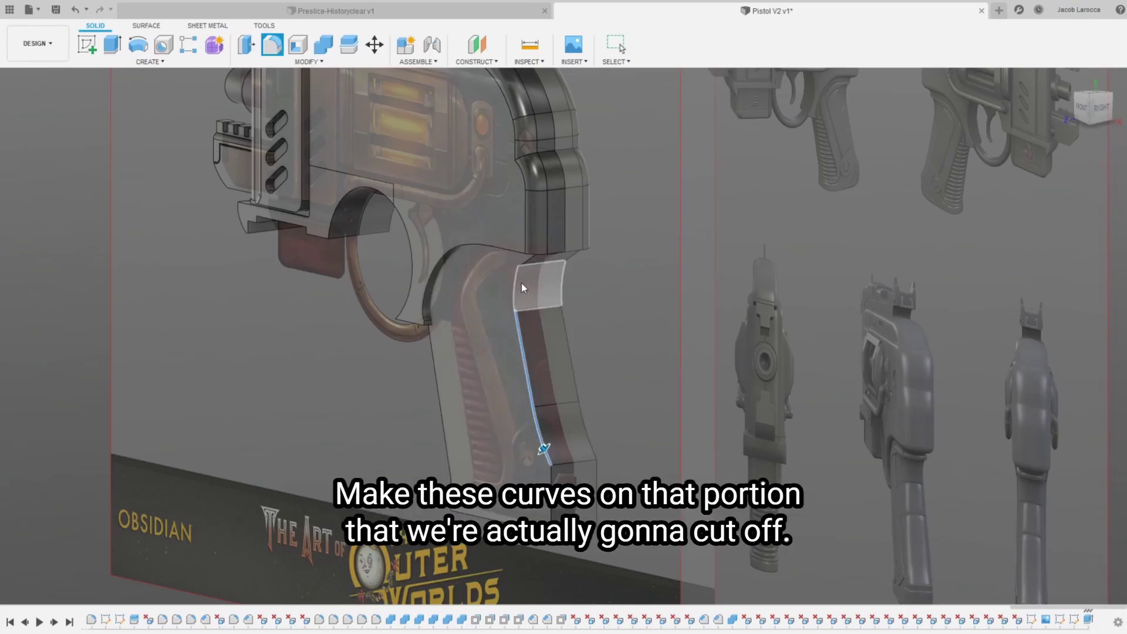
{"action": "left_click", "coordinate": [562, 287]}
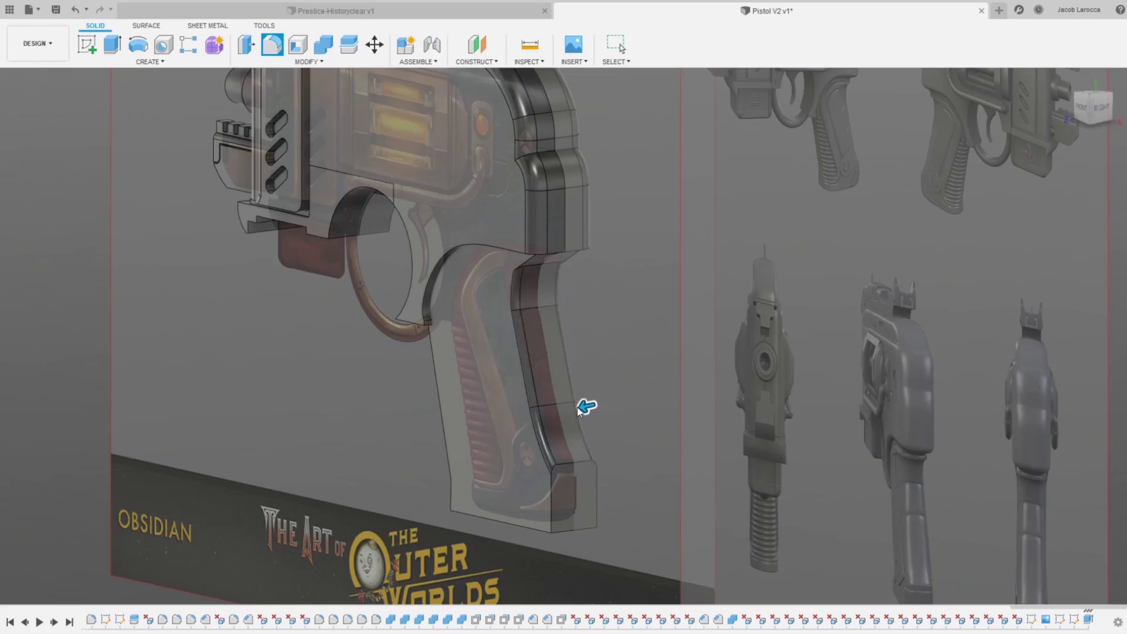
{"action": "left_click_drag", "start_coordinate": [580, 411], "coordinate": [577, 411]}
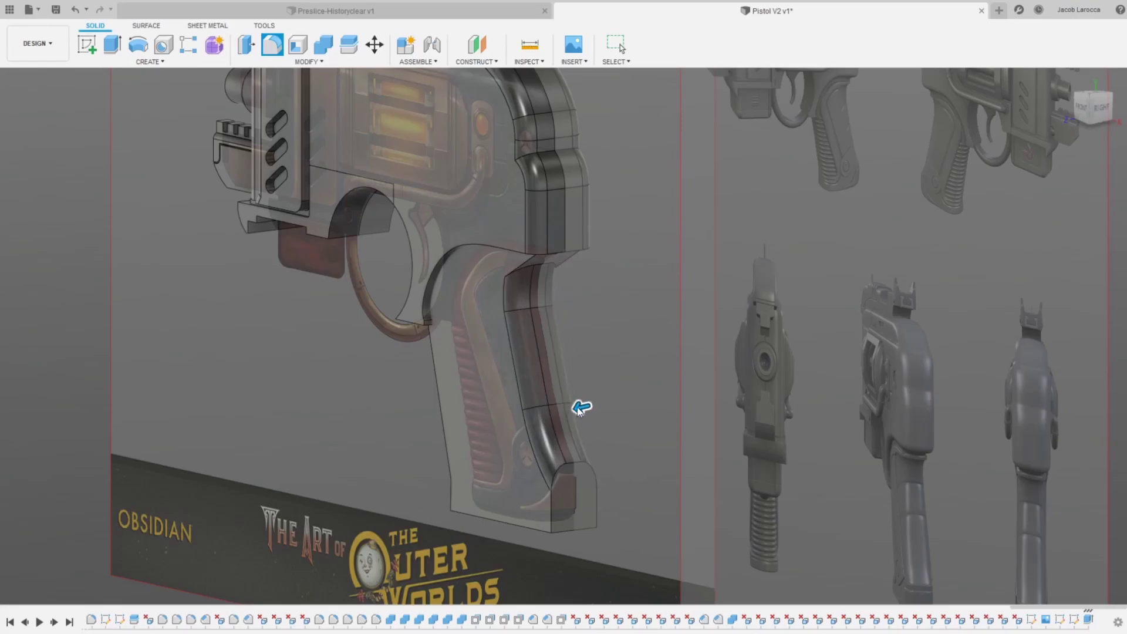
{"action": "left_click", "coordinate": [1082, 111]}
{"action": "scroll", "coordinate": [460, 272], "scroll_direction": "up", "scroll_amount": 3}
{"action": "scroll", "coordinate": [498, 284], "scroll_direction": "up", "scroll_amount": 3}
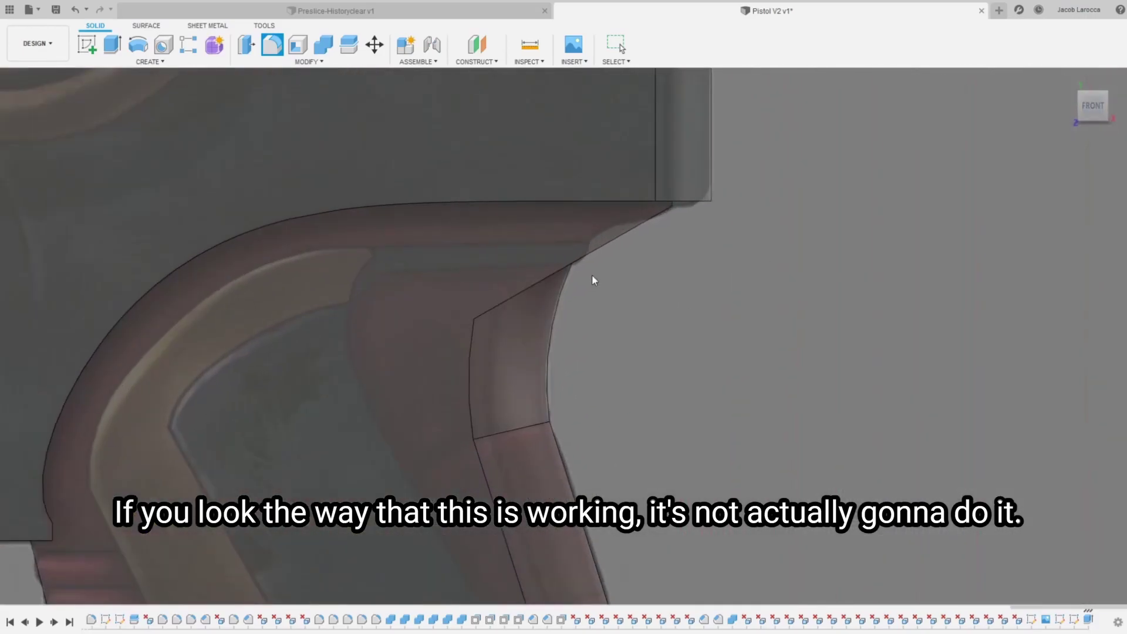
{"action": "scroll", "coordinate": [592, 279], "scroll_direction": "up", "scroll_amount": 2}
{"action": "key", "text": "Escape"}
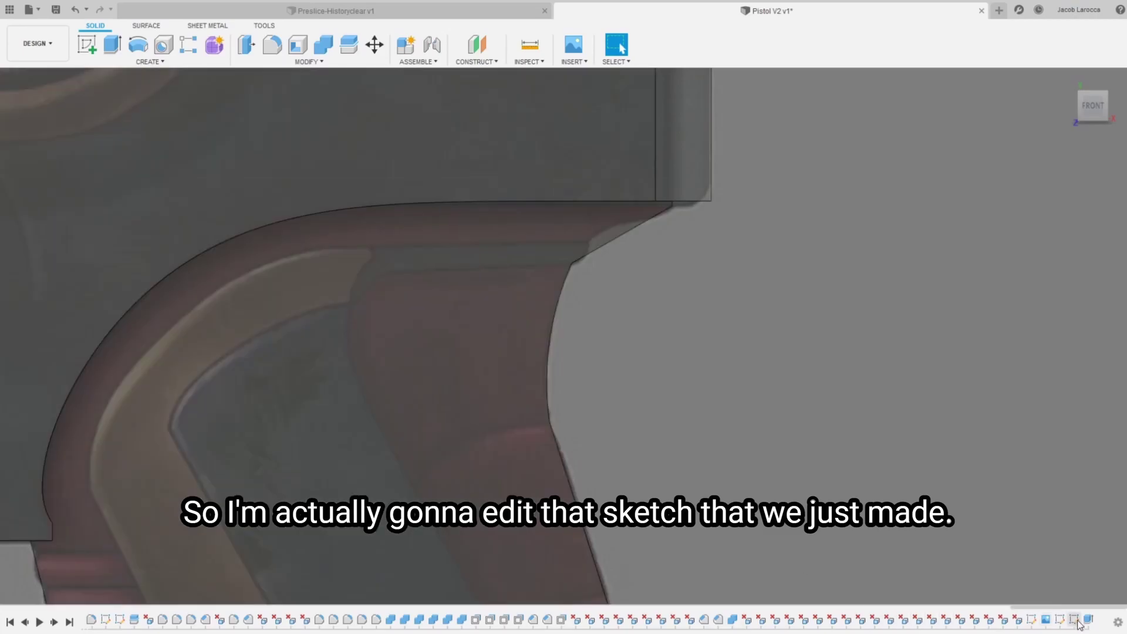
{"action": "left_click", "coordinate": [1075, 619]}
Step: Reopen the grip sketch and draw the insert's top, front, slanted and bottom edges
{"action": "double_click", "coordinate": [1075, 619]}
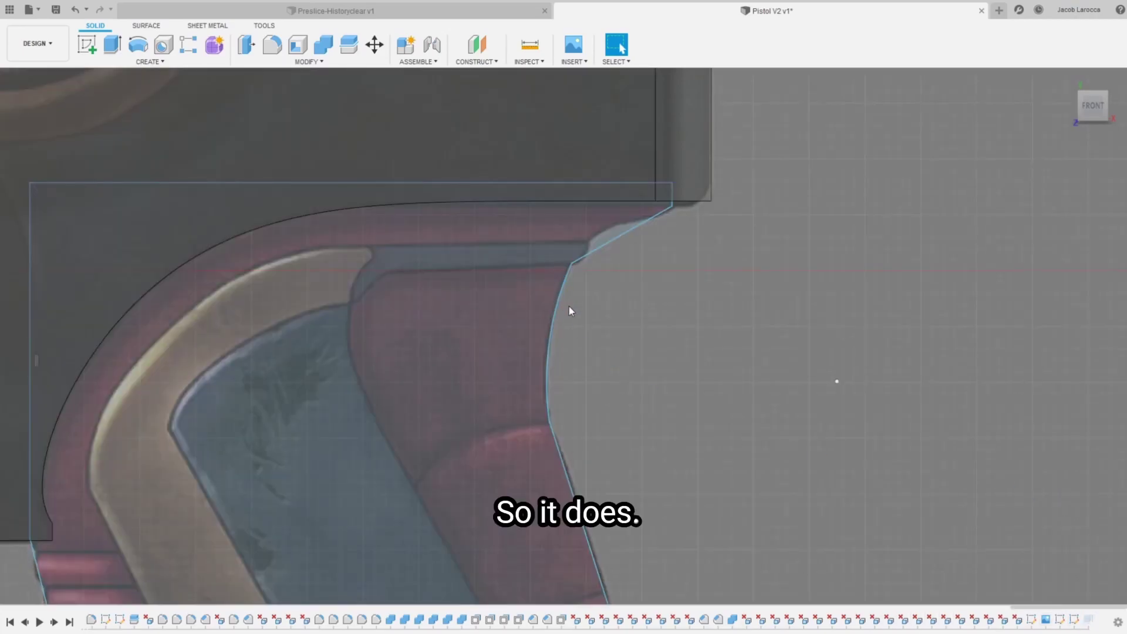
{"action": "key", "text": "l"}
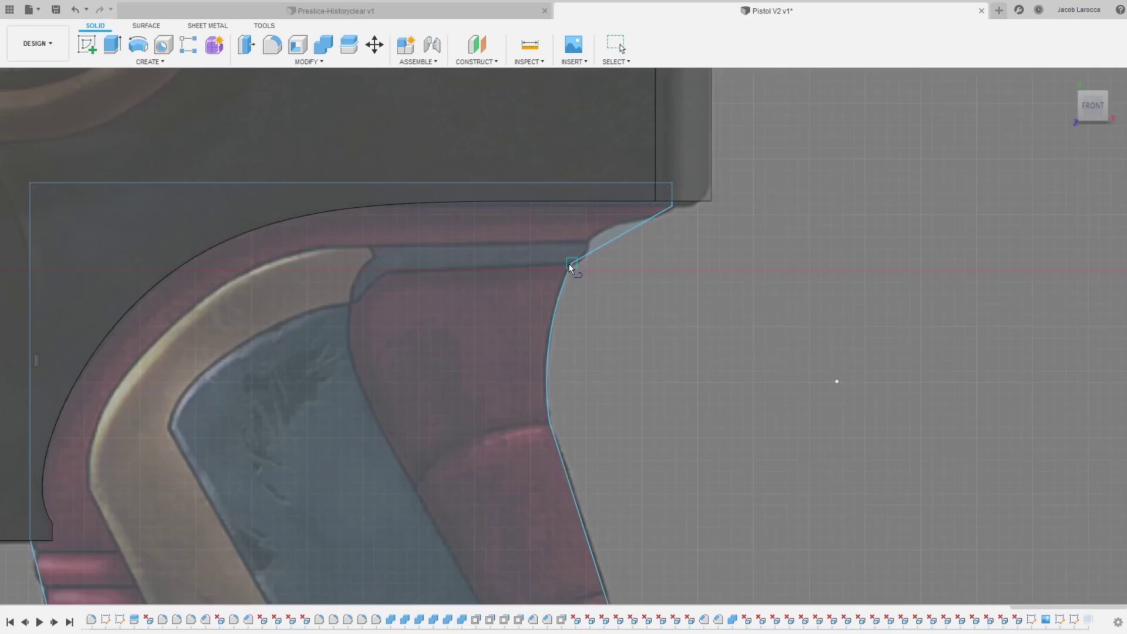
{"action": "left_click", "coordinate": [571, 263]}
{"action": "left_click", "coordinate": [267, 263]}
{"action": "scroll", "coordinate": [282, 235], "scroll_direction": "down", "scroll_amount": 4}
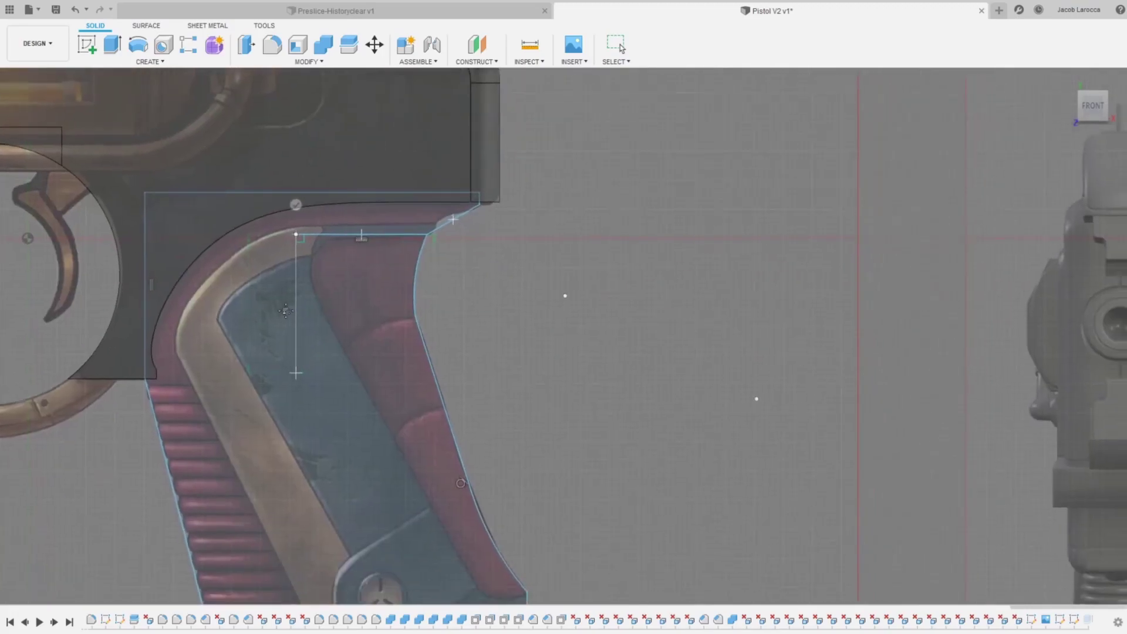
{"action": "left_click", "coordinate": [278, 192]}
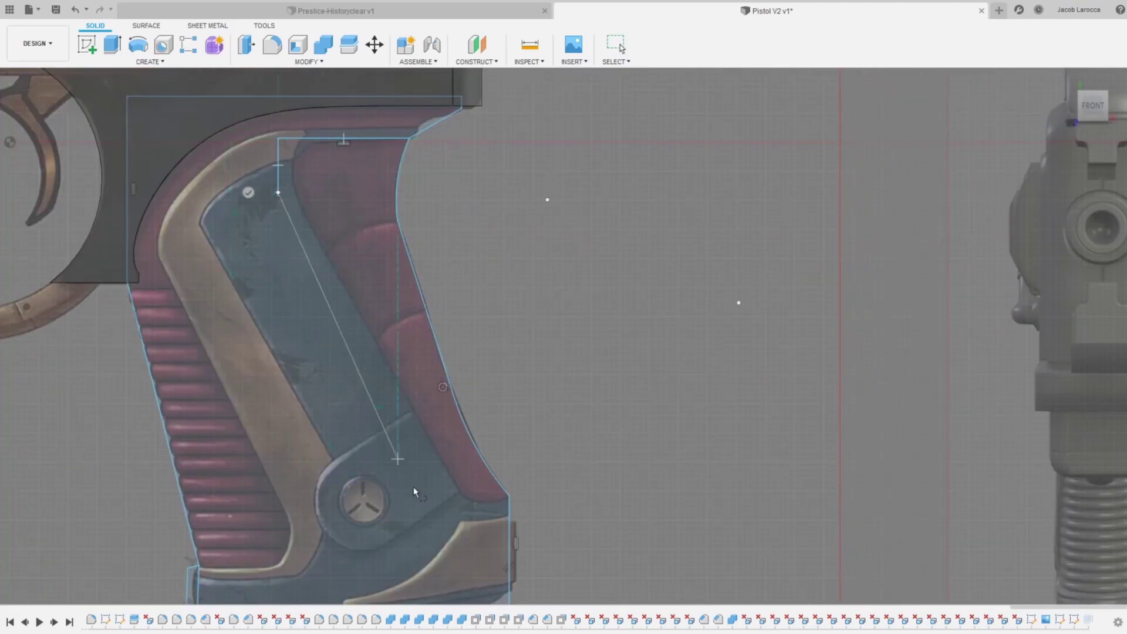
{"action": "left_click", "coordinate": [398, 523]}
{"action": "left_click", "coordinate": [510, 523]}
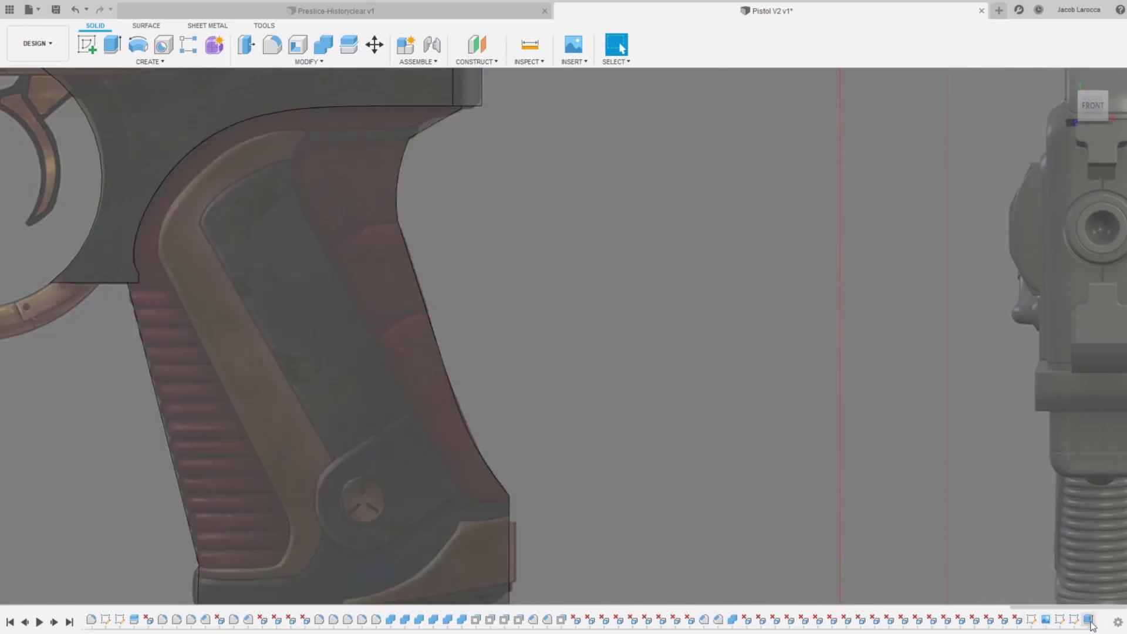
{"action": "left_click", "coordinate": [1089, 620]}
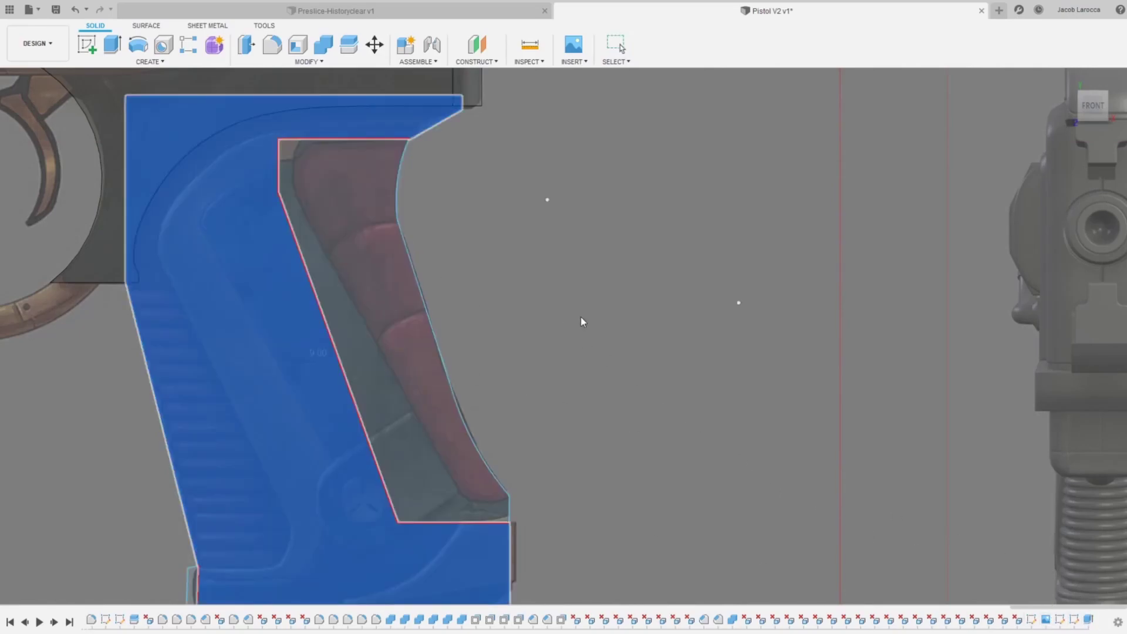
Step: Try a fillet on the grip, orbit to inspect it, then cancel
{"action": "left_click", "coordinate": [370, 306]}
{"action": "key", "text": "Escape"}
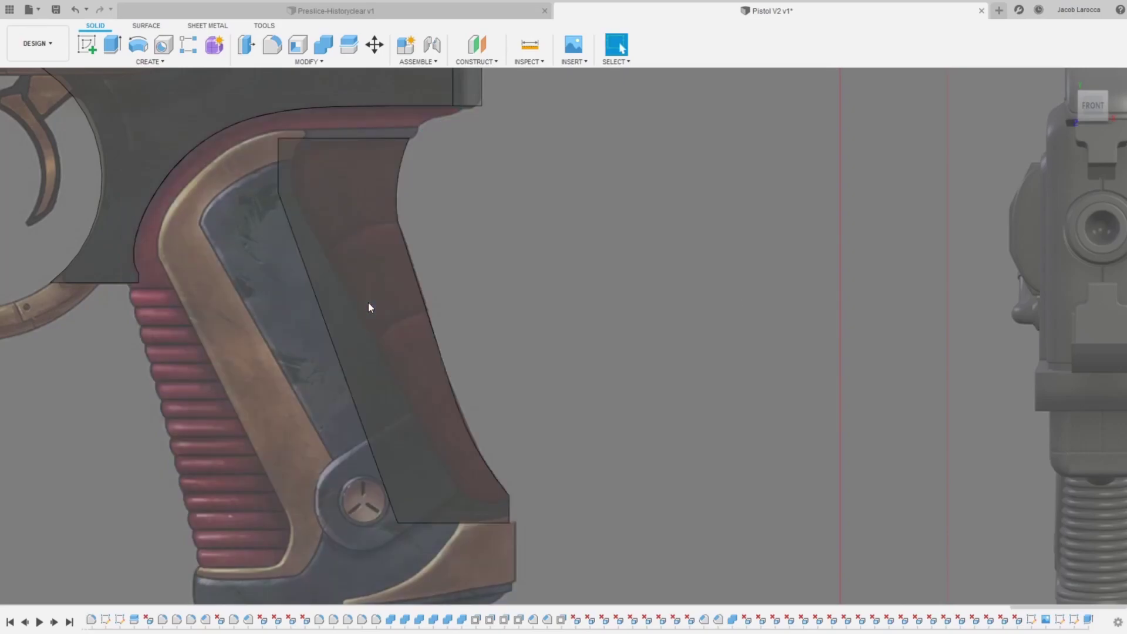
{"action": "key", "text": "f"}
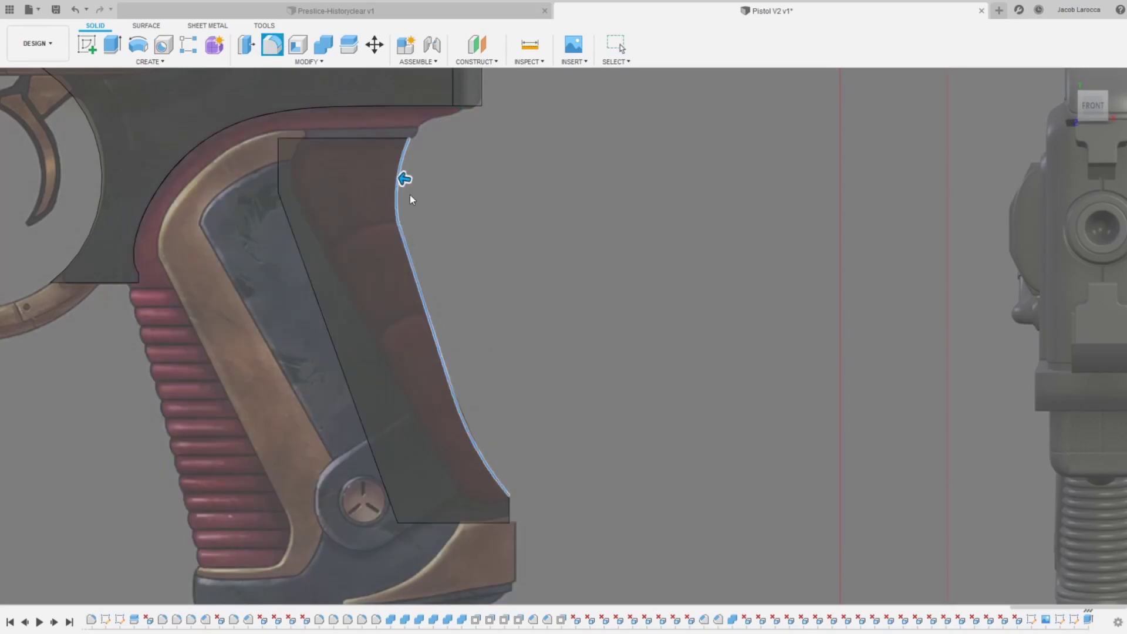
{"action": "left_click_drag", "start_coordinate": [407, 180], "coordinate": [370, 176]}
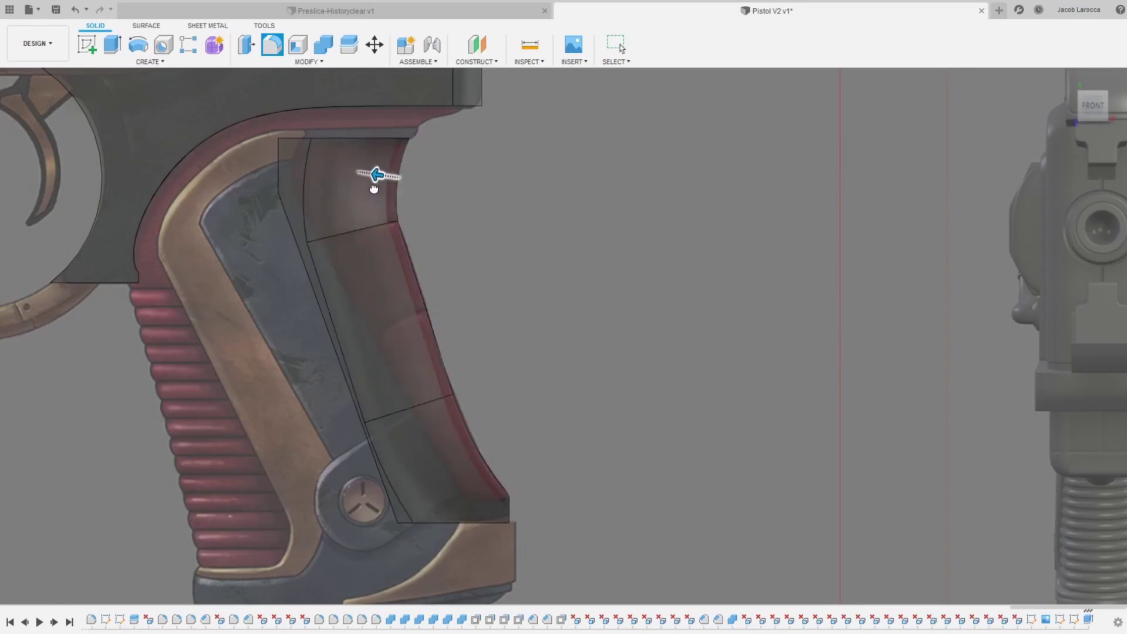
{"action": "scroll", "coordinate": [381, 208], "scroll_direction": "down", "scroll_amount": 5}
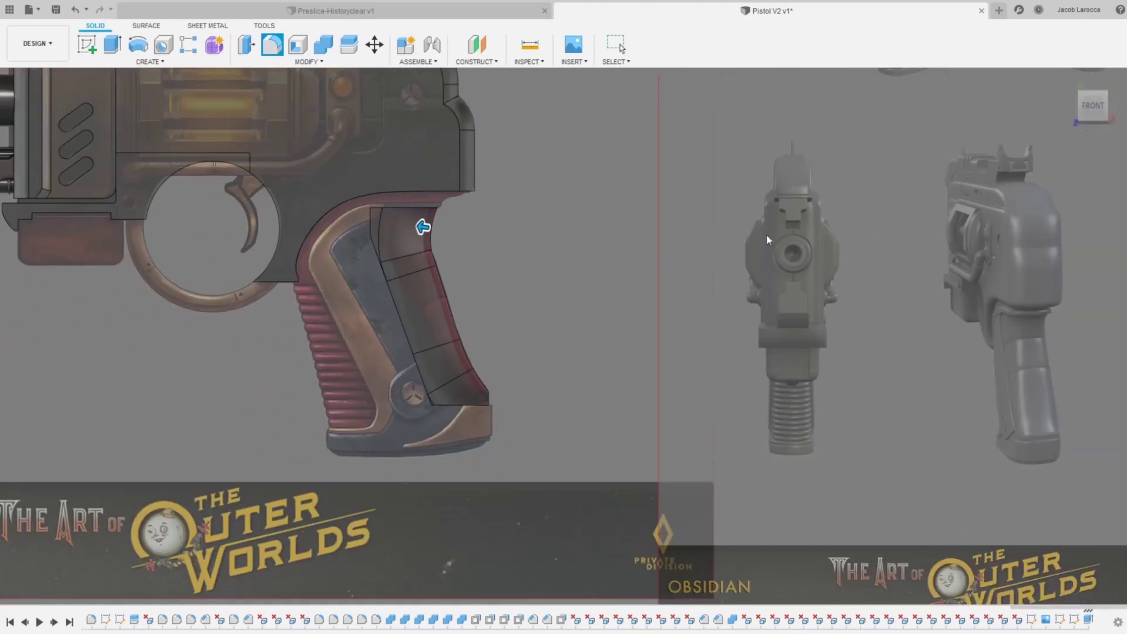
{"action": "middle_click_drag", "start_coordinate": [565, 335], "coordinate": [587, 317], "text": "shift"}
{"action": "middle_click_drag", "start_coordinate": [500, 309], "coordinate": [510, 304], "text": "shift"}
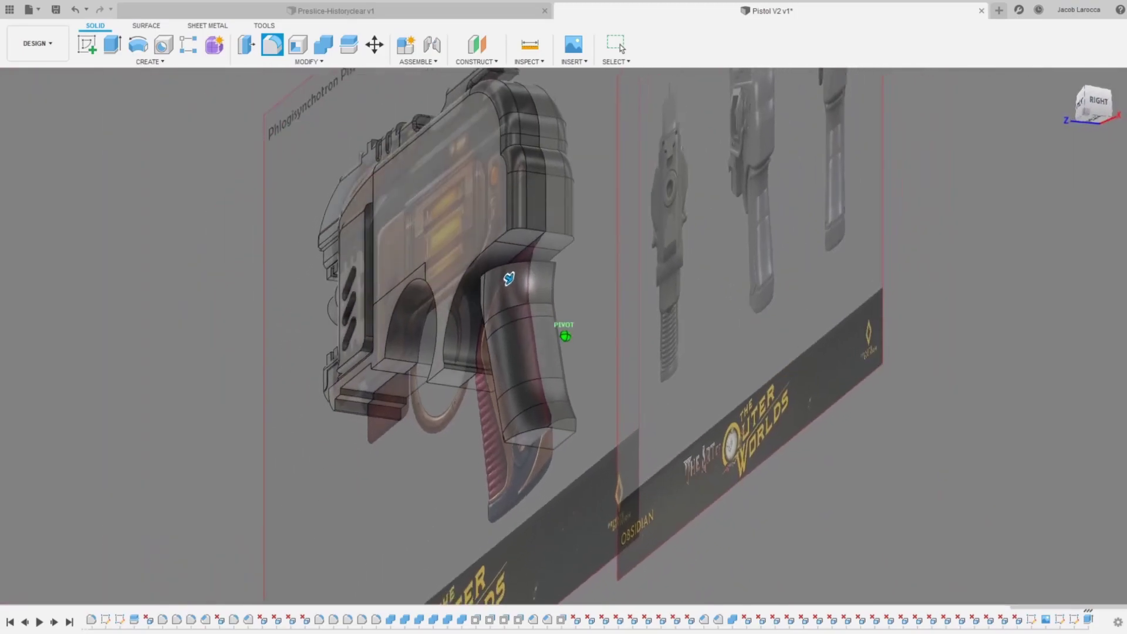
{"action": "key", "text": "Return"}
{"action": "scroll", "coordinate": [511, 305], "scroll_direction": "up", "scroll_amount": 3}
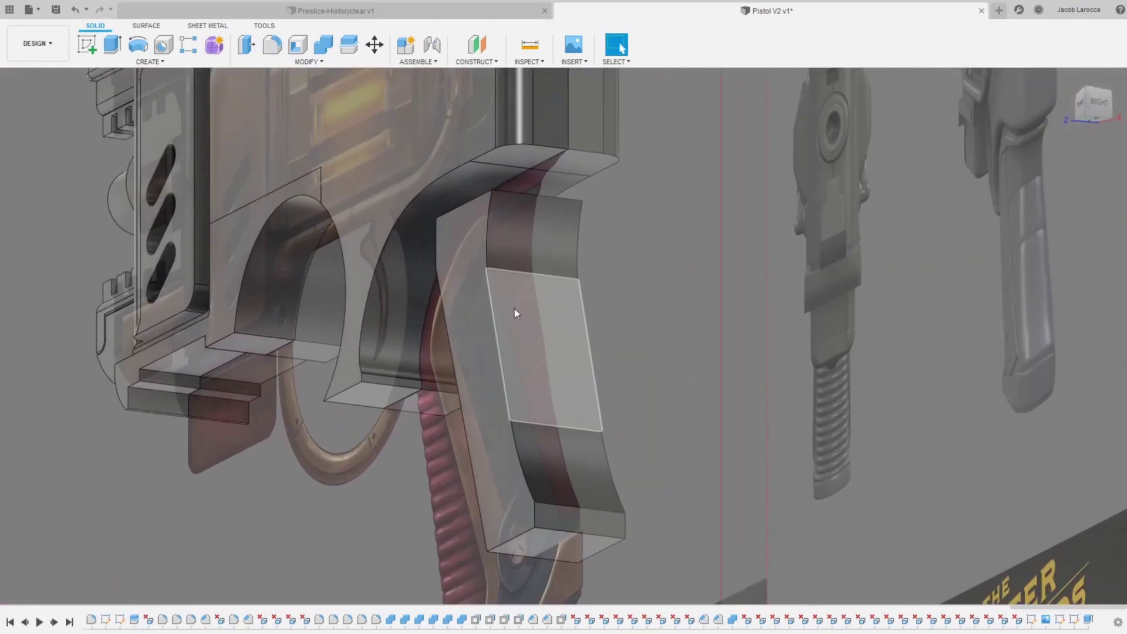
{"action": "scroll", "coordinate": [514, 311], "scroll_direction": "up", "scroll_amount": 3}
Step: Fillet both long edges of the grip's back panel with radius 10
{"action": "key", "text": "f"}
{"action": "left_click", "coordinate": [491, 352]}
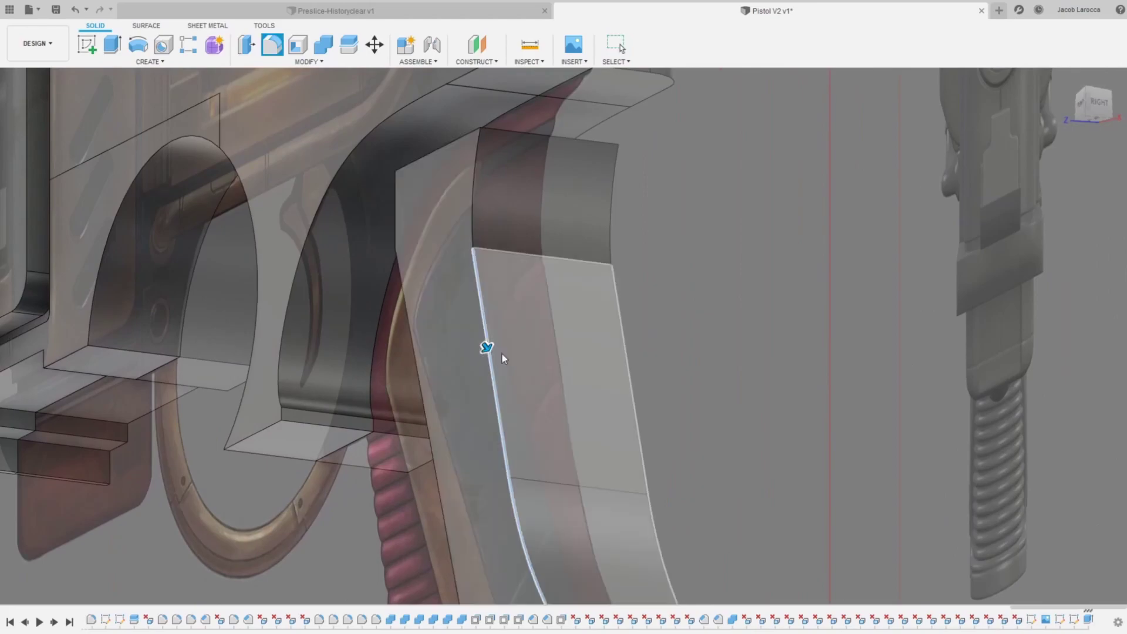
{"action": "left_click", "coordinate": [618, 335]}
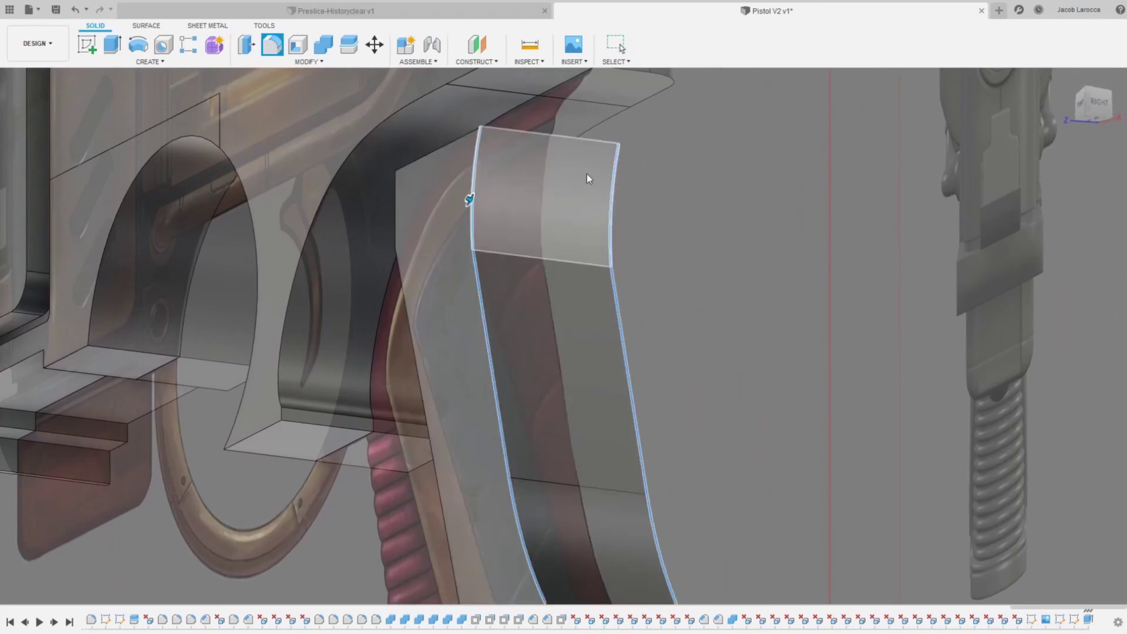
{"action": "type", "text": "10"}
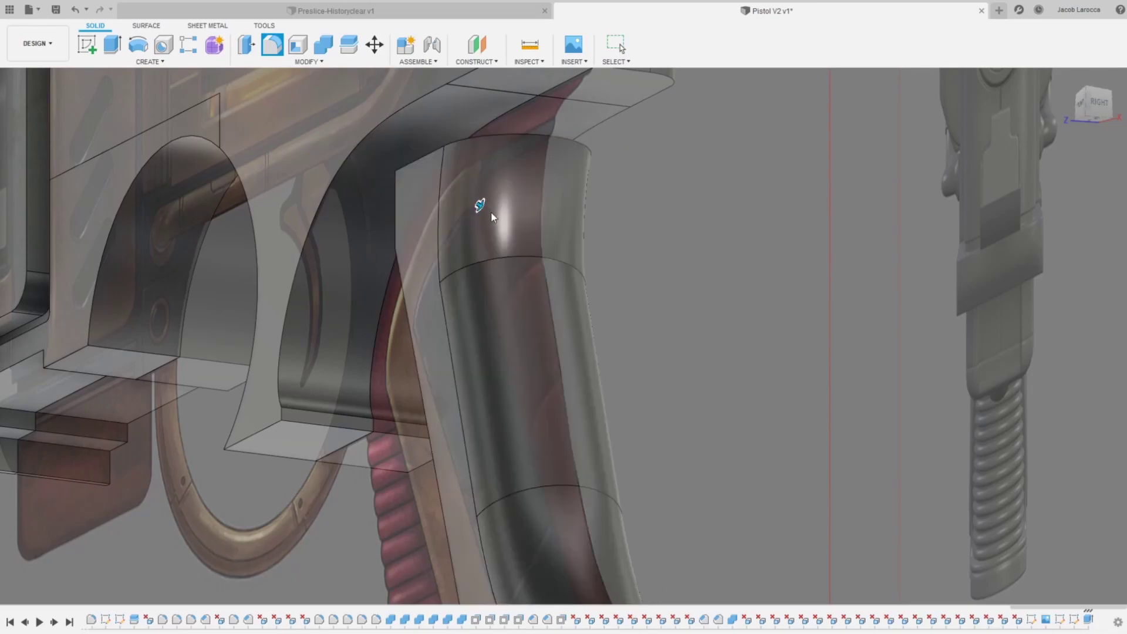
{"action": "key", "text": "Return"}
{"action": "scroll", "coordinate": [542, 312], "scroll_direction": "down", "scroll_amount": 3}
{"action": "scroll", "coordinate": [646, 347], "scroll_direction": "down", "scroll_amount": 3}
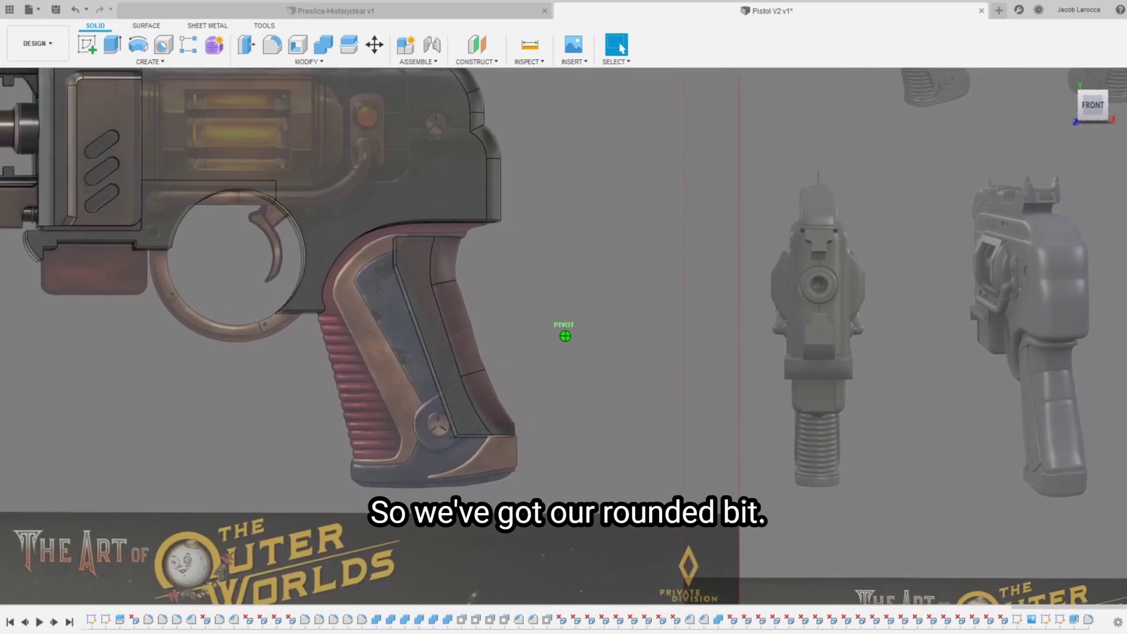
Step: Select the large grip outline profile and extrude it symmetrically 9 mm as a new body
{"action": "scroll", "coordinate": [474, 257], "scroll_direction": "up", "scroll_amount": 2}
{"action": "scroll", "coordinate": [459, 307], "scroll_direction": "up", "scroll_amount": 2}
{"action": "scroll", "coordinate": [432, 244], "scroll_direction": "up", "scroll_amount": 2}
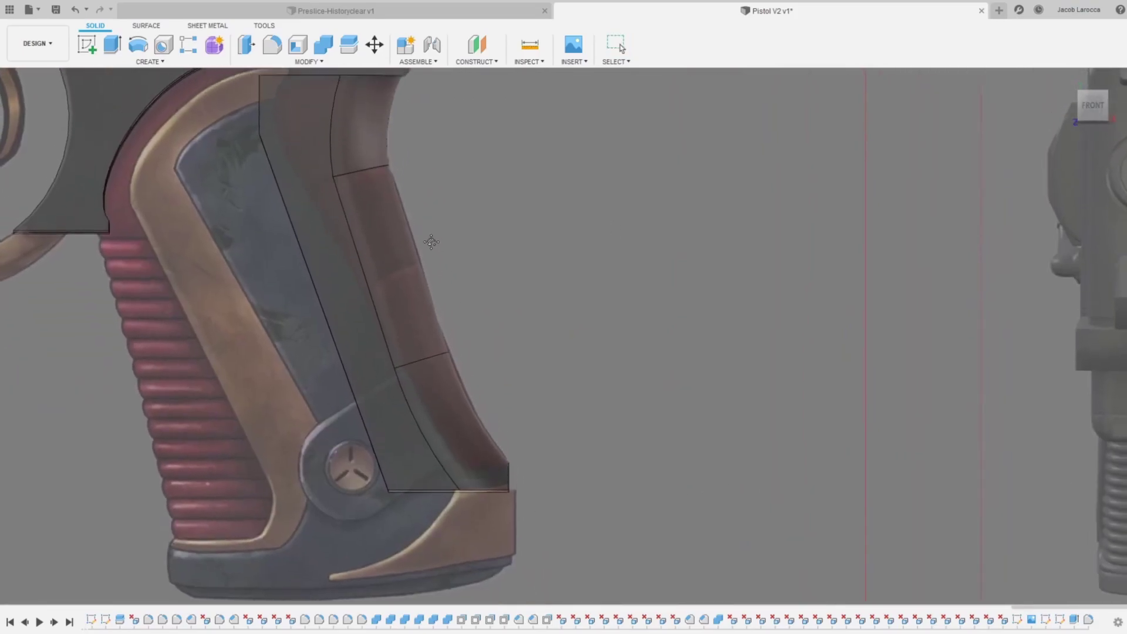
{"action": "scroll", "coordinate": [370, 356], "scroll_direction": "up", "scroll_amount": 2}
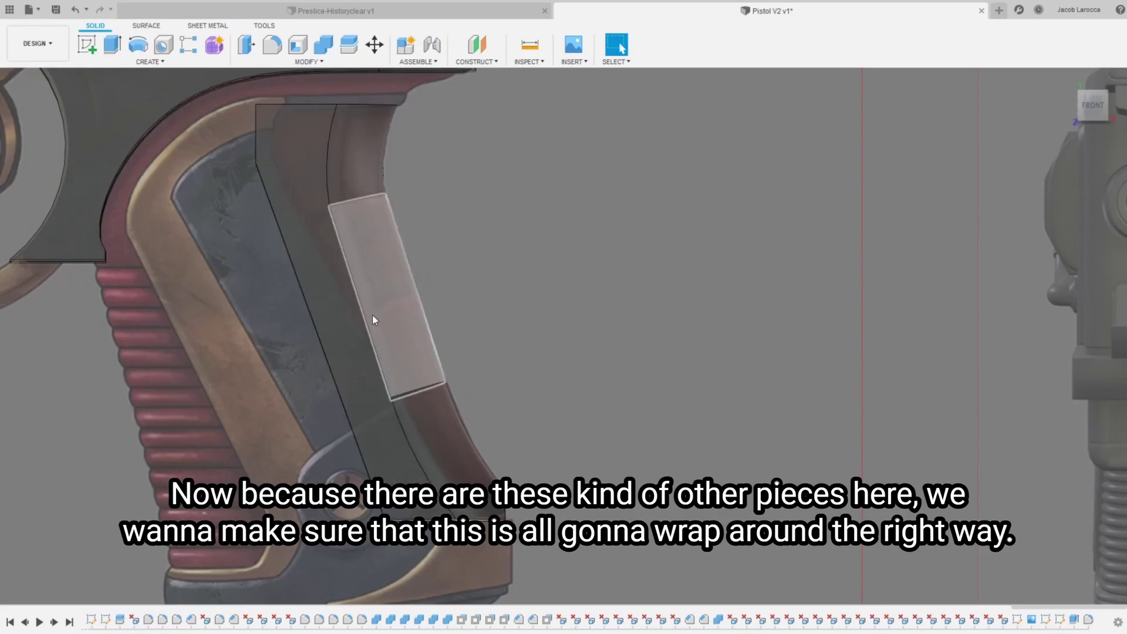
{"action": "scroll", "coordinate": [374, 384], "scroll_direction": "down", "scroll_amount": 2}
{"action": "scroll", "coordinate": [350, 211], "scroll_direction": "up", "scroll_amount": 1}
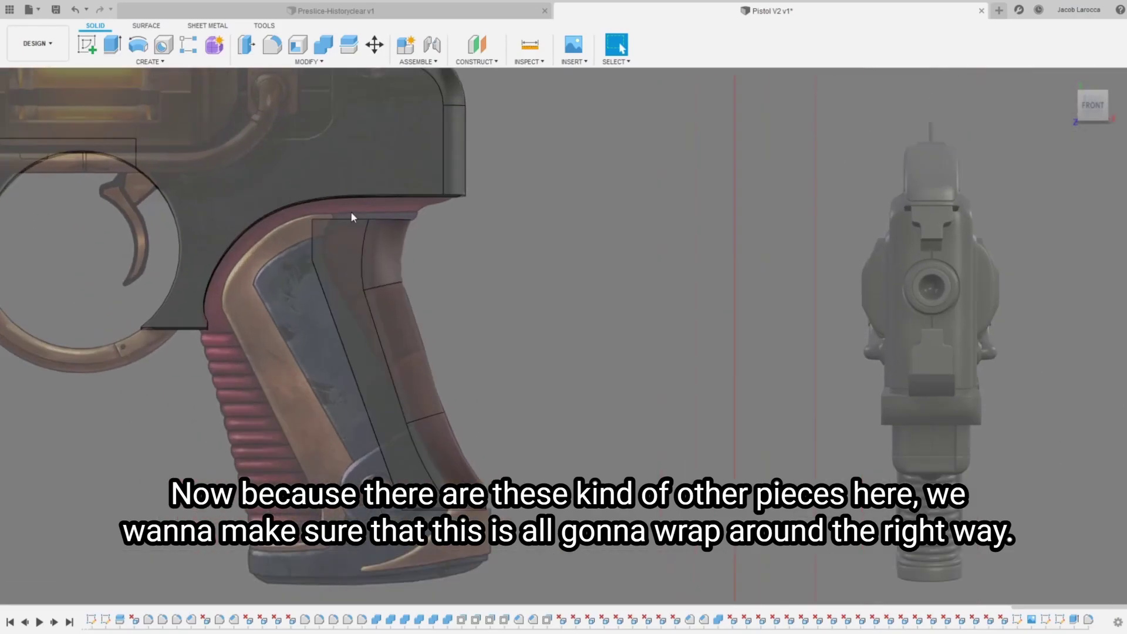
{"action": "scroll", "coordinate": [343, 213], "scroll_direction": "up", "scroll_amount": 1}
{"action": "middle_click_drag", "start_coordinate": [343, 212], "coordinate": [272, 95]}
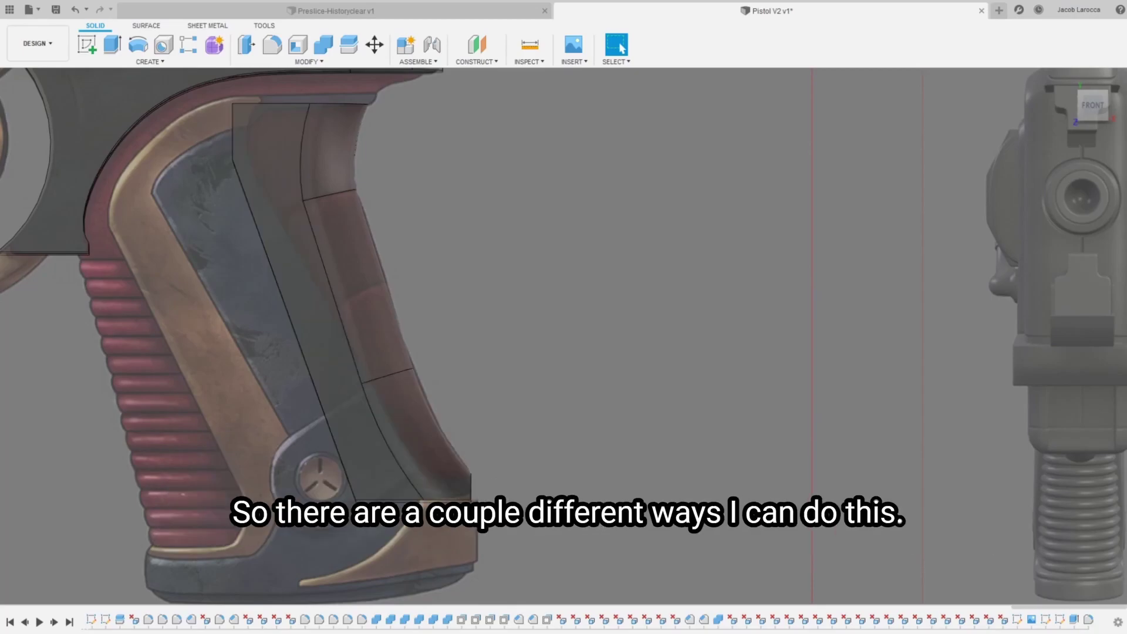
{"action": "scroll", "coordinate": [302, 250], "scroll_direction": "down", "scroll_amount": 2}
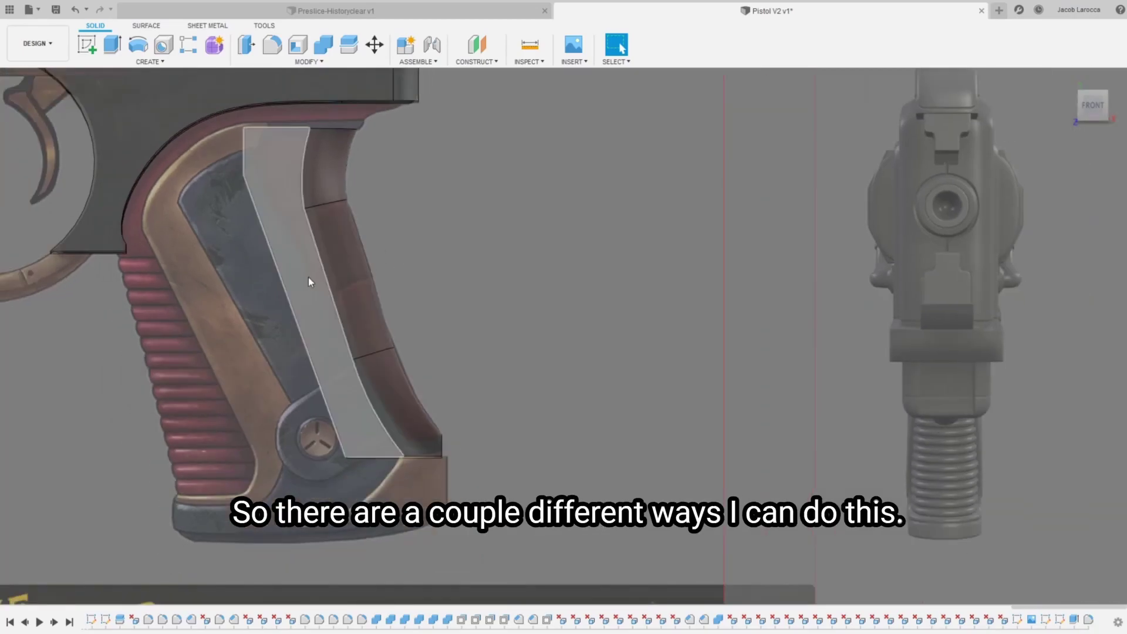
{"action": "left_click", "coordinate": [281, 275]}
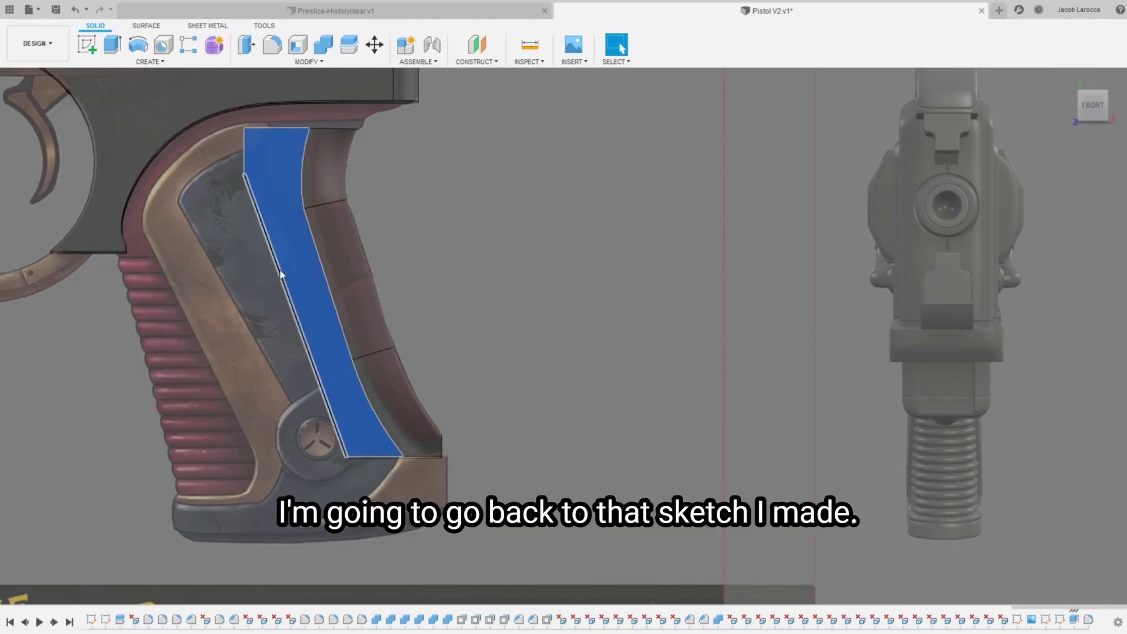
{"action": "left_click", "coordinate": [32, 178]}
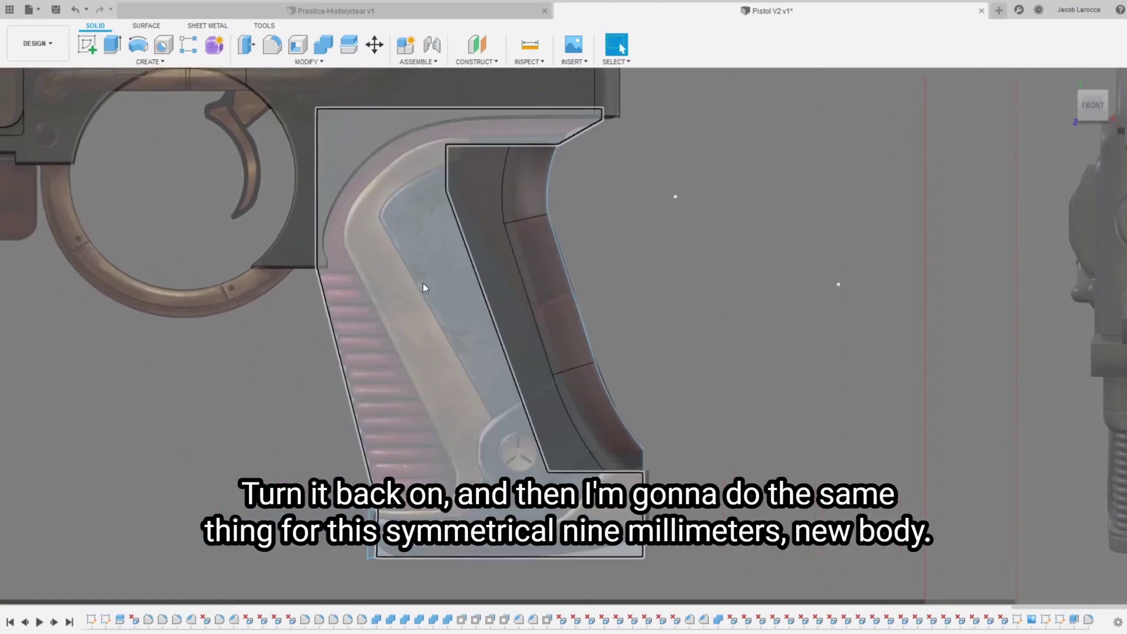
{"action": "left_click", "coordinate": [421, 288]}
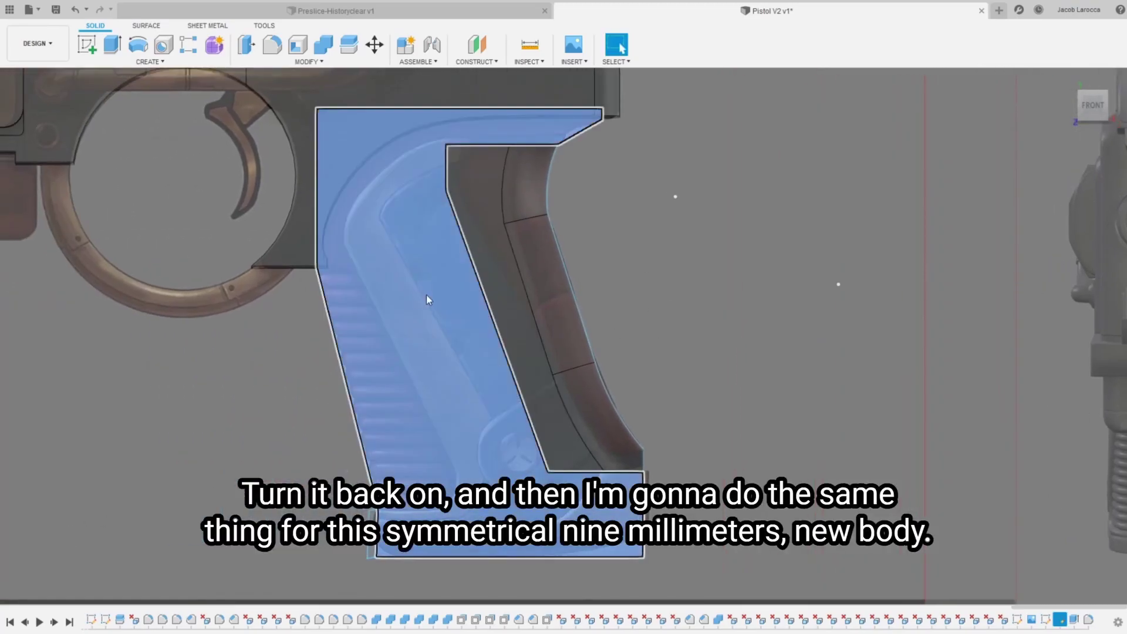
{"action": "key", "text": "e"}
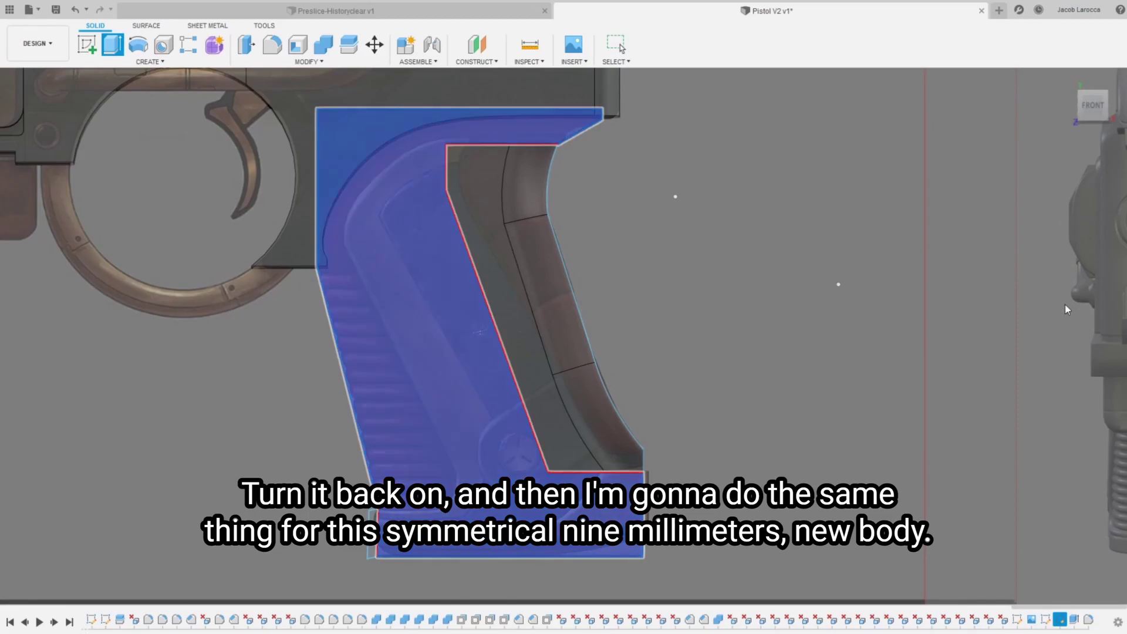
{"action": "key", "text": "Return"}
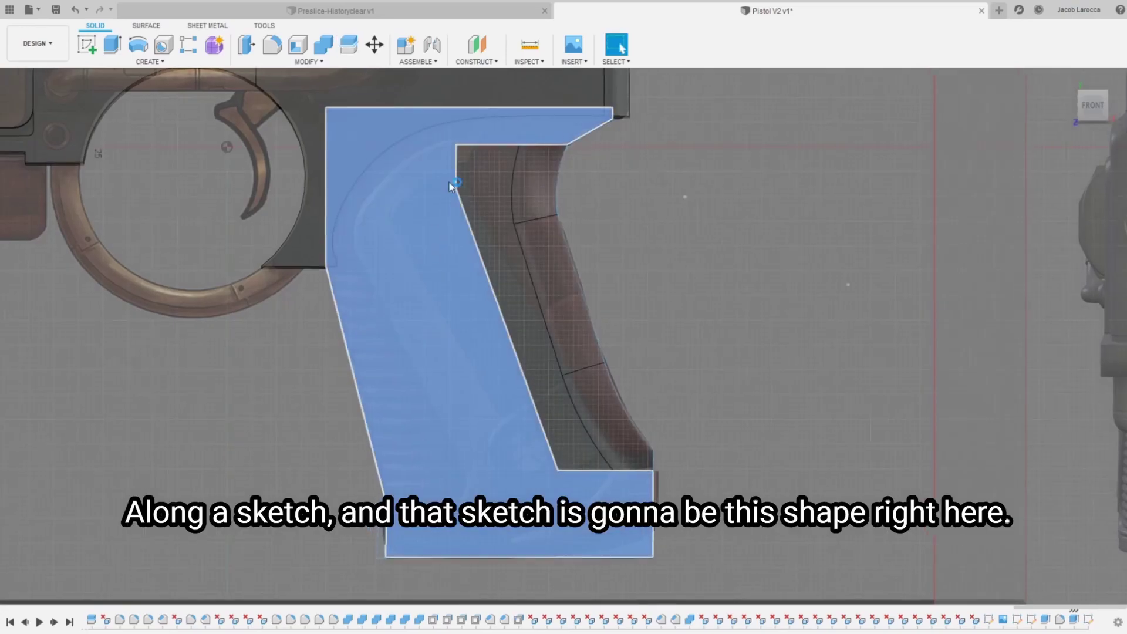
Step: Draw a short line across the top of the grip and an arc curving down from it
{"action": "scroll", "coordinate": [569, 154], "scroll_direction": "up", "scroll_amount": 2}
{"action": "scroll", "coordinate": [610, 164], "scroll_direction": "up", "scroll_amount": 2}
{"action": "scroll", "coordinate": [625, 133], "scroll_direction": "up", "scroll_amount": 2}
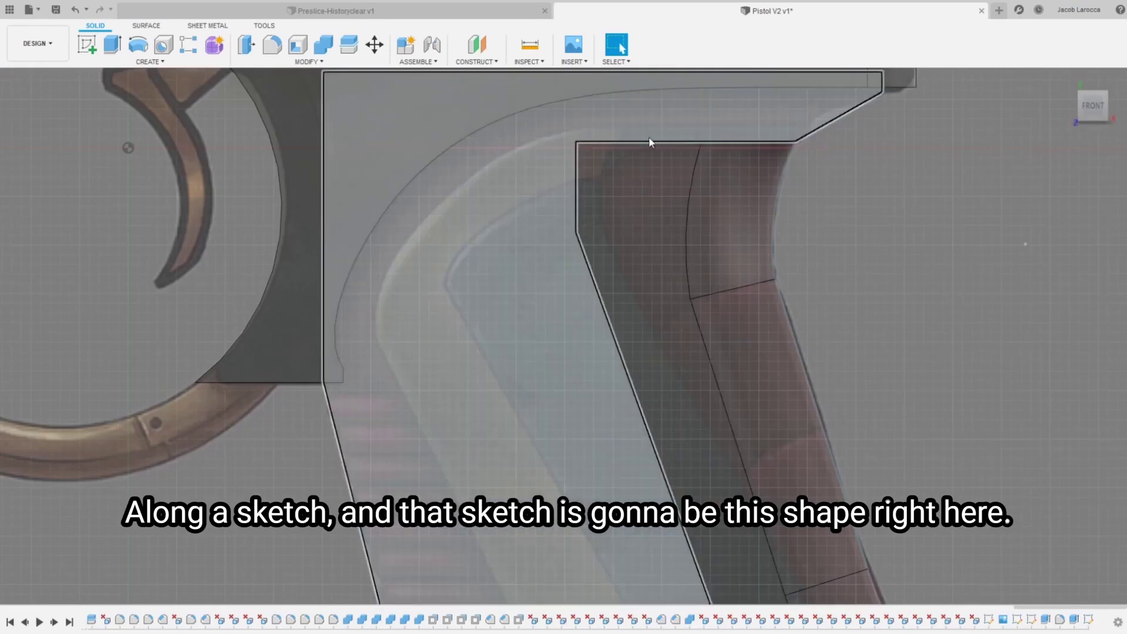
{"action": "scroll", "coordinate": [639, 205], "scroll_direction": "down", "scroll_amount": 2}
{"action": "scroll", "coordinate": [605, 267], "scroll_direction": "down", "scroll_amount": 1}
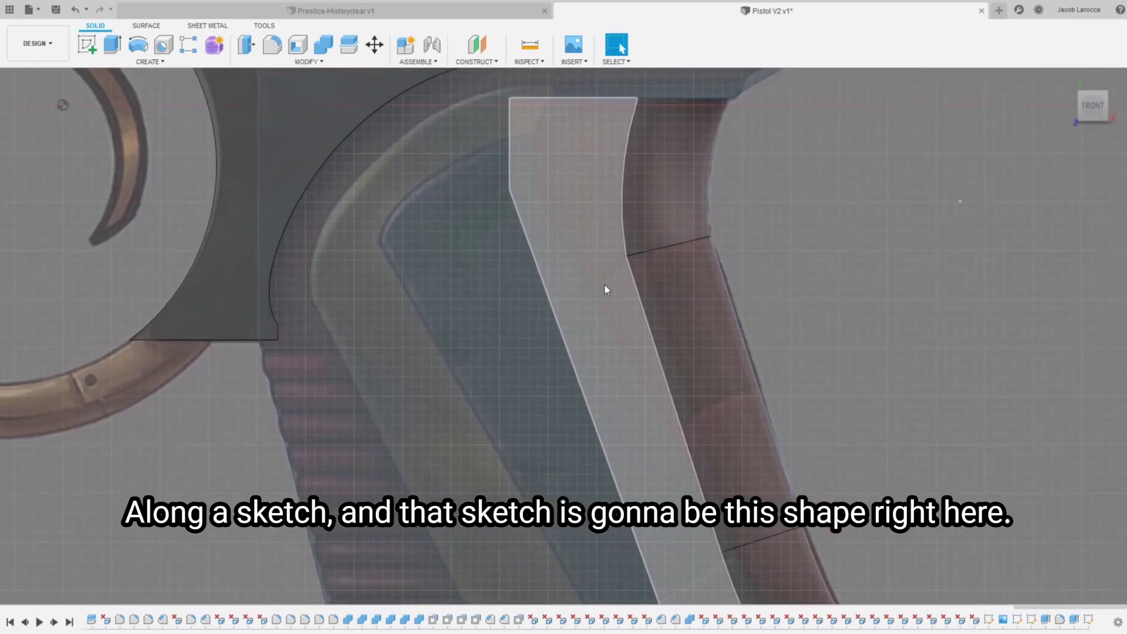
{"action": "scroll", "coordinate": [553, 118], "scroll_direction": "down", "scroll_amount": 2}
{"action": "scroll", "coordinate": [544, 196], "scroll_direction": "down", "scroll_amount": 1}
{"action": "scroll", "coordinate": [601, 176], "scroll_direction": "up", "scroll_amount": 5}
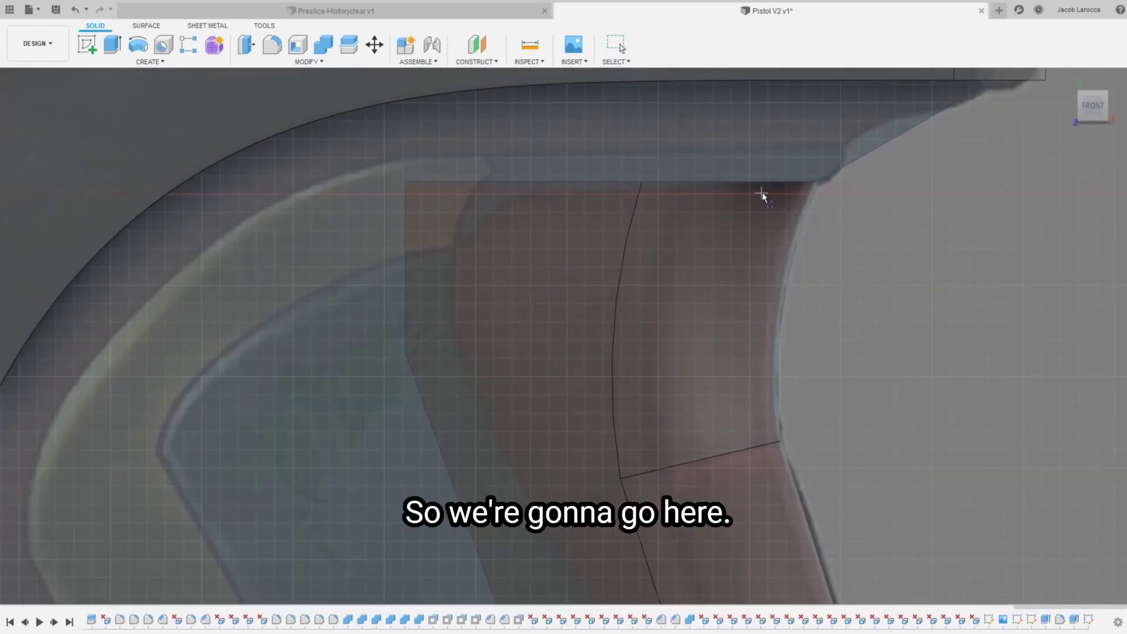
{"action": "left_click", "coordinate": [820, 193]}
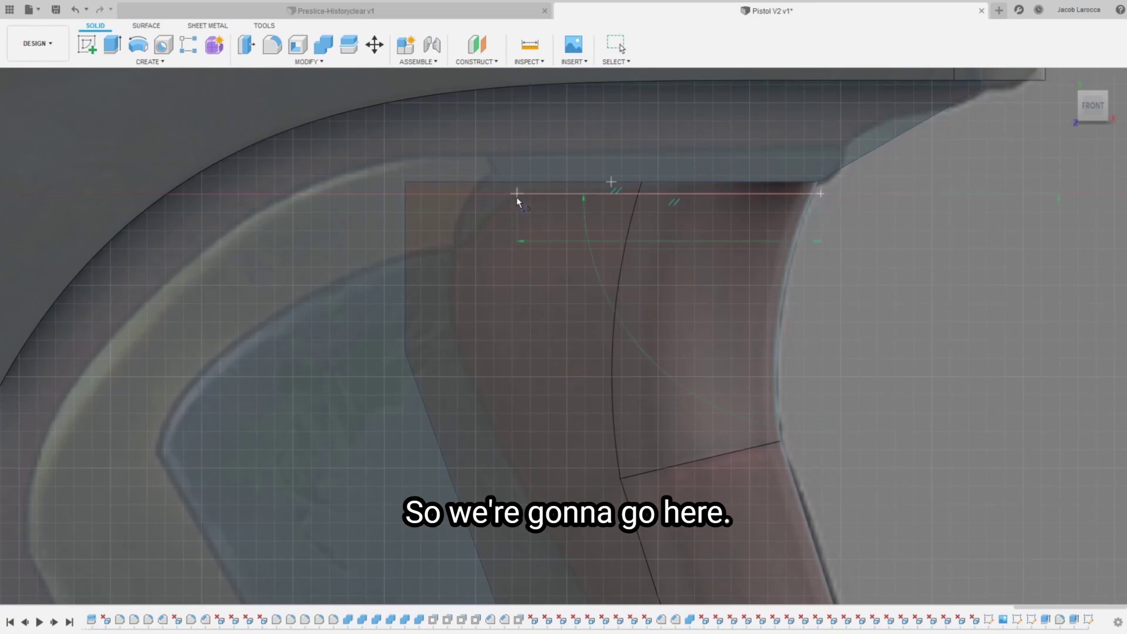
{"action": "left_click", "coordinate": [516, 193]}
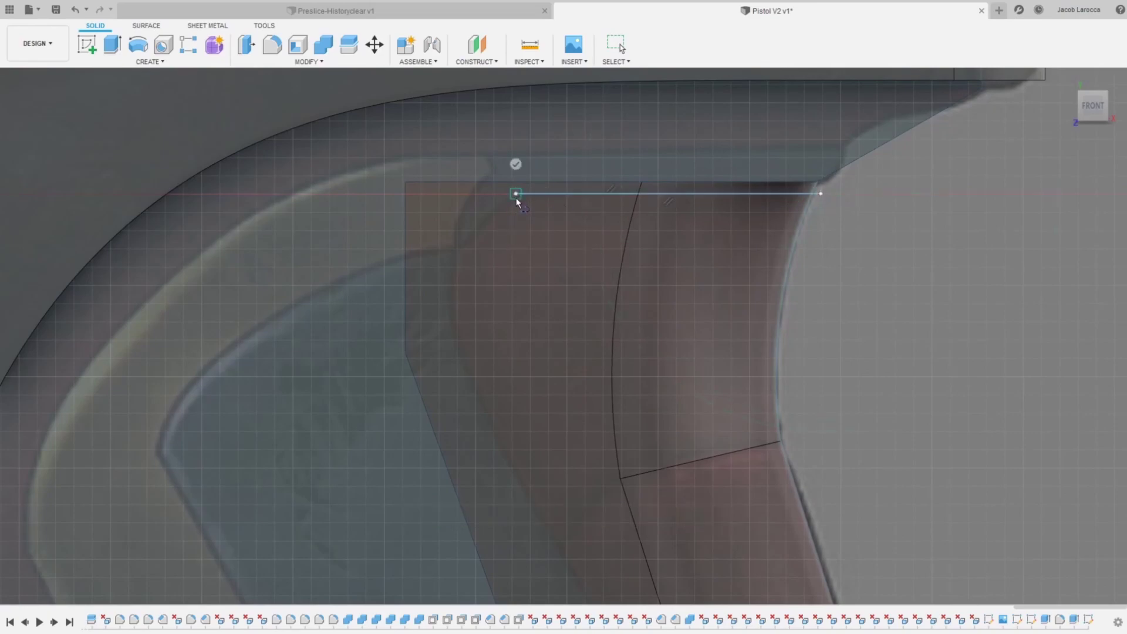
{"action": "key", "text": "Escape"}
{"action": "left_click", "coordinate": [471, 216]}
{"action": "key", "text": "Escape"}
Step: Continue the insert outline to the grip's bottom edge, projecting the lower grip face's edges
{"action": "middle_click_drag", "start_coordinate": [447, 311], "coordinate": [418, 215]}
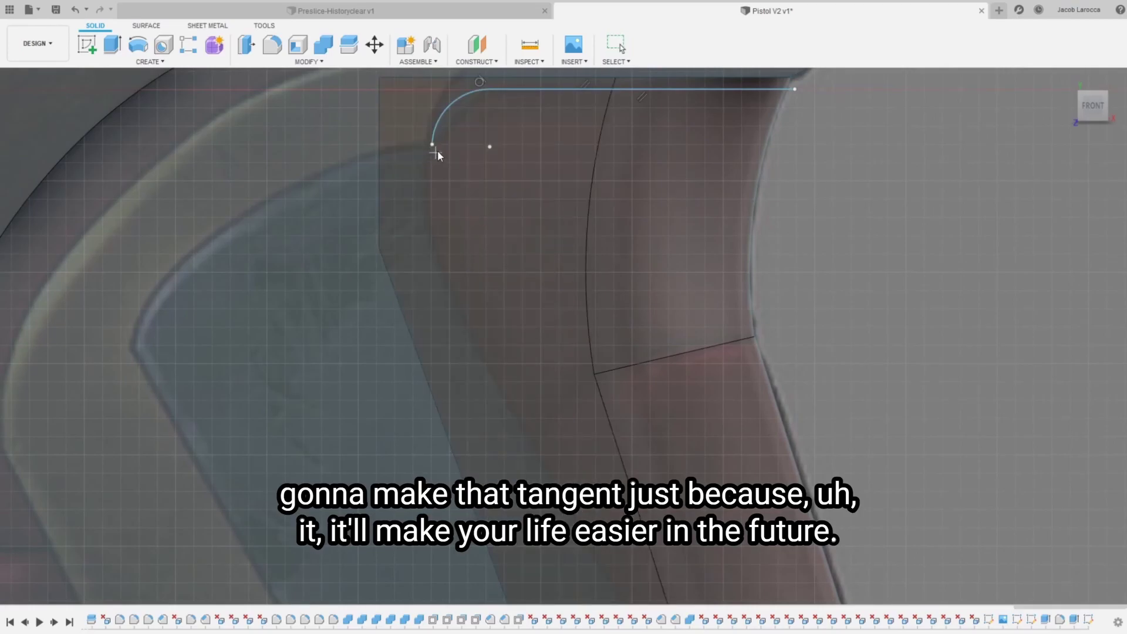
{"action": "left_click", "coordinate": [464, 324]}
{"action": "middle_click_drag", "start_coordinate": [502, 276], "coordinate": [476, 158]}
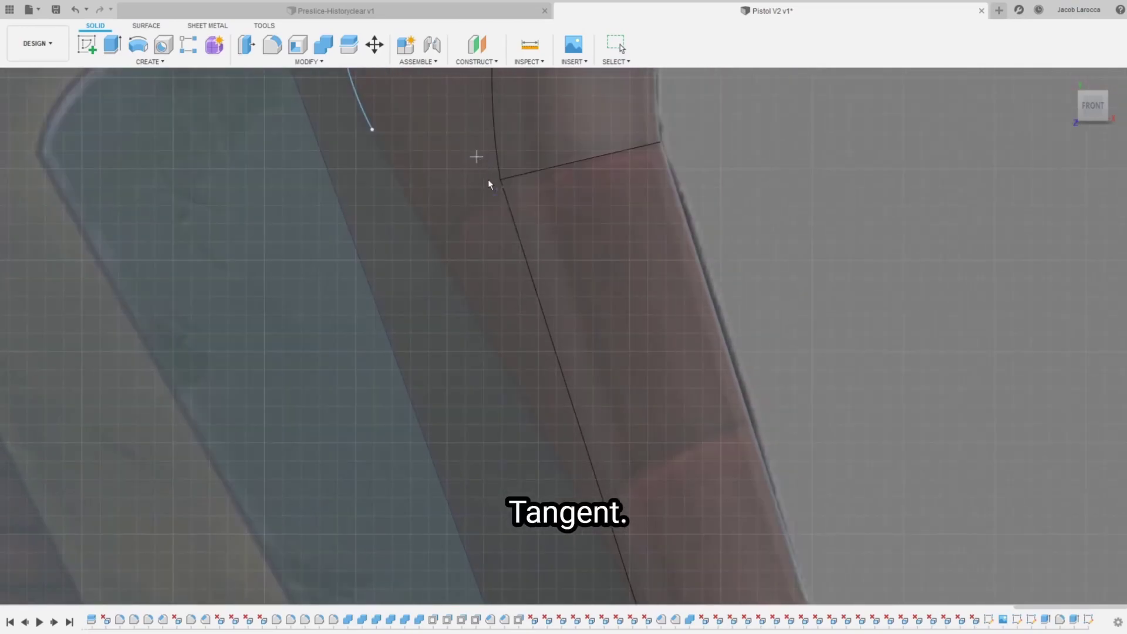
{"action": "scroll", "coordinate": [470, 223], "scroll_direction": "down", "scroll_amount": 3}
{"action": "scroll", "coordinate": [458, 230], "scroll_direction": "up", "scroll_amount": 3}
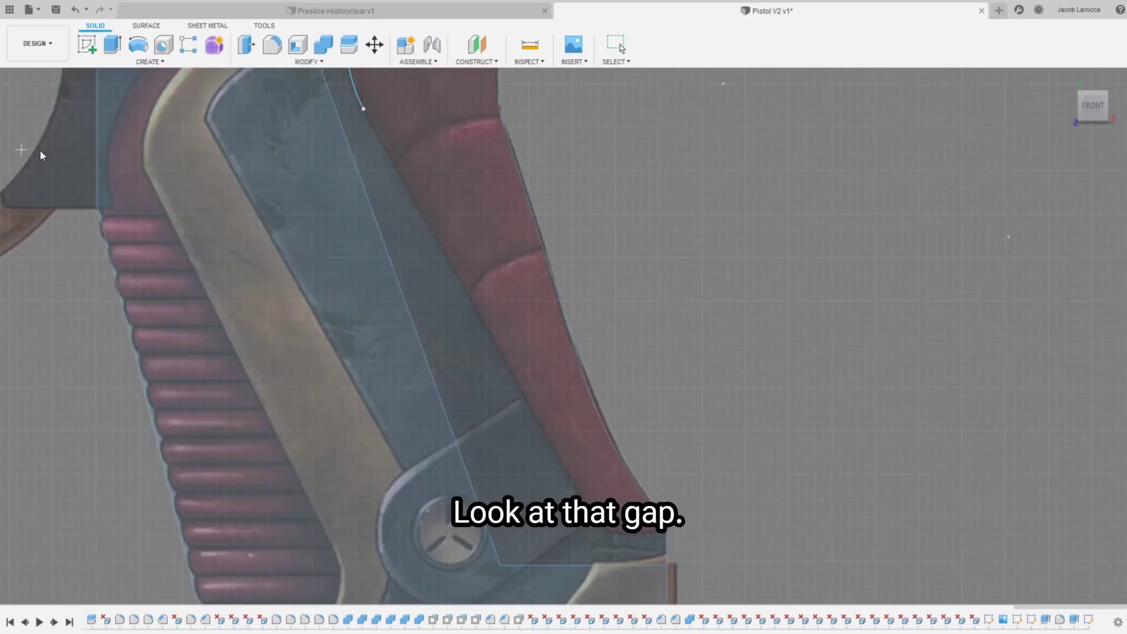
{"action": "left_click", "coordinate": [364, 109]}
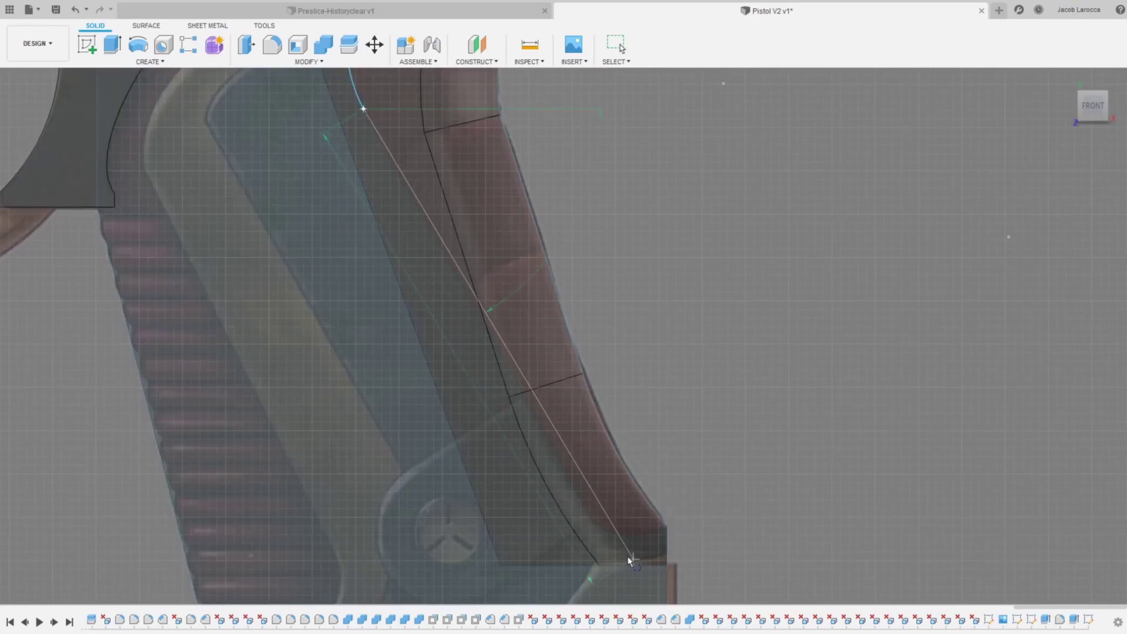
{"action": "left_click", "coordinate": [563, 485]}
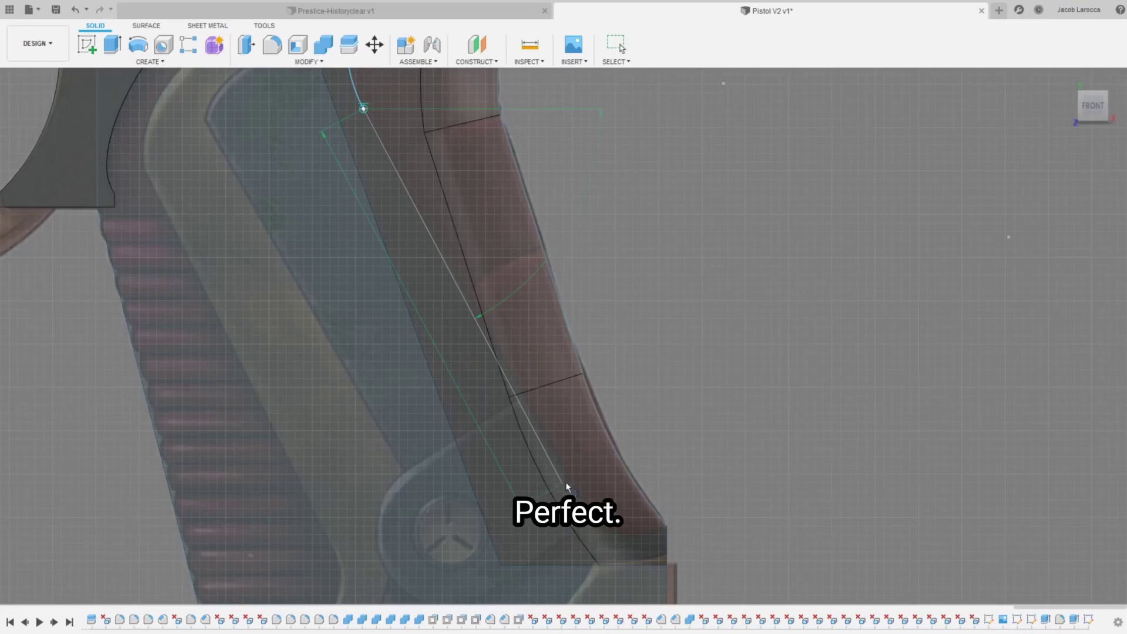
{"action": "key", "text": "Escape"}
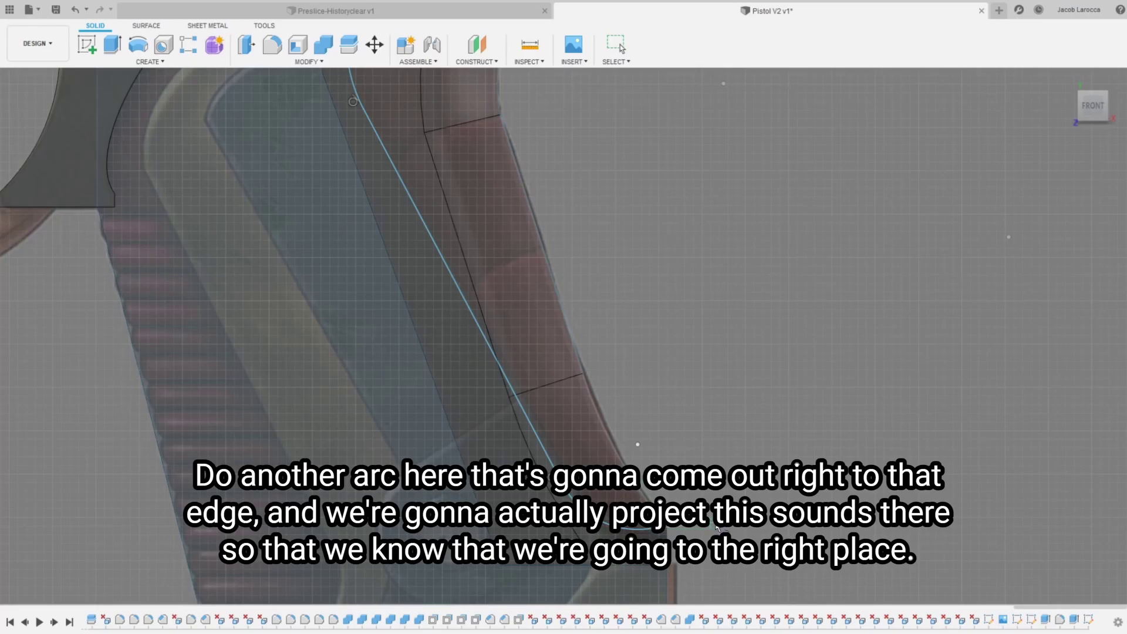
{"action": "key", "text": "Escape"}
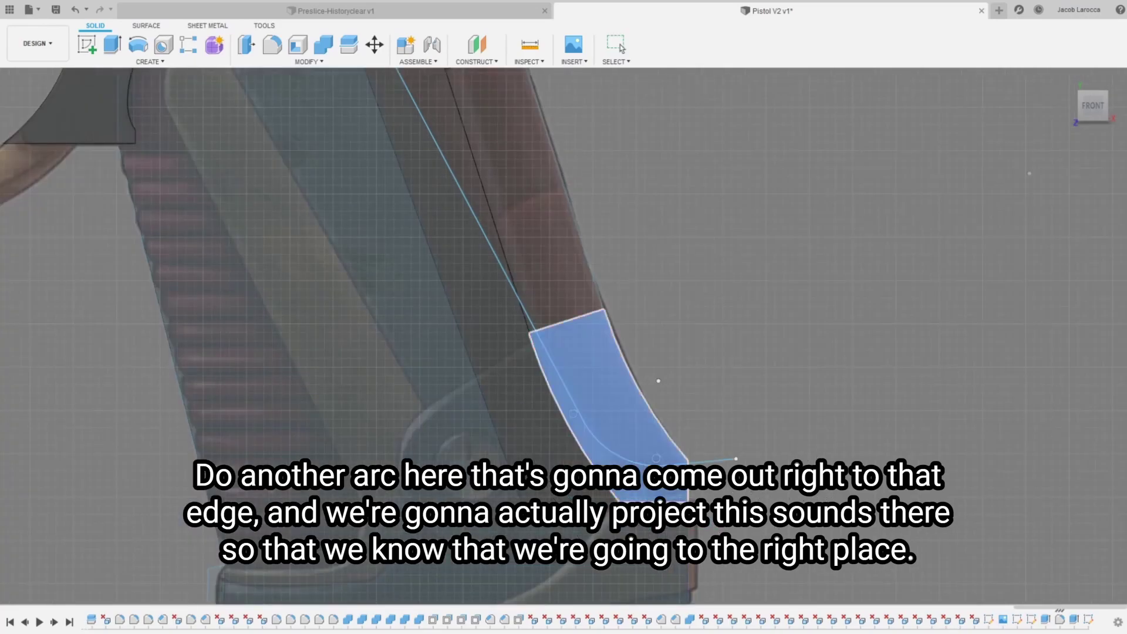
{"action": "left_click", "coordinate": [611, 400]}
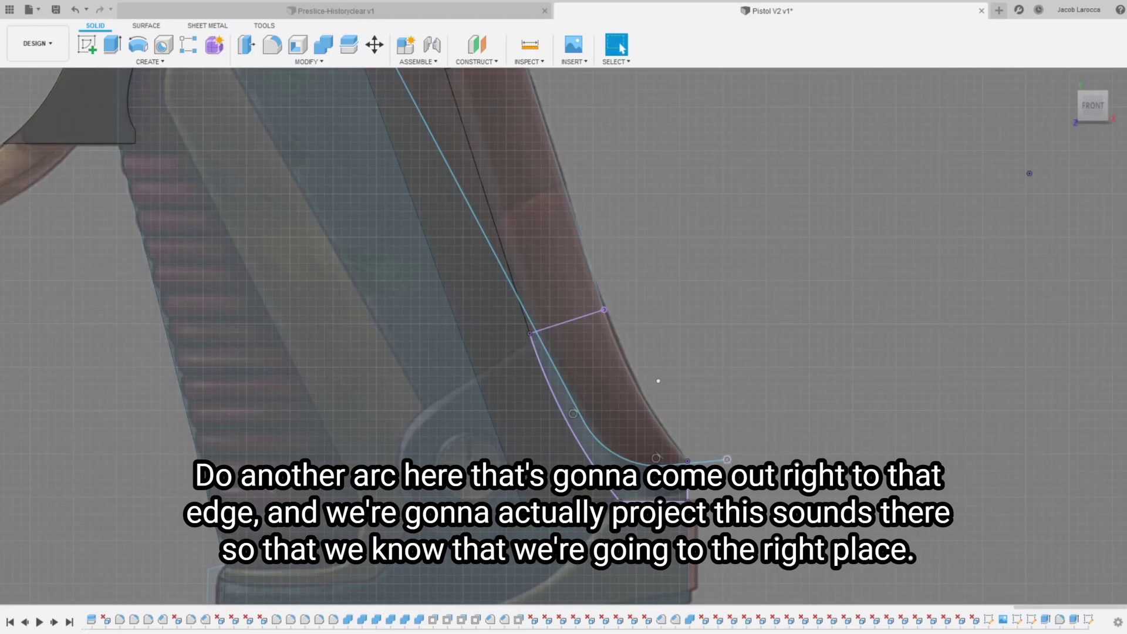
{"action": "scroll", "coordinate": [702, 447], "scroll_direction": "down", "scroll_amount": 5}
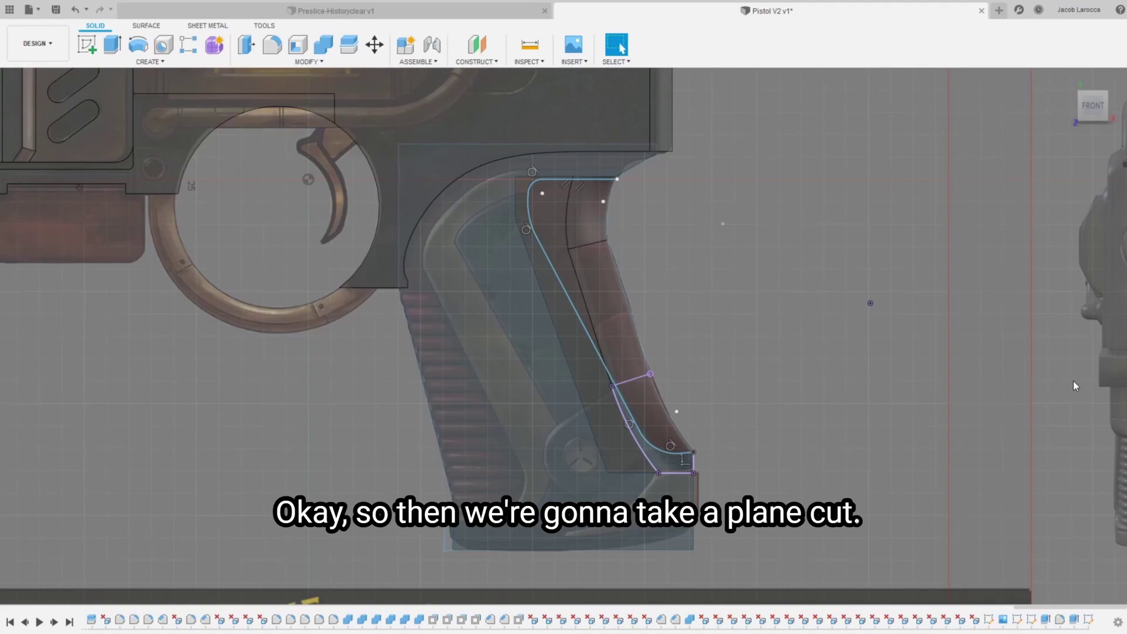
Step: Split the outer and inner grip bodies along the insert outline curve
{"action": "key", "text": "s"}
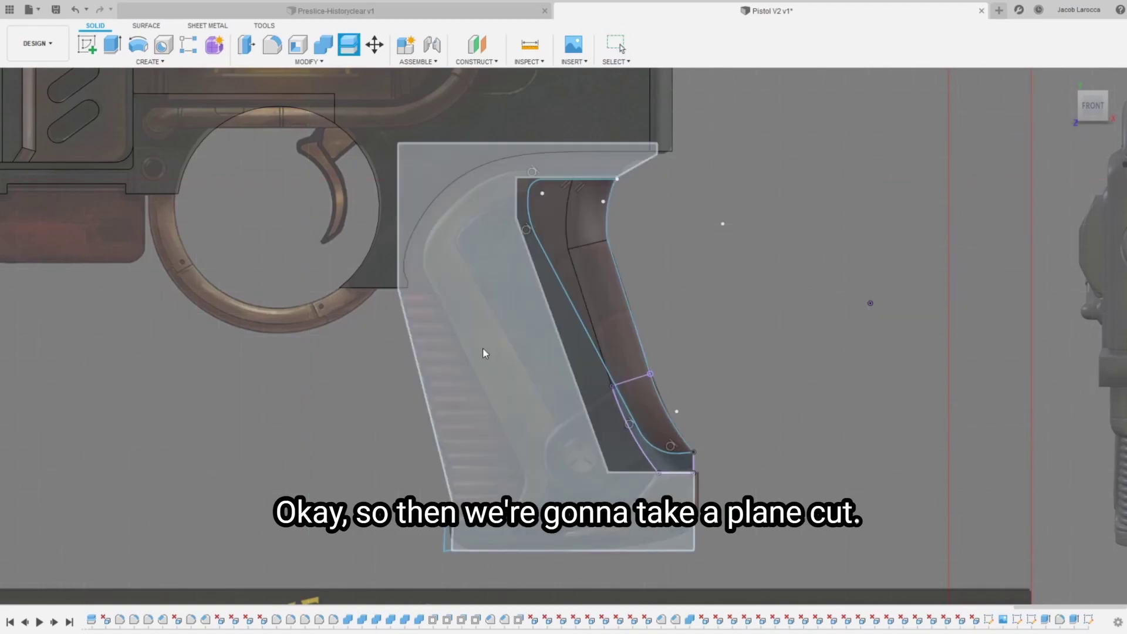
{"action": "left_click", "coordinate": [488, 346]}
{"action": "left_click", "coordinate": [597, 305]}
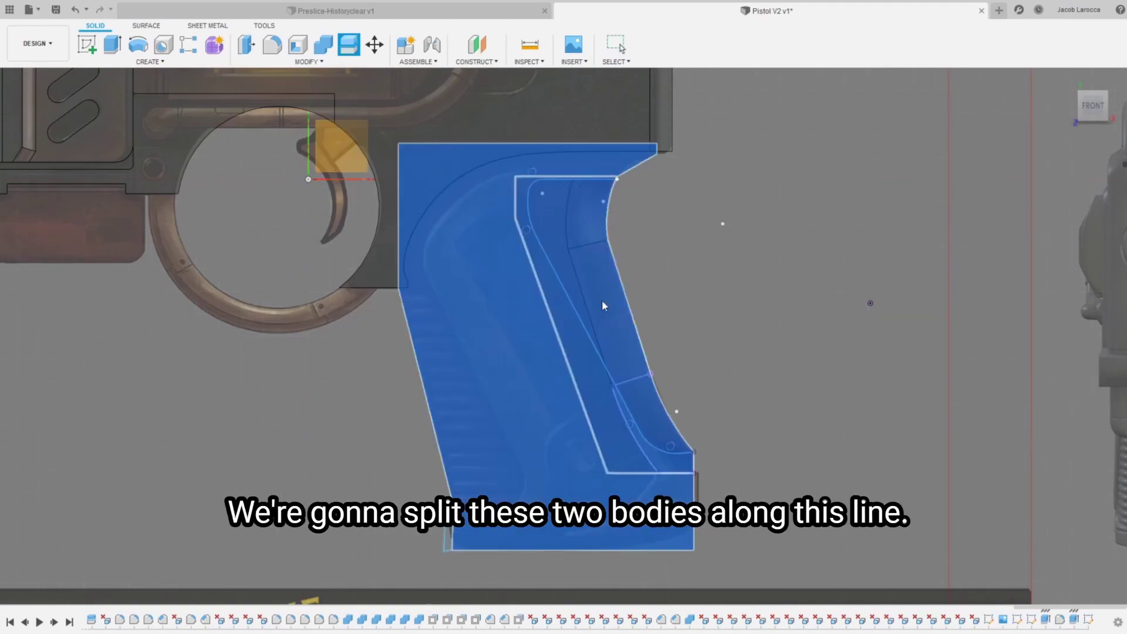
{"action": "left_click", "coordinate": [585, 320]}
{"action": "key", "text": "Return"}
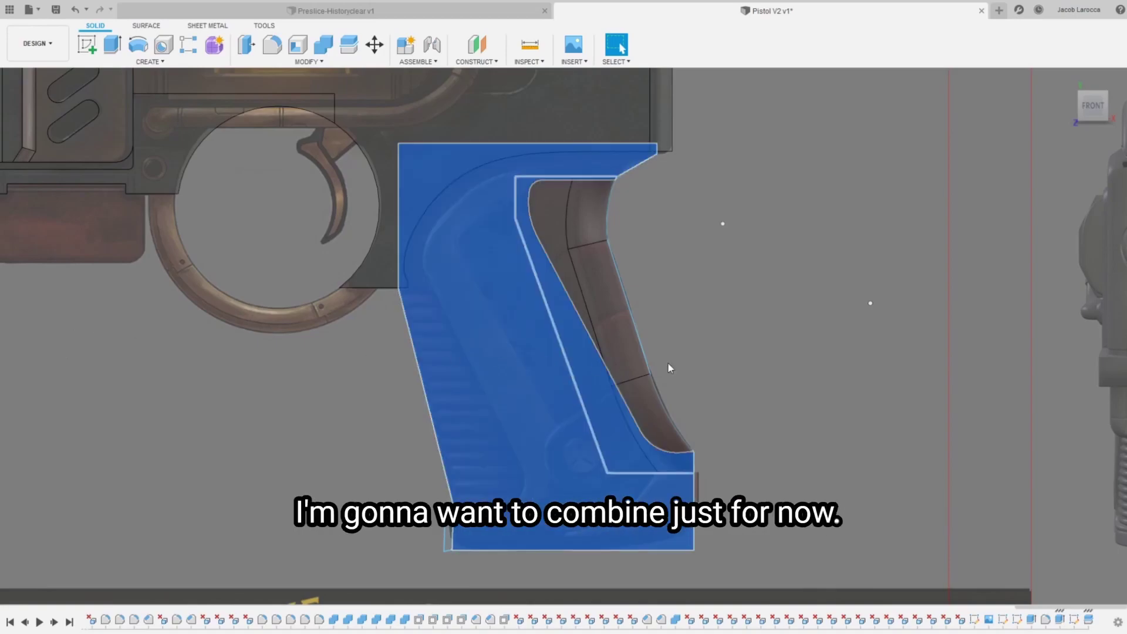
Step: Combine the remaining outer grip pieces back into one body
{"action": "key", "text": "c"}
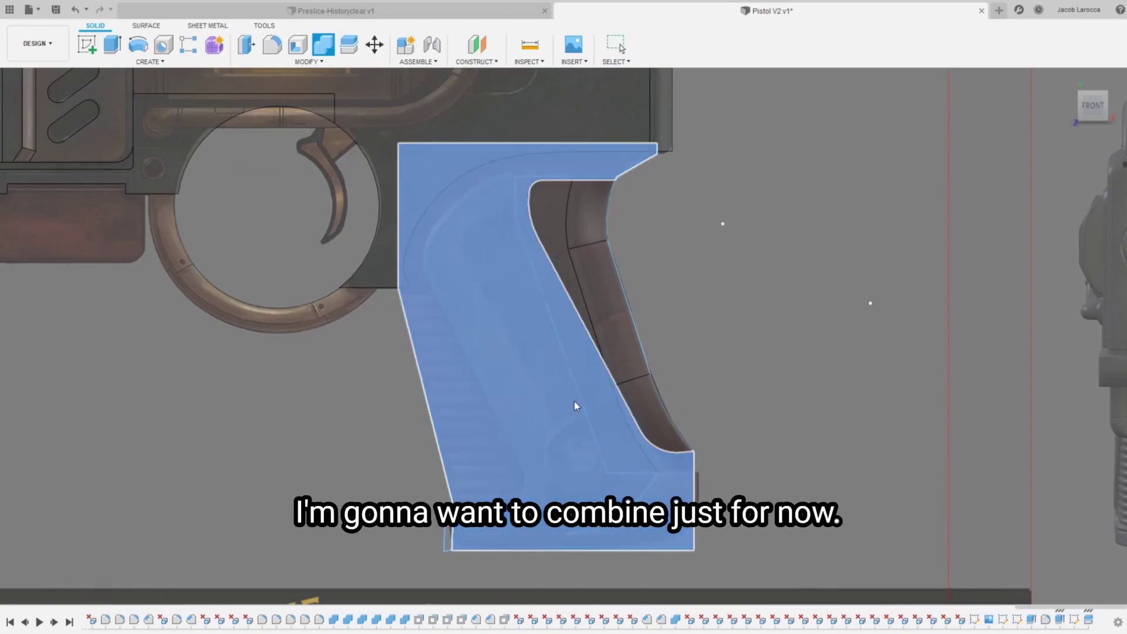
{"action": "left_click", "coordinate": [574, 400]}
{"action": "key", "text": "Escape"}
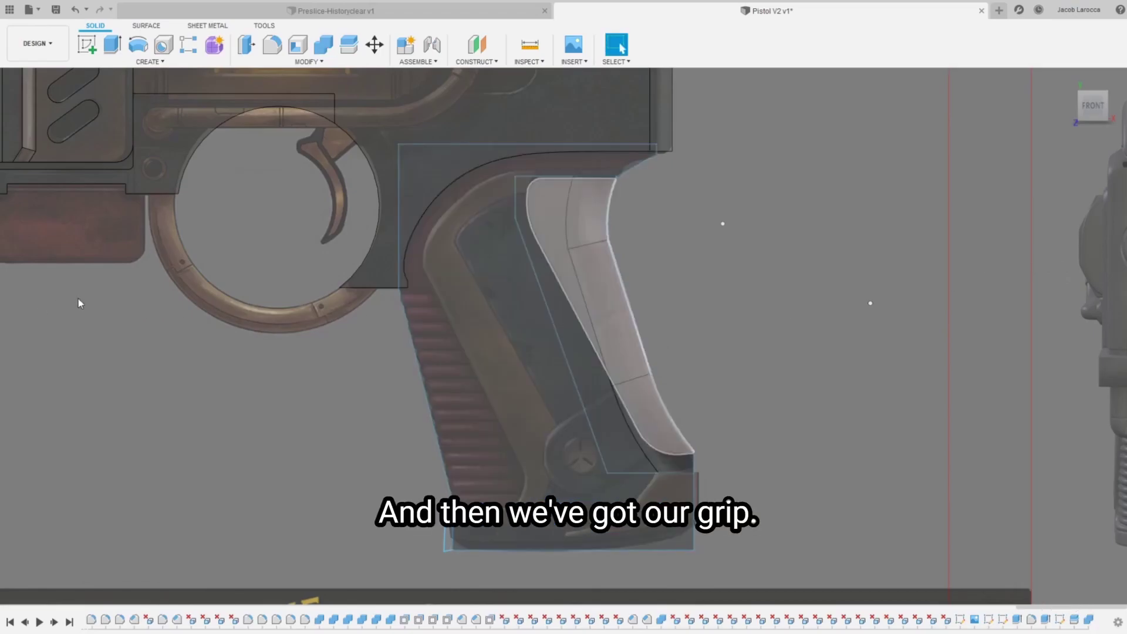
Step: Delete the leftover surface at the bottom of the grip insert
{"action": "middle_click_drag", "start_coordinate": [564, 336], "coordinate": [446, 329], "text": "shift"}
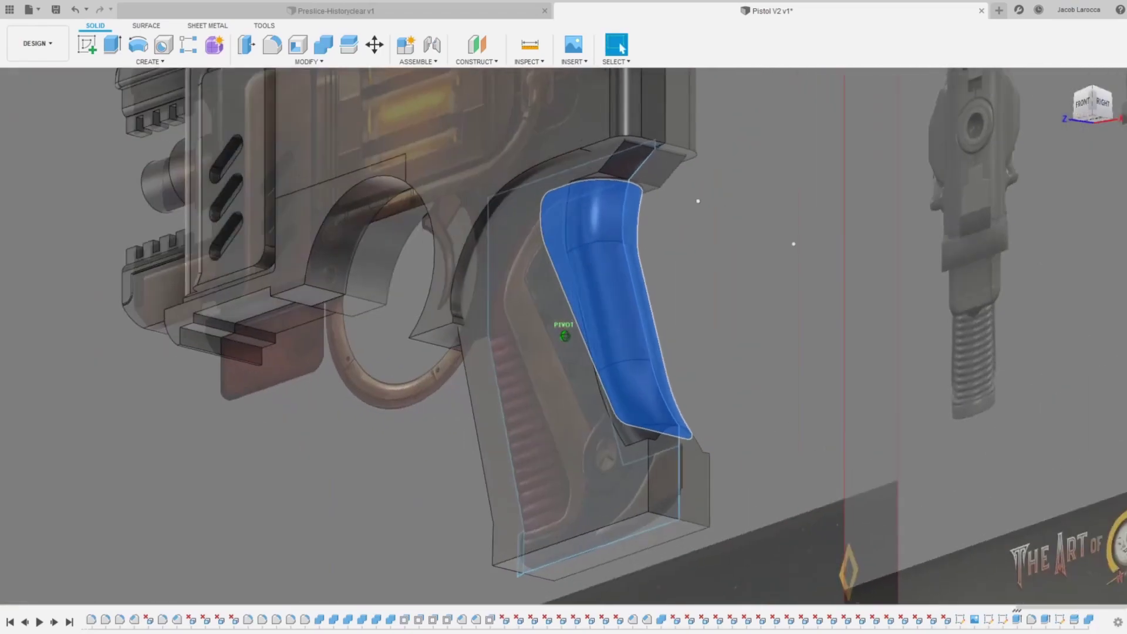
{"action": "middle_click_drag", "start_coordinate": [564, 336], "coordinate": [703, 442], "text": "shift"}
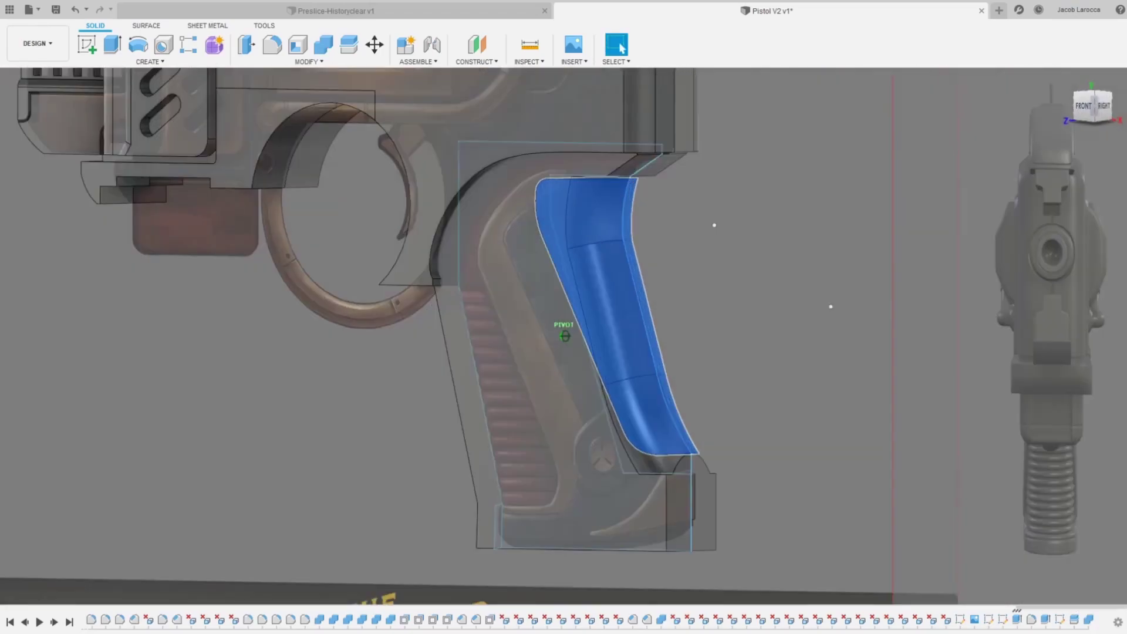
{"action": "scroll", "coordinate": [614, 462], "scroll_direction": "up", "scroll_amount": 5}
{"action": "left_click", "coordinate": [648, 481]}
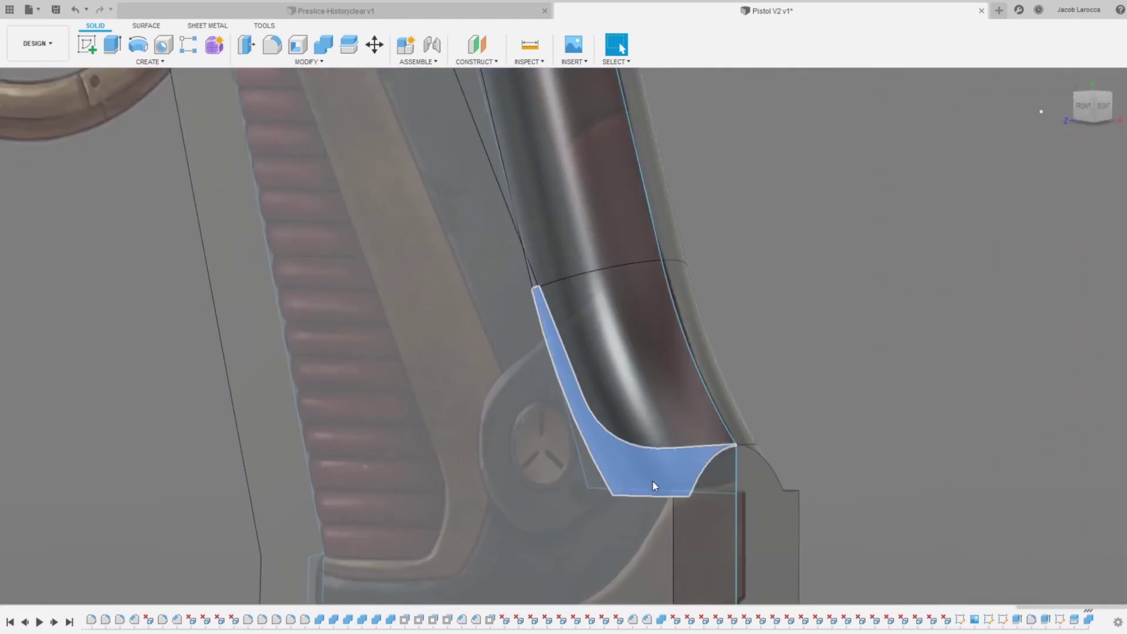
{"action": "key", "text": "Delete"}
{"action": "mouse_move", "coordinate": [1092, 106]}
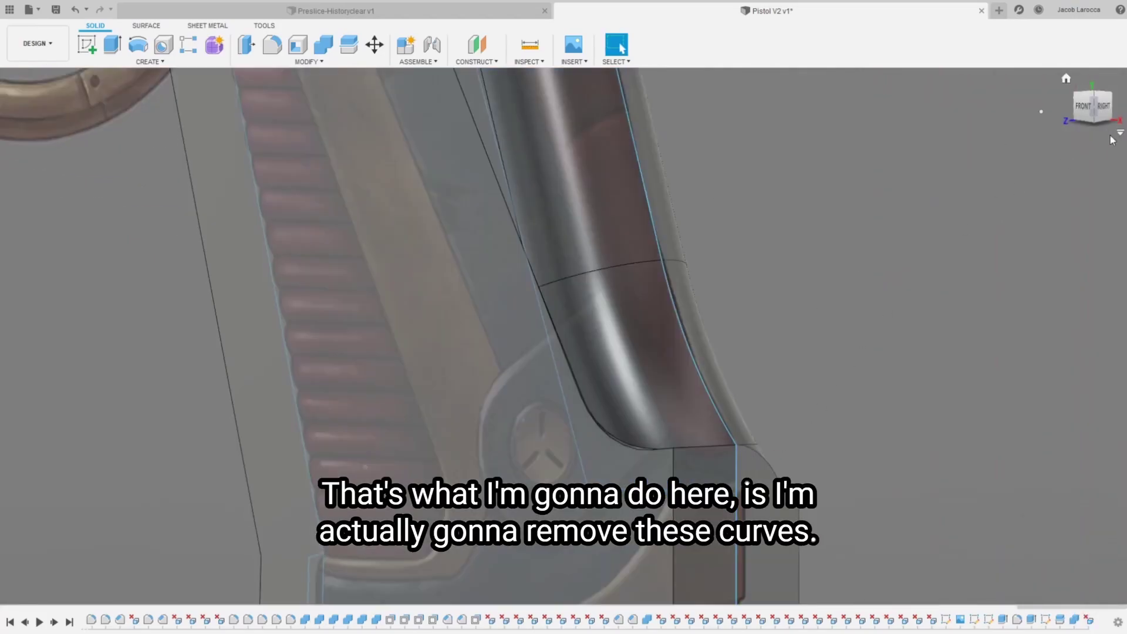
Step: Check the insert's protrusion from the Right and Front ViewCube views
{"action": "left_click", "coordinate": [1035, 140]}
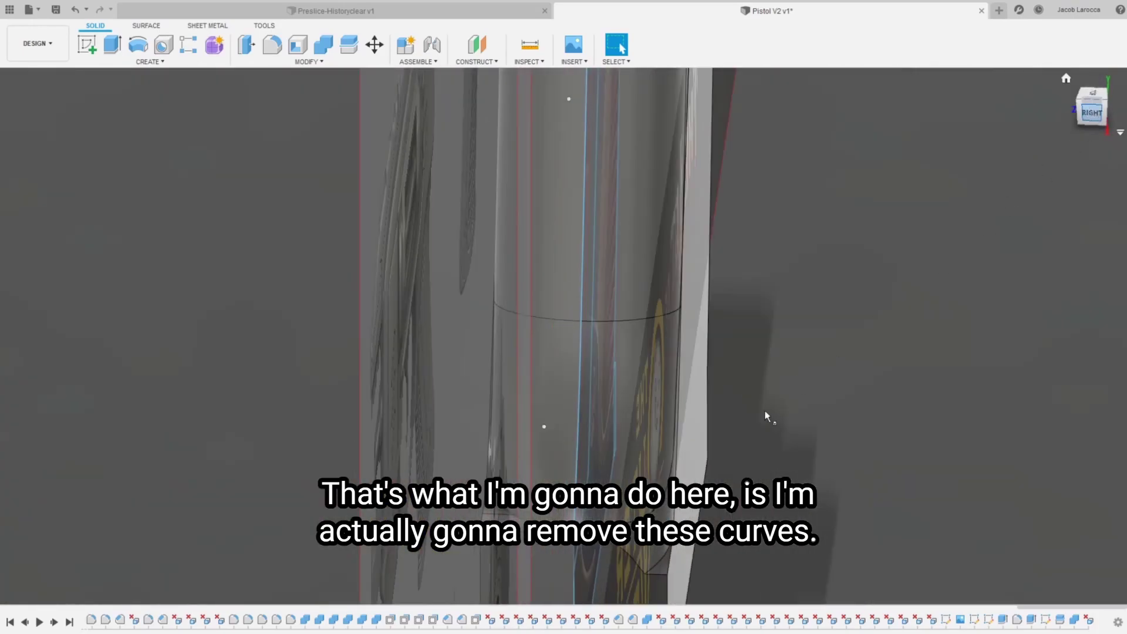
{"action": "left_click", "coordinate": [1083, 104]}
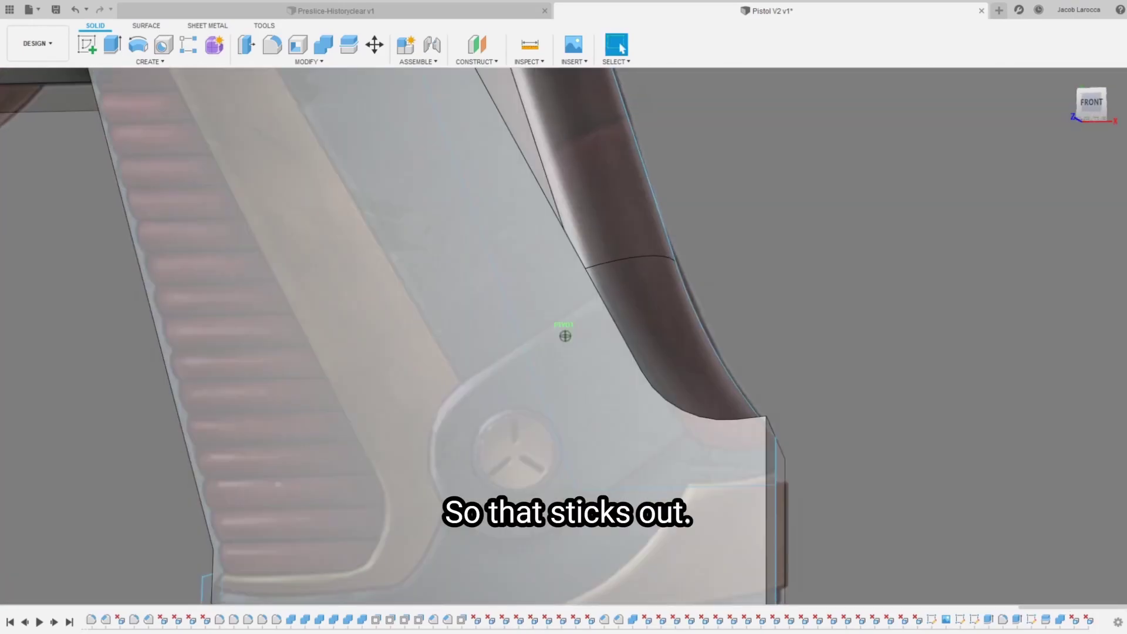
{"action": "middle_click_drag", "start_coordinate": [881, 235], "coordinate": [969, 228], "text": "shift"}
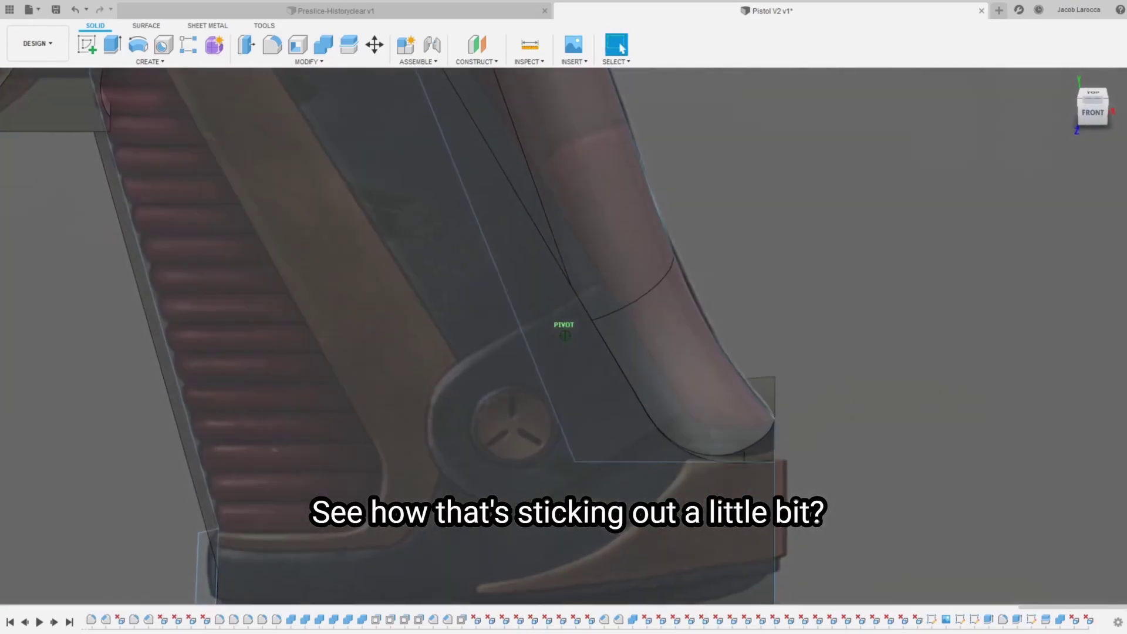
{"action": "scroll", "coordinate": [969, 228], "scroll_direction": "down", "scroll_amount": 3}
{"action": "scroll", "coordinate": [939, 223], "scroll_direction": "down", "scroll_amount": 3}
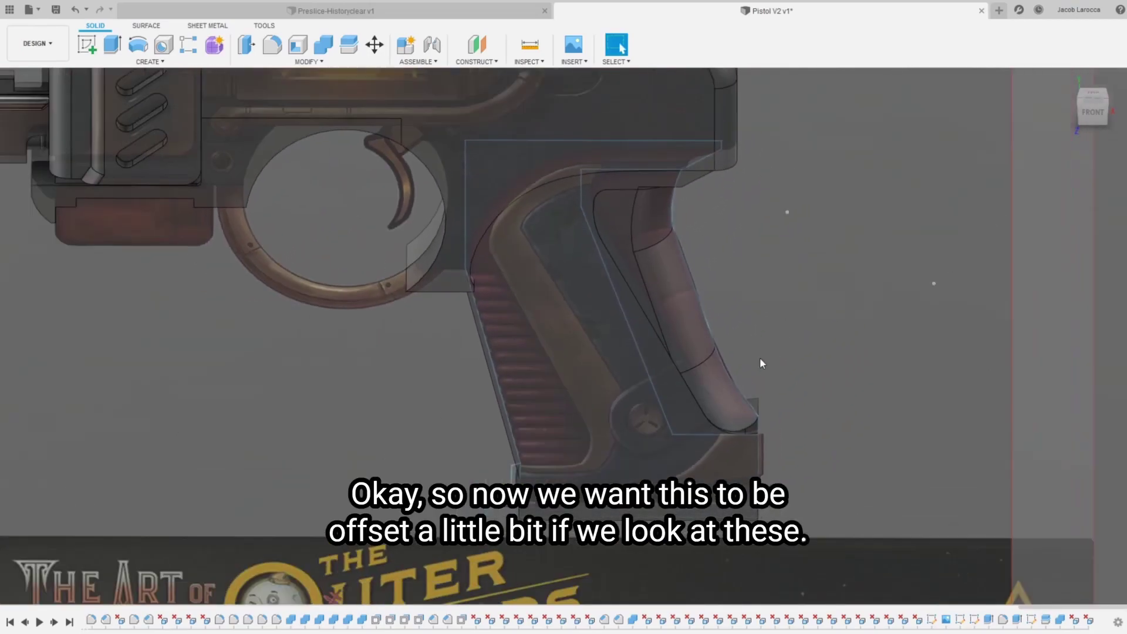
{"action": "scroll", "coordinate": [646, 317], "scroll_direction": "up", "scroll_amount": 3}
{"action": "scroll", "coordinate": [615, 297], "scroll_direction": "down", "scroll_amount": 5}
{"action": "scroll", "coordinate": [992, 241], "scroll_direction": "up", "scroll_amount": 3}
{"action": "scroll", "coordinate": [1045, 379], "scroll_direction": "up", "scroll_amount": 2}
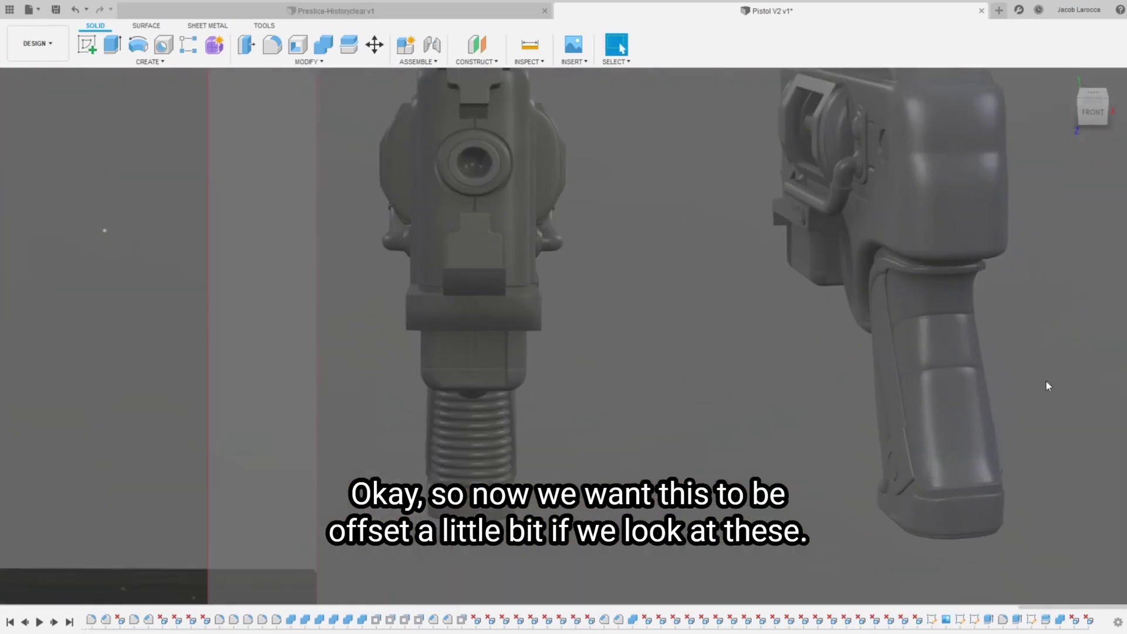
{"action": "scroll", "coordinate": [896, 496], "scroll_direction": "down", "scroll_amount": 5}
{"action": "scroll", "coordinate": [808, 416], "scroll_direction": "up", "scroll_amount": 3}
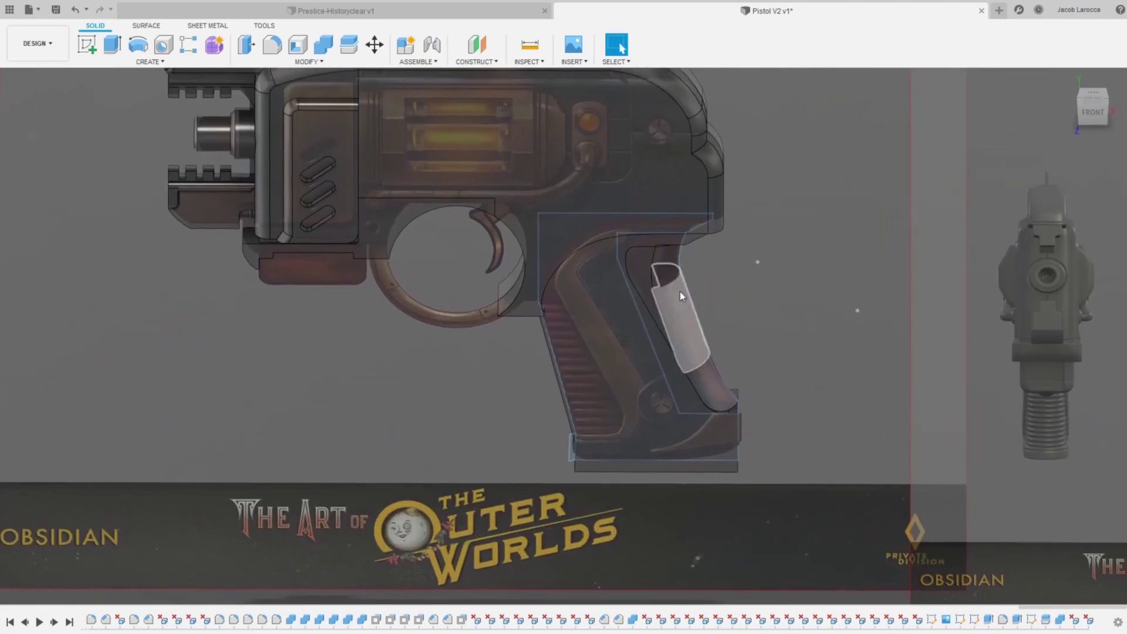
{"action": "scroll", "coordinate": [680, 291], "scroll_direction": "up", "scroll_amount": 3}
{"action": "key", "text": "v"}
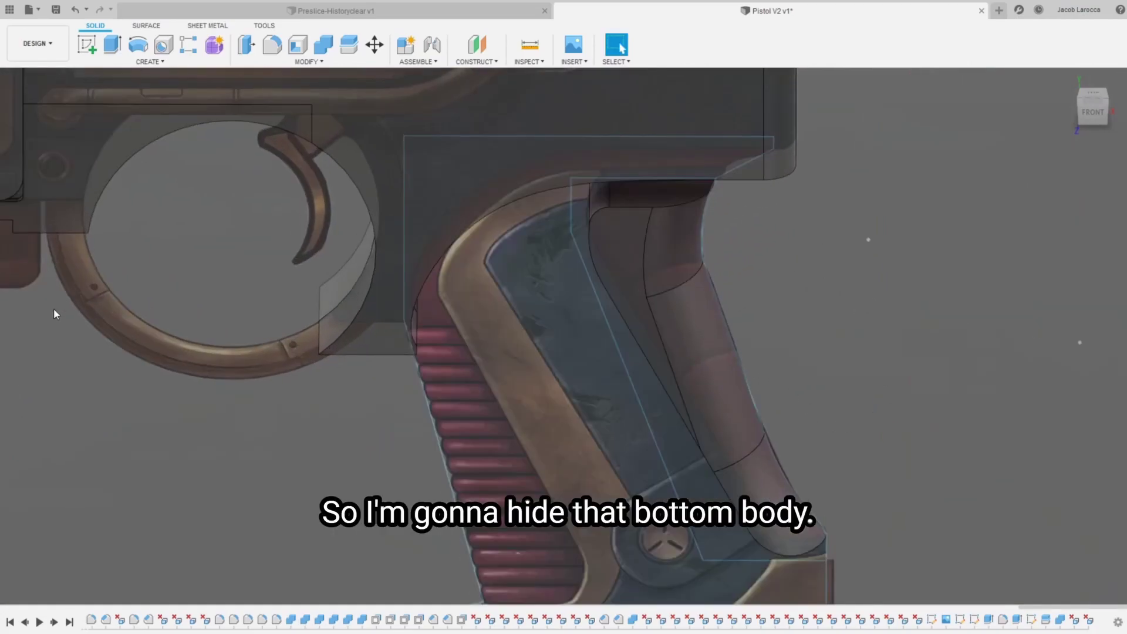
{"action": "key", "text": "v"}
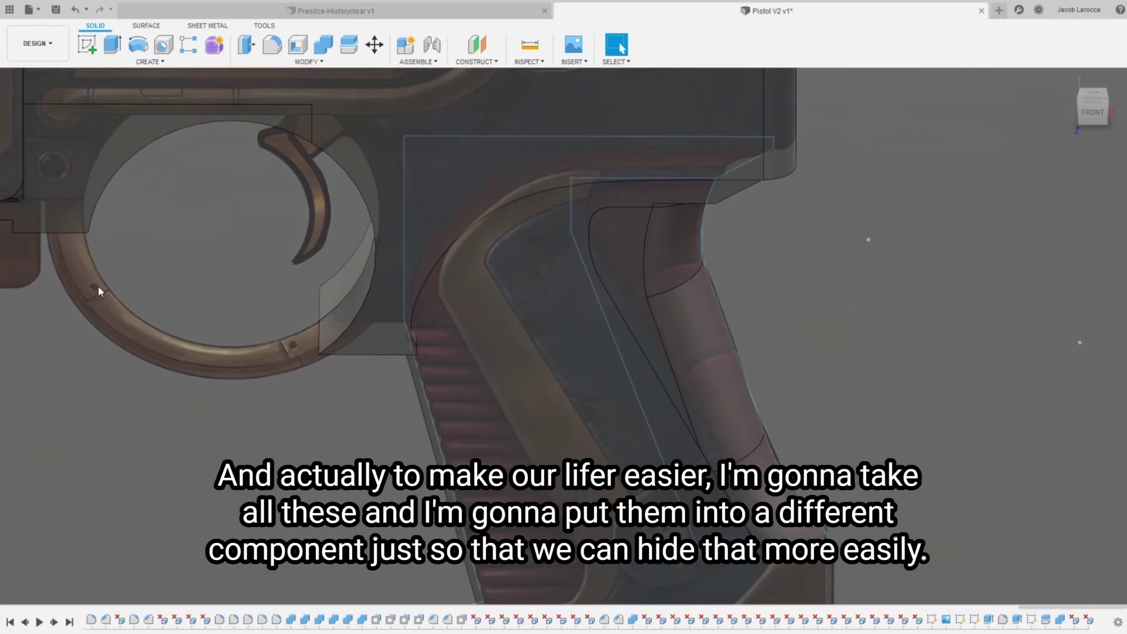
{"action": "left_click", "coordinate": [97, 277]}
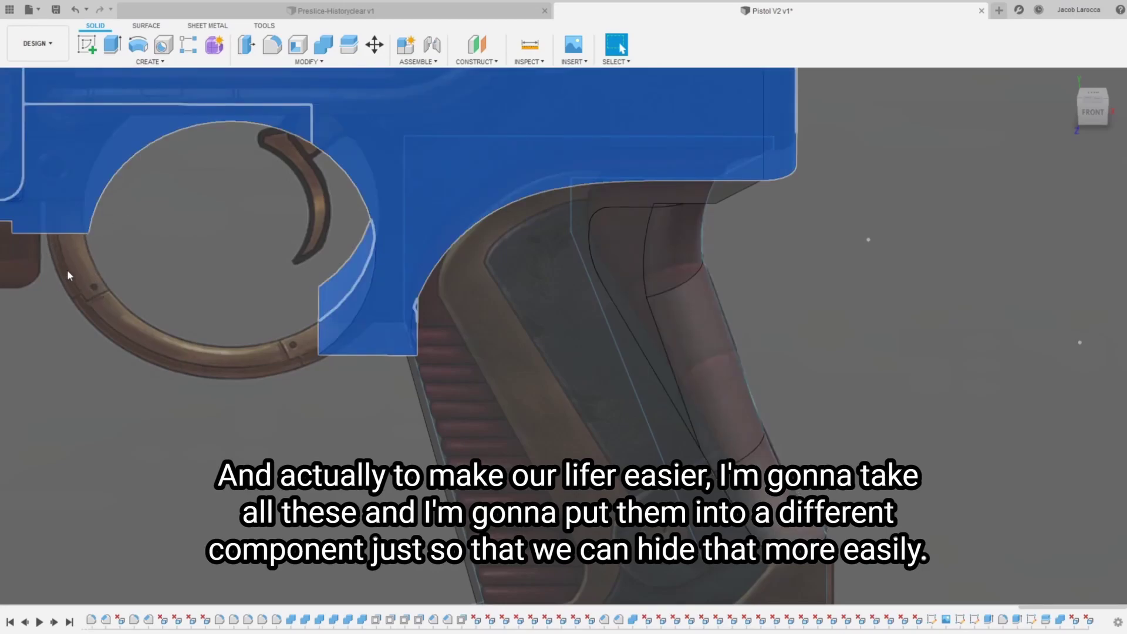
{"action": "key", "text": "Escape"}
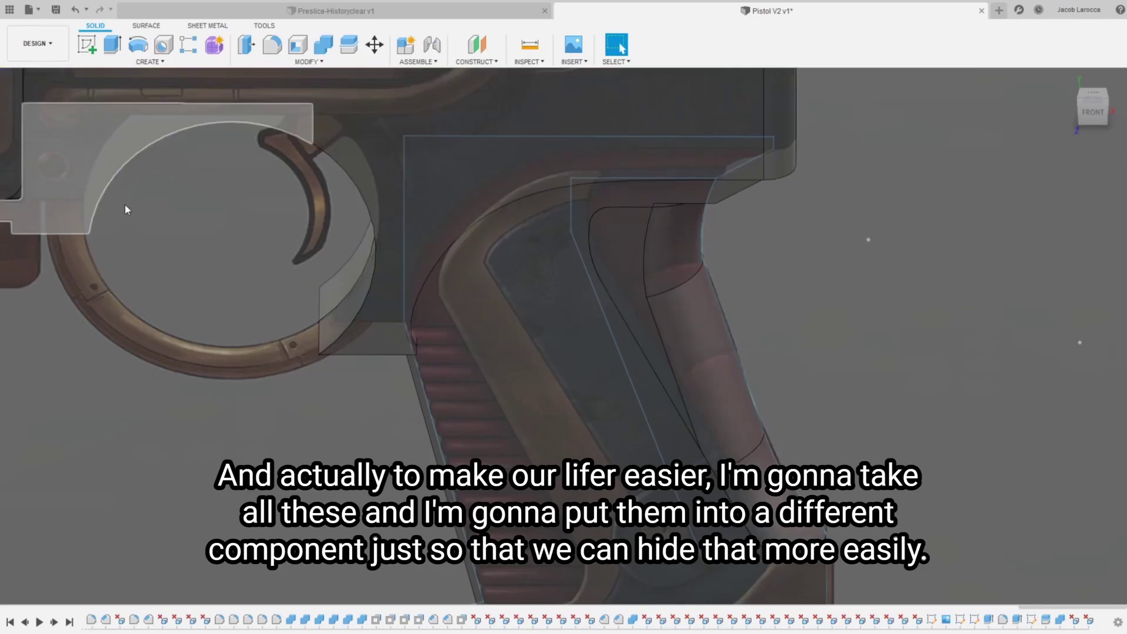
{"action": "left_click", "coordinate": [90, 169]}
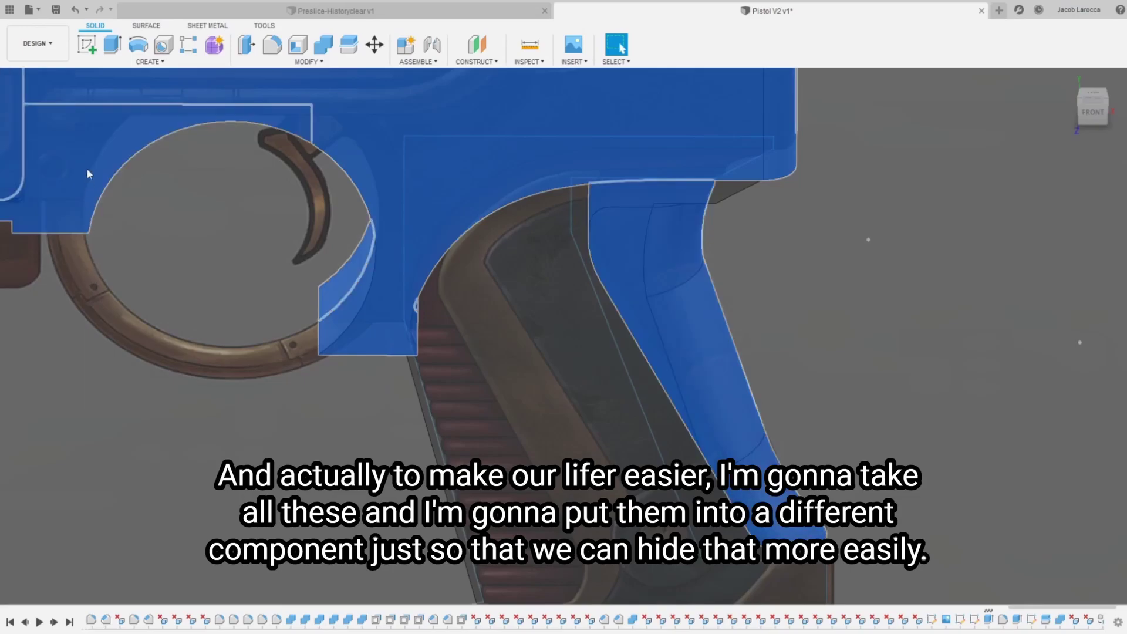
{"action": "left_click", "coordinate": [54, 347]}
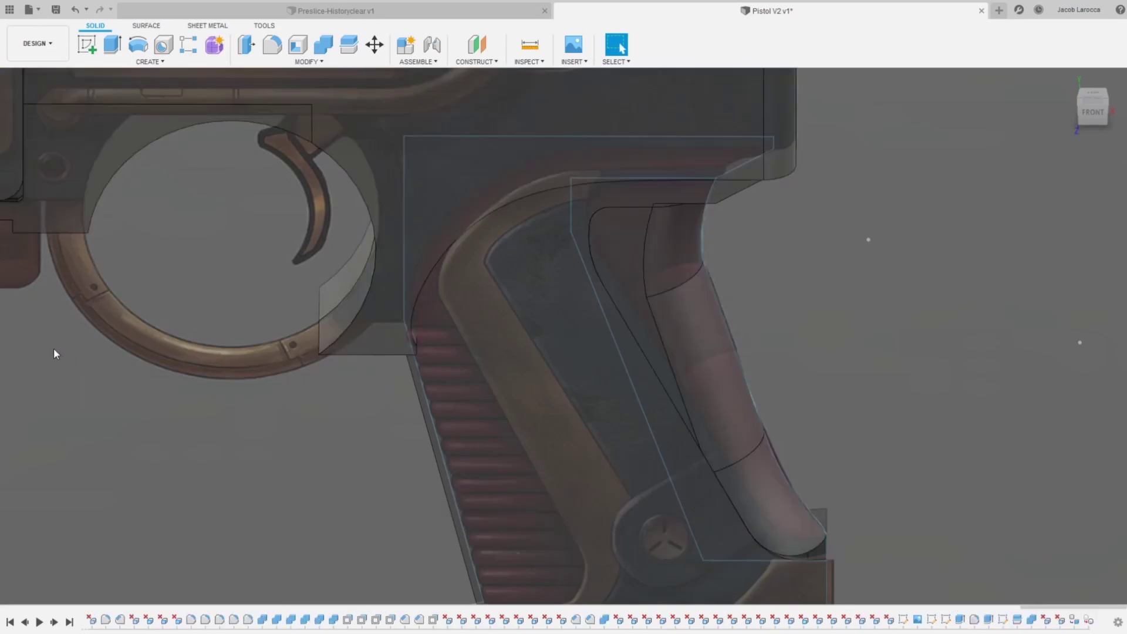
{"action": "left_click", "coordinate": [84, 225]}
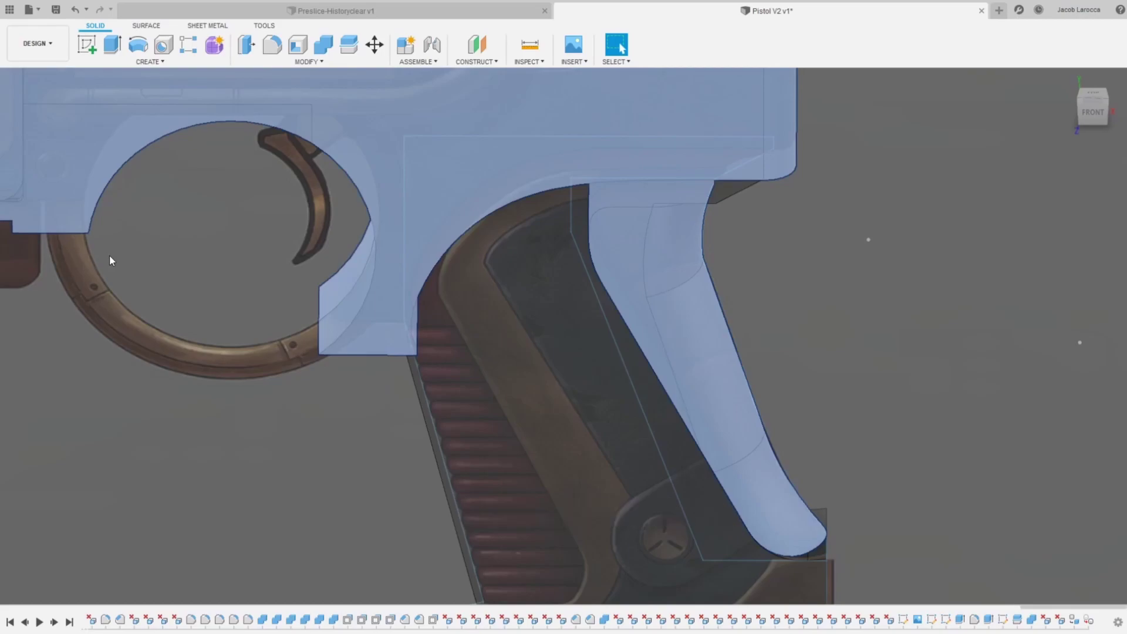
{"action": "left_click", "coordinate": [237, 232]}
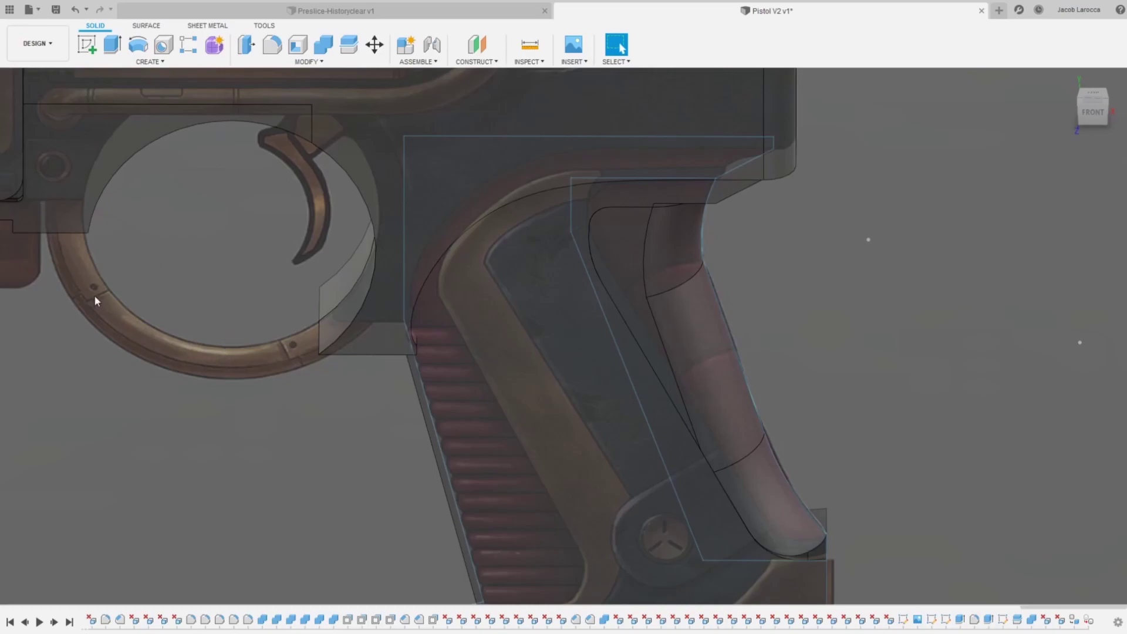
Step: Reposition the view and snap to a straight Front view of the grip
{"action": "middle_click_drag", "start_coordinate": [279, 428], "coordinate": [244, 428]}
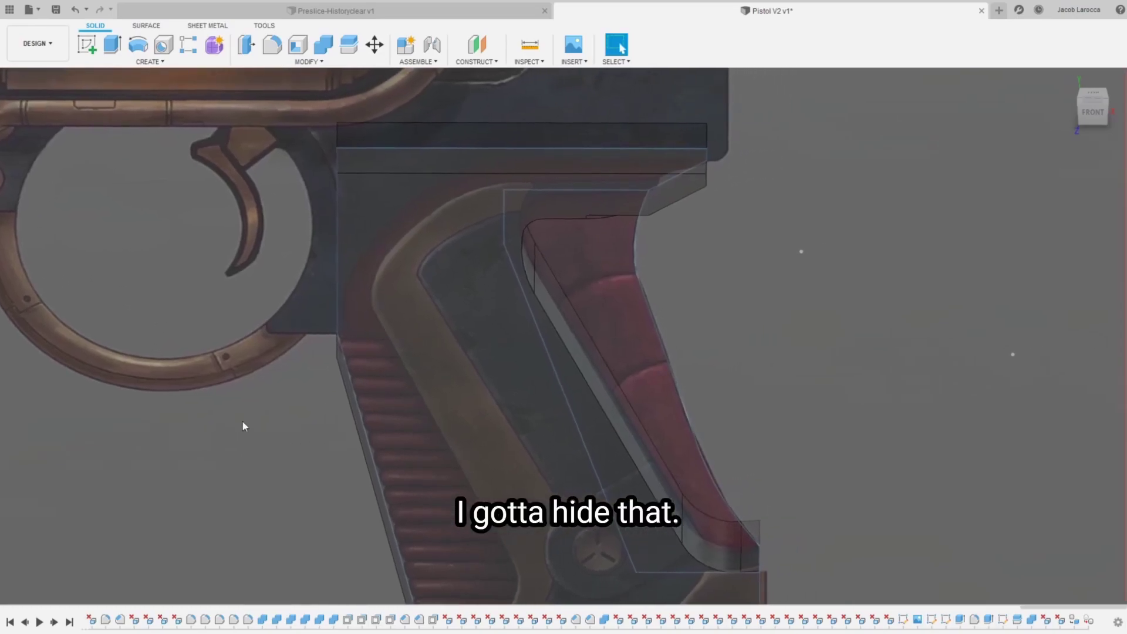
{"action": "mouse_move", "coordinate": [565, 336]}
{"action": "middle_mouse_down", "text": "shift"}
{"action": "mouse_move", "coordinate": [587, 336]}
{"action": "mouse_move", "coordinate": [563, 329]}
{"action": "middle_mouse_up", "text": "shift"}
{"action": "scroll", "coordinate": [563, 96], "scroll_direction": "up", "scroll_amount": 5}
{"action": "scroll", "coordinate": [587, 157], "scroll_direction": "up", "scroll_amount": 4}
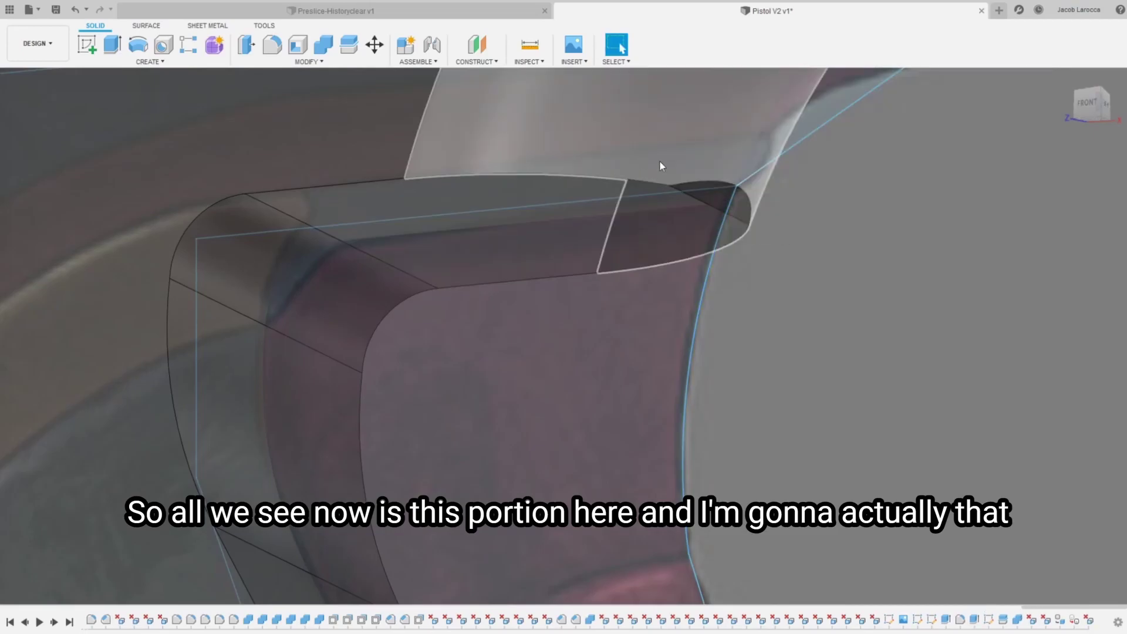
{"action": "scroll", "coordinate": [813, 206], "scroll_direction": "down", "scroll_amount": 5}
{"action": "scroll", "coordinate": [821, 210], "scroll_direction": "down", "scroll_amount": 5}
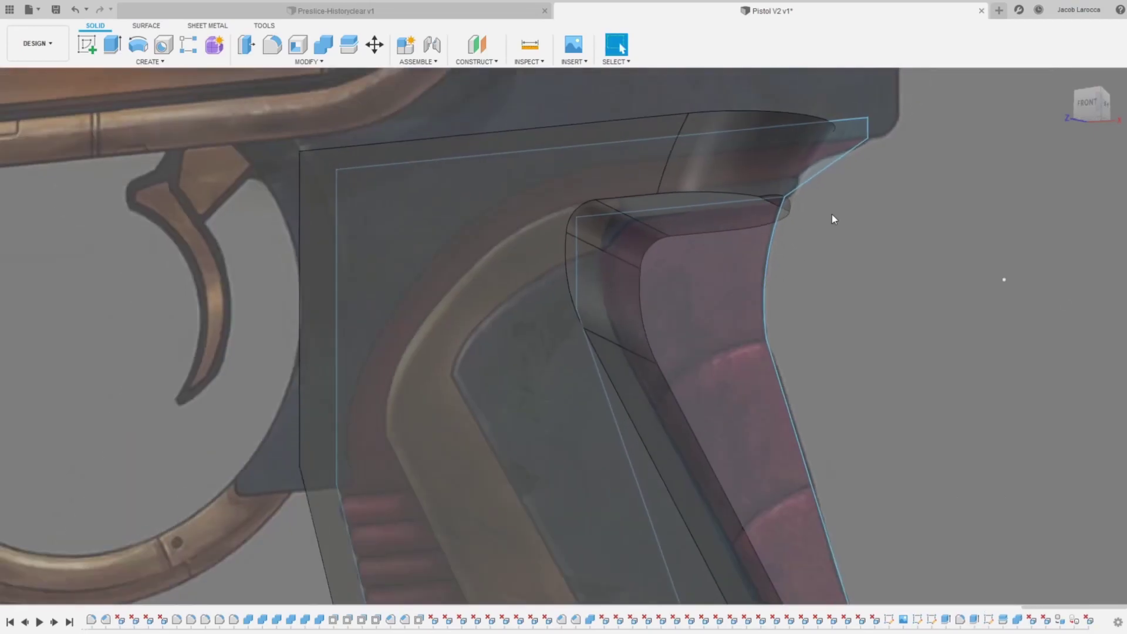
{"action": "left_click", "coordinate": [1095, 111]}
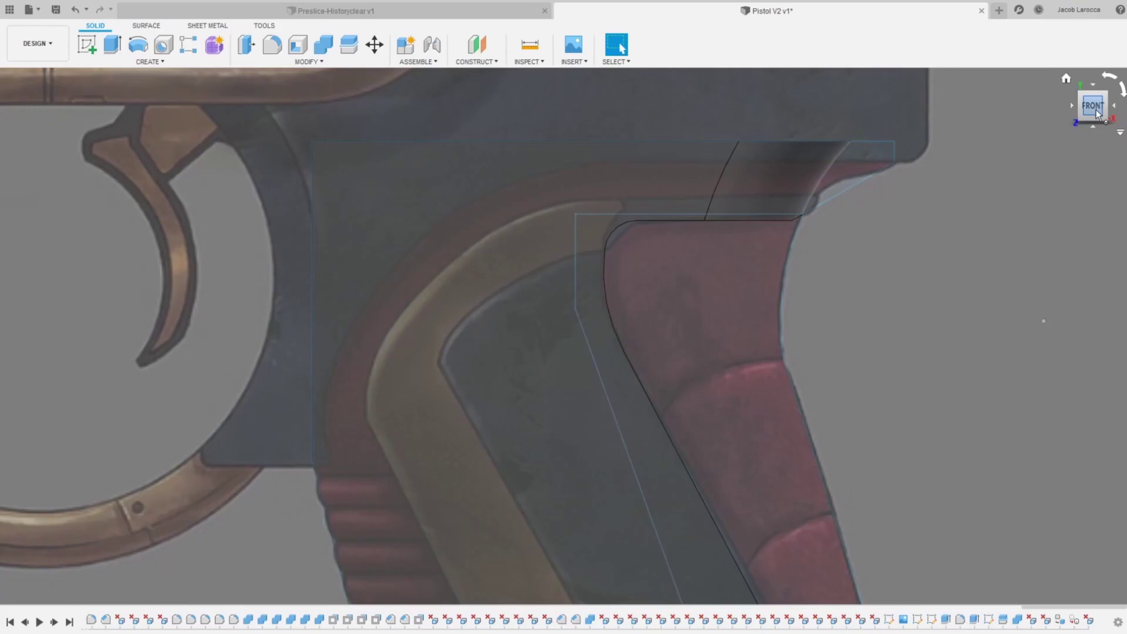
Step: Inspect the curved arc face at the grip top, then return to the Front view
{"action": "middle_click_drag", "start_coordinate": [988, 168], "coordinate": [786, 152], "text": "shift"}
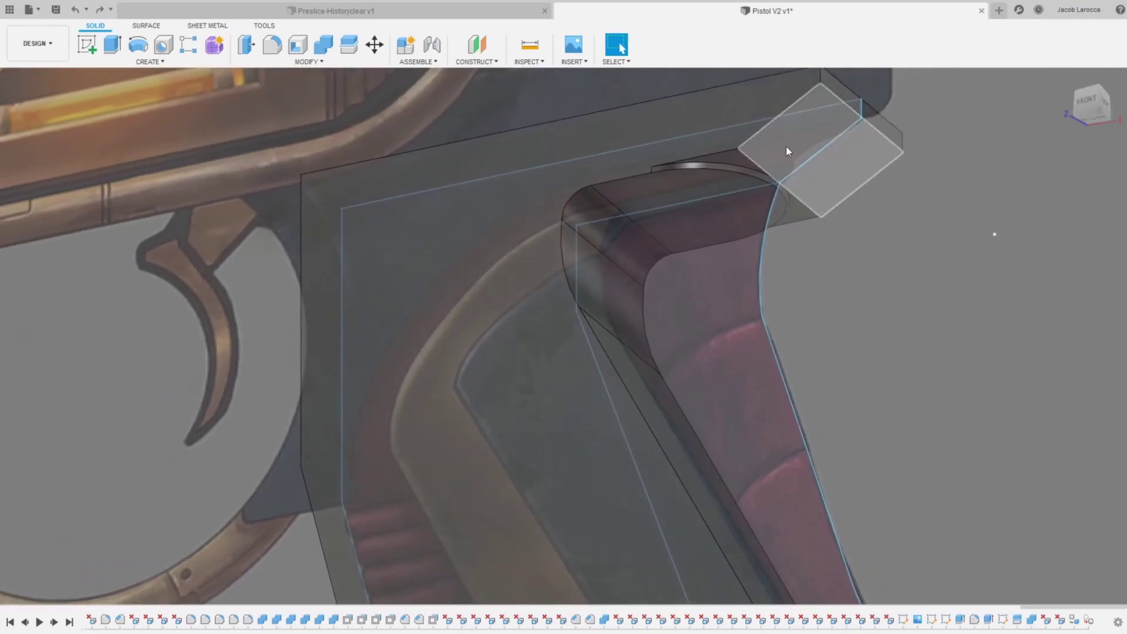
{"action": "scroll", "coordinate": [787, 152], "scroll_direction": "up", "scroll_amount": 5}
{"action": "left_click", "coordinate": [660, 184]}
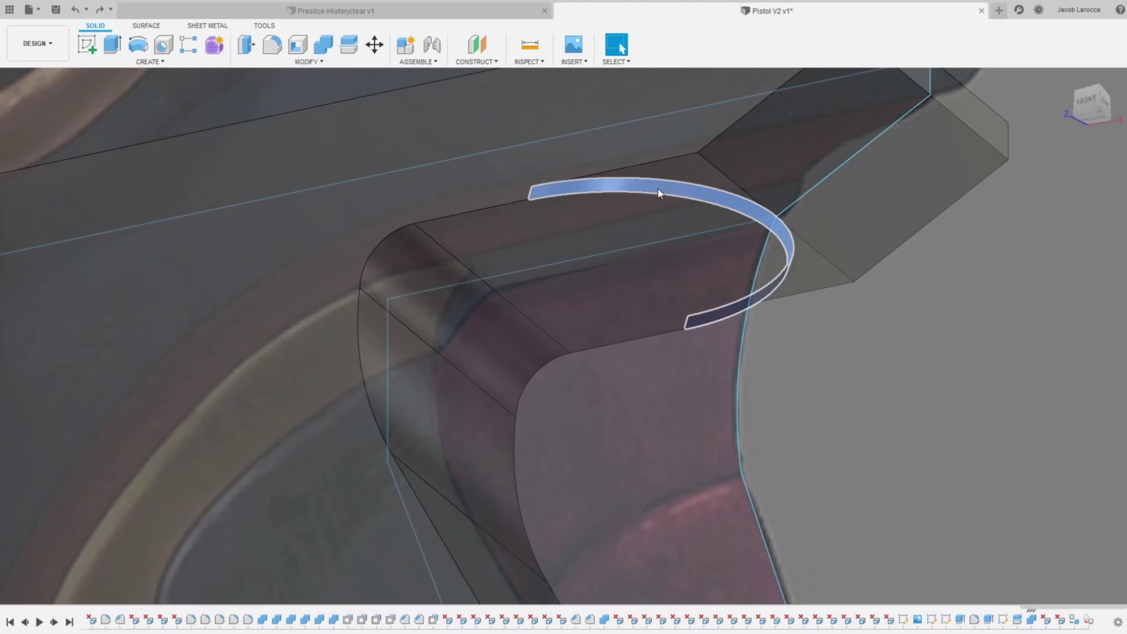
{"action": "middle_click_drag", "start_coordinate": [686, 188], "coordinate": [670, 266], "text": "shift"}
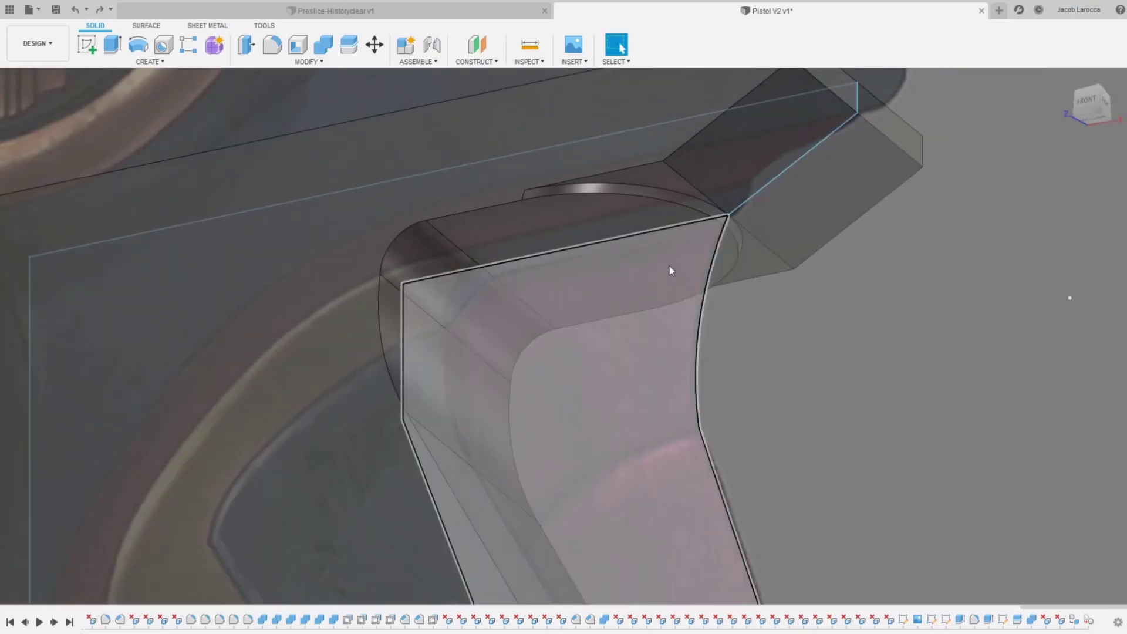
{"action": "scroll", "coordinate": [669, 266], "scroll_direction": "down", "scroll_amount": 5}
{"action": "scroll", "coordinate": [540, 293], "scroll_direction": "down", "scroll_amount": 3}
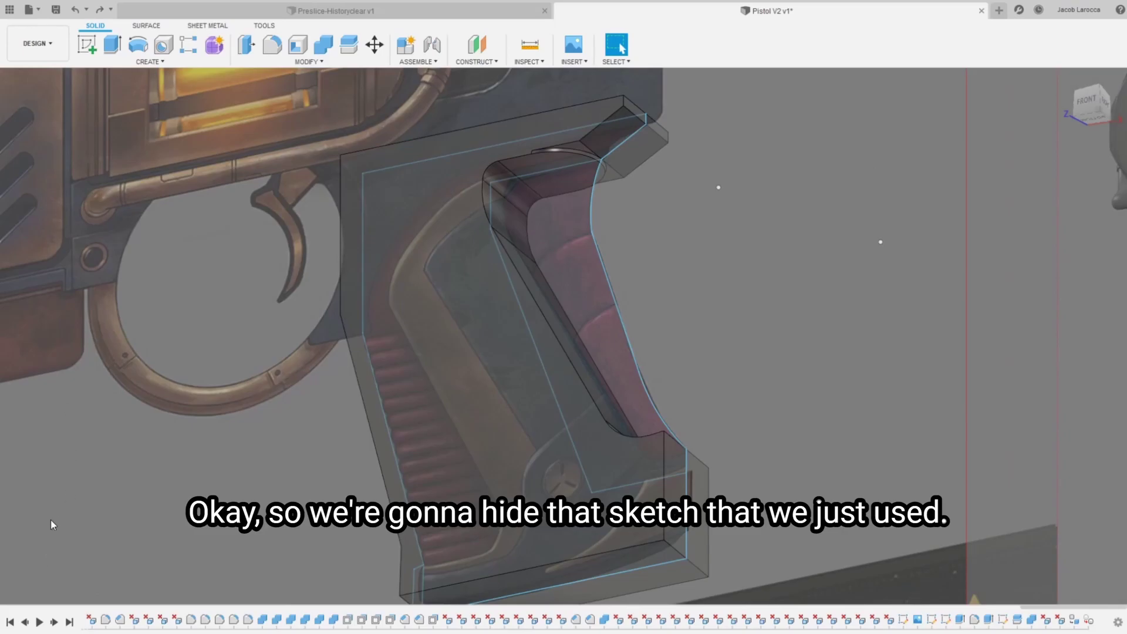
{"action": "middle_click_drag", "start_coordinate": [823, 325], "coordinate": [780, 239]}
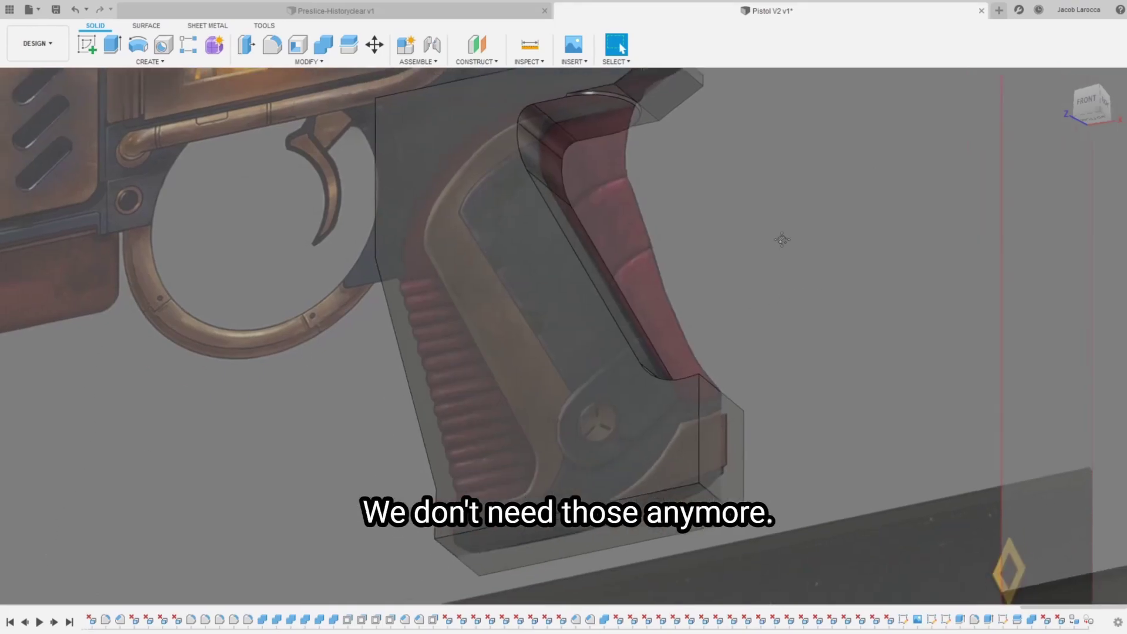
{"action": "left_click", "coordinate": [1085, 116]}
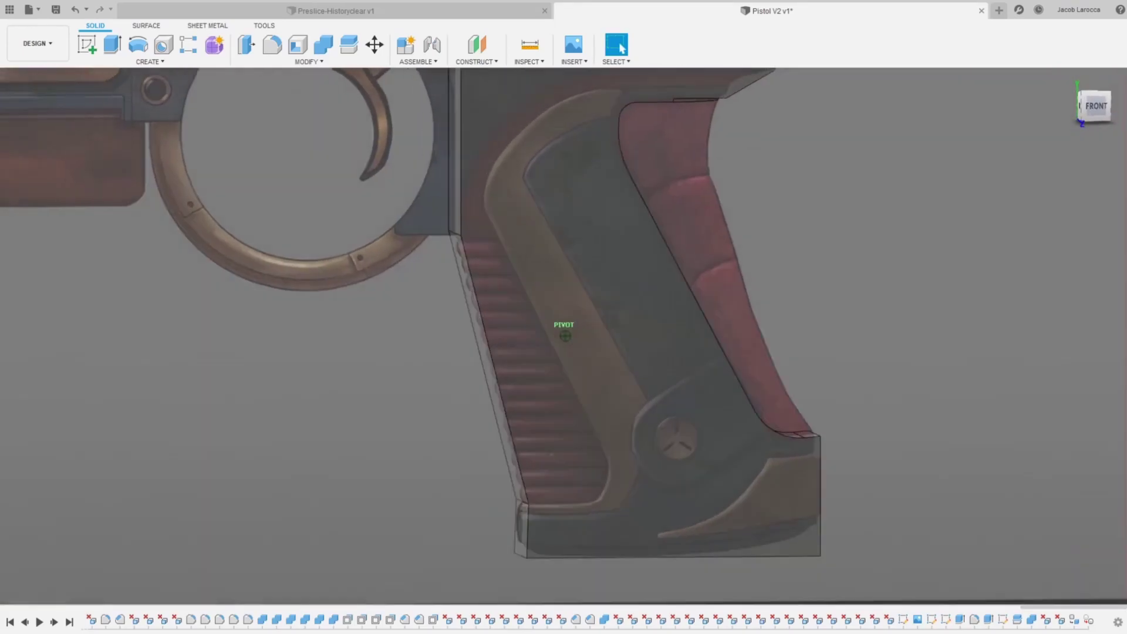
{"action": "middle_click_drag", "start_coordinate": [565, 336], "coordinate": [693, 200], "text": "shift"}
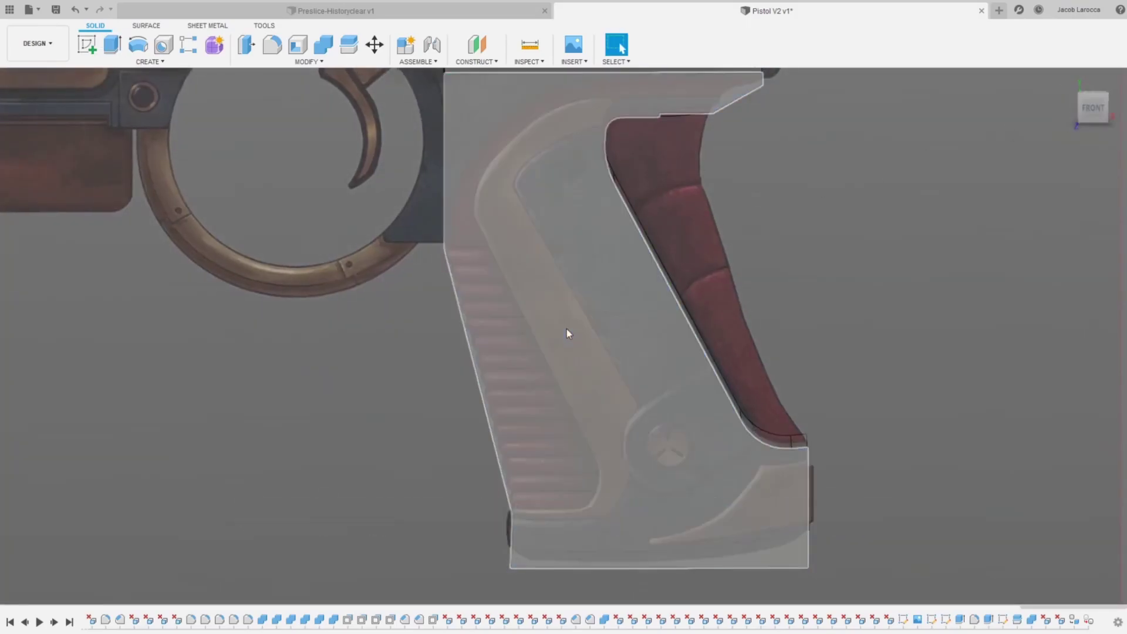
Step: Start a sketch on the grip face and draw a trial arc along the insert edge
{"action": "key", "text": "s"}
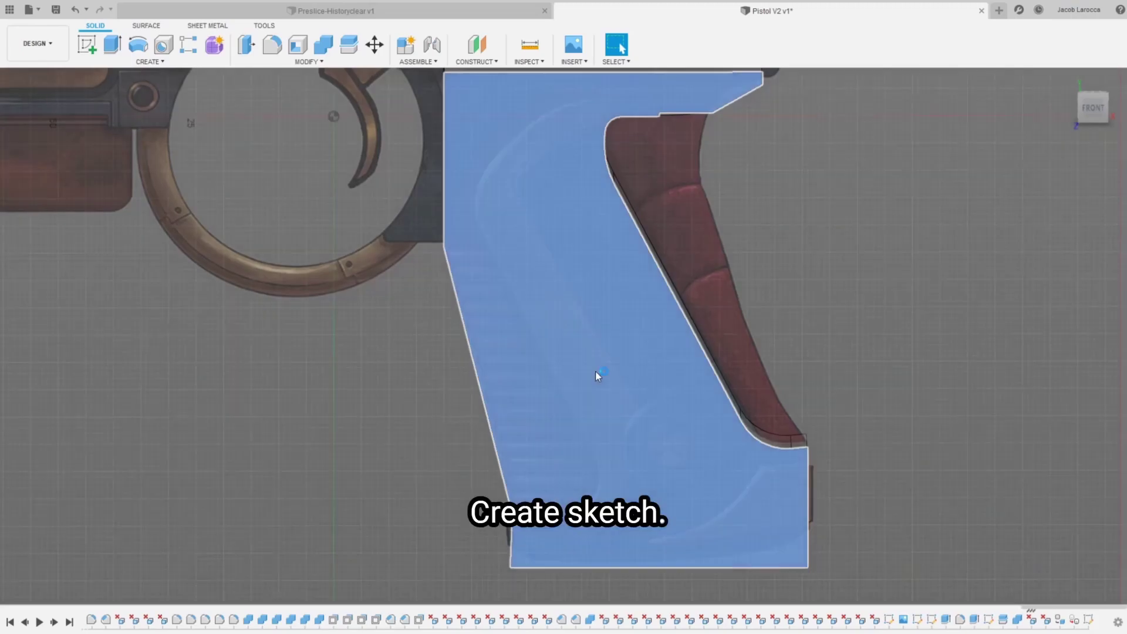
{"action": "scroll", "coordinate": [587, 176], "scroll_direction": "up", "scroll_amount": 5}
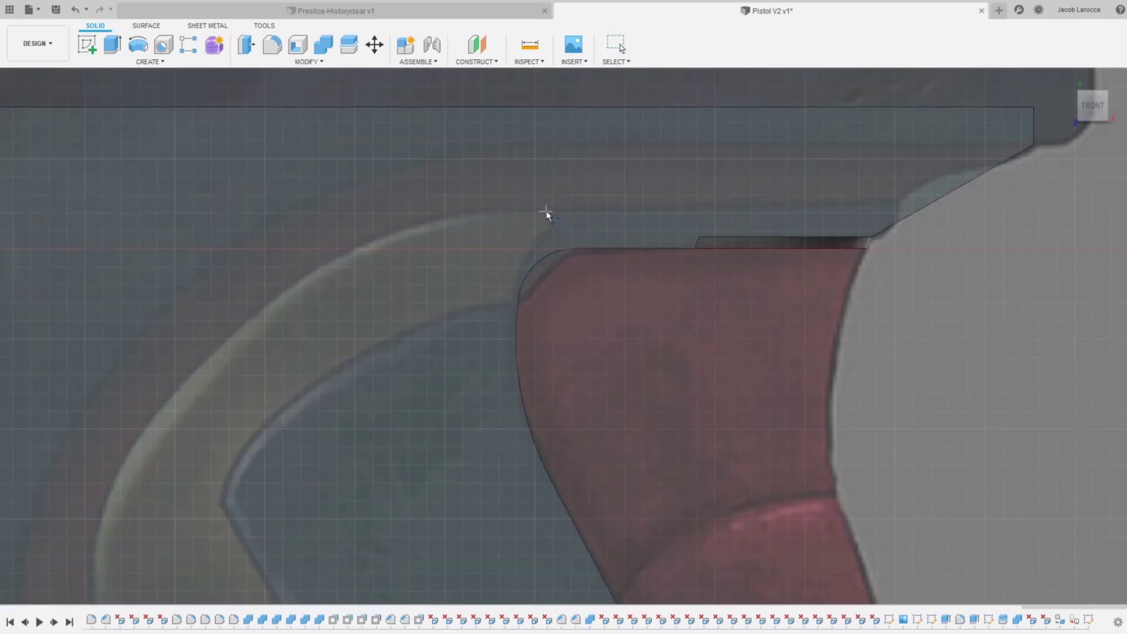
{"action": "double_click", "coordinate": [222, 329]}
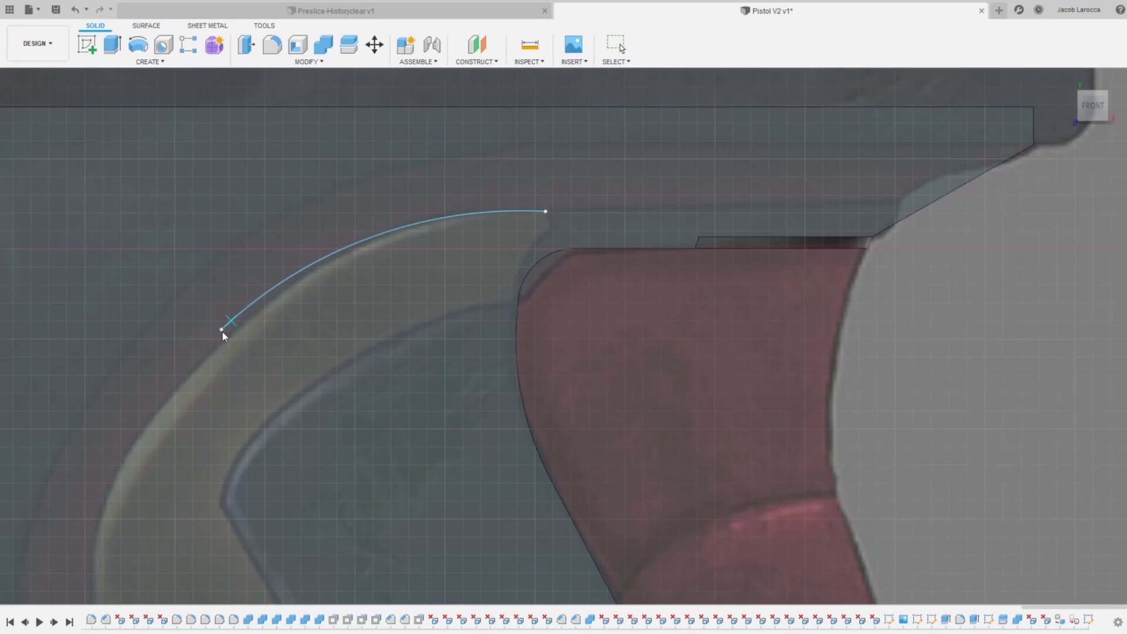
{"action": "middle_click_drag", "start_coordinate": [326, 360], "coordinate": [421, 330]}
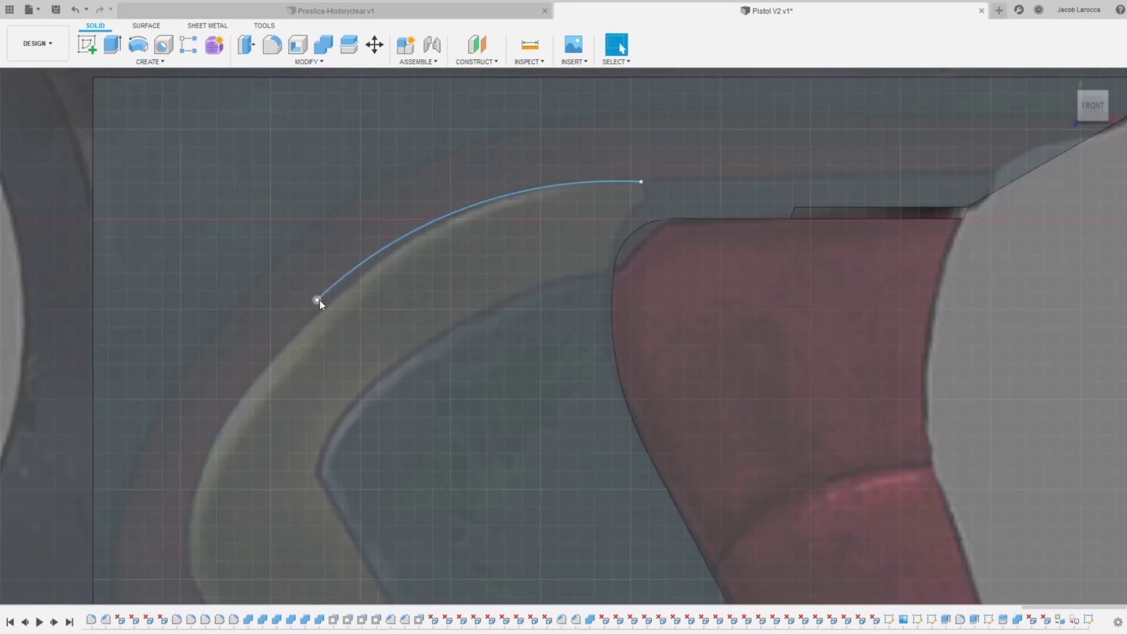
{"action": "mouse_move", "coordinate": [320, 299]}
{"action": "left_mouse_down"}
{"action": "mouse_move", "coordinate": [374, 283]}
{"action": "mouse_move", "coordinate": [368, 267]}
{"action": "left_mouse_up"}
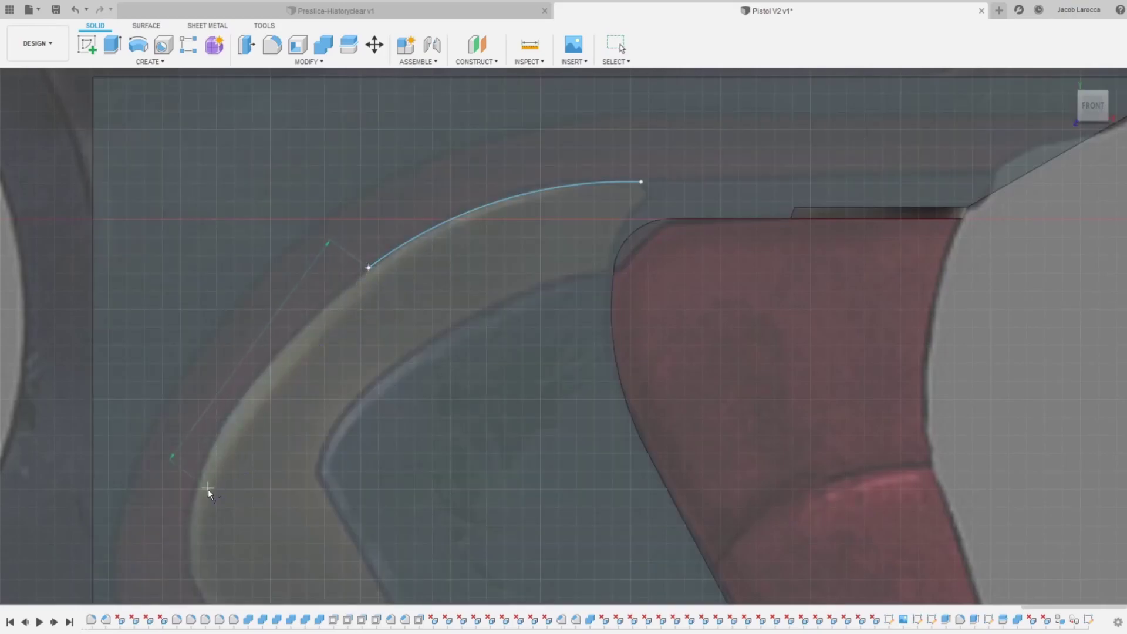
{"action": "left_click", "coordinate": [214, 432]}
{"action": "key", "text": "Escape"}
Step: Delete the trial arc from the sketch
{"action": "left_click", "coordinate": [473, 219]}
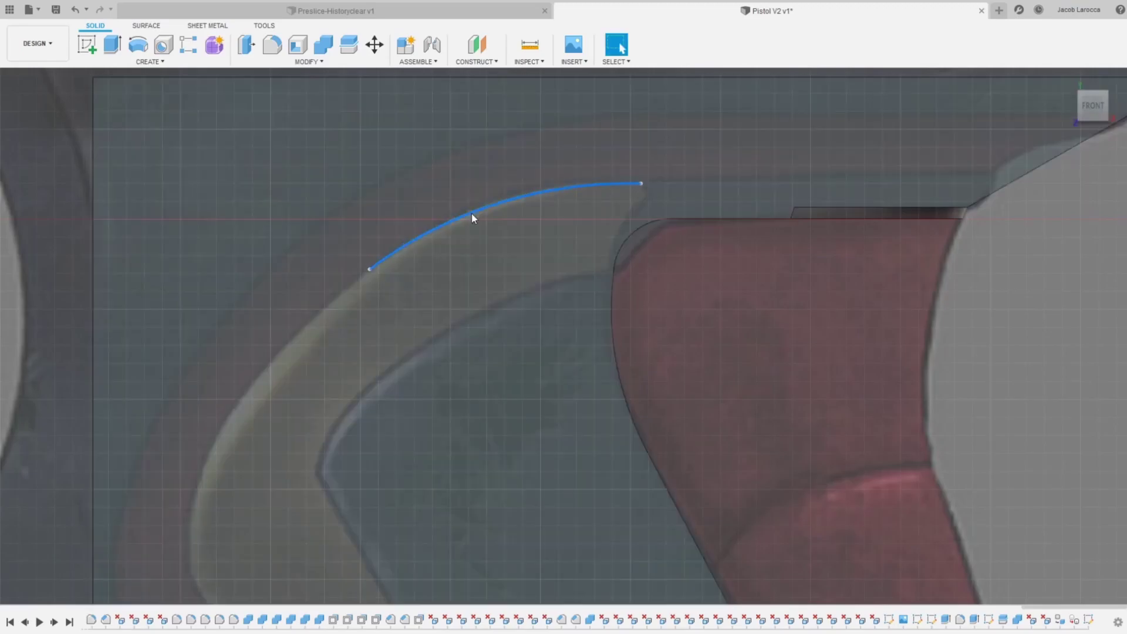
{"action": "key", "text": "Delete"}
{"action": "key", "text": "s"}
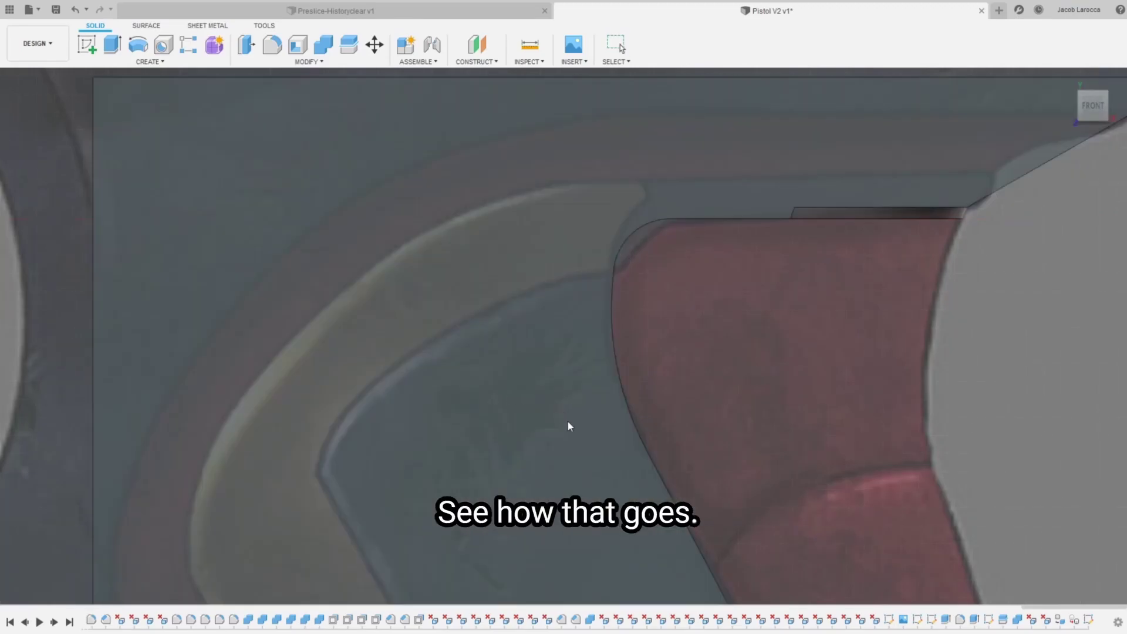
{"action": "key", "text": "Escape"}
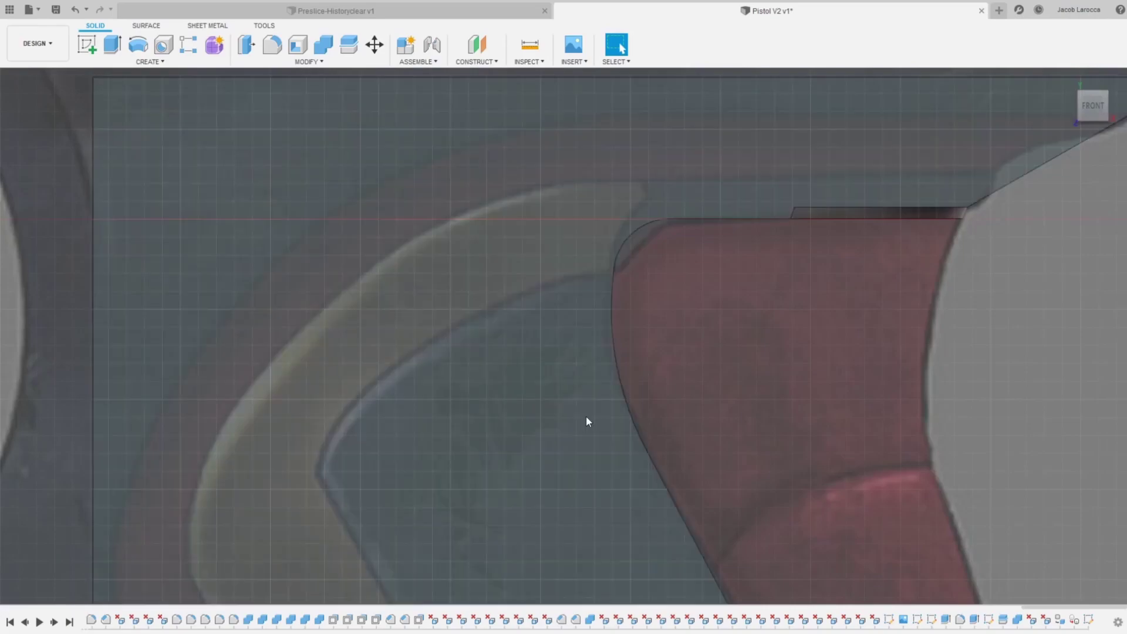
Step: Trace a fit-point spline from the corner arc's end, over the hook tip, down the insert edge
{"action": "key", "text": "l"}
{"action": "left_click", "coordinate": [613, 273]}
{"action": "left_click", "coordinate": [644, 200]}
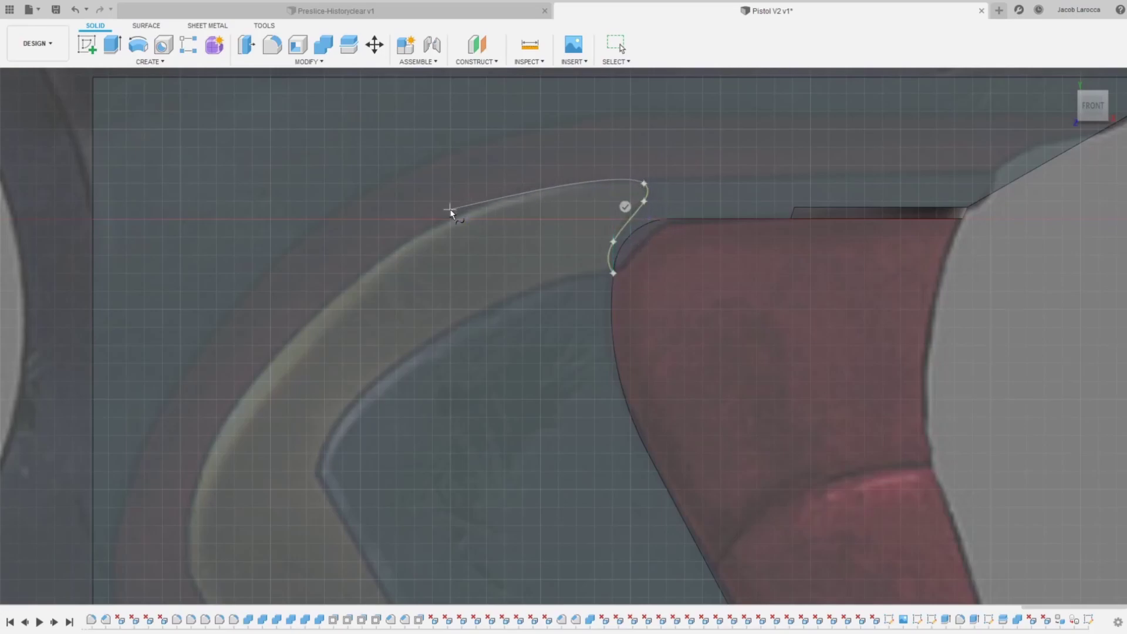
{"action": "left_click", "coordinate": [516, 194]}
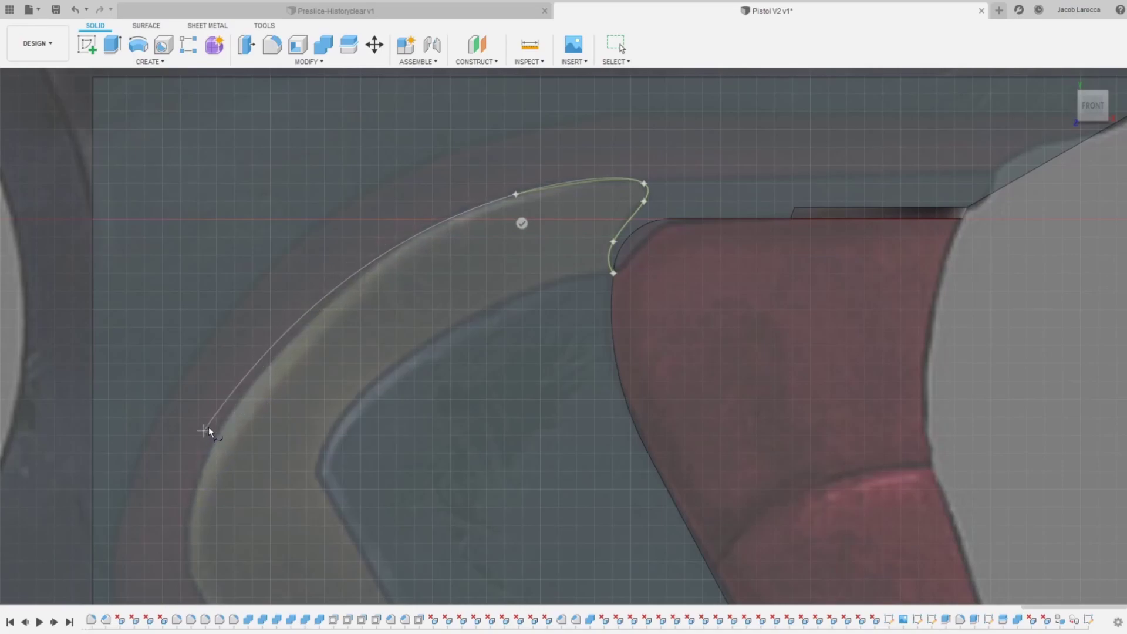
{"action": "left_click", "coordinate": [226, 417]}
{"action": "middle_click_drag", "start_coordinate": [194, 544], "coordinate": [256, 383]}
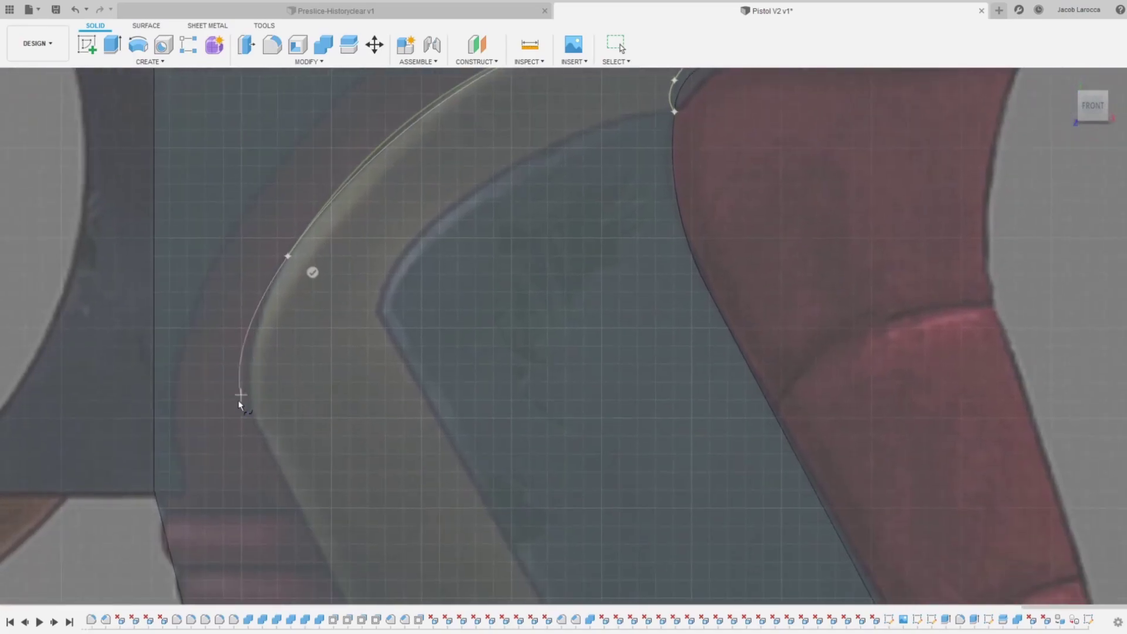
{"action": "left_click", "coordinate": [255, 418]}
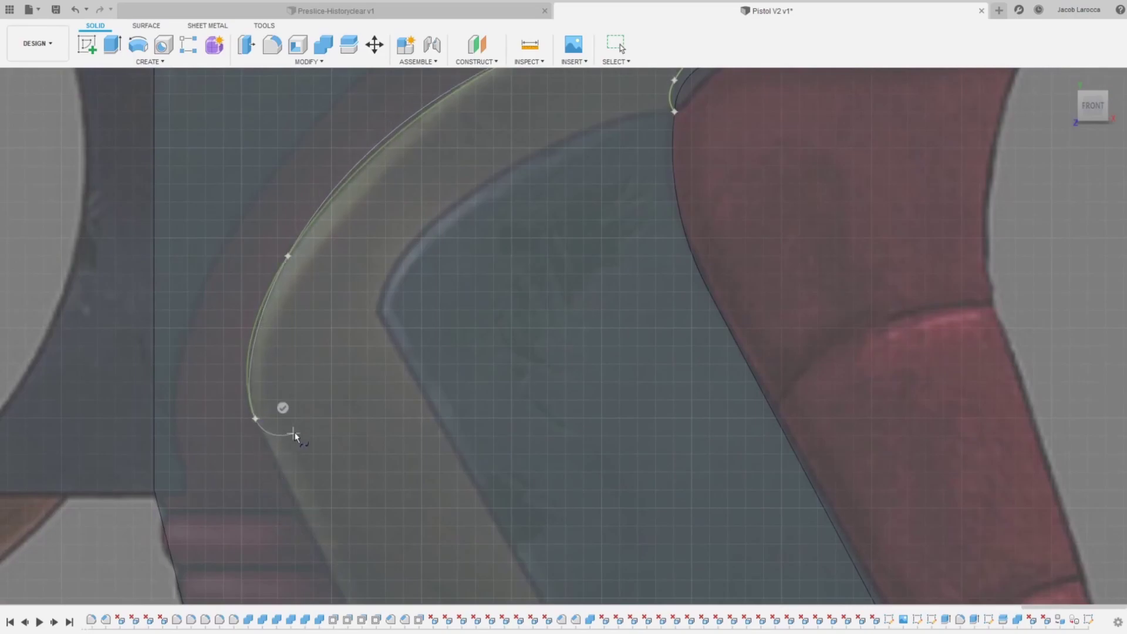
{"action": "left_click", "coordinate": [256, 418]}
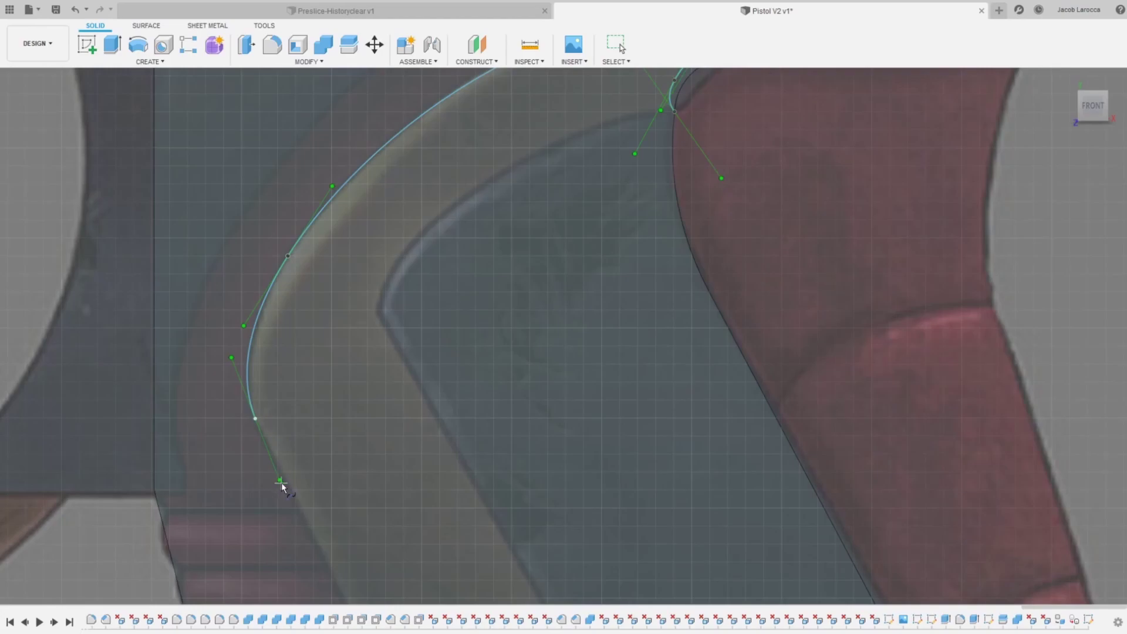
{"action": "scroll", "coordinate": [437, 332], "scroll_direction": "down", "scroll_amount": 3}
{"action": "middle_click_drag", "start_coordinate": [459, 317], "coordinate": [417, 414]}
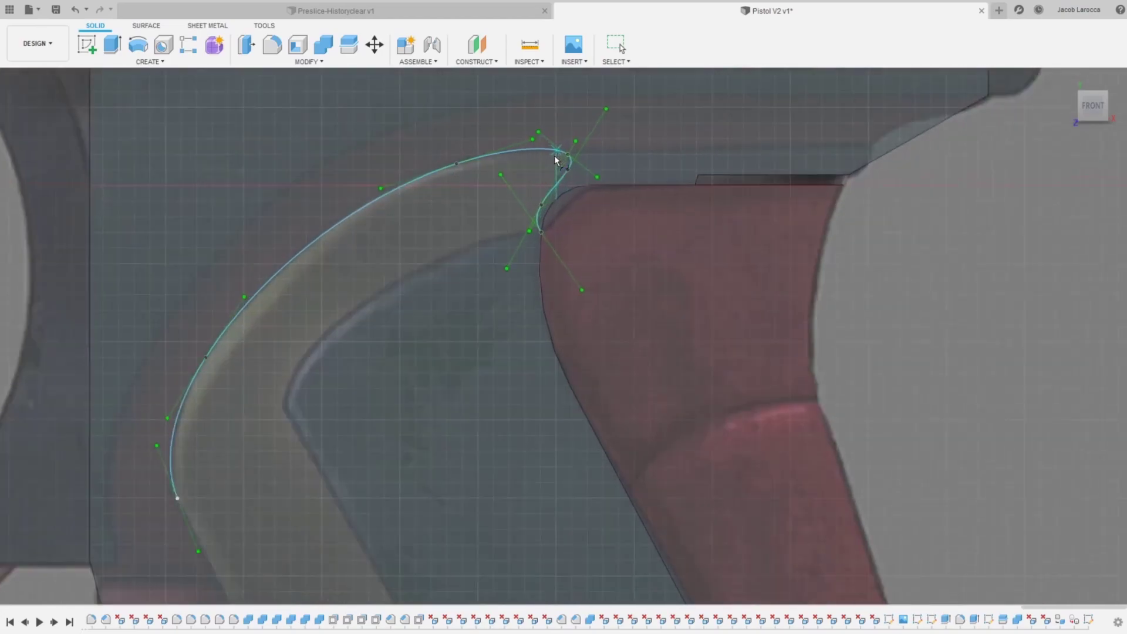
{"action": "scroll", "coordinate": [486, 297], "scroll_direction": "up", "scroll_amount": 3}
{"action": "scroll", "coordinate": [487, 294], "scroll_direction": "up", "scroll_amount": 3}
{"action": "key", "text": "Escape"}
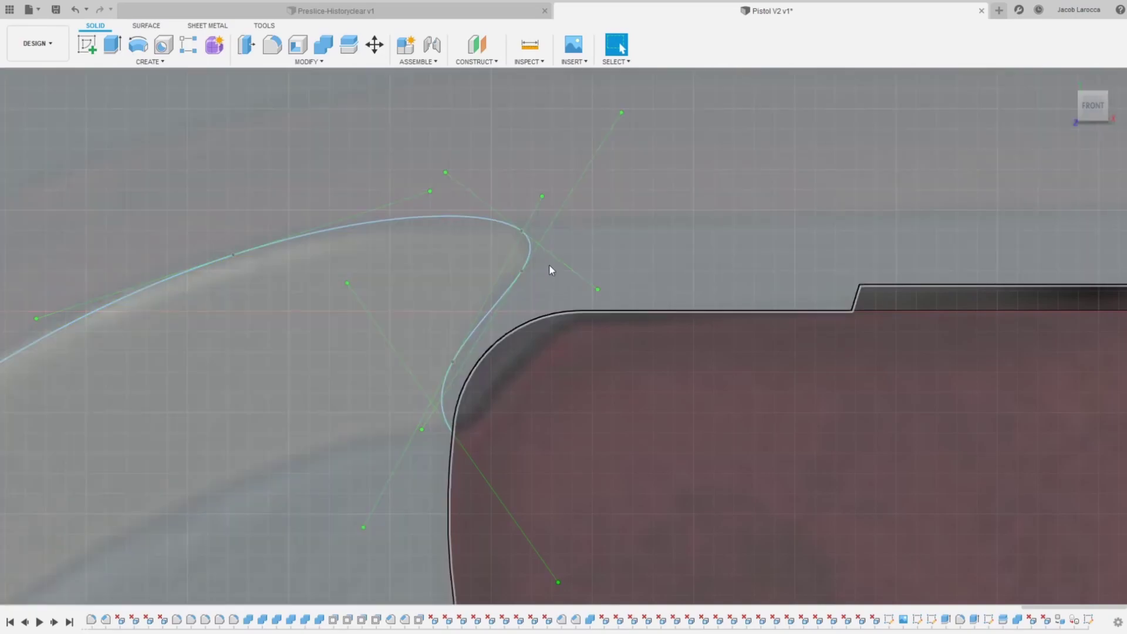
Step: Adjust the spline's hook fit point and make the spline tangent to the corner arc
{"action": "left_click", "coordinate": [464, 350]}
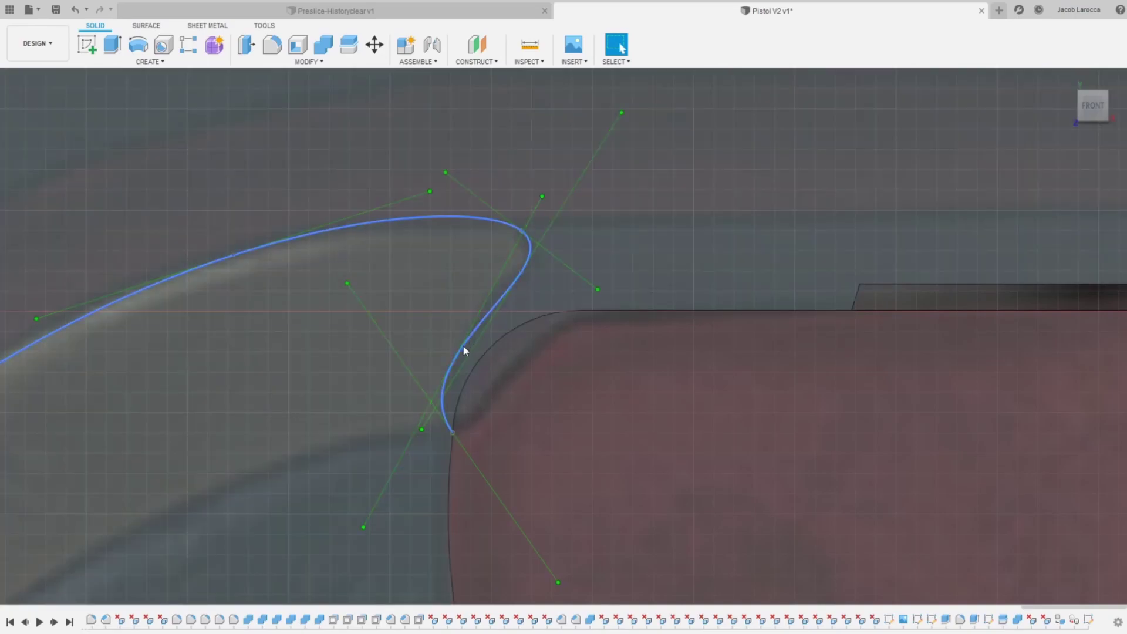
{"action": "left_click_drag", "start_coordinate": [453, 361], "coordinate": [478, 336]}
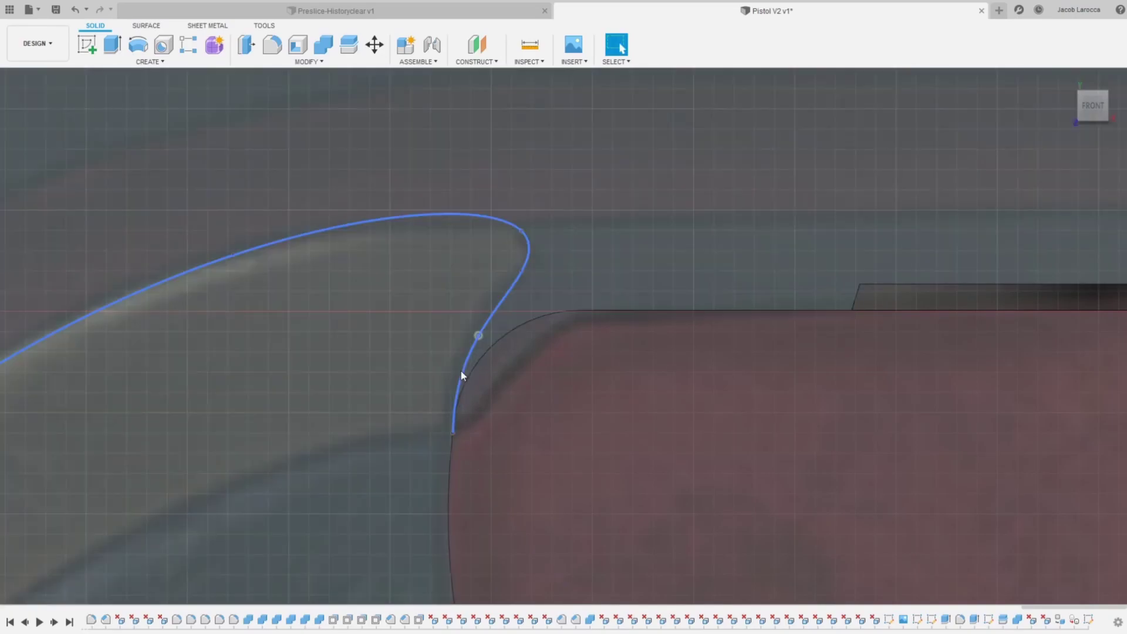
{"action": "left_click", "coordinate": [461, 371]}
{"action": "left_click", "coordinate": [465, 386], "text": "shift"}
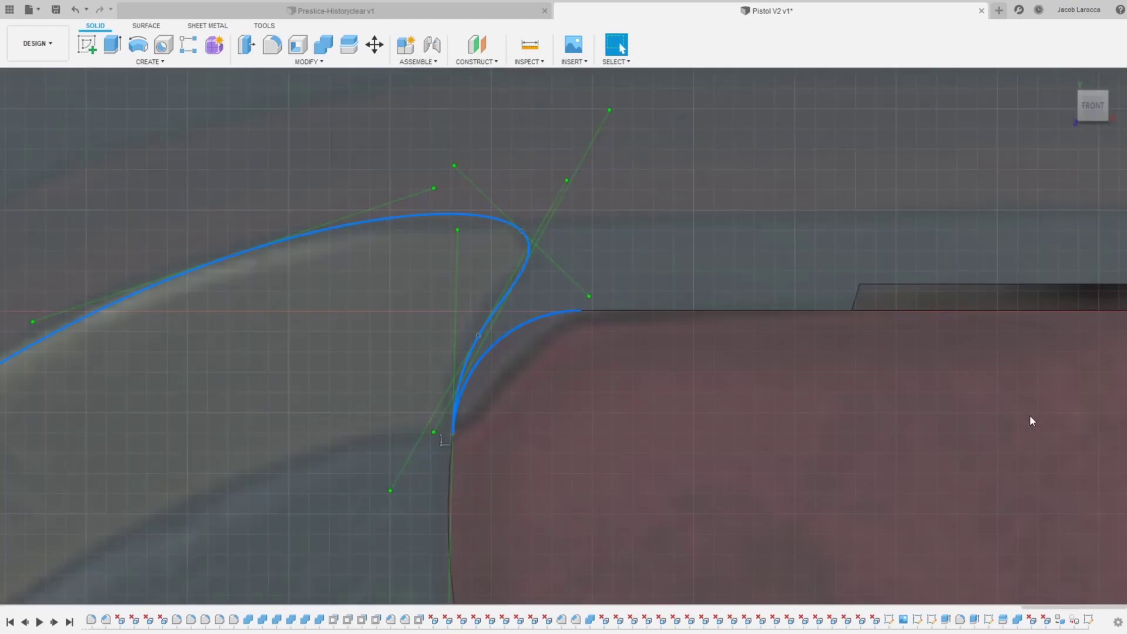
{"action": "left_click", "coordinate": [1100, 418]}
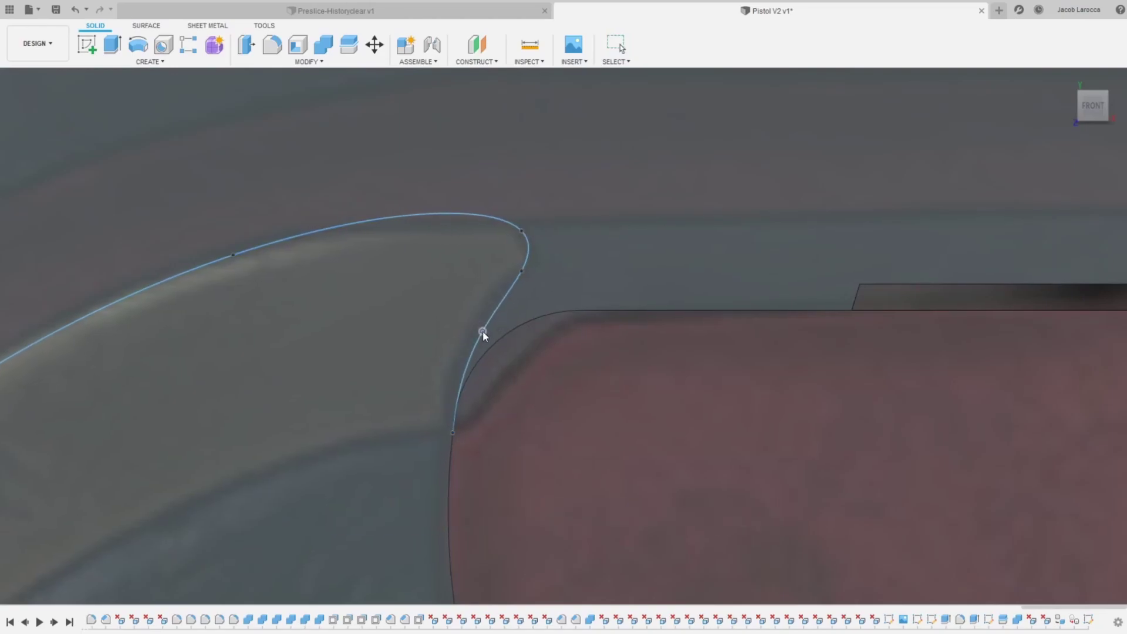
Step: Draw a straight line from the spline's lower end toward the grip's bottom
{"action": "scroll", "coordinate": [485, 338], "scroll_direction": "down", "scroll_amount": 3}
{"action": "scroll", "coordinate": [509, 479], "scroll_direction": "down", "scroll_amount": 2}
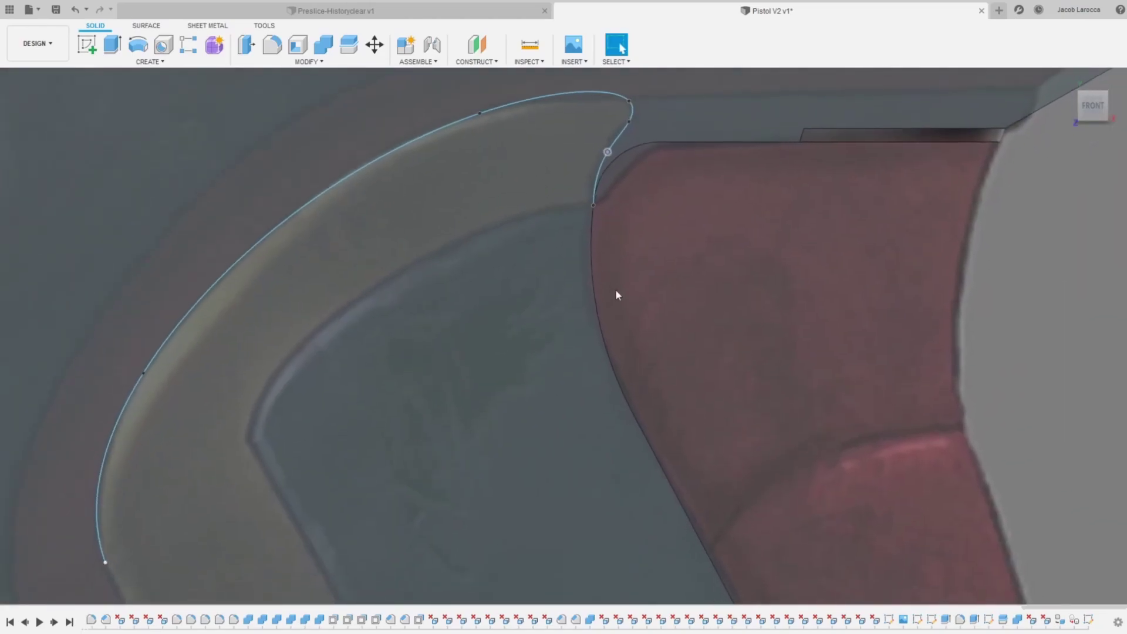
{"action": "scroll", "coordinate": [617, 294], "scroll_direction": "down", "scroll_amount": 3}
{"action": "scroll", "coordinate": [516, 329], "scroll_direction": "down", "scroll_amount": 2}
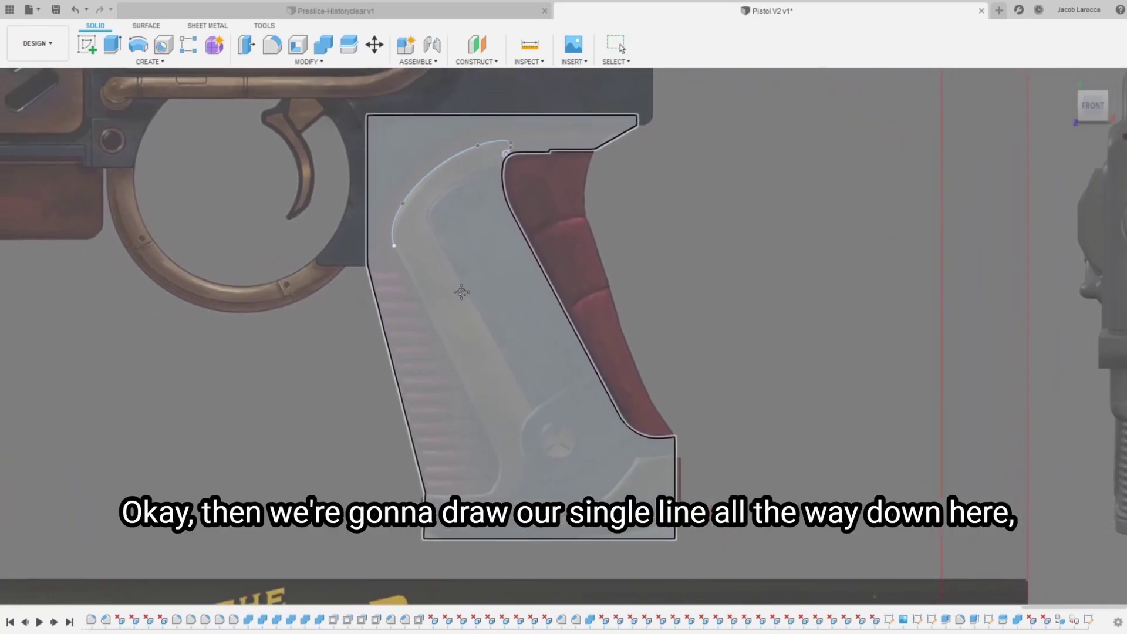
{"action": "scroll", "coordinate": [454, 288], "scroll_direction": "down", "scroll_amount": 2}
{"action": "scroll", "coordinate": [483, 285], "scroll_direction": "down", "scroll_amount": 1}
{"action": "middle_click_drag", "start_coordinate": [482, 285], "coordinate": [538, 249]}
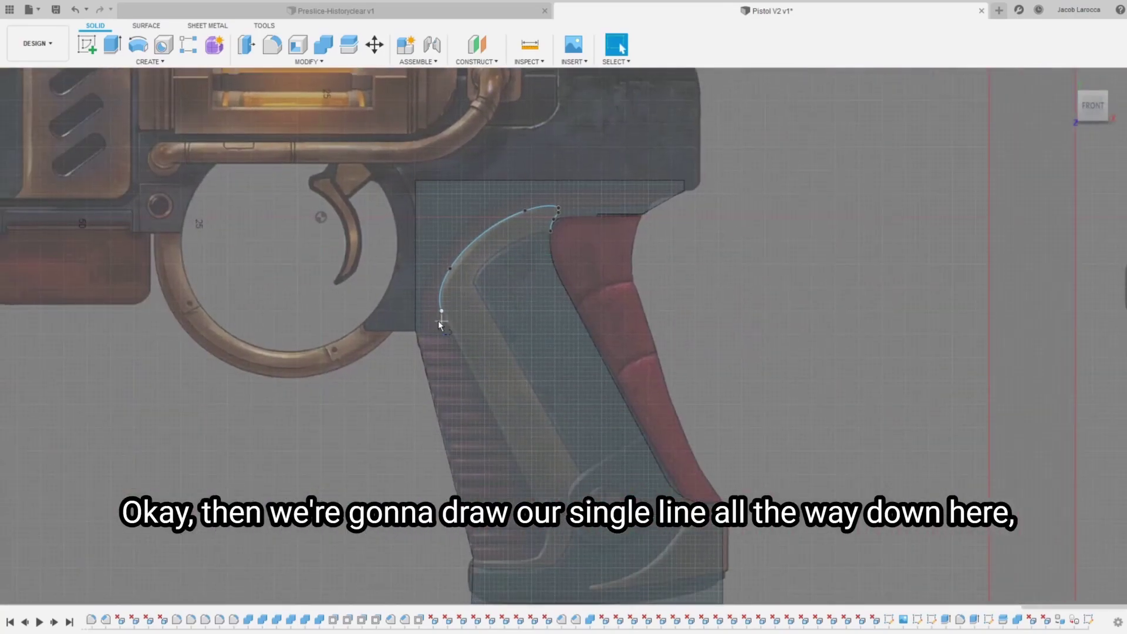
{"action": "key", "text": "l"}
{"action": "left_click", "coordinate": [441, 310]}
{"action": "left_click", "coordinate": [539, 510]}
{"action": "key", "text": "Escape"}
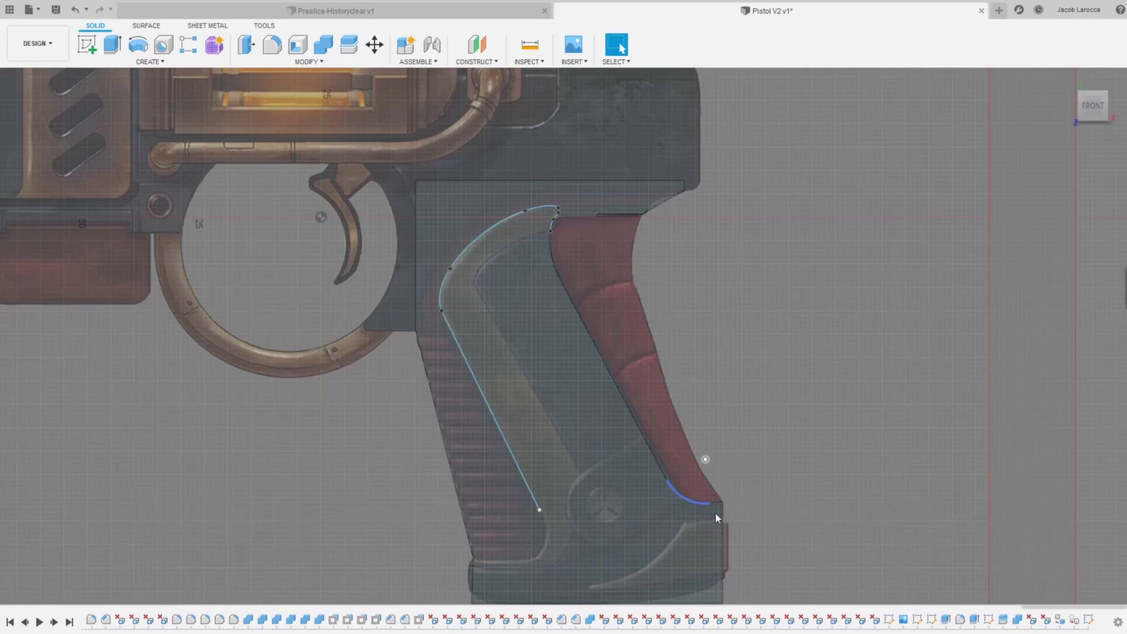
Step: Add a tangent arc from the line's end and pull its lower end onto the panel corner
{"action": "middle_click_drag", "start_coordinate": [773, 566], "coordinate": [888, 429]}
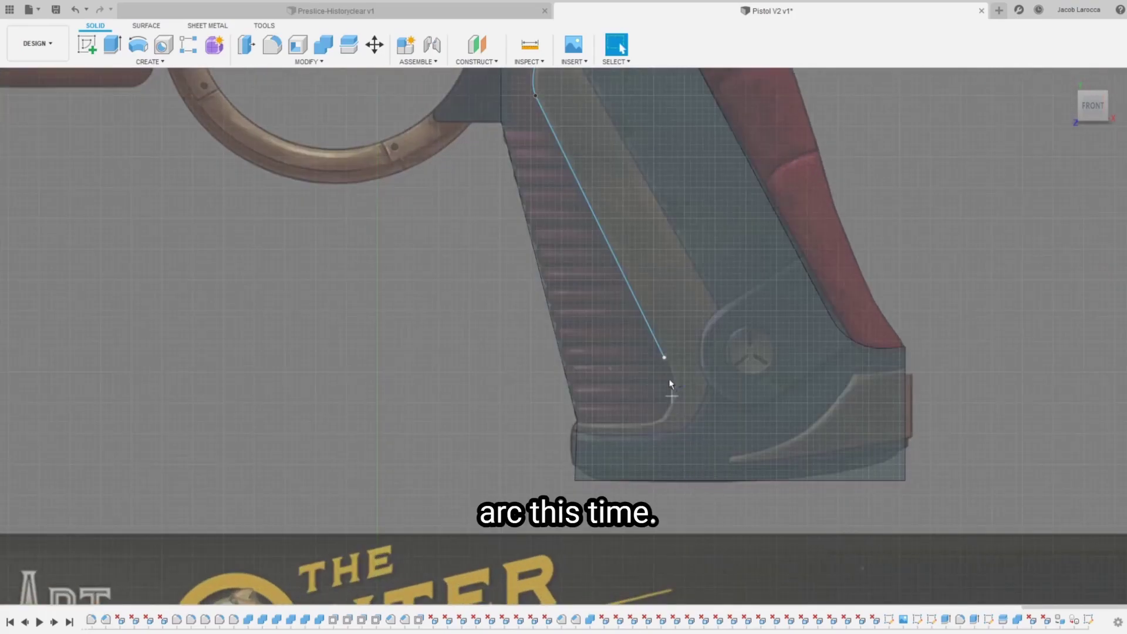
{"action": "key", "text": "a"}
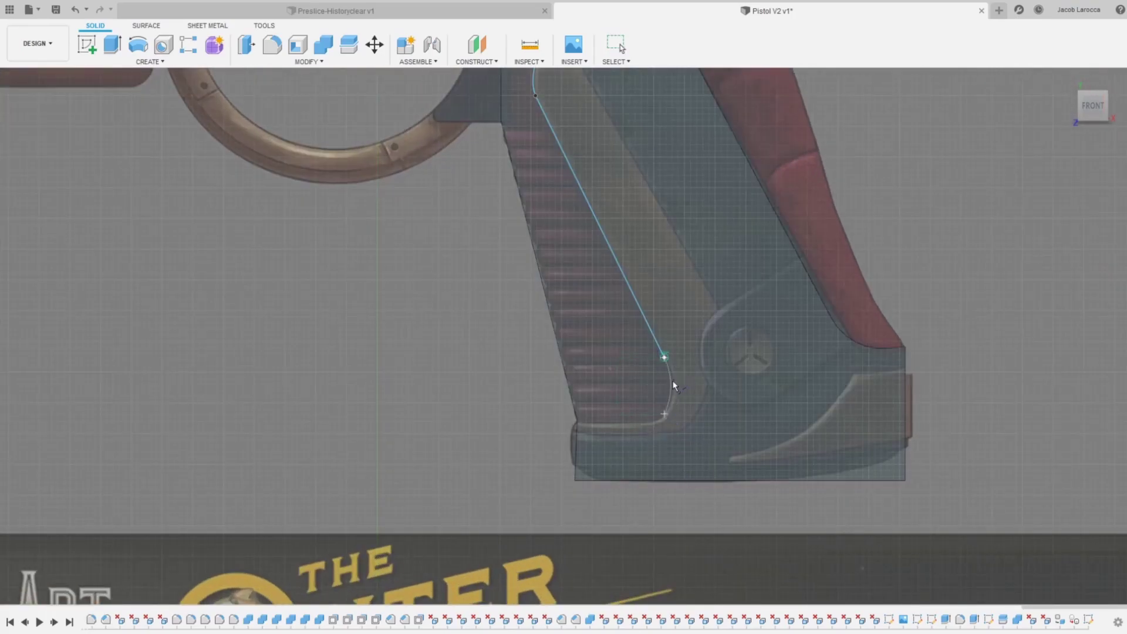
{"action": "left_click", "coordinate": [662, 414]}
{"action": "key", "text": "Escape"}
{"action": "scroll", "coordinate": [636, 414], "scroll_direction": "up", "scroll_amount": 3}
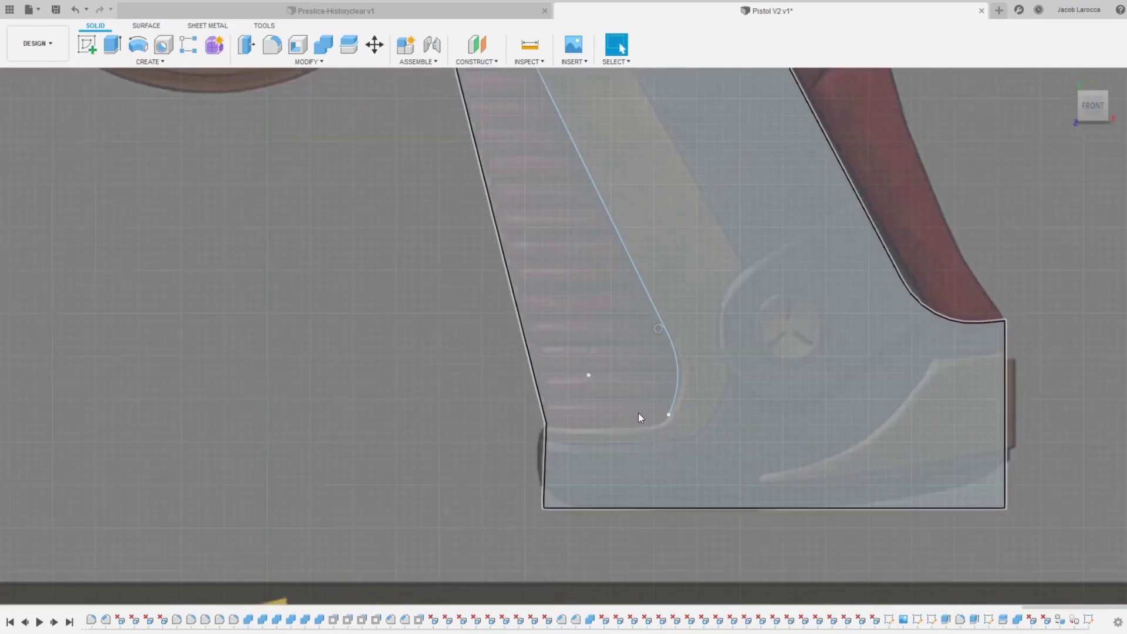
{"action": "scroll", "coordinate": [639, 414], "scroll_direction": "up", "scroll_amount": 3}
{"action": "left_click_drag", "start_coordinate": [678, 418], "coordinate": [647, 442]}
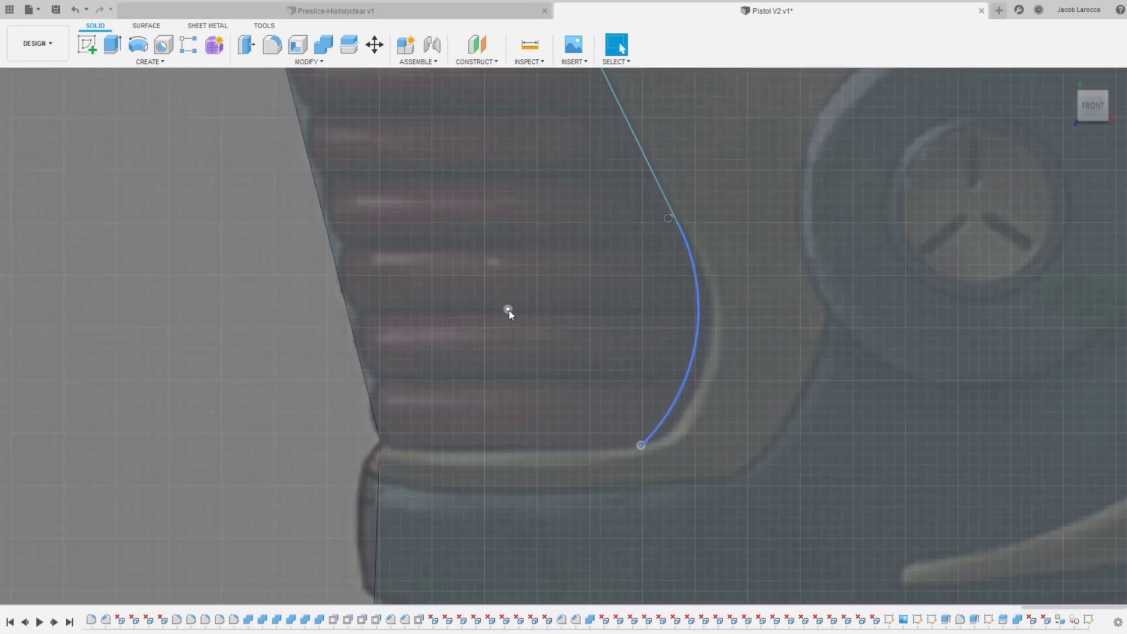
{"action": "left_click", "coordinate": [509, 312]}
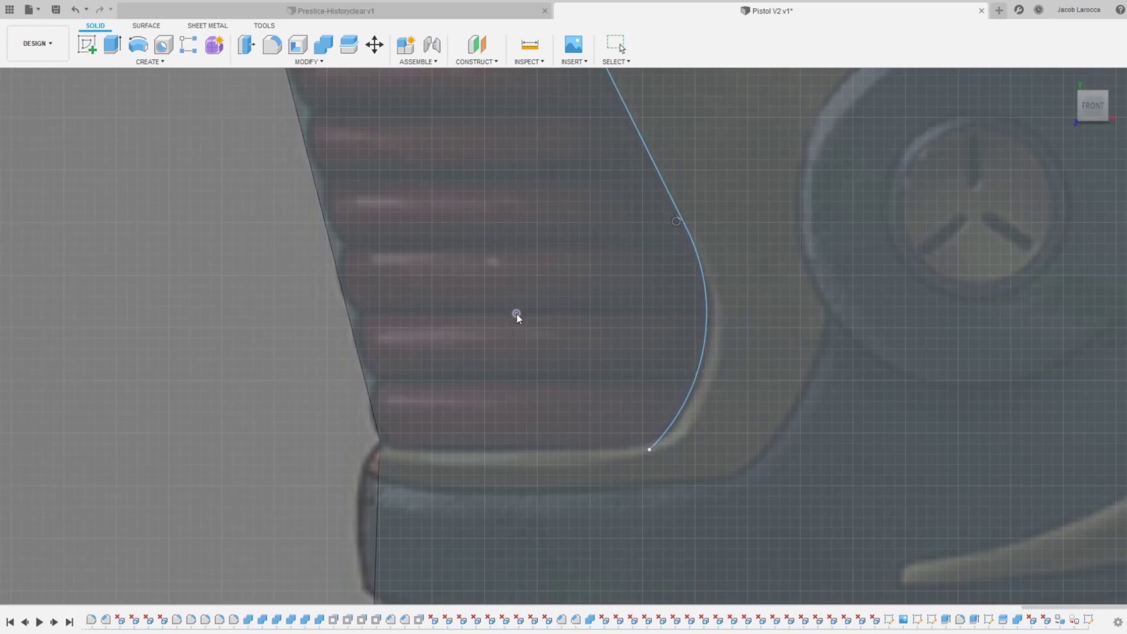
{"action": "key", "text": "Escape"}
Step: Draw a bottom line from the curve's lower end past the sloped body edge
{"action": "key", "text": "l"}
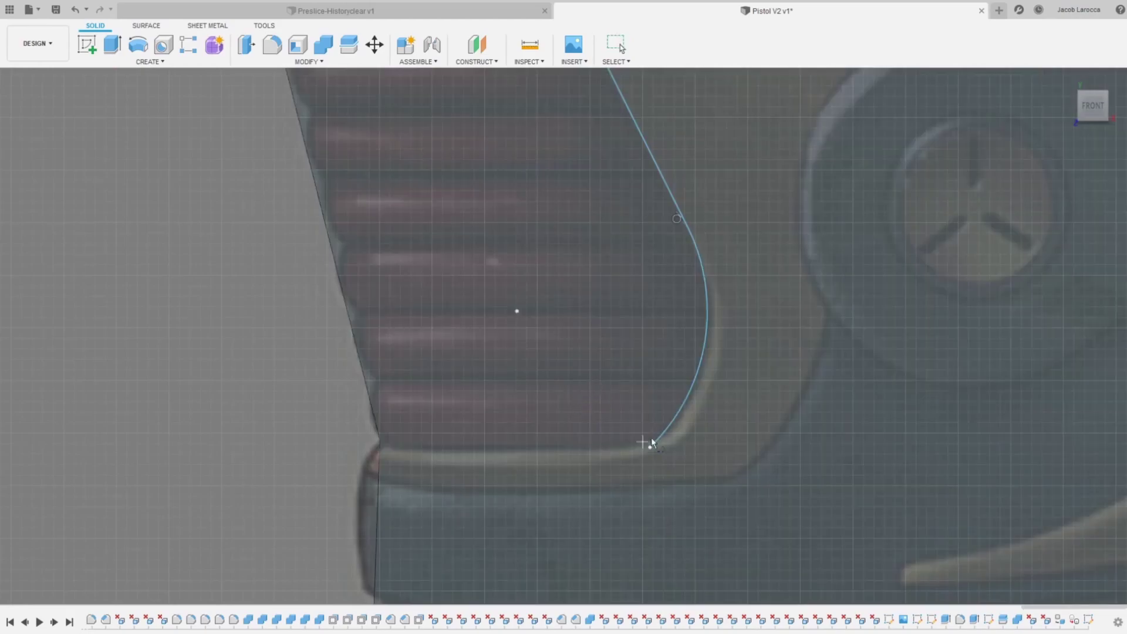
{"action": "left_click", "coordinate": [650, 448]}
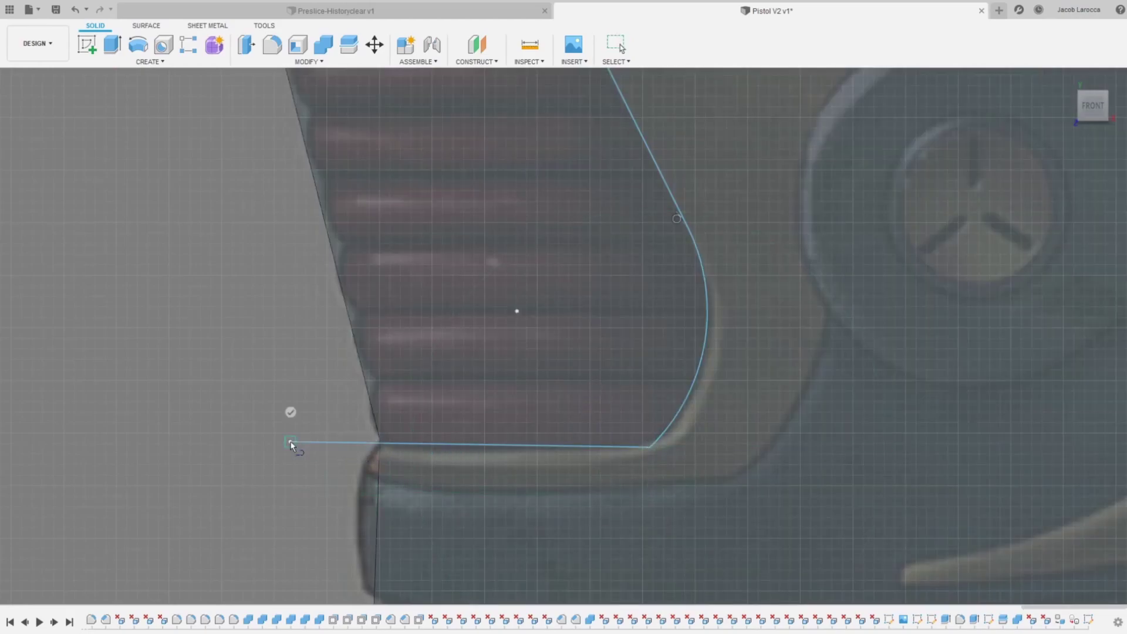
{"action": "left_click", "coordinate": [246, 475]}
{"action": "key", "text": "Escape"}
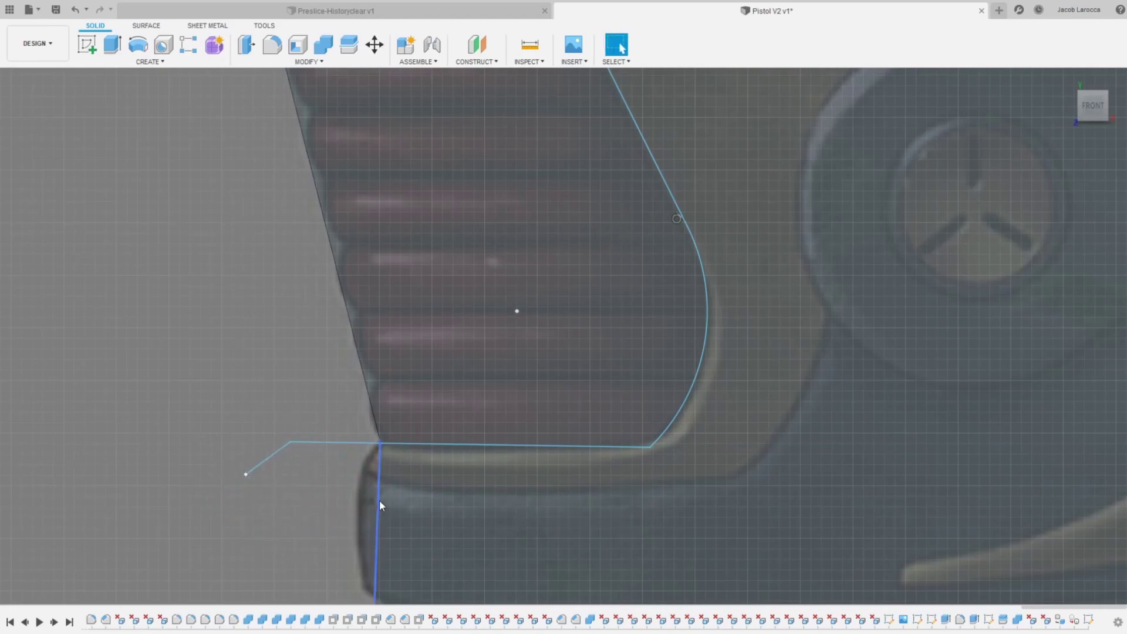
Step: Project the body outline and move the line's bend onto the sloped edge corner
{"action": "key", "text": "p"}
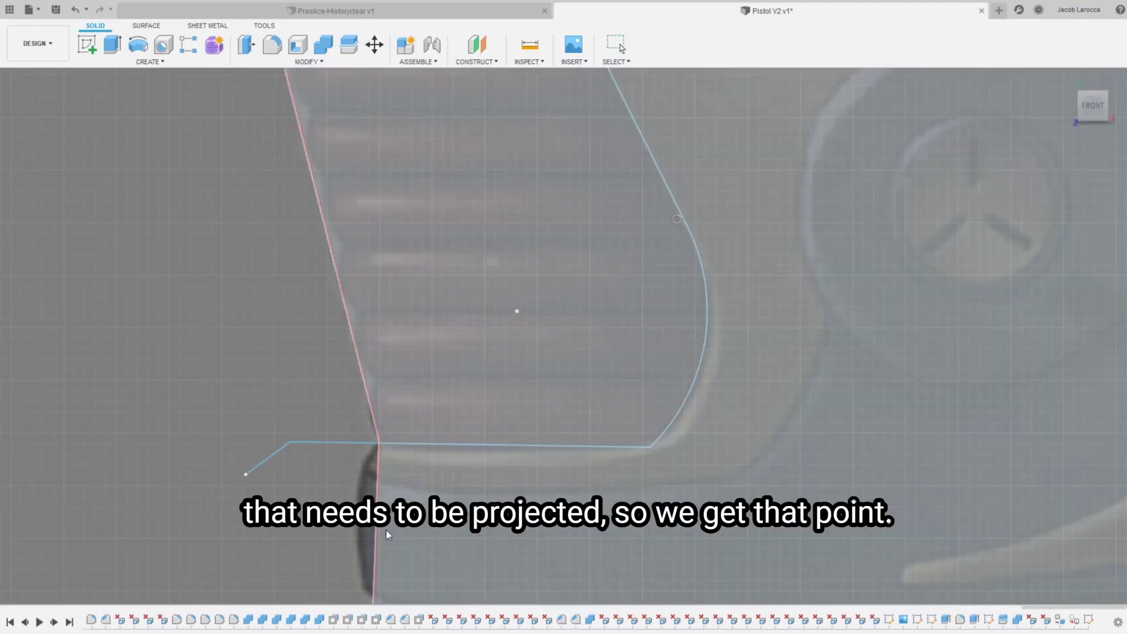
{"action": "key", "text": "Escape"}
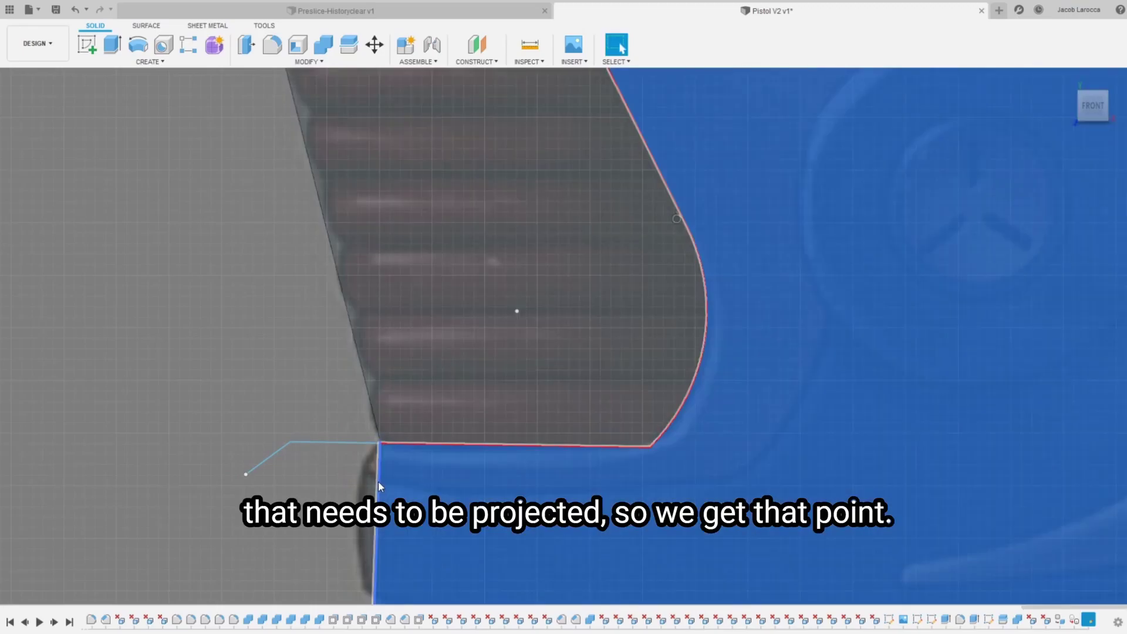
{"action": "key", "text": "p"}
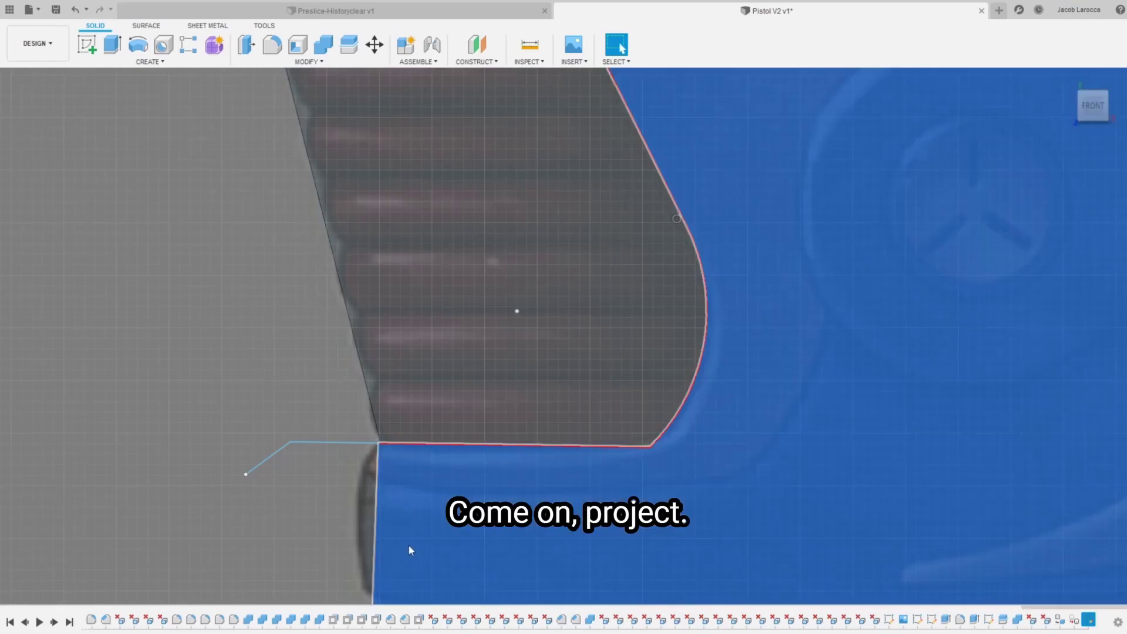
{"action": "left_click", "coordinate": [410, 549]}
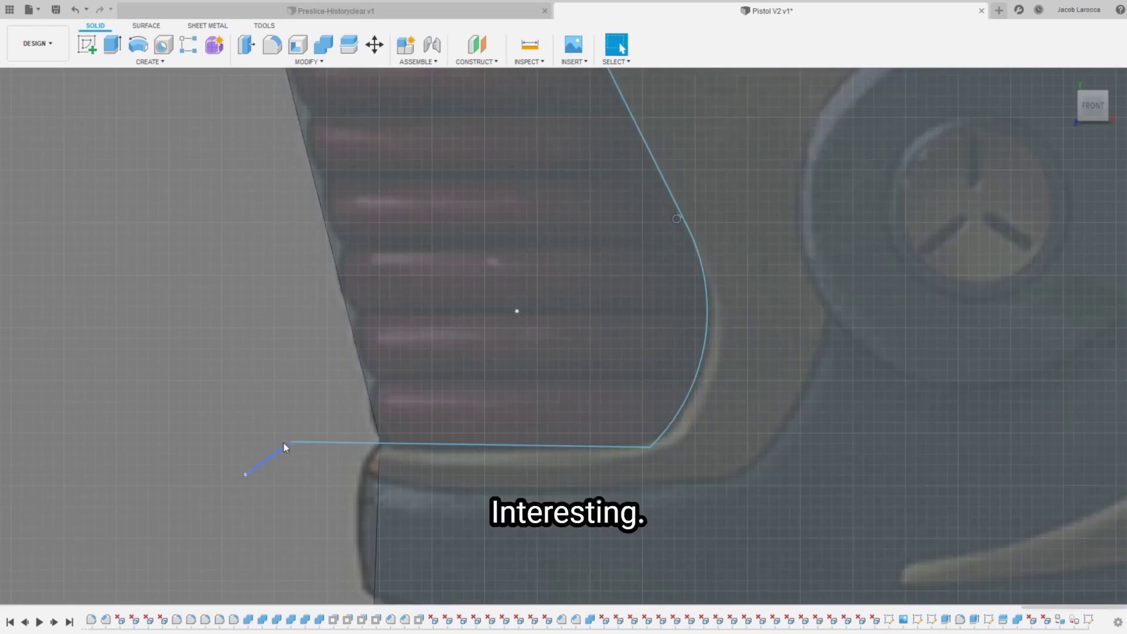
{"action": "left_click_drag", "start_coordinate": [290, 442], "coordinate": [381, 439]}
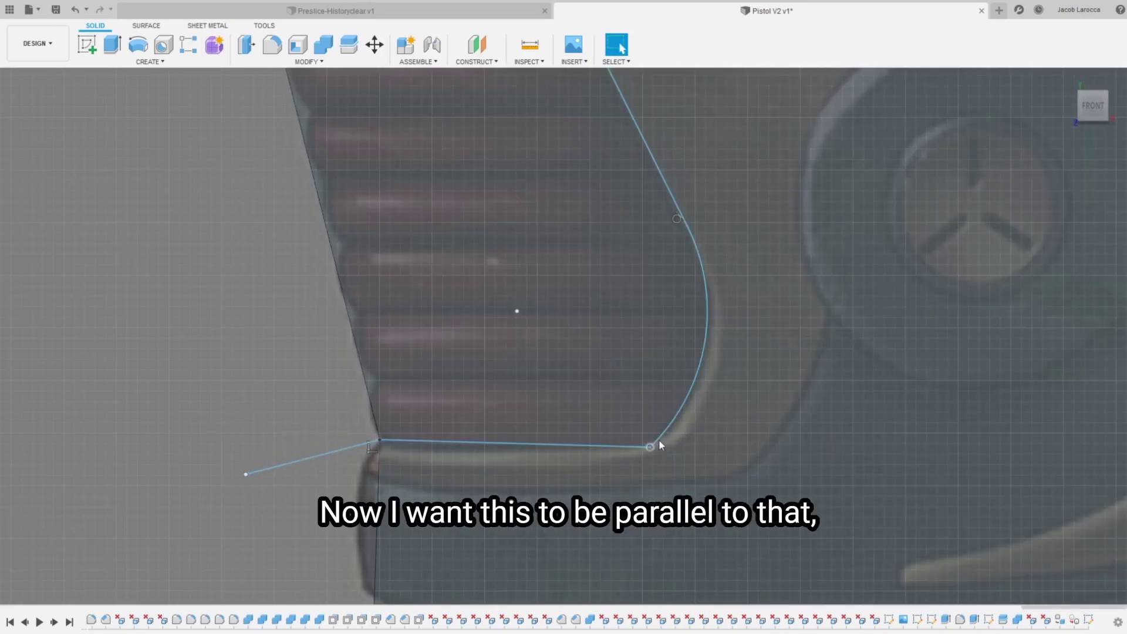
{"action": "left_click_drag", "start_coordinate": [652, 446], "coordinate": [640, 435]}
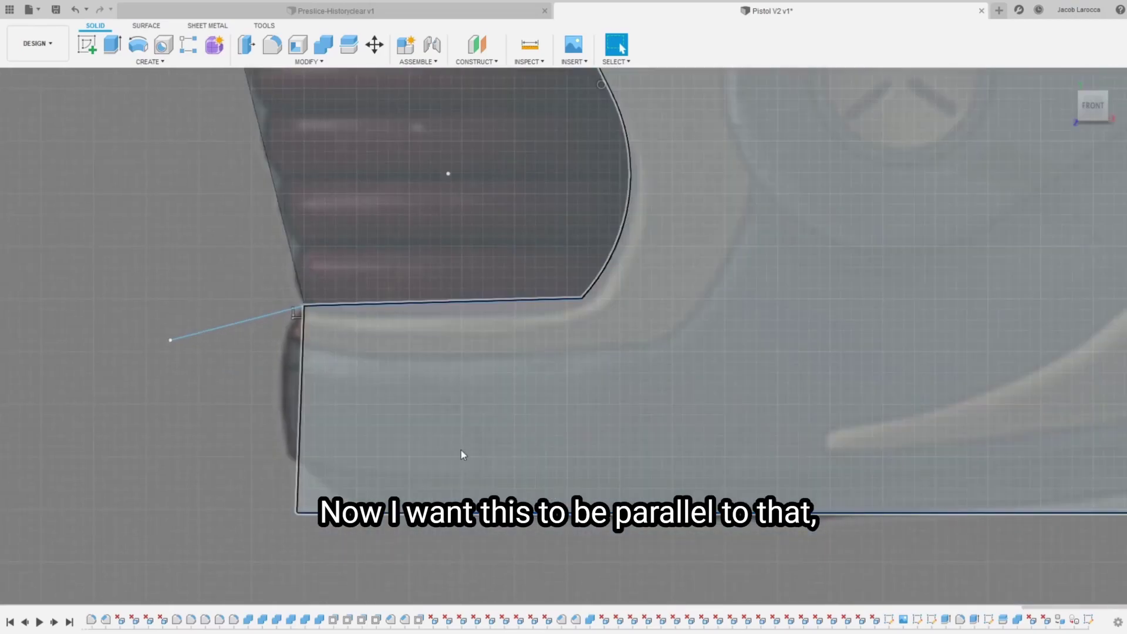
Step: Make the panel's bottom edge parallel to the line below
{"action": "left_click", "coordinate": [463, 513]}
{"action": "middle_click_drag", "start_coordinate": [548, 283], "coordinate": [466, 440]}
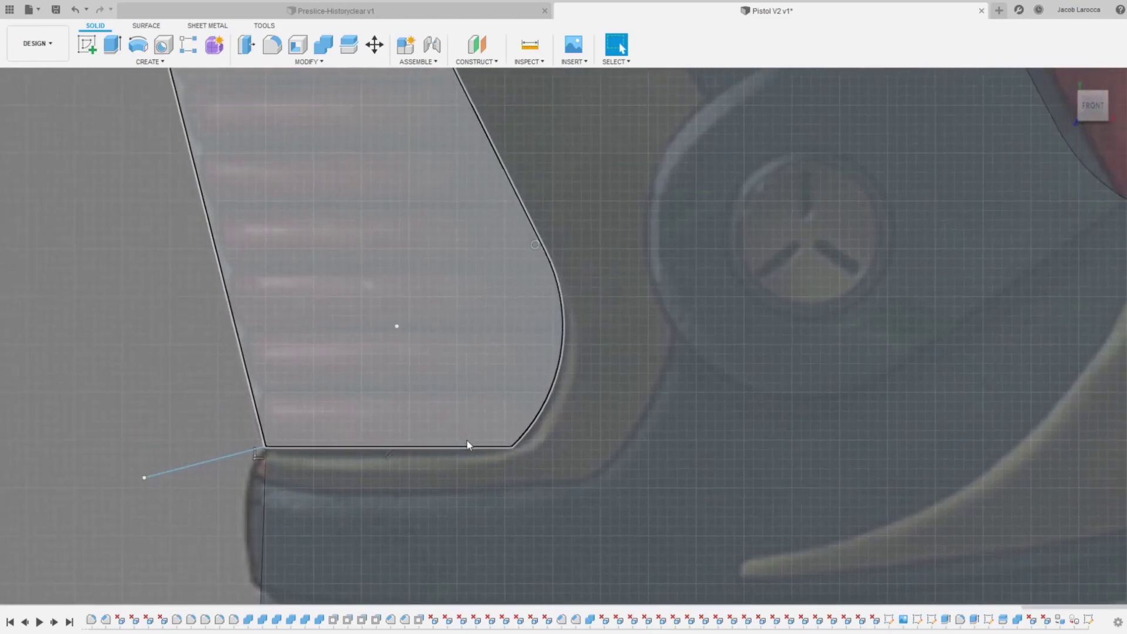
{"action": "scroll", "coordinate": [516, 446], "scroll_direction": "up", "scroll_amount": 3}
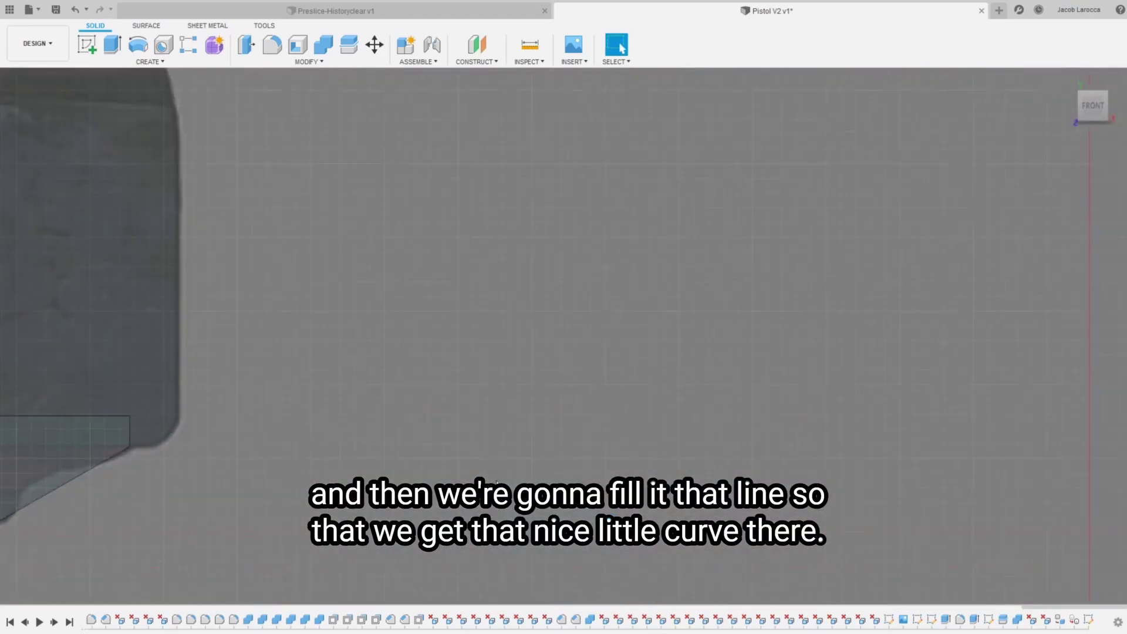
{"action": "scroll", "coordinate": [423, 448], "scroll_direction": "up", "scroll_amount": 5}
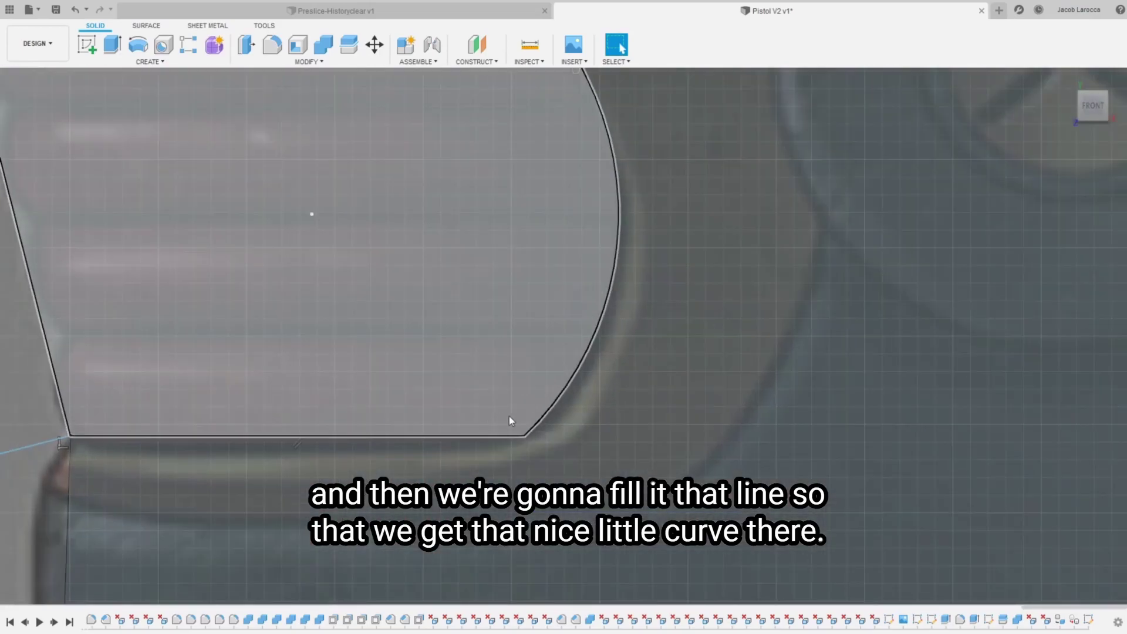
Step: Round the corner between the bottom line and the curved edge with a 2.00 fillet
{"action": "key", "text": "f"}
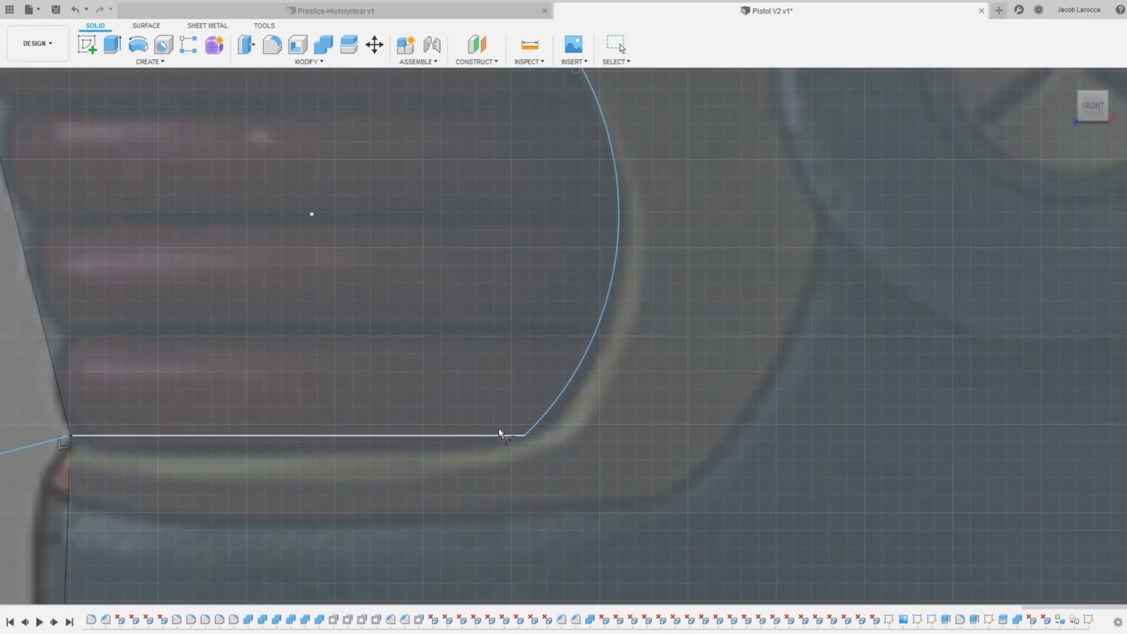
{"action": "left_click", "coordinate": [502, 435]}
{"action": "left_click", "coordinate": [538, 421]}
{"action": "key", "text": "Return"}
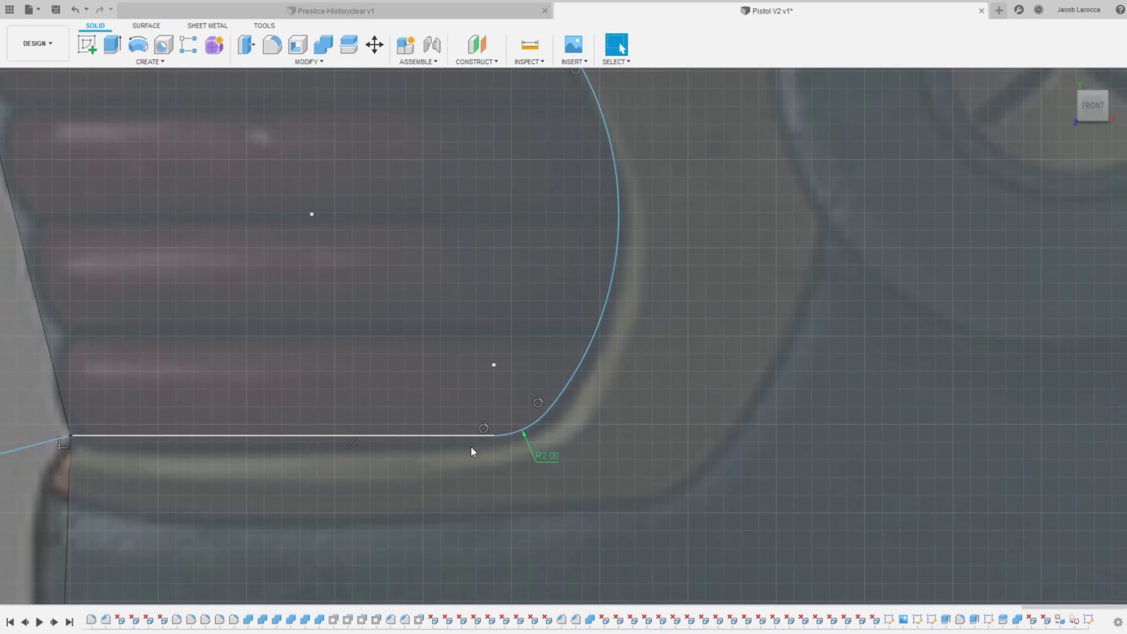
Step: Zoom the view to bring the top of the grip into view
{"action": "scroll", "coordinate": [362, 423], "scroll_direction": "down", "scroll_amount": 5}
{"action": "scroll", "coordinate": [399, 346], "scroll_direction": "down", "scroll_amount": 2}
{"action": "scroll", "coordinate": [364, 332], "scroll_direction": "down", "scroll_amount": 3}
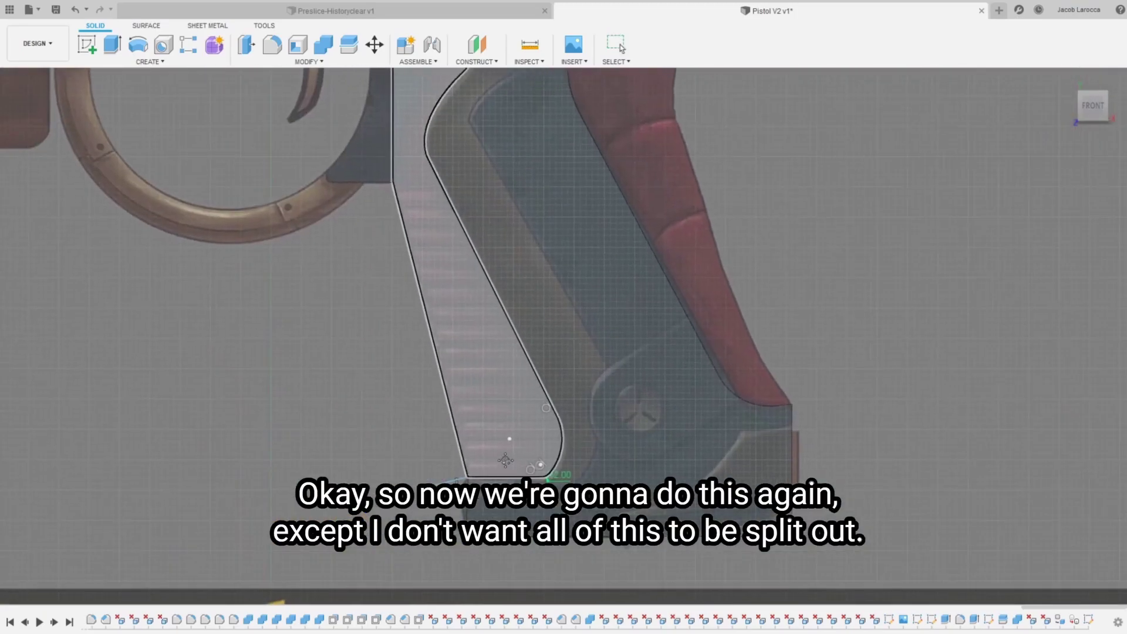
{"action": "scroll", "coordinate": [505, 435], "scroll_direction": "down", "scroll_amount": 2}
{"action": "scroll", "coordinate": [499, 206], "scroll_direction": "up", "scroll_amount": 5}
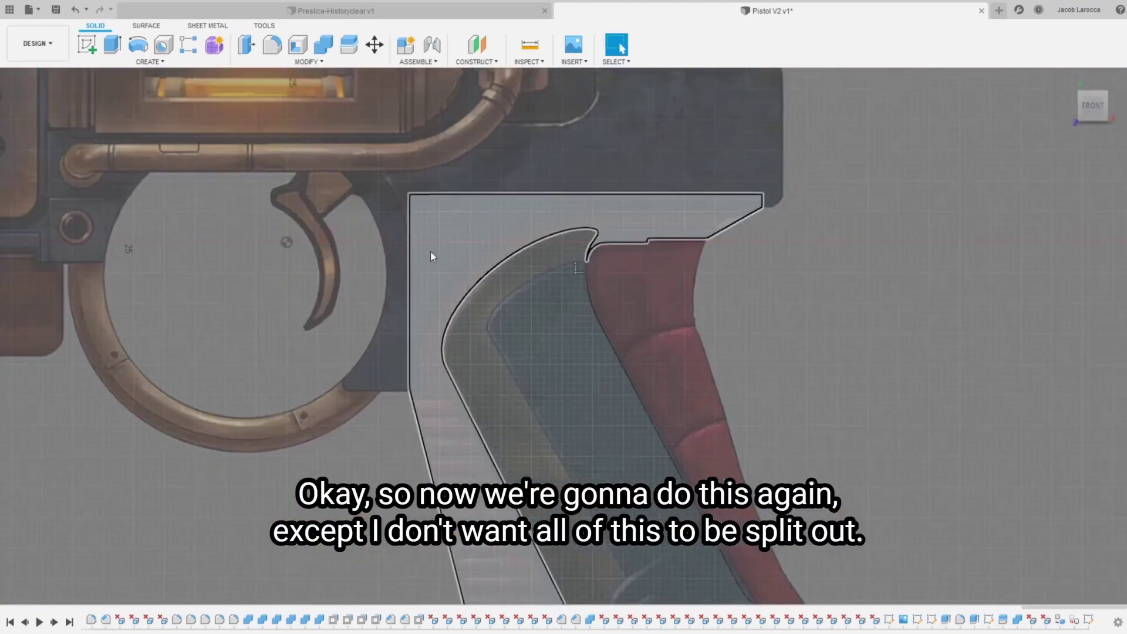
{"action": "scroll", "coordinate": [431, 251], "scroll_direction": "up", "scroll_amount": 2}
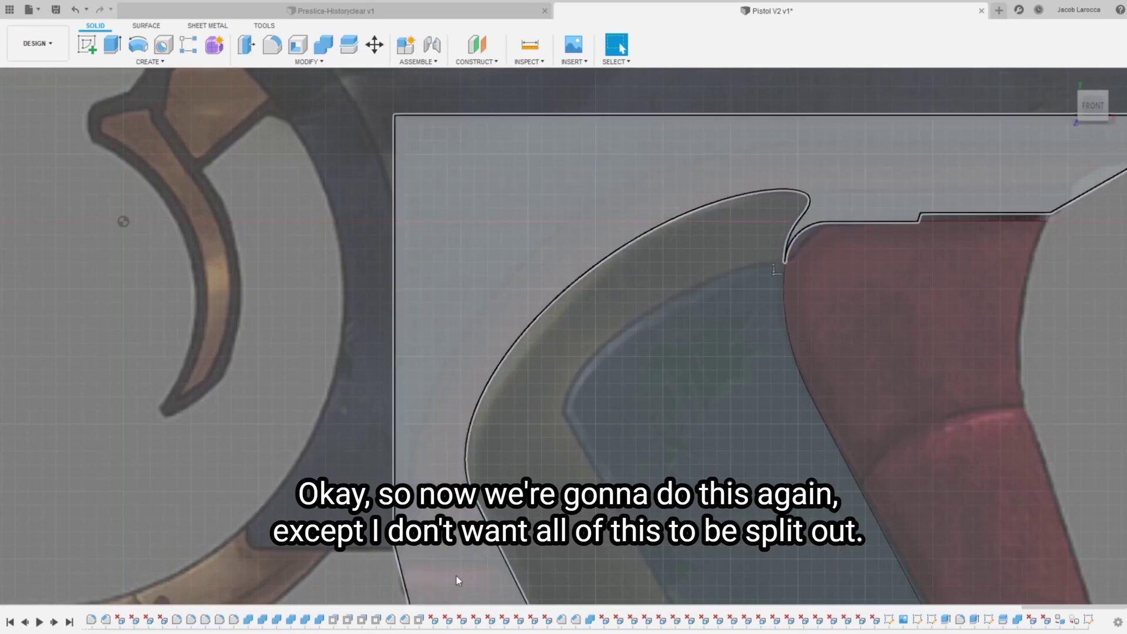
{"action": "scroll", "coordinate": [755, 183], "scroll_direction": "down", "scroll_amount": 5}
{"action": "scroll", "coordinate": [552, 293], "scroll_direction": "up", "scroll_amount": 3}
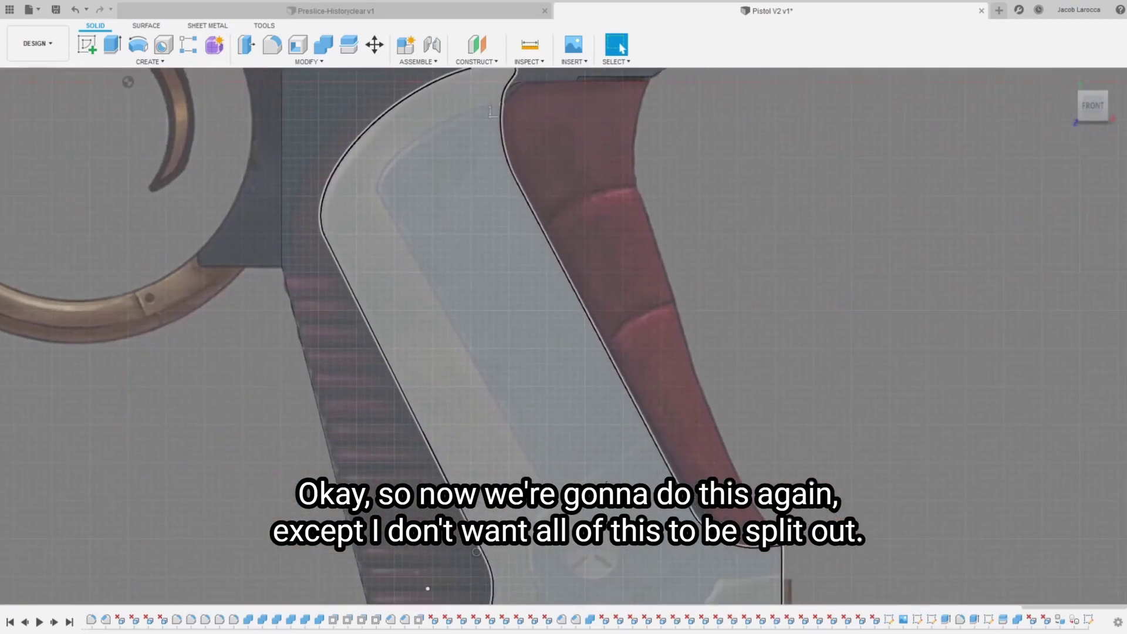
{"action": "scroll", "coordinate": [579, 174], "scroll_direction": "down", "scroll_amount": 2}
{"action": "scroll", "coordinate": [528, 302], "scroll_direction": "up", "scroll_amount": 3}
{"action": "scroll", "coordinate": [574, 314], "scroll_direction": "up", "scroll_amount": 3}
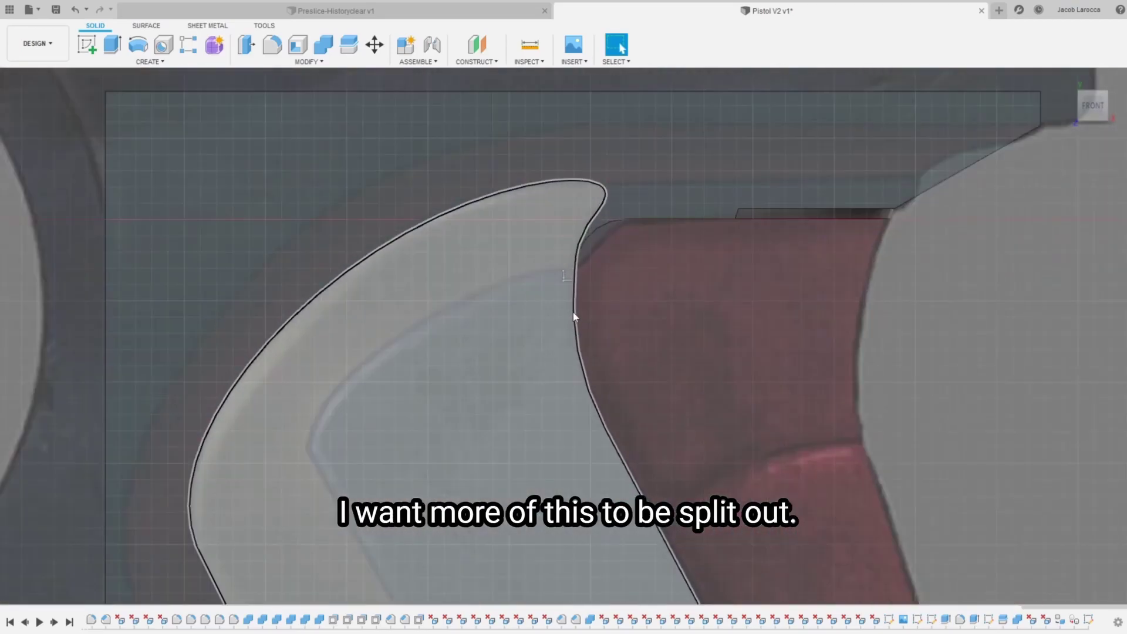
{"action": "scroll", "coordinate": [616, 384], "scroll_direction": "up", "scroll_amount": 2}
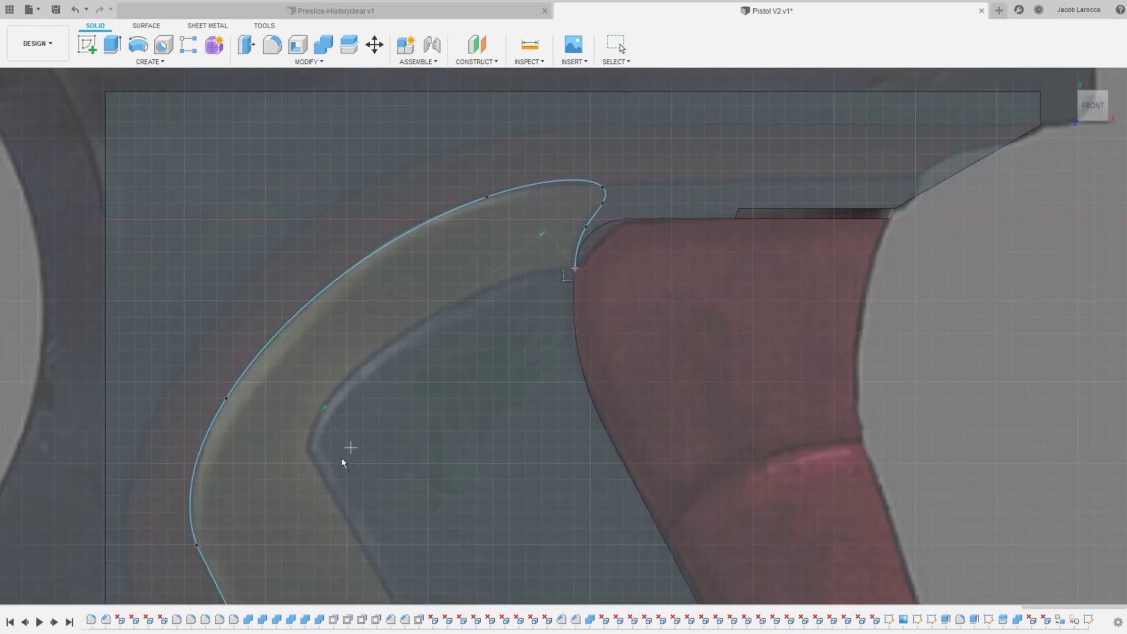
Step: Finish the arc at the grip-top notch and extend lines down the front edge to close the outline
{"action": "left_click", "coordinate": [309, 451]}
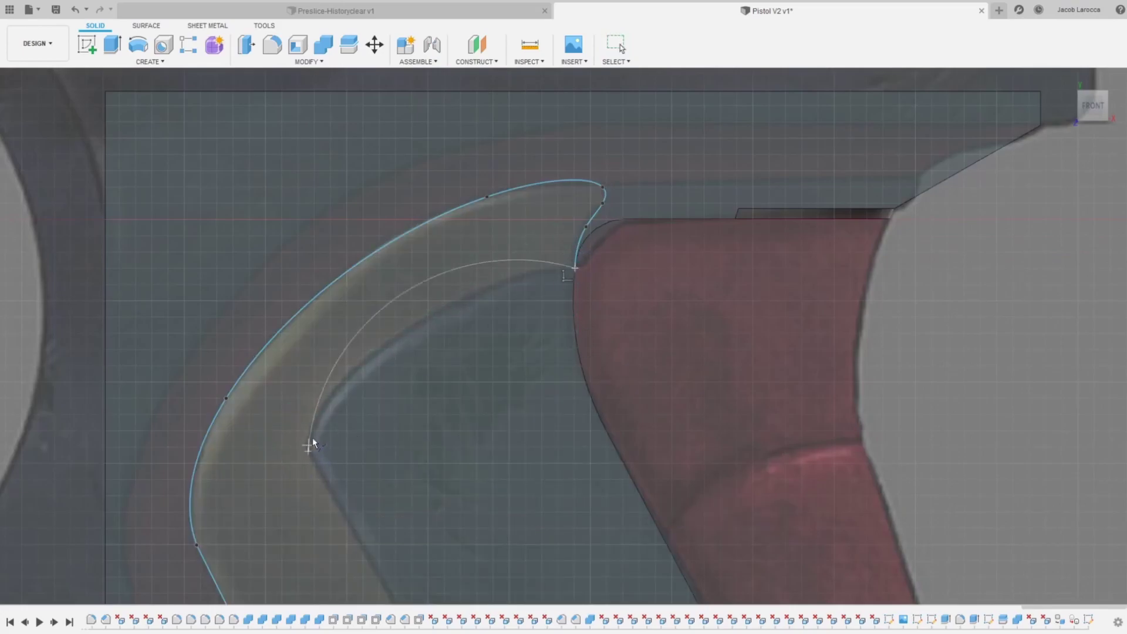
{"action": "left_click", "coordinate": [351, 385]}
{"action": "scroll", "coordinate": [442, 533], "scroll_direction": "down", "scroll_amount": 3}
{"action": "scroll", "coordinate": [408, 269], "scroll_direction": "up", "scroll_amount": 2}
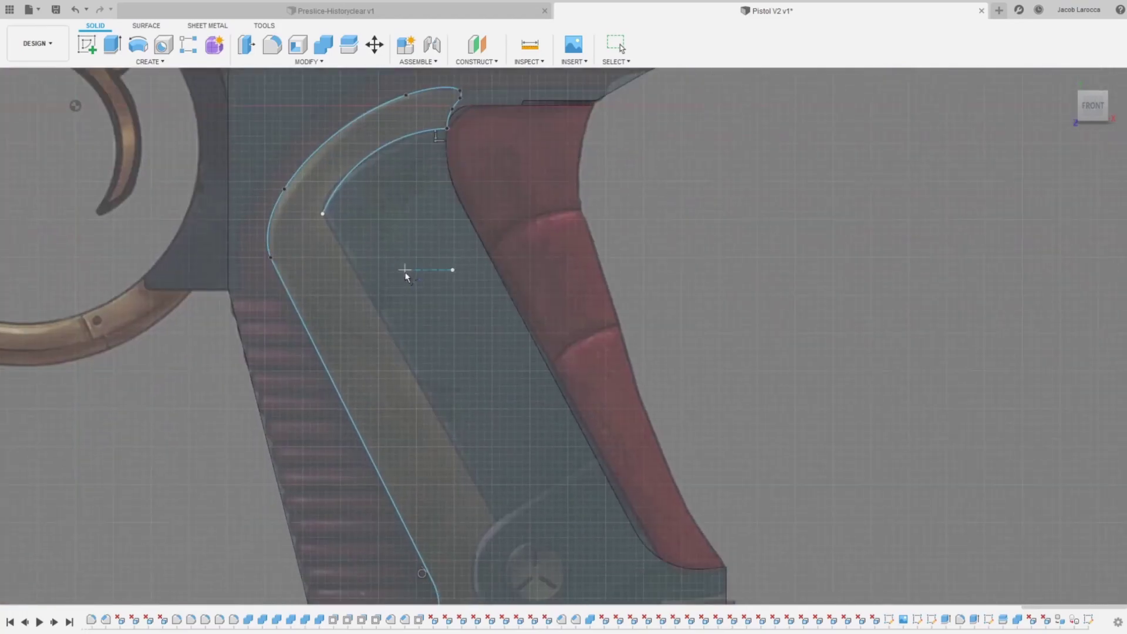
{"action": "scroll", "coordinate": [428, 382], "scroll_direction": "down", "scroll_amount": 1}
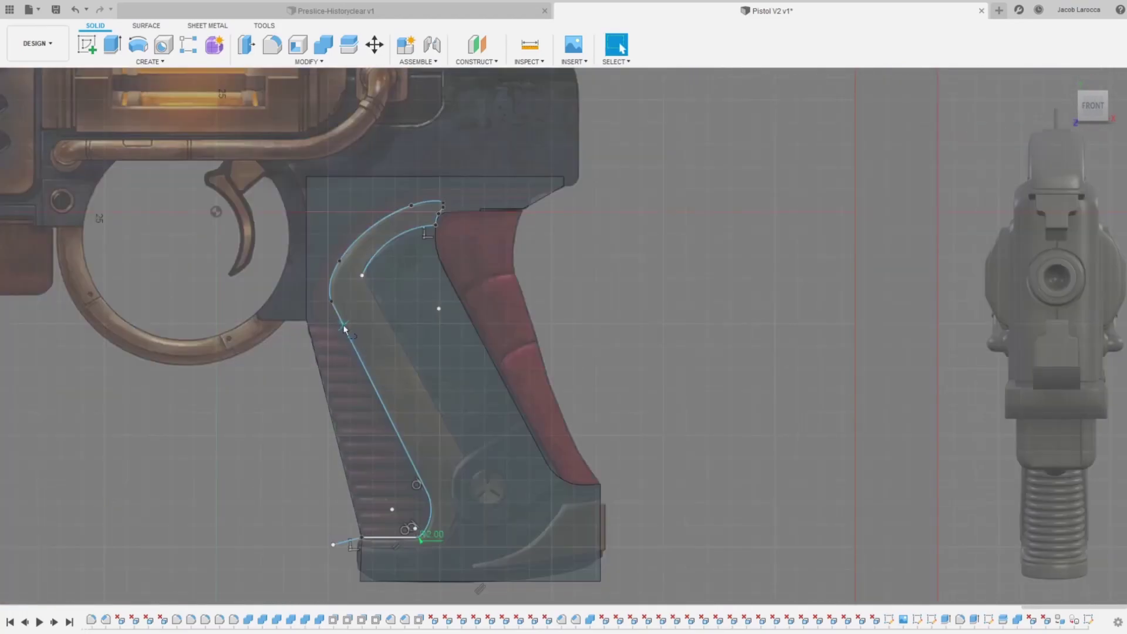
{"action": "left_click", "coordinate": [470, 464]}
{"action": "left_click", "coordinate": [481, 489]}
{"action": "key", "text": "Escape"}
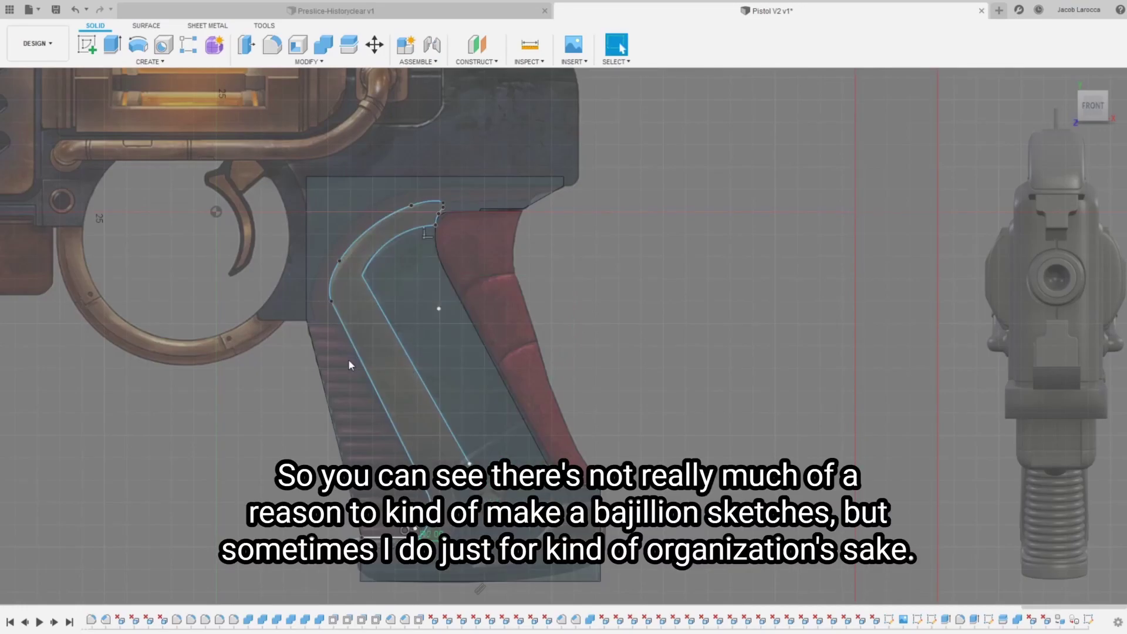
Step: Offset the inner curve chain of the grip outline
{"action": "key", "text": "o"}
{"action": "left_click", "coordinate": [377, 297]}
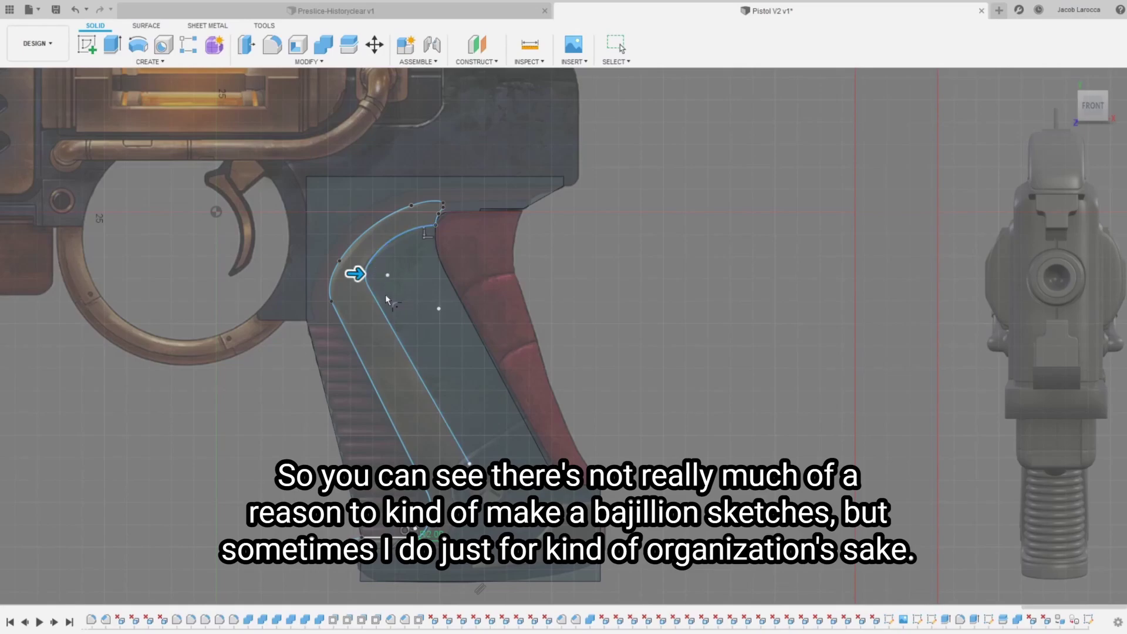
{"action": "key", "text": "Return"}
{"action": "scroll", "coordinate": [419, 581], "scroll_direction": "up", "scroll_amount": 5}
{"action": "scroll", "coordinate": [420, 581], "scroll_direction": "up", "scroll_amount": 3}
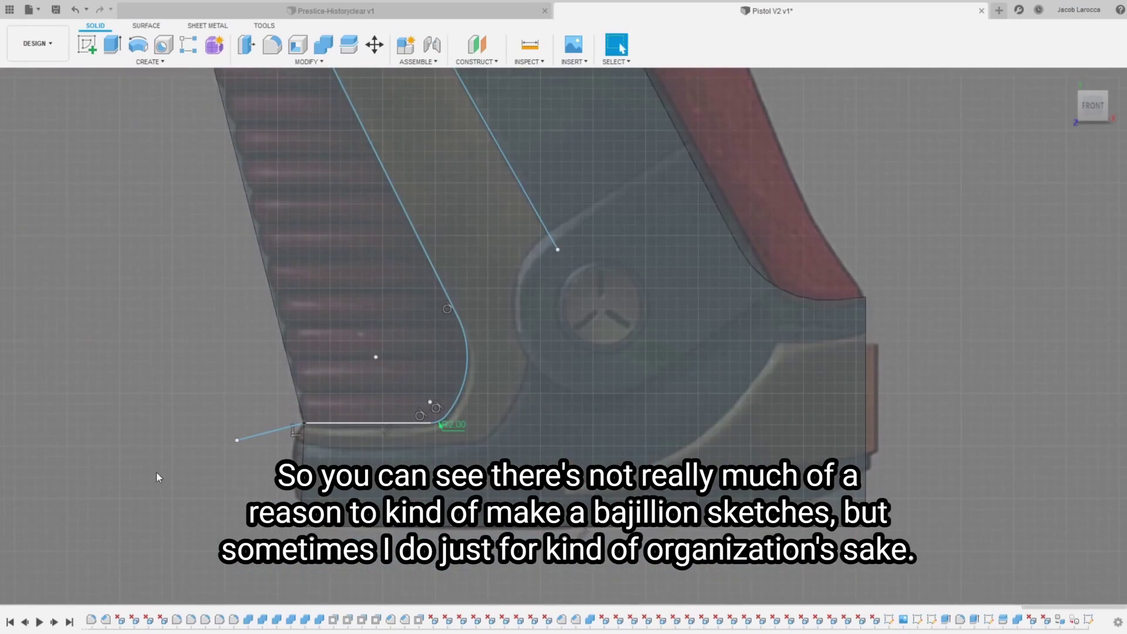
Step: Draw a horizontal line below the grip and an arc from the slanted line's end to it
{"action": "key", "text": "l"}
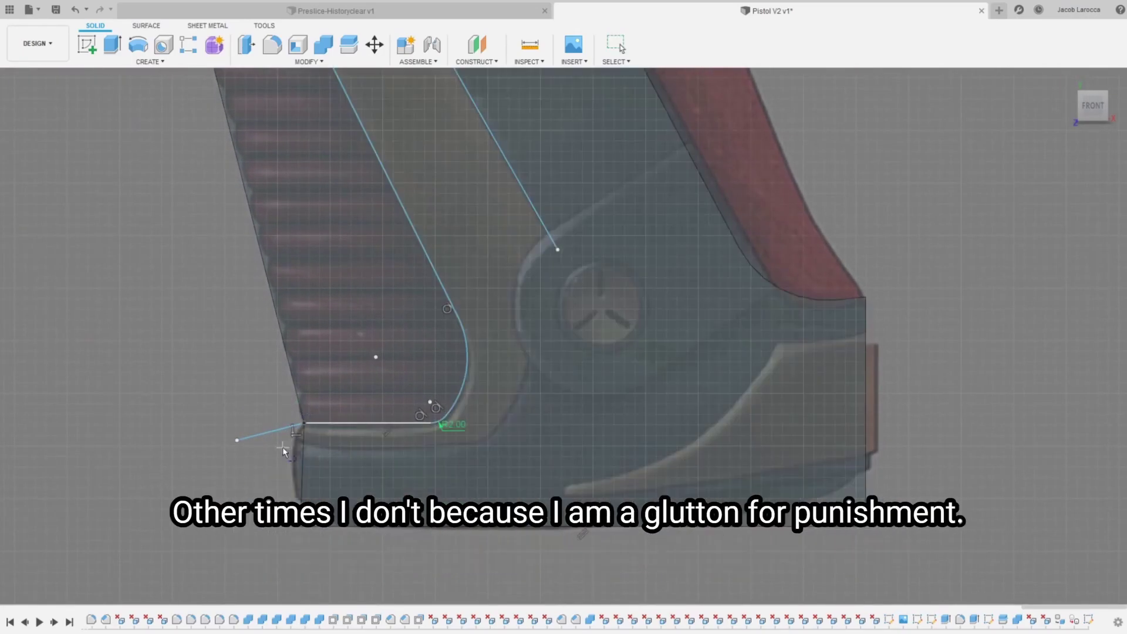
{"action": "left_click", "coordinate": [291, 442]}
{"action": "left_click", "coordinate": [537, 441]}
{"action": "key", "text": "Escape"}
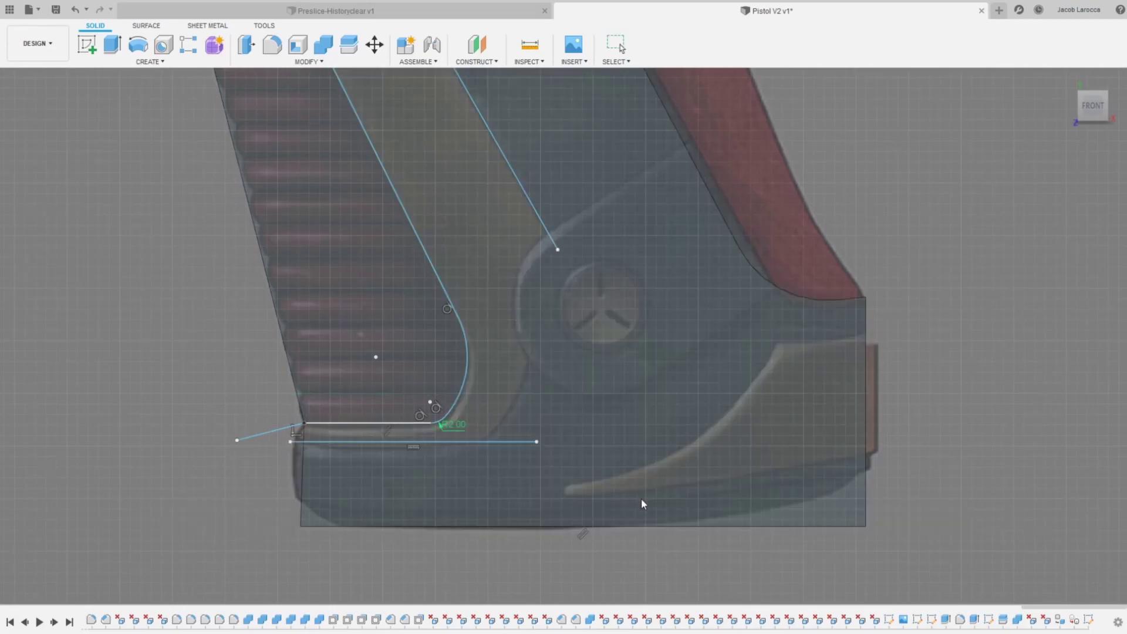
{"action": "left_click", "coordinate": [557, 249]}
{"action": "left_click", "coordinate": [475, 441]}
{"action": "left_click_drag", "start_coordinate": [556, 251], "coordinate": [529, 200]}
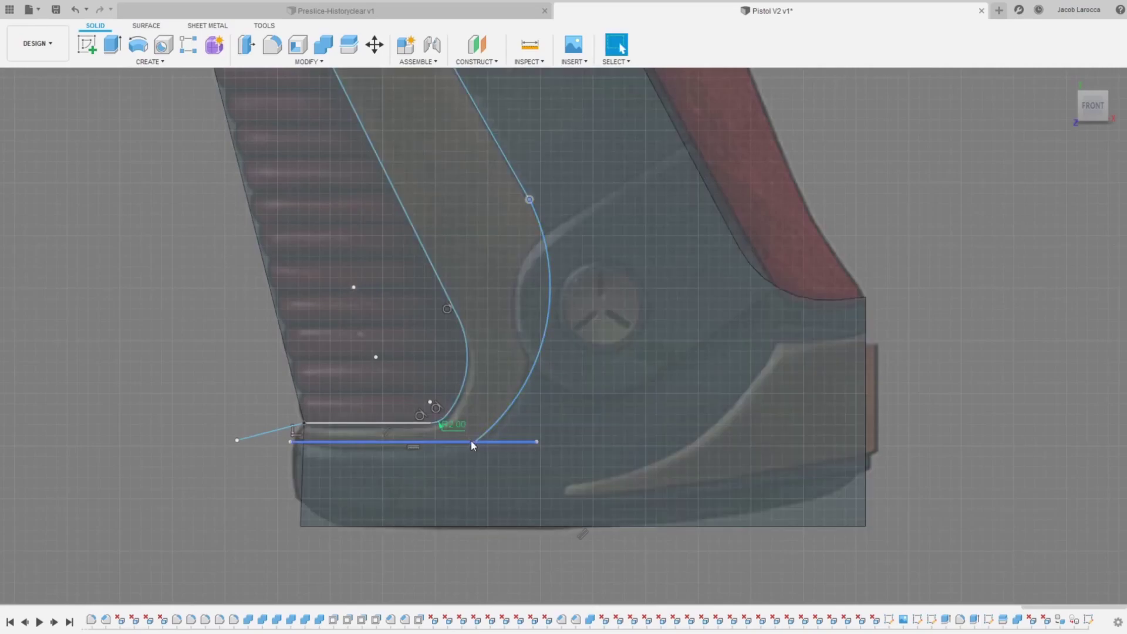
{"action": "left_click_drag", "start_coordinate": [474, 441], "coordinate": [484, 441]}
Step: Drag the arc and curve junction point so the curve blends into the upper line
{"action": "left_click", "coordinate": [549, 307]}
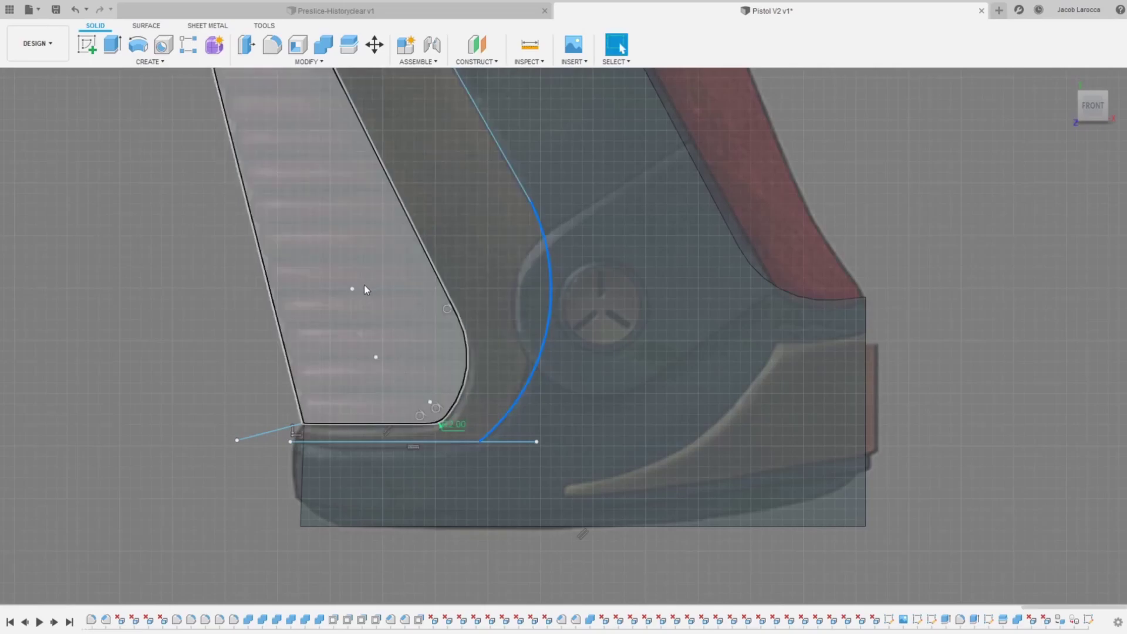
{"action": "mouse_move", "coordinate": [353, 289]}
{"action": "left_mouse_down"}
{"action": "mouse_move", "coordinate": [343, 289]}
{"action": "mouse_move", "coordinate": [354, 289]}
{"action": "left_mouse_up"}
{"action": "mouse_move", "coordinate": [538, 212]}
{"action": "left_mouse_down"}
{"action": "mouse_move", "coordinate": [503, 232]}
{"action": "mouse_move", "coordinate": [548, 233]}
{"action": "mouse_move", "coordinate": [536, 217]}
{"action": "left_mouse_up"}
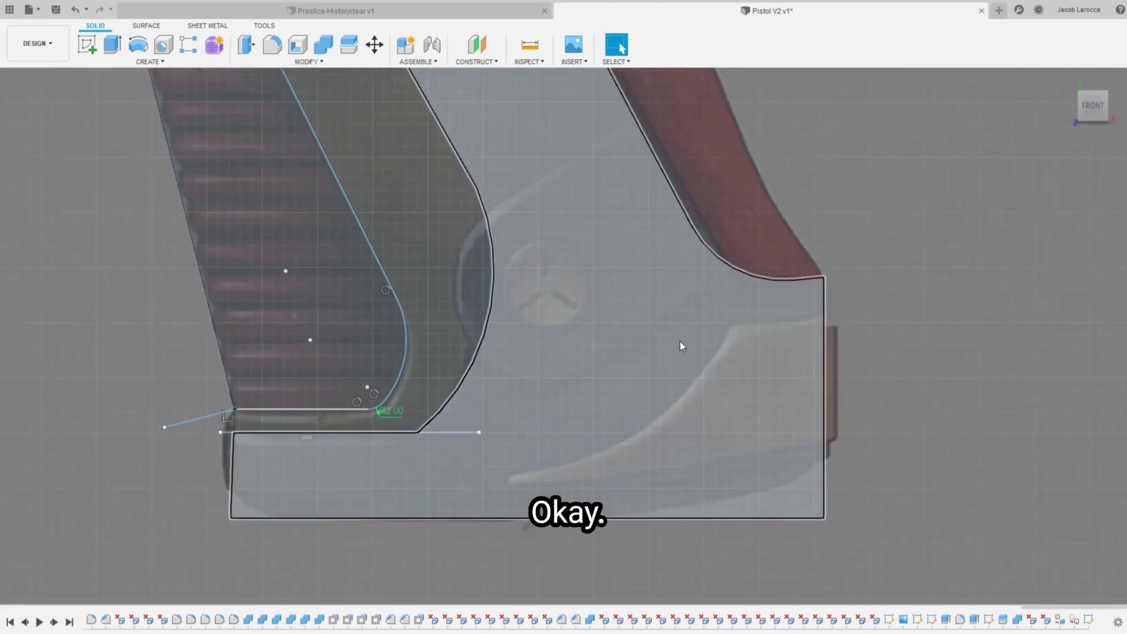
{"action": "scroll", "coordinate": [628, 334], "scroll_direction": "down", "scroll_amount": 3}
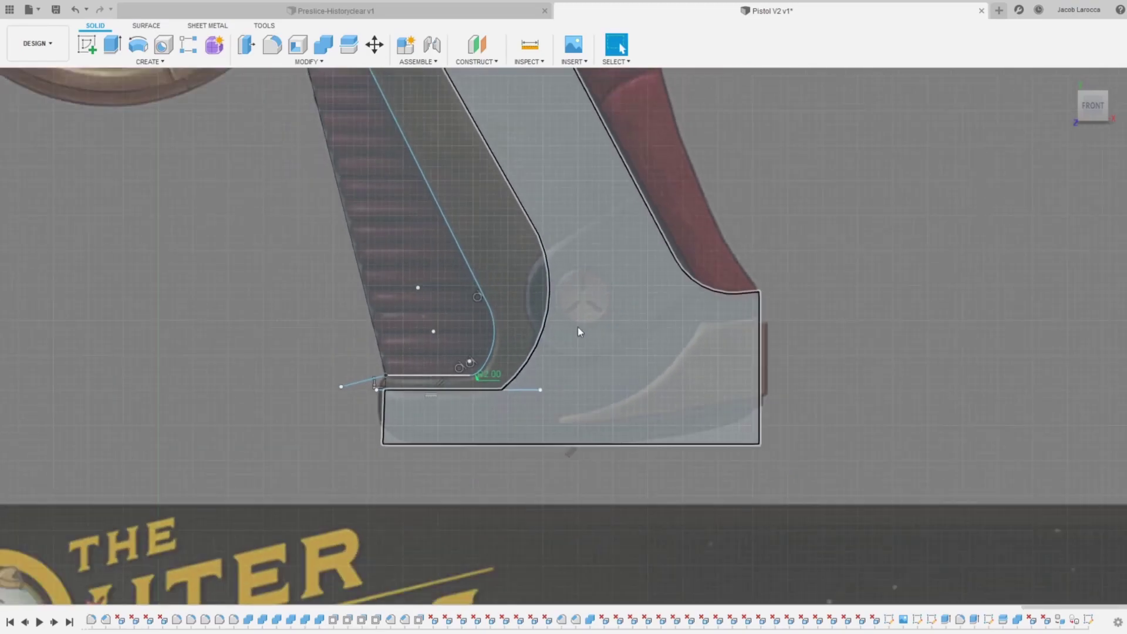
{"action": "scroll", "coordinate": [564, 293], "scroll_direction": "down", "scroll_amount": 3}
{"action": "scroll", "coordinate": [614, 353], "scroll_direction": "up", "scroll_amount": 2}
{"action": "scroll", "coordinate": [418, 425], "scroll_direction": "up", "scroll_amount": 4}
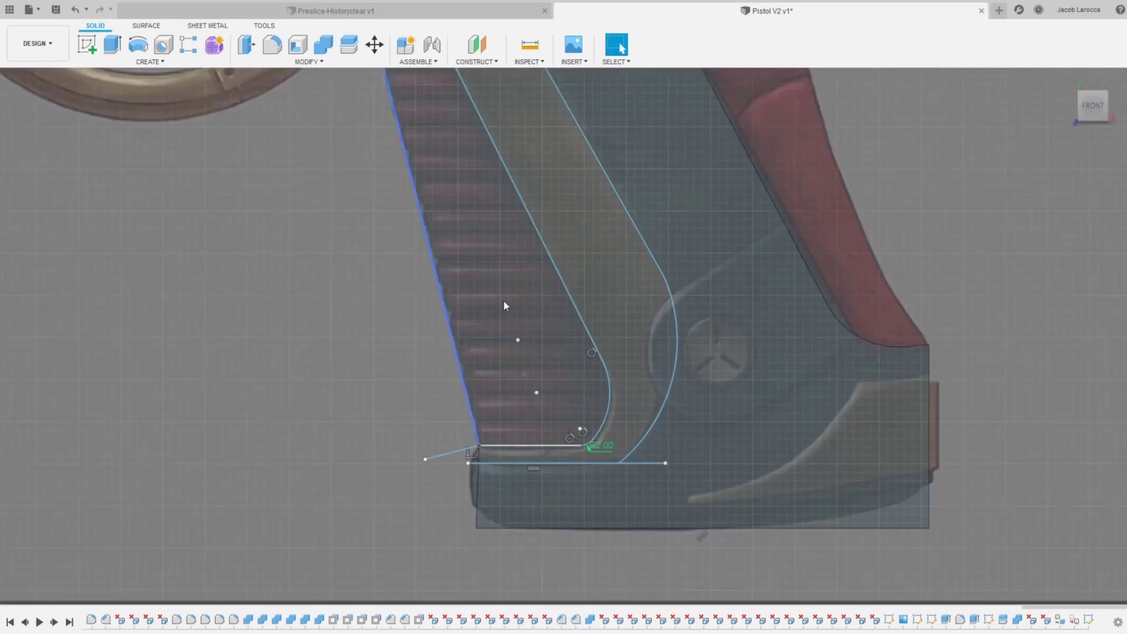
{"action": "scroll", "coordinate": [517, 252], "scroll_direction": "down", "scroll_amount": 3}
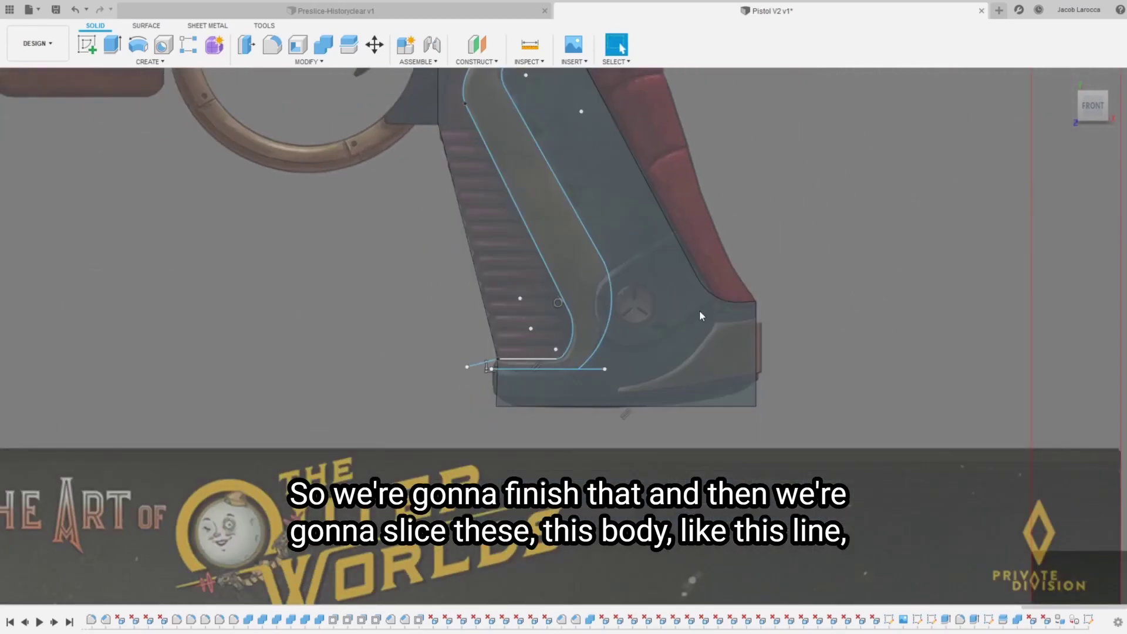
Step: Abandon the Press Pull and trim the stray horizontal line end past the fillet
{"action": "key", "text": "q"}
{"action": "left_click", "coordinate": [563, 259]}
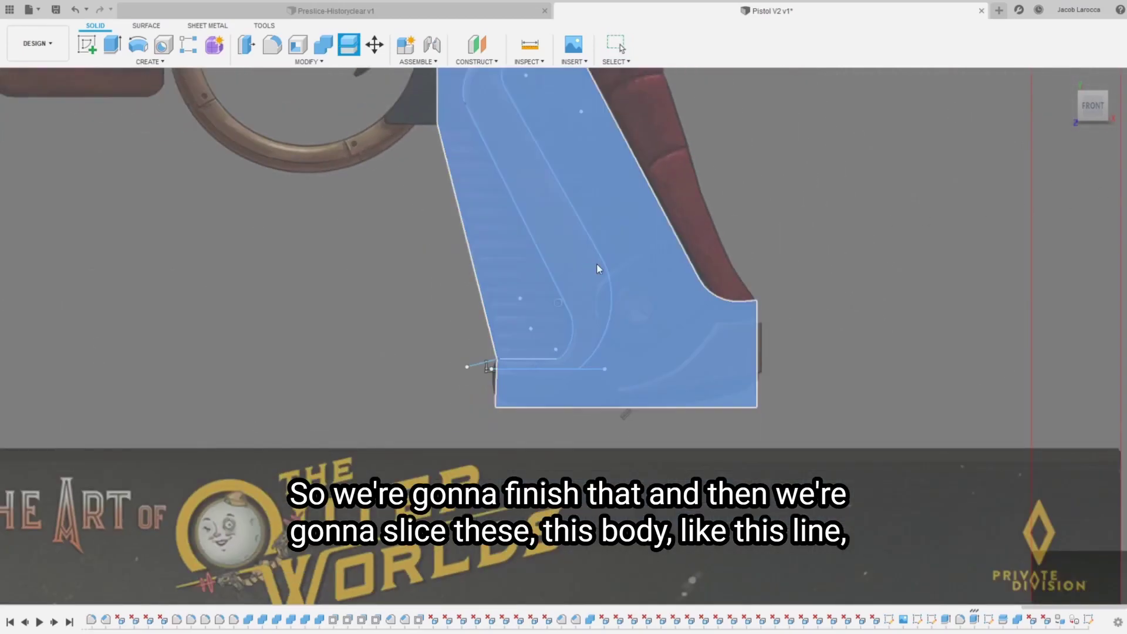
{"action": "key", "text": "Escape"}
{"action": "mouse_move", "coordinate": [554, 288]}
{"action": "middle_mouse_down"}
{"action": "mouse_move", "coordinate": [630, 279]}
{"action": "mouse_move", "coordinate": [648, 173]}
{"action": "middle_mouse_up"}
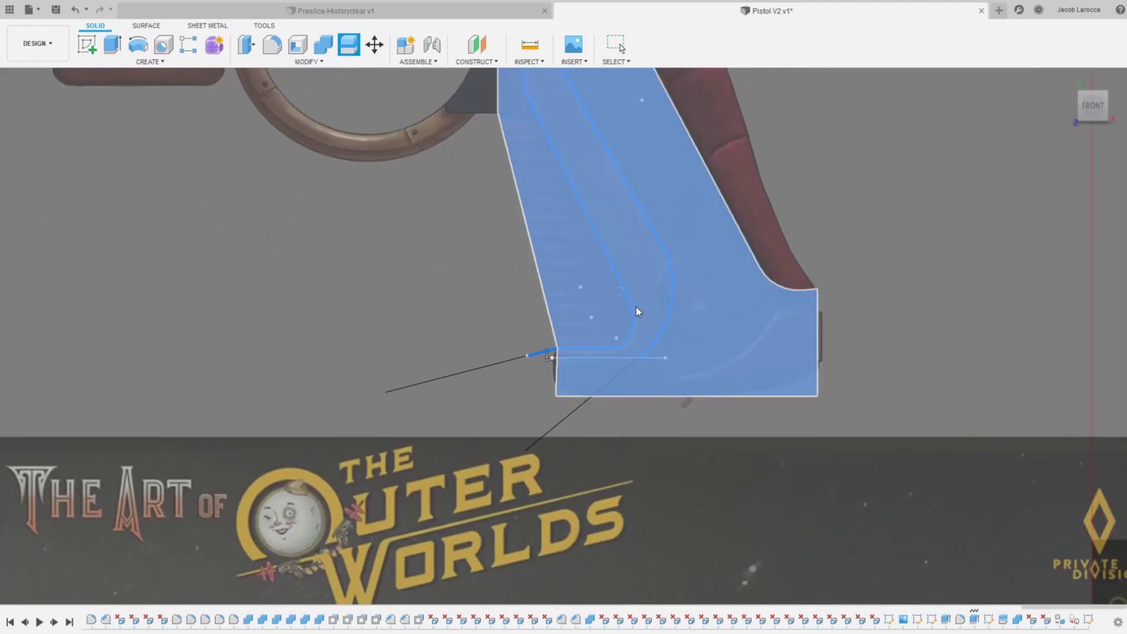
{"action": "left_click", "coordinate": [638, 312]}
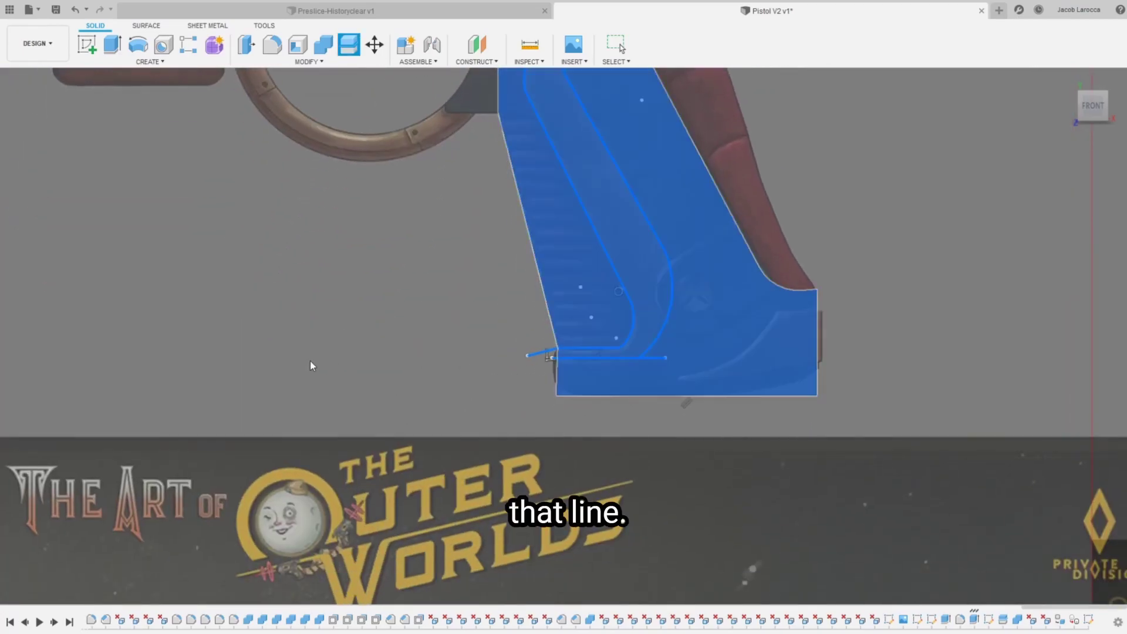
{"action": "left_click", "coordinate": [653, 359]}
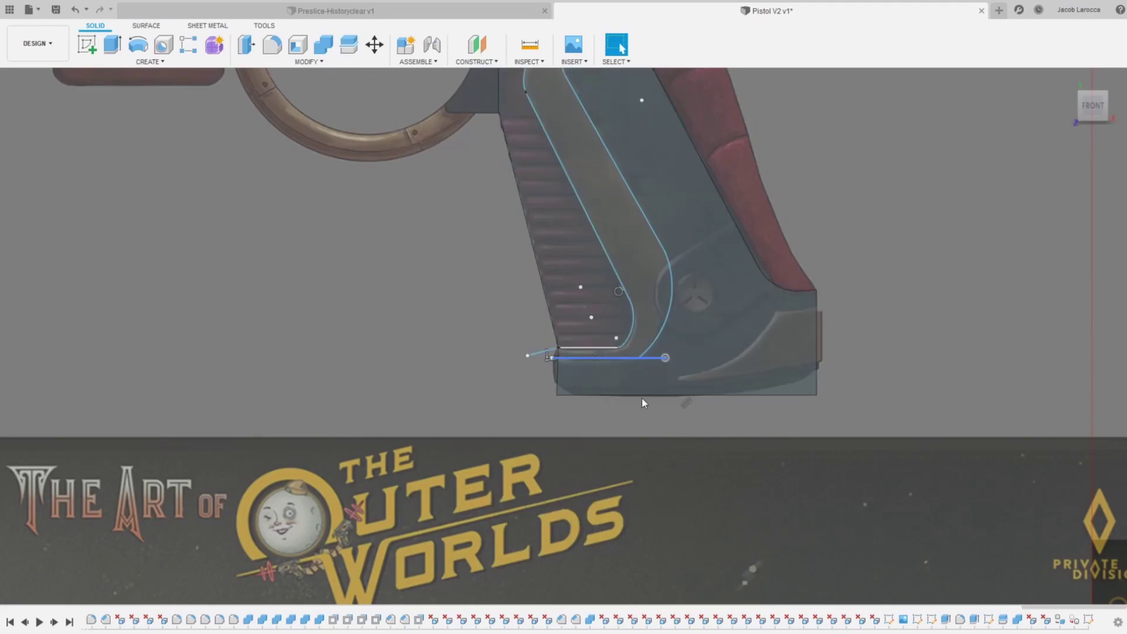
{"action": "key", "text": "t"}
{"action": "left_click", "coordinate": [652, 358]}
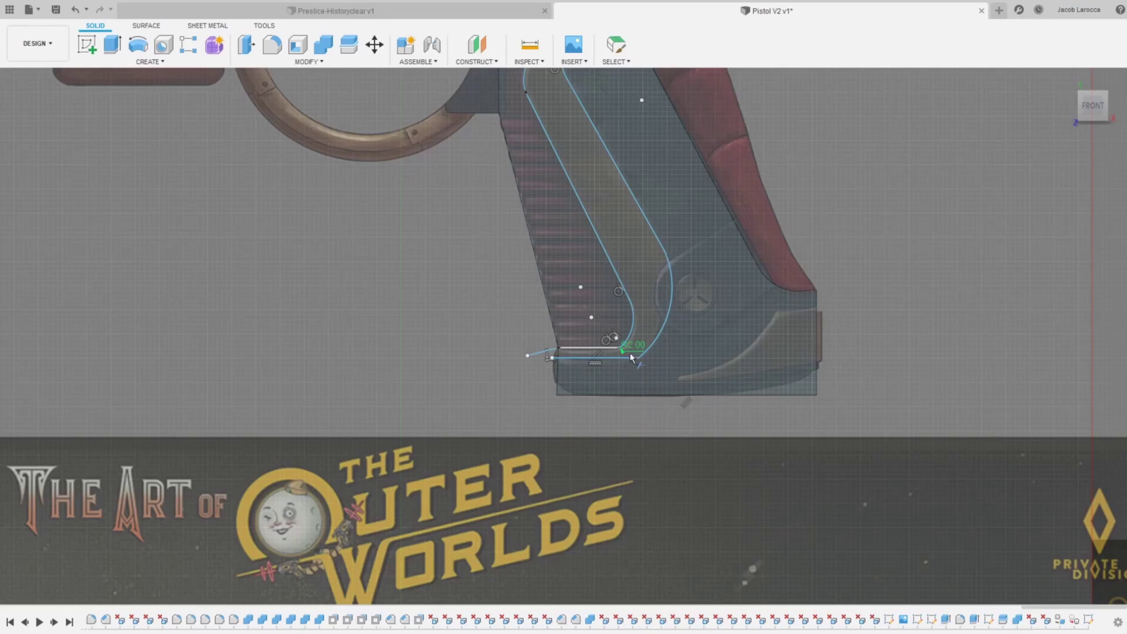
{"action": "scroll", "coordinate": [631, 354], "scroll_direction": "up", "scroll_amount": 6}
{"action": "scroll", "coordinate": [686, 430], "scroll_direction": "down", "scroll_amount": 5}
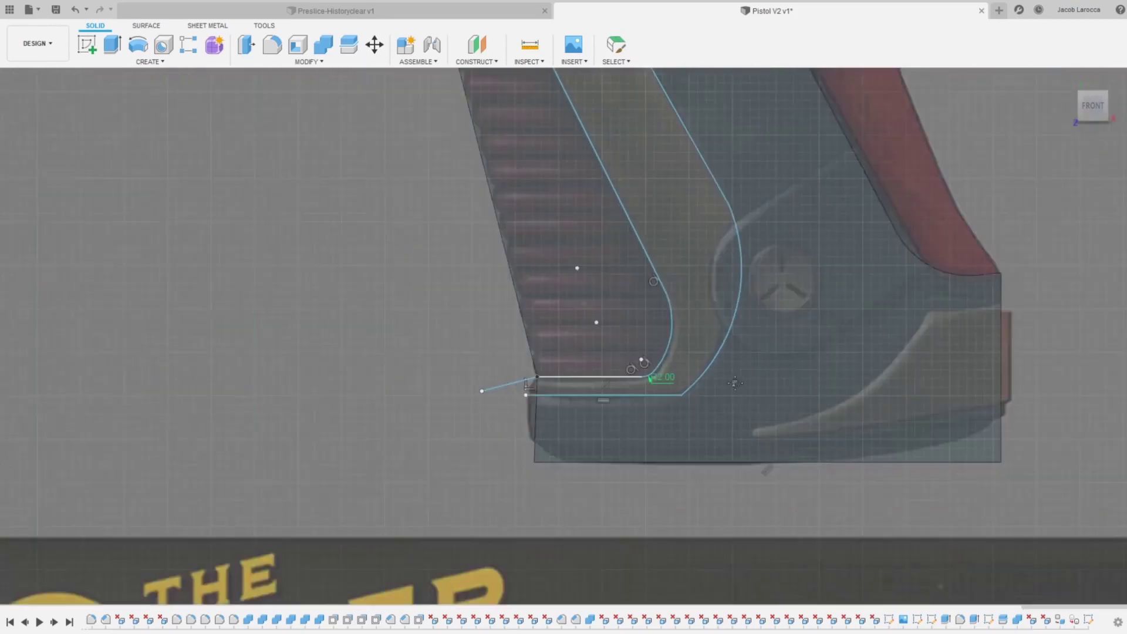
{"action": "key", "text": "Escape"}
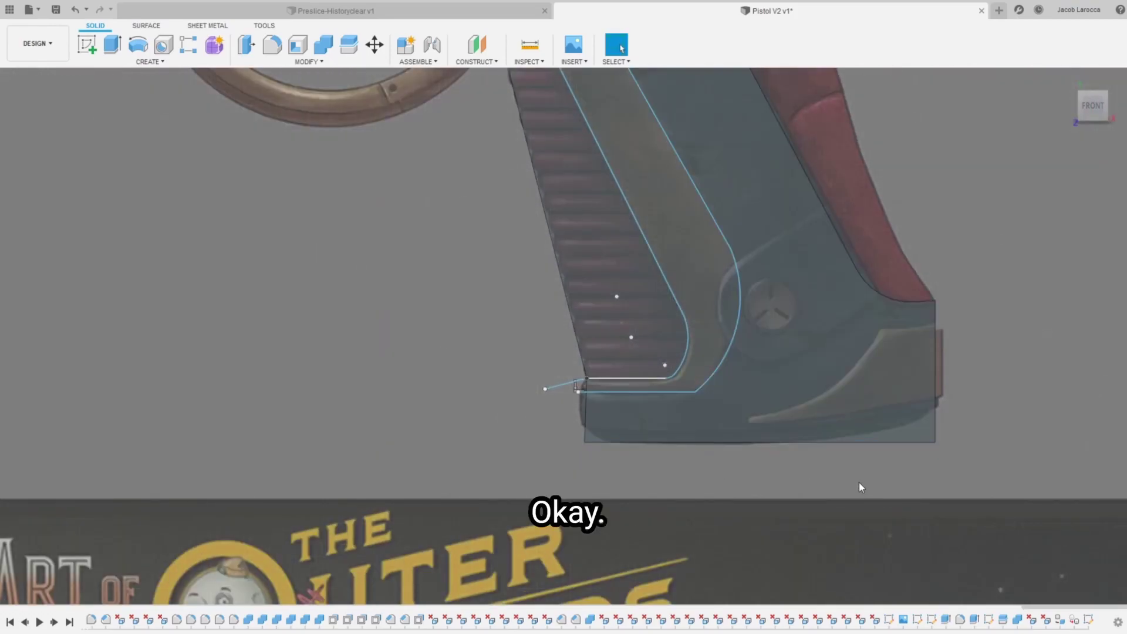
Step: Split the grip body with the sketch curves into three bodies
{"action": "key", "text": "Return"}
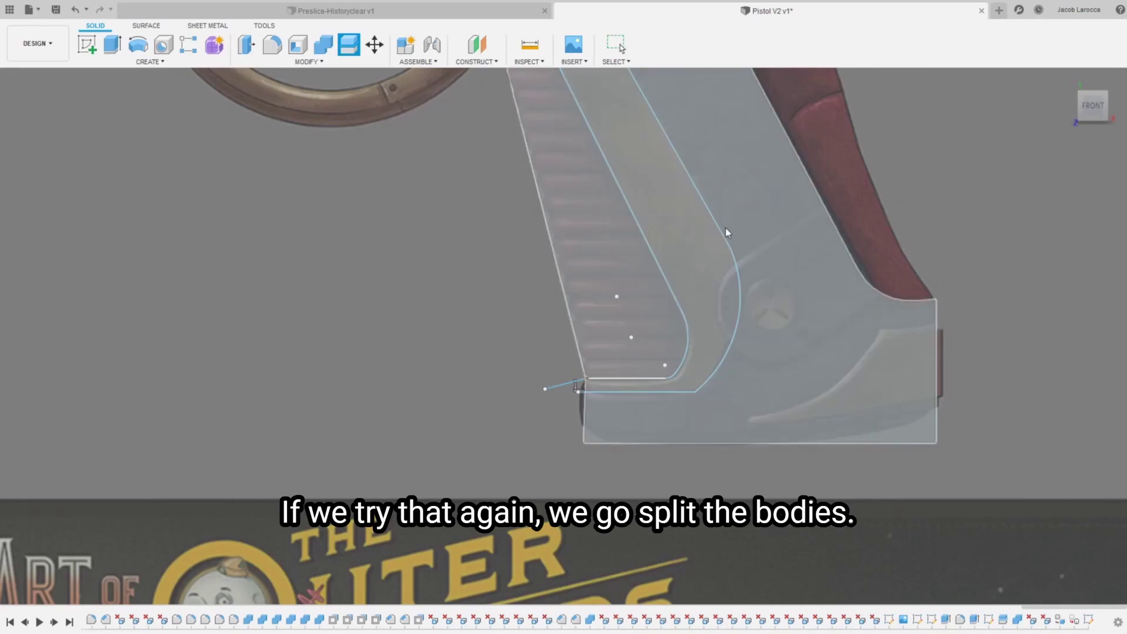
{"action": "left_click", "coordinate": [627, 424]}
{"action": "left_click", "coordinate": [645, 389]}
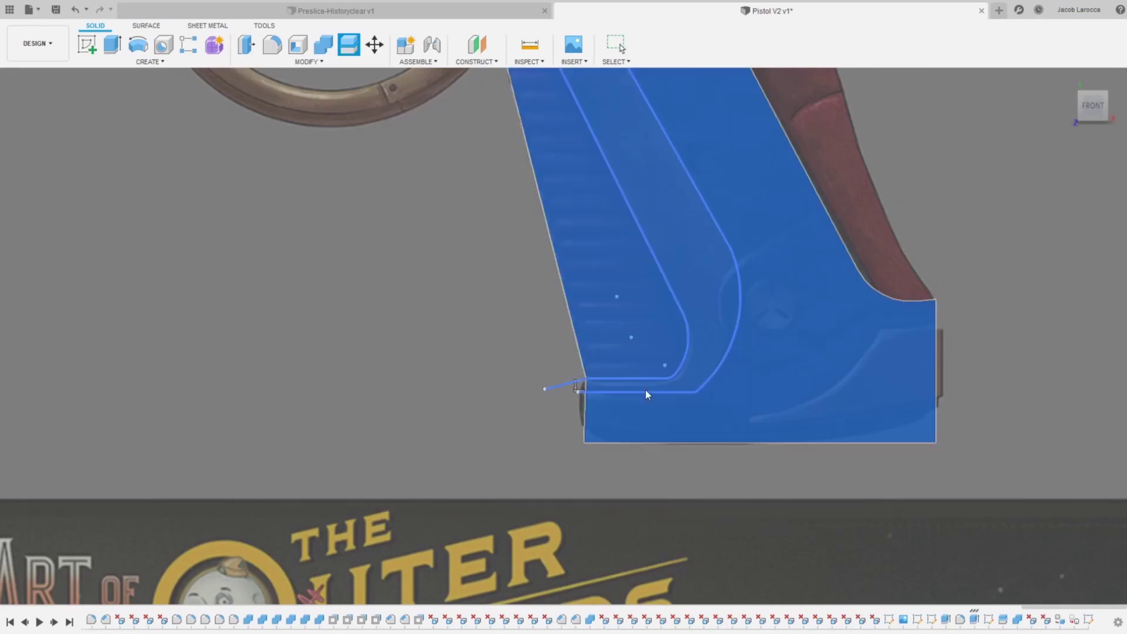
{"action": "key", "text": "Return"}
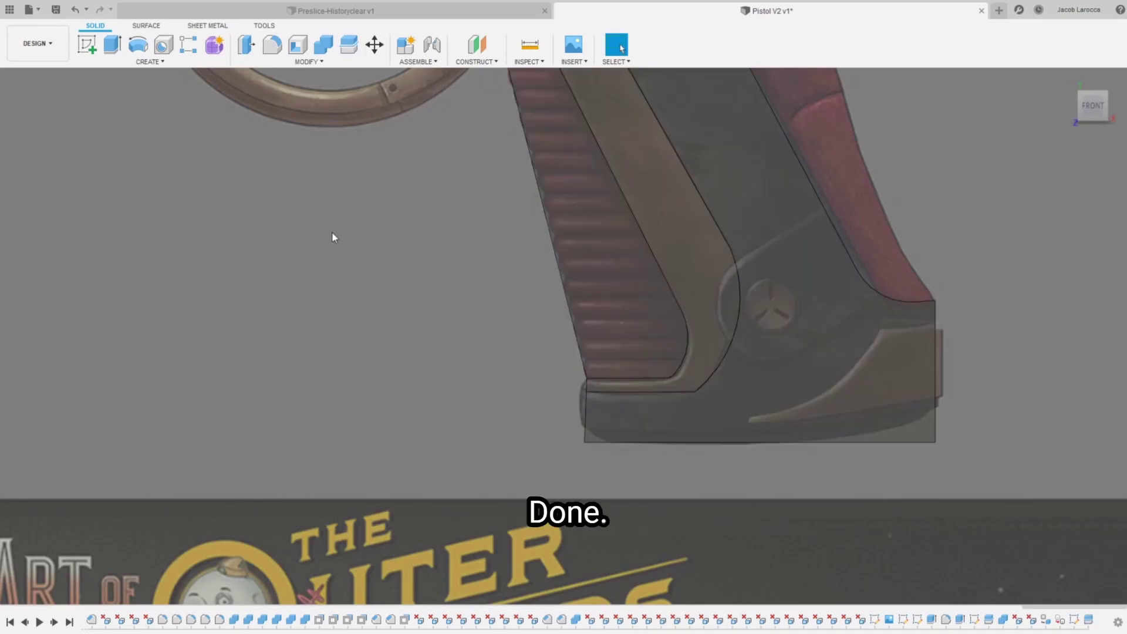
{"action": "middle_click_drag", "start_coordinate": [335, 236], "coordinate": [286, 395]}
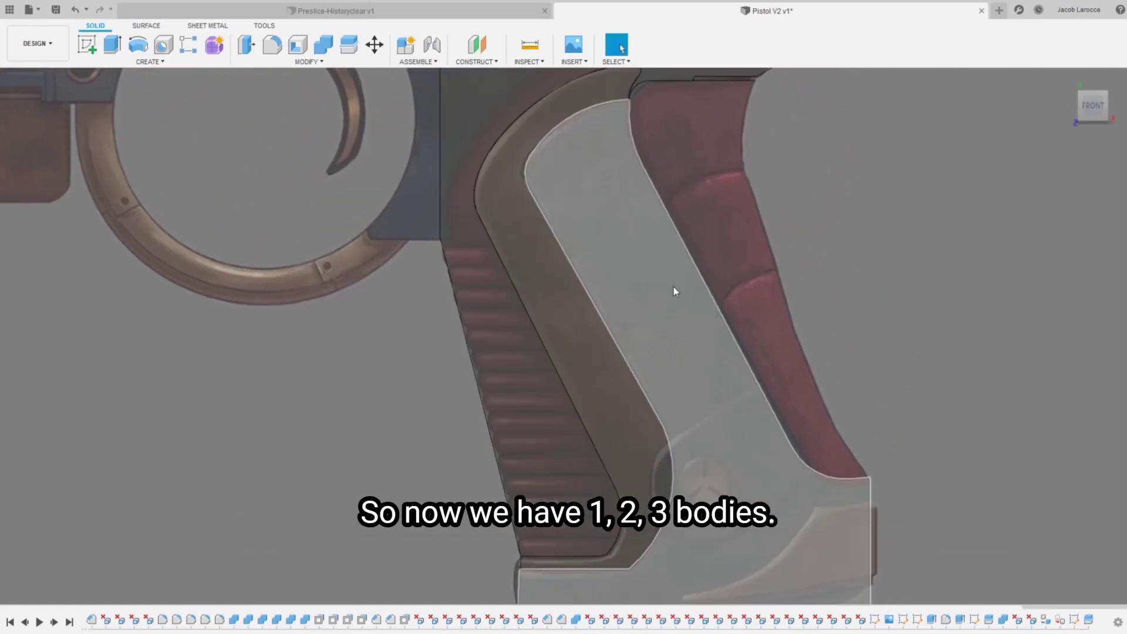
{"action": "scroll", "coordinate": [734, 382], "scroll_direction": "down", "scroll_amount": 2}
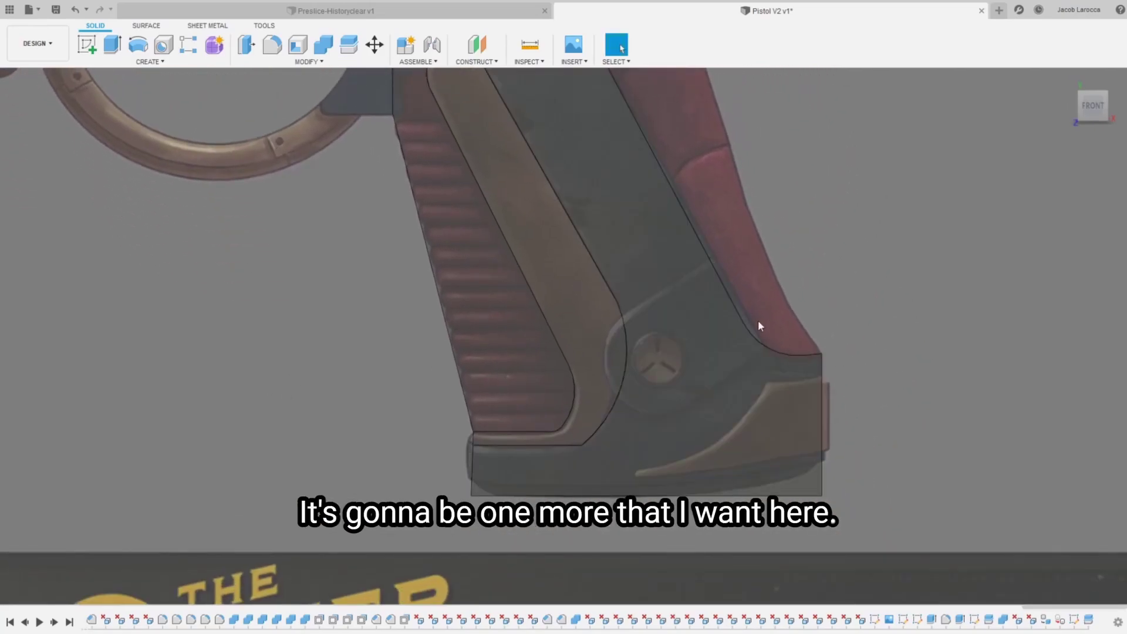
{"action": "scroll", "coordinate": [698, 226], "scroll_direction": "up", "scroll_amount": 5}
{"action": "scroll", "coordinate": [698, 228], "scroll_direction": "down", "scroll_amount": 3}
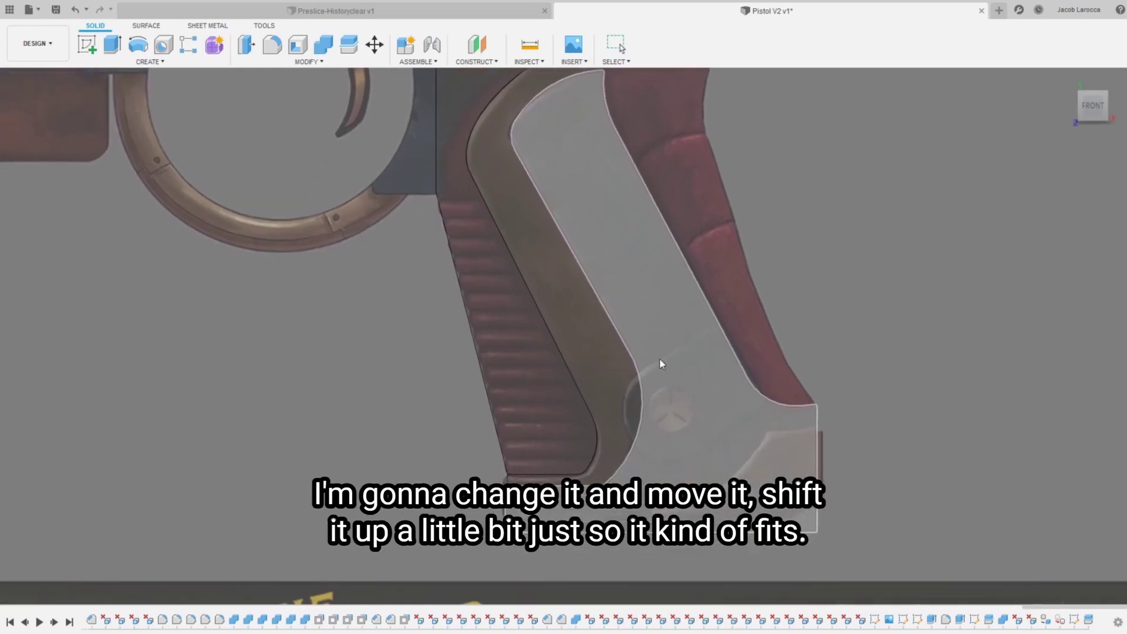
{"action": "left_click", "coordinate": [663, 380]}
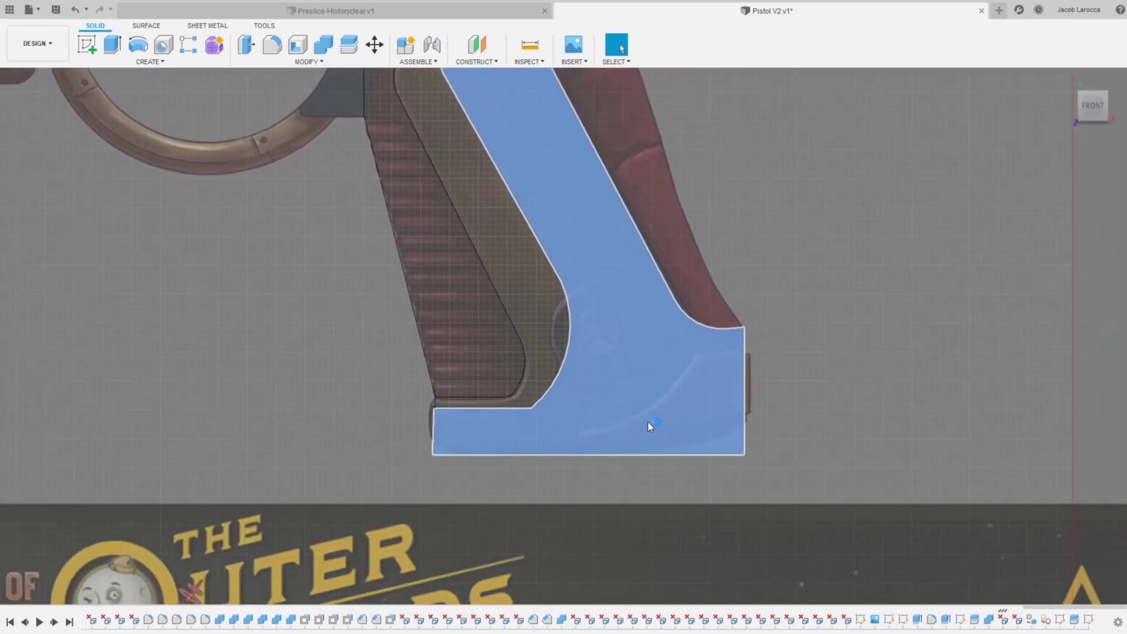
{"action": "scroll", "coordinate": [685, 332], "scroll_direction": "up", "scroll_amount": 2}
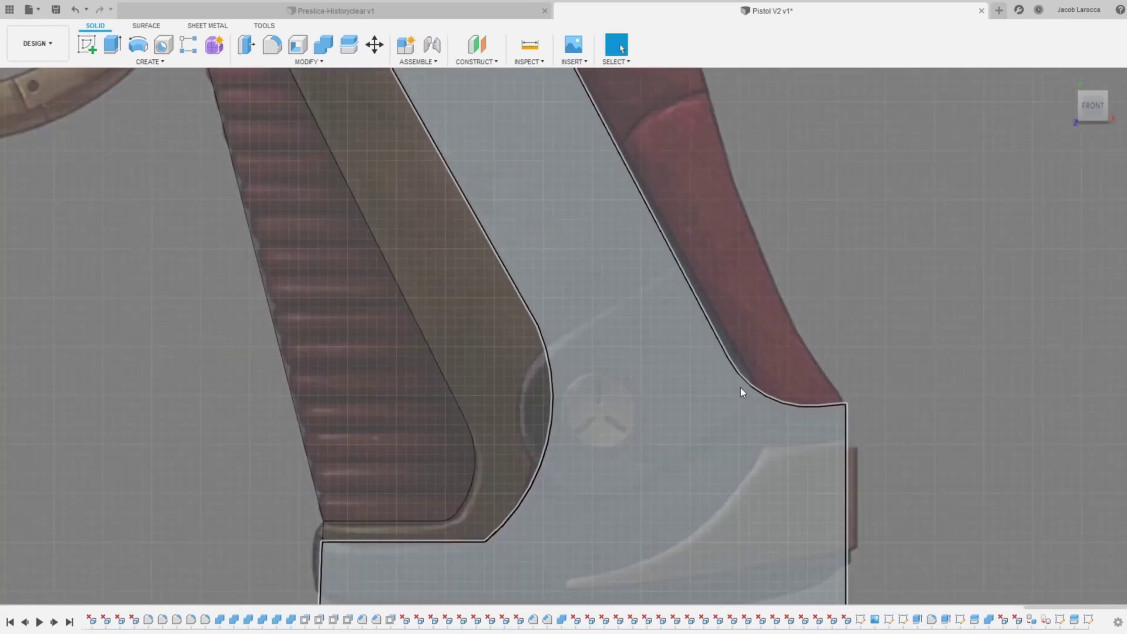
{"action": "left_click", "coordinate": [741, 388]}
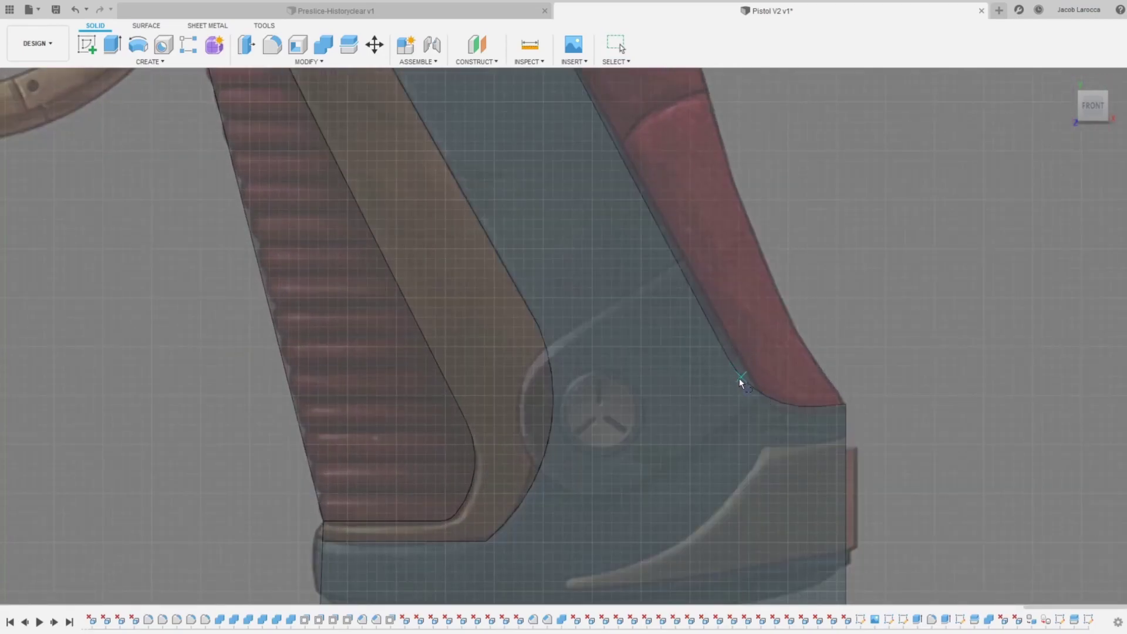
{"action": "key", "text": "Escape"}
{"action": "scroll", "coordinate": [718, 291], "scroll_direction": "down", "scroll_amount": 4}
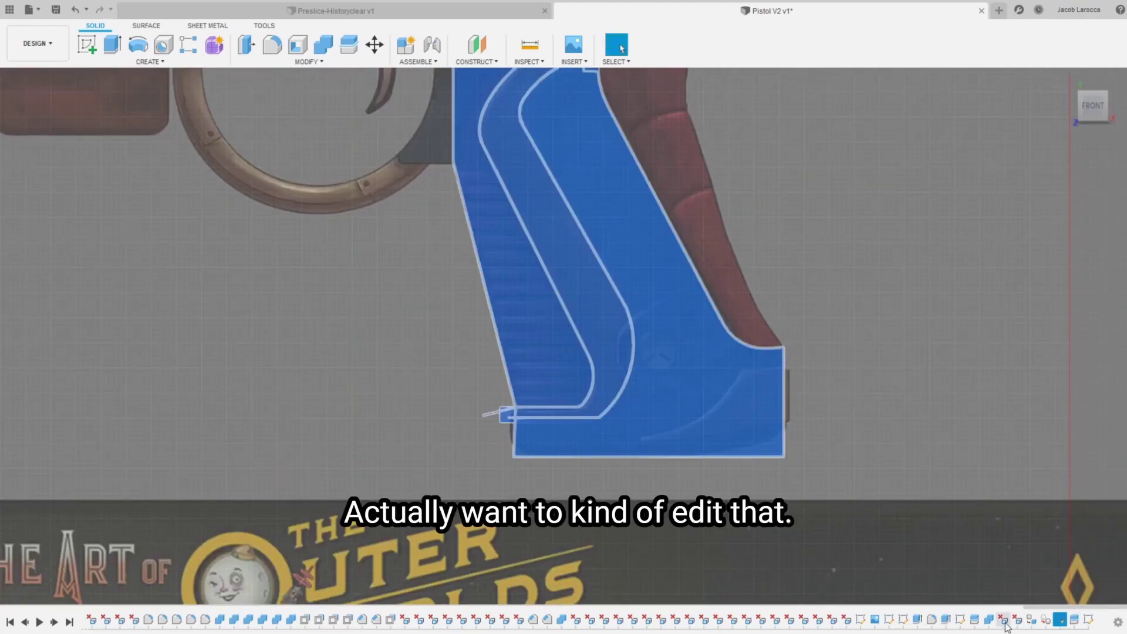
Step: Edit the grip panel's sketch from the timeline and drag its curve point into a sharper lower-right corner
{"action": "left_click", "coordinate": [960, 621]}
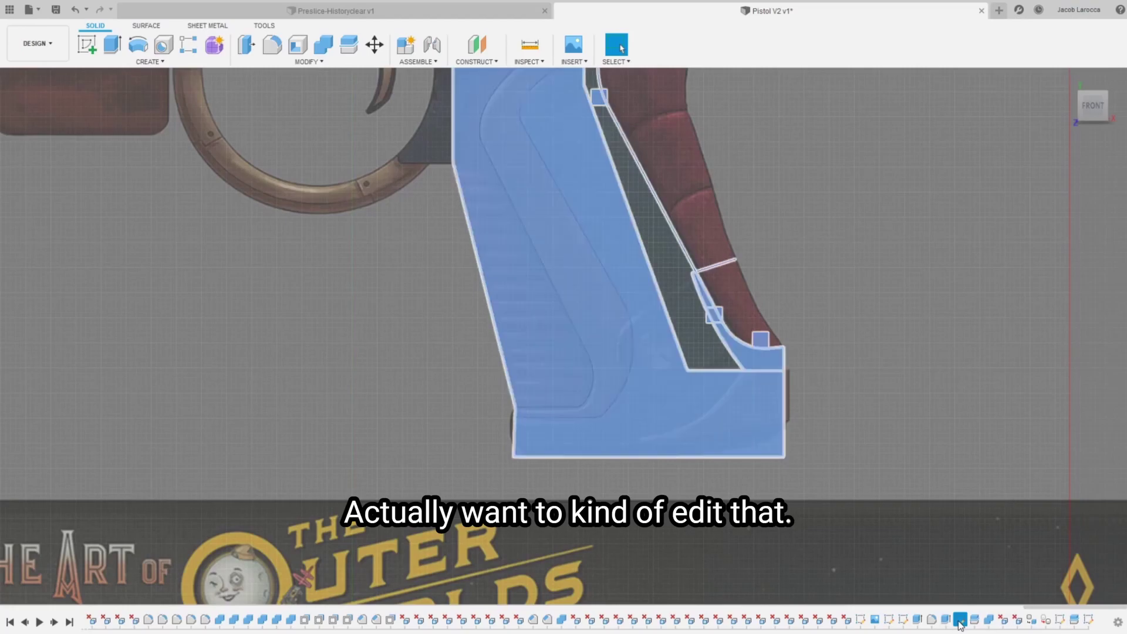
{"action": "double_click", "coordinate": [702, 255]}
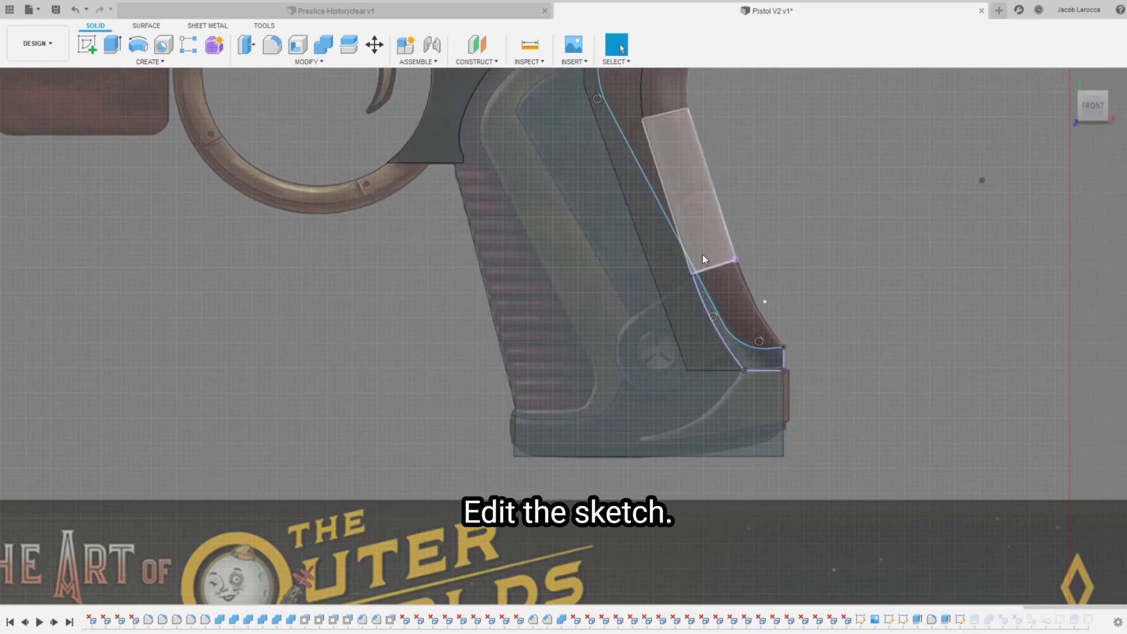
{"action": "scroll", "coordinate": [748, 354], "scroll_direction": "up", "scroll_amount": 4}
{"action": "scroll", "coordinate": [684, 351], "scroll_direction": "up", "scroll_amount": 1}
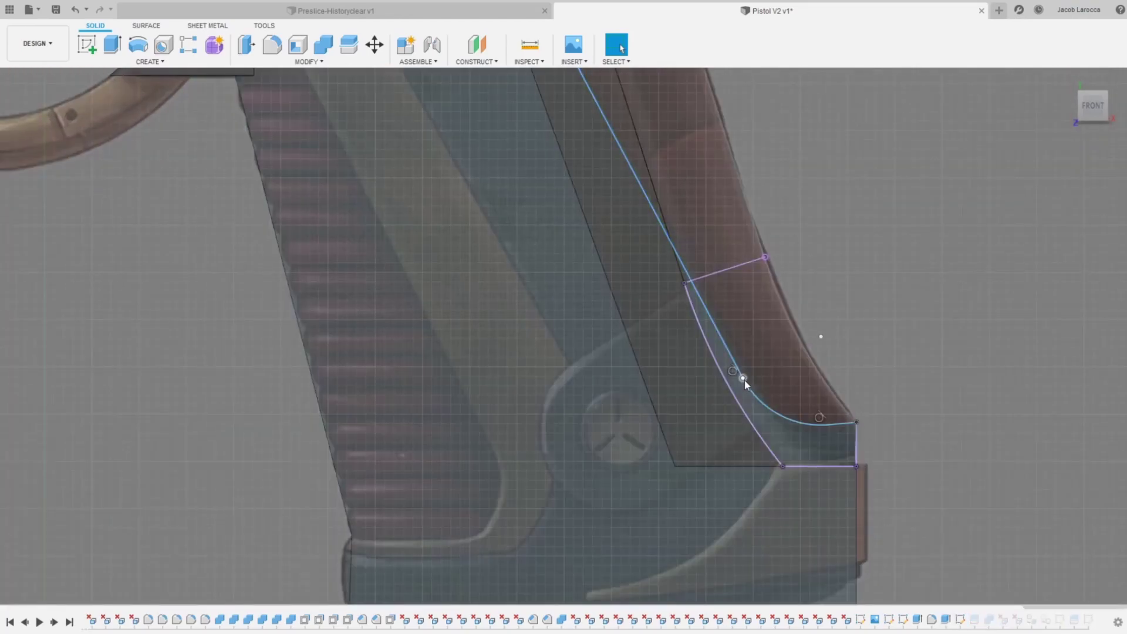
{"action": "mouse_move", "coordinate": [744, 378]}
{"action": "left_mouse_down"}
{"action": "mouse_move", "coordinate": [768, 390]}
{"action": "mouse_move", "coordinate": [777, 427]}
{"action": "mouse_move", "coordinate": [769, 413]}
{"action": "mouse_move", "coordinate": [823, 432]}
{"action": "left_mouse_up"}
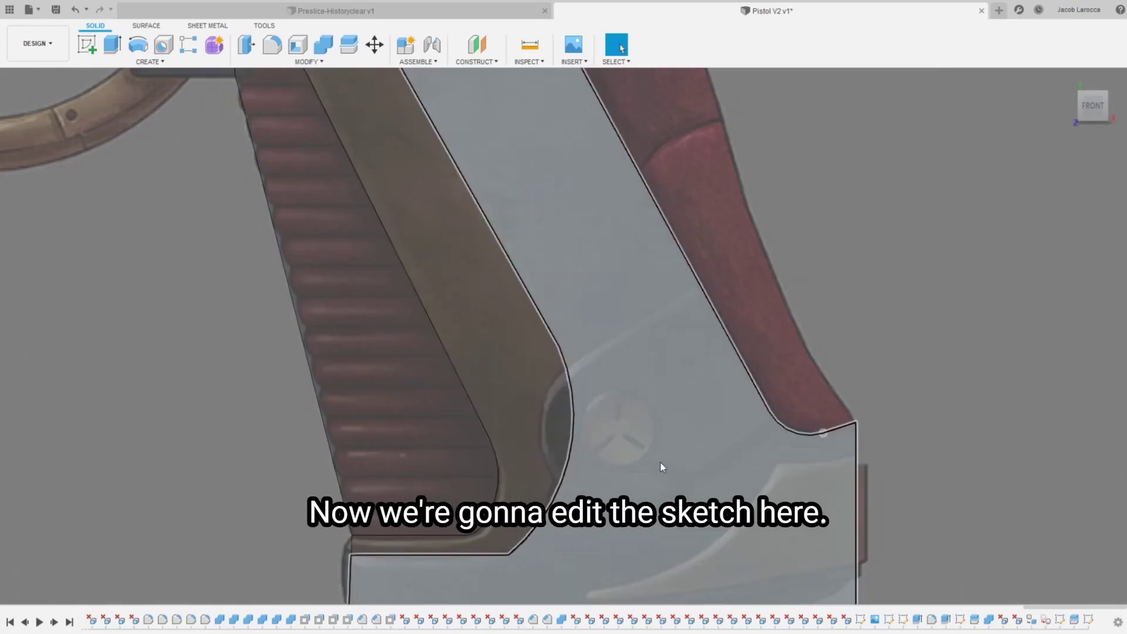
Step: In the back panel sketch, draw two slanted slot lines and a line joining them
{"action": "double_click", "coordinate": [662, 467]}
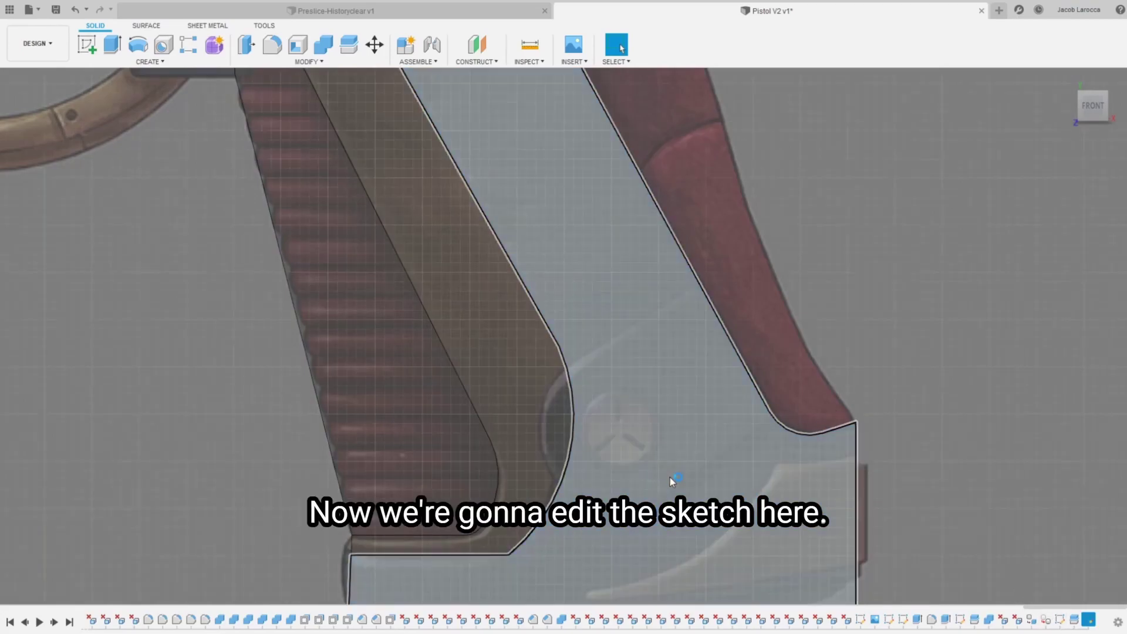
{"action": "double_click", "coordinate": [674, 441]}
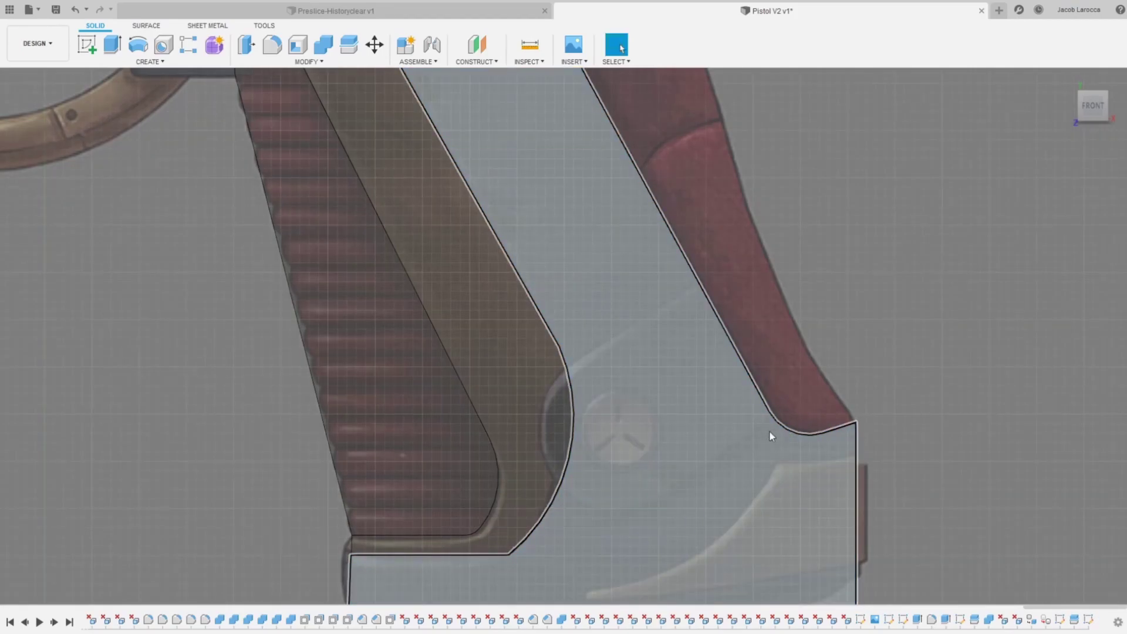
{"action": "left_click", "coordinate": [769, 412]}
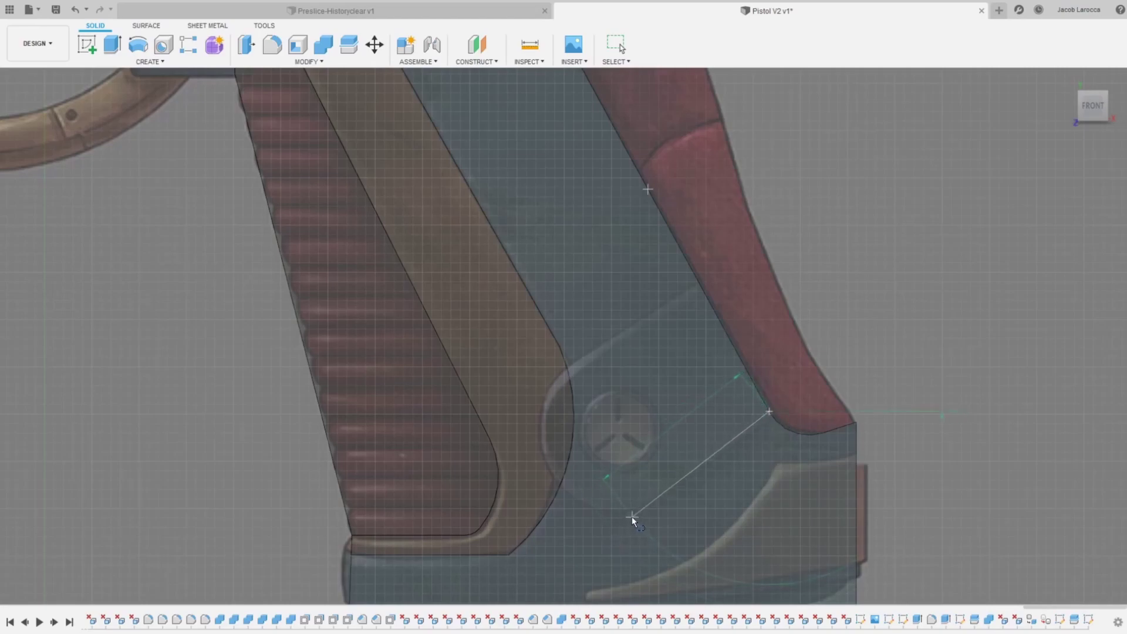
{"action": "double_click", "coordinate": [593, 508]}
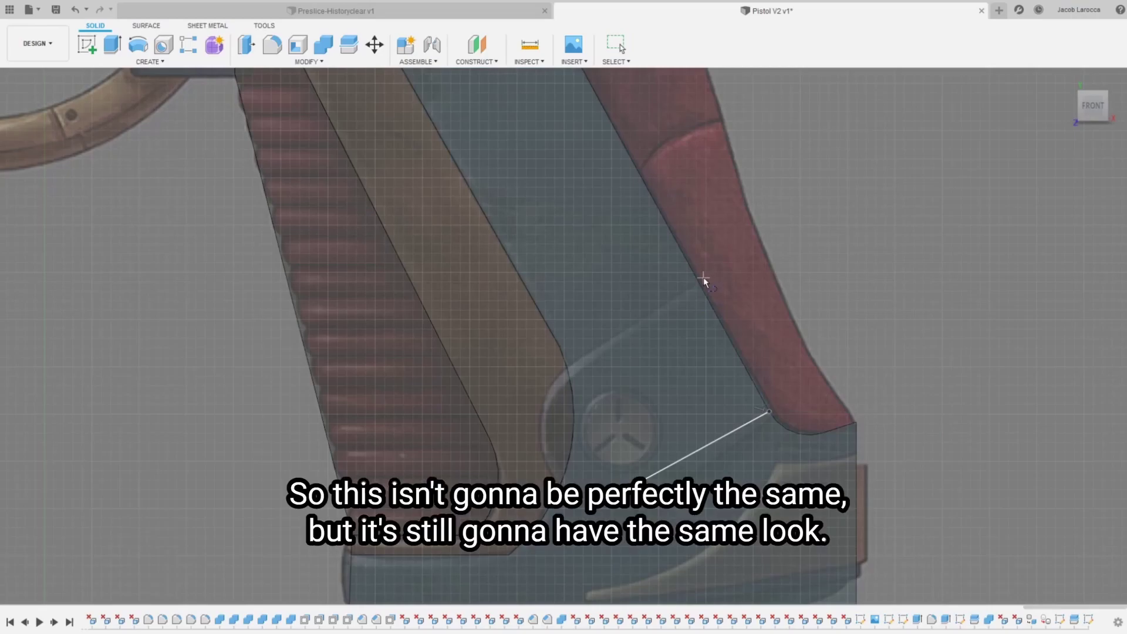
{"action": "left_click", "coordinate": [698, 285]}
{"action": "left_click", "coordinate": [511, 383]}
{"action": "key", "text": "Escape"}
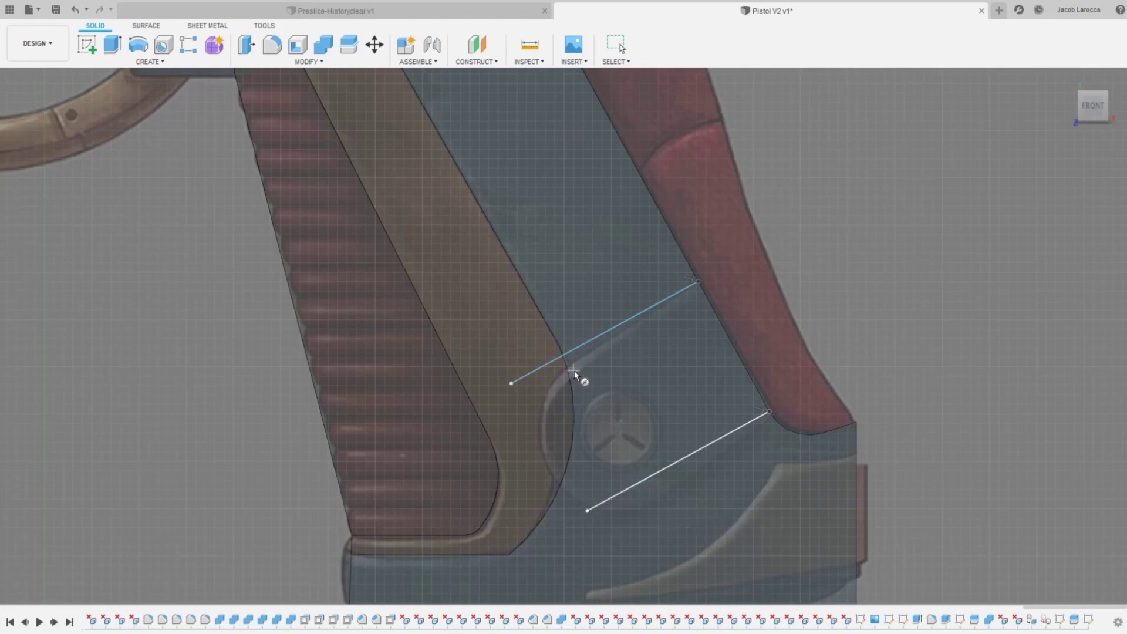
{"action": "left_click", "coordinate": [580, 348]}
{"action": "left_click", "coordinate": [649, 474]}
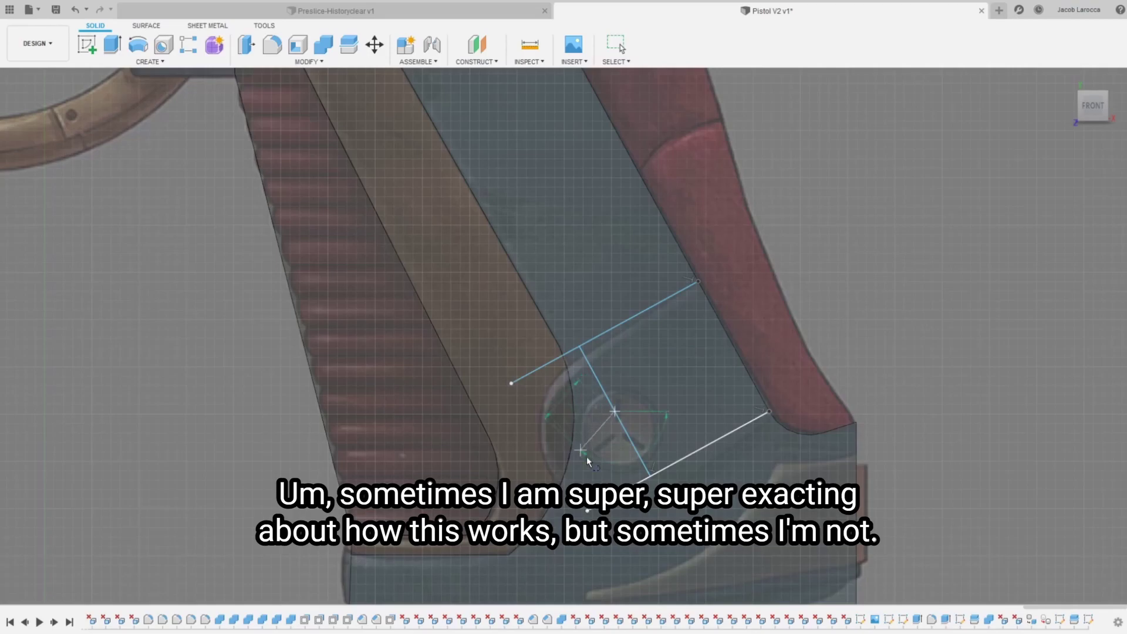
Step: Cap the slot with a tangent circle at the screw hole, trimming its diameter line and right arc
{"action": "key", "text": "c"}
{"action": "left_click", "coordinate": [615, 411]}
{"action": "left_click", "coordinate": [659, 478]}
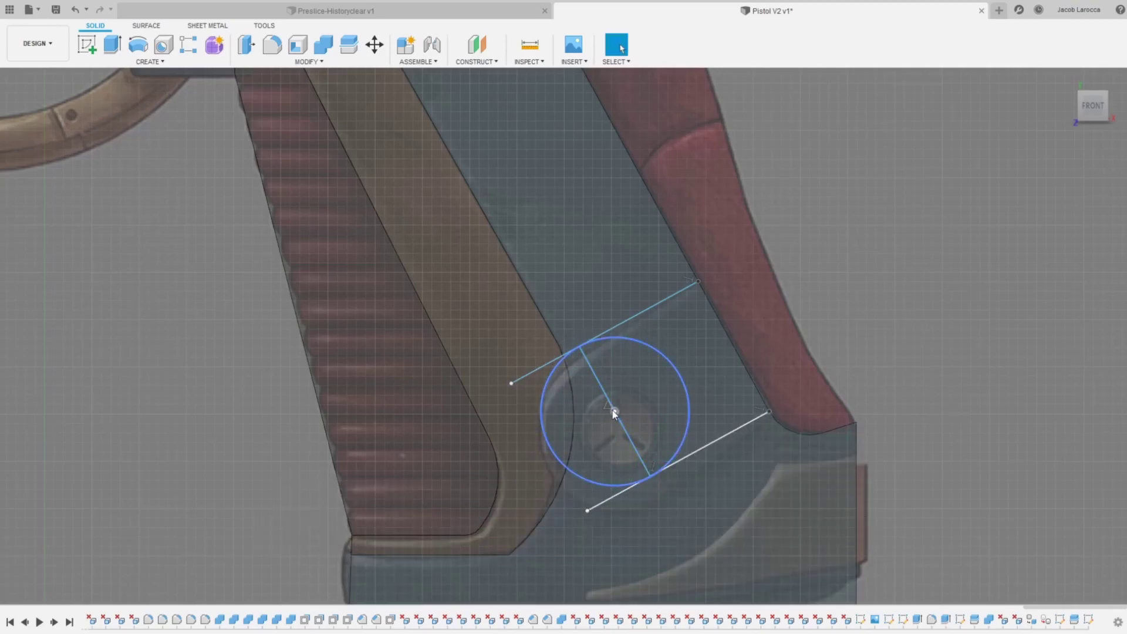
{"action": "key", "text": "Escape"}
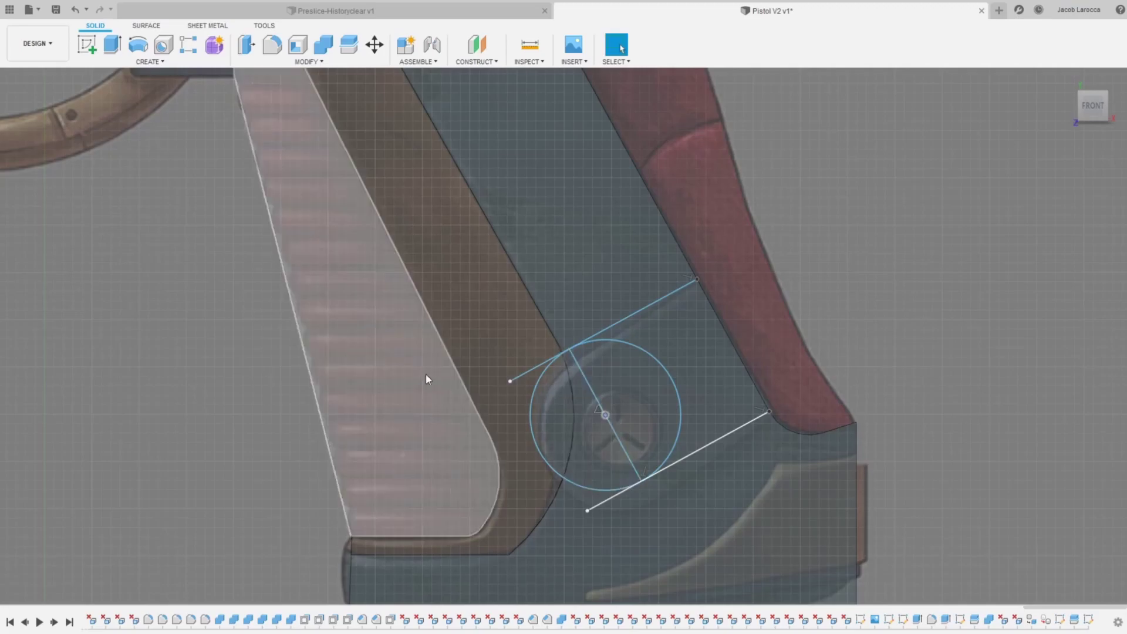
{"action": "left_click_drag", "start_coordinate": [510, 381], "coordinate": [563, 352]}
{"action": "left_click", "coordinate": [590, 392]}
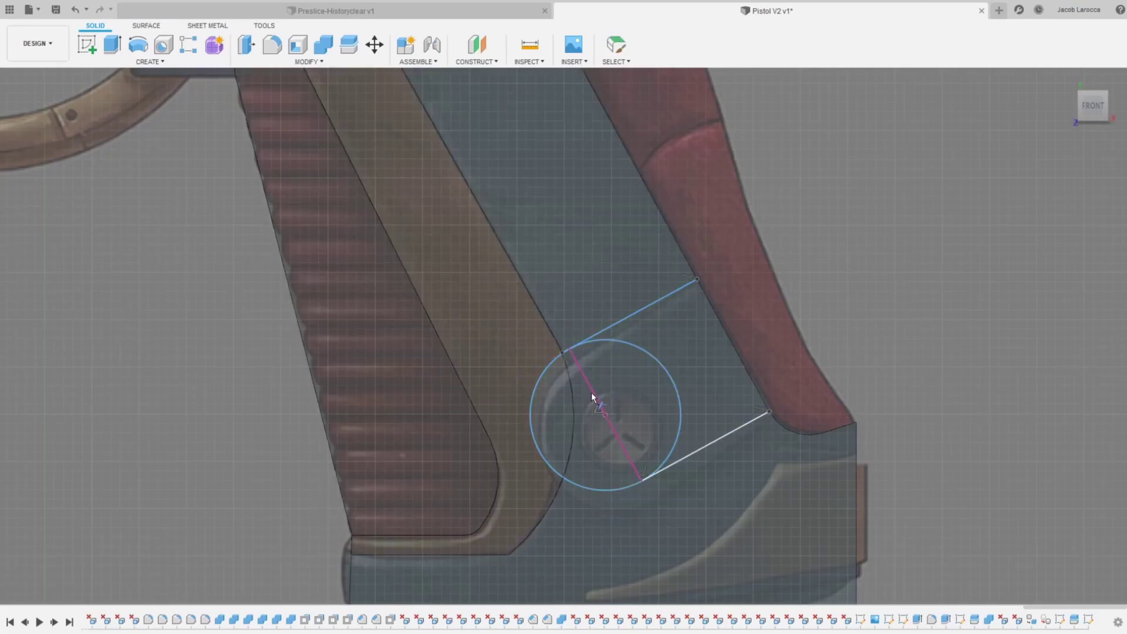
{"action": "left_click", "coordinate": [636, 348]}
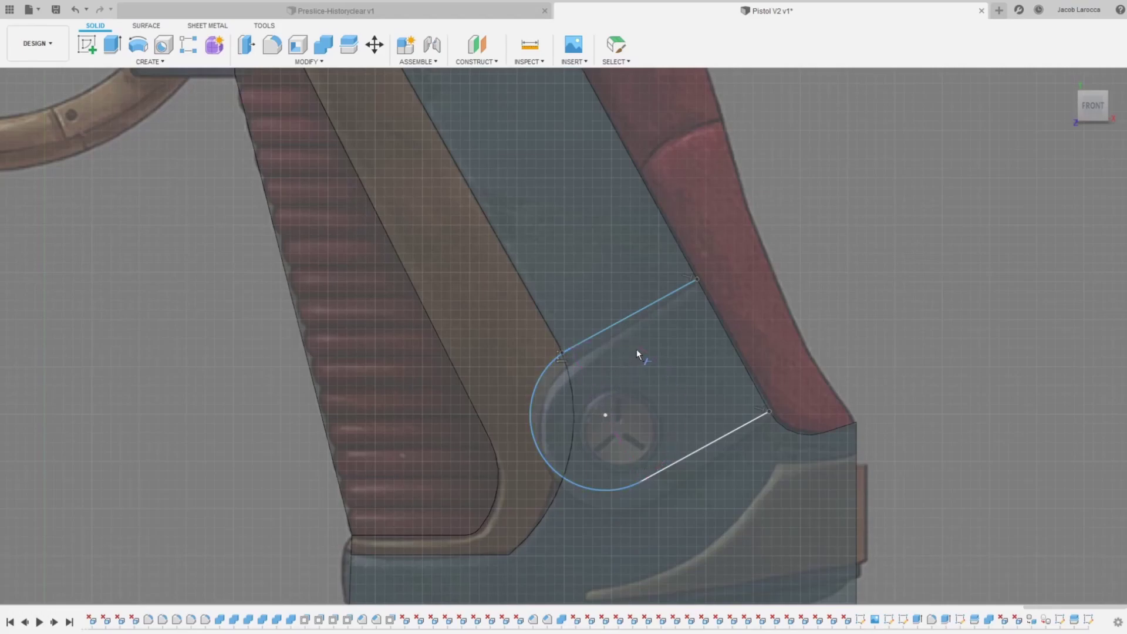
{"action": "key", "text": "Escape"}
{"action": "left_click", "coordinate": [605, 414]}
{"action": "key", "text": "Escape"}
{"action": "scroll", "coordinate": [741, 409], "scroll_direction": "down", "scroll_amount": 3}
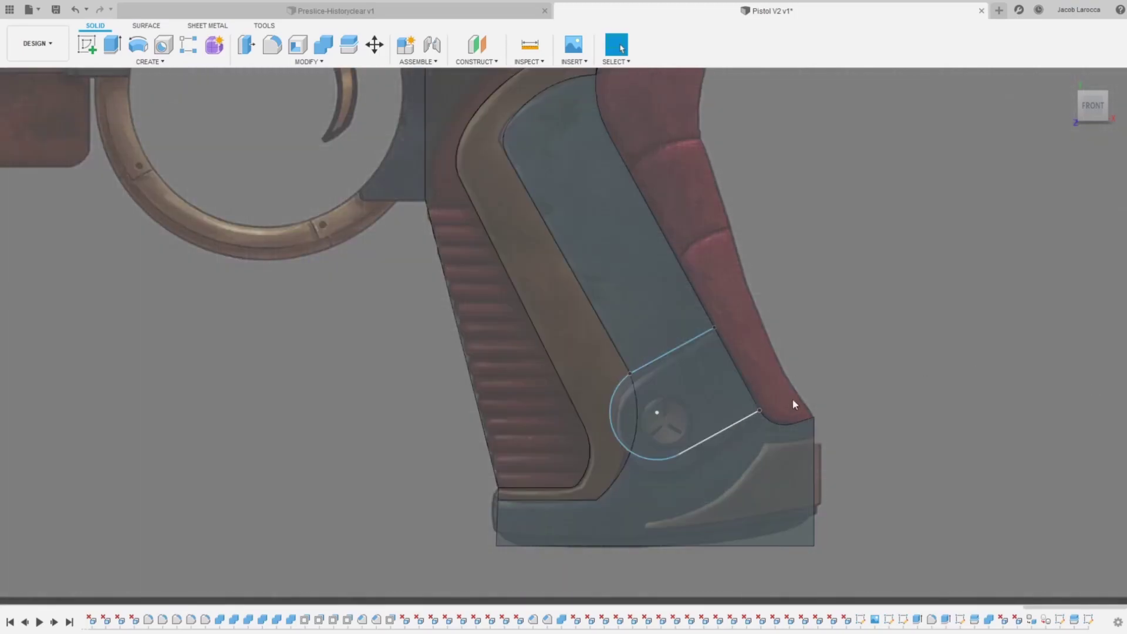
Step: Split the whole grip body along the upper grip panel profile
{"action": "left_click", "coordinate": [608, 364]}
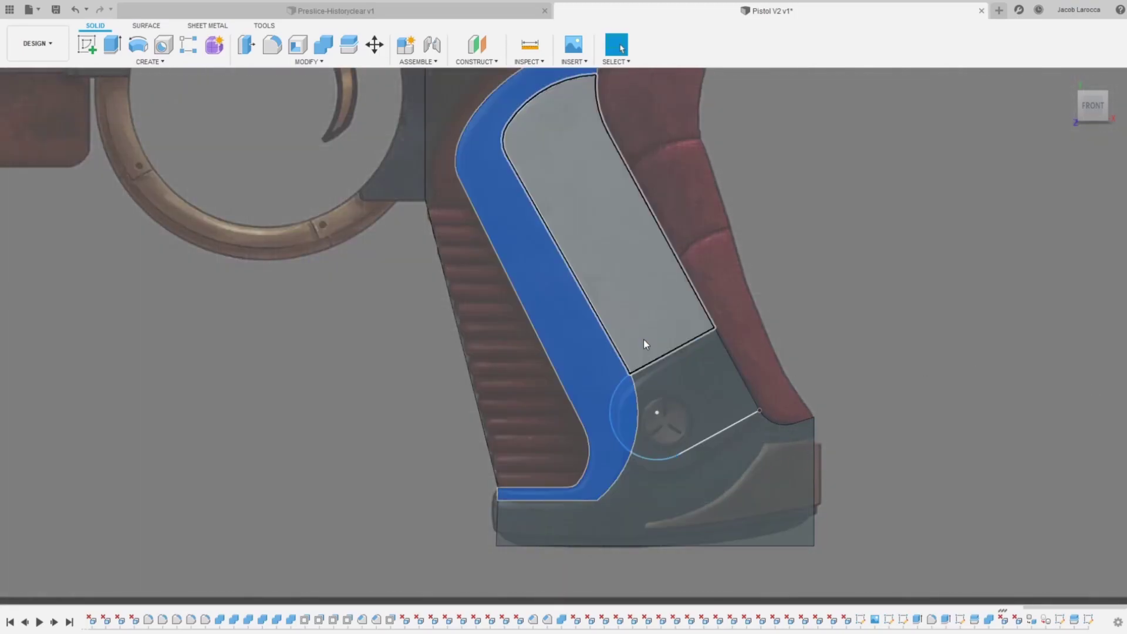
{"action": "left_click", "coordinate": [643, 339]}
{"action": "key", "text": "s"}
{"action": "left_click", "coordinate": [729, 456]}
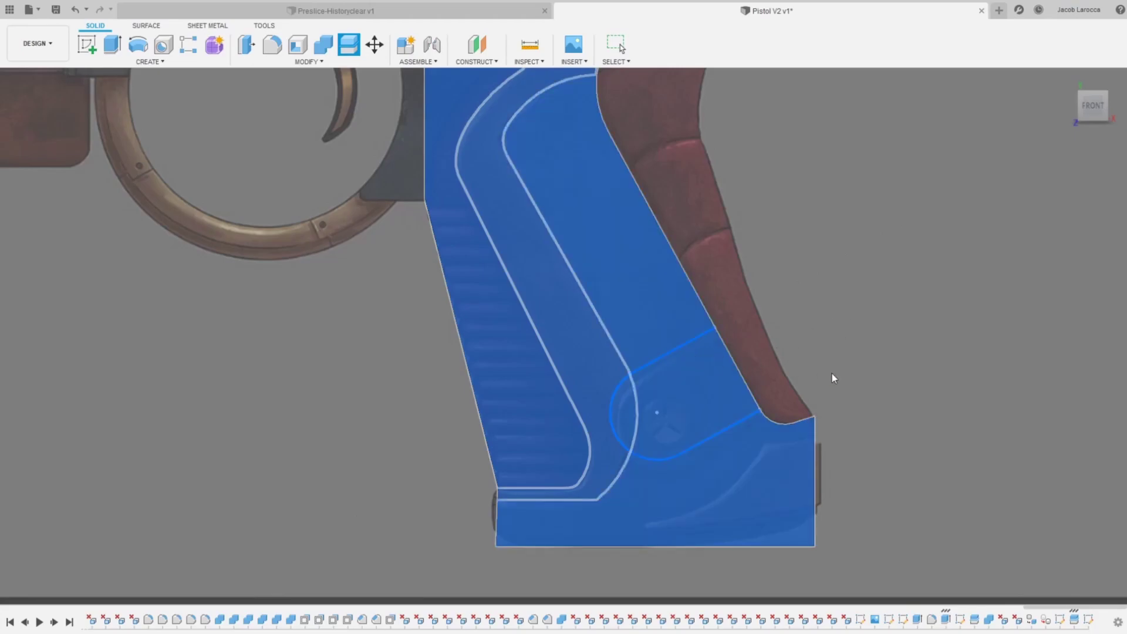
{"action": "key", "text": "Escape"}
{"action": "scroll", "coordinate": [720, 428], "scroll_direction": "up", "scroll_amount": 5}
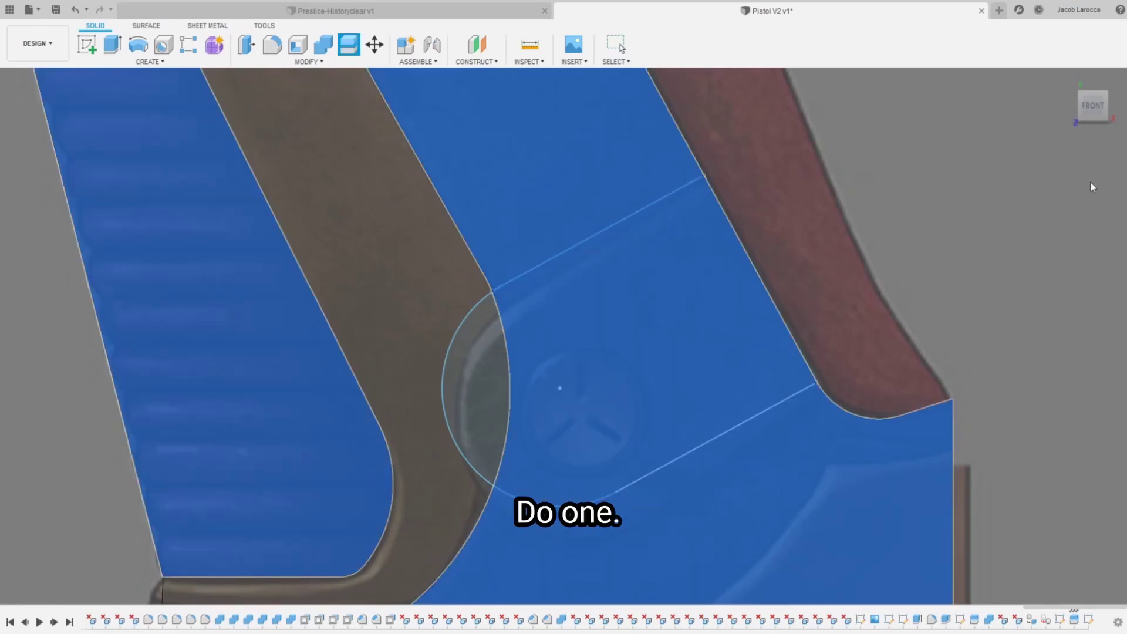
{"action": "scroll", "coordinate": [598, 405], "scroll_direction": "down", "scroll_amount": 5}
{"action": "scroll", "coordinate": [533, 189], "scroll_direction": "up", "scroll_amount": 3}
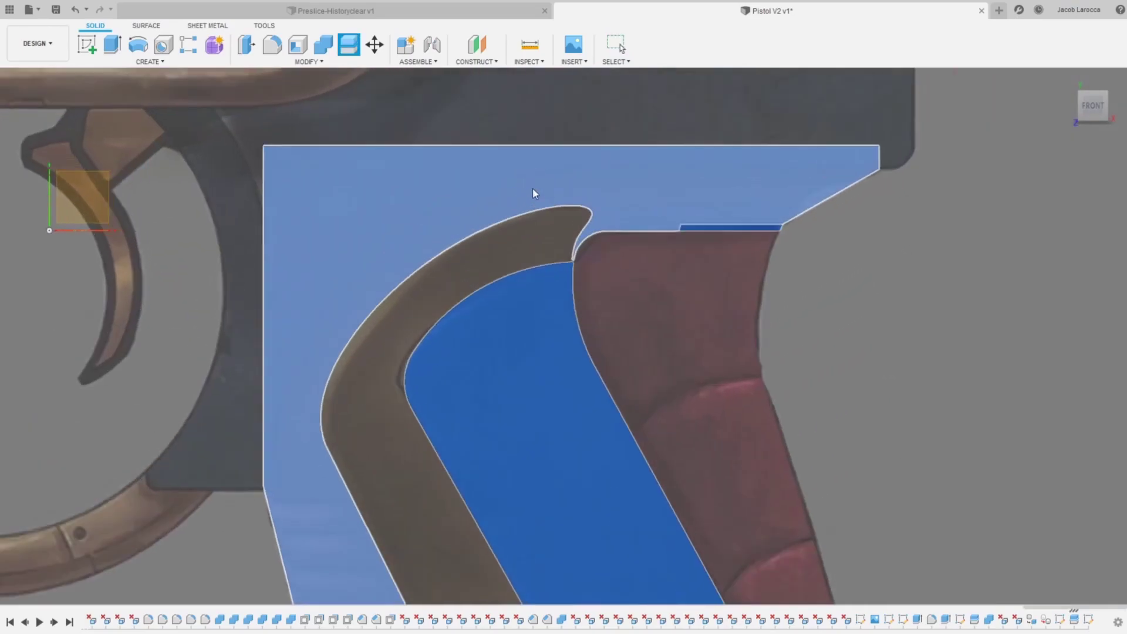
{"action": "scroll", "coordinate": [600, 283], "scroll_direction": "up", "scroll_amount": 3}
{"action": "key", "text": "Escape"}
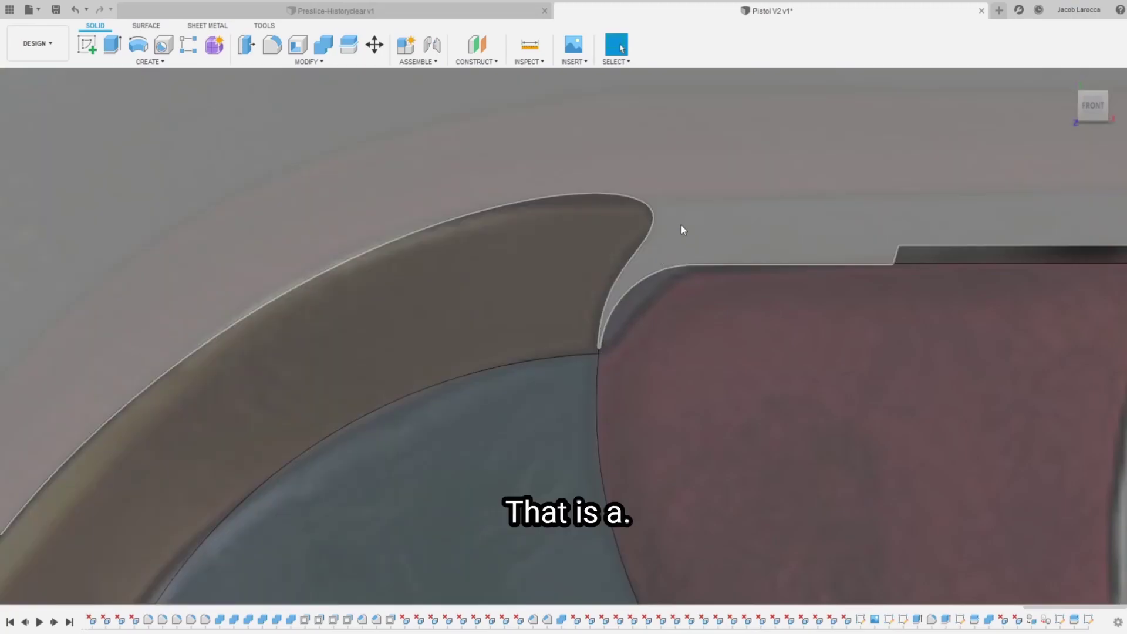
Step: Inspect the split grip body from an angled corner view
{"action": "left_click", "coordinate": [681, 229]}
{"action": "scroll", "coordinate": [734, 286], "scroll_direction": "down", "scroll_amount": 5}
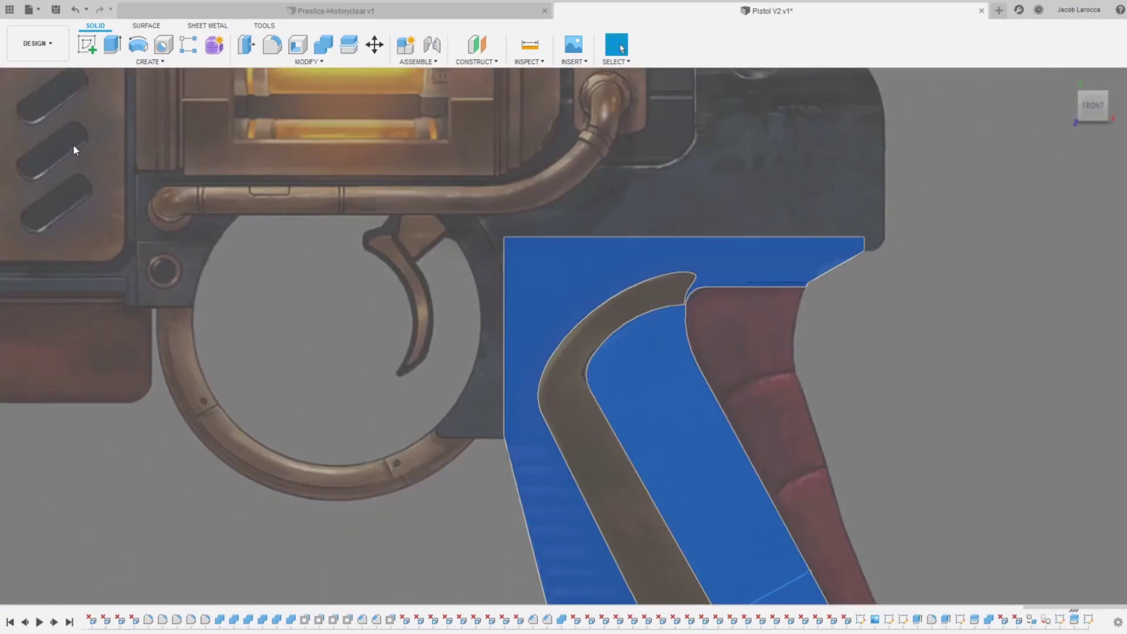
{"action": "scroll", "coordinate": [636, 221], "scroll_direction": "up", "scroll_amount": 3}
{"action": "scroll", "coordinate": [742, 290], "scroll_direction": "up", "scroll_amount": 2}
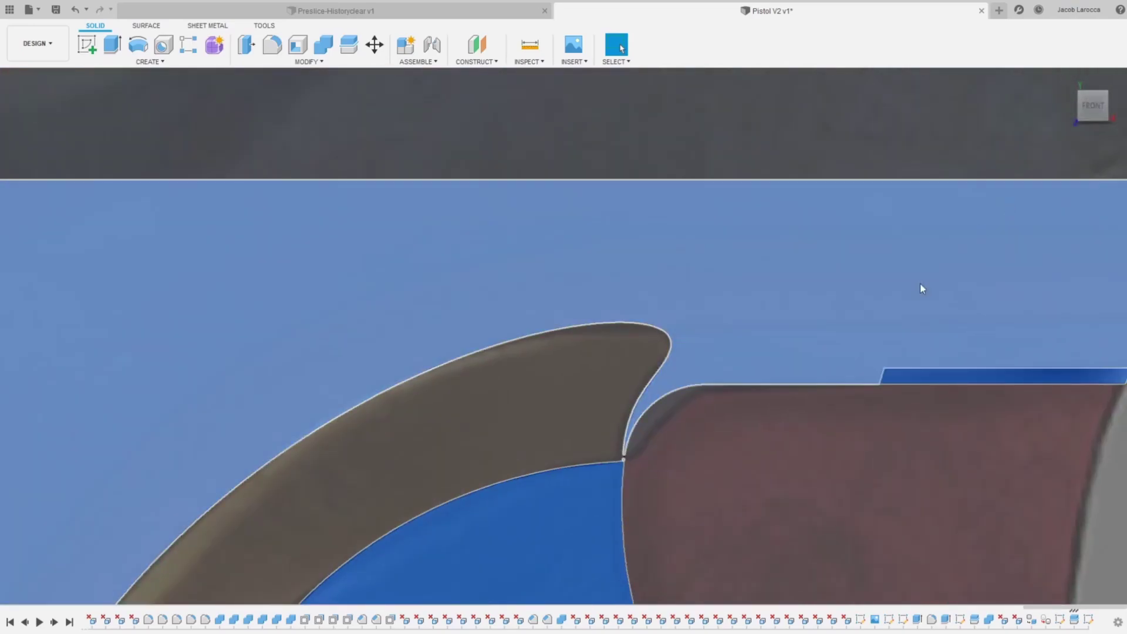
{"action": "scroll", "coordinate": [631, 415], "scroll_direction": "up", "scroll_amount": 3}
{"action": "scroll", "coordinate": [599, 450], "scroll_direction": "up", "scroll_amount": 3}
{"action": "scroll", "coordinate": [571, 524], "scroll_direction": "down", "scroll_amount": 2}
{"action": "scroll", "coordinate": [570, 525], "scroll_direction": "down", "scroll_amount": 2}
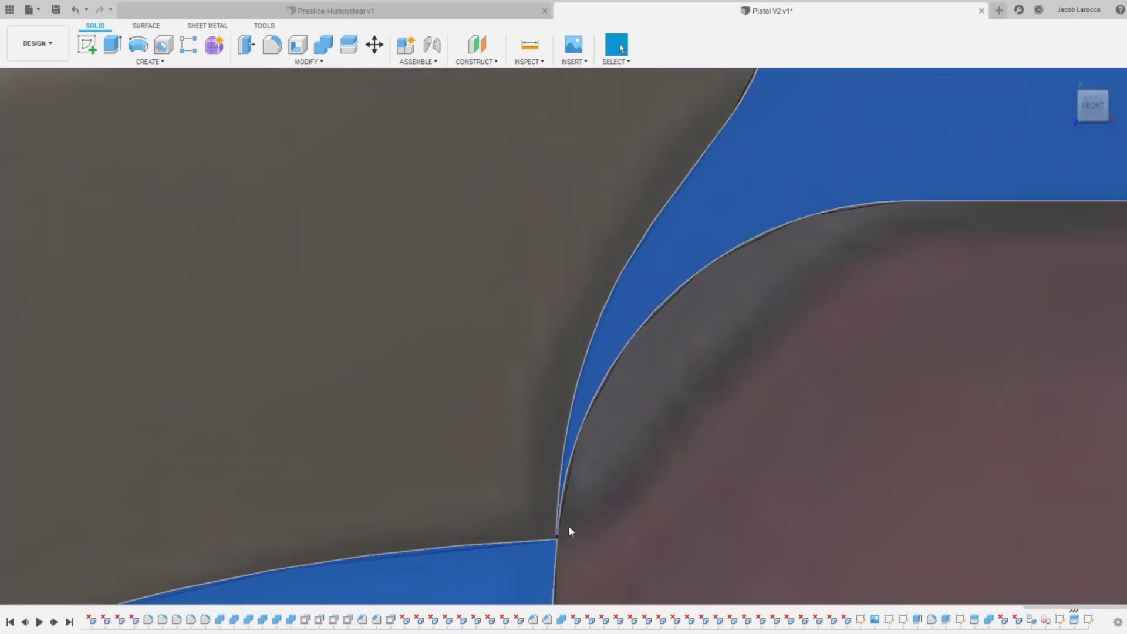
{"action": "scroll", "coordinate": [569, 517], "scroll_direction": "down", "scroll_amount": 3}
{"action": "scroll", "coordinate": [572, 504], "scroll_direction": "down", "scroll_amount": 2}
{"action": "scroll", "coordinate": [573, 508], "scroll_direction": "down", "scroll_amount": 2}
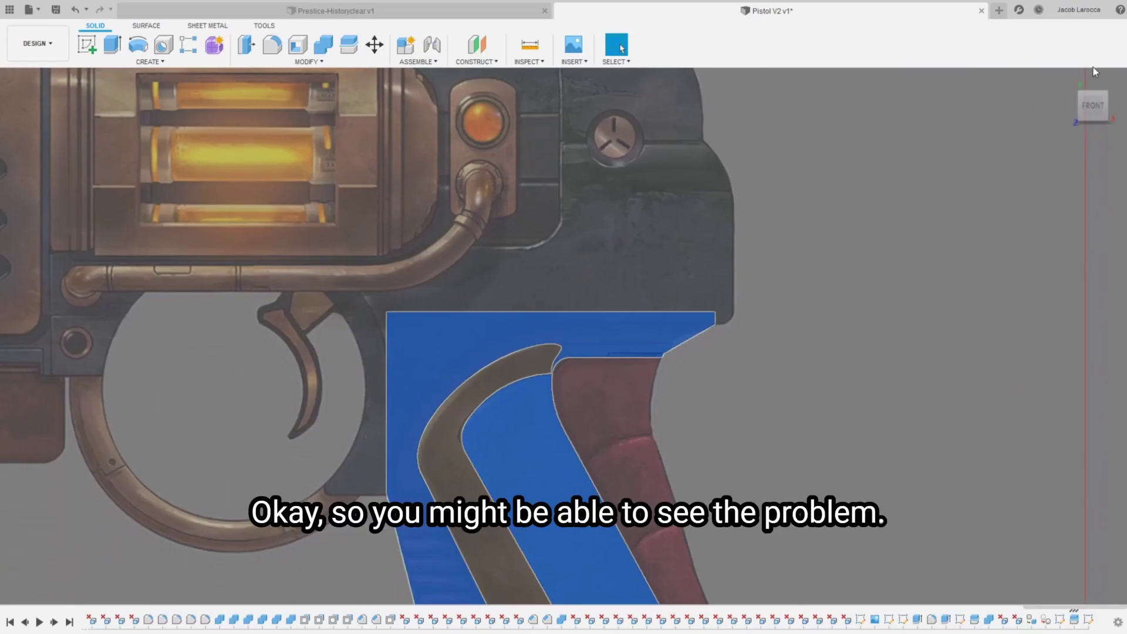
{"action": "left_click", "coordinate": [1102, 103]}
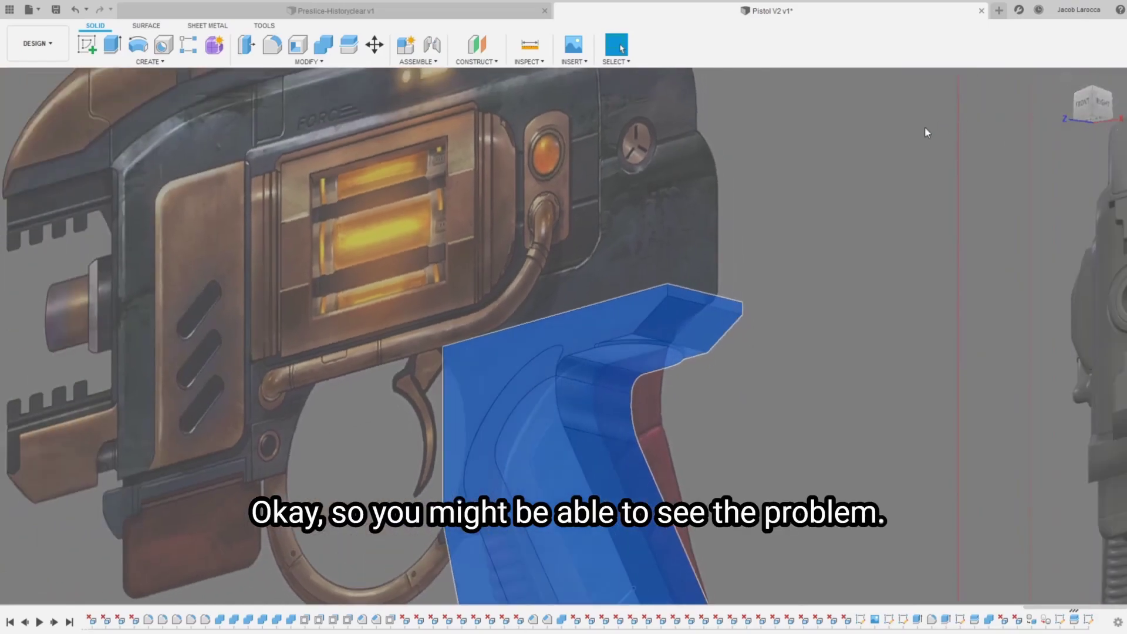
{"action": "left_click", "coordinate": [812, 327]}
{"action": "scroll", "coordinate": [548, 397], "scroll_direction": "up", "scroll_amount": 3}
{"action": "scroll", "coordinate": [512, 373], "scroll_direction": "up", "scroll_amount": 3}
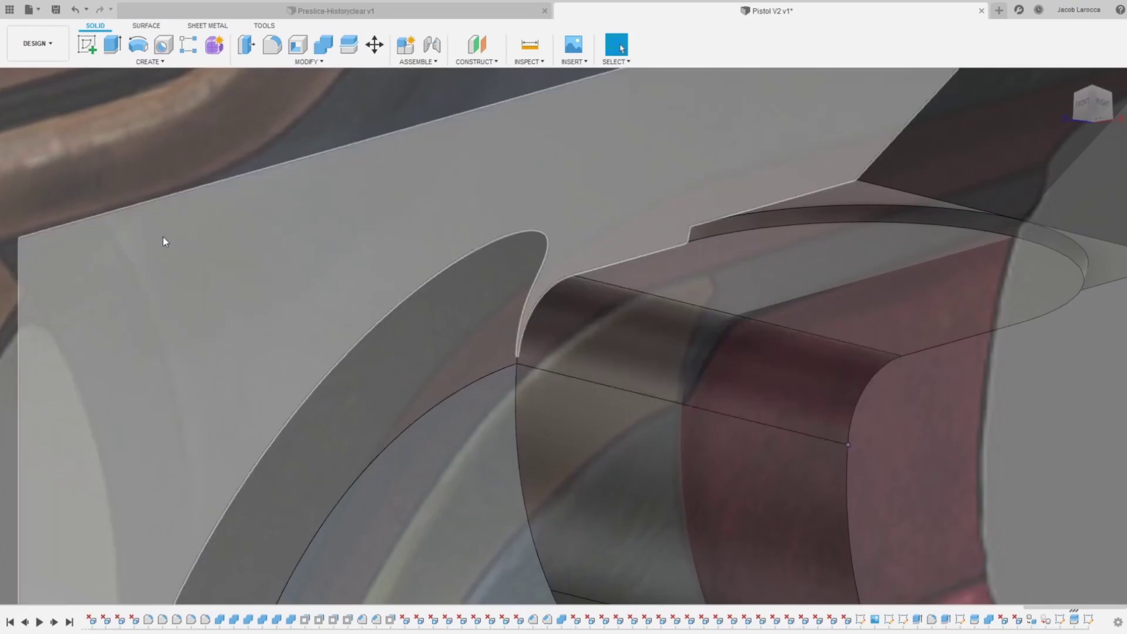
Step: Delete the rounded fillet face at the grip top and hide the reference image
{"action": "left_click", "coordinate": [76, 153]}
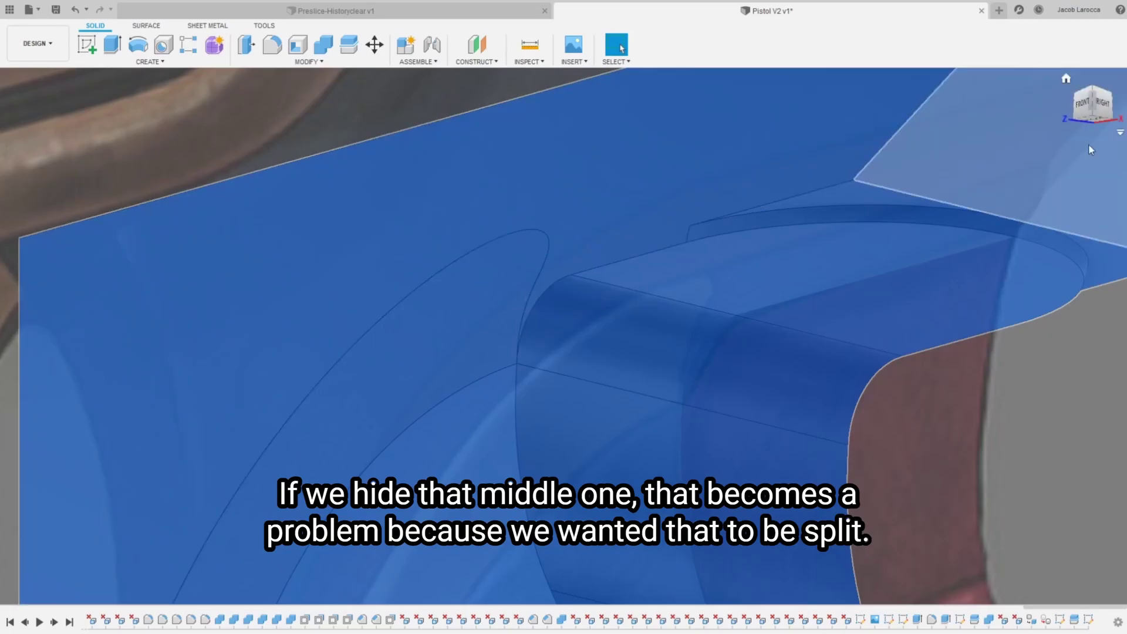
{"action": "left_click", "coordinate": [592, 348]}
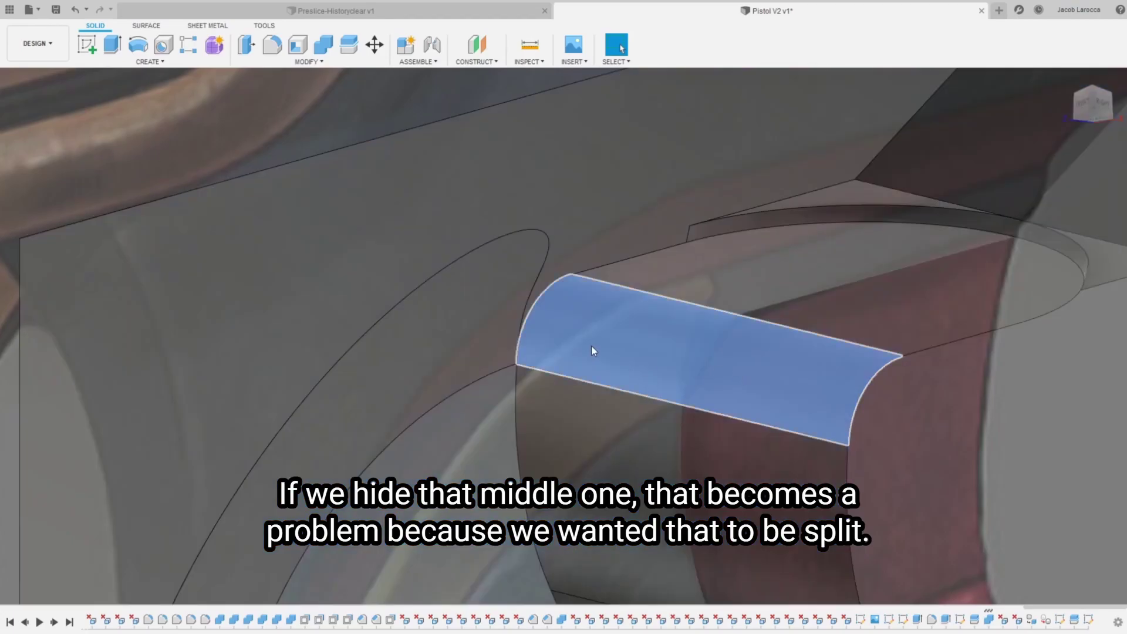
{"action": "key", "text": "Delete"}
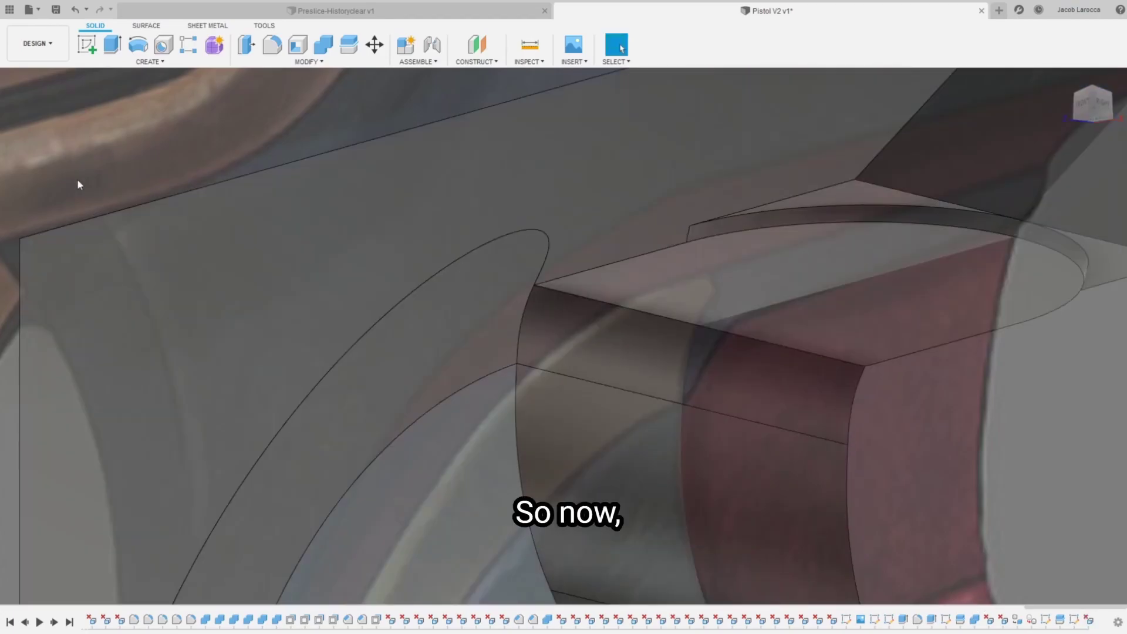
{"action": "mouse_move", "coordinate": [90, 137]}
{"action": "middle_mouse_down", "text": "shift"}
{"action": "mouse_move", "coordinate": [565, 336]}
{"action": "mouse_move", "coordinate": [523, 444]}
{"action": "middle_mouse_up", "text": "shift"}
{"action": "scroll", "coordinate": [523, 444], "scroll_direction": "down", "scroll_amount": 5}
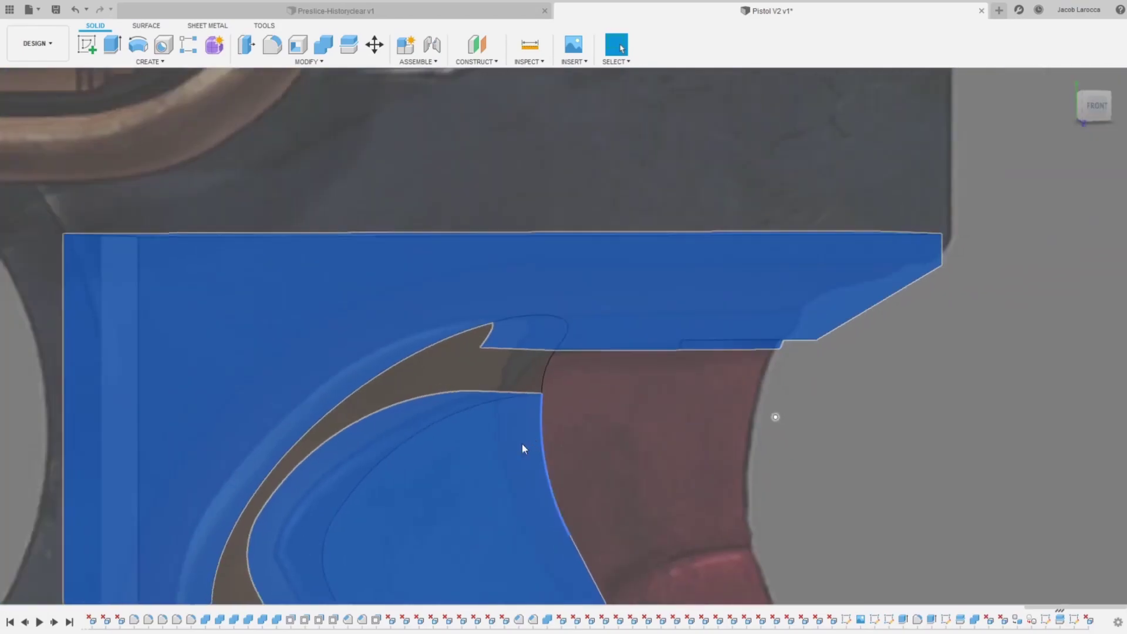
{"action": "scroll", "coordinate": [594, 411], "scroll_direction": "down", "scroll_amount": 5}
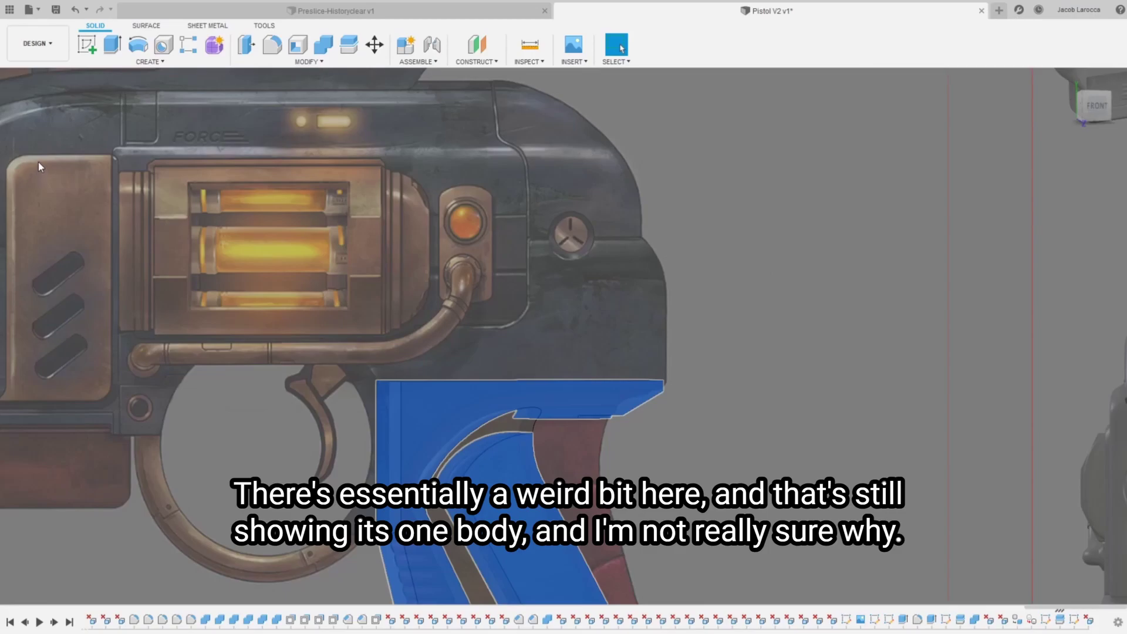
{"action": "key", "text": "v"}
{"action": "left_click", "coordinate": [214, 251]}
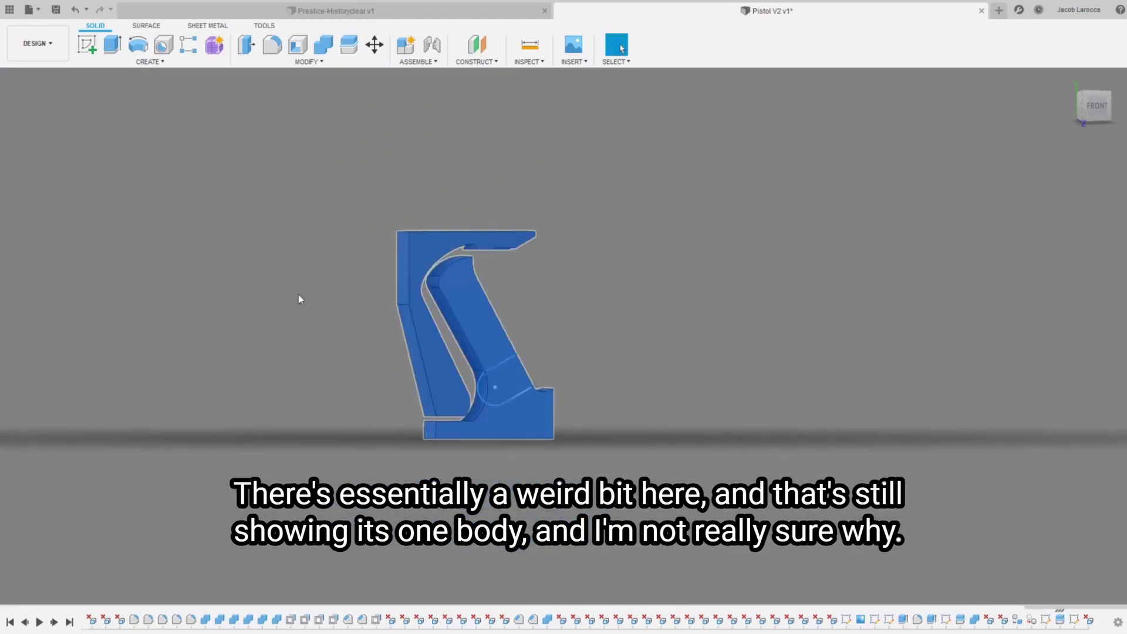
{"action": "left_click_drag", "start_coordinate": [1093, 106], "coordinate": [1070, 115]}
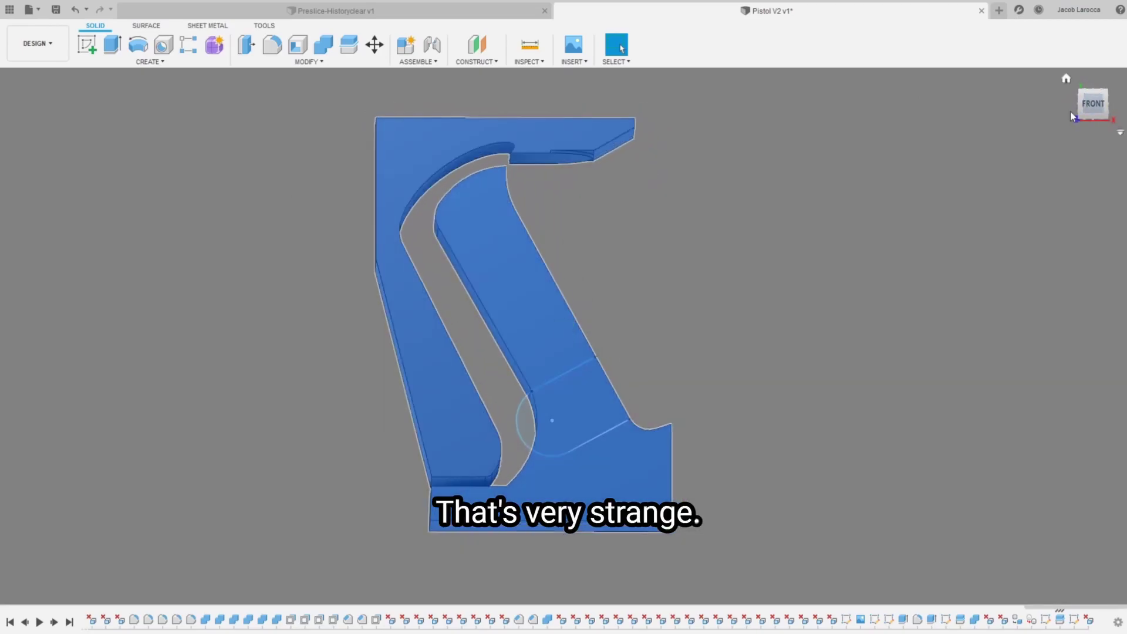
{"action": "left_click", "coordinate": [498, 216]}
{"action": "scroll", "coordinate": [552, 172], "scroll_direction": "up", "scroll_amount": 3}
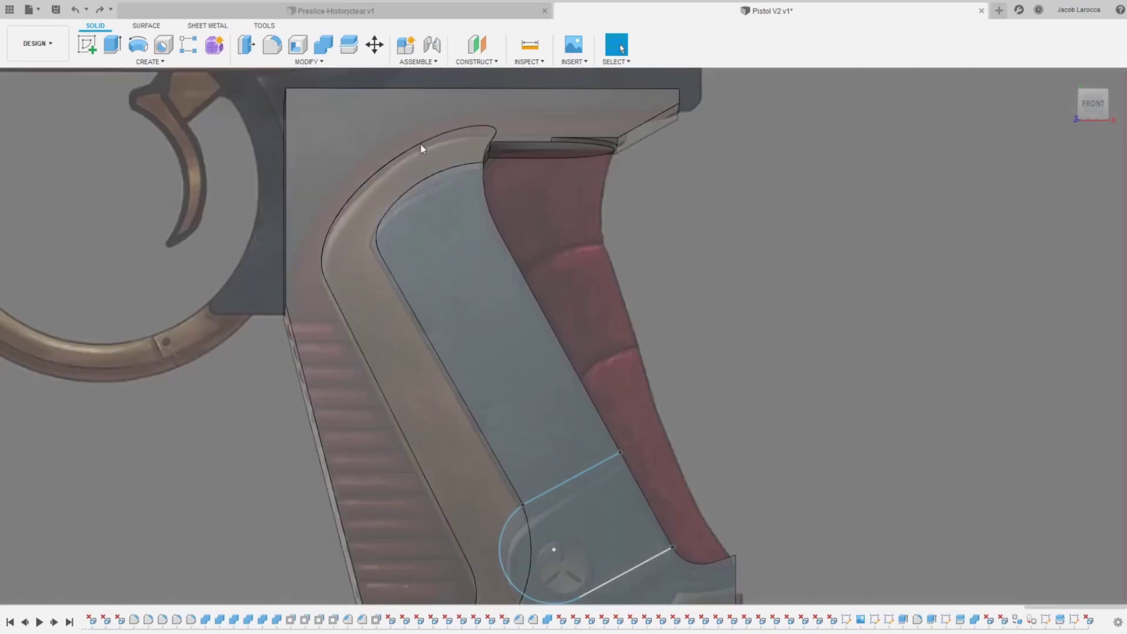
{"action": "scroll", "coordinate": [496, 129], "scroll_direction": "up", "scroll_amount": 2}
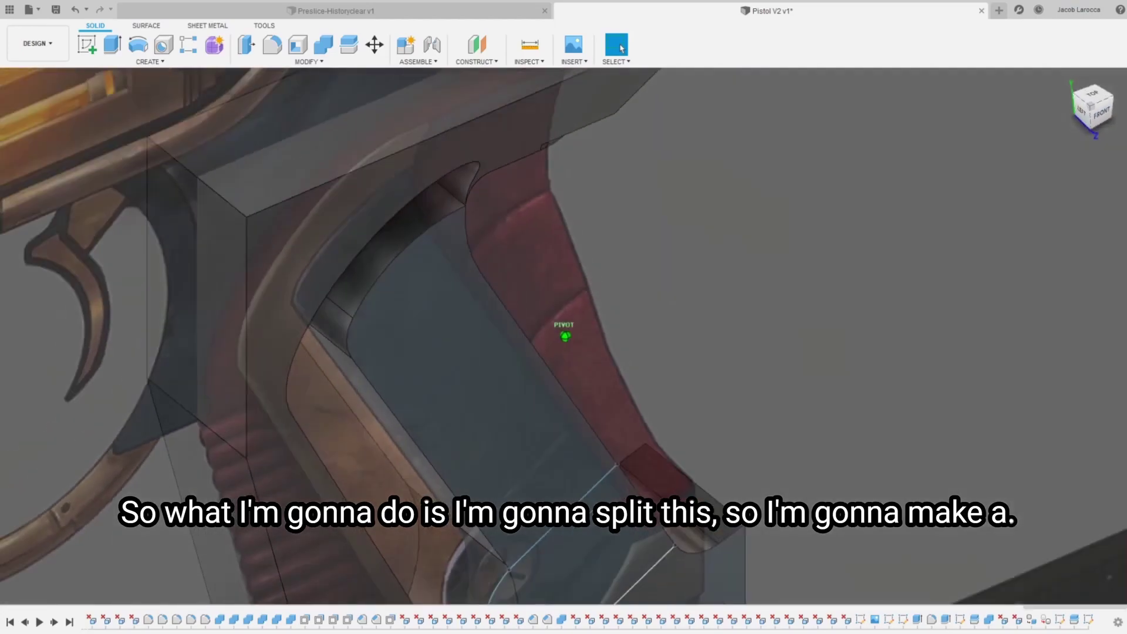
{"action": "middle_click_drag", "start_coordinate": [564, 329], "coordinate": [610, 282], "text": "shift"}
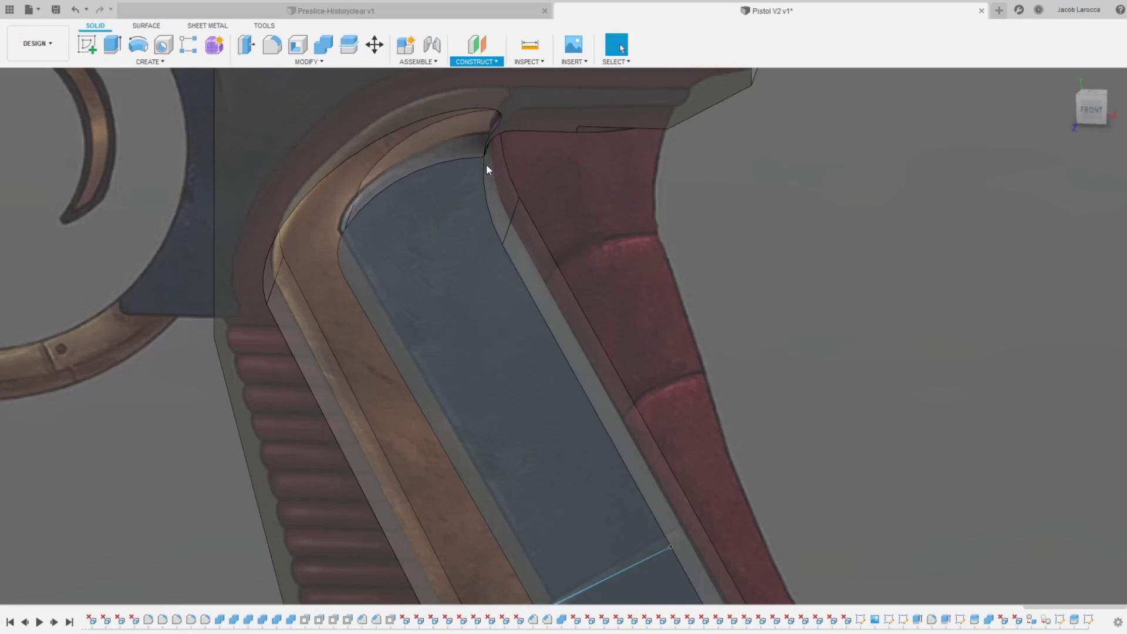
{"action": "scroll", "coordinate": [517, 159], "scroll_direction": "up", "scroll_amount": 3}
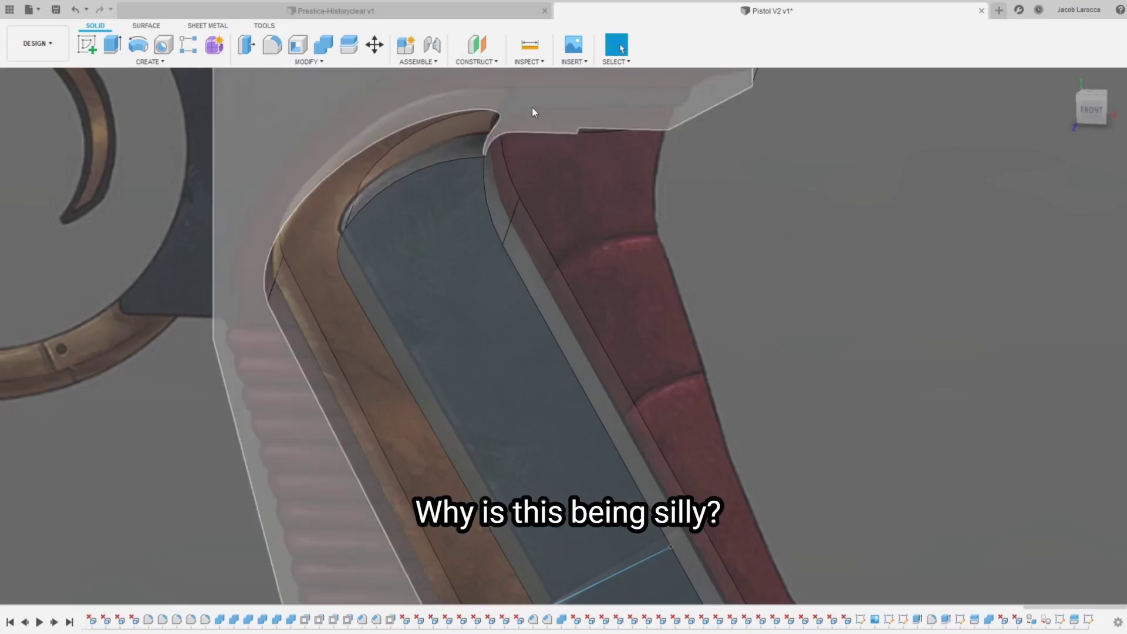
{"action": "scroll", "coordinate": [458, 165], "scroll_direction": "up", "scroll_amount": 3}
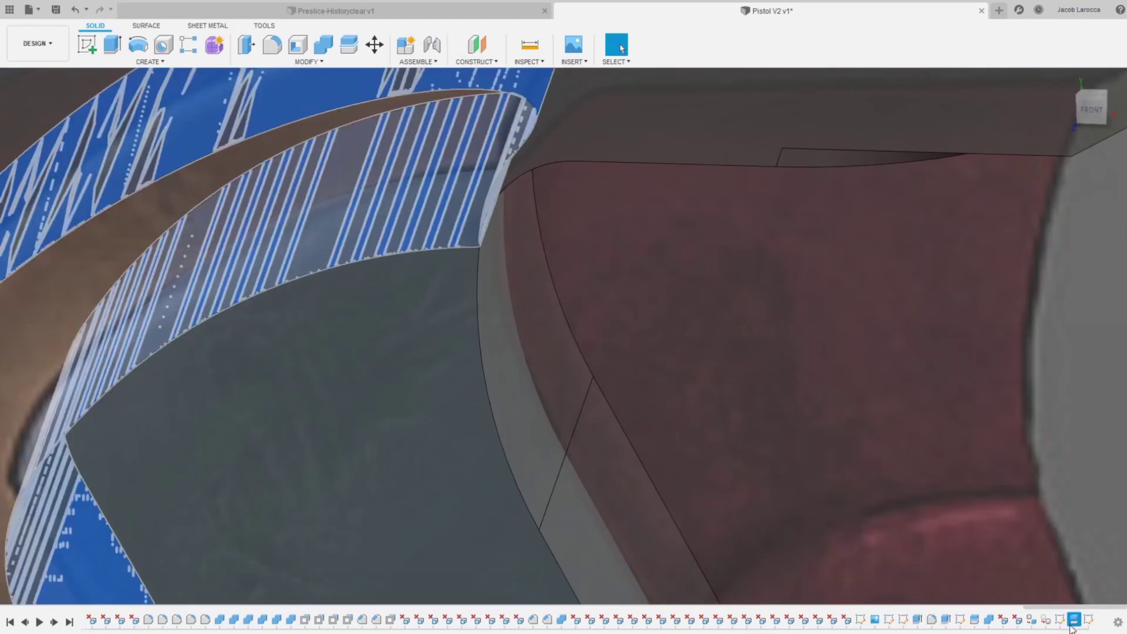
{"action": "scroll", "coordinate": [813, 466], "scroll_direction": "down", "scroll_amount": 3}
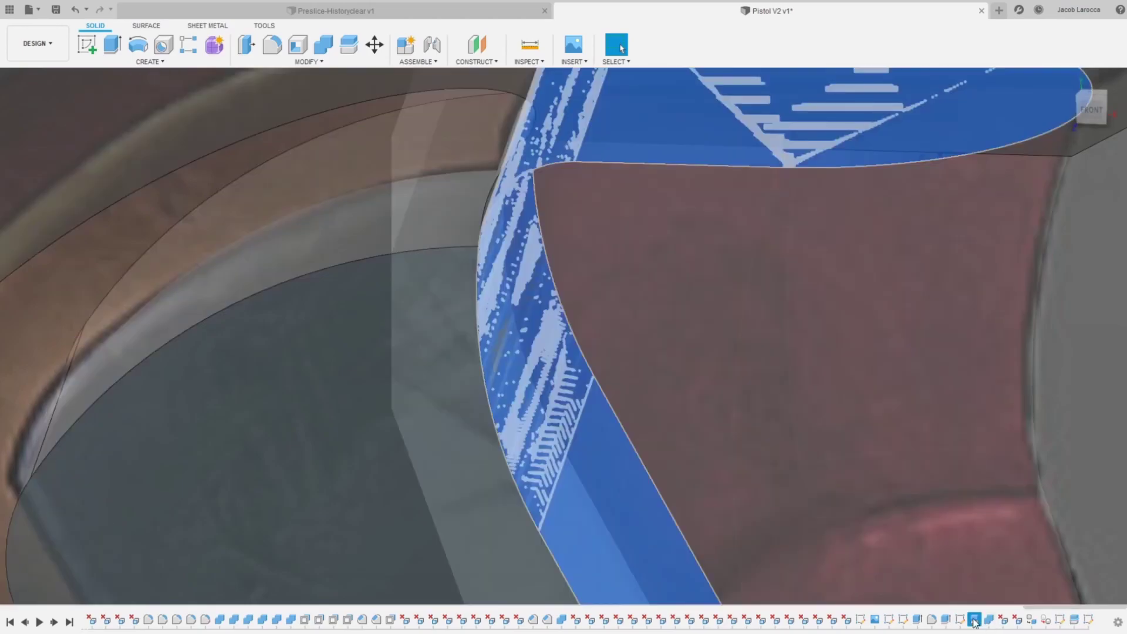
{"action": "scroll", "coordinate": [812, 466], "scroll_direction": "down", "scroll_amount": 3}
{"action": "scroll", "coordinate": [972, 434], "scroll_direction": "up", "scroll_amount": 1}
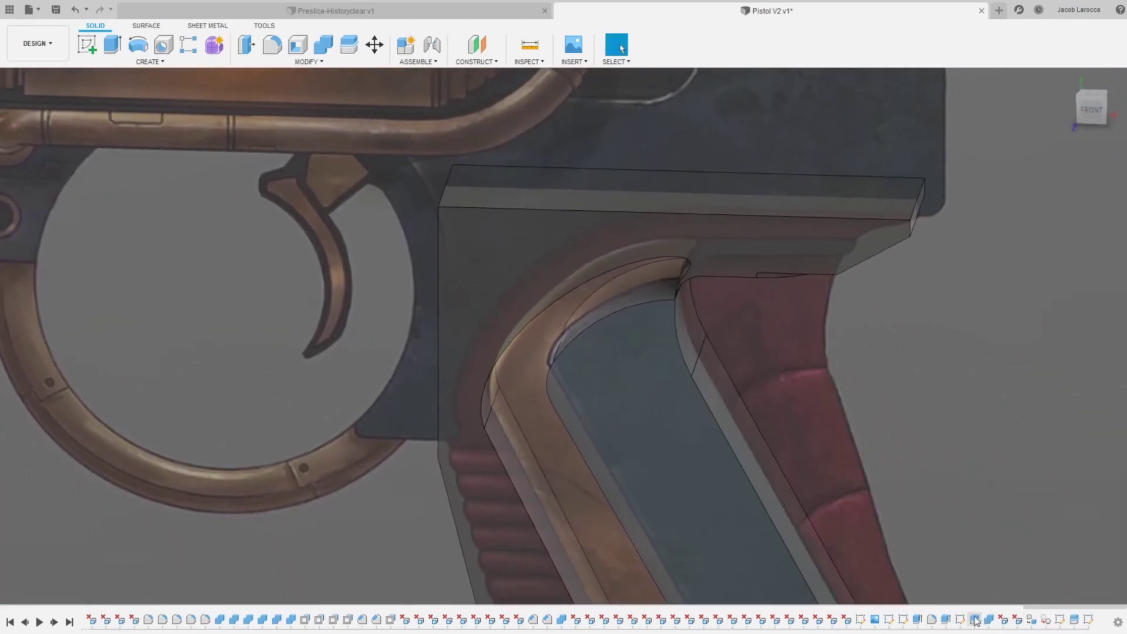
{"action": "left_click", "coordinate": [960, 620]}
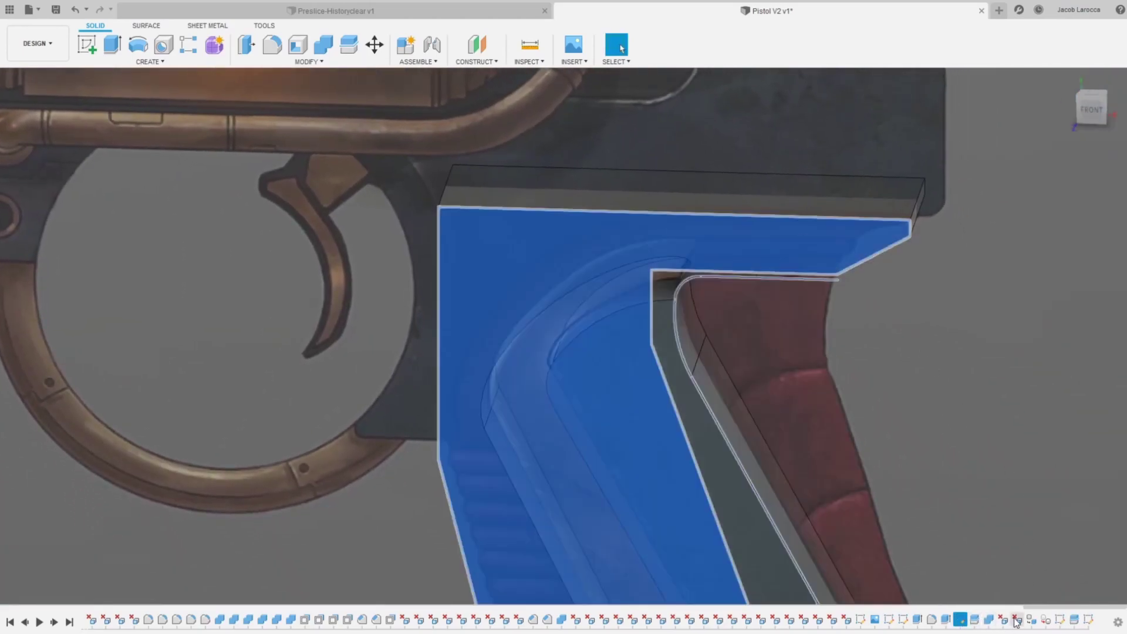
{"action": "left_click", "coordinate": [1076, 623]}
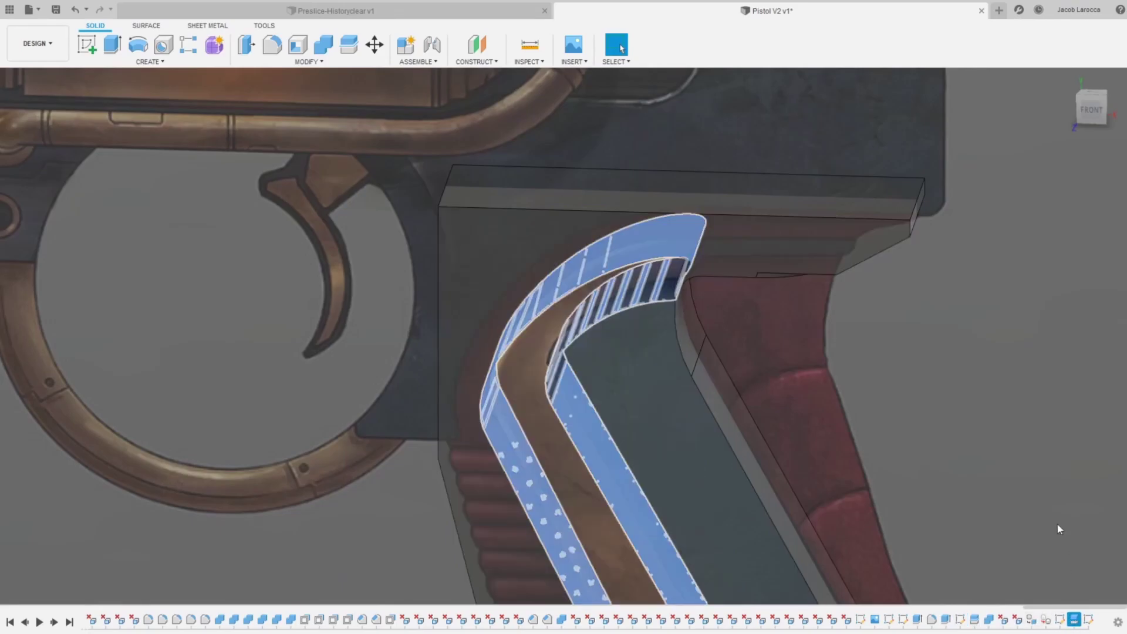
{"action": "scroll", "coordinate": [897, 521], "scroll_direction": "down", "scroll_amount": 2}
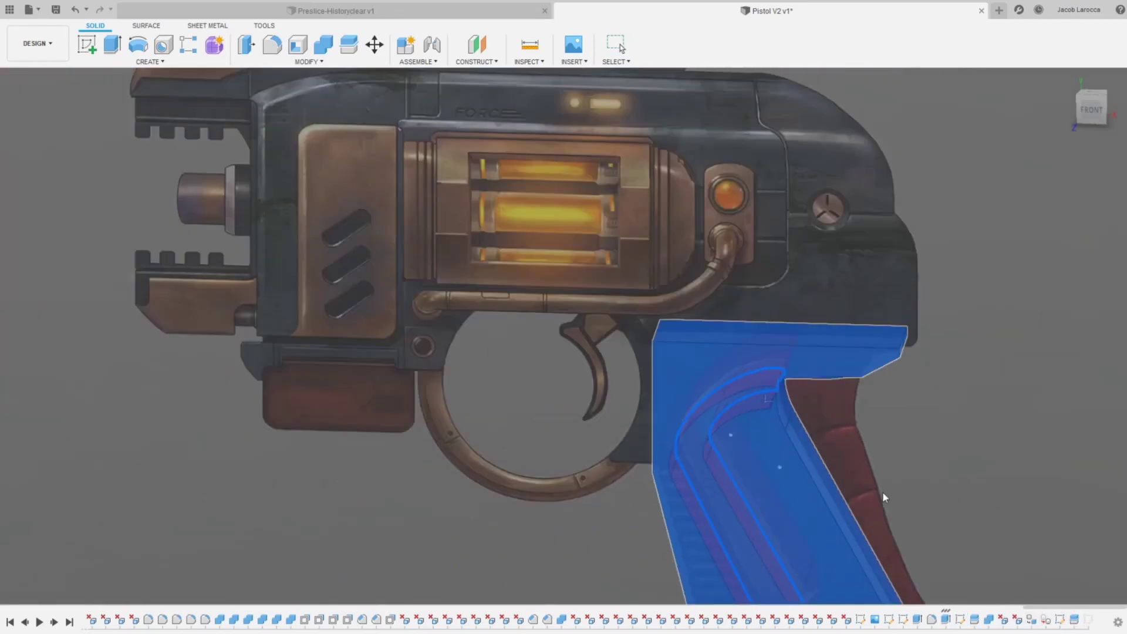
{"action": "scroll", "coordinate": [882, 491], "scroll_direction": "down", "scroll_amount": 3}
{"action": "mouse_move", "coordinate": [883, 491]}
{"action": "middle_mouse_down"}
{"action": "mouse_move", "coordinate": [744, 392]}
{"action": "mouse_move", "coordinate": [671, 286]}
{"action": "middle_mouse_up"}
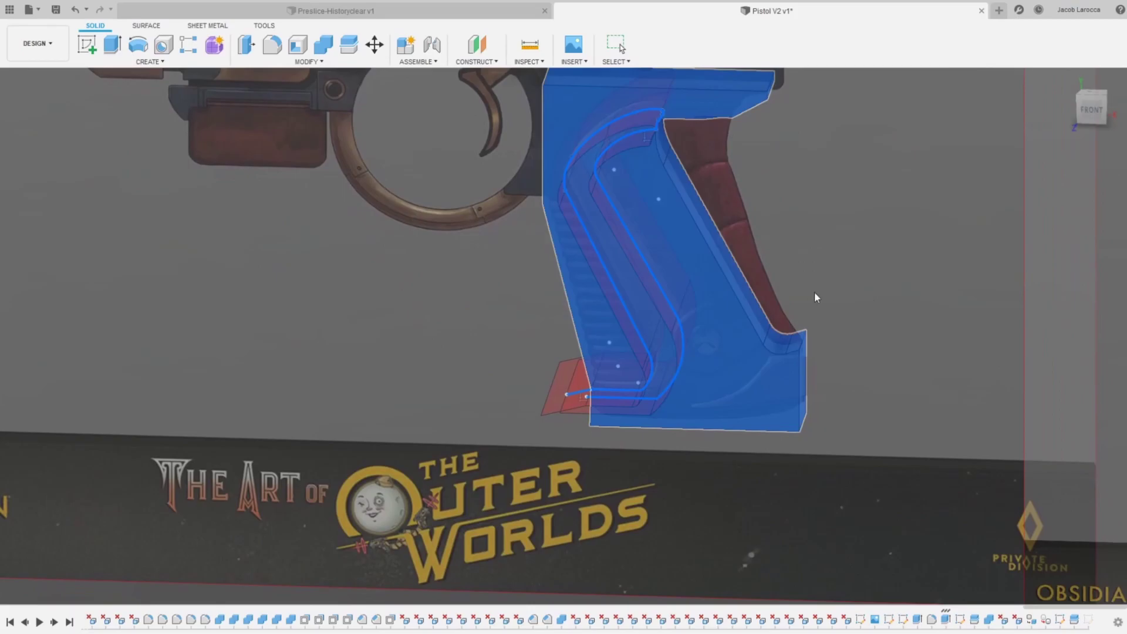
{"action": "scroll", "coordinate": [645, 126], "scroll_direction": "up", "scroll_amount": 5}
{"action": "scroll", "coordinate": [695, 106], "scroll_direction": "up", "scroll_amount": 3}
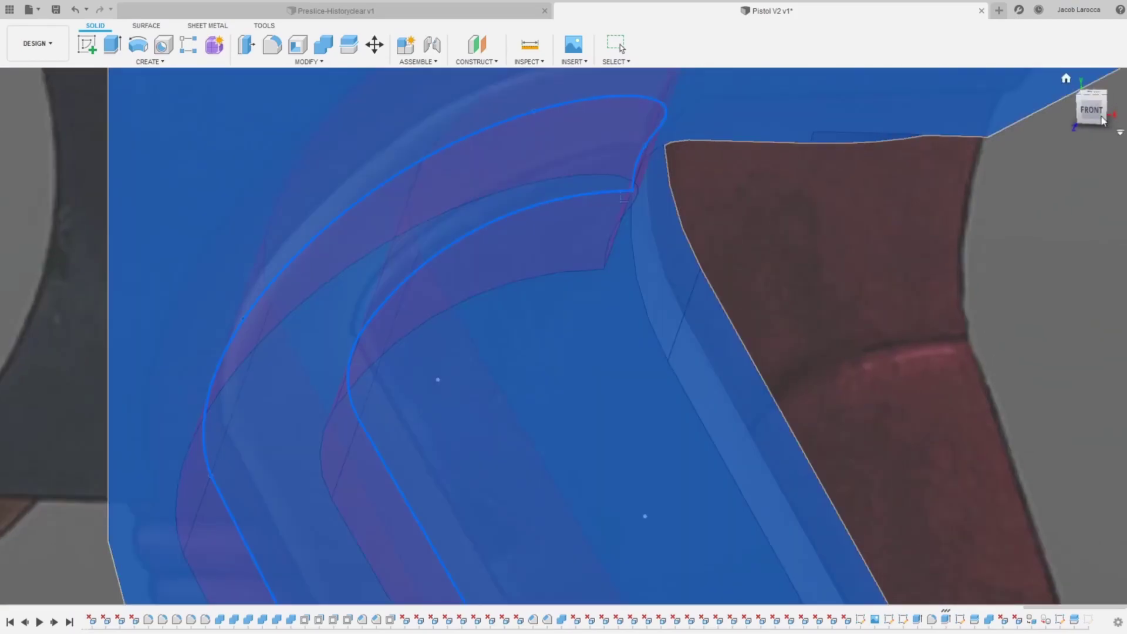
{"action": "left_click", "coordinate": [1103, 120]}
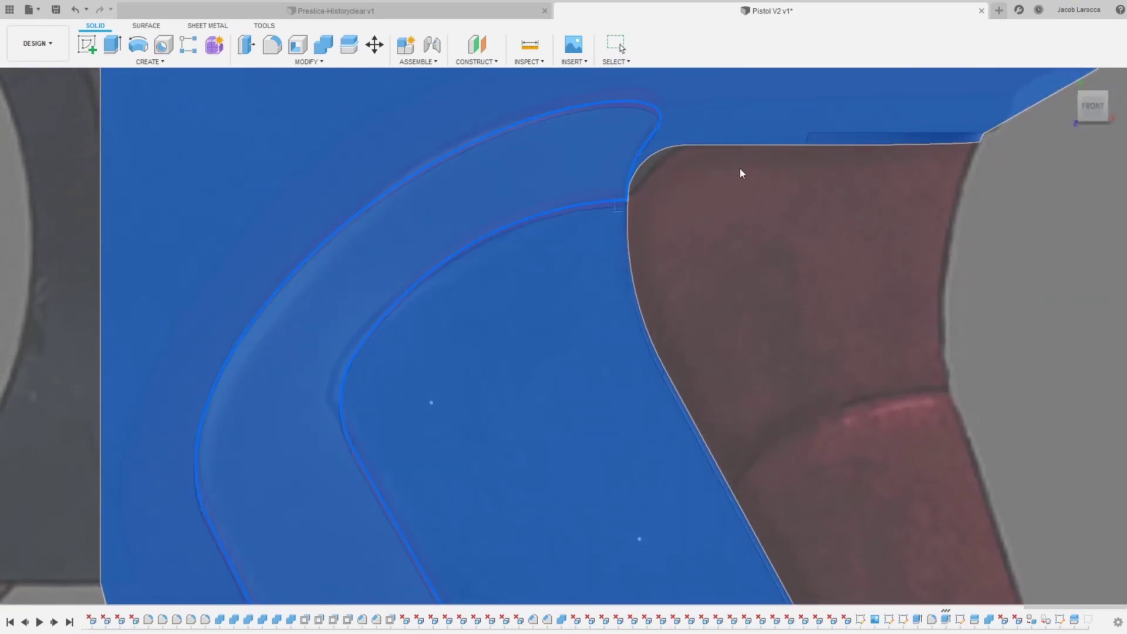
{"action": "scroll", "coordinate": [587, 161], "scroll_direction": "up", "scroll_amount": 2}
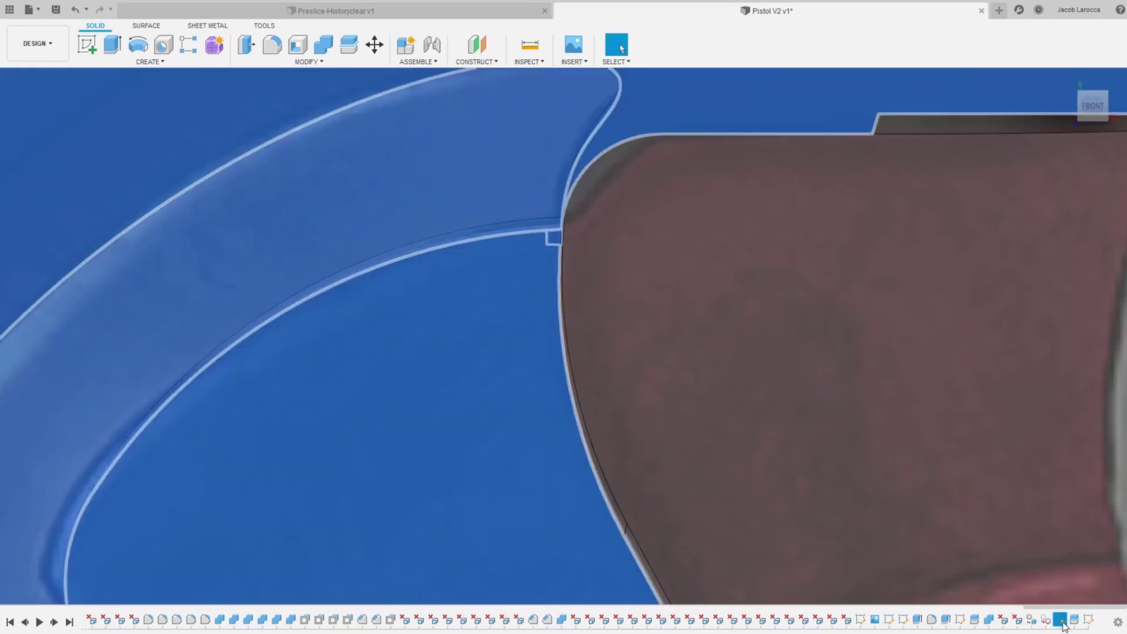
Step: Drag the insert's outer curve tip left to match the reference art
{"action": "scroll", "coordinate": [565, 203], "scroll_direction": "up", "scroll_amount": 2}
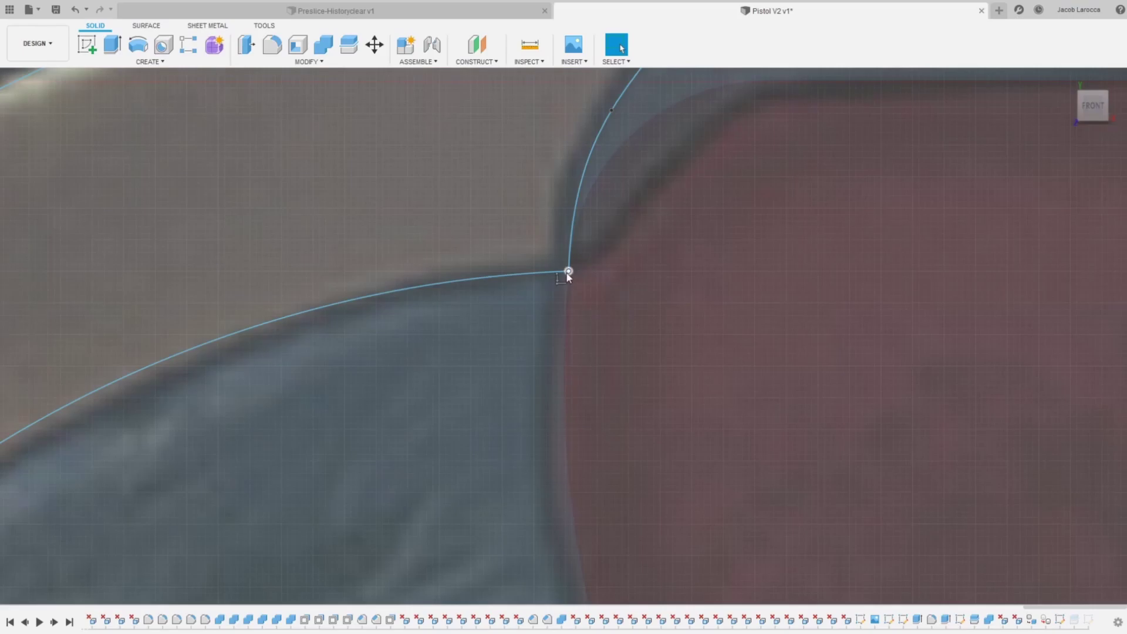
{"action": "left_click", "coordinate": [559, 282]}
{"action": "left_click", "coordinate": [559, 281]}
{"action": "scroll", "coordinate": [583, 251], "scroll_direction": "down", "scroll_amount": 4}
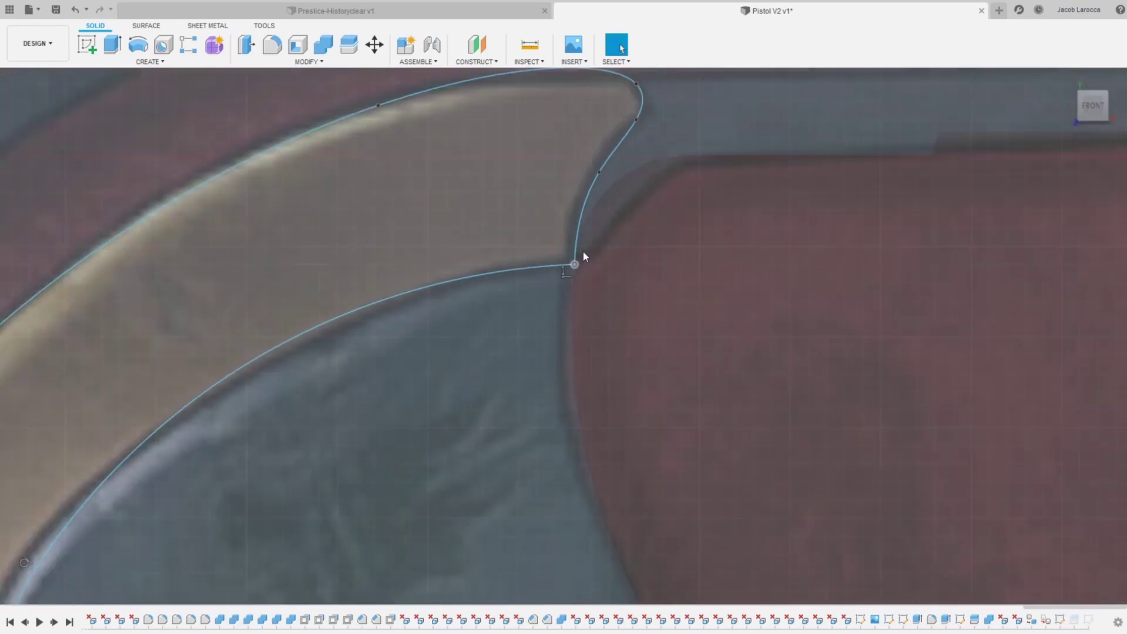
{"action": "left_click", "coordinate": [594, 191]}
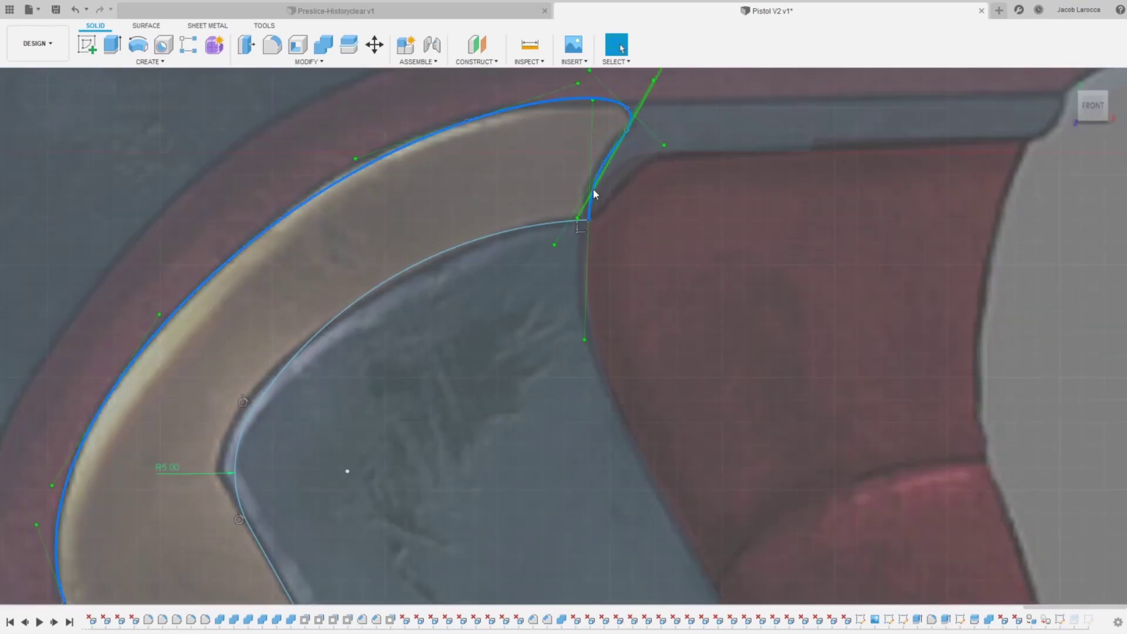
{"action": "key", "text": "Escape"}
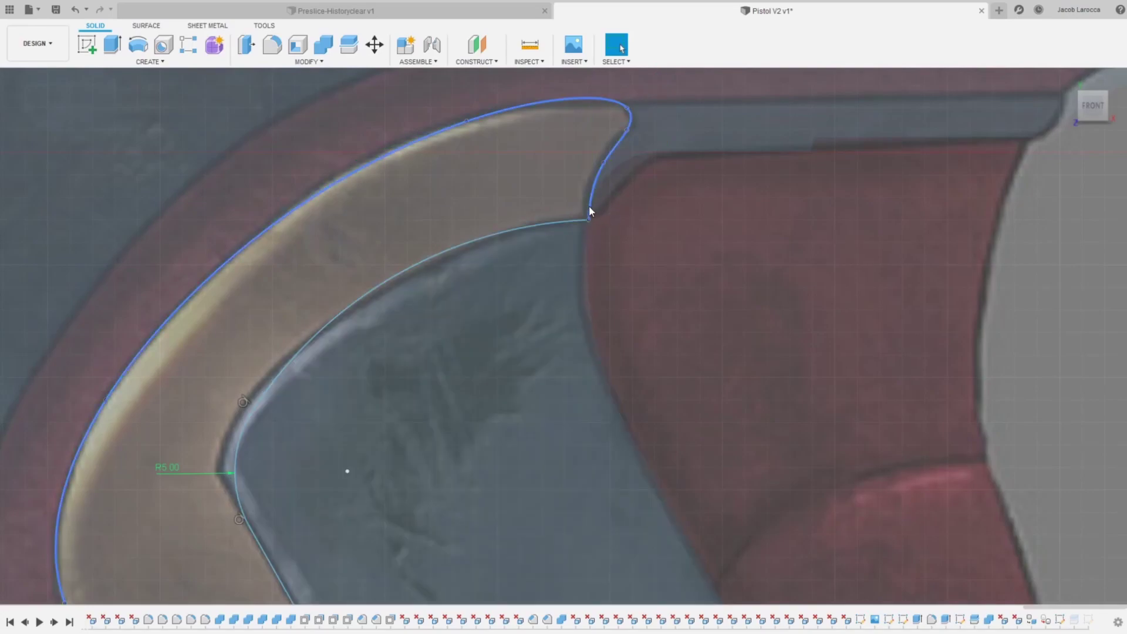
{"action": "left_click_drag", "start_coordinate": [597, 210], "coordinate": [604, 214]}
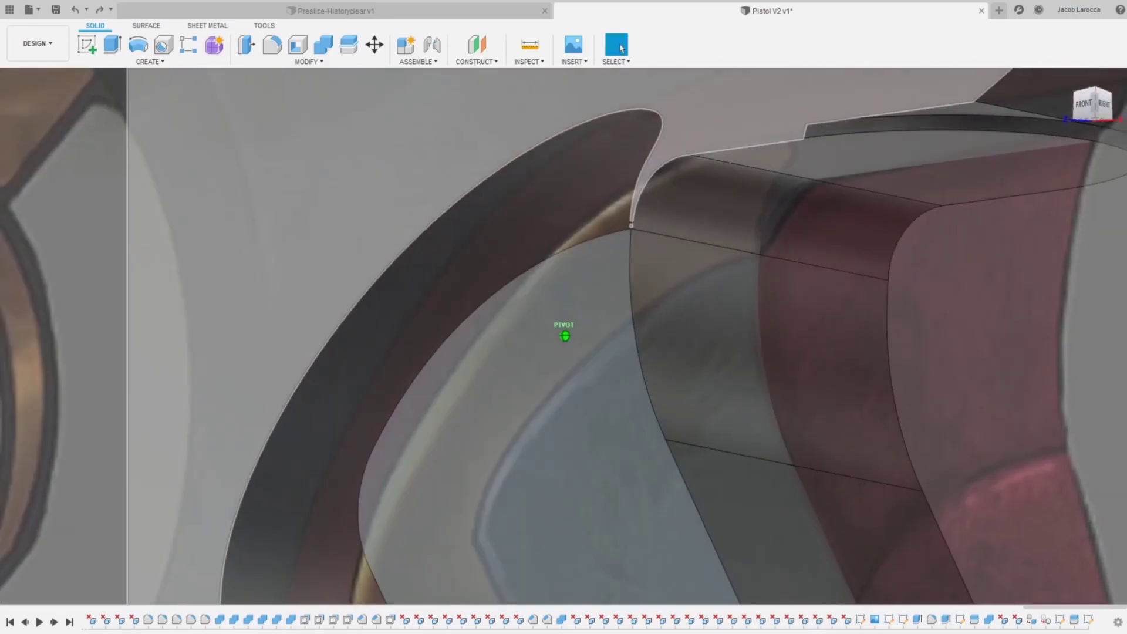
Step: Orbit to check the curved insert in 3D, then return to the side view
{"action": "left_click_drag", "start_coordinate": [1111, 104], "coordinate": [1074, 110]}
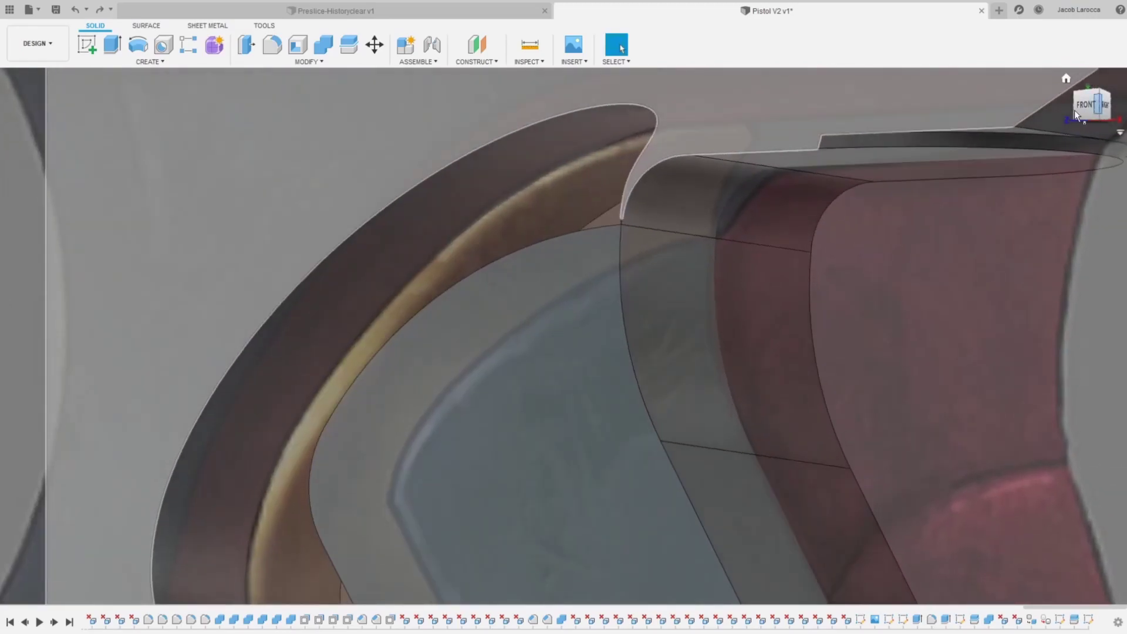
{"action": "left_click", "coordinate": [634, 195]}
{"action": "key", "text": "Delete"}
{"action": "middle_click_drag", "start_coordinate": [631, 189], "coordinate": [701, 191], "text": "shift"}
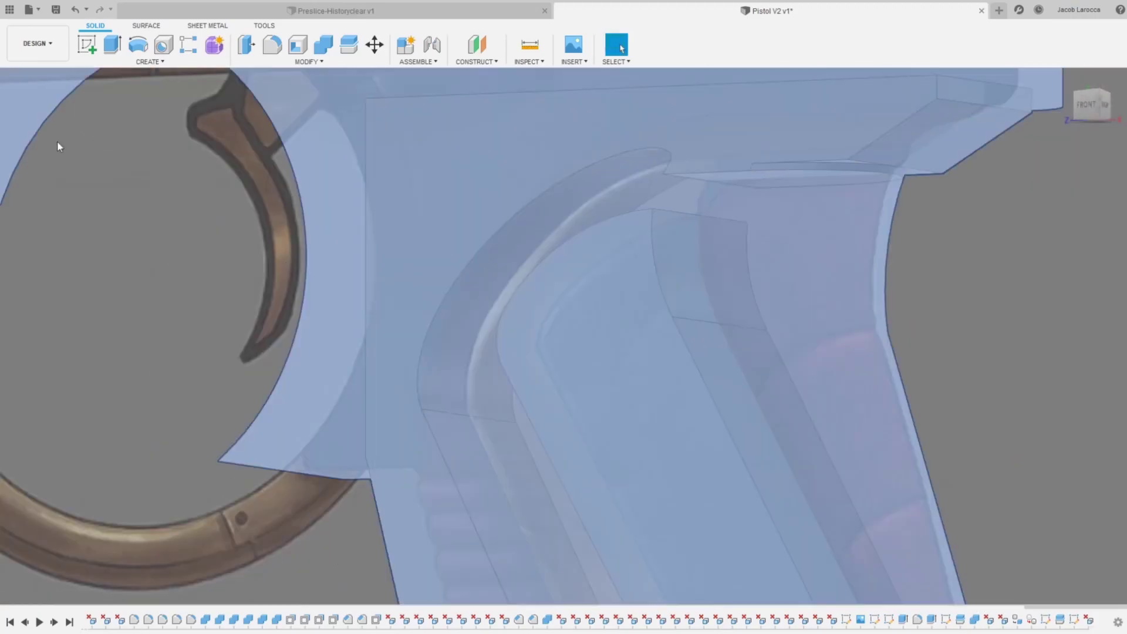
{"action": "scroll", "coordinate": [646, 293], "scroll_direction": "down", "scroll_amount": 4}
{"action": "scroll", "coordinate": [799, 285], "scroll_direction": "down", "scroll_amount": 3}
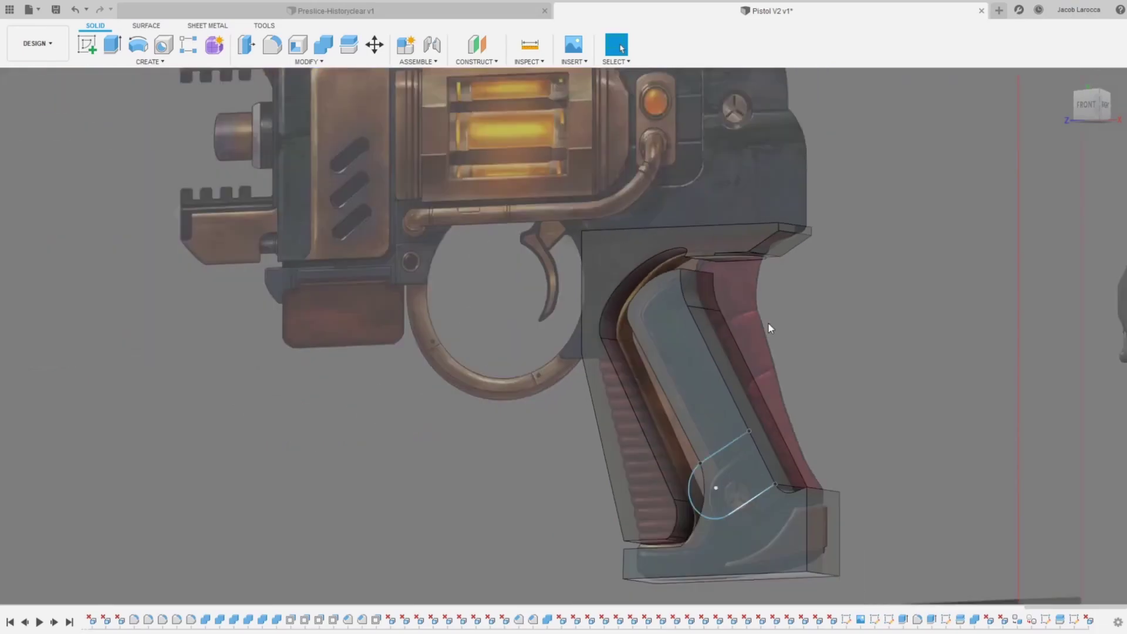
{"action": "scroll", "coordinate": [768, 322], "scroll_direction": "down", "scroll_amount": 1}
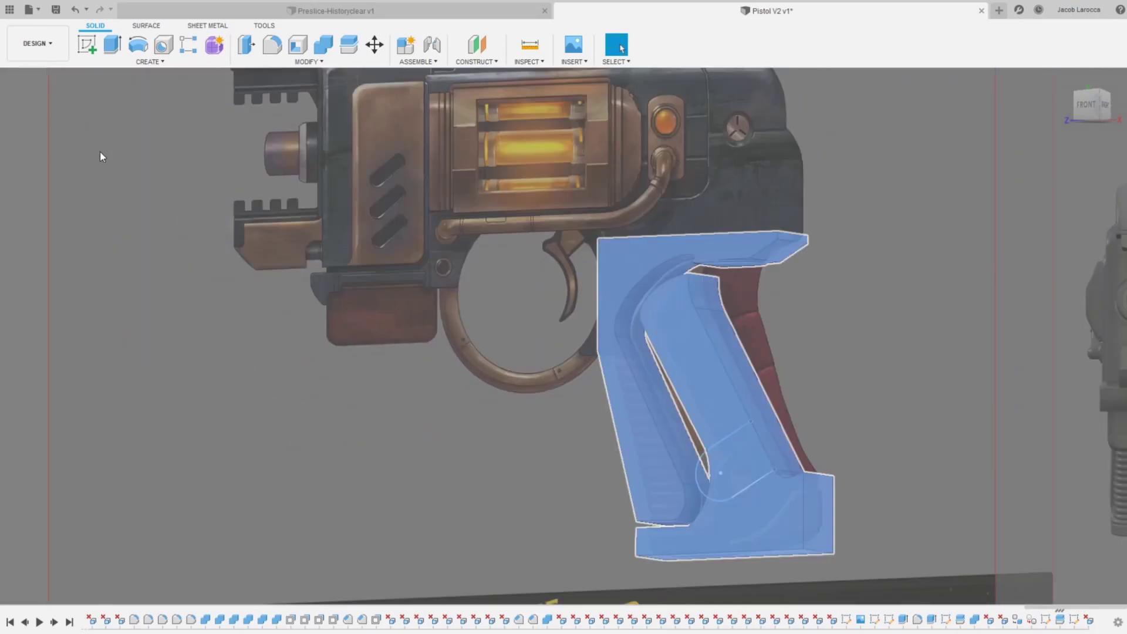
Step: Create an offset construction plane just below the grip's top elliptical face
{"action": "scroll", "coordinate": [663, 280], "scroll_direction": "up", "scroll_amount": 1}
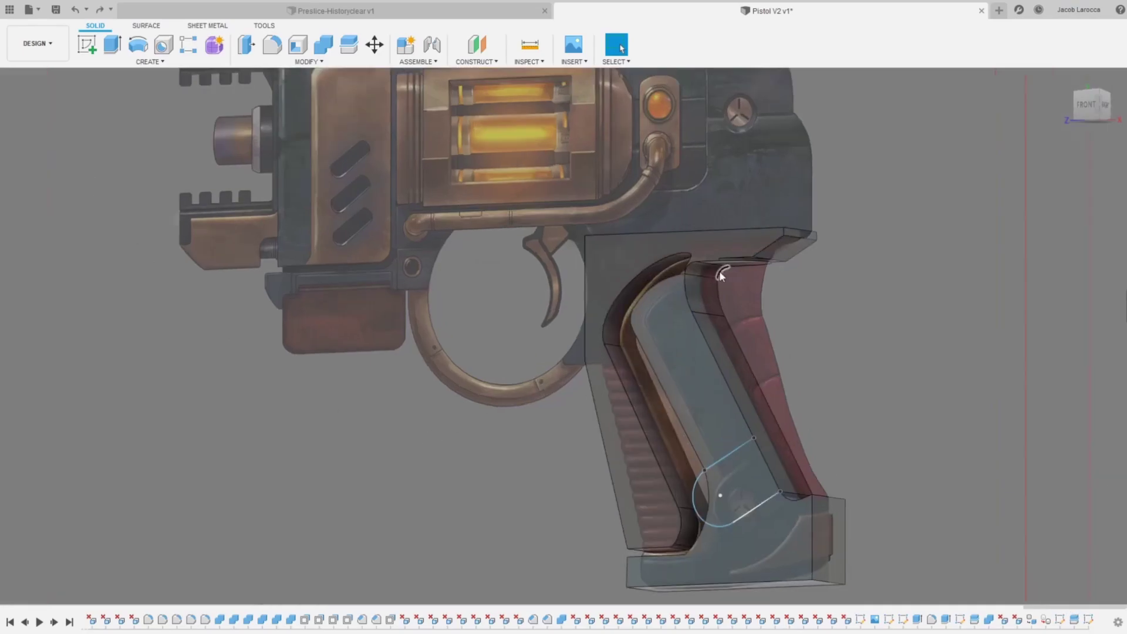
{"action": "scroll", "coordinate": [663, 280], "scroll_direction": "up", "scroll_amount": 4}
{"action": "left_click", "coordinate": [477, 44]}
{"action": "left_click", "coordinate": [774, 238]}
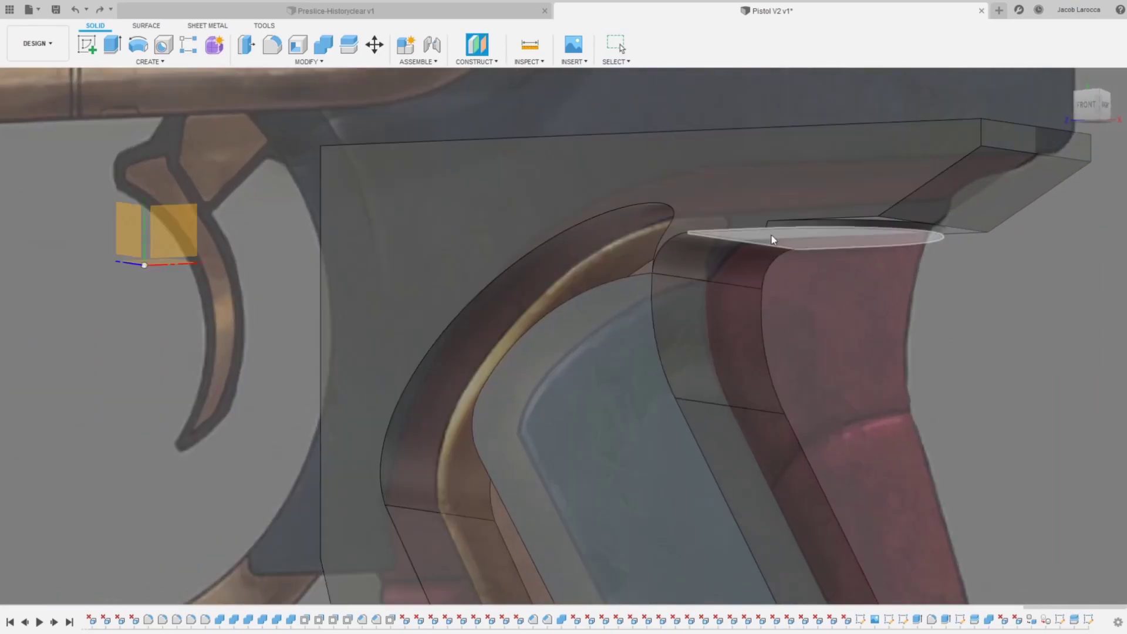
{"action": "left_click", "coordinate": [654, 272]}
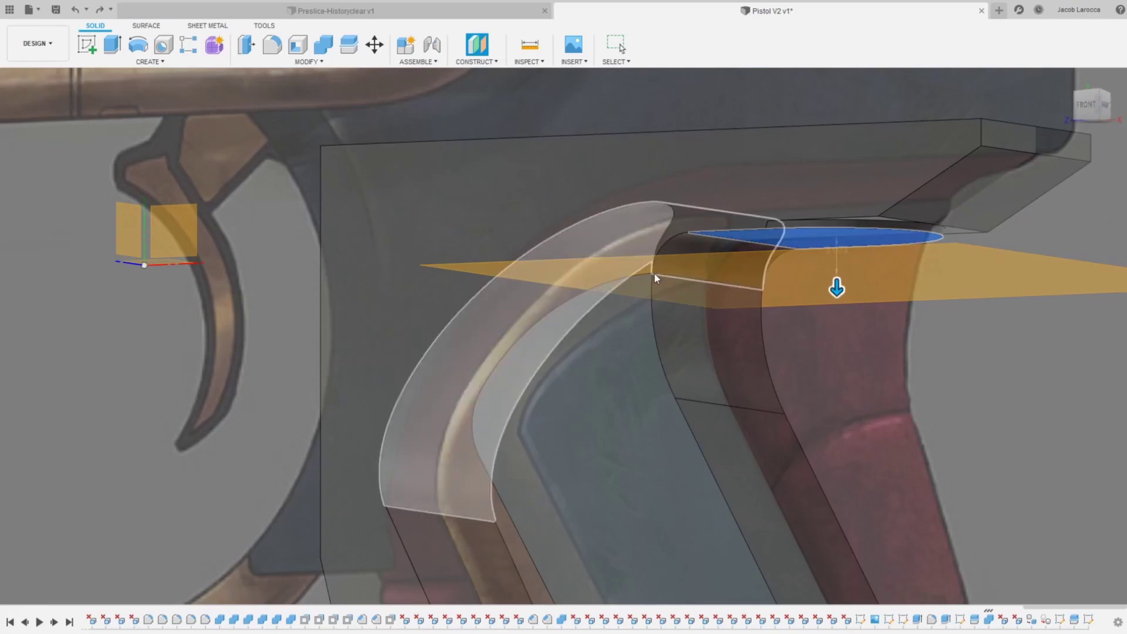
{"action": "left_click", "coordinate": [348, 44]}
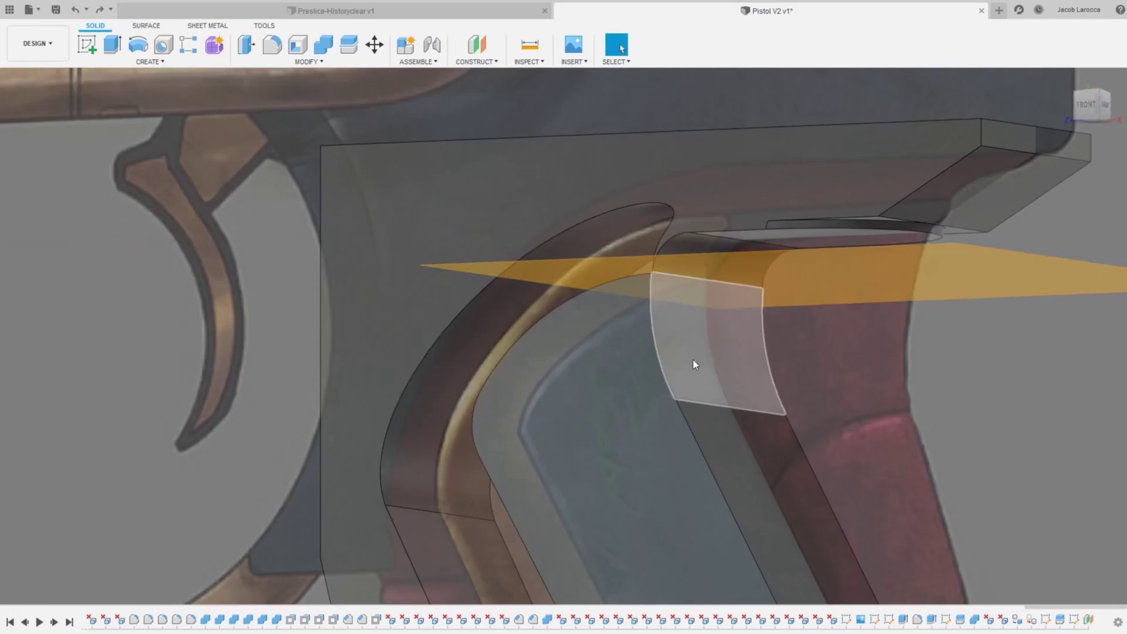
Step: Split the grip body along the new plane and view it from the front
{"action": "left_click", "coordinate": [576, 209]}
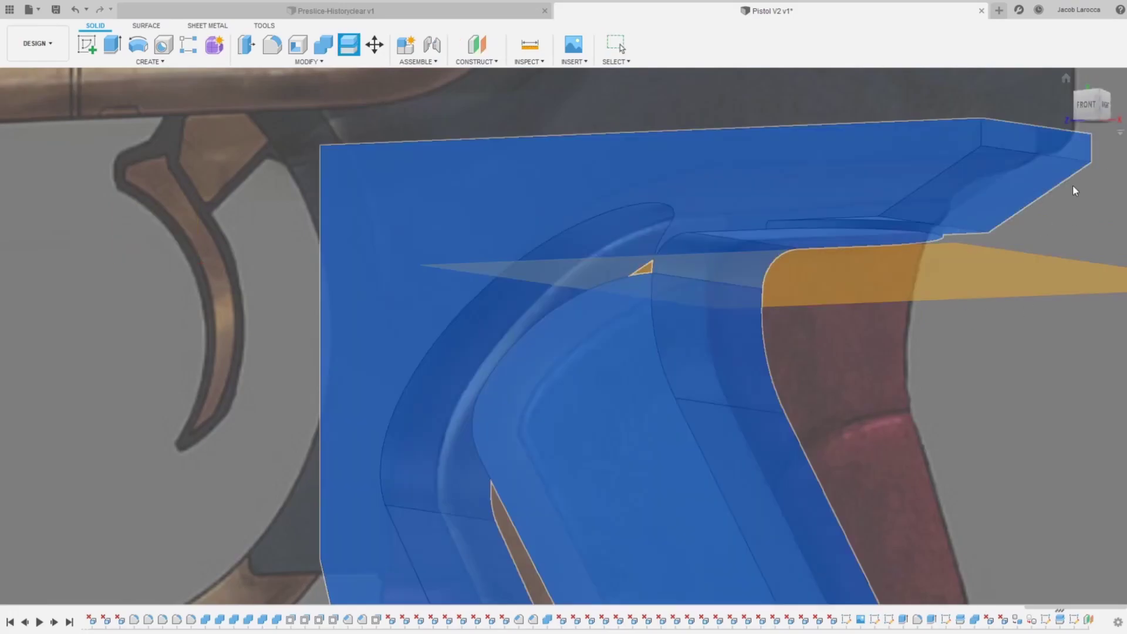
{"action": "left_click", "coordinate": [1004, 275]}
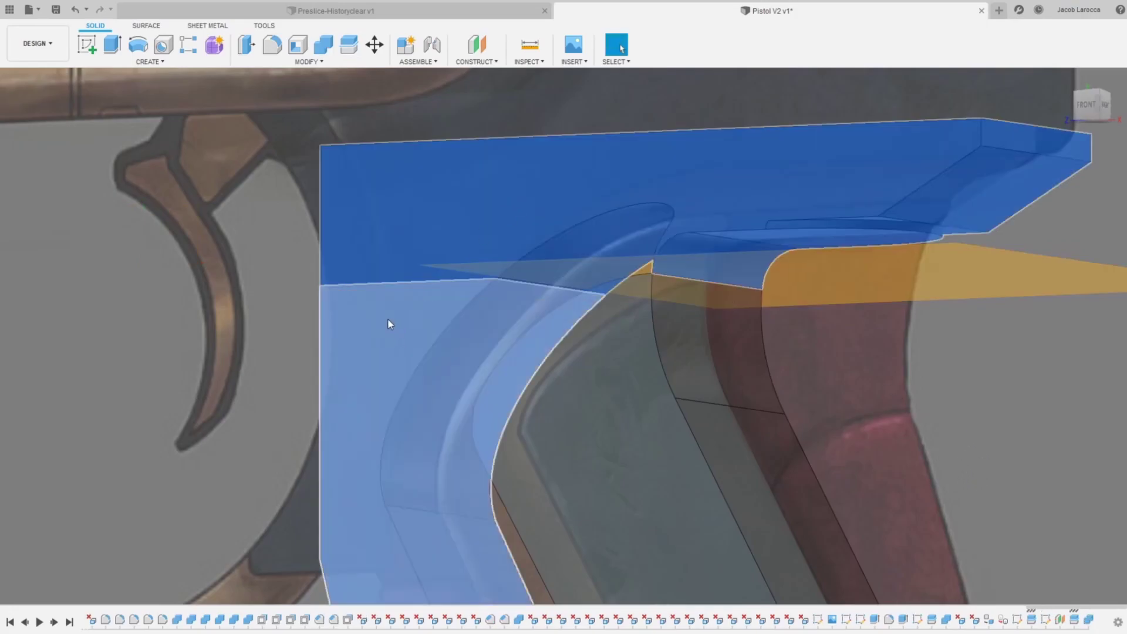
{"action": "scroll", "coordinate": [703, 497], "scroll_direction": "down", "scroll_amount": 3}
{"action": "middle_click_drag", "start_coordinate": [699, 494], "coordinate": [538, 295]}
{"action": "scroll", "coordinate": [535, 297], "scroll_direction": "down", "scroll_amount": 2}
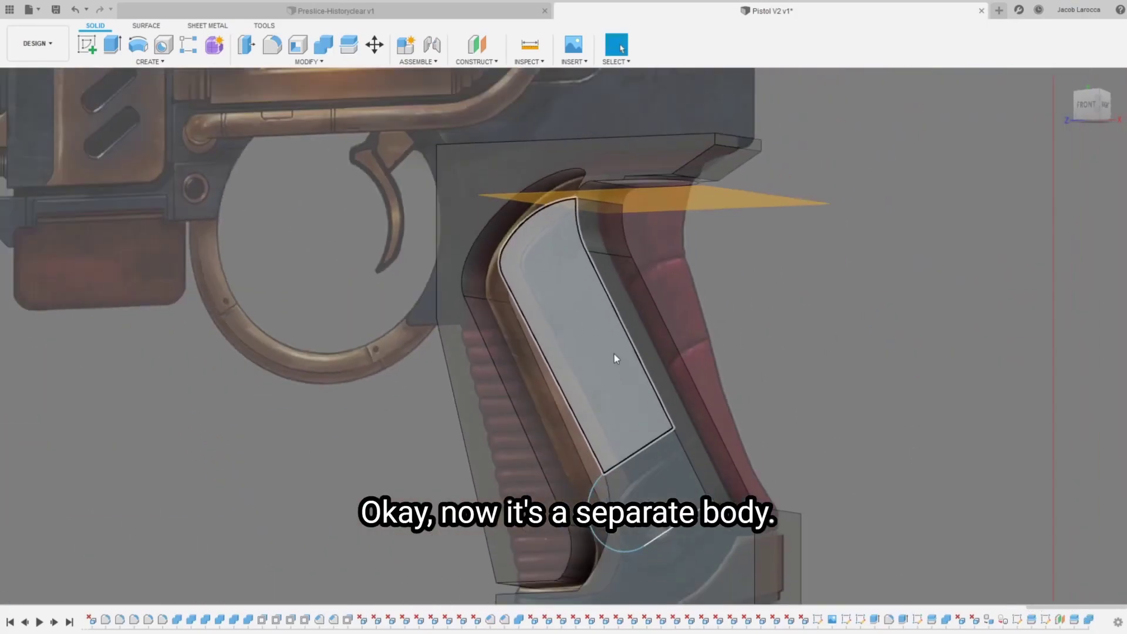
{"action": "left_click", "coordinate": [1085, 105]}
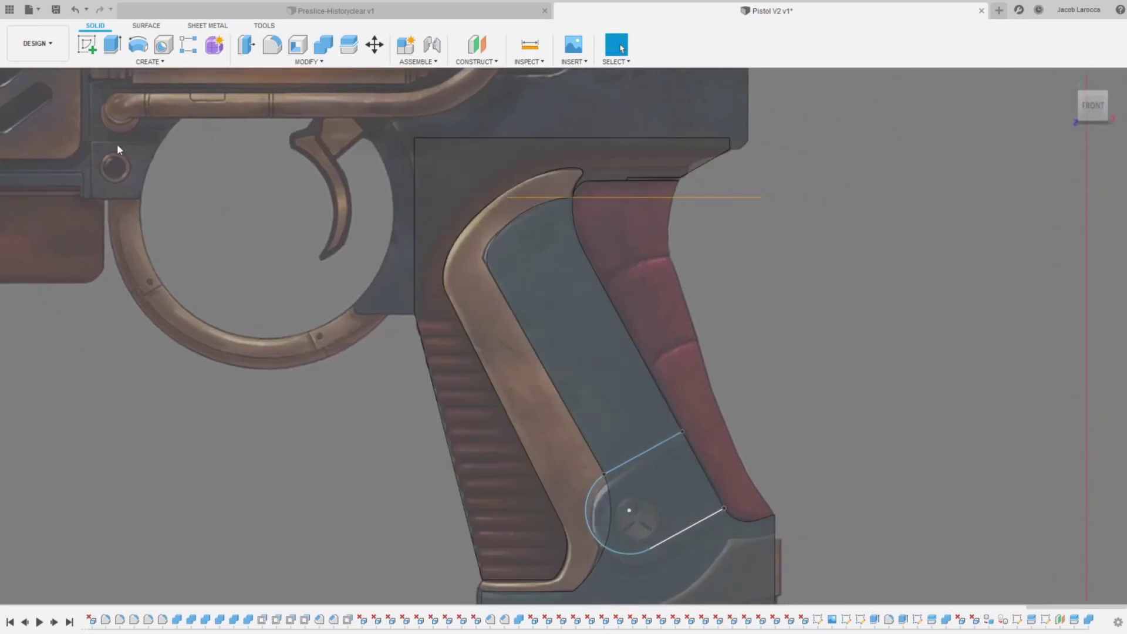
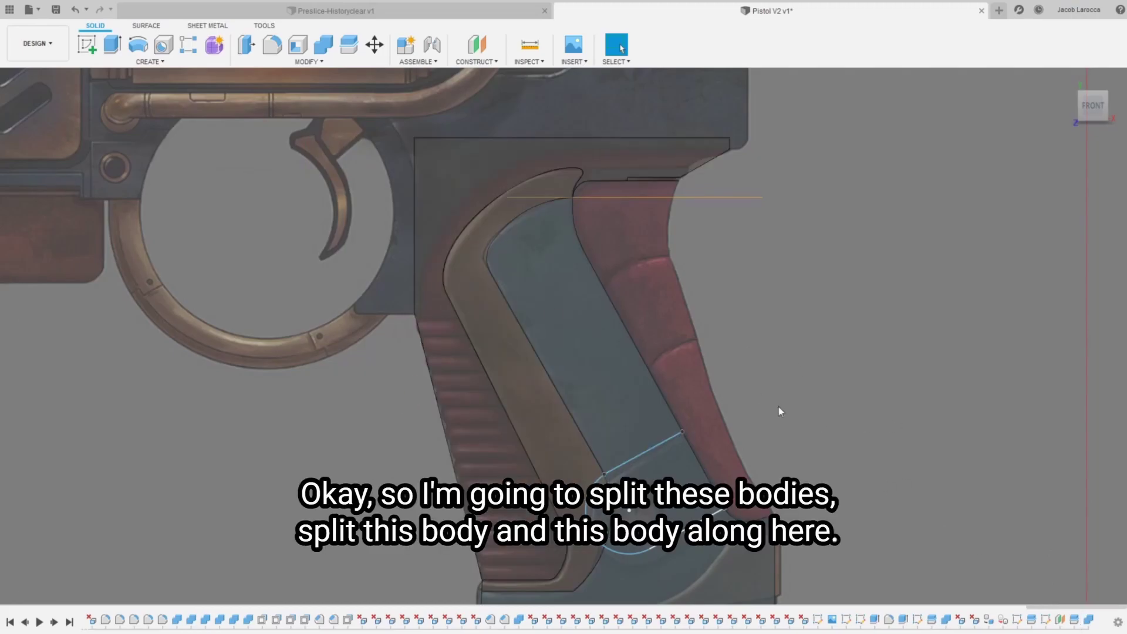
Step: Split the large grip body and the lower inner body along the slot sketch line
{"action": "middle_click_drag", "start_coordinate": [741, 506], "coordinate": [753, 434]}
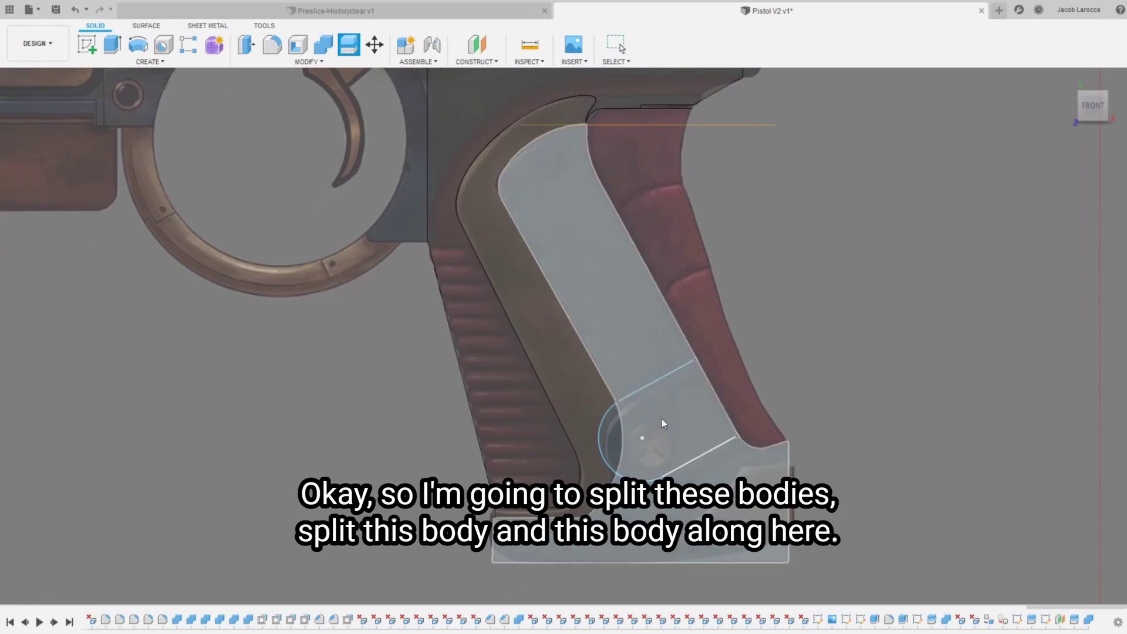
{"action": "left_click", "coordinate": [595, 394]}
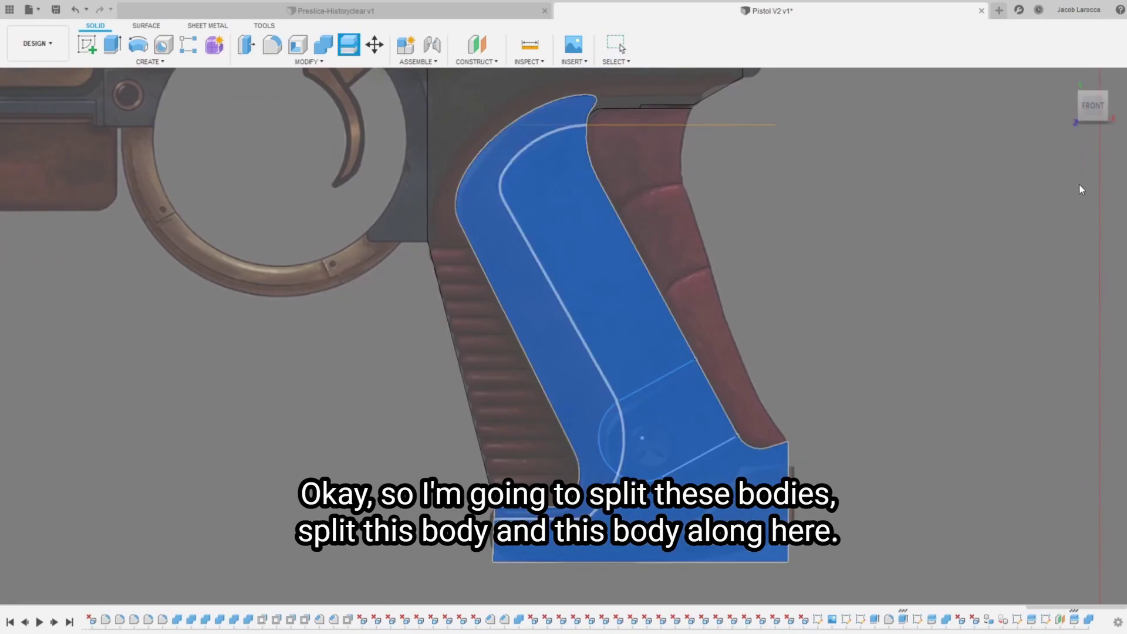
{"action": "left_click", "coordinate": [643, 387]}
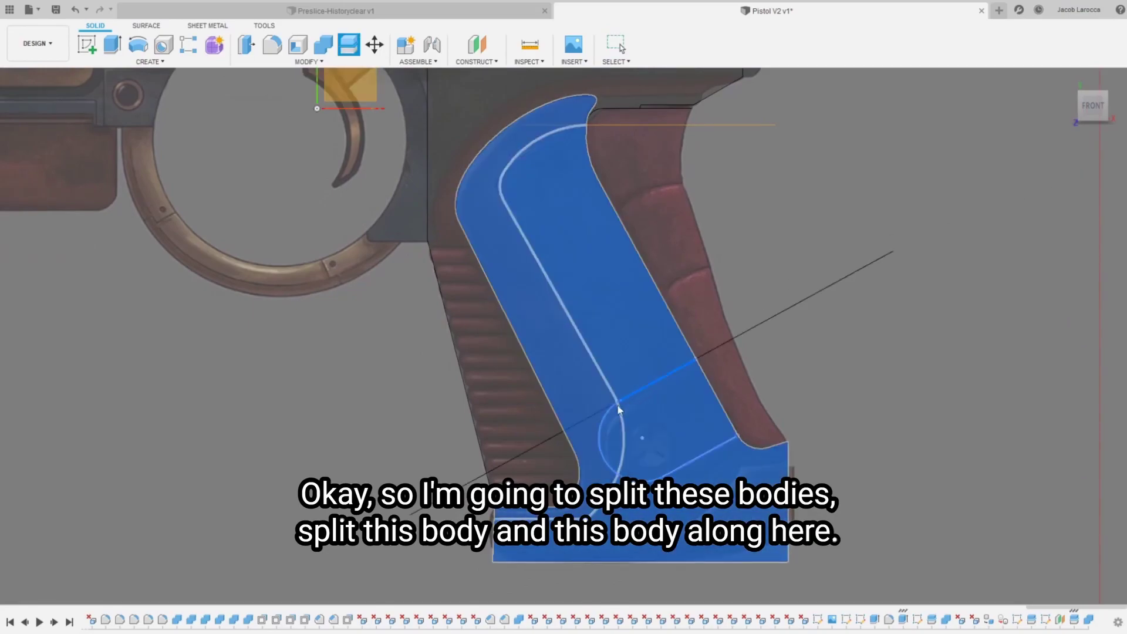
{"action": "left_click", "coordinate": [603, 431]}
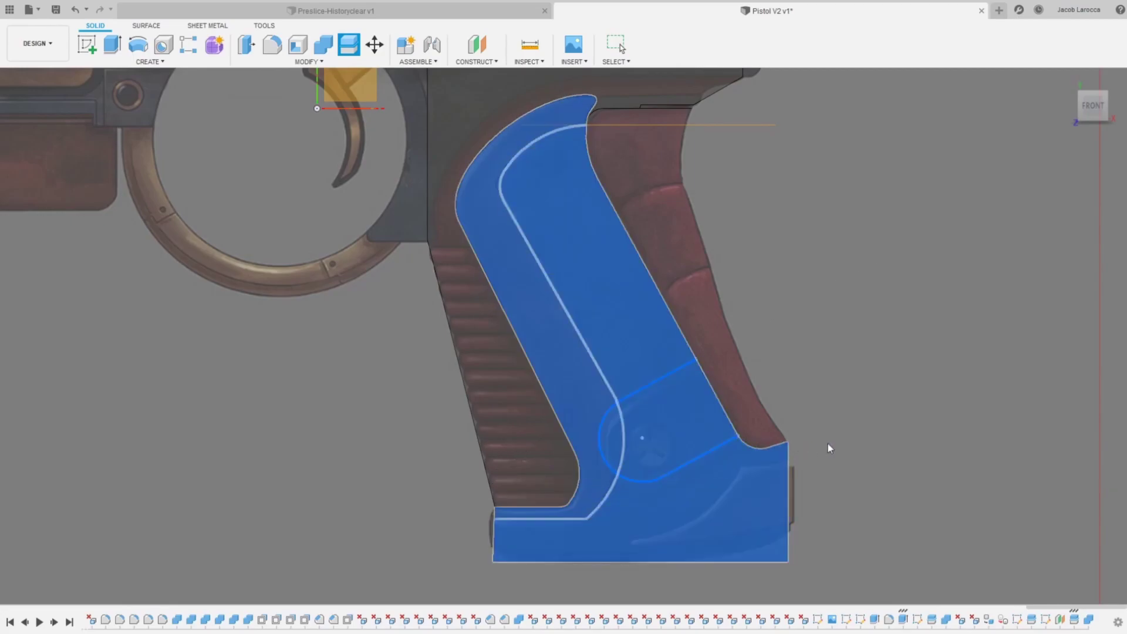
{"action": "key", "text": "Return"}
{"action": "scroll", "coordinate": [804, 417], "scroll_direction": "up", "scroll_amount": 3}
{"action": "scroll", "coordinate": [620, 421], "scroll_direction": "up", "scroll_amount": 2}
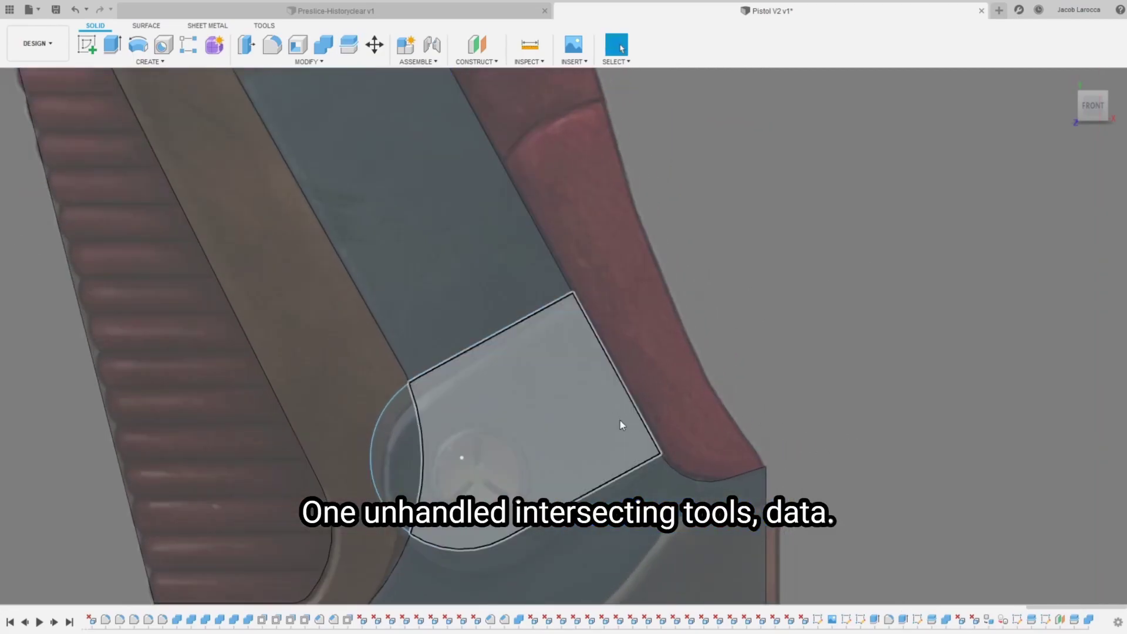
Step: Split the grip body again using the straight slot line and curved slot outline
{"action": "key", "text": "Return"}
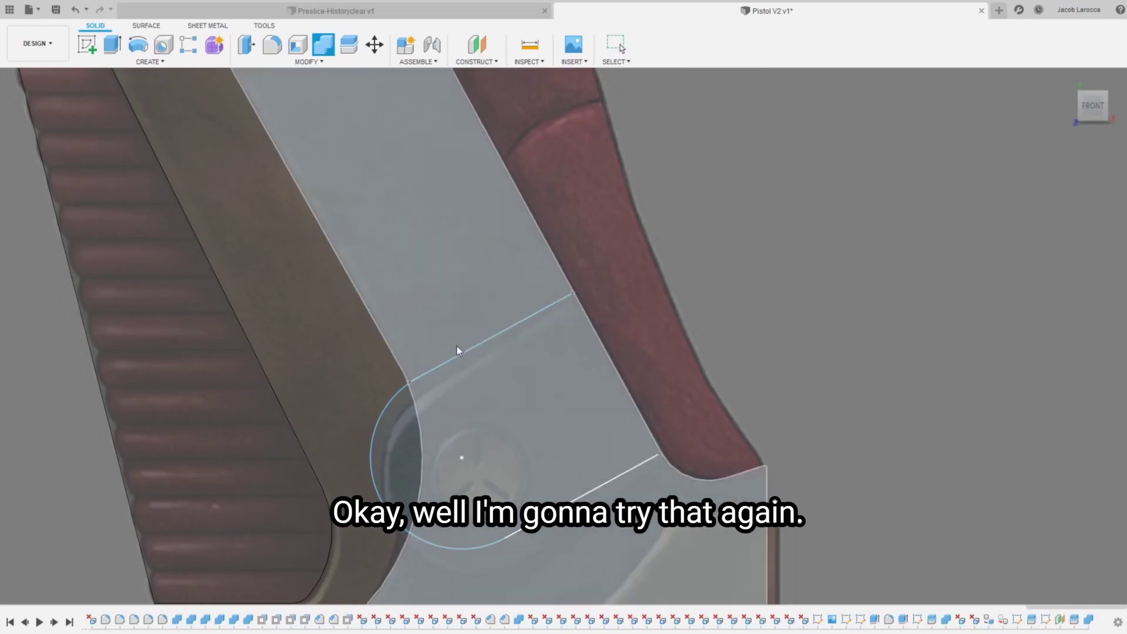
{"action": "left_click", "coordinate": [484, 378]}
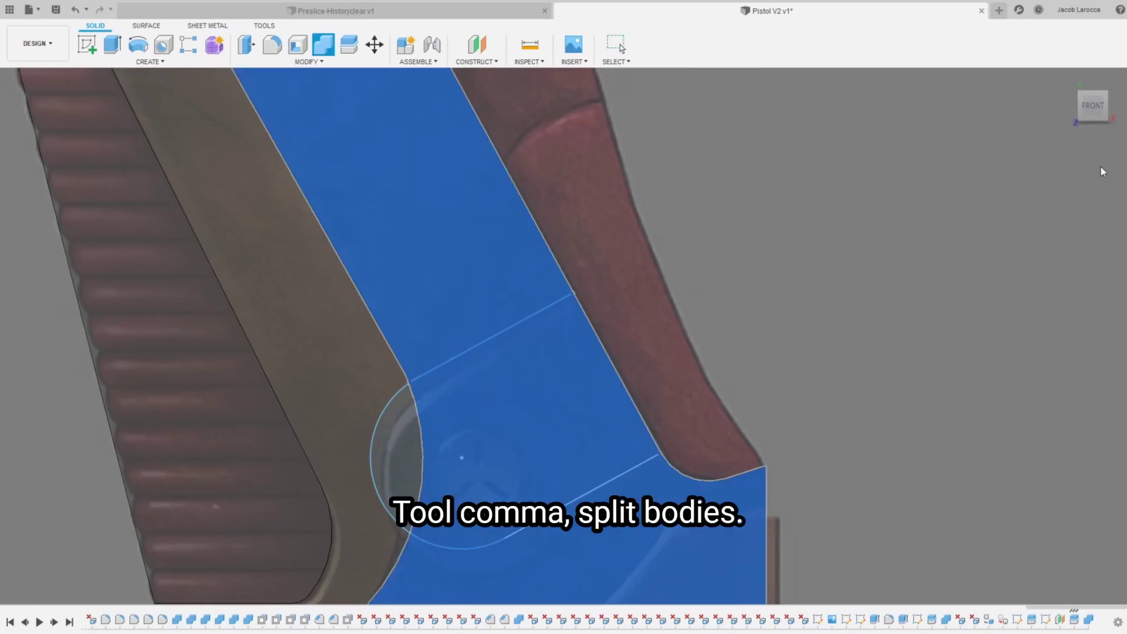
{"action": "left_click", "coordinate": [854, 389]}
{"action": "key", "text": "Escape"}
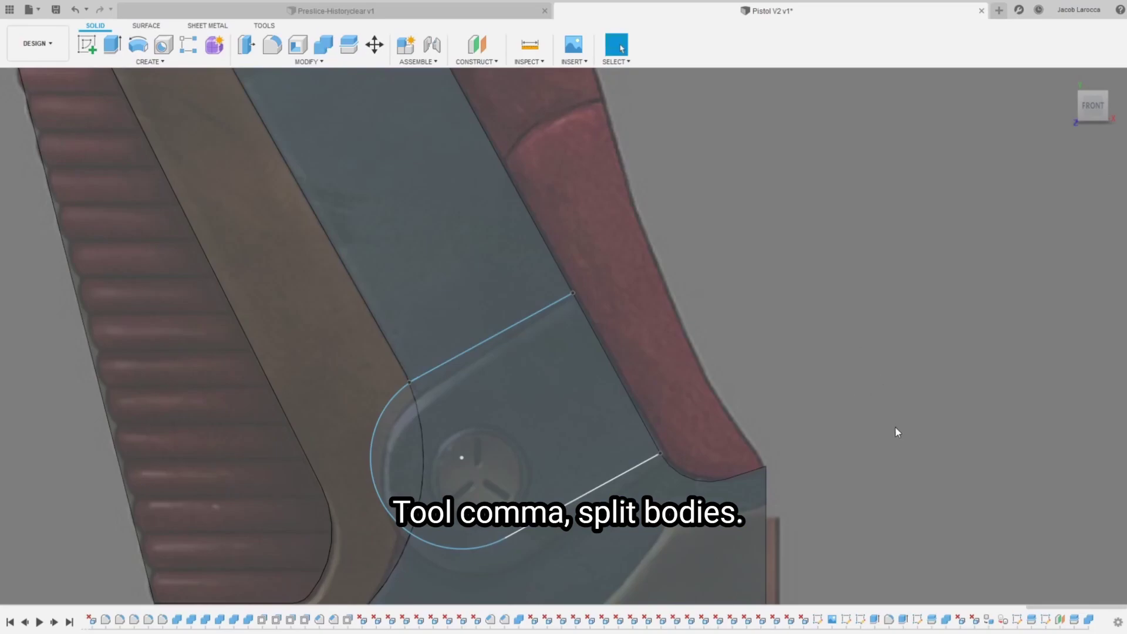
{"action": "key", "text": "Return"}
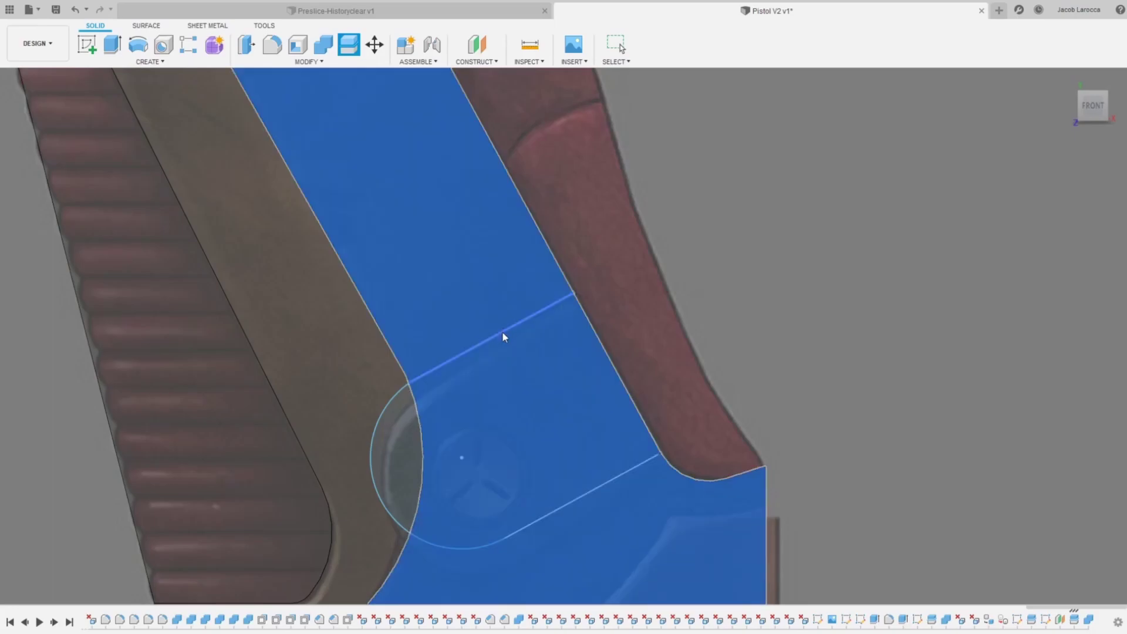
{"action": "left_click", "coordinate": [502, 332]}
{"action": "left_click", "coordinate": [608, 477]}
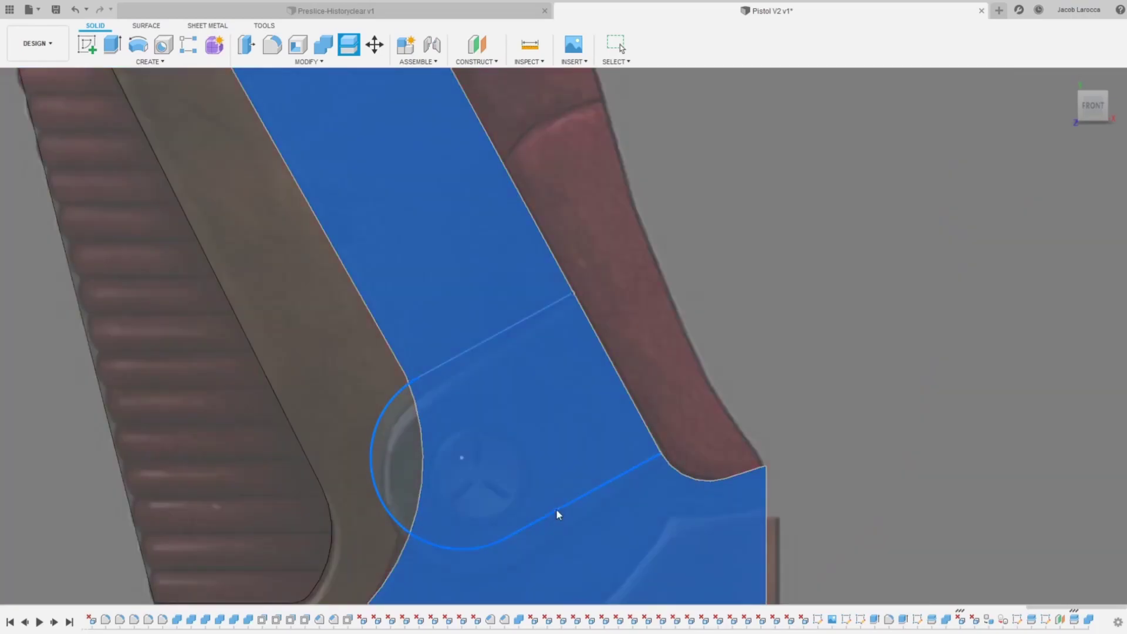
{"action": "left_click", "coordinate": [556, 514]}
{"action": "key", "text": "Escape"}
{"action": "scroll", "coordinate": [733, 416], "scroll_direction": "down", "scroll_amount": 3}
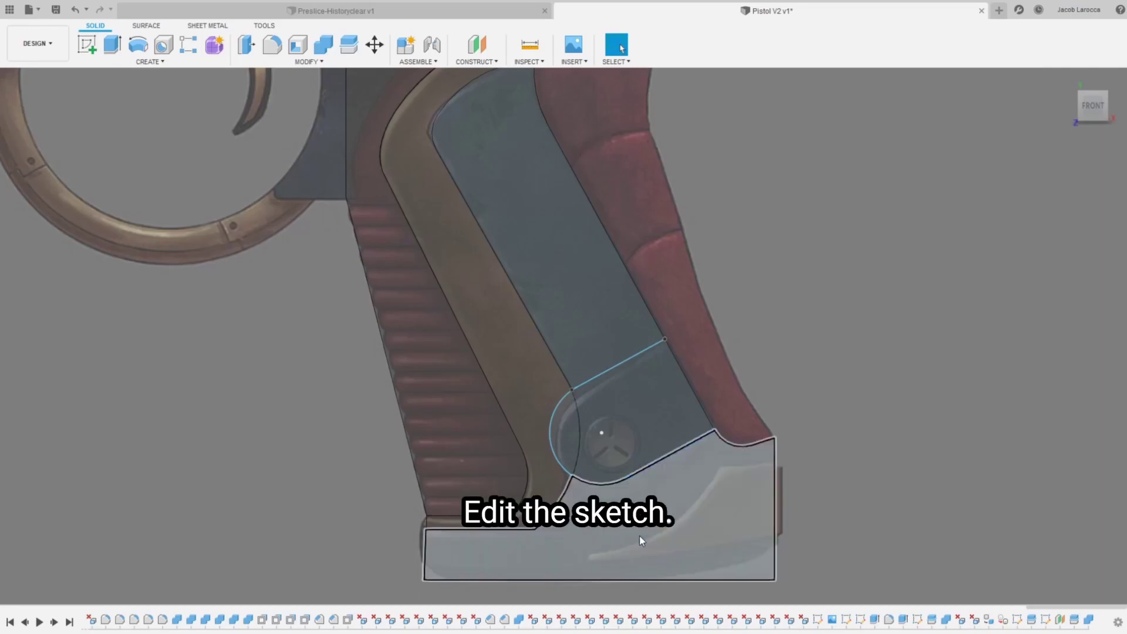
Step: Replace the slot's lower line with a new line from the arc end to the grip's back edge
{"action": "double_click", "coordinate": [621, 478]}
{"action": "scroll", "coordinate": [626, 478], "scroll_direction": "up", "scroll_amount": 4}
{"action": "left_click", "coordinate": [652, 470]}
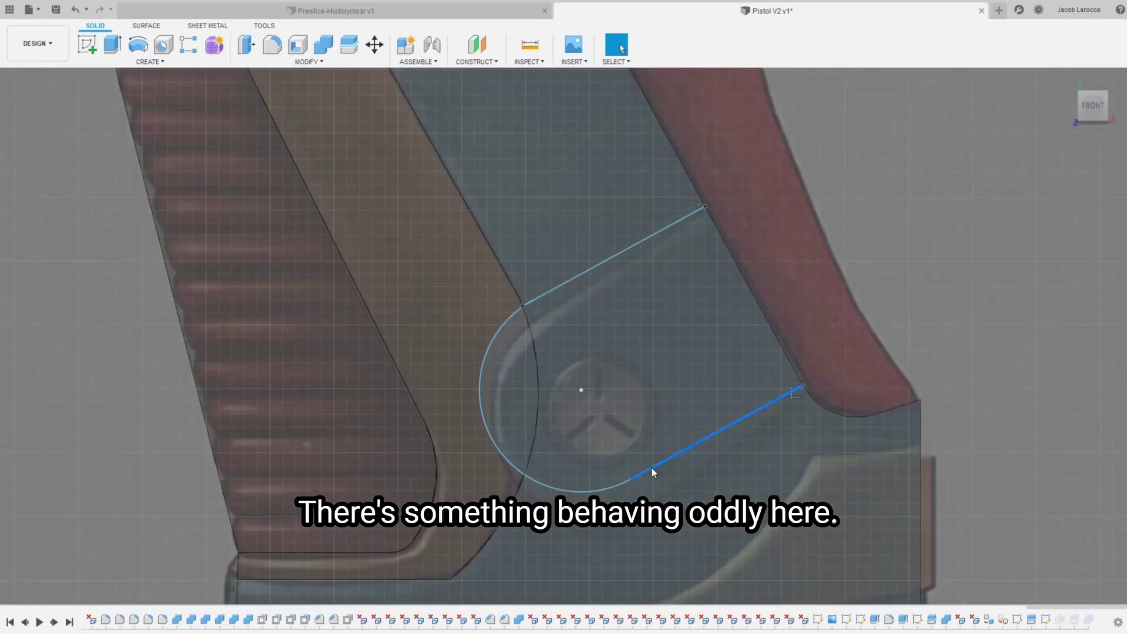
{"action": "key", "text": "Delete"}
{"action": "key", "text": "l"}
{"action": "left_click", "coordinate": [630, 479]}
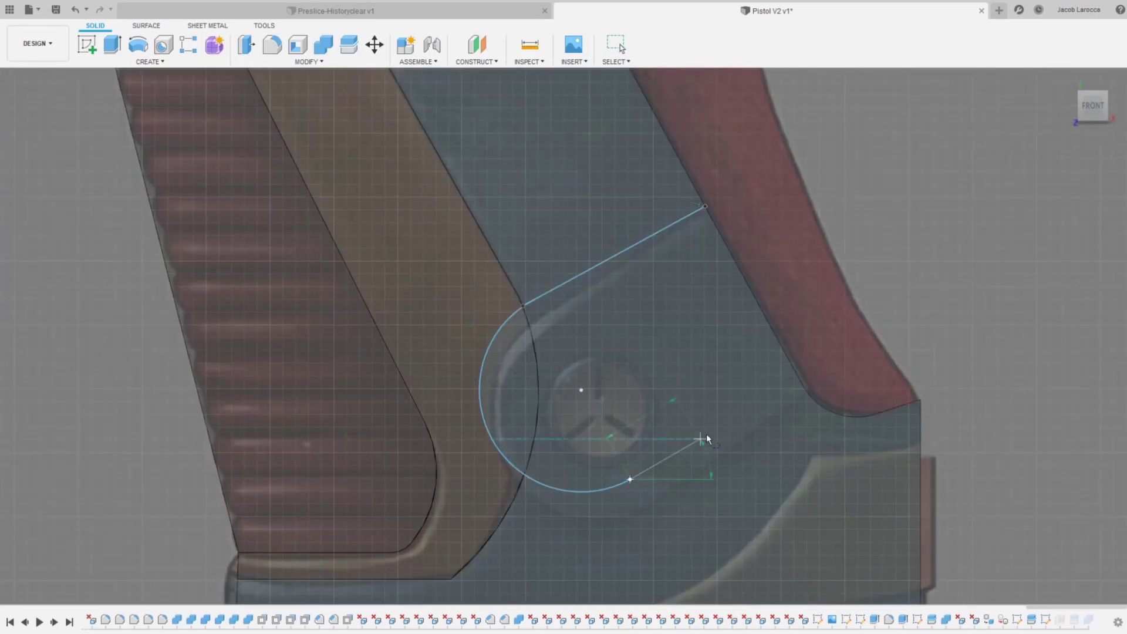
{"action": "left_click", "coordinate": [833, 368]}
{"action": "key", "text": "Escape"}
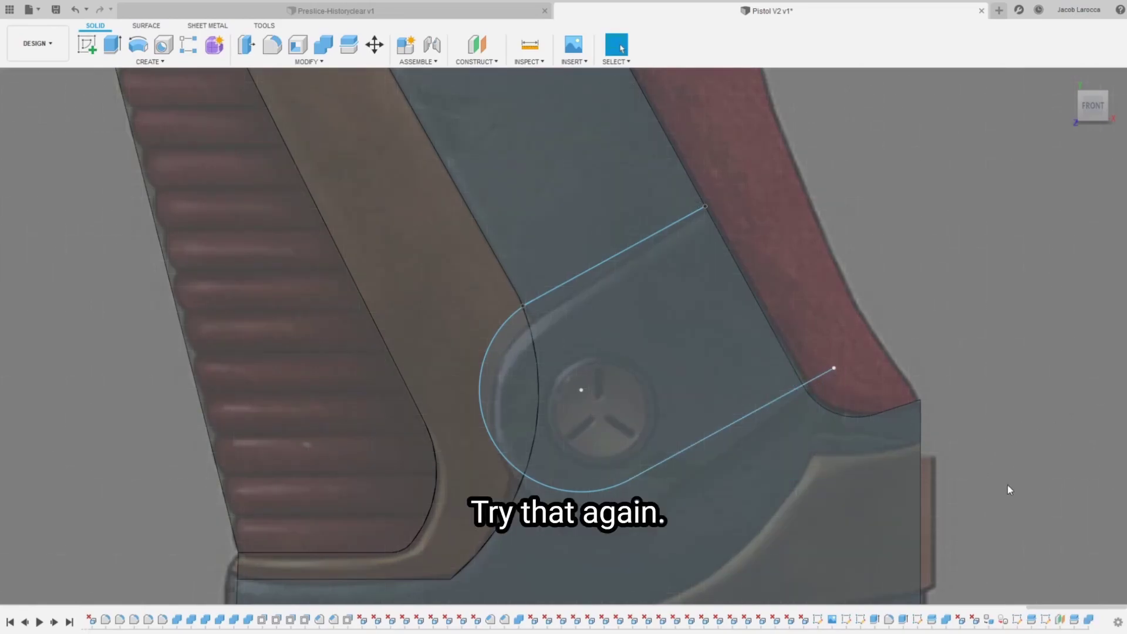
Step: Extrude the large profile of the revised slot sketch
{"action": "key", "text": "q"}
{"action": "left_click", "coordinate": [725, 382]}
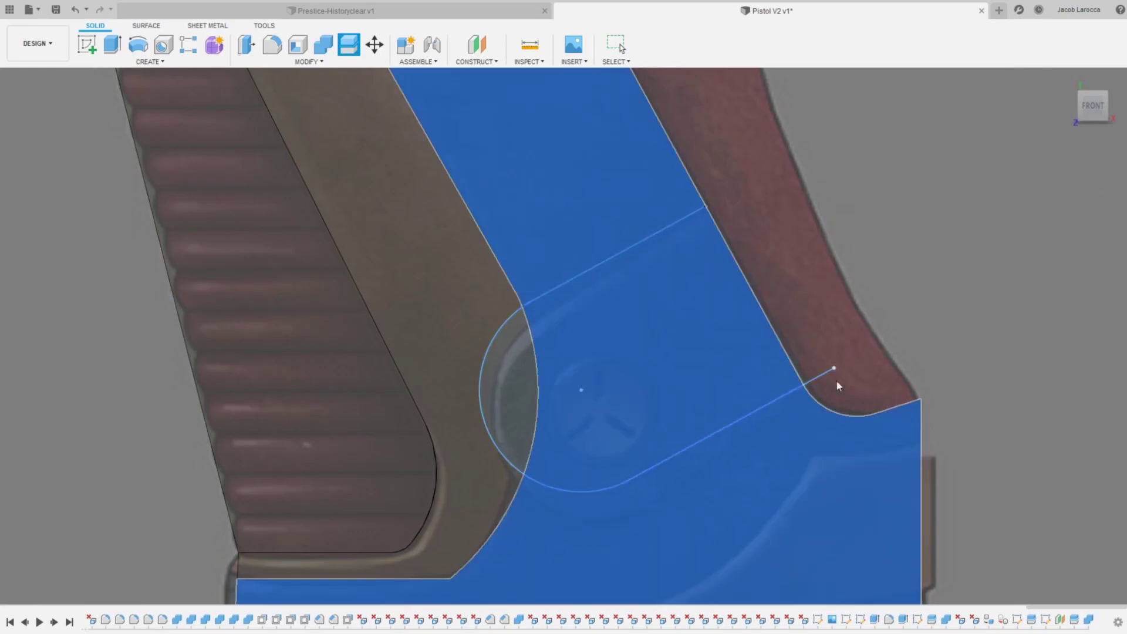
{"action": "key", "text": "Return"}
{"action": "scroll", "coordinate": [824, 412], "scroll_direction": "down", "scroll_amount": 5}
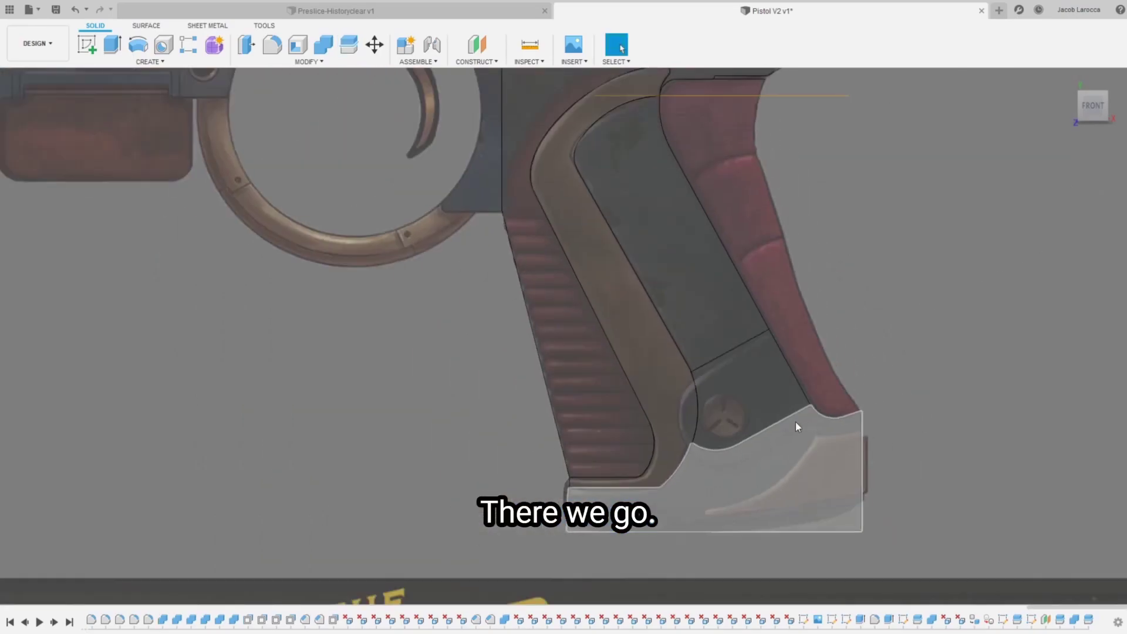
{"action": "scroll", "coordinate": [153, 542], "scroll_direction": "up", "scroll_amount": 5}
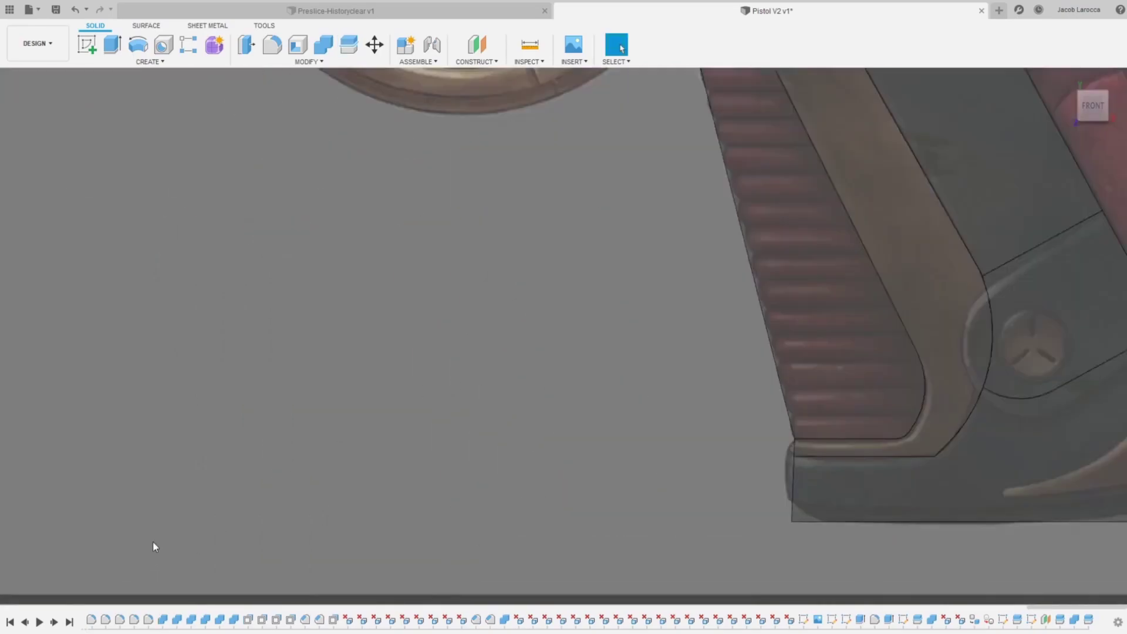
{"action": "scroll", "coordinate": [62, 523], "scroll_direction": "up", "scroll_amount": 5}
{"action": "scroll", "coordinate": [777, 410], "scroll_direction": "down", "scroll_amount": 5}
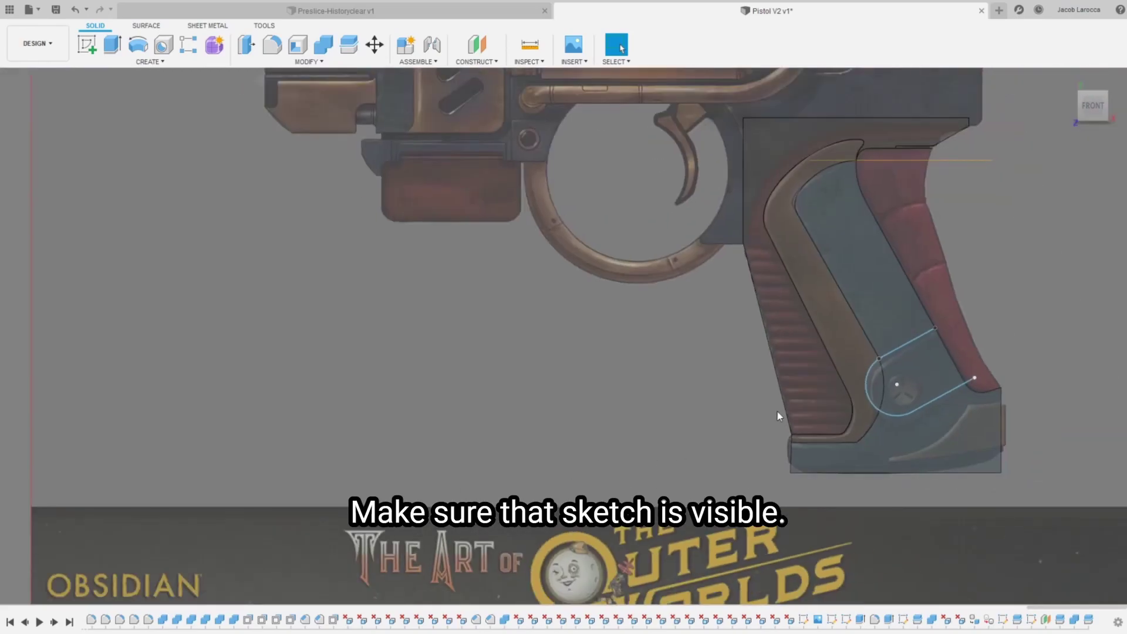
{"action": "scroll", "coordinate": [794, 397], "scroll_direction": "up", "scroll_amount": 5}
{"action": "left_click", "coordinate": [698, 341]}
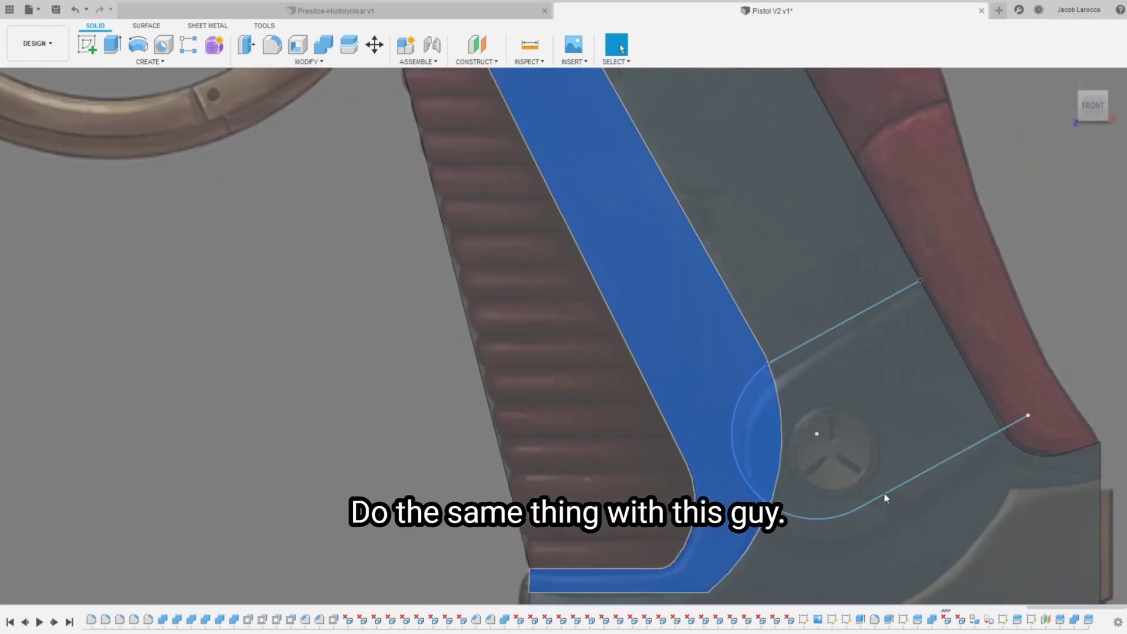
{"action": "key", "text": "q"}
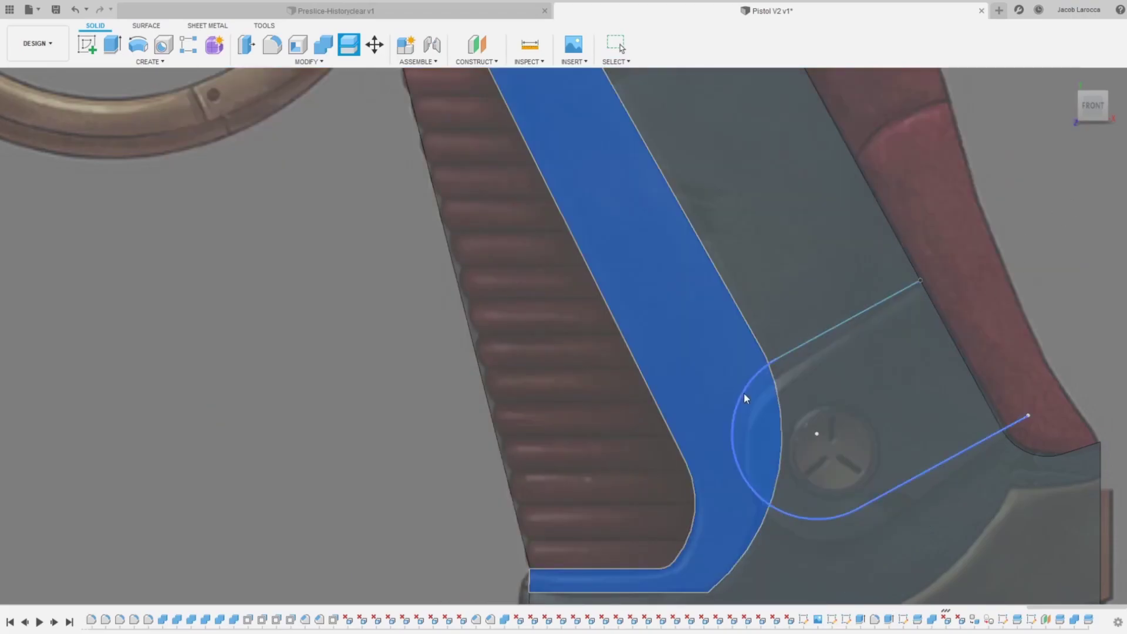
{"action": "left_click", "coordinate": [731, 392]}
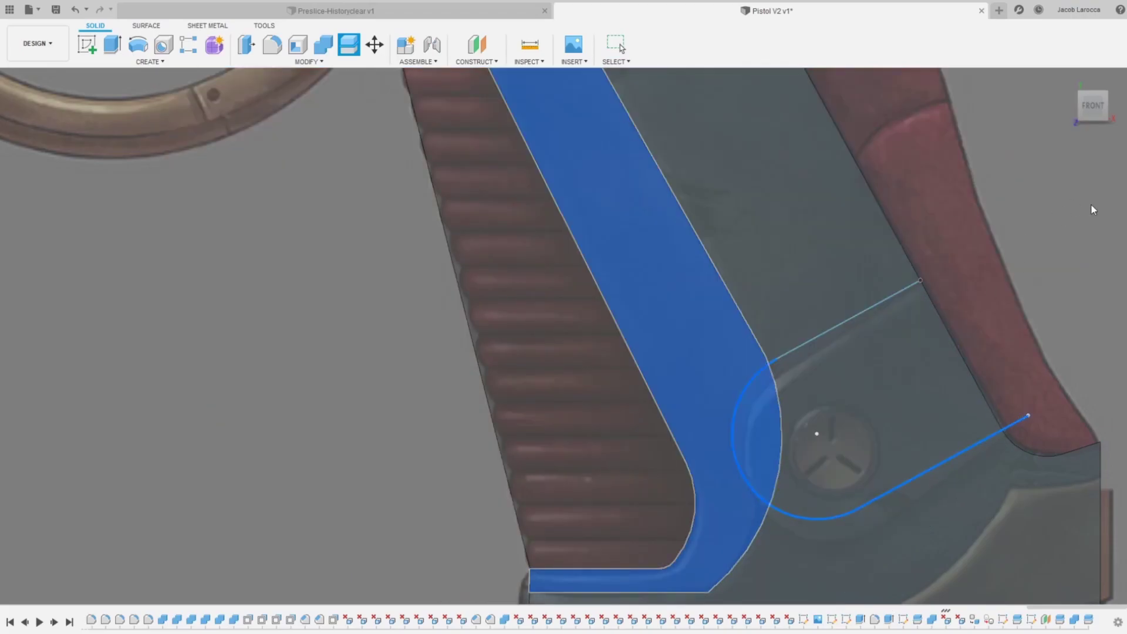
{"action": "left_click", "coordinate": [1087, 182]}
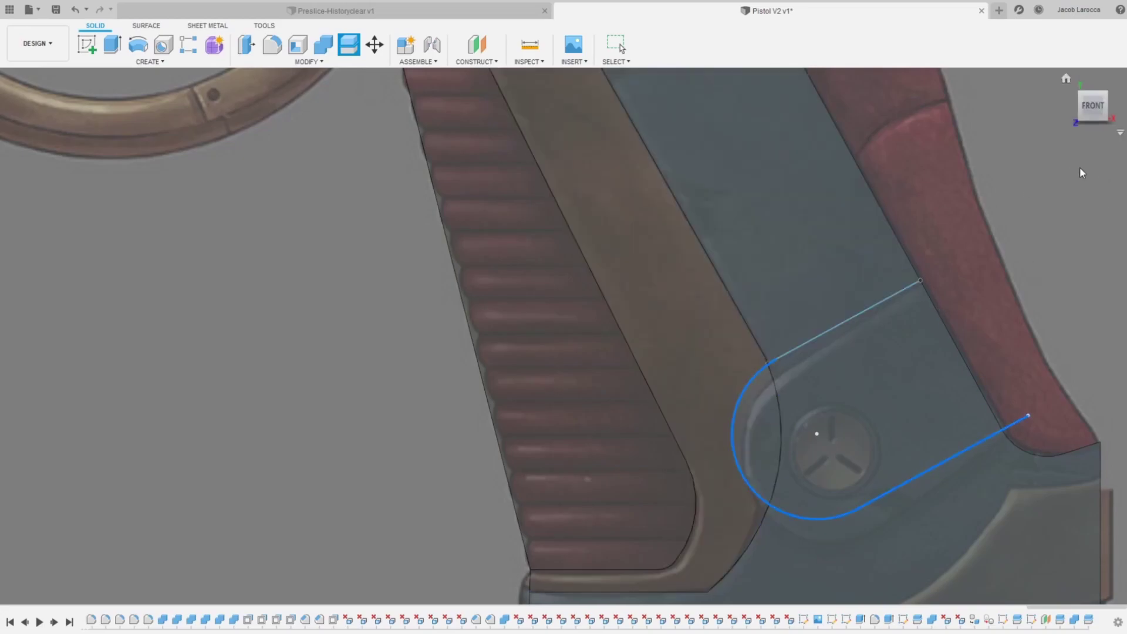
{"action": "key", "text": "Escape"}
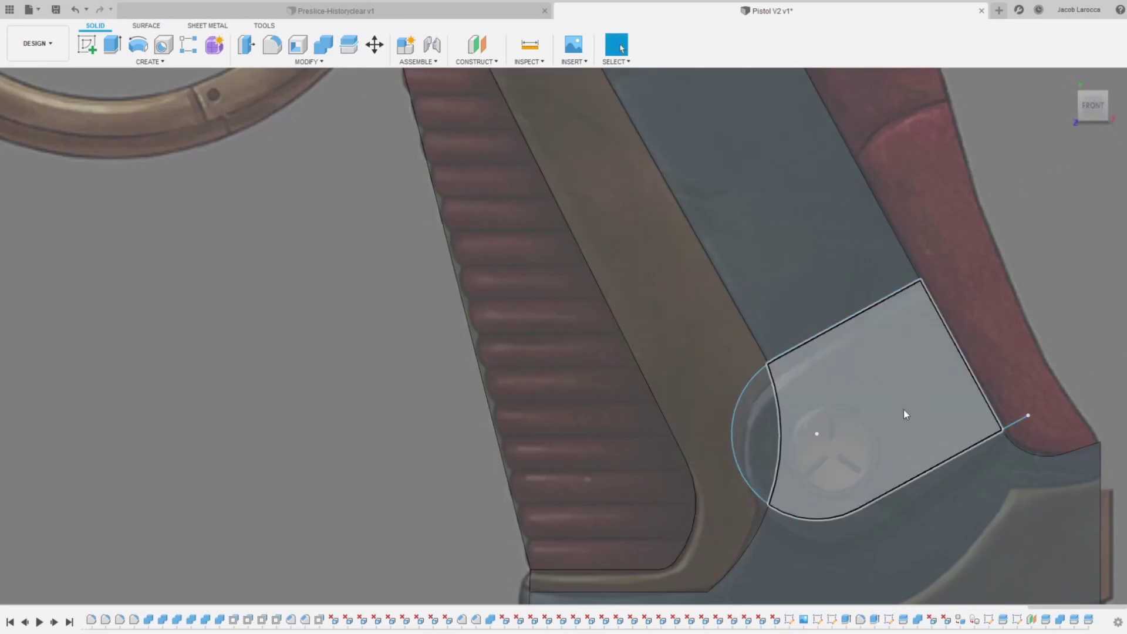
{"action": "left_click", "coordinate": [761, 435]}
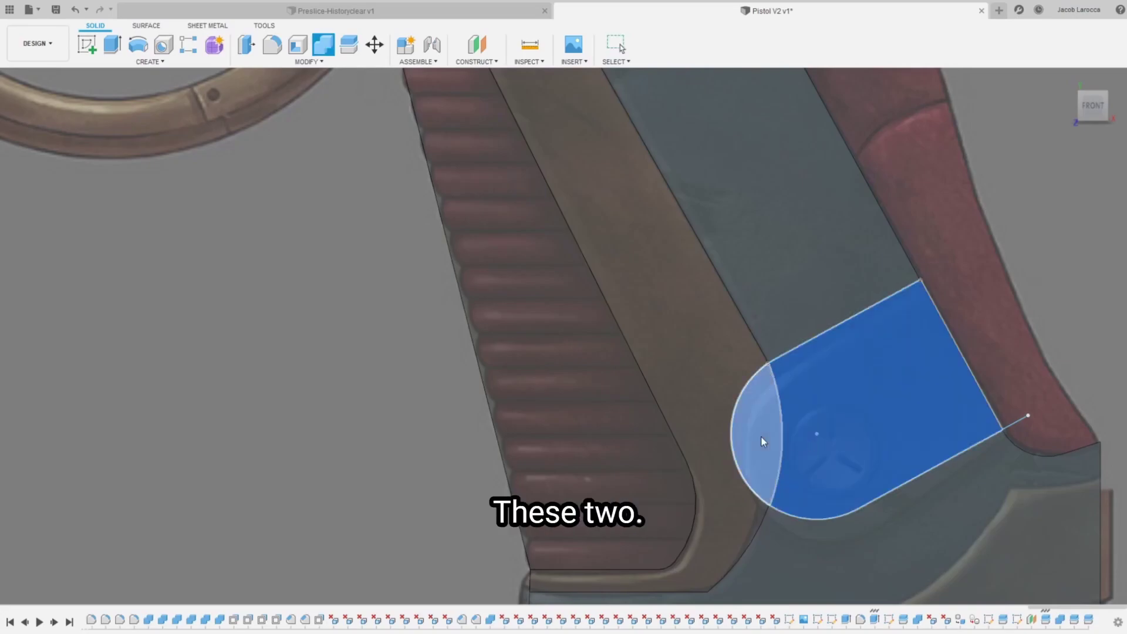
{"action": "scroll", "coordinate": [1040, 438], "scroll_direction": "down", "scroll_amount": 5}
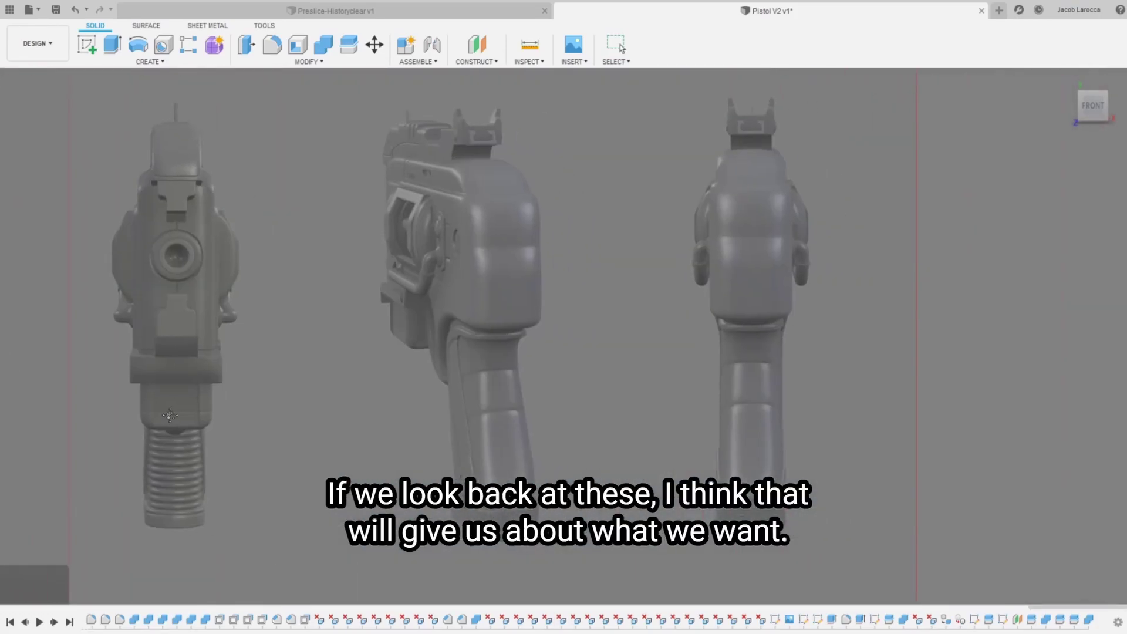
Step: Hide the translucent outer grip body to reveal the ribbed grip against the reference renders
{"action": "mouse_move", "coordinate": [170, 416]}
{"action": "middle_mouse_down"}
{"action": "mouse_move", "coordinate": [402, 442]}
{"action": "mouse_move", "coordinate": [490, 396]}
{"action": "middle_mouse_up"}
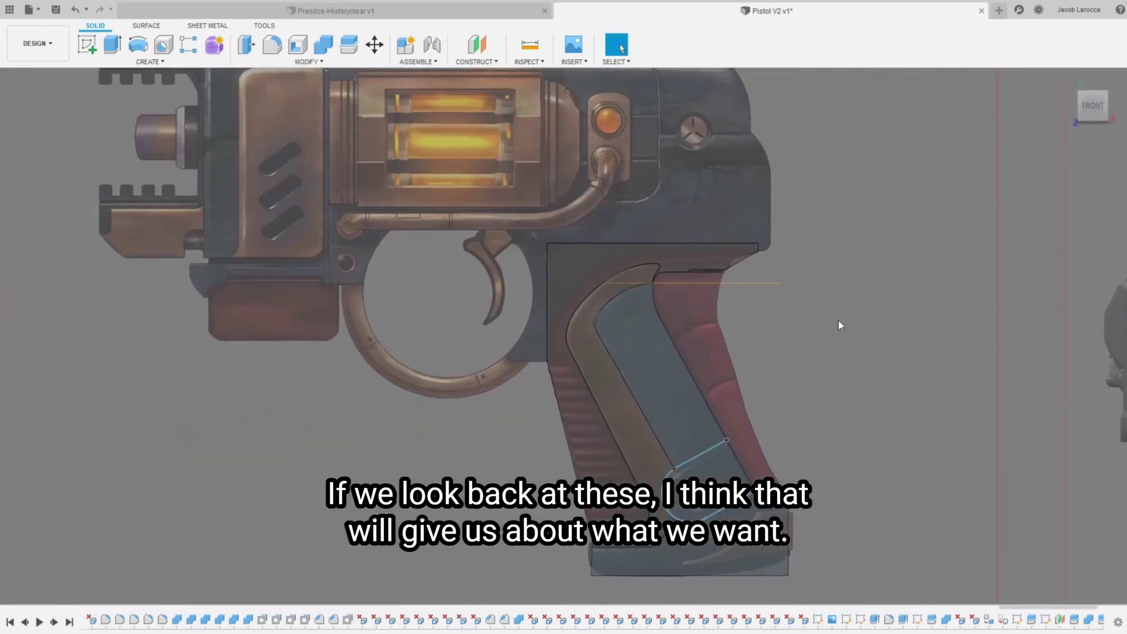
{"action": "mouse_move", "coordinate": [565, 336]}
{"action": "middle_mouse_down", "text": "shift"}
{"action": "mouse_move", "coordinate": [1064, 81]}
{"action": "mouse_move", "coordinate": [476, 403]}
{"action": "middle_mouse_up", "text": "shift"}
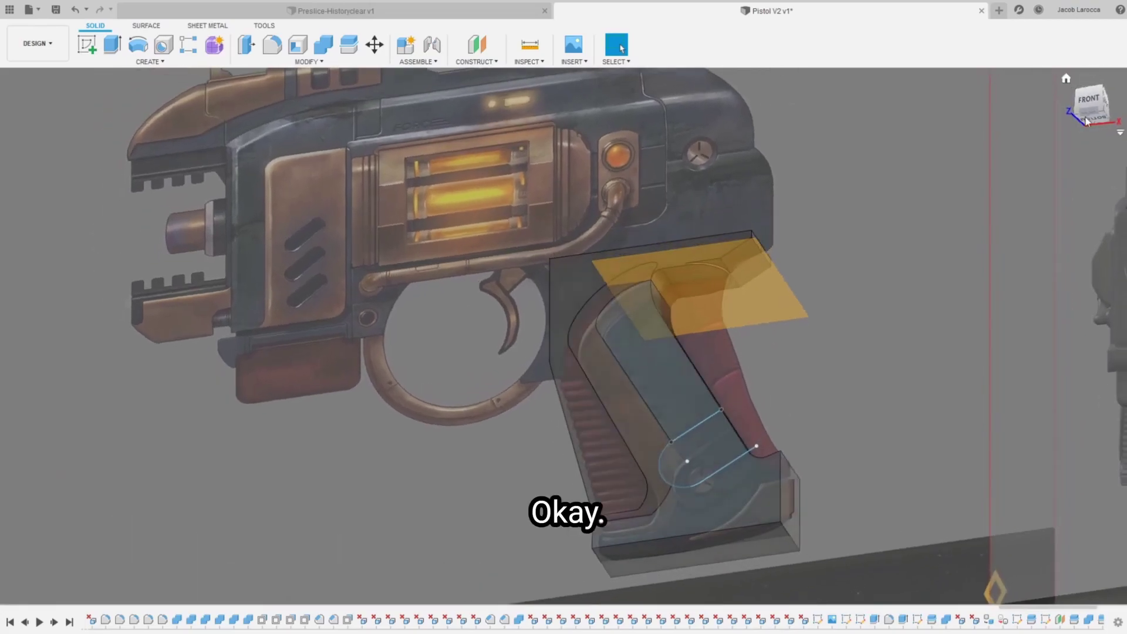
{"action": "scroll", "coordinate": [476, 402], "scroll_direction": "up", "scroll_amount": 3}
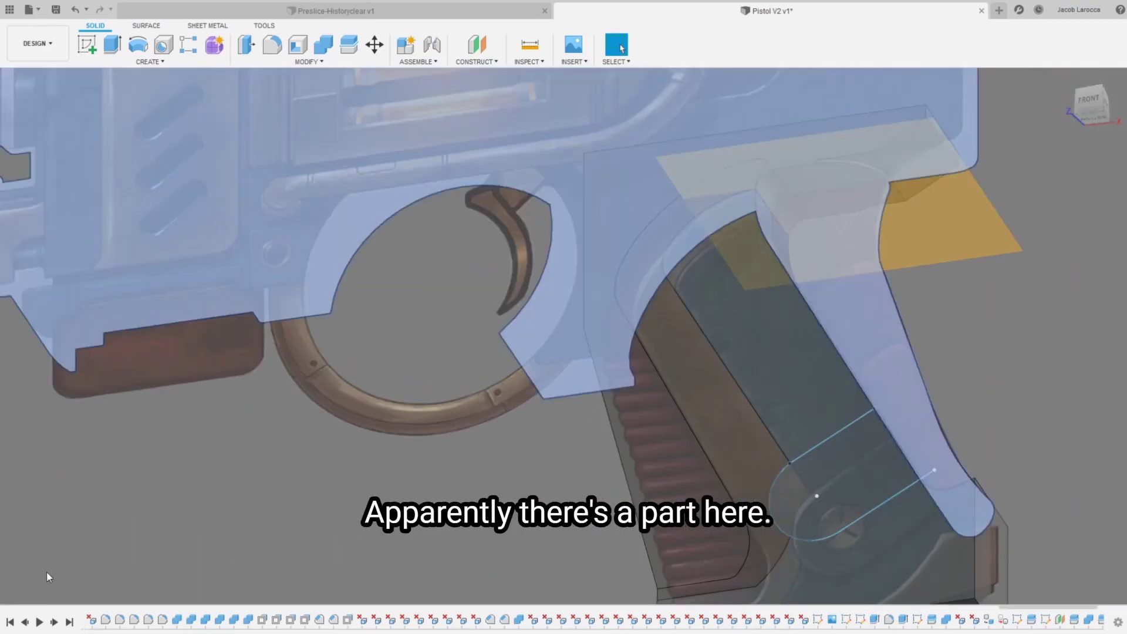
{"action": "left_click", "coordinate": [28, 571]}
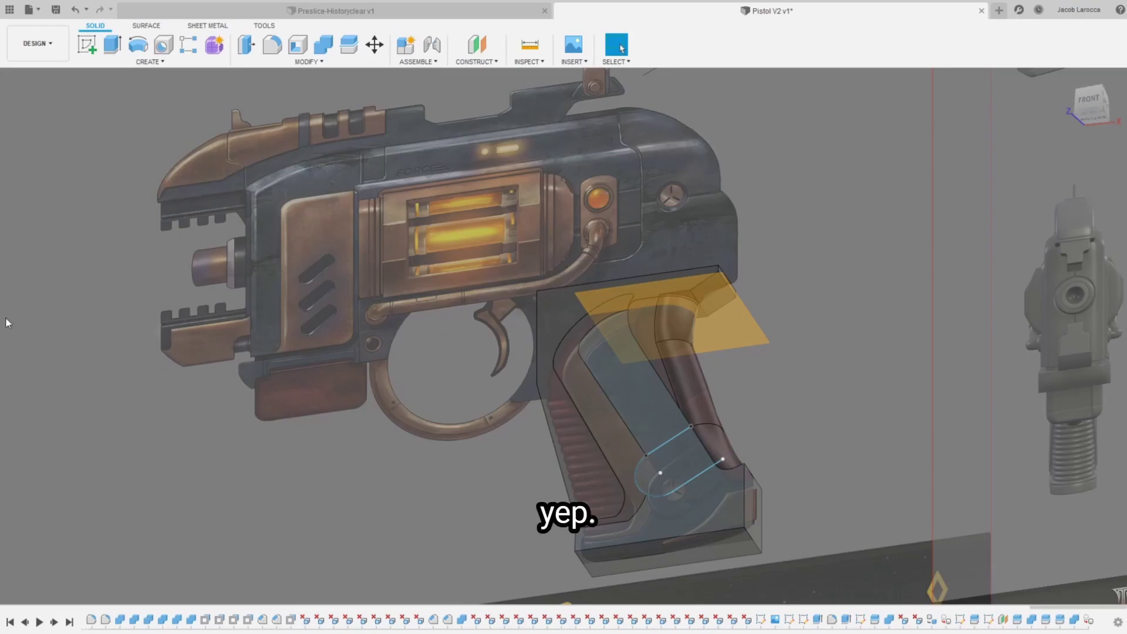
{"action": "key", "text": "v"}
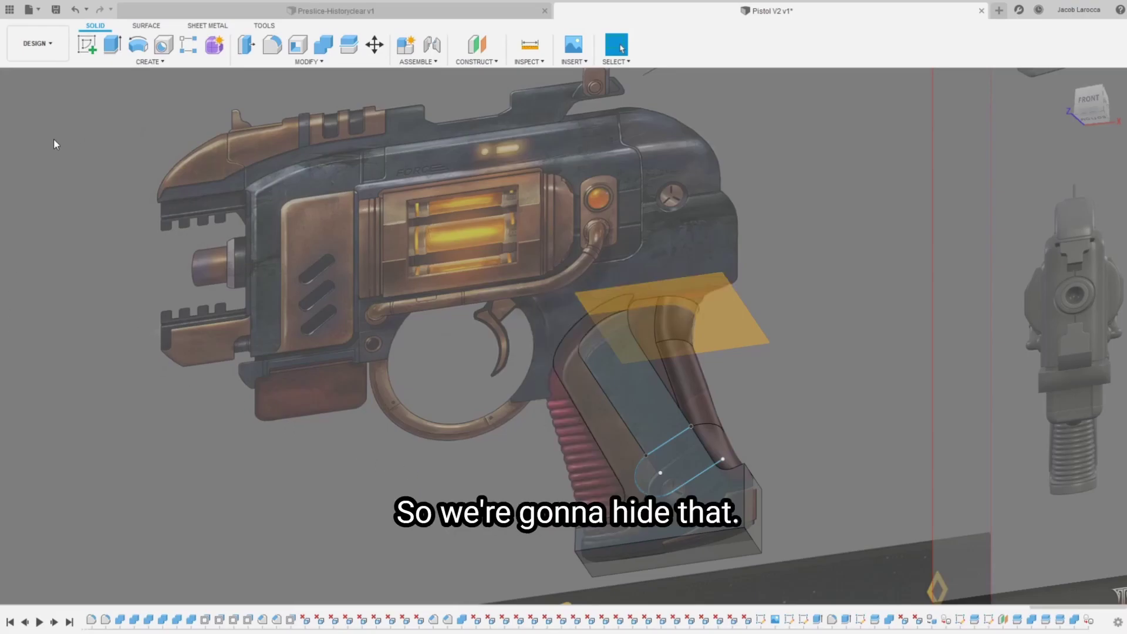
{"action": "scroll", "coordinate": [720, 391], "scroll_direction": "up", "scroll_amount": 3}
{"action": "scroll", "coordinate": [353, 422], "scroll_direction": "down", "scroll_amount": 2}
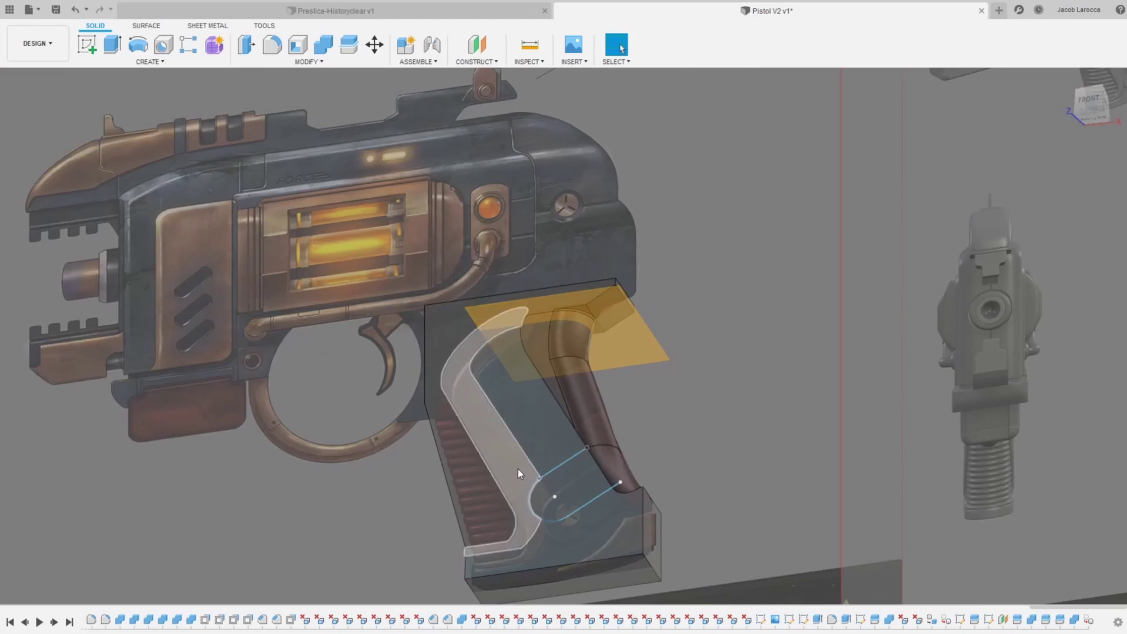
{"action": "mouse_move", "coordinate": [760, 398]}
{"action": "middle_mouse_down"}
{"action": "mouse_move", "coordinate": [186, 418]}
{"action": "mouse_move", "coordinate": [559, 356]}
{"action": "mouse_move", "coordinate": [609, 359]}
{"action": "middle_mouse_up"}
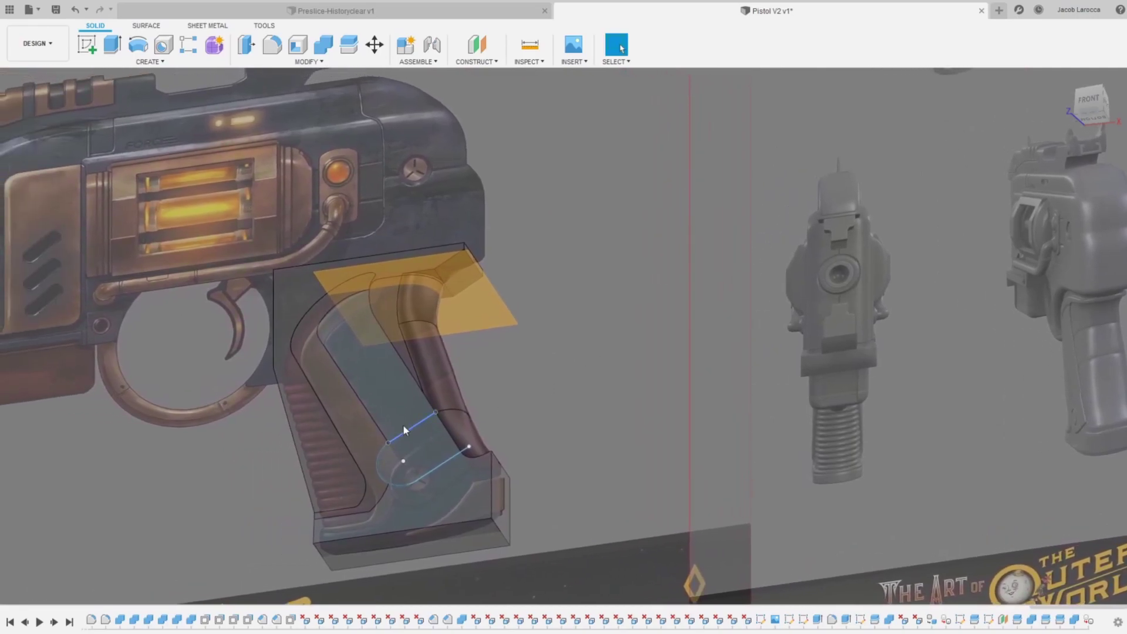
Step: Try extruding the lower grip profiles, then cancel both attempts
{"action": "left_click", "coordinate": [370, 362]}
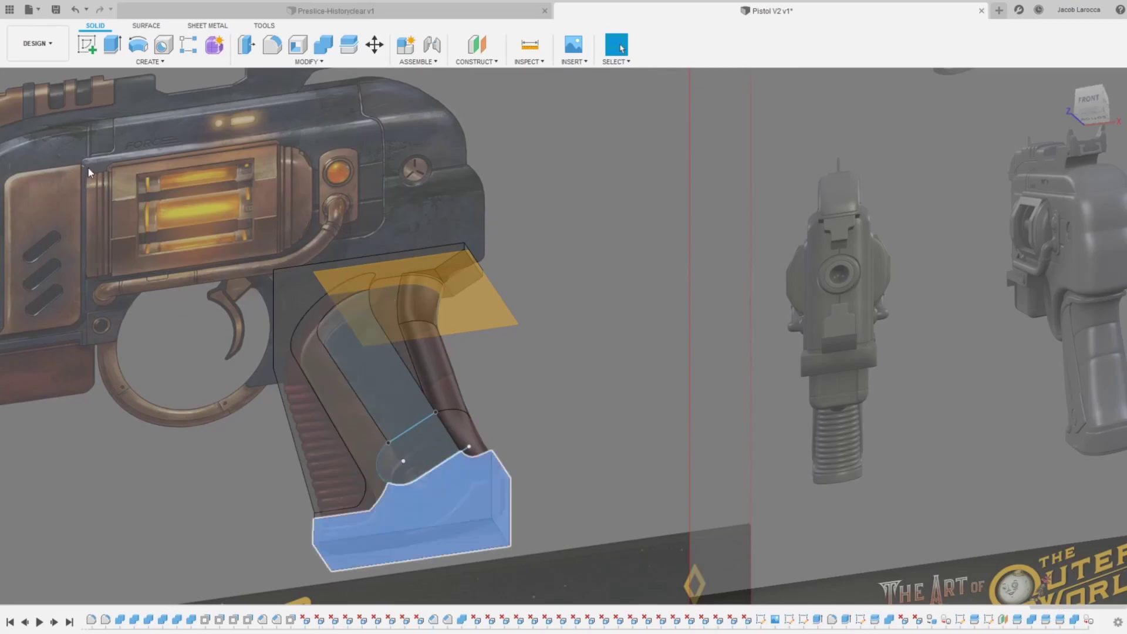
{"action": "key", "text": "q"}
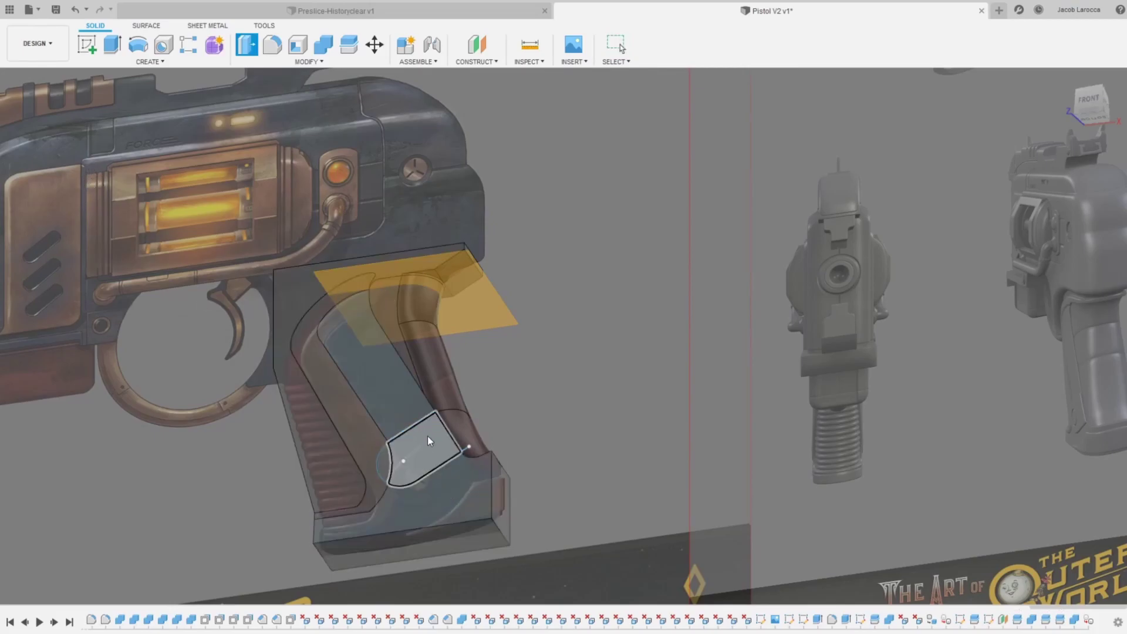
{"action": "left_click", "coordinate": [429, 441]}
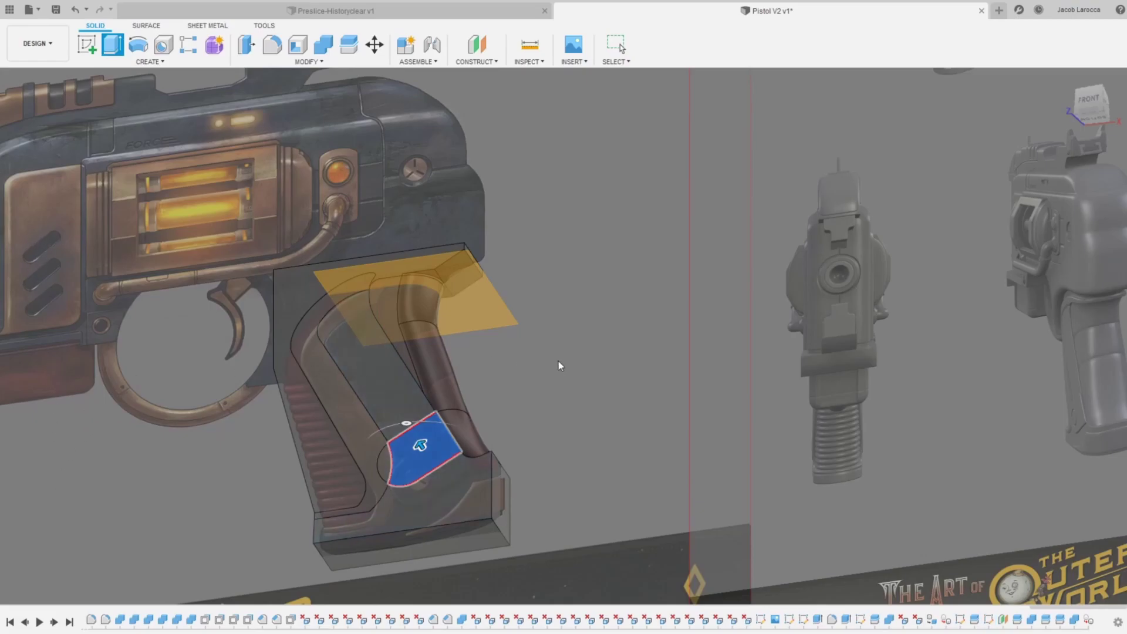
{"action": "key", "text": "Escape"}
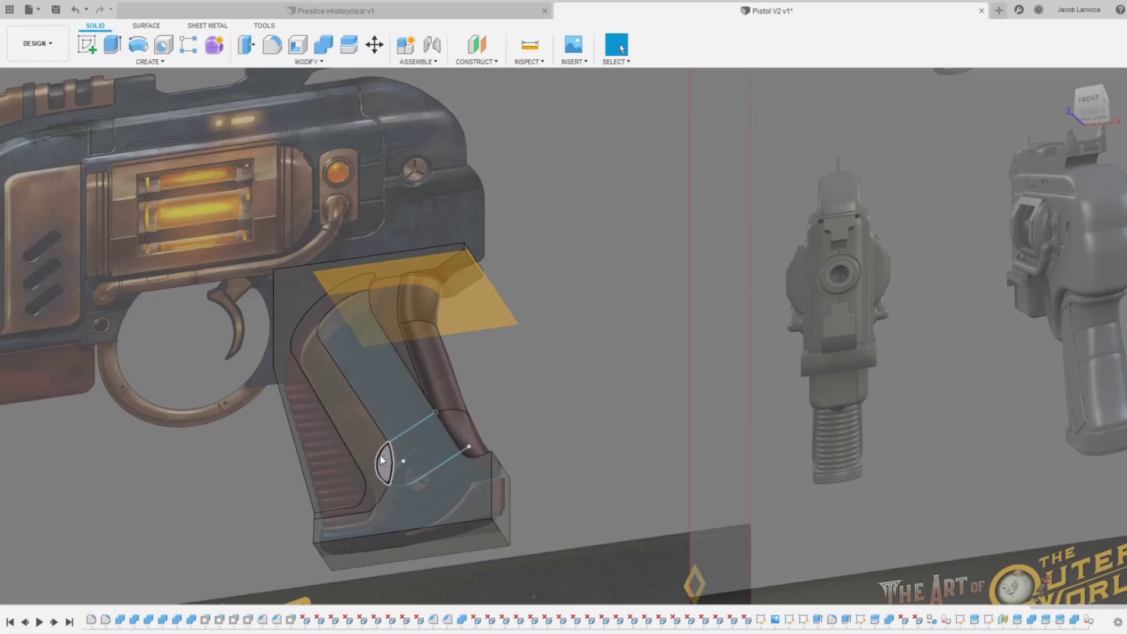
{"action": "left_click", "coordinate": [431, 451]}
{"action": "key", "text": "e"}
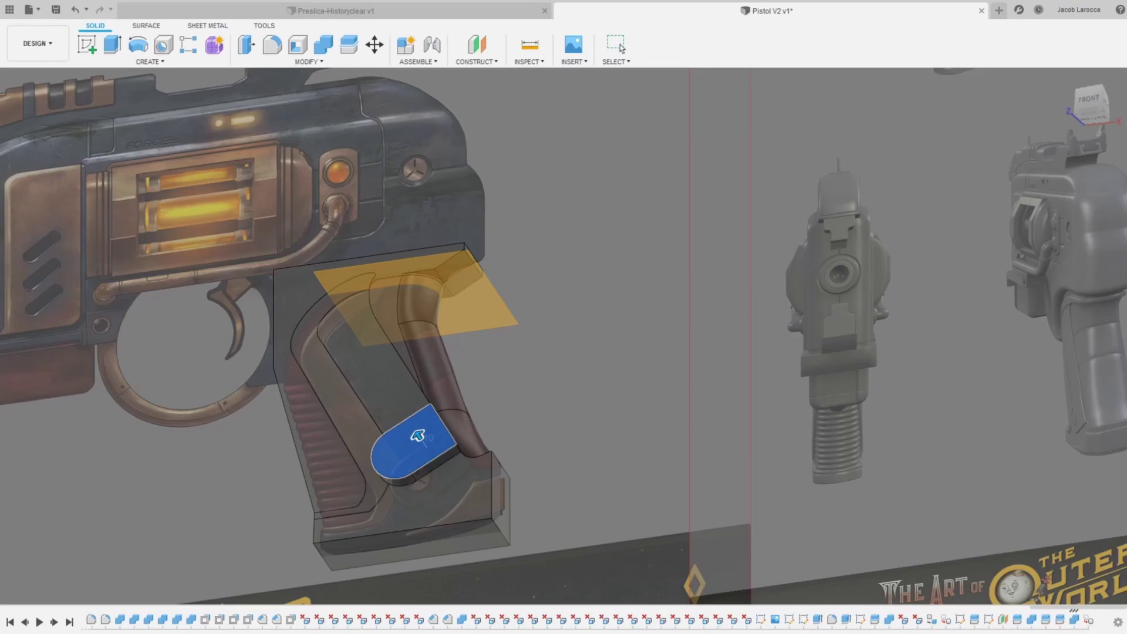
{"action": "scroll", "coordinate": [465, 463], "scroll_direction": "up", "scroll_amount": 3}
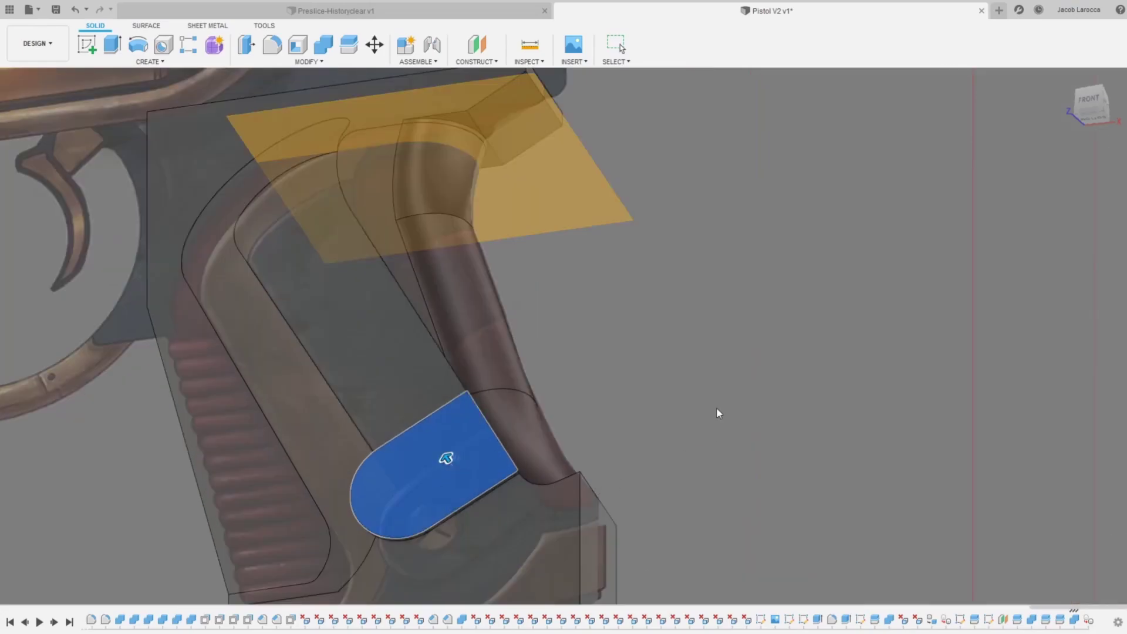
{"action": "key", "text": "Escape"}
{"action": "scroll", "coordinate": [739, 407], "scroll_direction": "down", "scroll_amount": 2}
{"action": "scroll", "coordinate": [716, 407], "scroll_direction": "down", "scroll_amount": 2}
{"action": "scroll", "coordinate": [645, 410], "scroll_direction": "down", "scroll_amount": 1}
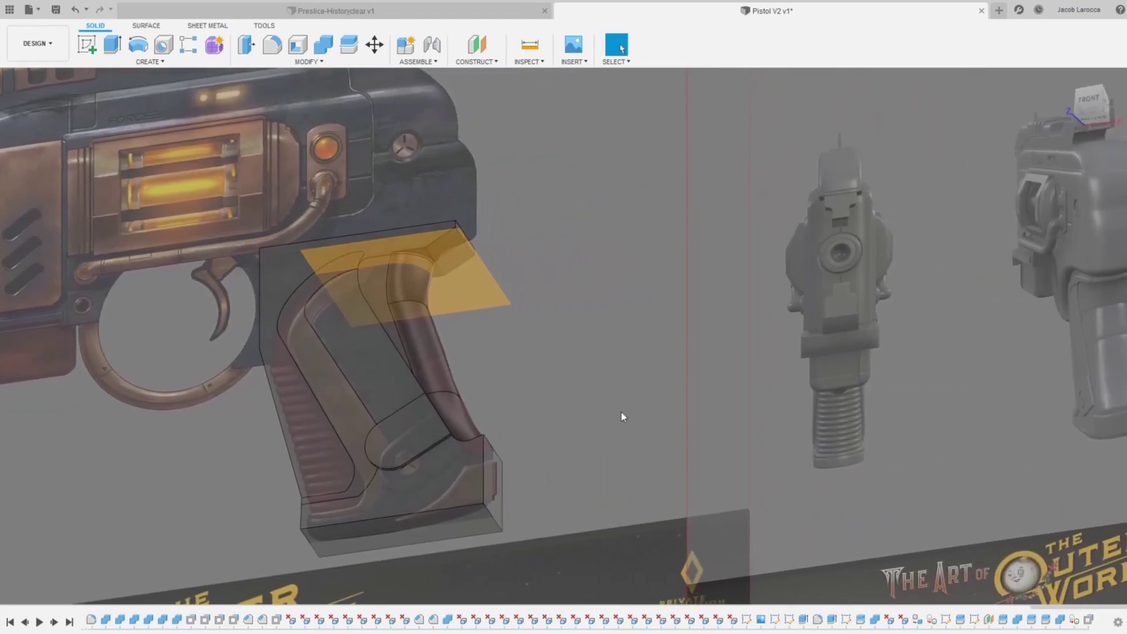
{"action": "scroll", "coordinate": [448, 404], "scroll_direction": "up", "scroll_amount": 1}
{"action": "scroll", "coordinate": [263, 459], "scroll_direction": "up", "scroll_amount": 3}
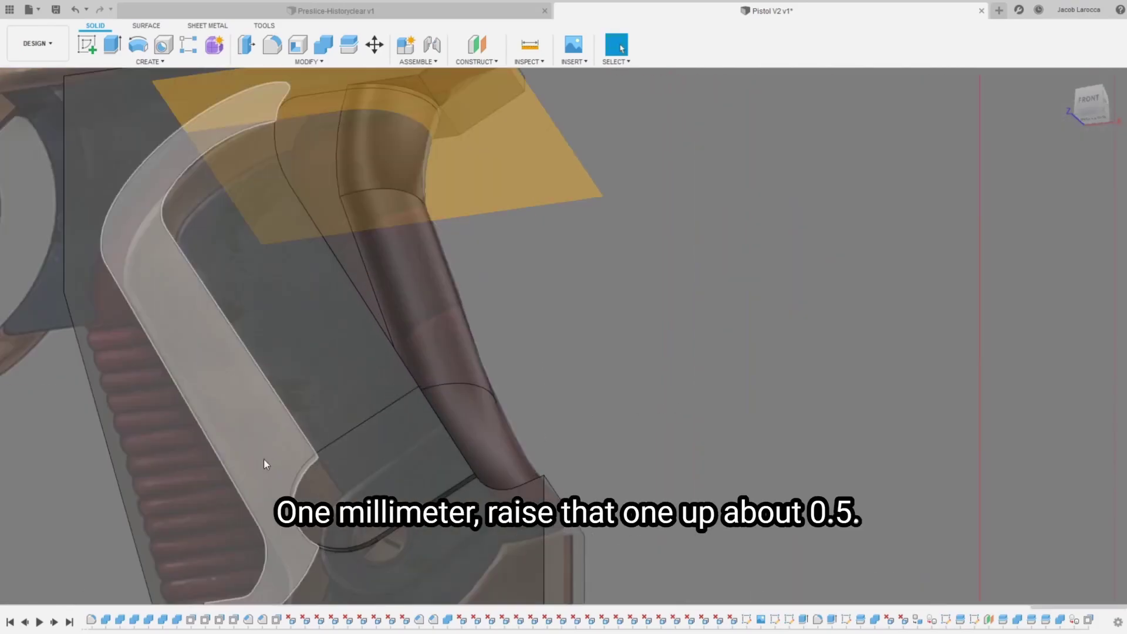
{"action": "scroll", "coordinate": [435, 343], "scroll_direction": "down", "scroll_amount": 2}
Step: Try a press-pull on the upper grip panel face, cancel it, and reorient to a front view of the grip
{"action": "left_click", "coordinate": [502, 296]}
{"action": "scroll", "coordinate": [502, 295], "scroll_direction": "down", "scroll_amount": 3}
{"action": "middle_click_drag", "start_coordinate": [829, 377], "coordinate": [620, 405]}
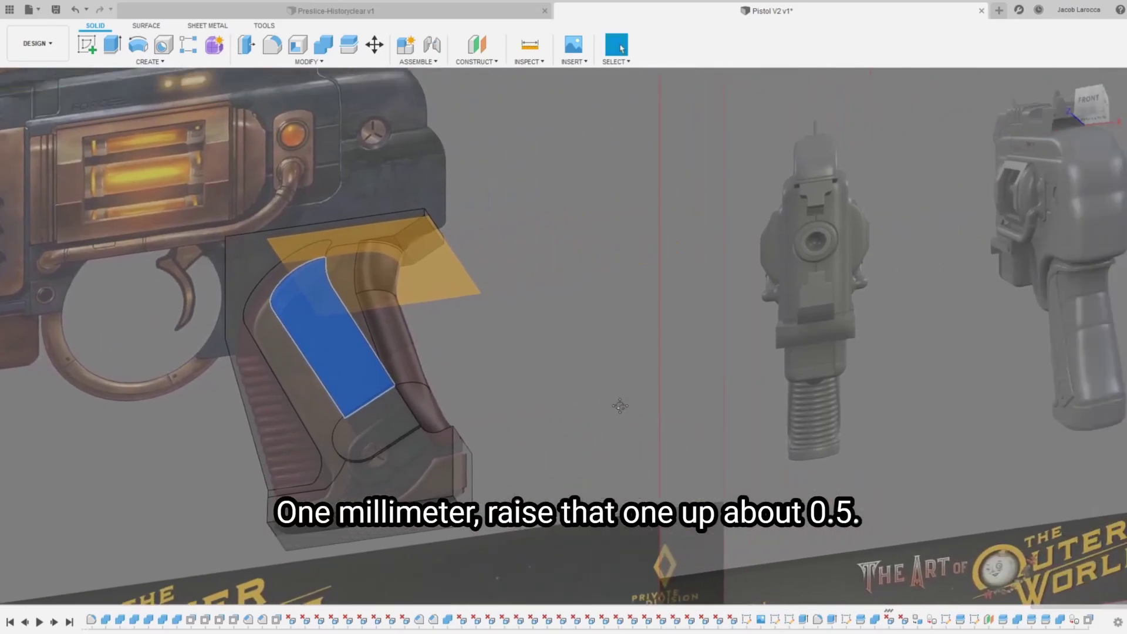
{"action": "scroll", "coordinate": [620, 405], "scroll_direction": "down", "scroll_amount": 2}
{"action": "scroll", "coordinate": [699, 417], "scroll_direction": "up", "scroll_amount": 3}
{"action": "scroll", "coordinate": [453, 381], "scroll_direction": "up", "scroll_amount": 1}
{"action": "key", "text": "q"}
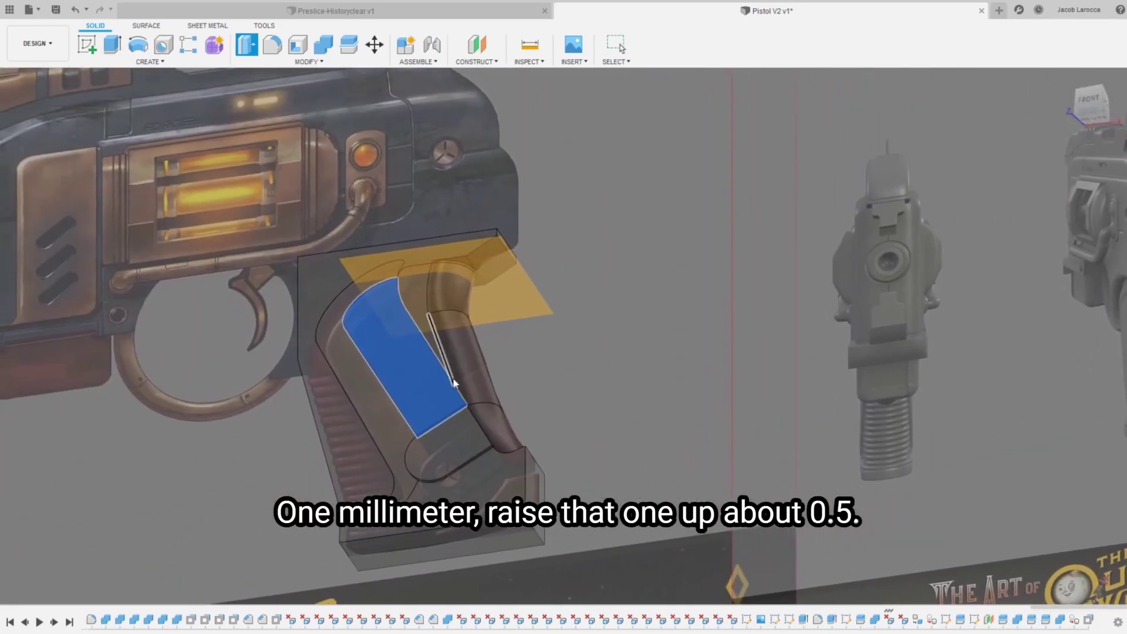
{"action": "key", "text": "Escape"}
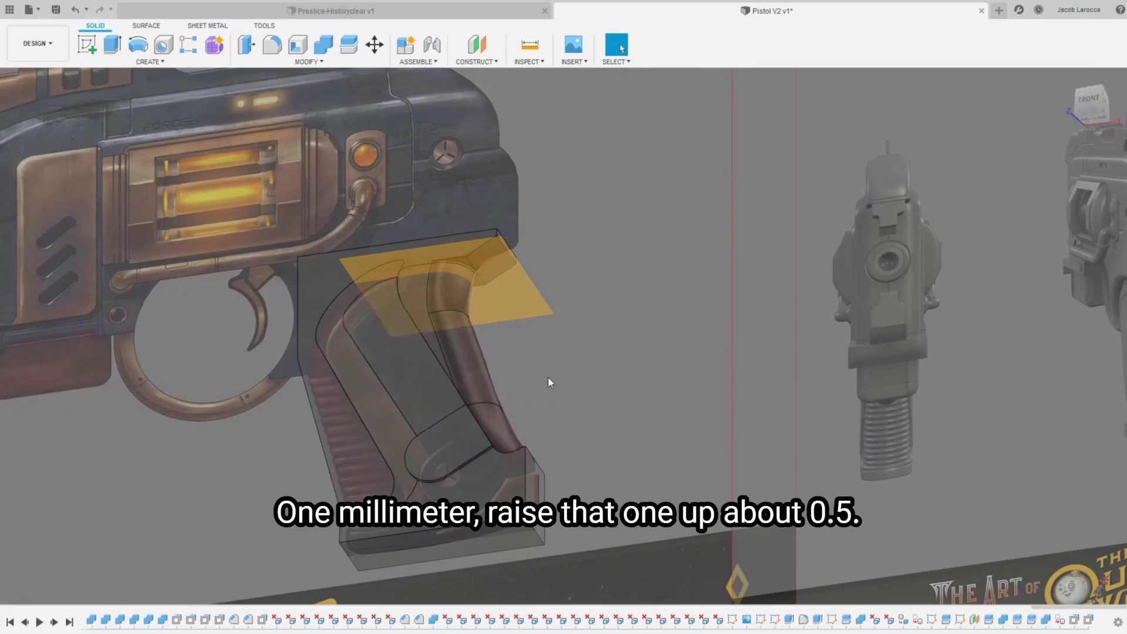
{"action": "middle_click_drag", "start_coordinate": [937, 282], "coordinate": [649, 279]}
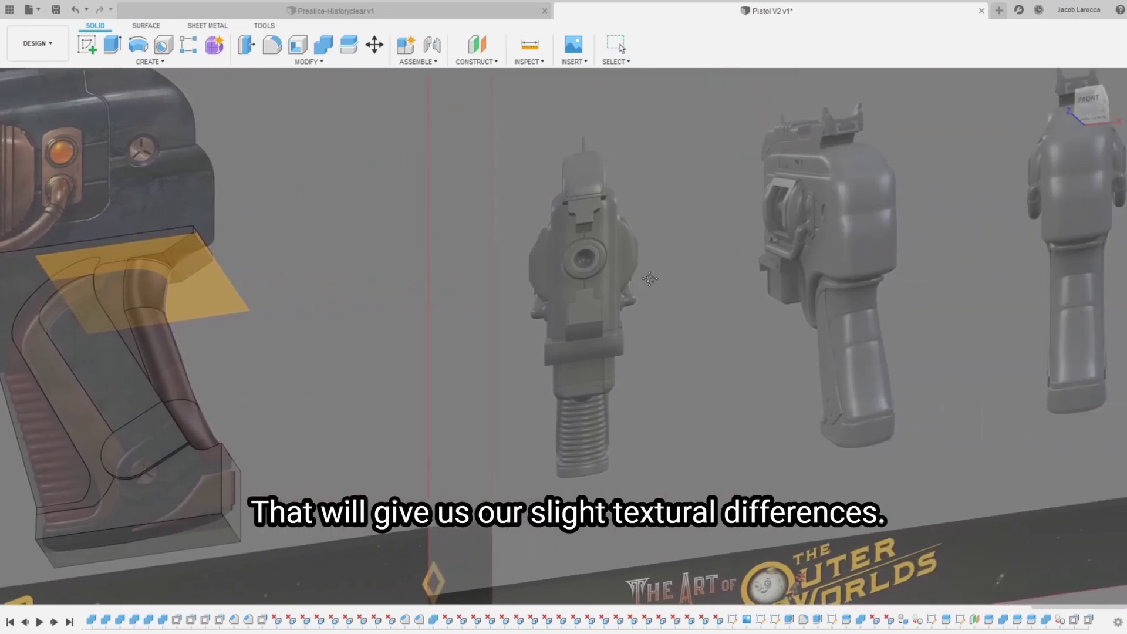
{"action": "middle_click_drag", "start_coordinate": [565, 335], "coordinate": [621, 48], "text": "shift"}
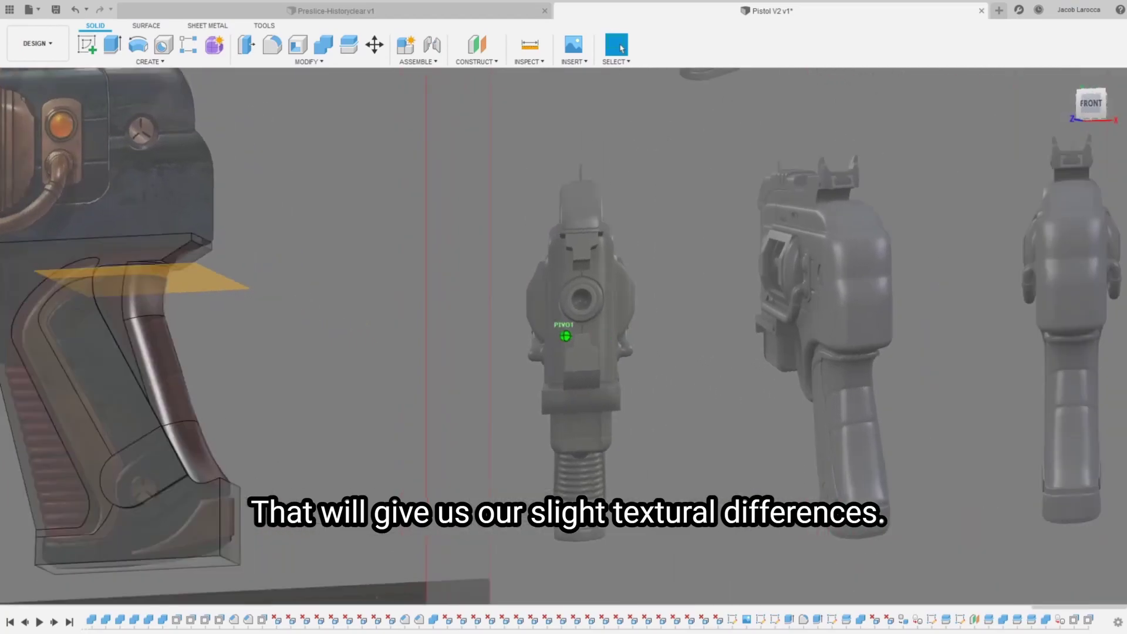
{"action": "middle_click_drag", "start_coordinate": [565, 336], "coordinate": [817, 196], "text": "shift"}
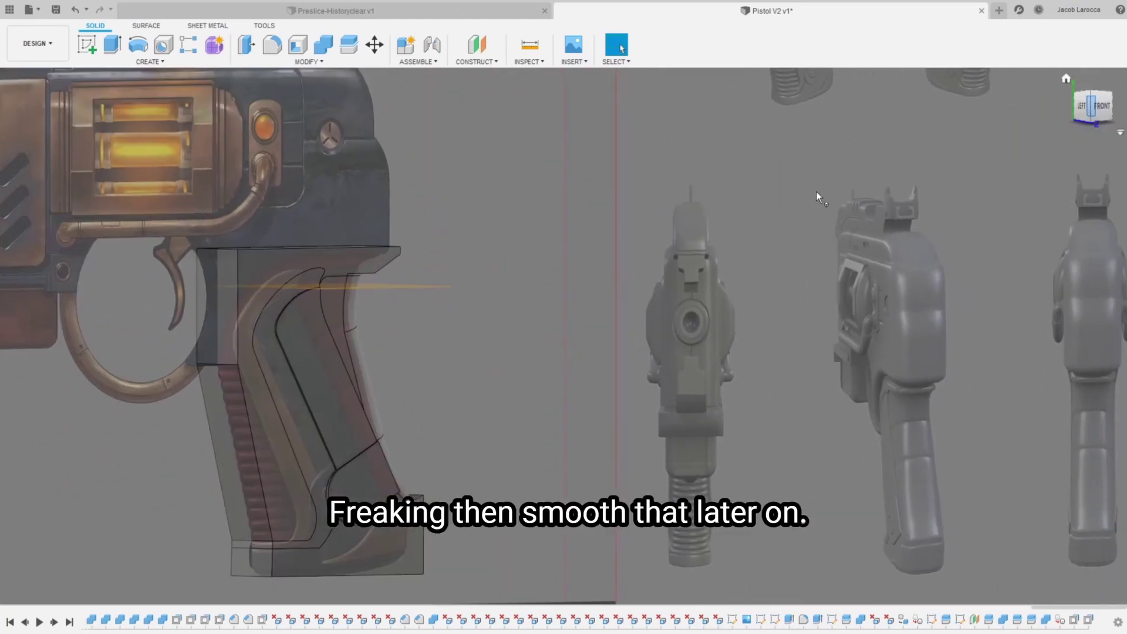
{"action": "scroll", "coordinate": [309, 315], "scroll_direction": "up", "scroll_amount": 5}
{"action": "scroll", "coordinate": [308, 315], "scroll_direction": "down", "scroll_amount": 3}
{"action": "scroll", "coordinate": [435, 382], "scroll_direction": "down", "scroll_amount": 3}
{"action": "scroll", "coordinate": [433, 415], "scroll_direction": "down", "scroll_amount": 3}
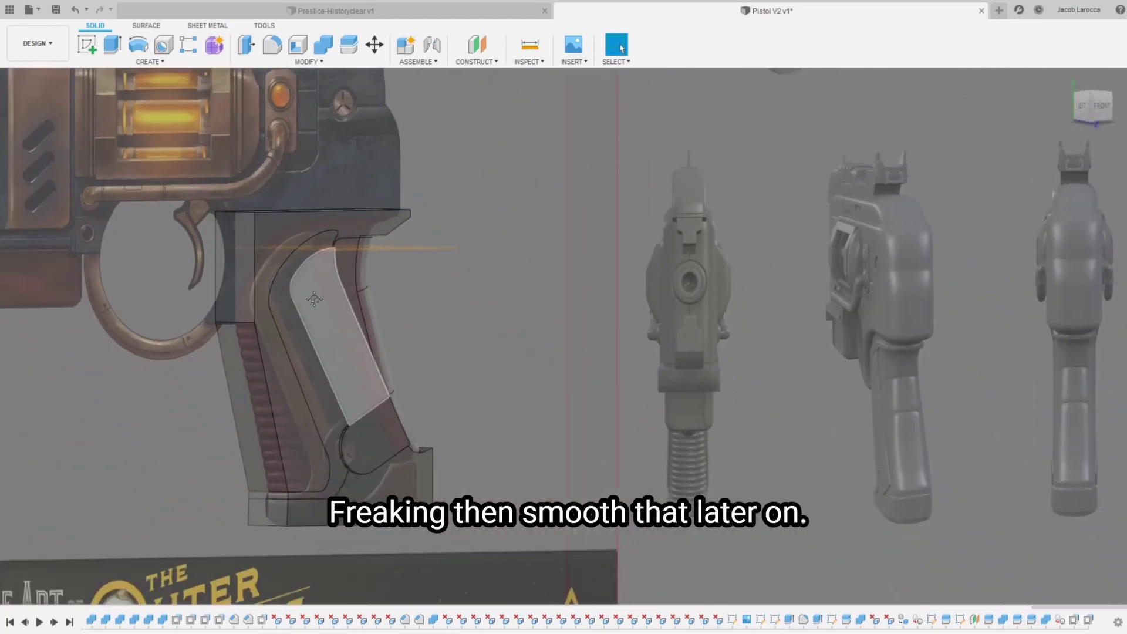
{"action": "middle_click_drag", "start_coordinate": [564, 336], "coordinate": [646, 328], "text": "shift"}
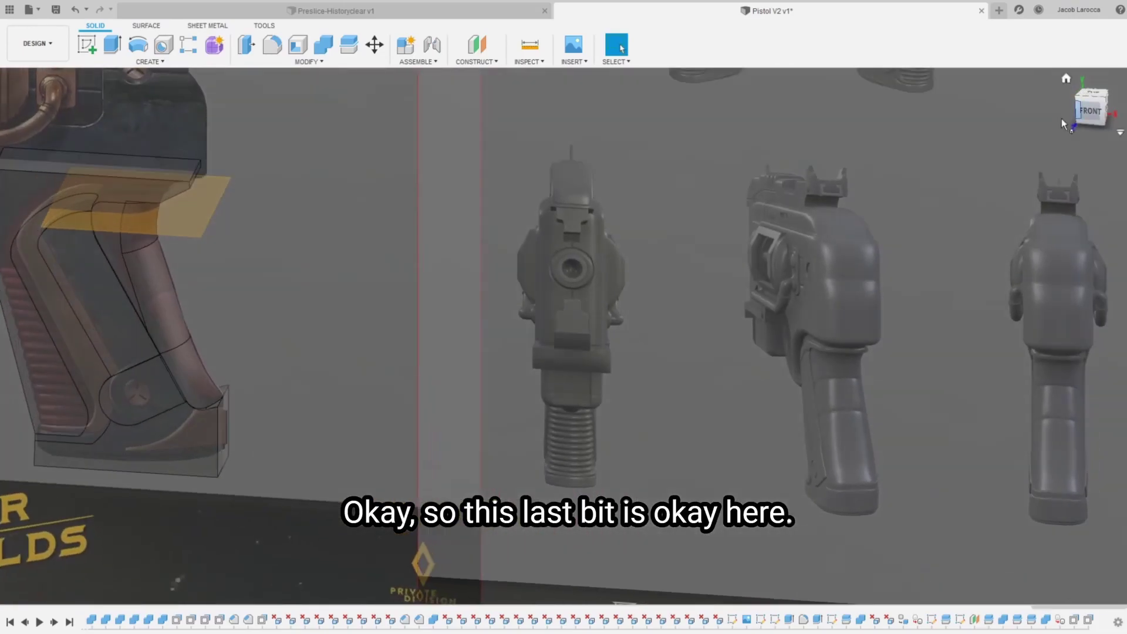
{"action": "middle_click_drag", "start_coordinate": [564, 336], "coordinate": [622, 317], "text": "shift"}
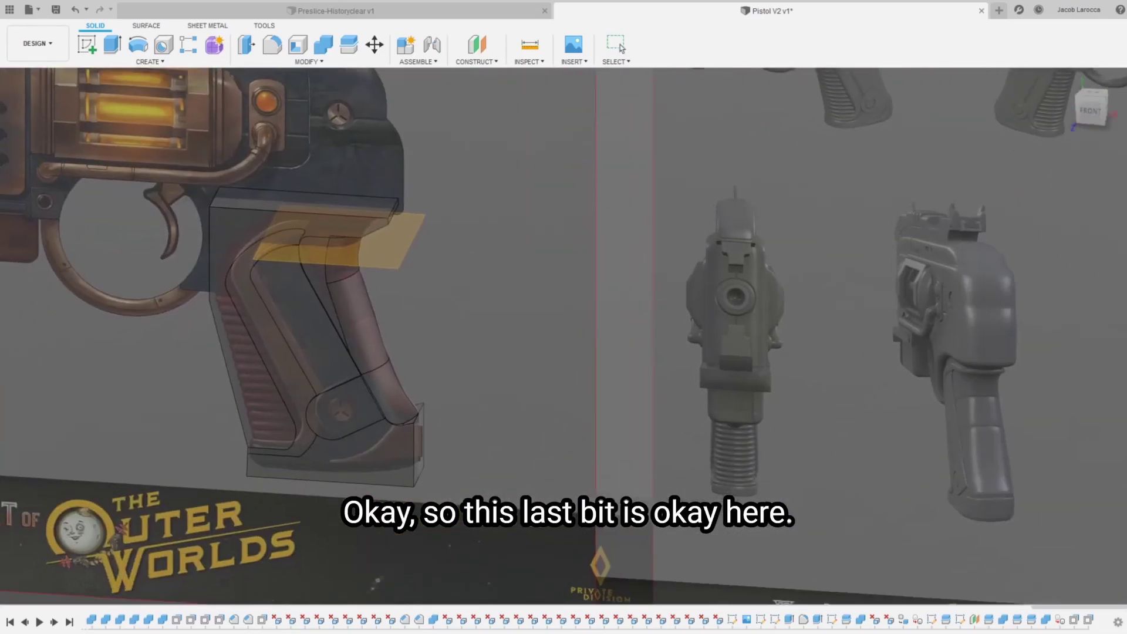
{"action": "middle_click_drag", "start_coordinate": [545, 405], "coordinate": [565, 375]}
Step: Fillet the grip's back edge with a radius of 12.5
{"action": "left_click", "coordinate": [269, 351]}
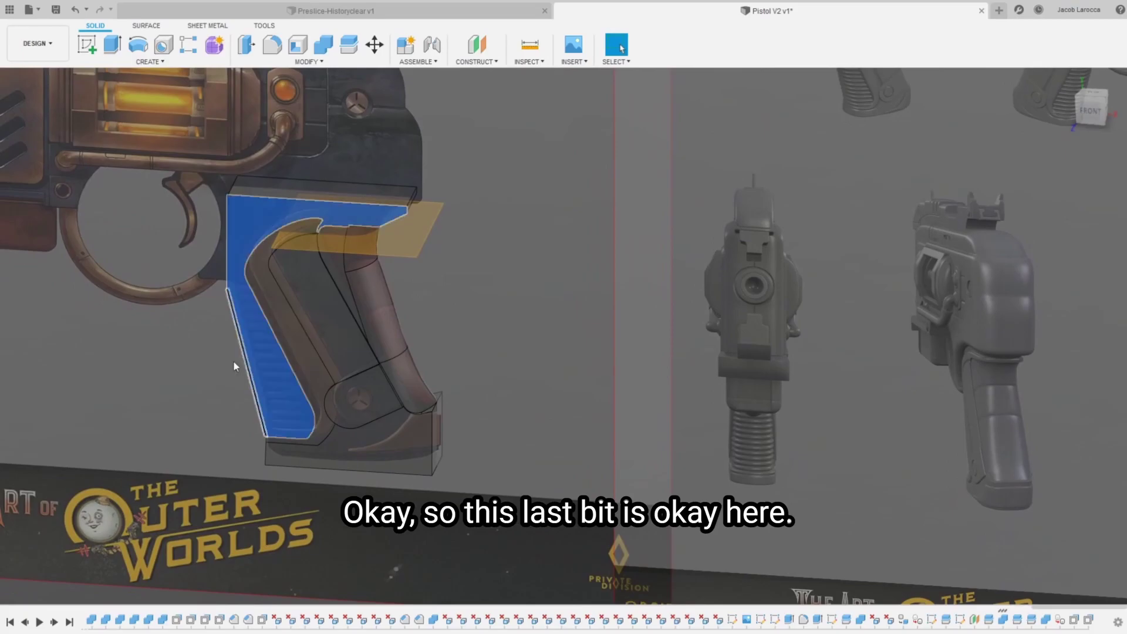
{"action": "left_click", "coordinate": [269, 350]}
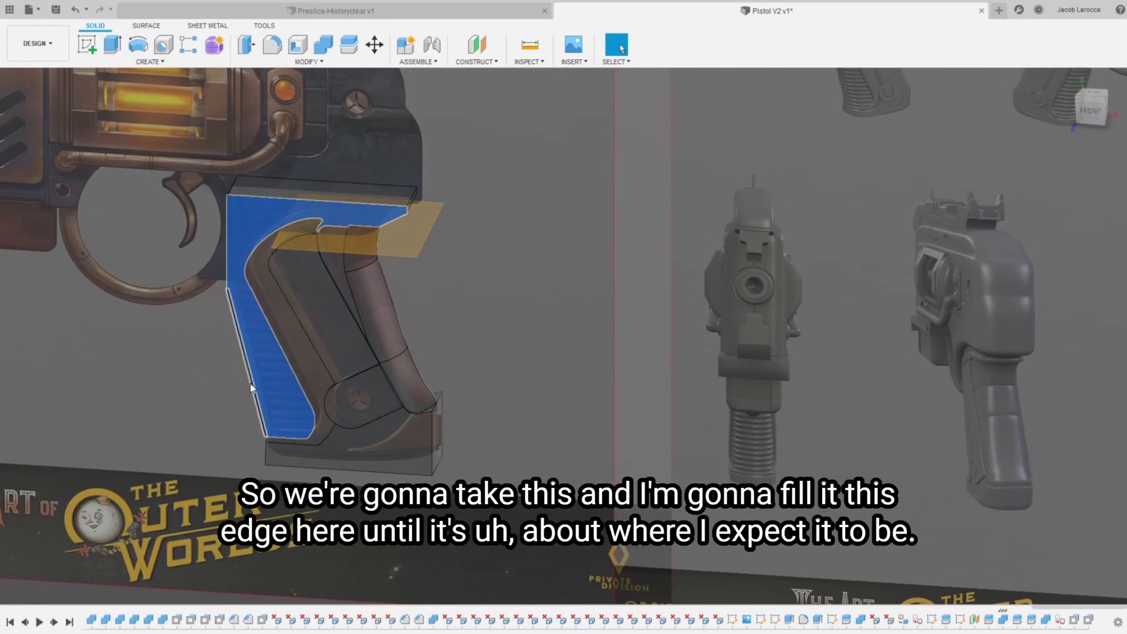
{"action": "left_click", "coordinate": [248, 382]}
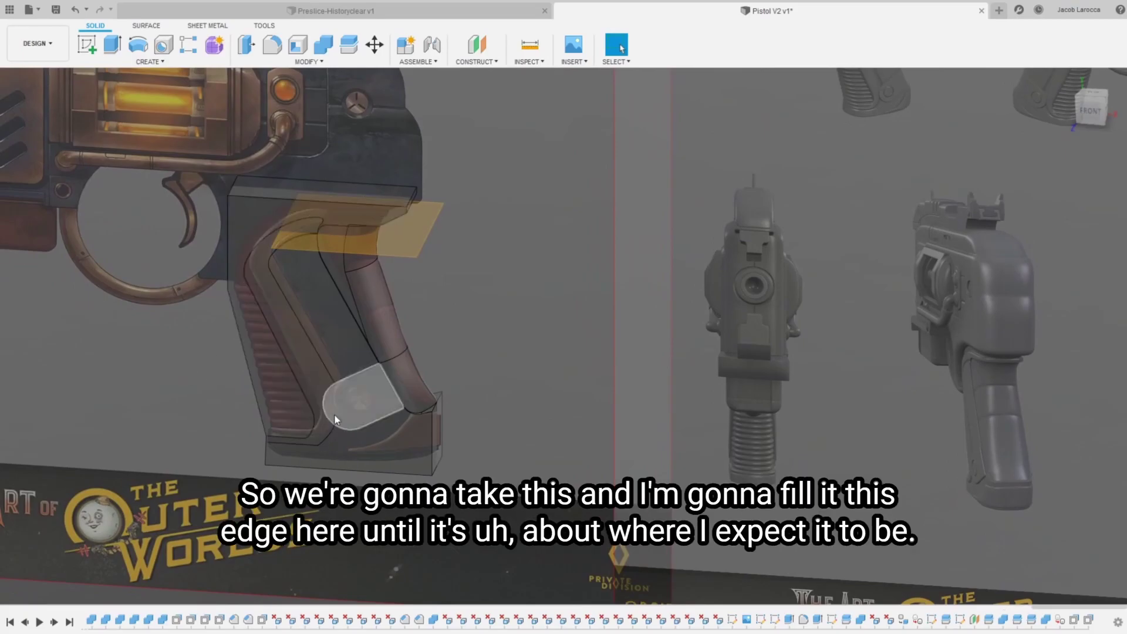
{"action": "left_click", "coordinate": [256, 404]}
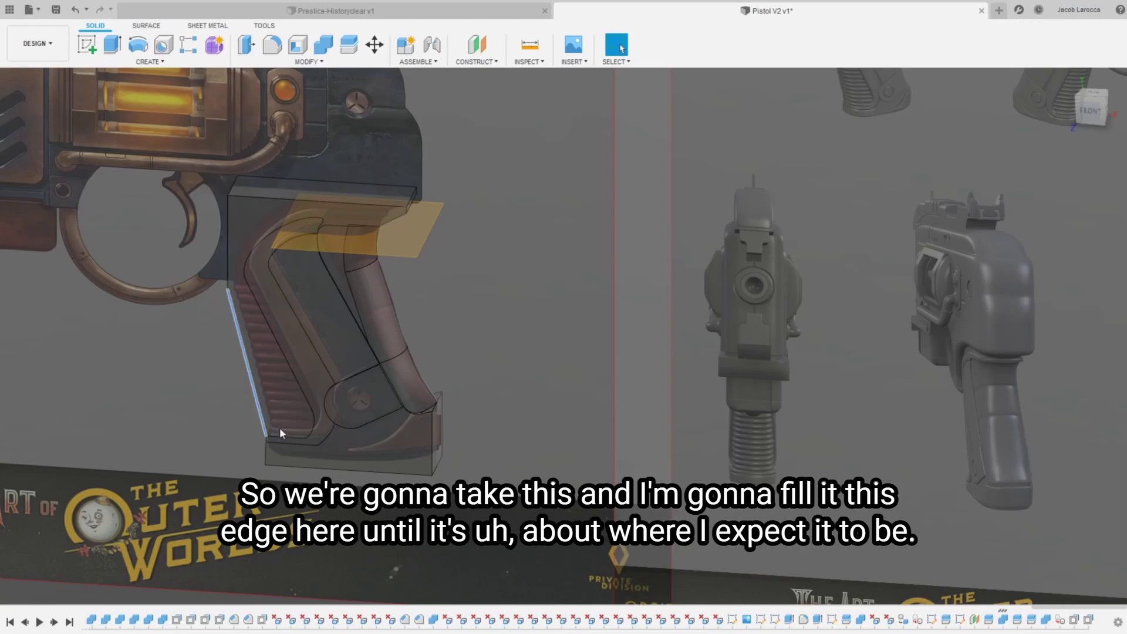
{"action": "key", "text": "f"}
{"action": "left_click_drag", "start_coordinate": [249, 405], "coordinate": [262, 404]}
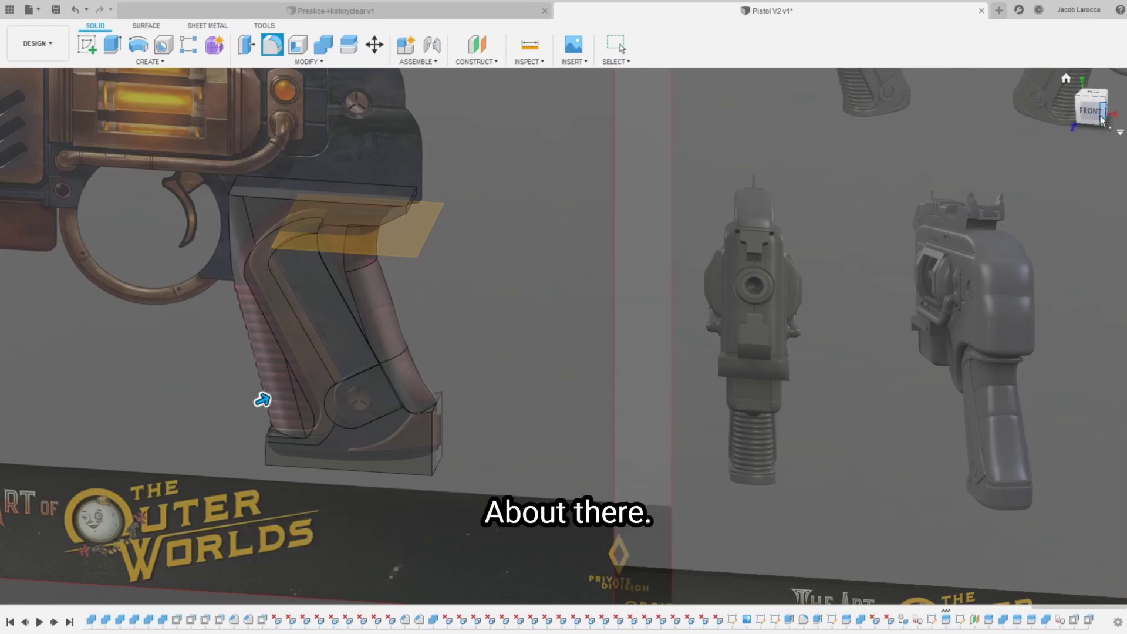
{"action": "middle_click_drag", "start_coordinate": [262, 402], "coordinate": [306, 441], "text": "shift"}
{"action": "scroll", "coordinate": [305, 441], "scroll_direction": "down", "scroll_amount": 2}
{"action": "left_click_drag", "start_coordinate": [1093, 110], "coordinate": [1099, 120]}
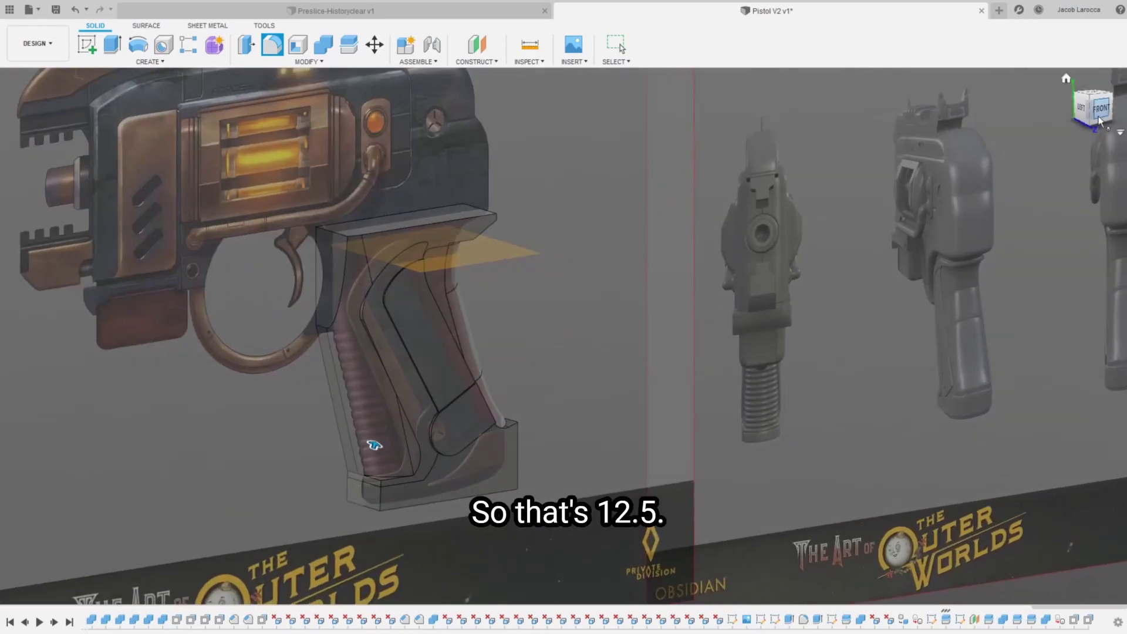
{"action": "key", "text": "Return"}
{"action": "scroll", "coordinate": [485, 425], "scroll_direction": "down", "scroll_amount": 3}
{"action": "scroll", "coordinate": [350, 463], "scroll_direction": "up", "scroll_amount": 5}
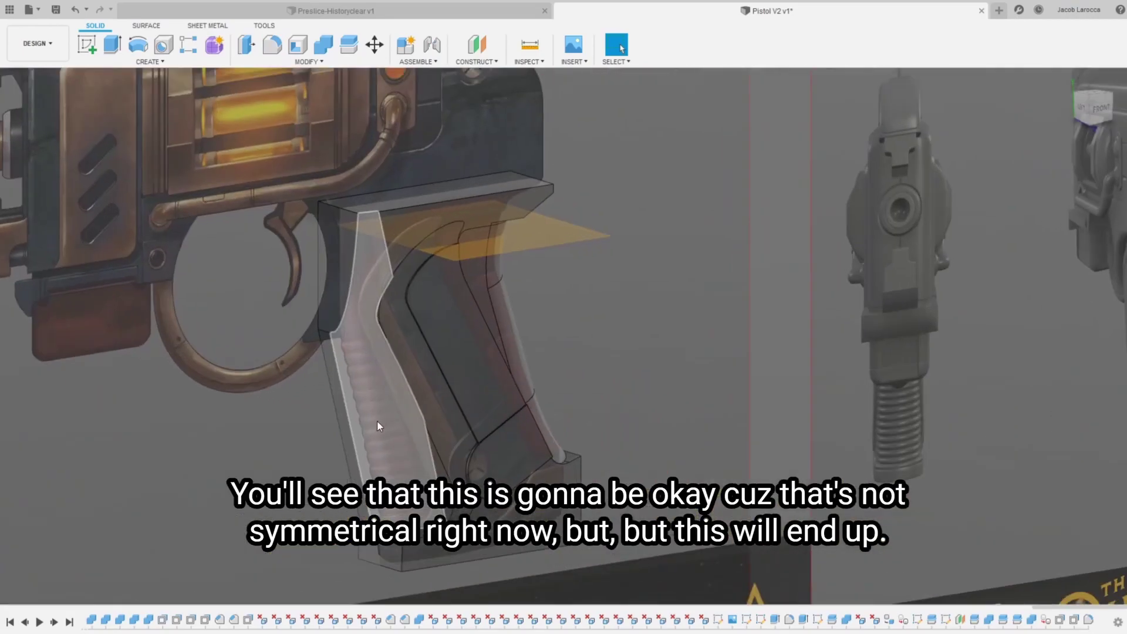
{"action": "scroll", "coordinate": [377, 421], "scroll_direction": "up", "scroll_amount": 3}
{"action": "scroll", "coordinate": [479, 506], "scroll_direction": "down", "scroll_amount": 3}
{"action": "scroll", "coordinate": [442, 445], "scroll_direction": "down", "scroll_amount": 3}
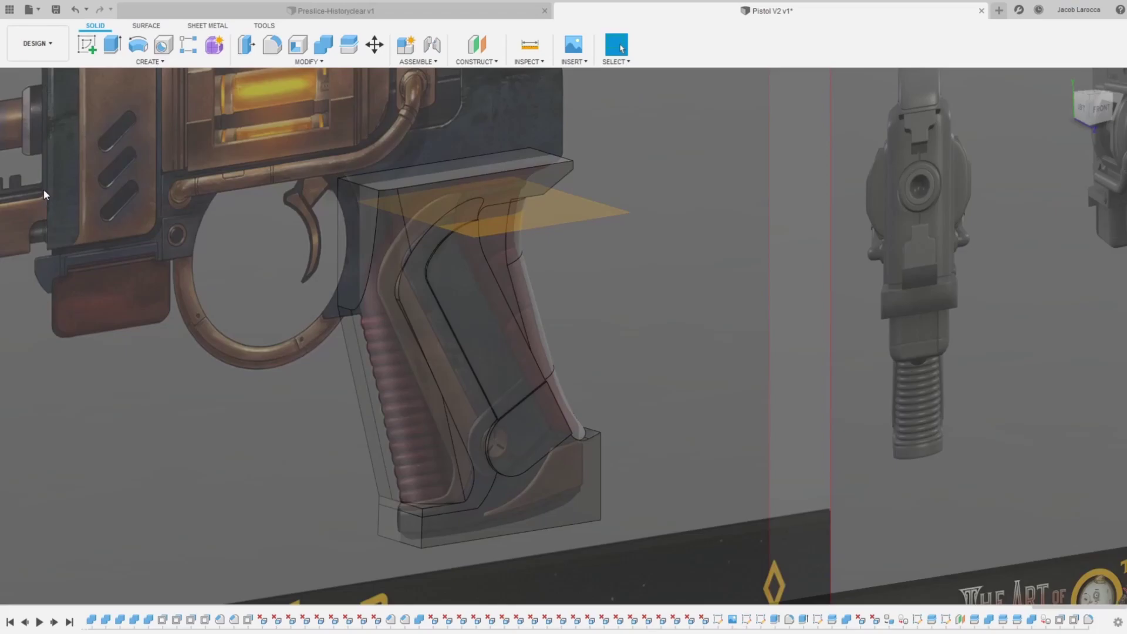
{"action": "key", "text": "v"}
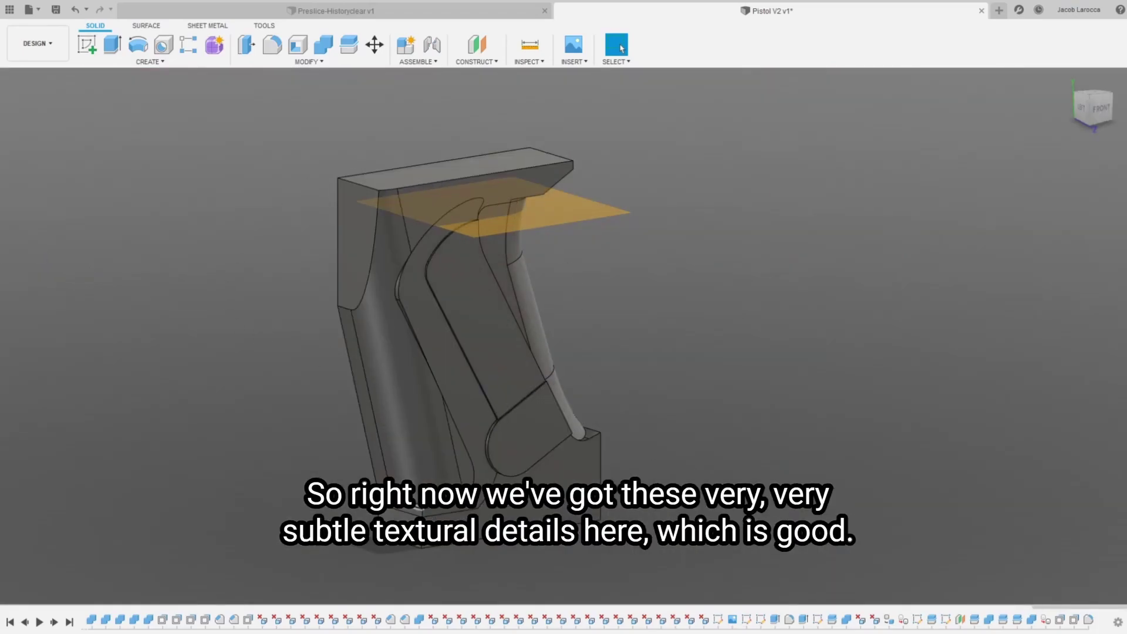
{"action": "scroll", "coordinate": [472, 479], "scroll_direction": "up", "scroll_amount": 5}
{"action": "left_click", "coordinate": [473, 481]}
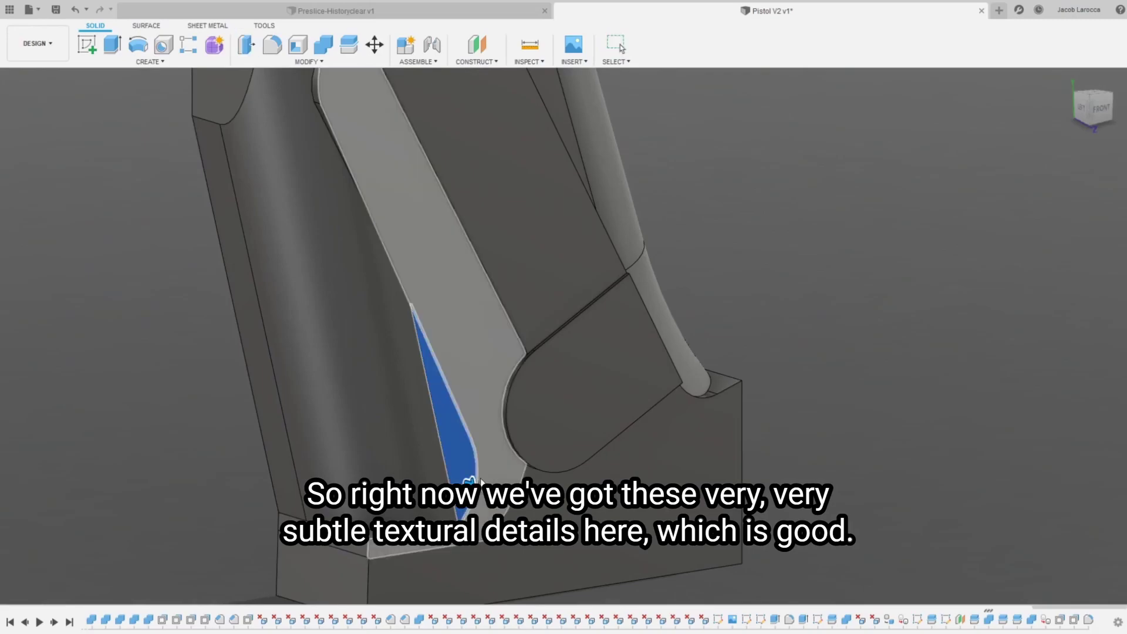
{"action": "key", "text": "Escape"}
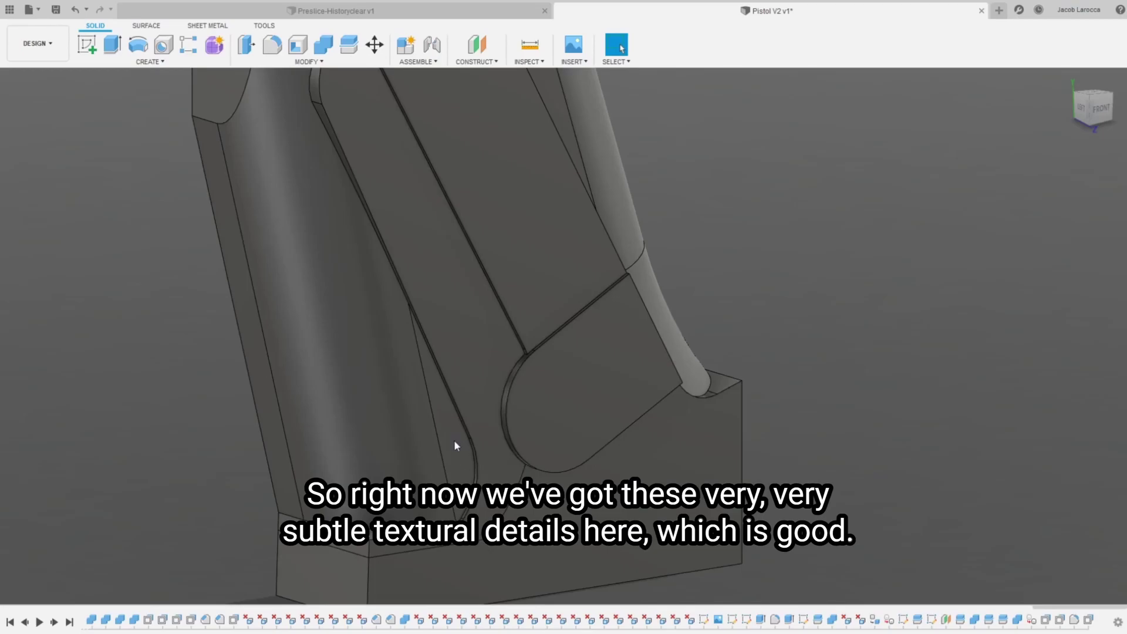
{"action": "key", "text": "f"}
{"action": "key", "text": "Escape"}
{"action": "scroll", "coordinate": [386, 545], "scroll_direction": "down", "scroll_amount": 2}
{"action": "left_click", "coordinate": [369, 575]}
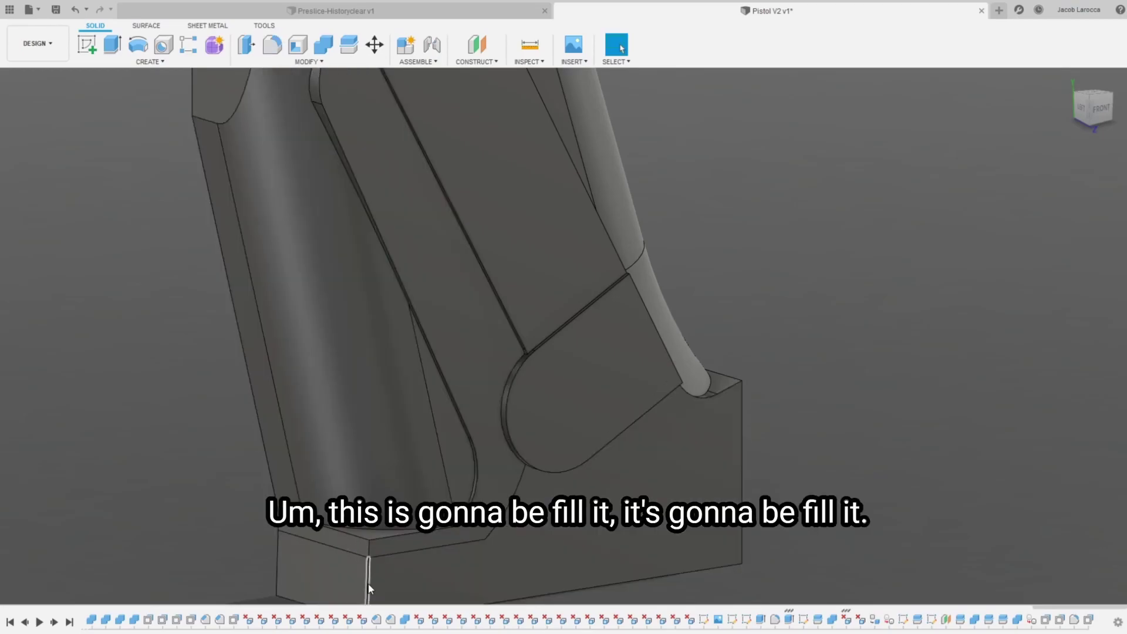
{"action": "scroll", "coordinate": [376, 572], "scroll_direction": "down", "scroll_amount": 3}
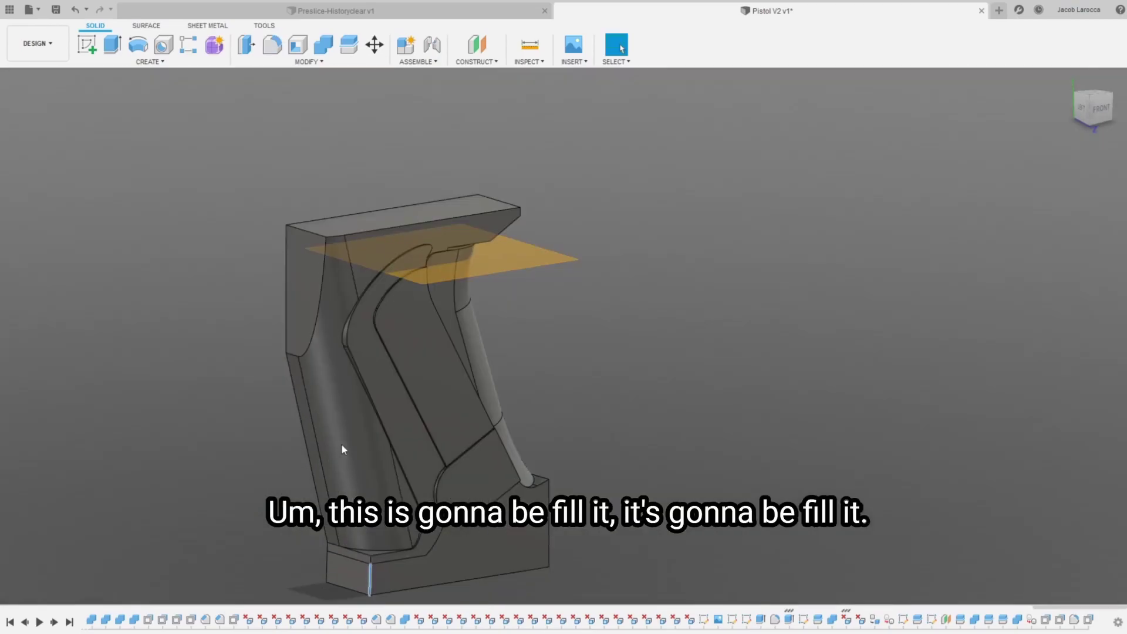
{"action": "key", "text": "f"}
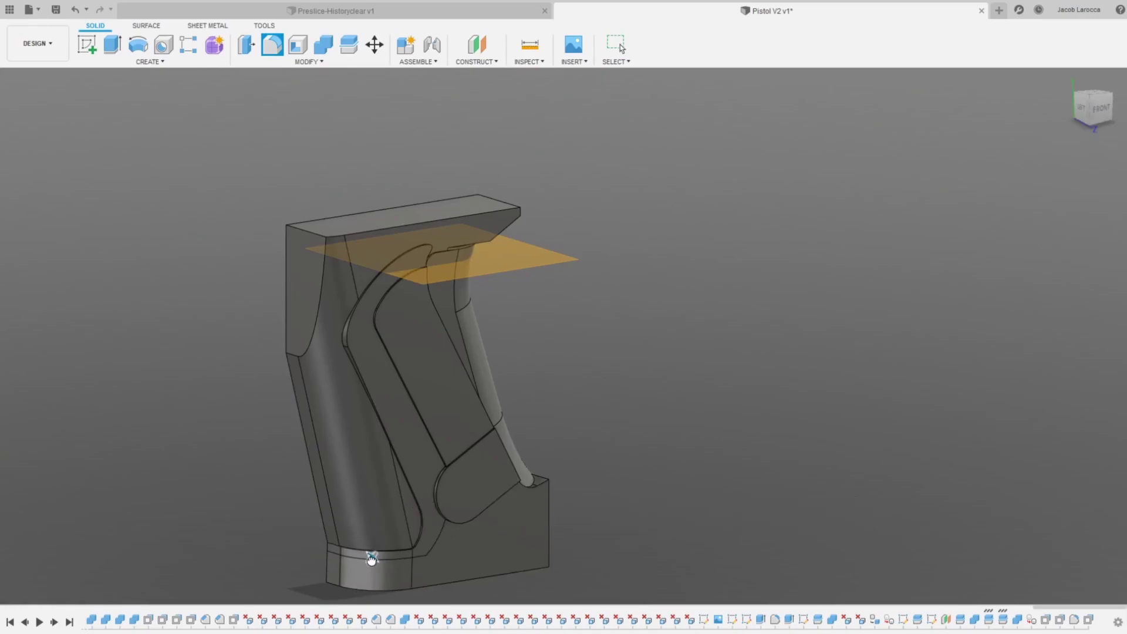
{"action": "key", "text": "Escape"}
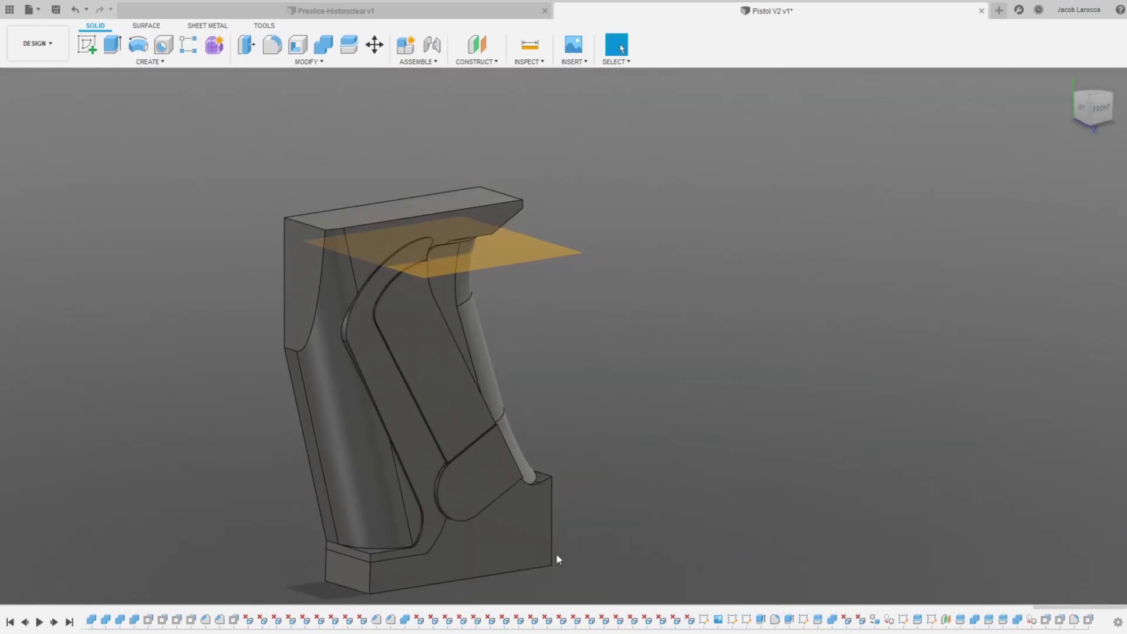
{"action": "left_click", "coordinate": [389, 578]}
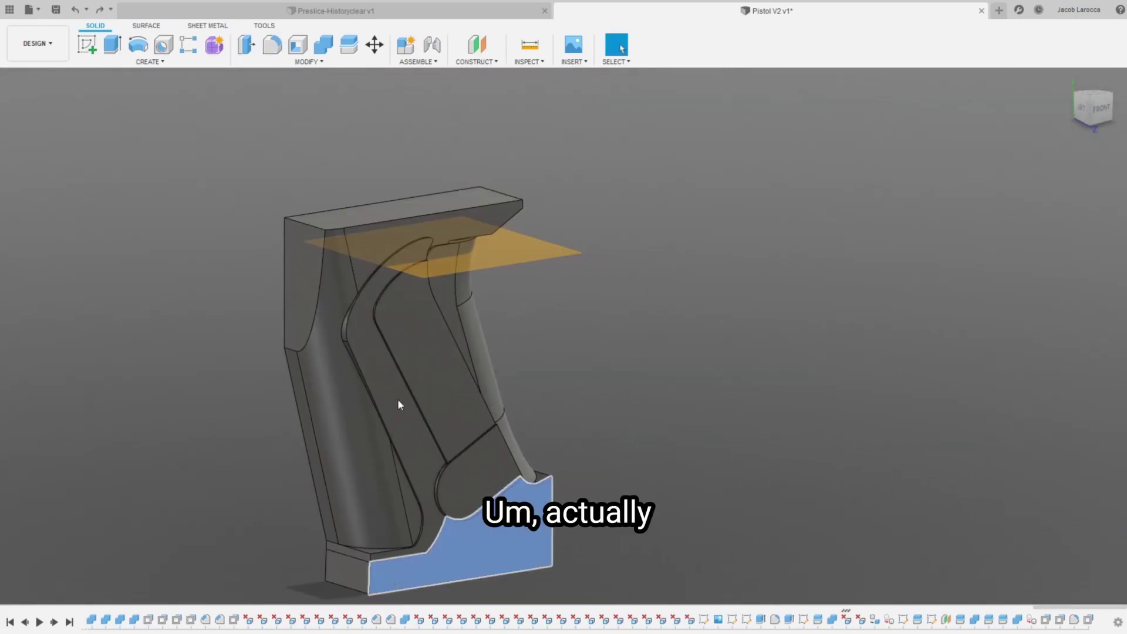
Step: Look straight at the plate's side face and try an arc at its corner, then cancel it
{"action": "key", "text": "F6"}
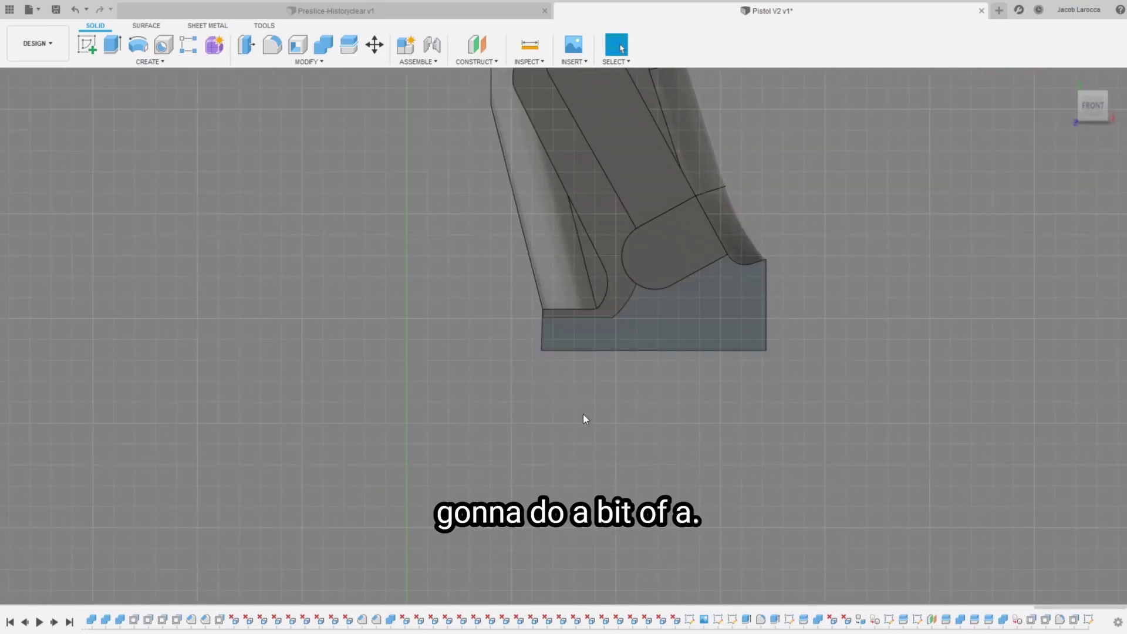
{"action": "left_click", "coordinate": [542, 351]}
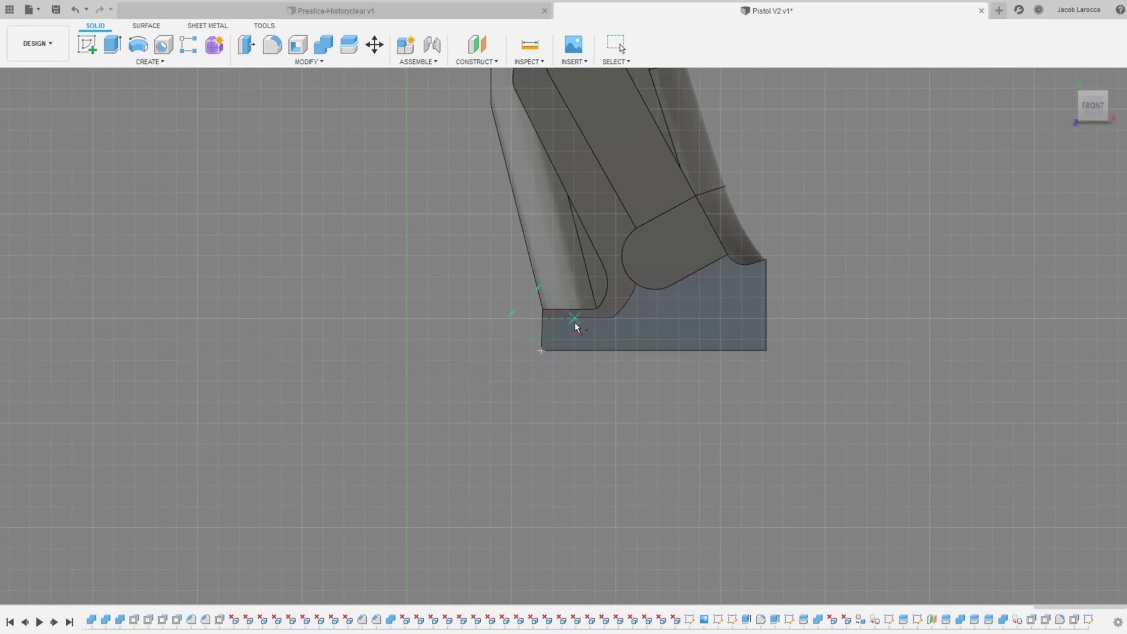
{"action": "key", "text": "Escape"}
{"action": "middle_click_drag", "start_coordinate": [548, 350], "coordinate": [470, 476]}
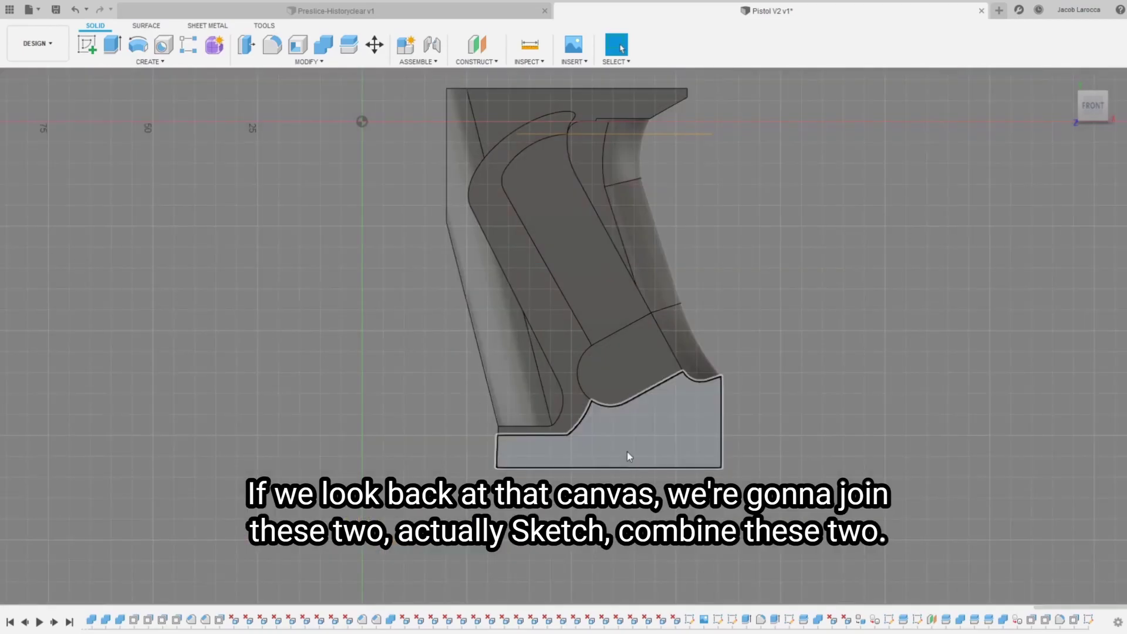
{"action": "middle_click_drag", "start_coordinate": [1098, 383], "coordinate": [605, 556], "text": "shift"}
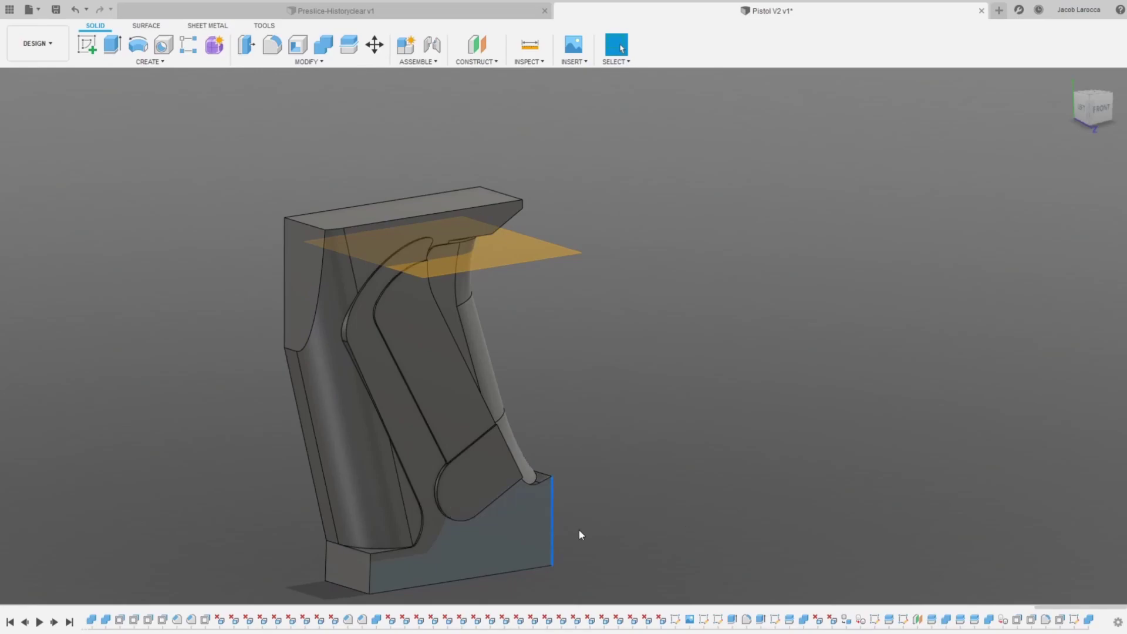
Step: Fillet the bottom plate's rear vertical edge and select the plate's side face
{"action": "key", "text": "f"}
{"action": "left_click", "coordinate": [552, 520]}
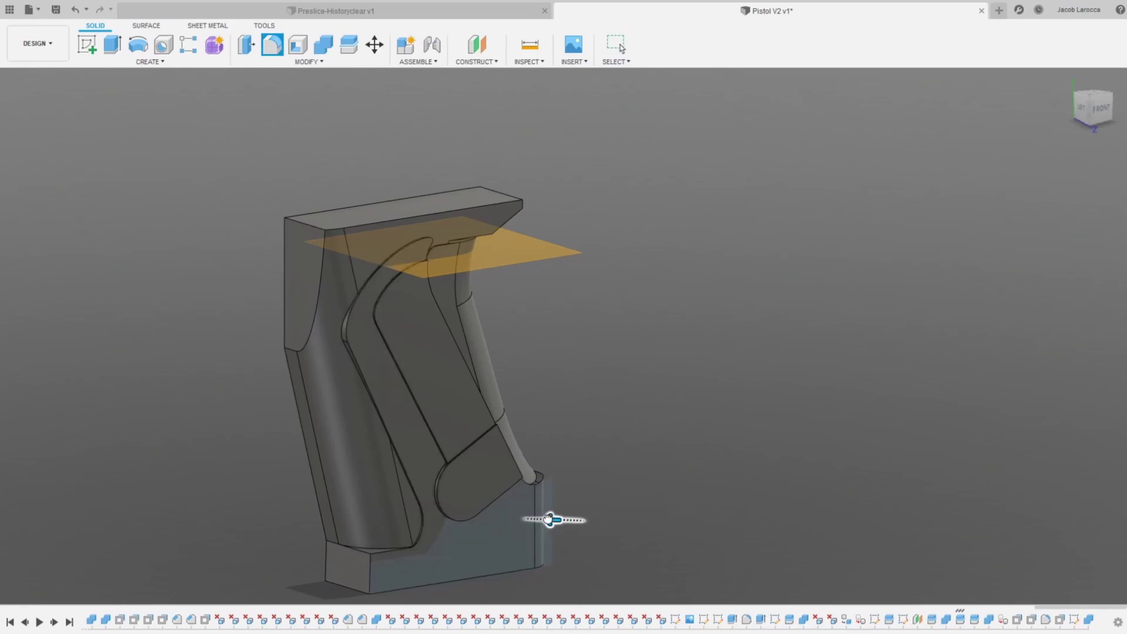
{"action": "key", "text": "Return"}
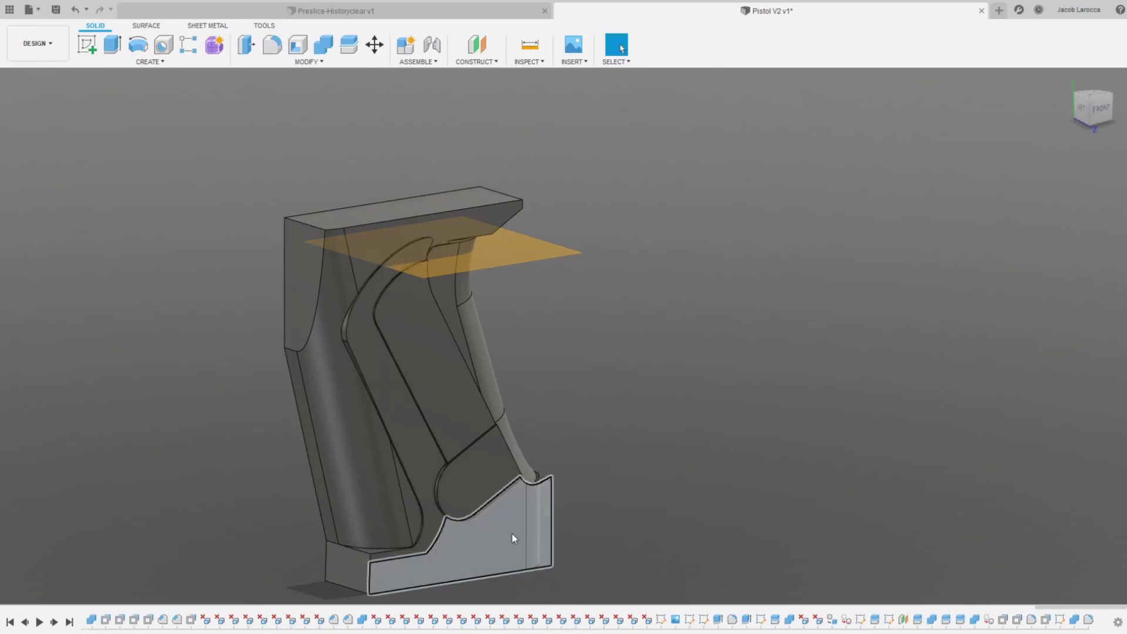
{"action": "middle_click_drag", "start_coordinate": [376, 570], "coordinate": [456, 532]}
{"action": "left_click", "coordinate": [456, 532]}
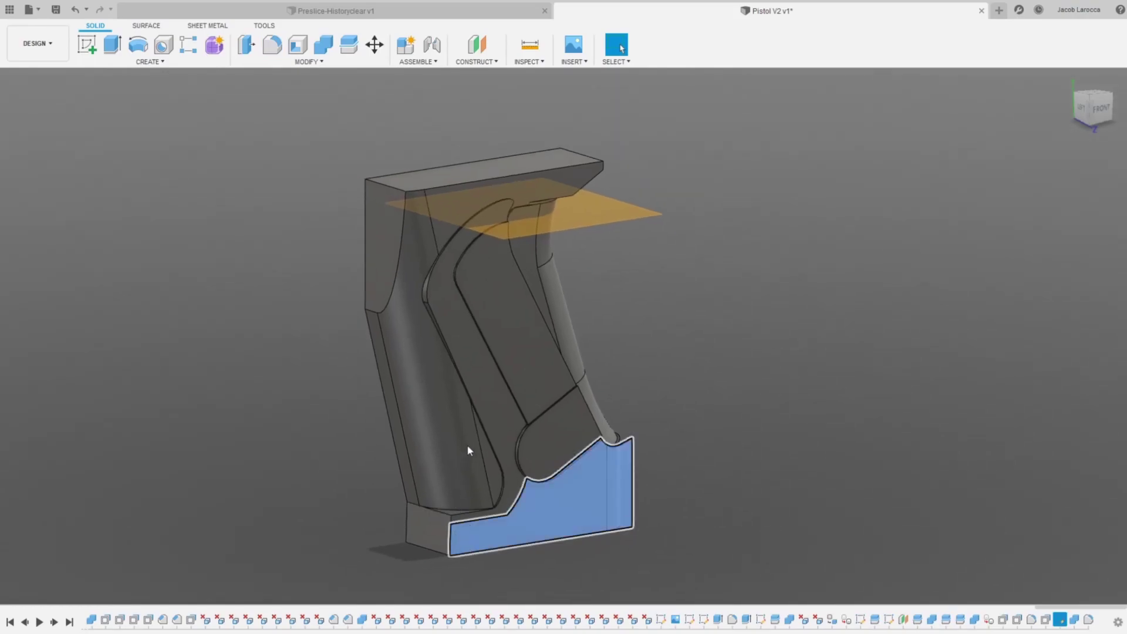
{"action": "middle_click_drag", "start_coordinate": [500, 445], "coordinate": [478, 511], "text": "shift"}
{"action": "scroll", "coordinate": [521, 505], "scroll_direction": "up", "scroll_amount": 5}
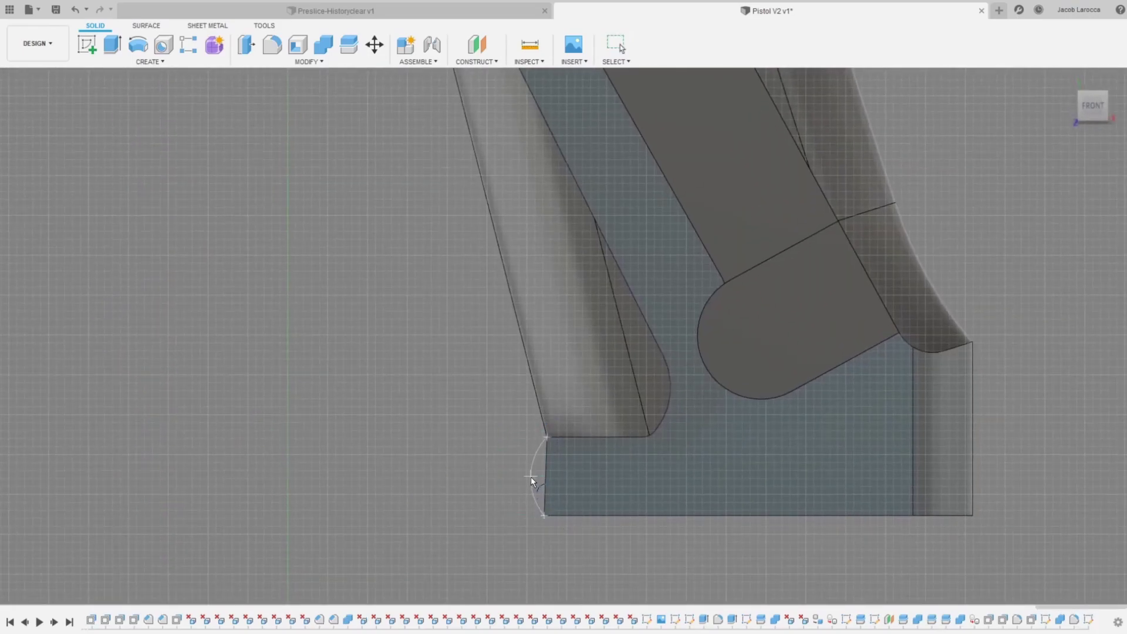
Step: Finish the arc across the plate's left end and extrude it into a rounded end block
{"action": "left_click", "coordinate": [531, 476]}
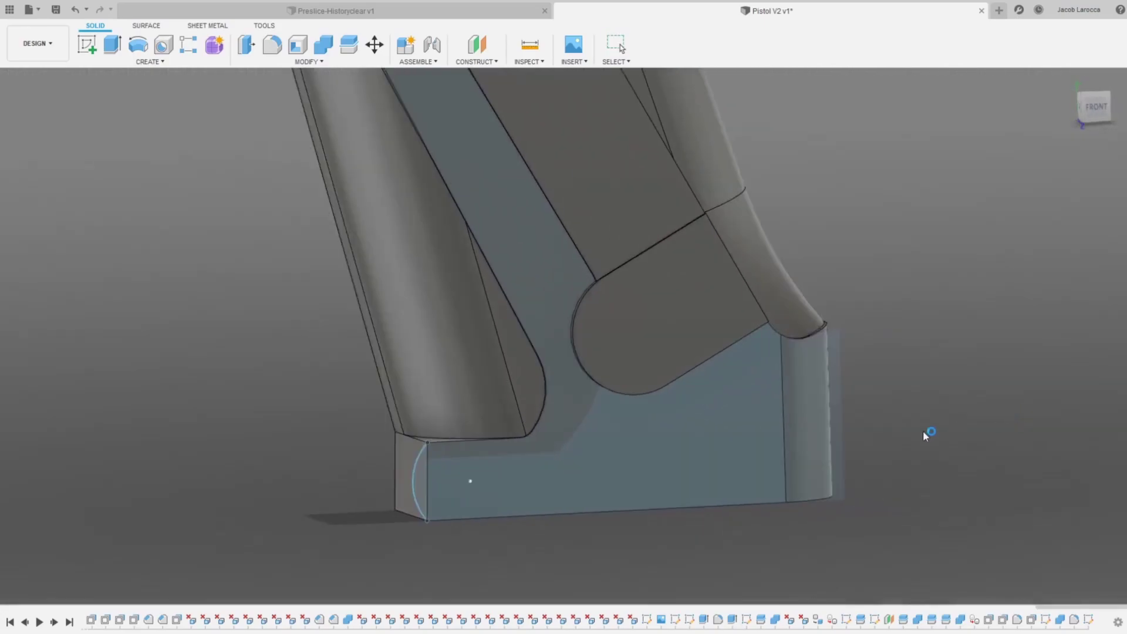
{"action": "left_click", "coordinate": [420, 556]}
{"action": "key", "text": "e"}
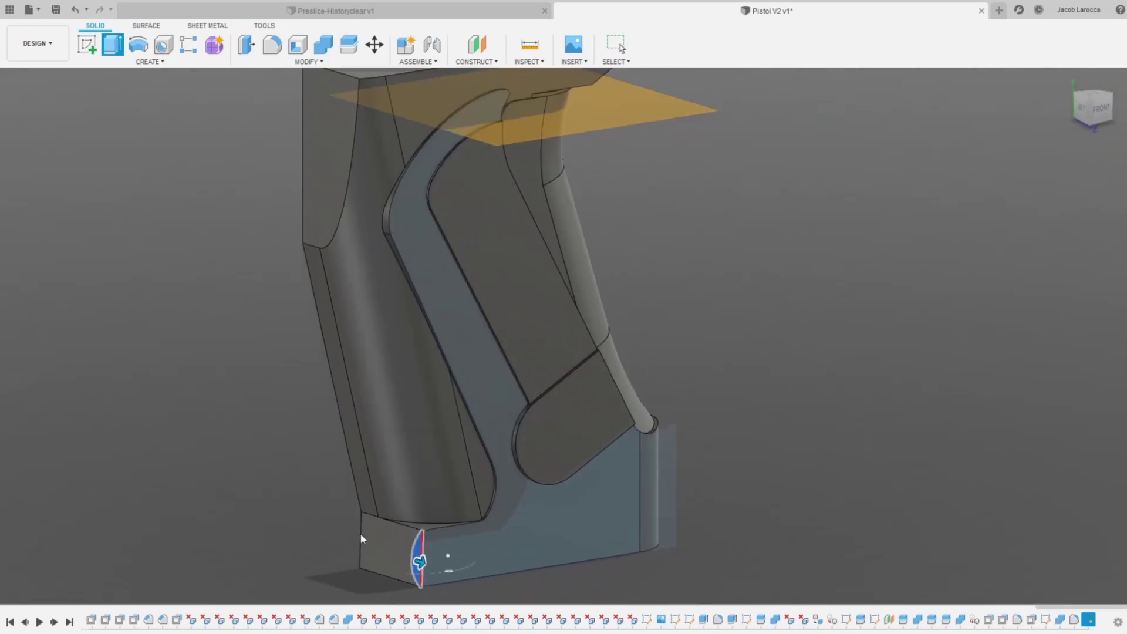
{"action": "left_click_drag", "start_coordinate": [421, 563], "coordinate": [327, 533]}
{"action": "key", "text": "Return"}
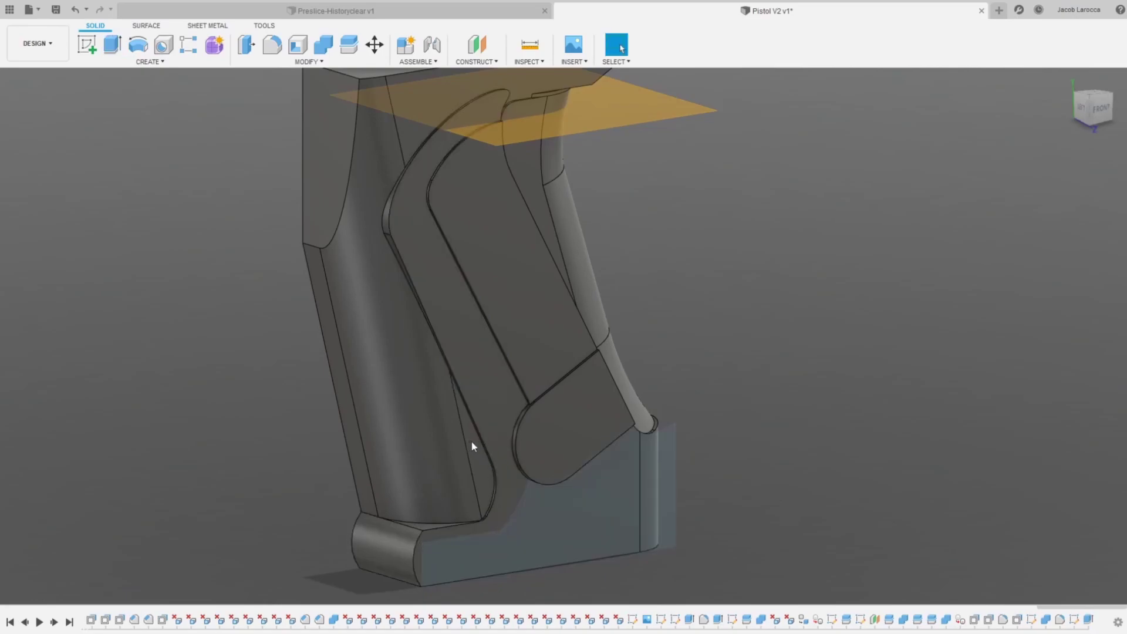
Step: Try filleting the end block's curved and short edges, then cancel and orbit to the front view
{"action": "key", "text": "f"}
{"action": "left_click", "coordinate": [436, 521]}
{"action": "left_click", "coordinate": [416, 546]}
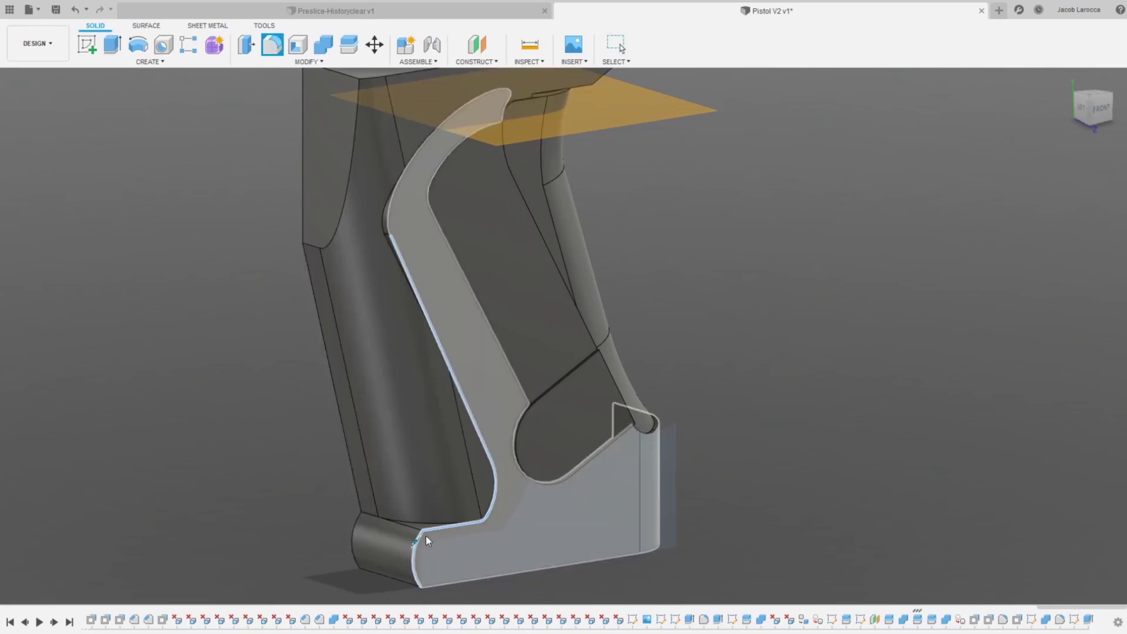
{"action": "key", "text": "Escape"}
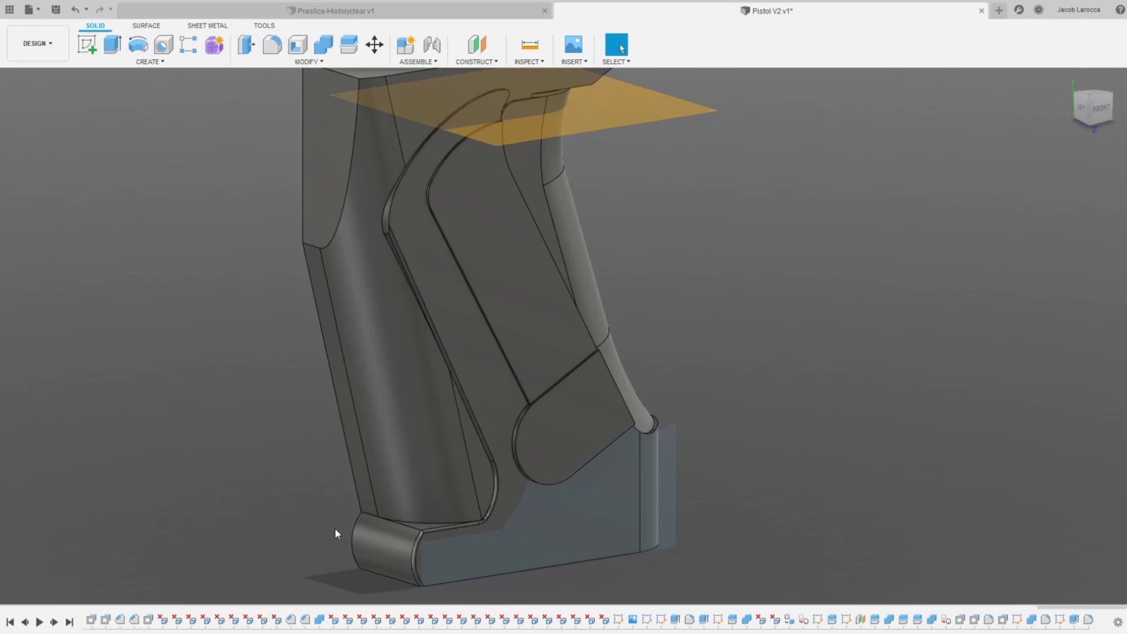
{"action": "scroll", "coordinate": [334, 527], "scroll_direction": "up", "scroll_amount": 3}
{"action": "scroll", "coordinate": [364, 543], "scroll_direction": "down", "scroll_amount": 2}
{"action": "scroll", "coordinate": [377, 554], "scroll_direction": "down", "scroll_amount": 2}
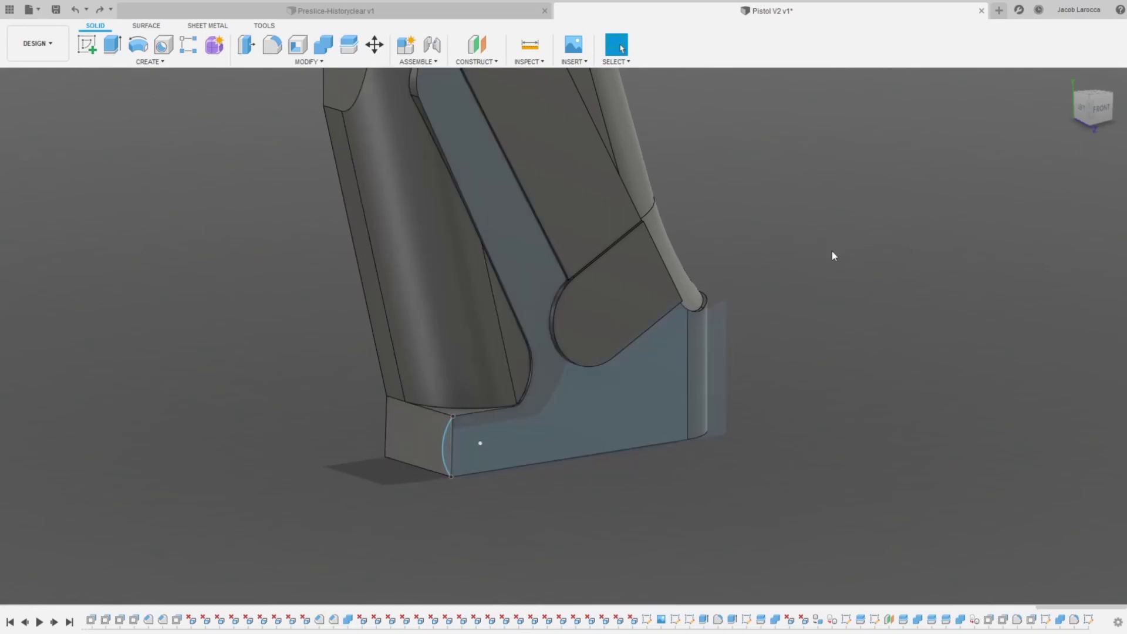
{"action": "mouse_move", "coordinate": [1093, 109]}
{"action": "left_mouse_down"}
{"action": "mouse_move", "coordinate": [1063, 160]}
{"action": "mouse_move", "coordinate": [1010, 164]}
{"action": "left_mouse_up"}
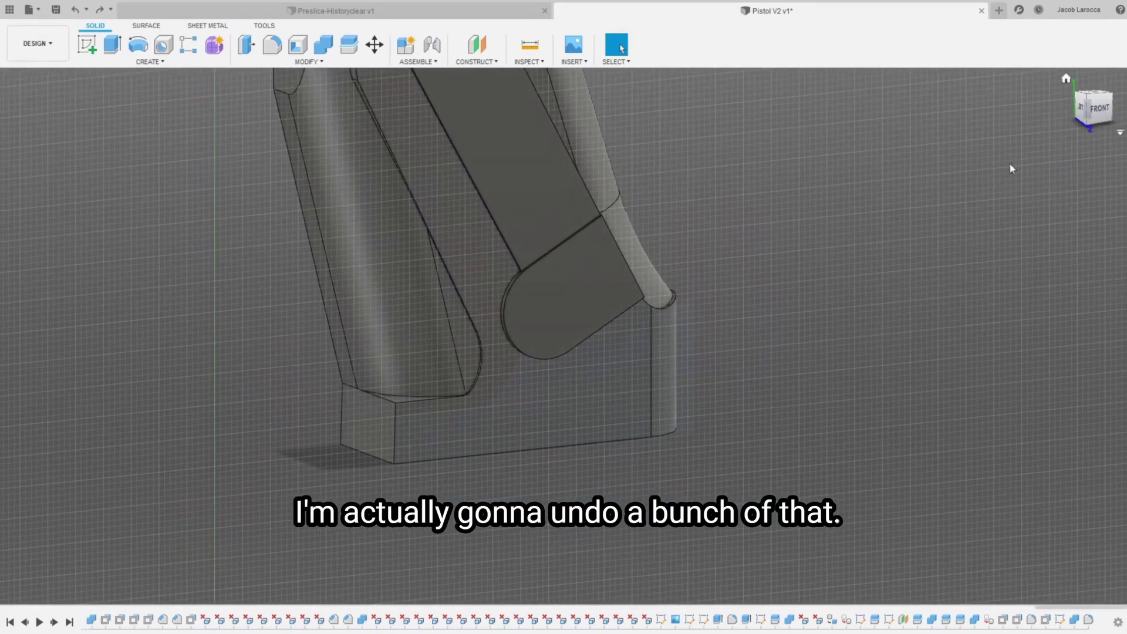
Step: Try push-pulling the base's thin end face, then cancel and switch to the front view
{"action": "middle_click_drag", "start_coordinate": [1009, 169], "coordinate": [294, 294], "text": "shift"}
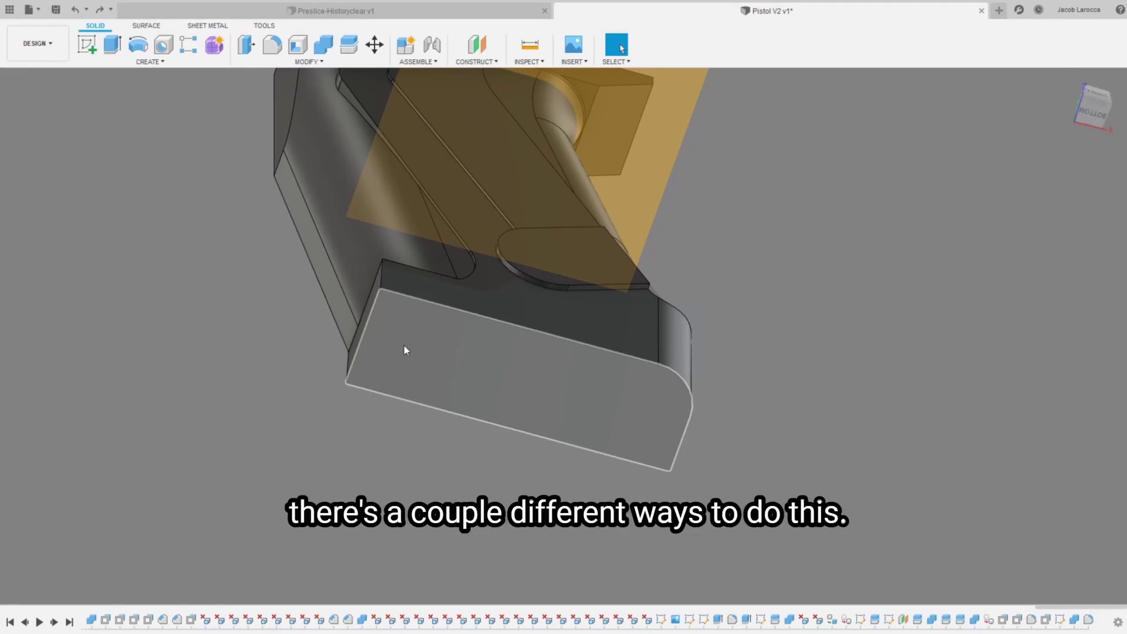
{"action": "left_click", "coordinate": [404, 404]}
{"action": "scroll", "coordinate": [362, 327], "scroll_direction": "up", "scroll_amount": 2}
{"action": "left_click", "coordinate": [362, 326]}
{"action": "key", "text": "q"}
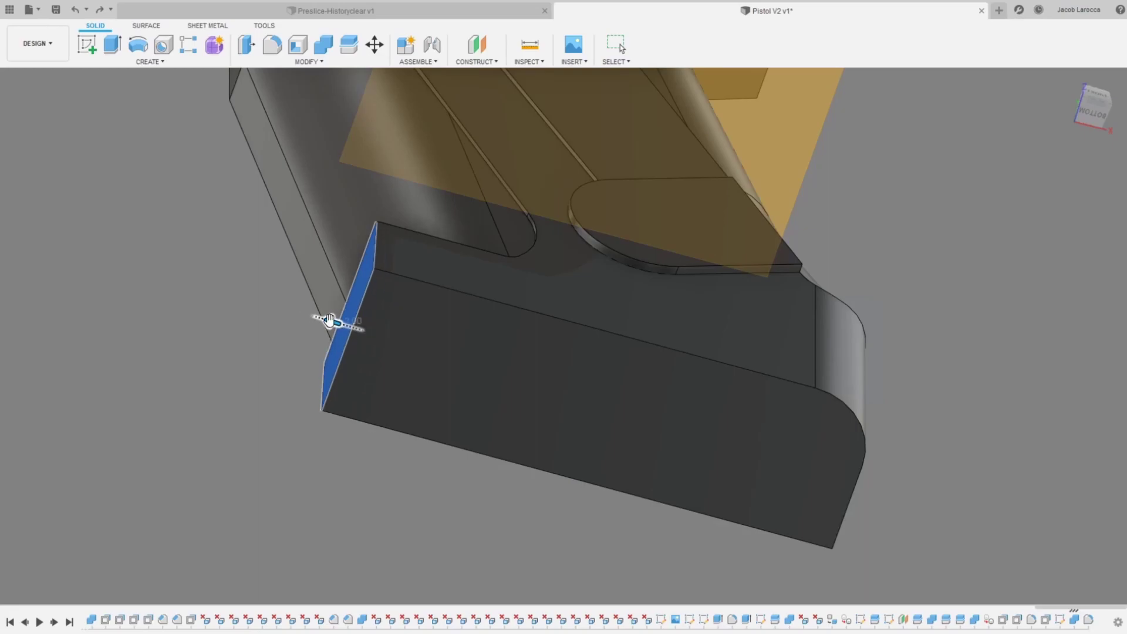
{"action": "key", "text": "Escape"}
{"action": "left_click", "coordinate": [1091, 106]}
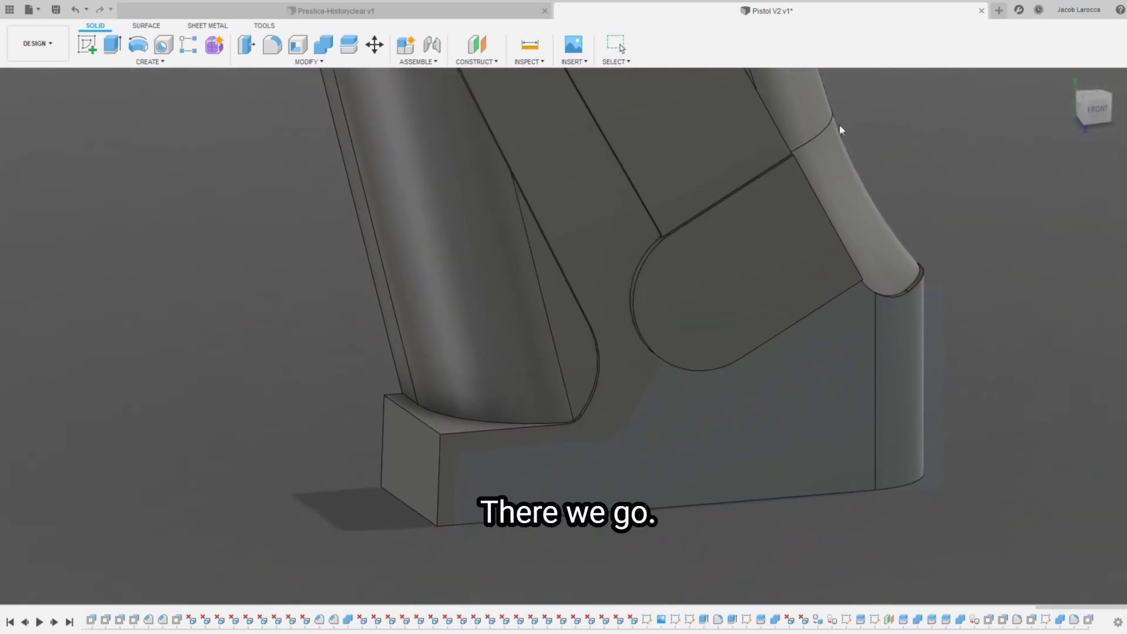
Step: Fillet the base's front-left vertical edge with a broad curved radius
{"action": "left_click", "coordinate": [438, 476]}
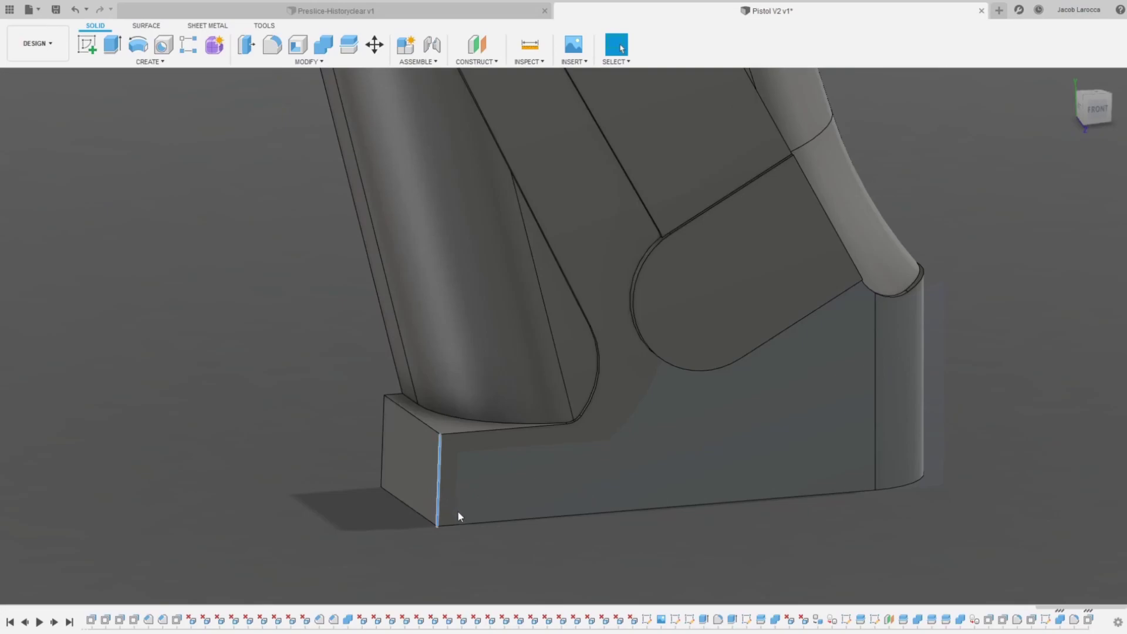
{"action": "key", "text": "f"}
{"action": "left_click_drag", "start_coordinate": [438, 473], "coordinate": [454, 470]}
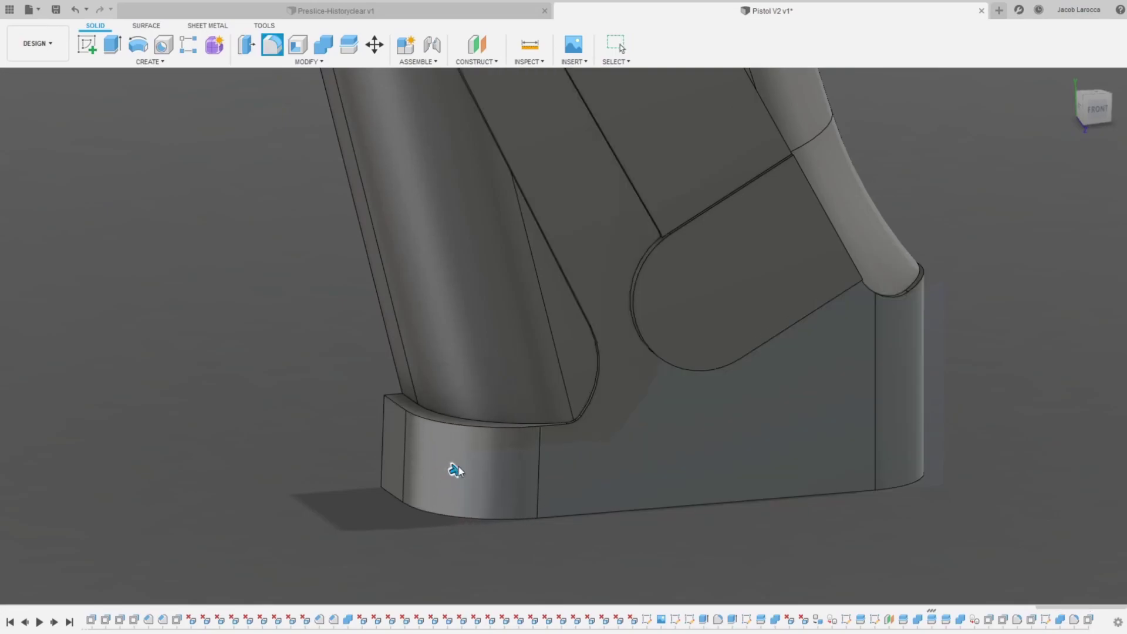
{"action": "key", "text": "Return"}
{"action": "scroll", "coordinate": [527, 466], "scroll_direction": "down", "scroll_amount": 1}
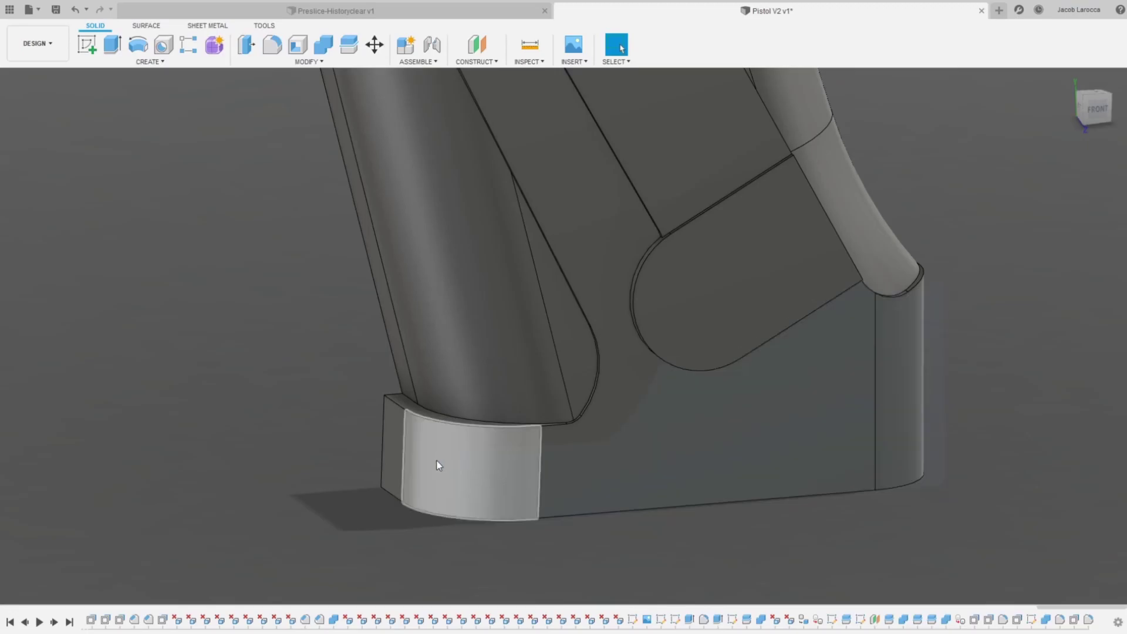
{"action": "scroll", "coordinate": [438, 461], "scroll_direction": "down", "scroll_amount": 4}
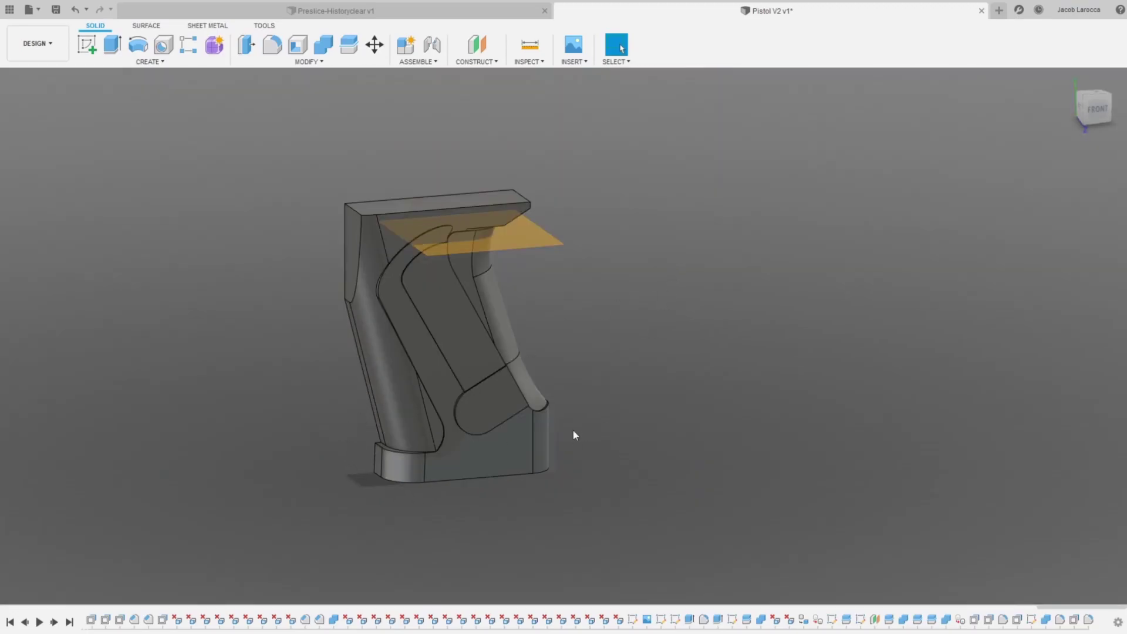
{"action": "middle_click_drag", "start_coordinate": [627, 510], "coordinate": [462, 431], "text": "shift"}
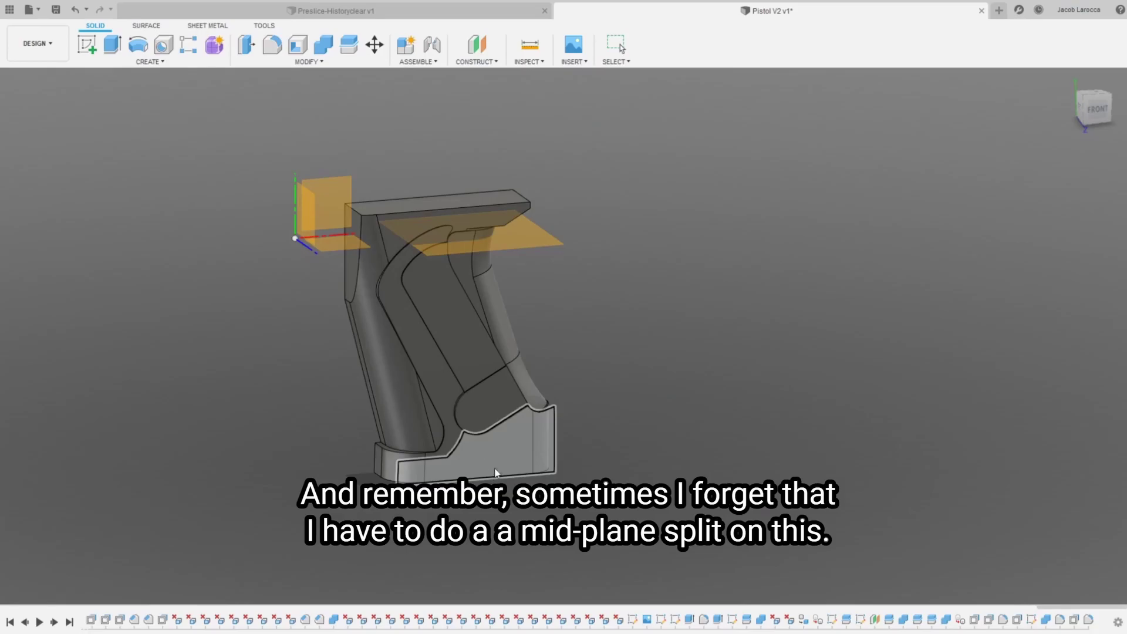
Step: Split the grip body using the vertical construction plane as the splitting tool
{"action": "mouse_move", "coordinate": [528, 446]}
{"action": "middle_mouse_down", "text": "shift"}
{"action": "mouse_move", "coordinate": [565, 336]}
{"action": "mouse_move", "coordinate": [565, 470]}
{"action": "middle_mouse_up", "text": "shift"}
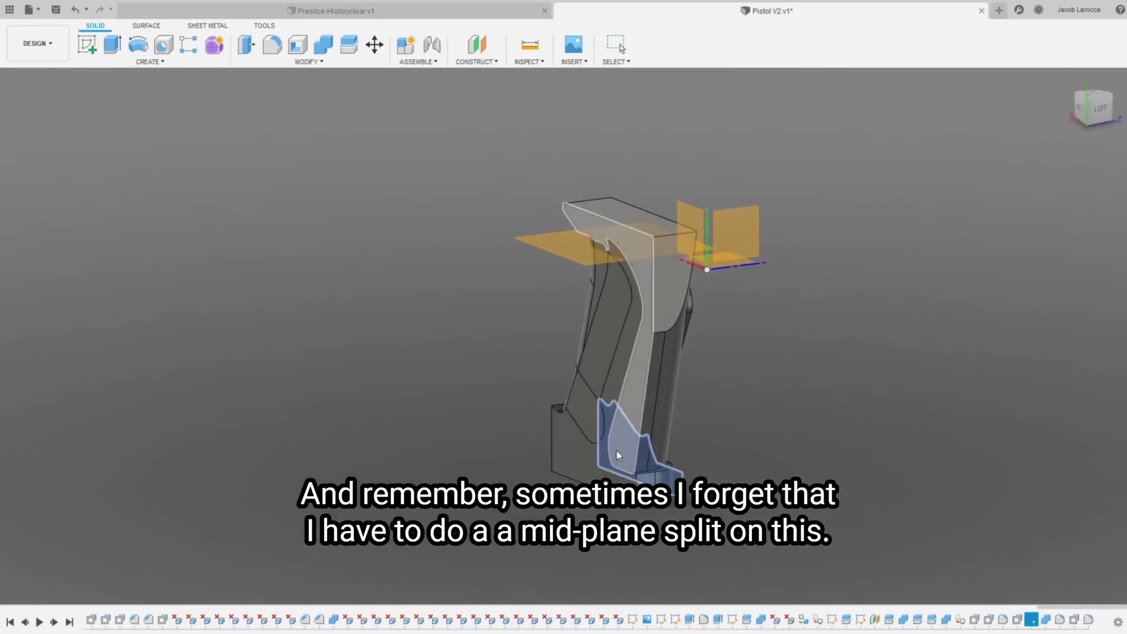
{"action": "left_click", "coordinate": [565, 470]}
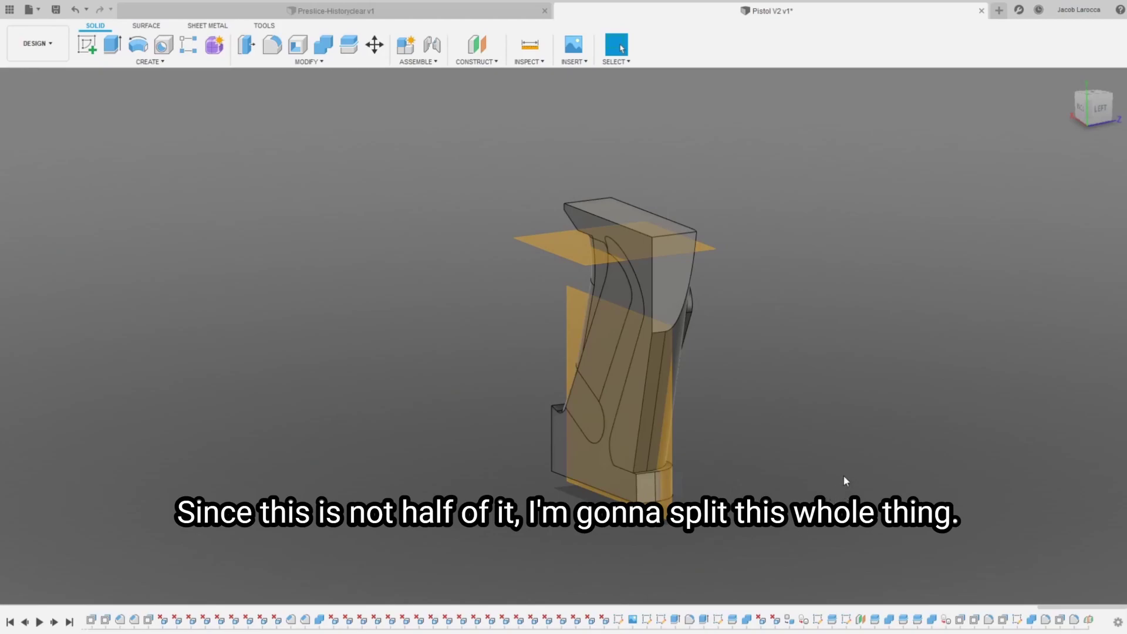
{"action": "key", "text": "h"}
{"action": "key", "text": "Escape"}
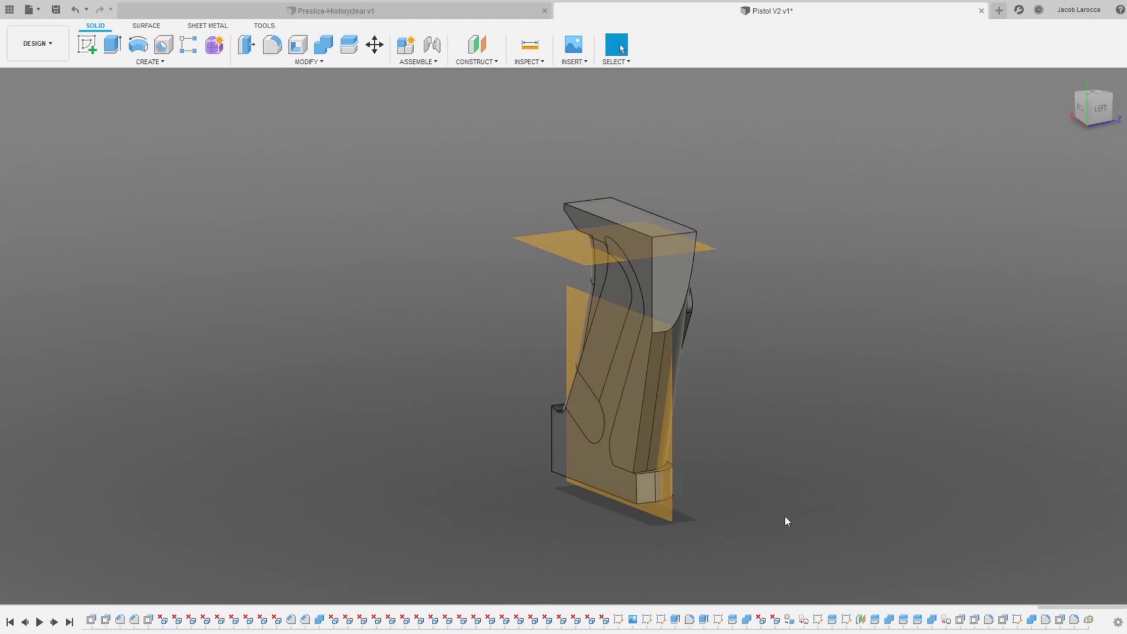
{"action": "key", "text": "s"}
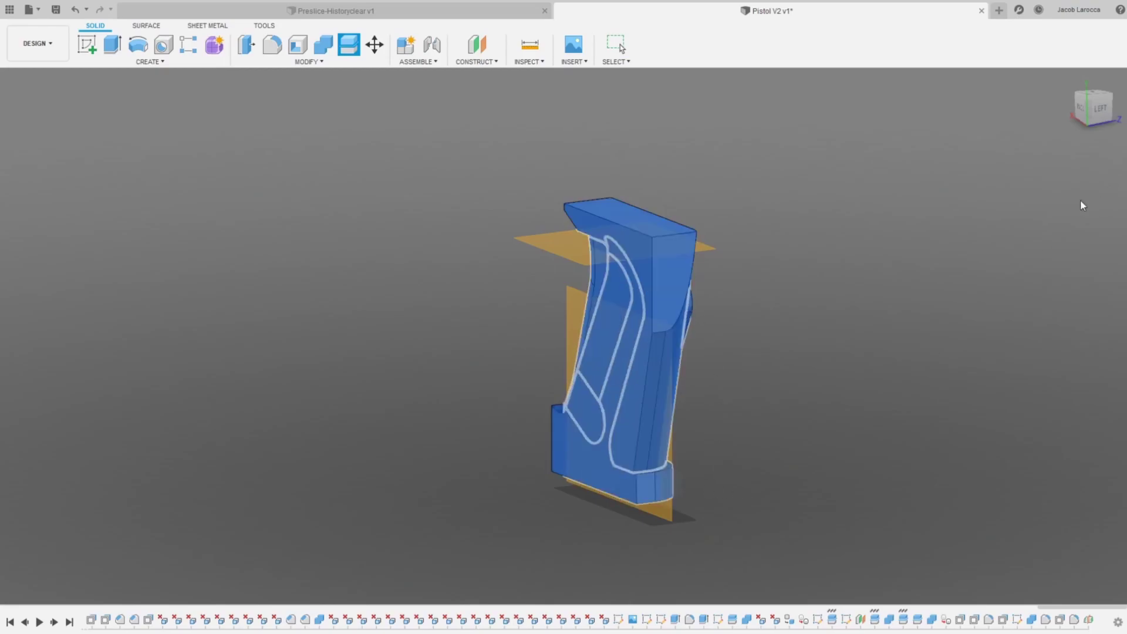
{"action": "left_click", "coordinate": [705, 269]}
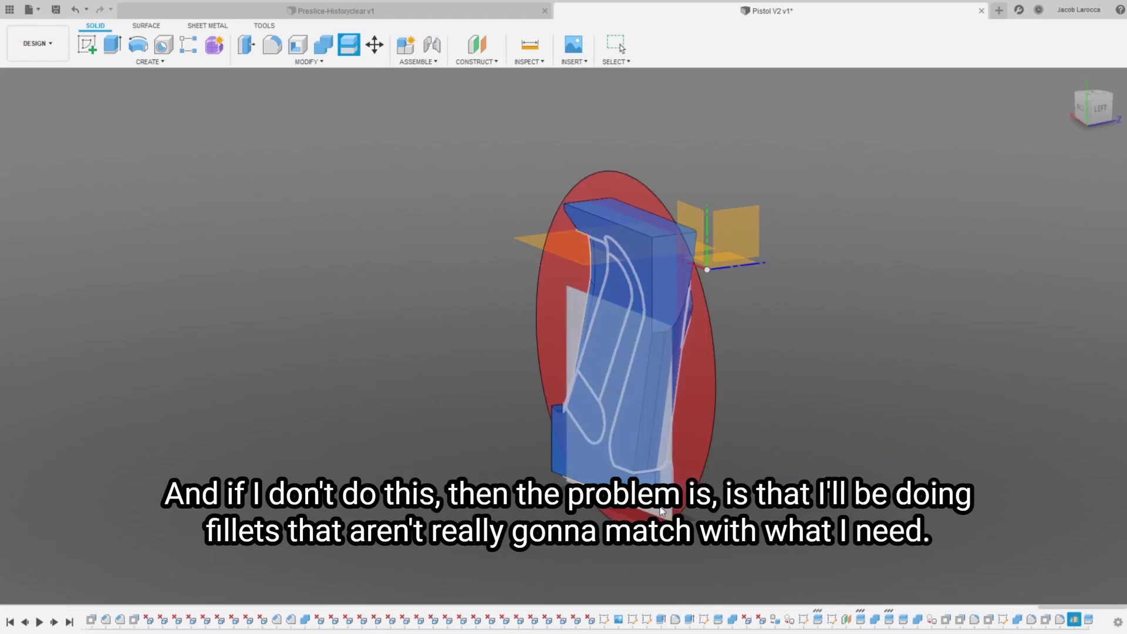
{"action": "key", "text": "Return"}
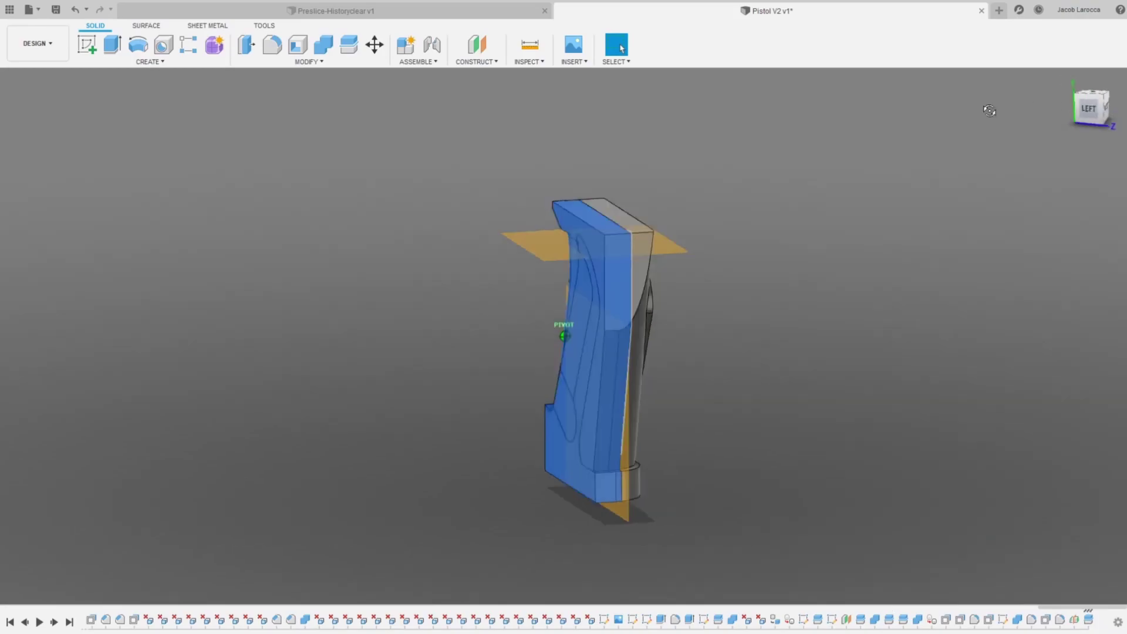
Step: Delete the unneeded half of the grip
{"action": "left_click_drag", "start_coordinate": [1093, 109], "coordinate": [1072, 112]}
{"action": "left_click", "coordinate": [1085, 117]}
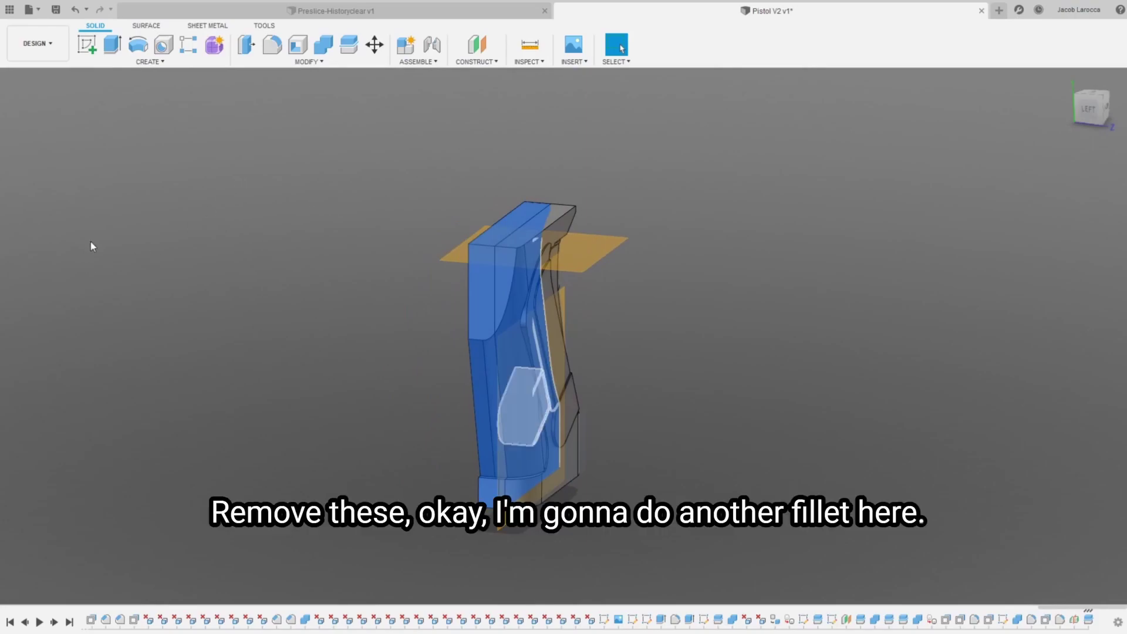
{"action": "key", "text": "Delete"}
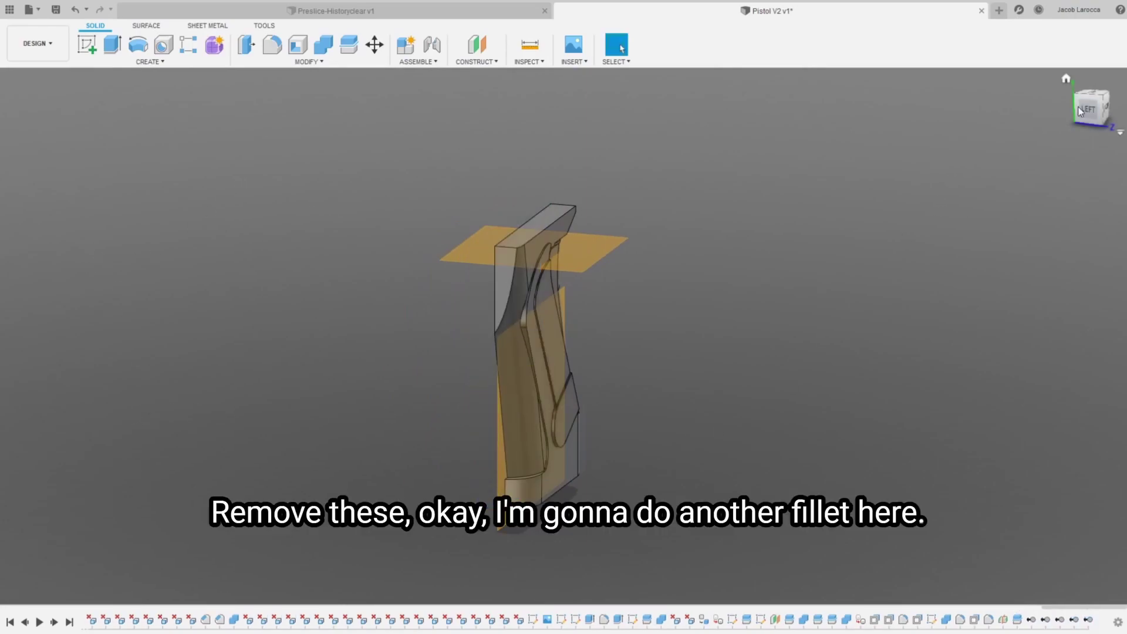
{"action": "left_click", "coordinate": [1080, 112]}
Step: Try filleting the long grip edge and the bottom edge, then cancel
{"action": "middle_click_drag", "start_coordinate": [563, 329], "coordinate": [506, 470], "text": "shift"}
{"action": "scroll", "coordinate": [439, 524], "scroll_direction": "up", "scroll_amount": 5}
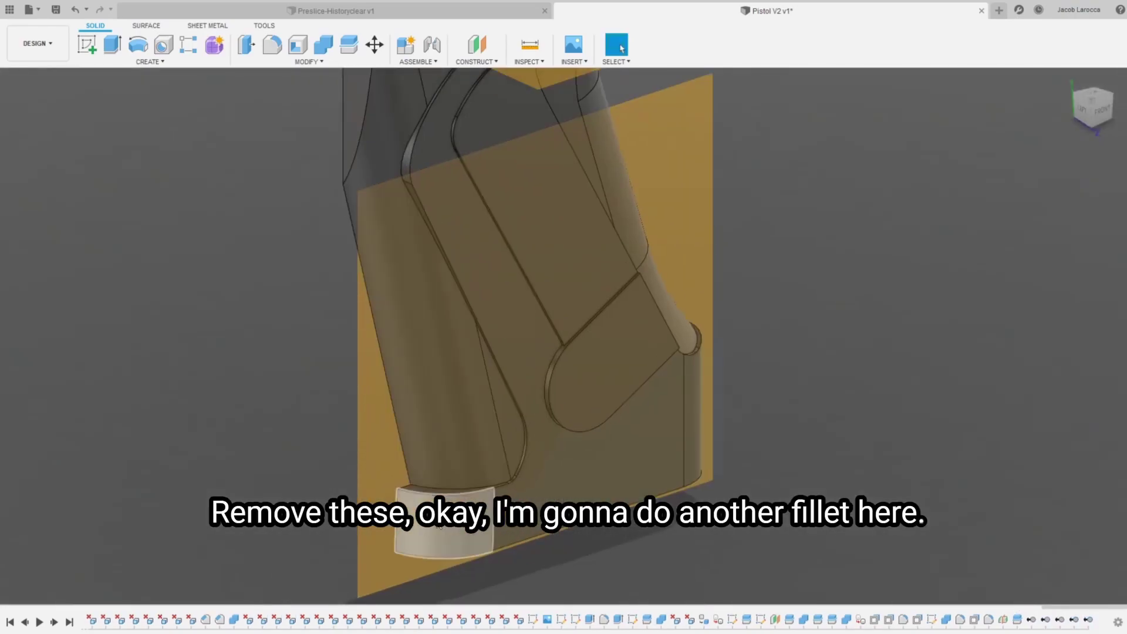
{"action": "key", "text": "f"}
{"action": "left_click", "coordinate": [526, 470]}
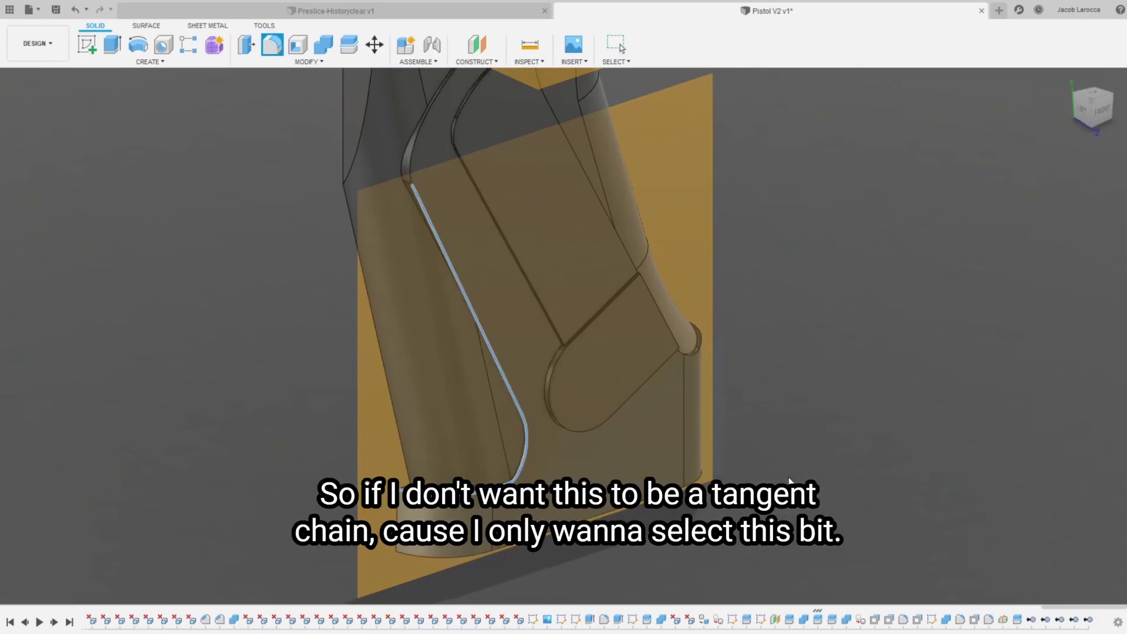
{"action": "left_click", "coordinate": [525, 464]}
{"action": "key", "text": "f"}
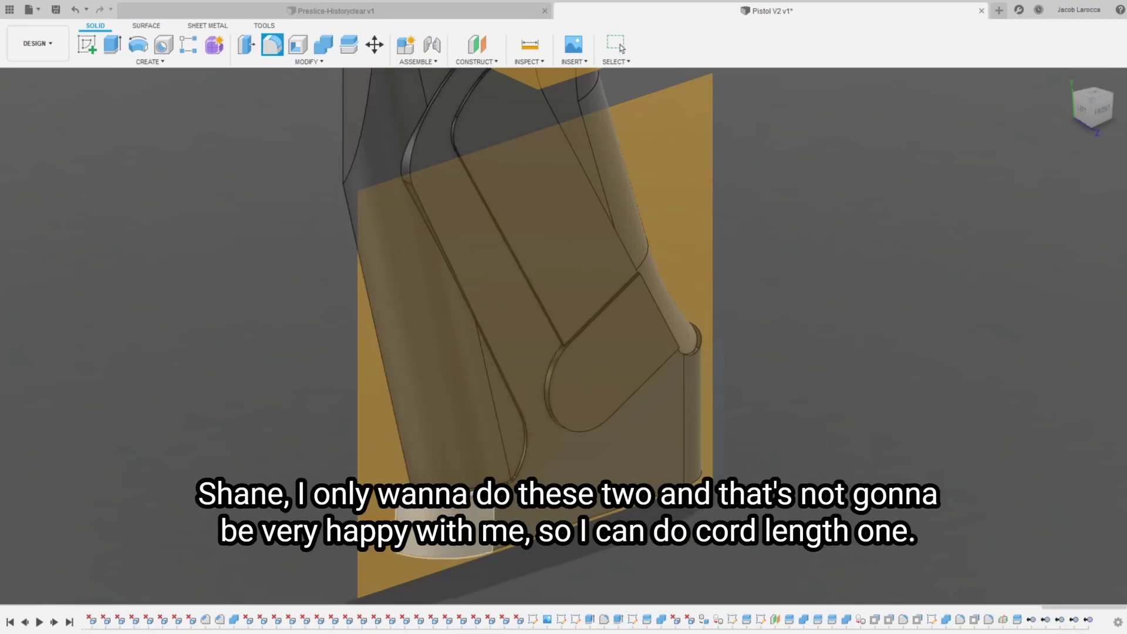
{"action": "left_click", "coordinate": [428, 556]}
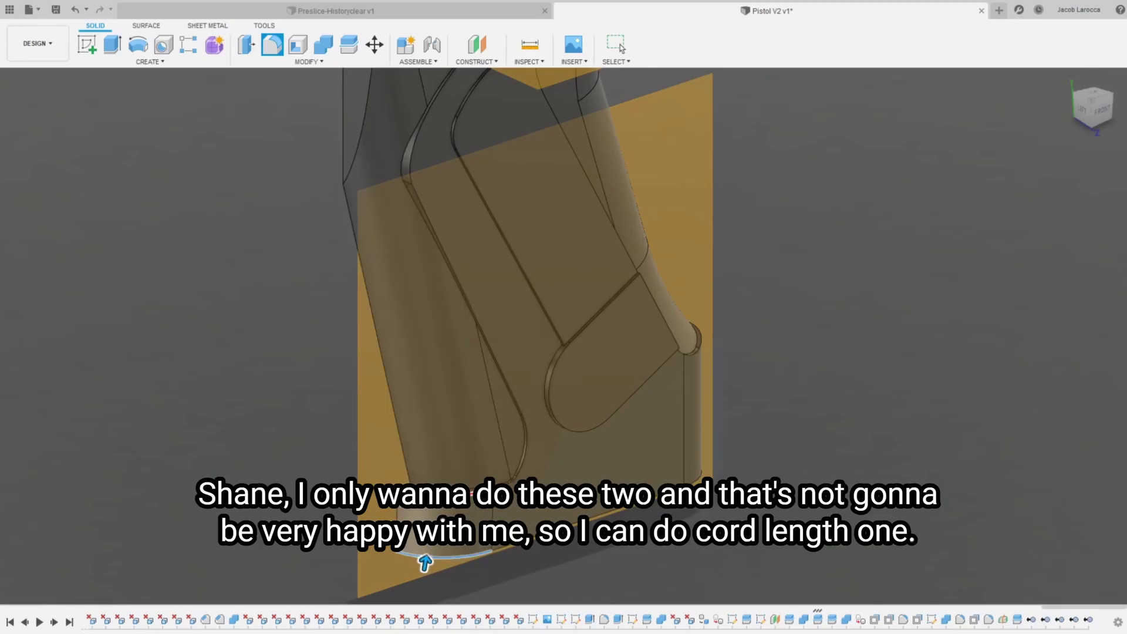
{"action": "scroll", "coordinate": [423, 557], "scroll_direction": "up", "scroll_amount": 3}
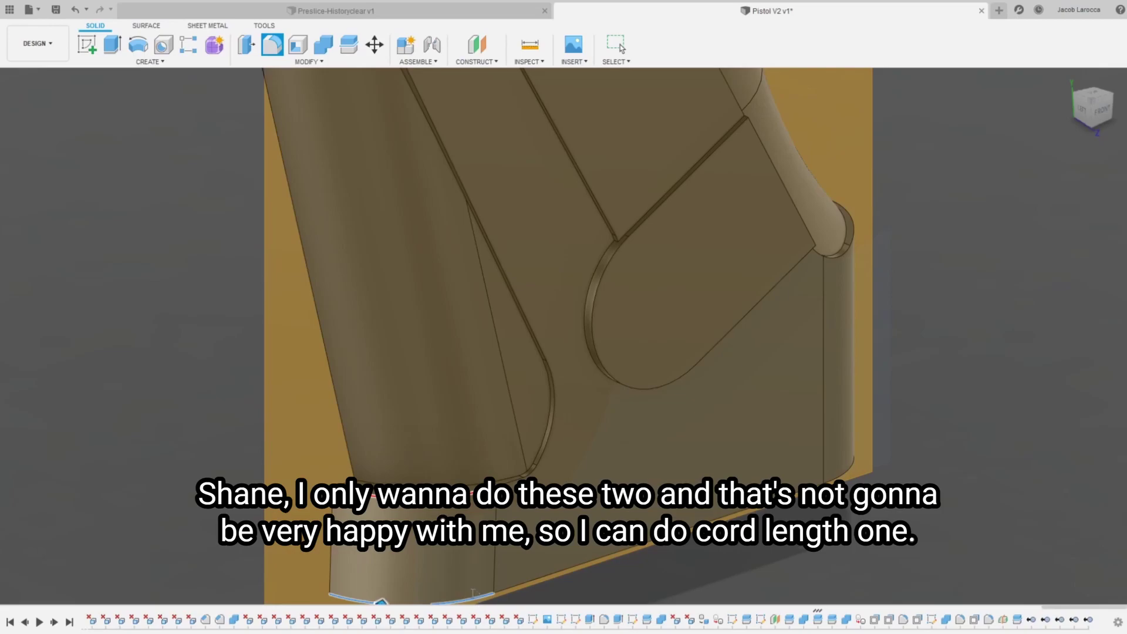
{"action": "key", "text": "Escape"}
{"action": "scroll", "coordinate": [411, 528], "scroll_direction": "down", "scroll_amount": 3}
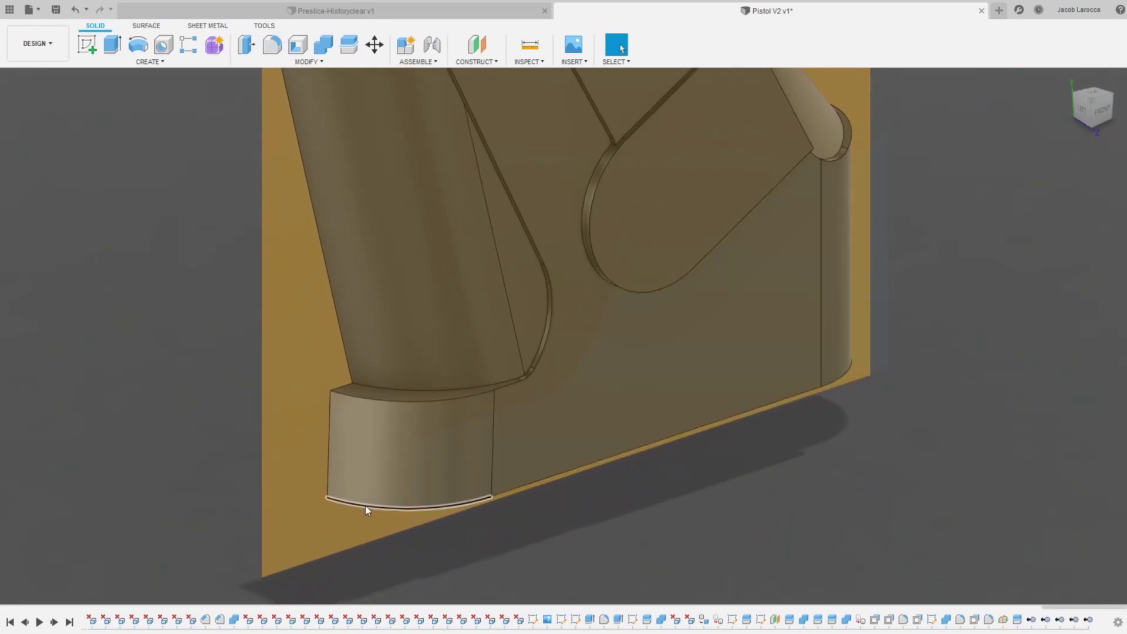
Step: Fillet the curved bottom edge of the block by dragging the radius
{"action": "left_click", "coordinate": [369, 507]}
{"action": "key", "text": "f"}
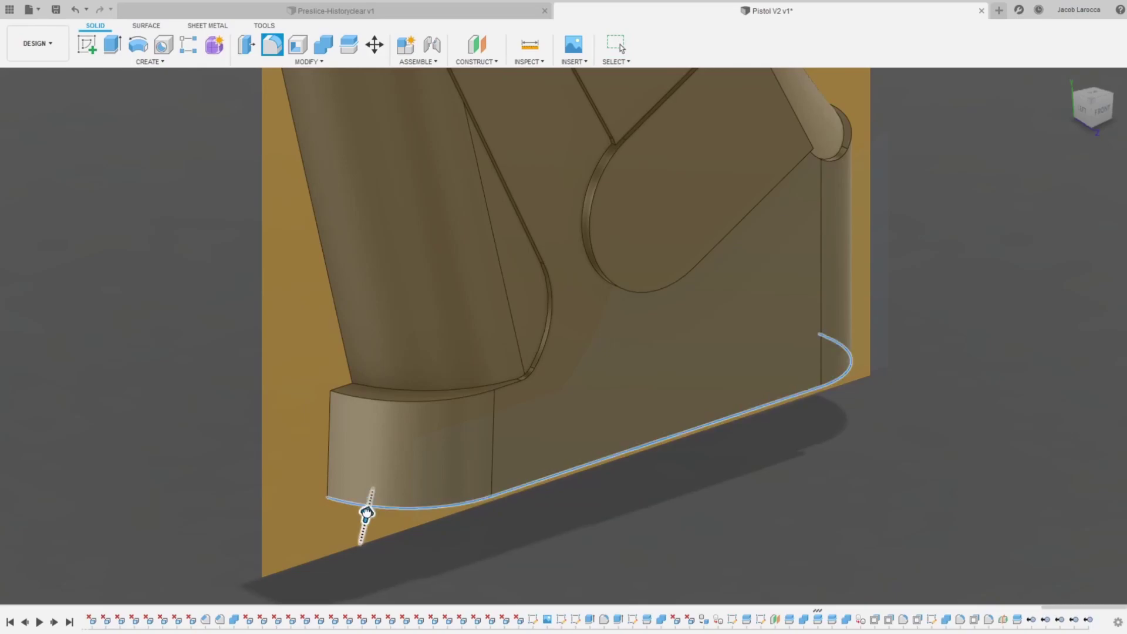
{"action": "left_click_drag", "start_coordinate": [365, 516], "coordinate": [372, 487]}
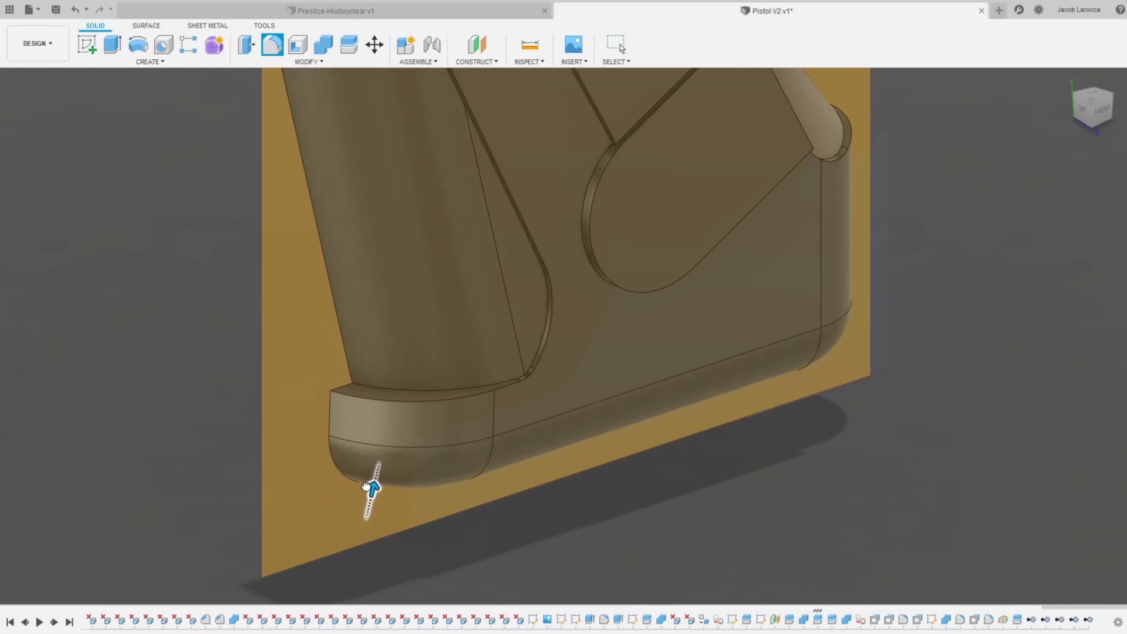
{"action": "key", "text": "Return"}
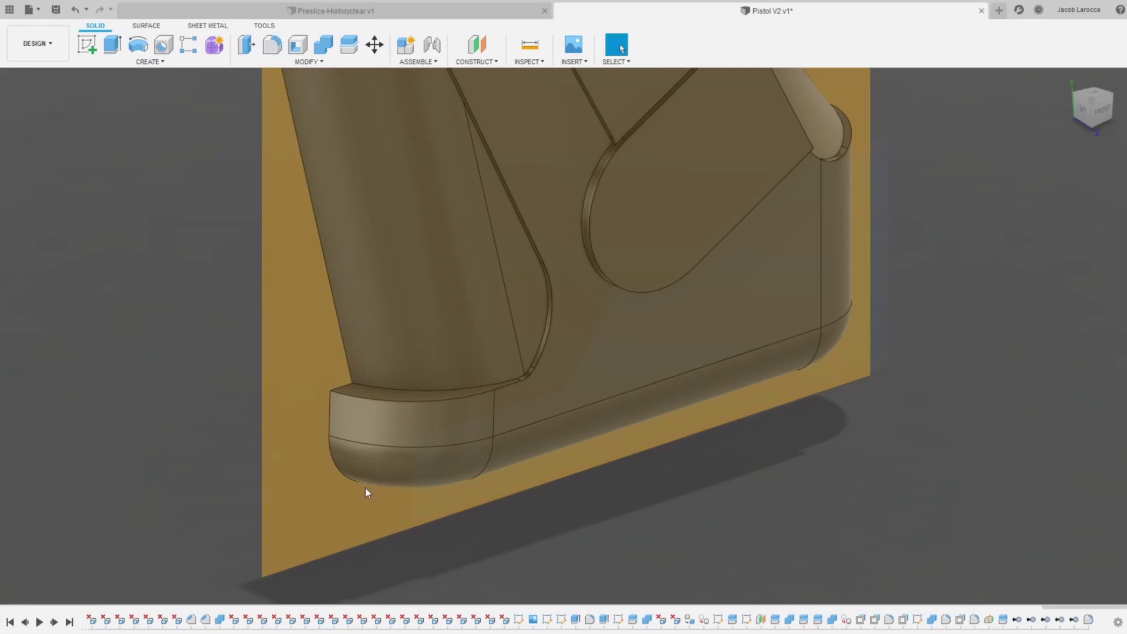
Step: Fillet the top edge of the bottom block
{"action": "left_click", "coordinate": [357, 396]}
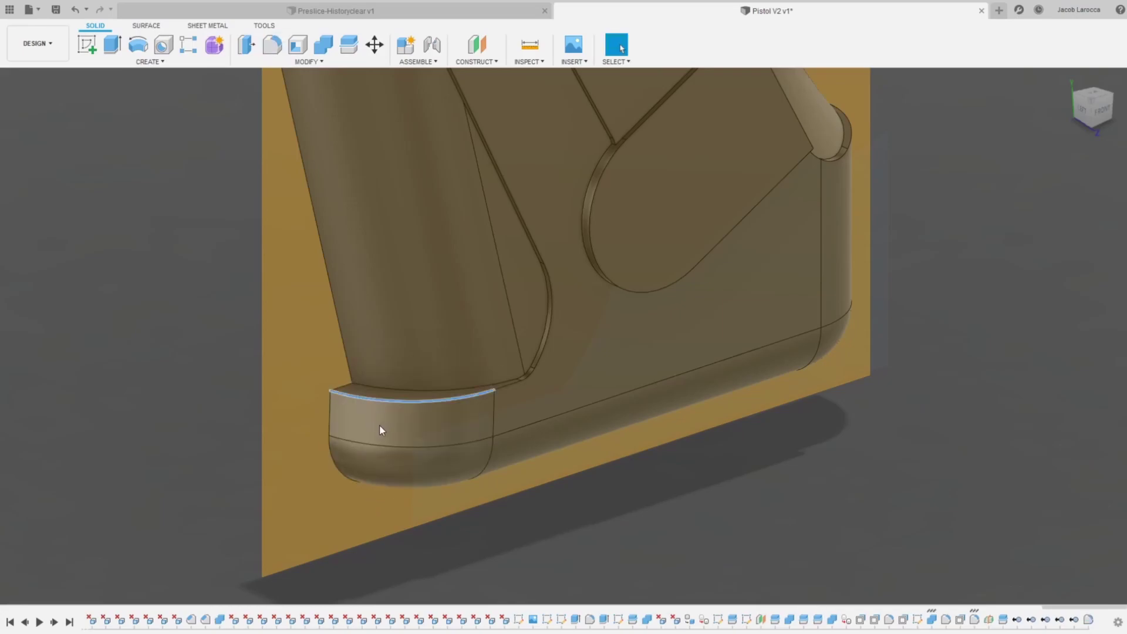
{"action": "key", "text": "f"}
{"action": "scroll", "coordinate": [353, 396], "scroll_direction": "down", "scroll_amount": 5}
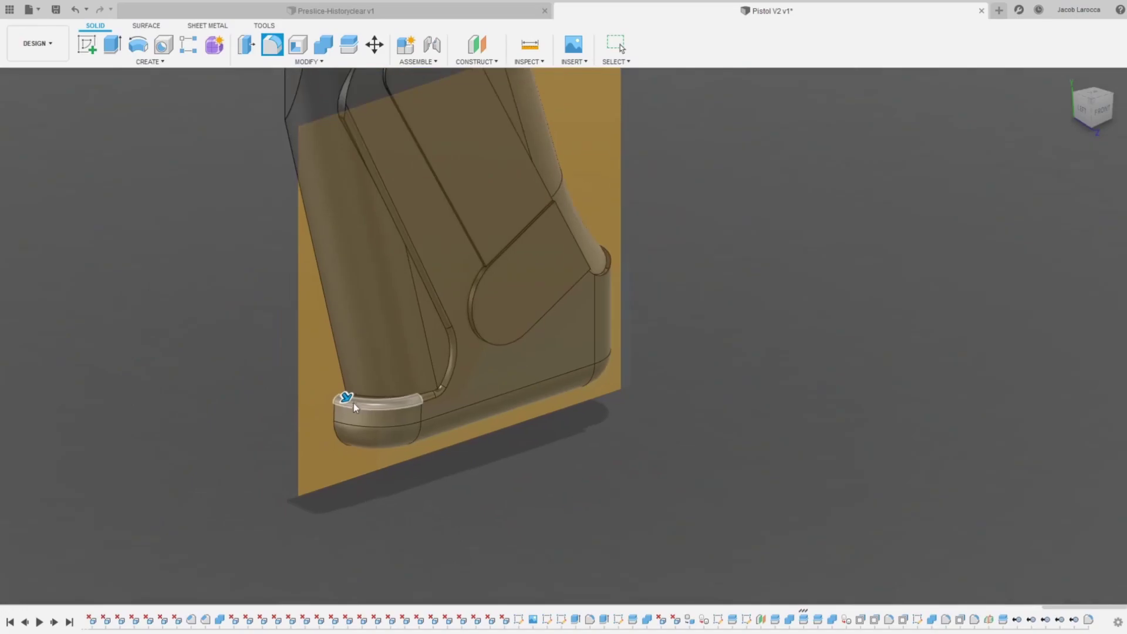
{"action": "key", "text": "Escape"}
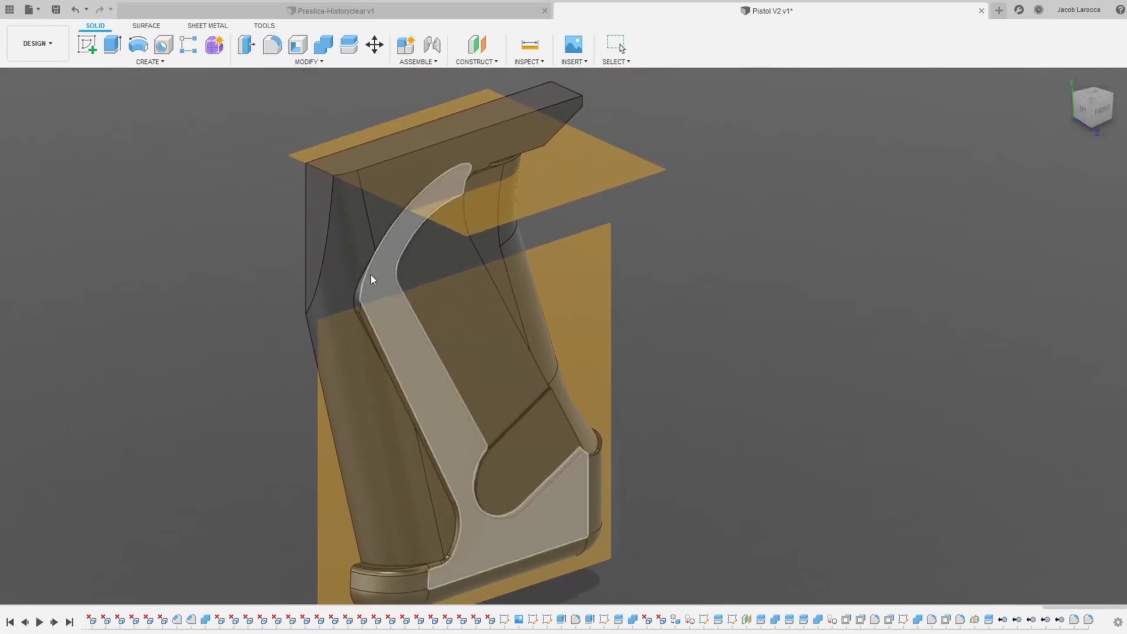
Step: Fillet the first curved groove edge of the inset panel
{"action": "scroll", "coordinate": [375, 279], "scroll_direction": "up", "scroll_amount": 3}
{"action": "scroll", "coordinate": [352, 335], "scroll_direction": "up", "scroll_amount": 3}
{"action": "left_click", "coordinate": [337, 371]}
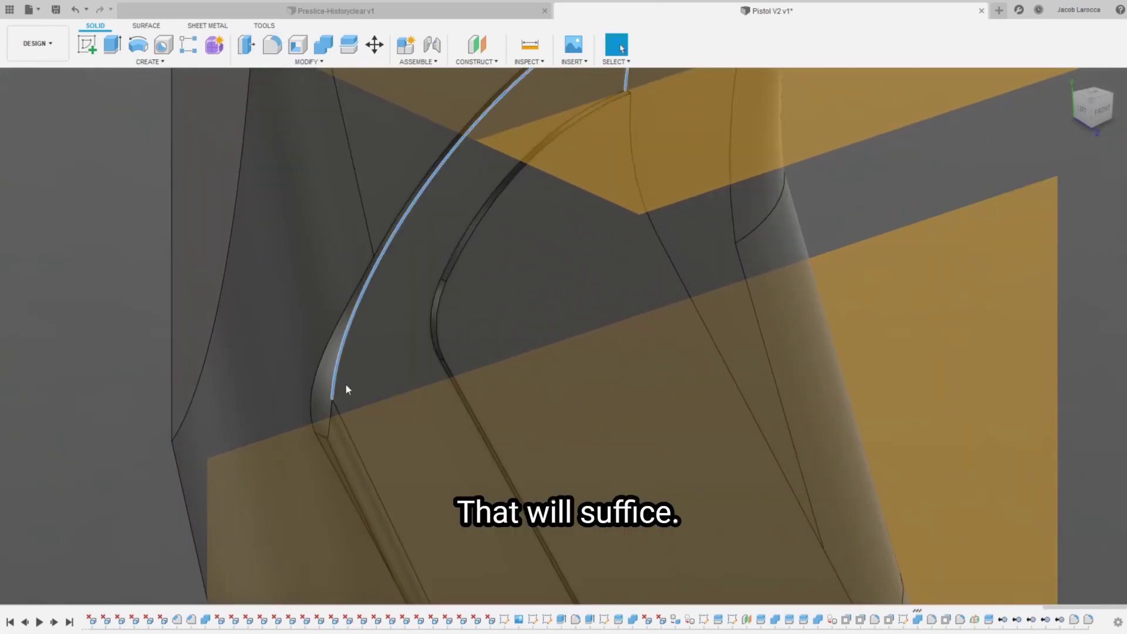
{"action": "key", "text": "f"}
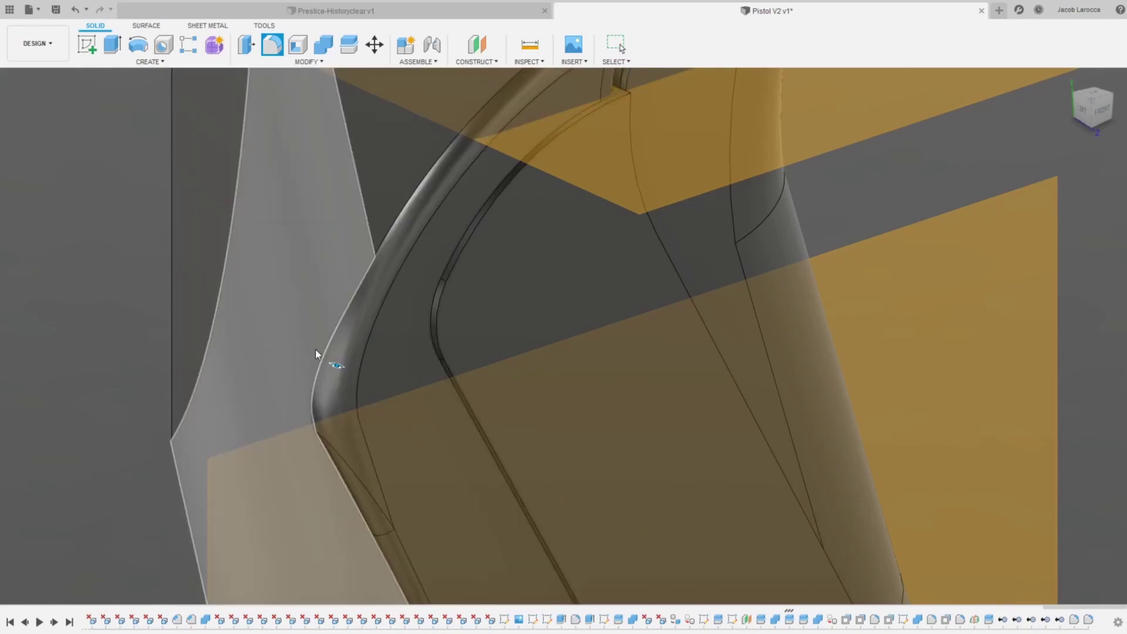
{"action": "scroll", "coordinate": [217, 321], "scroll_direction": "down", "scroll_amount": 4}
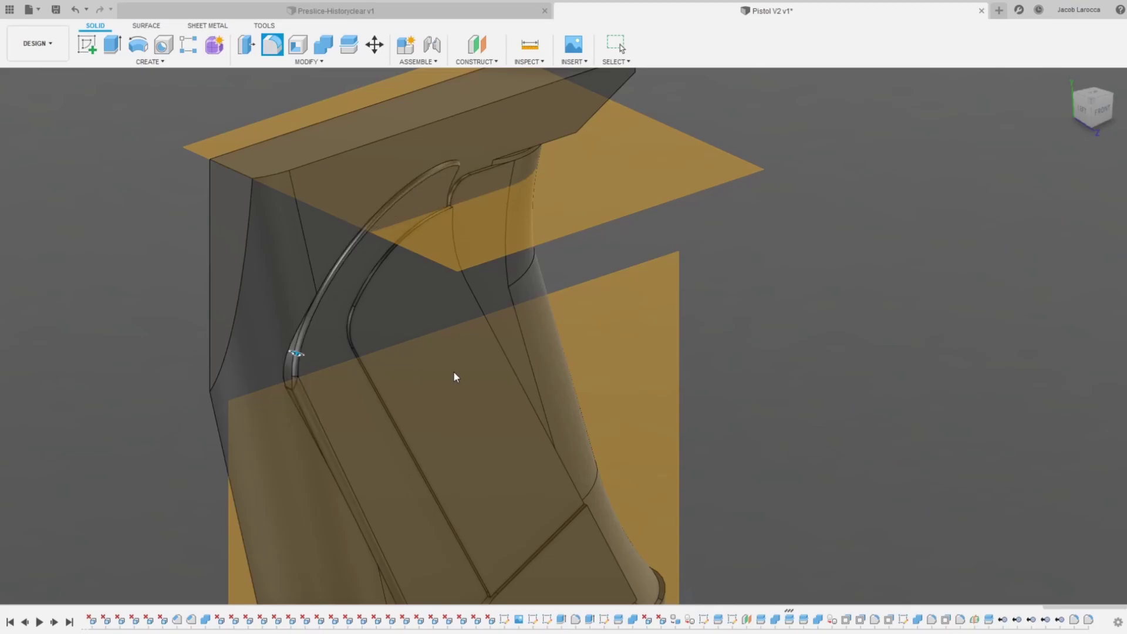
{"action": "key", "text": "Return"}
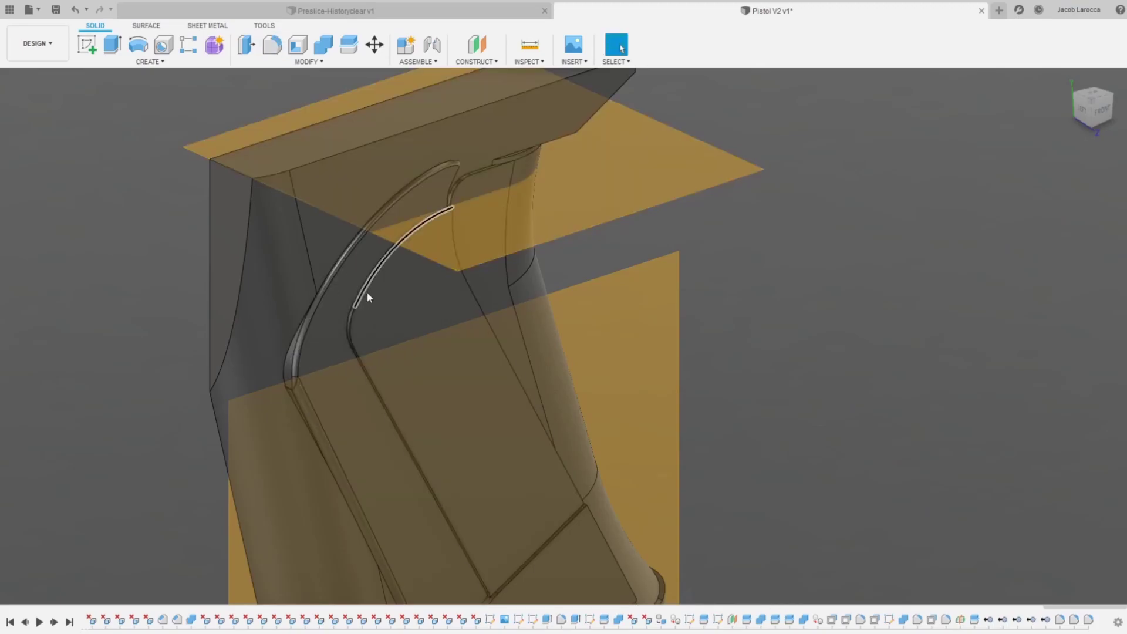
Step: Start a fillet on the long curved groove edge and the inner groove edge
{"action": "mouse_move", "coordinate": [567, 304]}
{"action": "middle_mouse_down"}
{"action": "mouse_move", "coordinate": [755, 281]}
{"action": "mouse_move", "coordinate": [833, 295]}
{"action": "middle_mouse_up"}
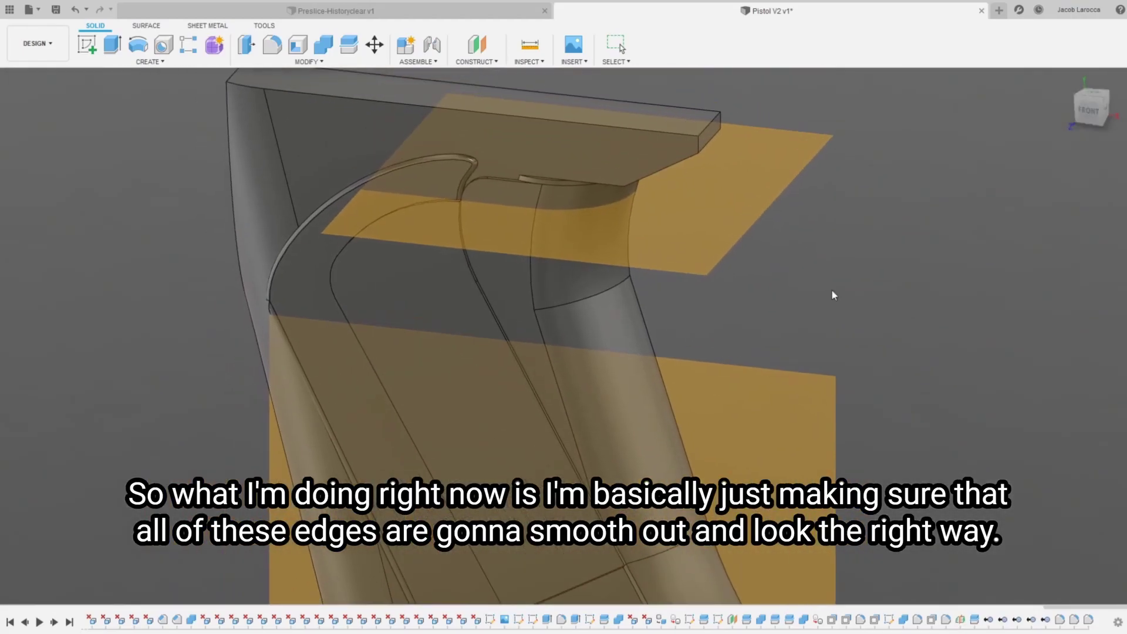
{"action": "scroll", "coordinate": [457, 217], "scroll_direction": "up", "scroll_amount": 5}
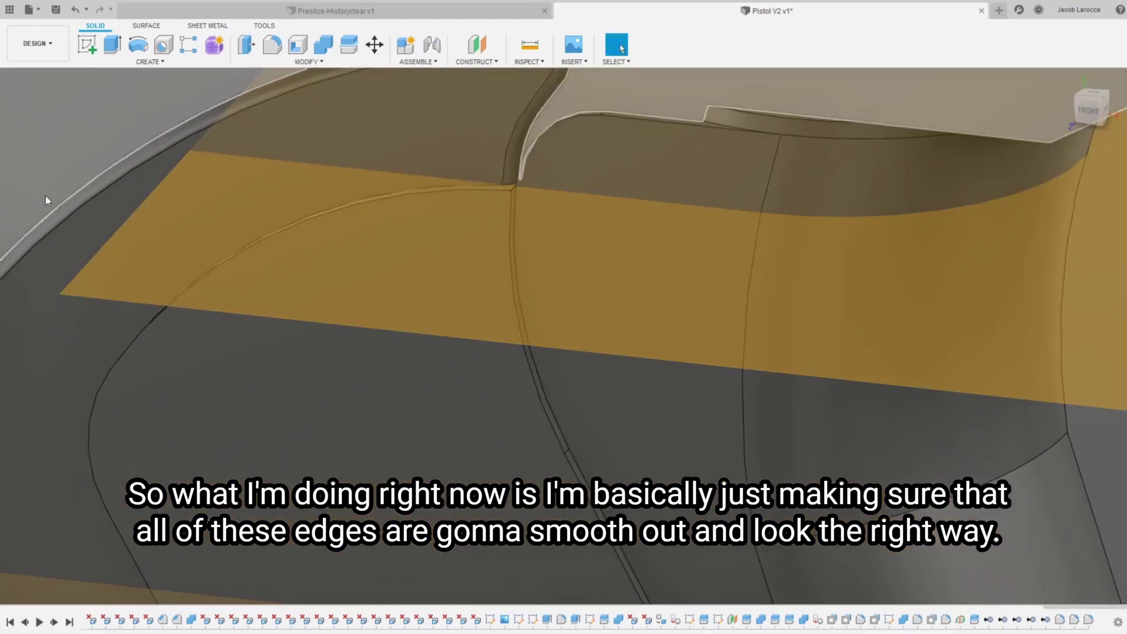
{"action": "left_click", "coordinate": [25, 254]}
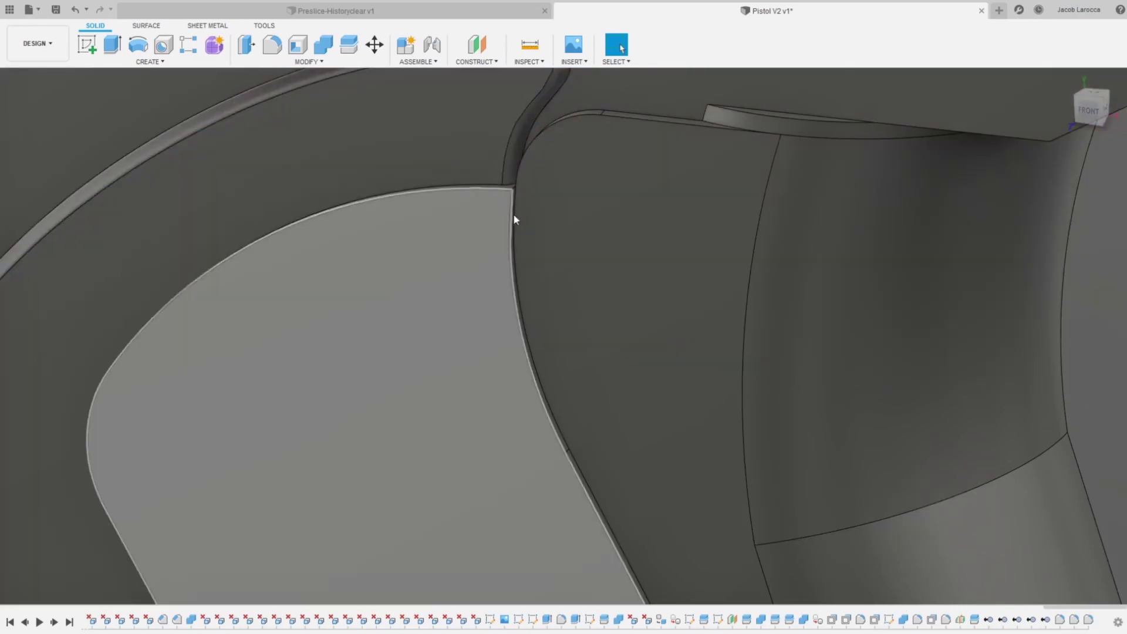
{"action": "key", "text": "f"}
{"action": "left_click", "coordinate": [488, 189]}
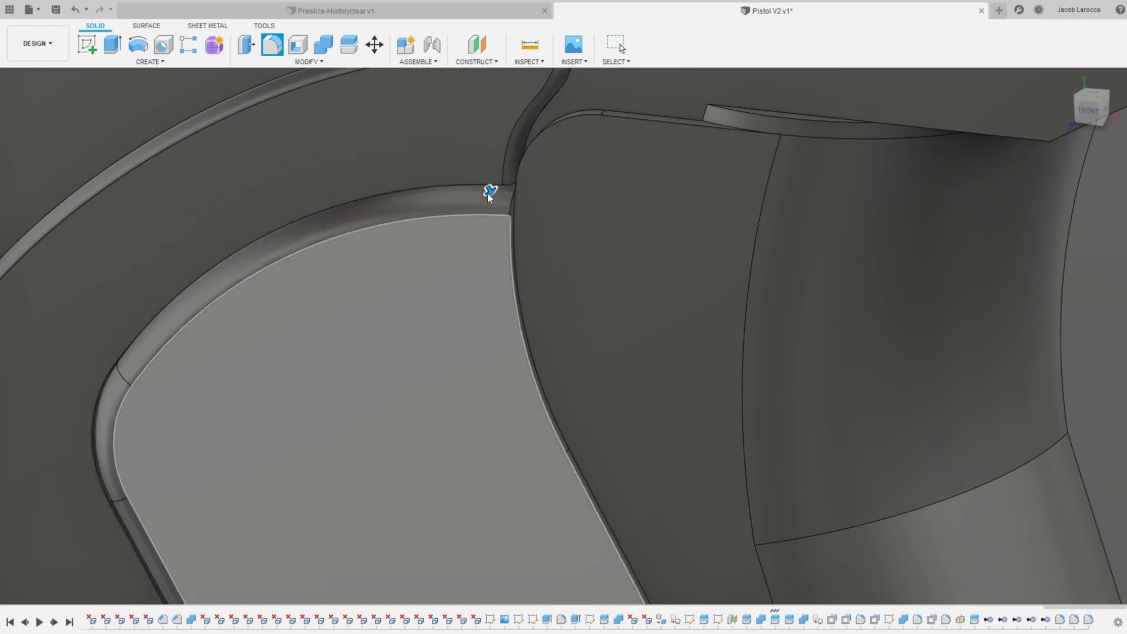
{"action": "middle_click_drag", "start_coordinate": [489, 194], "coordinate": [798, 100], "text": "shift"}
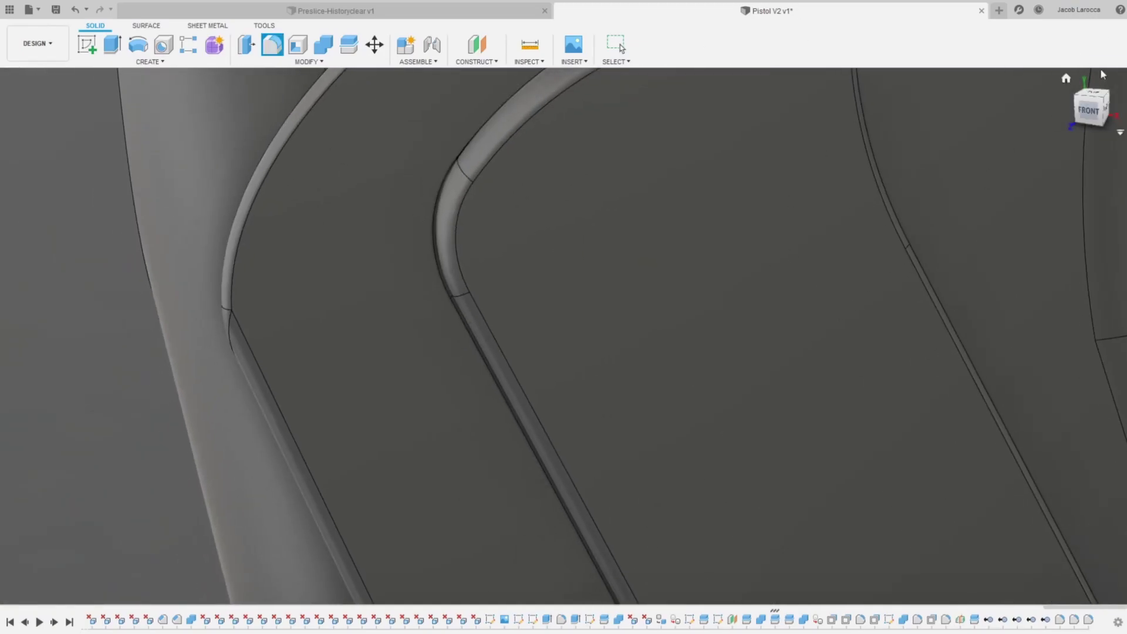
Step: Apply the fillet to the groove edge chain
{"action": "mouse_move", "coordinate": [1102, 75]}
{"action": "middle_mouse_down", "text": "shift"}
{"action": "mouse_move", "coordinate": [785, 363]}
{"action": "mouse_move", "coordinate": [648, 315]}
{"action": "middle_mouse_up", "text": "shift"}
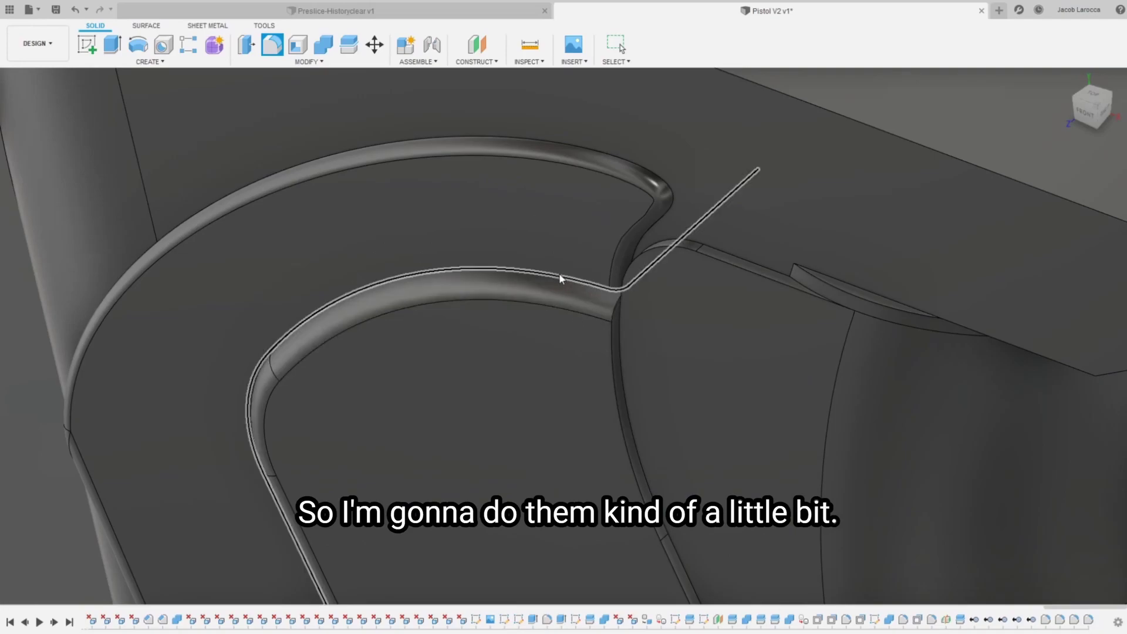
{"action": "left_click", "coordinate": [559, 273]}
{"action": "key", "text": "Escape"}
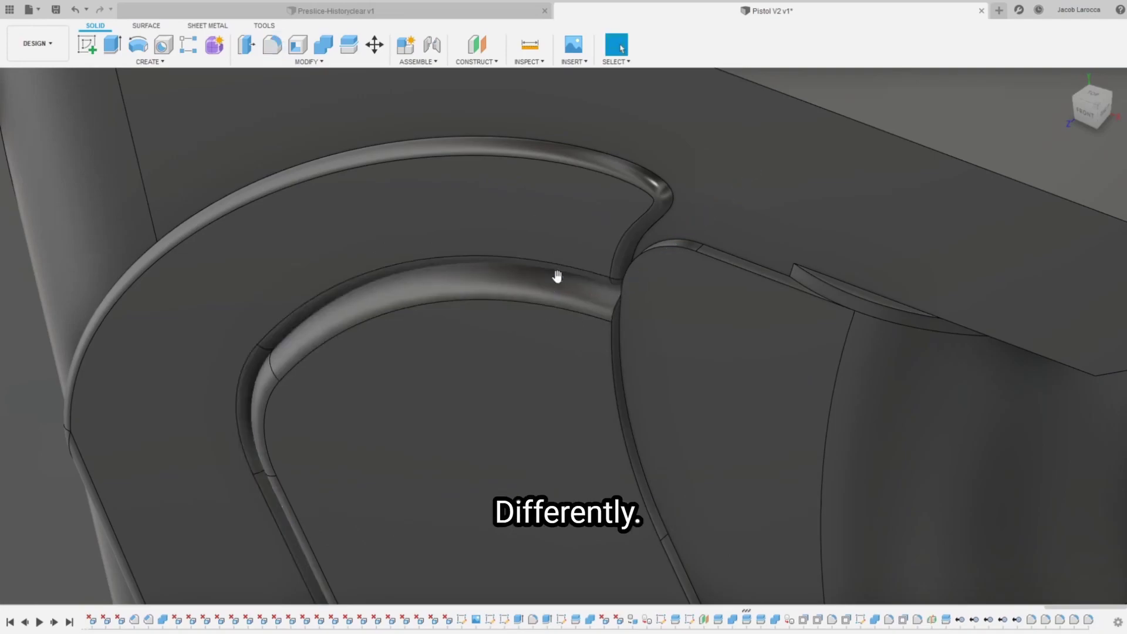
Step: Remove the three leftover fillet faces at the ridge corner
{"action": "left_click", "coordinate": [1086, 110]}
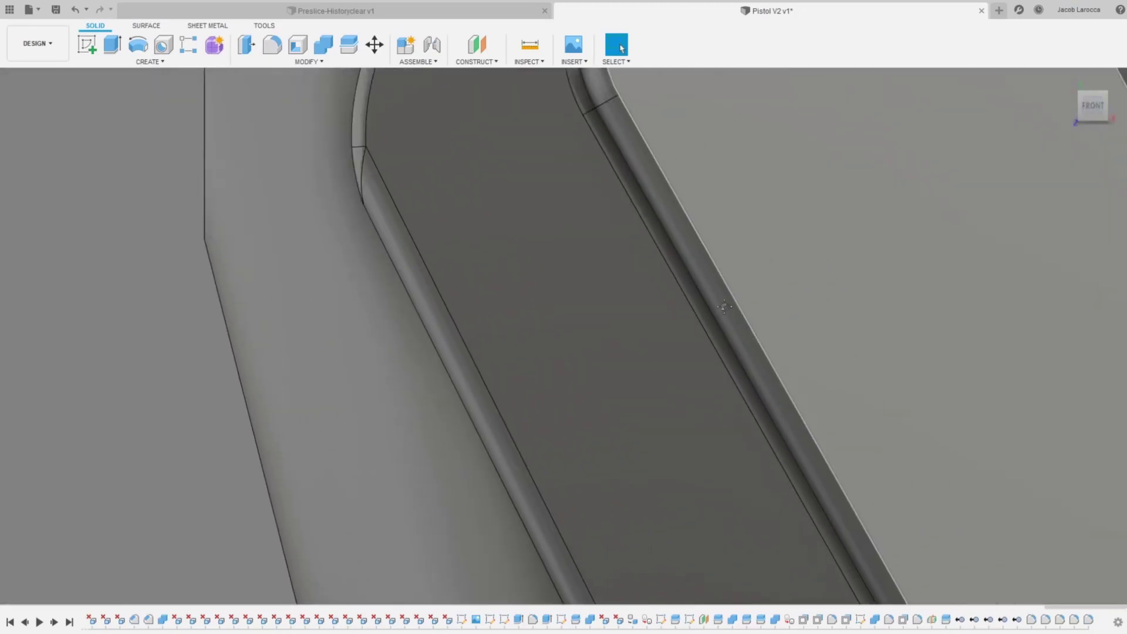
{"action": "scroll", "coordinate": [540, 343], "scroll_direction": "up", "scroll_amount": 3}
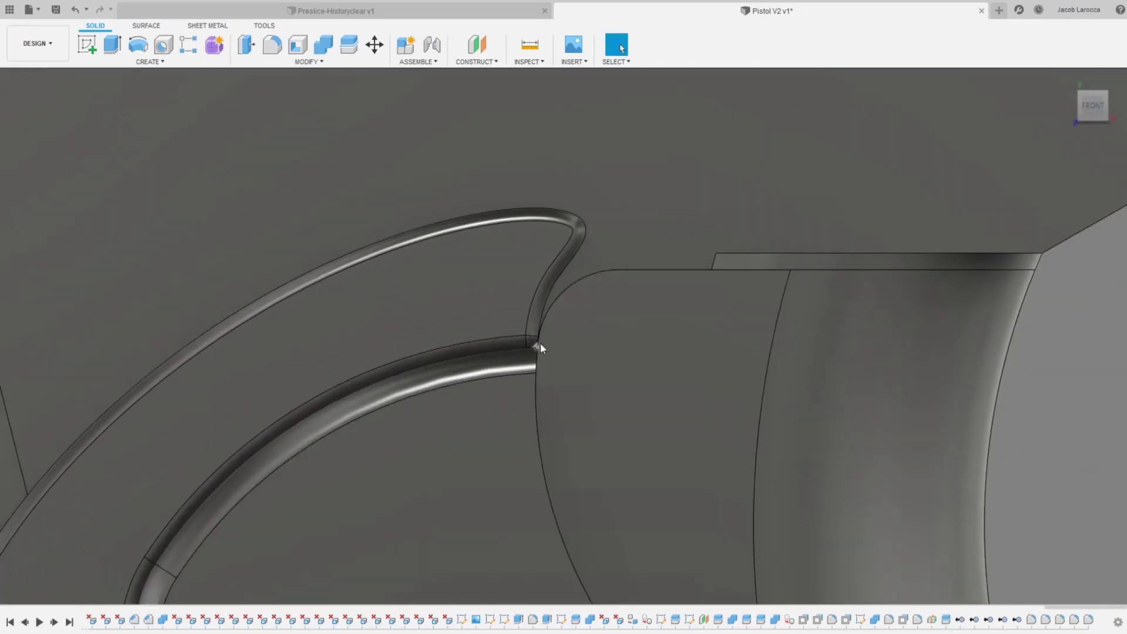
{"action": "scroll", "coordinate": [533, 347], "scroll_direction": "up", "scroll_amount": 3}
{"action": "scroll", "coordinate": [533, 347], "scroll_direction": "up", "scroll_amount": 5}
{"action": "middle_click_drag", "start_coordinate": [534, 346], "coordinate": [986, 493], "text": "shift"}
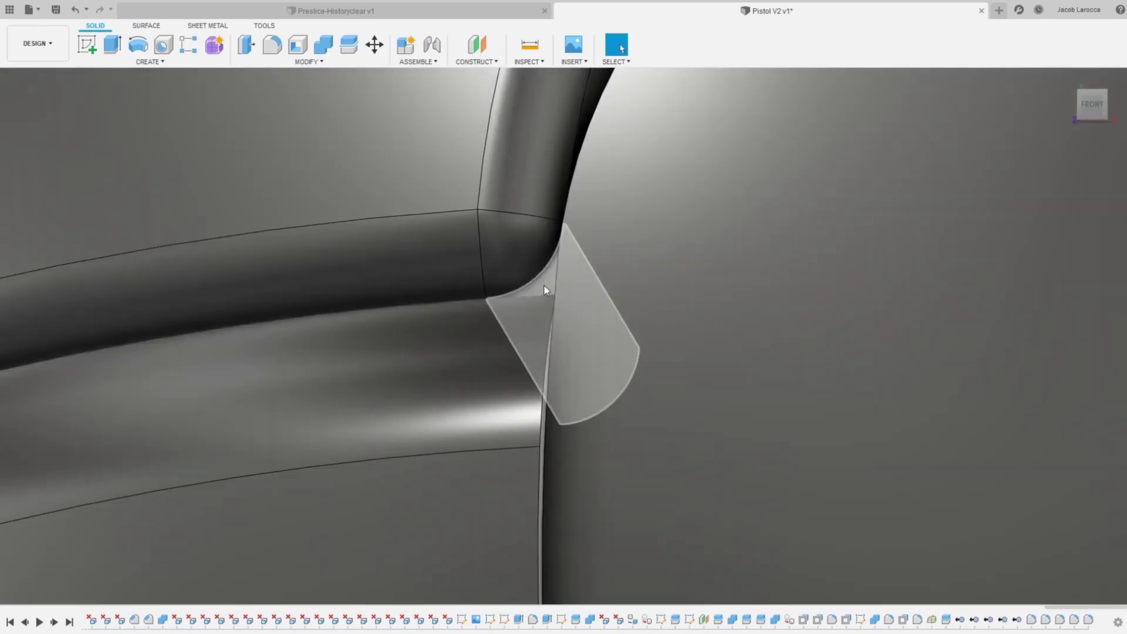
{"action": "left_click", "coordinate": [544, 288]}
{"action": "key", "text": "Escape"}
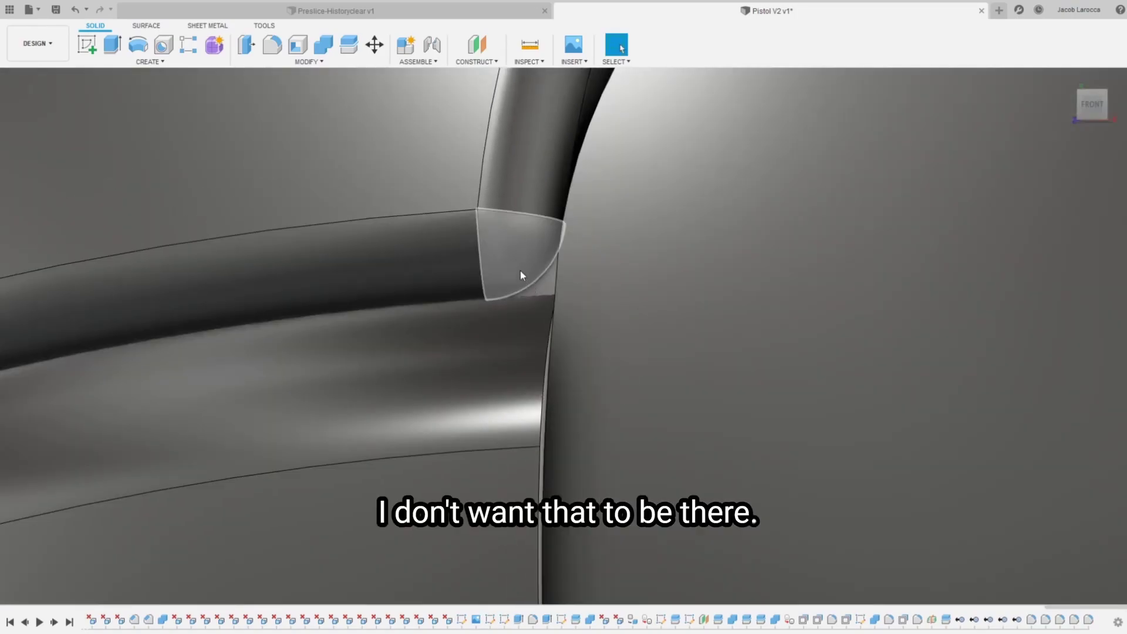
{"action": "left_click", "coordinate": [503, 261]}
{"action": "key", "text": "Escape"}
{"action": "left_click", "coordinate": [548, 286]}
{"action": "key", "text": "Escape"}
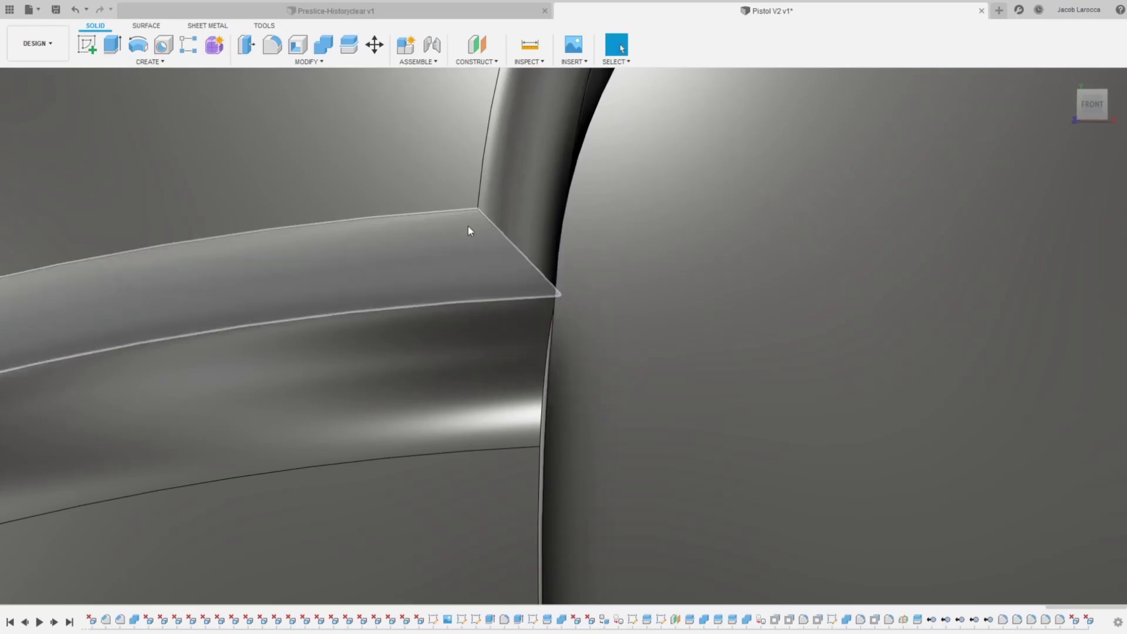
Step: Orbit out to a front-right view showing the full curved loop
{"action": "scroll", "coordinate": [467, 230], "scroll_direction": "down", "scroll_amount": 2}
{"action": "scroll", "coordinate": [468, 230], "scroll_direction": "down", "scroll_amount": 3}
{"action": "middle_click_drag", "start_coordinate": [565, 336], "coordinate": [622, 306], "text": "shift"}
{"action": "scroll", "coordinate": [972, 165], "scroll_direction": "down", "scroll_amount": 3}
{"action": "scroll", "coordinate": [922, 213], "scroll_direction": "down", "scroll_amount": 2}
{"action": "middle_click_drag", "start_coordinate": [923, 212], "coordinate": [593, 258]}
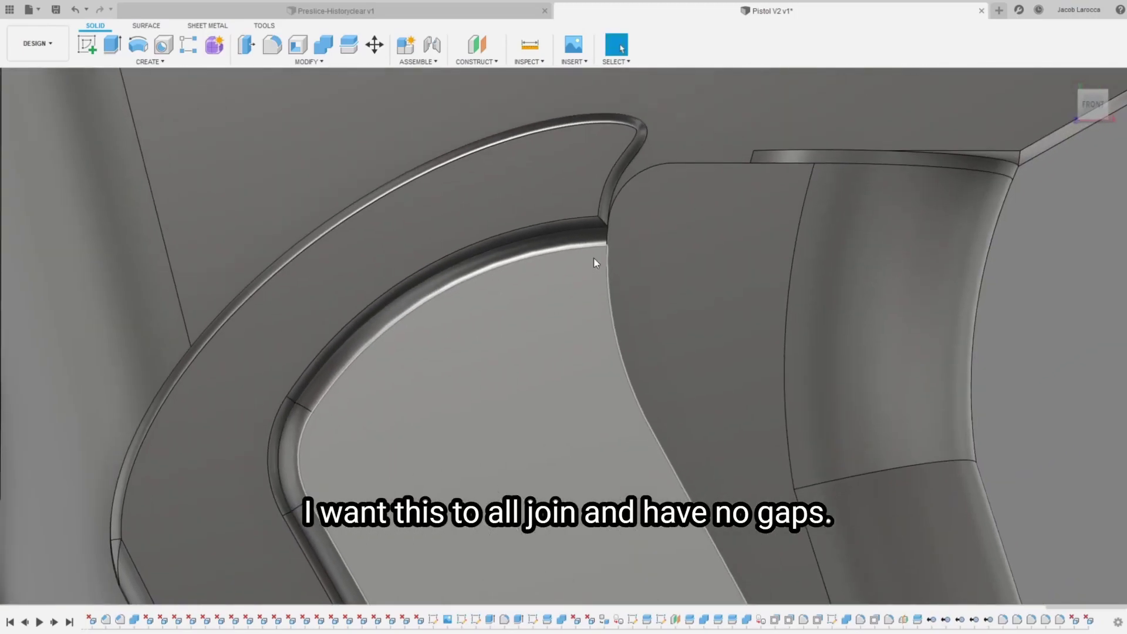
{"action": "scroll", "coordinate": [593, 258], "scroll_direction": "down", "scroll_amount": 3}
{"action": "left_click_drag", "start_coordinate": [1089, 109], "coordinate": [1062, 125]}
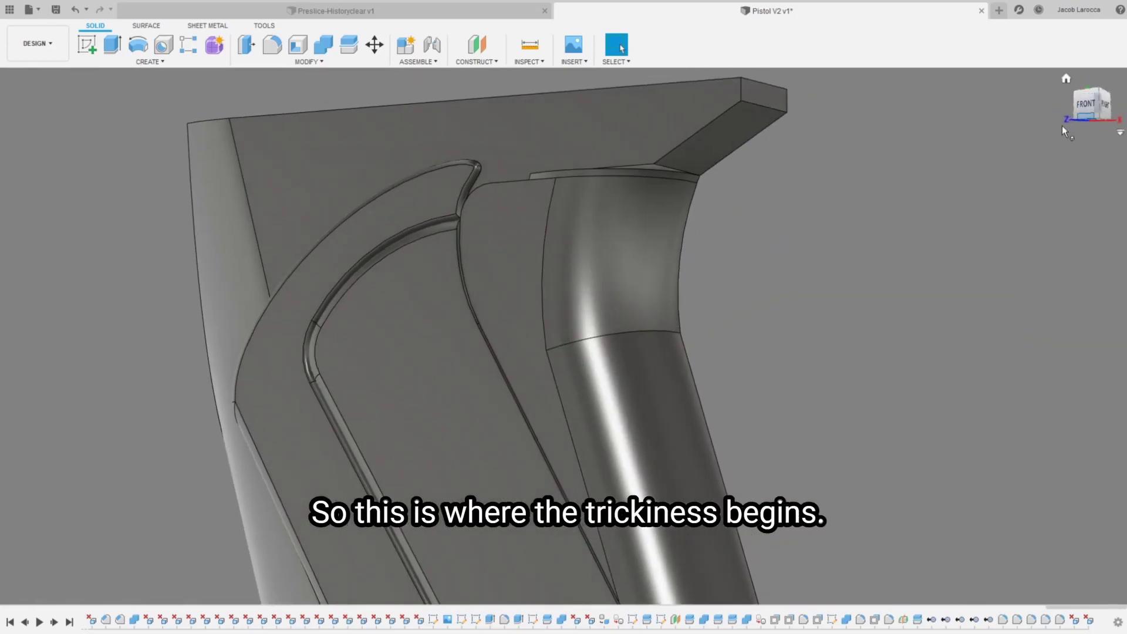
Step: Fillet the inner curved pocket edge
{"action": "key", "text": "f"}
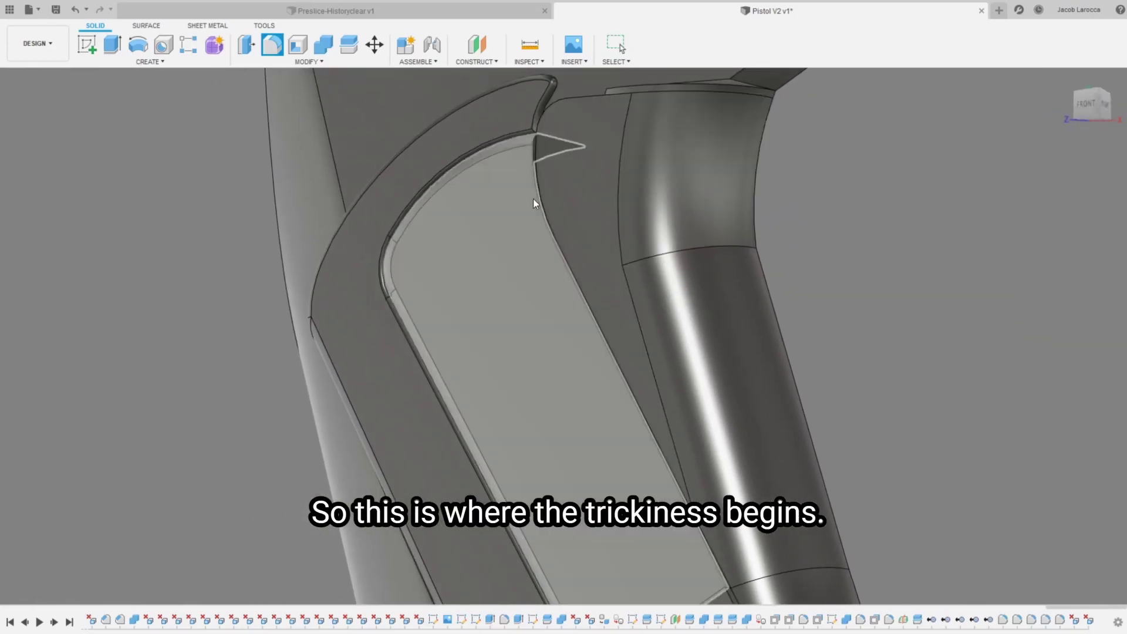
{"action": "left_click", "coordinate": [537, 200]}
{"action": "key", "text": "Return"}
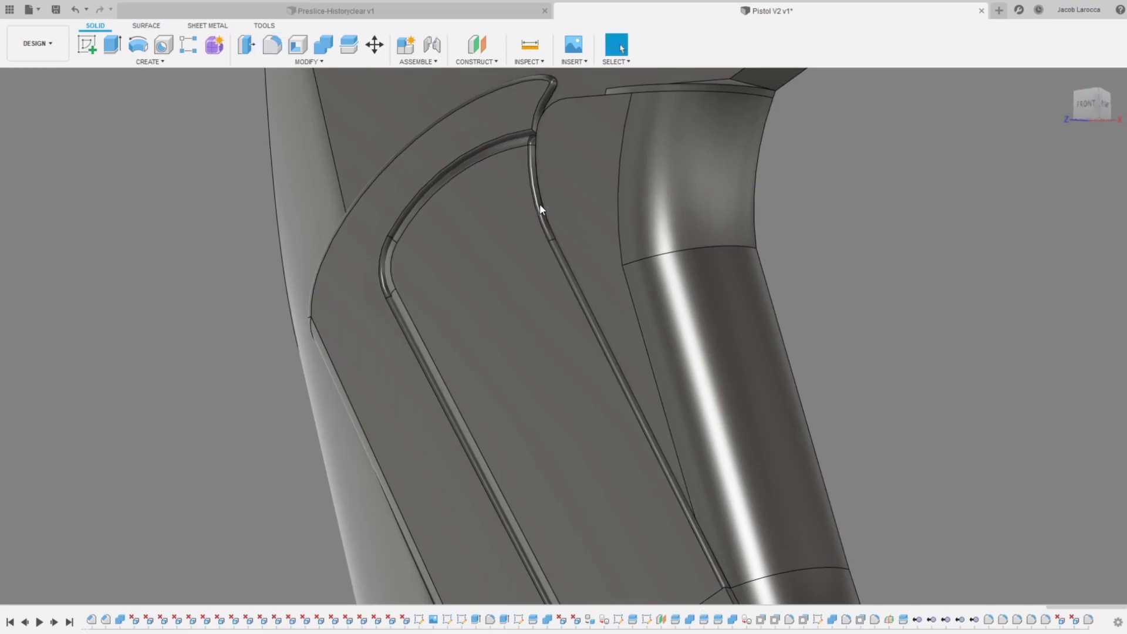
{"action": "scroll", "coordinate": [763, 176], "scroll_direction": "up", "scroll_amount": 3}
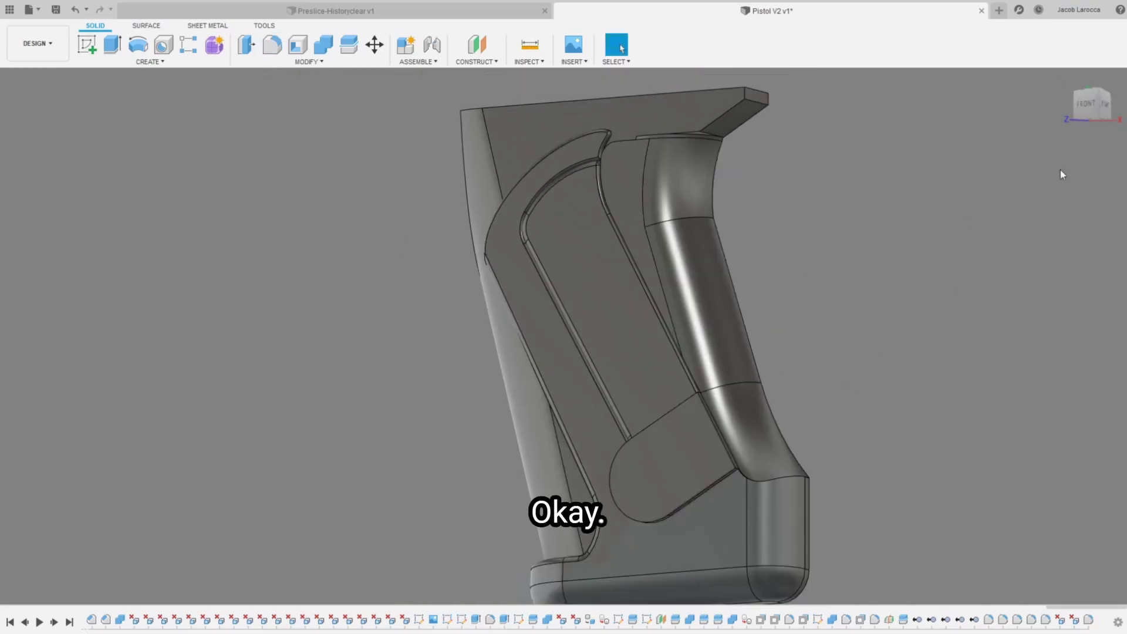
{"action": "left_click_drag", "start_coordinate": [1086, 100], "coordinate": [1116, 105]}
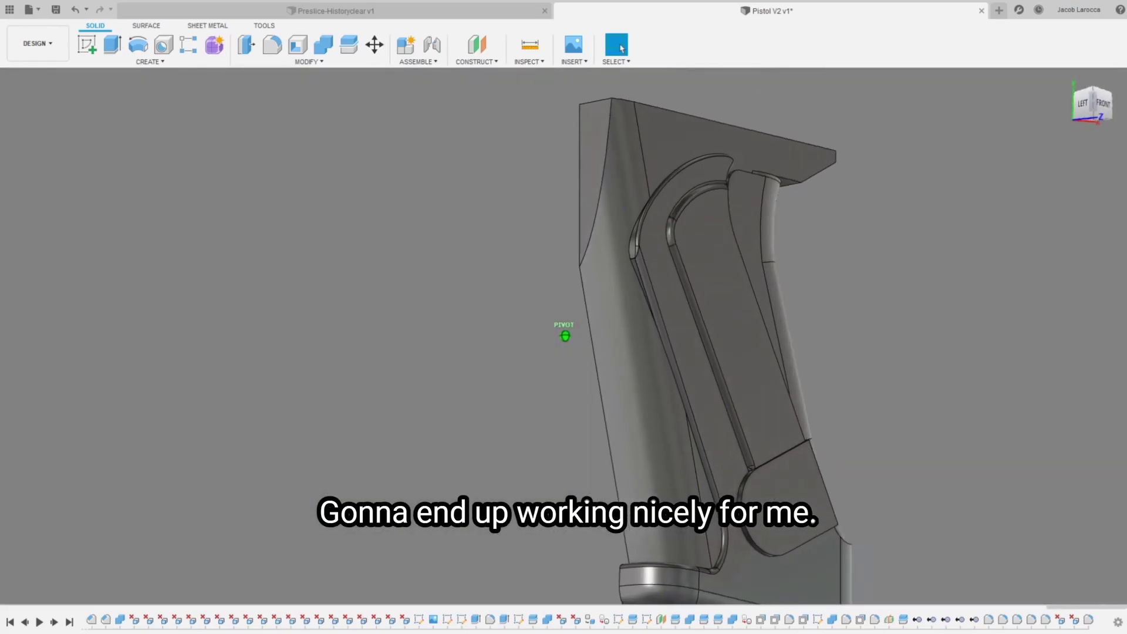
{"action": "scroll", "coordinate": [757, 470], "scroll_direction": "down", "scroll_amount": 5}
{"action": "scroll", "coordinate": [768, 465], "scroll_direction": "down", "scroll_amount": 3}
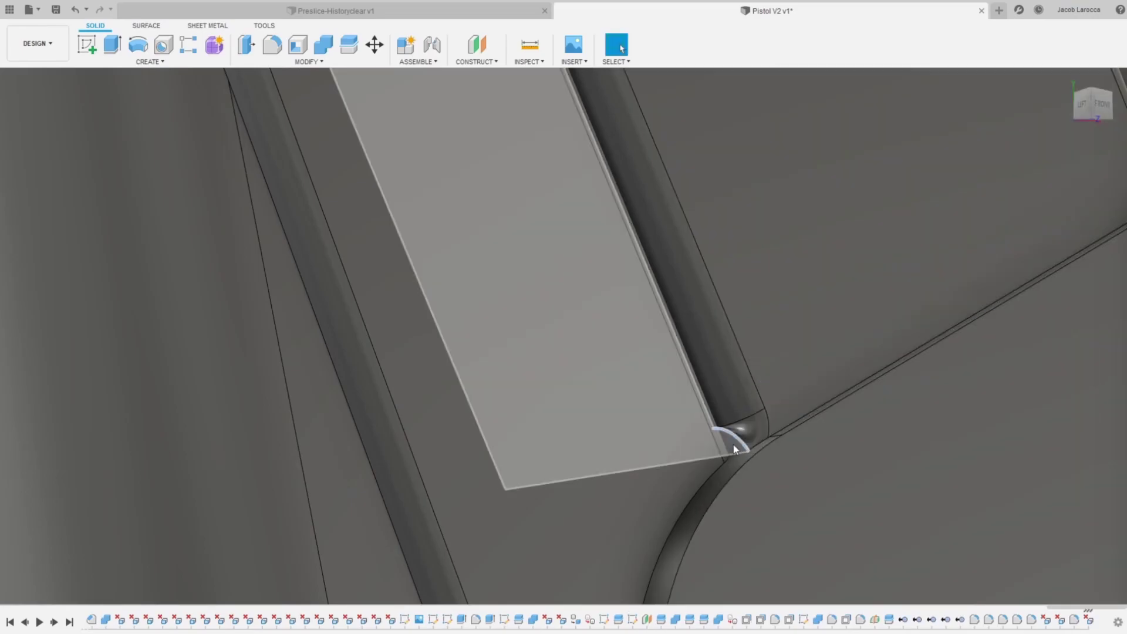
Step: Delete the small stray corner face
{"action": "mouse_move", "coordinate": [731, 445]}
{"action": "middle_mouse_down", "text": "shift"}
{"action": "mouse_move", "coordinate": [773, 417]}
{"action": "mouse_move", "coordinate": [684, 281]}
{"action": "middle_mouse_up", "text": "shift"}
{"action": "left_click", "coordinate": [741, 428]}
{"action": "key", "text": "Delete"}
{"action": "scroll", "coordinate": [684, 281], "scroll_direction": "down", "scroll_amount": 5}
{"action": "middle_click_drag", "start_coordinate": [804, 284], "coordinate": [690, 237], "text": "shift"}
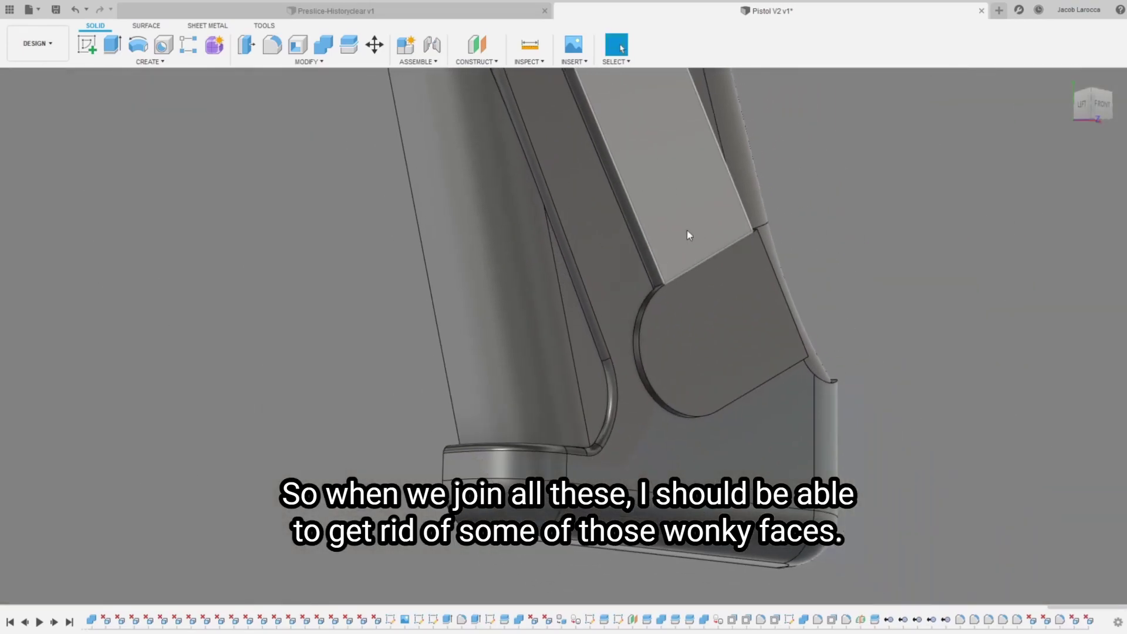
Step: Fillet the edge loop around the rounded lower recess
{"action": "key", "text": "f"}
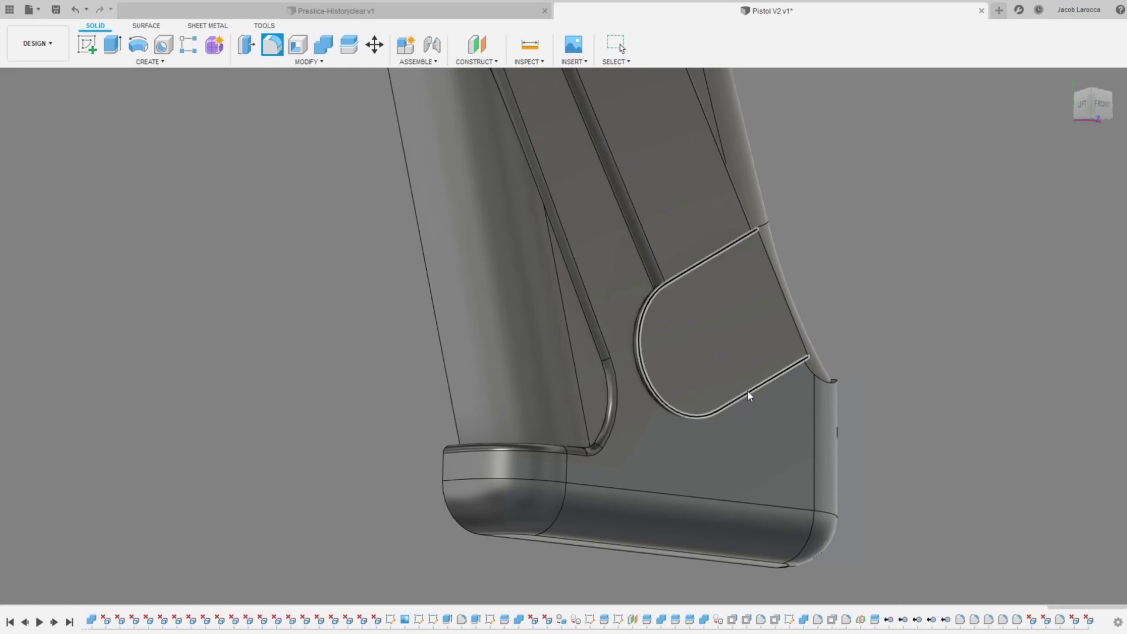
{"action": "key", "text": "Return"}
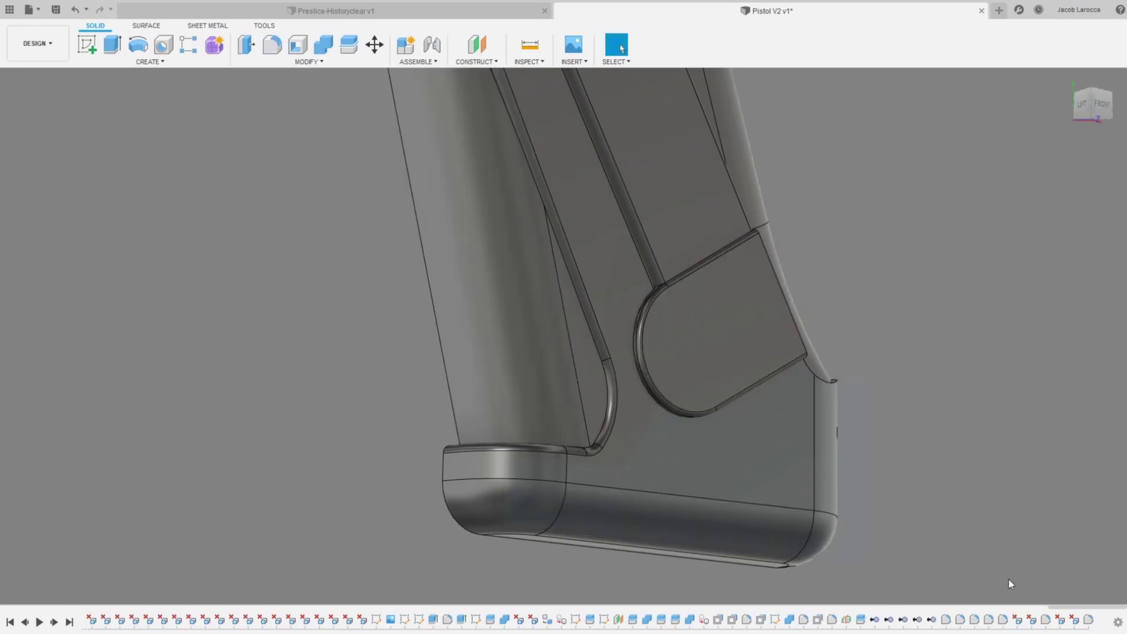
{"action": "left_click", "coordinate": [1066, 521]}
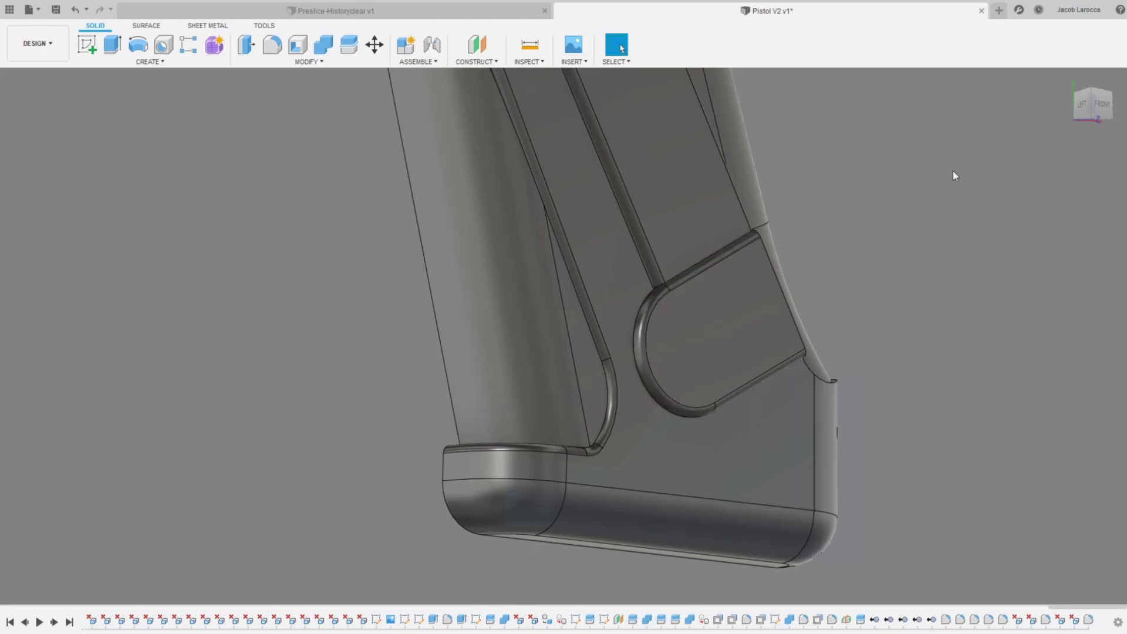
{"action": "left_click", "coordinate": [1089, 120]}
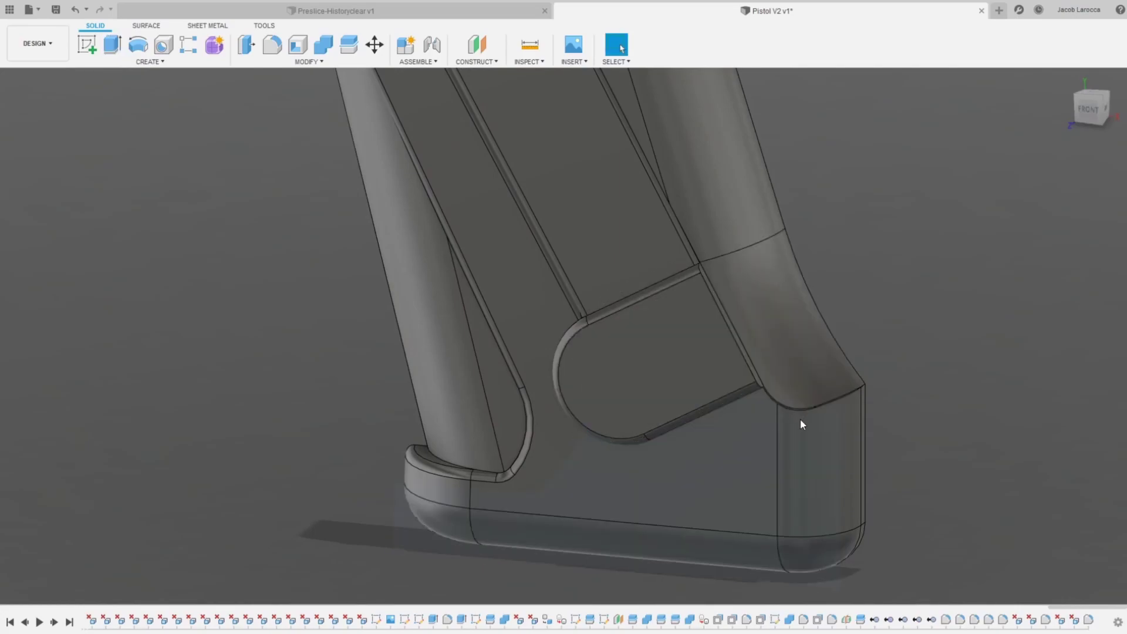
Step: Cancel the fillet and undo the last two edits
{"action": "key", "text": "f"}
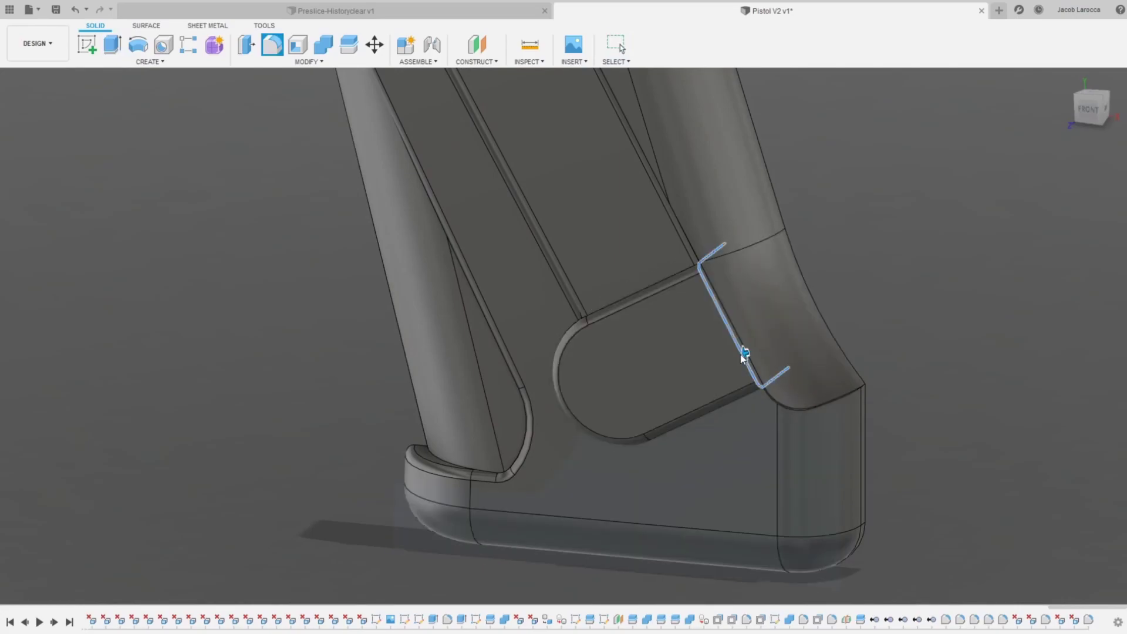
{"action": "key", "text": "Escape"}
{"action": "scroll", "coordinate": [713, 266], "scroll_direction": "up", "scroll_amount": 5}
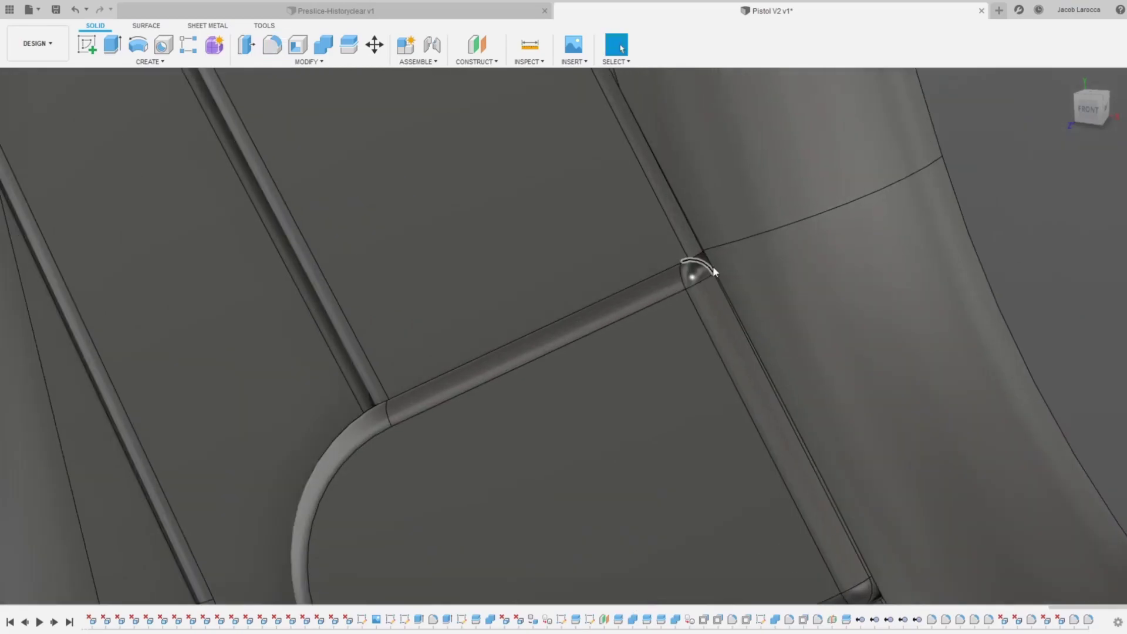
{"action": "scroll", "coordinate": [695, 262], "scroll_direction": "up", "scroll_amount": 3}
{"action": "key", "text": "ctrl+z"}
{"action": "key", "text": "ctrl+z"}
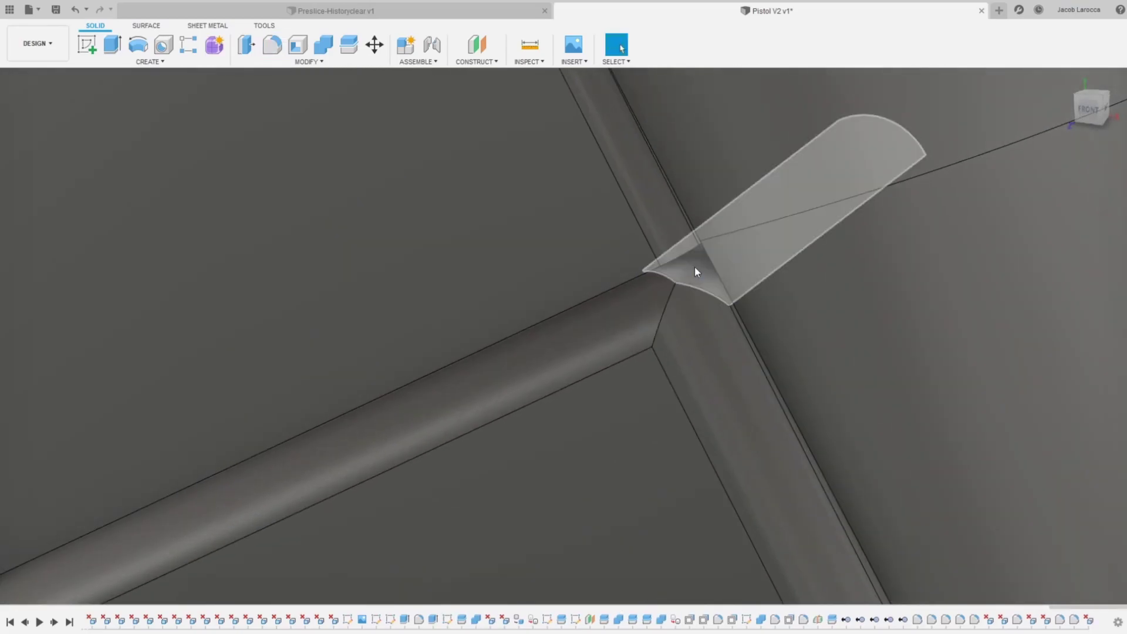
{"action": "key", "text": "ctrl+z"}
Step: Delete the quarter-round corner face where the recess fillet meets the ridge
{"action": "mouse_move", "coordinate": [721, 317]}
{"action": "middle_mouse_down", "text": "shift"}
{"action": "mouse_move", "coordinate": [758, 385]}
{"action": "mouse_move", "coordinate": [650, 301]}
{"action": "middle_mouse_up", "text": "shift"}
{"action": "left_click", "coordinate": [650, 301]}
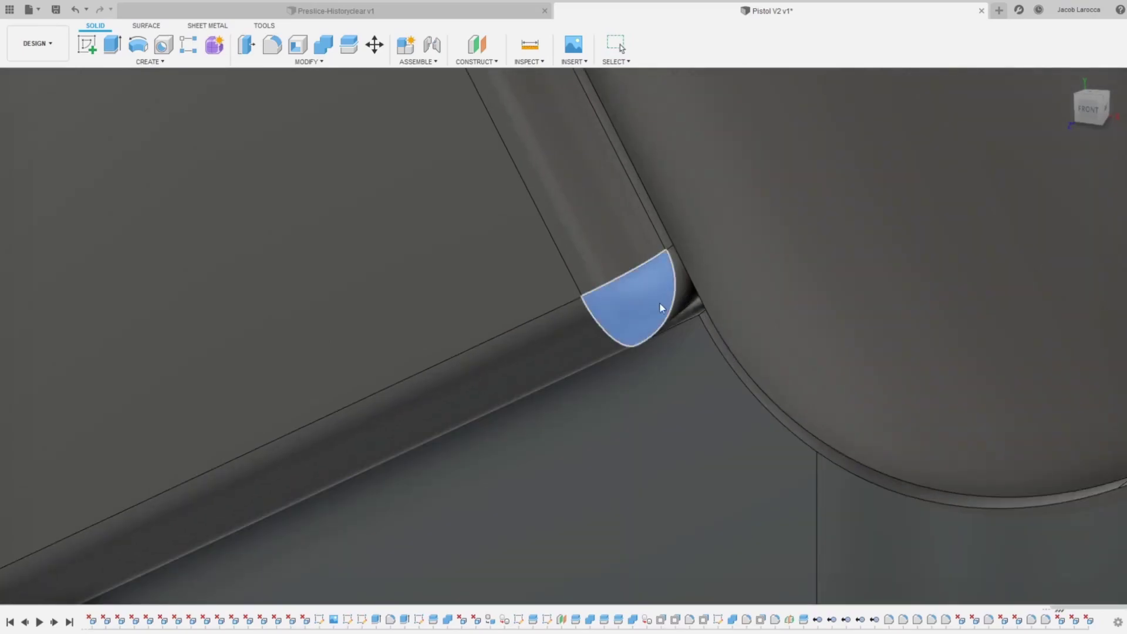
{"action": "key", "text": "Delete"}
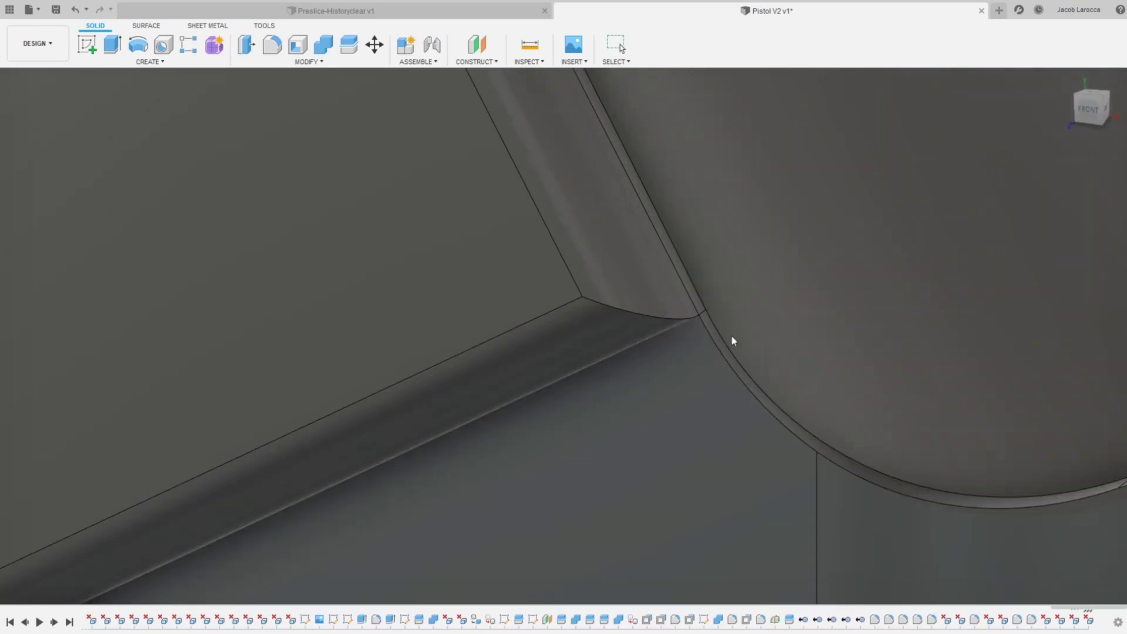
{"action": "mouse_move", "coordinate": [732, 336]}
{"action": "middle_mouse_down", "text": "shift"}
{"action": "mouse_move", "coordinate": [752, 354]}
{"action": "mouse_move", "coordinate": [755, 327]}
{"action": "mouse_move", "coordinate": [496, 435]}
{"action": "middle_mouse_up", "text": "shift"}
{"action": "scroll", "coordinate": [754, 358], "scroll_direction": "down", "scroll_amount": 5}
{"action": "scroll", "coordinate": [755, 327], "scroll_direction": "up", "scroll_amount": 5}
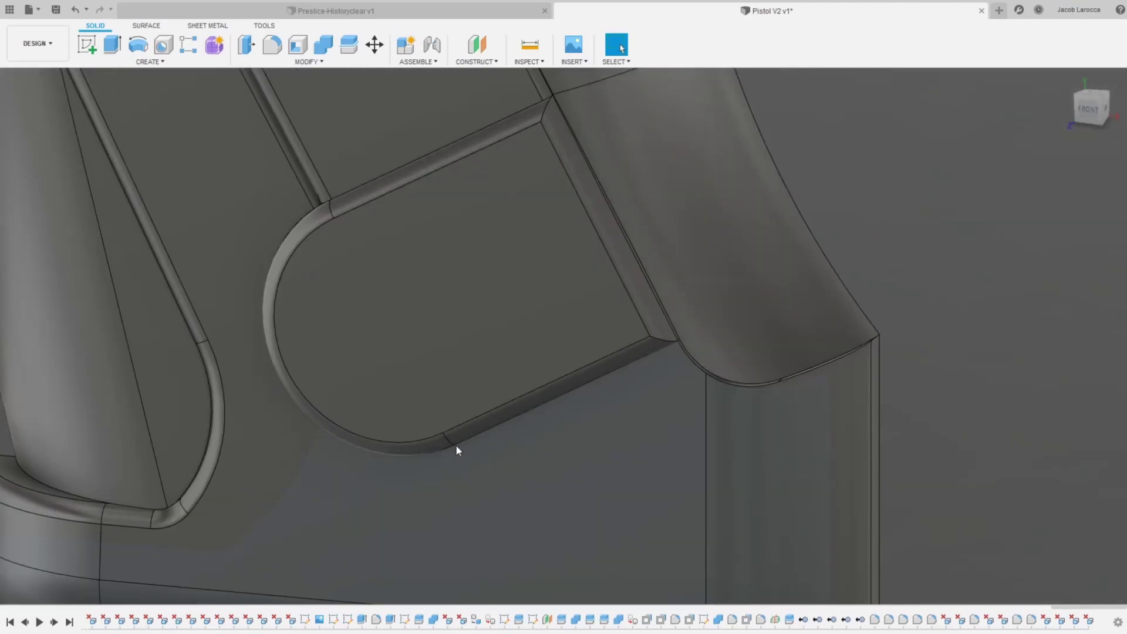
Step: Combine the two panel bodies, the recess body and the top grip body into one
{"action": "key", "text": "c"}
{"action": "scroll", "coordinate": [501, 428], "scroll_direction": "down", "scroll_amount": 5}
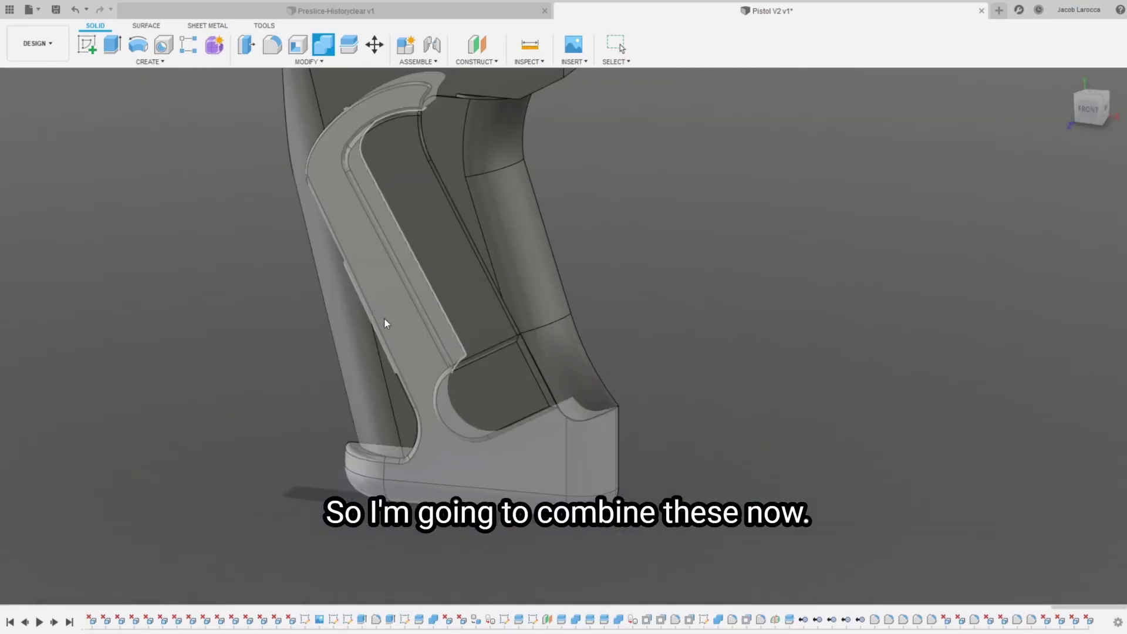
{"action": "left_click", "coordinate": [393, 317]}
{"action": "left_click", "coordinate": [446, 346]}
{"action": "left_click", "coordinate": [483, 376]}
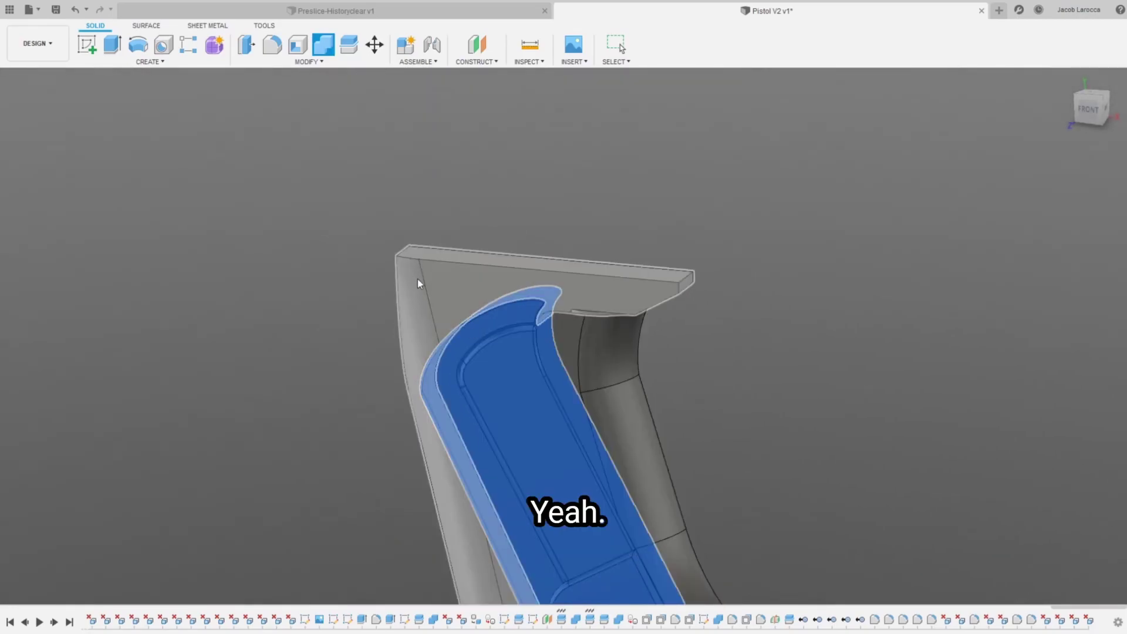
{"action": "left_click", "coordinate": [429, 302]}
{"action": "key", "text": "Return"}
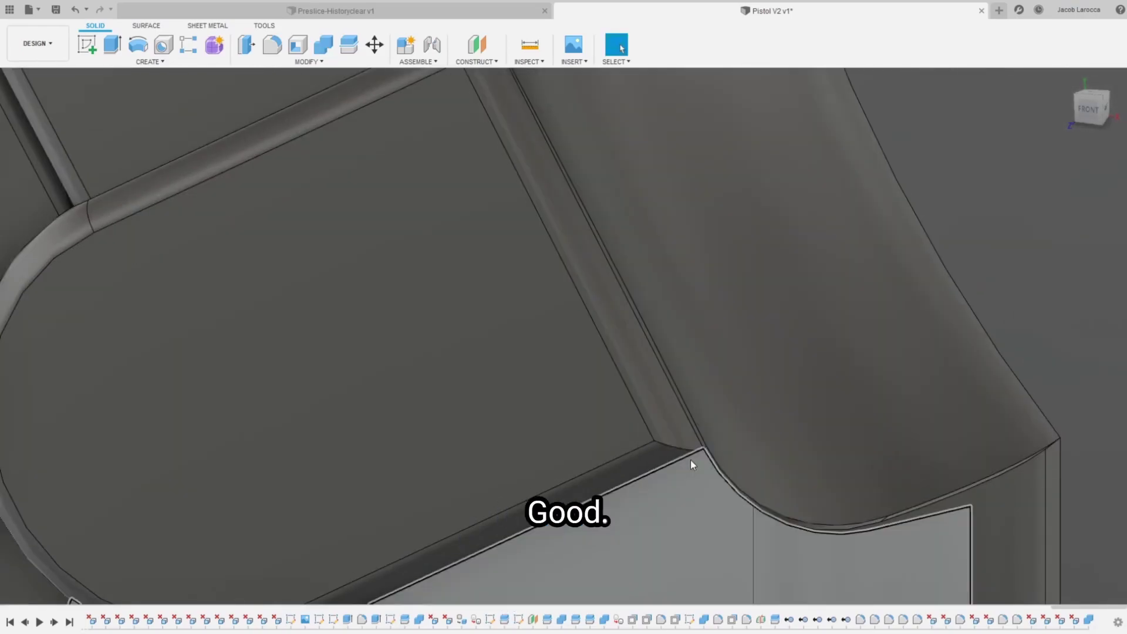
Step: Fillet the lower back-strap edge and the neighbouring lower edge loop
{"action": "key", "text": "f"}
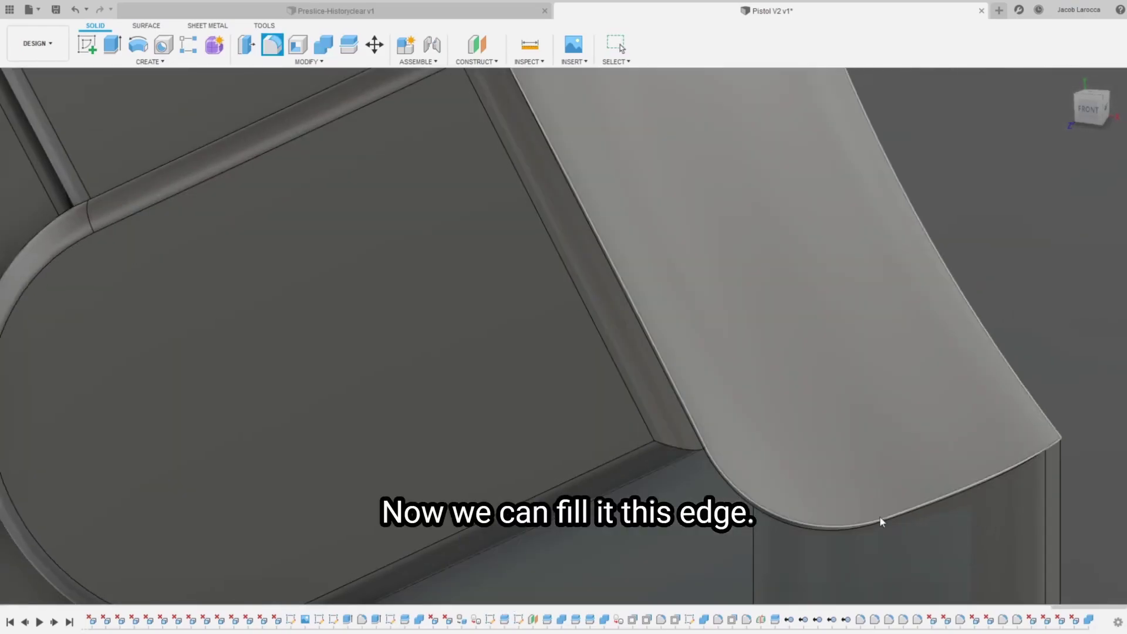
{"action": "left_click", "coordinate": [883, 522]}
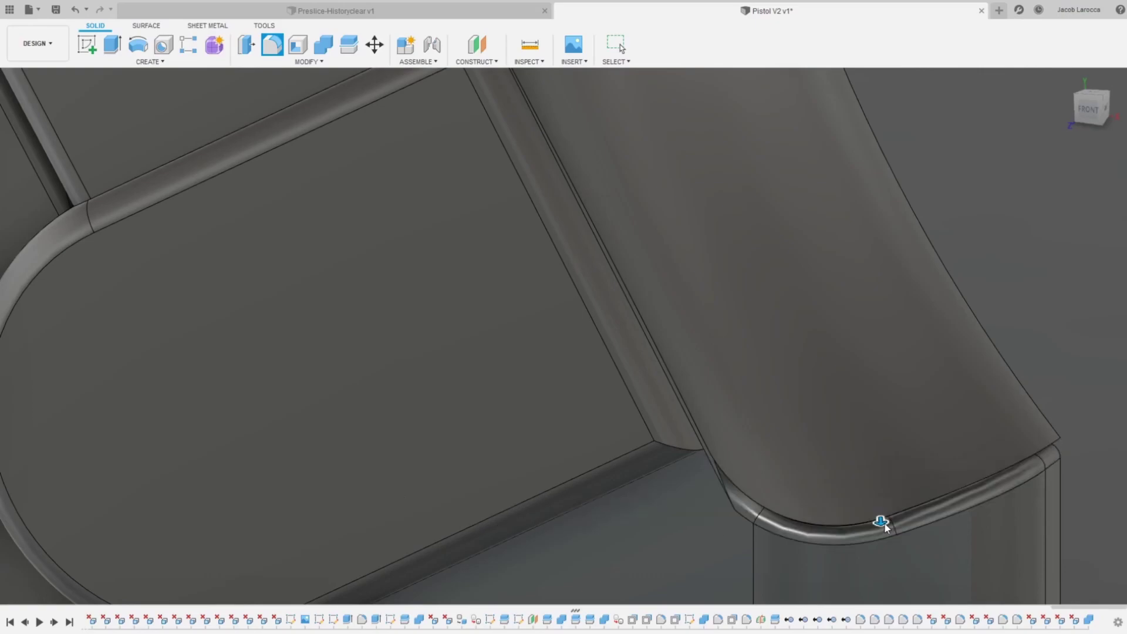
{"action": "key", "text": "Return"}
{"action": "key", "text": "f"}
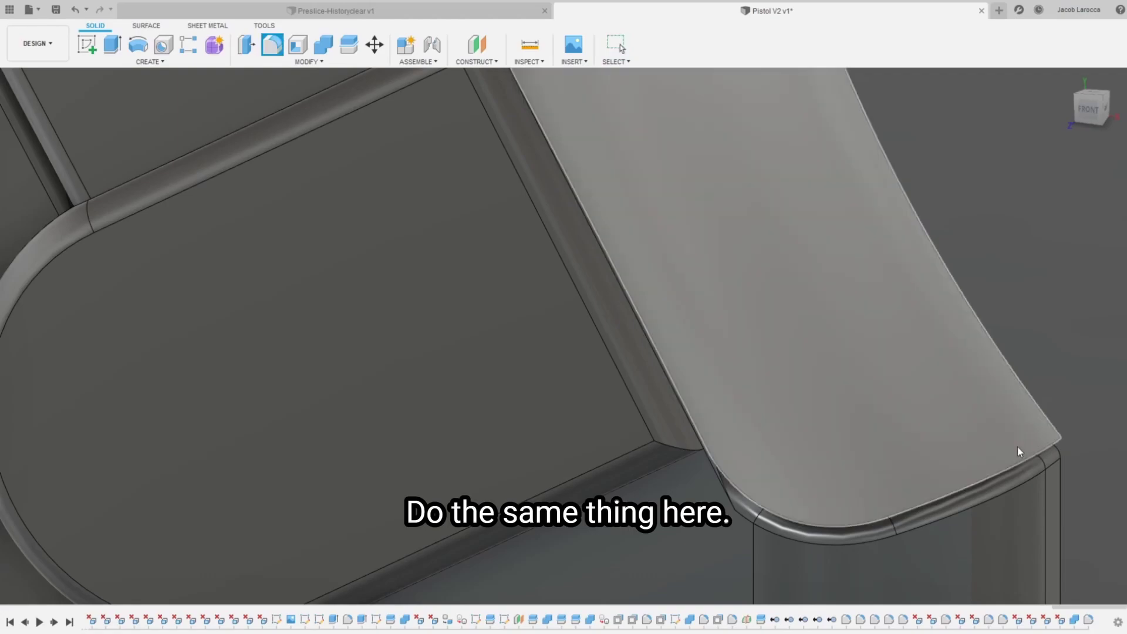
{"action": "left_click", "coordinate": [1023, 456]}
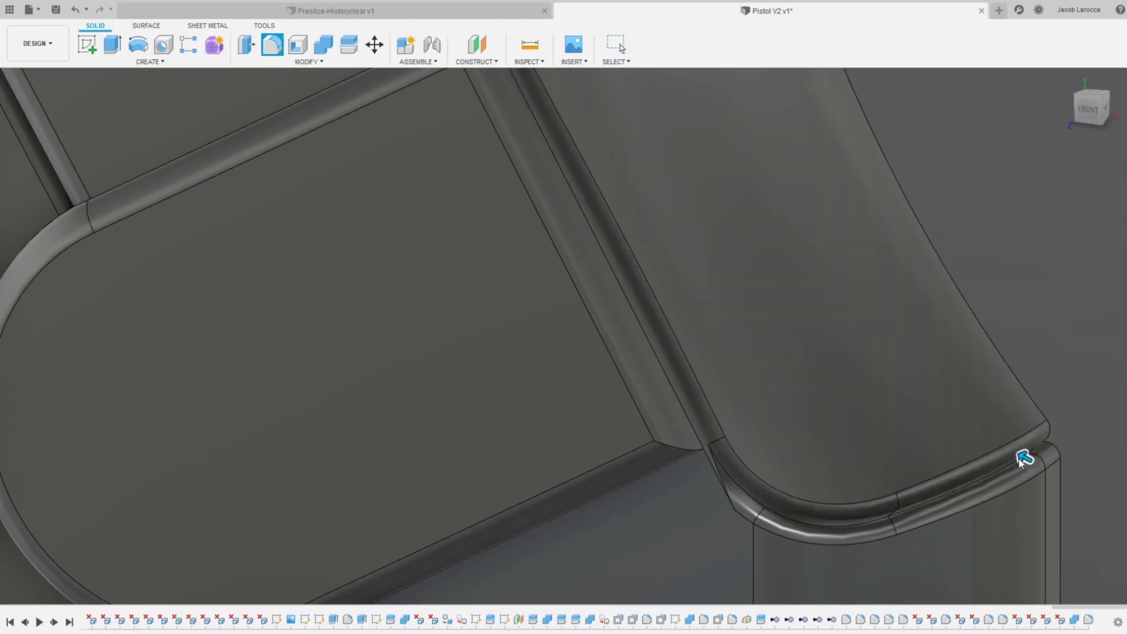
{"action": "key", "text": "Return"}
{"action": "mouse_move", "coordinate": [1019, 458]}
{"action": "middle_mouse_down", "text": "shift"}
{"action": "mouse_move", "coordinate": [813, 300]}
{"action": "mouse_move", "coordinate": [593, 390]}
{"action": "middle_mouse_up", "text": "shift"}
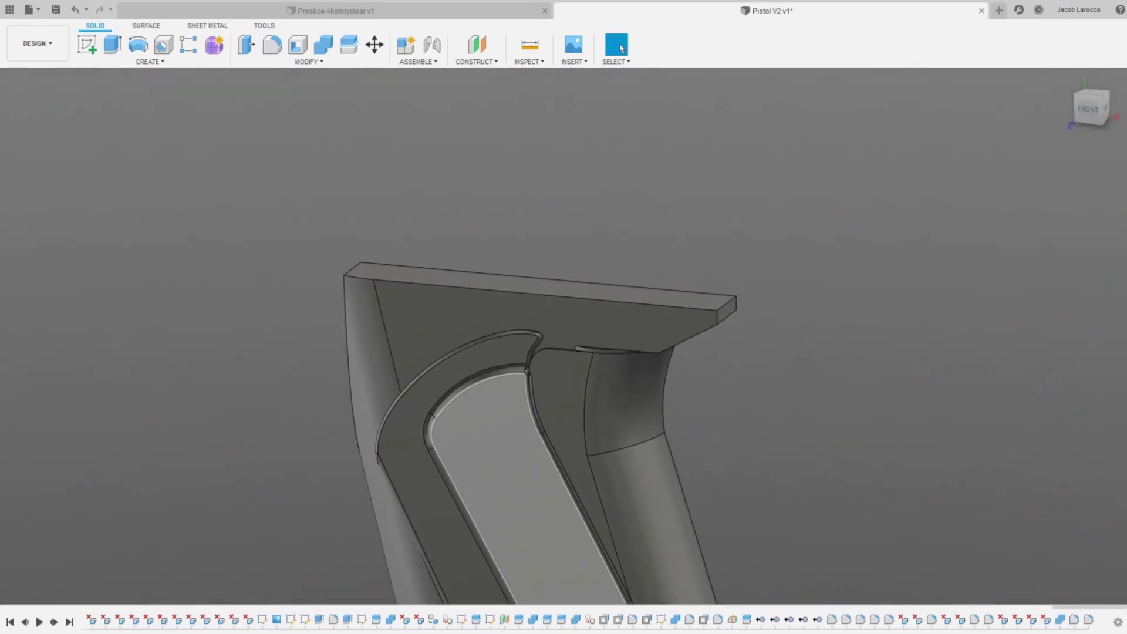
Step: Fillet the curved edge at the groove corner
{"action": "scroll", "coordinate": [506, 369], "scroll_direction": "up", "scroll_amount": 3}
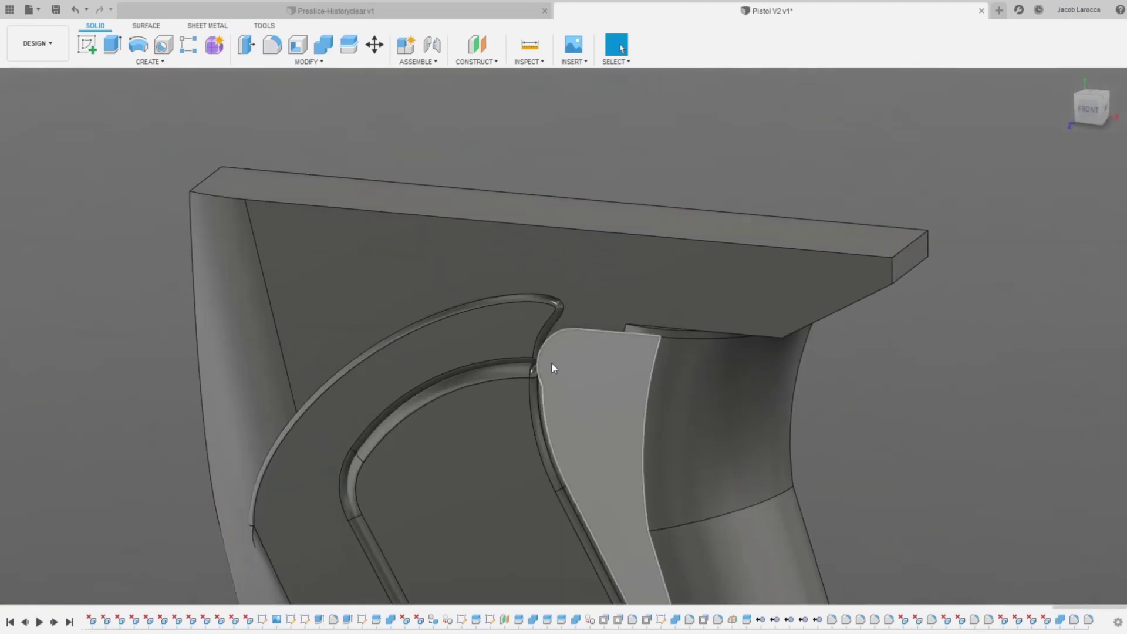
{"action": "scroll", "coordinate": [539, 333], "scroll_direction": "up", "scroll_amount": 3}
{"action": "key", "text": "f"}
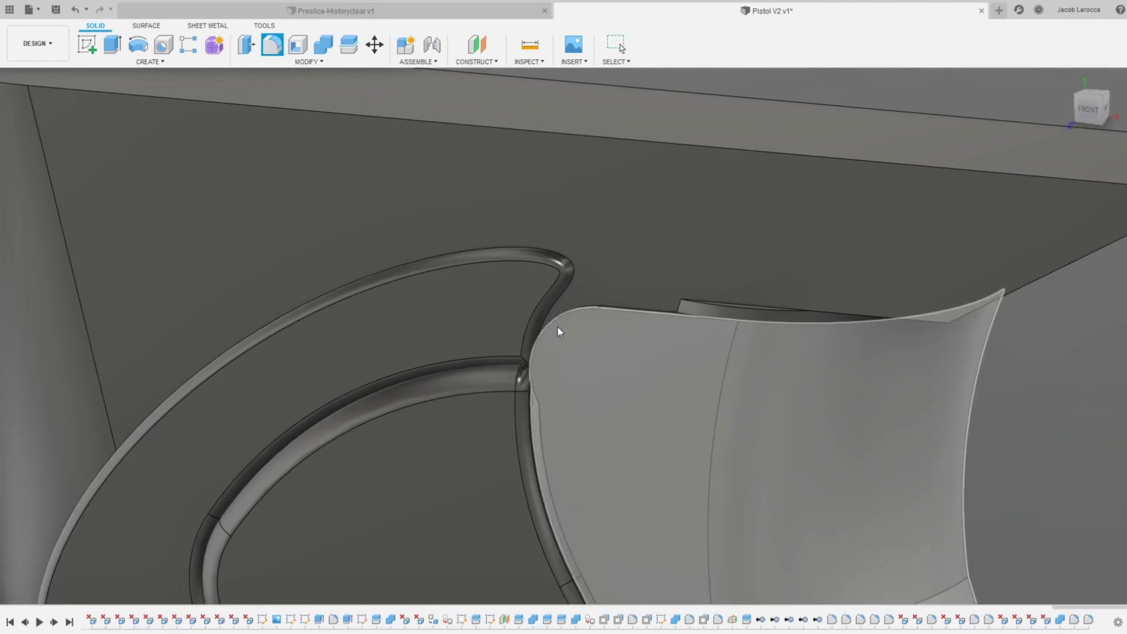
{"action": "left_click", "coordinate": [557, 319]}
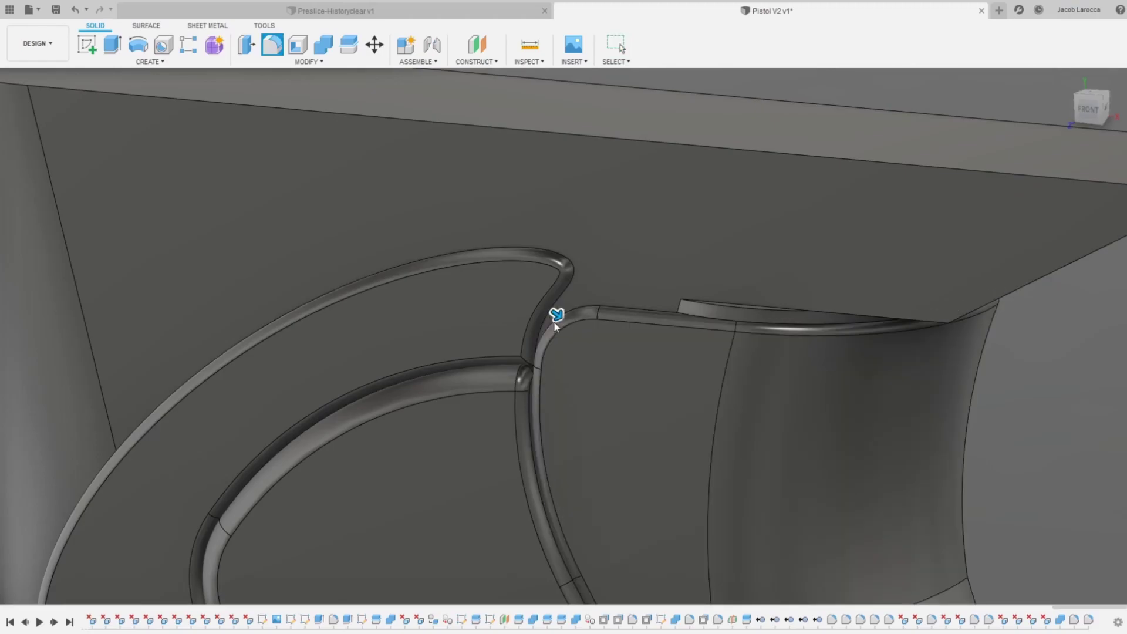
{"action": "key", "text": "Return"}
Step: Delete the triangular and curved sliver faces so the top slab heals
{"action": "mouse_move", "coordinate": [913, 305]}
{"action": "middle_mouse_down", "text": "shift"}
{"action": "mouse_move", "coordinate": [1075, 146]}
{"action": "mouse_move", "coordinate": [744, 364]}
{"action": "middle_mouse_up", "text": "shift"}
{"action": "scroll", "coordinate": [570, 326], "scroll_direction": "up", "scroll_amount": 3}
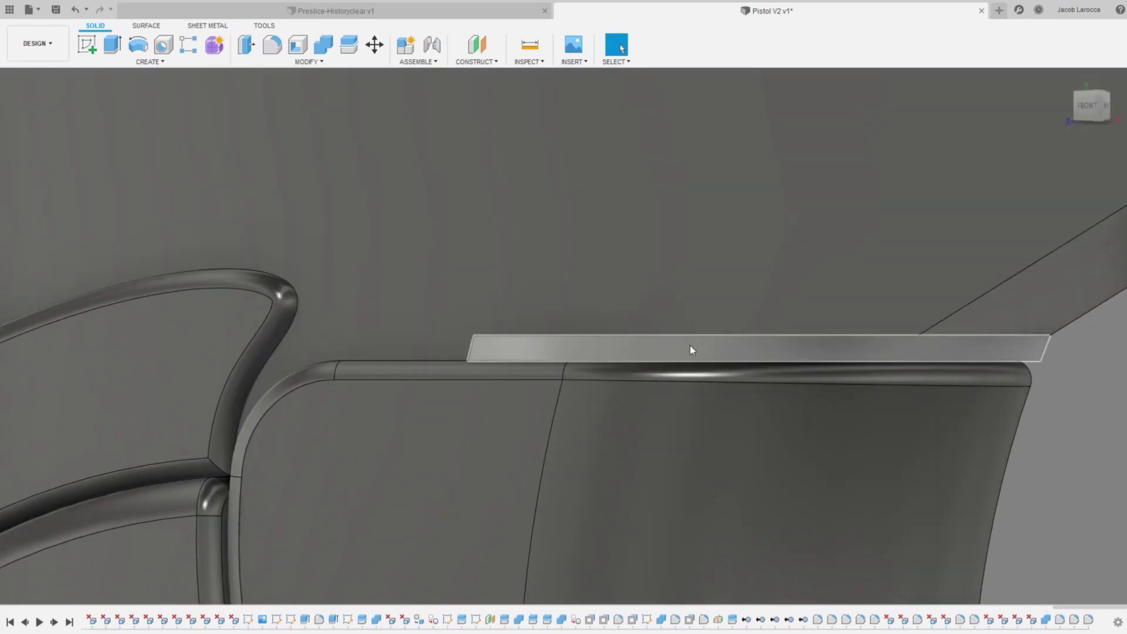
{"action": "left_click", "coordinate": [689, 346]}
{"action": "left_click_drag", "start_coordinate": [1086, 105], "coordinate": [1017, 121]}
{"action": "middle_click_drag", "start_coordinate": [1016, 116], "coordinate": [846, 376], "text": "shift"}
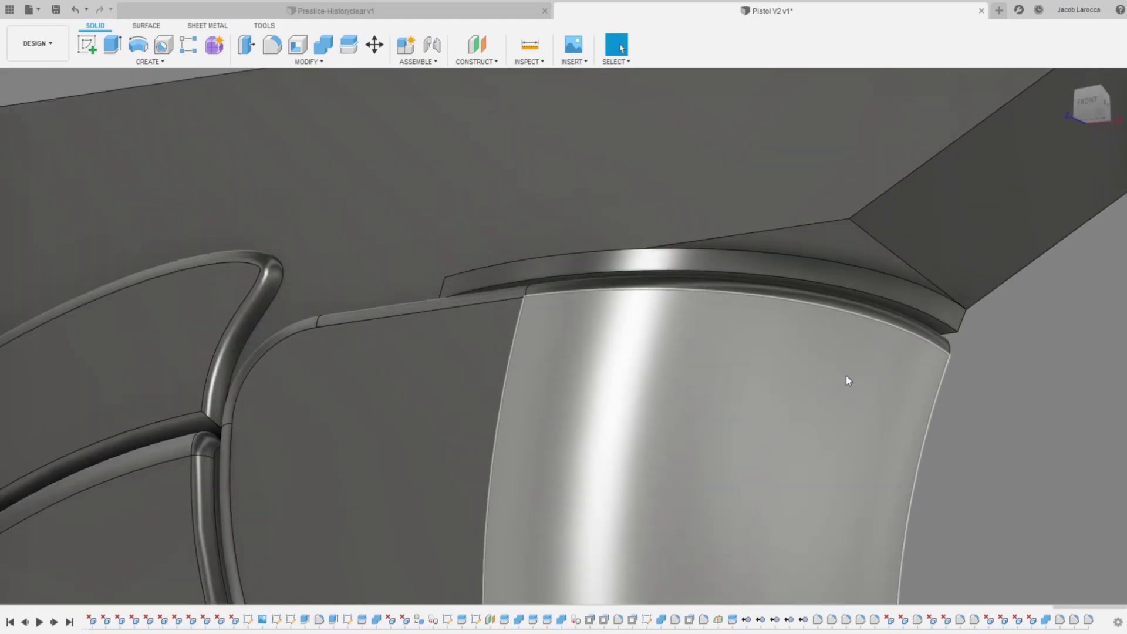
{"action": "left_click", "coordinate": [847, 228]}
{"action": "key", "text": "Delete"}
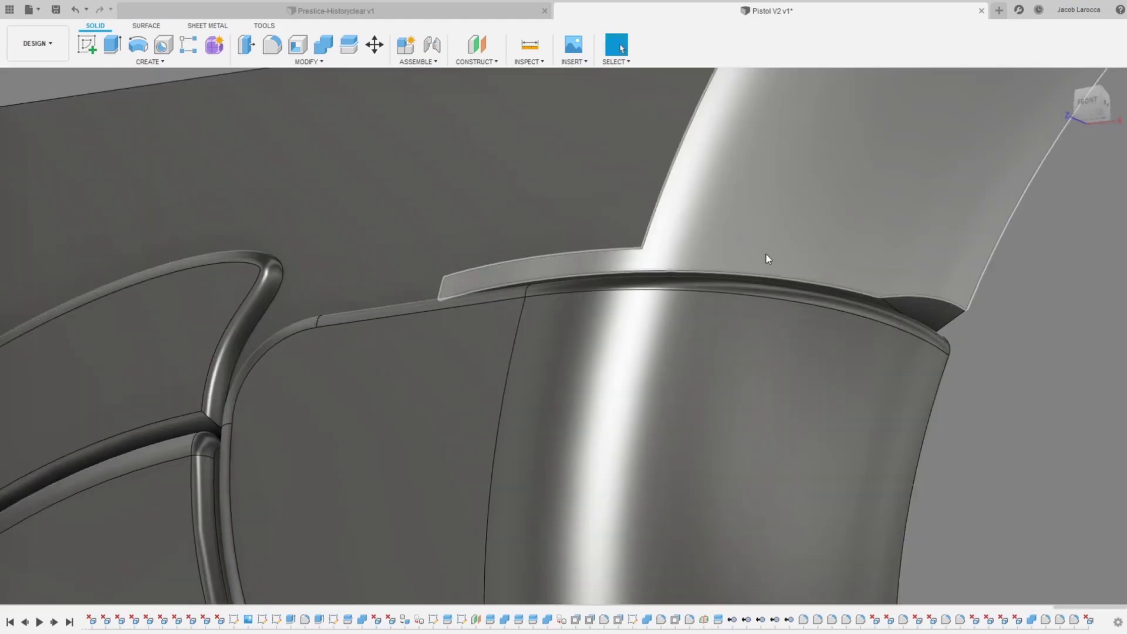
{"action": "scroll", "coordinate": [876, 244], "scroll_direction": "down", "scroll_amount": 3}
{"action": "left_click", "coordinate": [878, 199]}
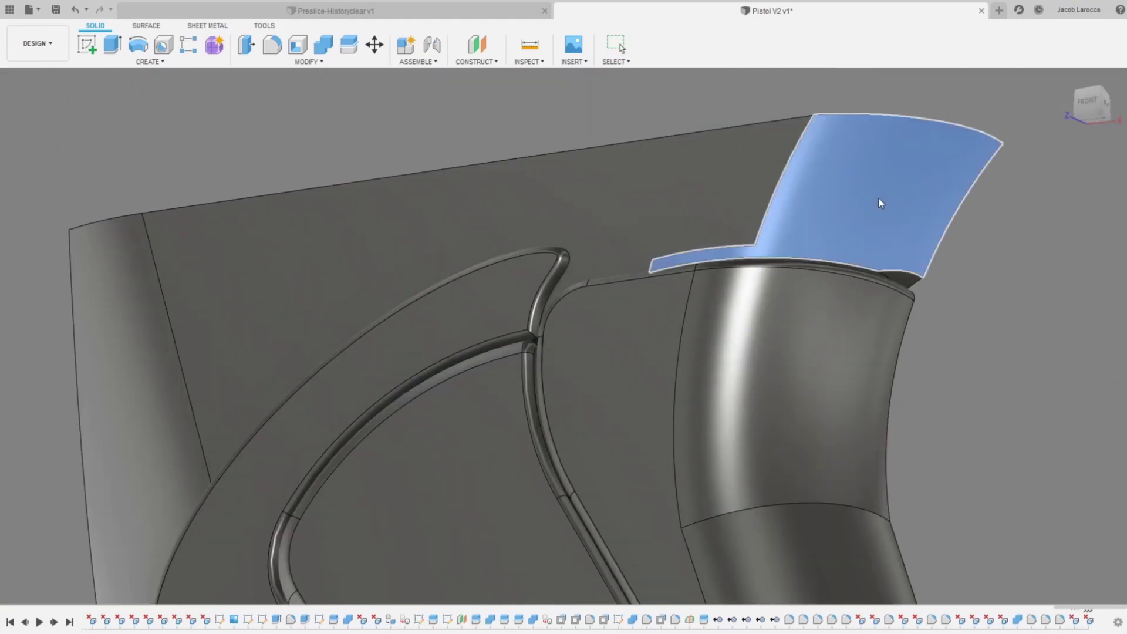
{"action": "key", "text": "Delete"}
{"action": "middle_click_drag", "start_coordinate": [1061, 122], "coordinate": [1031, 185], "text": "shift"}
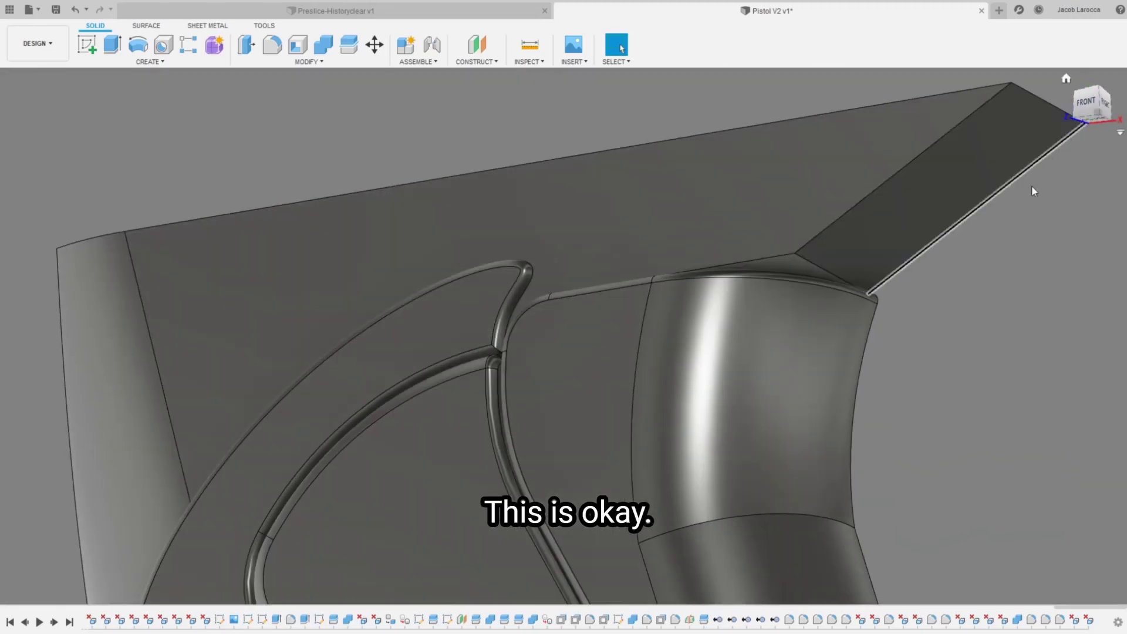
Step: Attempt to combine the large top body with the grip body
{"action": "left_click", "coordinate": [1006, 175]}
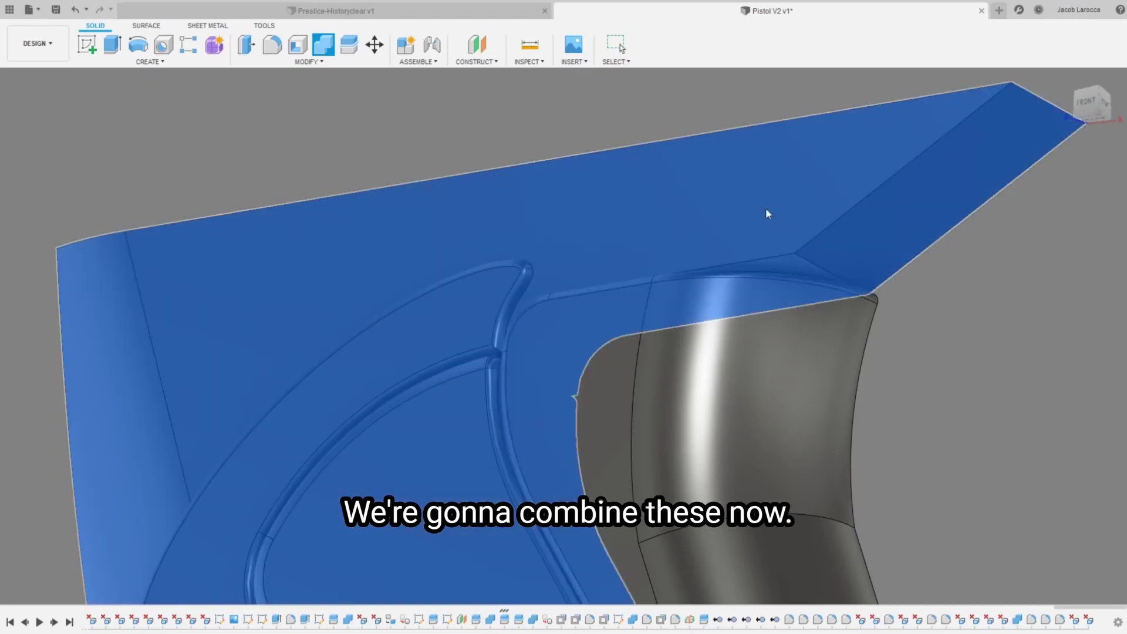
{"action": "left_click", "coordinate": [718, 377], "text": "ctrl"}
{"action": "key", "text": "Escape"}
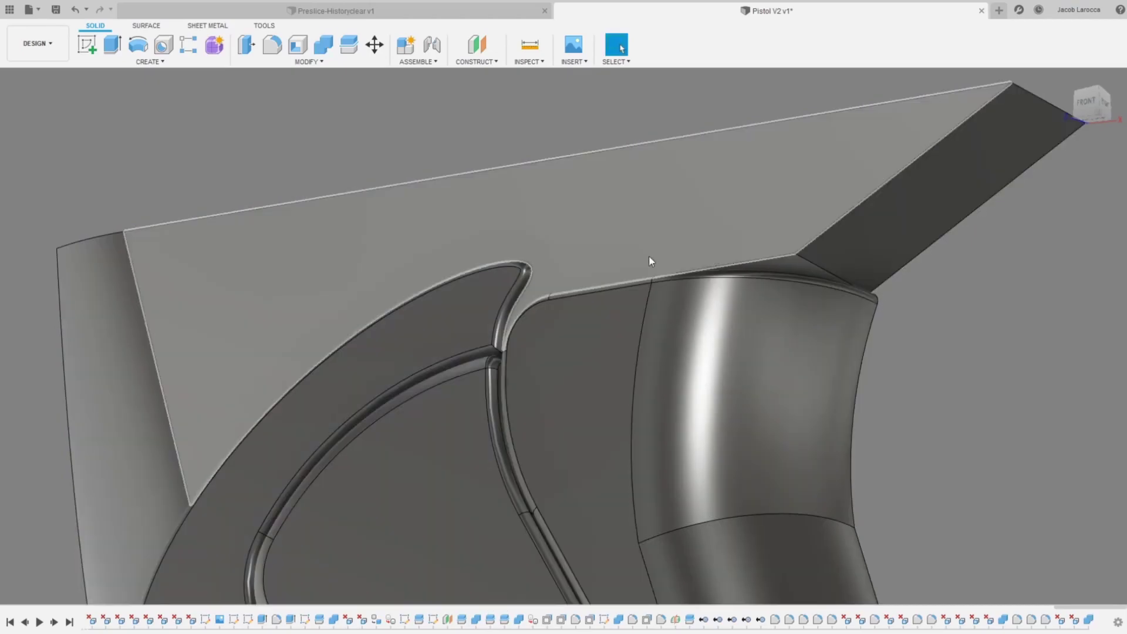
{"action": "scroll", "coordinate": [857, 273], "scroll_direction": "up", "scroll_amount": 3}
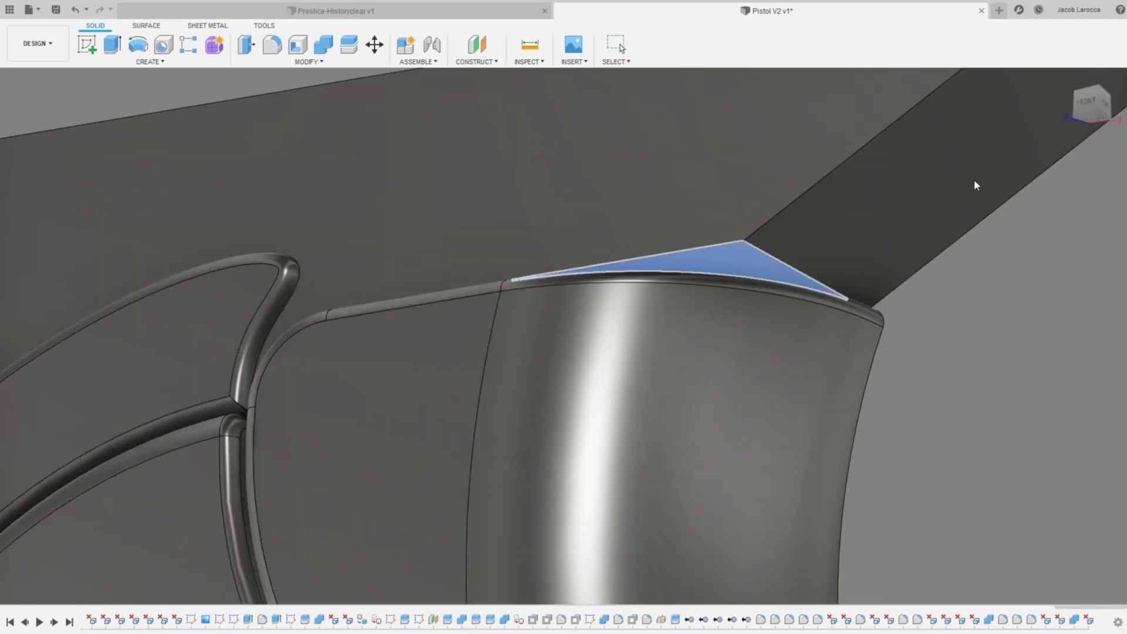
{"action": "middle_click_drag", "start_coordinate": [974, 179], "coordinate": [836, 199], "text": "shift"}
{"action": "scroll", "coordinate": [950, 237], "scroll_direction": "down", "scroll_amount": 3}
Step: Undo the attempt and join the upper body to the grip
{"action": "key", "text": "ctrl+z"}
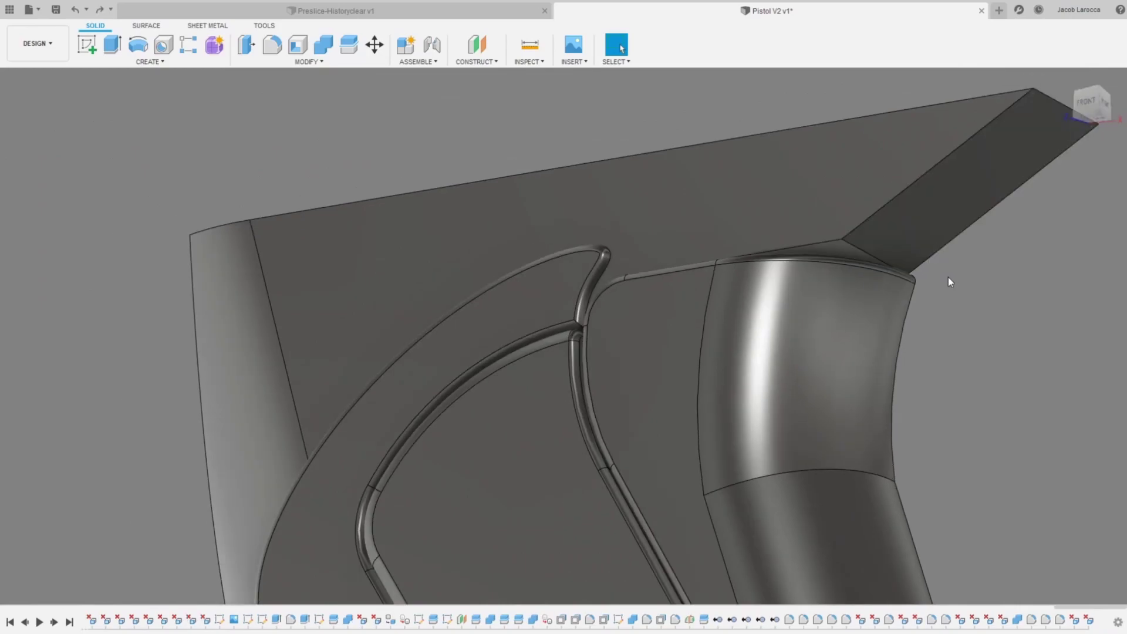
{"action": "key", "text": "ctrl+z"}
{"action": "key", "text": "ctrl+z"}
{"action": "key", "text": "ctrl+z"}
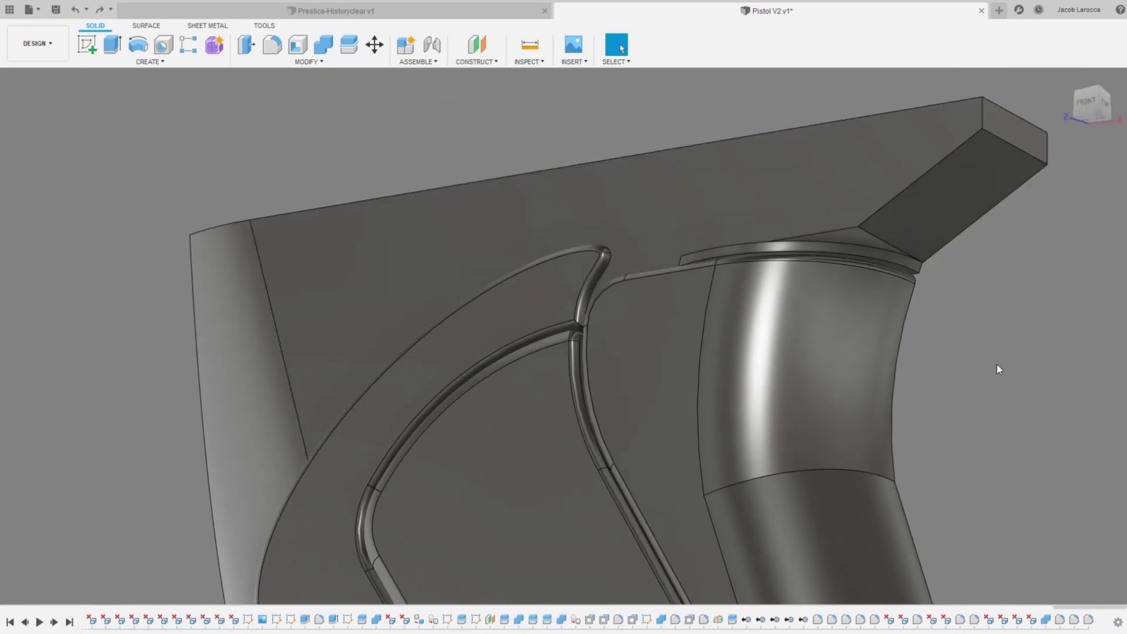
{"action": "key", "text": "Return"}
{"action": "left_click", "coordinate": [864, 202]}
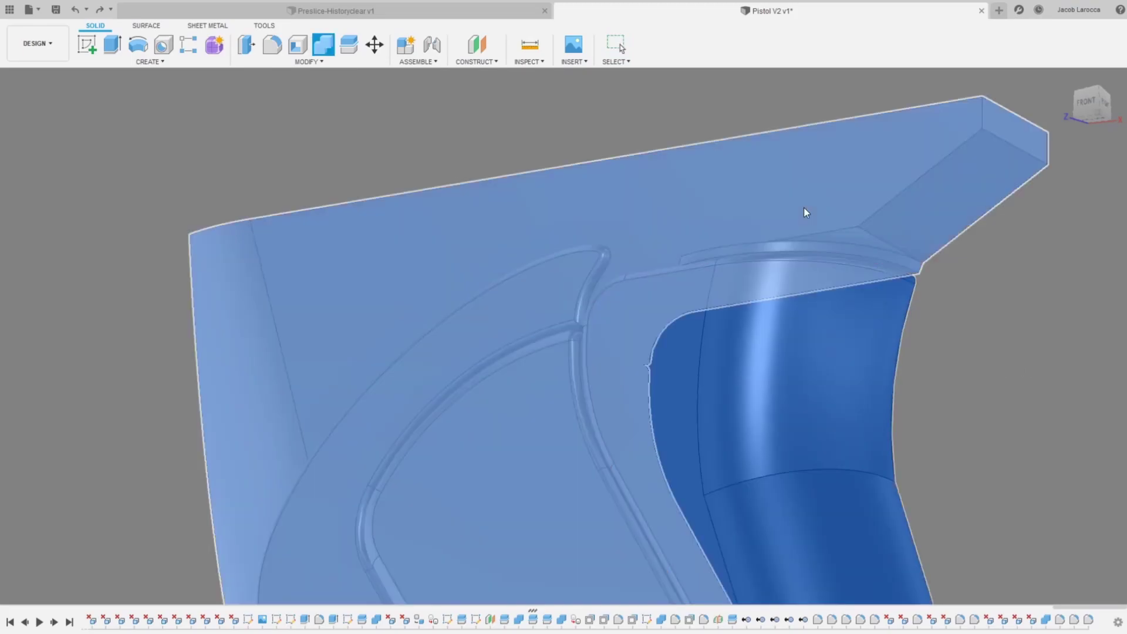
{"action": "key", "text": "Return"}
{"action": "scroll", "coordinate": [766, 223], "scroll_direction": "up", "scroll_amount": 3}
{"action": "scroll", "coordinate": [843, 235], "scroll_direction": "up", "scroll_amount": 2}
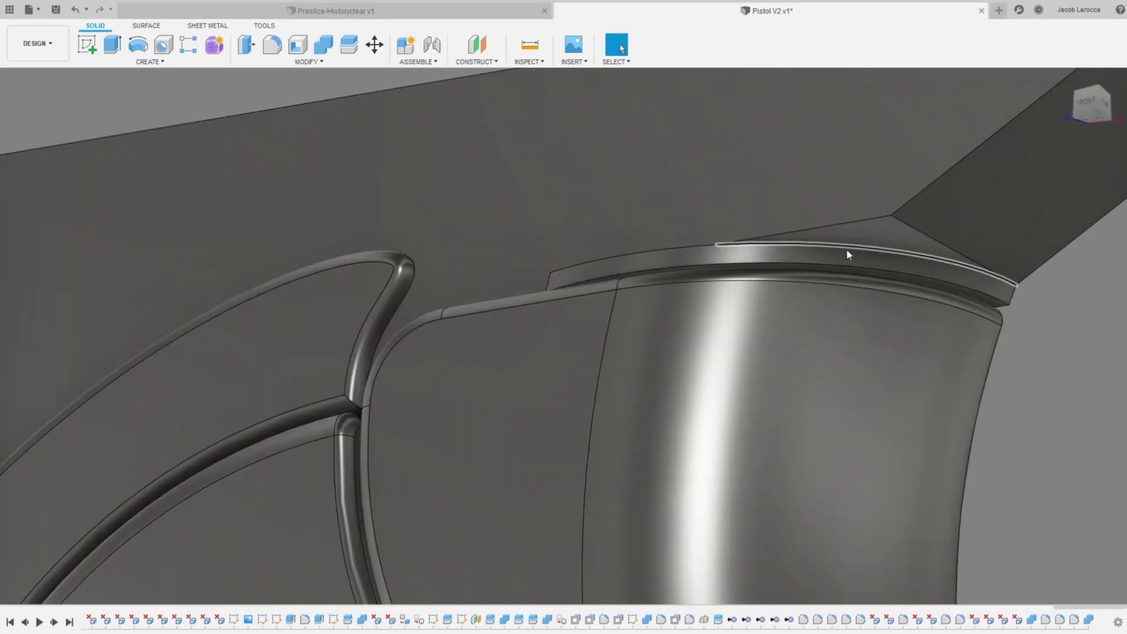
{"action": "scroll", "coordinate": [849, 254], "scroll_direction": "down", "scroll_amount": 4}
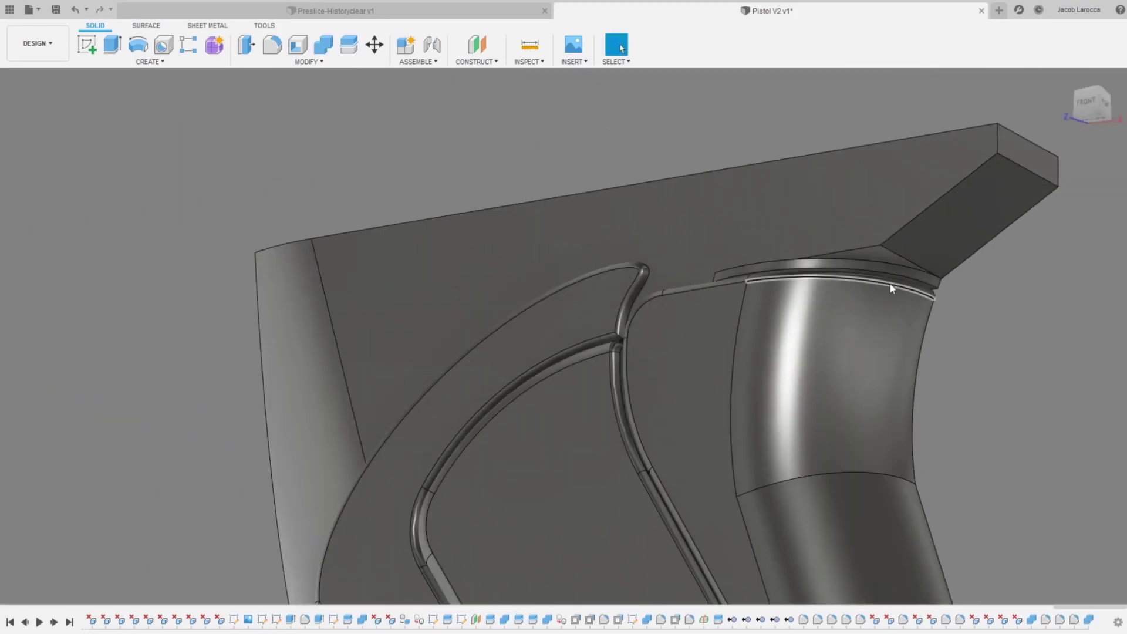
Step: In the front view, select the narrow grip face to sketch on
{"action": "left_click", "coordinate": [1083, 93]}
{"action": "scroll", "coordinate": [871, 450], "scroll_direction": "up", "scroll_amount": 3}
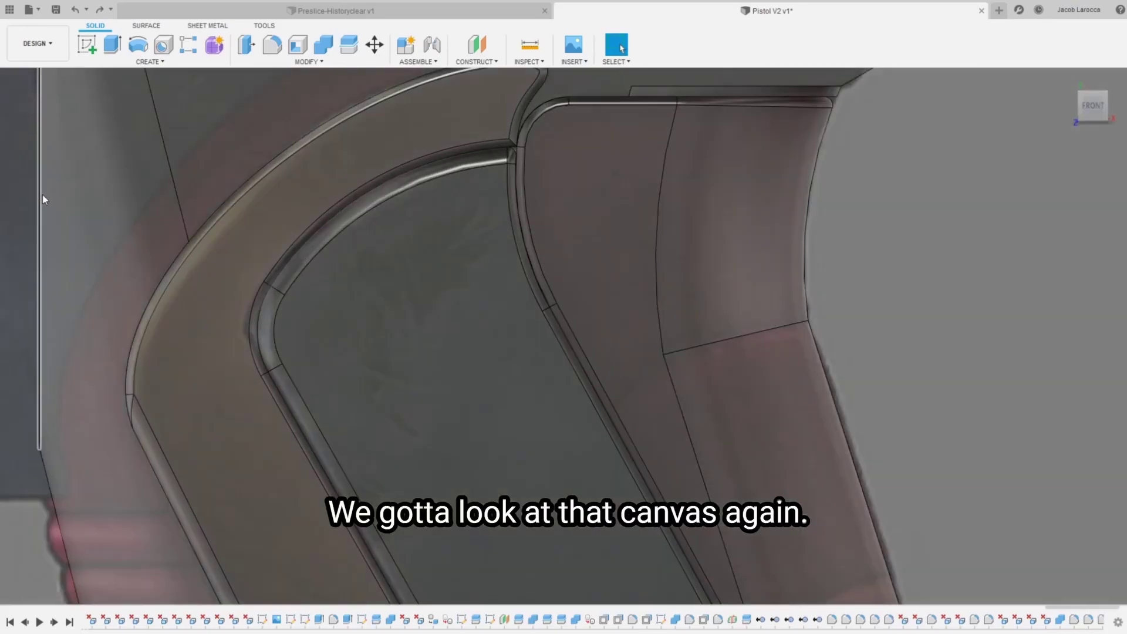
{"action": "scroll", "coordinate": [528, 329], "scroll_direction": "up", "scroll_amount": 5}
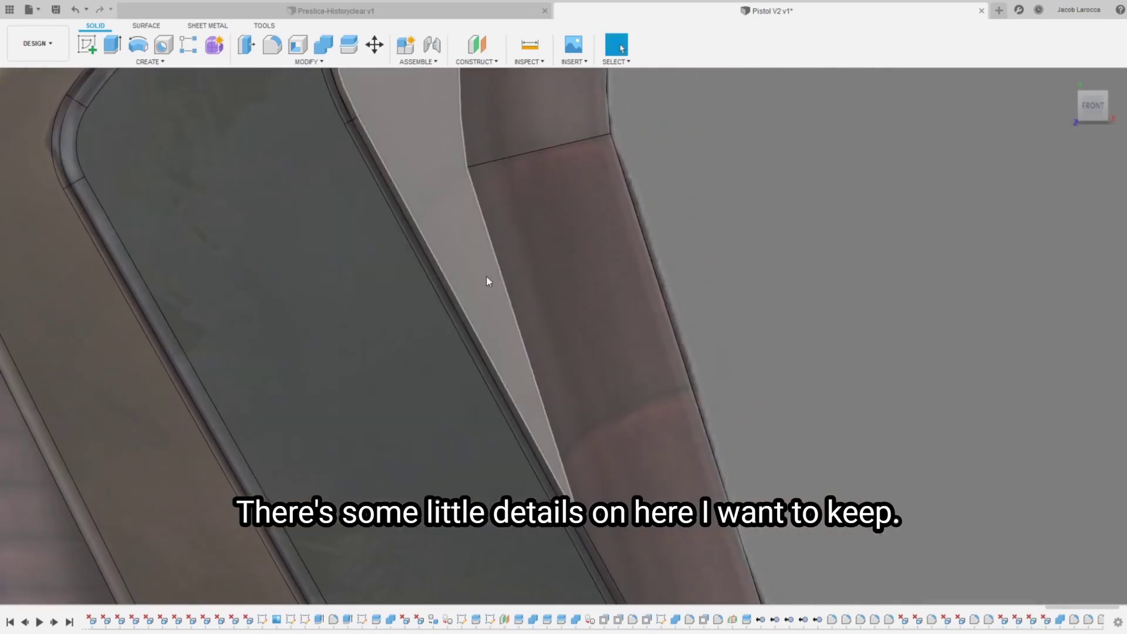
{"action": "left_click", "coordinate": [457, 241]}
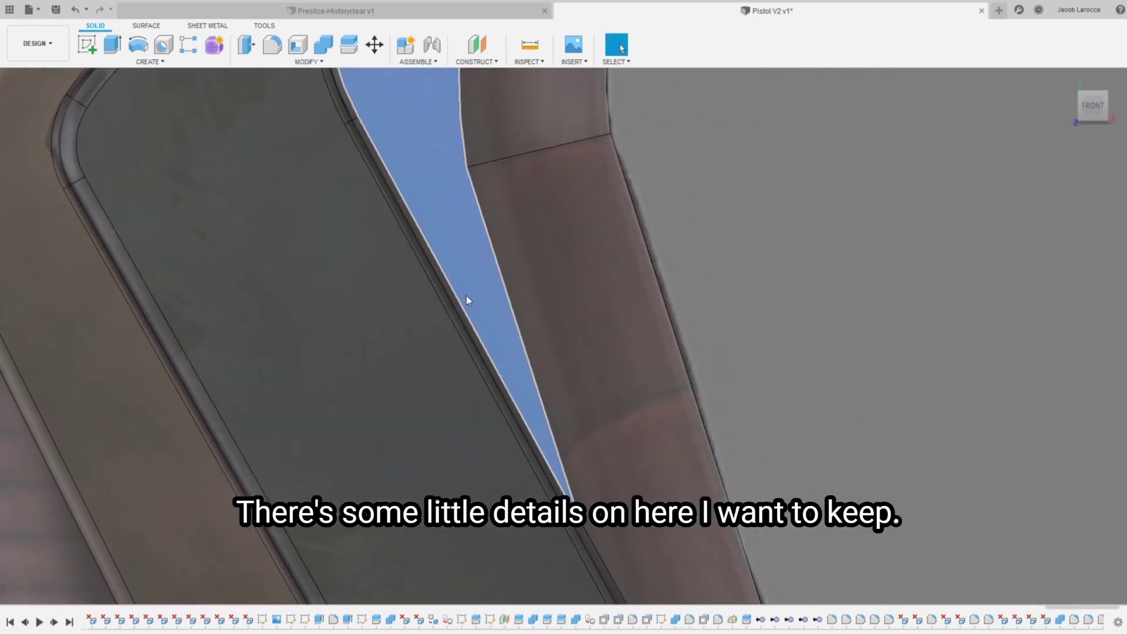
{"action": "scroll", "coordinate": [466, 294], "scroll_direction": "down", "scroll_amount": 2}
{"action": "scroll", "coordinate": [605, 340], "scroll_direction": "down", "scroll_amount": 2}
{"action": "scroll", "coordinate": [767, 368], "scroll_direction": "down", "scroll_amount": 2}
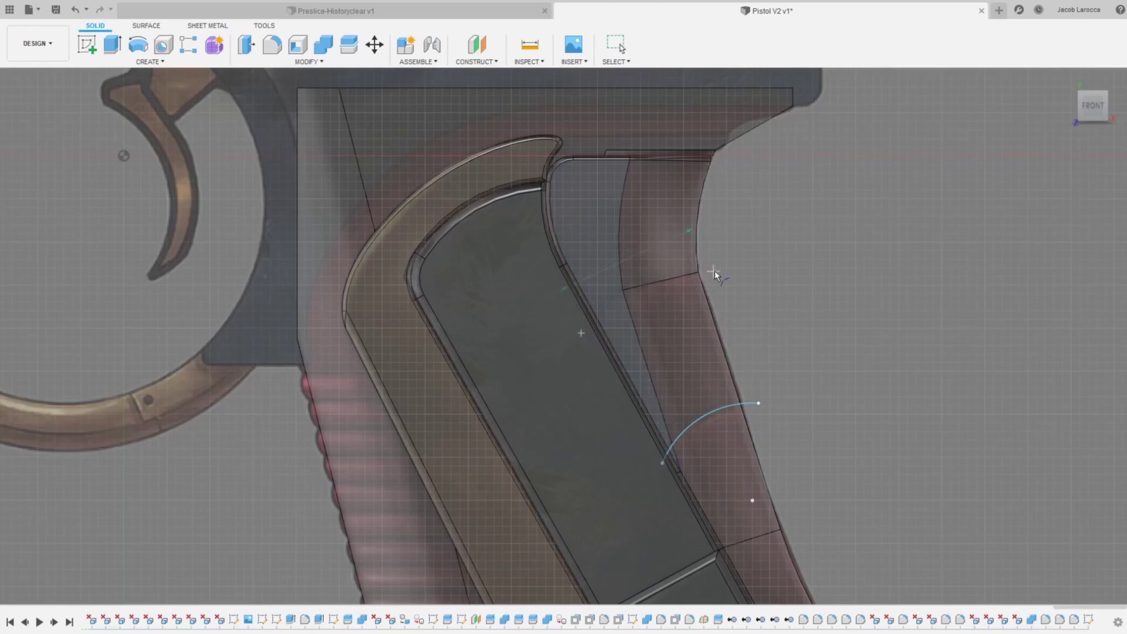
Step: Finish the splitting arc sketch and make first attempts at splitting the grip body
{"action": "left_click", "coordinate": [634, 284]}
{"action": "key", "text": "Escape"}
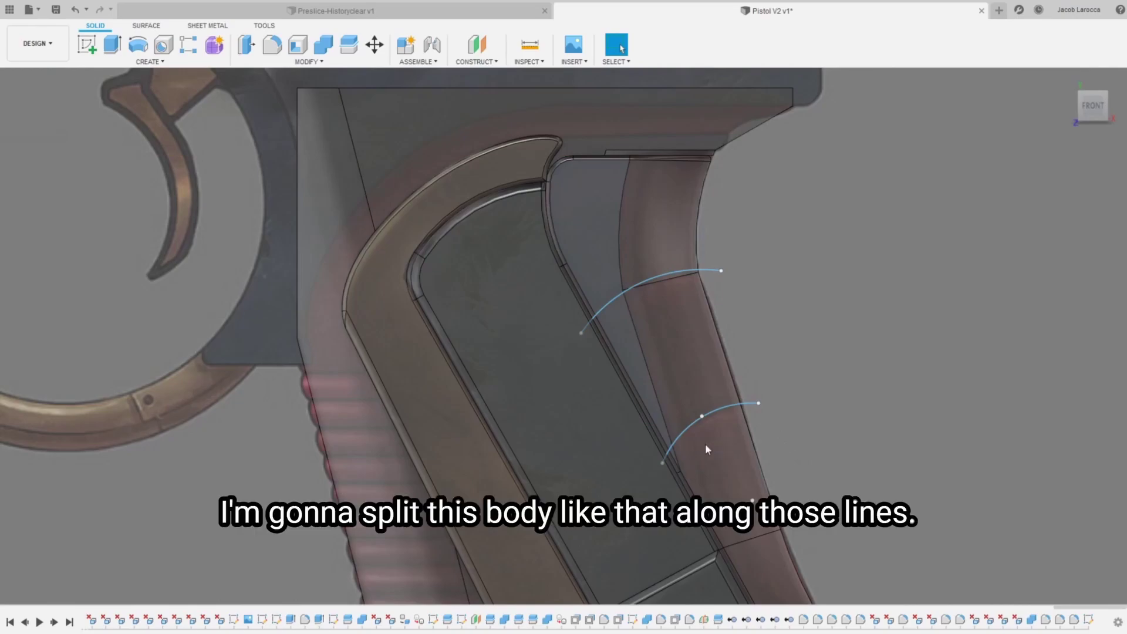
{"action": "left_click", "coordinate": [685, 359]}
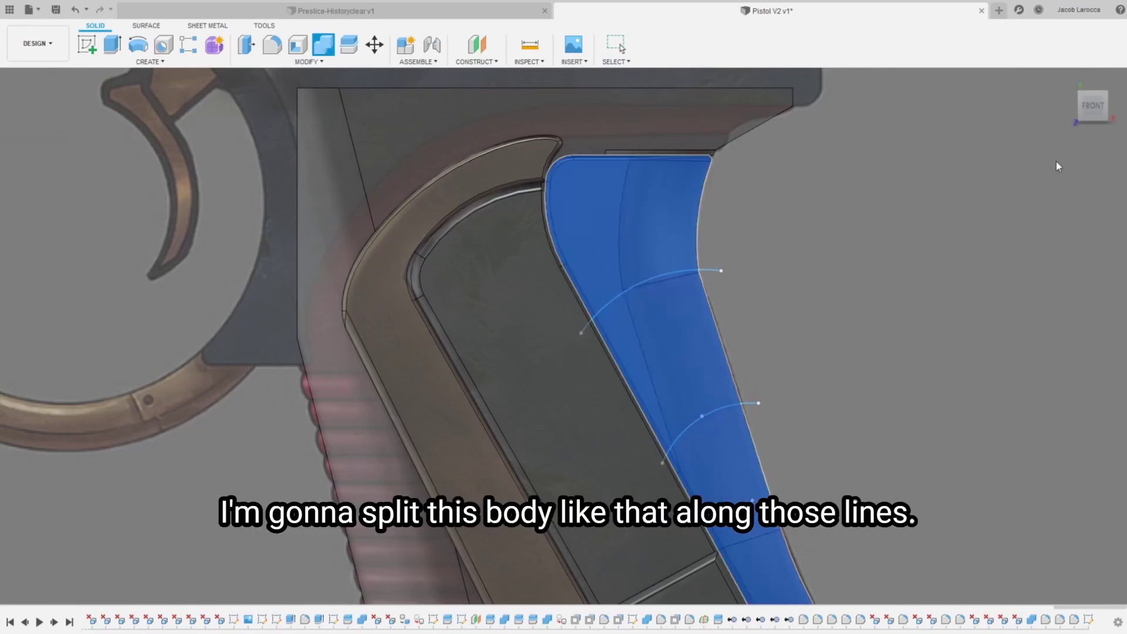
{"action": "key", "text": "Escape"}
{"action": "key", "text": "Return"}
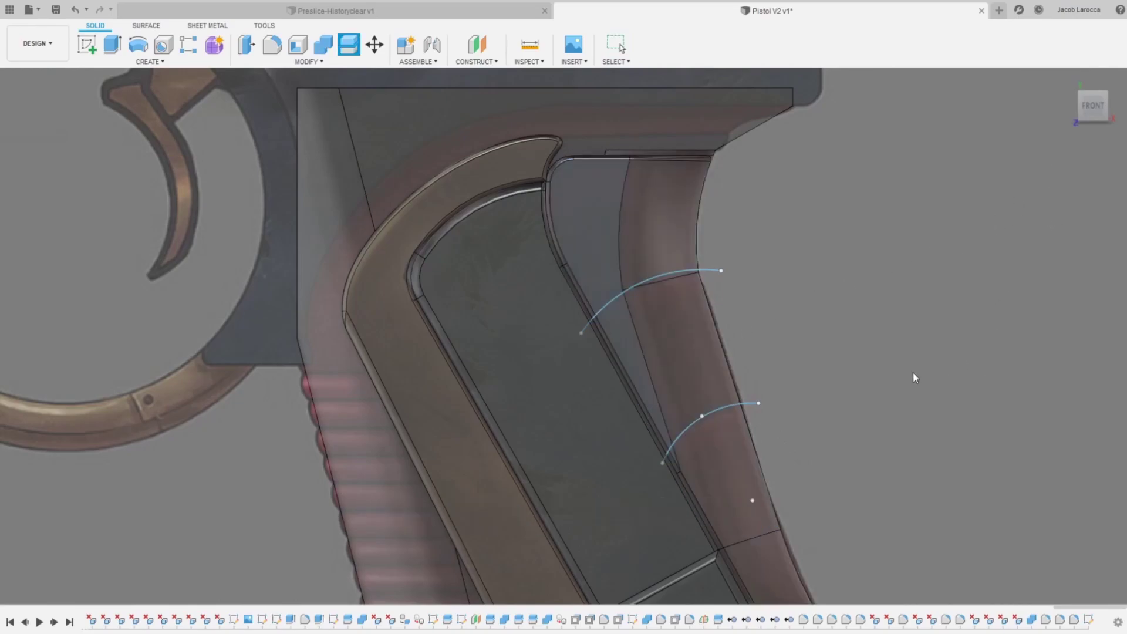
{"action": "left_click", "coordinate": [693, 325]}
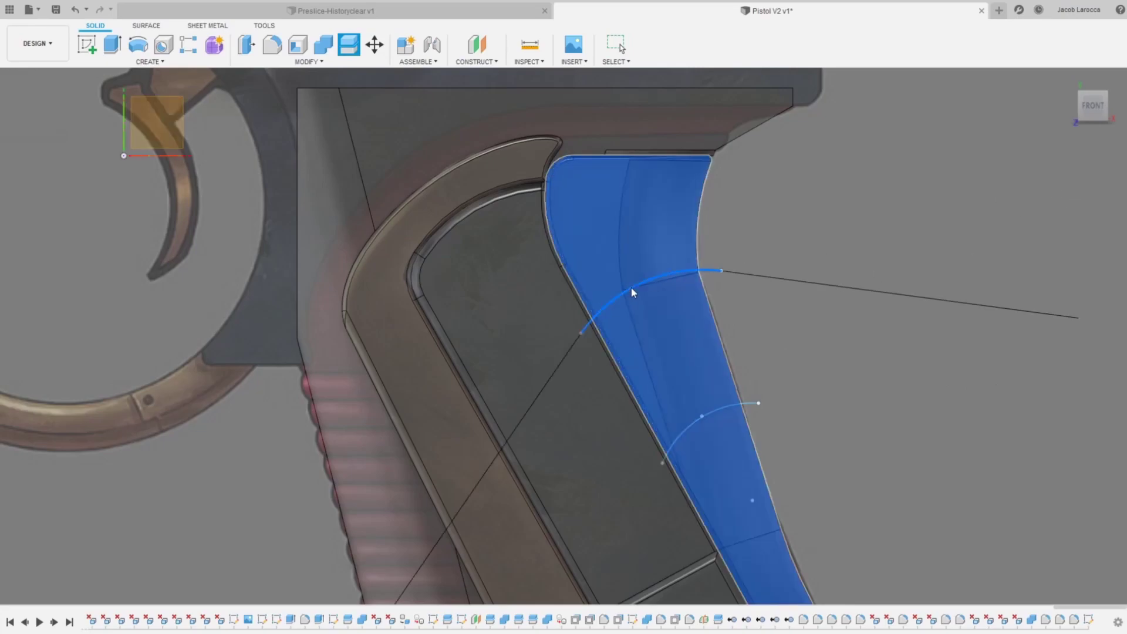
{"action": "key", "text": "Escape"}
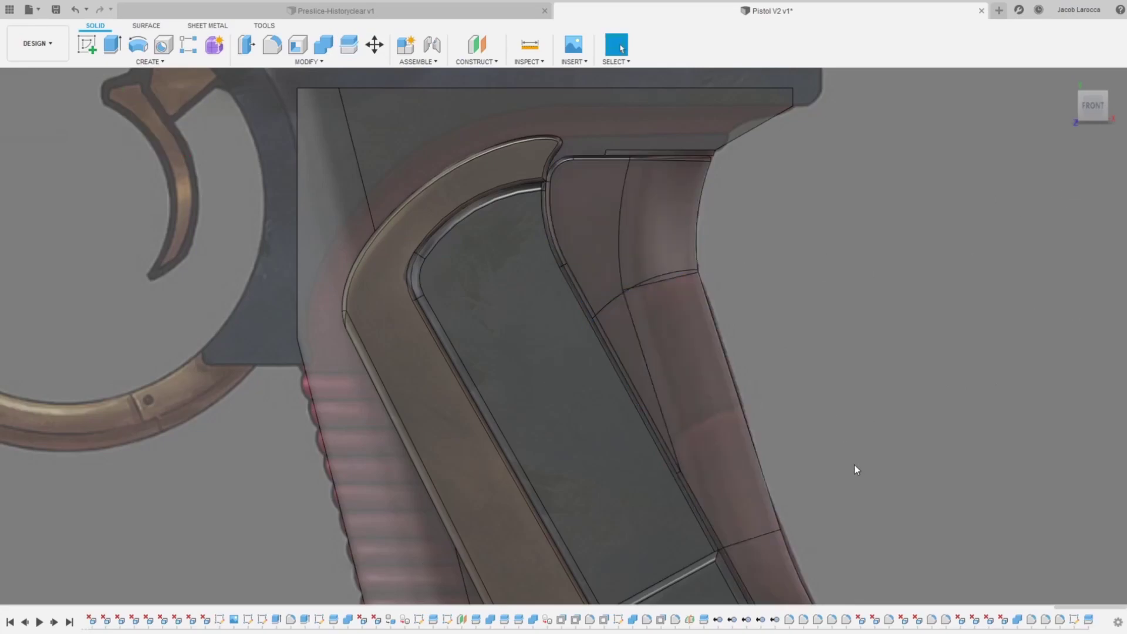
{"action": "key", "text": "Return"}
{"action": "left_click", "coordinate": [722, 436]}
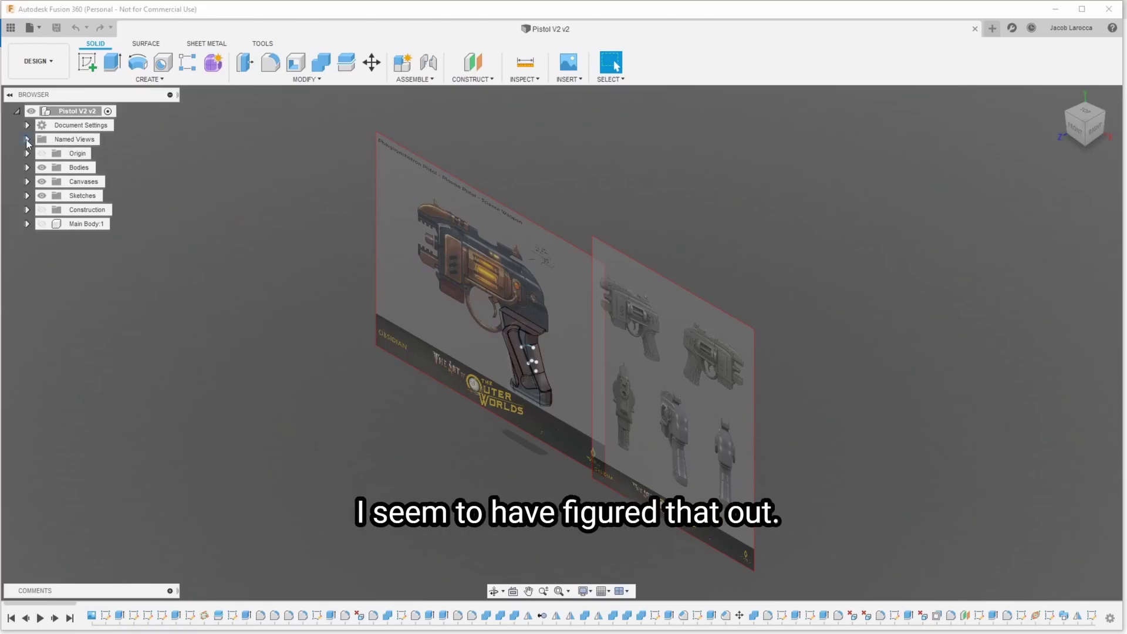
Step: From the front view, split rear strip Body25 along the sketched arcs
{"action": "scroll", "coordinate": [531, 364], "scroll_direction": "up", "scroll_amount": 5}
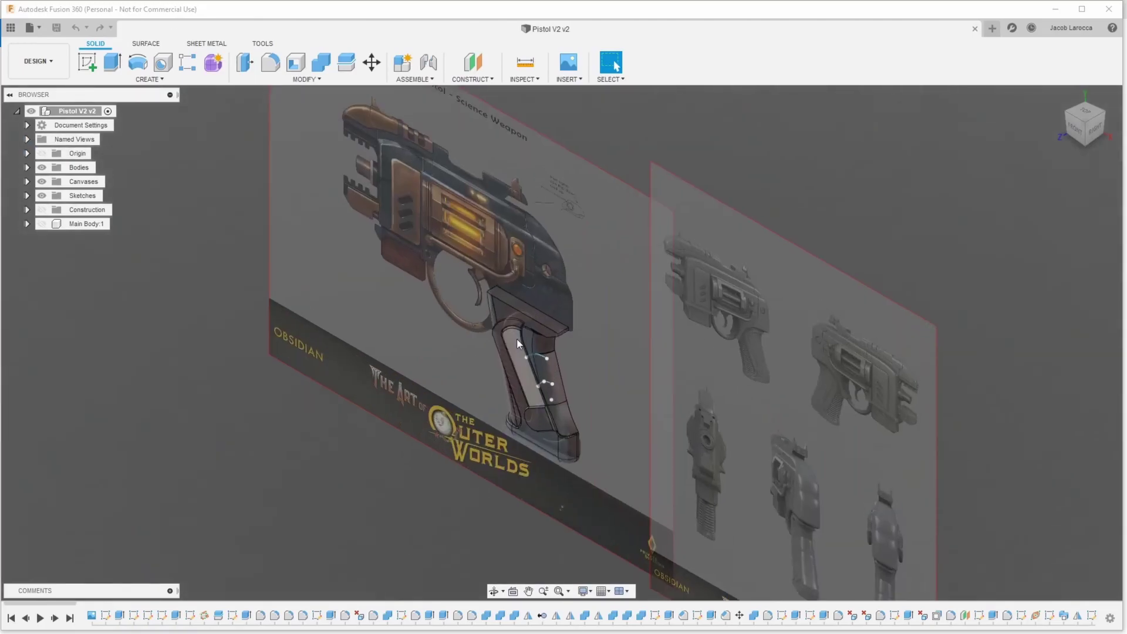
{"action": "left_click", "coordinate": [1075, 126]}
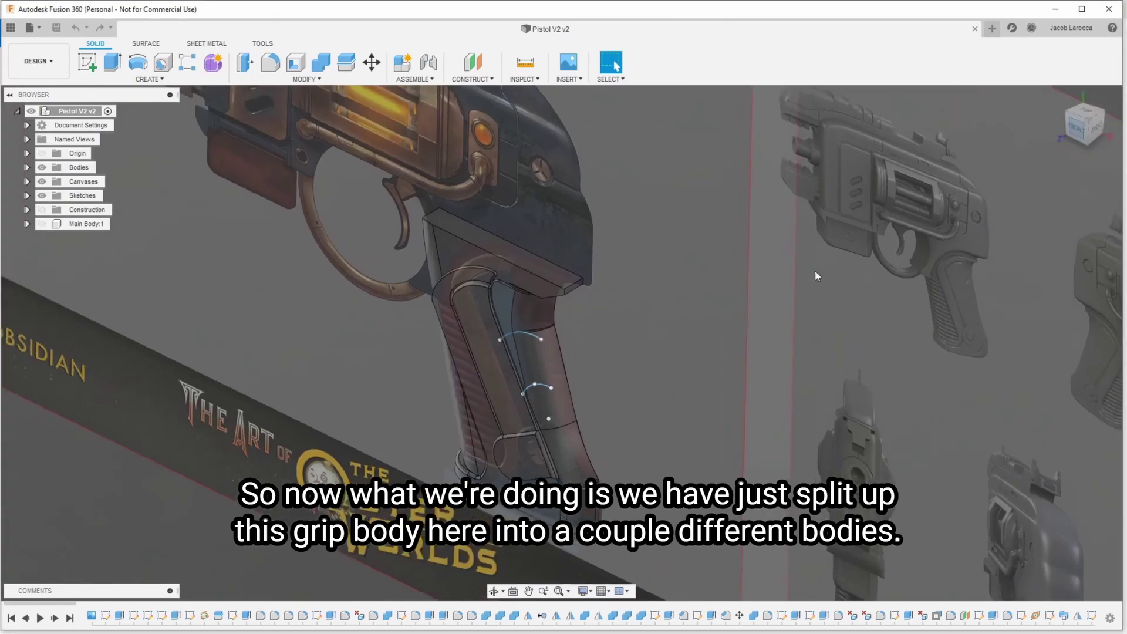
{"action": "scroll", "coordinate": [534, 384], "scroll_direction": "up", "scroll_amount": 3}
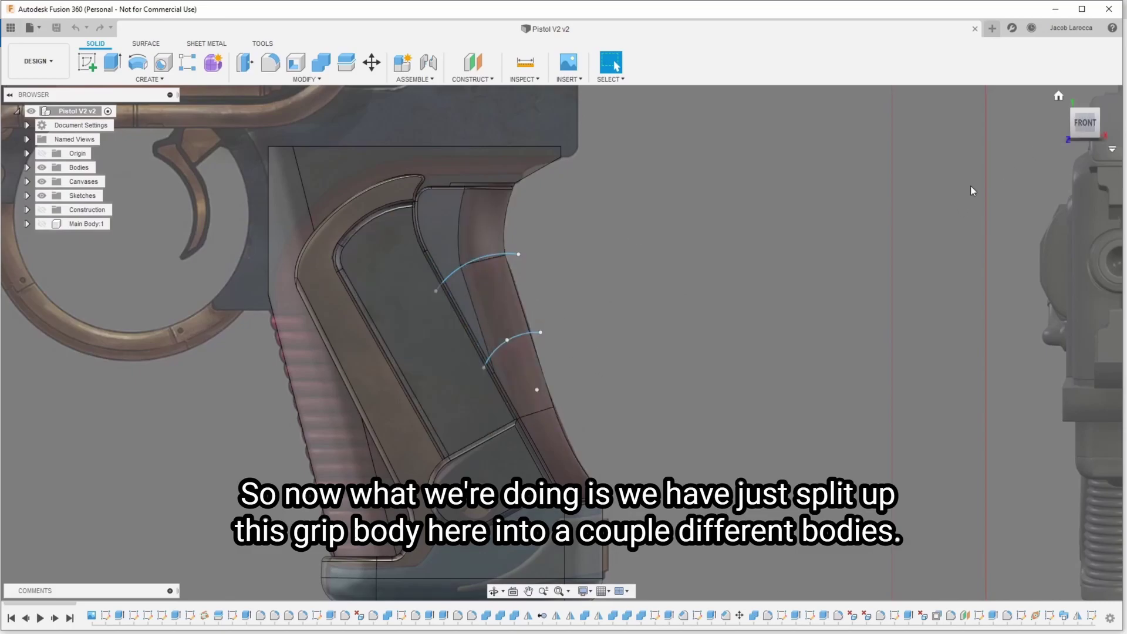
{"action": "left_click", "coordinate": [27, 167]}
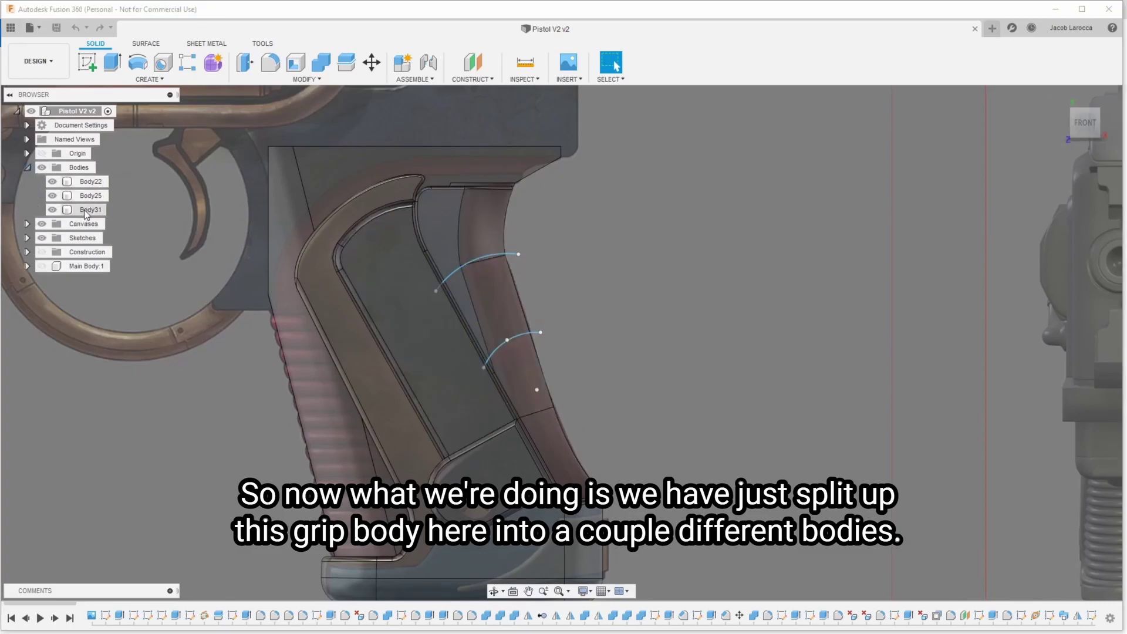
{"action": "left_click", "coordinate": [93, 182]}
{"action": "left_click", "coordinate": [91, 195]}
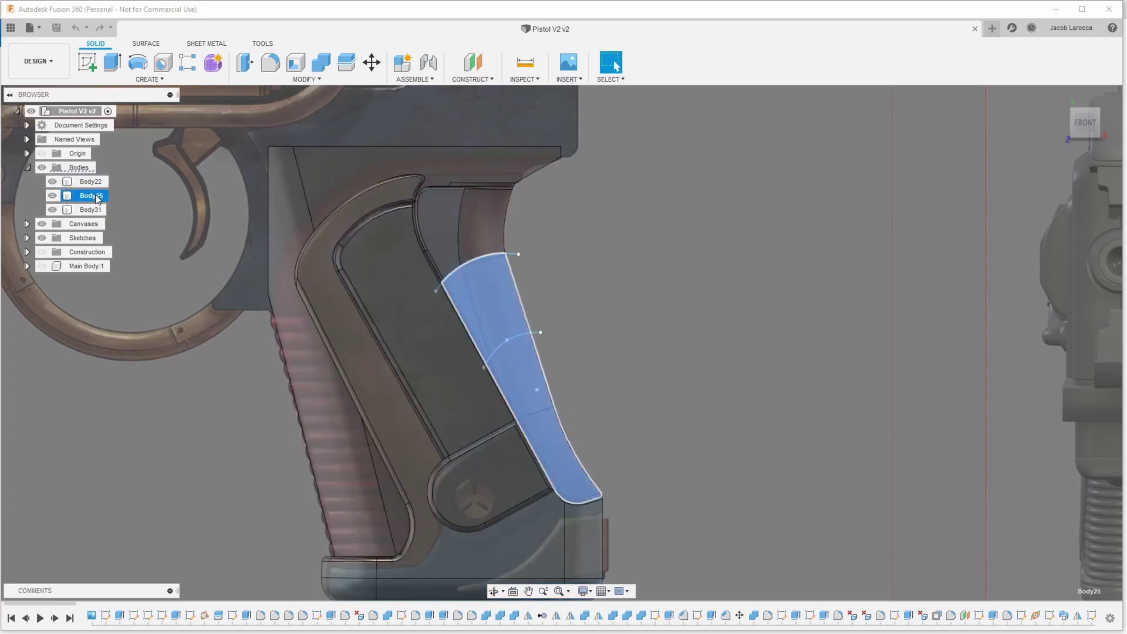
{"action": "key", "text": "s"}
{"action": "left_click", "coordinate": [608, 371]}
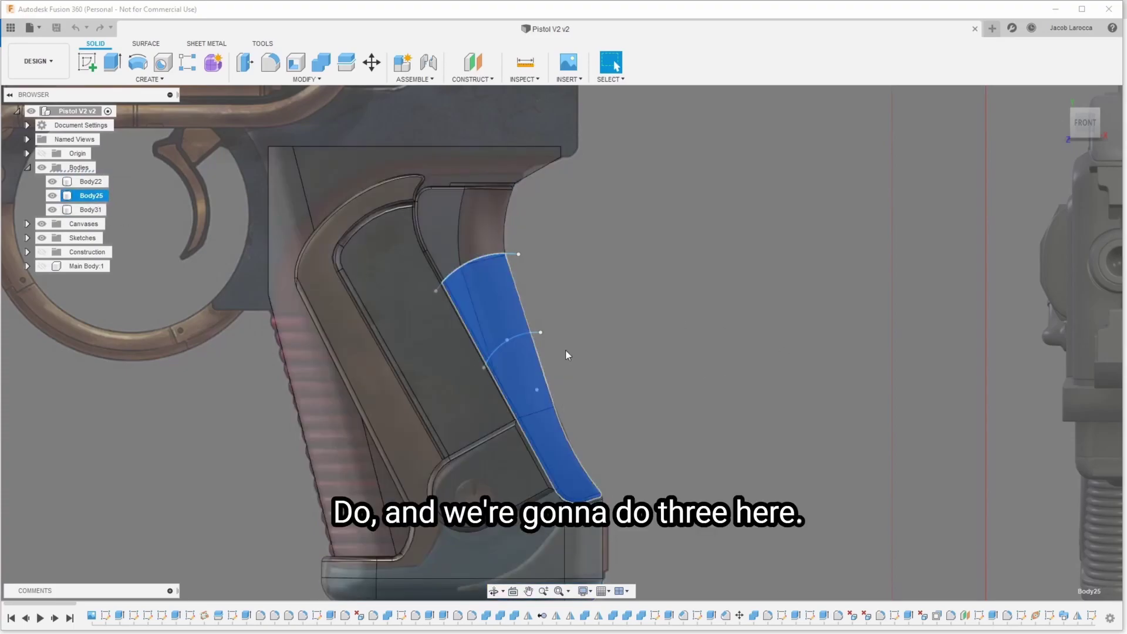
{"action": "left_click", "coordinate": [533, 333]}
{"action": "key", "text": "Return"}
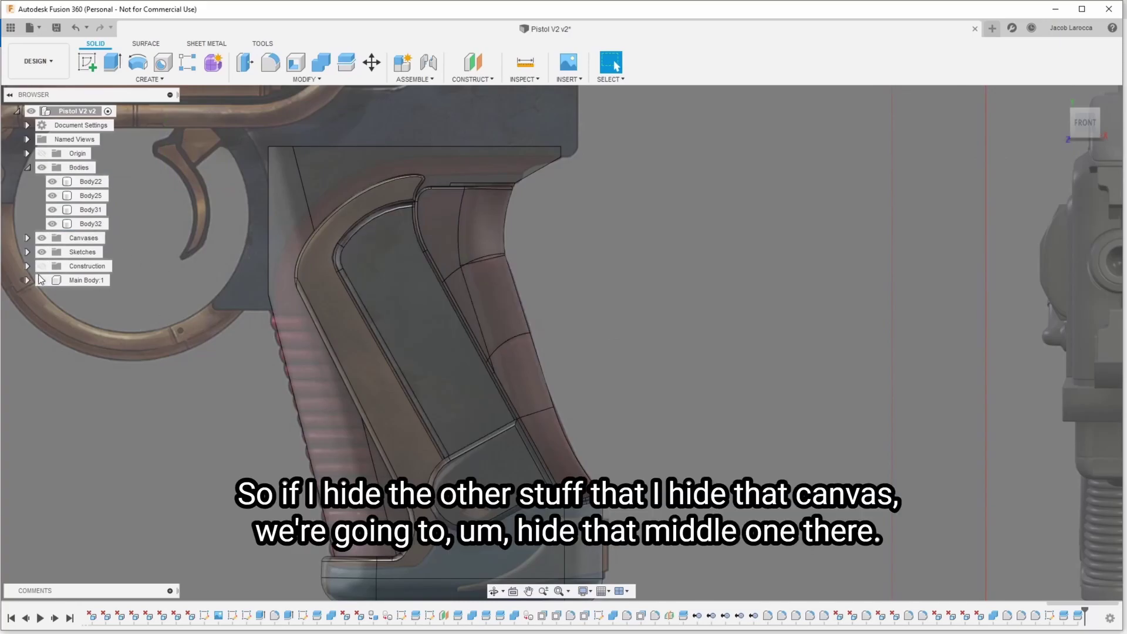
Step: Hide the grip frame Body22 and the reference image canvas
{"action": "left_click", "coordinate": [53, 181]}
{"action": "left_click", "coordinate": [91, 182]}
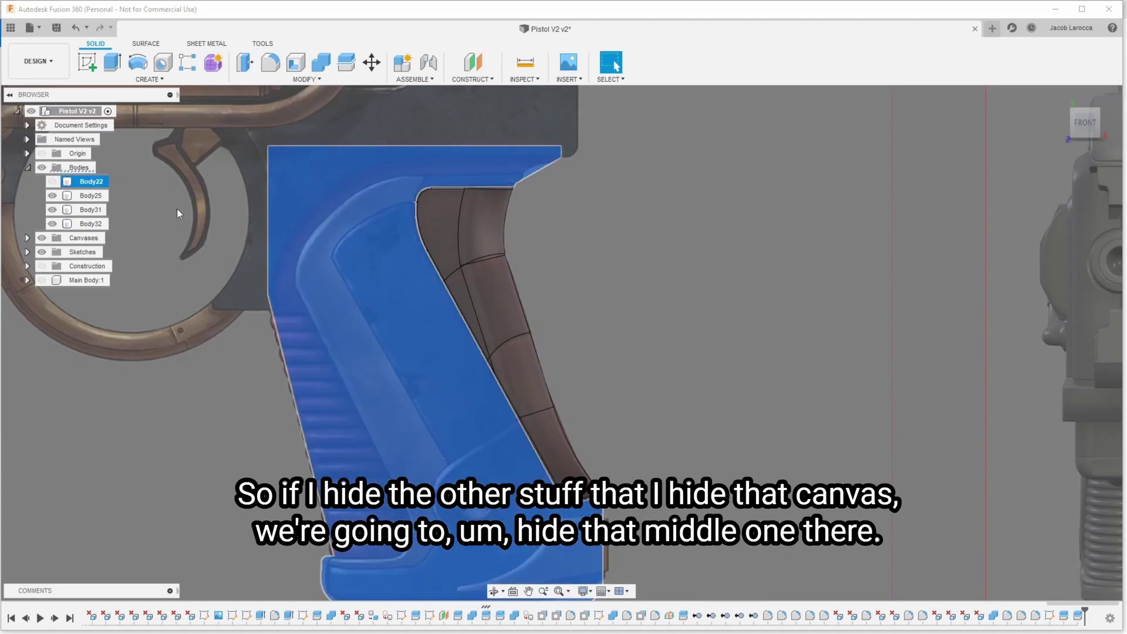
{"action": "left_click", "coordinate": [750, 289]}
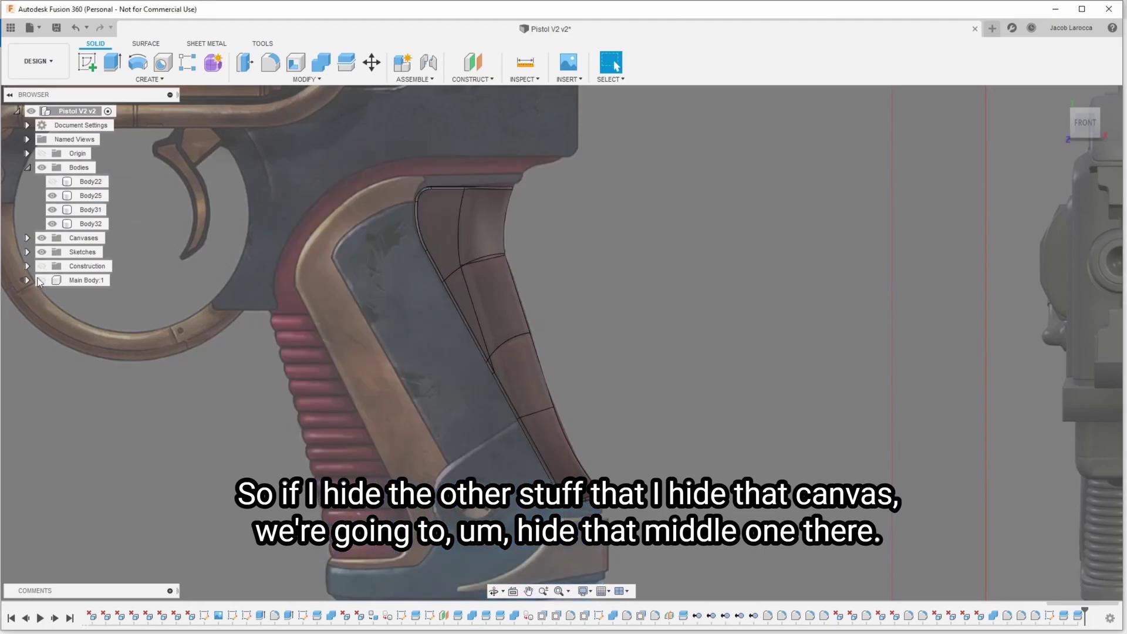
{"action": "left_click", "coordinate": [41, 238]}
Step: Hide the top segment Body31 and orbit to expose the strip's top edges
{"action": "key", "text": "s"}
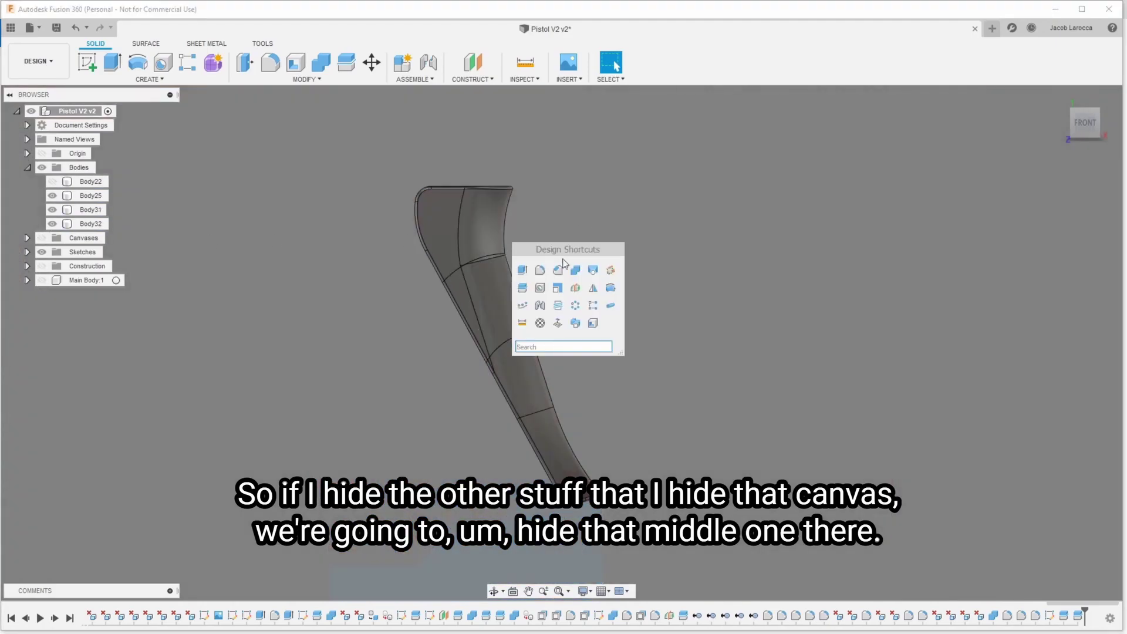
{"action": "key", "text": "f"}
{"action": "left_click", "coordinate": [452, 280]}
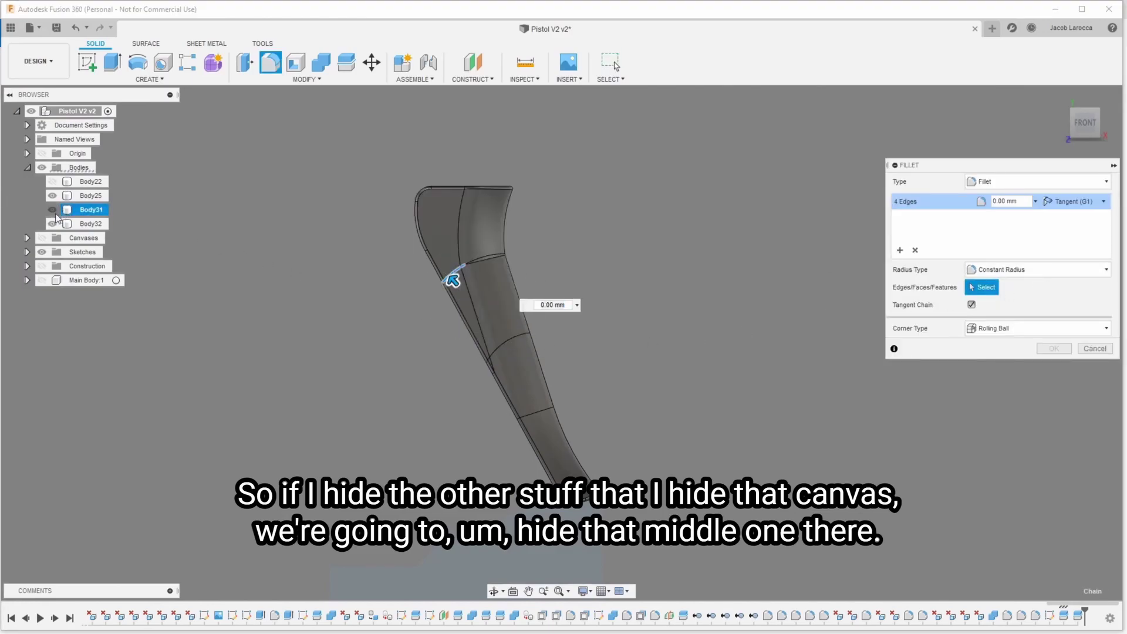
{"action": "left_click", "coordinate": [52, 210]}
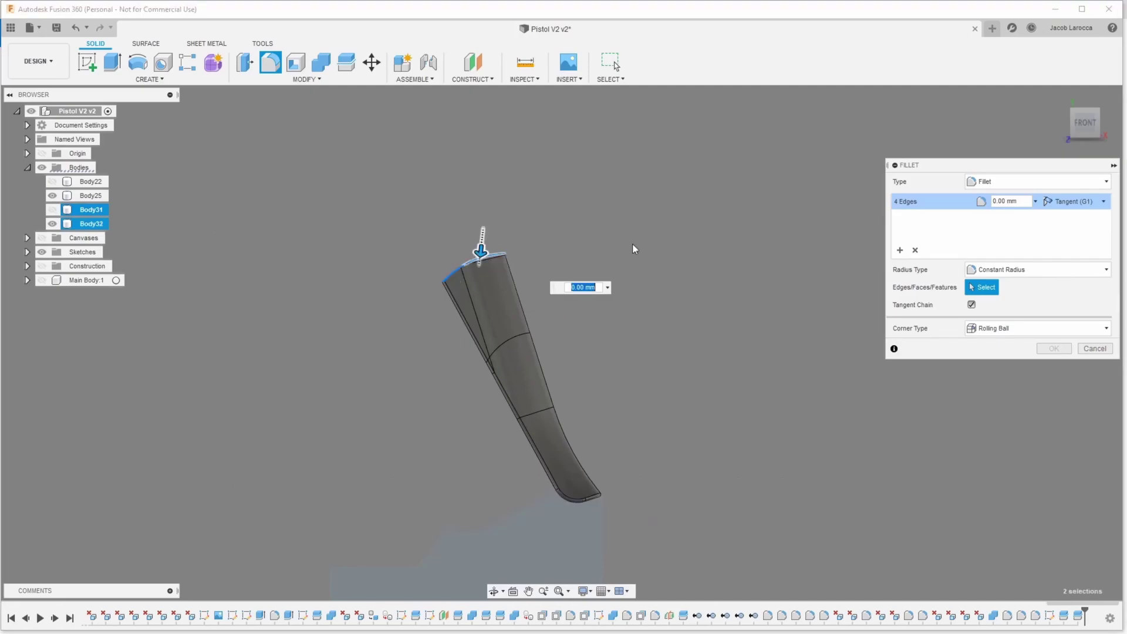
{"action": "left_click_drag", "start_coordinate": [1085, 124], "coordinate": [1073, 136]}
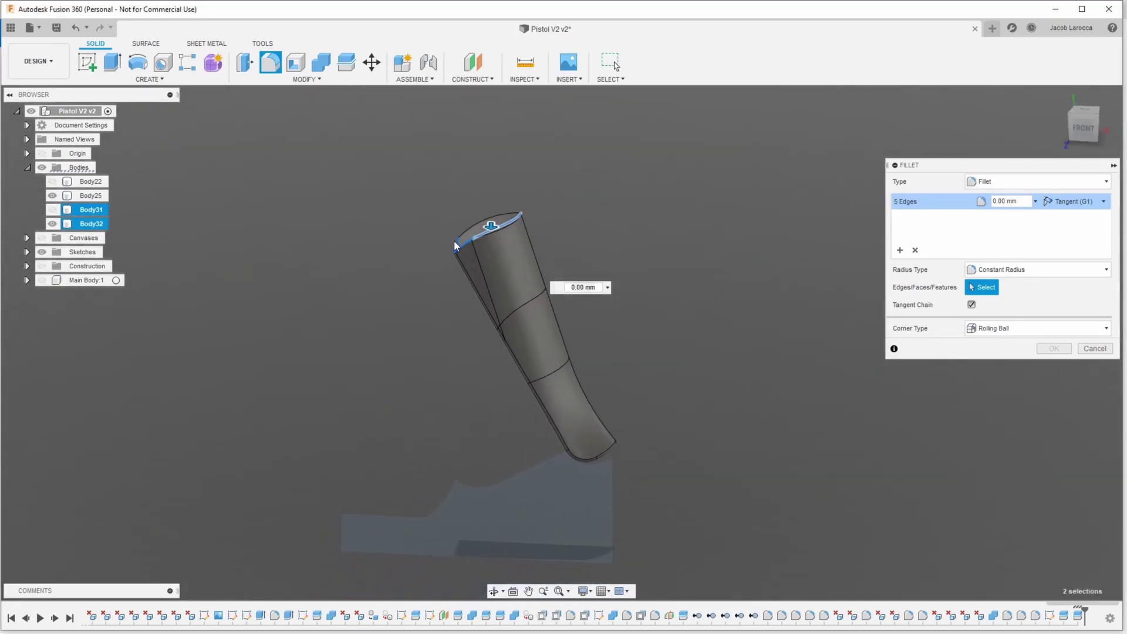
{"action": "key", "text": "Escape"}
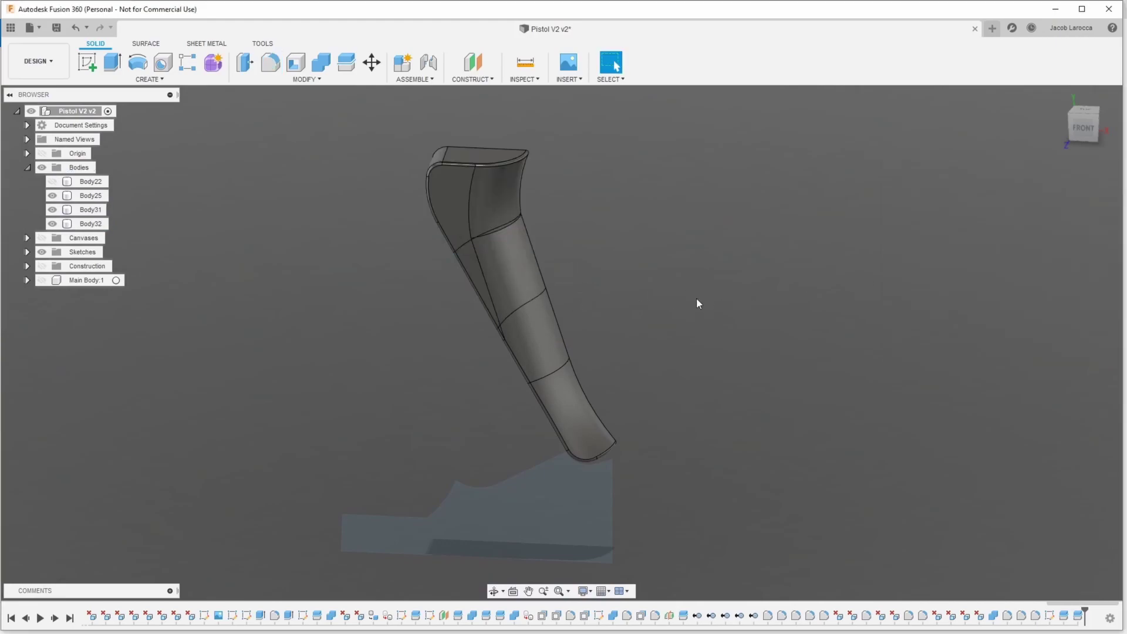
Step: Fillet Body32's top and side edges at 0.5 mm
{"action": "key", "text": "s"}
{"action": "left_click", "coordinate": [698, 309]}
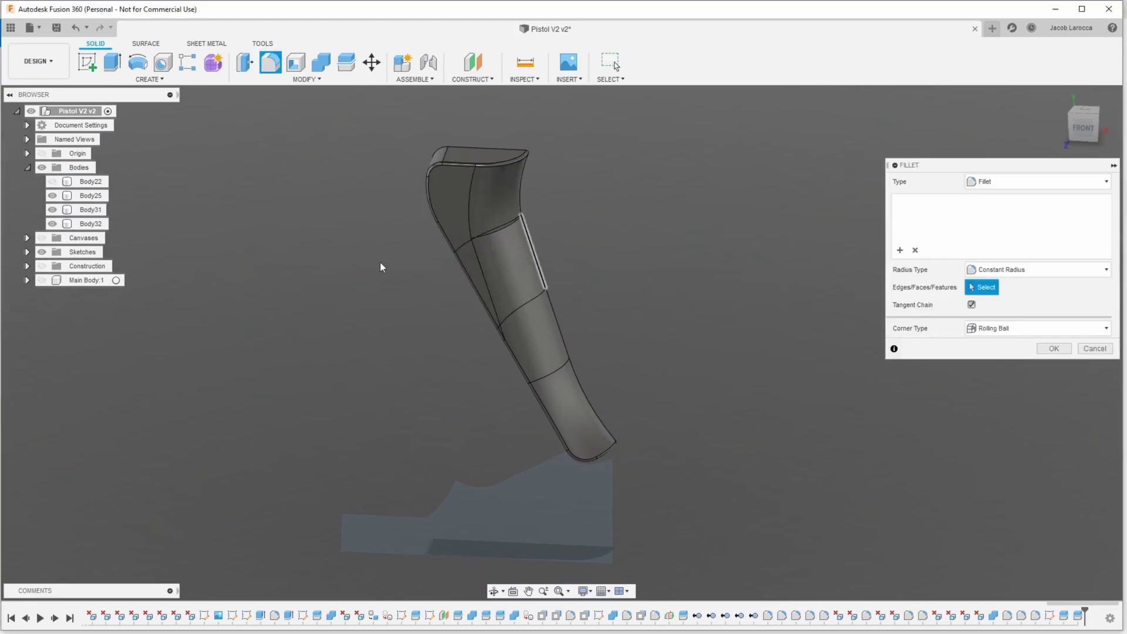
{"action": "left_click", "coordinate": [52, 209]}
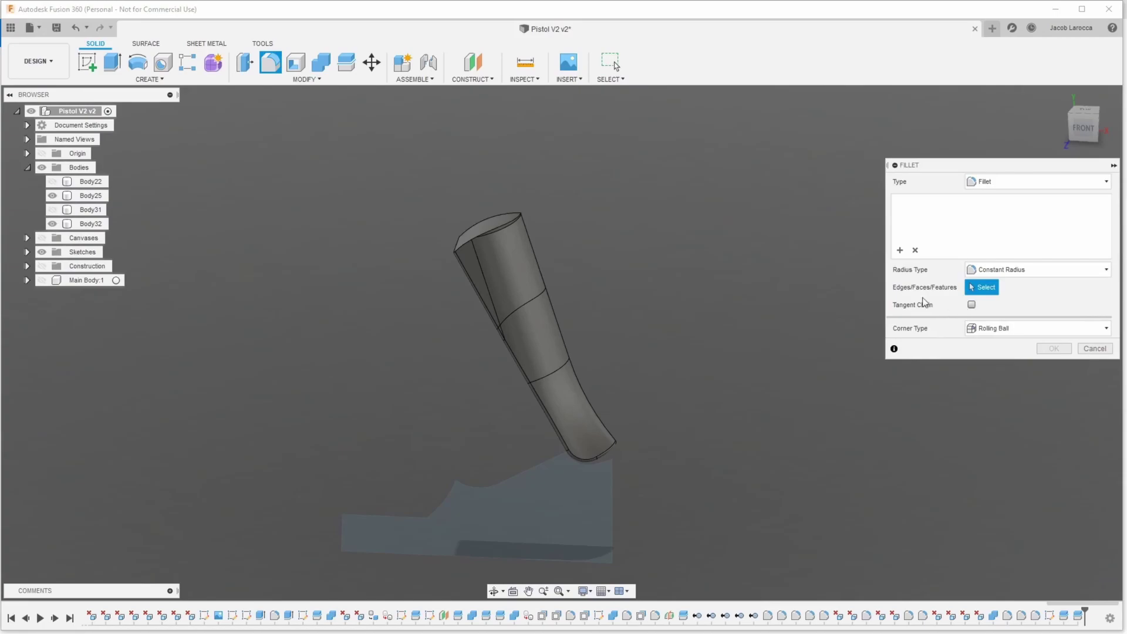
{"action": "left_click", "coordinate": [462, 249]}
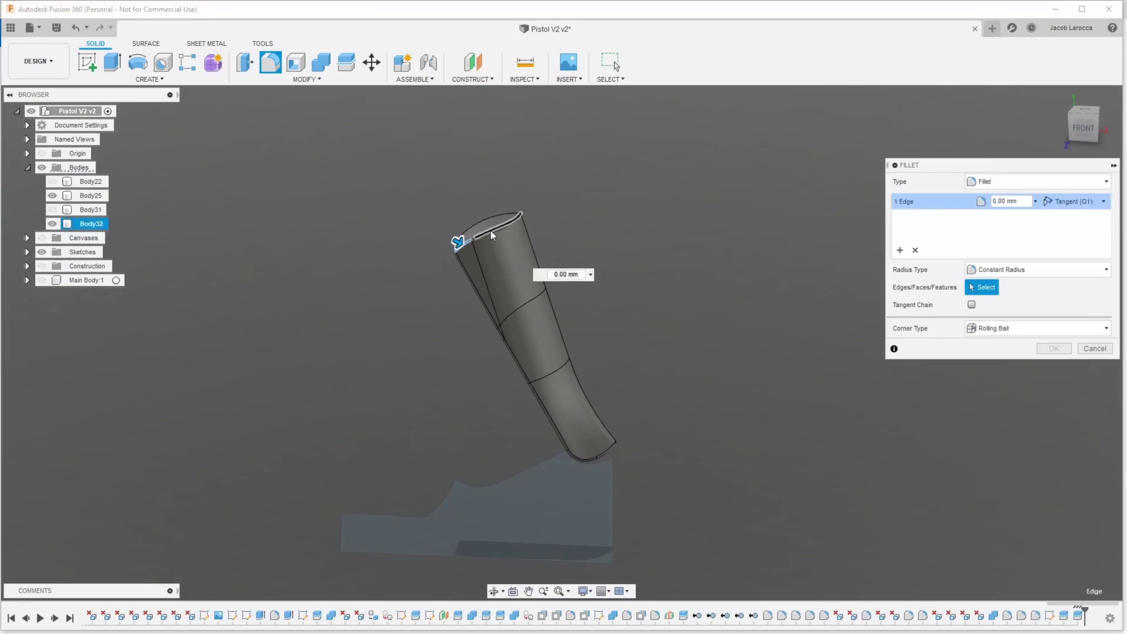
{"action": "left_click", "coordinate": [491, 230]}
{"action": "scroll", "coordinate": [477, 237], "scroll_direction": "up", "scroll_amount": 2}
{"action": "scroll", "coordinate": [477, 237], "scroll_direction": "up", "scroll_amount": 2}
{"action": "left_click", "coordinate": [502, 269]}
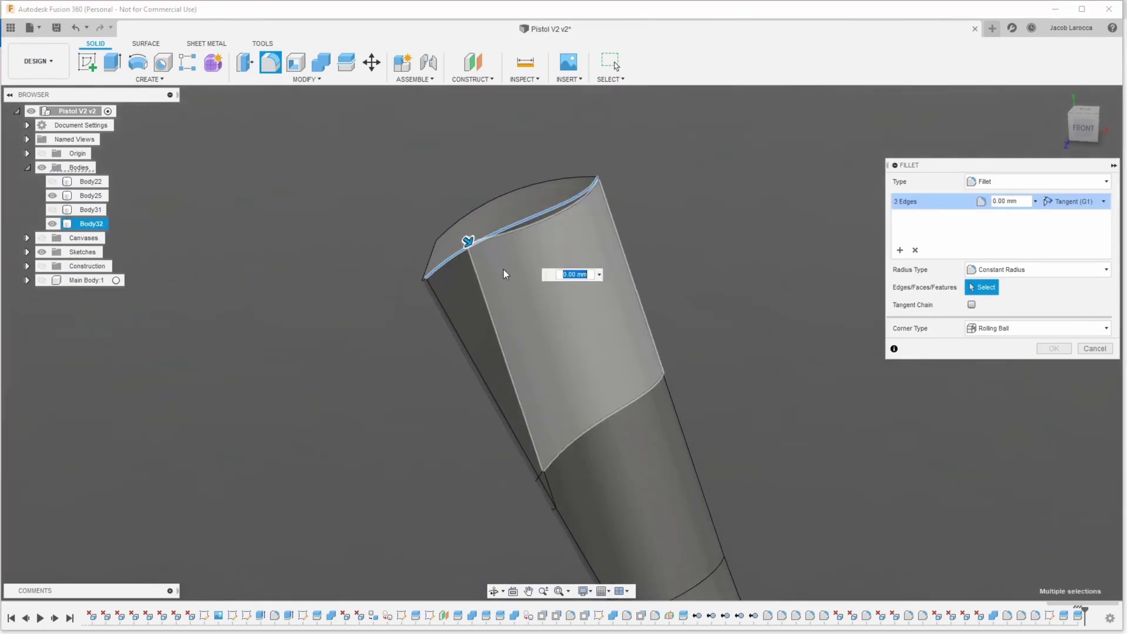
{"action": "type", "text": ".5"}
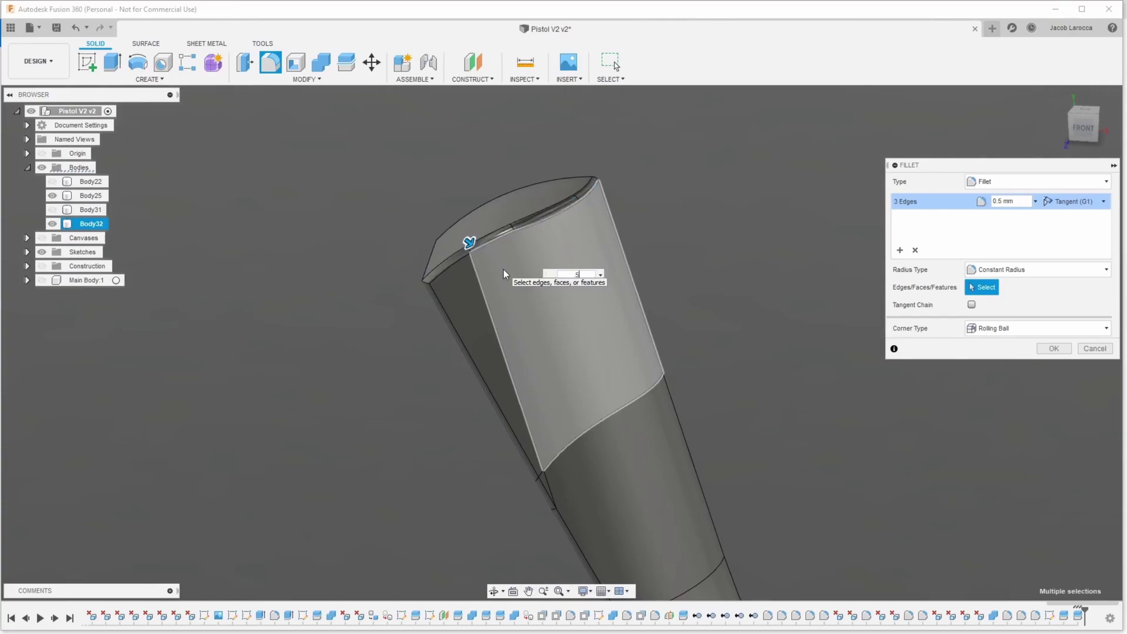
{"action": "key", "text": "Return"}
{"action": "middle_click_drag", "start_coordinate": [593, 393], "coordinate": [479, 262]}
Step: Hide Body32 and fillet Body25's two top edges at 0.5 mm
{"action": "left_click", "coordinate": [52, 224]}
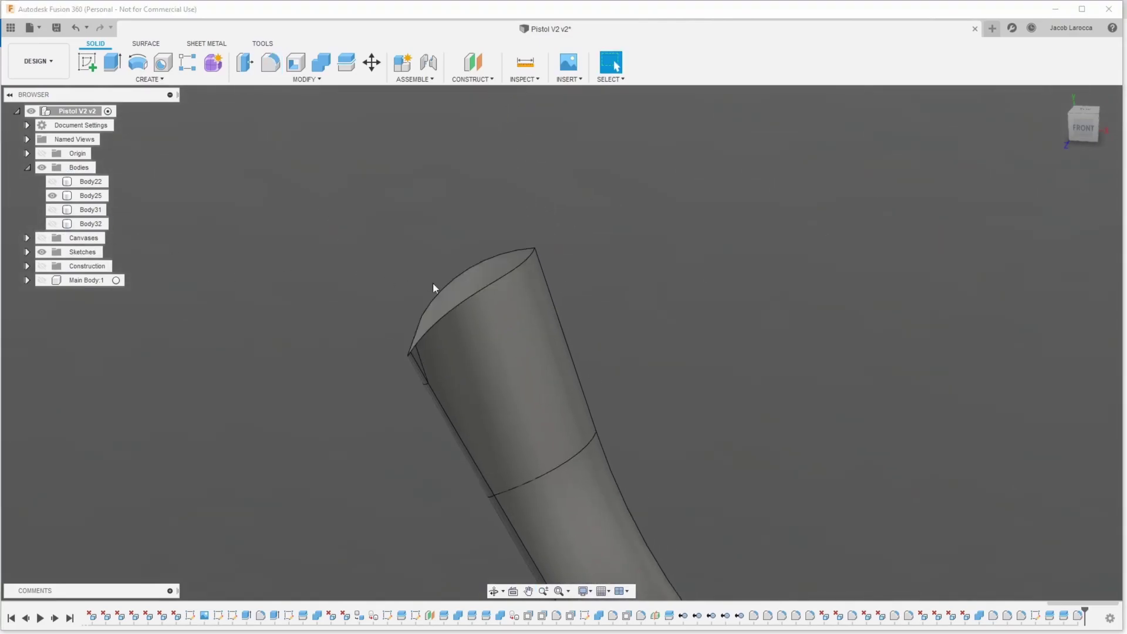
{"action": "key", "text": "s"}
{"action": "left_click", "coordinate": [444, 364]}
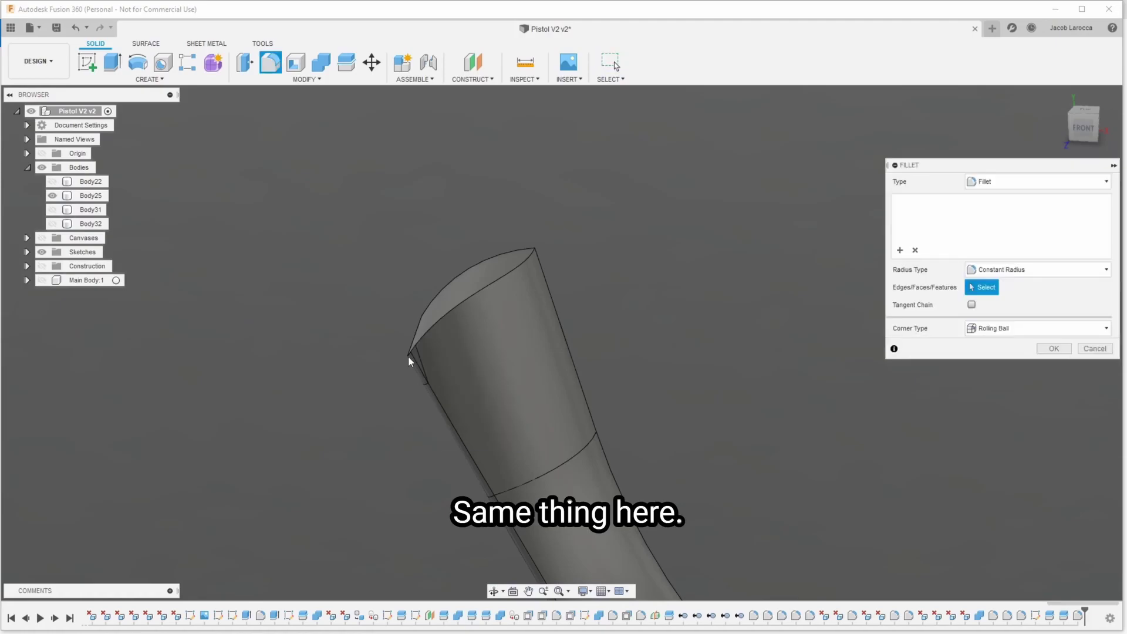
{"action": "left_click", "coordinate": [410, 350]}
{"action": "left_click", "coordinate": [442, 326]}
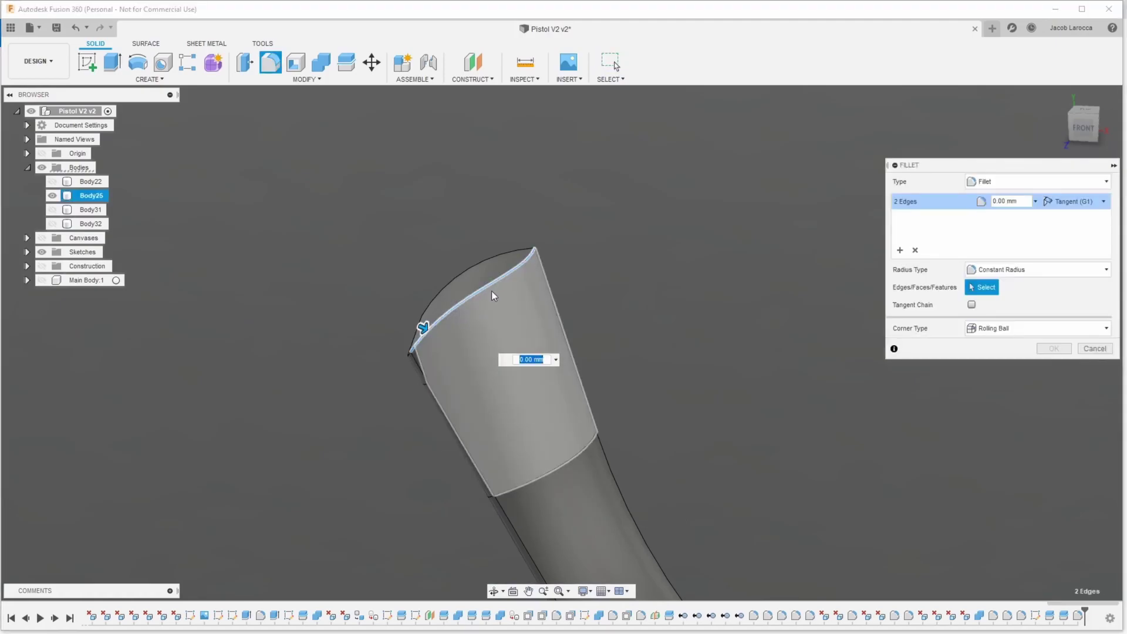
{"action": "type", "text": ".5"}
{"action": "key", "text": "Return"}
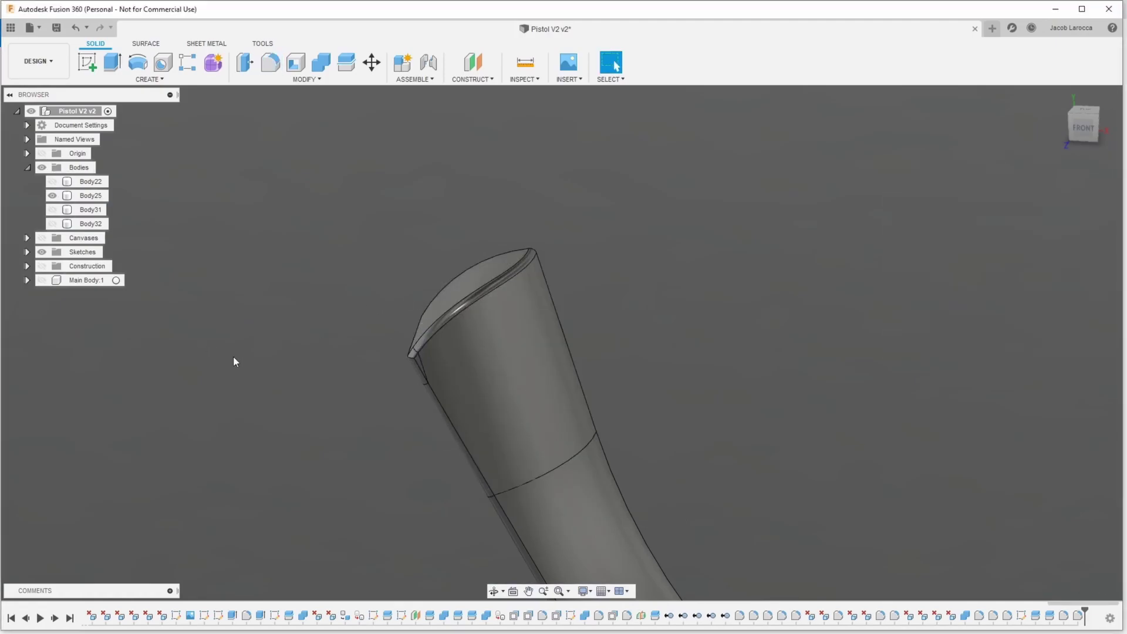
{"action": "middle_click_drag", "start_coordinate": [234, 356], "coordinate": [178, 296]}
Step: Show Body32 again and fillet its bottom joint edge at 1 mm
{"action": "left_click", "coordinate": [52, 223]}
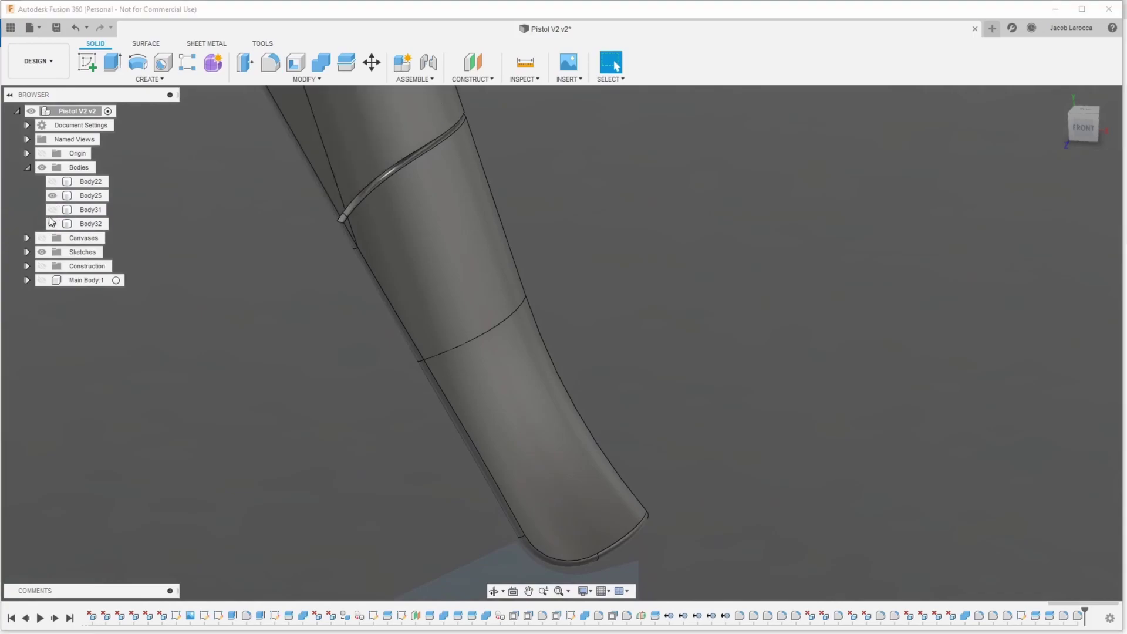
{"action": "left_click", "coordinate": [90, 224]}
{"action": "left_click", "coordinate": [343, 216]}
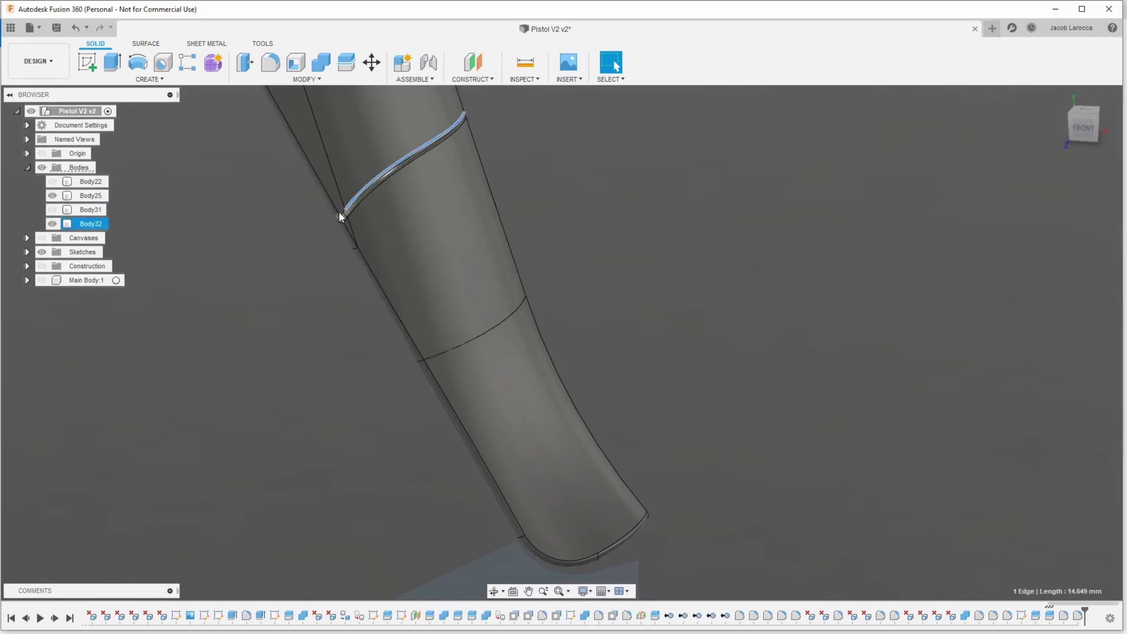
{"action": "right_click", "coordinate": [355, 234]}
{"action": "left_click", "coordinate": [371, 240]}
{"action": "left_click_drag", "start_coordinate": [342, 215], "coordinate": [340, 225]}
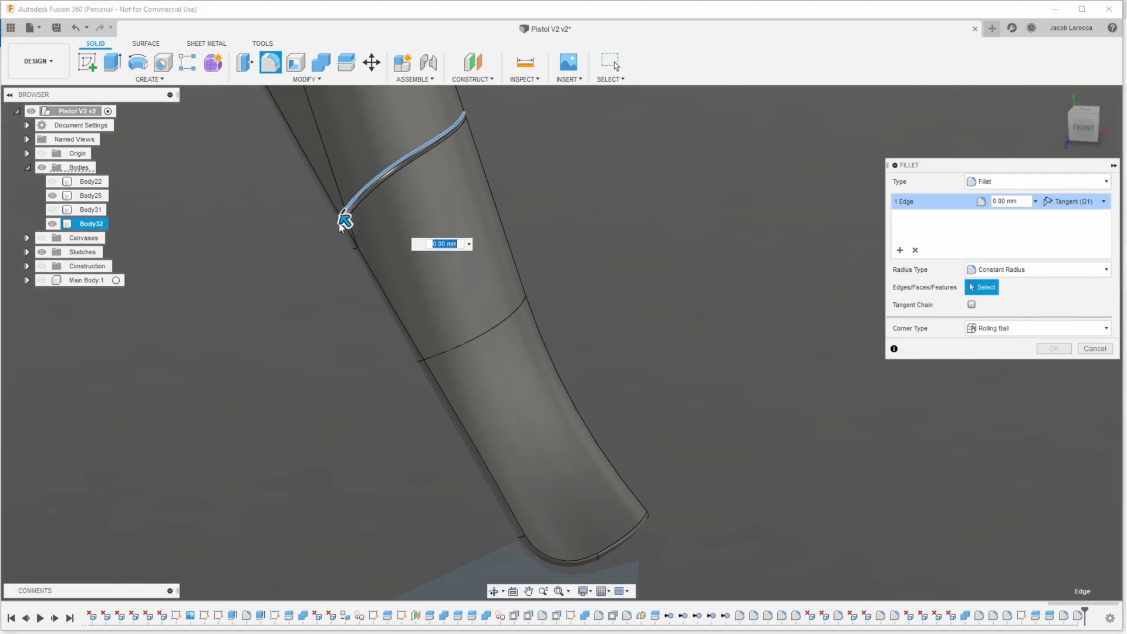
{"action": "type", "text": "1"}
{"action": "key", "text": "Return"}
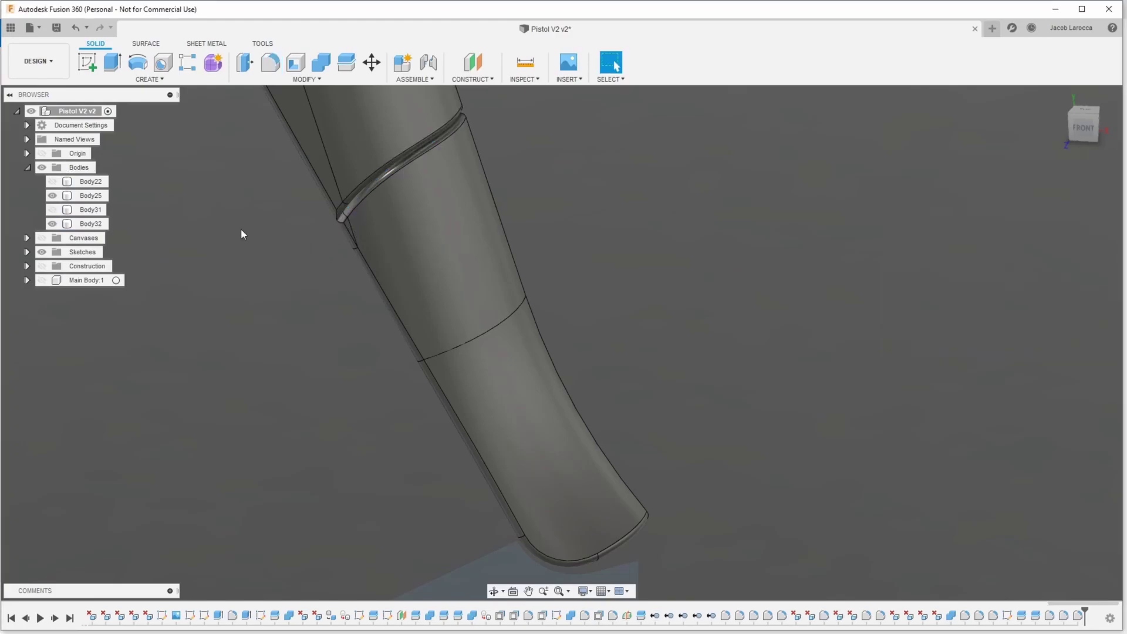
{"action": "middle_click_drag", "start_coordinate": [241, 232], "coordinate": [447, 484]}
Step: Show Body31 again and fillet its two lower edges at 1 mm
{"action": "left_click", "coordinate": [52, 209]}
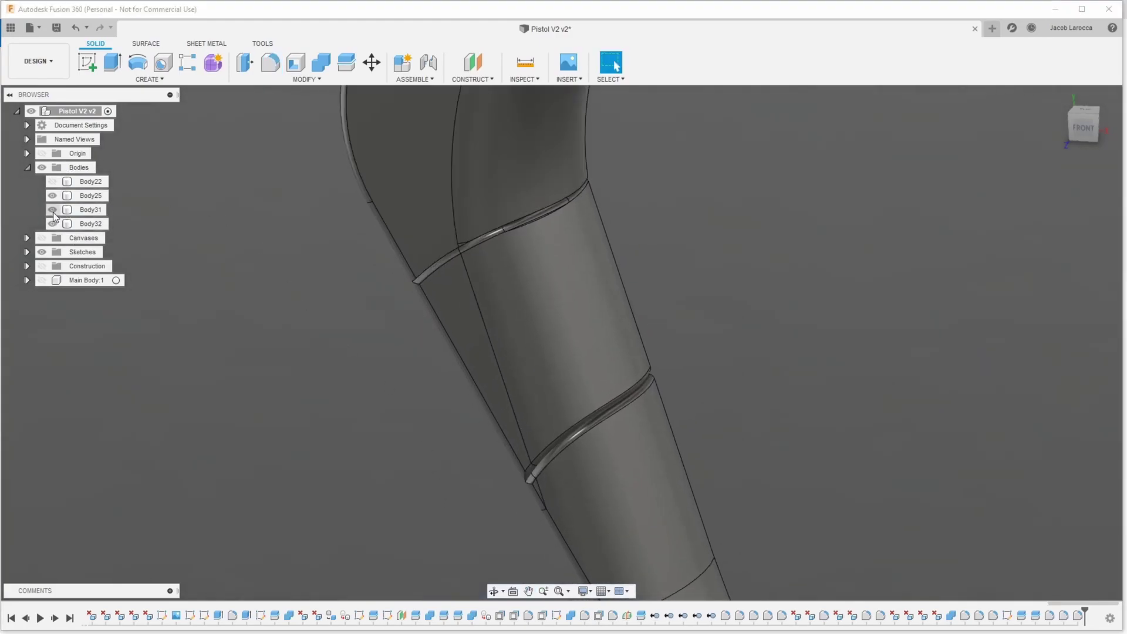
{"action": "middle_click_drag", "start_coordinate": [447, 352], "coordinate": [553, 371], "text": "shift"}
{"action": "key", "text": "s"}
{"action": "left_click", "coordinate": [581, 398]}
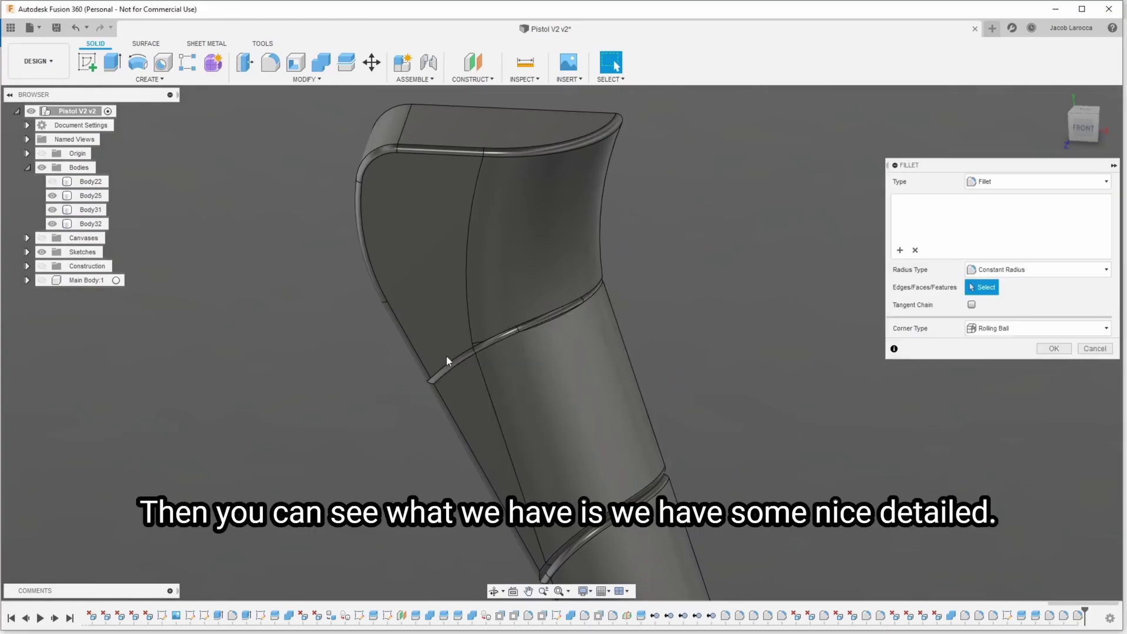
{"action": "left_click", "coordinate": [449, 361]}
{"action": "left_click", "coordinate": [496, 334]}
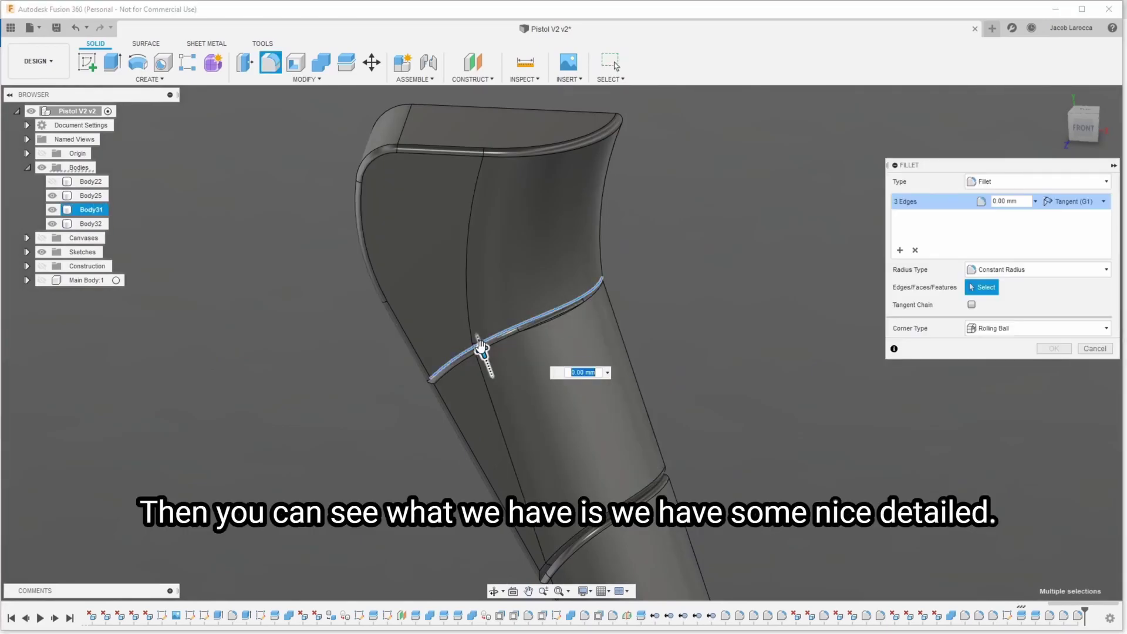
{"action": "type", "text": "1"}
{"action": "key", "text": "Return"}
{"action": "scroll", "coordinate": [445, 332], "scroll_direction": "down", "scroll_amount": 3}
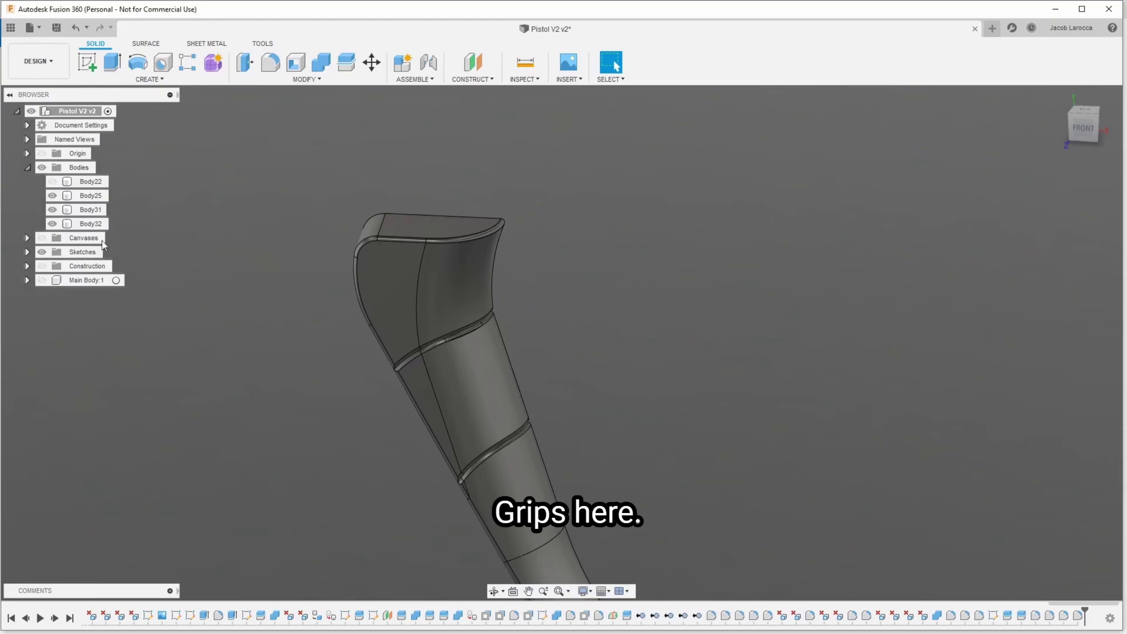
Step: Show Body22 and try deleting the arc rim and triangular faces on the grip top
{"action": "left_click", "coordinate": [52, 182]}
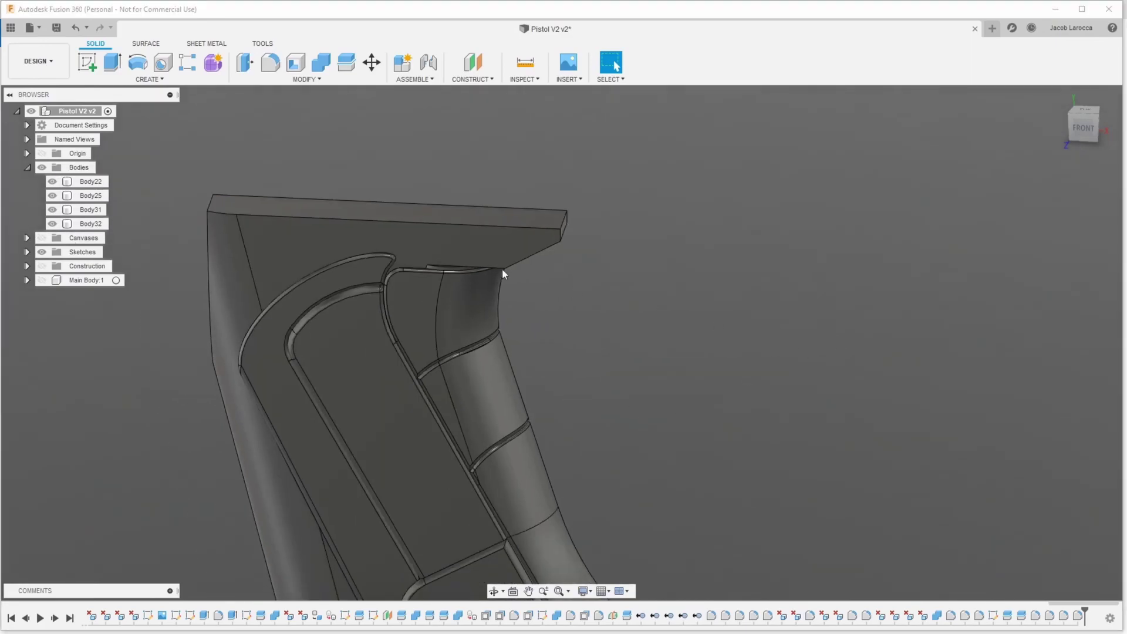
{"action": "scroll", "coordinate": [502, 269], "scroll_direction": "up", "scroll_amount": 3}
{"action": "middle_click_drag", "start_coordinate": [558, 335], "coordinate": [731, 309], "text": "shift"}
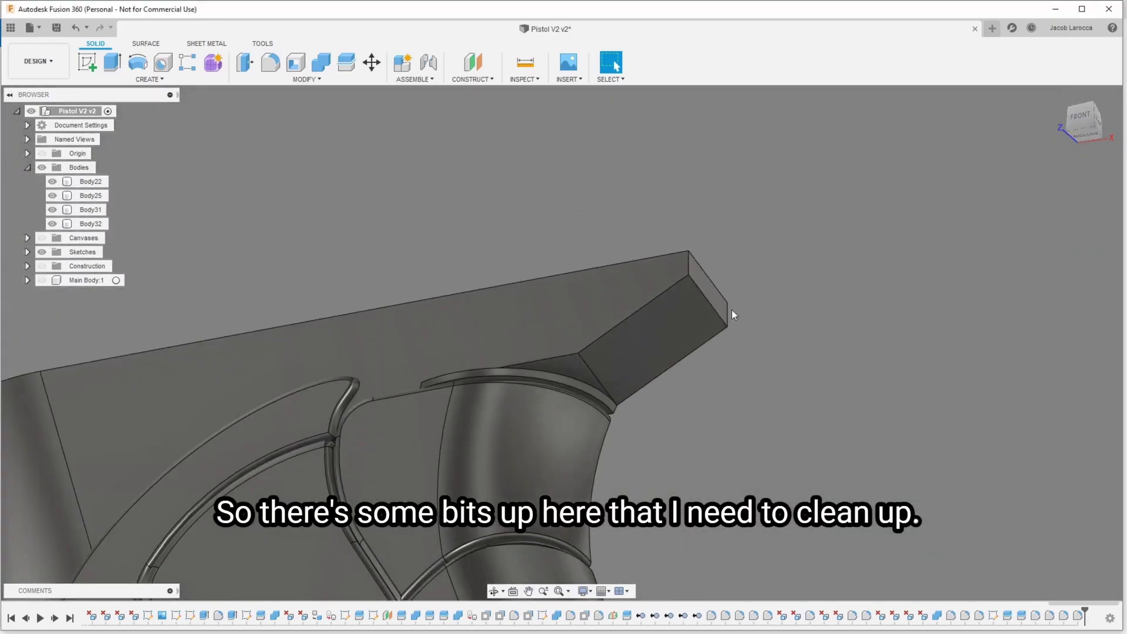
{"action": "scroll", "coordinate": [599, 343], "scroll_direction": "up", "scroll_amount": 3}
{"action": "left_click", "coordinate": [529, 413]}
{"action": "key", "text": "Delete"}
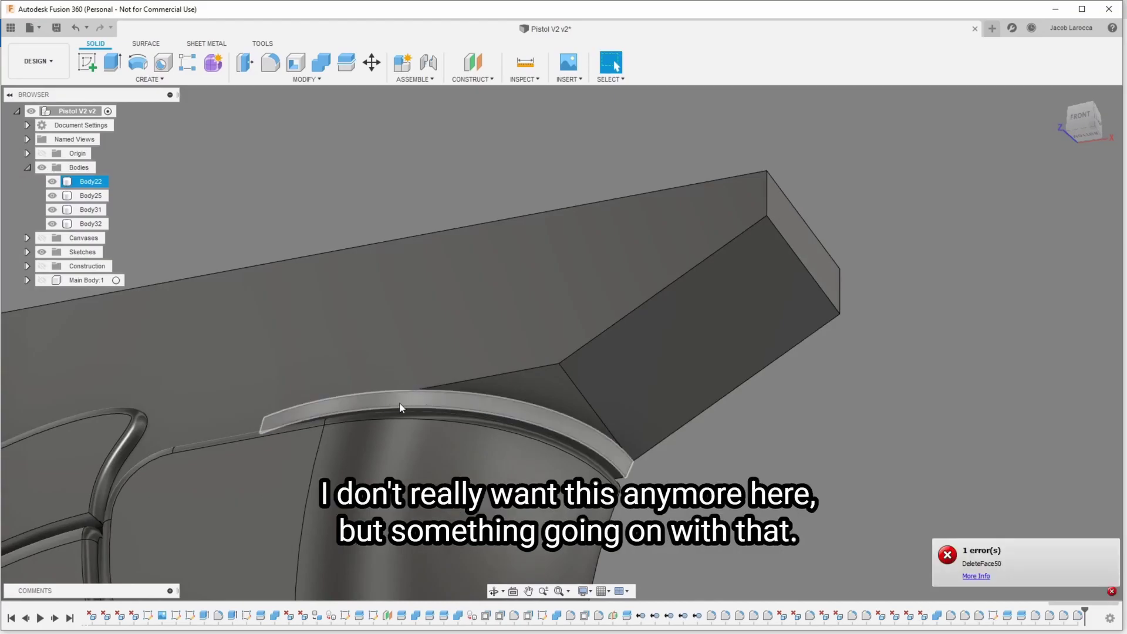
{"action": "left_click", "coordinate": [405, 392]}
{"action": "key", "text": "Delete"}
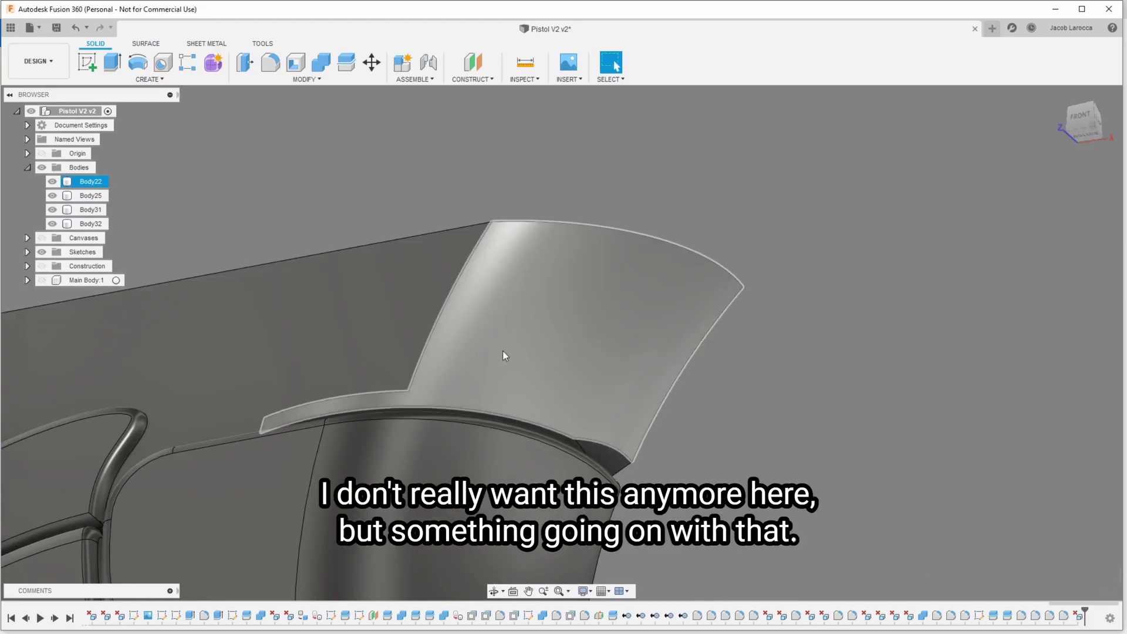
{"action": "key", "text": "ctrl+z"}
{"action": "left_click", "coordinate": [297, 414]}
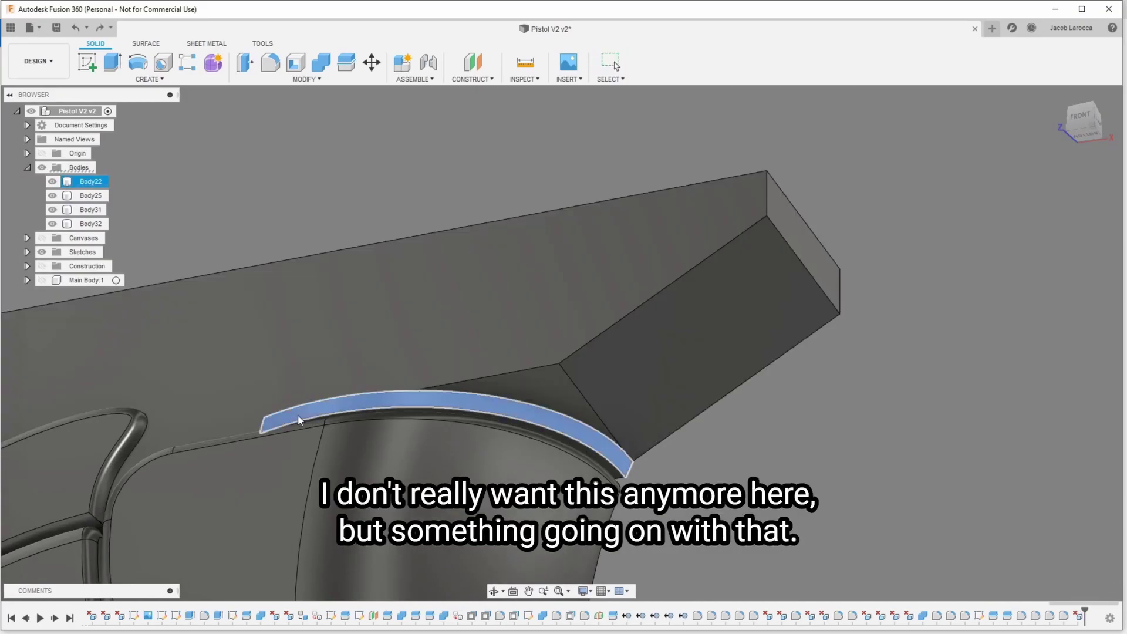
{"action": "key", "text": "Delete"}
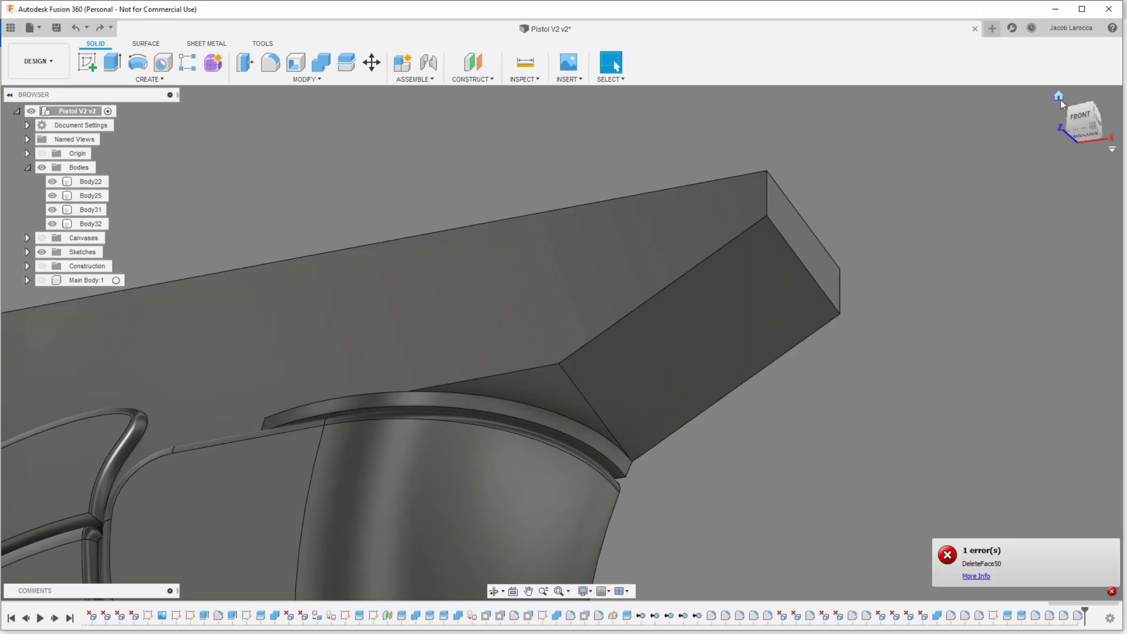
{"action": "middle_click_drag", "start_coordinate": [1048, 118], "coordinate": [1021, 118], "text": "shift"}
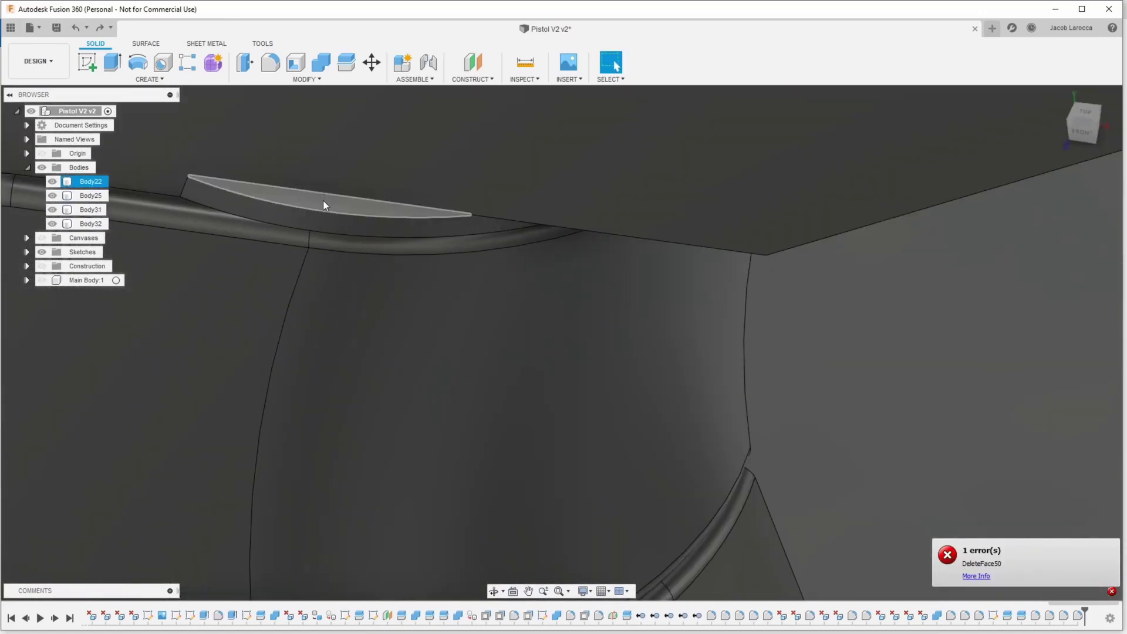
Step: Create a sketch on the thin sliver face atop the grip
{"action": "left_click", "coordinate": [324, 201]}
{"action": "right_click", "coordinate": [323, 201]}
{"action": "left_click", "coordinate": [327, 251]}
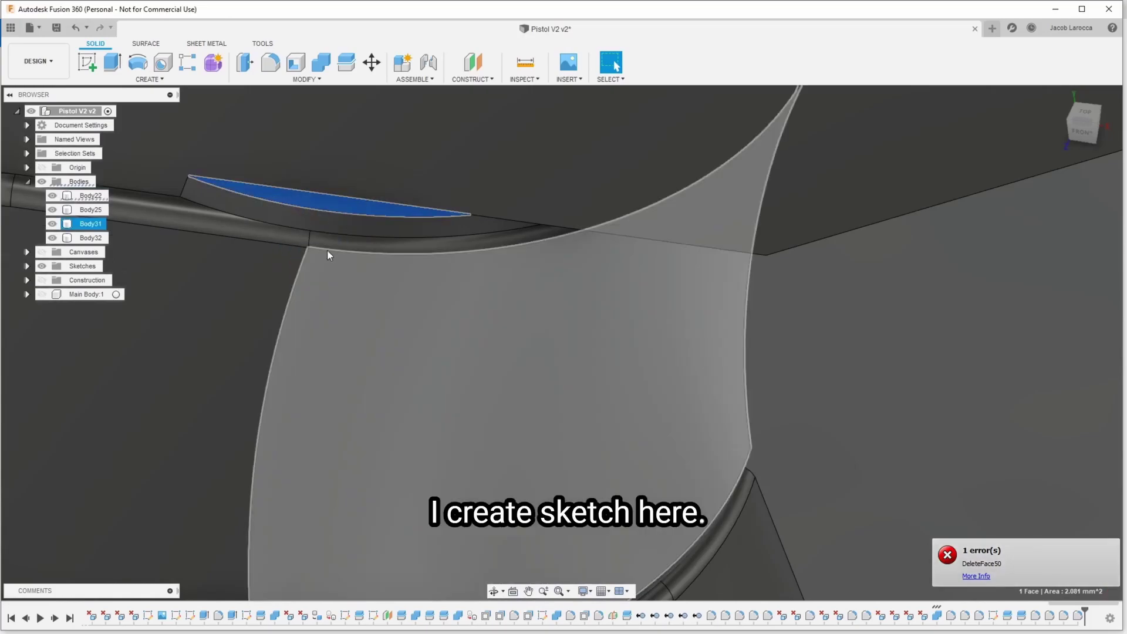
{"action": "right_click", "coordinate": [324, 202]}
{"action": "left_click", "coordinate": [308, 262]}
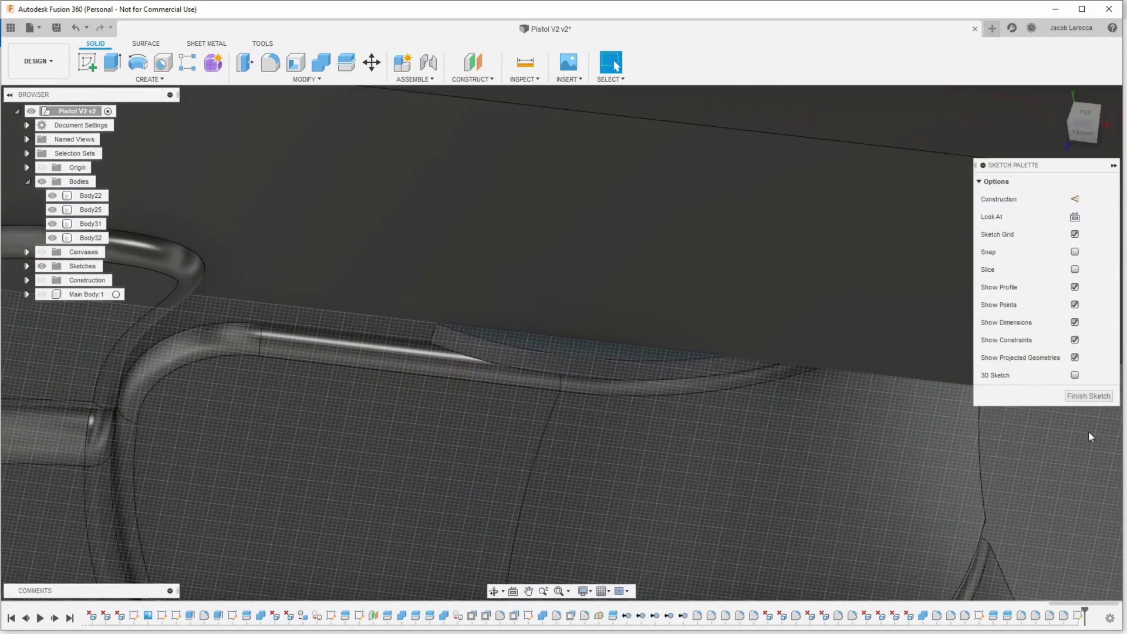
{"action": "left_click", "coordinate": [1088, 396]}
Step: Cut the sliver profile 0.646 mm and delete the small leftover piece
{"action": "left_click", "coordinate": [568, 351]}
{"action": "key", "text": "e"}
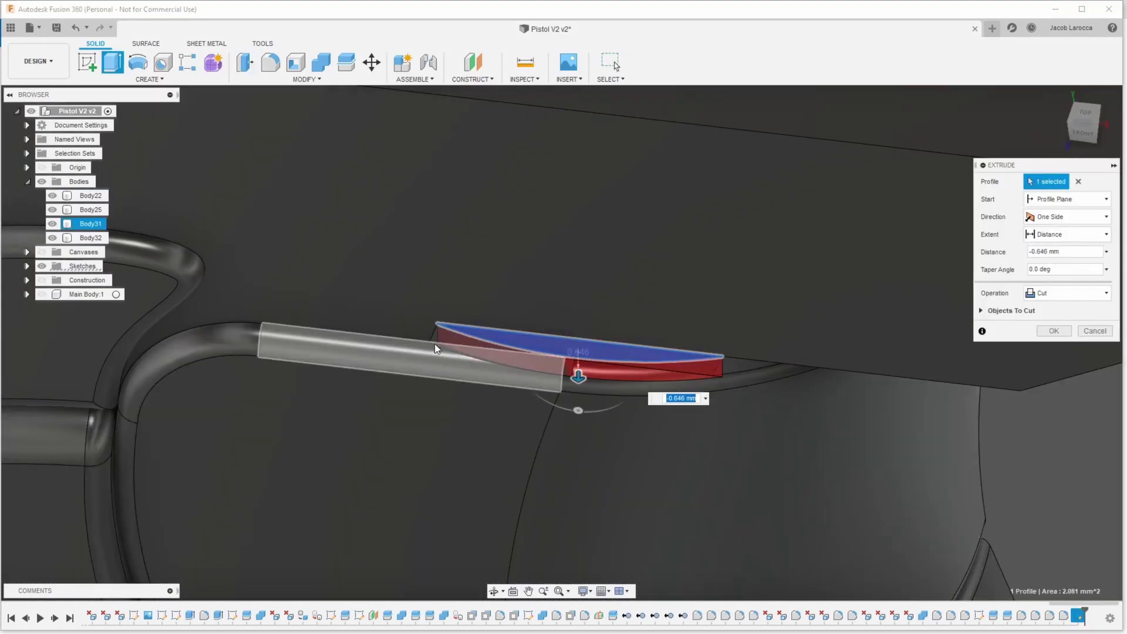
{"action": "key", "text": "Return"}
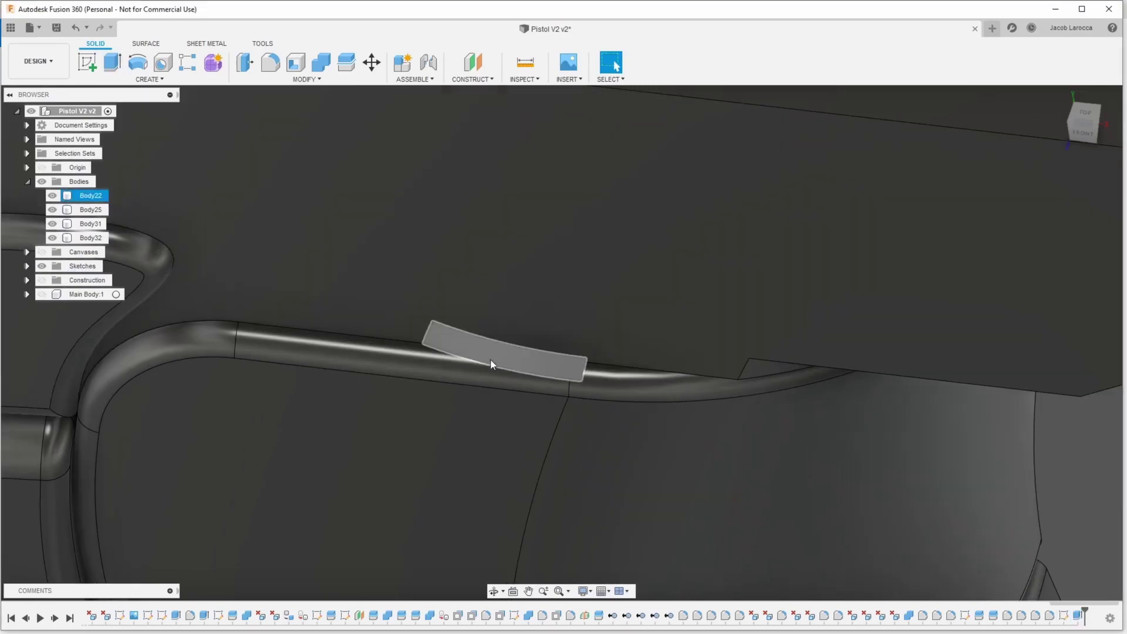
{"action": "left_click", "coordinate": [491, 363]}
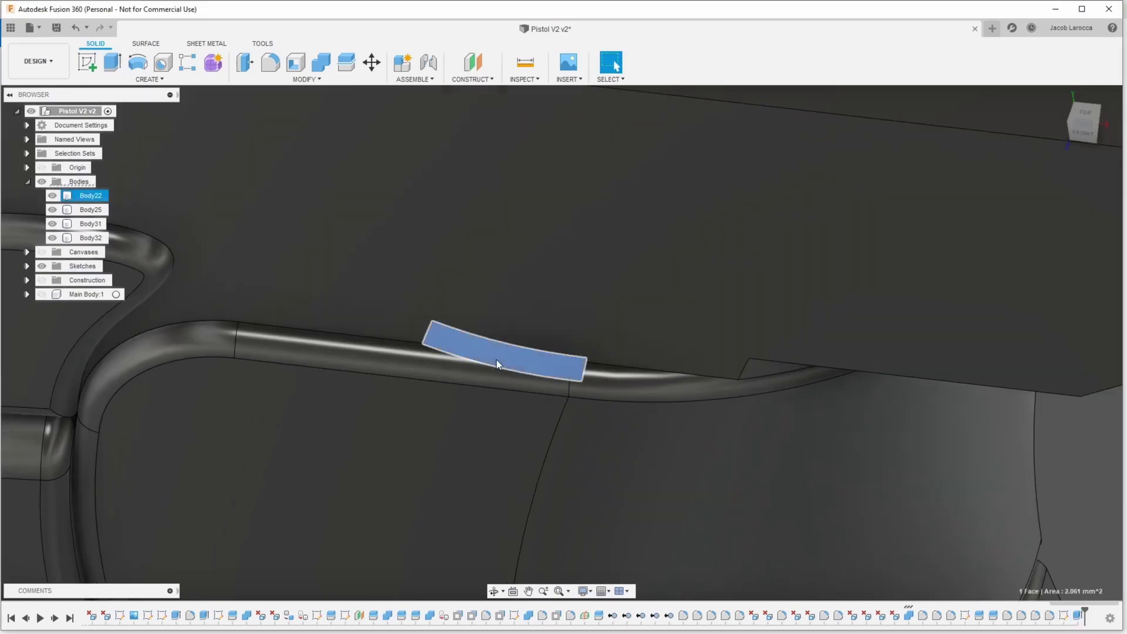
{"action": "key", "text": "Delete"}
{"action": "middle_click_drag", "start_coordinate": [761, 366], "coordinate": [914, 396], "text": "shift"}
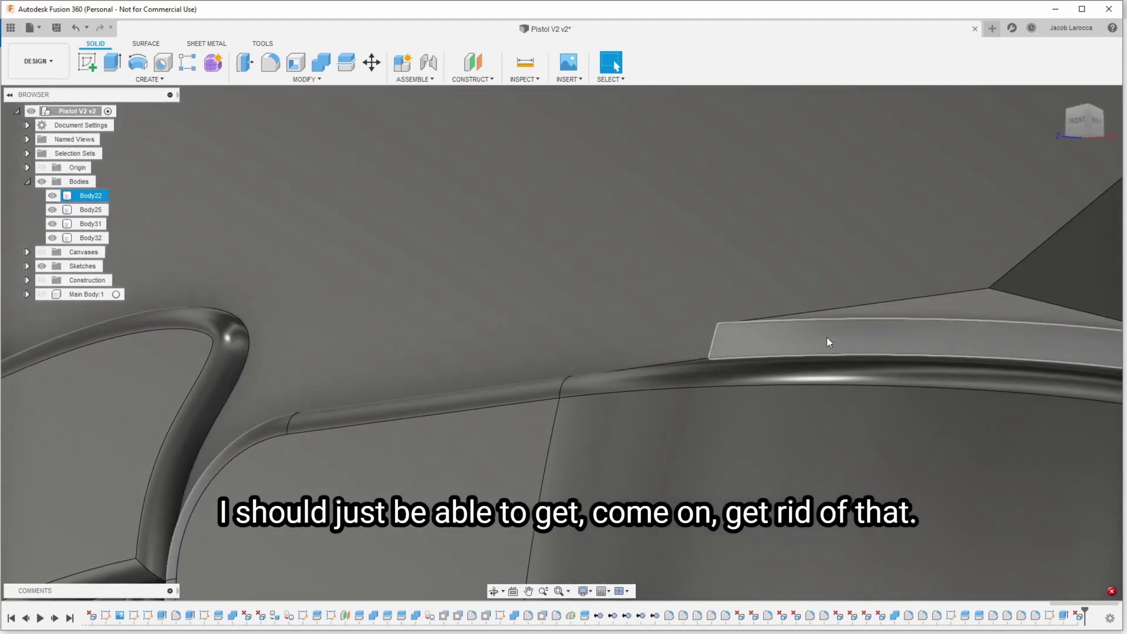
{"action": "left_click", "coordinate": [832, 343]}
{"action": "key", "text": "Delete"}
{"action": "scroll", "coordinate": [797, 361], "scroll_direction": "up", "scroll_amount": 3}
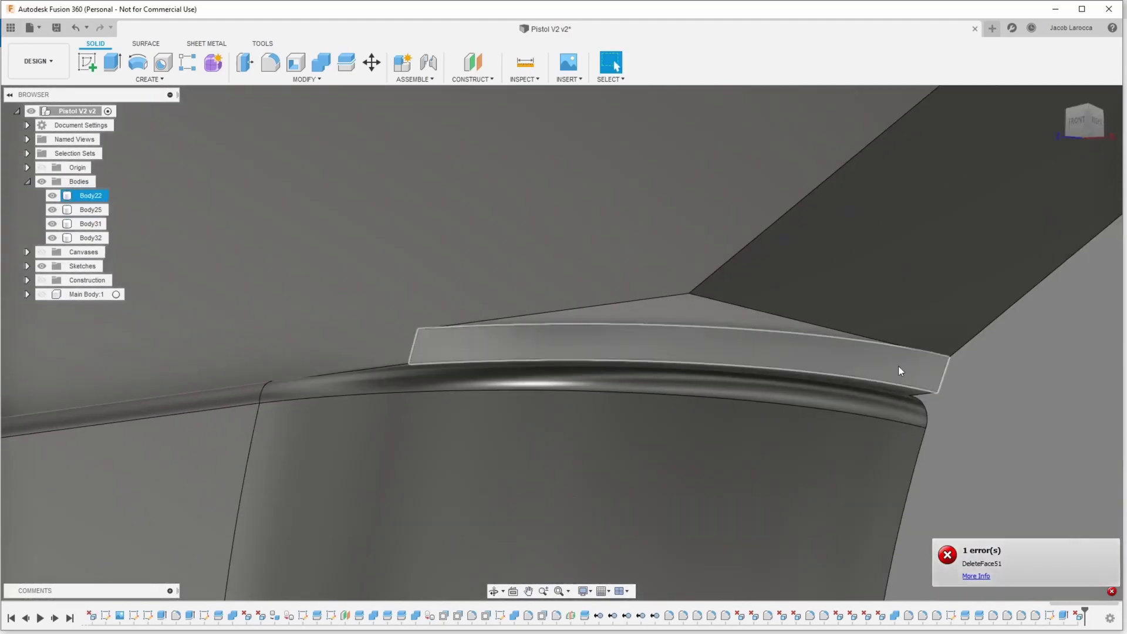
{"action": "left_click", "coordinate": [847, 362]}
{"action": "key", "text": "Delete"}
{"action": "scroll", "coordinate": [847, 361], "scroll_direction": "up", "scroll_amount": 3}
{"action": "scroll", "coordinate": [433, 237], "scroll_direction": "up", "scroll_amount": 1}
{"action": "left_click", "coordinate": [462, 262]}
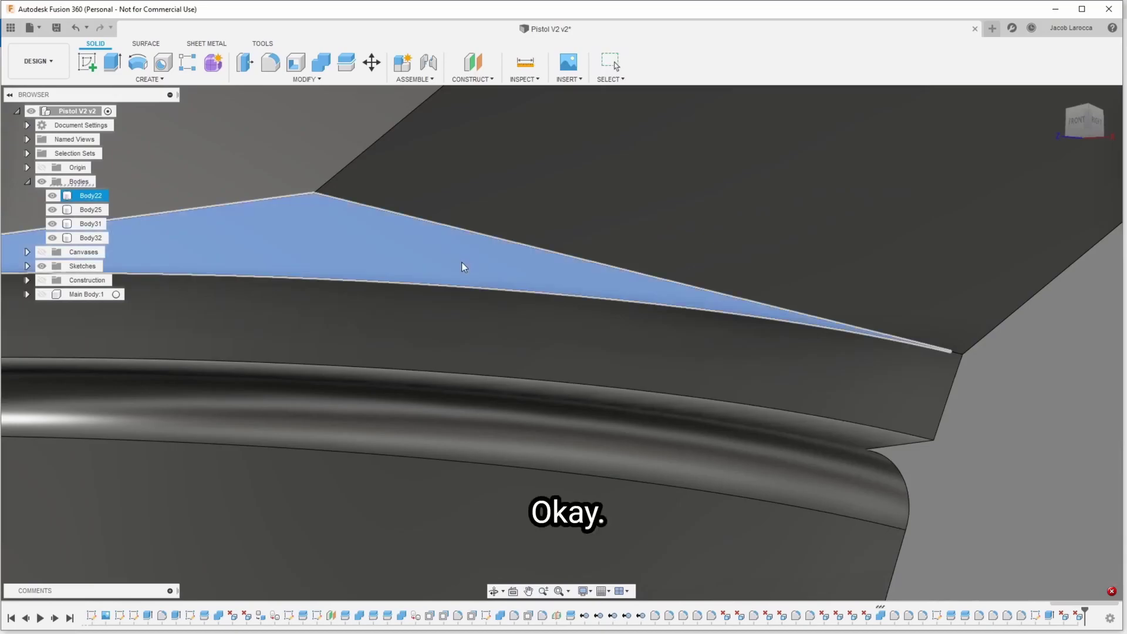
{"action": "key", "text": "Delete"}
{"action": "scroll", "coordinate": [646, 343], "scroll_direction": "down", "scroll_amount": 2}
{"action": "middle_click_drag", "start_coordinate": [780, 361], "coordinate": [790, 357], "text": "shift"}
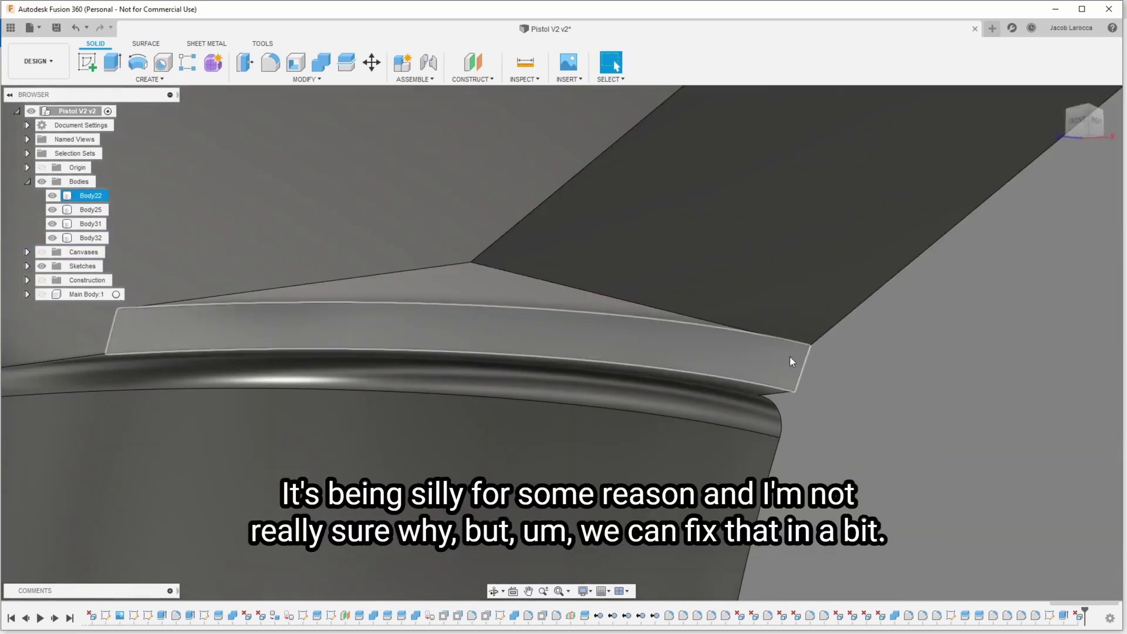
{"action": "scroll", "coordinate": [787, 349], "scroll_direction": "up", "scroll_amount": 3}
{"action": "scroll", "coordinate": [801, 346], "scroll_direction": "up", "scroll_amount": 2}
{"action": "scroll", "coordinate": [801, 346], "scroll_direction": "down", "scroll_amount": 2}
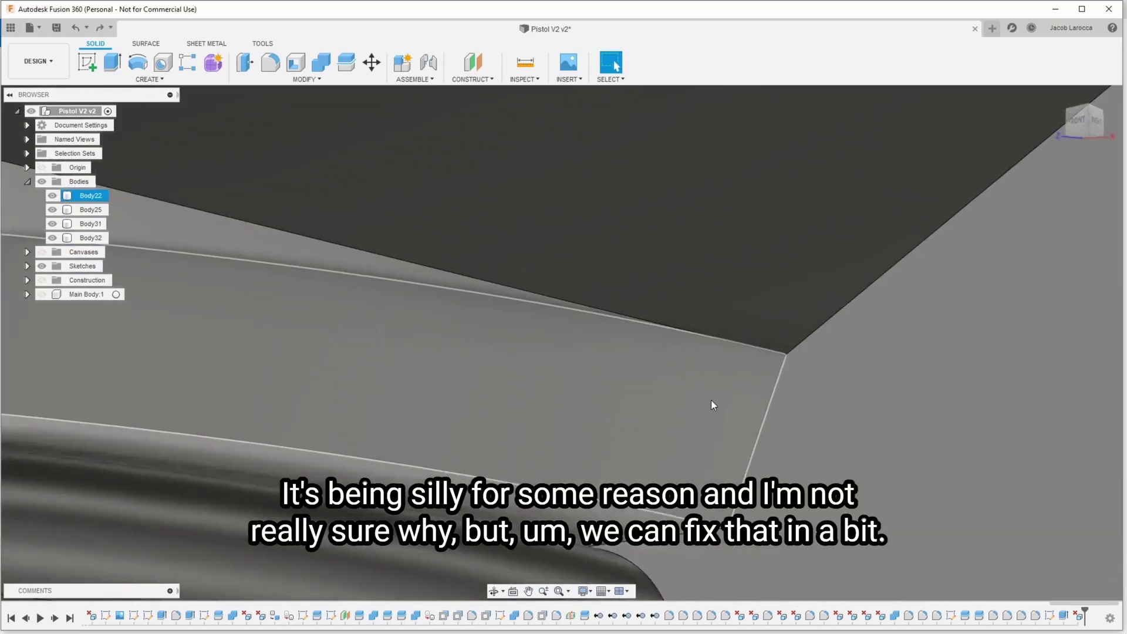
{"action": "scroll", "coordinate": [710, 400], "scroll_direction": "down", "scroll_amount": 2}
{"action": "scroll", "coordinate": [449, 373], "scroll_direction": "down", "scroll_amount": 2}
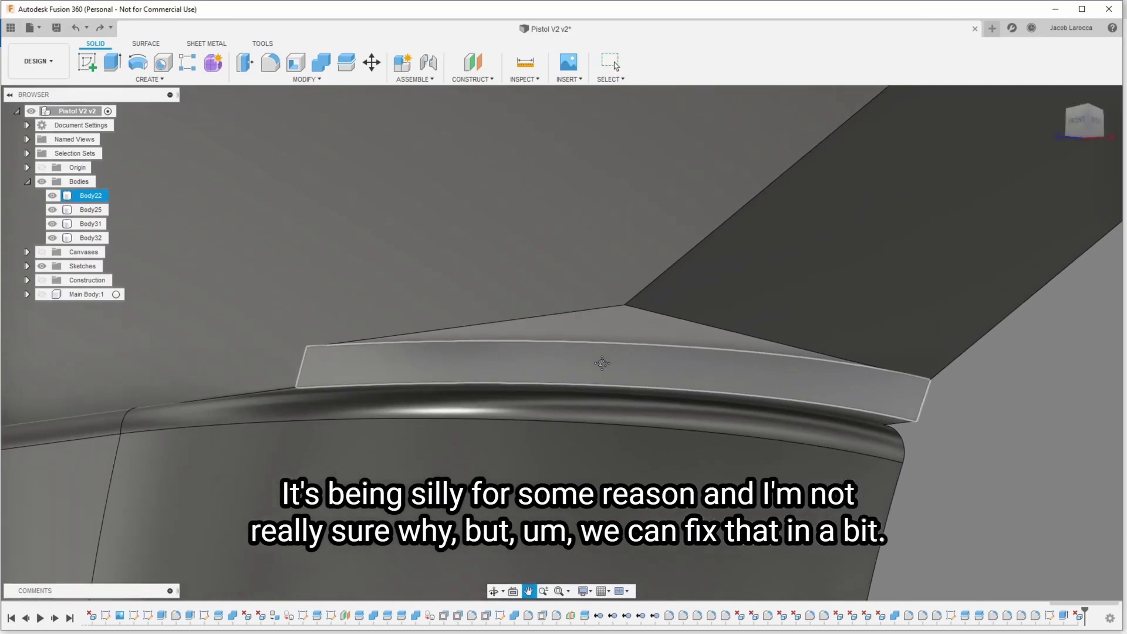
{"action": "scroll", "coordinate": [580, 364], "scroll_direction": "down", "scroll_amount": 3}
{"action": "scroll", "coordinate": [480, 356], "scroll_direction": "down", "scroll_amount": 2}
{"action": "left_click", "coordinate": [1081, 133]}
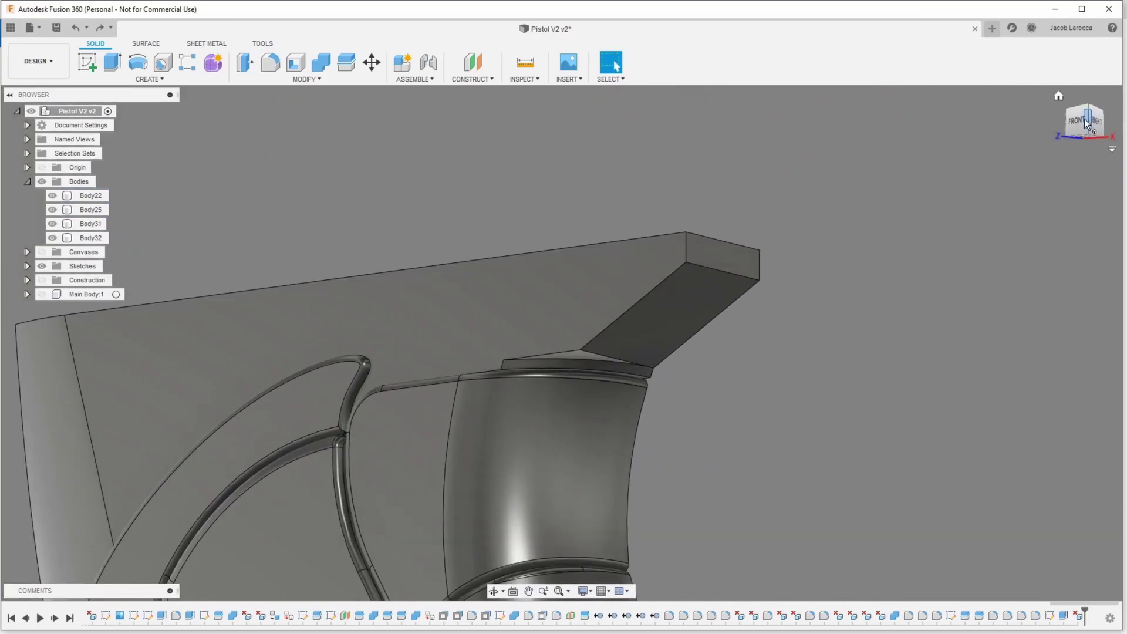
{"action": "scroll", "coordinate": [282, 432], "scroll_direction": "up", "scroll_amount": 2}
{"action": "scroll", "coordinate": [254, 434], "scroll_direction": "up", "scroll_amount": 2}
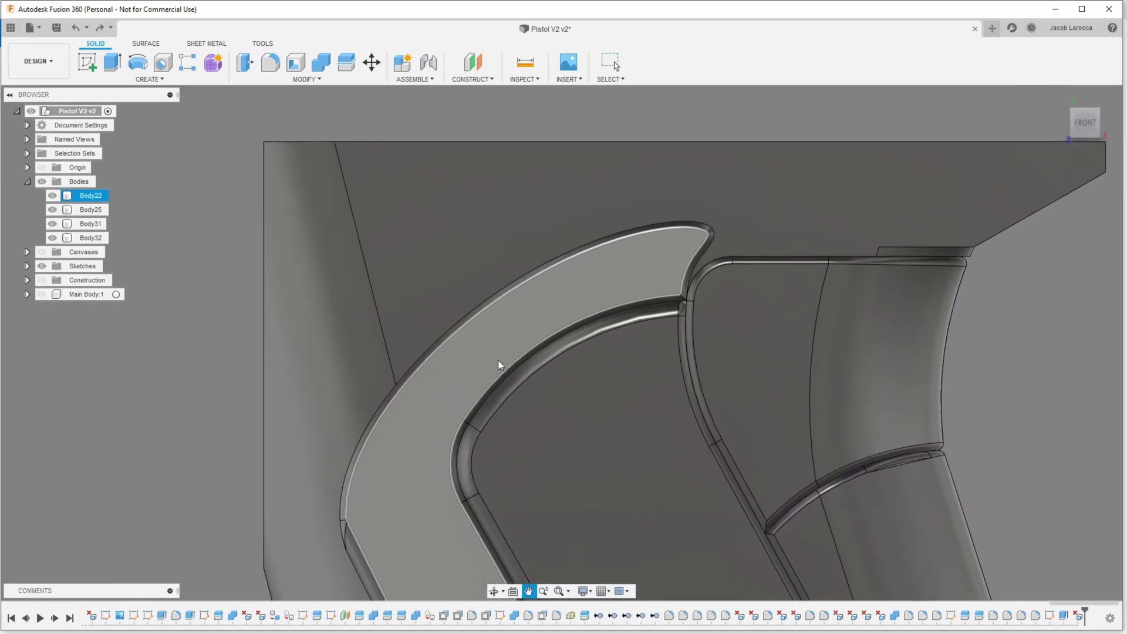
{"action": "scroll", "coordinate": [535, 382], "scroll_direction": "up", "scroll_amount": 1}
{"action": "scroll", "coordinate": [634, 514], "scroll_direction": "down", "scroll_amount": 3}
{"action": "middle_click_drag", "start_coordinate": [696, 526], "coordinate": [513, 241]}
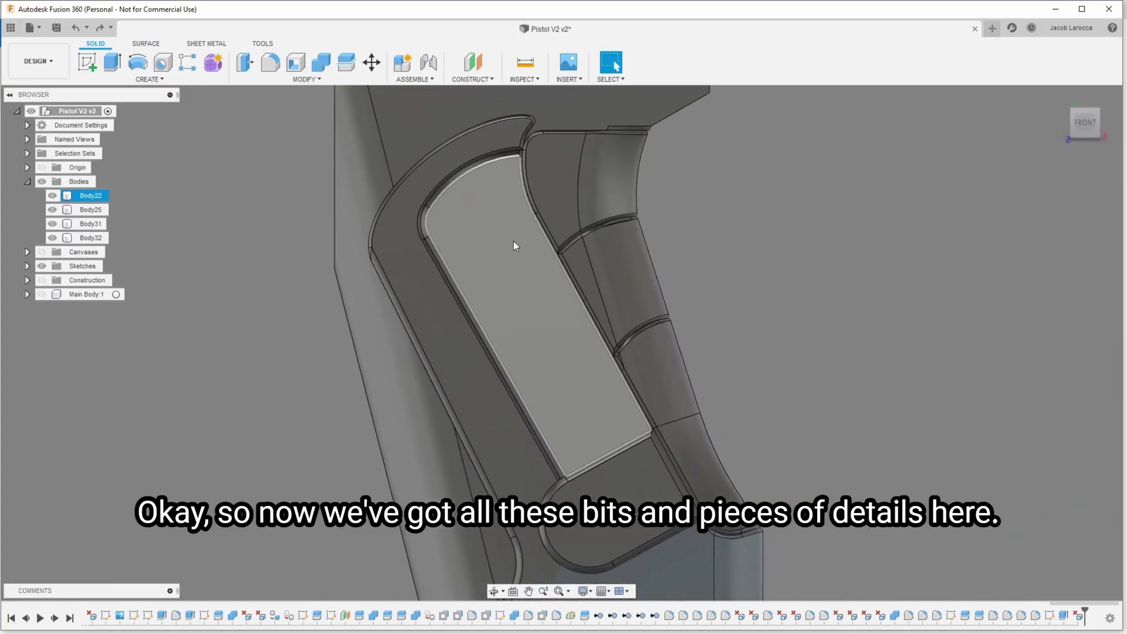
{"action": "scroll", "coordinate": [644, 305], "scroll_direction": "down", "scroll_amount": 3}
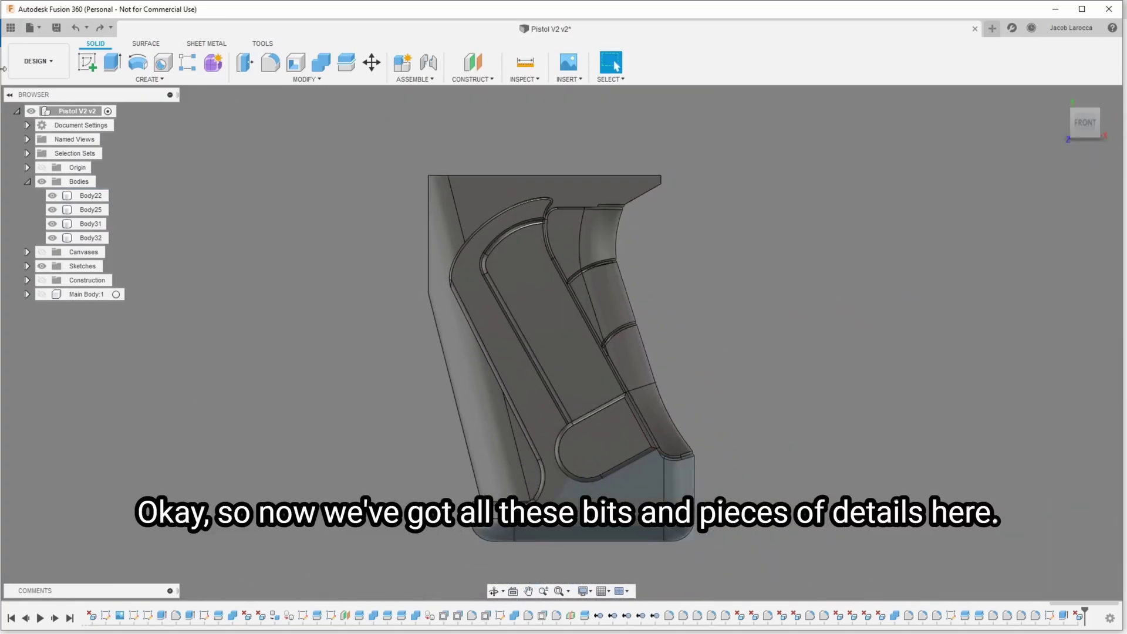
Step: Reshow the pistol reference image and pick the grip's side face
{"action": "left_click", "coordinate": [41, 252]}
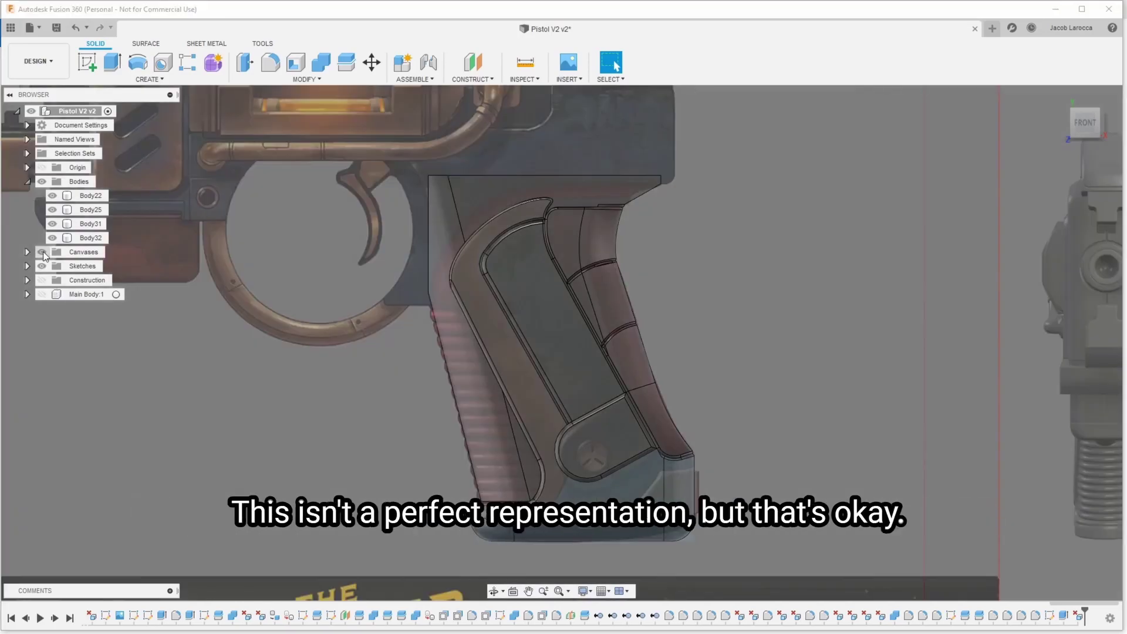
{"action": "left_click", "coordinate": [42, 252]}
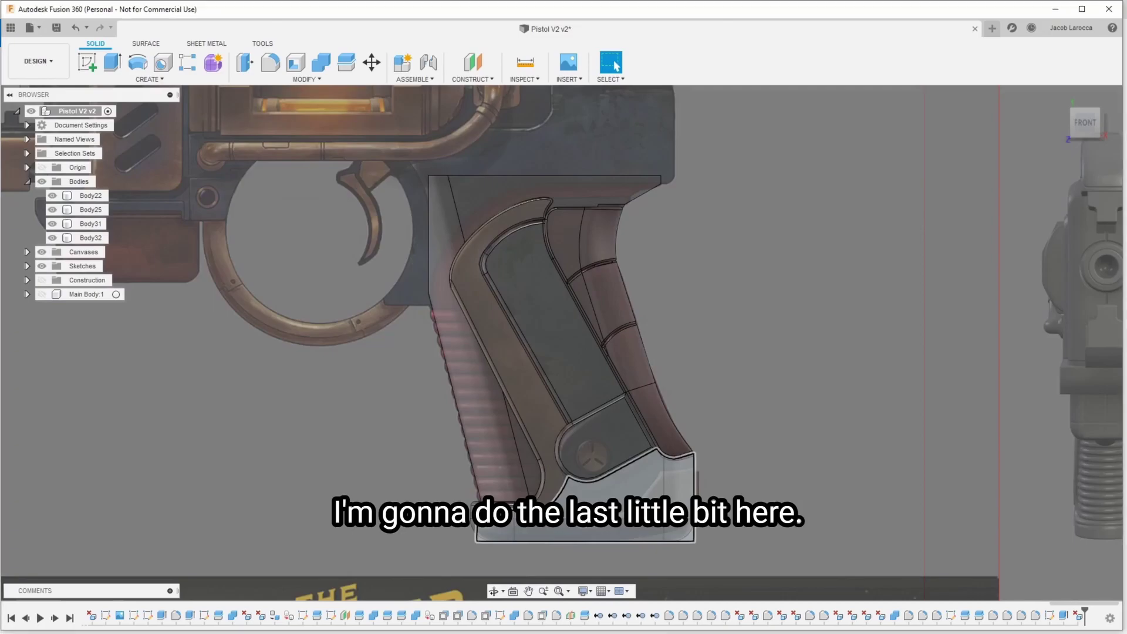
{"action": "right_click", "coordinate": [624, 498]}
{"action": "key", "text": "Escape"}
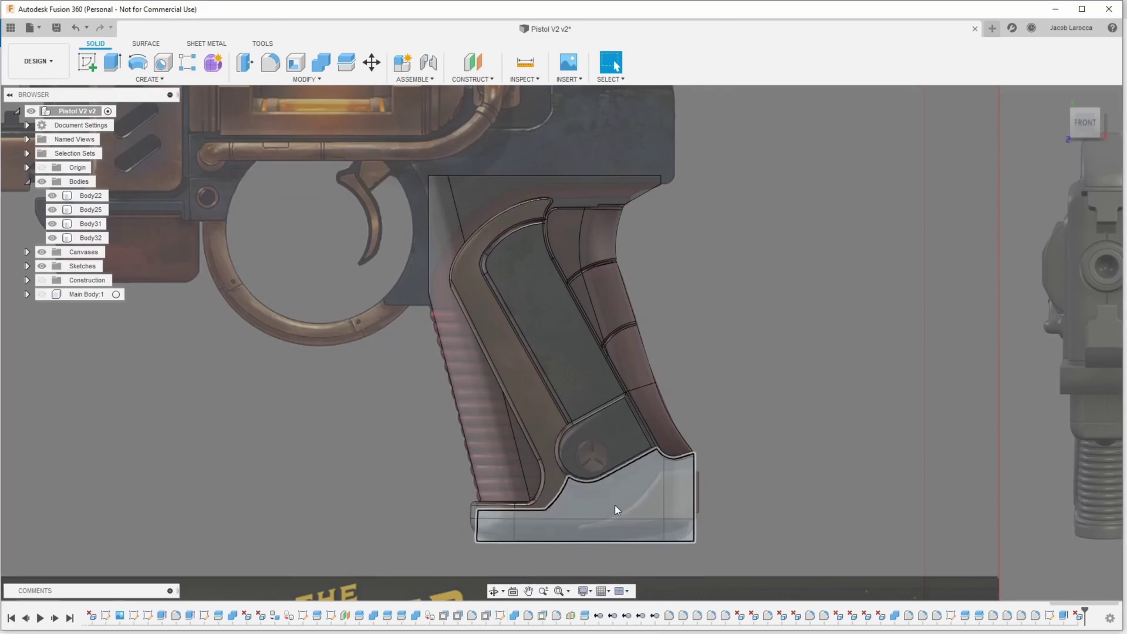
{"action": "left_click", "coordinate": [608, 508]}
{"action": "left_click", "coordinate": [547, 490]}
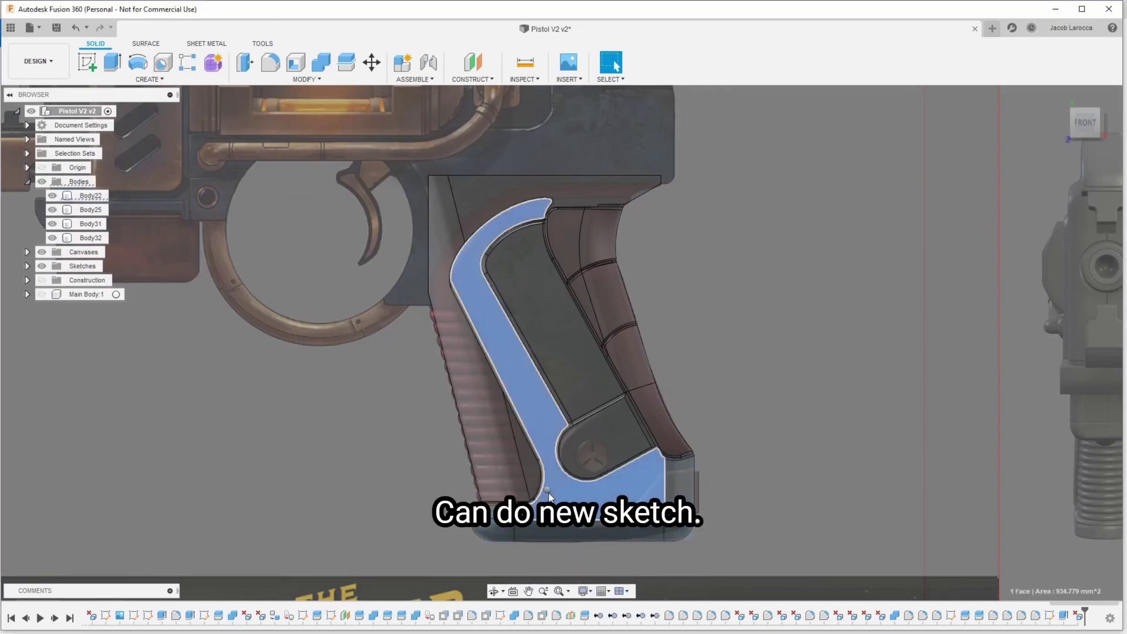
{"action": "right_click", "coordinate": [547, 489]}
Step: Cancel the accidental extrude and start a new sketch on the grip face
{"action": "left_click", "coordinate": [564, 315]}
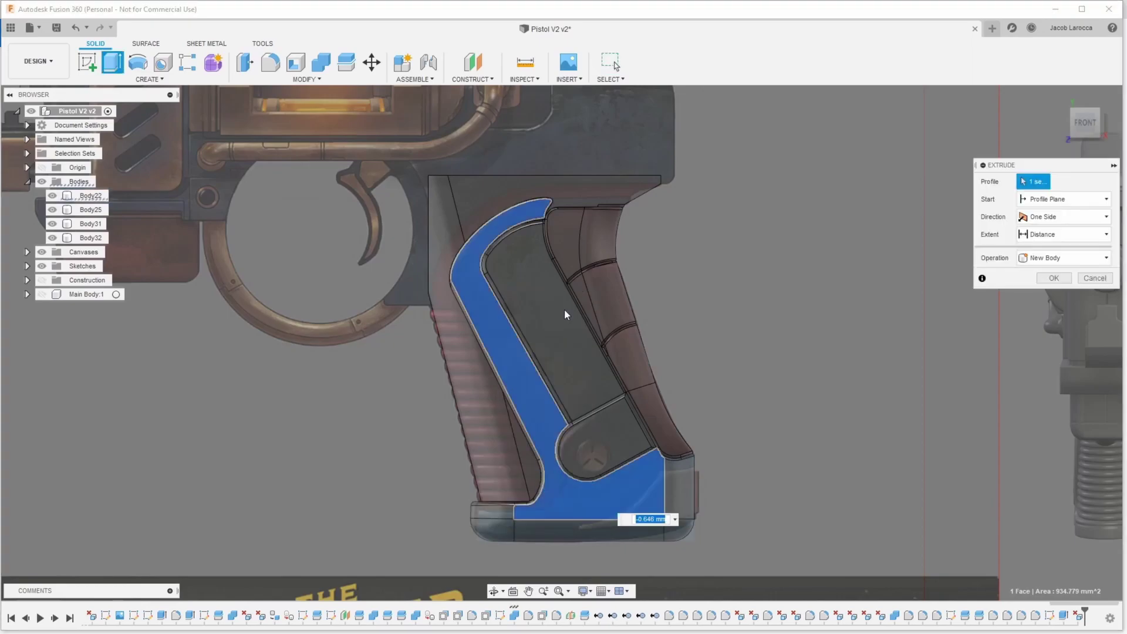
{"action": "key", "text": "Escape"}
{"action": "right_click", "coordinate": [524, 409]}
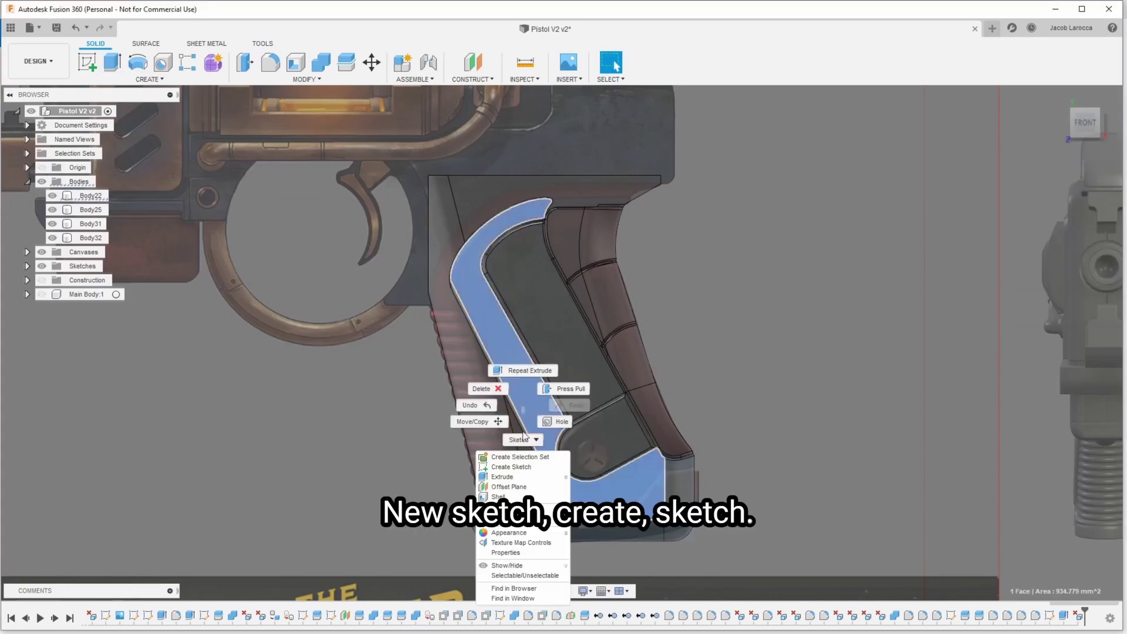
{"action": "left_click", "coordinate": [520, 466]}
{"action": "scroll", "coordinate": [655, 511], "scroll_direction": "up", "scroll_amount": 4}
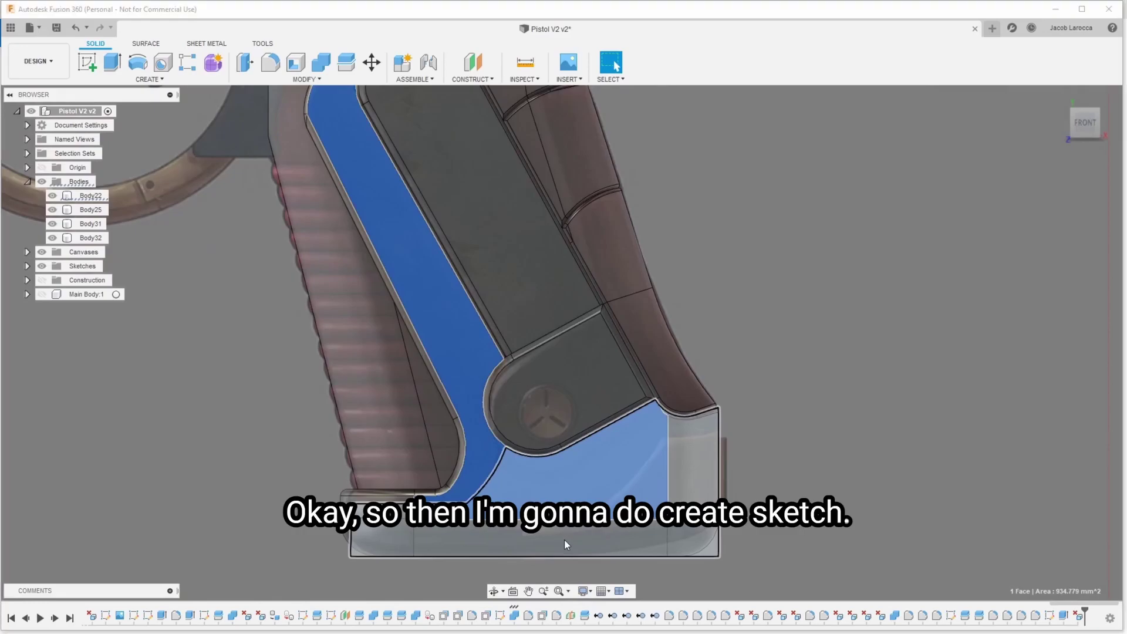
{"action": "right_click", "coordinate": [470, 418]}
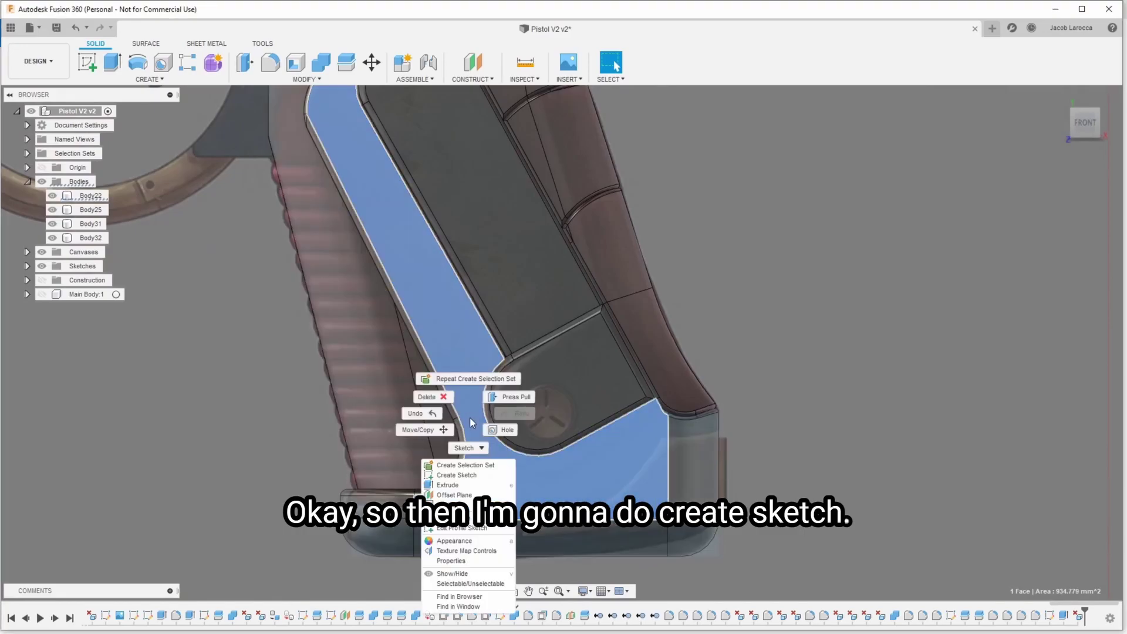
{"action": "left_click", "coordinate": [461, 476]}
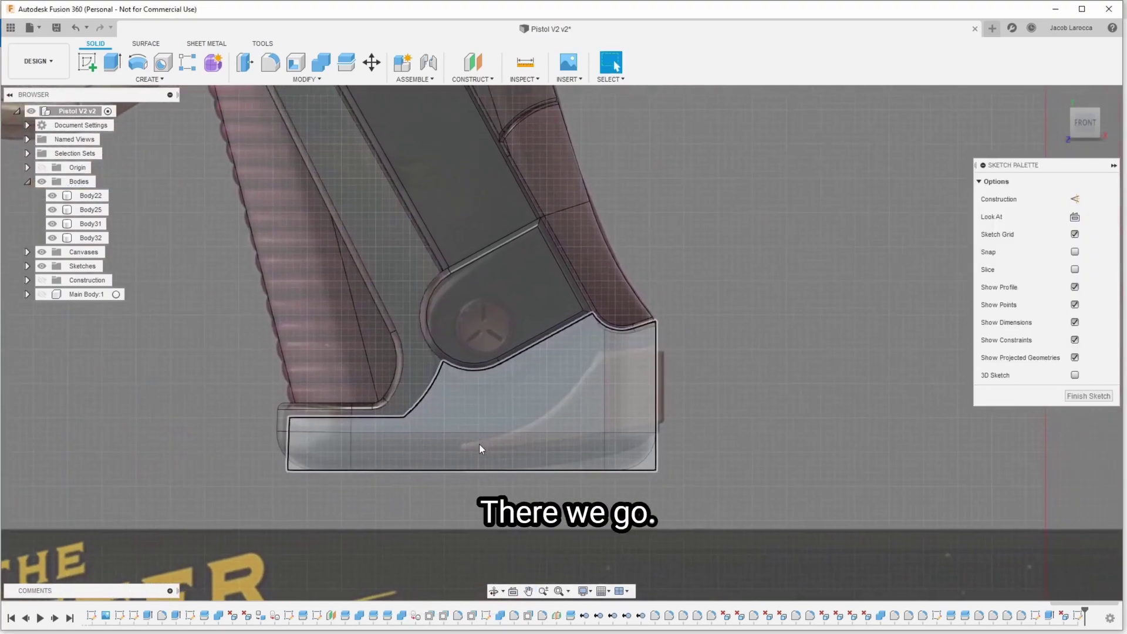
Step: Draw two arcs from the bottom plate outlining the curved detail
{"action": "key", "text": "s"}
{"action": "left_click", "coordinate": [536, 511]}
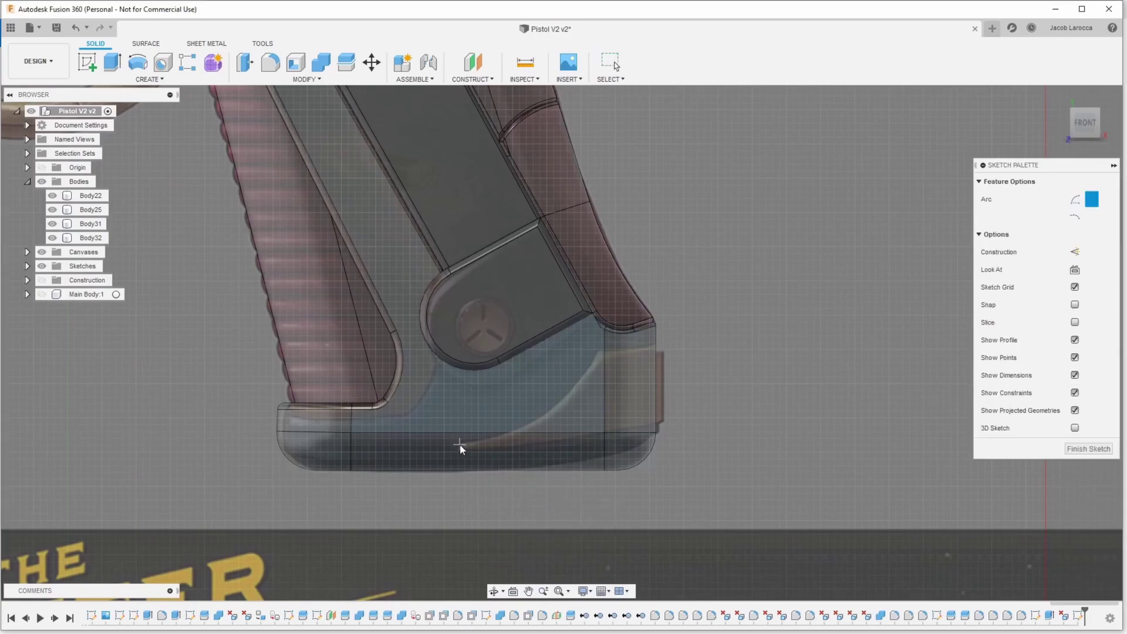
{"action": "left_click", "coordinate": [458, 445]}
{"action": "left_click", "coordinate": [597, 350]}
{"action": "left_click", "coordinate": [551, 406]}
{"action": "left_click", "coordinate": [457, 455]}
{"action": "left_click", "coordinate": [666, 418]}
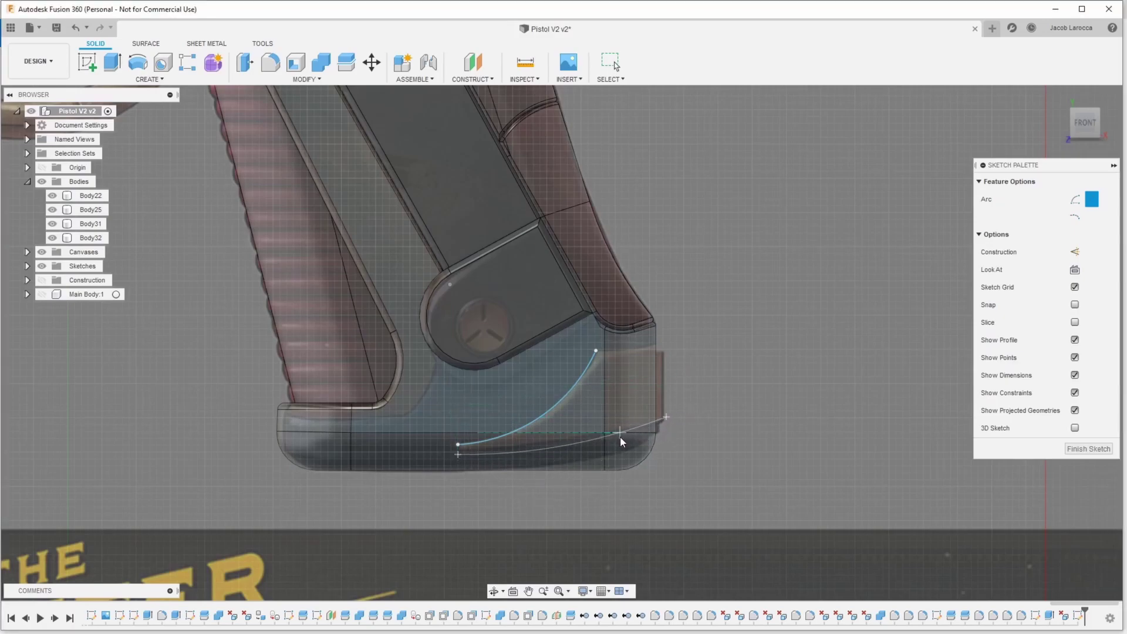
{"action": "left_click", "coordinate": [521, 462]}
{"action": "key", "text": "Escape"}
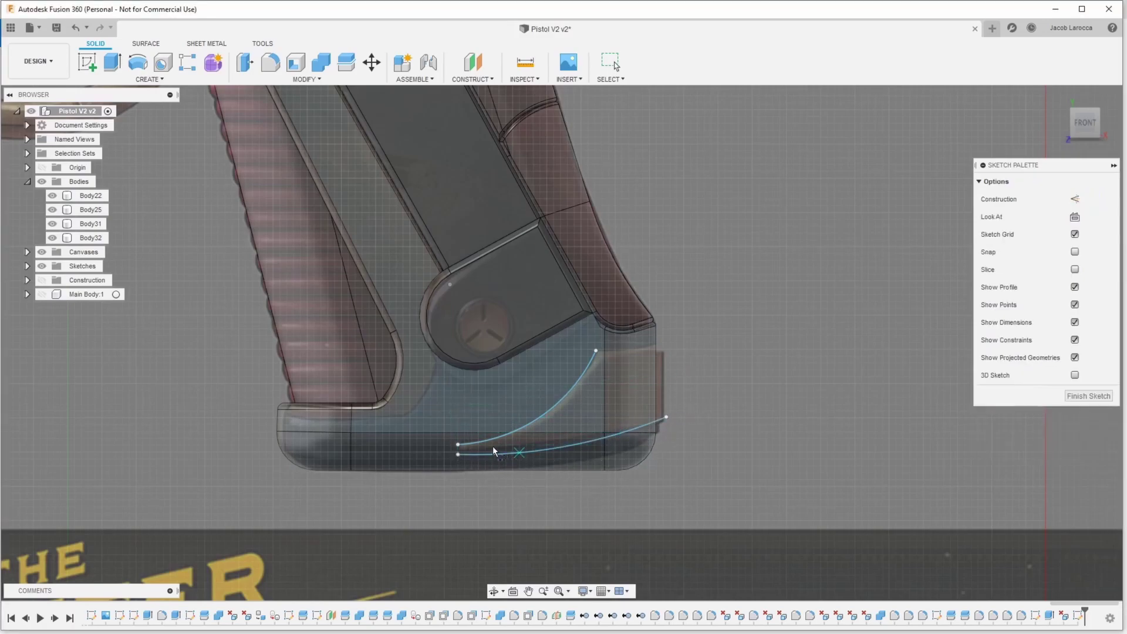
Step: Join the arc ends with a short line, then add a horizontal top edge and a vertical right edge
{"action": "key", "text": "l"}
{"action": "left_click", "coordinate": [458, 444]}
{"action": "key", "text": "l"}
{"action": "left_click", "coordinate": [595, 351]}
{"action": "left_click", "coordinate": [664, 350]}
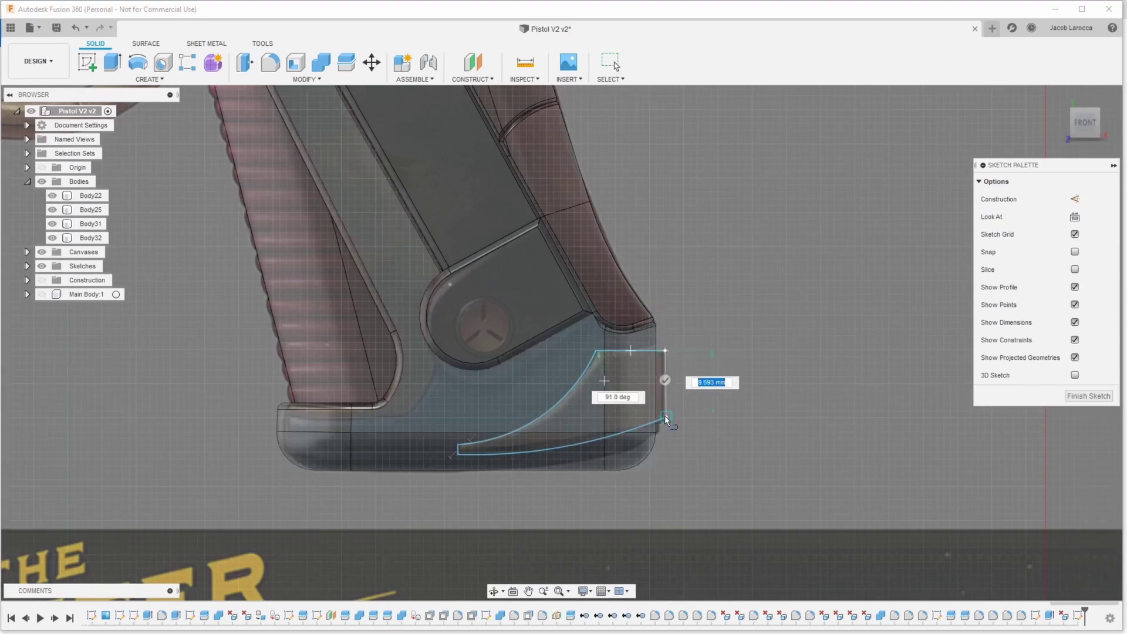
{"action": "left_click", "coordinate": [657, 471]}
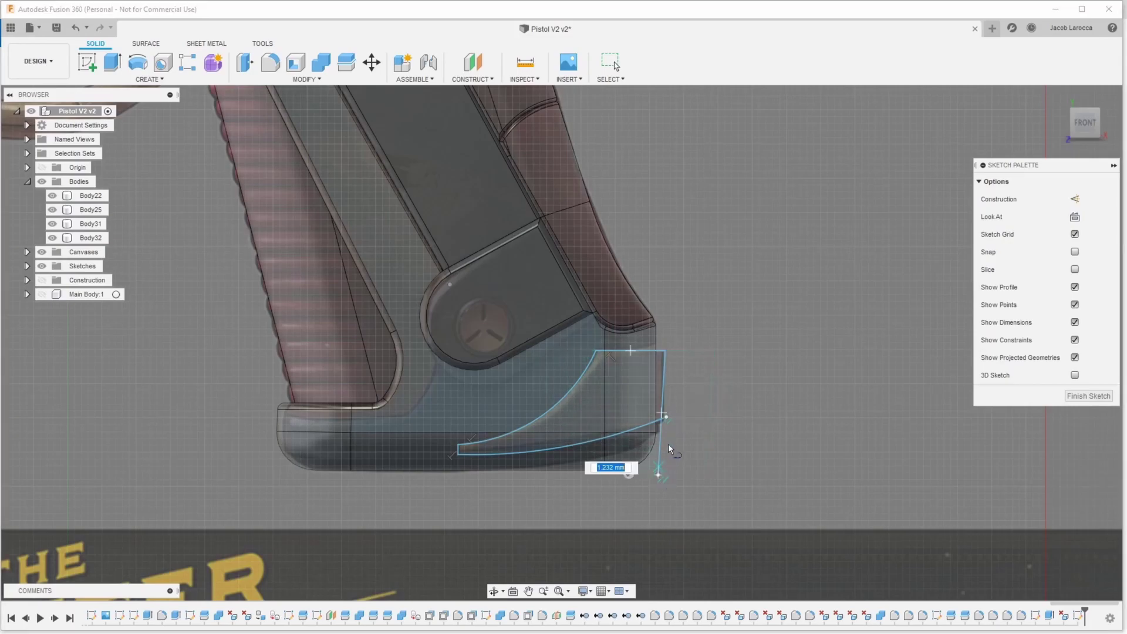
{"action": "key", "text": "Escape"}
{"action": "mouse_move", "coordinate": [658, 475]}
{"action": "left_mouse_down"}
{"action": "mouse_move", "coordinate": [664, 492]}
{"action": "mouse_move", "coordinate": [654, 369]}
{"action": "left_mouse_up"}
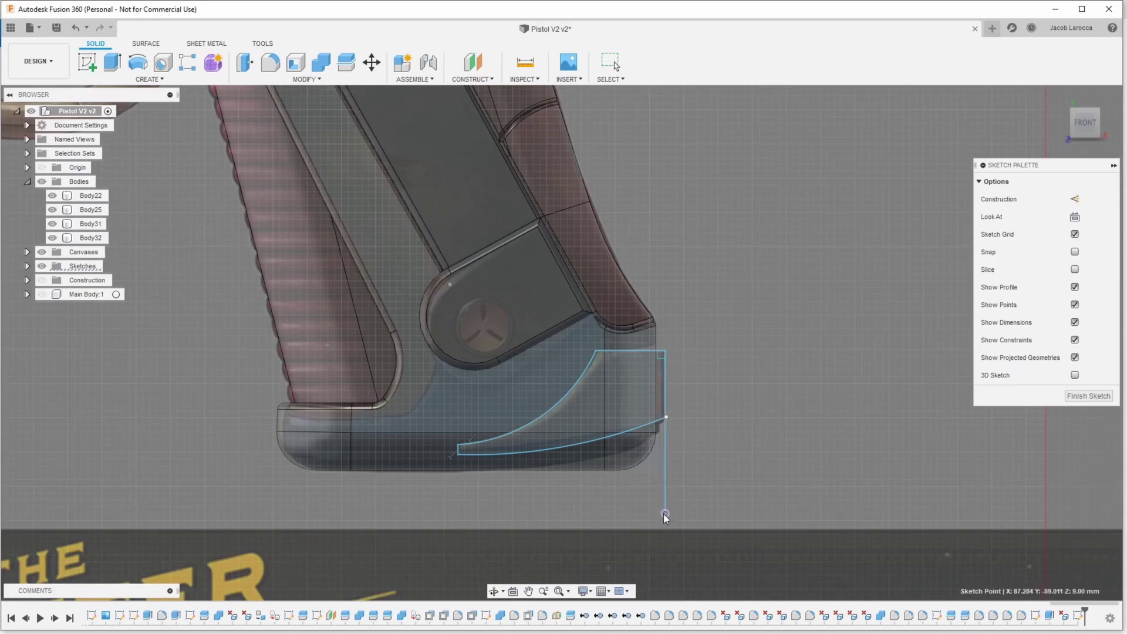
Step: Trim the vertical line below the curve and nudge the edge line slightly closer
{"action": "key", "text": "r"}
{"action": "scroll", "coordinate": [670, 419], "scroll_direction": "up", "scroll_amount": 5}
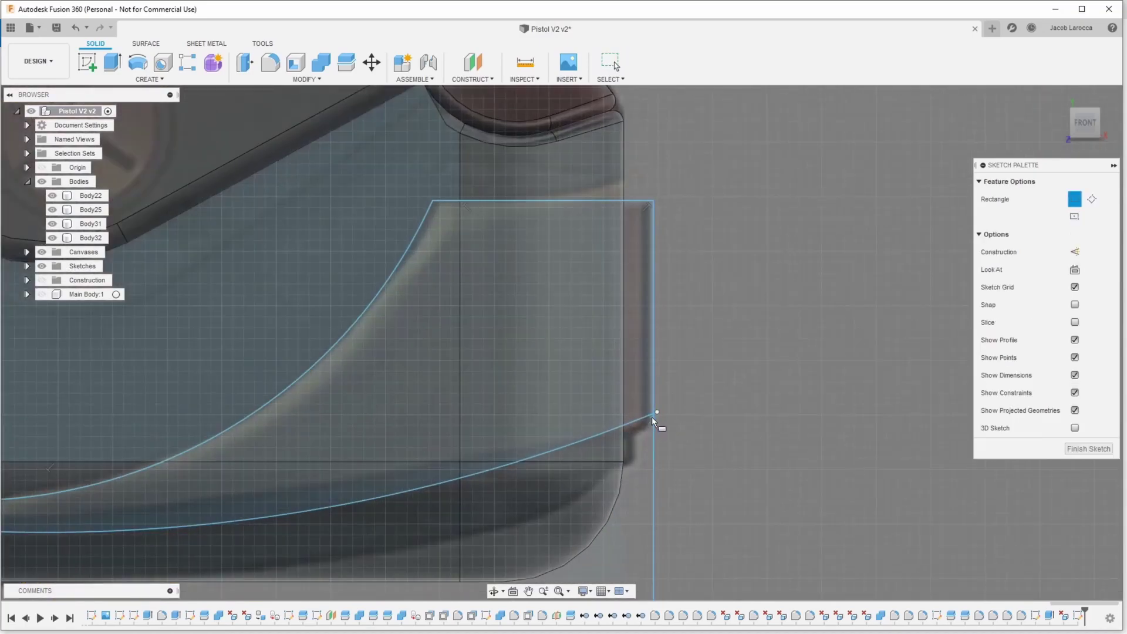
{"action": "key", "text": "t"}
{"action": "left_click", "coordinate": [653, 455]}
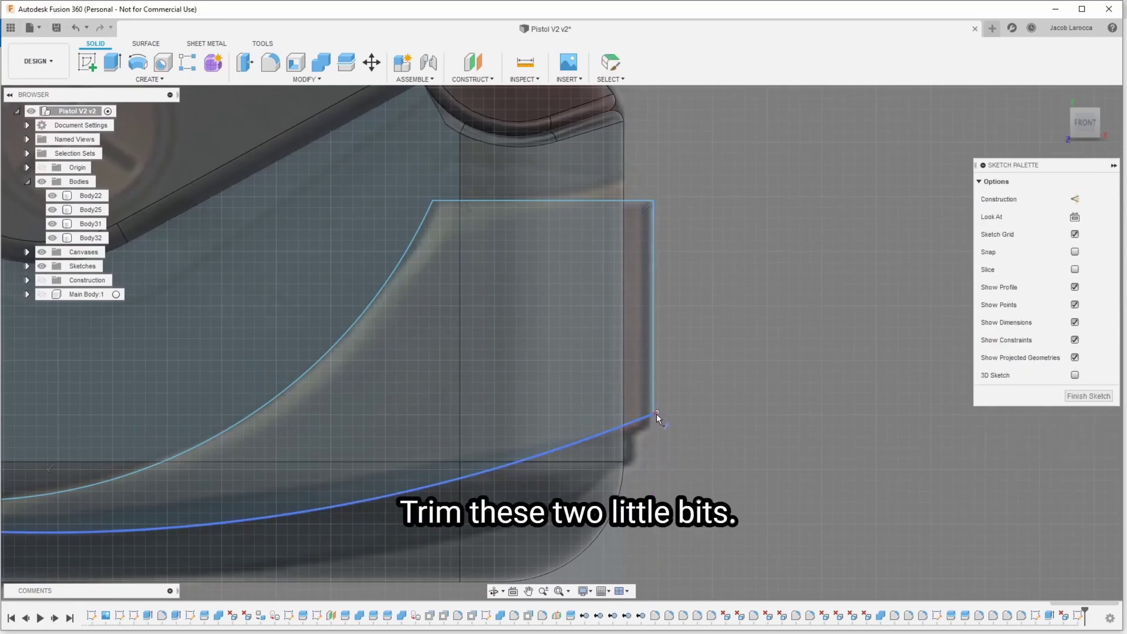
{"action": "scroll", "coordinate": [661, 408], "scroll_direction": "down", "scroll_amount": 4}
{"action": "key", "text": "Escape"}
{"action": "left_click", "coordinate": [666, 359]}
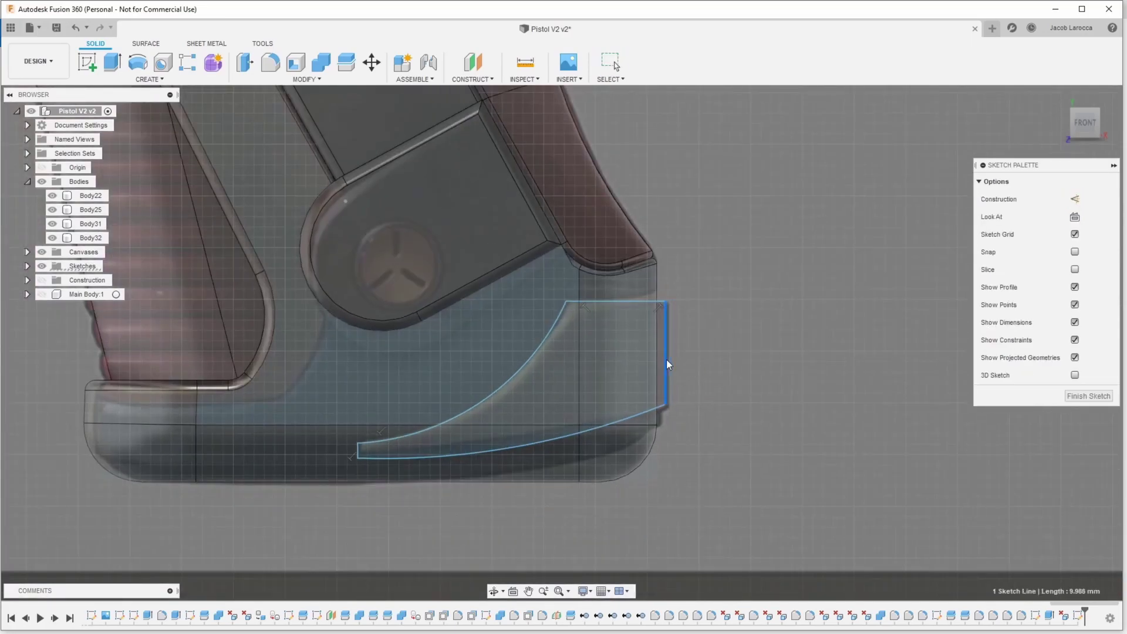
{"action": "left_click_drag", "start_coordinate": [667, 359], "coordinate": [664, 361]}
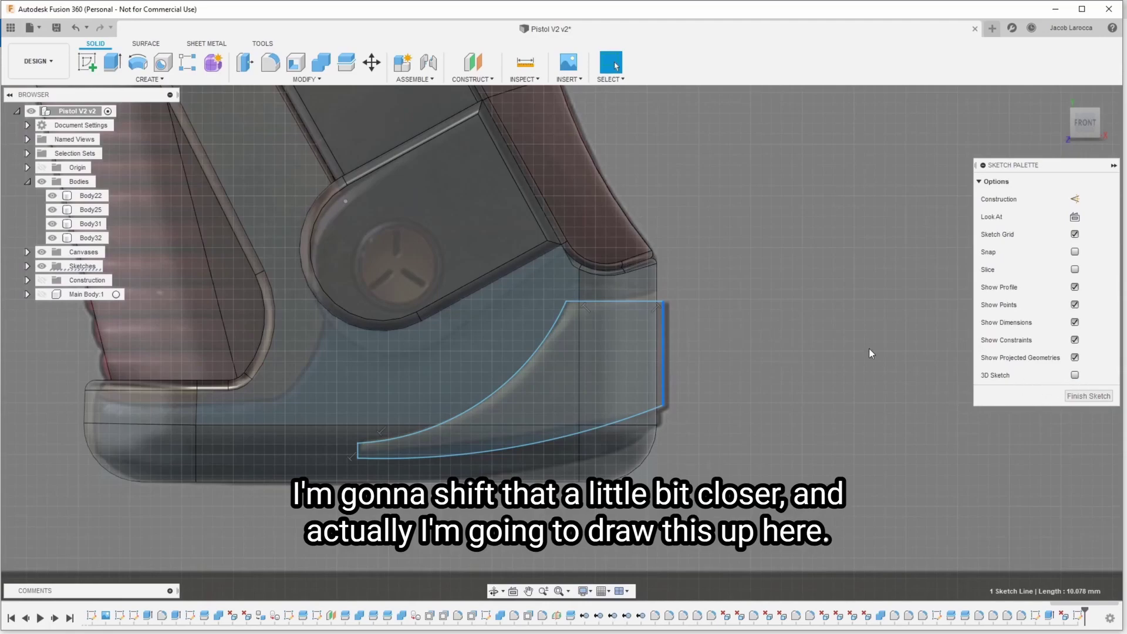
Step: Draw a new top edge line from the arc endpoint to the right side
{"action": "key", "text": "s"}
{"action": "left_click", "coordinate": [715, 428]}
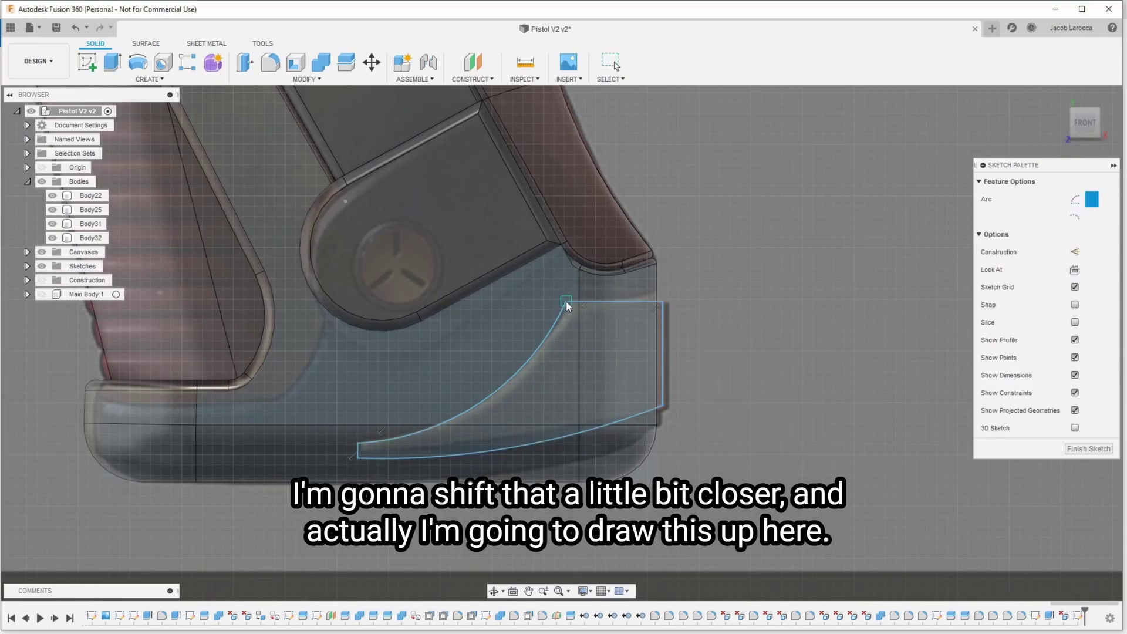
{"action": "left_click", "coordinate": [566, 301]}
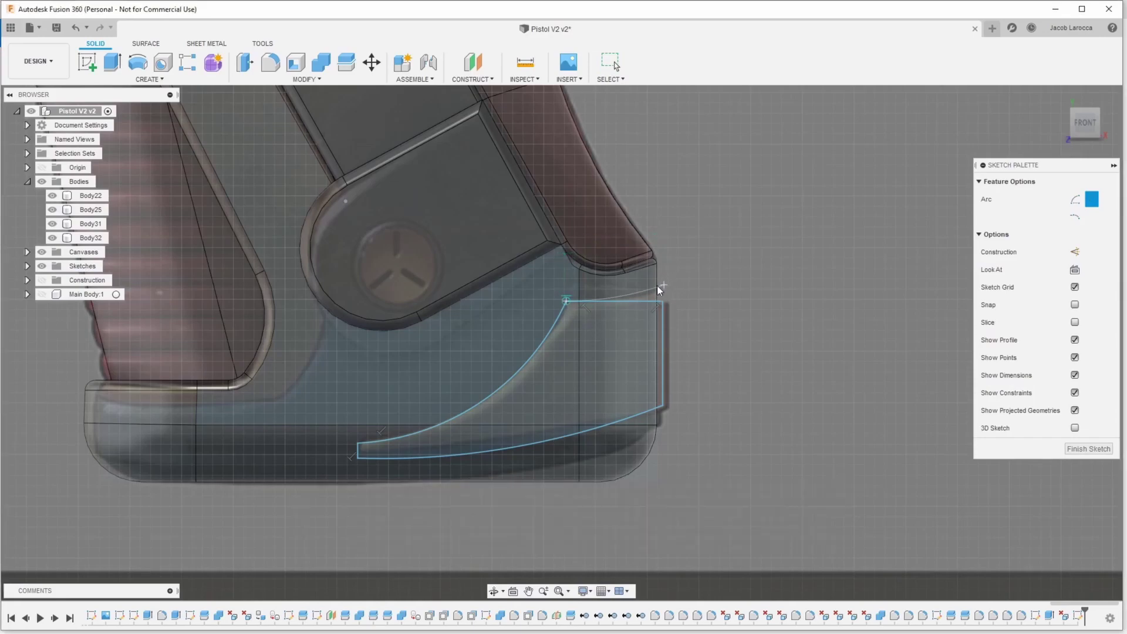
{"action": "left_click", "coordinate": [663, 285]}
{"action": "key", "text": "Escape"}
Step: Trim the leftover bit at the outline's top-right corner
{"action": "type", "text": "sa"}
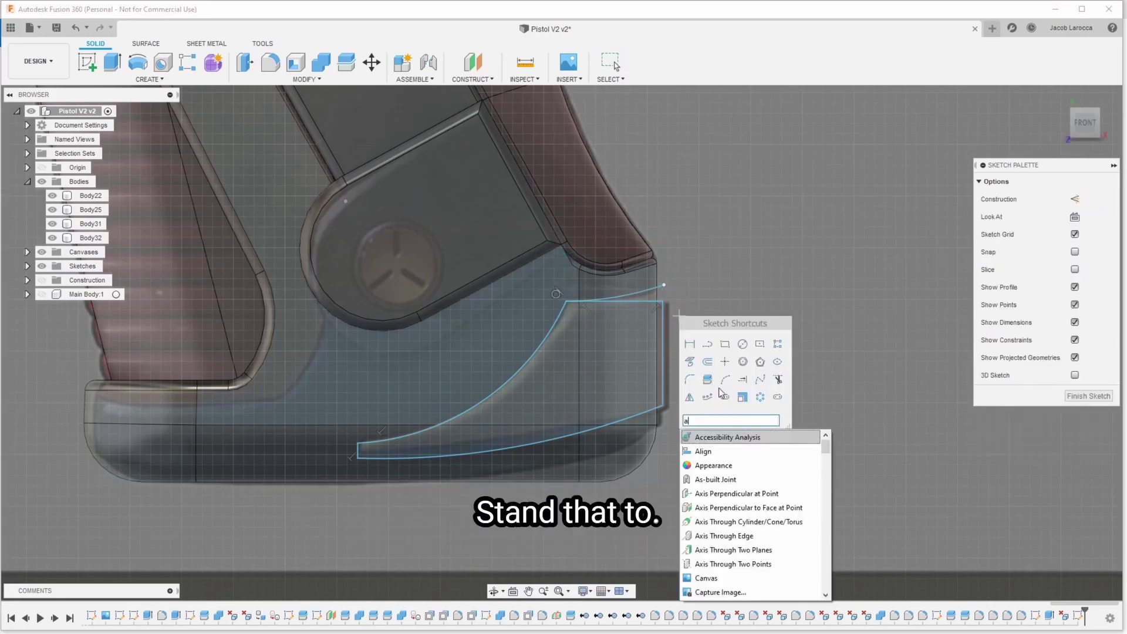
{"action": "key", "text": "Escape"}
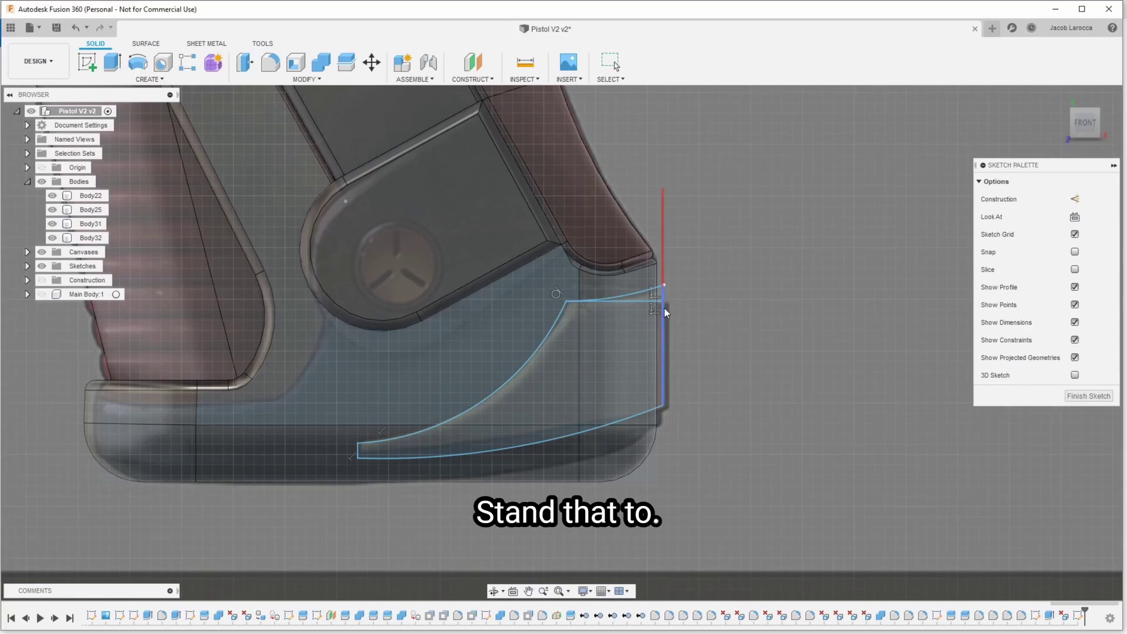
{"action": "key", "text": "r"}
{"action": "key", "text": "t"}
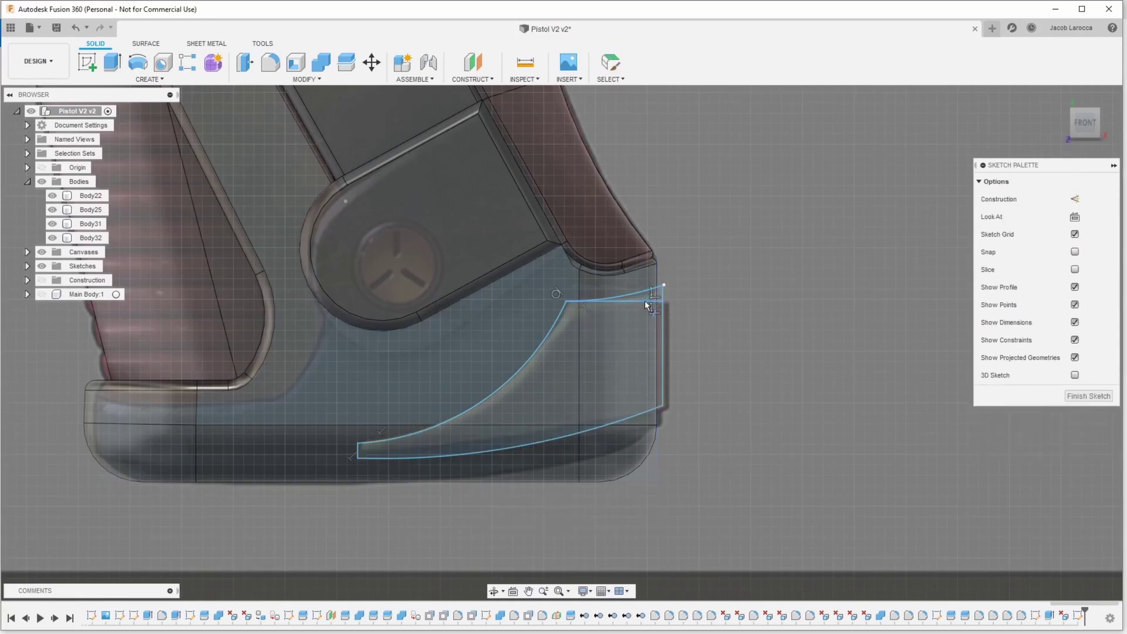
{"action": "left_click", "coordinate": [664, 286]}
{"action": "scroll", "coordinate": [669, 280], "scroll_direction": "up", "scroll_amount": 4}
{"action": "key", "text": "Escape"}
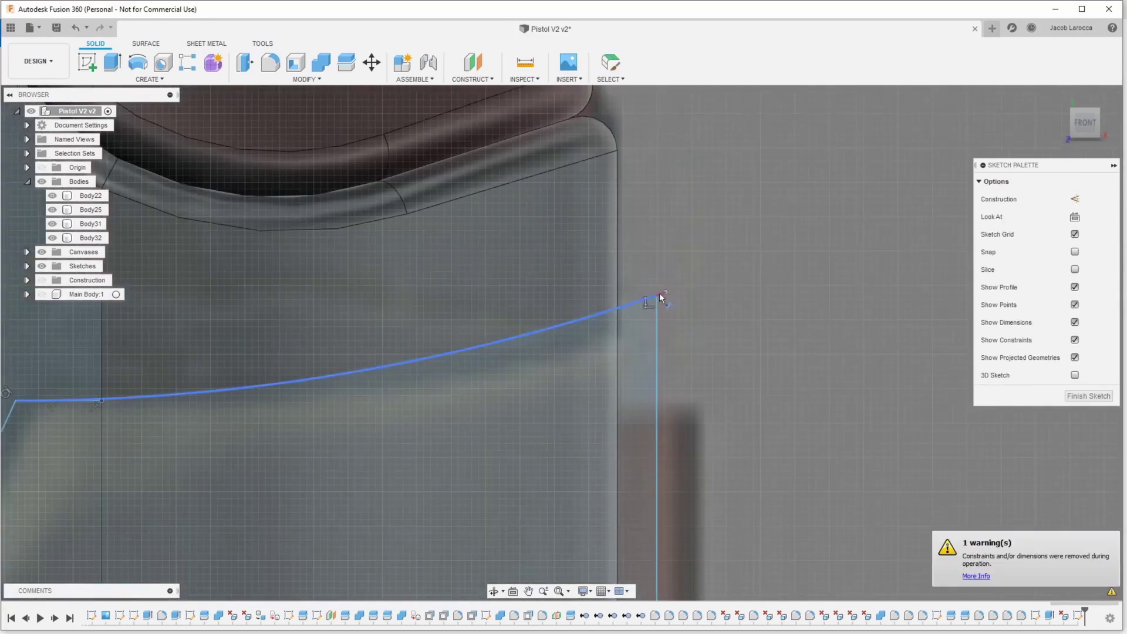
{"action": "scroll", "coordinate": [660, 293], "scroll_direction": "down", "scroll_amount": 5}
Step: Finish the sketch, orbit to an angled view, and select both detail profiles
{"action": "left_click", "coordinate": [1072, 398]}
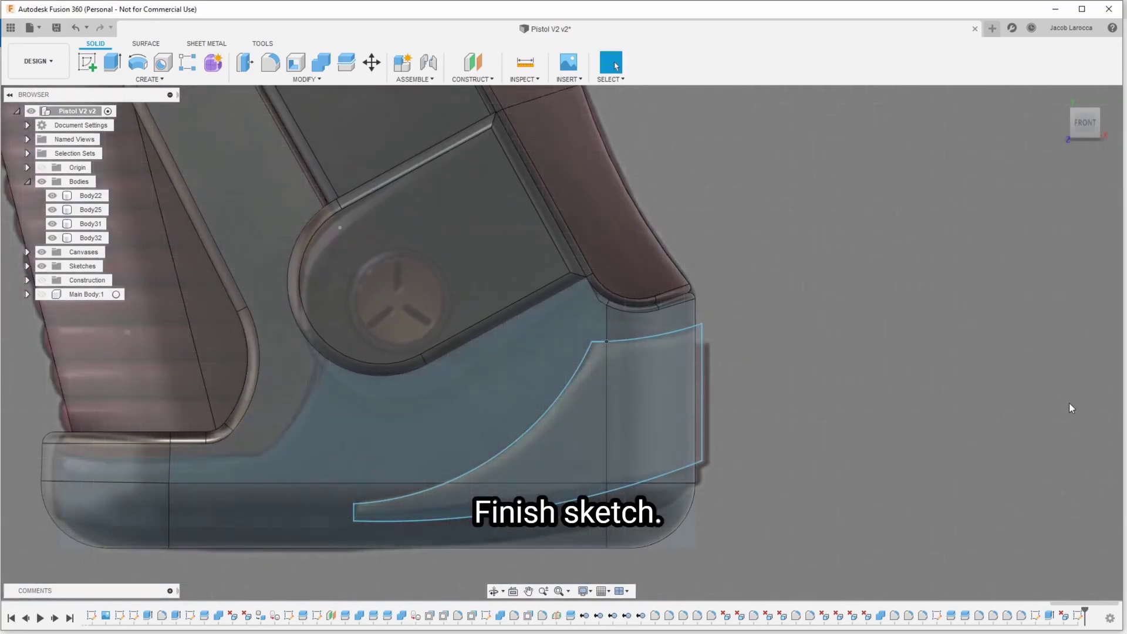
{"action": "middle_click_drag", "start_coordinate": [1044, 179], "coordinate": [614, 438], "text": "shift"}
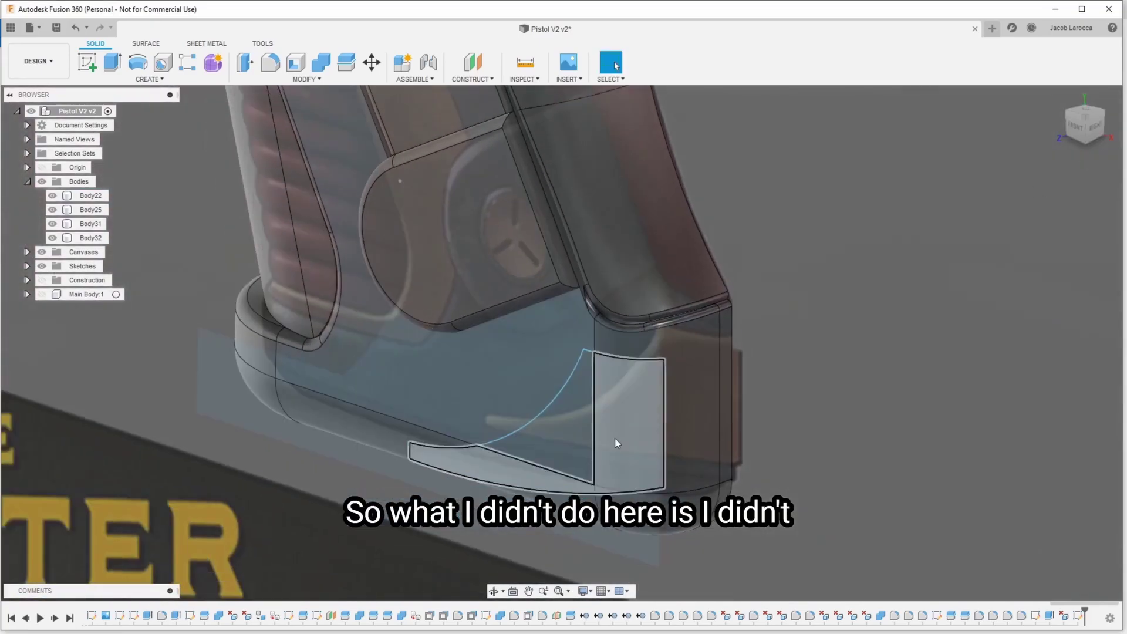
{"action": "scroll", "coordinate": [650, 453], "scroll_direction": "up", "scroll_amount": 3}
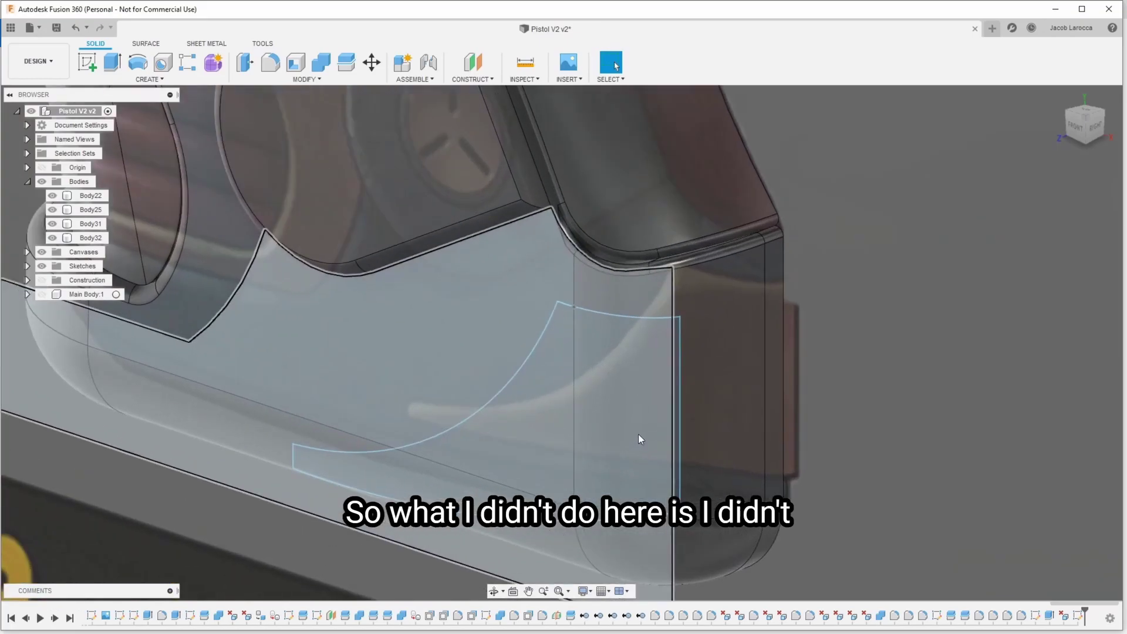
{"action": "scroll", "coordinate": [676, 421], "scroll_direction": "up", "scroll_amount": 2}
{"action": "left_click", "coordinate": [677, 421]}
{"action": "left_click", "coordinate": [420, 421]}
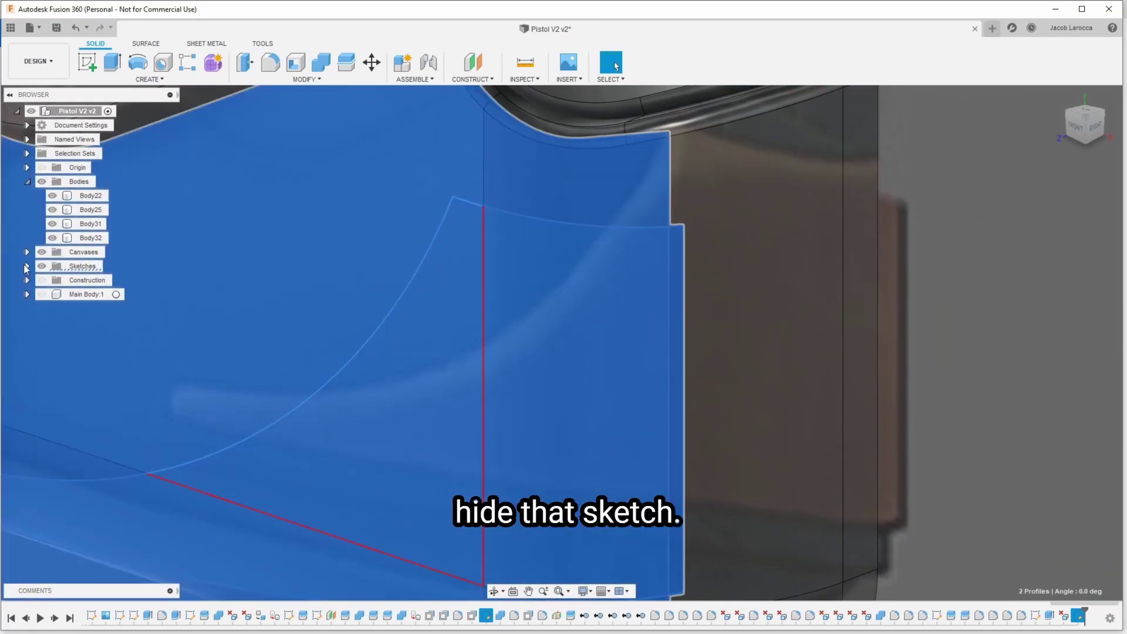
{"action": "left_click", "coordinate": [27, 266]}
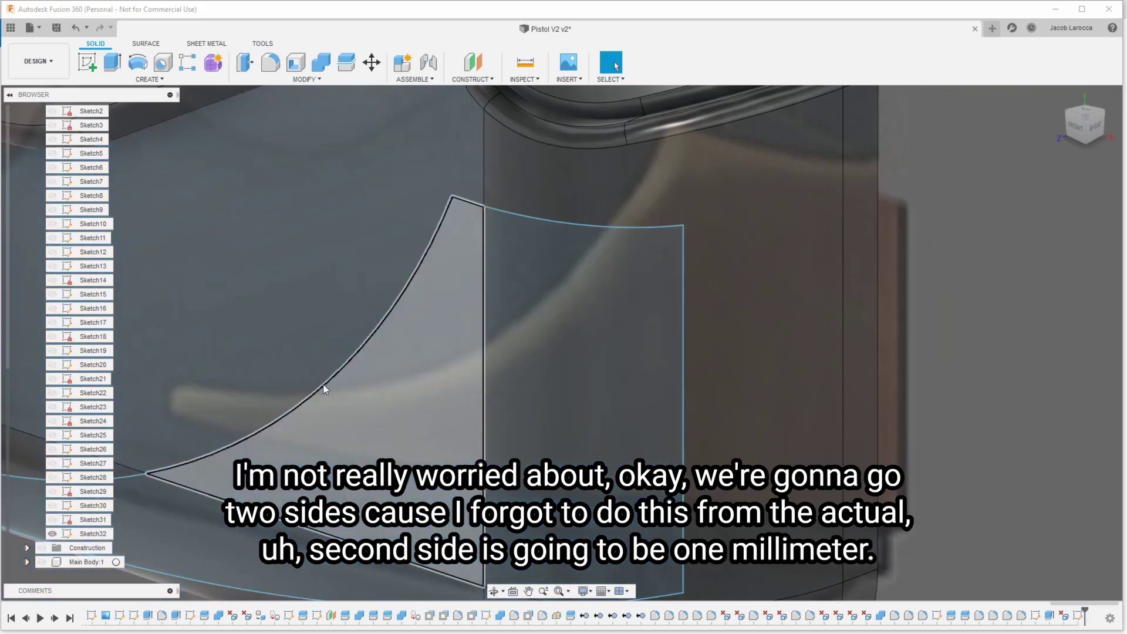
{"action": "scroll", "coordinate": [619, 370], "scroll_direction": "down", "scroll_amount": 3}
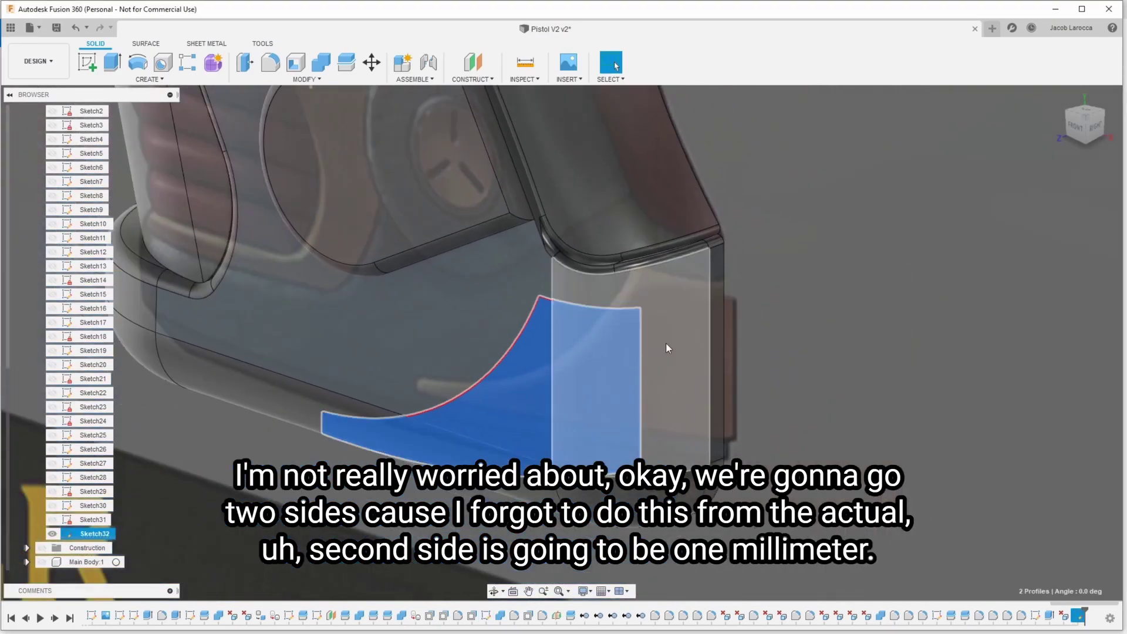
Step: Extrude the profiles with Two Sides direction and Side 1 at 1.00 mm
{"action": "key", "text": "e"}
{"action": "left_click", "coordinate": [1065, 216]}
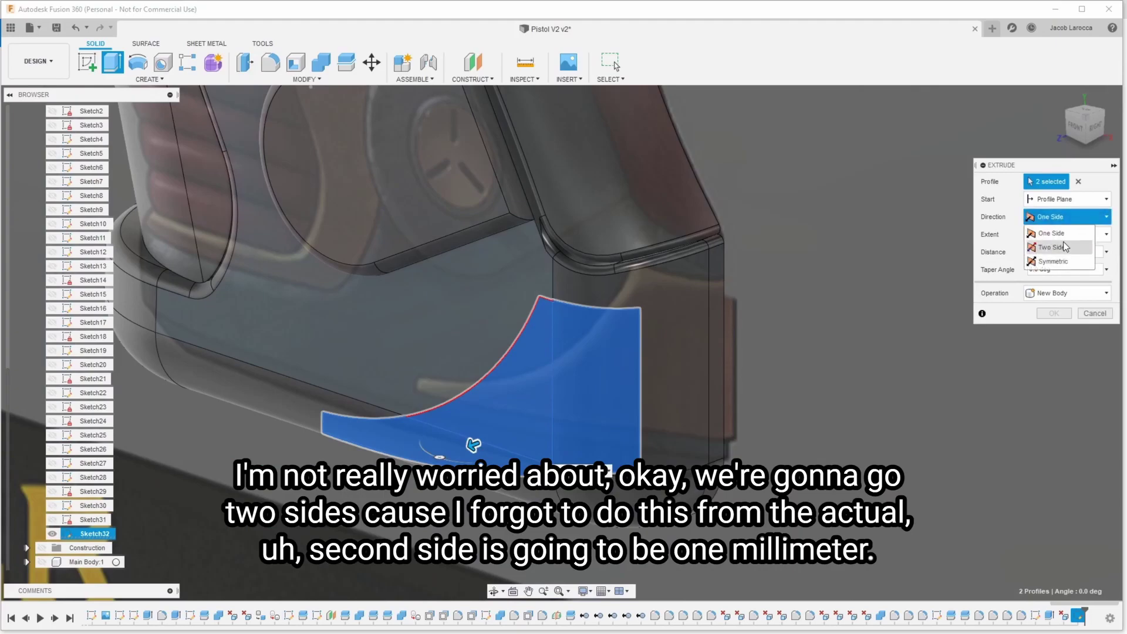
{"action": "left_click", "coordinate": [1051, 248]}
{"action": "left_click_drag", "start_coordinate": [472, 446], "coordinate": [464, 450]}
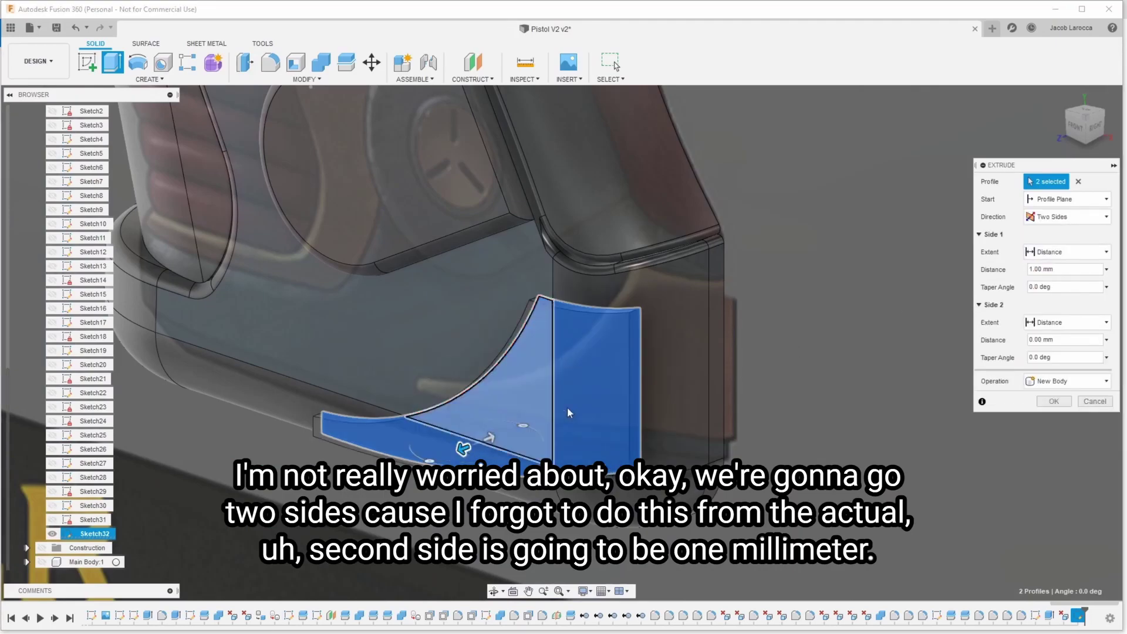
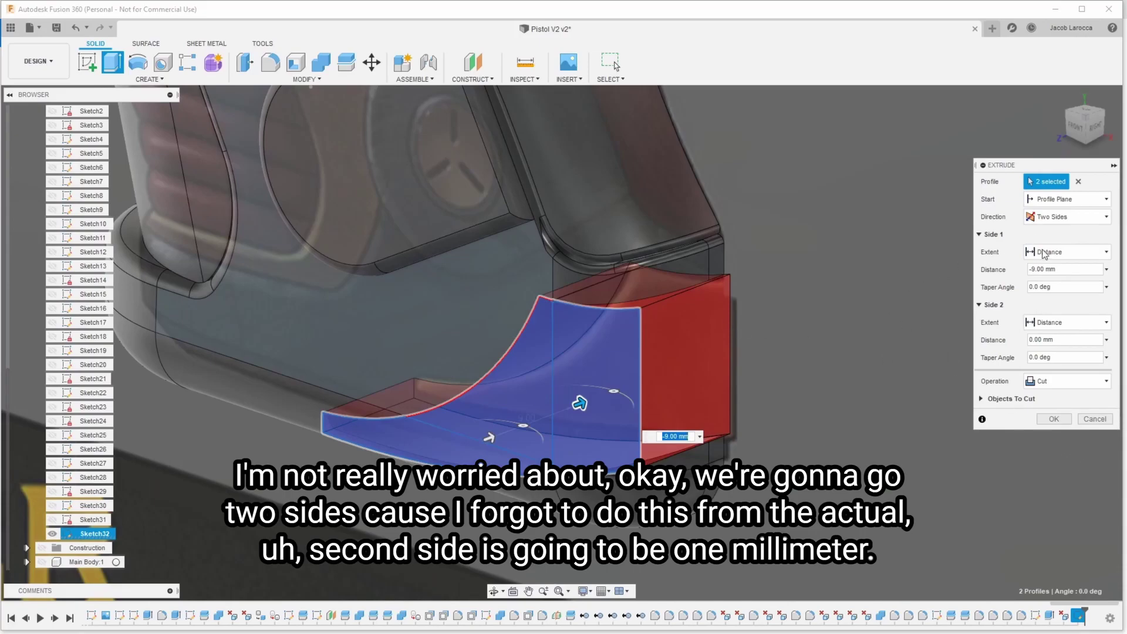
Step: Extrude the curved side profiles as a New Body, -9 mm on side one and -1 mm on side two
{"action": "left_click", "coordinate": [1063, 340]}
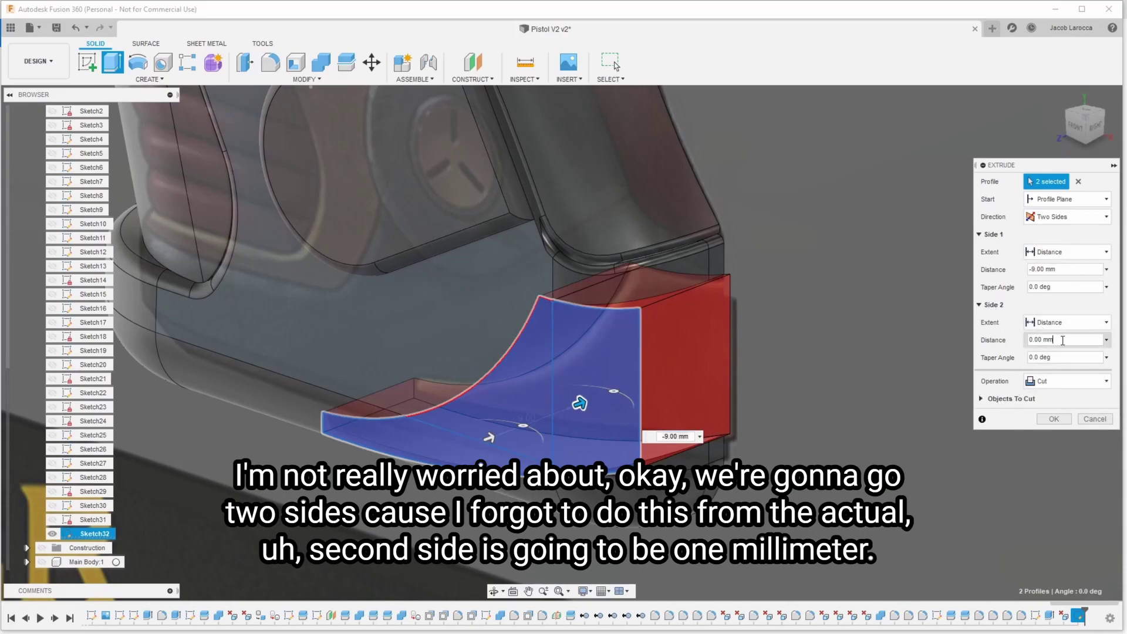
{"action": "type", "text": "1"}
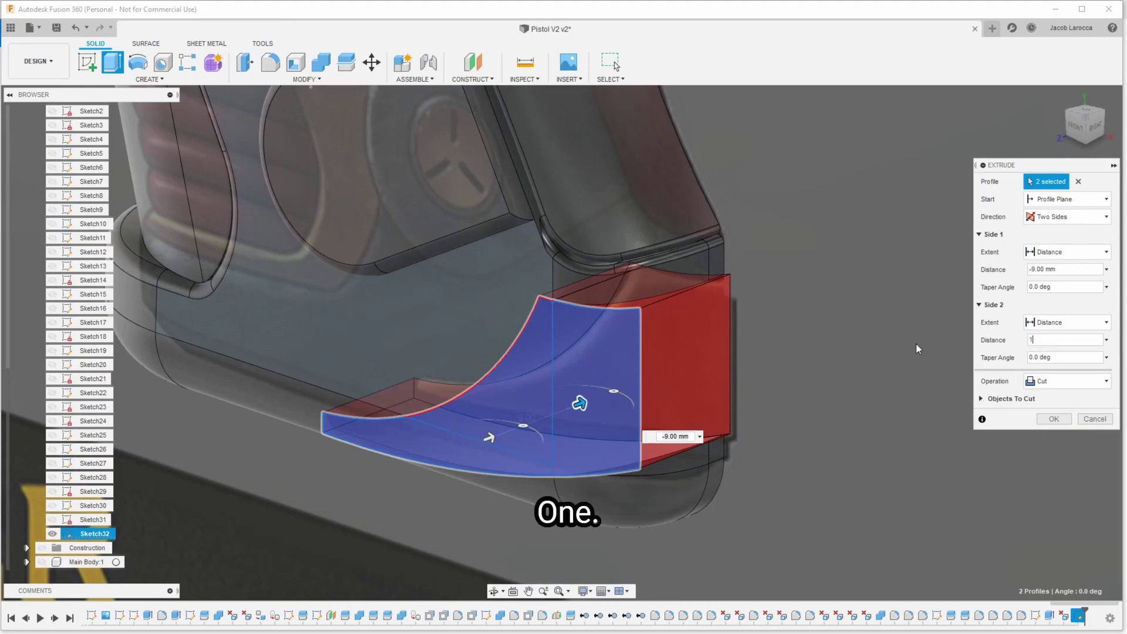
{"action": "key", "text": "Return"}
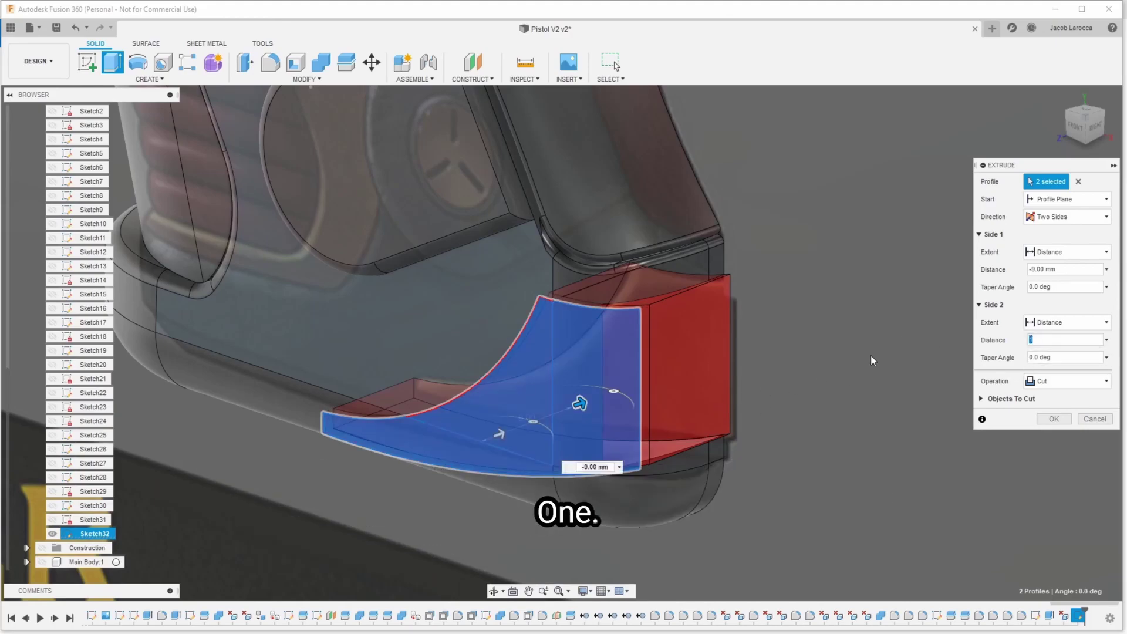
{"action": "type", "text": "-1"}
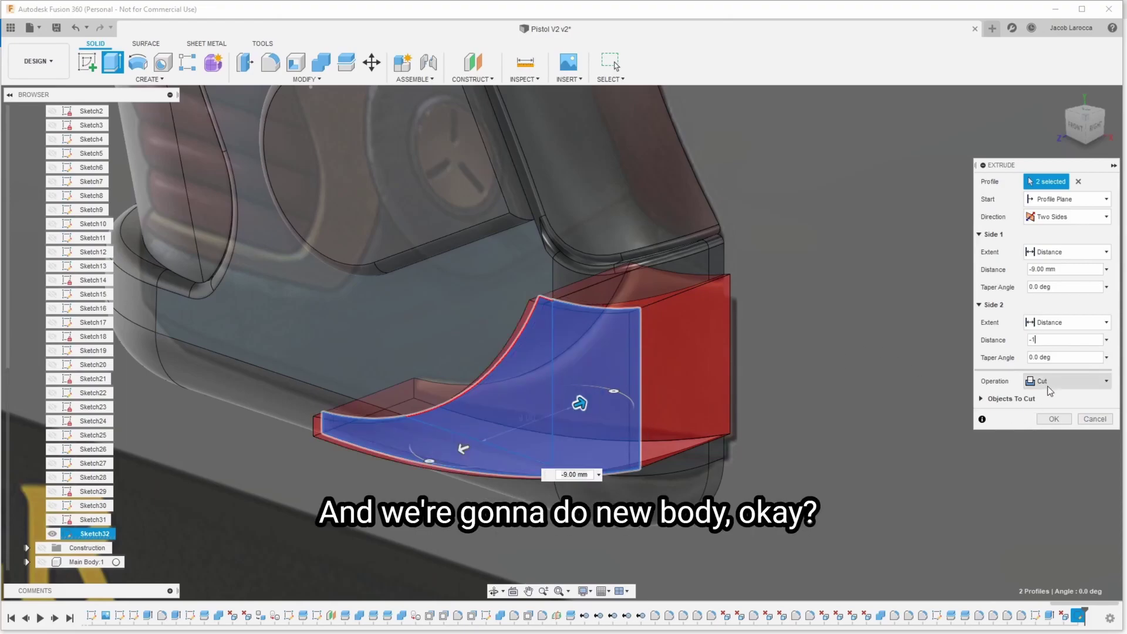
{"action": "left_click", "coordinate": [1049, 382]}
{"action": "left_click", "coordinate": [1053, 435]}
{"action": "left_click", "coordinate": [1053, 402]}
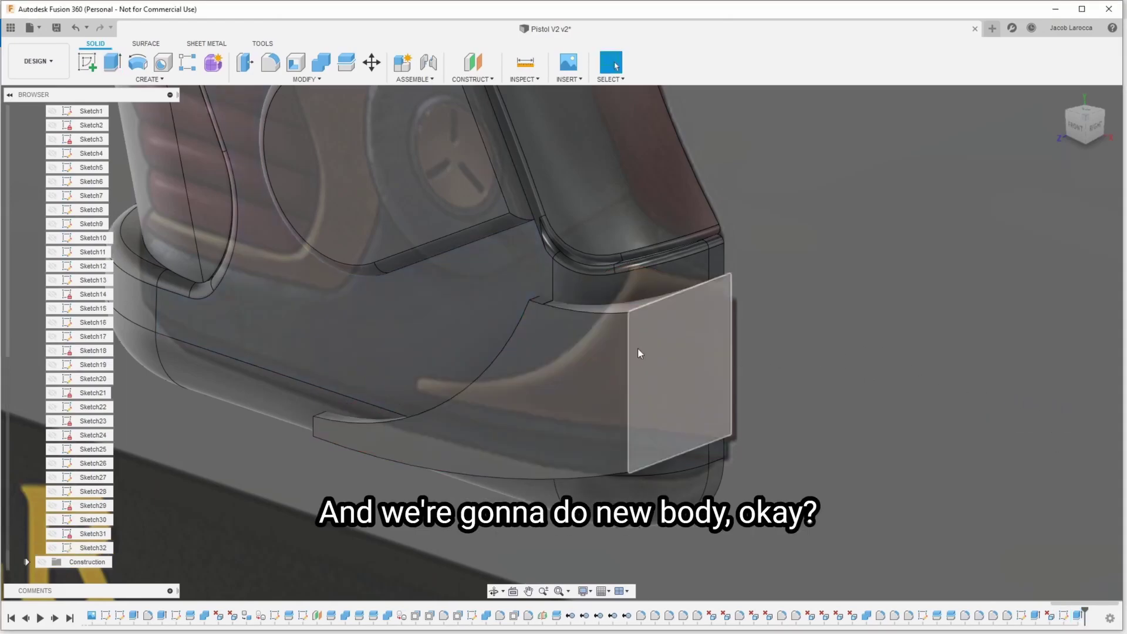
{"action": "key", "text": "s"}
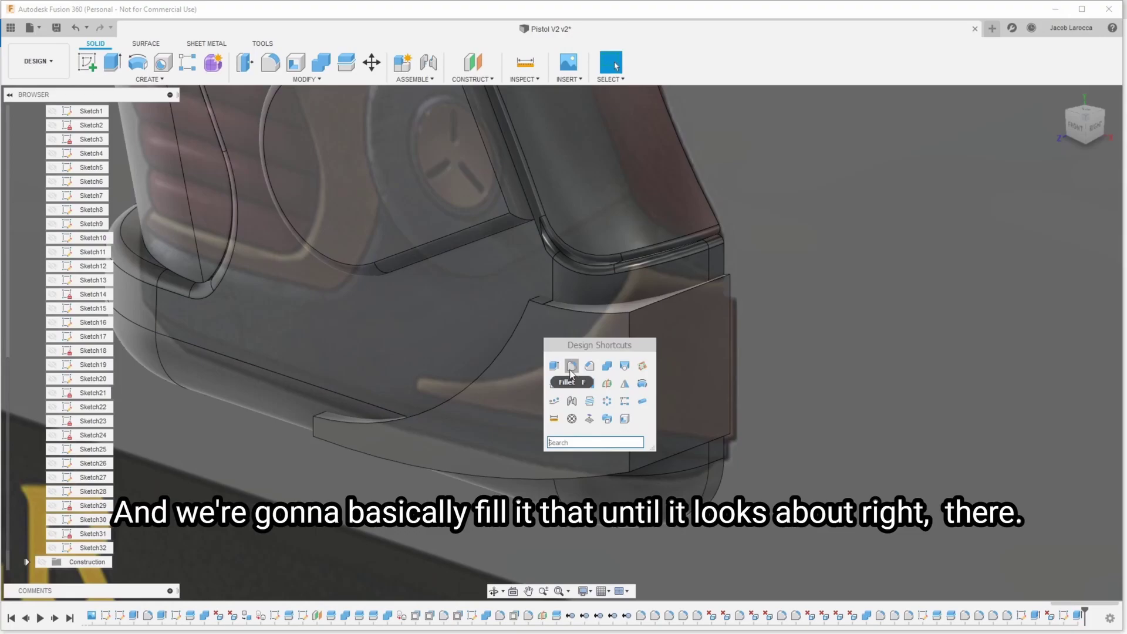
Step: Fillet the grip body's vertical front edge with a 7.5 mm radius
{"action": "left_click", "coordinate": [570, 366]}
{"action": "left_click", "coordinate": [628, 379]}
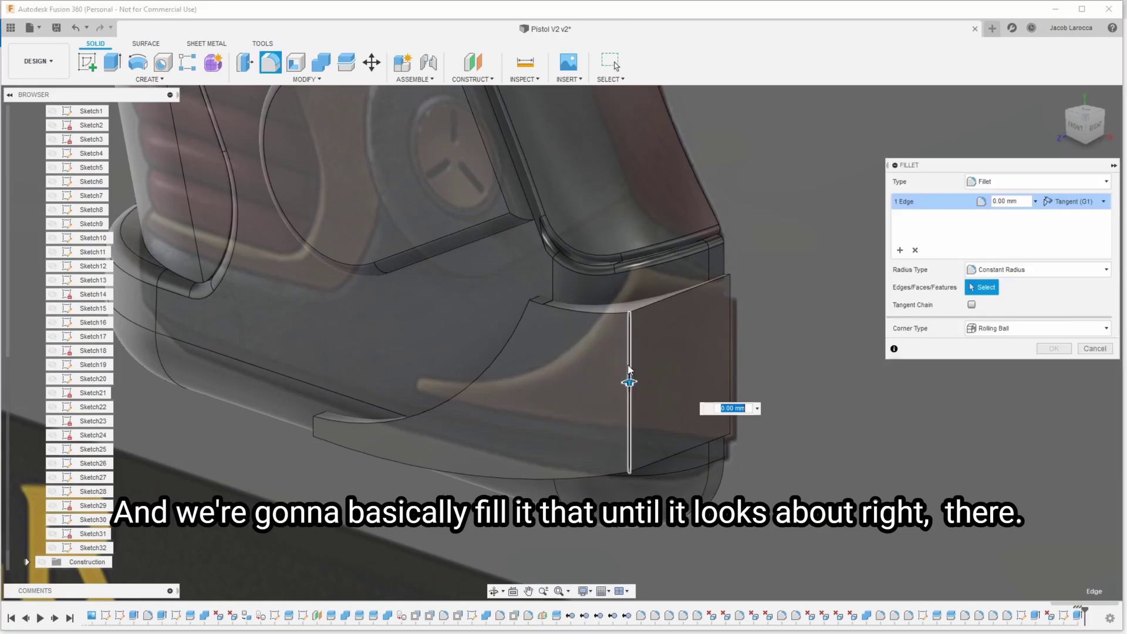
{"action": "left_click_drag", "start_coordinate": [628, 373], "coordinate": [626, 369]}
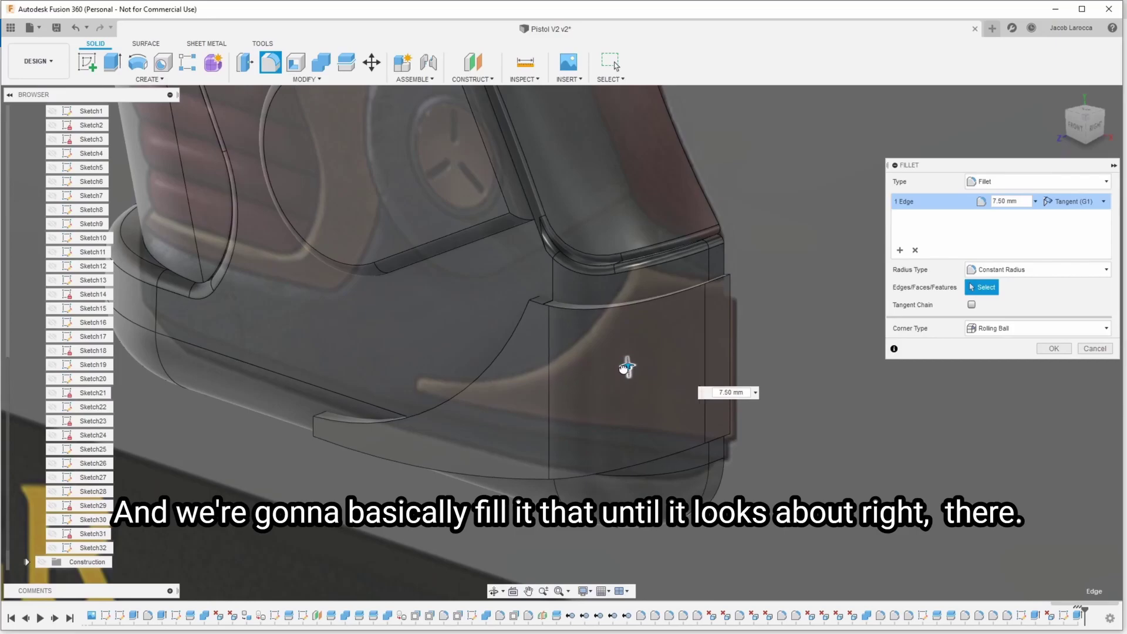
{"action": "key", "text": "Return"}
{"action": "mouse_move", "coordinate": [614, 371]}
{"action": "middle_mouse_down", "text": "shift"}
{"action": "mouse_move", "coordinate": [560, 331]}
{"action": "mouse_move", "coordinate": [480, 403]}
{"action": "middle_mouse_up", "text": "shift"}
{"action": "right_click", "coordinate": [388, 423]}
{"action": "key", "text": "Escape"}
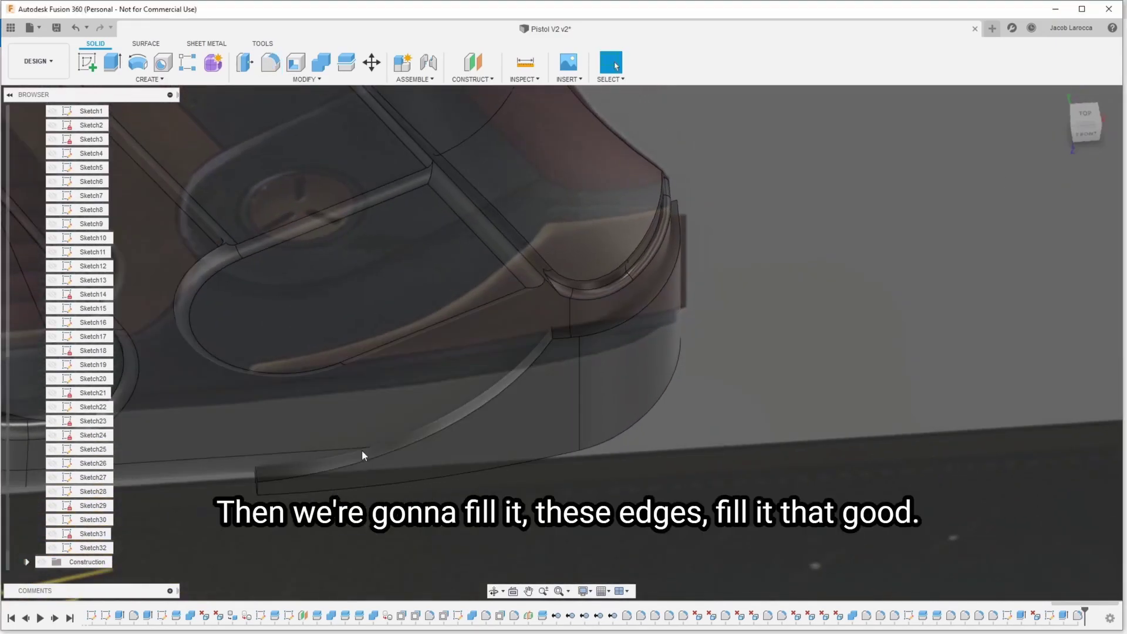
Step: Start a second fillet and select the connected curved edges of the grip
{"action": "key", "text": "f"}
{"action": "left_click", "coordinate": [256, 491]}
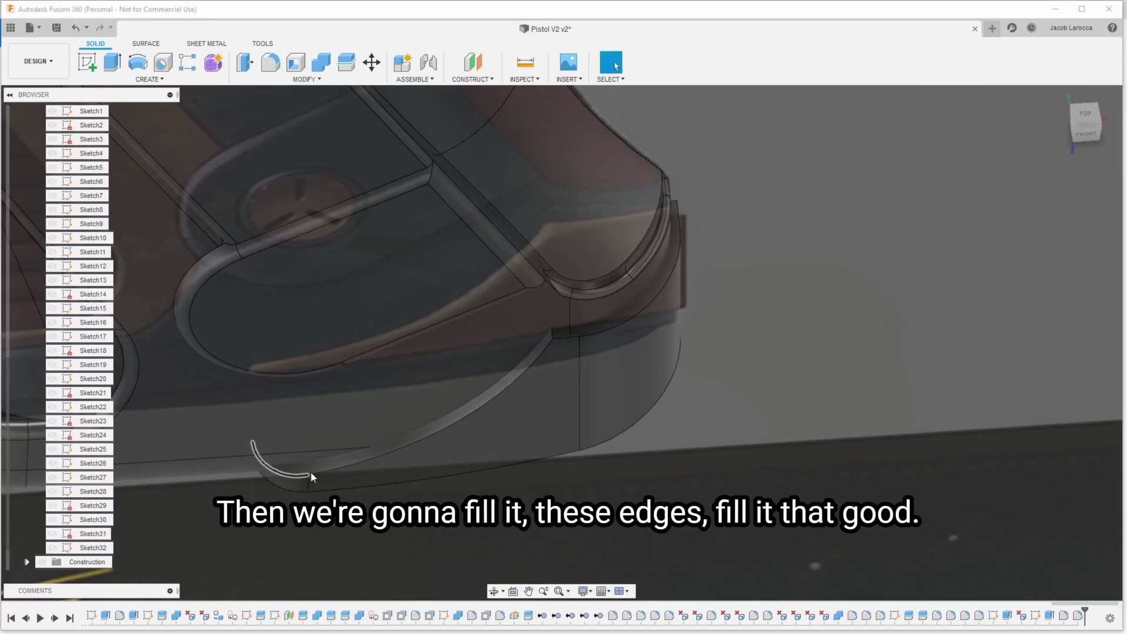
{"action": "right_click", "coordinate": [311, 471]}
{"action": "key", "text": "Escape"}
{"action": "double_click", "coordinate": [304, 474]}
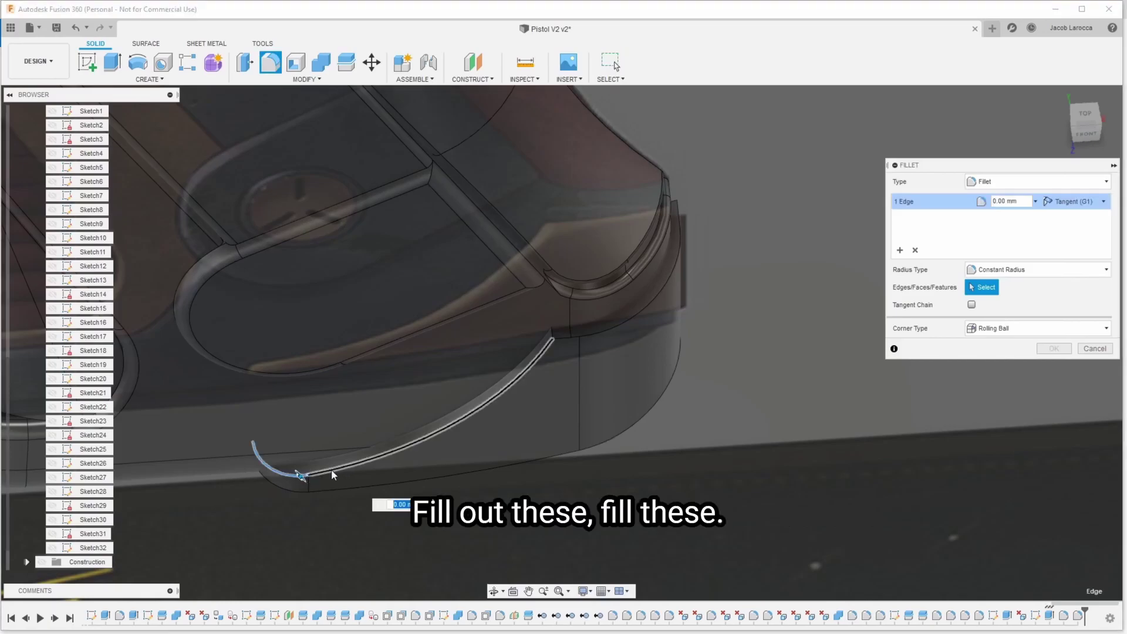
{"action": "left_click", "coordinate": [562, 437]}
{"action": "left_click", "coordinate": [605, 441]}
{"action": "left_click", "coordinate": [544, 442]}
{"action": "left_click", "coordinate": [527, 460]}
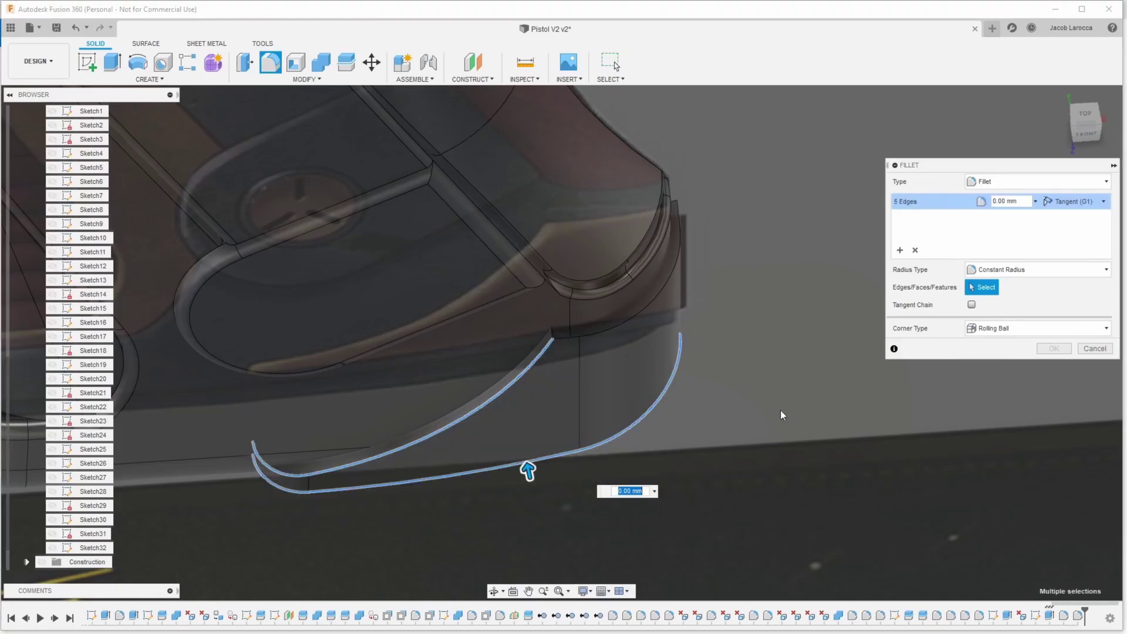
Step: Add the far, upper and end-face edges, try 1 and 5 mm radii, then cancel the failing fillet
{"action": "middle_click_drag", "start_coordinate": [675, 446], "coordinate": [734, 442], "text": "shift"}
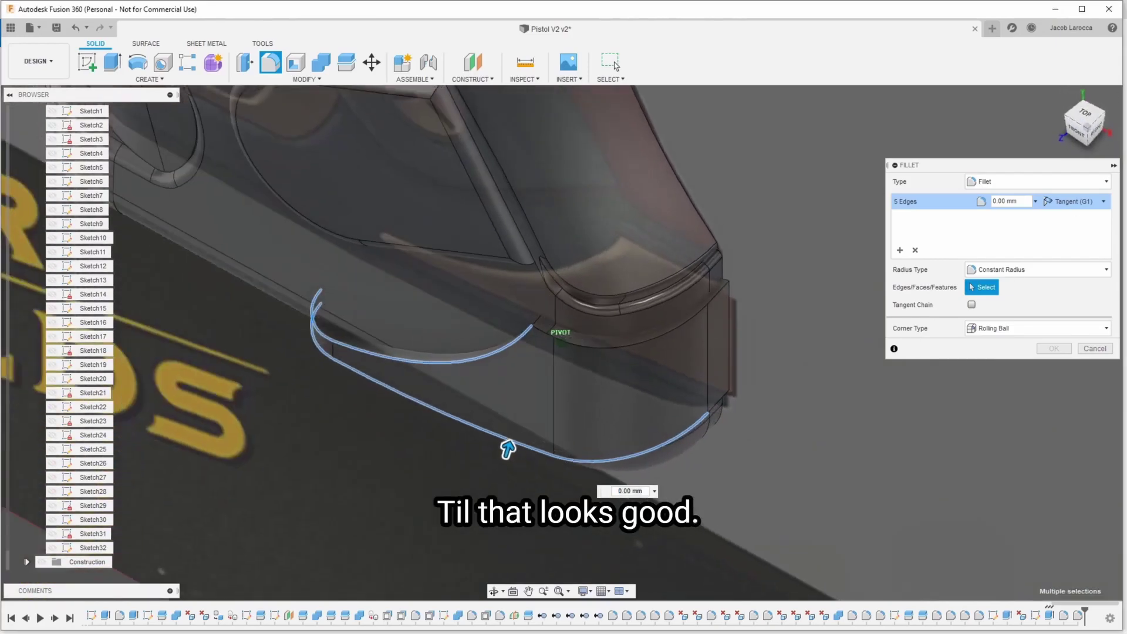
{"action": "left_click", "coordinate": [717, 422]}
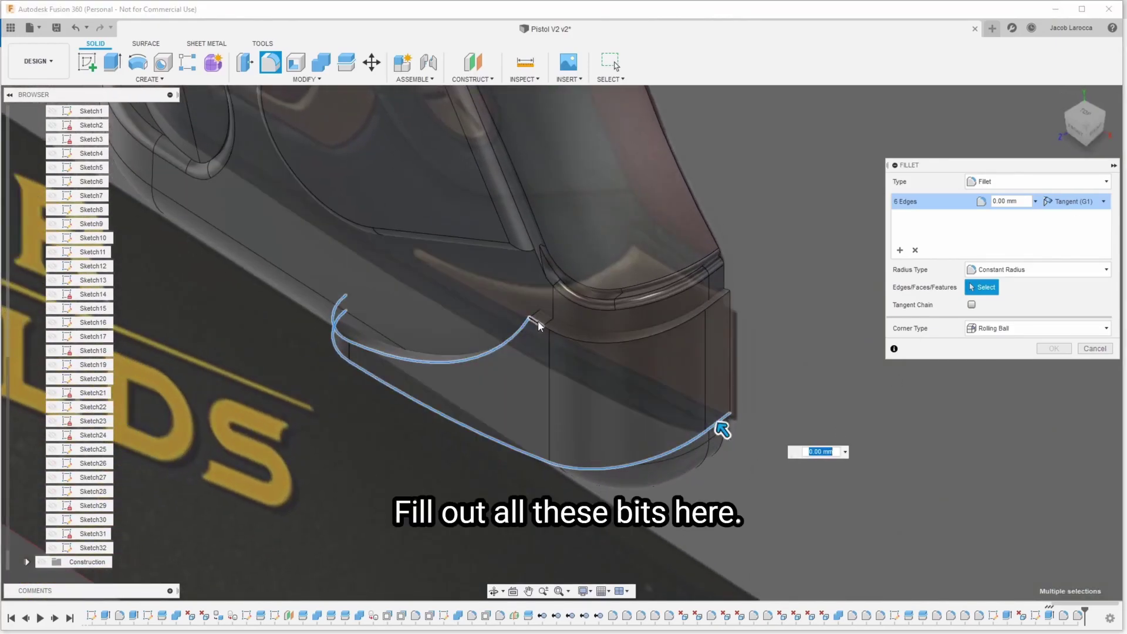
{"action": "left_click", "coordinate": [543, 324]}
{"action": "left_click", "coordinate": [549, 332]}
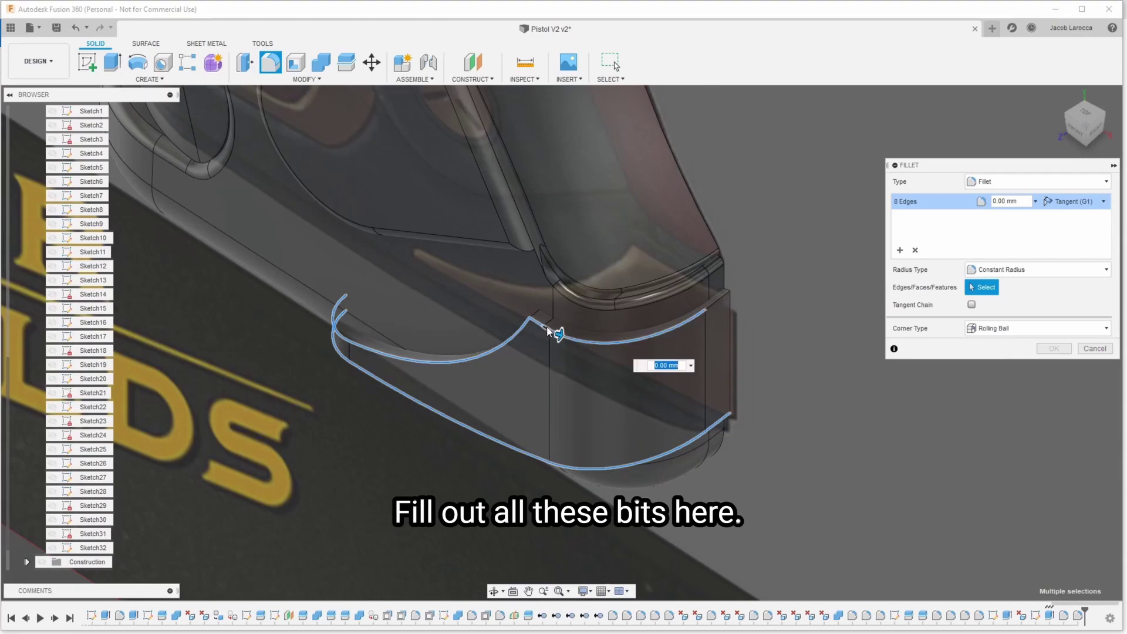
{"action": "left_click", "coordinate": [717, 304]}
{"action": "type", "text": "1"}
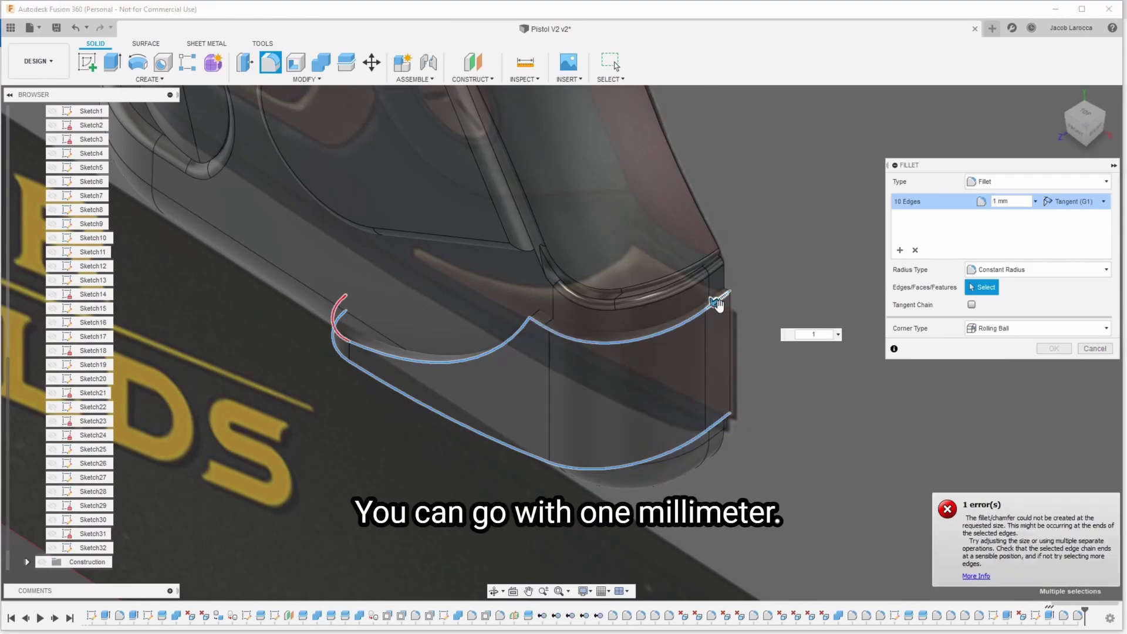
{"action": "key", "text": "BackSpace"}
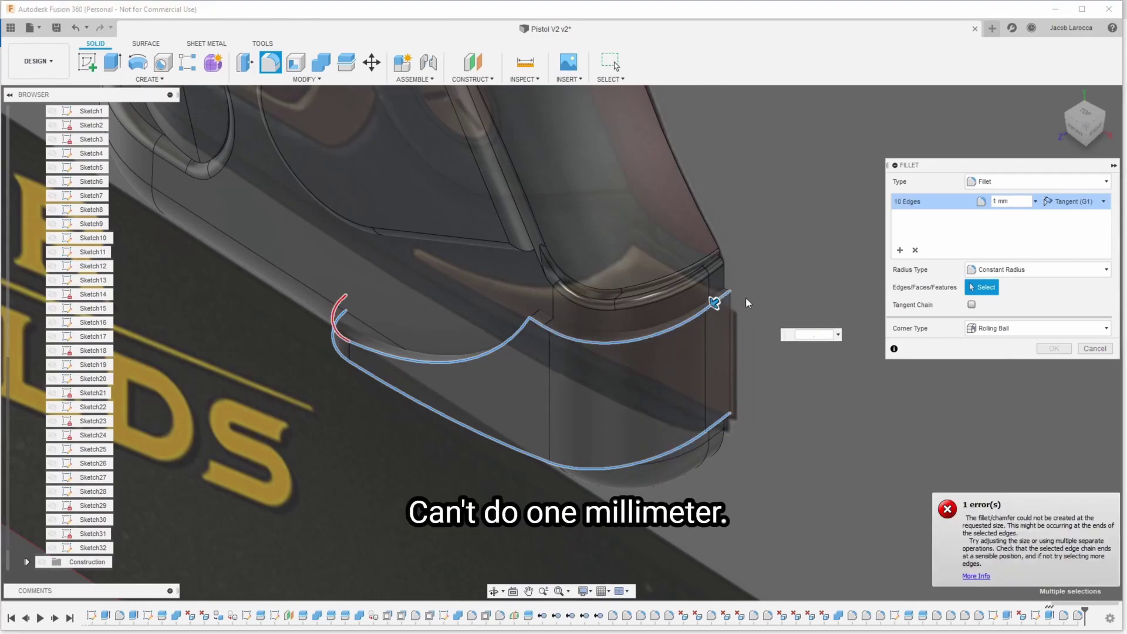
{"action": "type", "text": "5"}
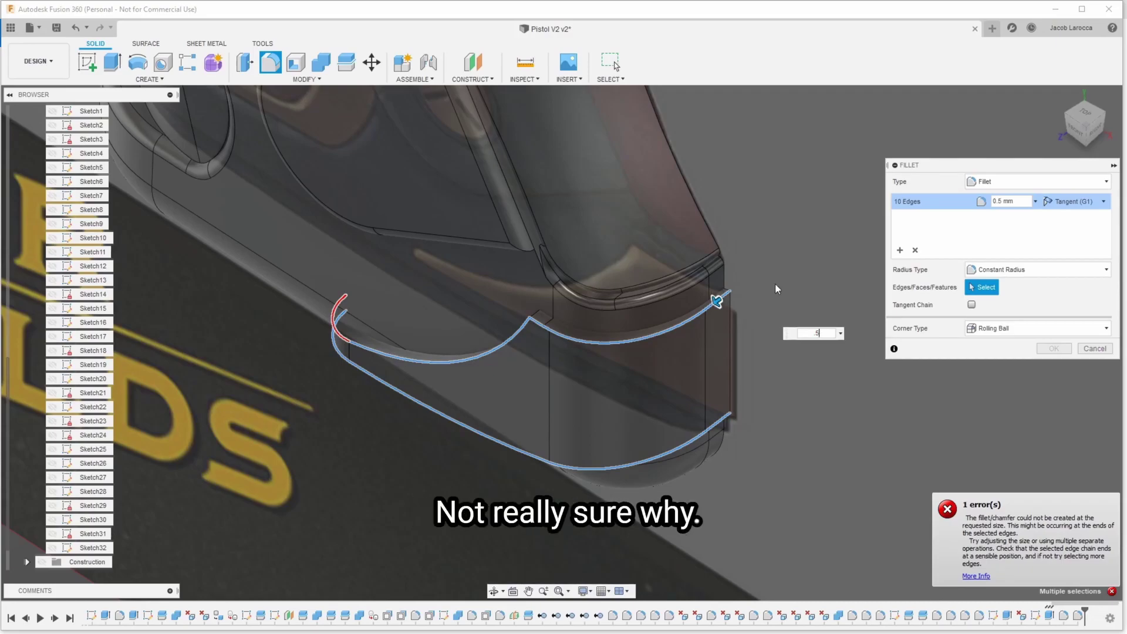
{"action": "key", "text": "Escape"}
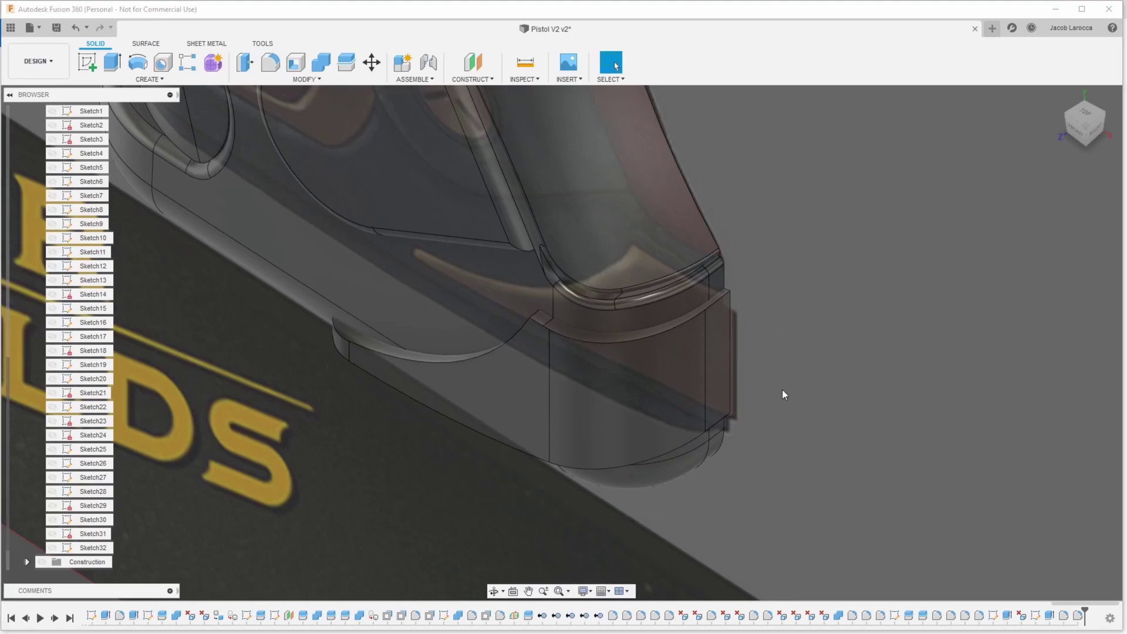
Step: Fillet the upper and left curved edge chains at 0.51 mm with Tangent Chain on
{"action": "key", "text": "s"}
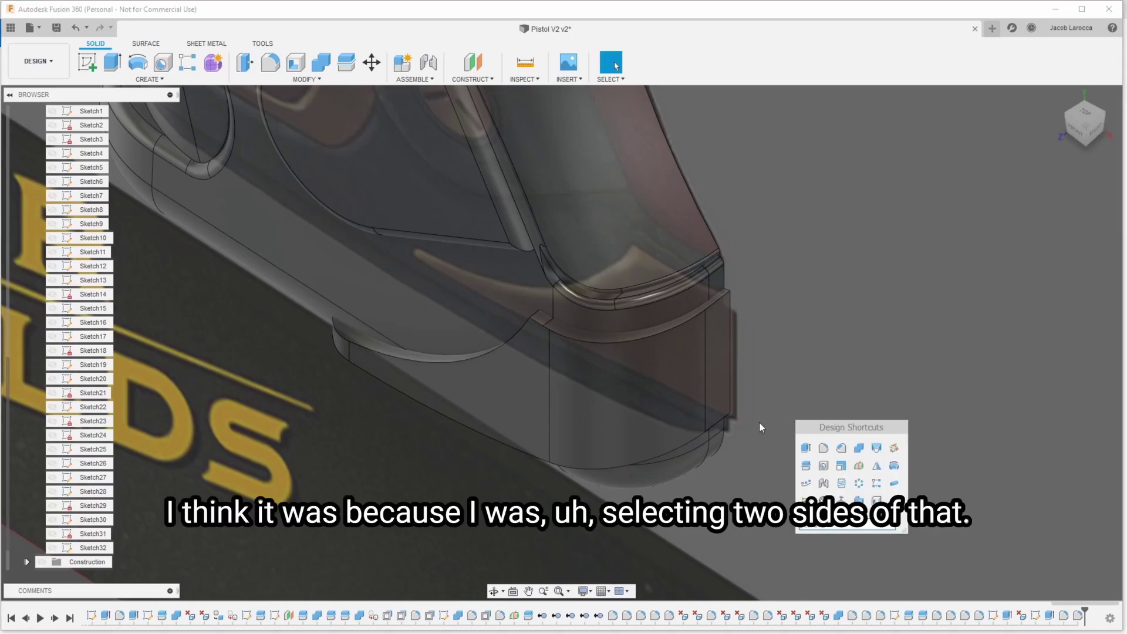
{"action": "left_click", "coordinate": [825, 444]}
{"action": "left_click", "coordinate": [723, 303]}
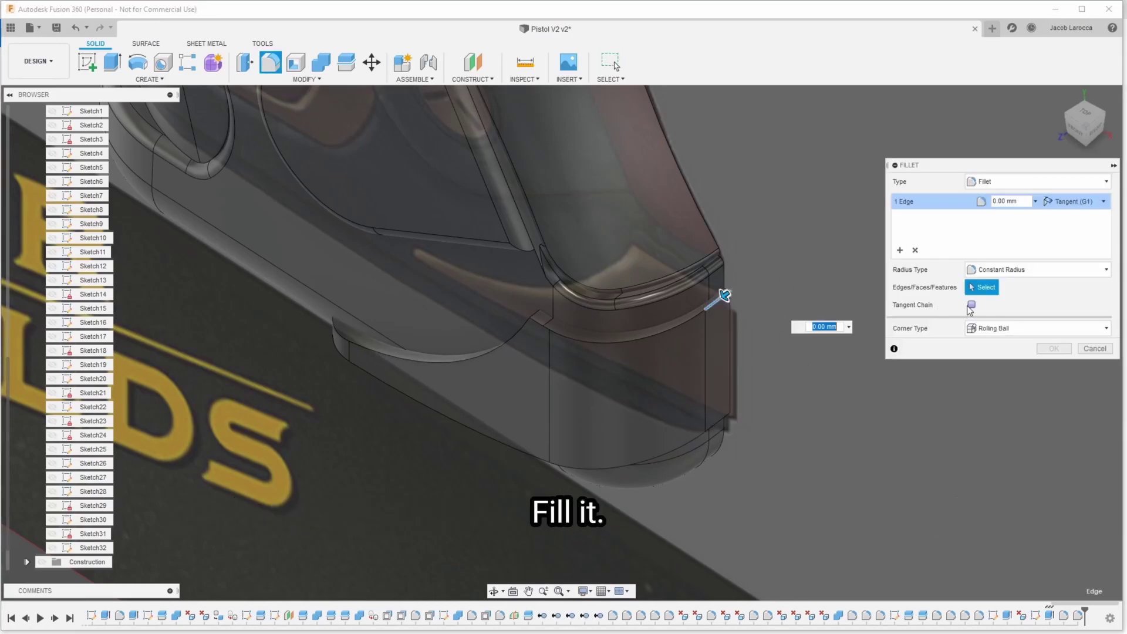
{"action": "key", "text": "Escape"}
{"action": "key", "text": "s"}
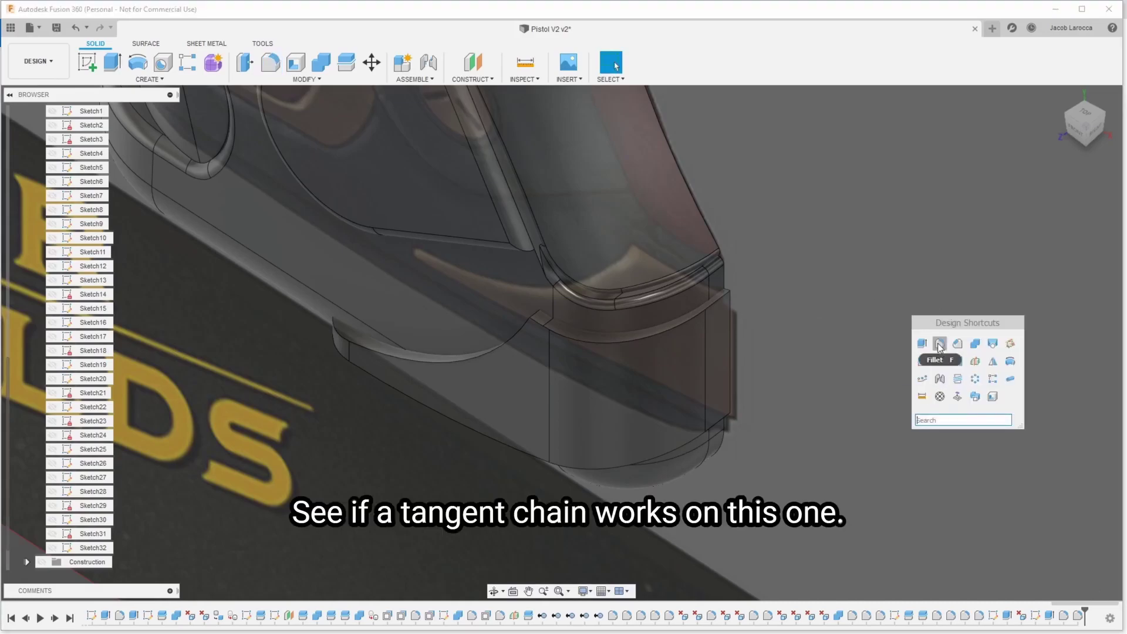
{"action": "left_click", "coordinate": [938, 345]}
{"action": "left_click", "coordinate": [709, 307]}
{"action": "left_click", "coordinate": [972, 305]}
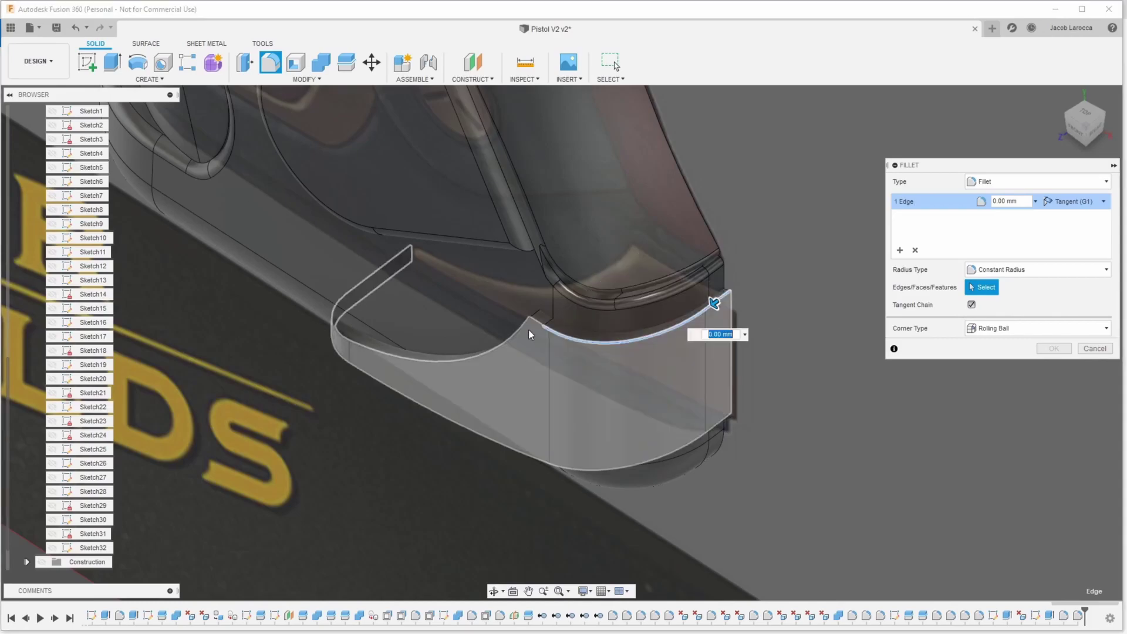
{"action": "left_click", "coordinate": [519, 329]}
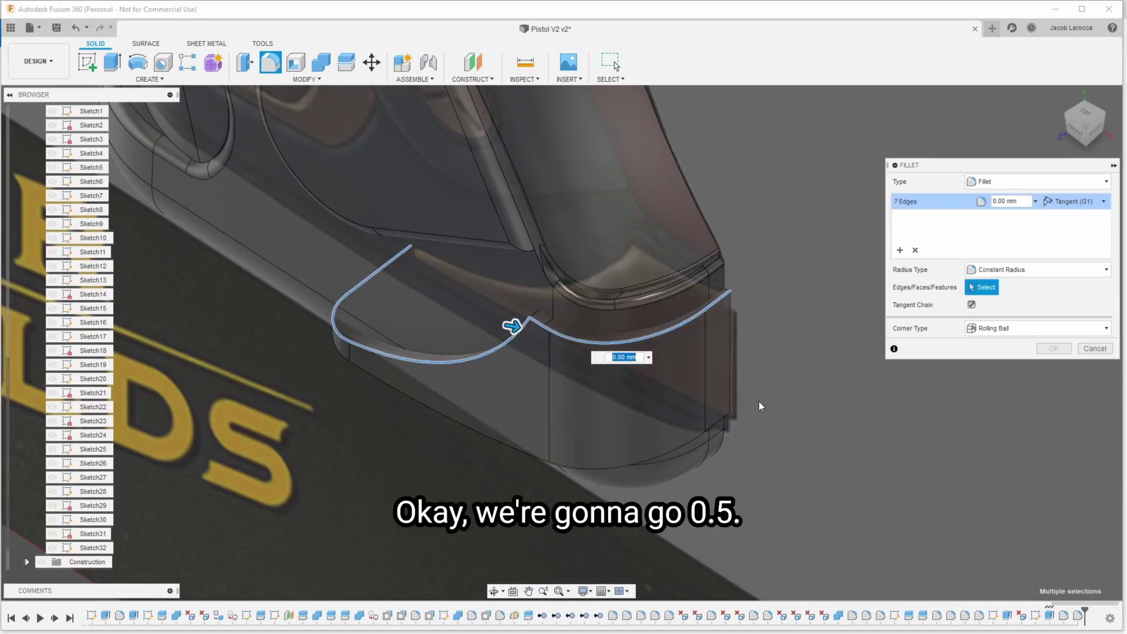
{"action": "type", "text": "0.5"}
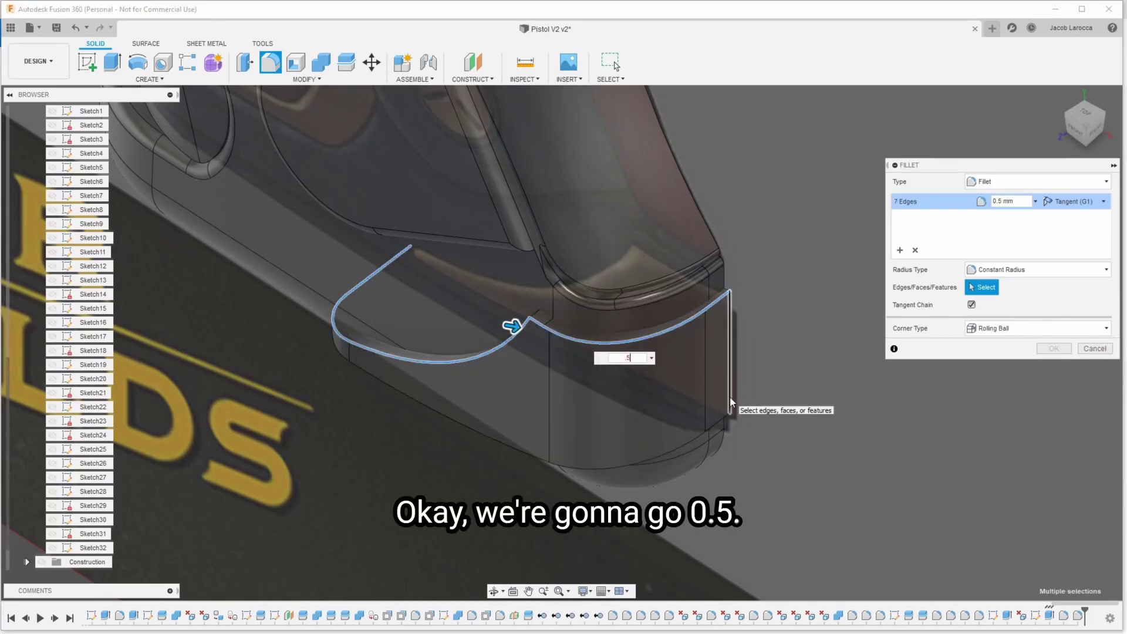
{"action": "type", "text": "1"}
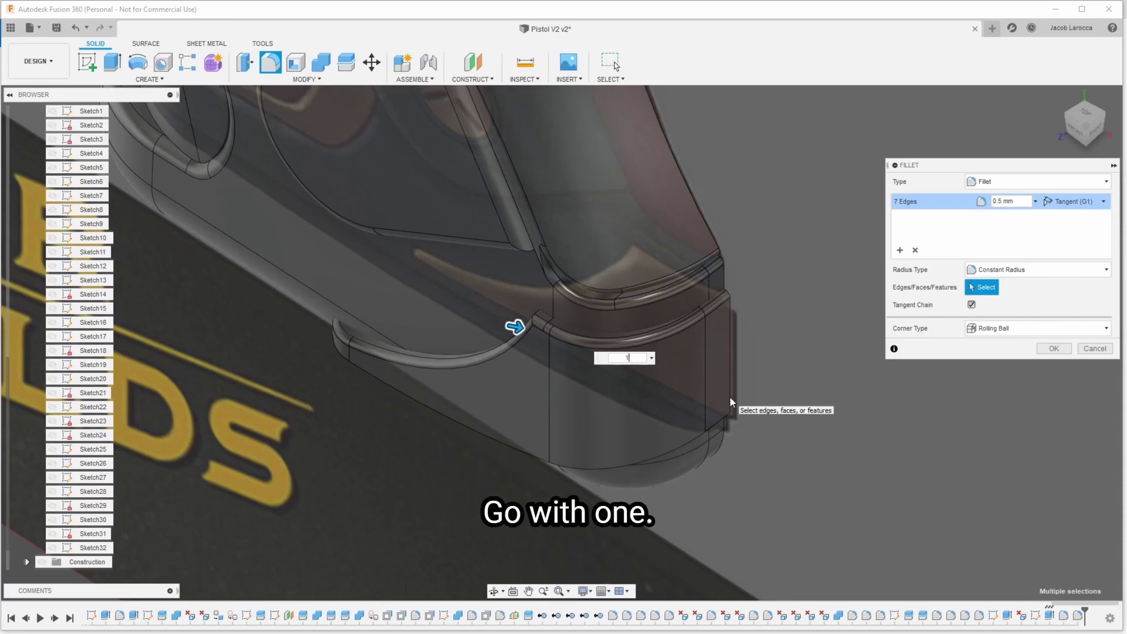
{"action": "key", "text": "Return"}
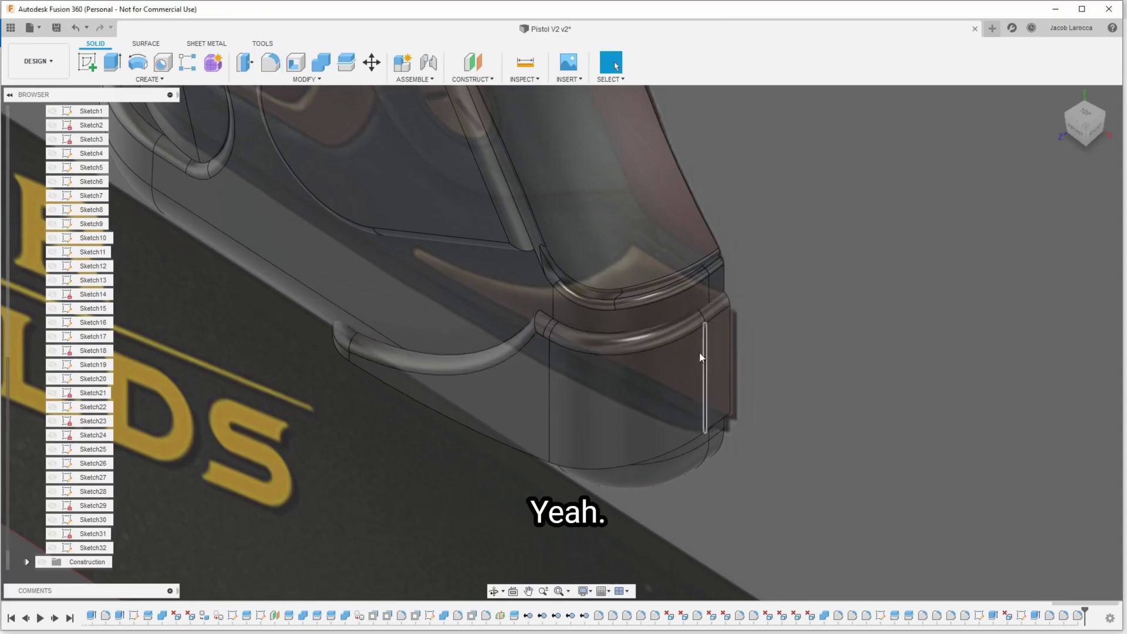
Step: Fillet the lower curved edge chain at 0.8 mm after 1 mm fails
{"action": "key", "text": "s"}
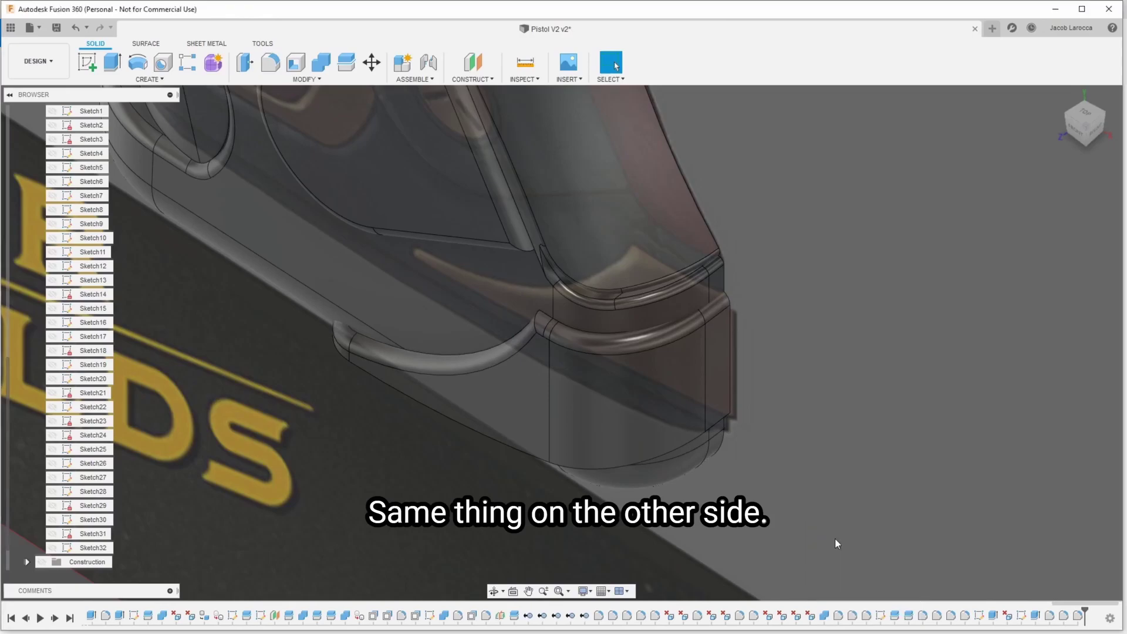
{"action": "key", "text": "f"}
{"action": "left_click", "coordinate": [714, 418]}
{"action": "type", "text": "1"}
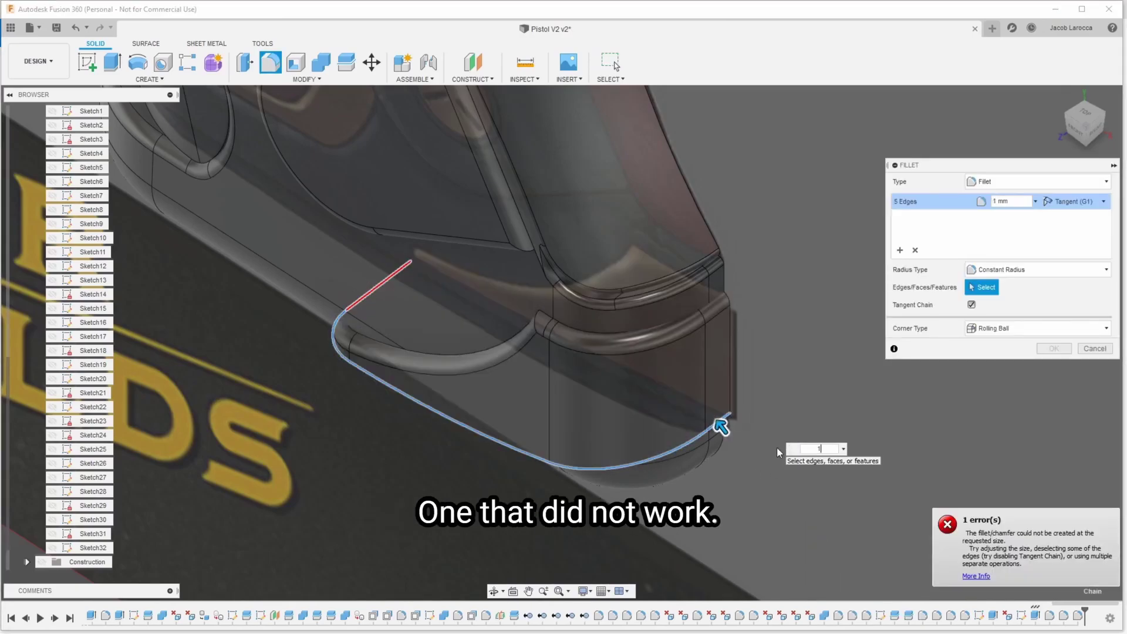
{"action": "key", "text": "BackSpace"}
{"action": "type", "text": ".8"}
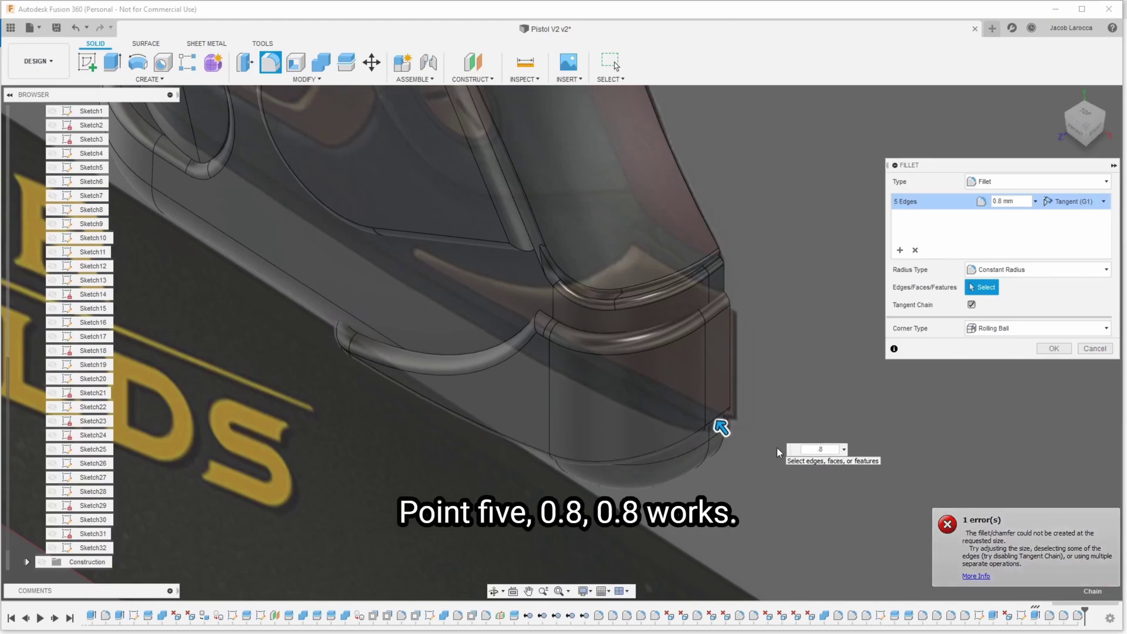
{"action": "key", "text": "Return"}
Step: Combine with Join: small grip piece as target, main body as tool, forming Main Body:1
{"action": "key", "text": "s"}
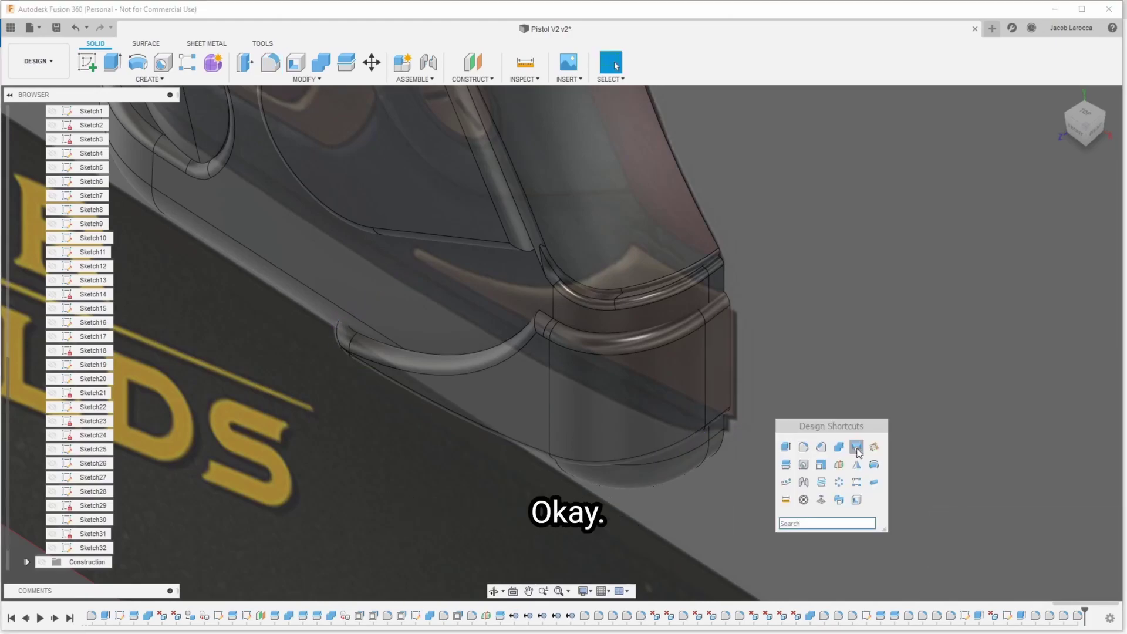
{"action": "left_click", "coordinate": [857, 447]}
{"action": "left_click", "coordinate": [588, 354]}
{"action": "left_click", "coordinate": [456, 310]}
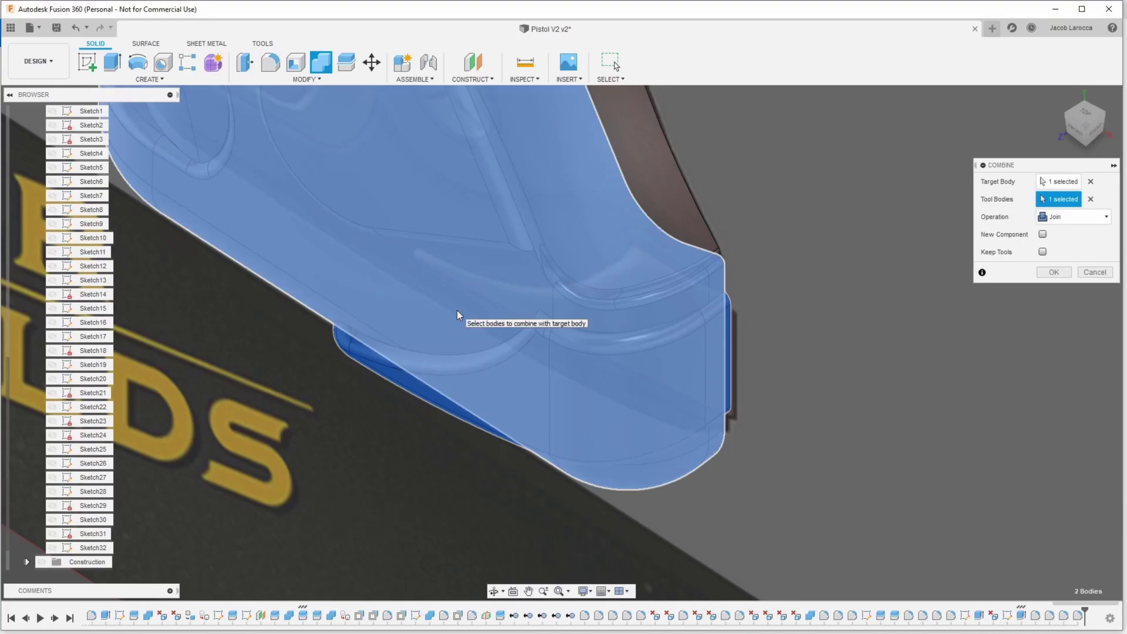
{"action": "key", "text": "Return"}
{"action": "middle_click_drag", "start_coordinate": [742, 379], "coordinate": [784, 435], "text": "shift"}
{"action": "middle_click_drag", "start_coordinate": [561, 342], "coordinate": [587, 264], "text": "shift"}
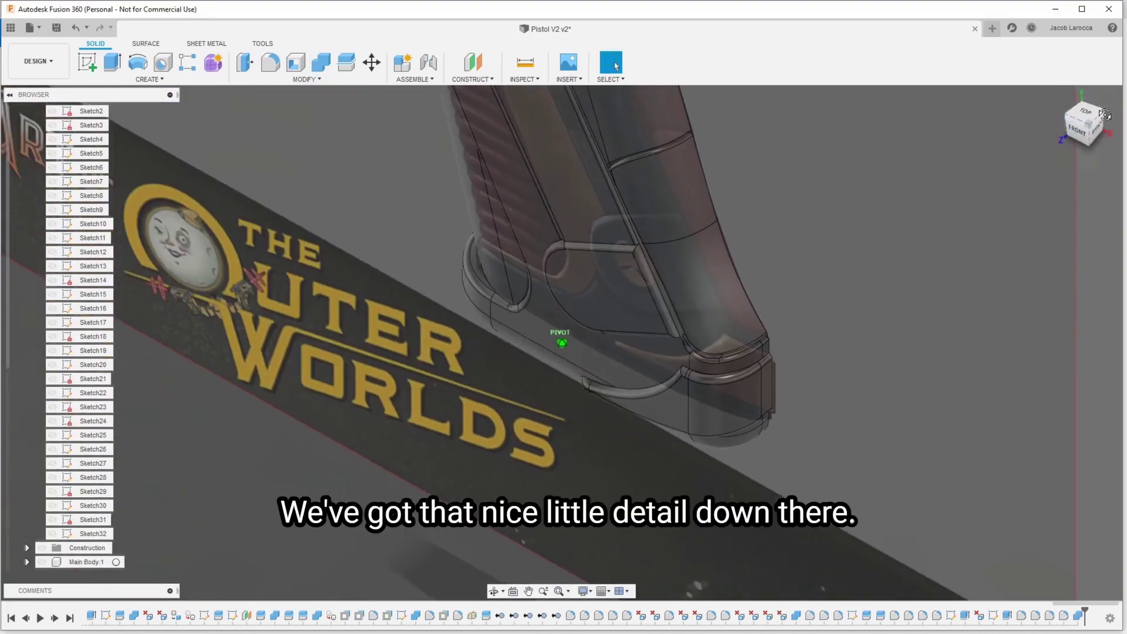
{"action": "mouse_move", "coordinate": [562, 342]}
{"action": "middle_mouse_down", "text": "shift"}
{"action": "mouse_move", "coordinate": [562, 376]}
{"action": "mouse_move", "coordinate": [562, 352]}
{"action": "middle_mouse_up", "text": "shift"}
{"action": "scroll", "coordinate": [585, 550], "scroll_direction": "up", "scroll_amount": 5}
{"action": "scroll", "coordinate": [585, 551], "scroll_direction": "down", "scroll_amount": 2}
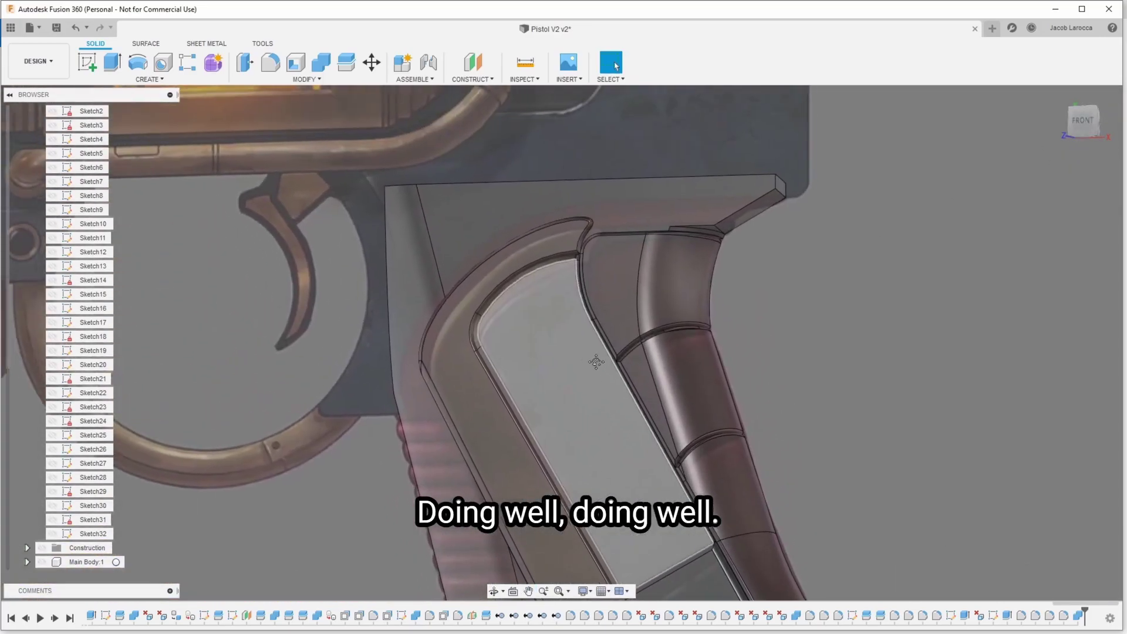
{"action": "mouse_move", "coordinate": [561, 342]}
{"action": "middle_mouse_down", "text": "shift"}
{"action": "mouse_move", "coordinate": [562, 364]}
{"action": "mouse_move", "coordinate": [529, 346]}
{"action": "mouse_move", "coordinate": [1107, 156]}
{"action": "middle_mouse_up", "text": "shift"}
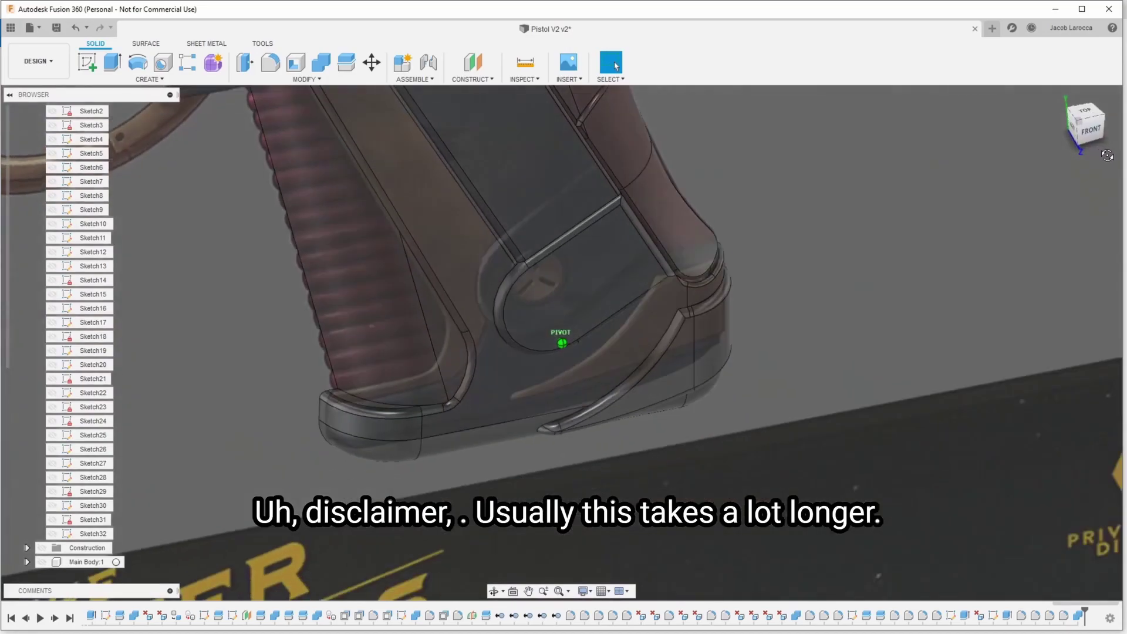
{"action": "middle_click_drag", "start_coordinate": [561, 342], "coordinate": [622, 371], "text": "shift"}
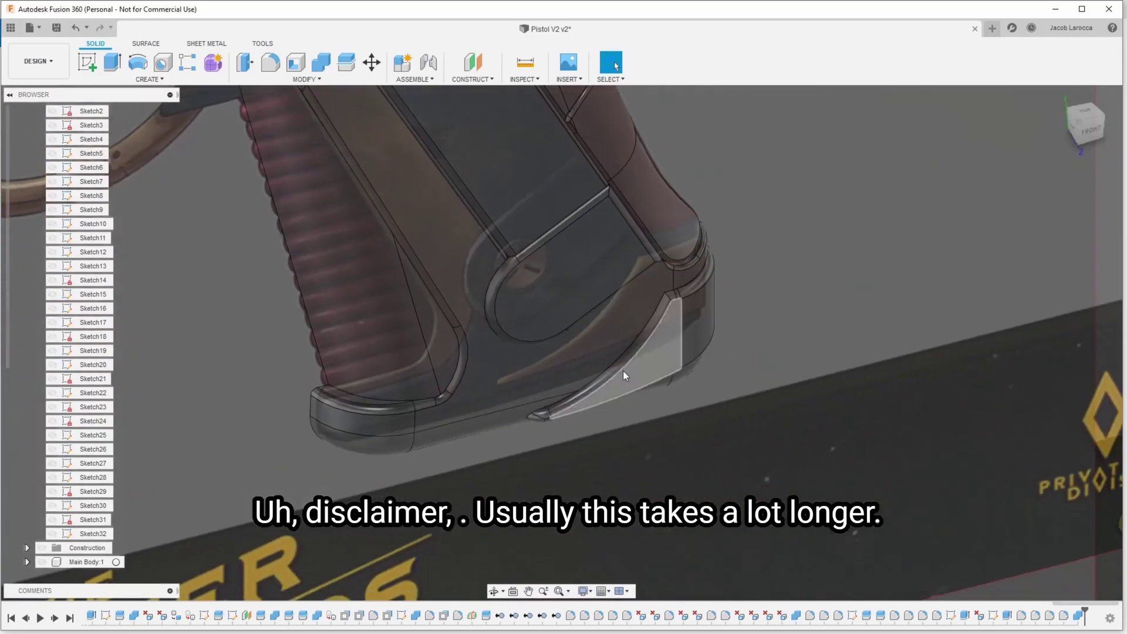
{"action": "scroll", "coordinate": [344, 397], "scroll_direction": "up", "scroll_amount": 3}
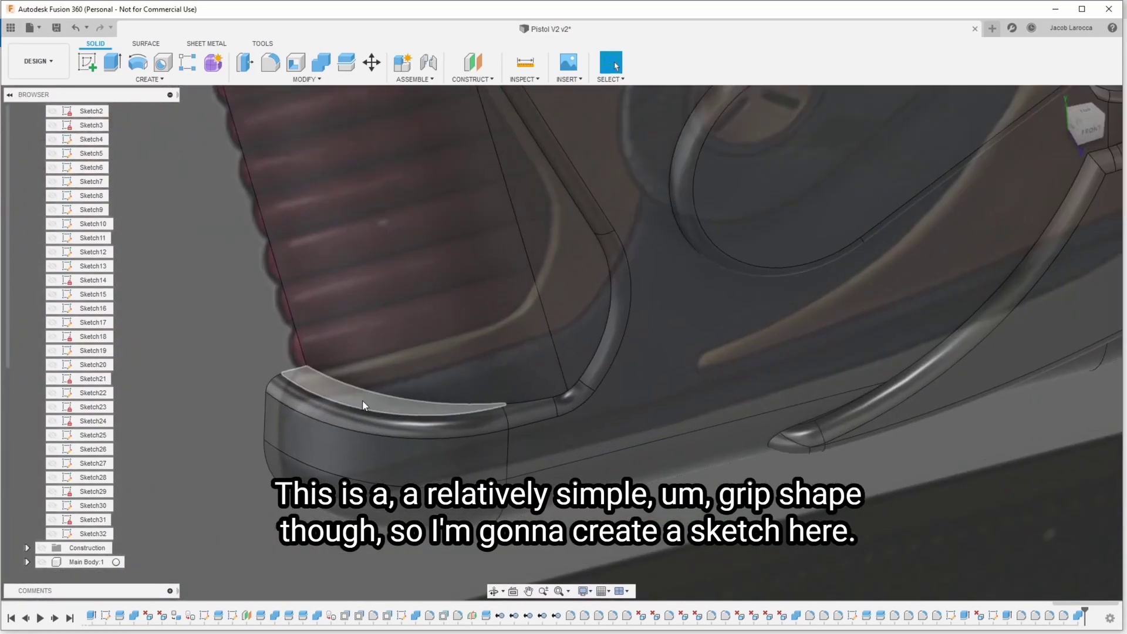
Step: Create a sketch on the grip base face and finish it immediately, leaving Sketch33 empty
{"action": "left_click", "coordinate": [363, 405]}
{"action": "right_click", "coordinate": [363, 405]}
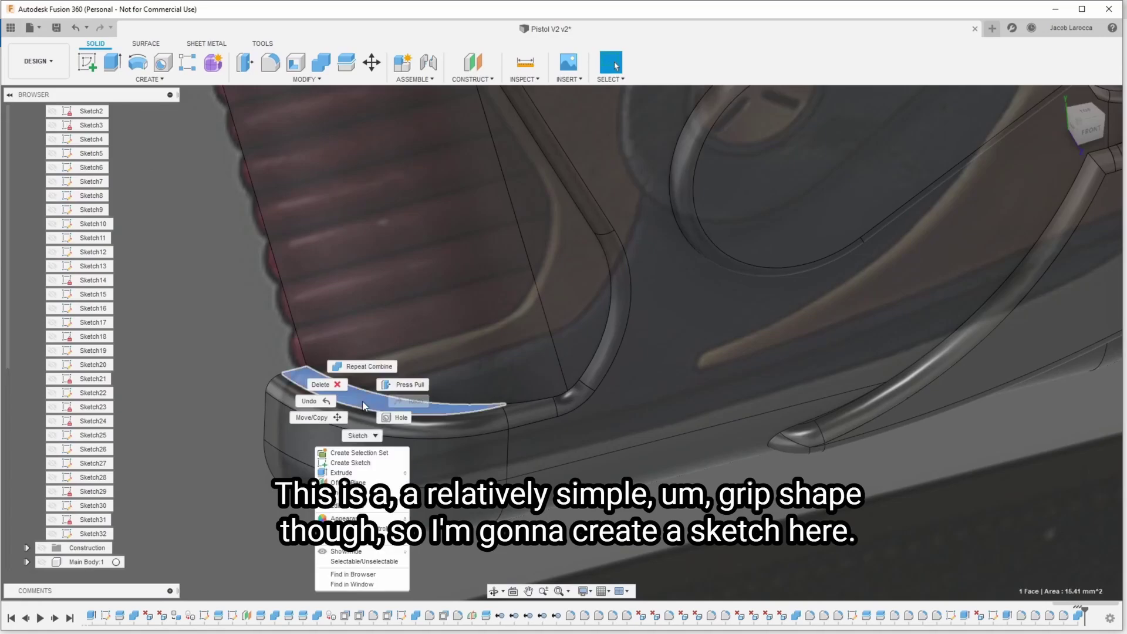
{"action": "left_click", "coordinate": [377, 463]}
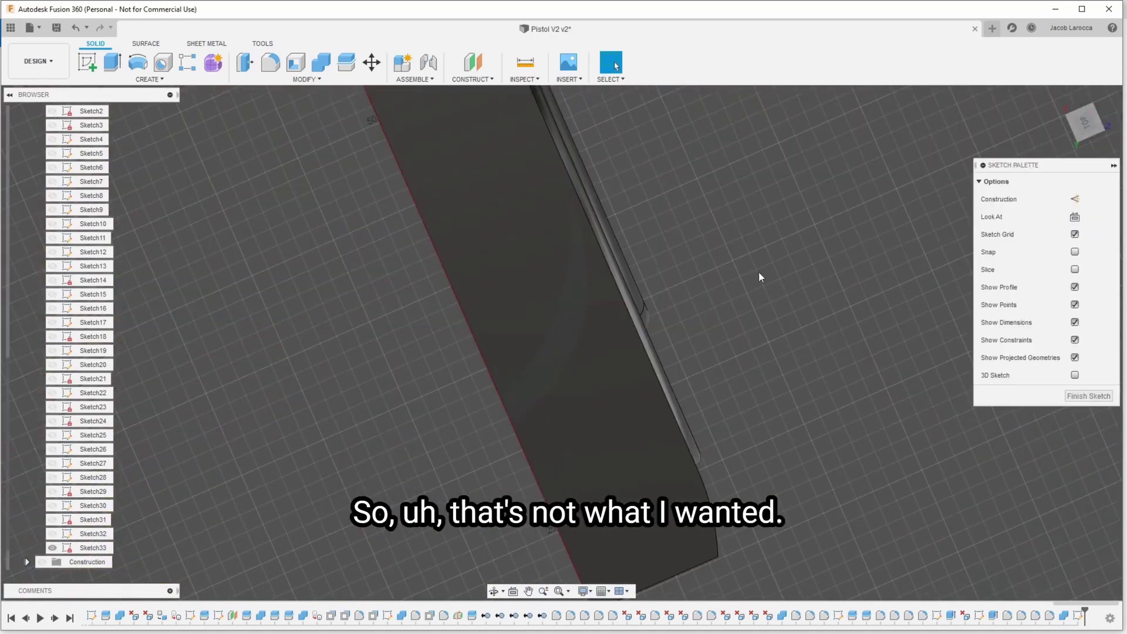
{"action": "left_click", "coordinate": [1089, 397]}
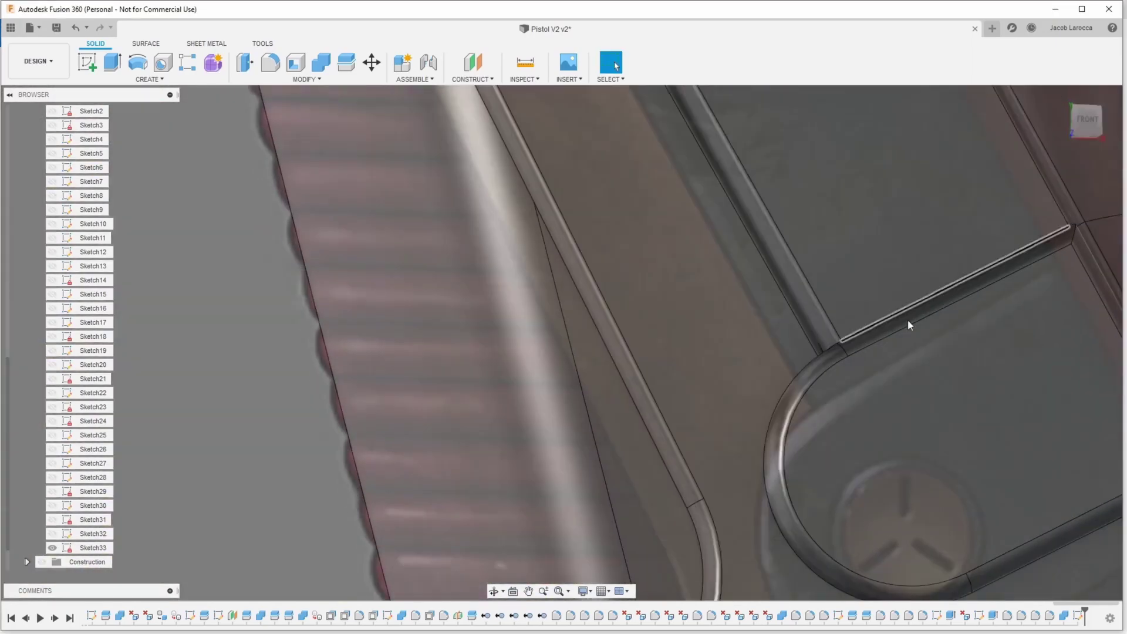
{"action": "scroll", "coordinate": [756, 306], "scroll_direction": "up", "scroll_amount": 2}
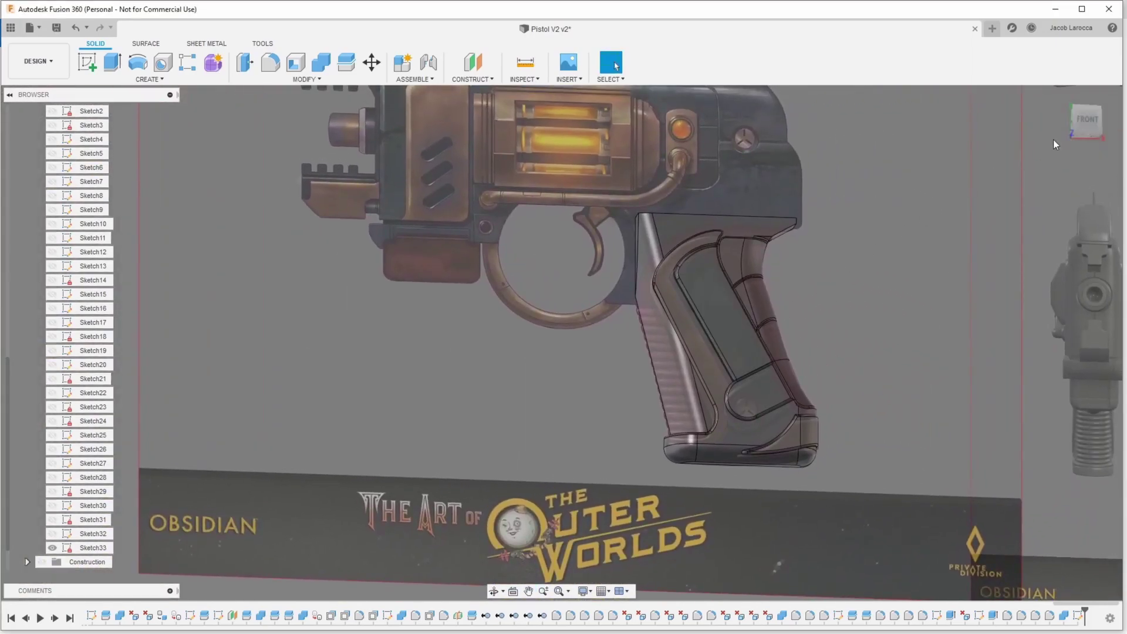
Step: Hide Sketch33 using its visibility toggle in the browser
{"action": "middle_click_drag", "start_coordinate": [675, 212], "coordinate": [674, 241], "text": "shift"}
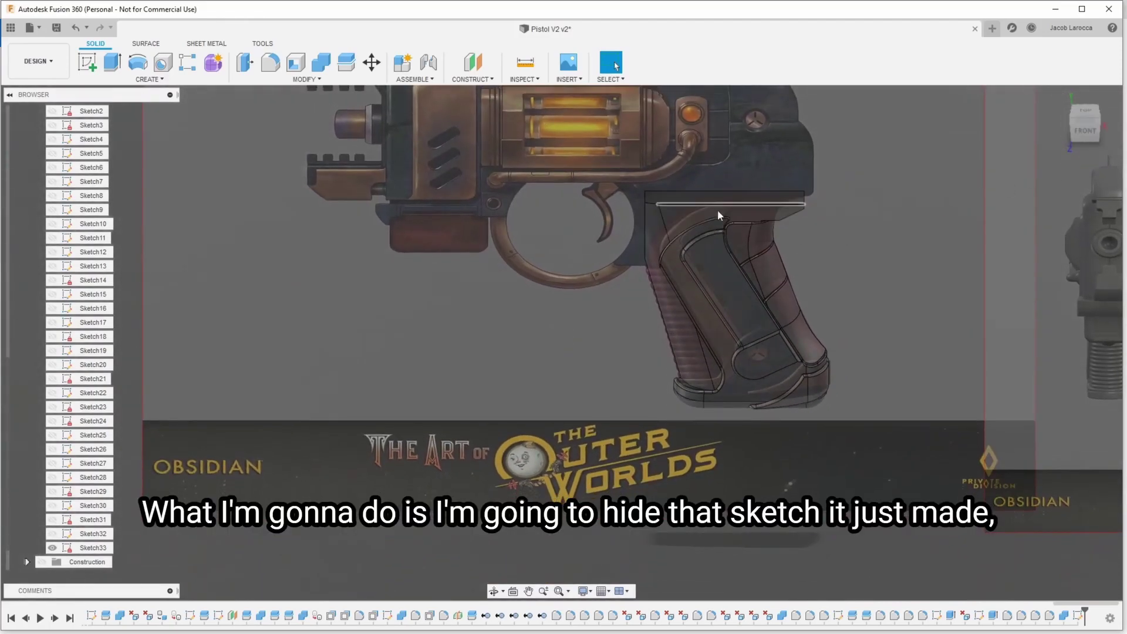
{"action": "scroll", "coordinate": [717, 209], "scroll_direction": "down", "scroll_amount": 5}
{"action": "scroll", "coordinate": [30, 387], "scroll_direction": "up", "scroll_amount": 1}
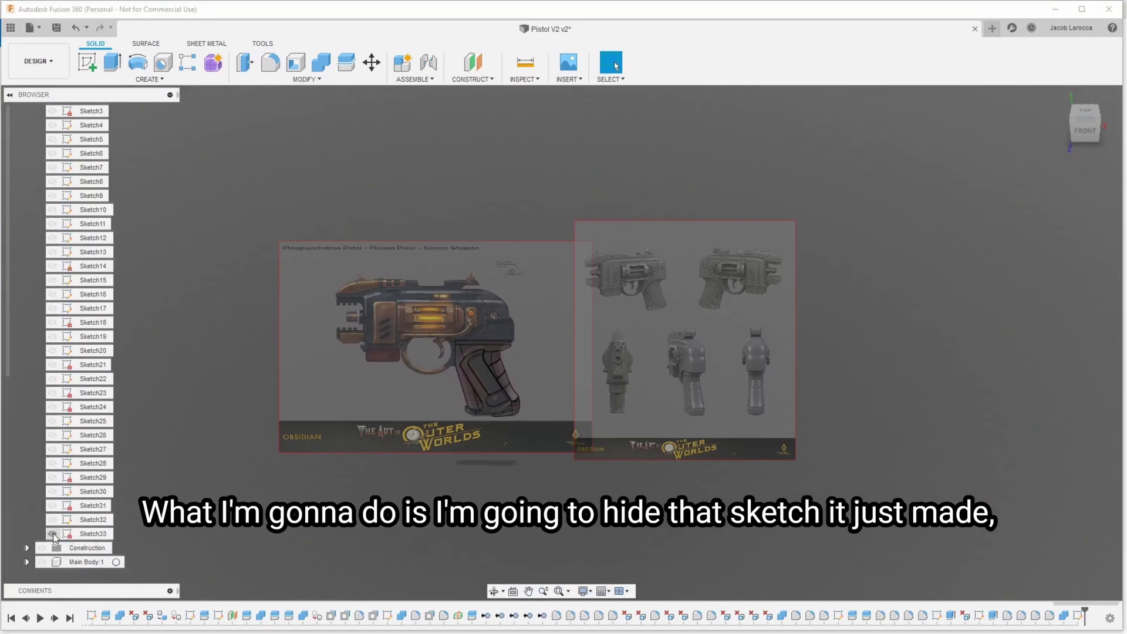
{"action": "left_click", "coordinate": [52, 533]}
{"action": "scroll", "coordinate": [23, 406], "scroll_direction": "up", "scroll_amount": 5}
{"action": "scroll", "coordinate": [443, 402], "scroll_direction": "up", "scroll_amount": 5}
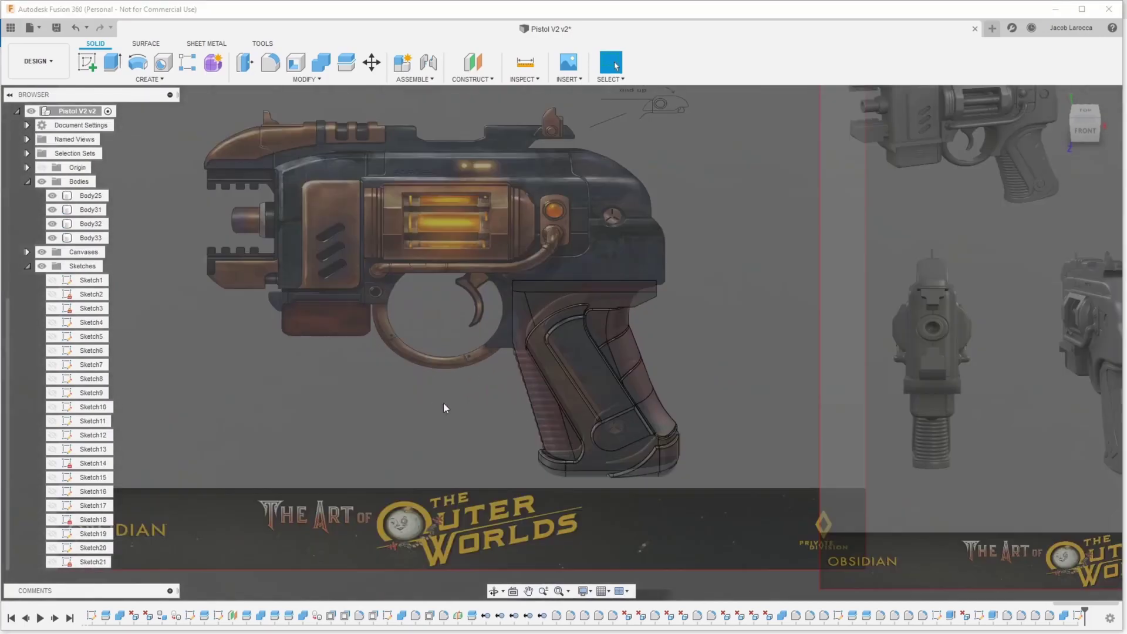
{"action": "scroll", "coordinate": [481, 488], "scroll_direction": "up", "scroll_amount": 5}
{"action": "scroll", "coordinate": [508, 410], "scroll_direction": "up", "scroll_amount": 3}
{"action": "scroll", "coordinate": [546, 410], "scroll_direction": "down", "scroll_amount": 3}
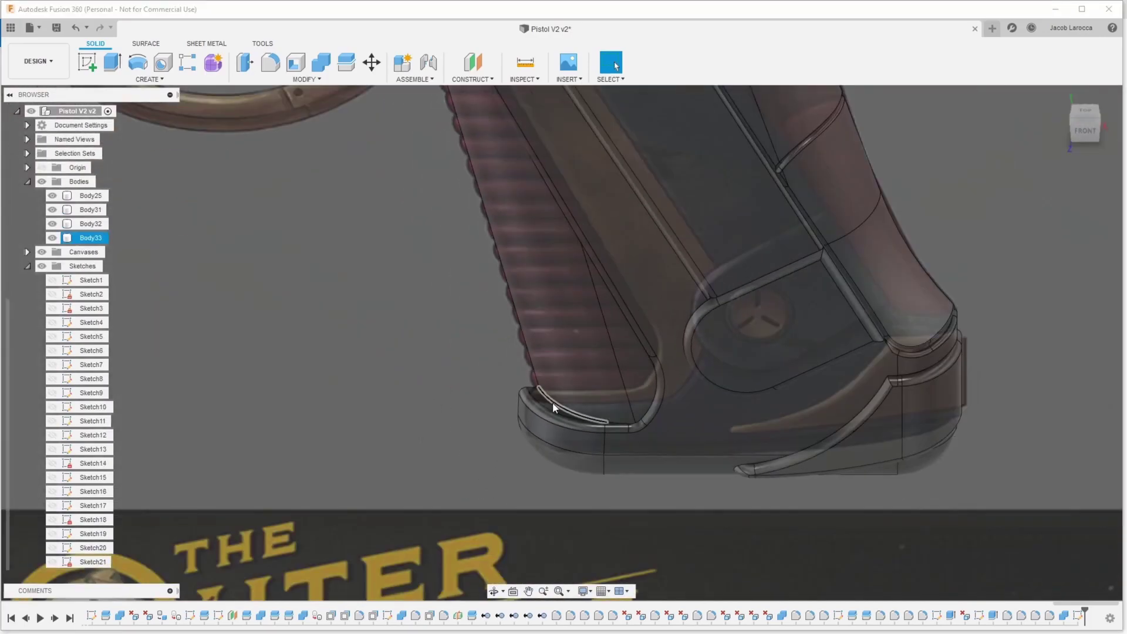
{"action": "scroll", "coordinate": [600, 251], "scroll_direction": "down", "scroll_amount": 2}
{"action": "scroll", "coordinate": [600, 251], "scroll_direction": "up", "scroll_amount": 3}
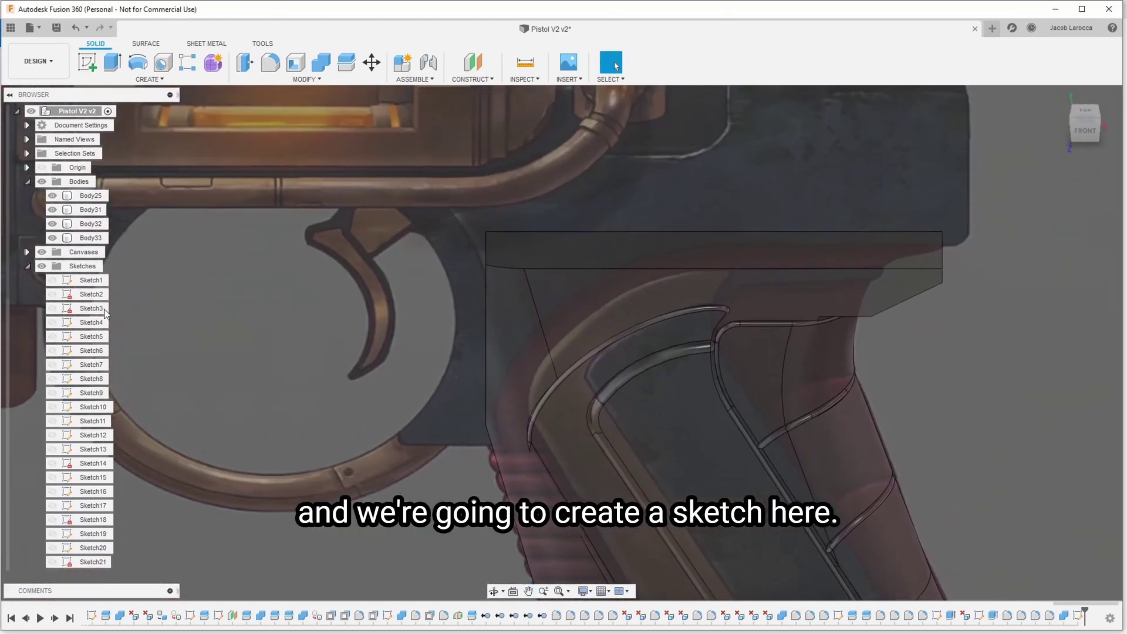
Step: Start a sketch on the grip block's top face and check it from top, front and left
{"action": "right_click", "coordinate": [600, 251]}
{"action": "left_click", "coordinate": [584, 308]}
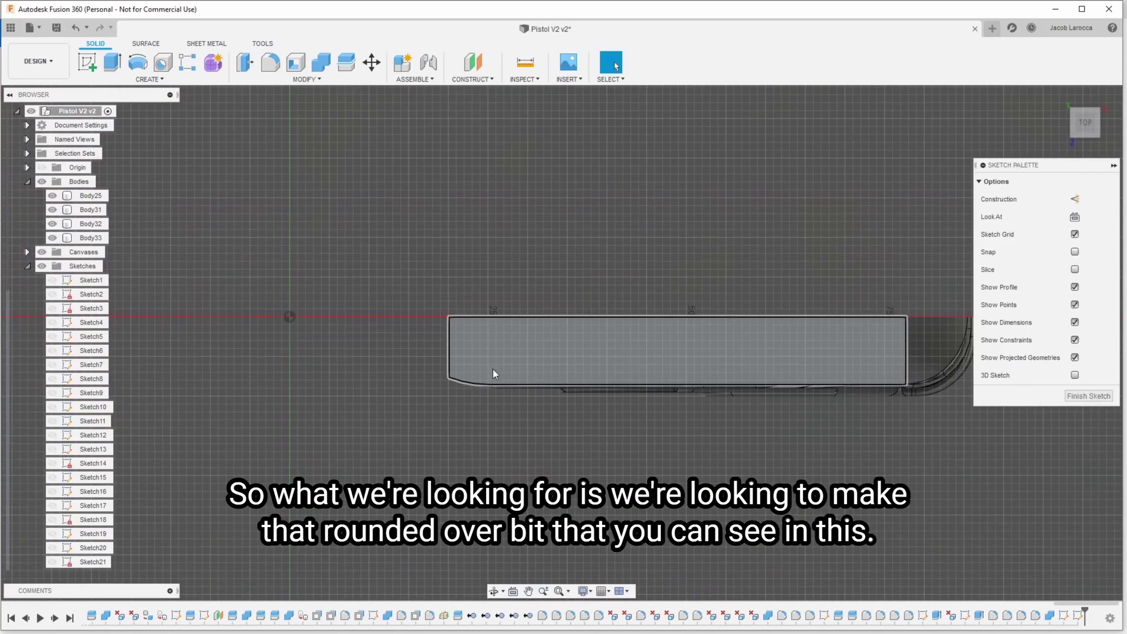
{"action": "left_click", "coordinate": [1076, 112]}
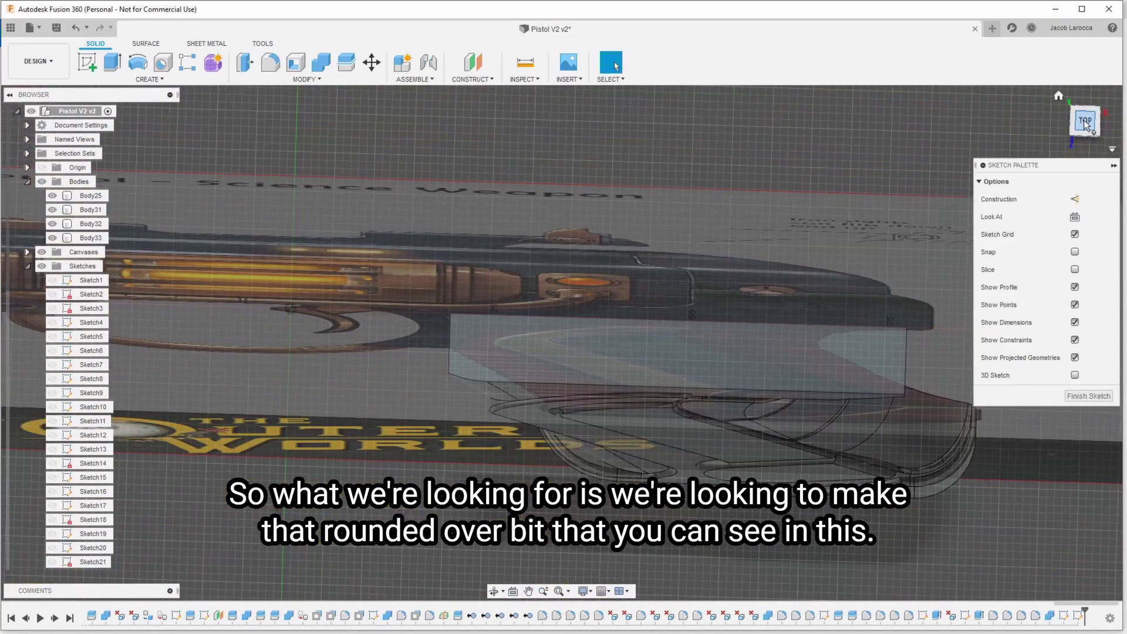
{"action": "left_click", "coordinate": [1076, 112]}
{"action": "scroll", "coordinate": [451, 375], "scroll_direction": "down", "scroll_amount": 5}
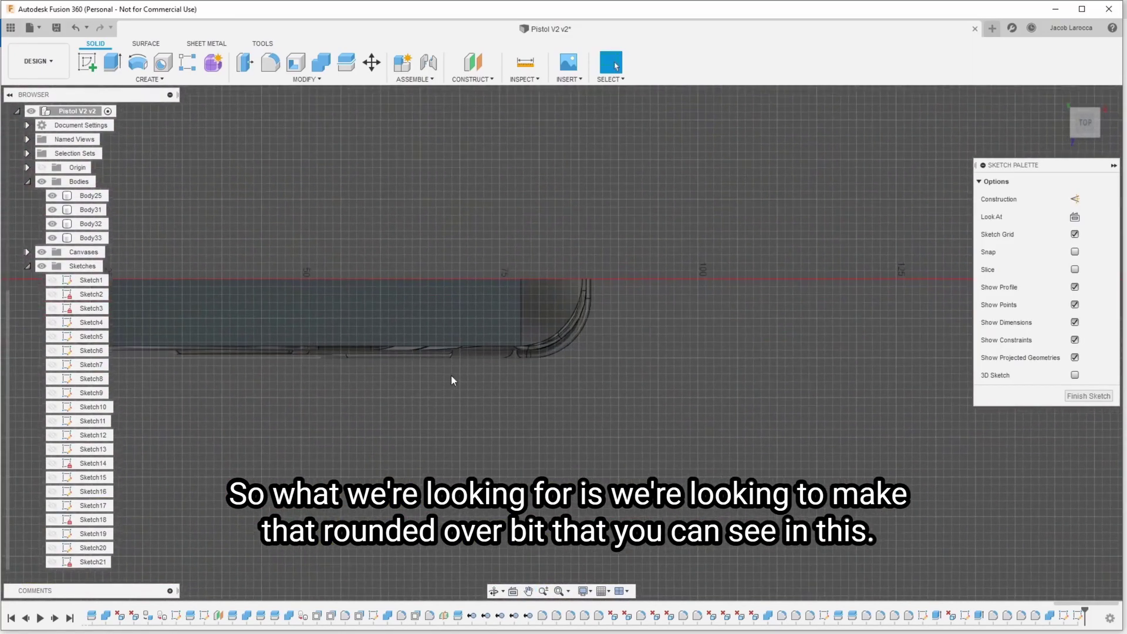
{"action": "scroll", "coordinate": [606, 428], "scroll_direction": "down", "scroll_amount": 3}
{"action": "left_click", "coordinate": [1084, 135]}
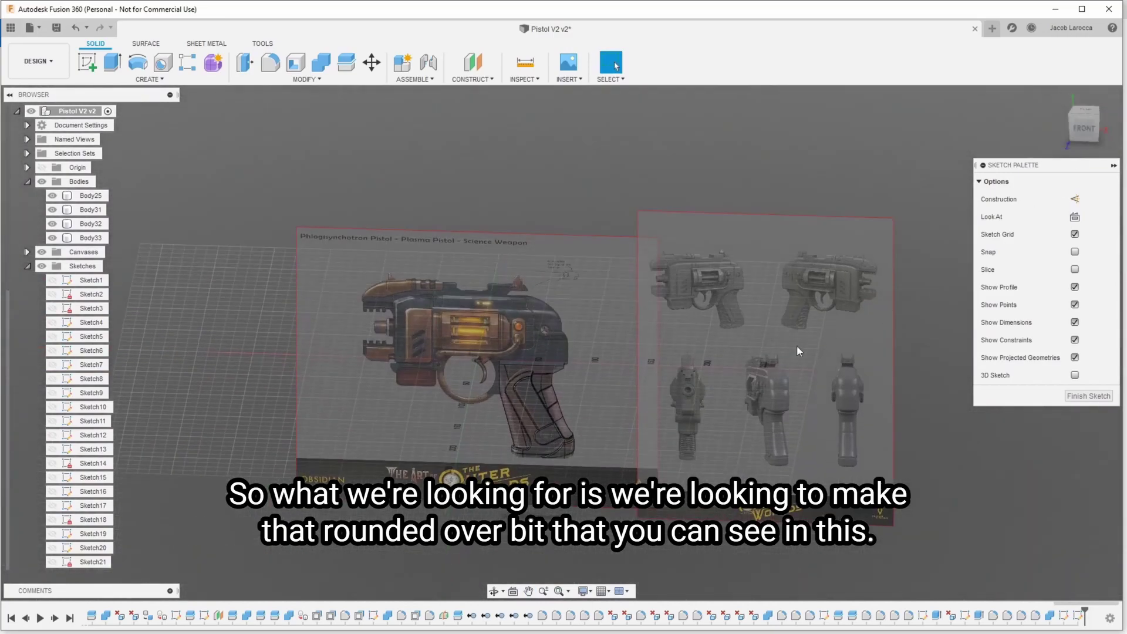
{"action": "scroll", "coordinate": [722, 299], "scroll_direction": "up", "scroll_amount": 5}
{"action": "scroll", "coordinate": [722, 294], "scroll_direction": "up", "scroll_amount": 2}
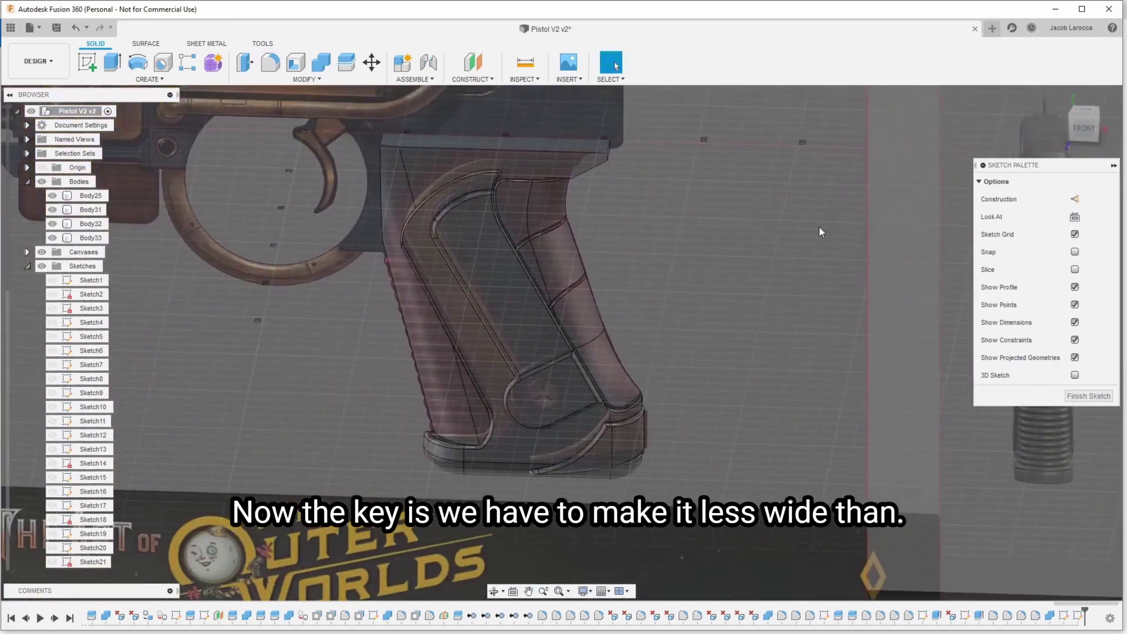
{"action": "scroll", "coordinate": [396, 360], "scroll_direction": "up", "scroll_amount": 5}
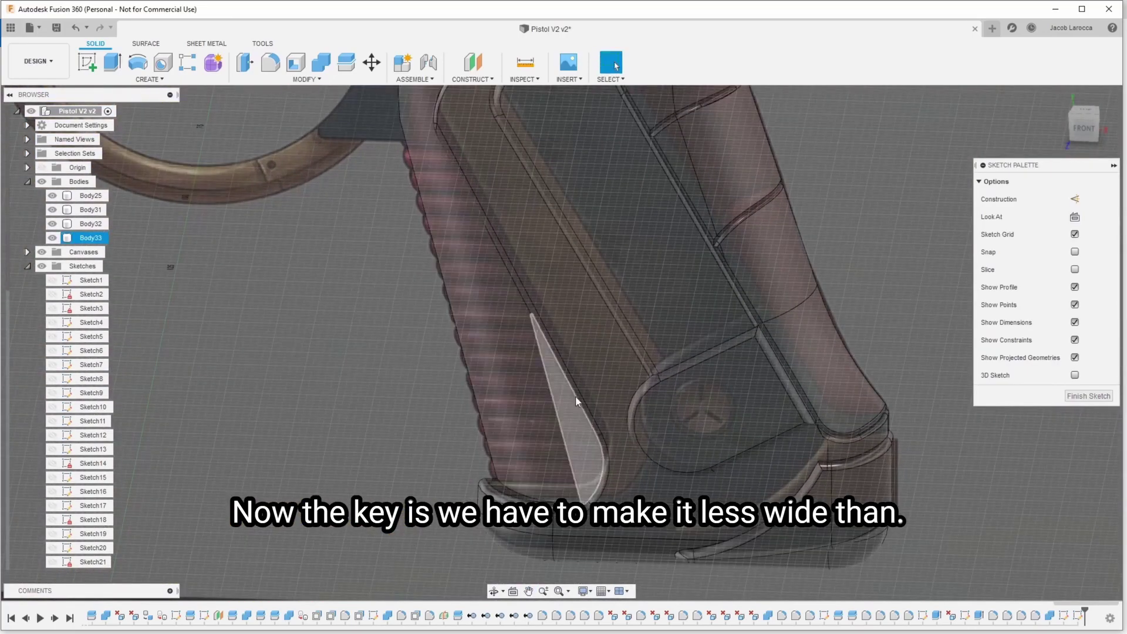
{"action": "scroll", "coordinate": [558, 327], "scroll_direction": "down", "scroll_amount": 2}
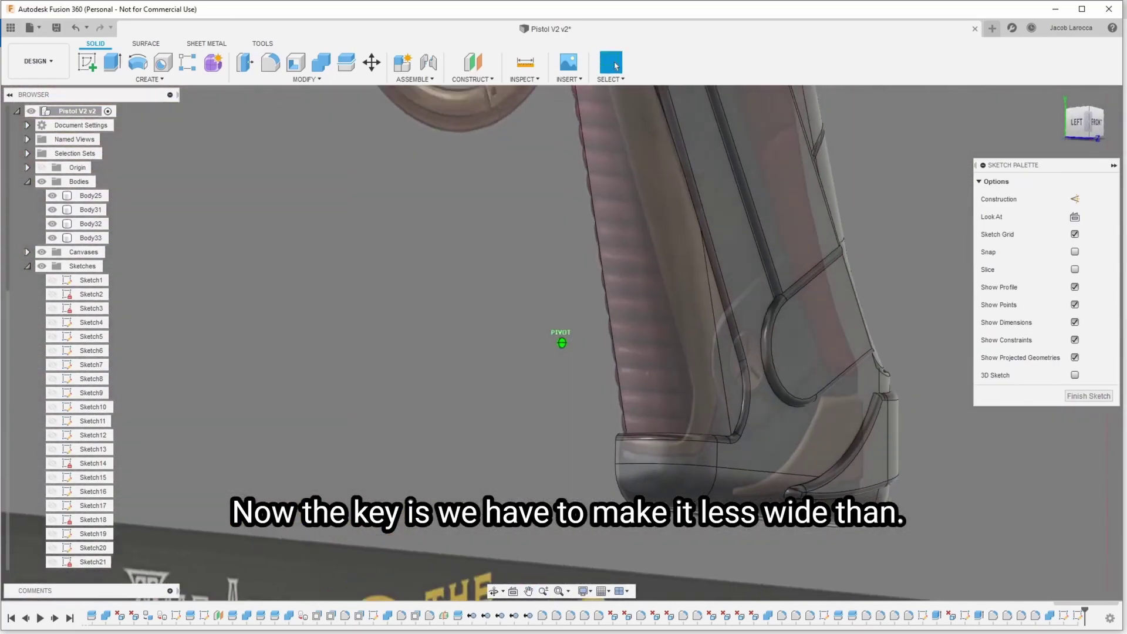
{"action": "middle_click_drag", "start_coordinate": [559, 327], "coordinate": [942, 231], "text": "shift"}
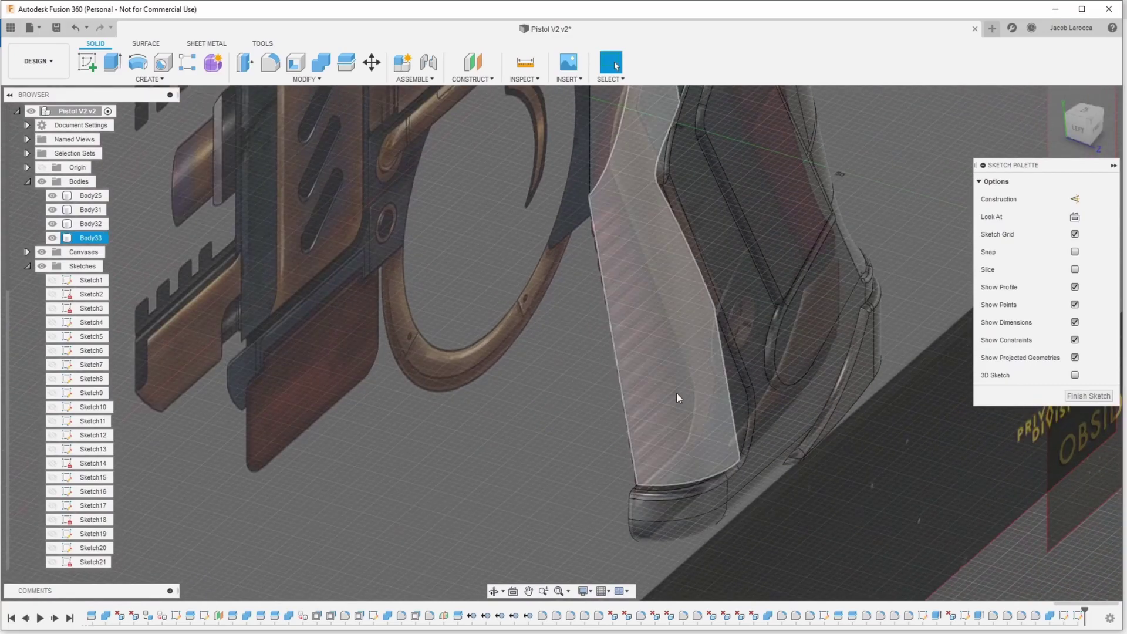
{"action": "scroll", "coordinate": [679, 392], "scroll_direction": "down", "scroll_amount": 3}
Step: Abandon a Press Pull, then delete the grip's long front face to square it off
{"action": "scroll", "coordinate": [682, 392], "scroll_direction": "up", "scroll_amount": 3}
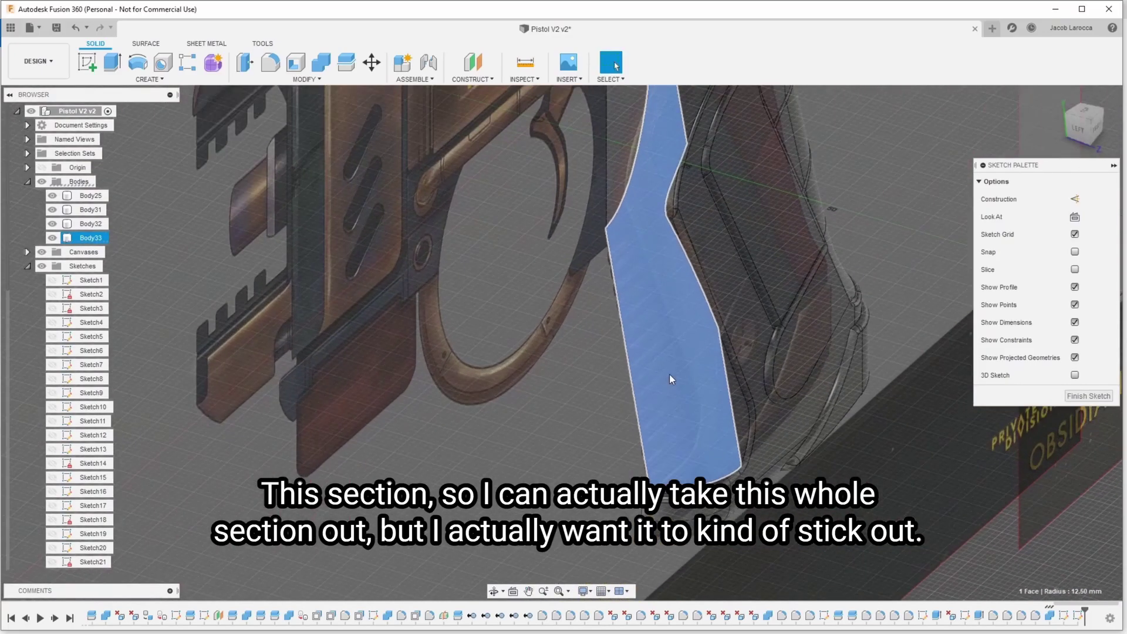
{"action": "left_click", "coordinate": [669, 376]}
{"action": "left_click", "coordinate": [1078, 140]}
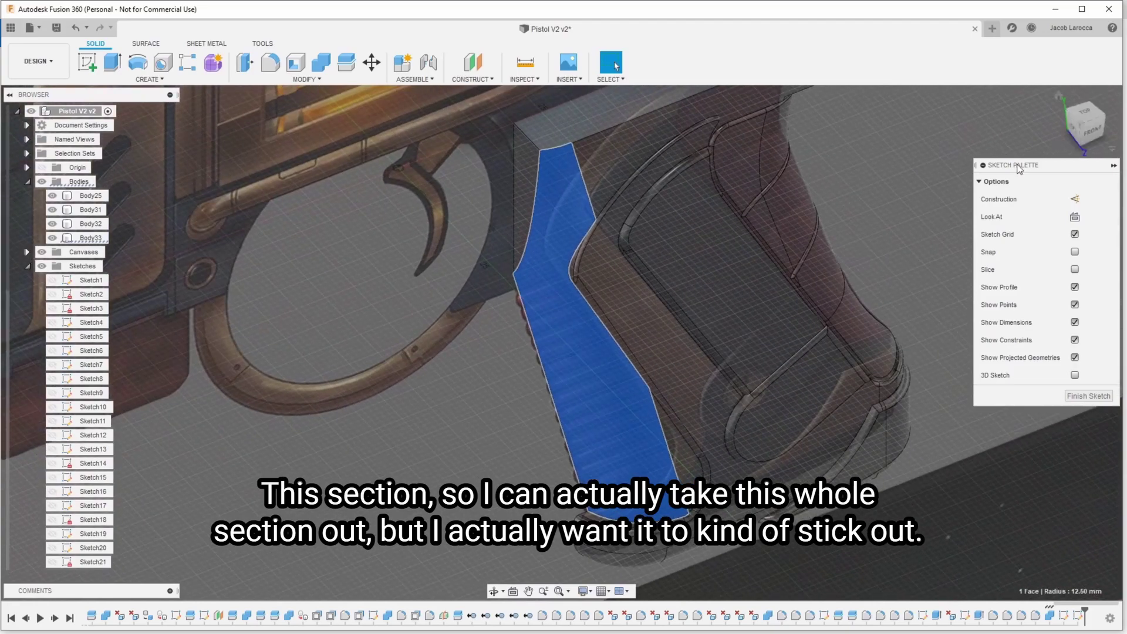
{"action": "left_click", "coordinate": [607, 466]}
{"action": "type", "text": "q-"}
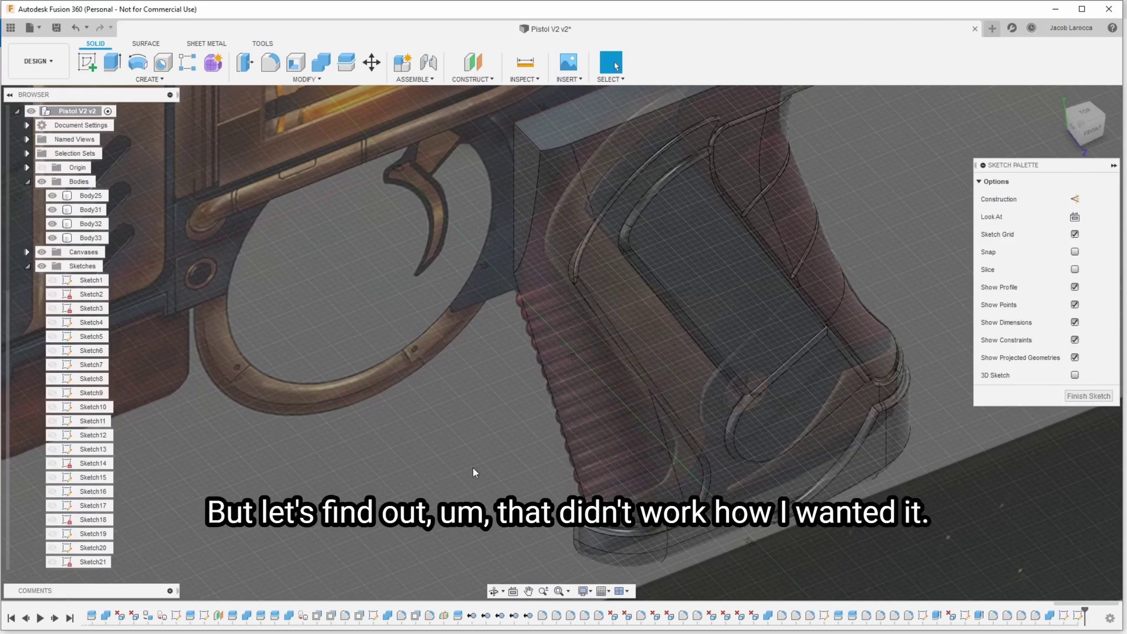
{"action": "left_click", "coordinate": [589, 473]}
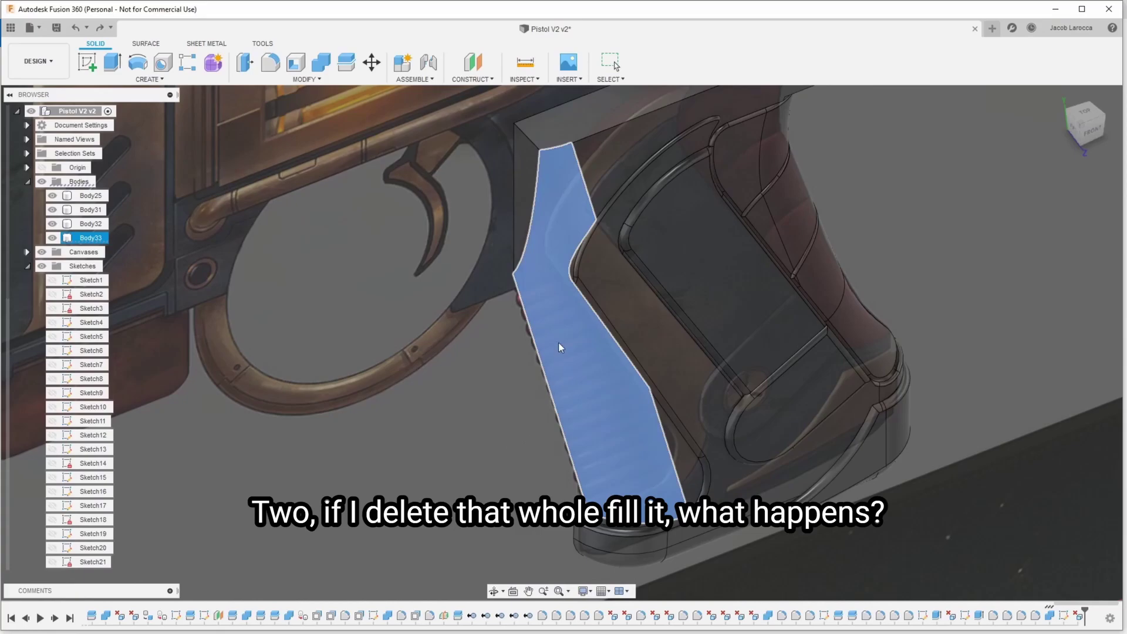
{"action": "key", "text": "Delete"}
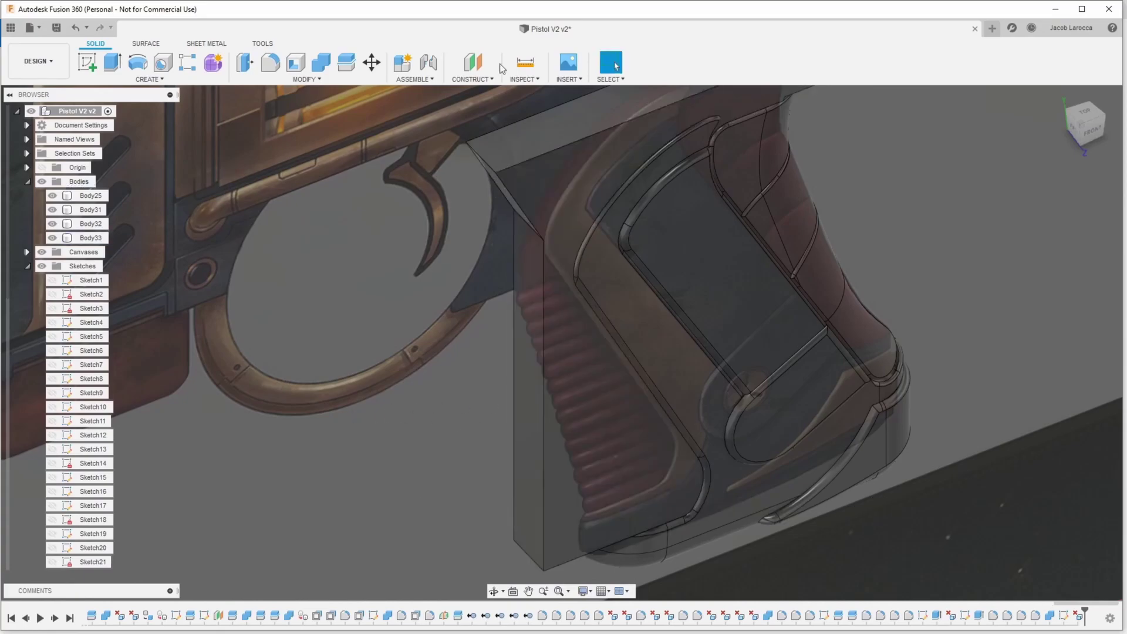
Step: Sketch a line on the grip's side face and finish the sketch
{"action": "right_click", "coordinate": [584, 355]}
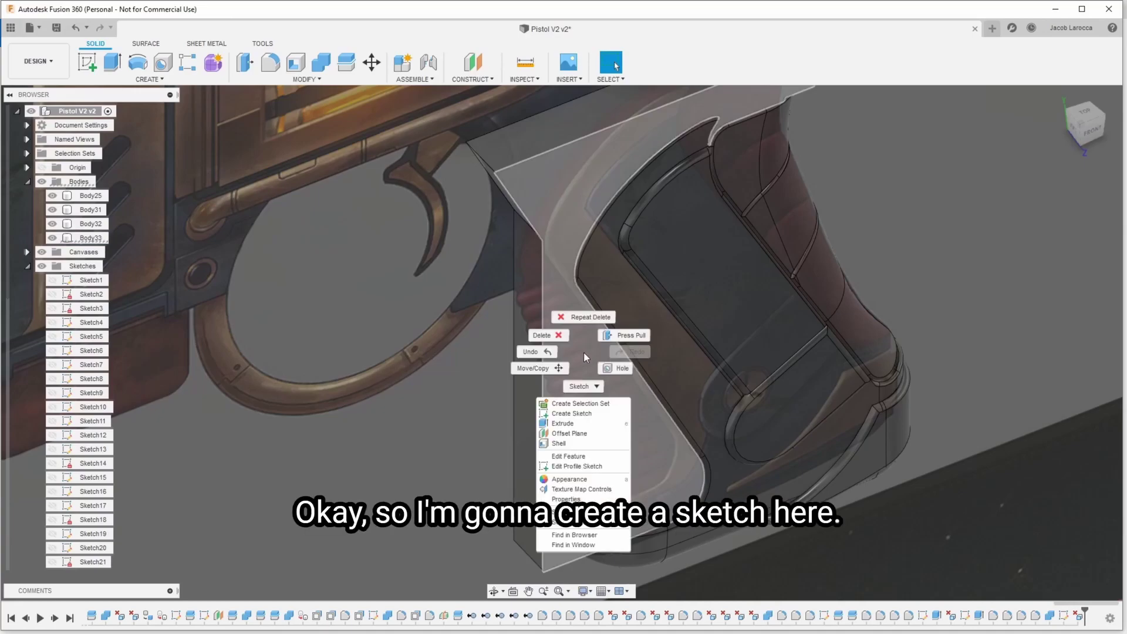
{"action": "left_click", "coordinate": [584, 414]}
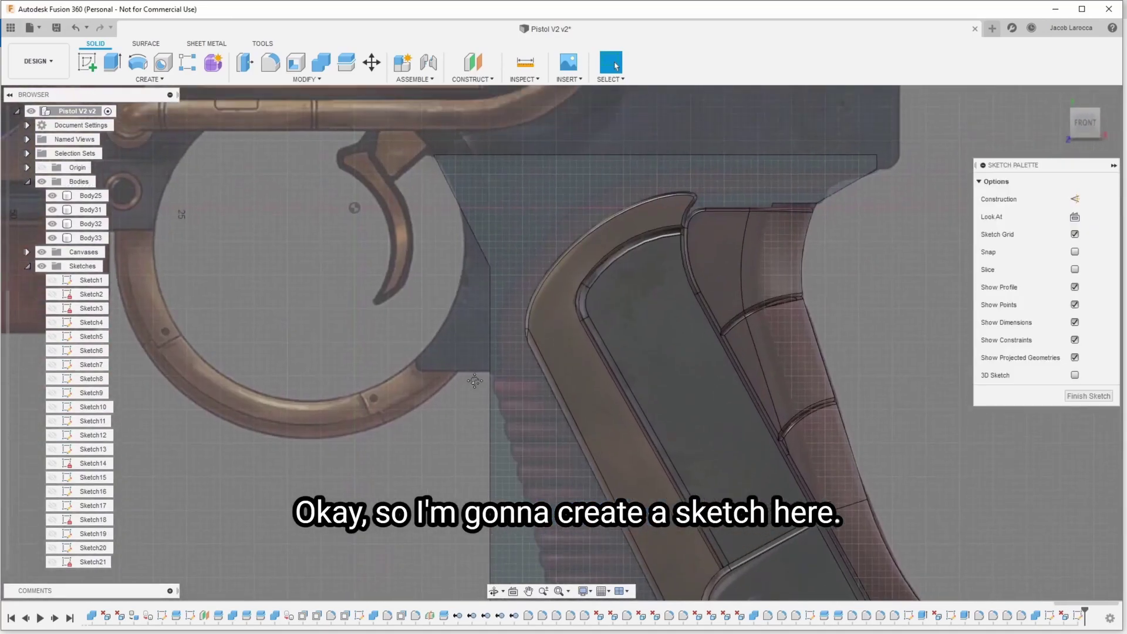
{"action": "scroll", "coordinate": [490, 359], "scroll_direction": "up", "scroll_amount": 3}
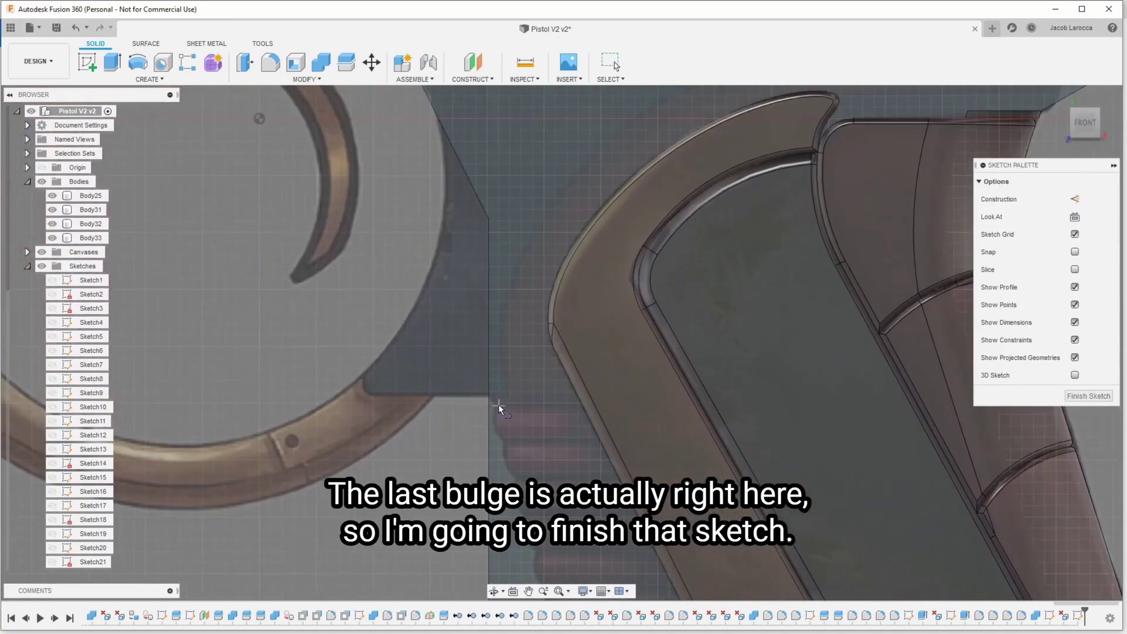
{"action": "left_click", "coordinate": [622, 394]}
{"action": "key", "text": "Escape"}
{"action": "scroll", "coordinate": [619, 392], "scroll_direction": "down", "scroll_amount": 3}
{"action": "scroll", "coordinate": [619, 392], "scroll_direction": "down", "scroll_amount": 2}
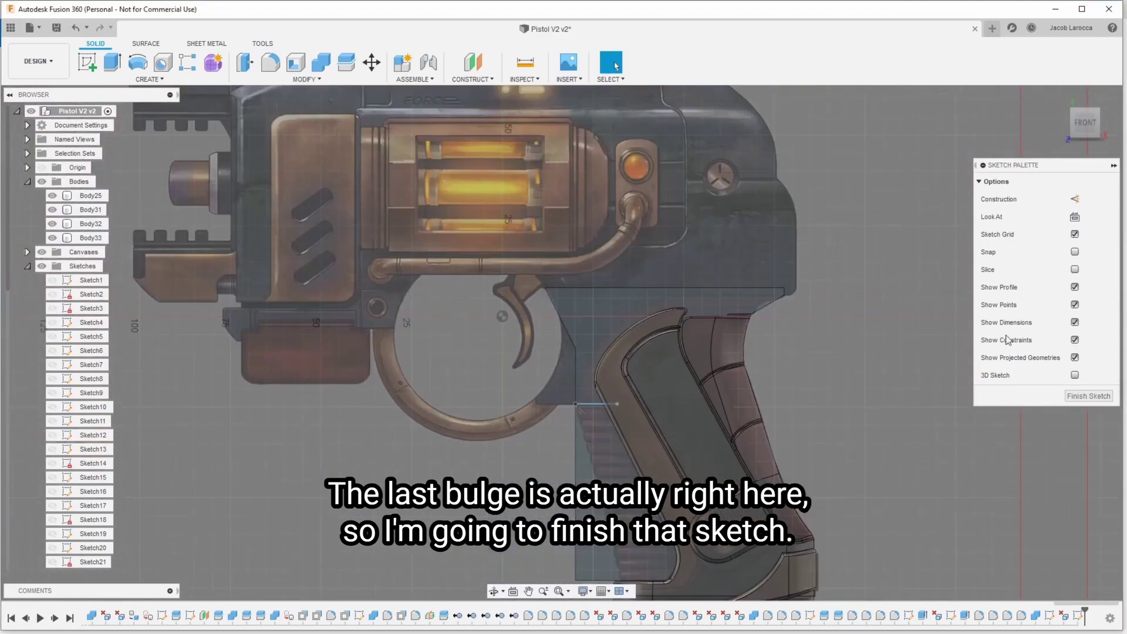
{"action": "left_click", "coordinate": [1080, 396]}
Step: Press Pull the grip side panel profile -2 mm as a cut
{"action": "left_click", "coordinate": [610, 499]}
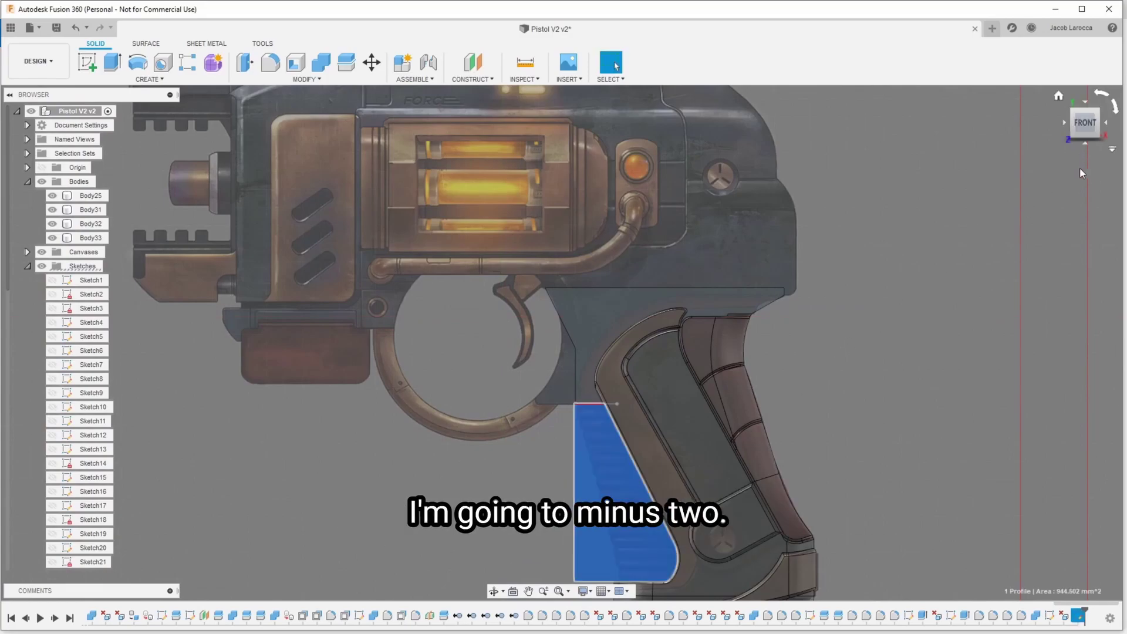
{"action": "middle_click_drag", "start_coordinate": [563, 343], "coordinate": [592, 346], "text": "shift"}
{"action": "key", "text": "q"}
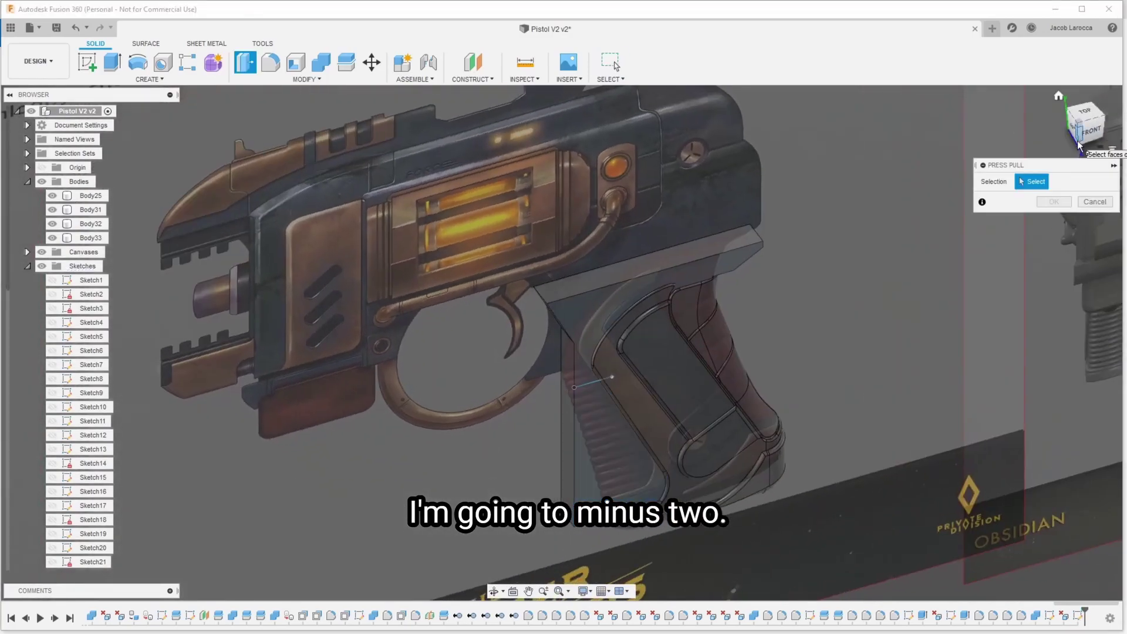
{"action": "left_click", "coordinate": [609, 439]}
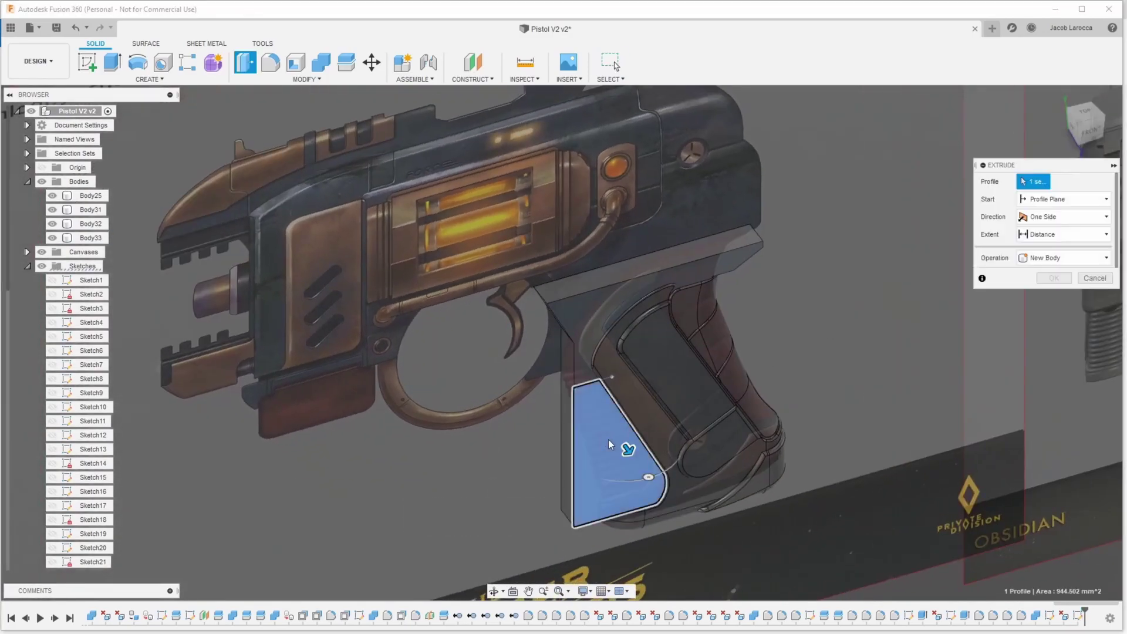
{"action": "type", "text": "-2"}
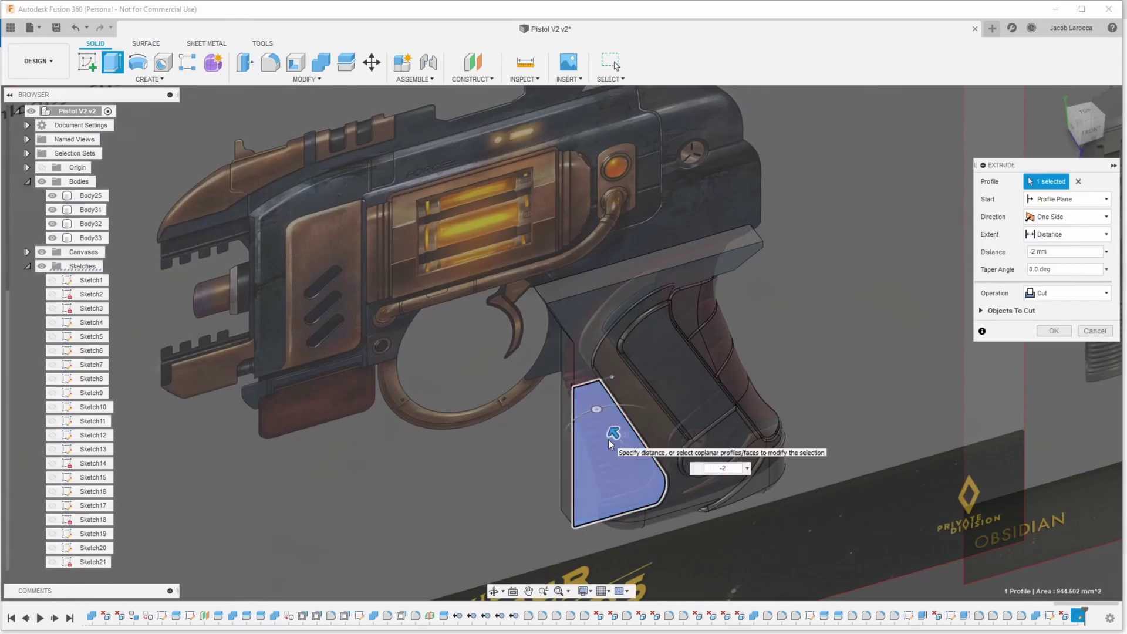
{"action": "key", "text": "Return"}
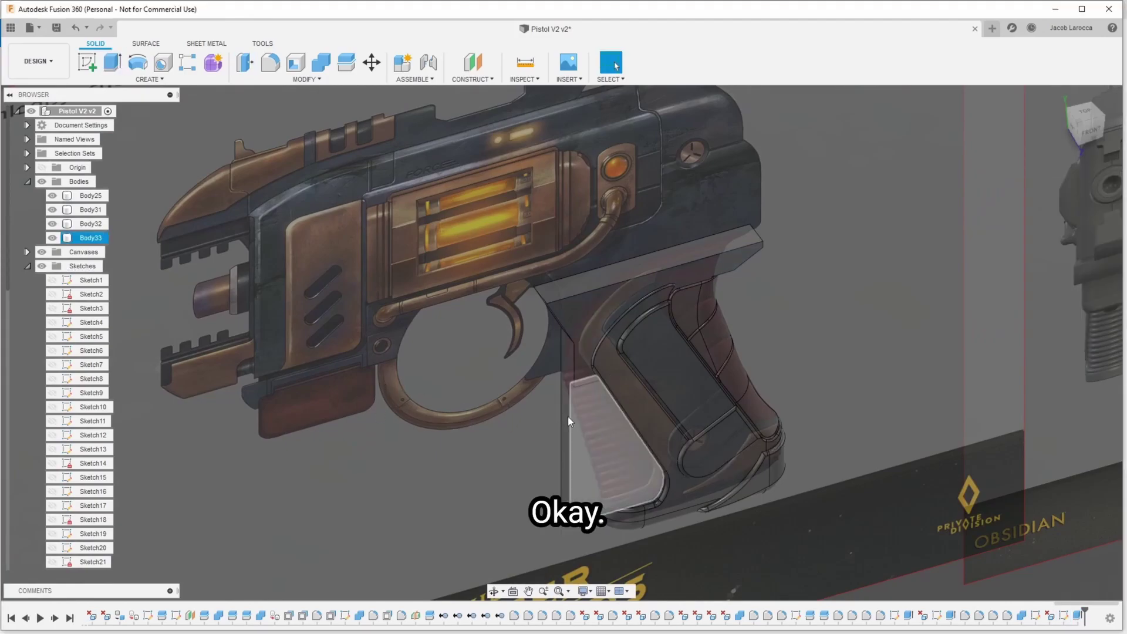
Step: Sketch a slanted line on the recessed face from its top corner to the grip bottom
{"action": "right_click", "coordinate": [598, 446]}
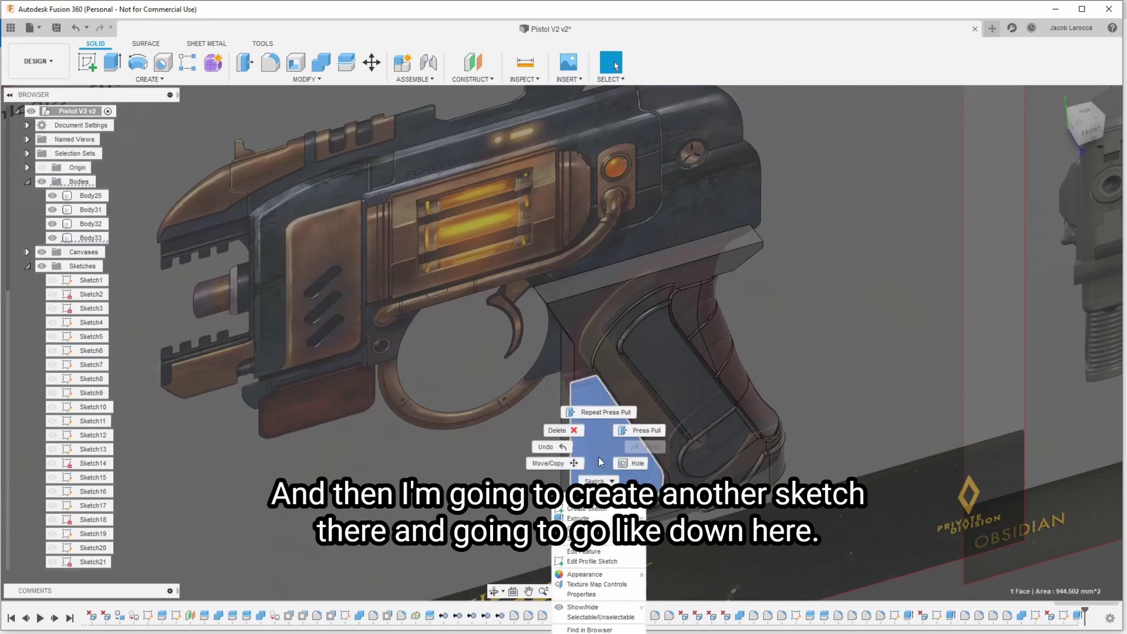
{"action": "left_click", "coordinate": [589, 510]}
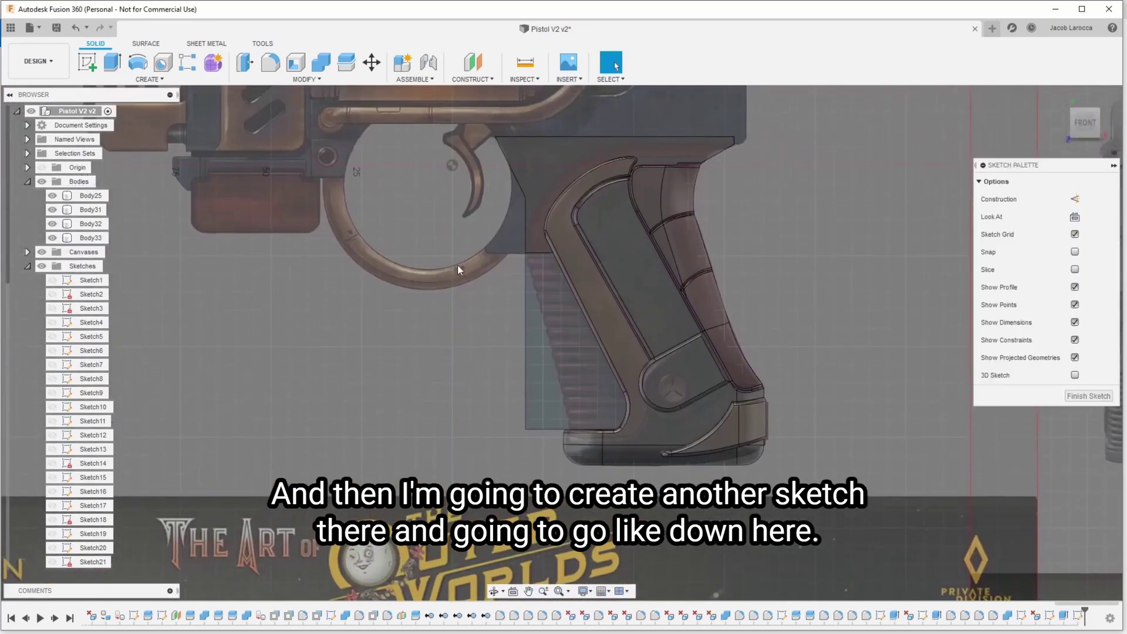
{"action": "scroll", "coordinate": [533, 276], "scroll_direction": "down", "scroll_amount": 3}
{"action": "scroll", "coordinate": [493, 269], "scroll_direction": "down", "scroll_amount": 2}
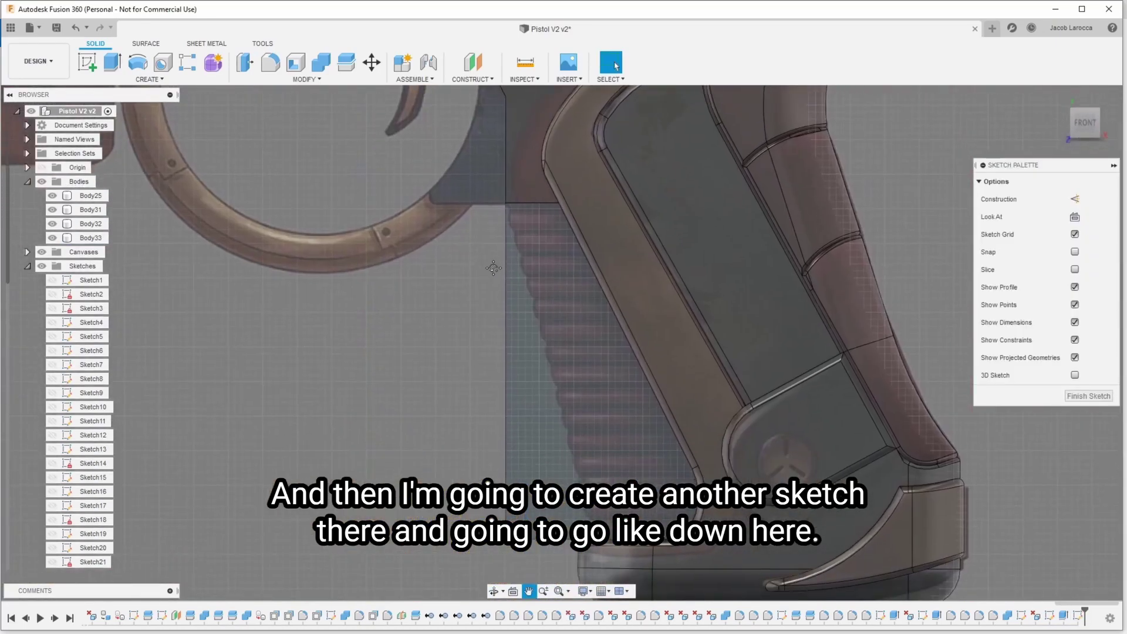
{"action": "left_click", "coordinate": [507, 203]}
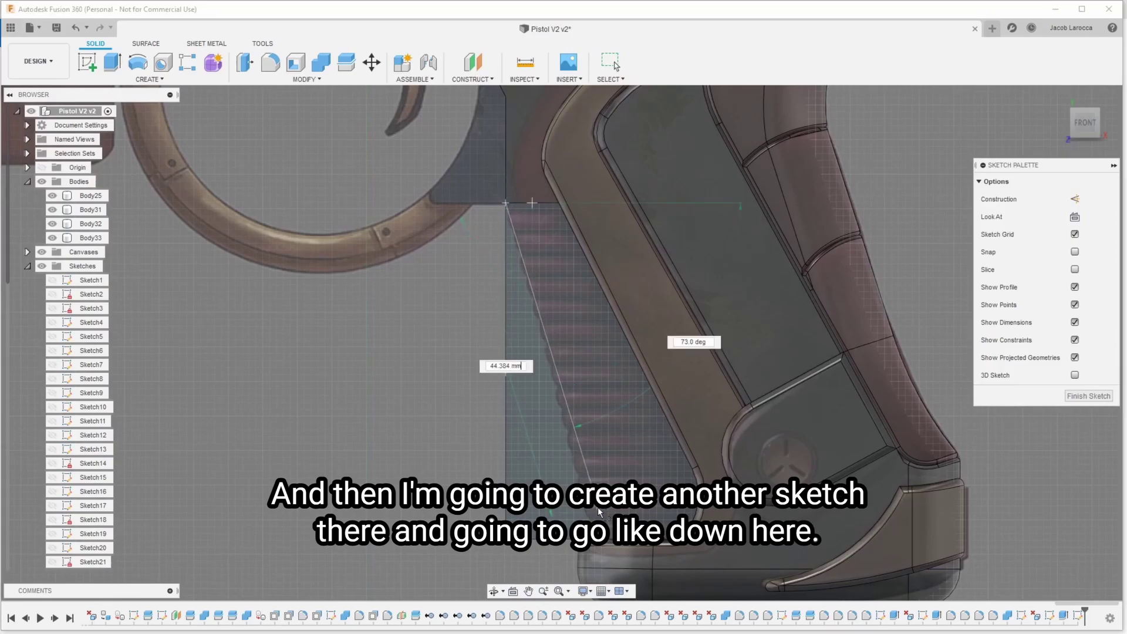
{"action": "left_click", "coordinate": [596, 540]}
{"action": "key", "text": "Escape"}
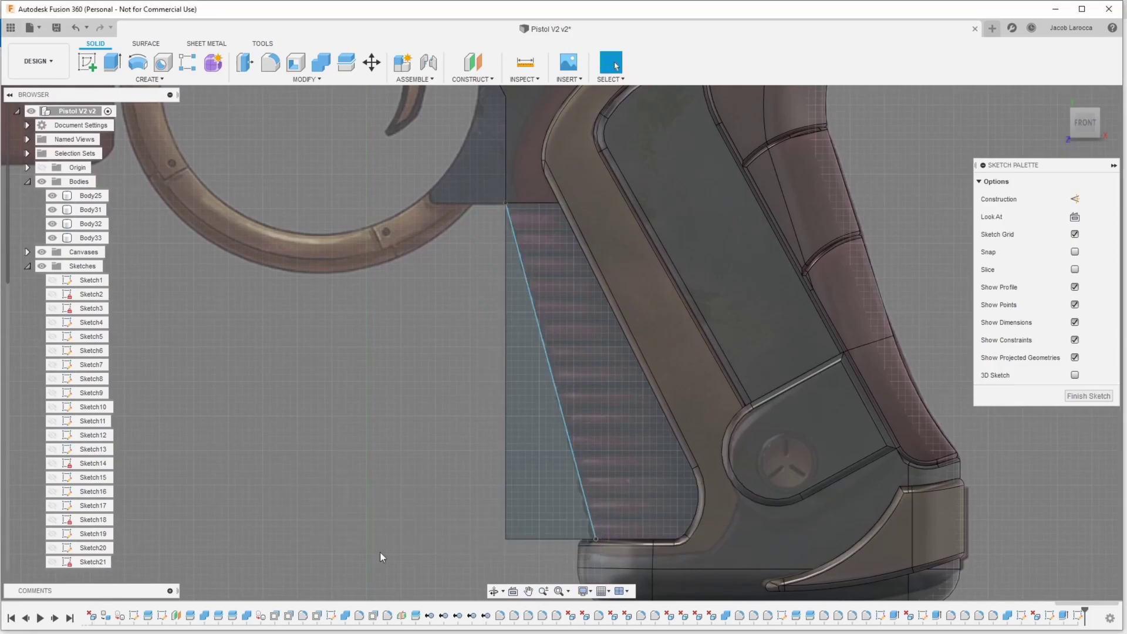
{"action": "left_click", "coordinate": [1089, 396]}
Step: Extrude-cut the narrow triangular profile 27 mm through the grip
{"action": "left_click", "coordinate": [538, 481]}
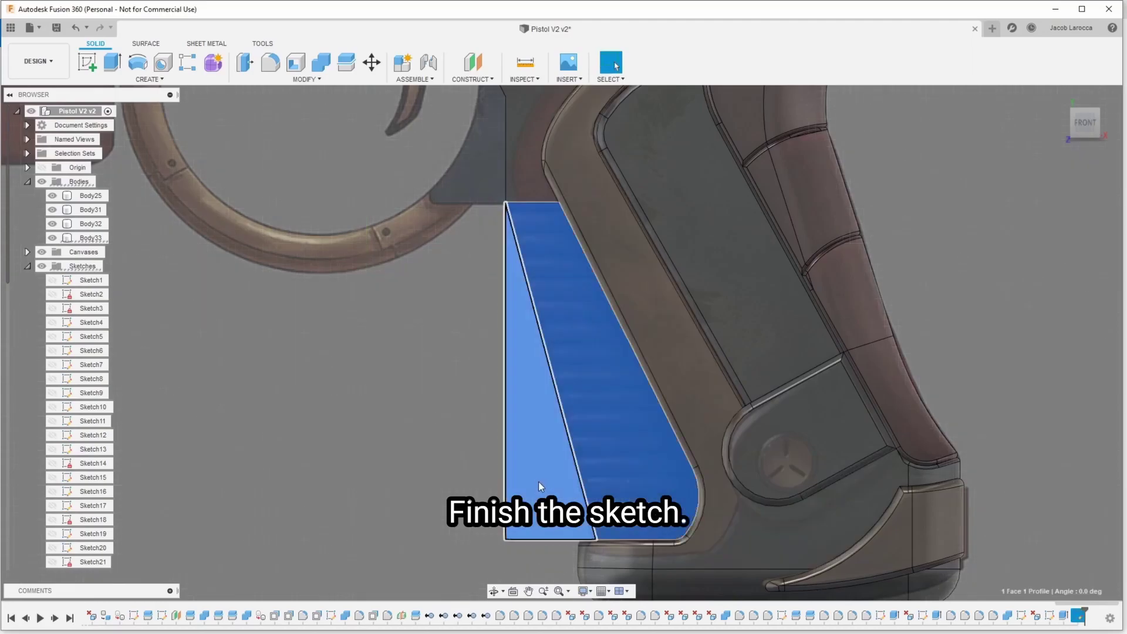
{"action": "key", "text": "e"}
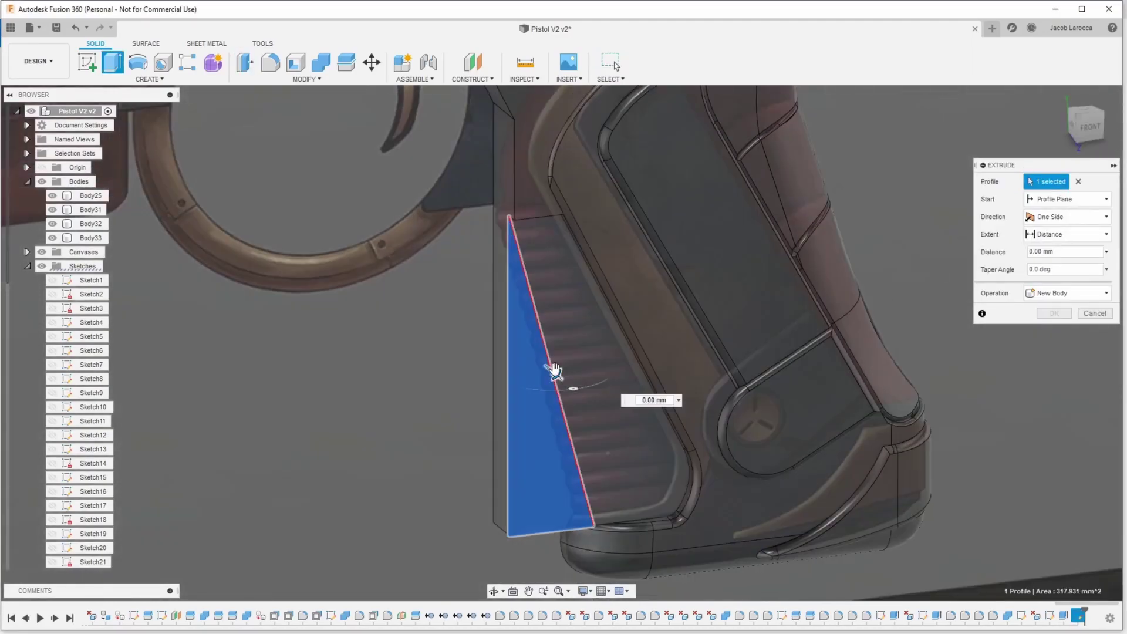
{"action": "left_click_drag", "start_coordinate": [556, 374], "coordinate": [410, 334]}
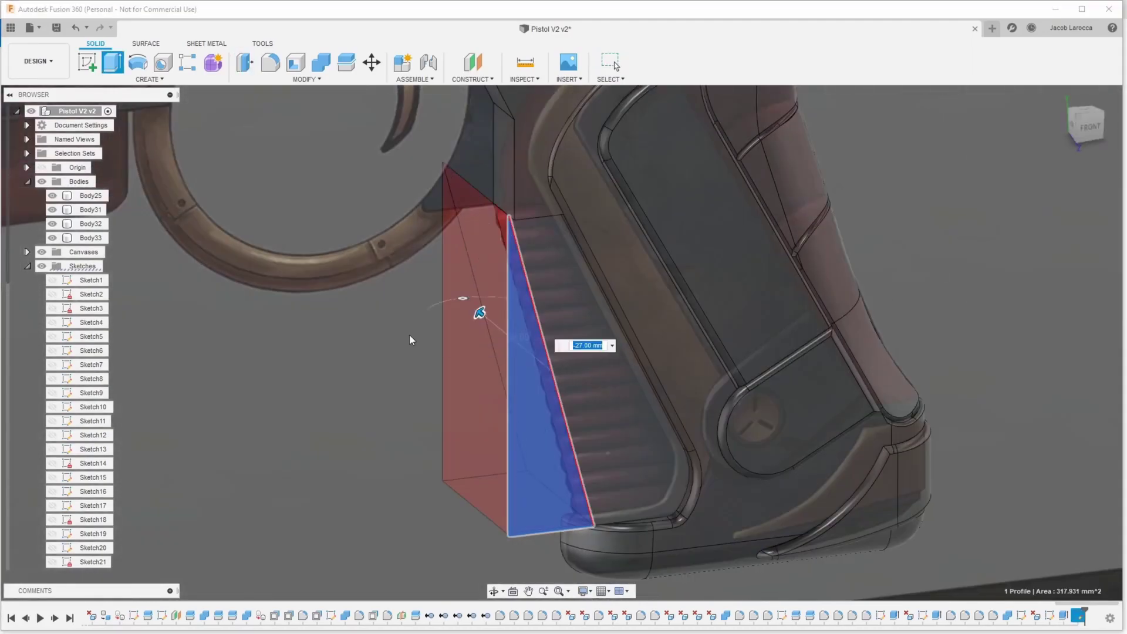
{"action": "key", "text": "Return"}
Step: Try filleting the slanted edge at 2.5 and 5 mm, then abandon the failing fillet
{"action": "left_click", "coordinate": [573, 368]}
{"action": "scroll", "coordinate": [564, 411], "scroll_direction": "up", "scroll_amount": 3}
{"action": "scroll", "coordinate": [558, 458], "scroll_direction": "up", "scroll_amount": 2}
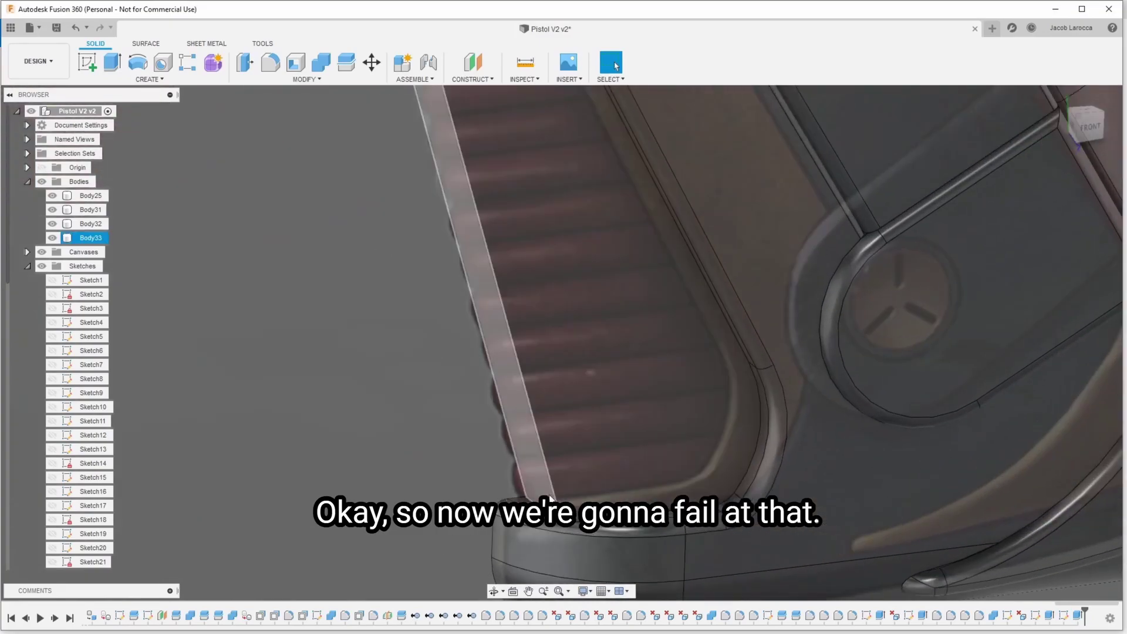
{"action": "key", "text": "s"}
{"action": "key", "text": "Return"}
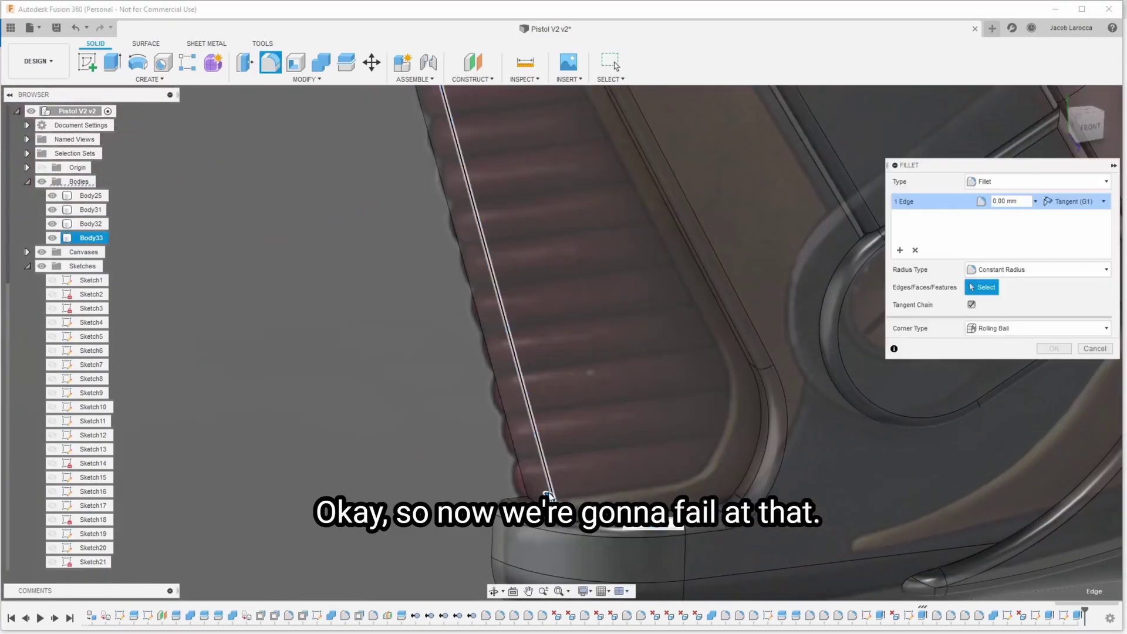
{"action": "left_click_drag", "start_coordinate": [555, 486], "coordinate": [558, 488]}
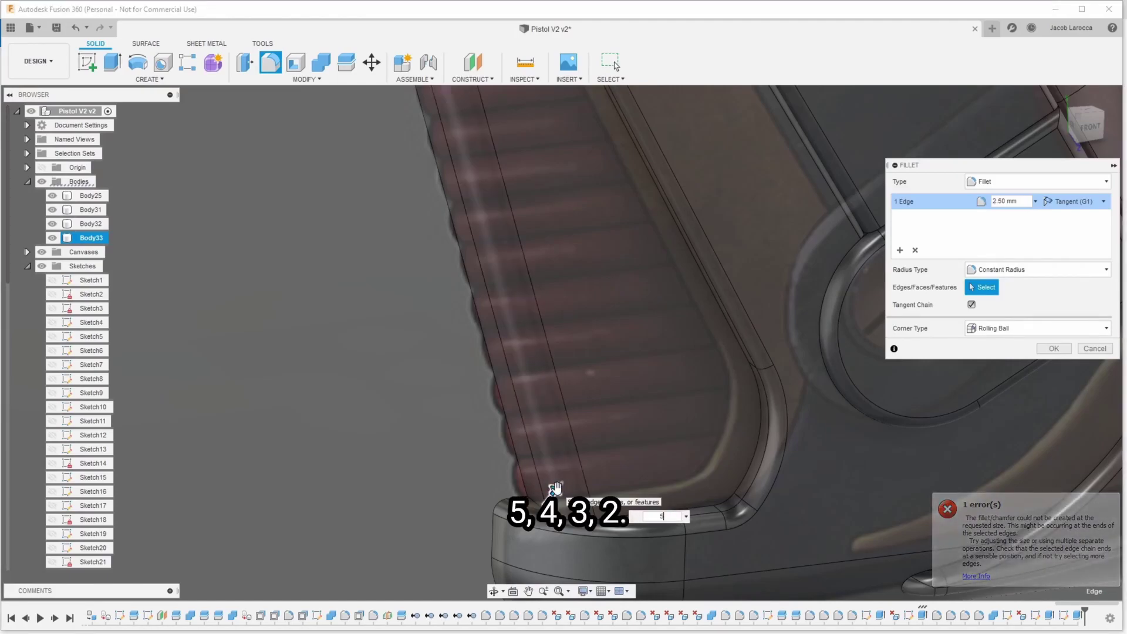
{"action": "type", "text": "5"}
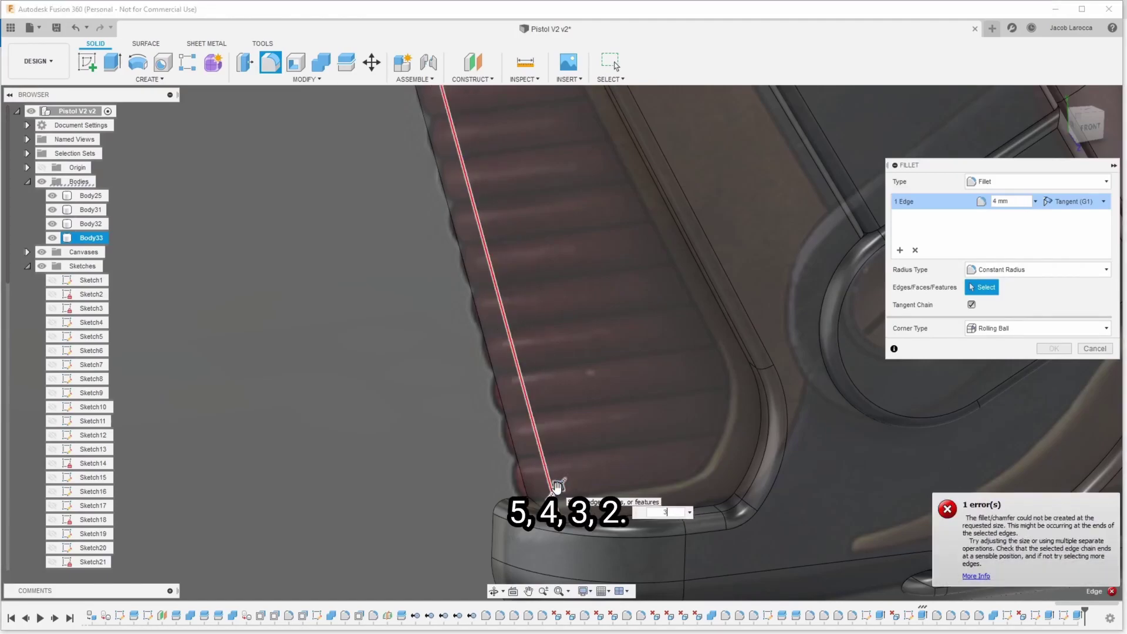
{"action": "key", "text": "Return"}
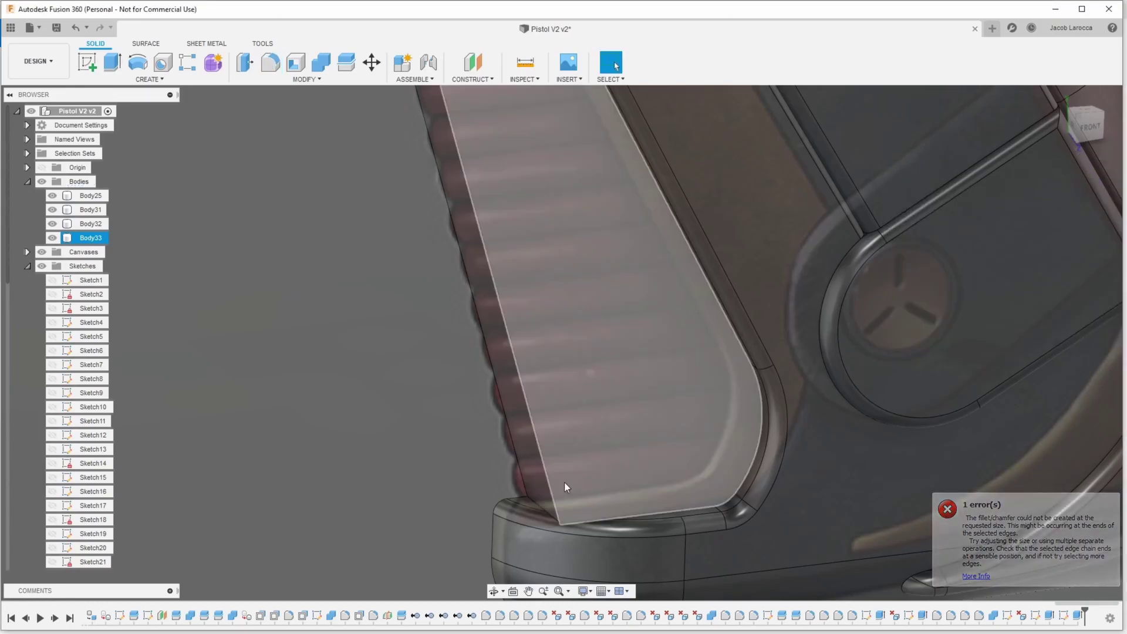
{"action": "middle_click_drag", "start_coordinate": [557, 486], "coordinate": [558, 402], "text": "shift"}
{"action": "middle_click_drag", "start_coordinate": [523, 233], "coordinate": [541, 317]}
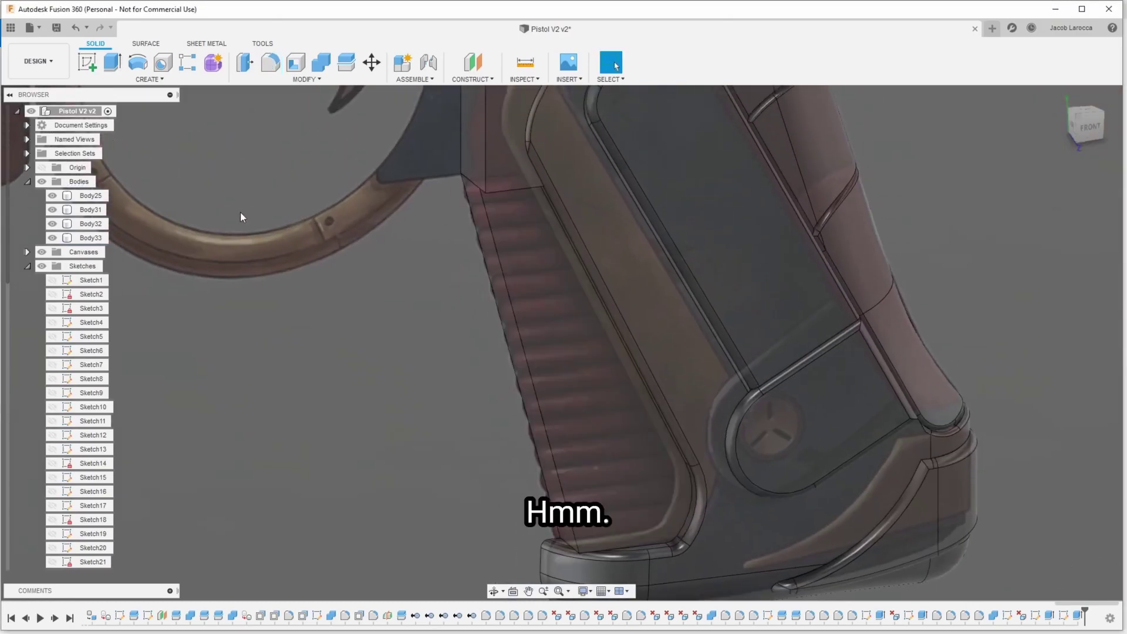
Step: Create a sketch on the grip face that projects the face outline
{"action": "right_click", "coordinate": [552, 274]}
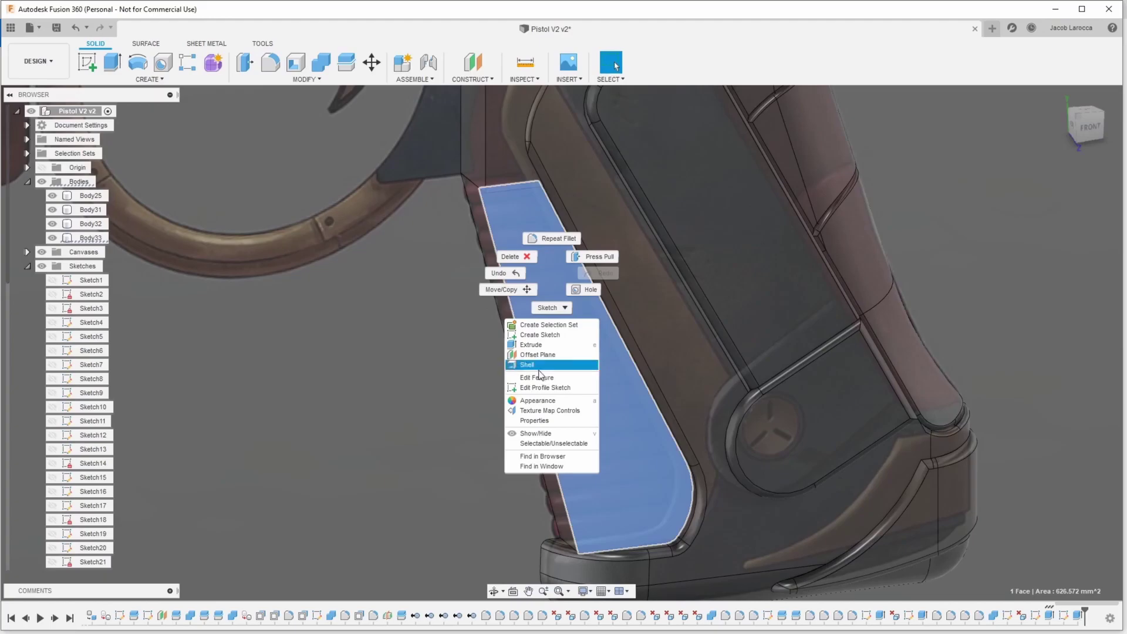
{"action": "left_click", "coordinate": [547, 338]}
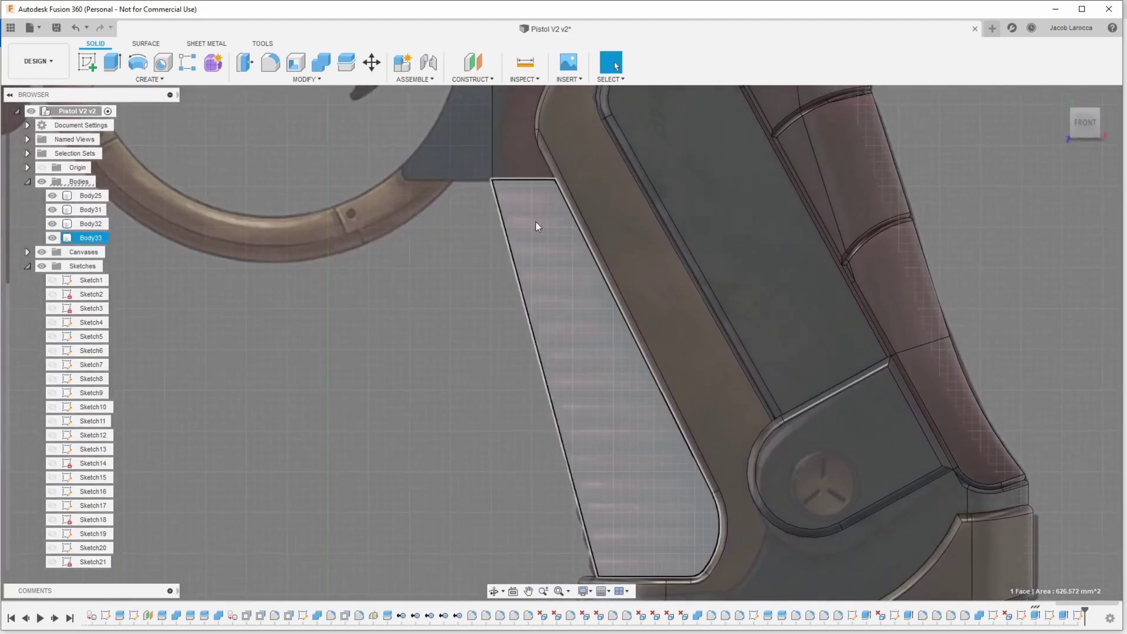
{"action": "key", "text": "s"}
{"action": "left_click", "coordinate": [587, 303]}
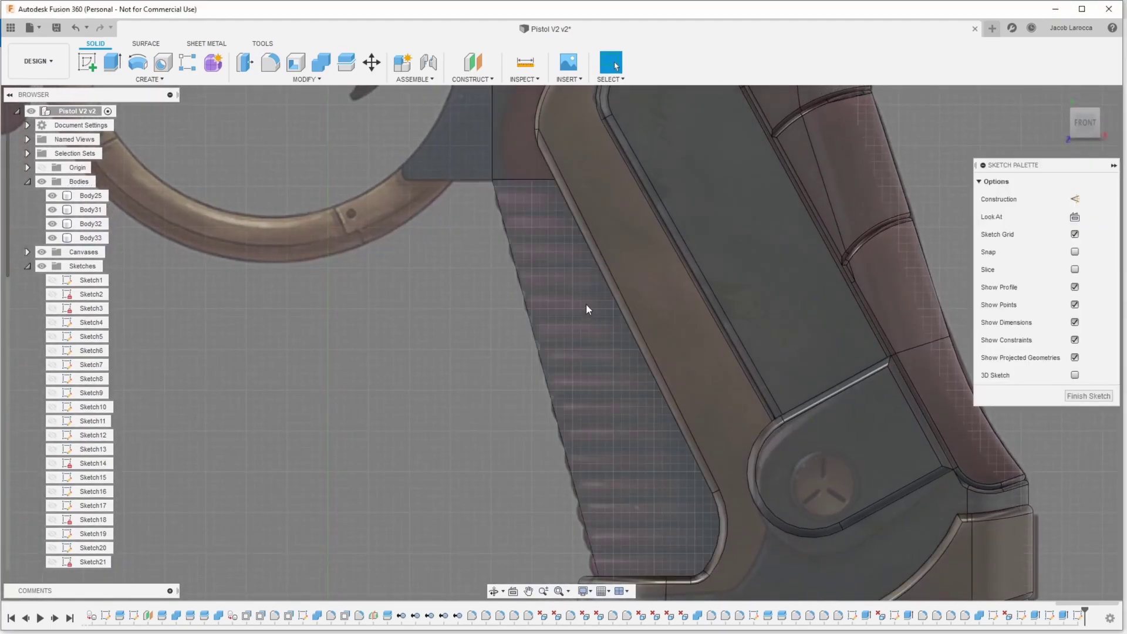
{"action": "key", "text": "Return"}
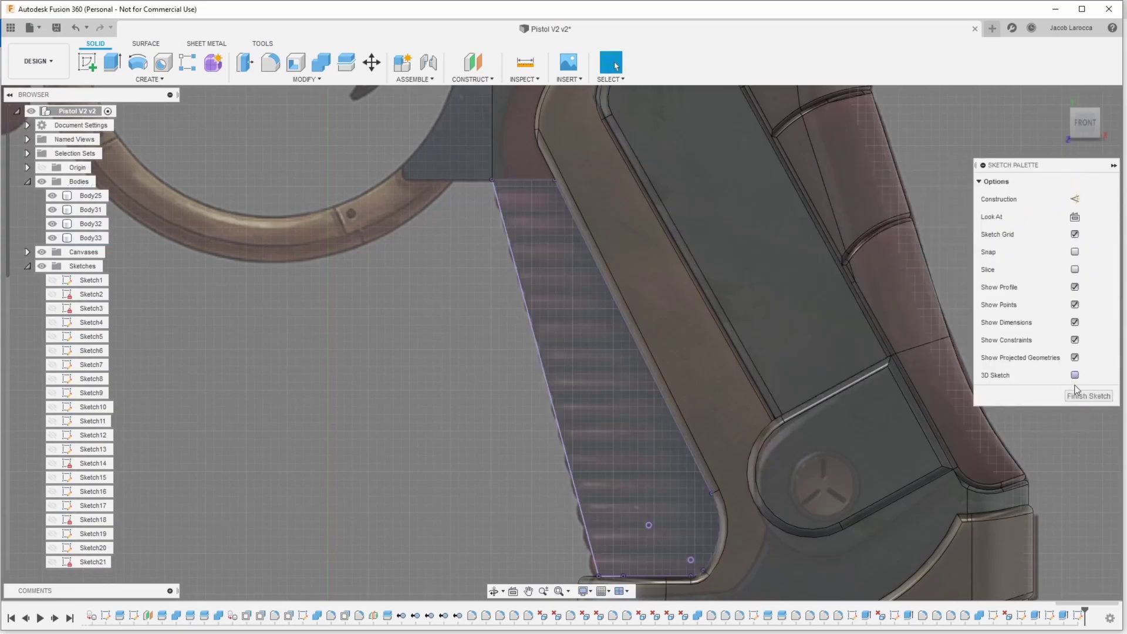
{"action": "left_click", "coordinate": [1079, 394]}
Step: Split the grip body with the new sketch, creating Body34
{"action": "type", "text": "s"}
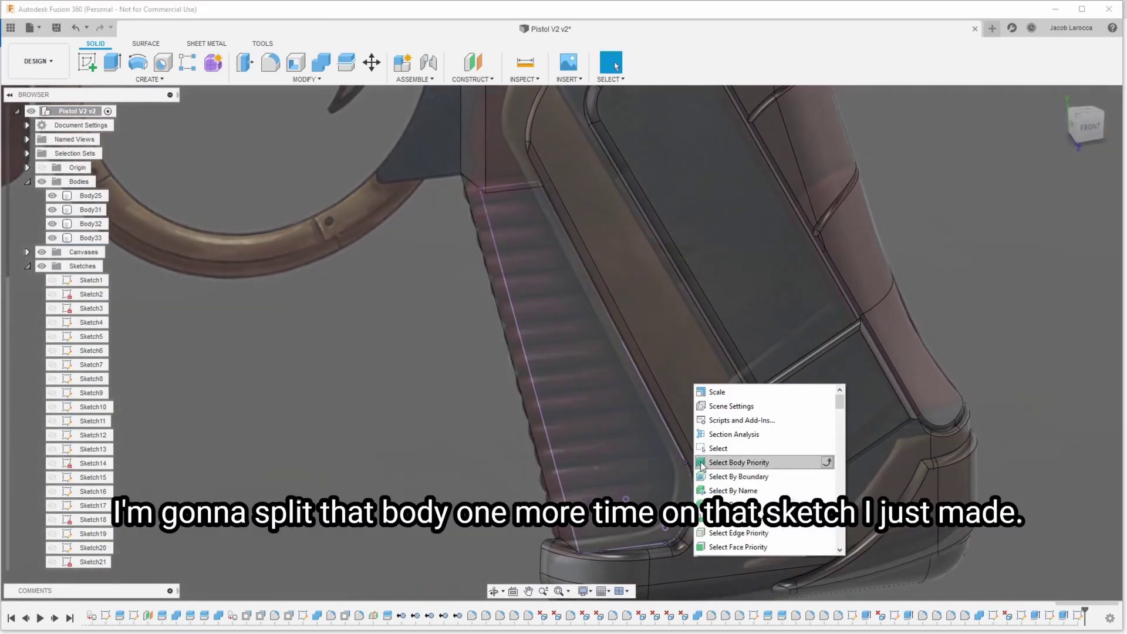
{"action": "type", "text": "split"}
{"action": "key", "text": "Return"}
{"action": "left_click", "coordinate": [492, 148]}
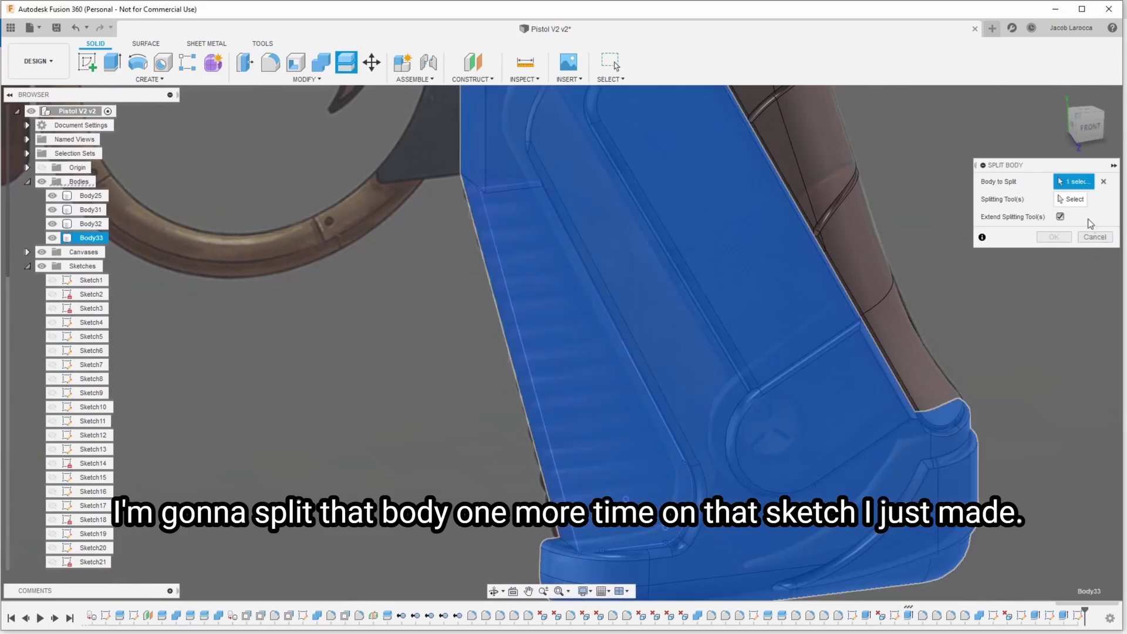
{"action": "left_click", "coordinate": [490, 213]}
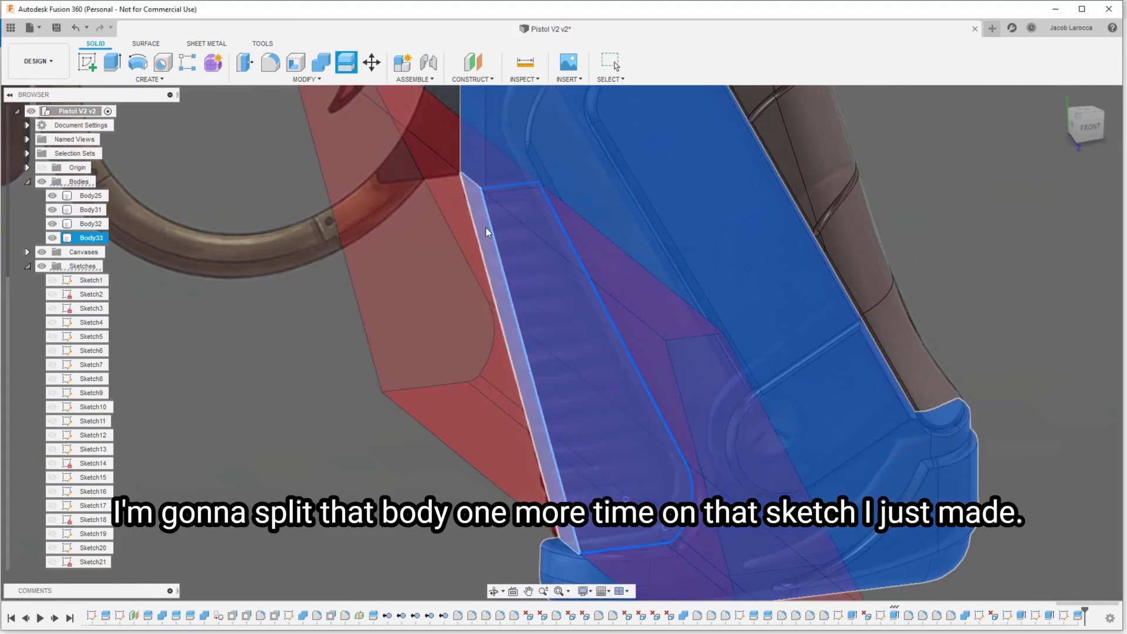
{"action": "key", "text": "Return"}
Step: Round the slanted grip edge with a 10 mm fillet
{"action": "key", "text": "s"}
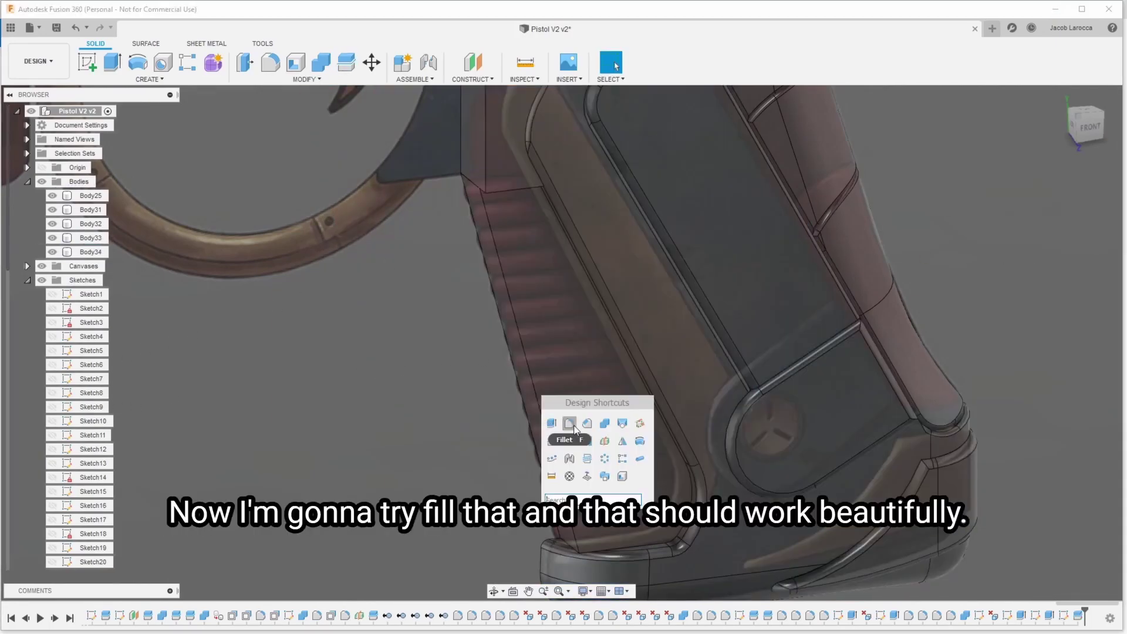
{"action": "left_click", "coordinate": [584, 443]}
{"action": "left_click", "coordinate": [538, 418]}
{"action": "left_click_drag", "start_coordinate": [538, 418], "coordinate": [549, 410]}
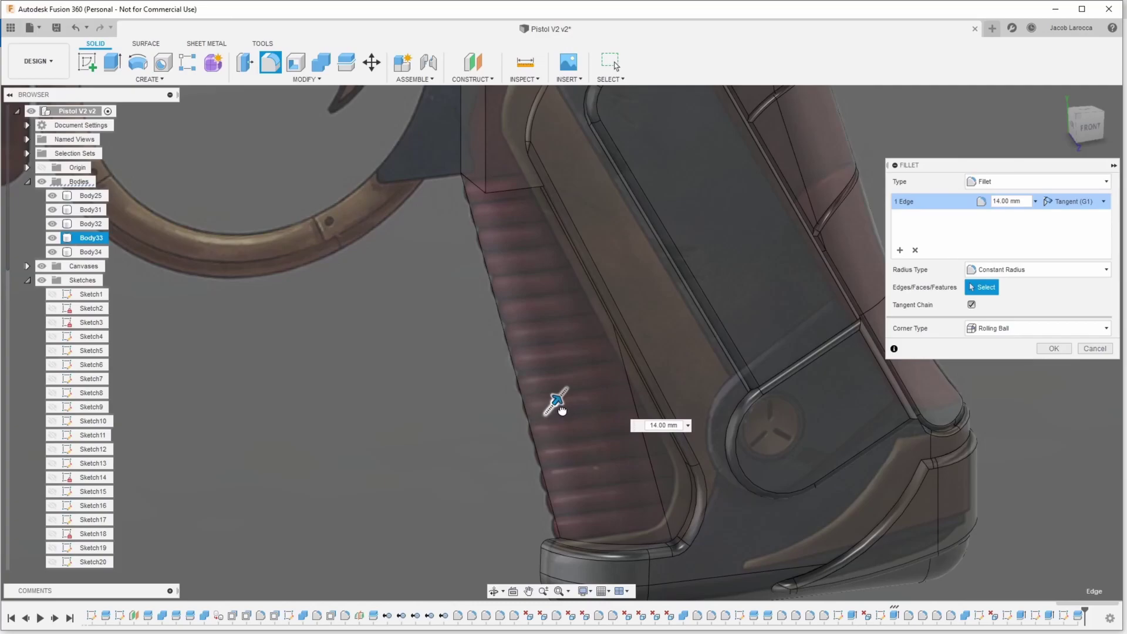
{"action": "left_click_drag", "start_coordinate": [562, 411], "coordinate": [552, 415]}
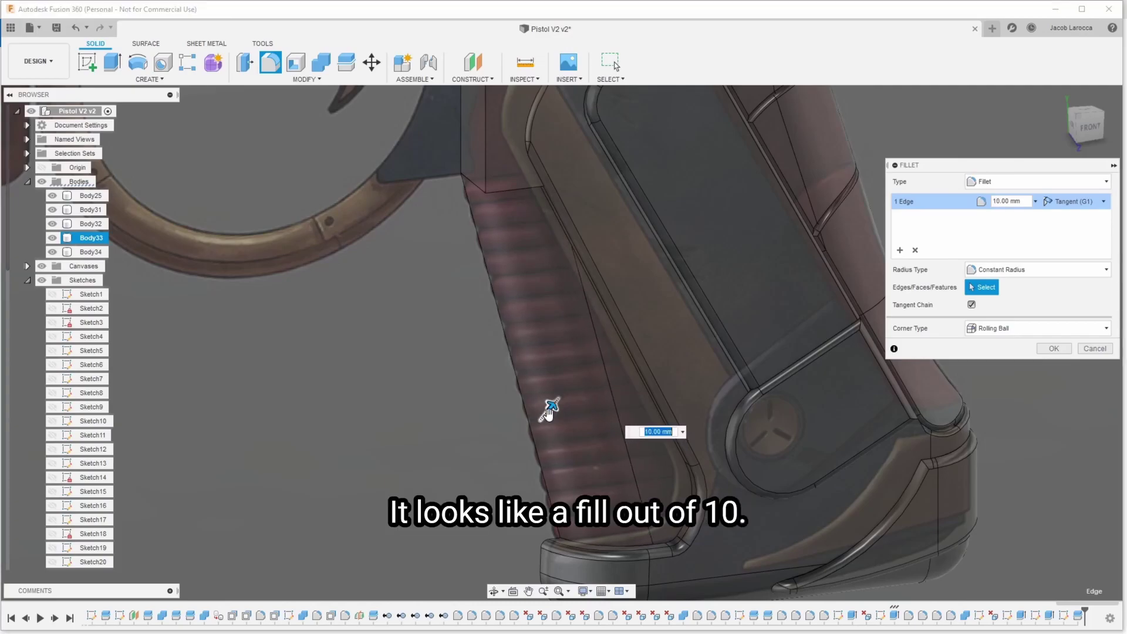
{"action": "key", "text": "Return"}
{"action": "scroll", "coordinate": [610, 468], "scroll_direction": "down", "scroll_amount": 2}
{"action": "scroll", "coordinate": [609, 467], "scroll_direction": "up", "scroll_amount": 5}
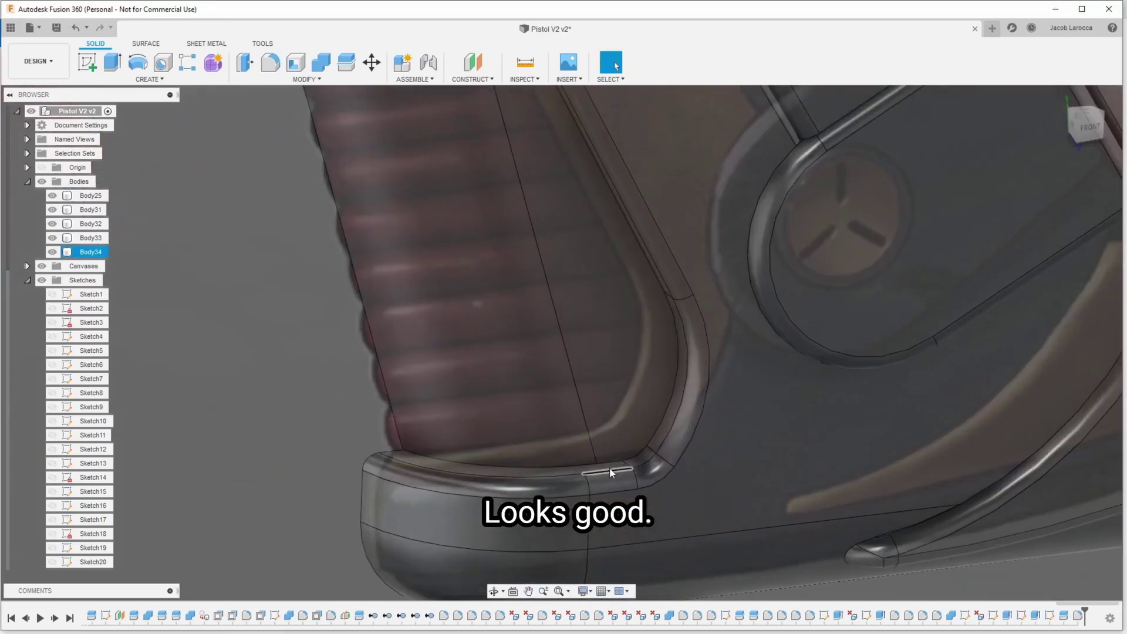
Step: Start a sketch on the grip's bottom face and project its curved bottom edge
{"action": "left_click", "coordinate": [512, 470]}
{"action": "right_click", "coordinate": [510, 471]}
{"action": "left_click", "coordinate": [512, 534]}
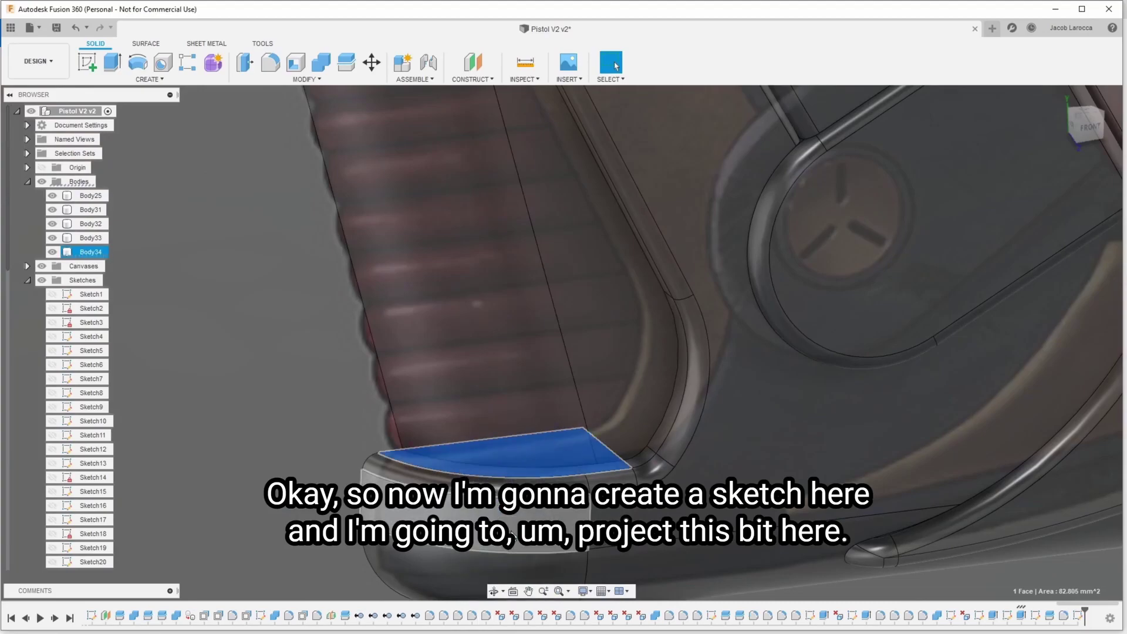
{"action": "key", "text": "s"}
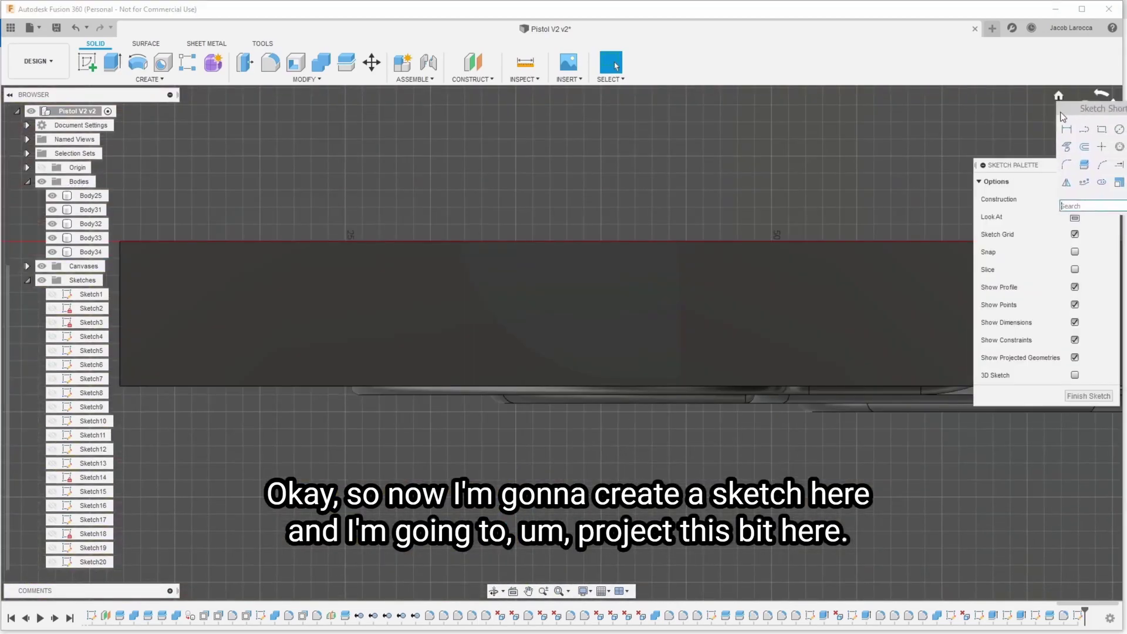
{"action": "middle_click_drag", "start_coordinate": [724, 303], "coordinate": [596, 409], "text": "shift"}
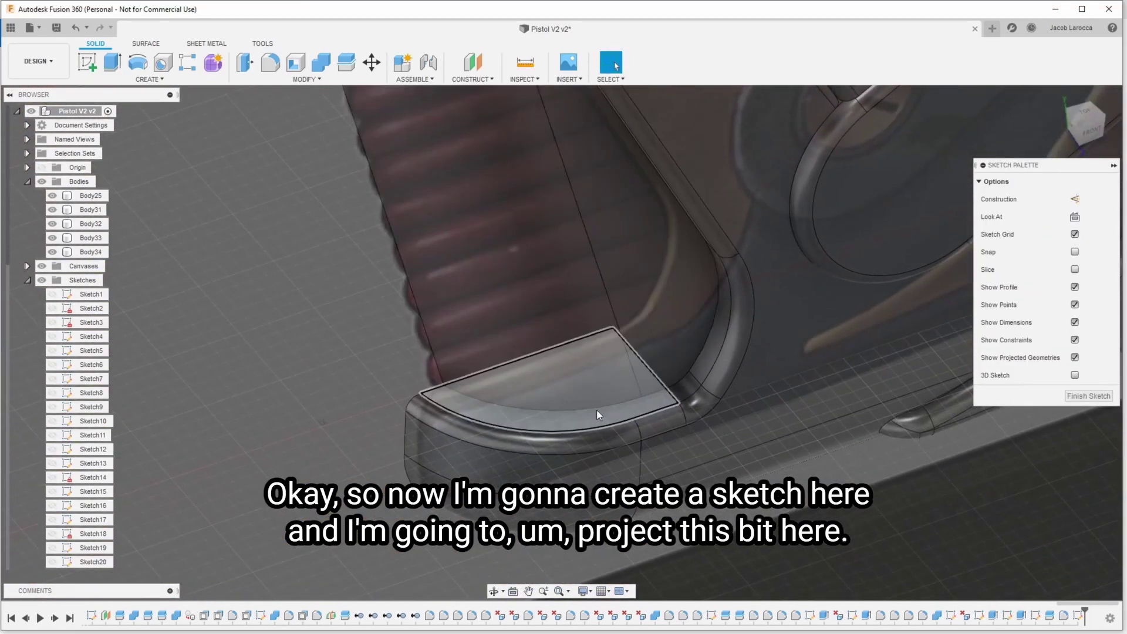
{"action": "key", "text": "s"}
{"action": "left_click", "coordinate": [630, 462]}
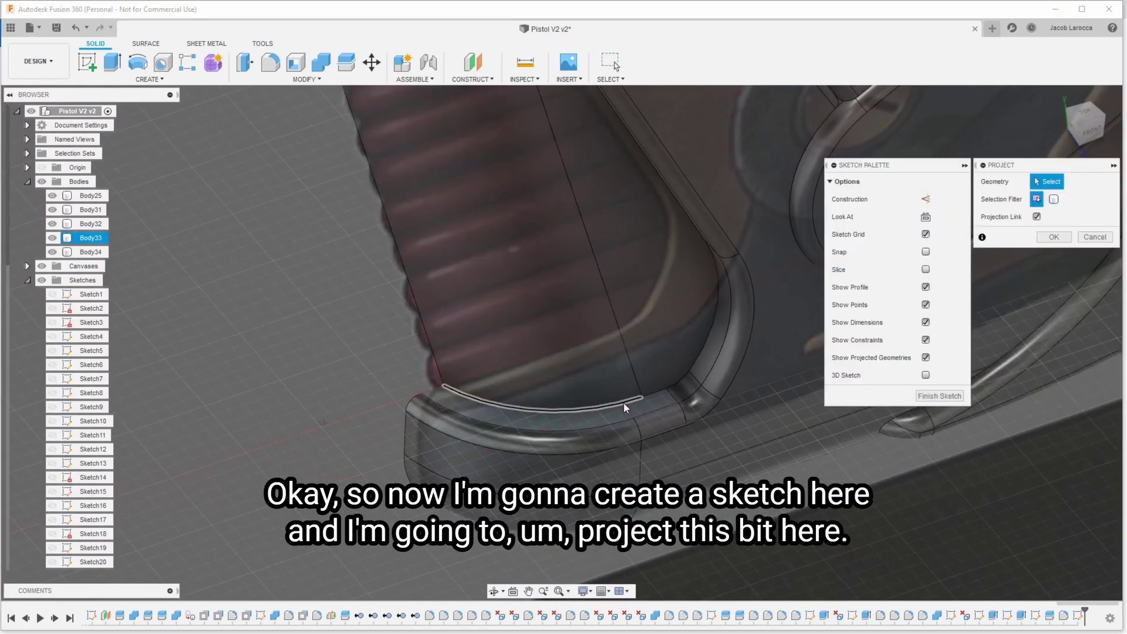
{"action": "left_click", "coordinate": [623, 403]}
{"action": "key", "text": "Return"}
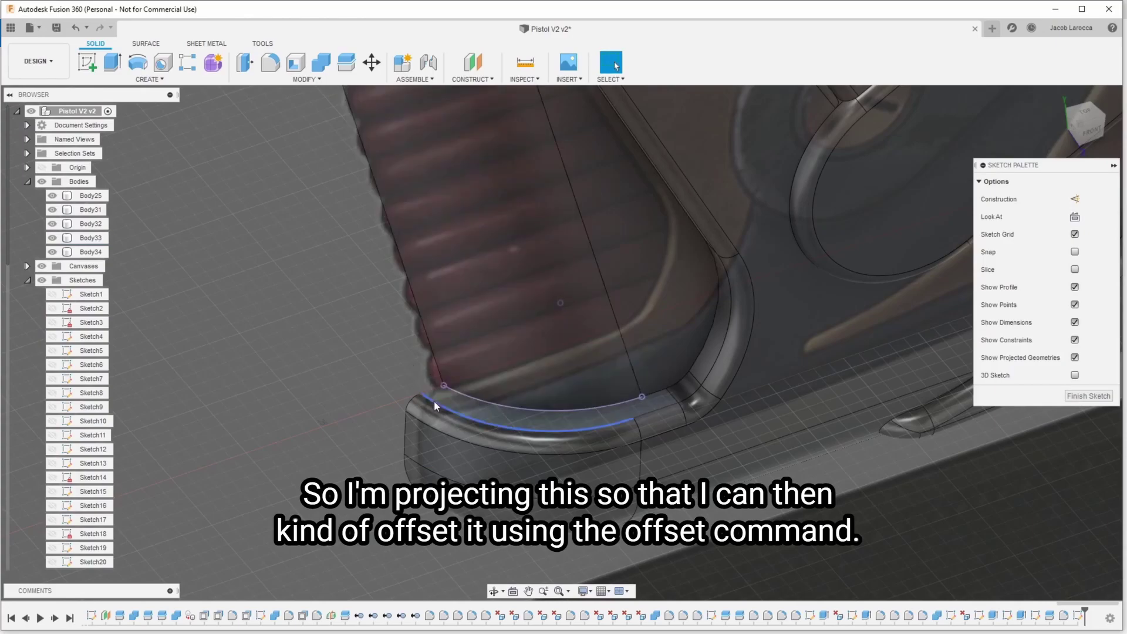
Step: Offset the projected arc 1 mm and draw connecting lines between the arcs' ends
{"action": "key", "text": "o"}
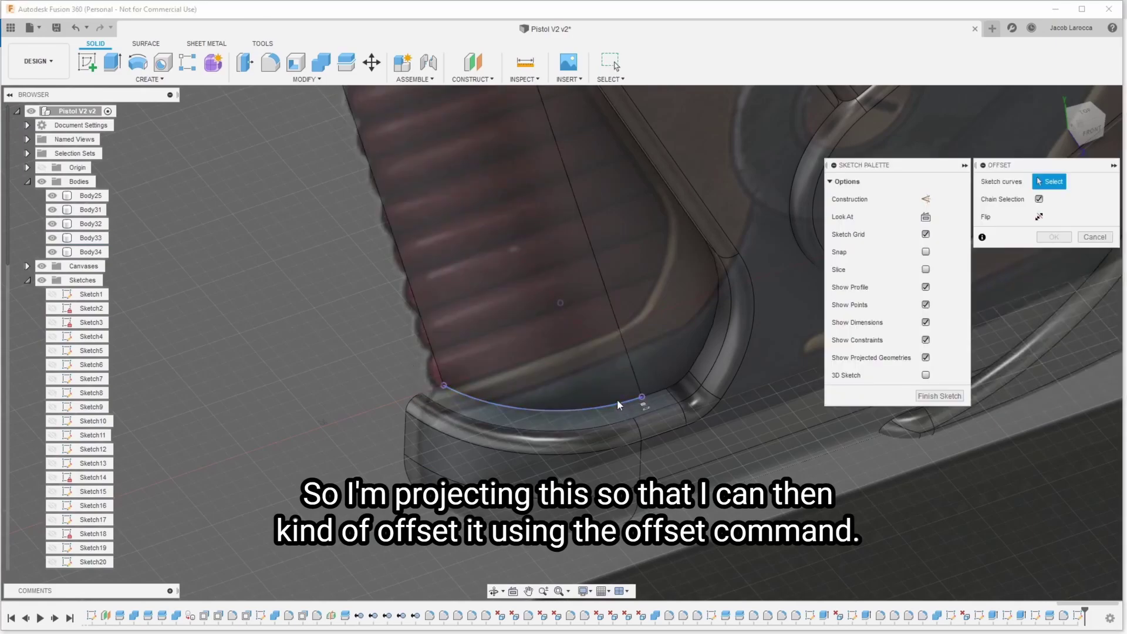
{"action": "left_click", "coordinate": [614, 403]}
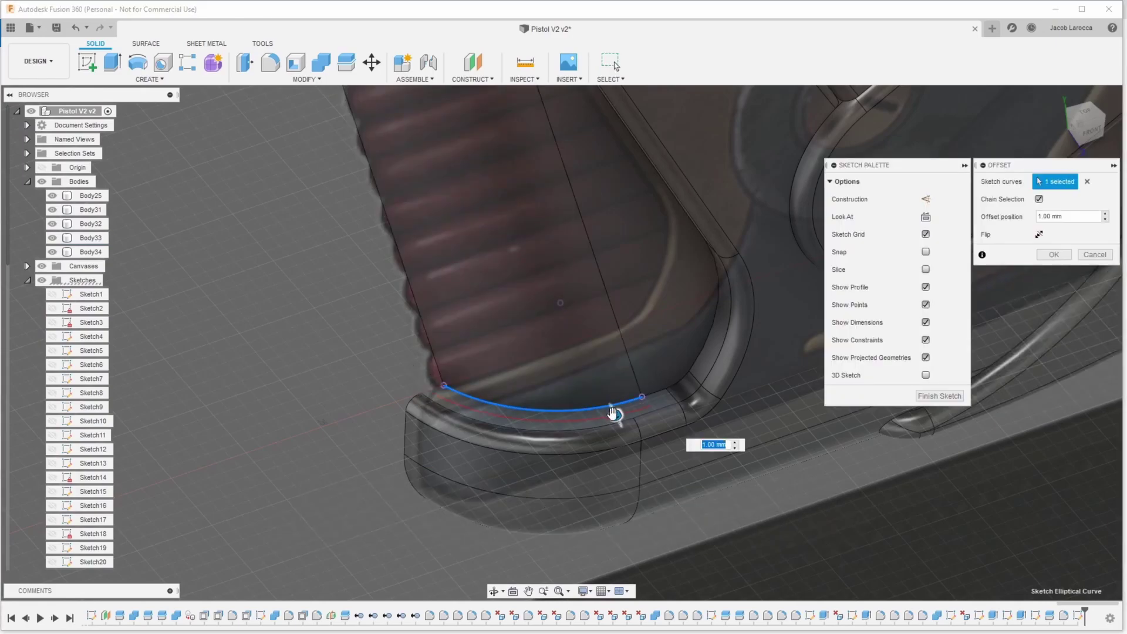
{"action": "key", "text": "Return"}
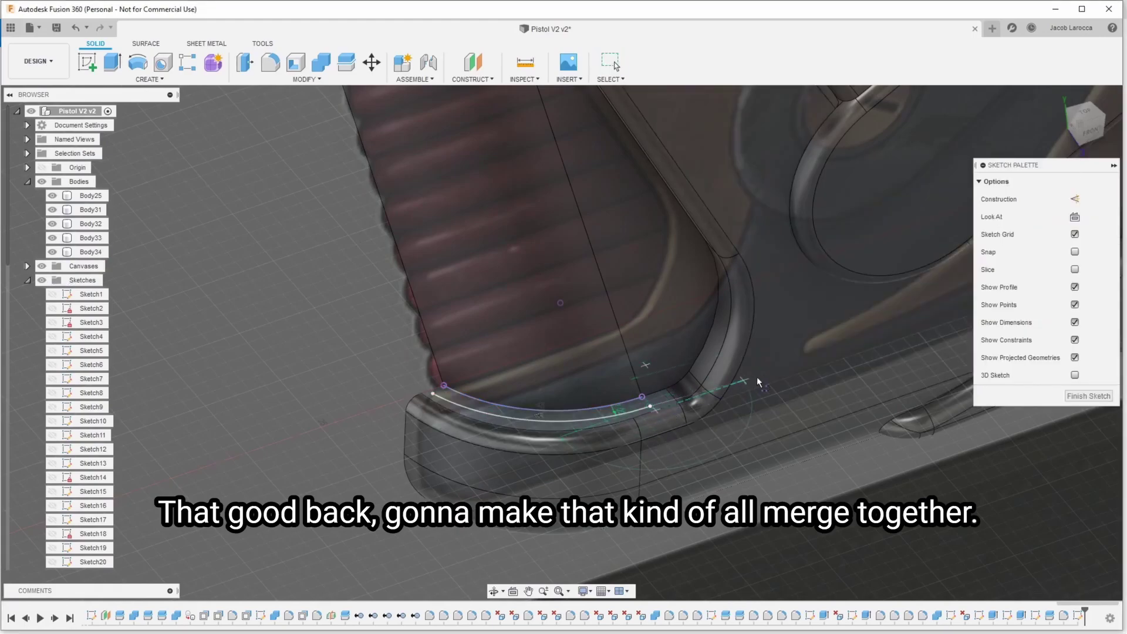
{"action": "left_click", "coordinate": [785, 361]}
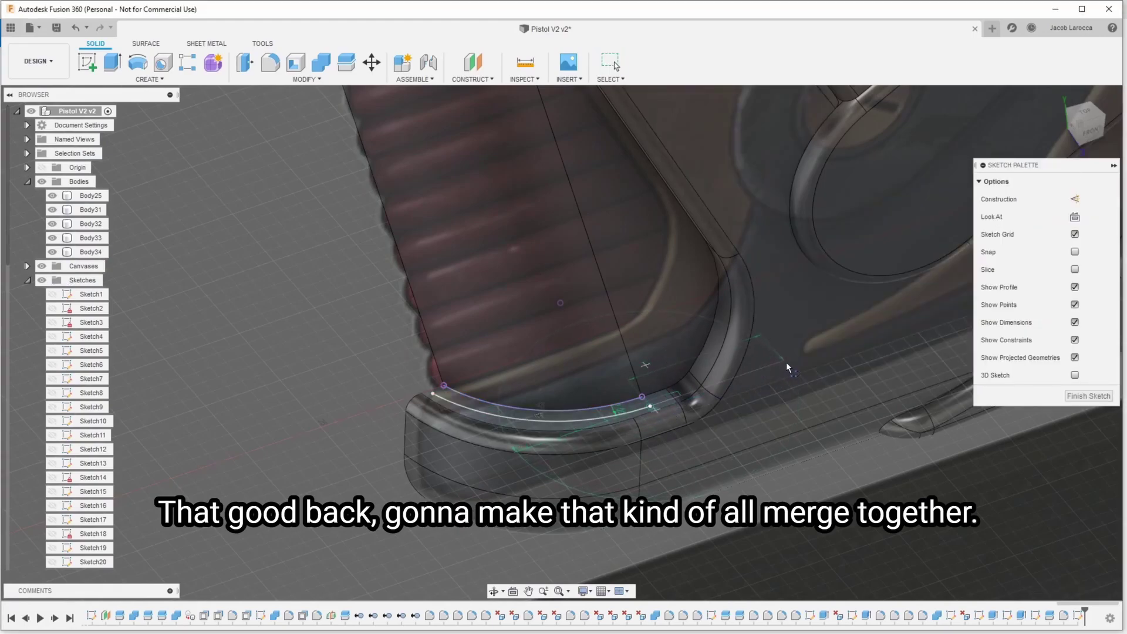
{"action": "left_click", "coordinate": [756, 329]}
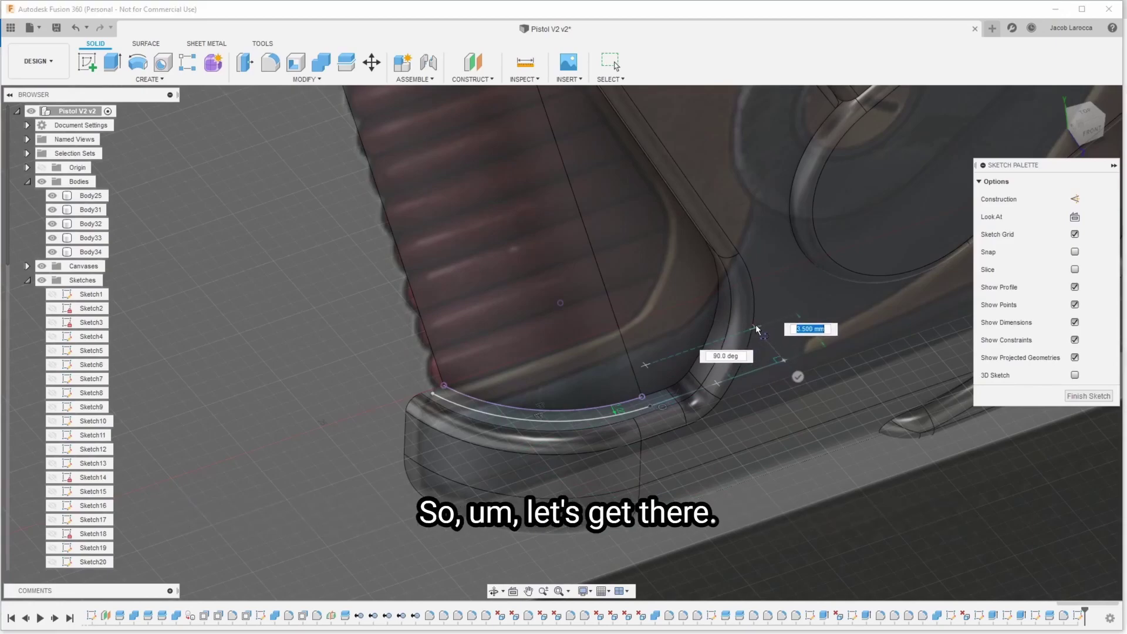
{"action": "left_click", "coordinate": [427, 389]}
{"action": "left_click", "coordinate": [416, 379]}
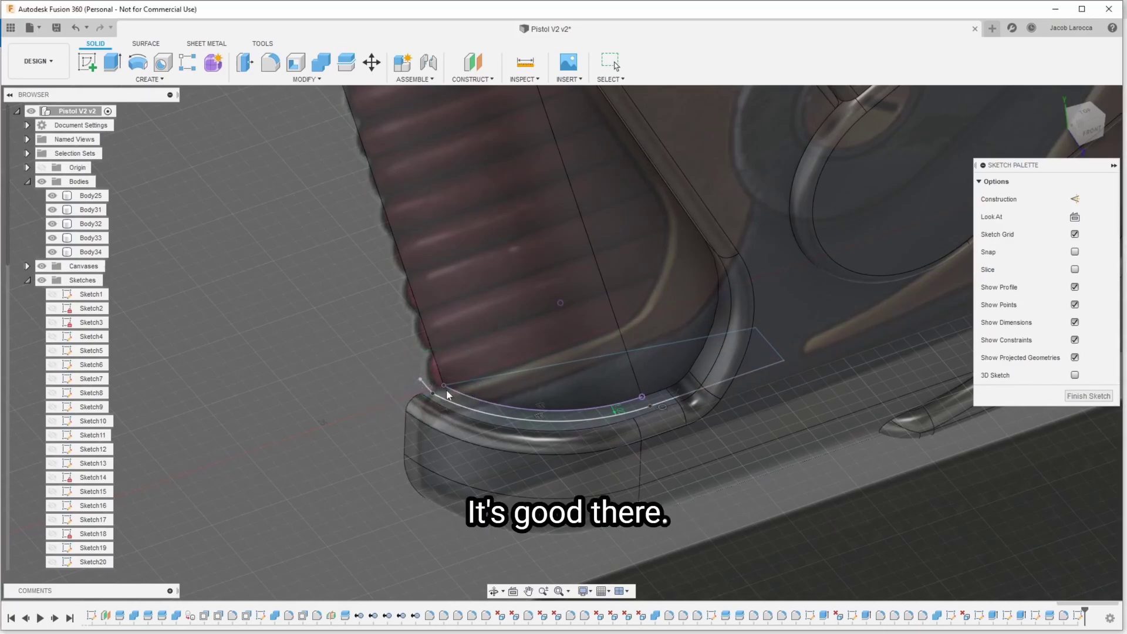
{"action": "key", "text": "Escape"}
Step: Delete the extra short line and extend the arc to close the 57.32 mm² profile
{"action": "scroll", "coordinate": [388, 388], "scroll_direction": "up", "scroll_amount": 2}
{"action": "scroll", "coordinate": [487, 379], "scroll_direction": "up", "scroll_amount": 3}
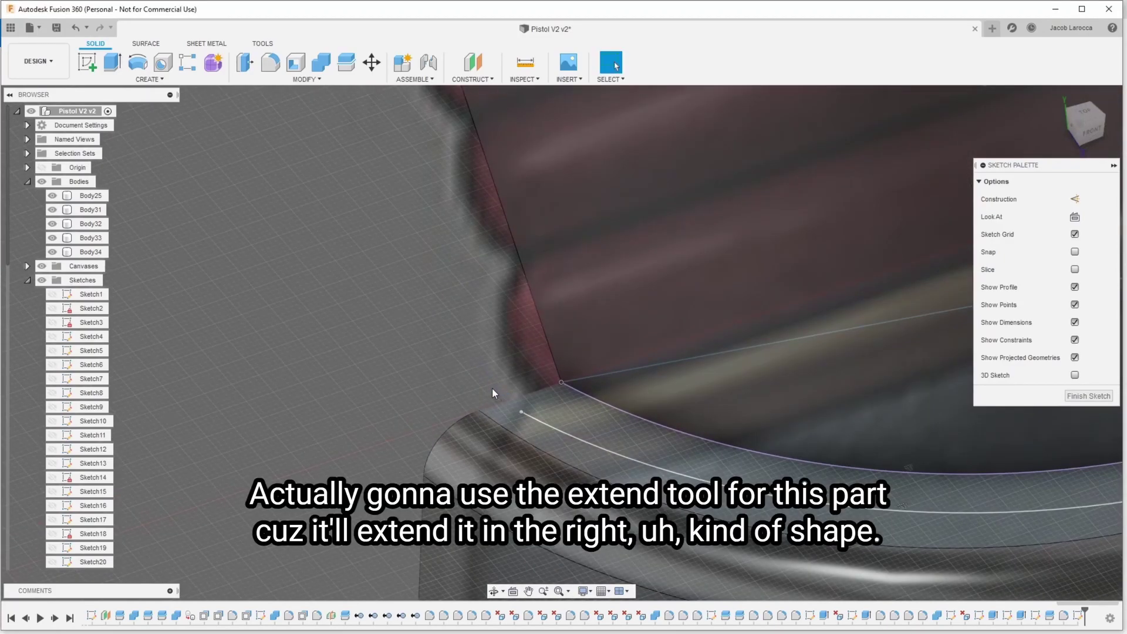
{"action": "key", "text": "Delete"}
{"action": "key", "text": "s"}
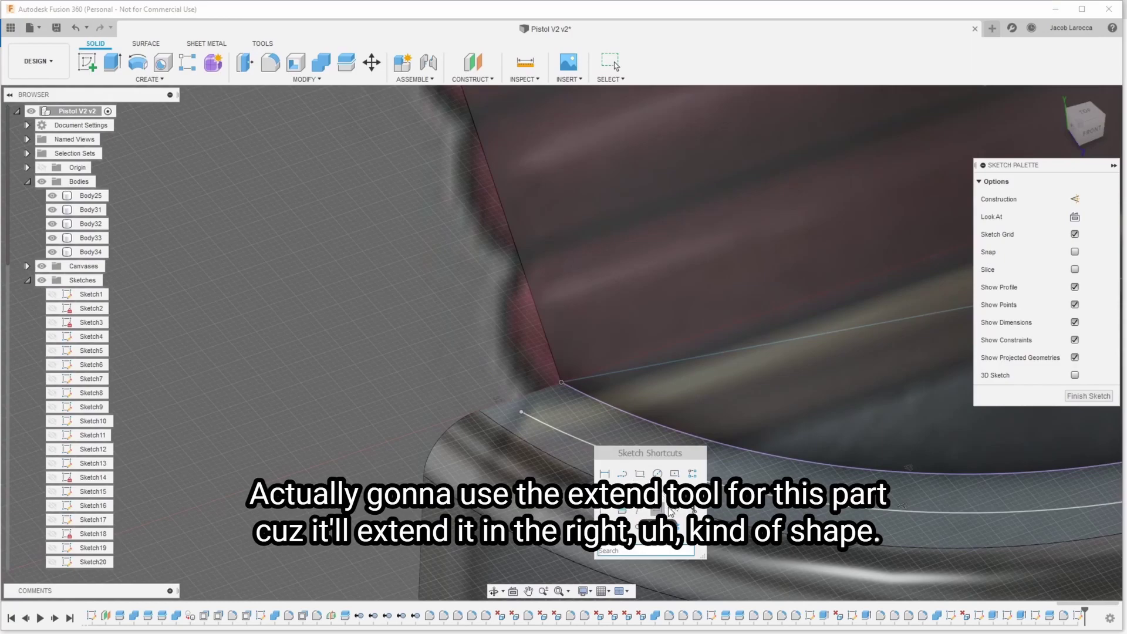
{"action": "left_click", "coordinate": [654, 508]}
{"action": "scroll", "coordinate": [529, 417], "scroll_direction": "down", "scroll_amount": 1}
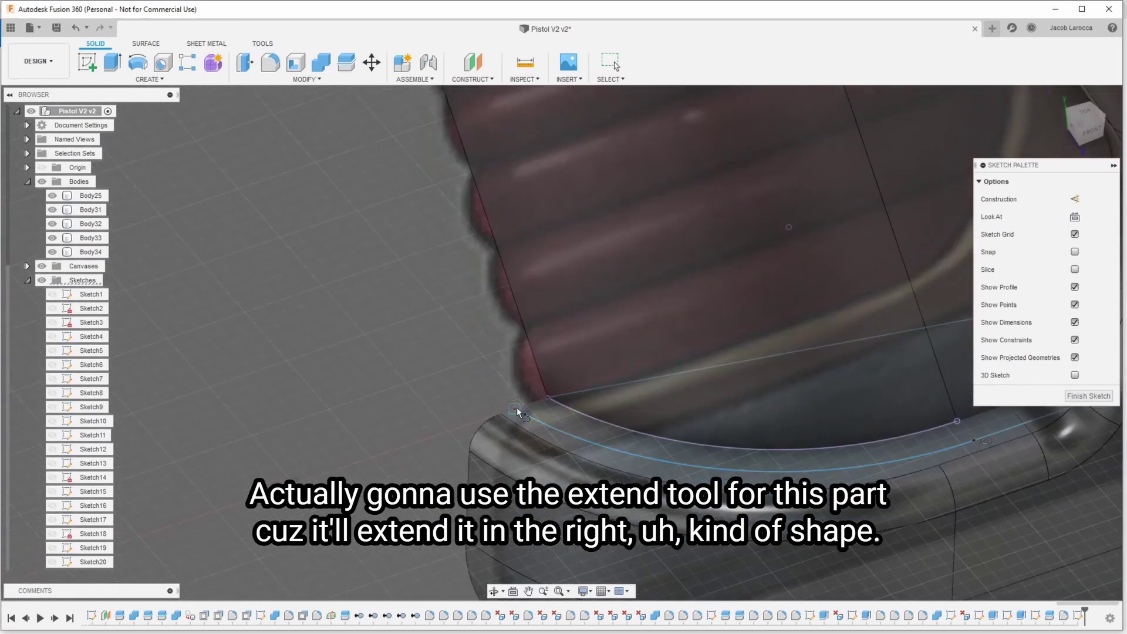
{"action": "scroll", "coordinate": [607, 405], "scroll_direction": "down", "scroll_amount": 2}
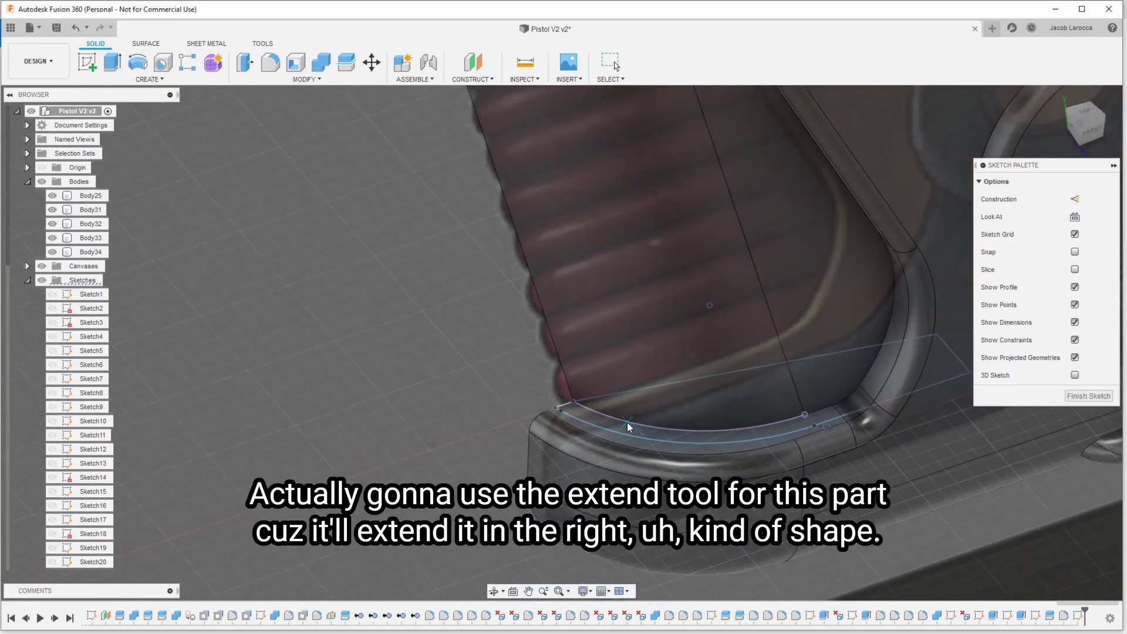
{"action": "key", "text": "Escape"}
{"action": "scroll", "coordinate": [795, 405], "scroll_direction": "down", "scroll_amount": 2}
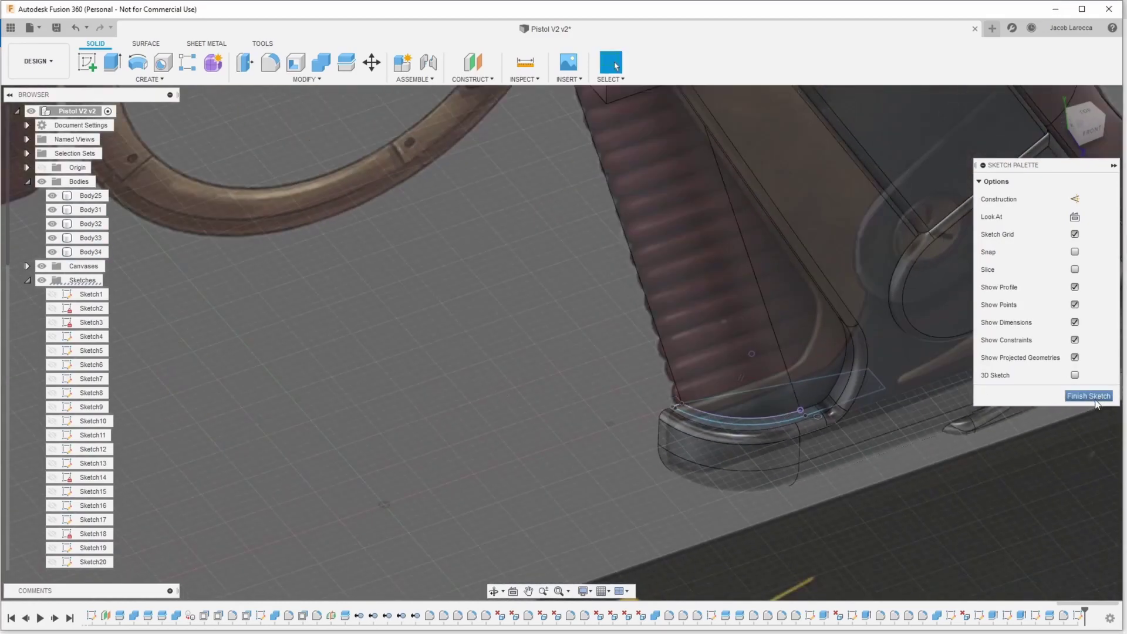
{"action": "left_click", "coordinate": [1089, 396]}
Step: Select both grip-base profiles, hiding Body34 briefly, and extrude them 2.50 mm into new Body35
{"action": "scroll", "coordinate": [759, 401], "scroll_direction": "up", "scroll_amount": 3}
{"action": "left_click", "coordinate": [850, 421]}
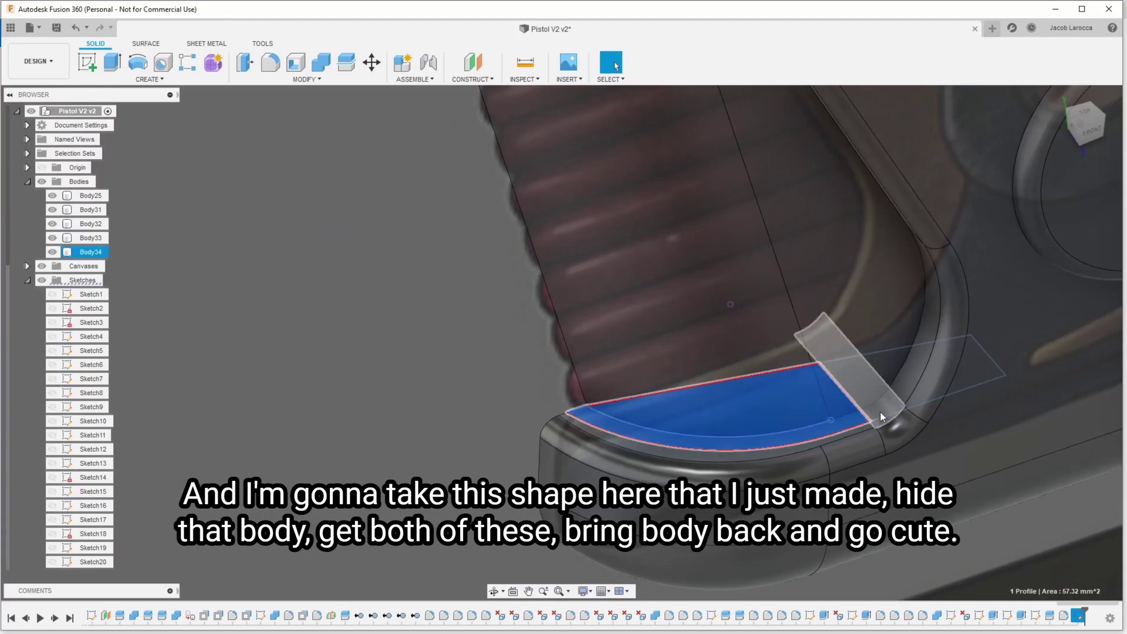
{"action": "left_click", "coordinate": [52, 253]}
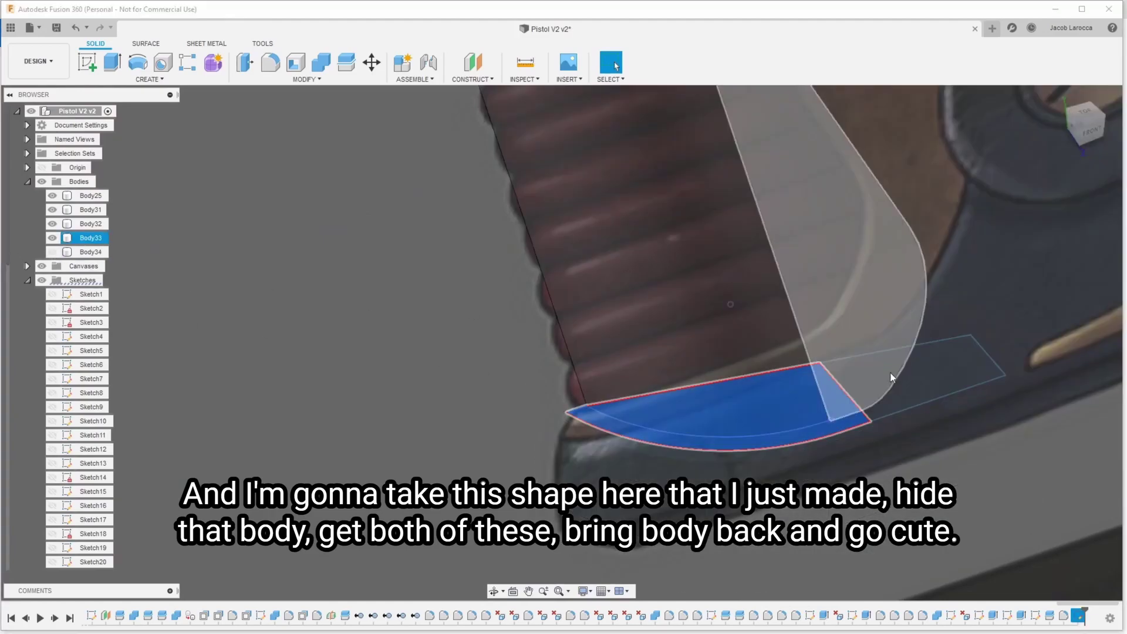
{"action": "left_click", "coordinate": [922, 384], "text": "ctrl"}
{"action": "left_click", "coordinate": [53, 252]}
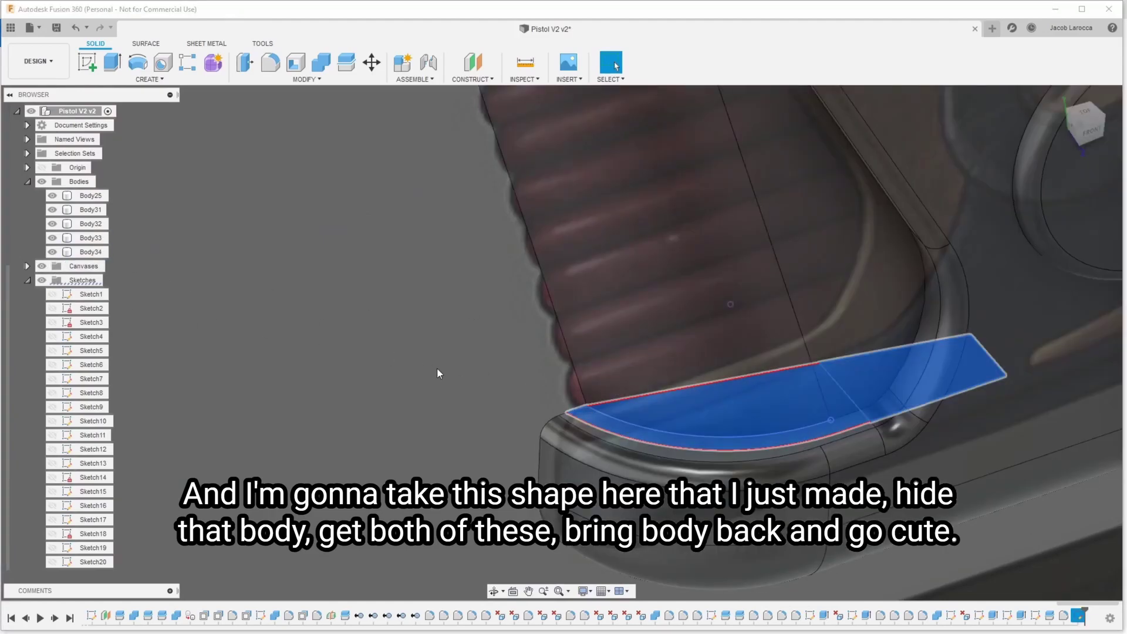
{"action": "key", "text": "e"}
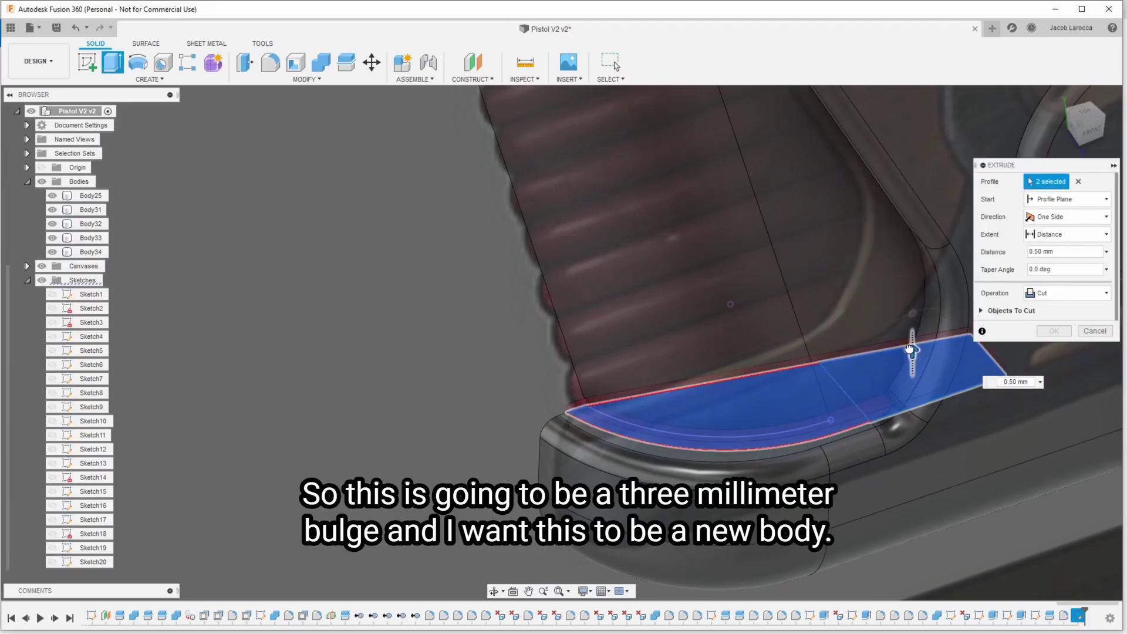
{"action": "left_click_drag", "start_coordinate": [909, 335], "coordinate": [909, 322]}
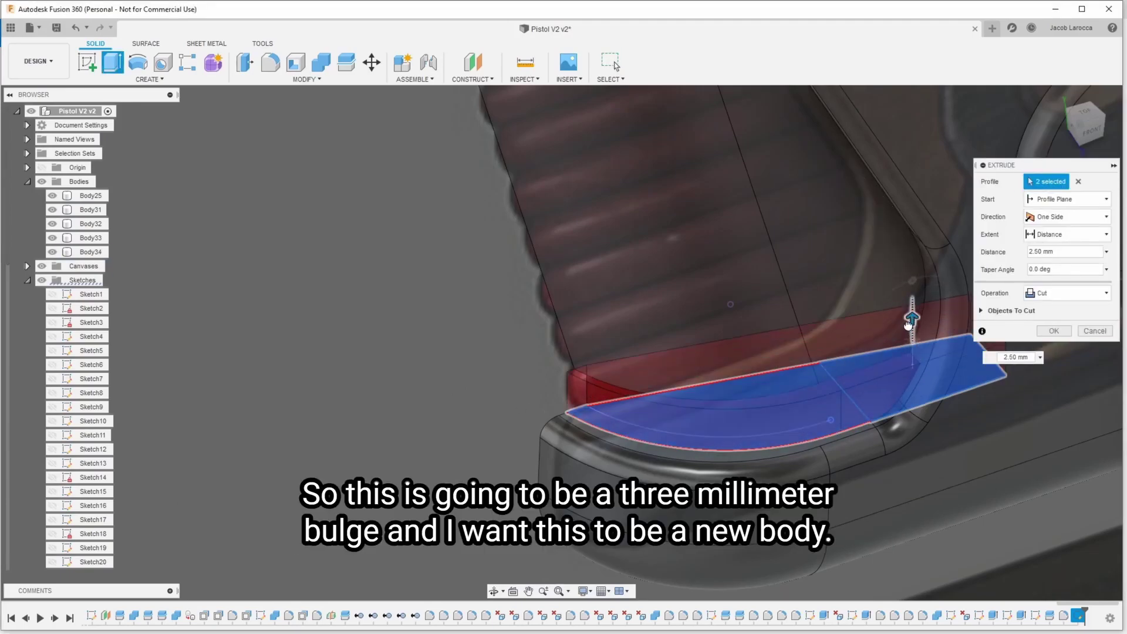
{"action": "left_click_drag", "start_coordinate": [1058, 136], "coordinate": [673, 375]}
{"action": "middle_click_drag", "start_coordinate": [672, 374], "coordinate": [465, 473], "text": "shift"}
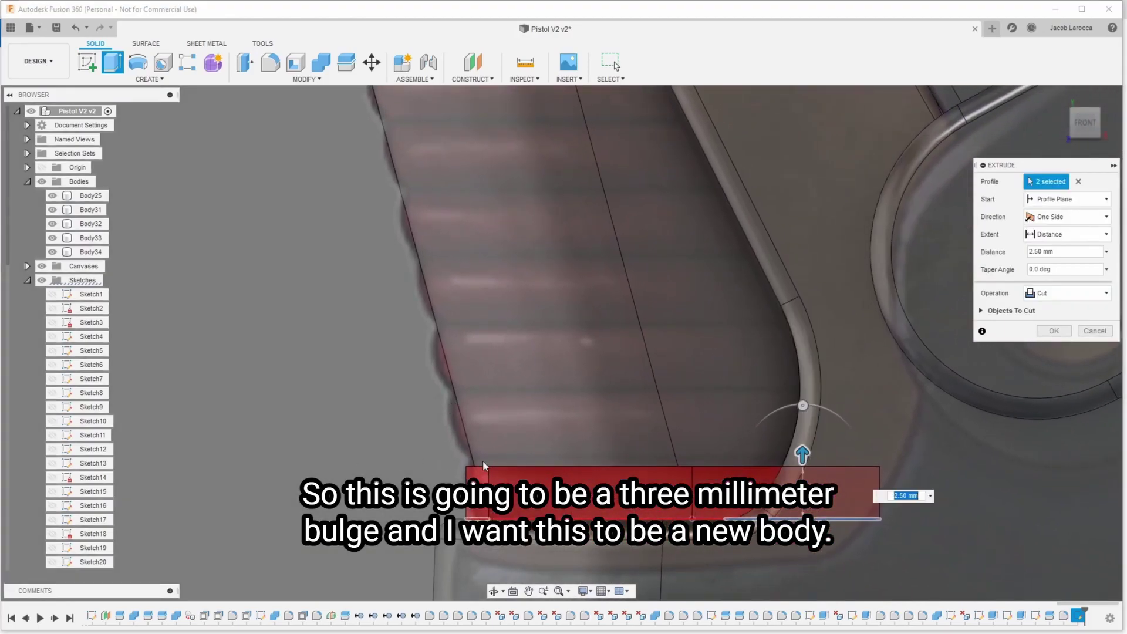
{"action": "left_click", "coordinate": [1065, 293]}
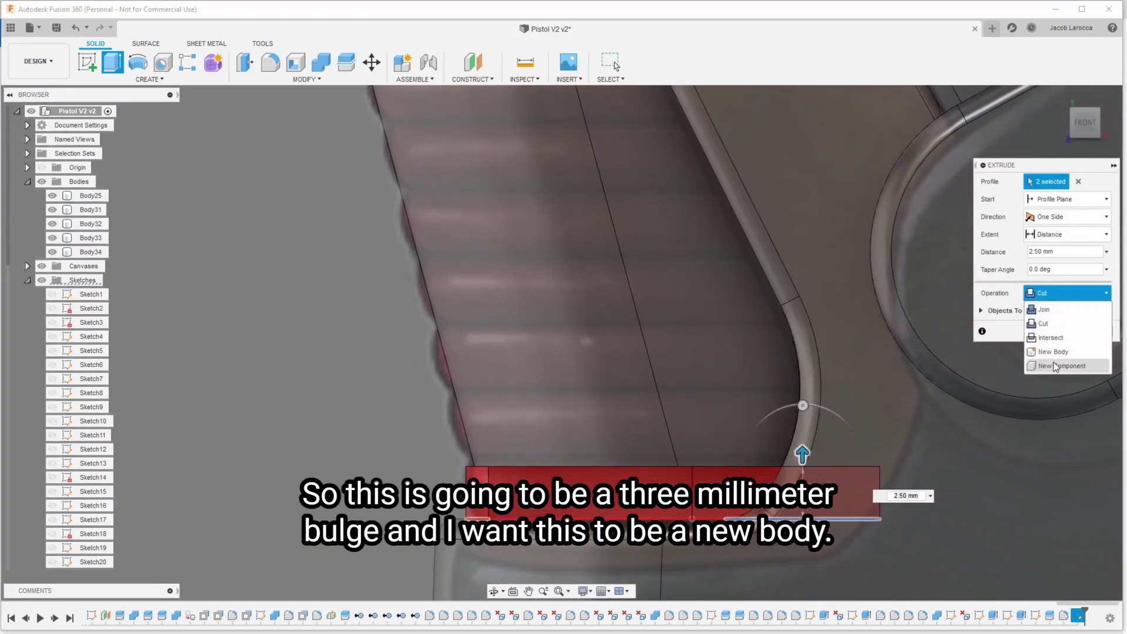
{"action": "left_click", "coordinate": [1052, 351]}
{"action": "left_click", "coordinate": [1054, 314]}
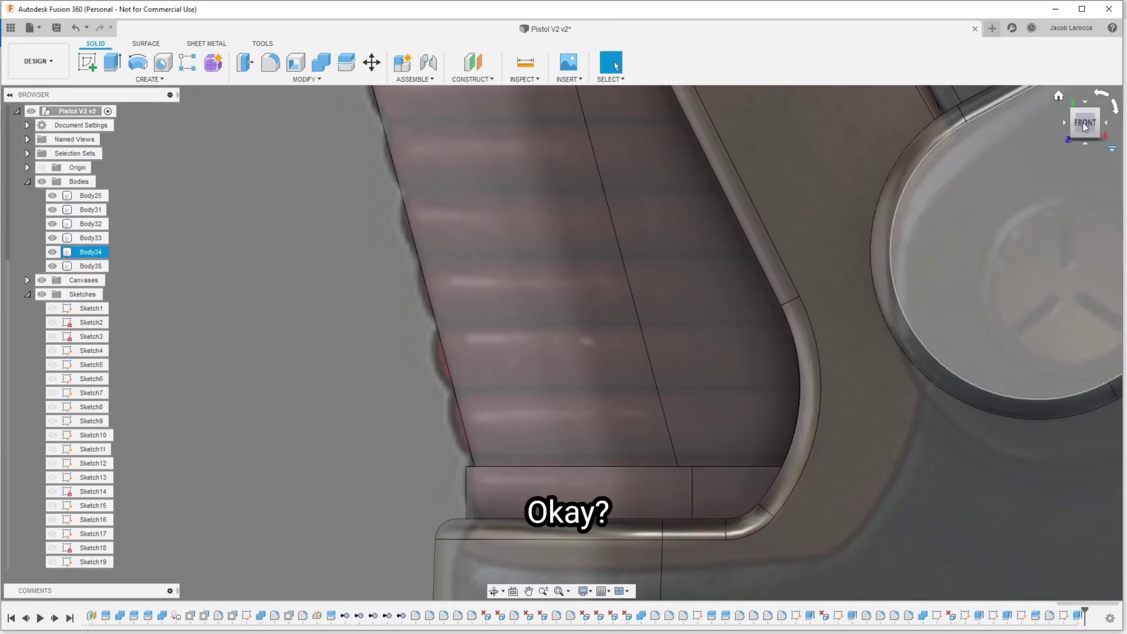
Step: Fillet four edges of Body35 at 1.25 mm and view the model from the front
{"action": "middle_click_drag", "start_coordinate": [558, 334], "coordinate": [780, 435], "text": "shift"}
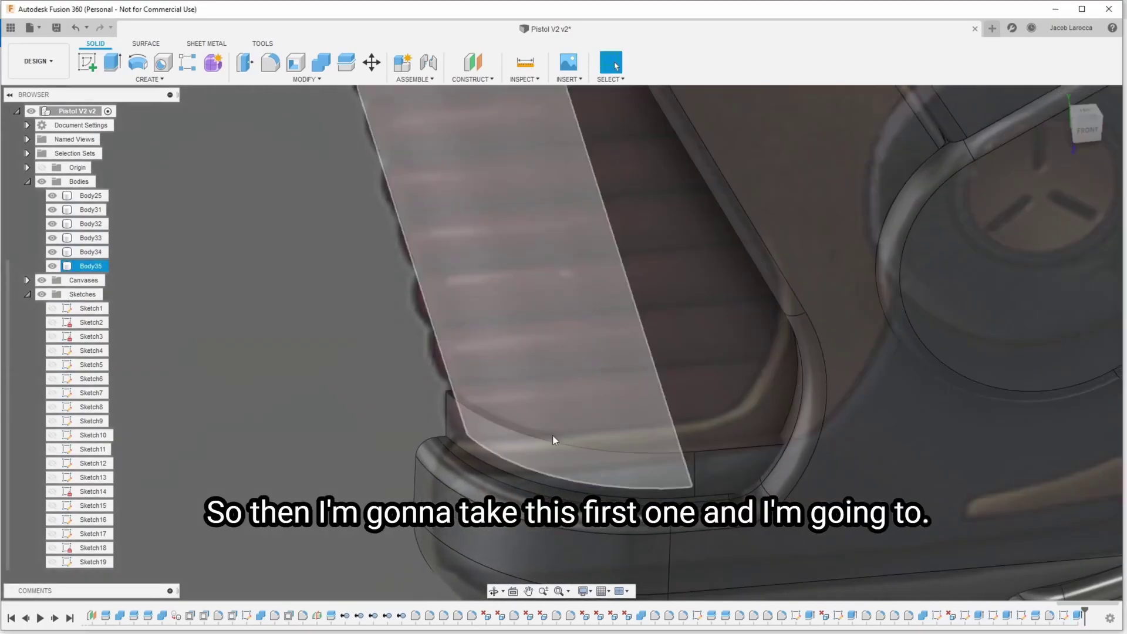
{"action": "key", "text": "s"}
{"action": "left_click", "coordinate": [640, 476]}
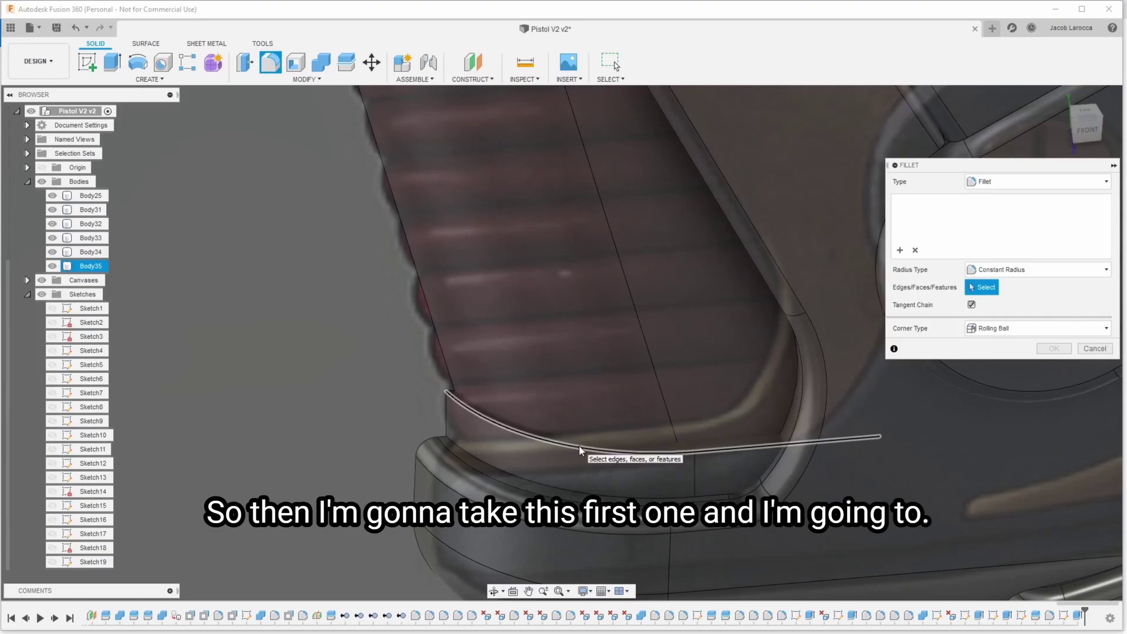
{"action": "left_click", "coordinate": [578, 445]}
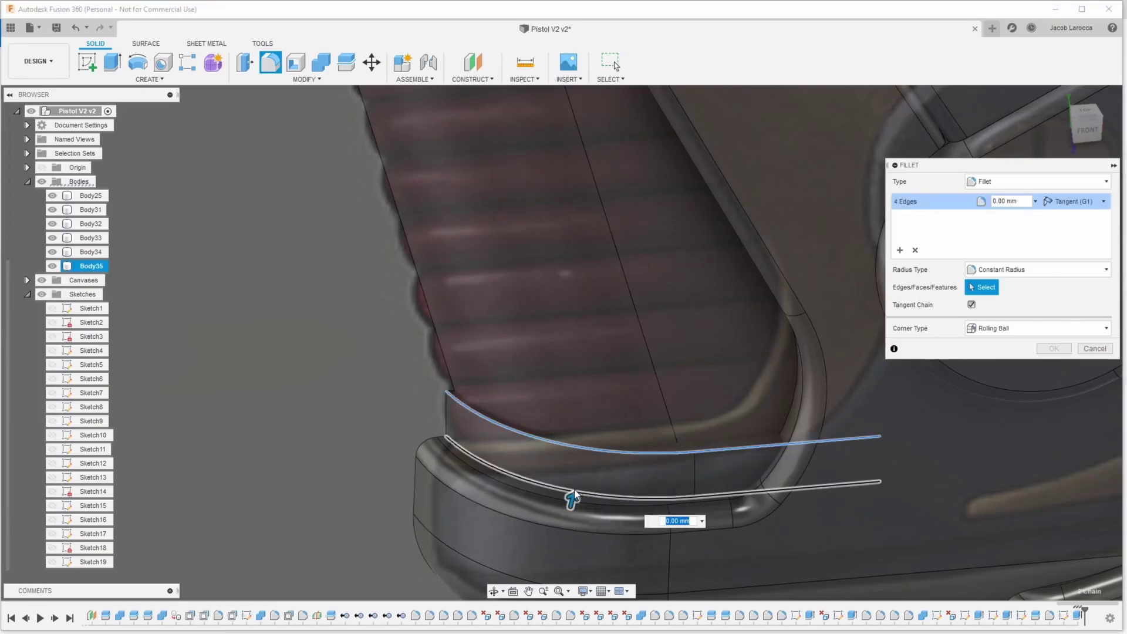
{"action": "type", "text": ".5"}
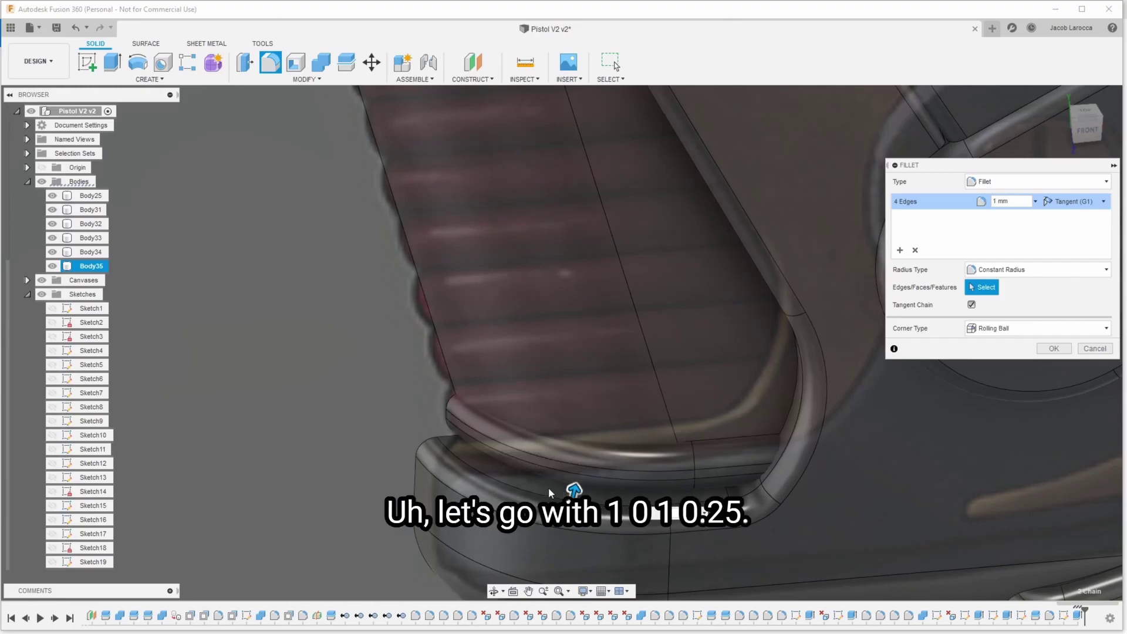
{"action": "type", "text": ".25"}
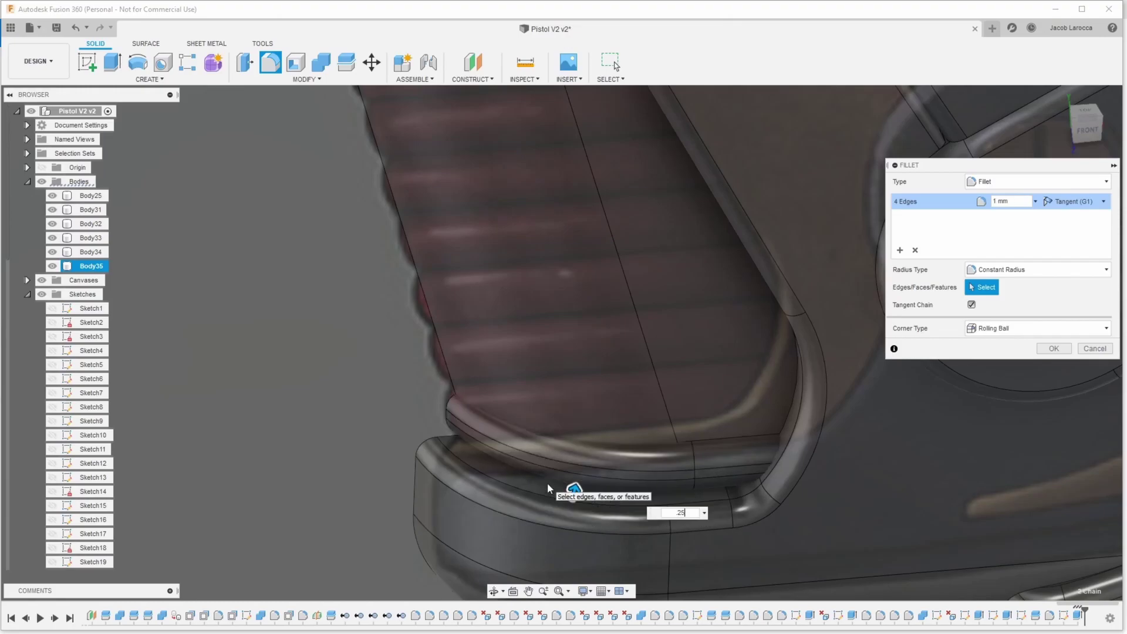
{"action": "type", "text": "1.25"}
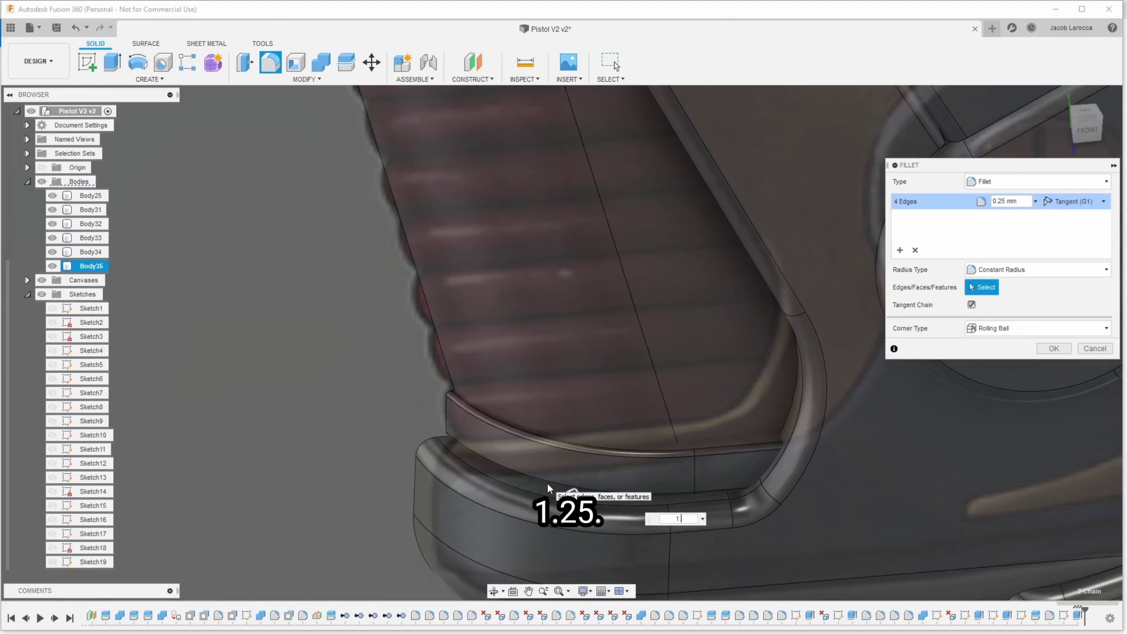
{"action": "left_click", "coordinate": [479, 465]}
{"action": "key", "text": "Return"}
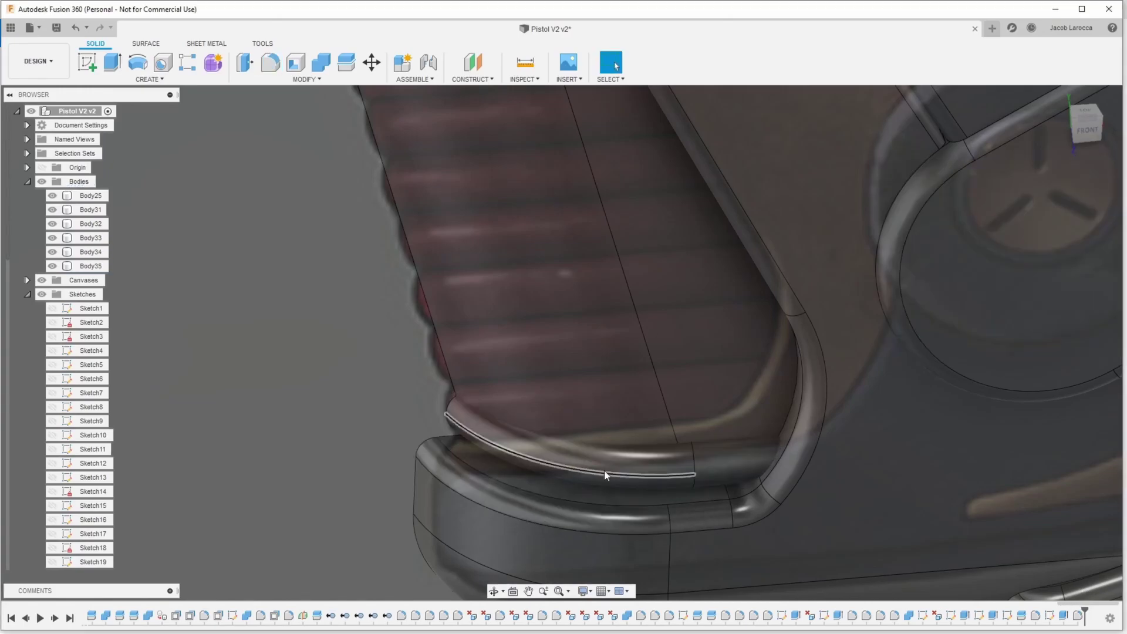
{"action": "left_click", "coordinate": [1090, 135]}
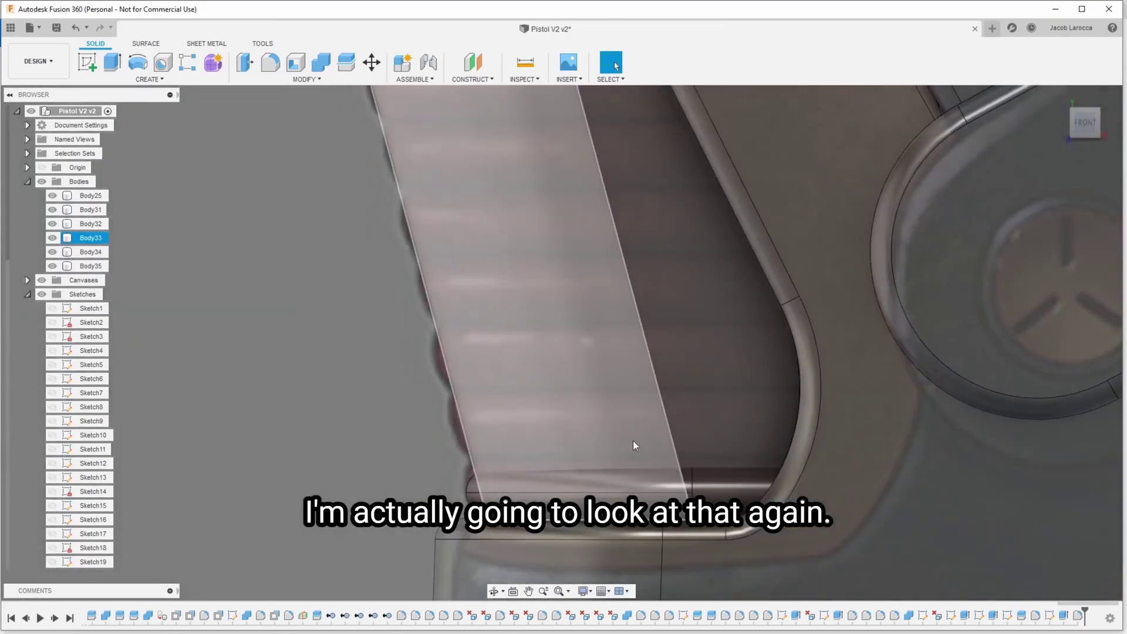
Step: Move Body35 by -0.5 mm along Z, away from the grip
{"action": "key", "text": "m"}
{"action": "left_click", "coordinate": [727, 504]}
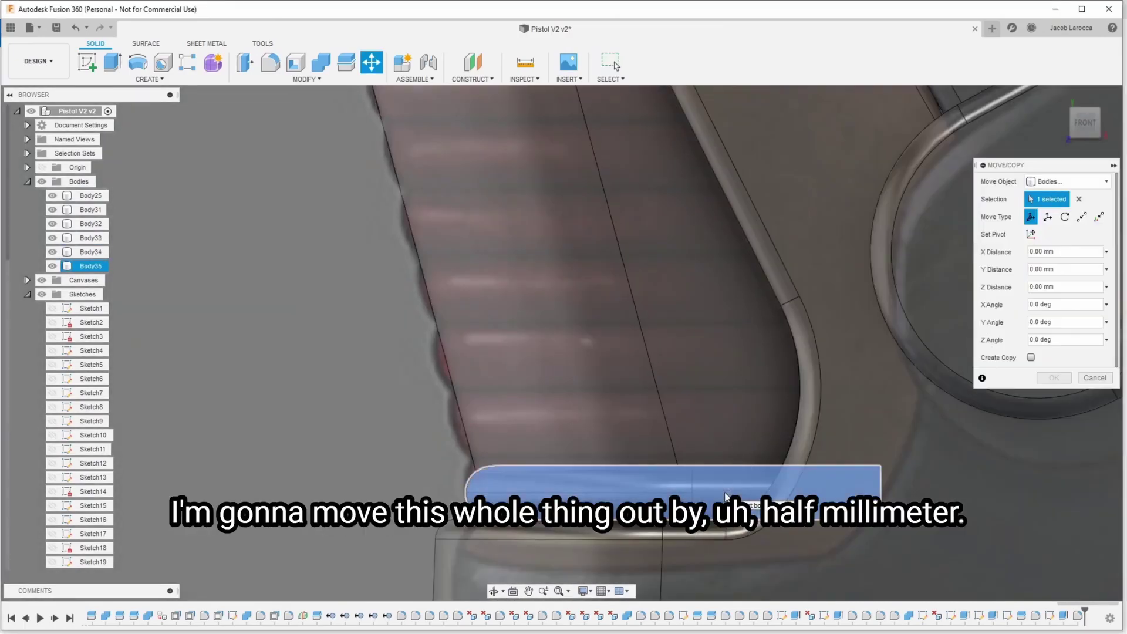
{"action": "type", "text": "-0.5"}
{"action": "left_click_drag", "start_coordinate": [710, 494], "coordinate": [708, 494]}
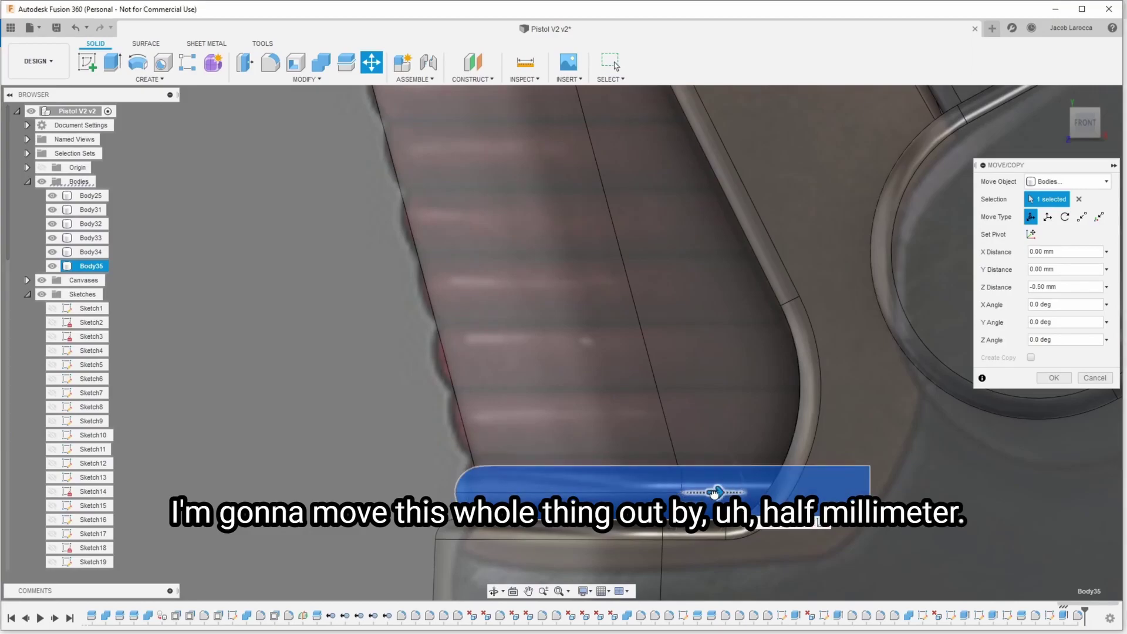
{"action": "key", "text": "Return"}
{"action": "mouse_move", "coordinate": [1048, 121]}
{"action": "middle_mouse_down", "text": "shift"}
{"action": "mouse_move", "coordinate": [1108, 146]}
{"action": "mouse_move", "coordinate": [1092, 154]}
{"action": "middle_mouse_up", "text": "shift"}
{"action": "left_click", "coordinate": [607, 454]}
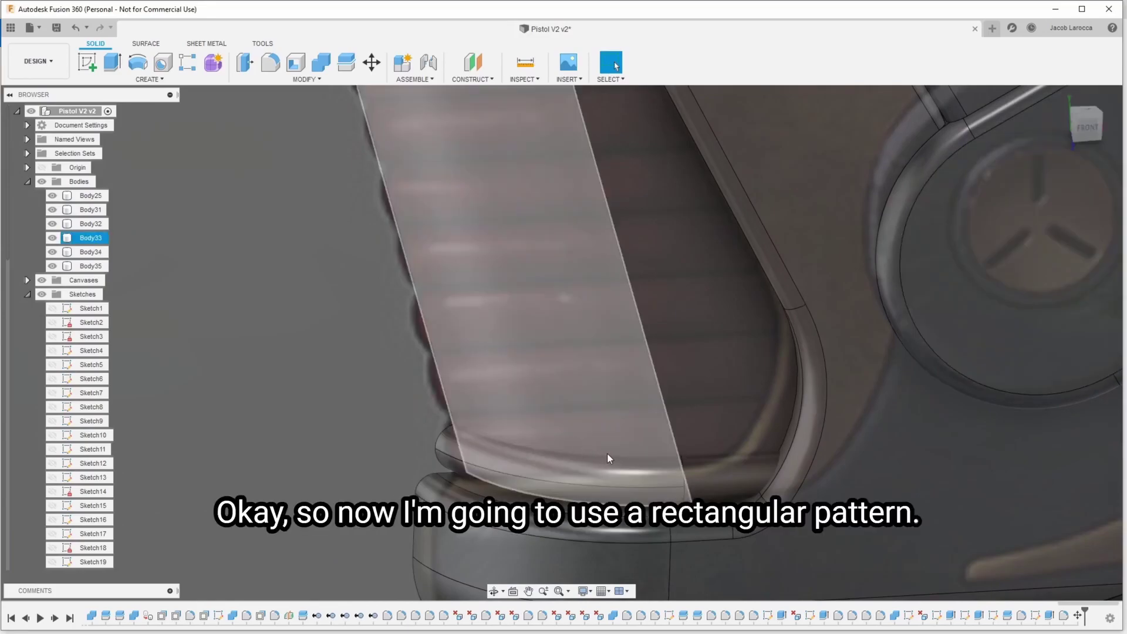
{"action": "key", "text": "Escape"}
{"action": "key", "text": "m"}
{"action": "key", "text": "Escape"}
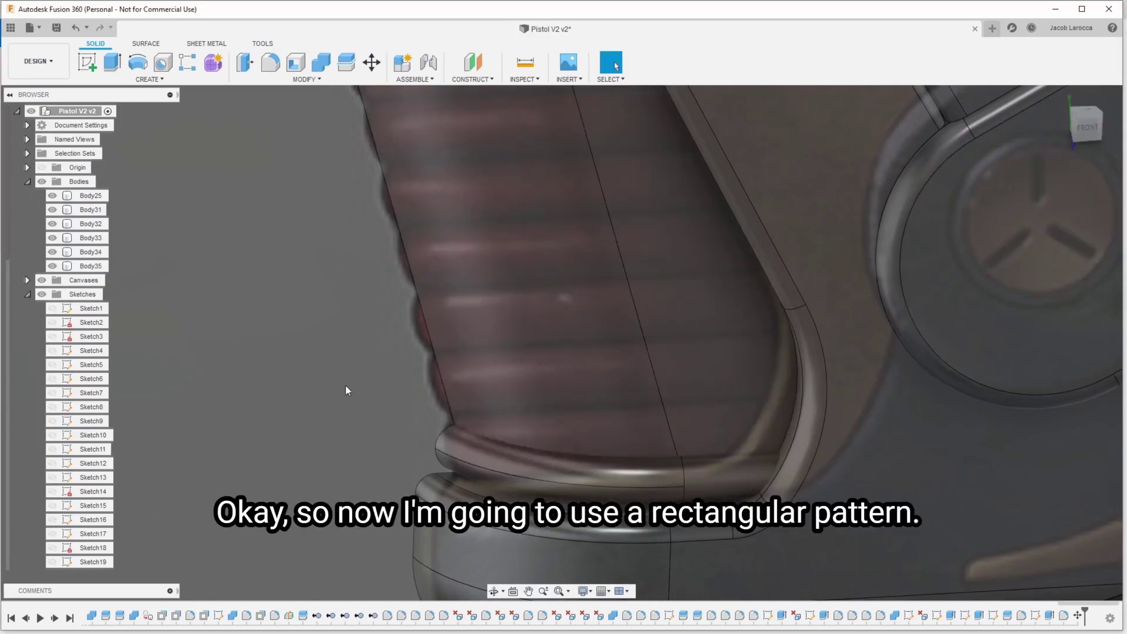
Step: Pattern Body35 along the slanted grip edge with a 49 mm extent
{"action": "key", "text": "s"}
{"action": "left_click", "coordinate": [428, 455]}
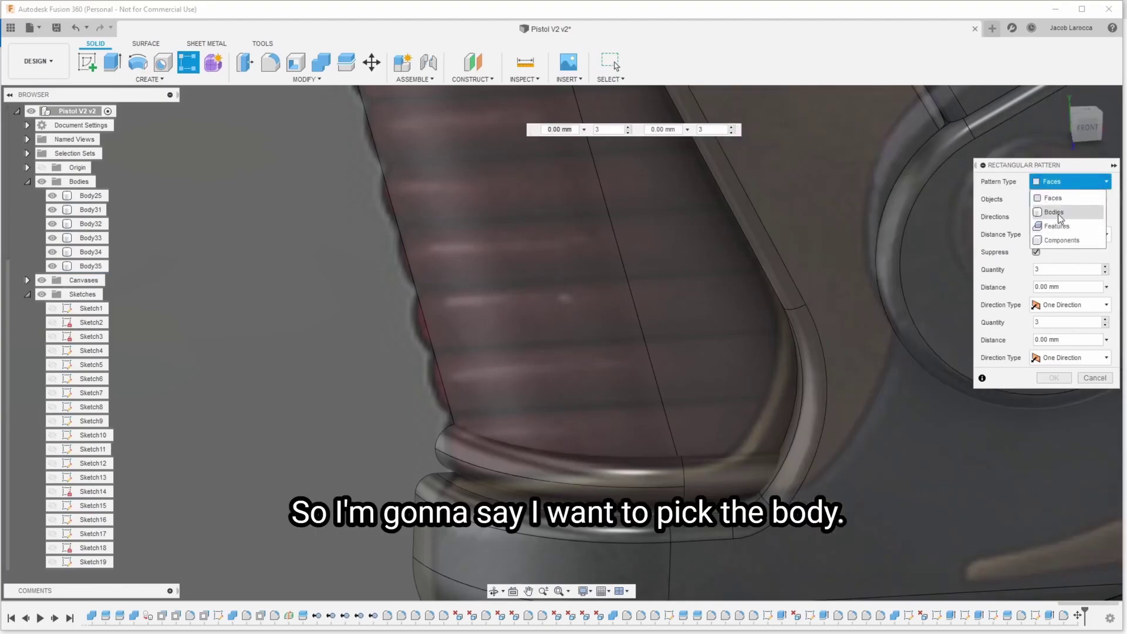
{"action": "left_click", "coordinate": [1055, 211]}
{"action": "left_click", "coordinate": [727, 465]}
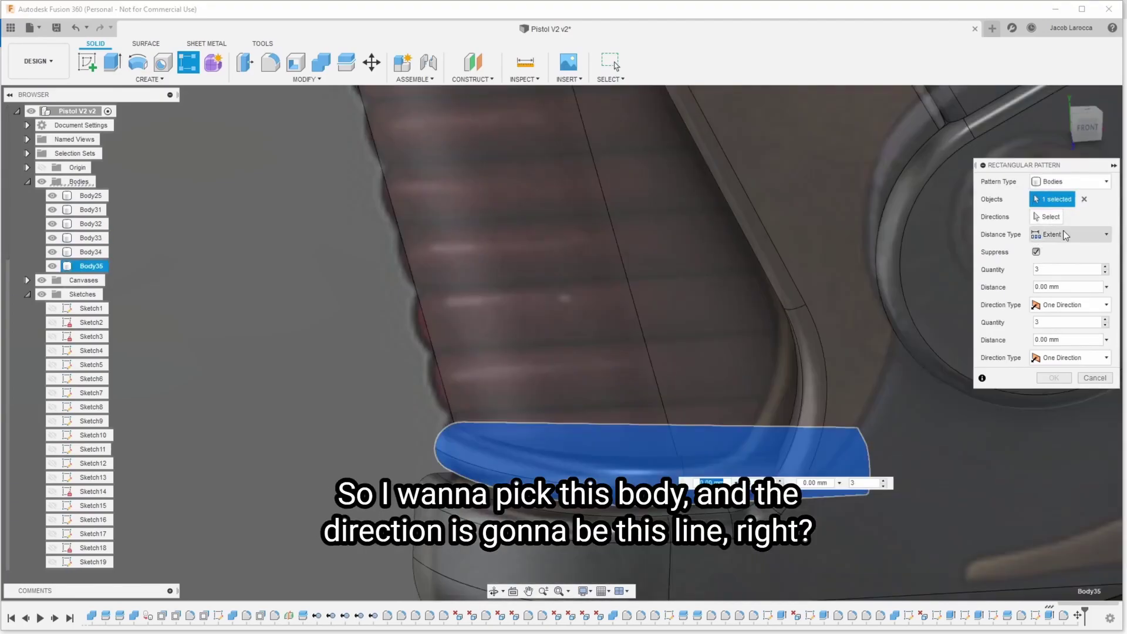
{"action": "left_click", "coordinate": [443, 397]}
{"action": "scroll", "coordinate": [464, 393], "scroll_direction": "down", "scroll_amount": 5}
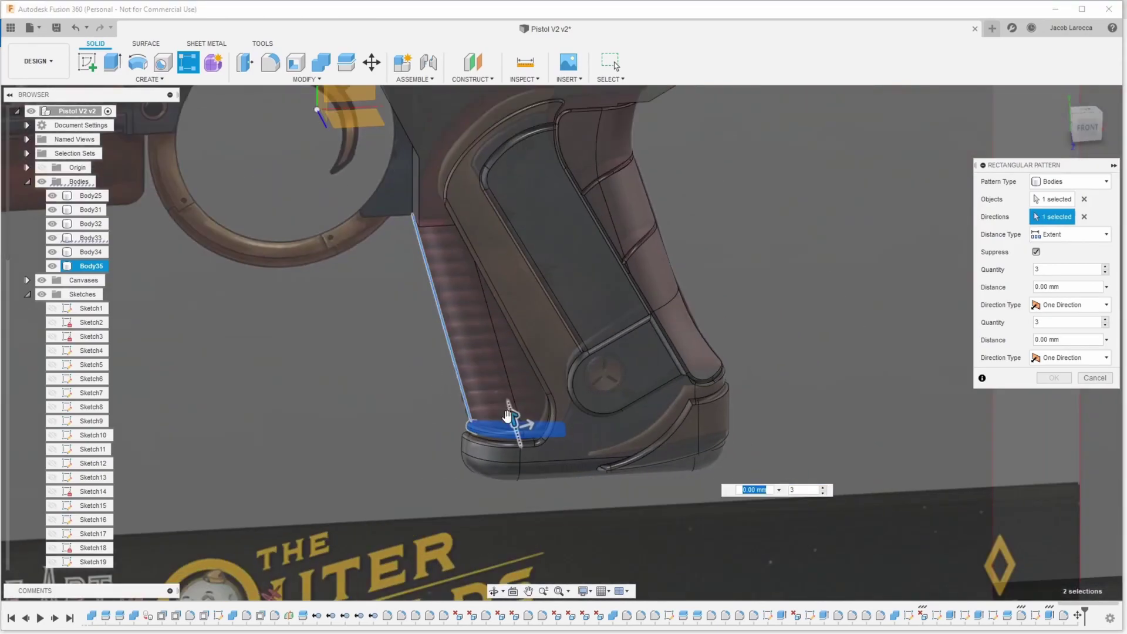
{"action": "mouse_move", "coordinate": [511, 418]}
{"action": "left_mouse_down"}
{"action": "mouse_move", "coordinate": [434, 223]}
{"action": "mouse_move", "coordinate": [457, 222]}
{"action": "left_mouse_up"}
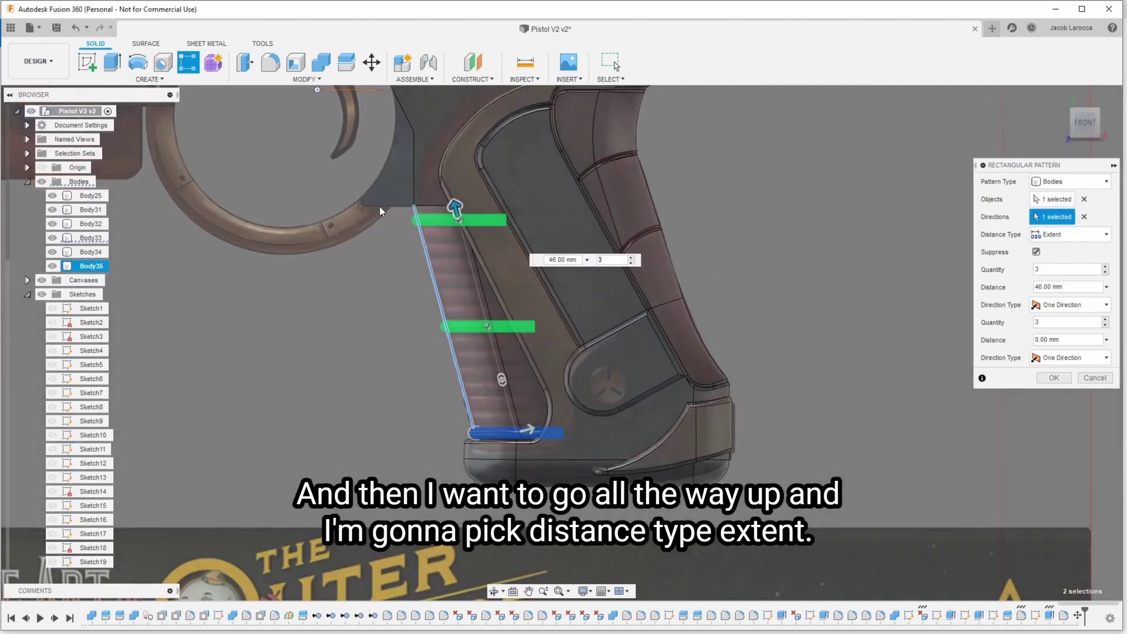
{"action": "scroll", "coordinate": [493, 276], "scroll_direction": "up", "scroll_amount": 3}
{"action": "scroll", "coordinate": [493, 276], "scroll_direction": "up", "scroll_amount": 3}
{"action": "mouse_move", "coordinate": [496, 271]}
{"action": "left_mouse_down"}
{"action": "mouse_move", "coordinate": [485, 228]}
{"action": "mouse_move", "coordinate": [497, 227]}
{"action": "left_mouse_up"}
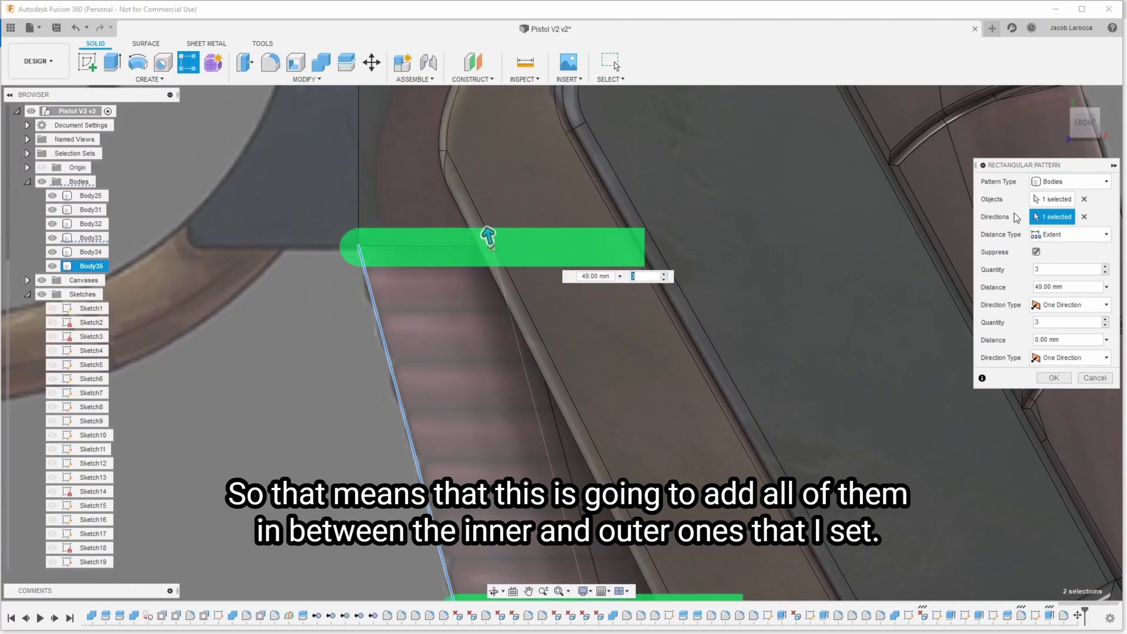
Step: Raise the rib quantity to 20 and confirm, creating Body36–Body54
{"action": "left_click", "coordinate": [664, 274]}
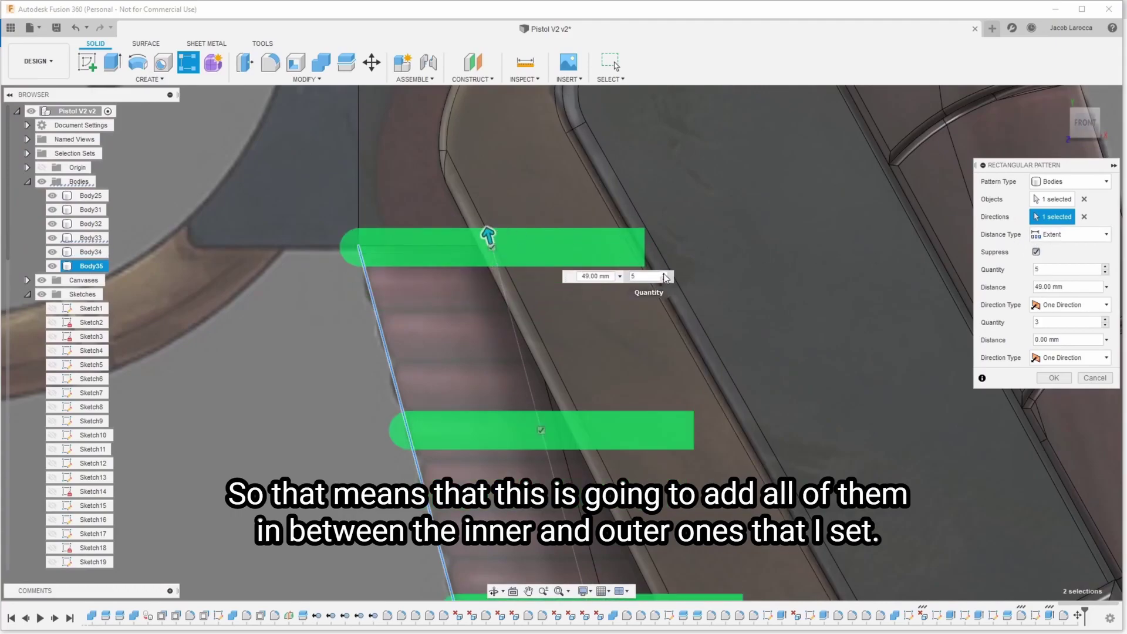
{"action": "left_click", "coordinate": [664, 274]}
{"action": "left_click", "coordinate": [664, 273]}
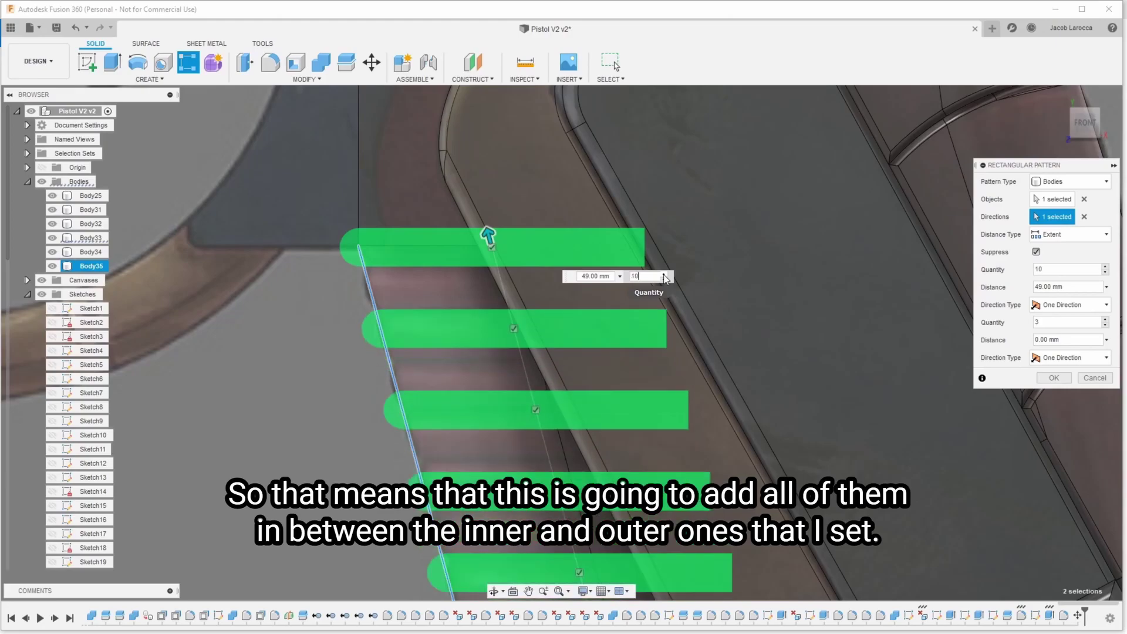
{"action": "left_click", "coordinate": [664, 273]}
{"action": "left_click", "coordinate": [664, 273]}
{"action": "left_click", "coordinate": [663, 273]}
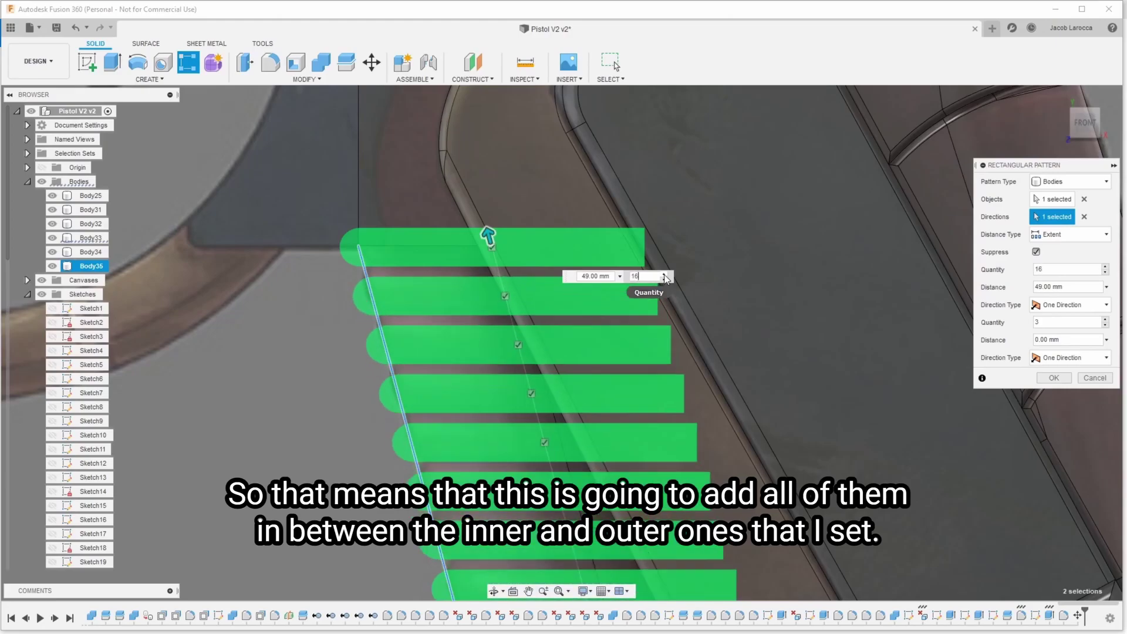
{"action": "left_click", "coordinate": [664, 274]}
{"action": "left_click", "coordinate": [663, 274]}
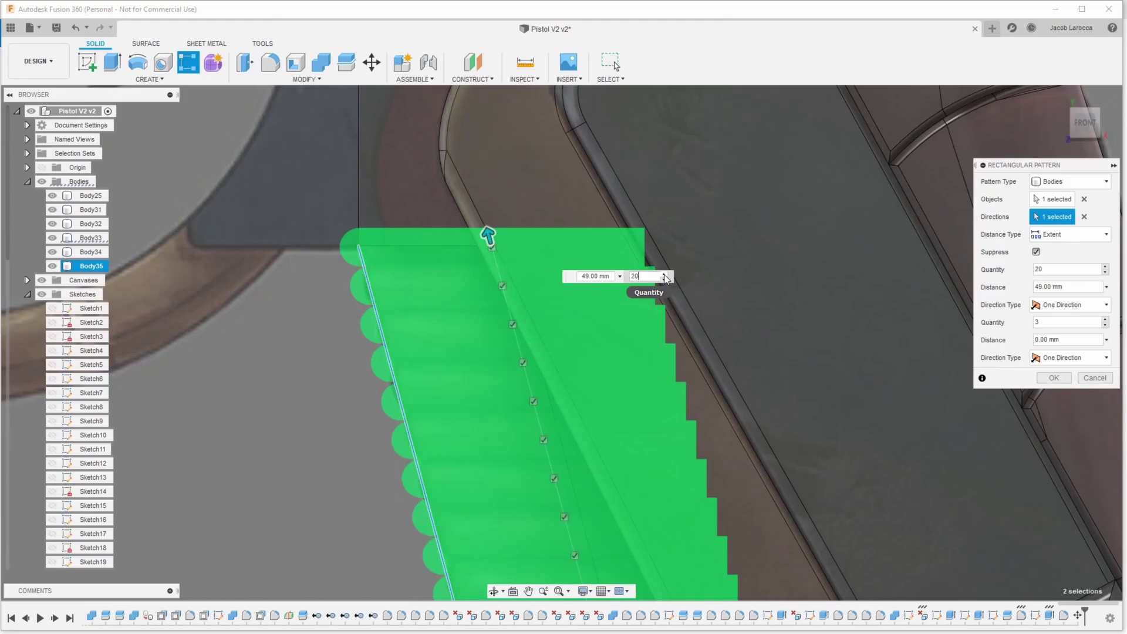
{"action": "scroll", "coordinate": [677, 426], "scroll_direction": "down", "scroll_amount": 3}
{"action": "scroll", "coordinate": [678, 426], "scroll_direction": "down", "scroll_amount": 3}
{"action": "middle_click_drag", "start_coordinate": [598, 481], "coordinate": [551, 382]}
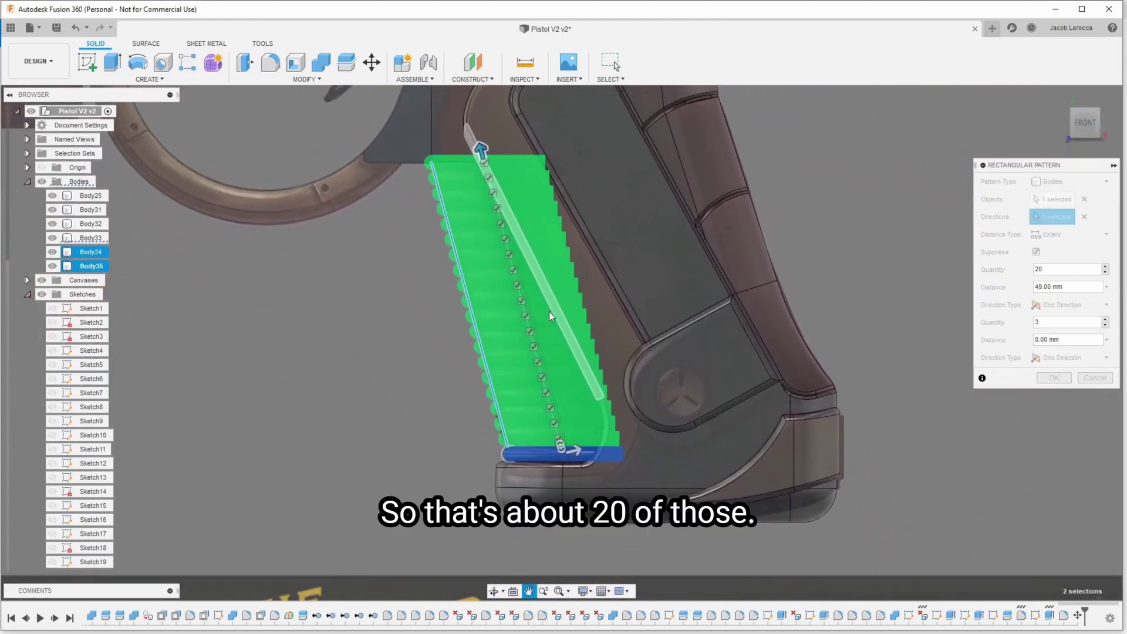
{"action": "key", "text": "Return"}
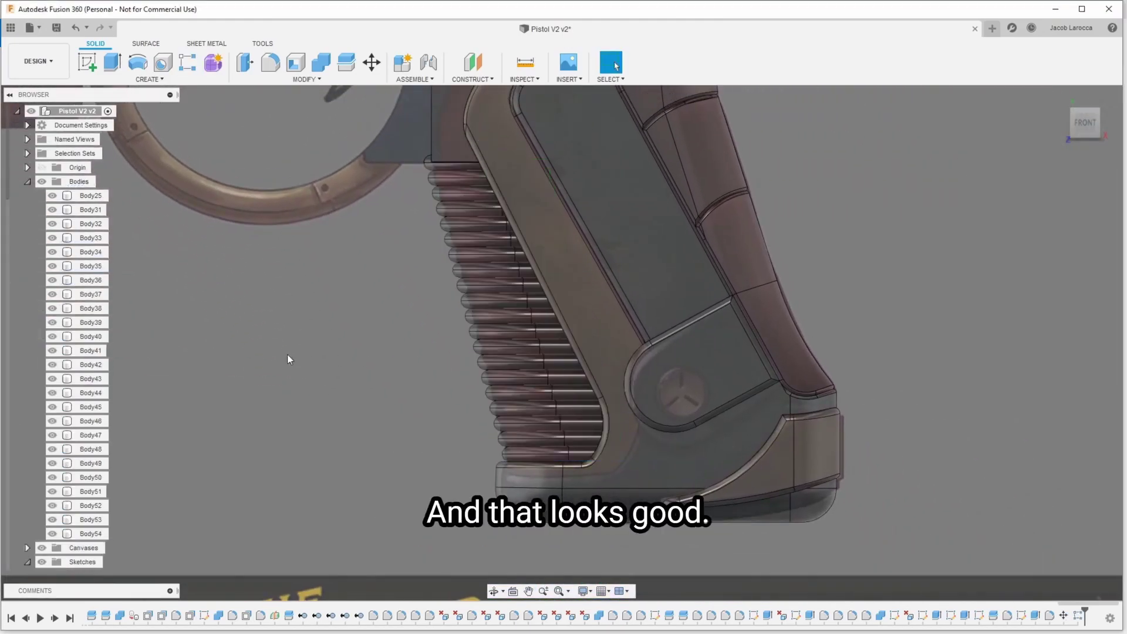
Step: Move the top grip rib, then undo that move
{"action": "scroll", "coordinate": [422, 140], "scroll_direction": "up", "scroll_amount": 3}
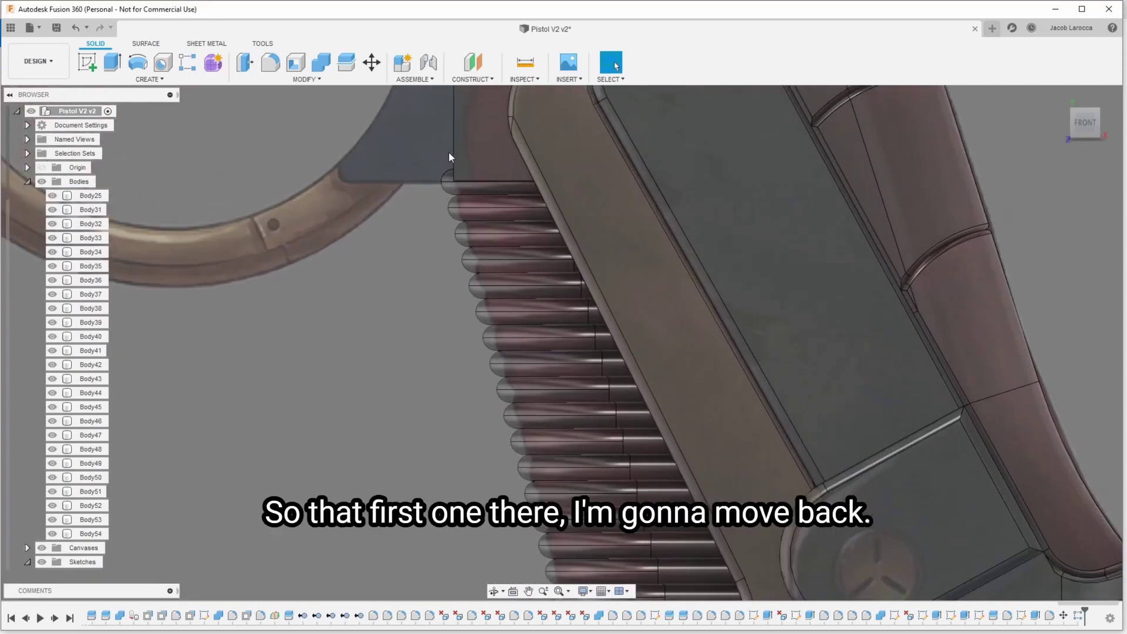
{"action": "scroll", "coordinate": [464, 176], "scroll_direction": "up", "scroll_amount": 3}
{"action": "left_click", "coordinate": [460, 210]}
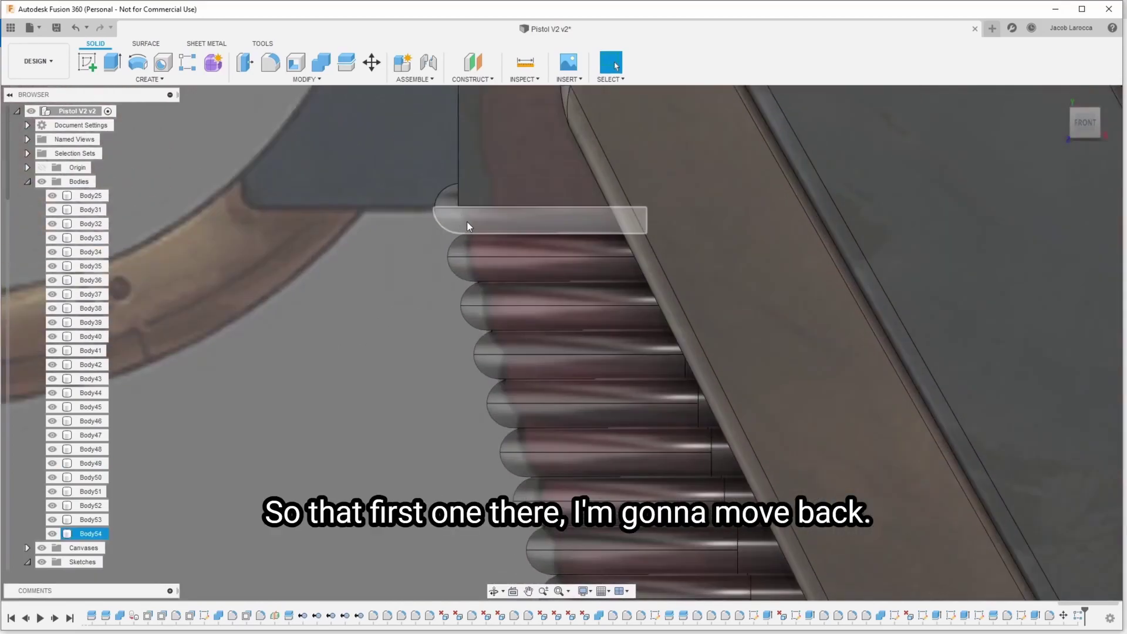
{"action": "key", "text": "m"}
{"action": "left_click_drag", "start_coordinate": [526, 220], "coordinate": [536, 231]}
{"action": "key", "text": "Return"}
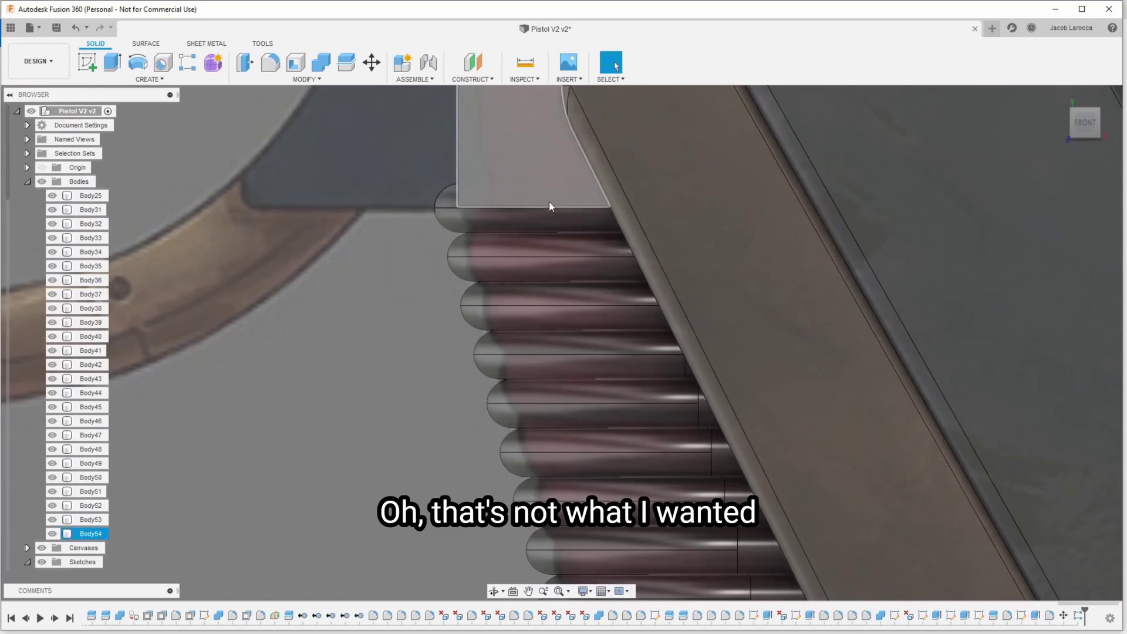
{"action": "key", "text": "ctrl+z"}
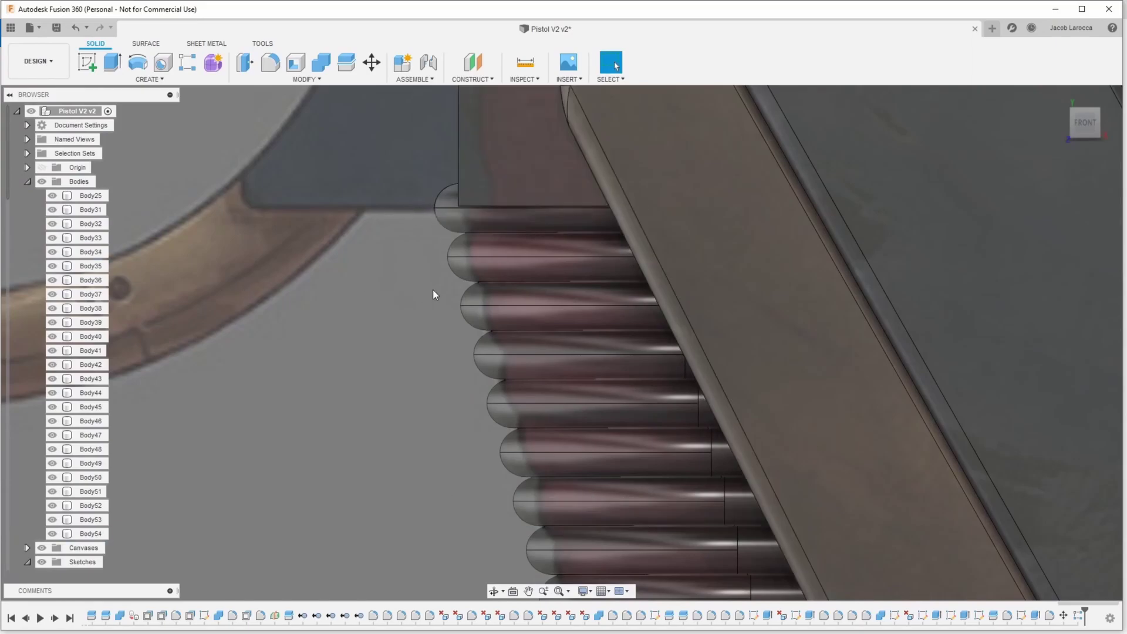
{"action": "key", "text": "m"}
{"action": "left_click", "coordinate": [572, 219]}
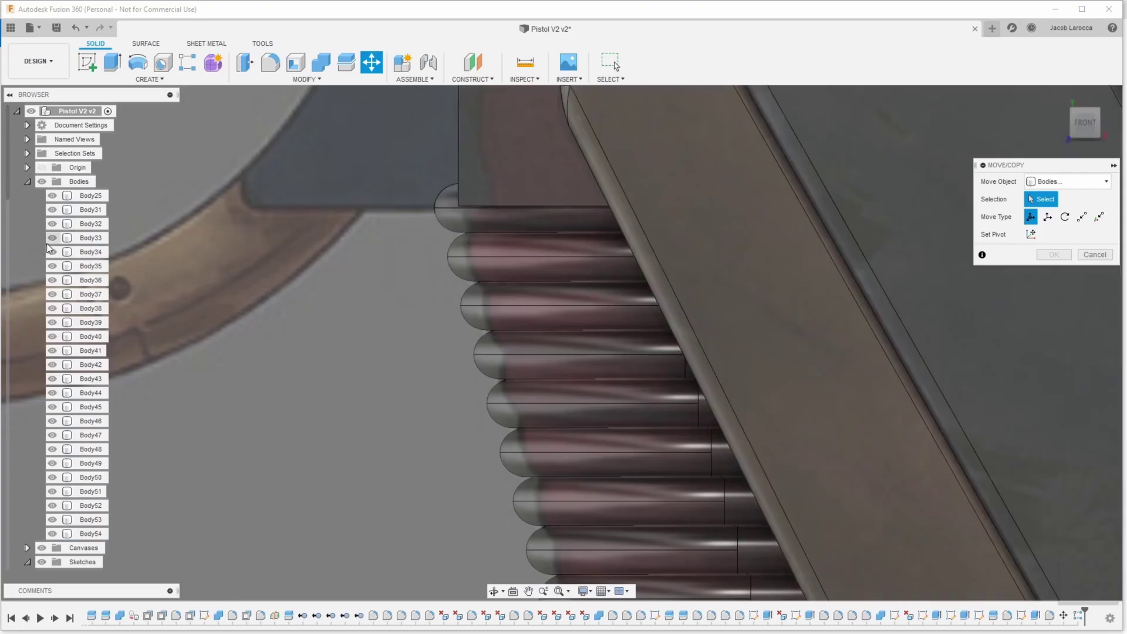
Step: With Body34 hidden, offset top rib Body54 0.669 mm and second rib Body53 0.50 mm
{"action": "left_click", "coordinate": [52, 252]}
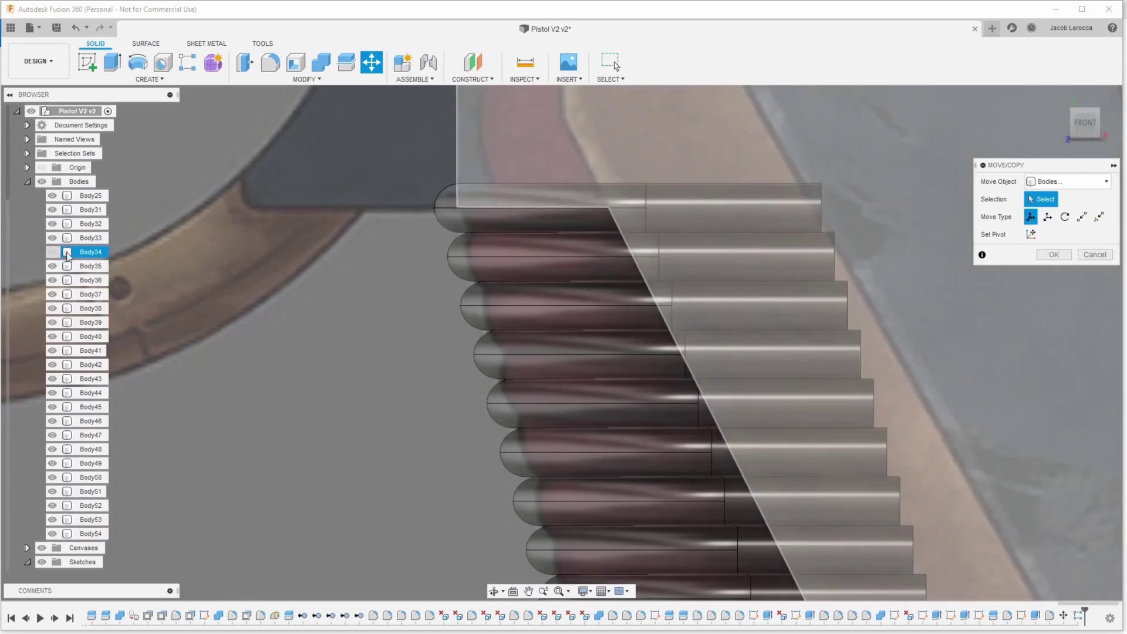
{"action": "left_click", "coordinate": [717, 206]}
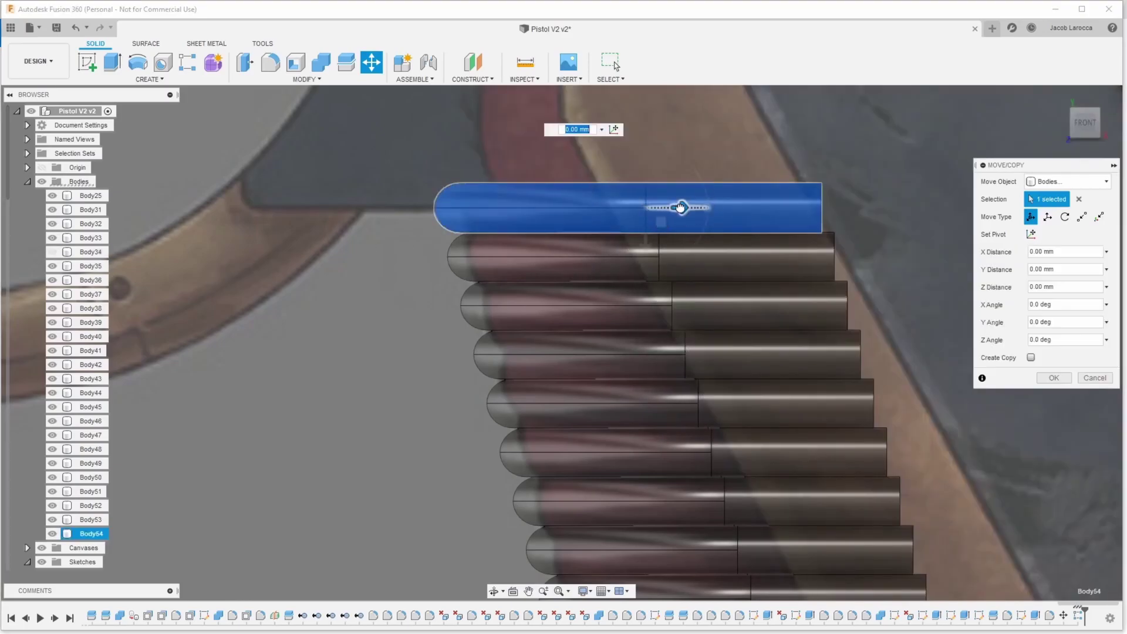
{"action": "left_click_drag", "start_coordinate": [681, 208], "coordinate": [694, 210]}
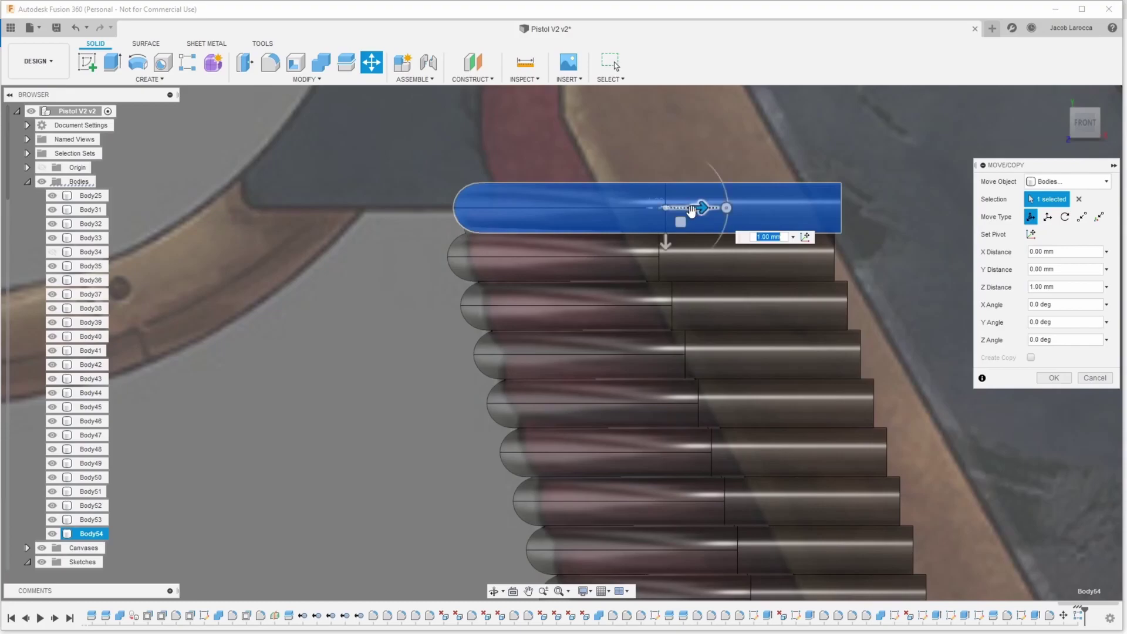
{"action": "left_click_drag", "start_coordinate": [705, 208], "coordinate": [700, 208]}
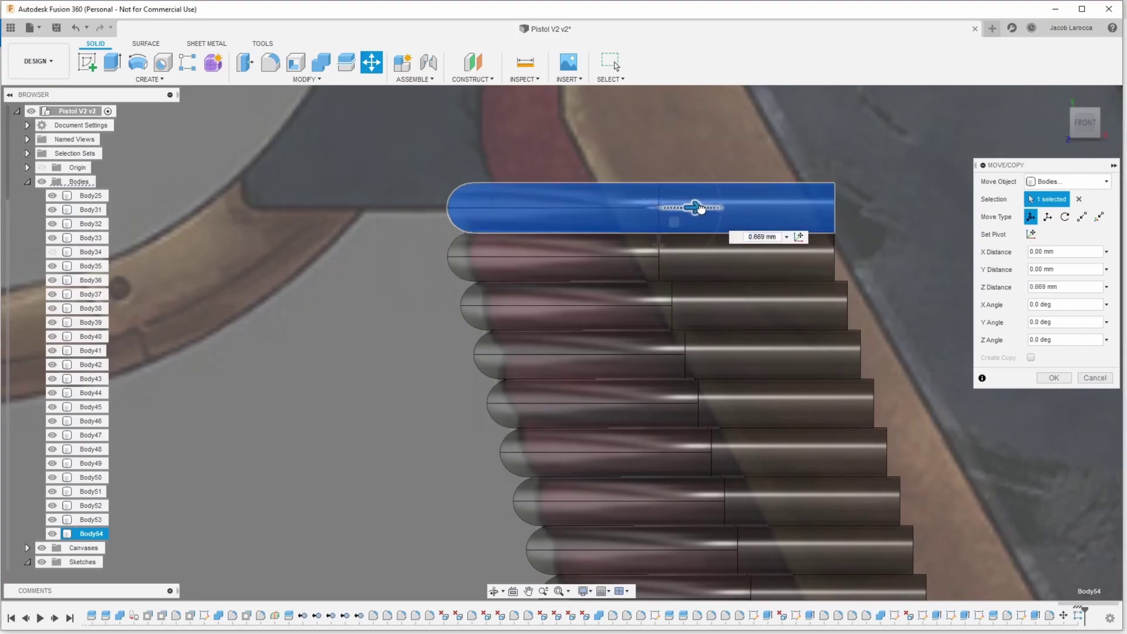
{"action": "left_click", "coordinate": [734, 211]}
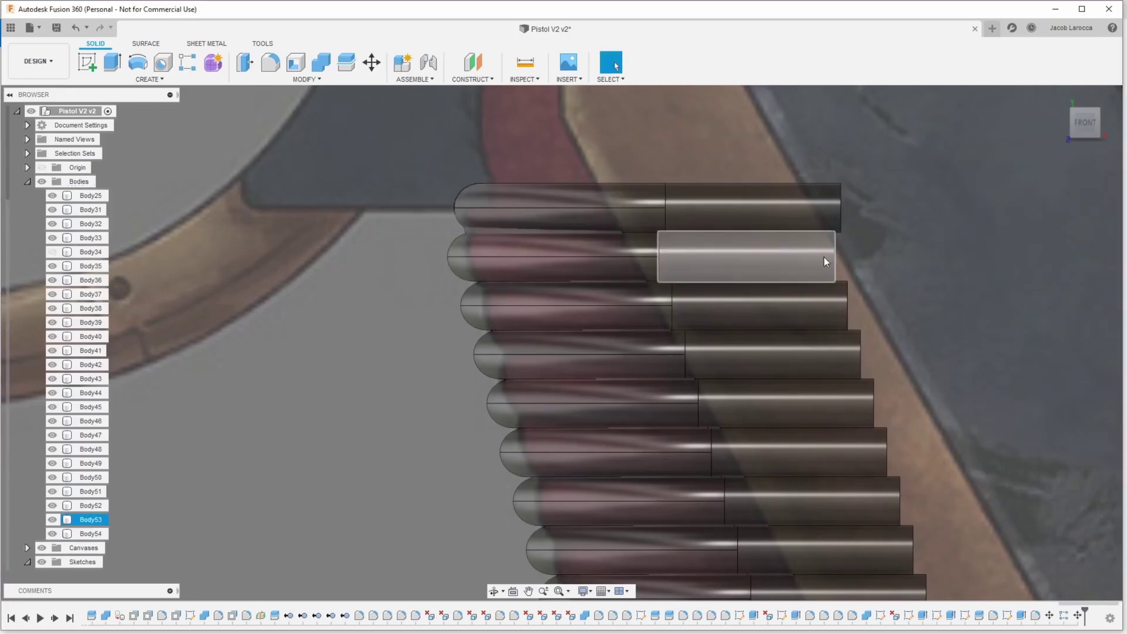
{"action": "left_click", "coordinate": [775, 256]}
{"action": "left_click_drag", "start_coordinate": [712, 256], "coordinate": [704, 257]}
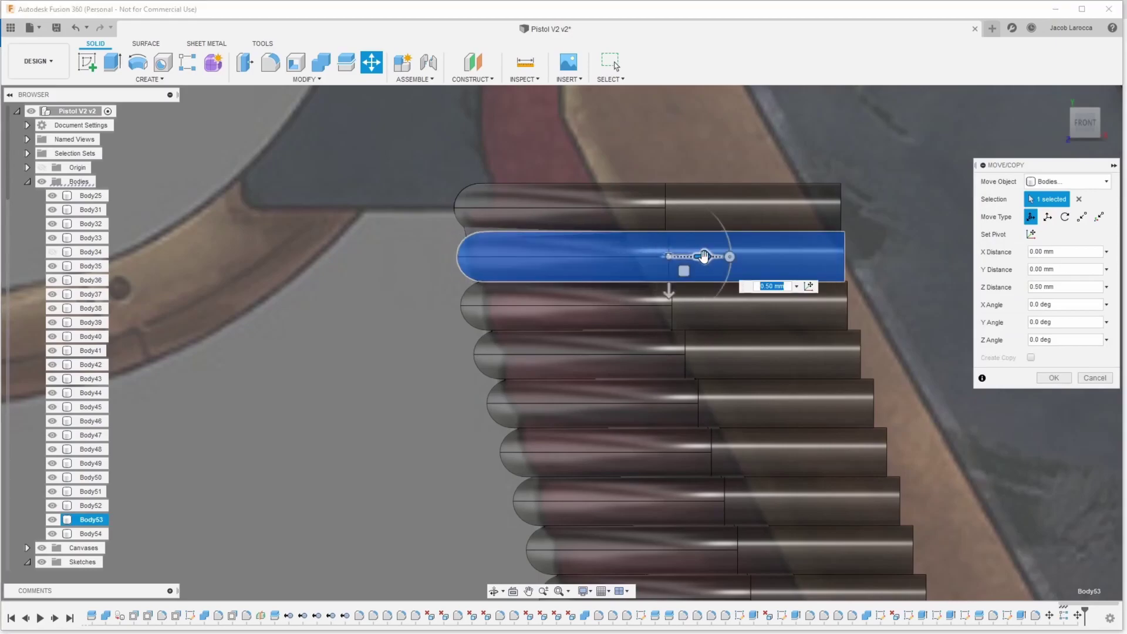
{"action": "key", "text": "Return"}
Step: Shift the third rib Body52 by 0.50 mm
{"action": "left_click", "coordinate": [759, 301]}
{"action": "key", "text": "m"}
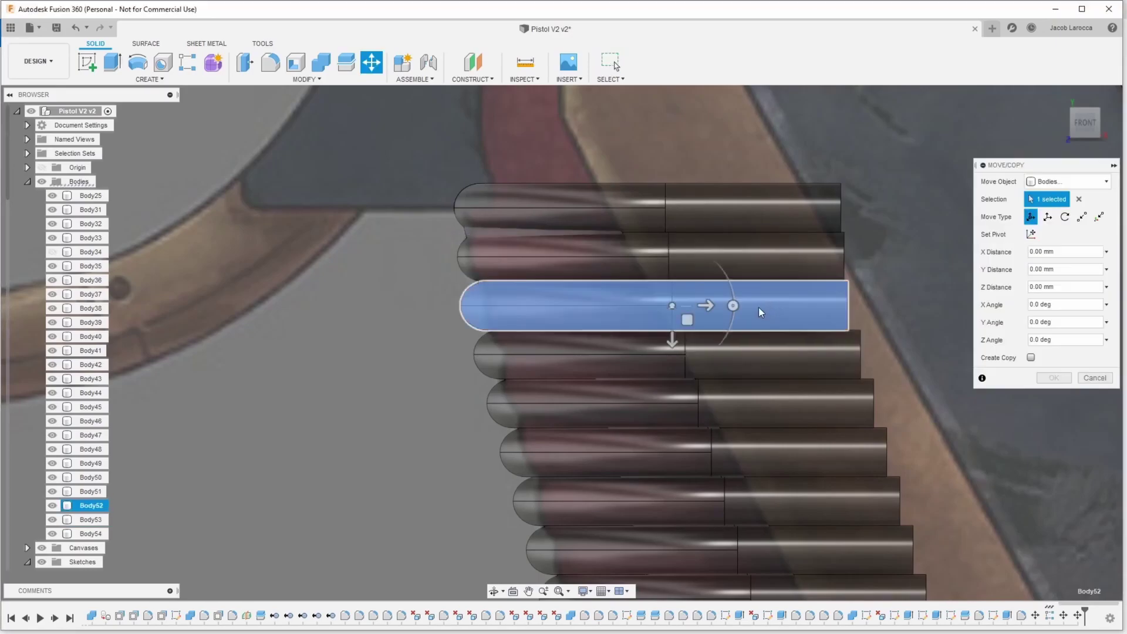
{"action": "left_click_drag", "start_coordinate": [706, 305], "coordinate": [716, 305]}
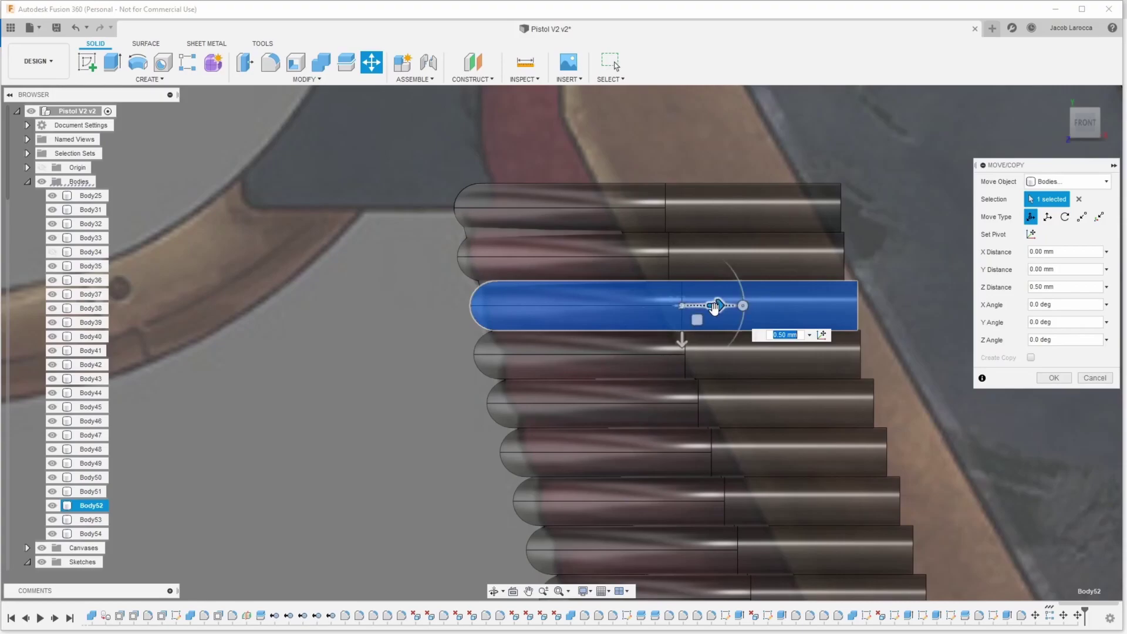
{"action": "key", "text": "Return"}
{"action": "left_click", "coordinate": [750, 355]}
{"action": "key", "text": "m"}
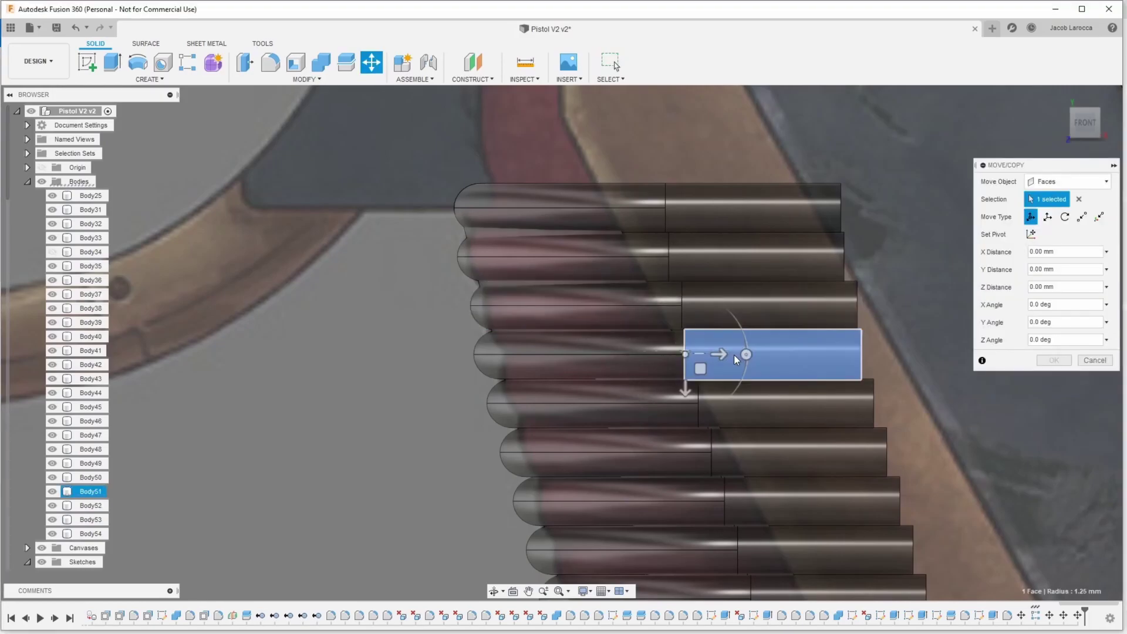
{"action": "left_click", "coordinate": [733, 354]}
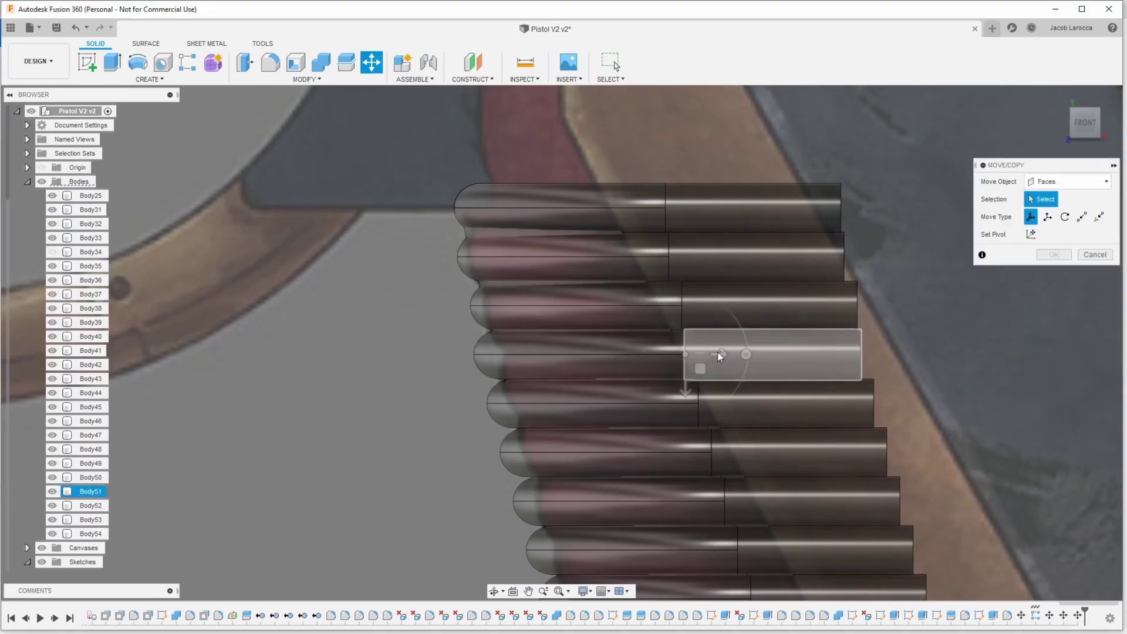
{"action": "left_click", "coordinate": [766, 364]}
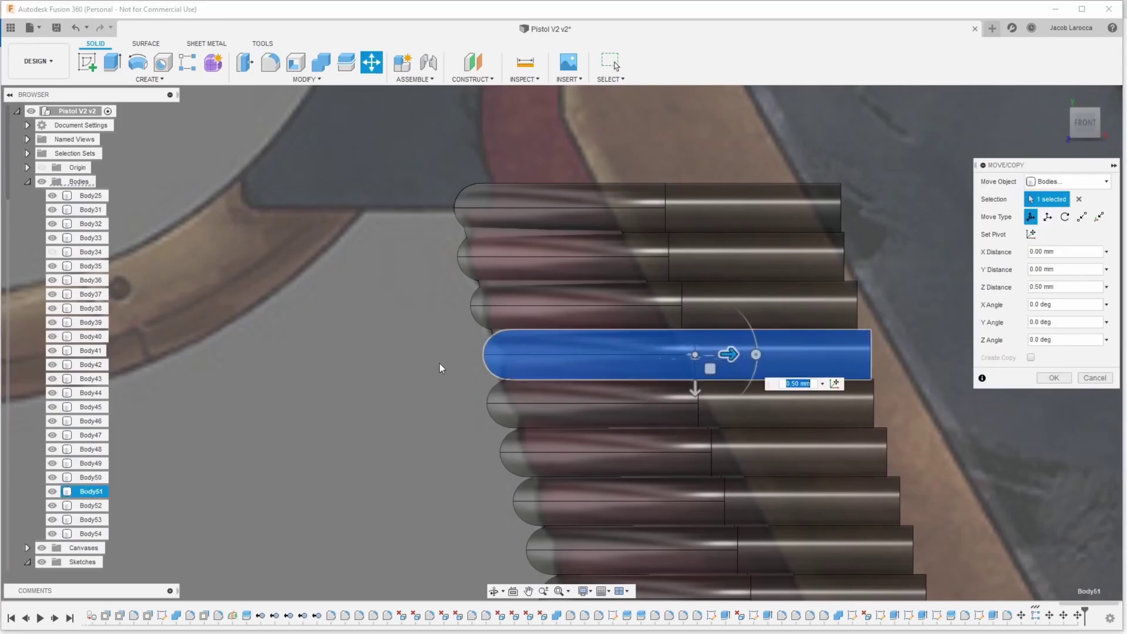
{"action": "scroll", "coordinate": [441, 368], "scroll_direction": "down", "scroll_amount": 3}
{"action": "scroll", "coordinate": [449, 449], "scroll_direction": "down", "scroll_amount": 3}
{"action": "scroll", "coordinate": [419, 370], "scroll_direction": "down", "scroll_amount": 2}
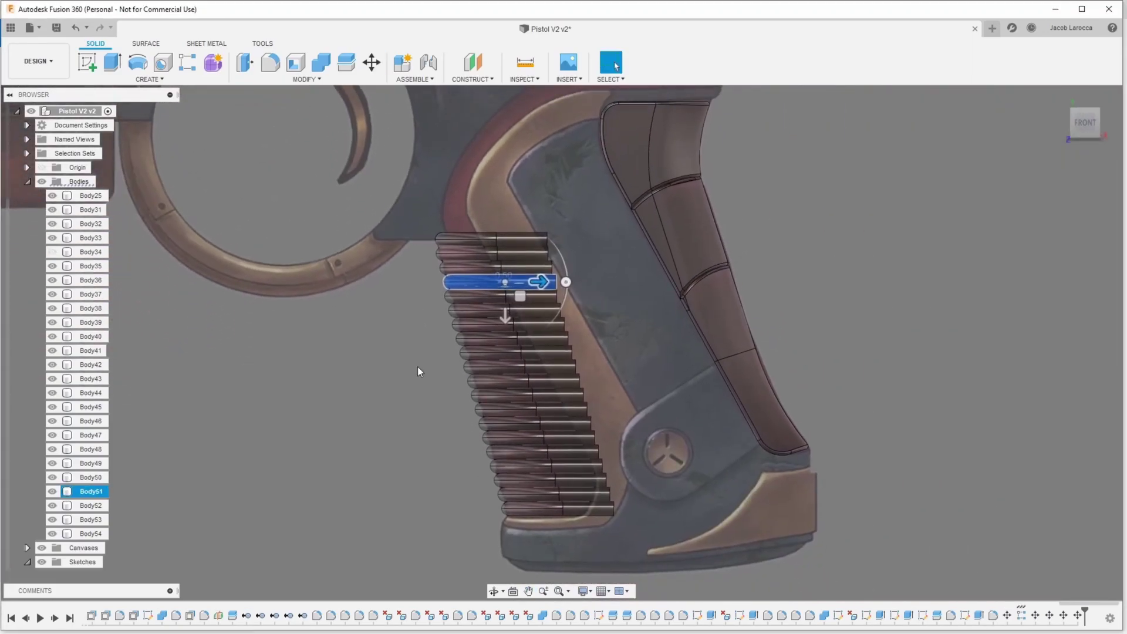
Step: Shift the Body50 grip ring 0.5 mm along its axis
{"action": "left_click", "coordinate": [536, 295]}
{"action": "key", "text": "m"}
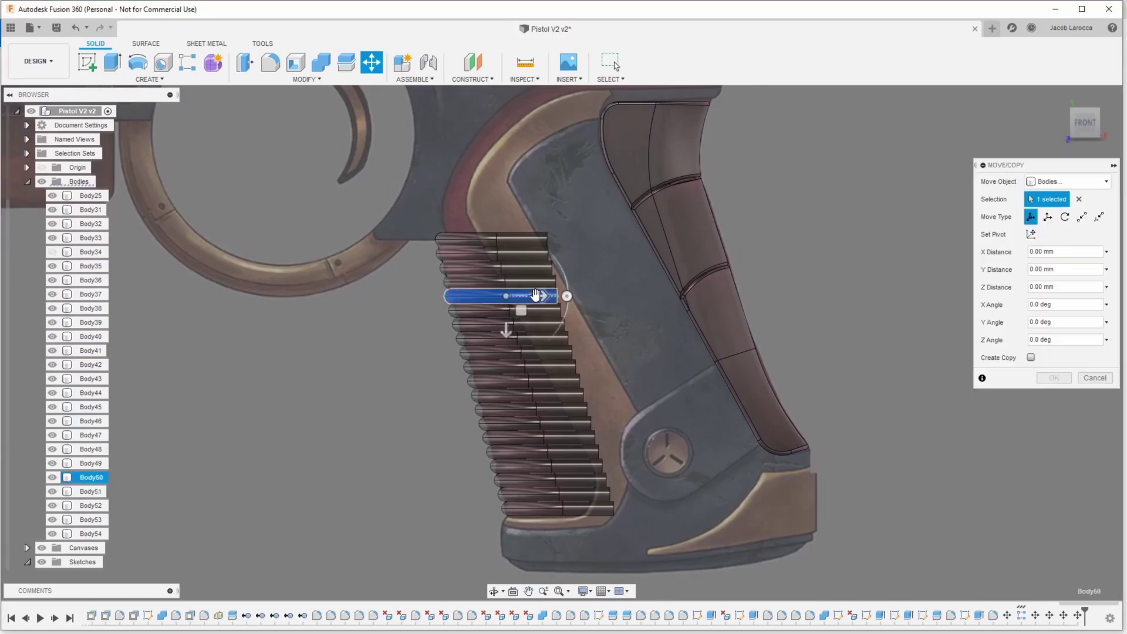
{"action": "scroll", "coordinate": [543, 298], "scroll_direction": "up", "scroll_amount": 3}
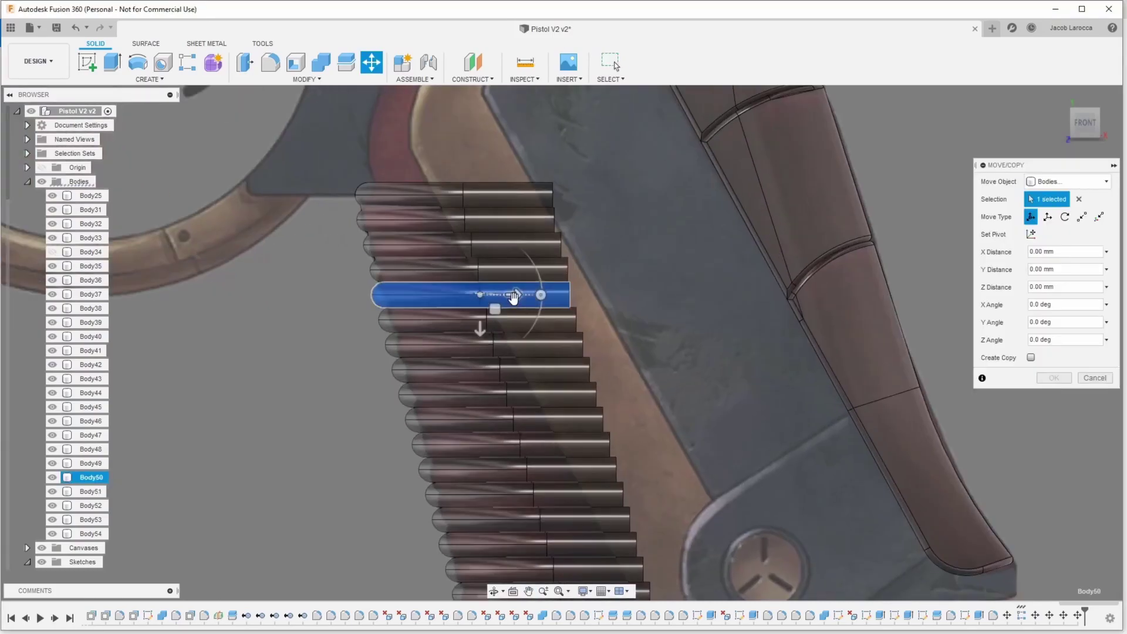
{"action": "scroll", "coordinate": [514, 298], "scroll_direction": "up", "scroll_amount": 2}
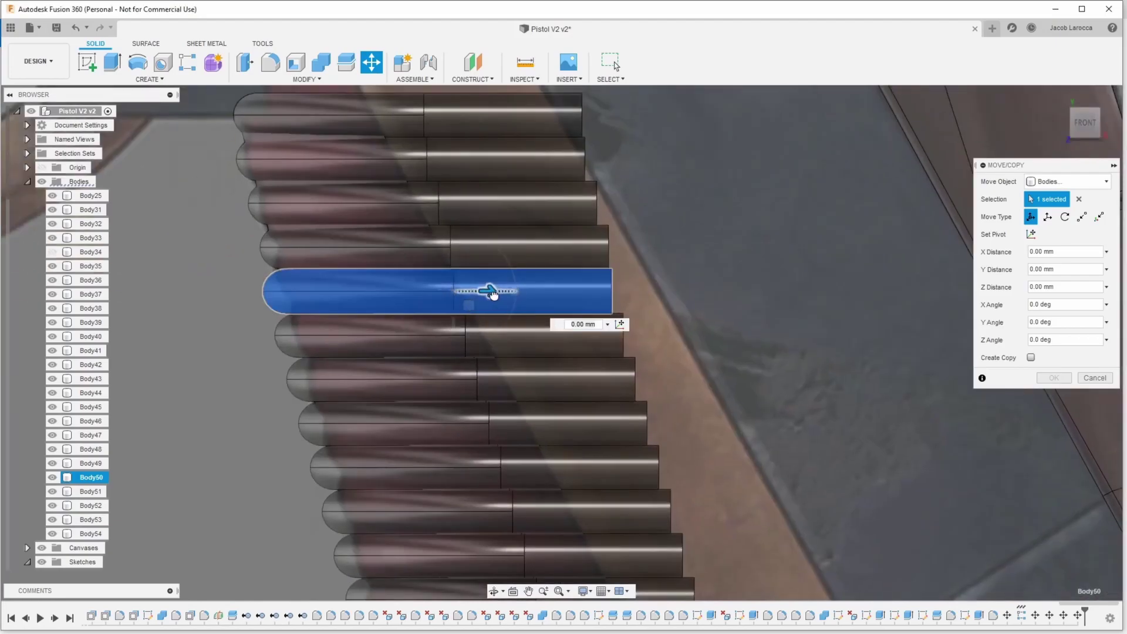
{"action": "left_click_drag", "start_coordinate": [509, 297], "coordinate": [453, 288]}
{"action": "scroll", "coordinate": [493, 290], "scroll_direction": "up", "scroll_amount": 2}
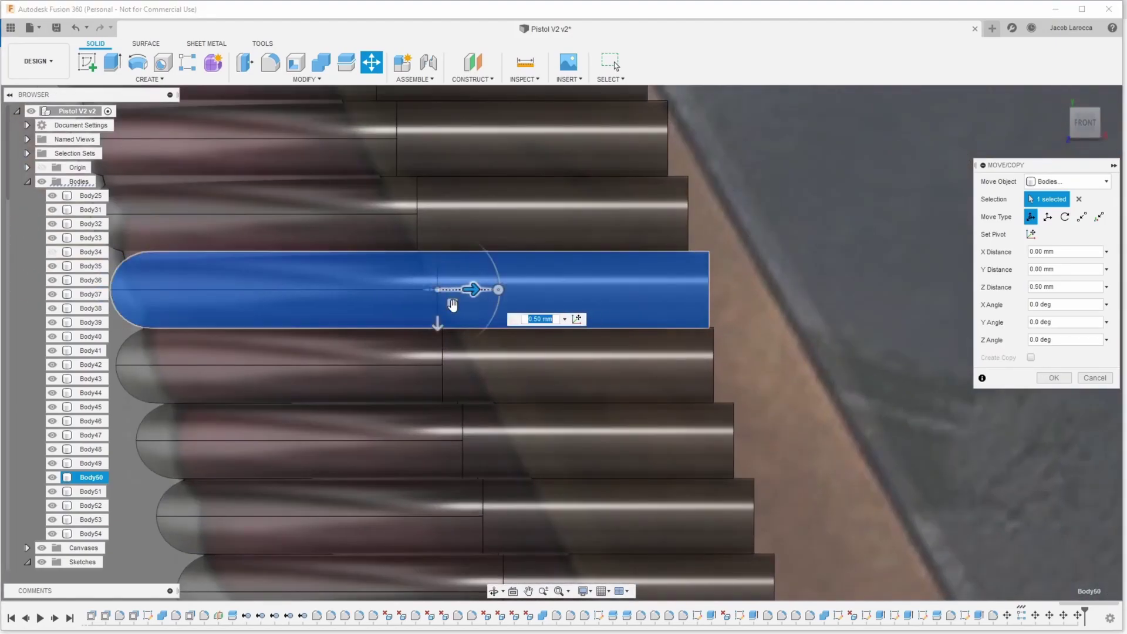
{"action": "middle_click_drag", "start_coordinate": [437, 335], "coordinate": [633, 346]}
{"action": "scroll", "coordinate": [633, 347], "scroll_direction": "down", "scroll_amount": 3}
{"action": "scroll", "coordinate": [604, 379], "scroll_direction": "down", "scroll_amount": 2}
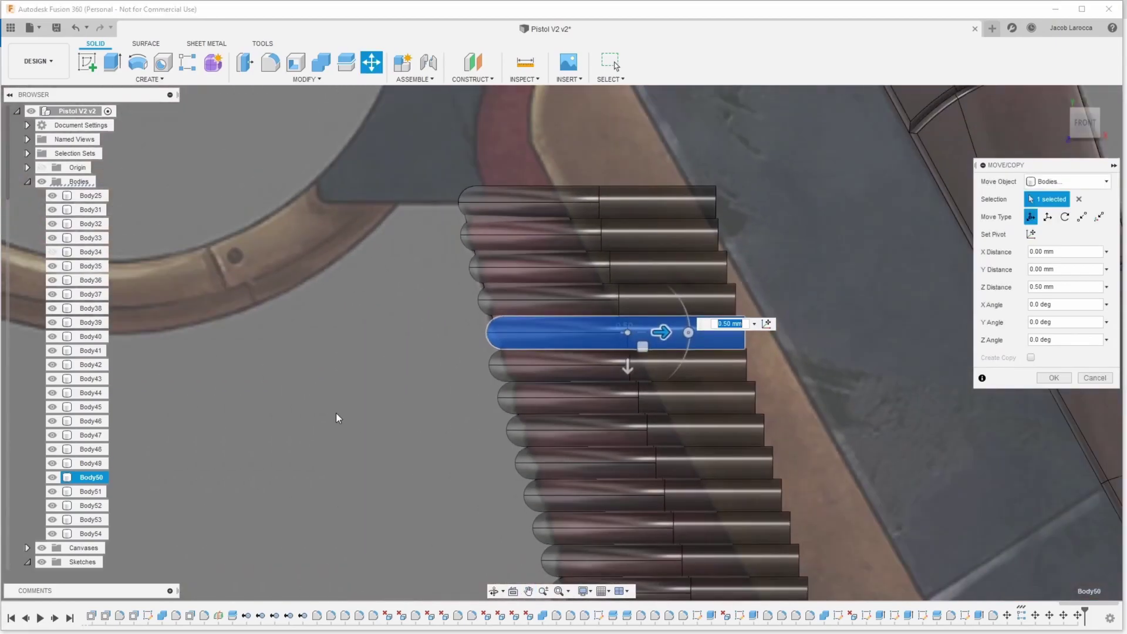
{"action": "key", "text": "Return"}
Step: Undo and redo the latest ring move to review the staggered grip
{"action": "scroll", "coordinate": [374, 395], "scroll_direction": "down", "scroll_amount": 2}
{"action": "scroll", "coordinate": [320, 262], "scroll_direction": "up", "scroll_amount": 3}
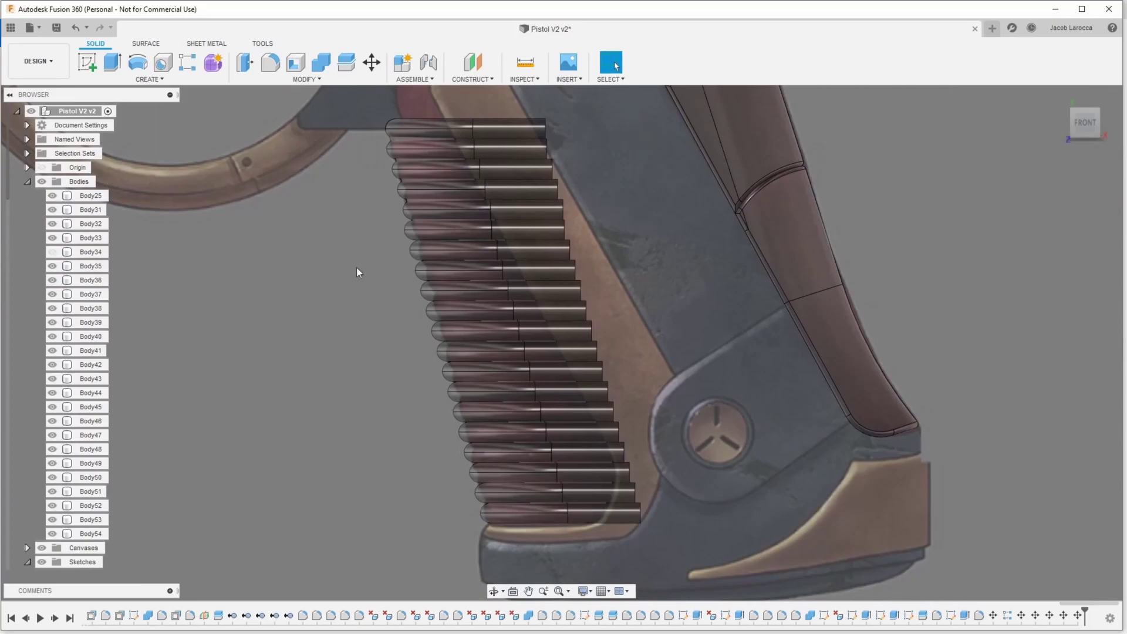
{"action": "key", "text": "ctrl+z"}
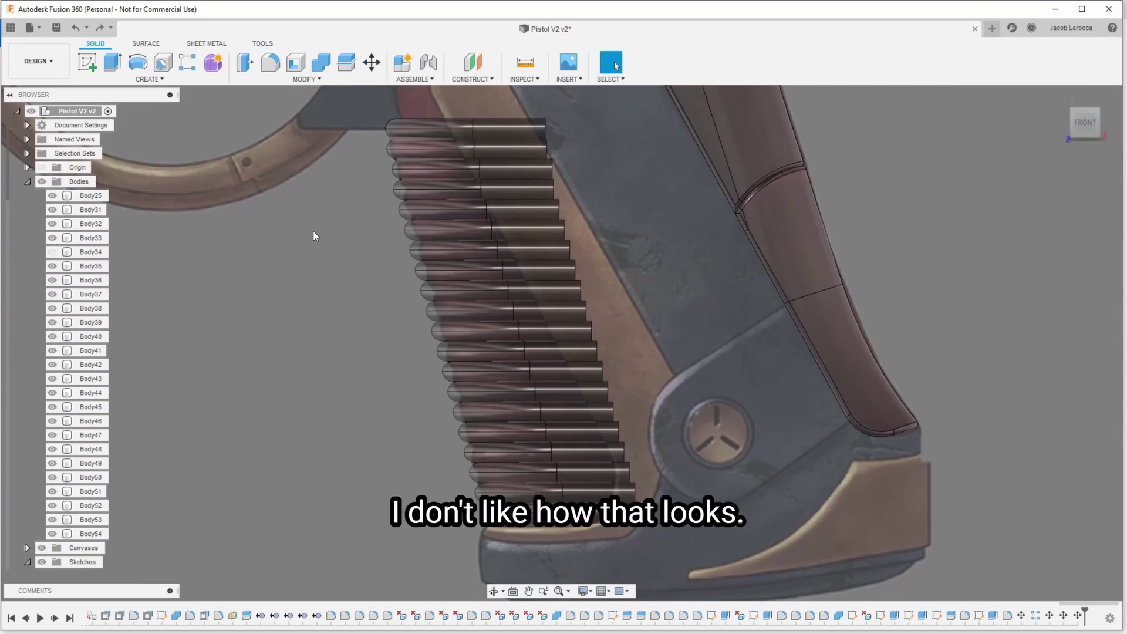
{"action": "key", "text": "ctrl+y"}
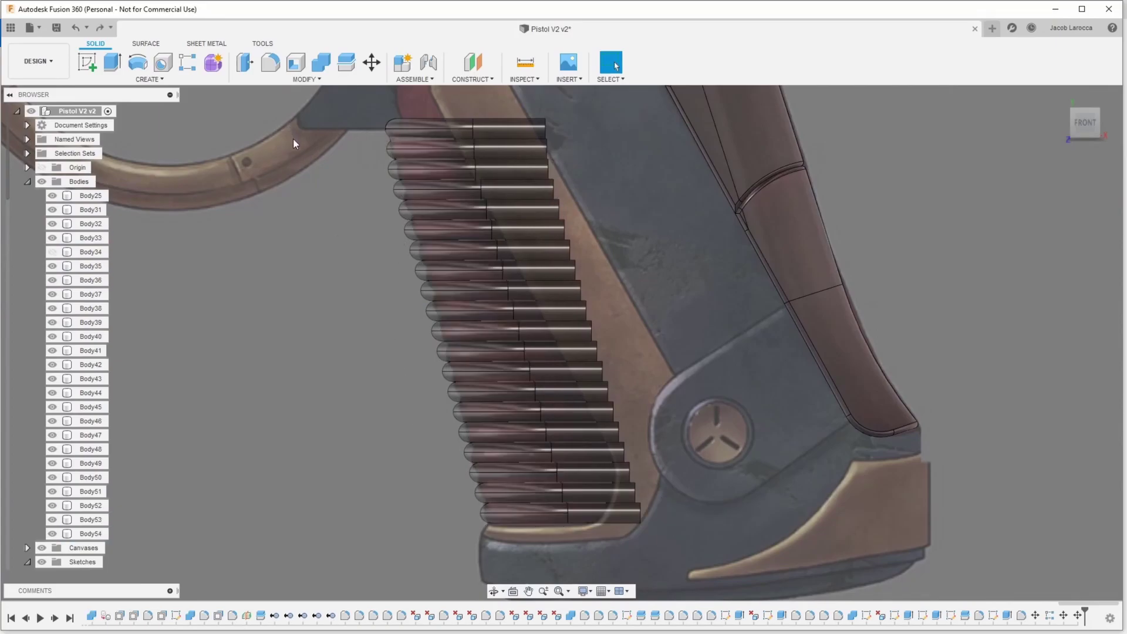
{"action": "scroll", "coordinate": [257, 375], "scroll_direction": "down", "scroll_amount": 2}
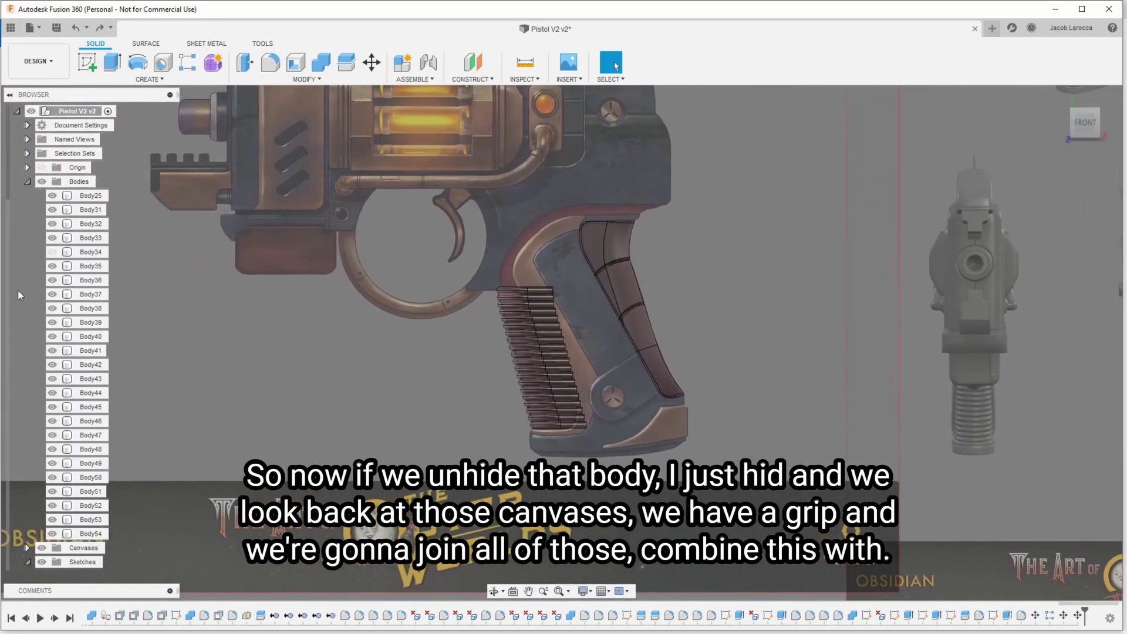
Step: Show Body34 again and hide the reference canvases in the Browser
{"action": "left_click", "coordinate": [52, 253]}
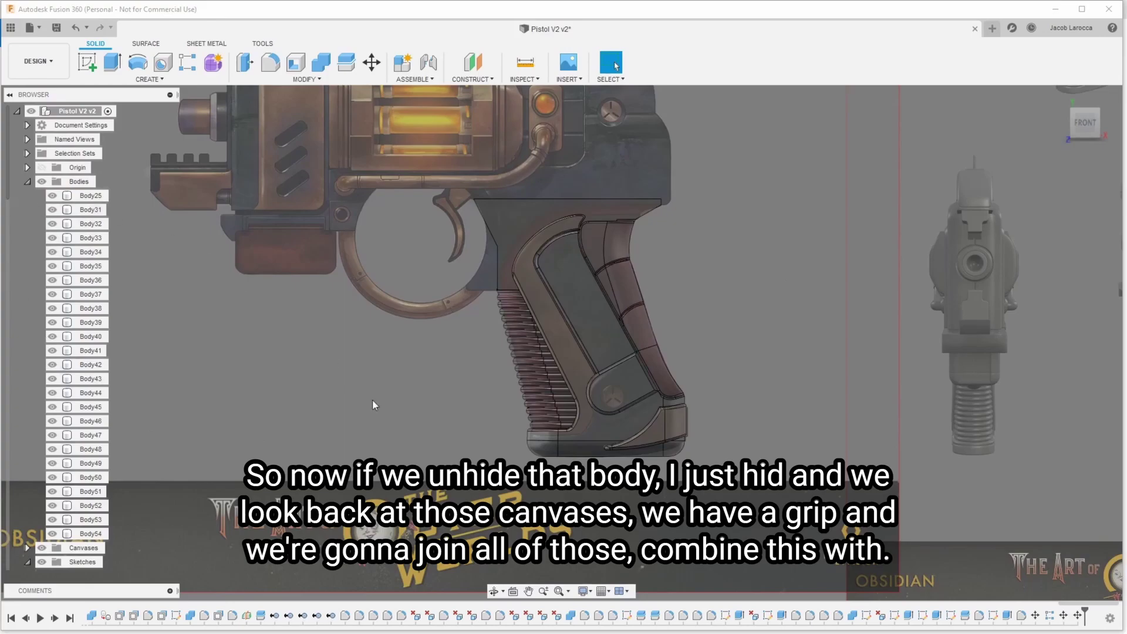
{"action": "scroll", "coordinate": [64, 456], "scroll_direction": "down", "scroll_amount": 5}
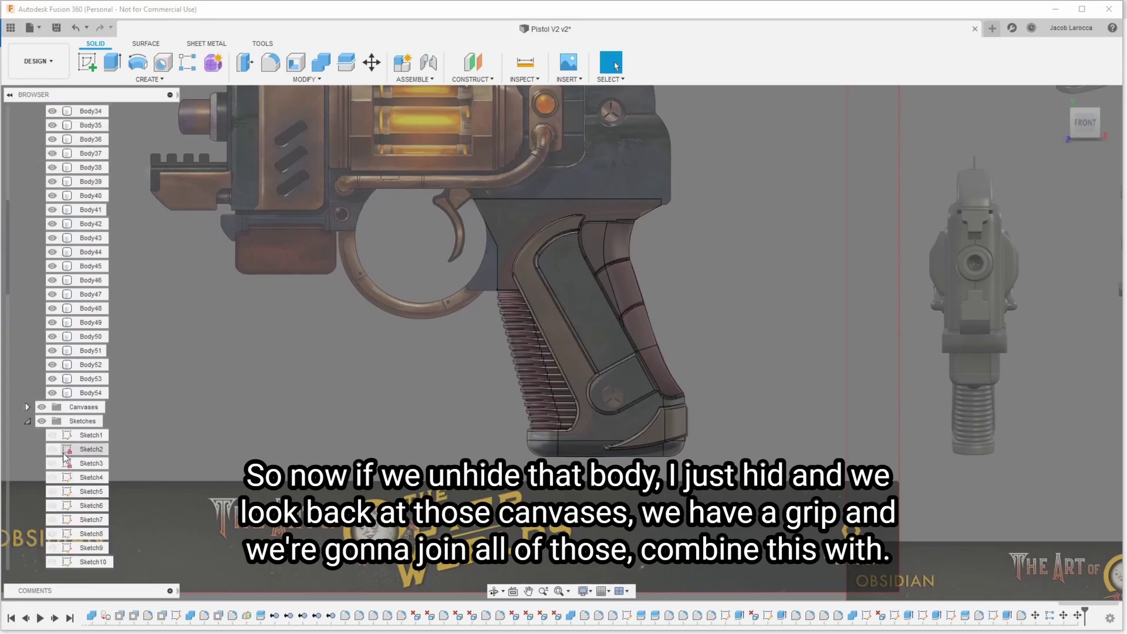
{"action": "left_click", "coordinate": [42, 407]}
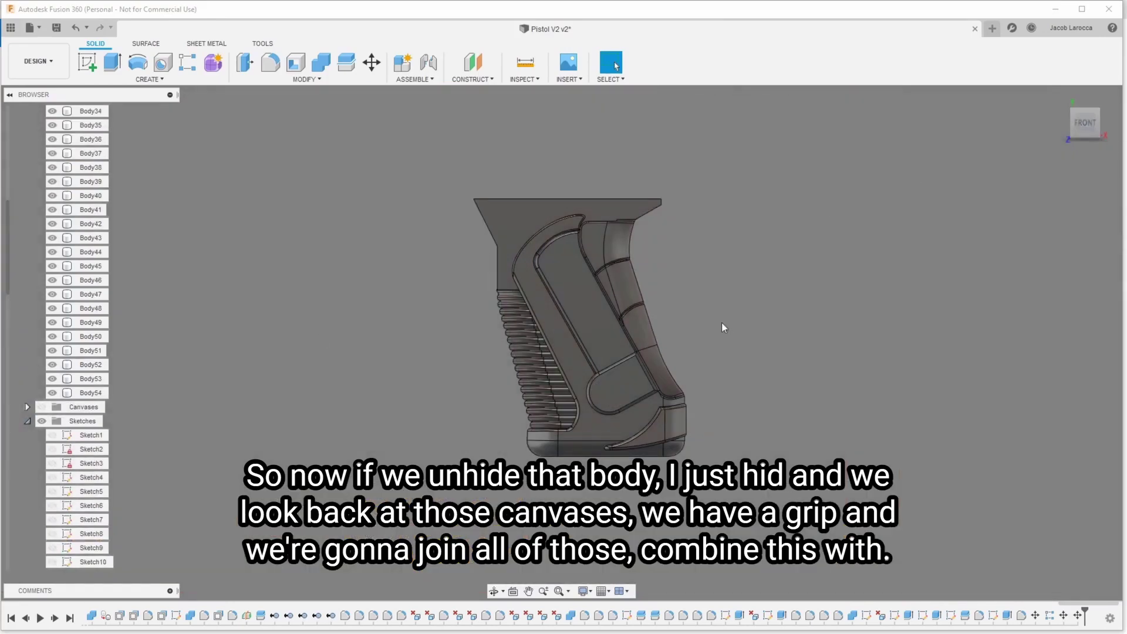
{"action": "scroll", "coordinate": [723, 327], "scroll_direction": "up", "scroll_amount": 3}
Step: Orbit the ribbed grip to an angled view and launch Combine from the S shortcuts
{"action": "middle_click_drag", "start_coordinate": [616, 65], "coordinate": [616, 66], "text": "shift"}
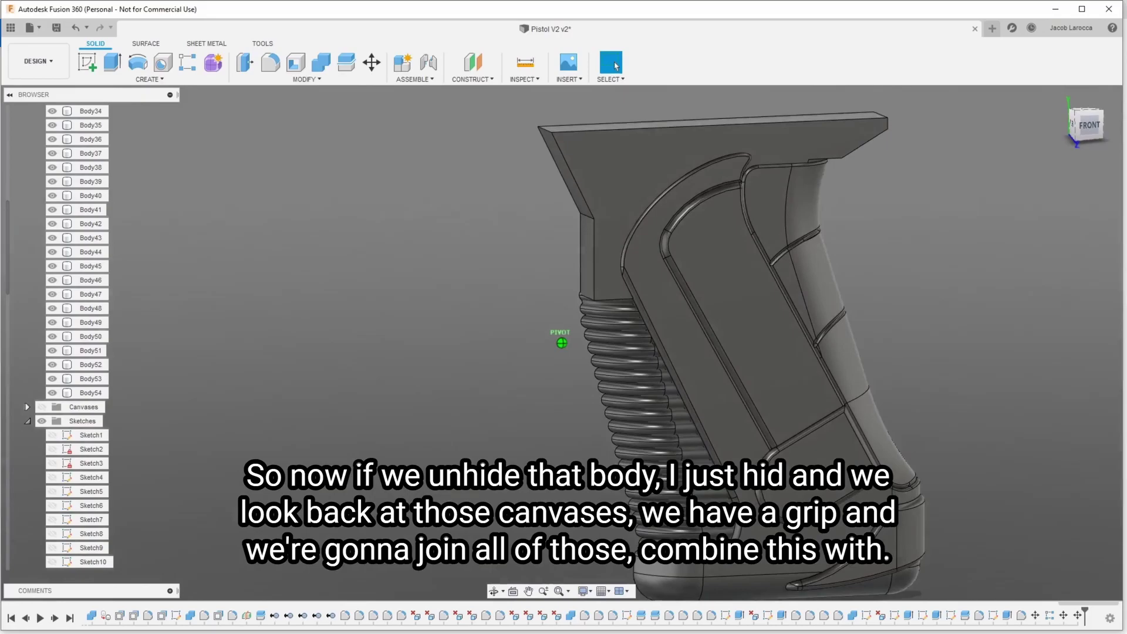
{"action": "middle_click_drag", "start_coordinate": [941, 378], "coordinate": [941, 377], "text": "shift"}
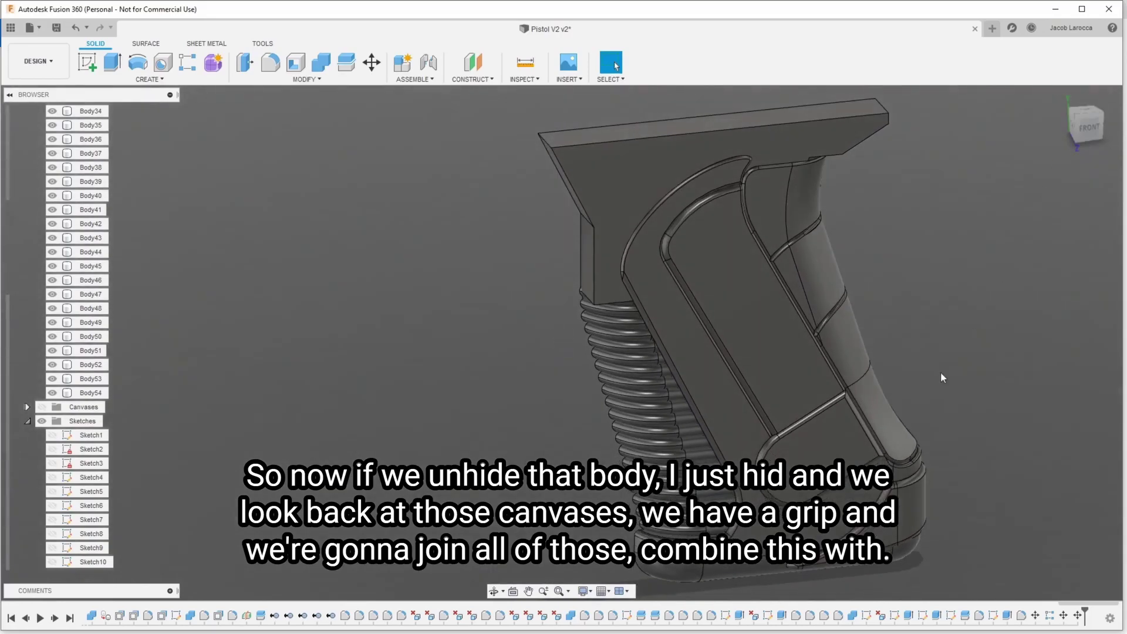
{"action": "key", "text": "s"}
{"action": "left_click", "coordinate": [1040, 362]}
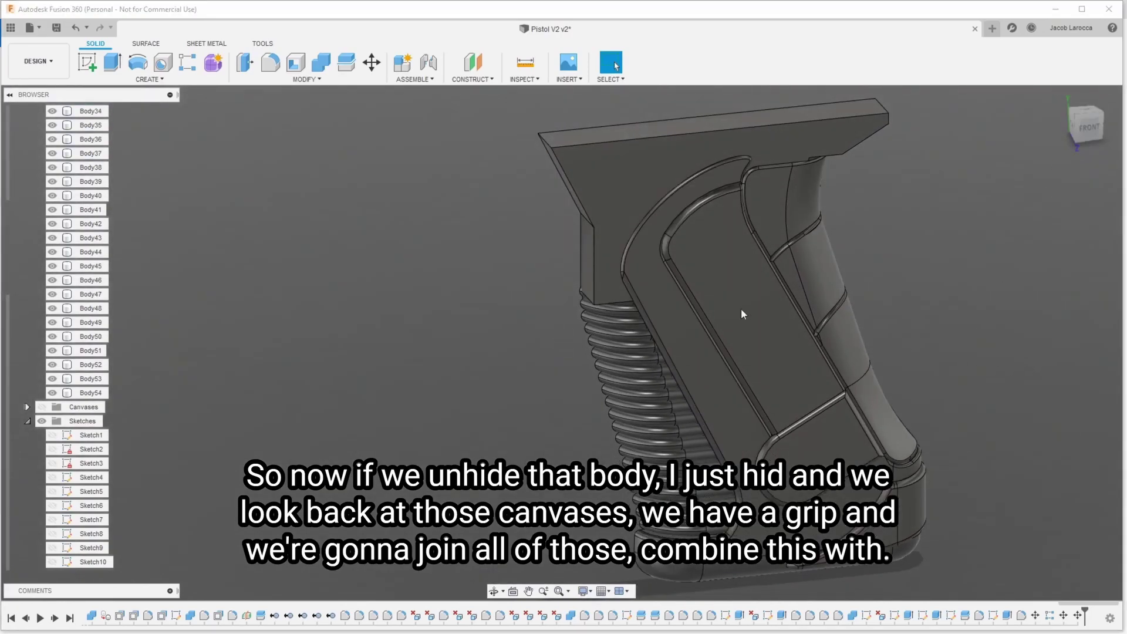
Step: Set Body34 as the Combine target and pick the first grip rings as tool bodies
{"action": "left_click", "coordinate": [668, 318]}
{"action": "left_click", "coordinate": [612, 307]}
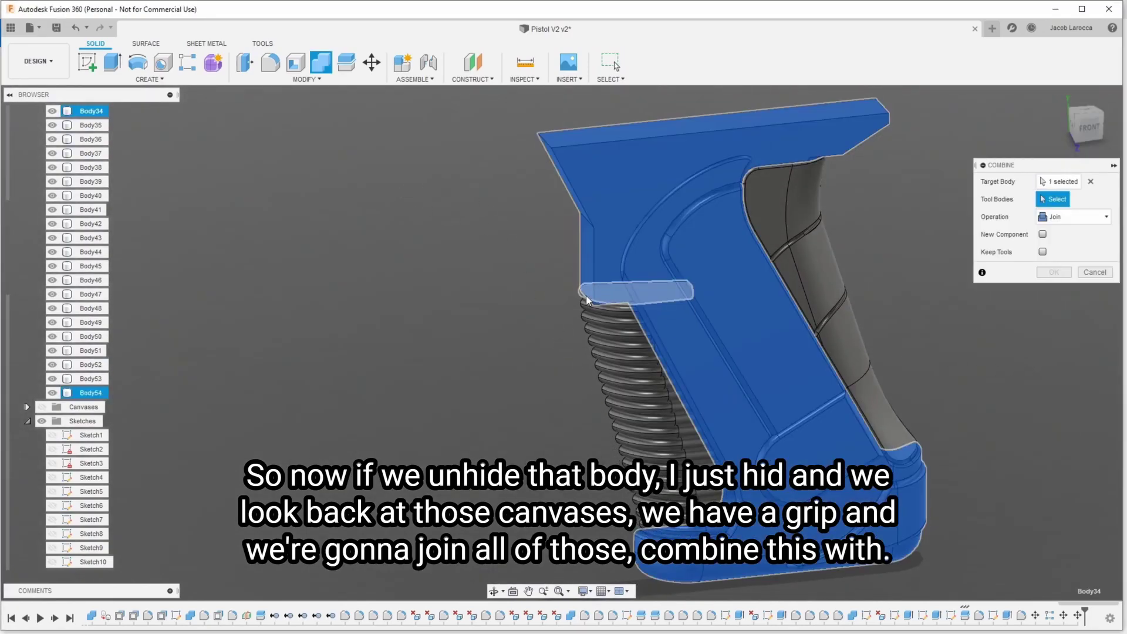
{"action": "left_click", "coordinate": [587, 313]}
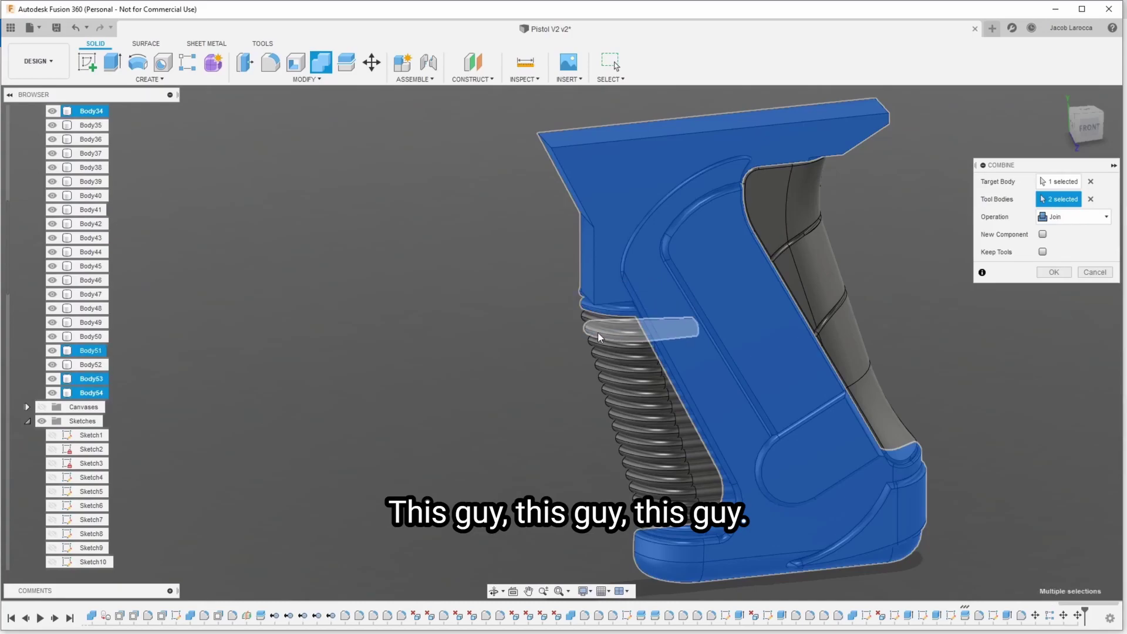
{"action": "left_click", "coordinate": [598, 332]}
{"action": "left_click", "coordinate": [608, 360]}
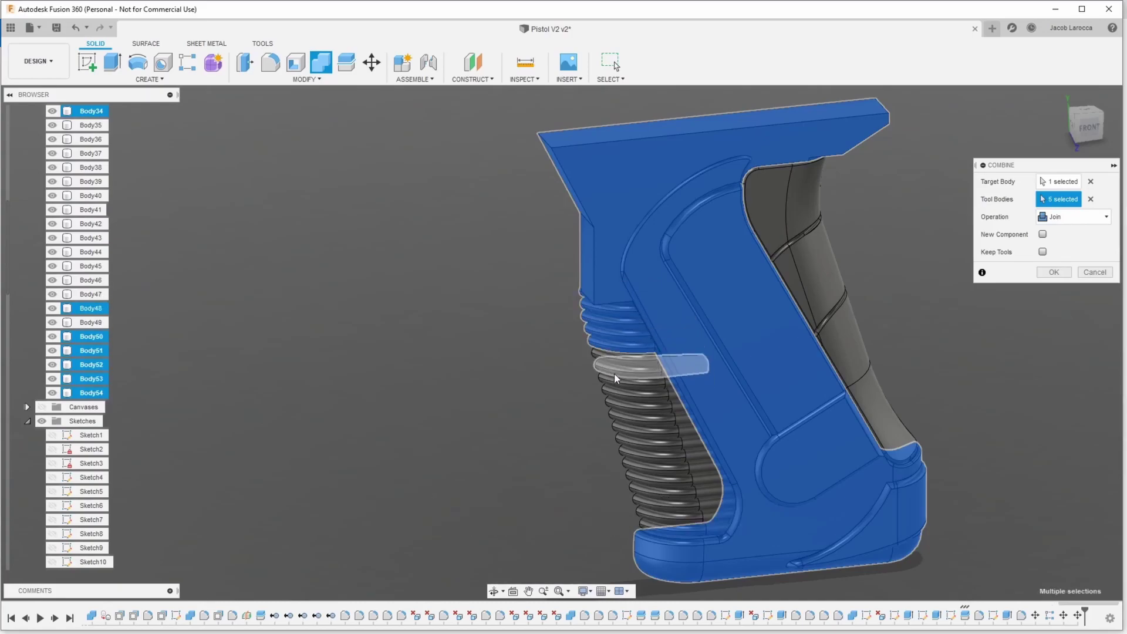
{"action": "left_click", "coordinate": [617, 390]}
{"action": "left_click", "coordinate": [626, 416]}
{"action": "left_click", "coordinate": [633, 442]}
Step: Add the remaining grip rings as tool bodies to join them into Body34
{"action": "left_click", "coordinate": [638, 467]}
{"action": "left_click", "coordinate": [648, 512]}
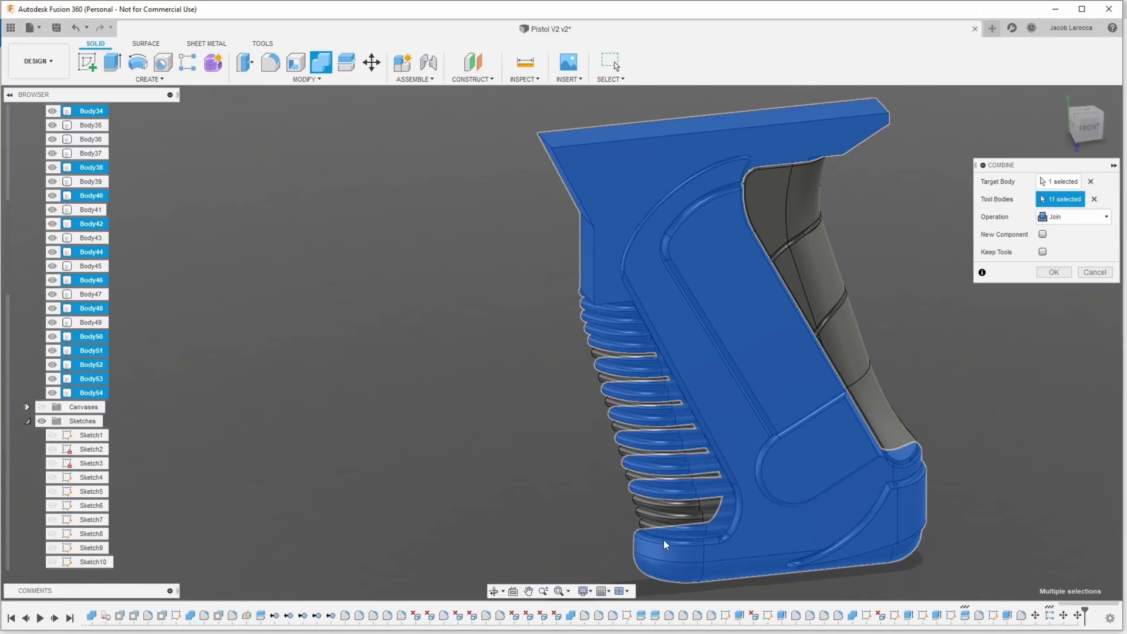
{"action": "left_click", "coordinate": [641, 527]}
{"action": "left_click", "coordinate": [642, 516]}
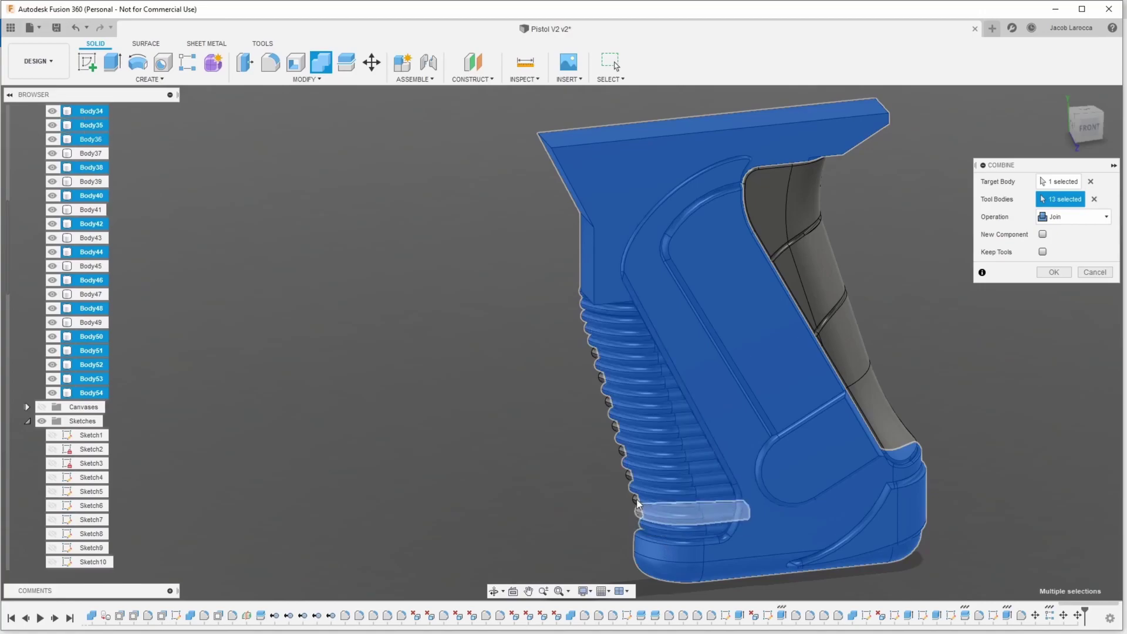
{"action": "left_click", "coordinate": [622, 456]}
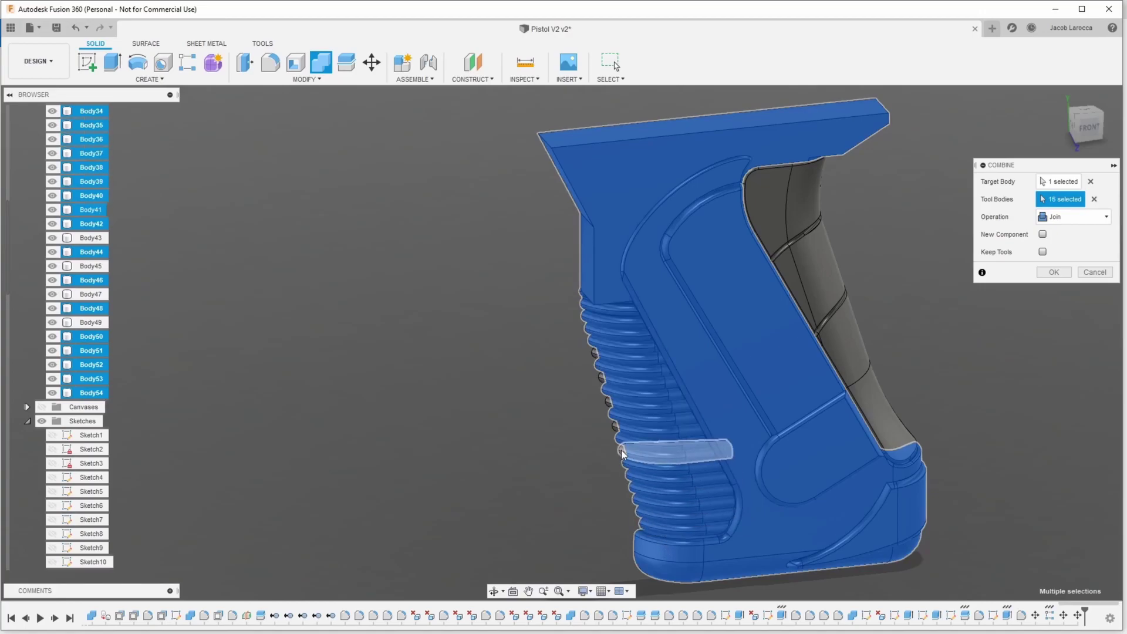
{"action": "left_click", "coordinate": [612, 428]}
{"action": "left_click", "coordinate": [621, 449]}
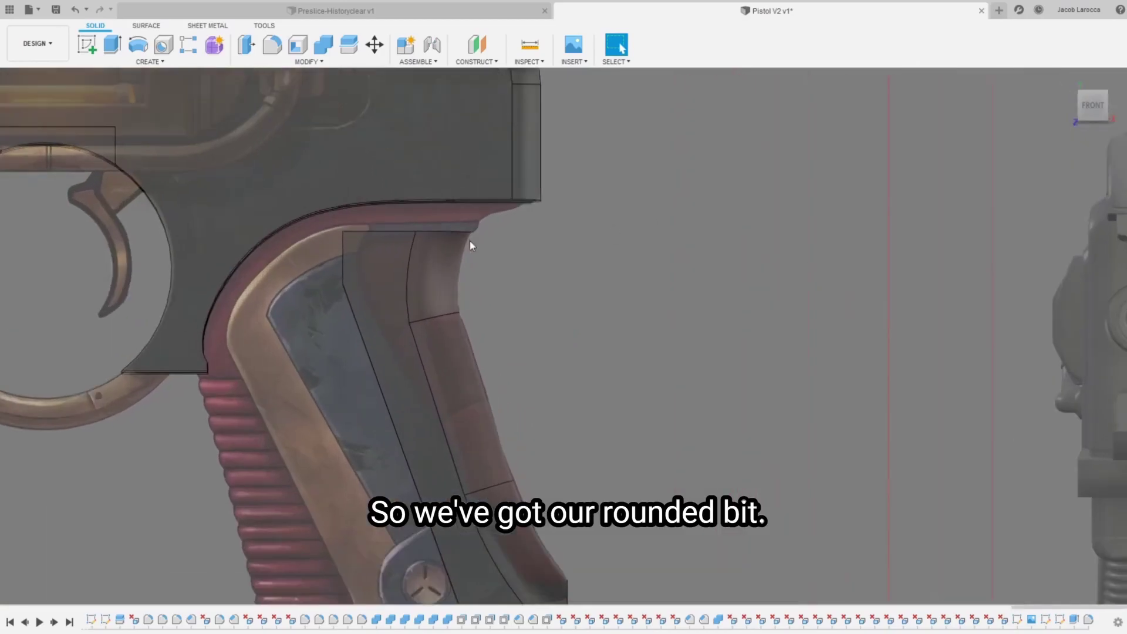
Step: Pan and zoom onto the grip sketch, then select and deselect its panel profile
{"action": "middle_click_drag", "start_coordinate": [470, 241], "coordinate": [334, 301]}
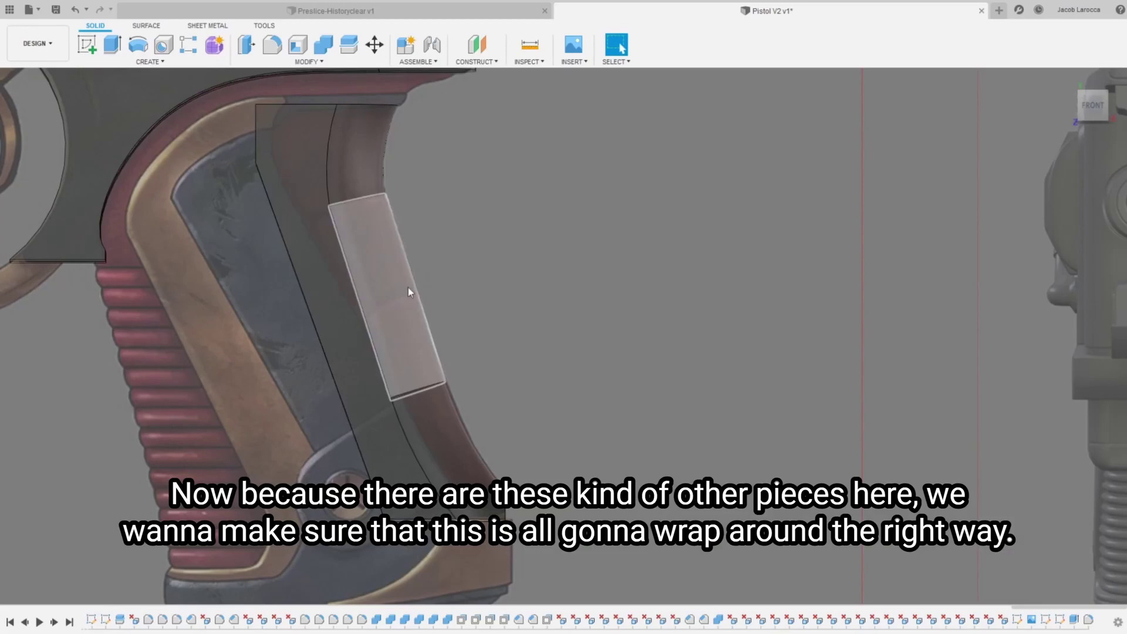
{"action": "scroll", "coordinate": [382, 275], "scroll_direction": "down", "scroll_amount": 5}
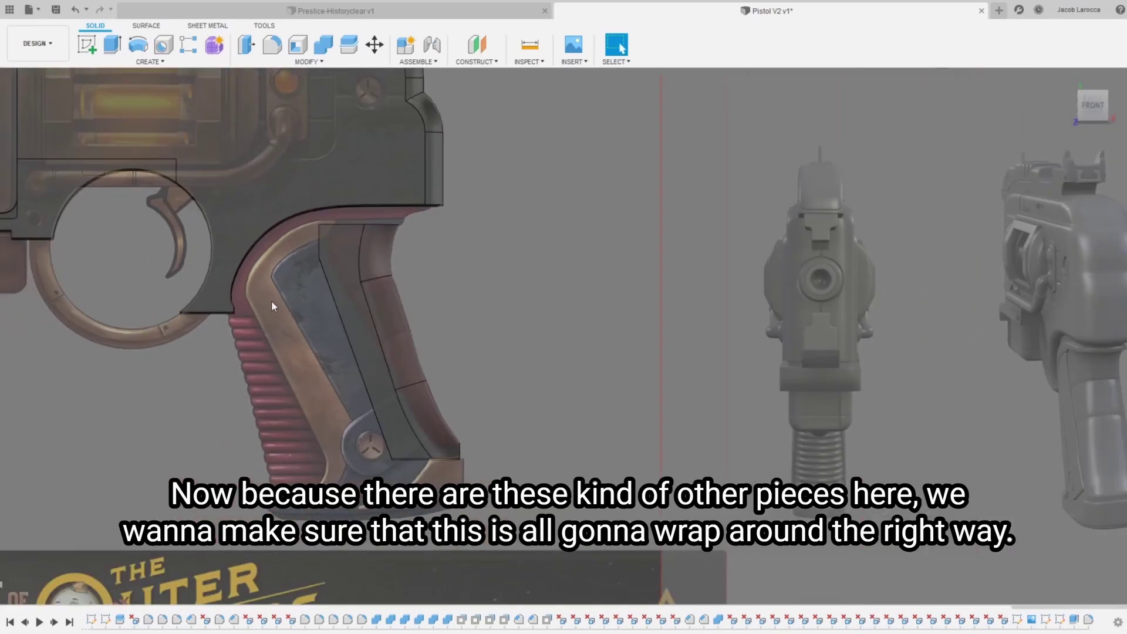
{"action": "scroll", "coordinate": [369, 222], "scroll_direction": "up", "scroll_amount": 2}
{"action": "scroll", "coordinate": [349, 218], "scroll_direction": "up", "scroll_amount": 2}
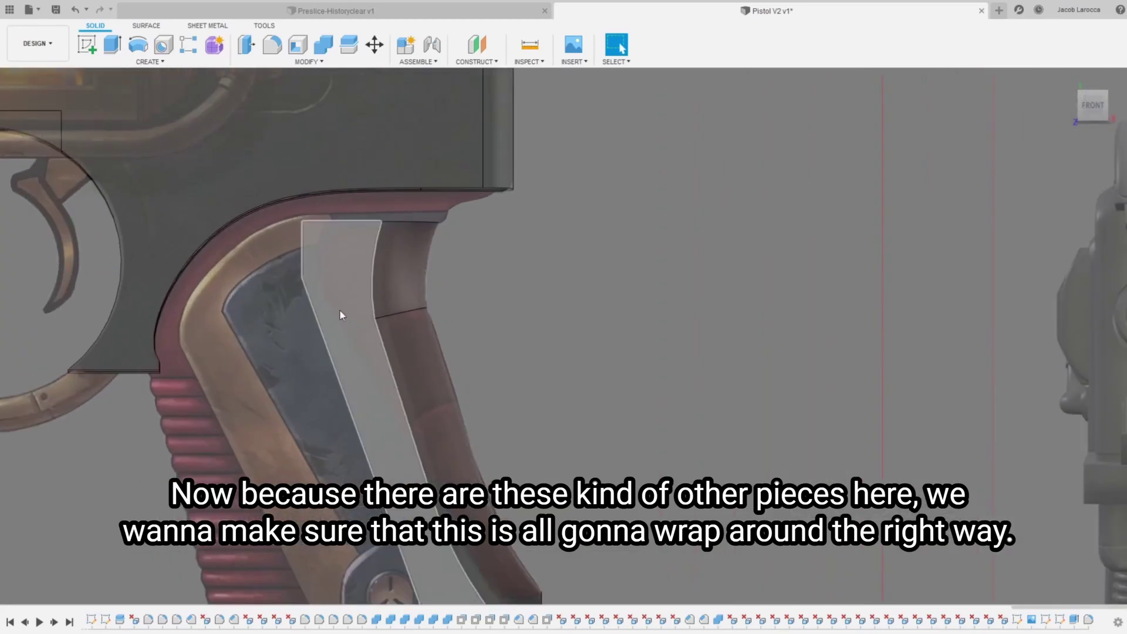
{"action": "middle_click_drag", "start_coordinate": [340, 309], "coordinate": [269, 191]}
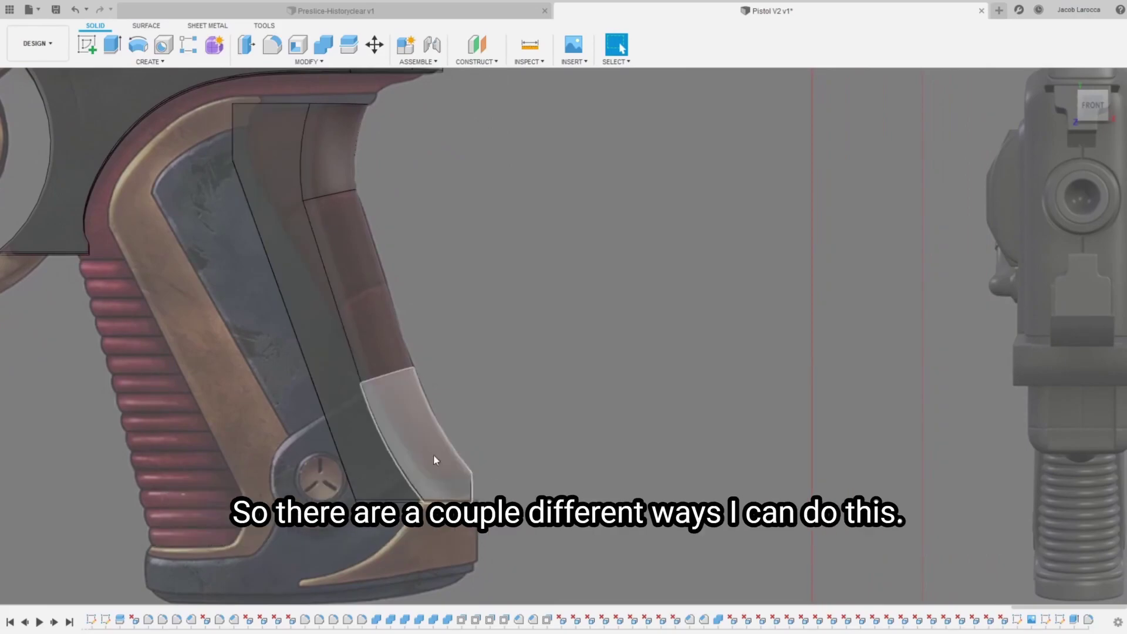
{"action": "scroll", "coordinate": [302, 246], "scroll_direction": "down", "scroll_amount": 2}
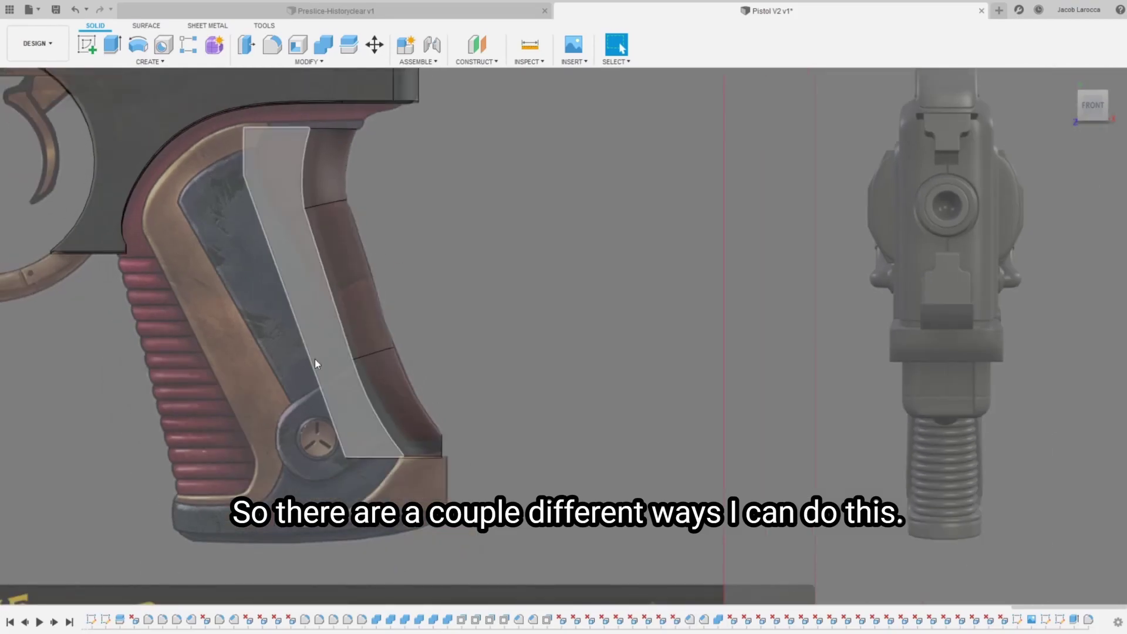
{"action": "left_click", "coordinate": [304, 340]}
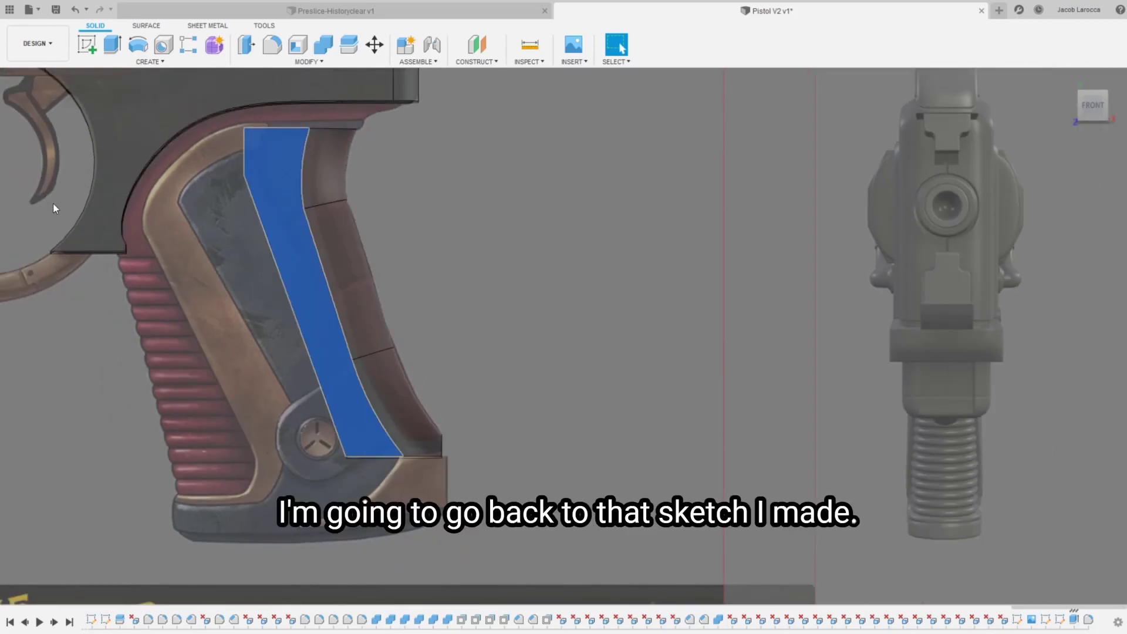
{"action": "left_click", "coordinate": [26, 177]}
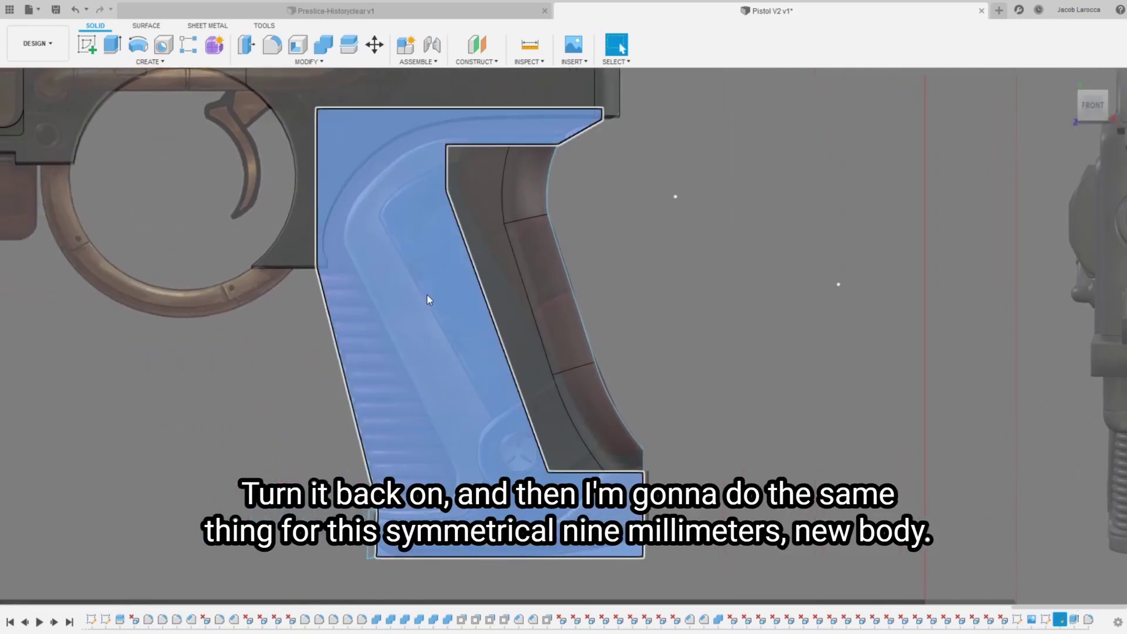
Step: Extrude the grip outline profile 9 mm symmetric as a new body
{"action": "left_click", "coordinate": [428, 295]}
{"action": "key", "text": "e"}
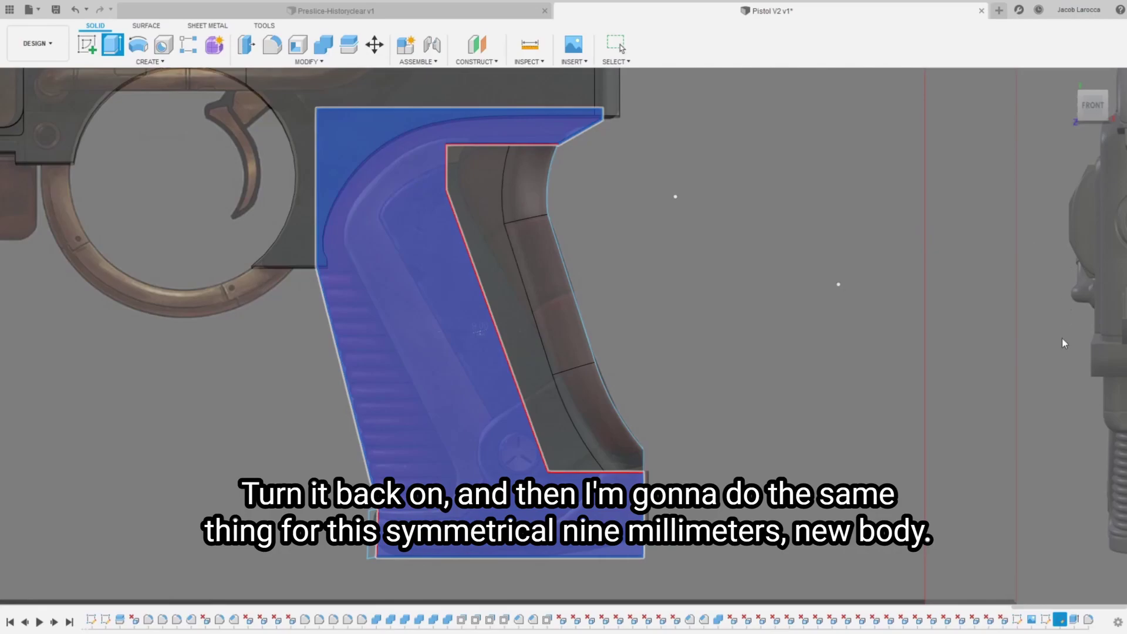
{"action": "key", "text": "Return"}
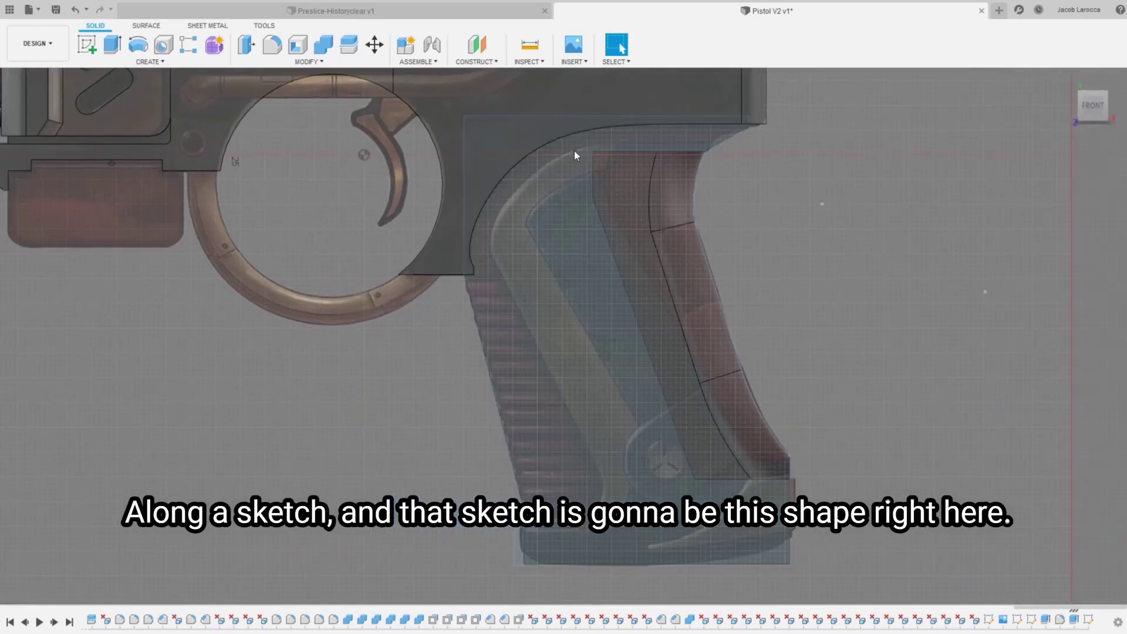
Step: Draw a top line along the grip's upper edge and a tangent arc at its inner corner
{"action": "scroll", "coordinate": [587, 152], "scroll_direction": "up", "scroll_amount": 5}
{"action": "scroll", "coordinate": [637, 284], "scroll_direction": "down", "scroll_amount": 3}
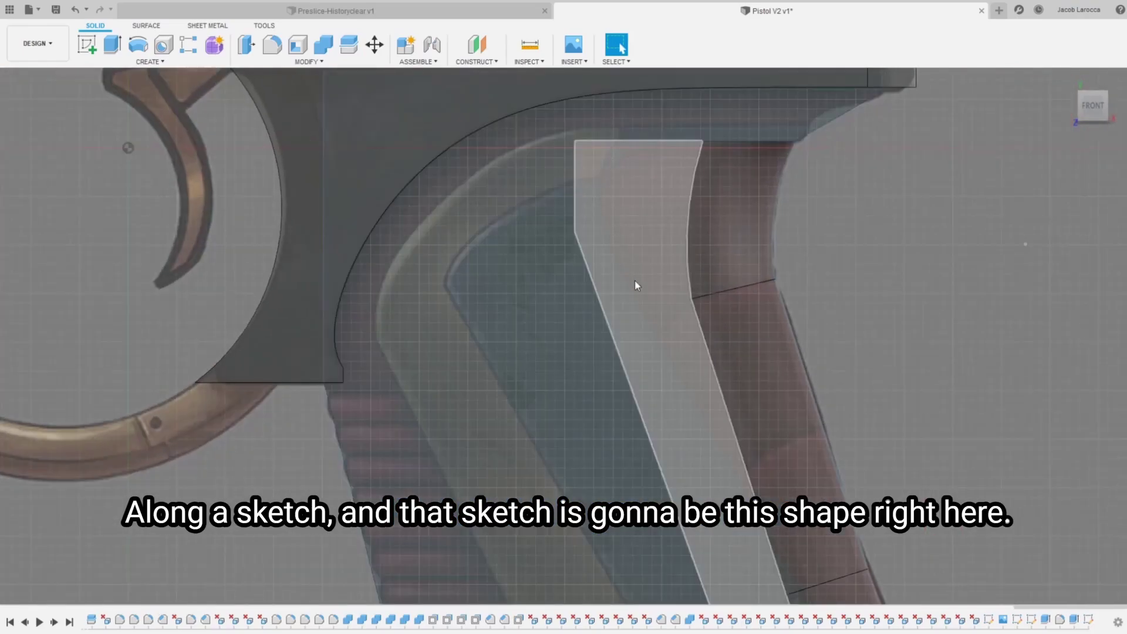
{"action": "scroll", "coordinate": [594, 284], "scroll_direction": "down", "scroll_amount": 2}
{"action": "scroll", "coordinate": [584, 259], "scroll_direction": "down", "scroll_amount": 2}
{"action": "scroll", "coordinate": [554, 121], "scroll_direction": "up", "scroll_amount": 2}
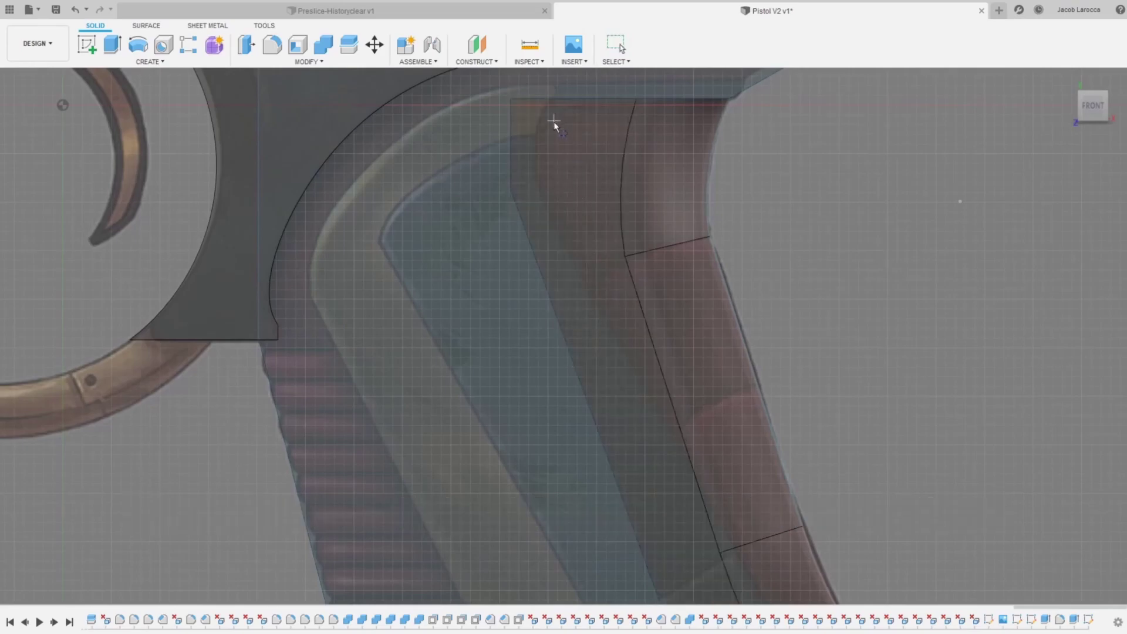
{"action": "scroll", "coordinate": [545, 191], "scroll_direction": "down", "scroll_amount": 1}
{"action": "scroll", "coordinate": [606, 177], "scroll_direction": "up", "scroll_amount": 4}
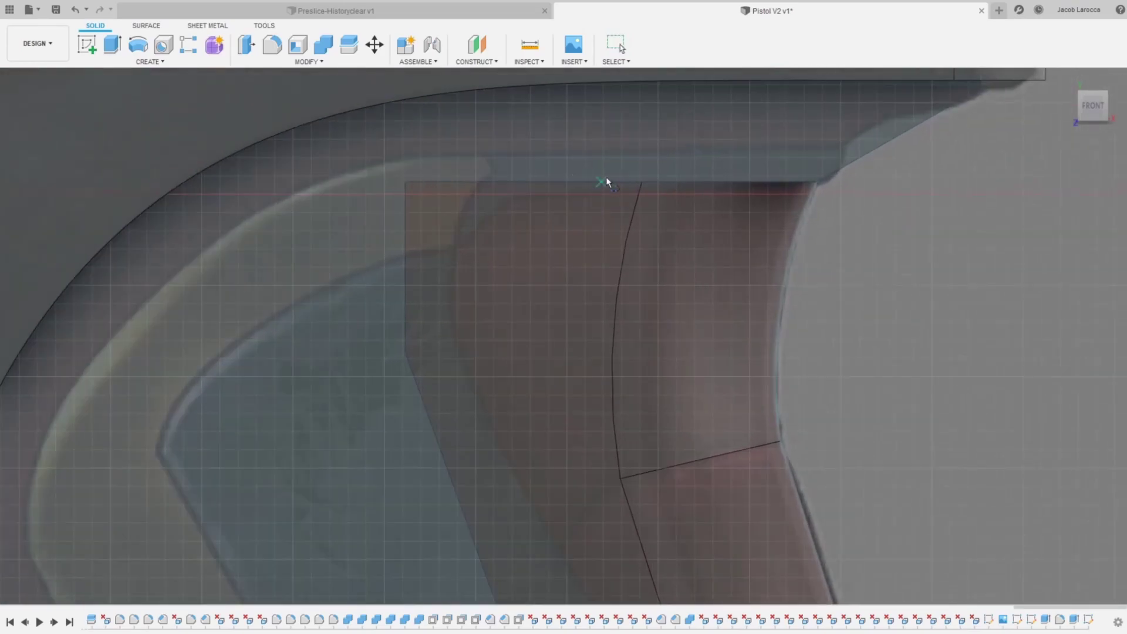
{"action": "left_click", "coordinate": [820, 192]}
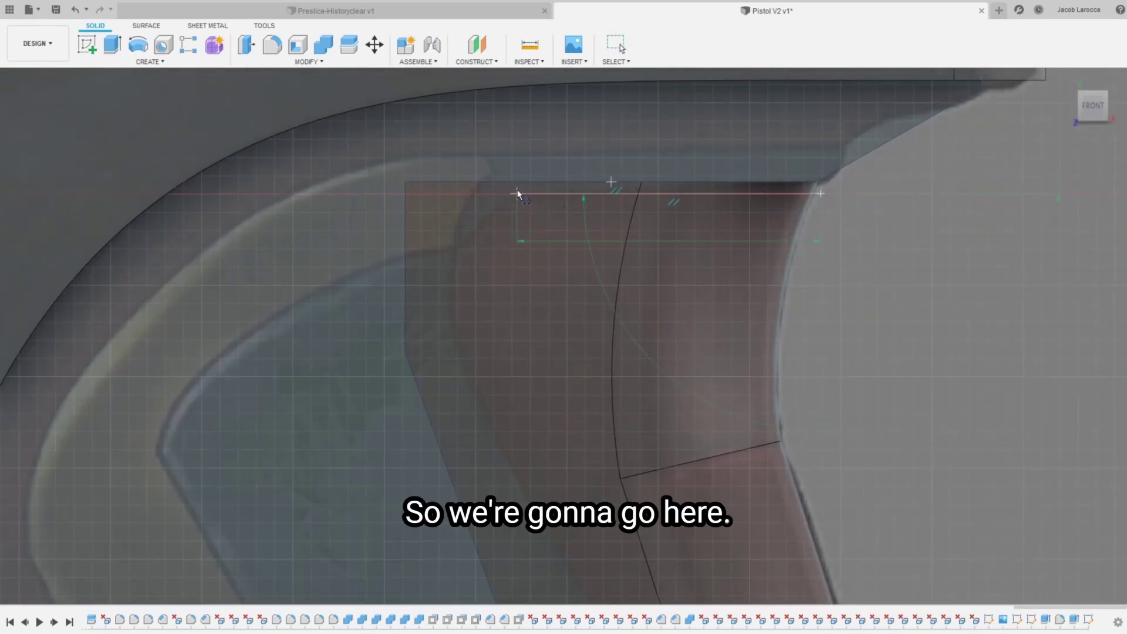
{"action": "left_click", "coordinate": [516, 193]}
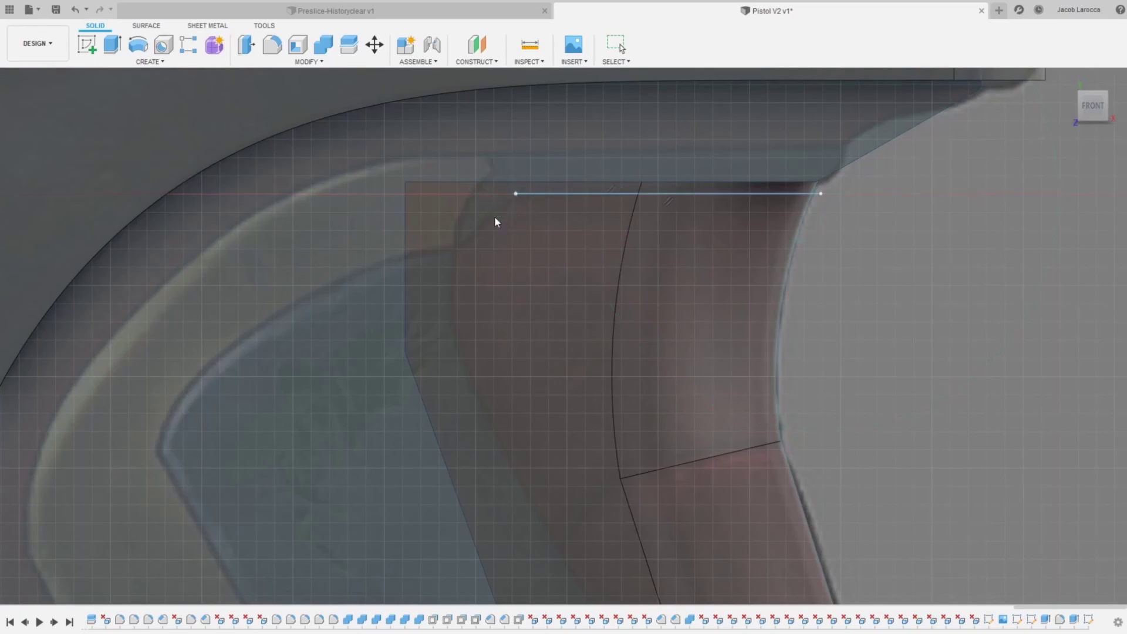
{"action": "key", "text": "Escape"}
{"action": "left_click", "coordinate": [470, 217]}
{"action": "key", "text": "Escape"}
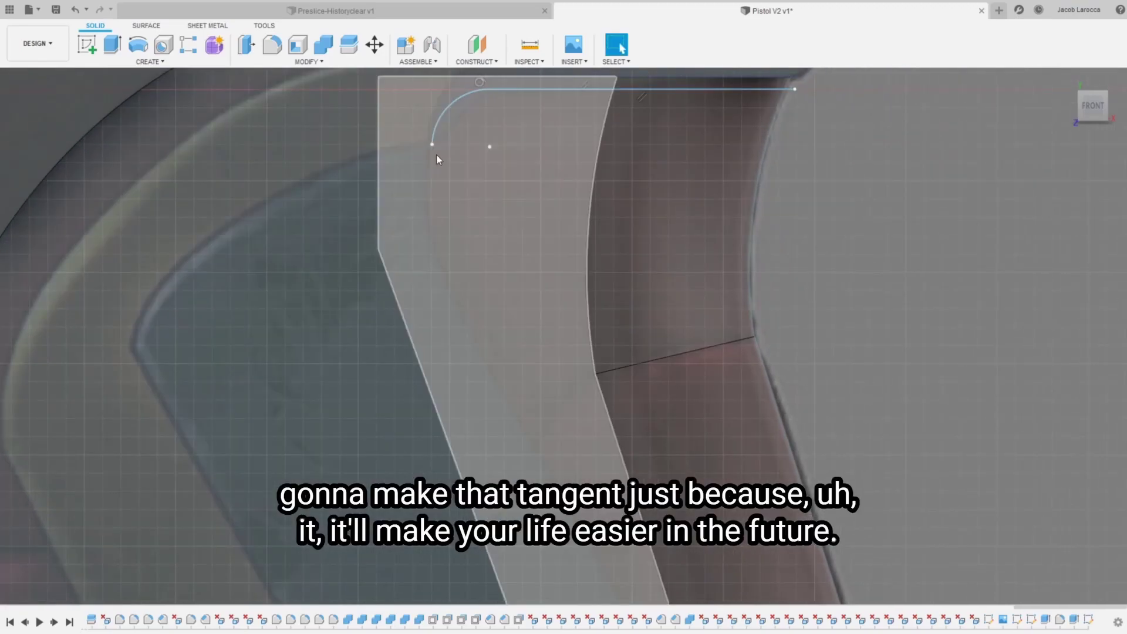
Step: Add a curve from the arc's end running down the grip
{"action": "left_click", "coordinate": [432, 144]}
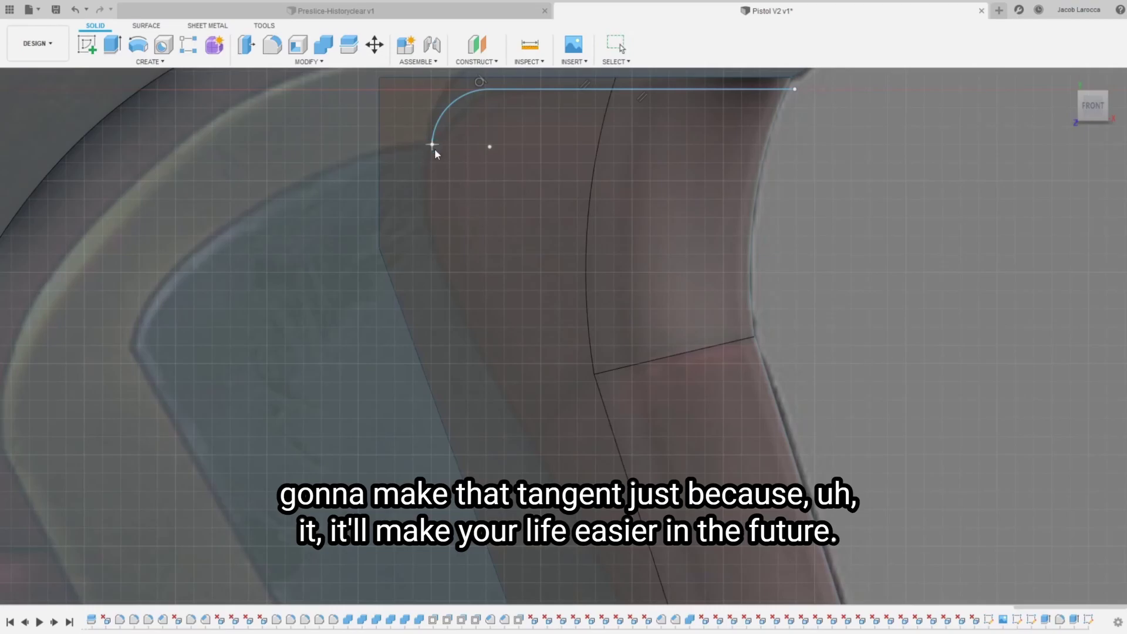
{"action": "left_click", "coordinate": [466, 324]}
{"action": "key", "text": "Return"}
{"action": "middle_click_drag", "start_coordinate": [547, 322], "coordinate": [492, 184]}
{"action": "scroll", "coordinate": [492, 185], "scroll_direction": "down", "scroll_amount": 5}
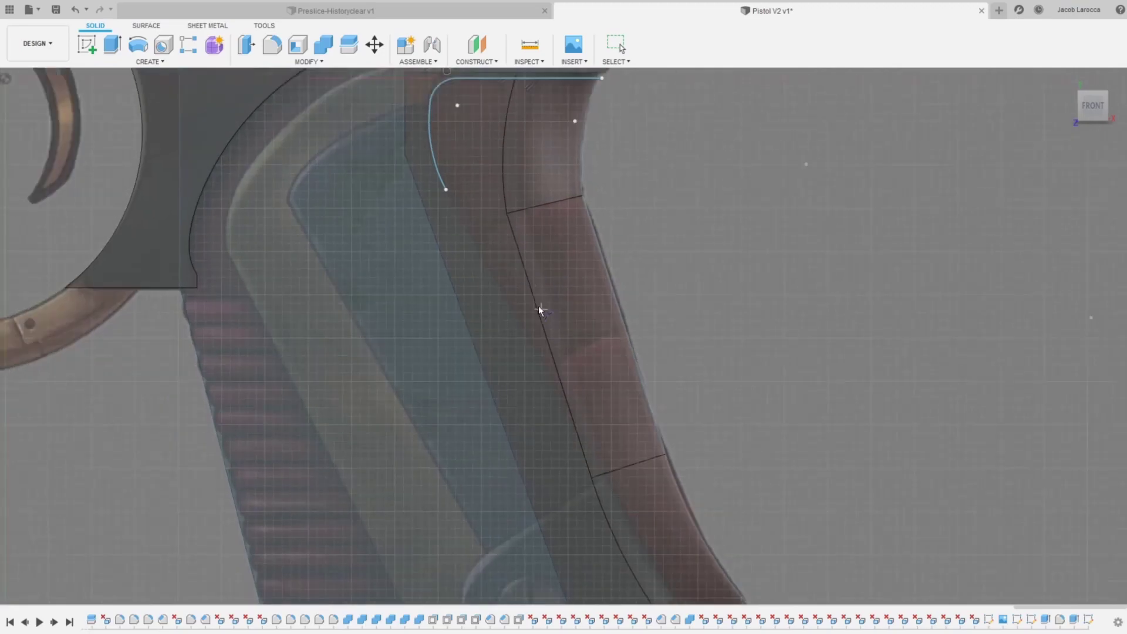
{"action": "scroll", "coordinate": [459, 229], "scroll_direction": "up", "scroll_amount": 3}
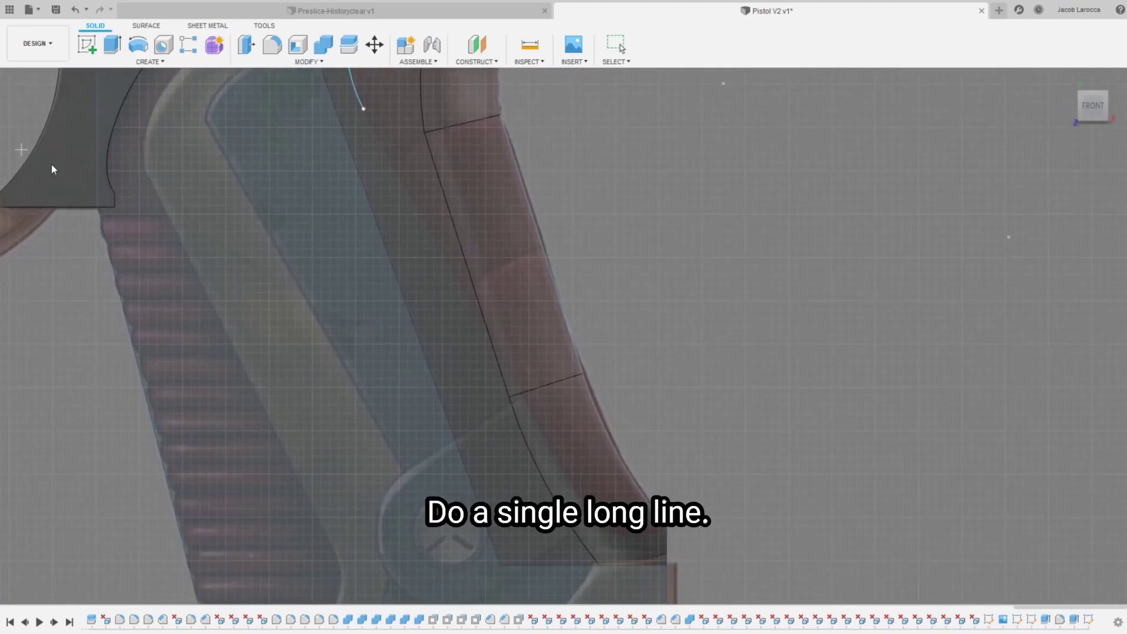
Step: Draw the long diagonal line from the curve's end to the grip bottom
{"action": "key", "text": "v"}
{"action": "key", "text": "v"}
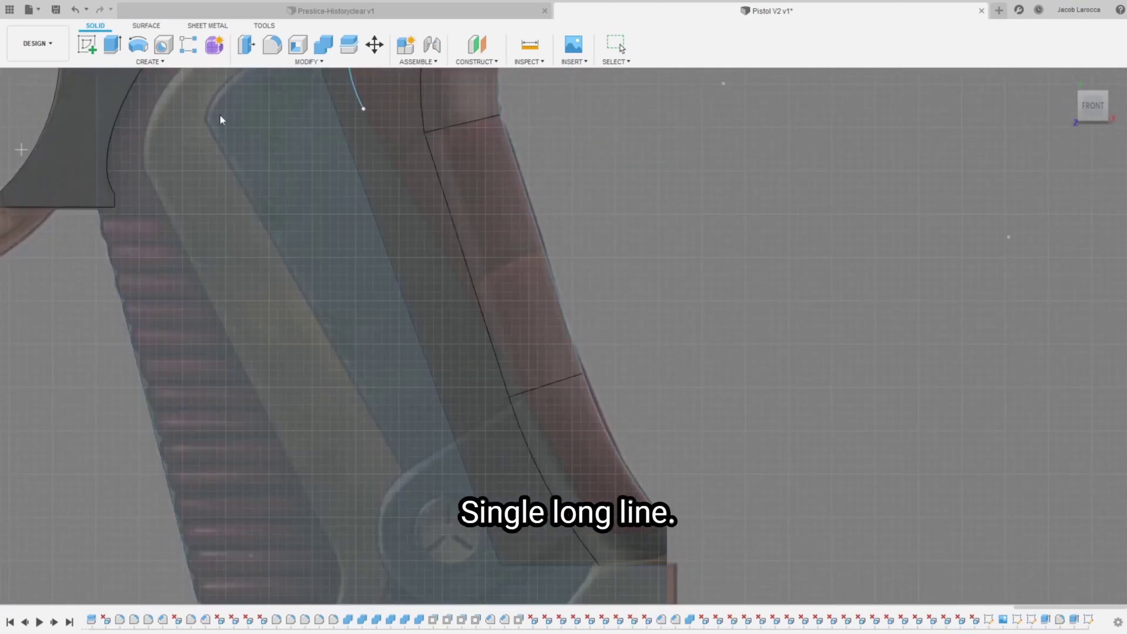
{"action": "key", "text": "l"}
{"action": "left_click", "coordinate": [363, 108]}
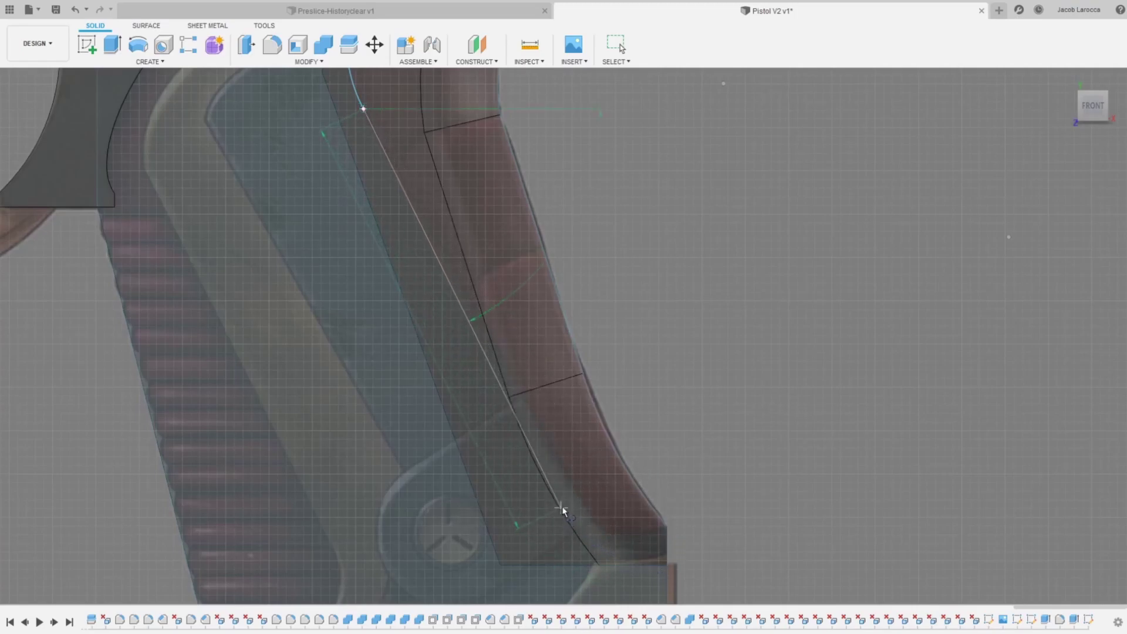
{"action": "left_click", "coordinate": [567, 486]}
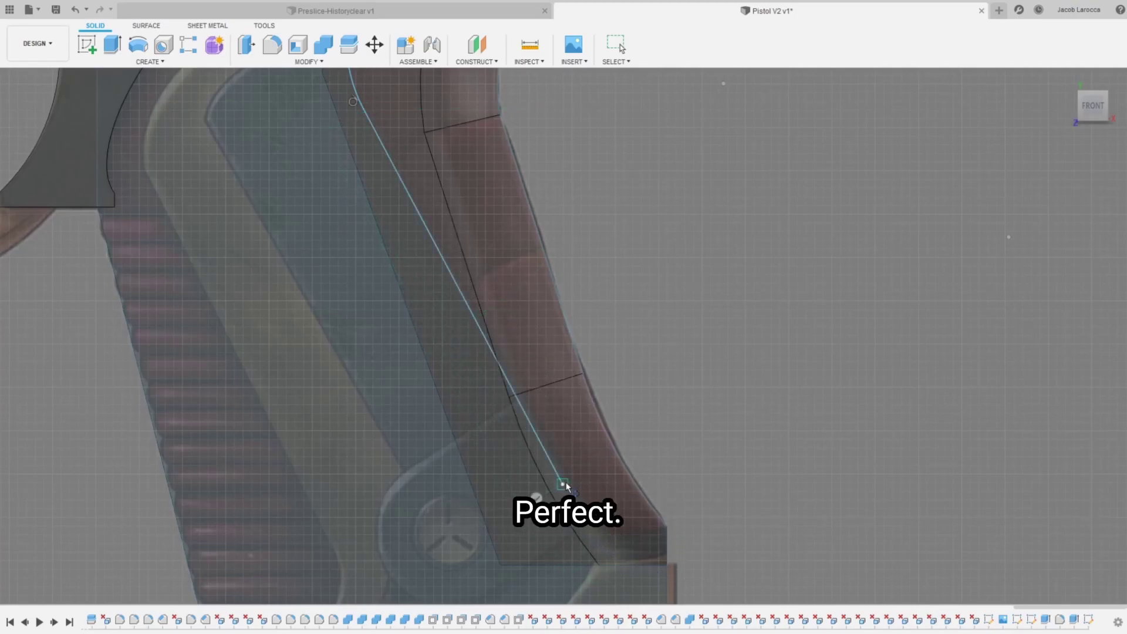
{"action": "key", "text": "Escape"}
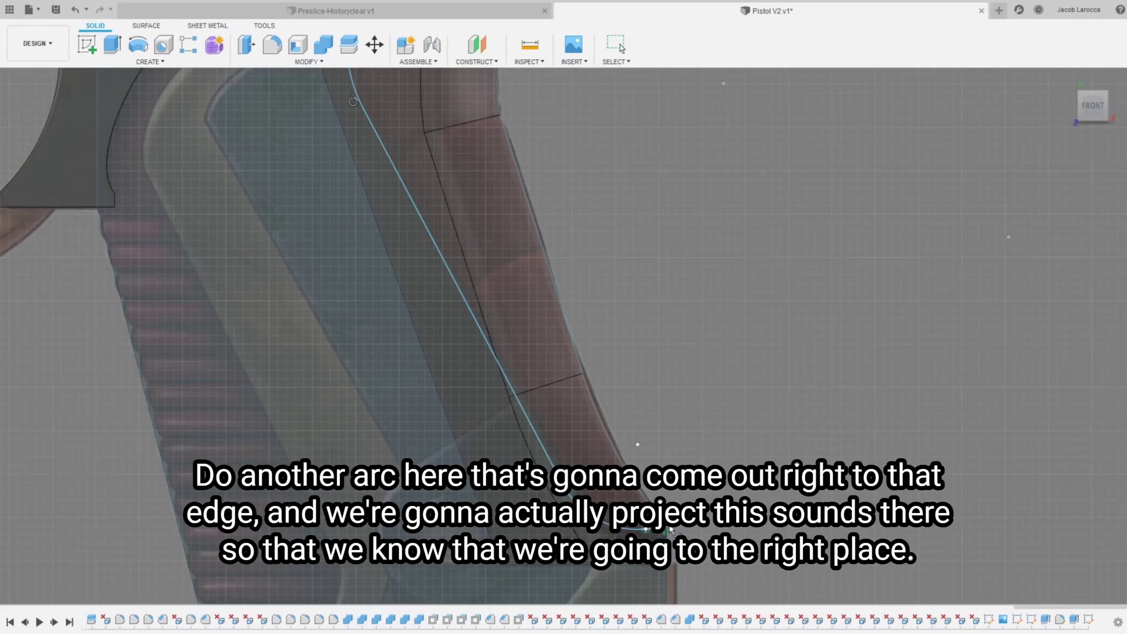
{"action": "key", "text": "Escape"}
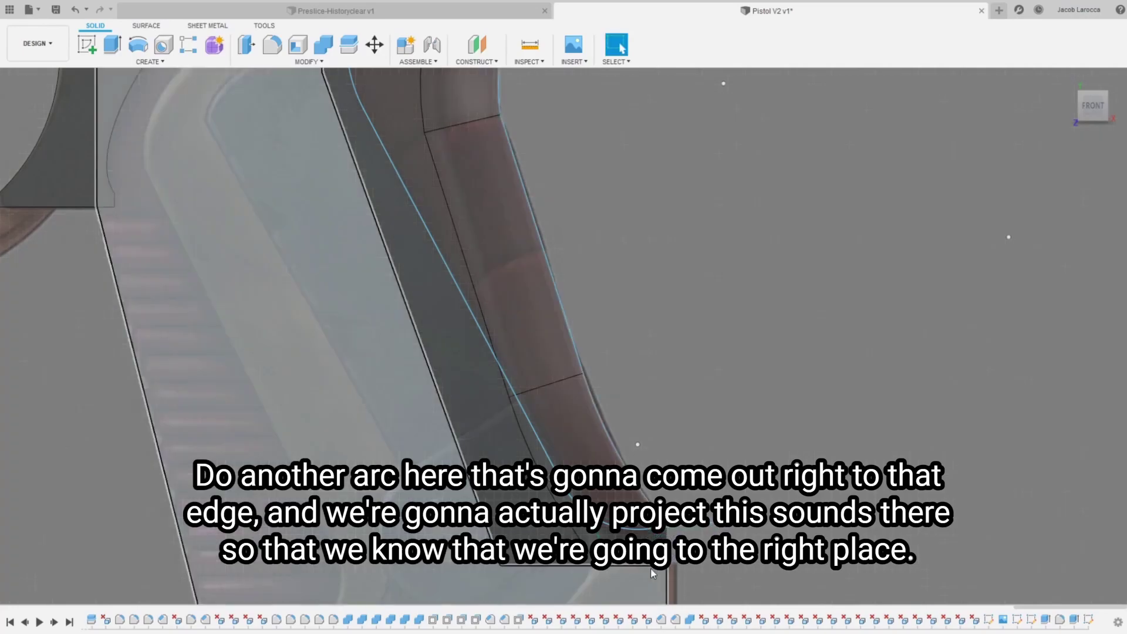
{"action": "key", "text": "ctrl+z"}
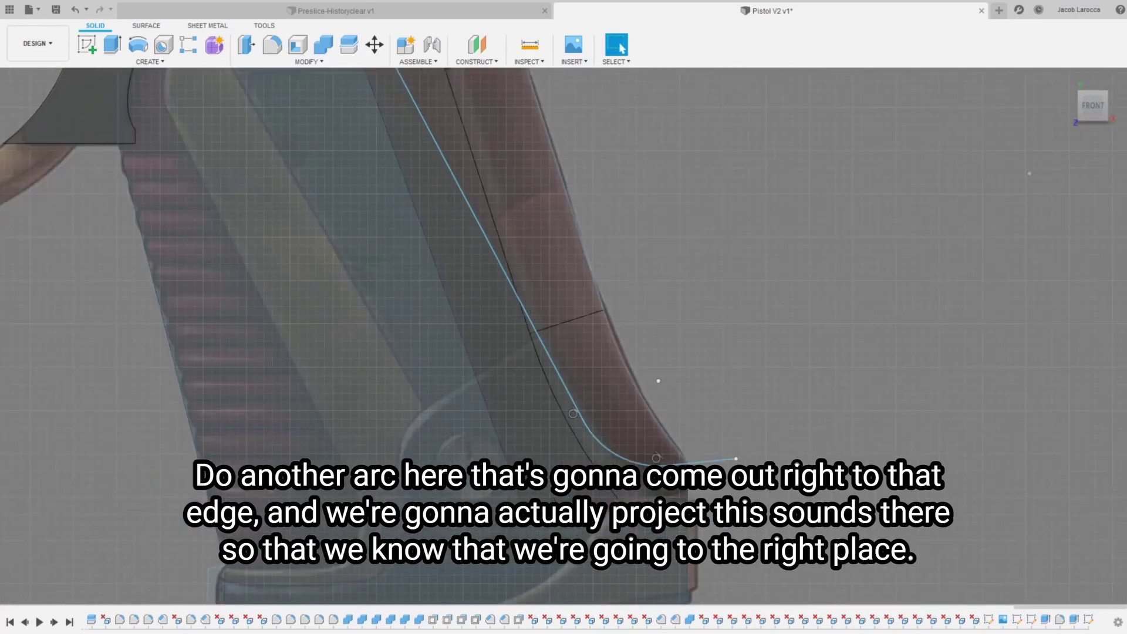
Step: Project the grip face's edges into the sketch
{"action": "key", "text": "p"}
{"action": "left_click", "coordinate": [622, 400]}
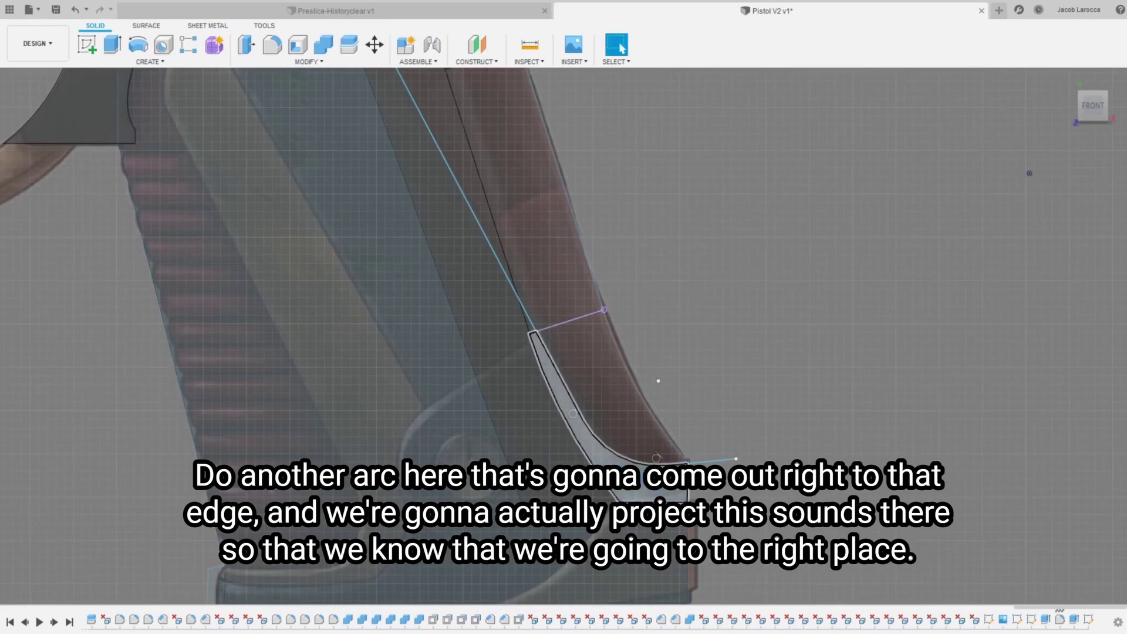
{"action": "key", "text": "Escape"}
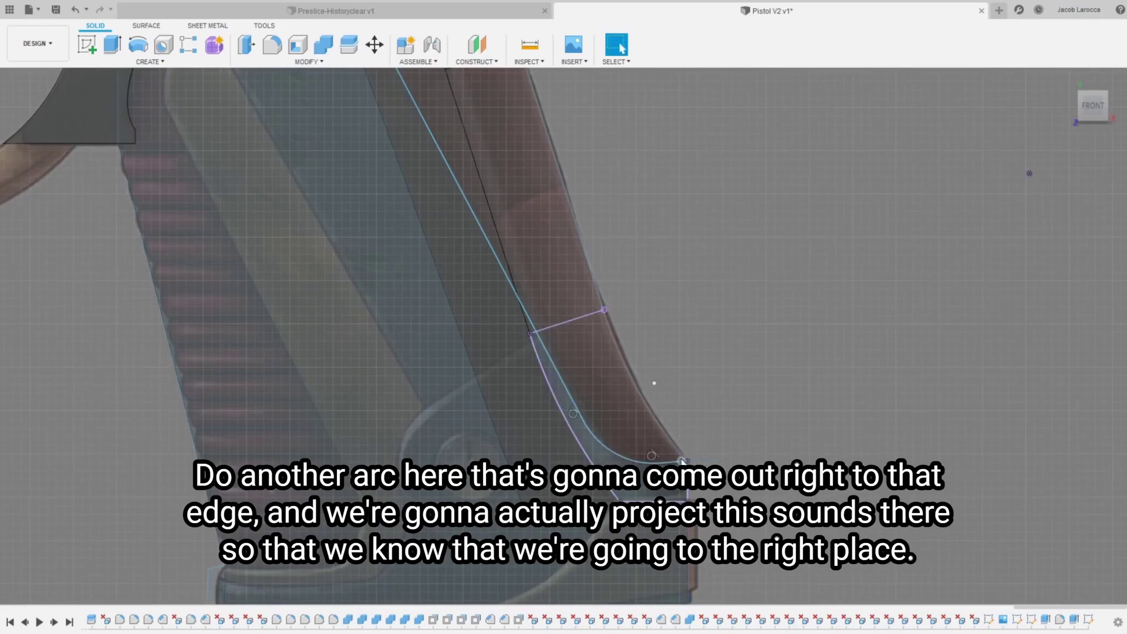
{"action": "scroll", "coordinate": [700, 440], "scroll_direction": "down", "scroll_amount": 3}
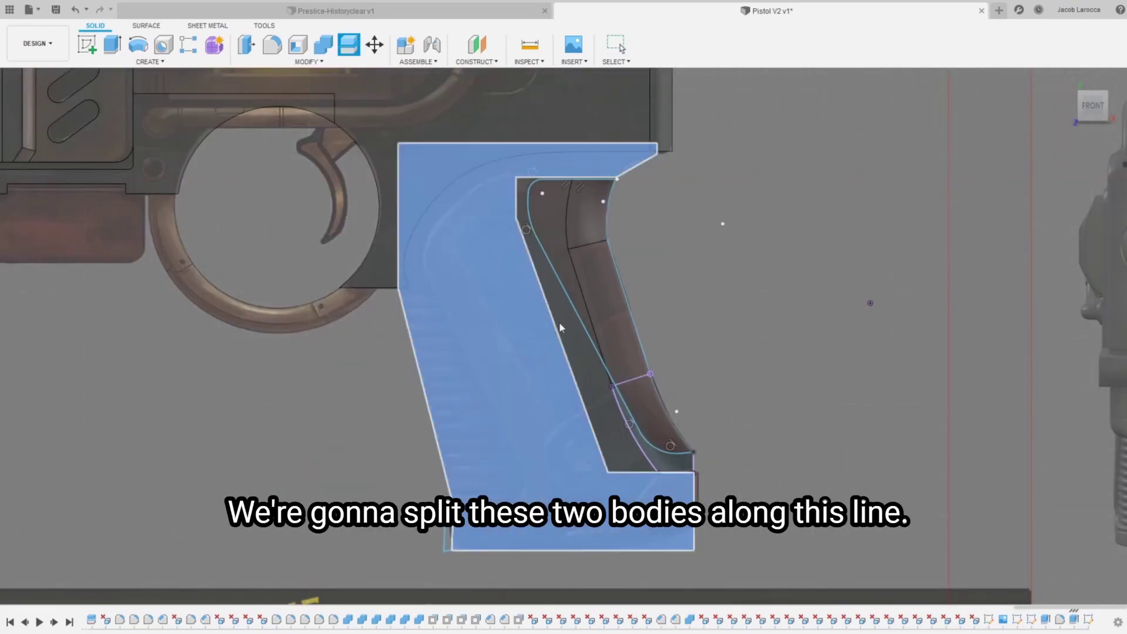
Step: Split both grip bodies along the curved sketch line into separate pieces
{"action": "left_click", "coordinate": [528, 329]}
{"action": "left_click", "coordinate": [604, 290]}
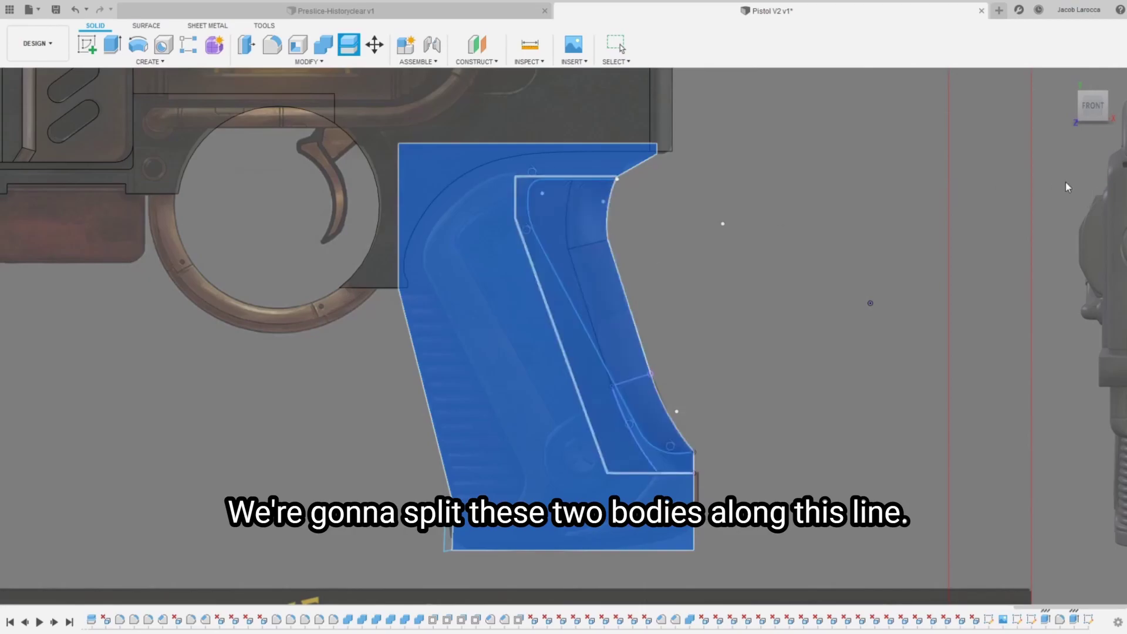
{"action": "left_click", "coordinate": [583, 317]}
{"action": "key", "text": "Return"}
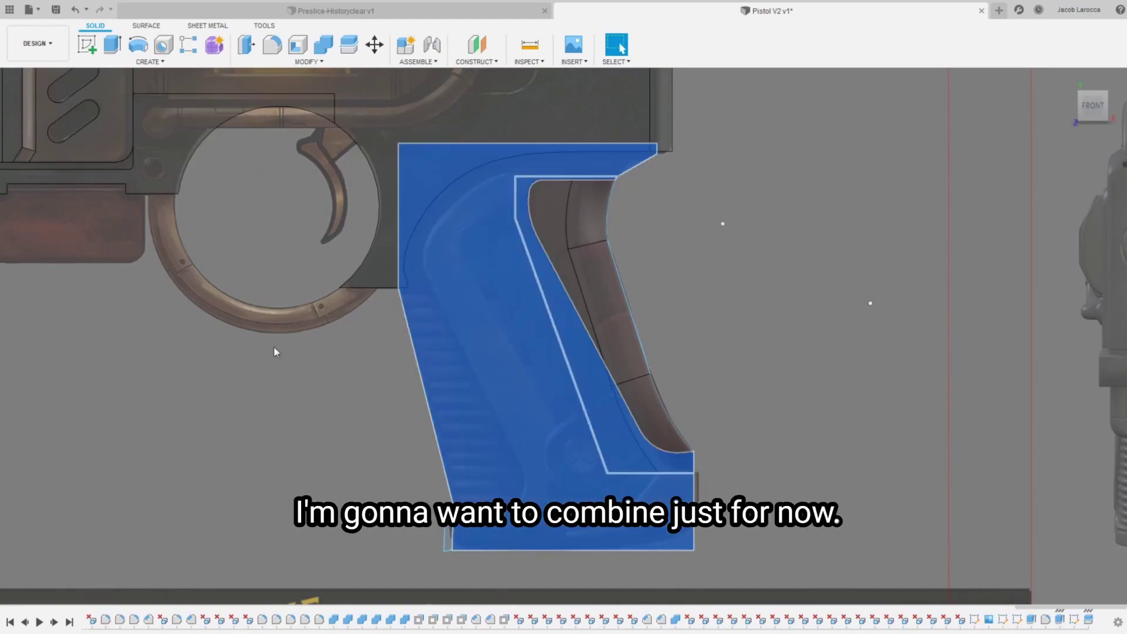
{"action": "key", "text": "shift+c"}
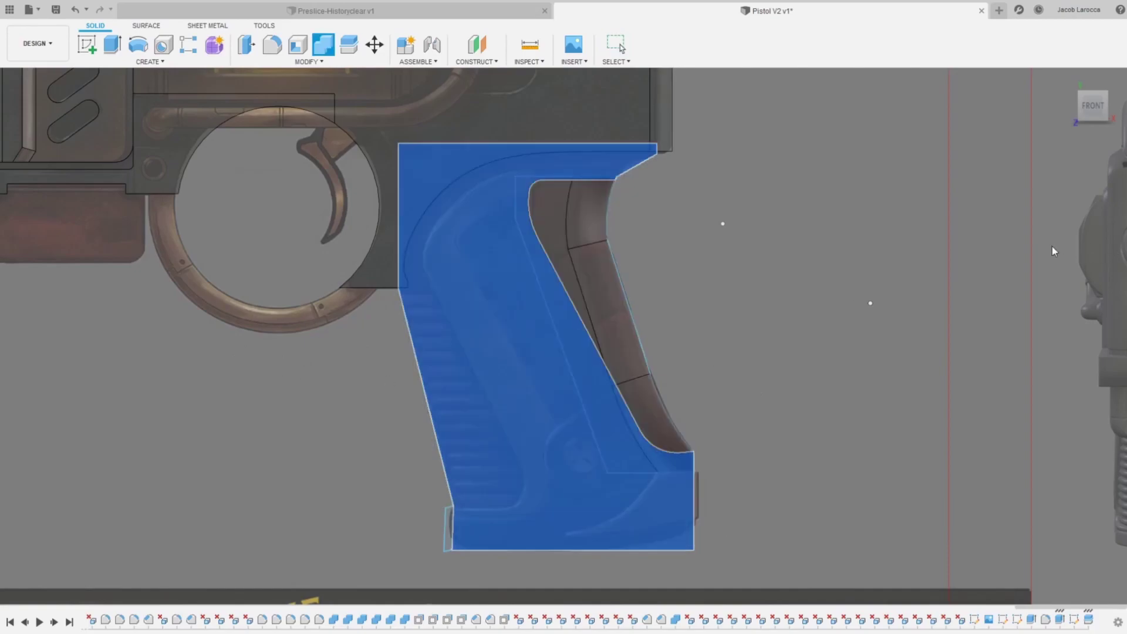
{"action": "key", "text": "Escape"}
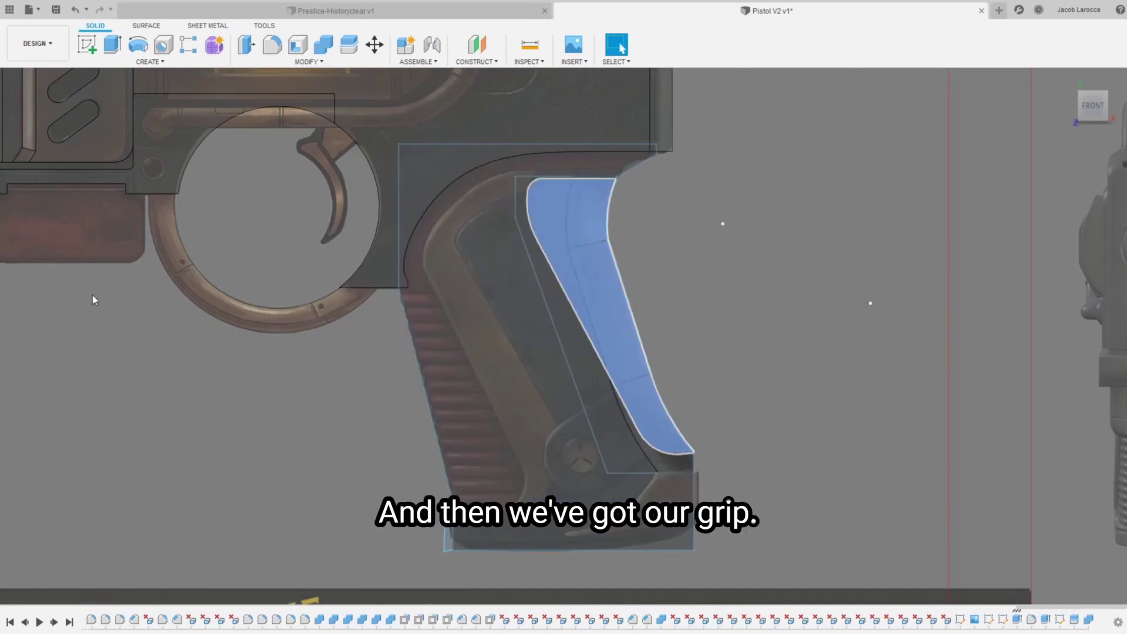
Step: Delete the small bottom face of the grip
{"action": "mouse_move", "coordinate": [564, 336]}
{"action": "middle_mouse_down", "text": "shift"}
{"action": "mouse_move", "coordinate": [446, 329]}
{"action": "mouse_move", "coordinate": [683, 453]}
{"action": "middle_mouse_up", "text": "shift"}
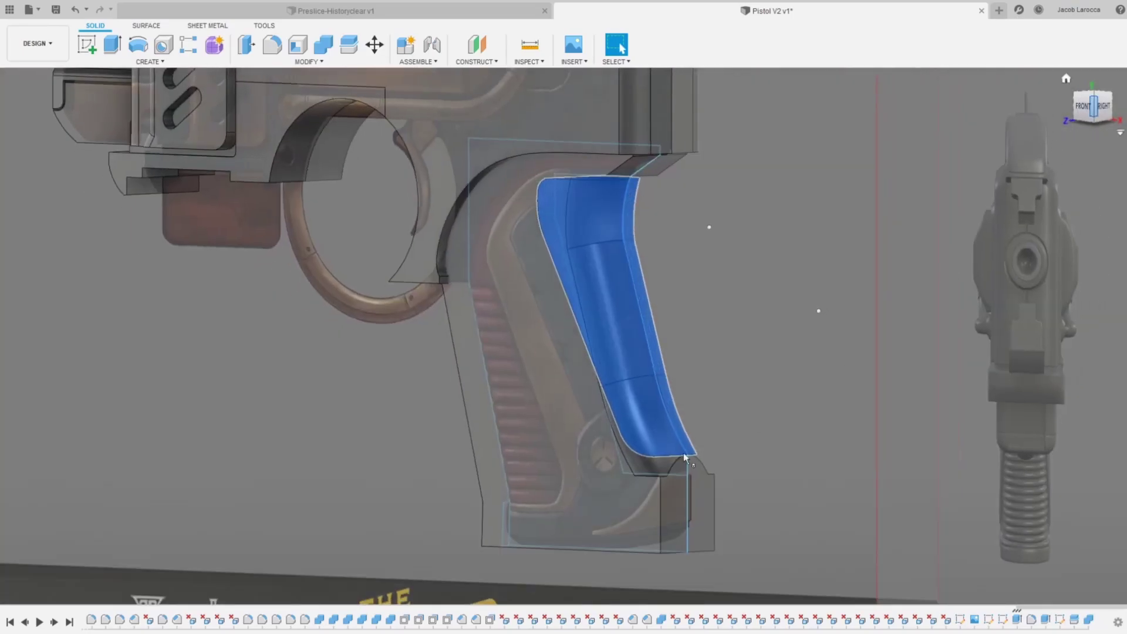
{"action": "scroll", "coordinate": [684, 452], "scroll_direction": "up", "scroll_amount": 5}
{"action": "left_click", "coordinate": [654, 480]}
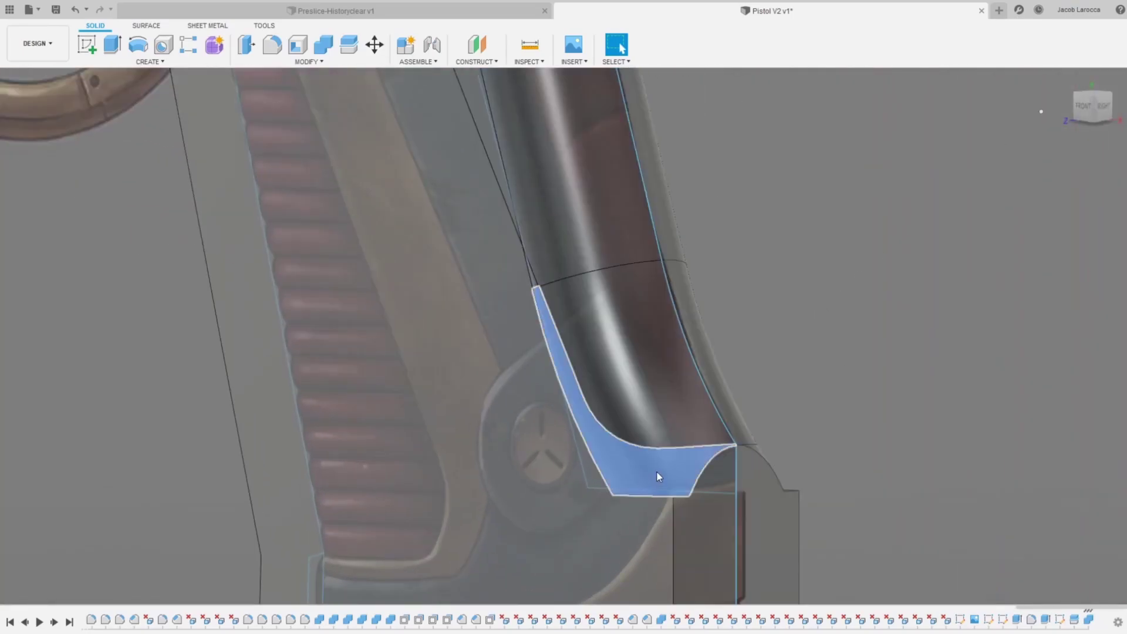
{"action": "key", "text": "Delete"}
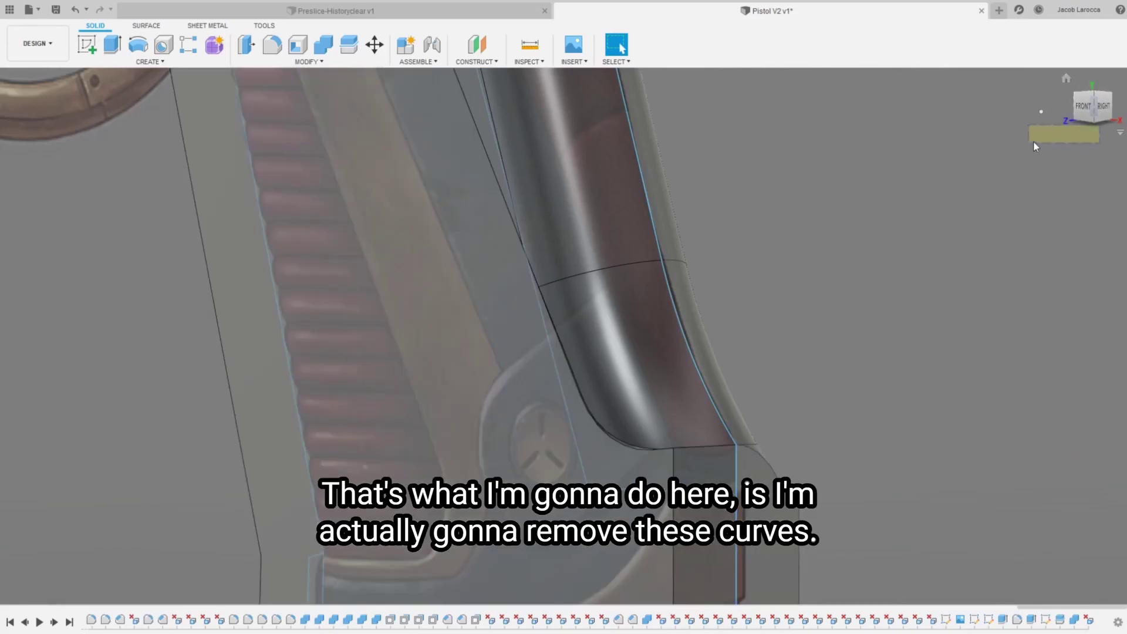
Step: Switch to the right side view and zoom in on the grip and trigger guard
{"action": "left_click", "coordinate": [1103, 107]}
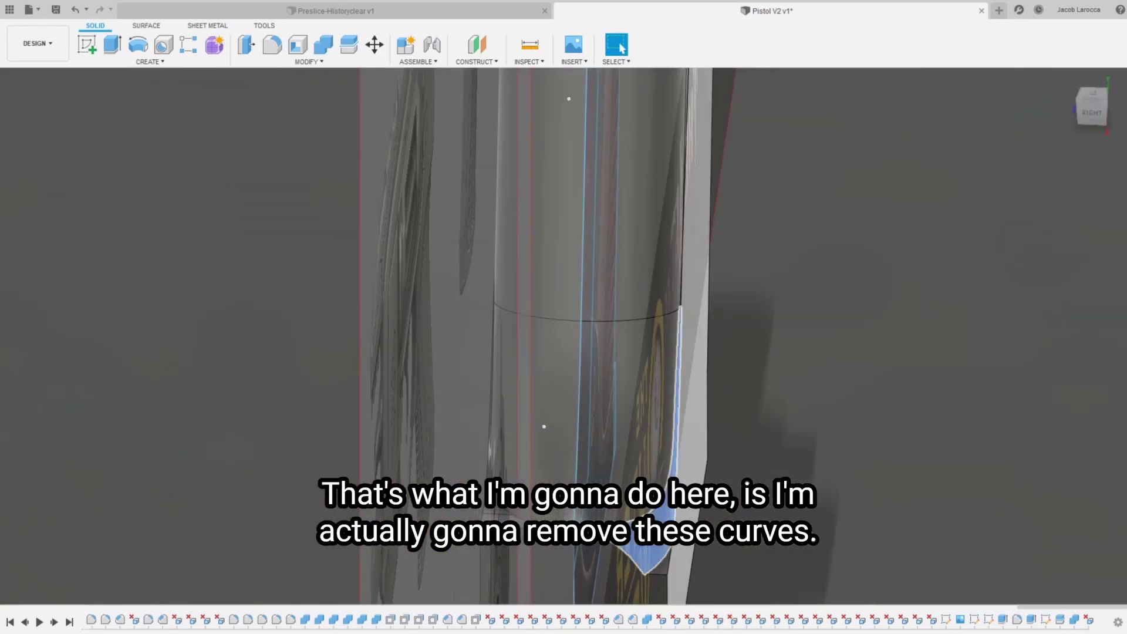
{"action": "left_click_drag", "start_coordinate": [1111, 112], "coordinate": [1080, 113]}
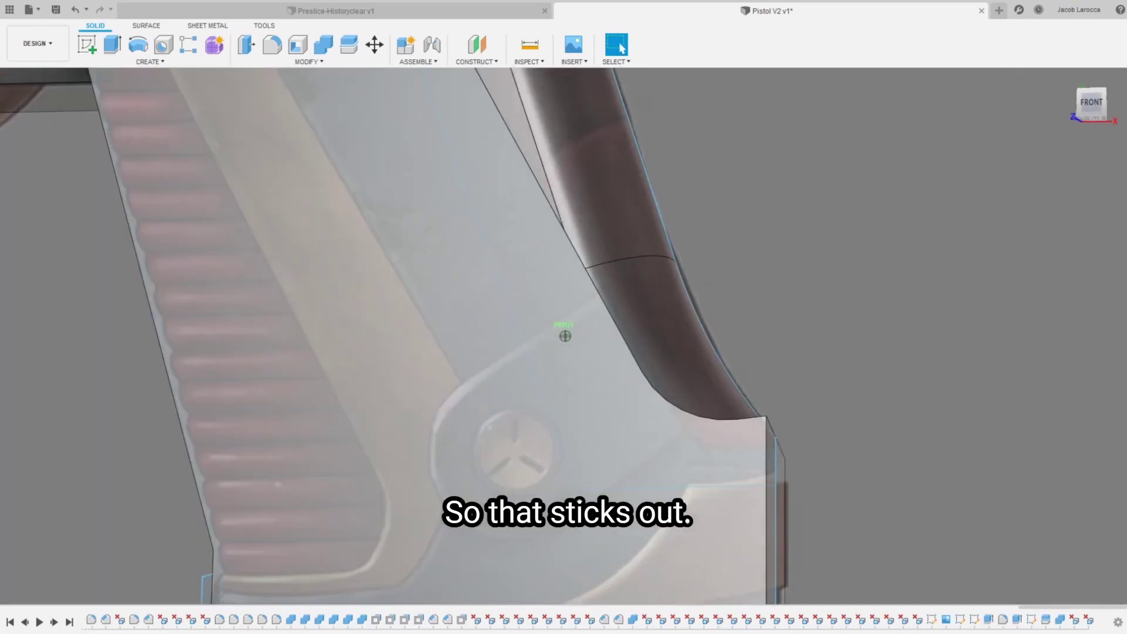
{"action": "mouse_move", "coordinate": [940, 235]}
{"action": "middle_mouse_down", "text": "shift"}
{"action": "mouse_move", "coordinate": [967, 228]}
{"action": "mouse_move", "coordinate": [756, 355]}
{"action": "middle_mouse_up", "text": "shift"}
{"action": "scroll", "coordinate": [967, 228], "scroll_direction": "down", "scroll_amount": 3}
{"action": "scroll", "coordinate": [940, 222], "scroll_direction": "down", "scroll_amount": 2}
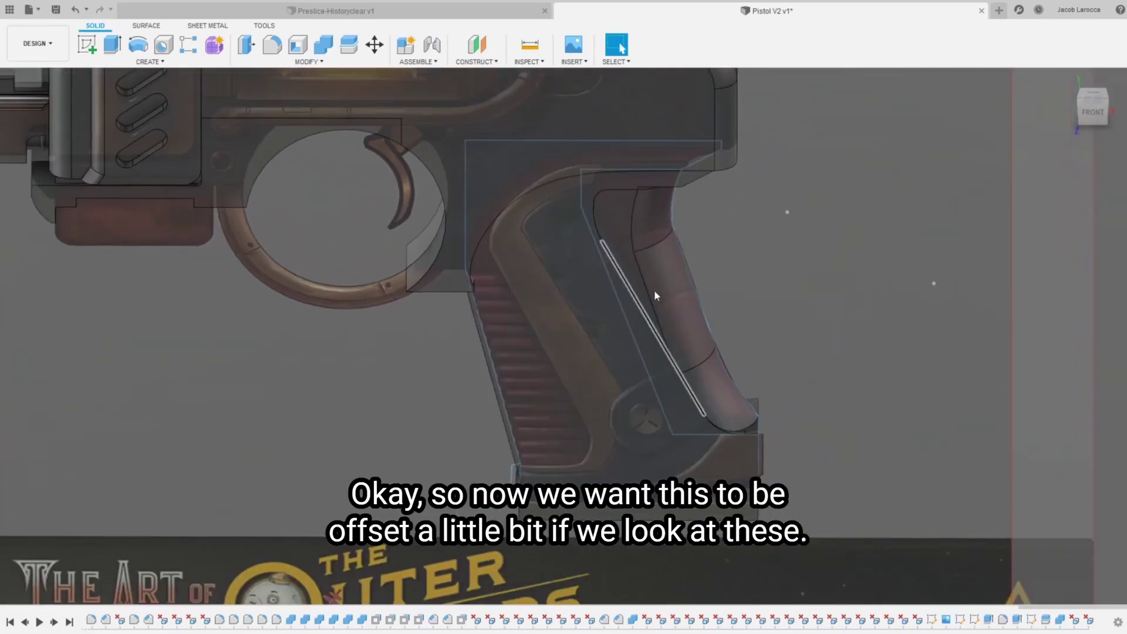
{"action": "scroll", "coordinate": [654, 290], "scroll_direction": "down", "scroll_amount": 5}
{"action": "scroll", "coordinate": [1017, 238], "scroll_direction": "up", "scroll_amount": 2}
{"action": "scroll", "coordinate": [1044, 388], "scroll_direction": "up", "scroll_amount": 5}
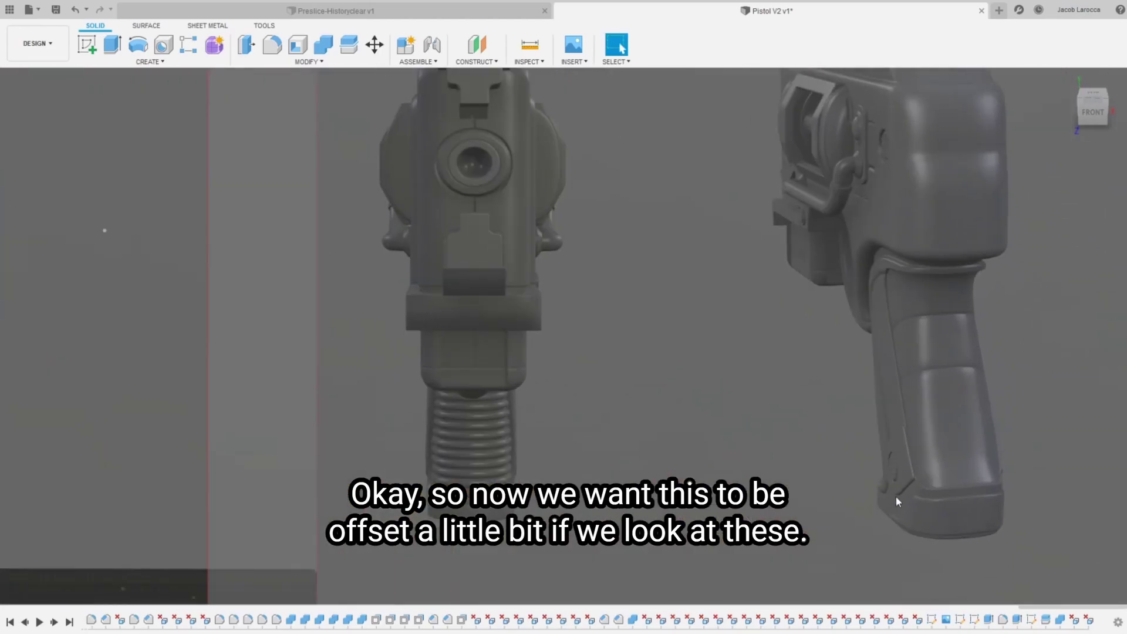
{"action": "scroll", "coordinate": [896, 496], "scroll_direction": "down", "scroll_amount": 5}
{"action": "scroll", "coordinate": [518, 463], "scroll_direction": "up", "scroll_amount": 4}
{"action": "scroll", "coordinate": [674, 284], "scroll_direction": "up", "scroll_amount": 4}
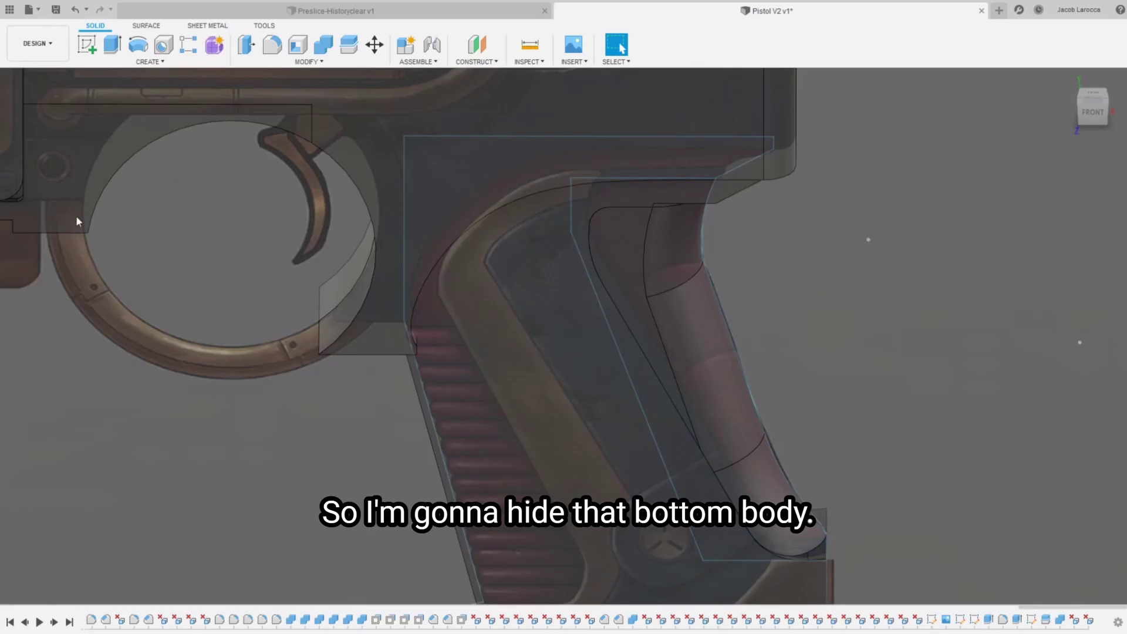
{"action": "left_click", "coordinate": [97, 277]}
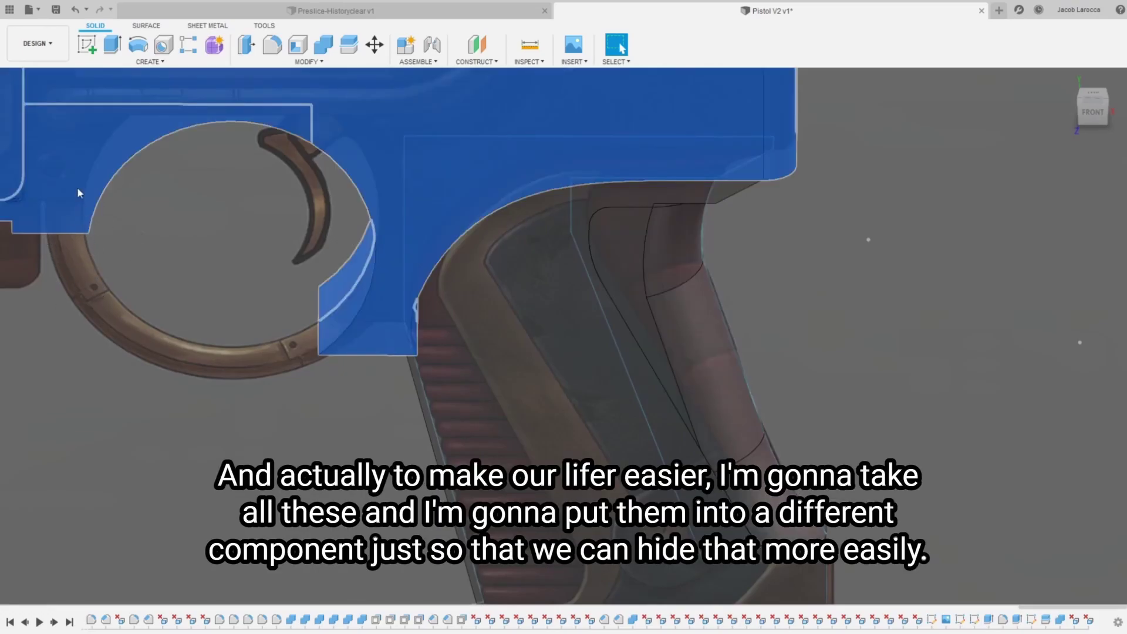
{"action": "key", "text": "Escape"}
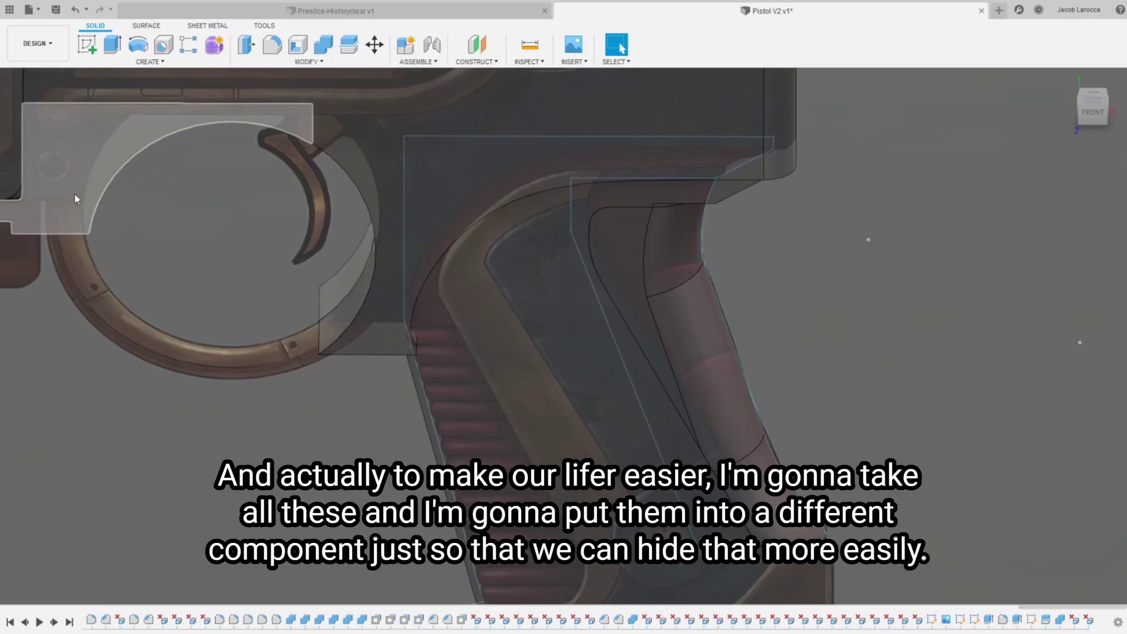
{"action": "left_click", "coordinate": [89, 165]}
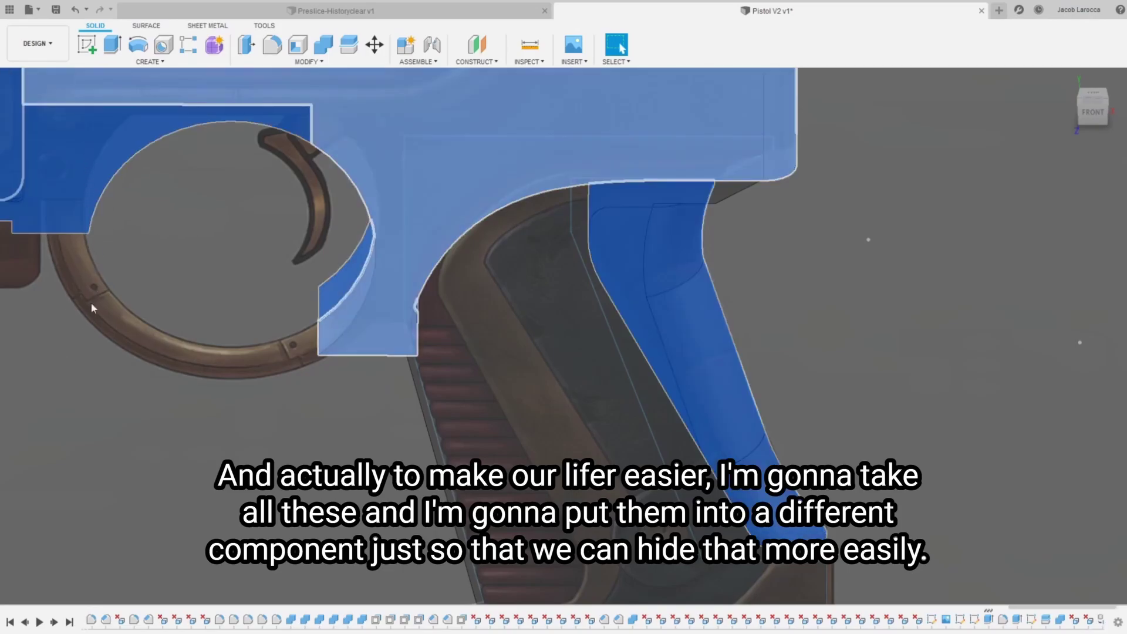
{"action": "key", "text": "Escape"}
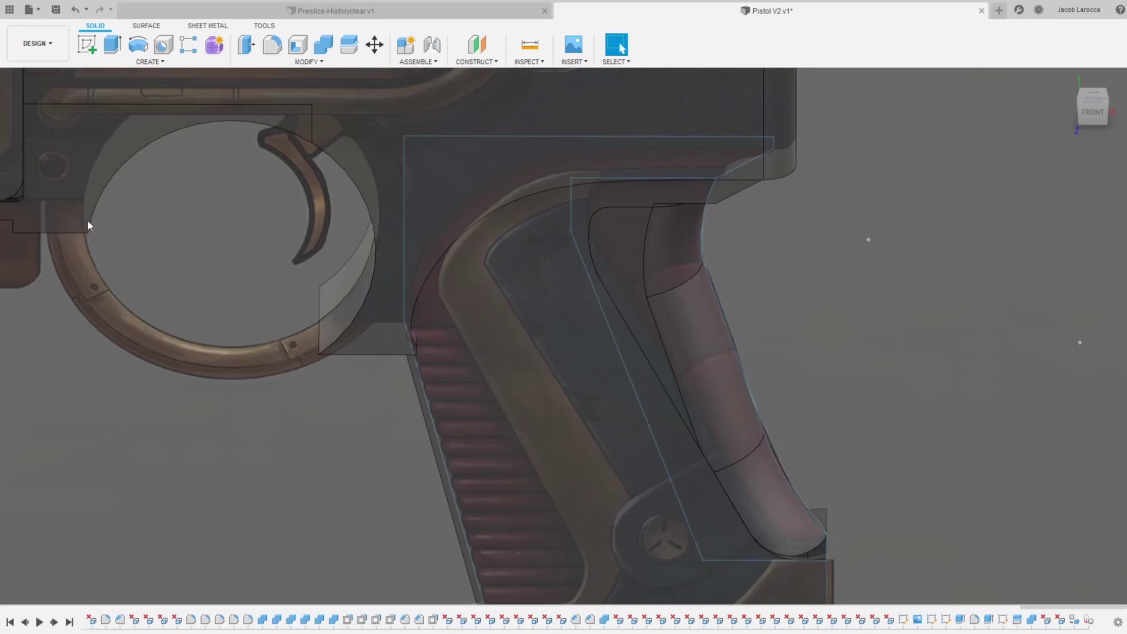
{"action": "left_click", "coordinate": [87, 221]}
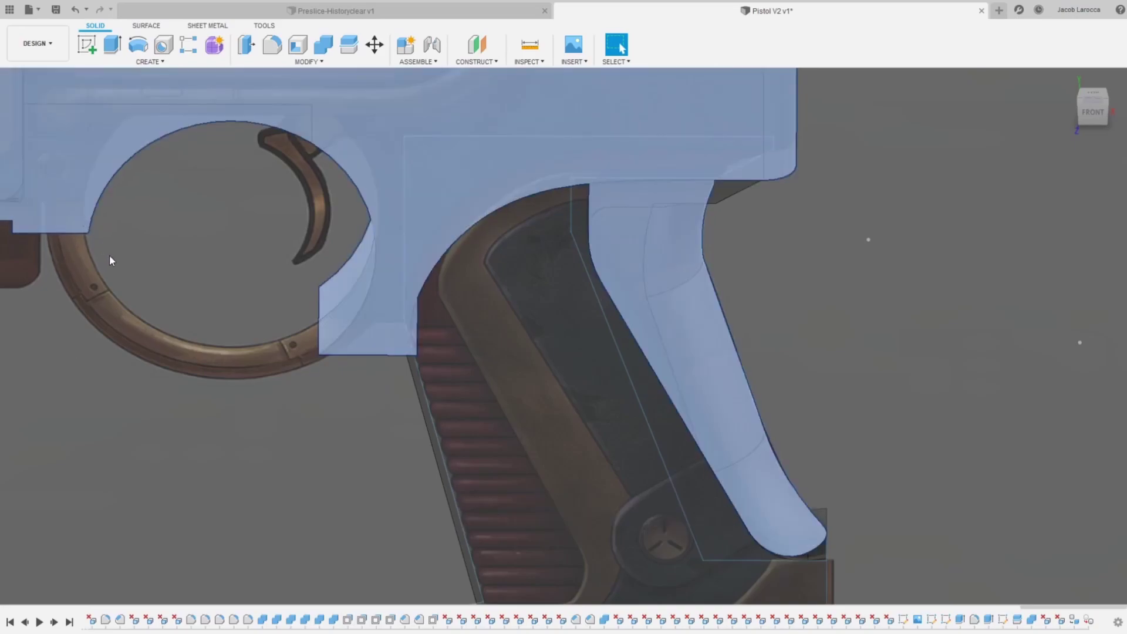
{"action": "left_click", "coordinate": [235, 225]}
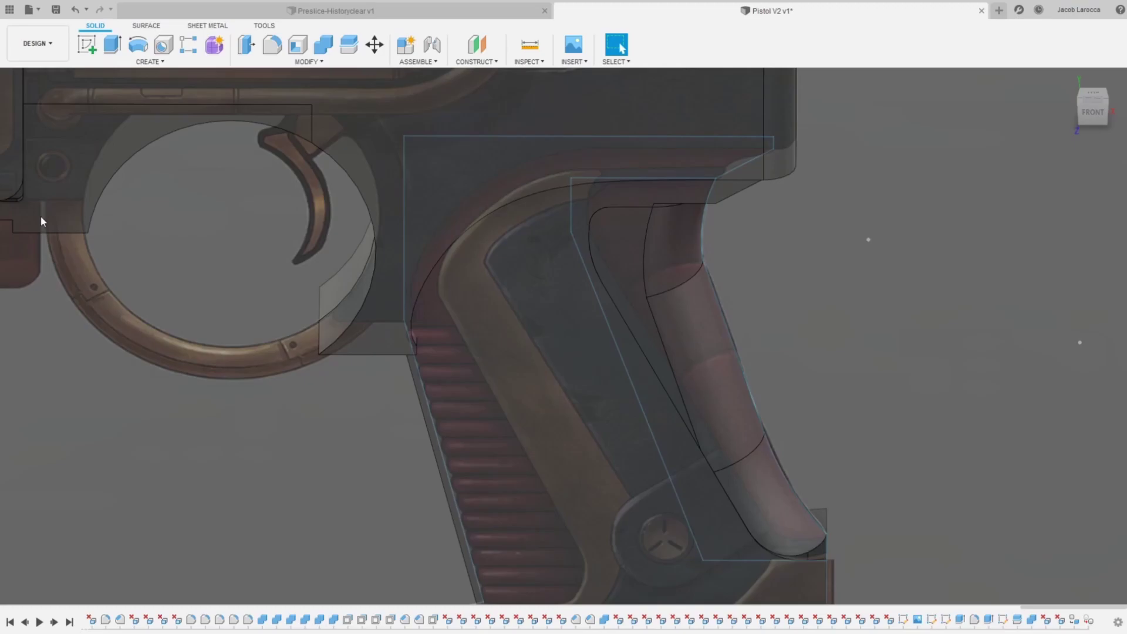
{"action": "middle_click_drag", "start_coordinate": [331, 407], "coordinate": [264, 415]}
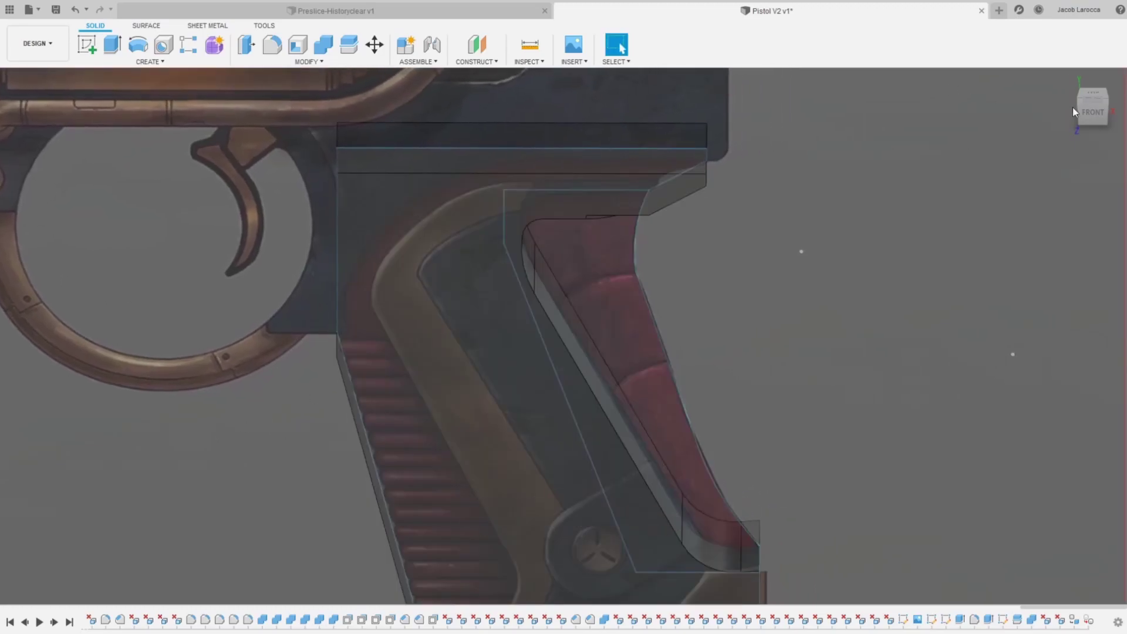
Step: Inspect the grip top from front and oblique views, selecting its thin arc face
{"action": "mouse_move", "coordinate": [565, 335]}
{"action": "middle_mouse_down", "text": "shift"}
{"action": "mouse_move", "coordinate": [575, 328]}
{"action": "mouse_move", "coordinate": [589, 98]}
{"action": "middle_mouse_up", "text": "shift"}
{"action": "scroll", "coordinate": [589, 98], "scroll_direction": "up", "scroll_amount": 5}
{"action": "scroll", "coordinate": [584, 160], "scroll_direction": "up", "scroll_amount": 3}
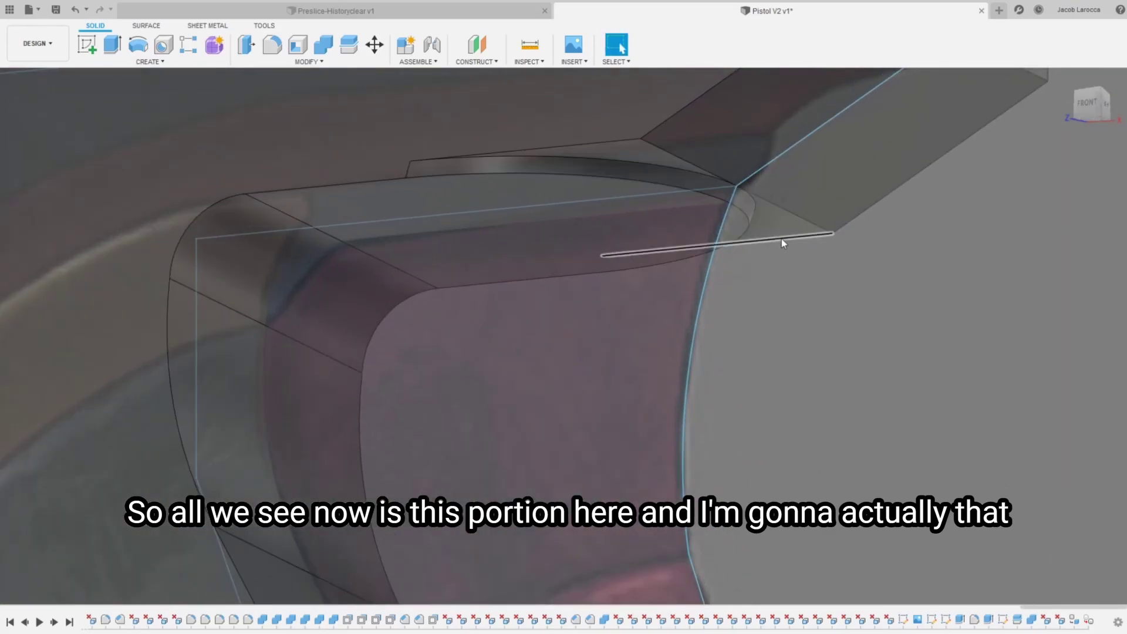
{"action": "scroll", "coordinate": [811, 201], "scroll_direction": "down", "scroll_amount": 3}
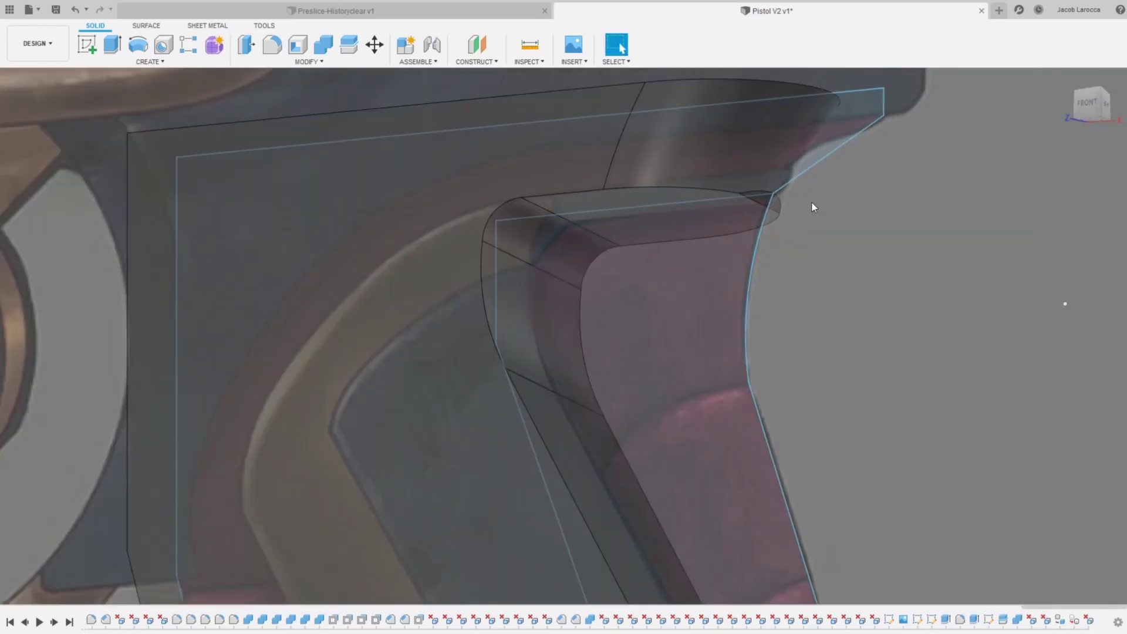
{"action": "left_click", "coordinate": [1093, 106]}
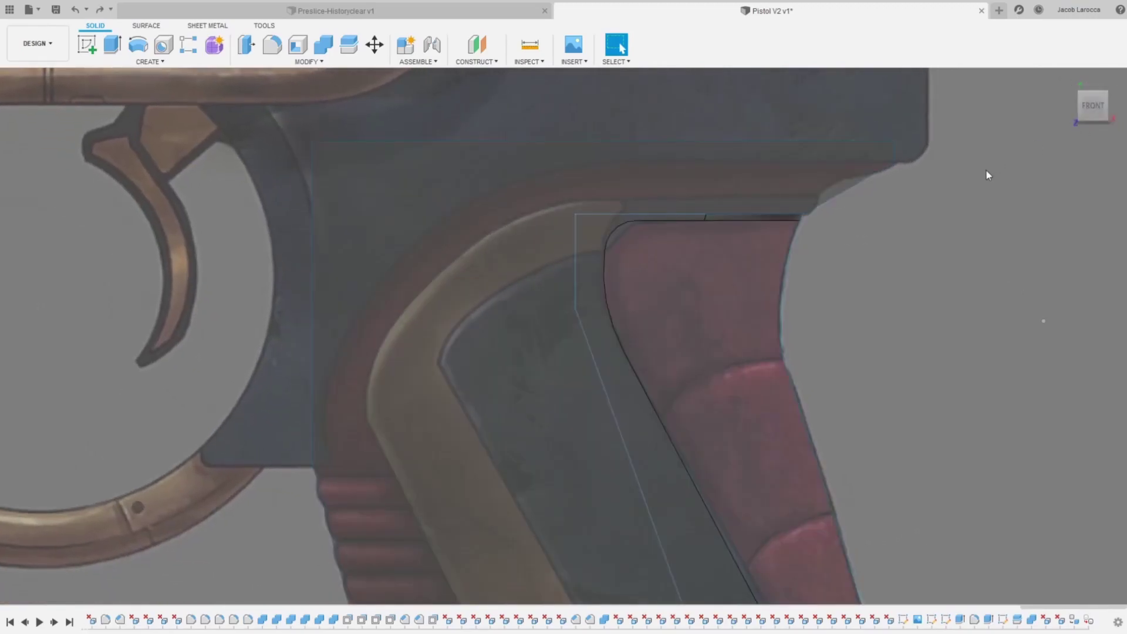
{"action": "middle_click_drag", "start_coordinate": [985, 169], "coordinate": [786, 150], "text": "shift"}
{"action": "scroll", "coordinate": [786, 150], "scroll_direction": "up", "scroll_amount": 3}
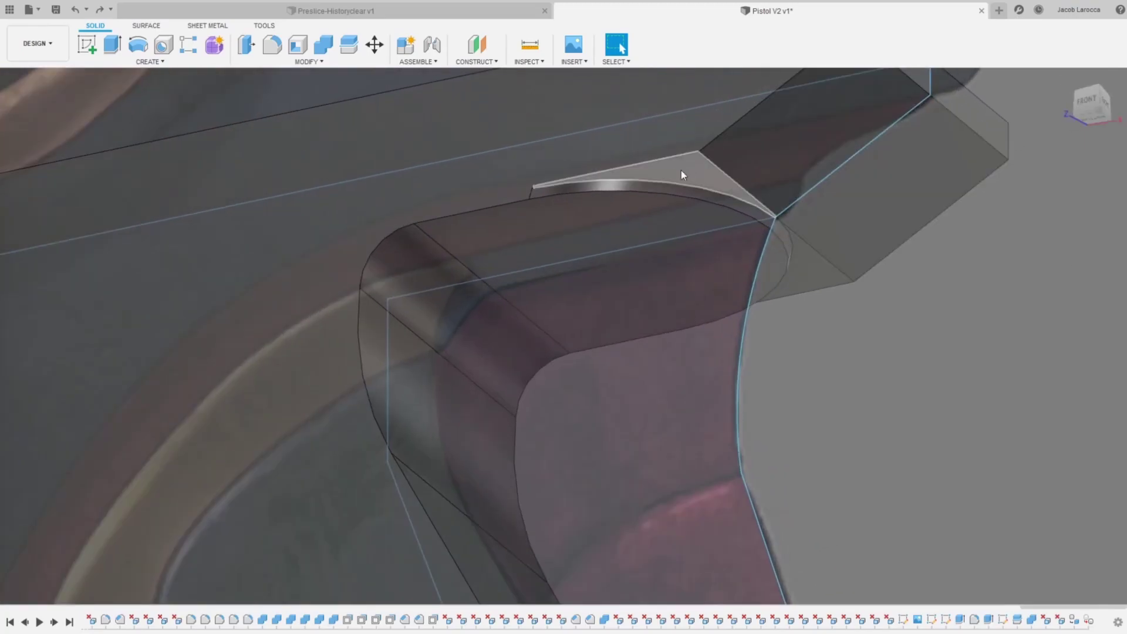
{"action": "left_click", "coordinate": [664, 187]}
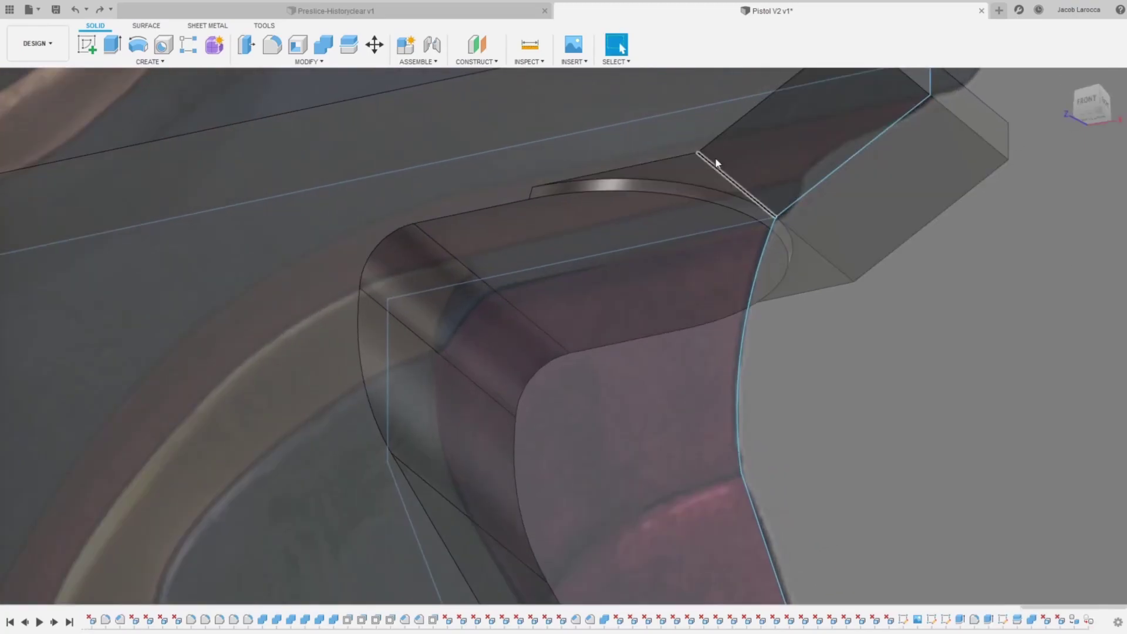
Step: Hide the grip-shaping sketch and reframe the pistol in view
{"action": "middle_click_drag", "start_coordinate": [701, 188], "coordinate": [650, 292], "text": "shift"}
{"action": "scroll", "coordinate": [650, 292], "scroll_direction": "down", "scroll_amount": 5}
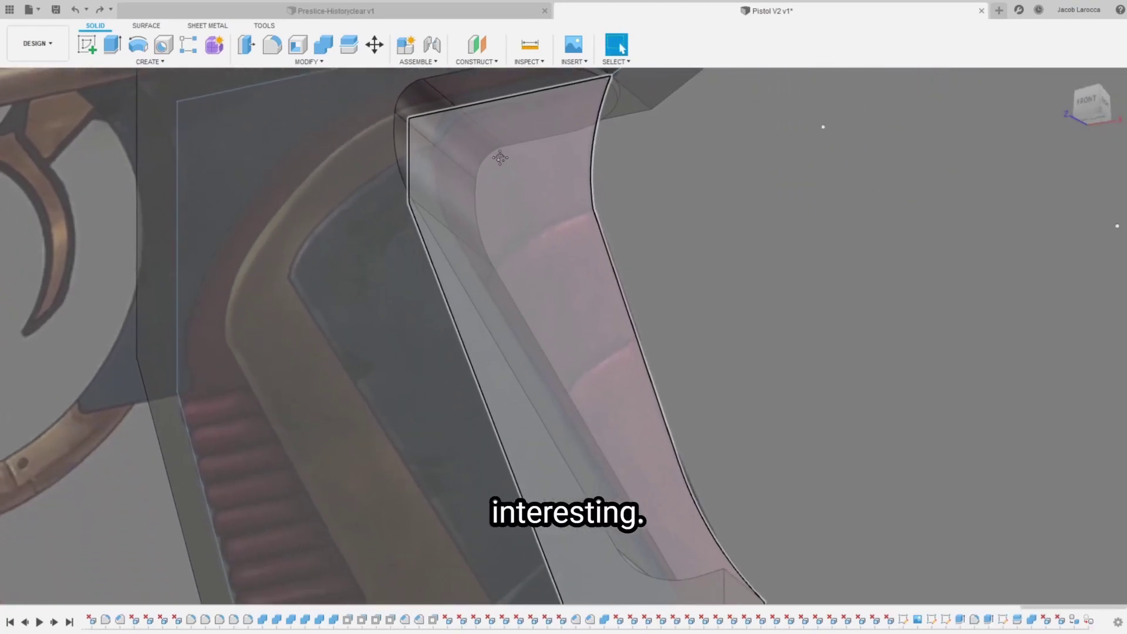
{"action": "scroll", "coordinate": [536, 295], "scroll_direction": "down", "scroll_amount": 3}
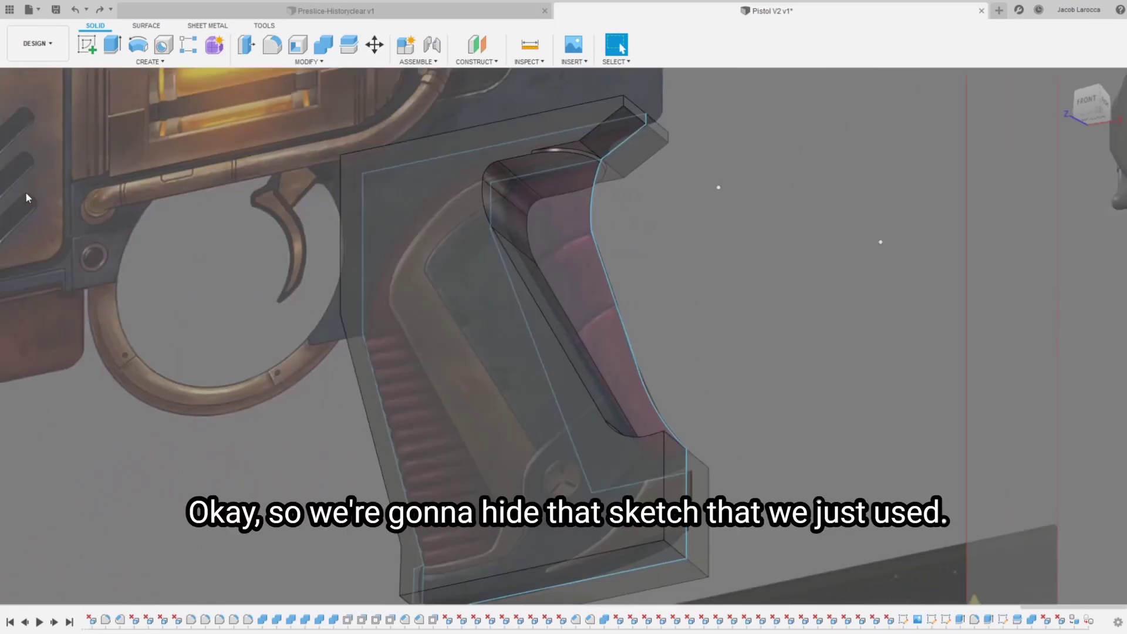
{"action": "key", "text": "v"}
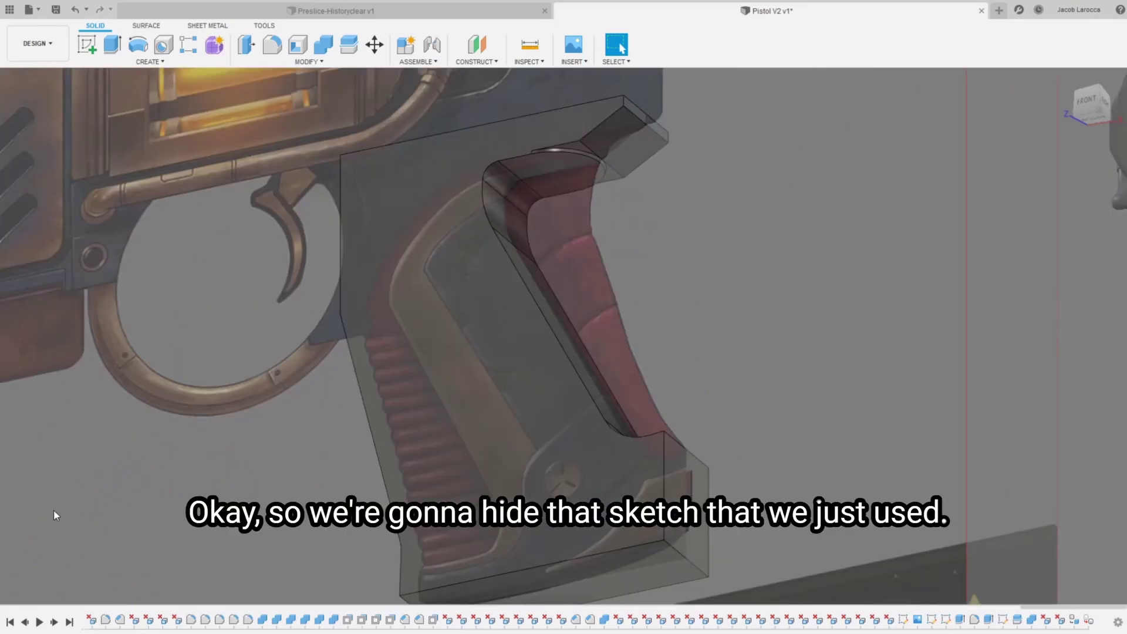
{"action": "middle_click_drag", "start_coordinate": [787, 229], "coordinate": [845, 147]}
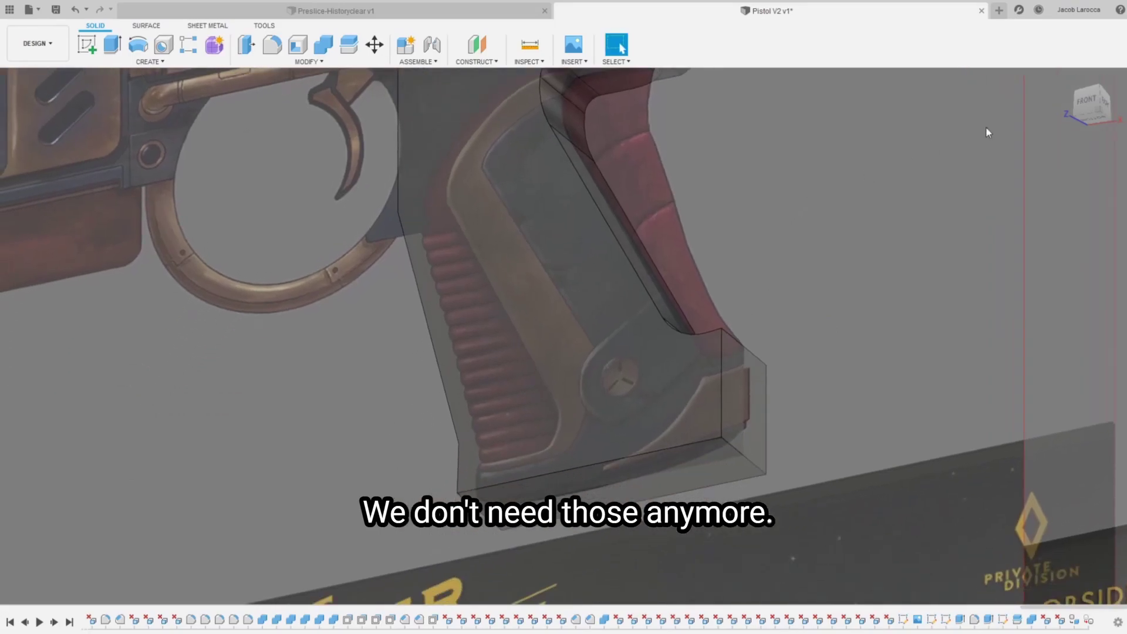
Step: Start a new sketch on the grip's side face from the front view
{"action": "left_click", "coordinate": [1084, 114]}
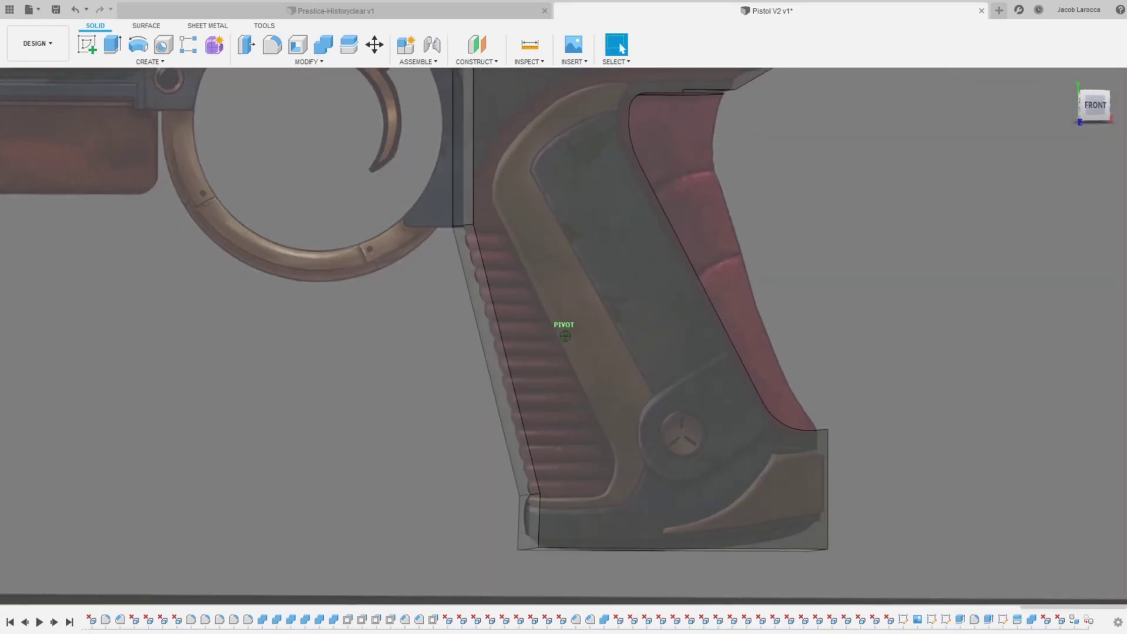
{"action": "middle_click_drag", "start_coordinate": [565, 336], "coordinate": [614, 209], "text": "shift"}
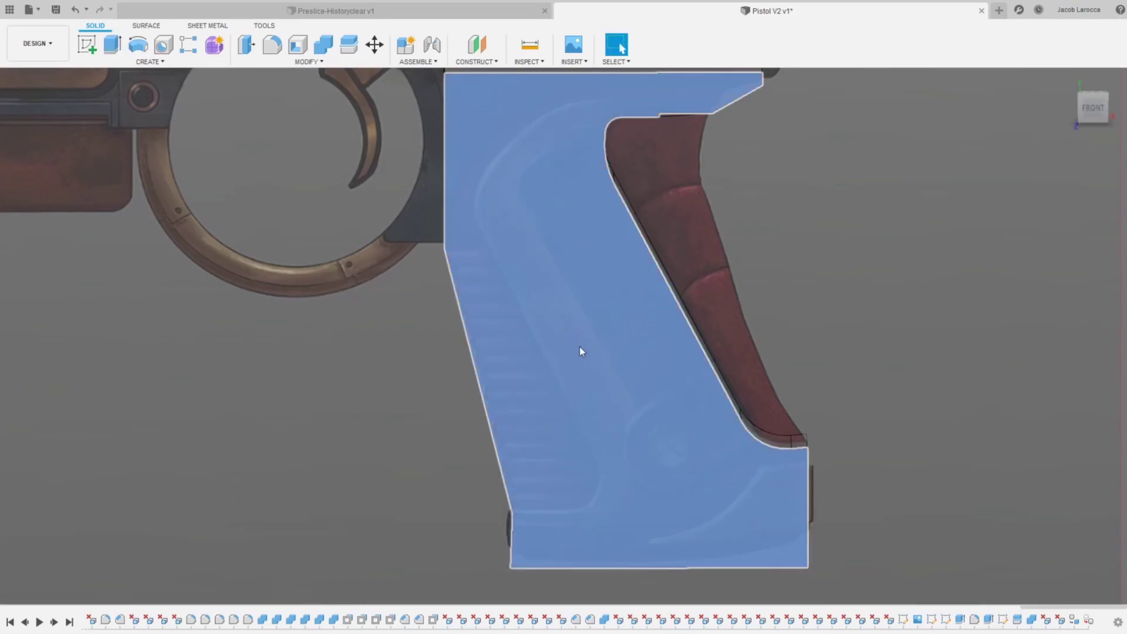
{"action": "left_click", "coordinate": [595, 372]}
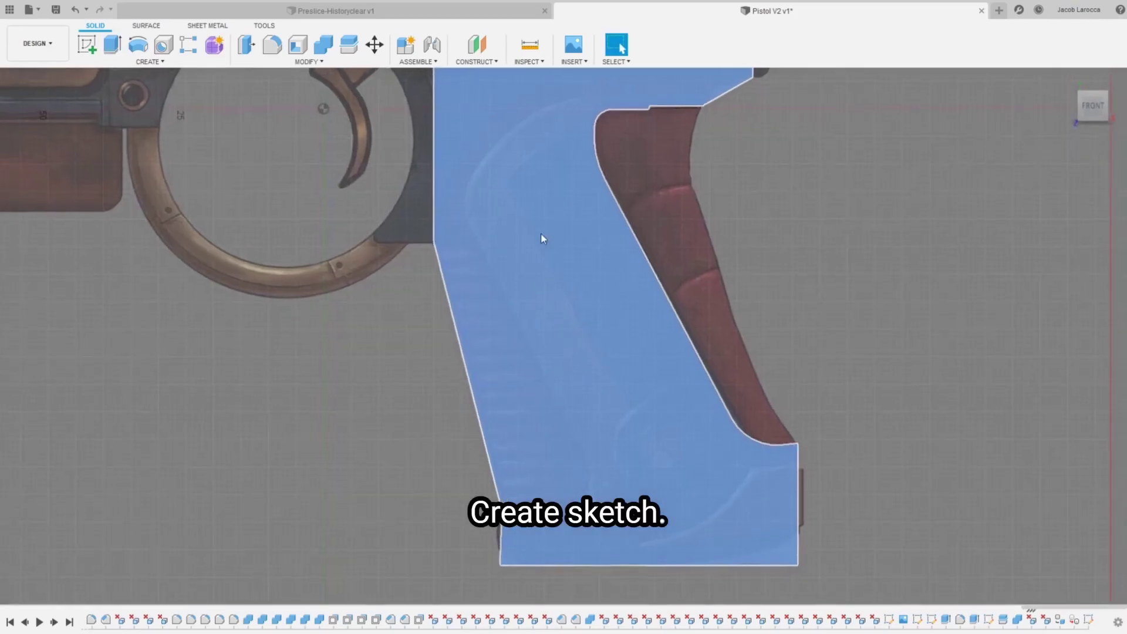
{"action": "scroll", "coordinate": [581, 182], "scroll_direction": "up", "scroll_amount": 5}
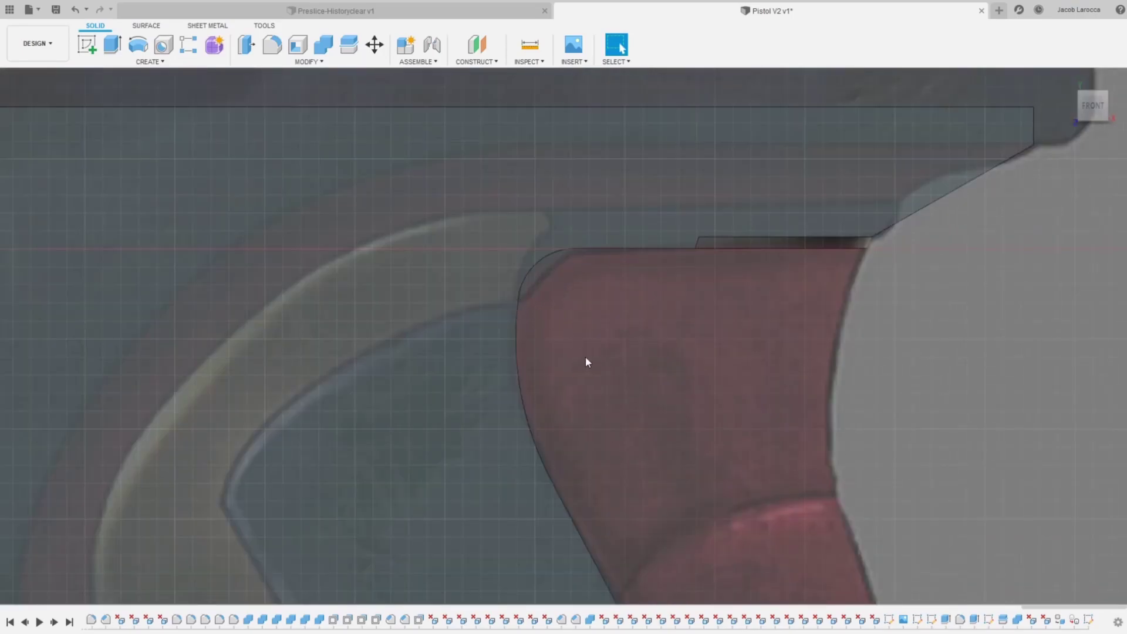
Step: Draw an arc along the frame's upper edge and a tangent arc continuing down it
{"action": "left_click", "coordinate": [546, 211]}
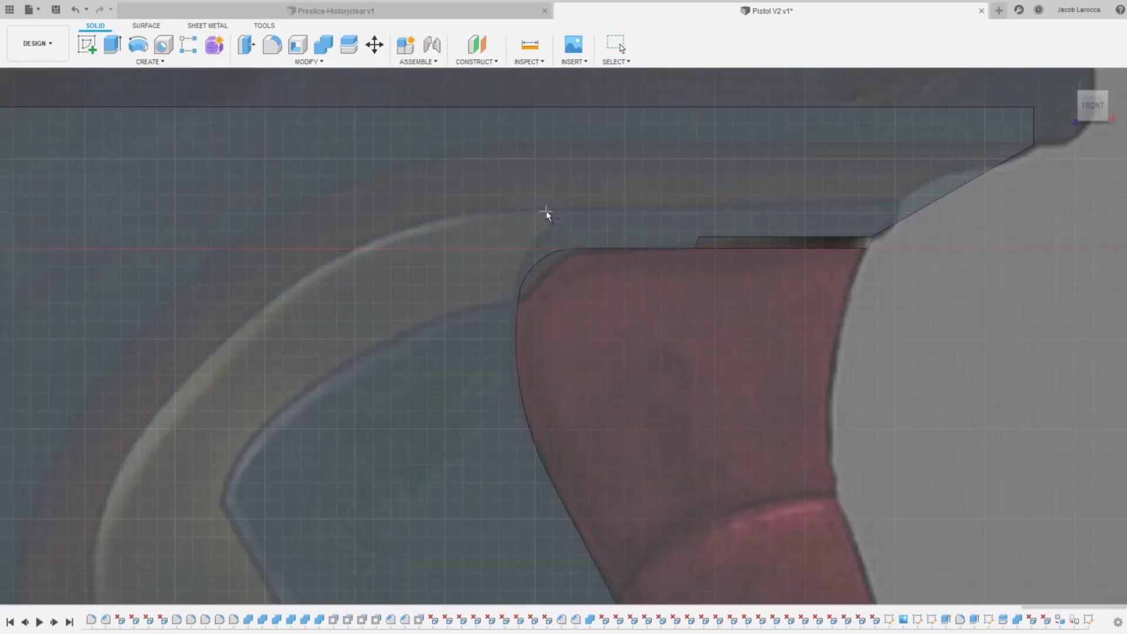
{"action": "left_click", "coordinate": [222, 329]}
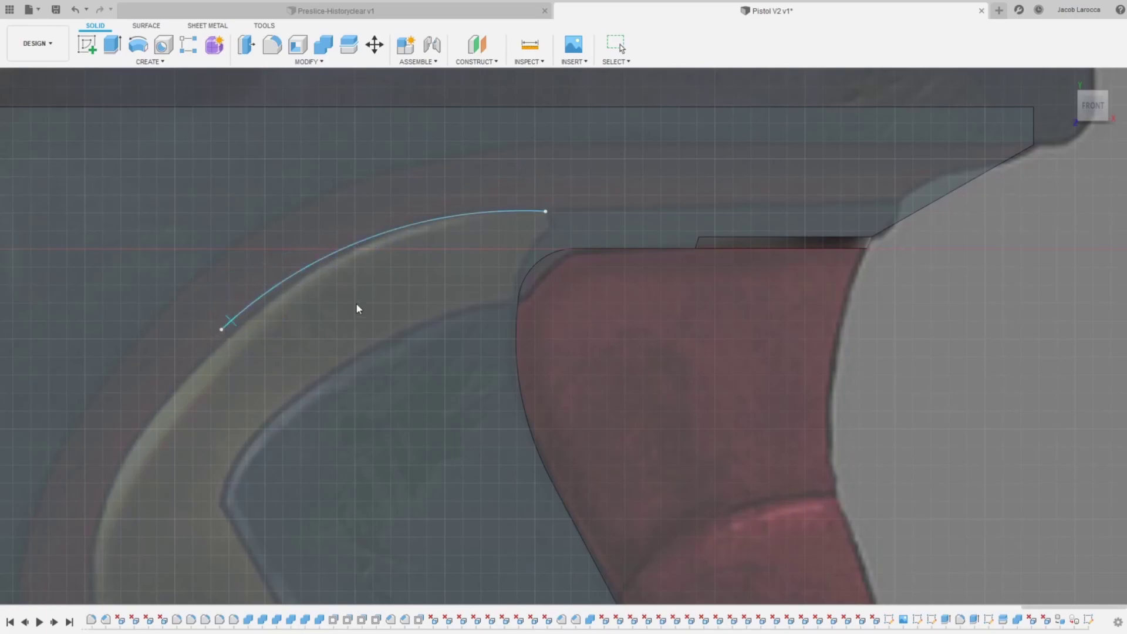
{"action": "mouse_move", "coordinate": [333, 368]}
{"action": "middle_mouse_down"}
{"action": "mouse_move", "coordinate": [390, 340]}
{"action": "mouse_move", "coordinate": [428, 339]}
{"action": "middle_mouse_up"}
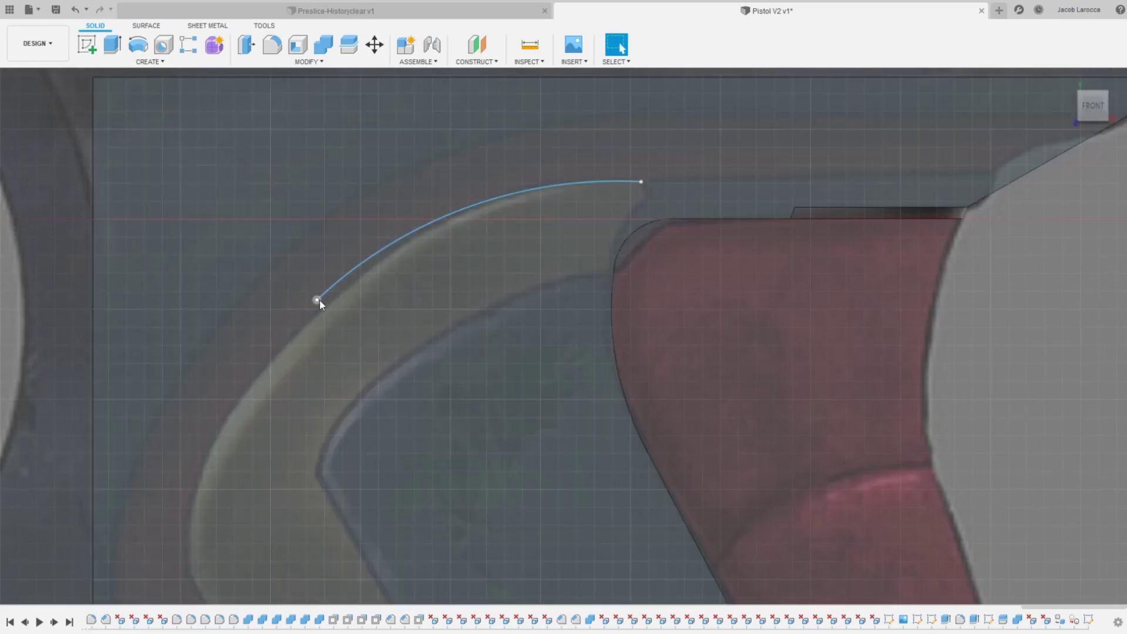
{"action": "mouse_move", "coordinate": [320, 300]}
{"action": "left_mouse_down"}
{"action": "mouse_move", "coordinate": [372, 283]}
{"action": "mouse_move", "coordinate": [369, 267]}
{"action": "left_mouse_up"}
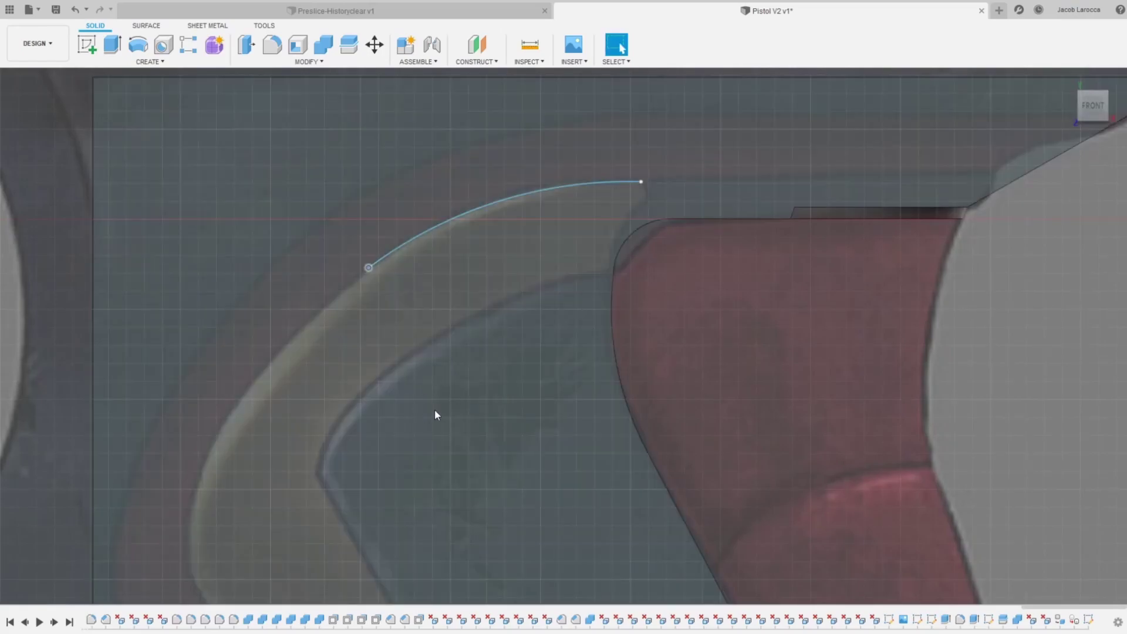
{"action": "left_click", "coordinate": [369, 268]}
{"action": "left_click_drag", "start_coordinate": [213, 453], "coordinate": [213, 433]}
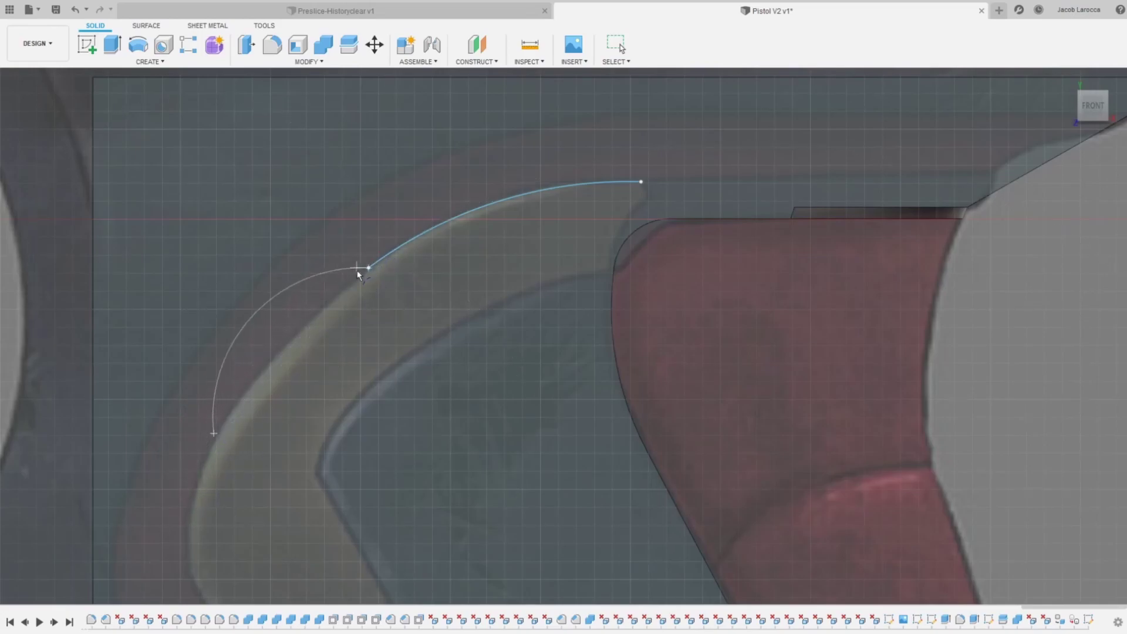
{"action": "mouse_move", "coordinate": [357, 270]}
{"action": "left_mouse_down"}
{"action": "mouse_move", "coordinate": [278, 334]}
{"action": "mouse_move", "coordinate": [276, 351]}
{"action": "left_mouse_up"}
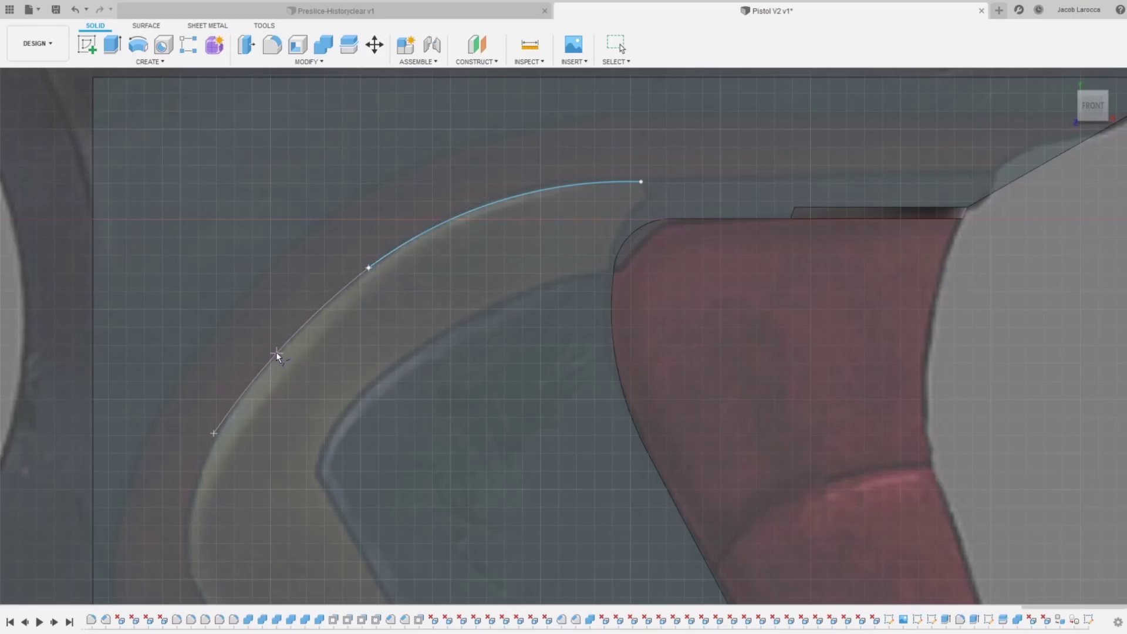
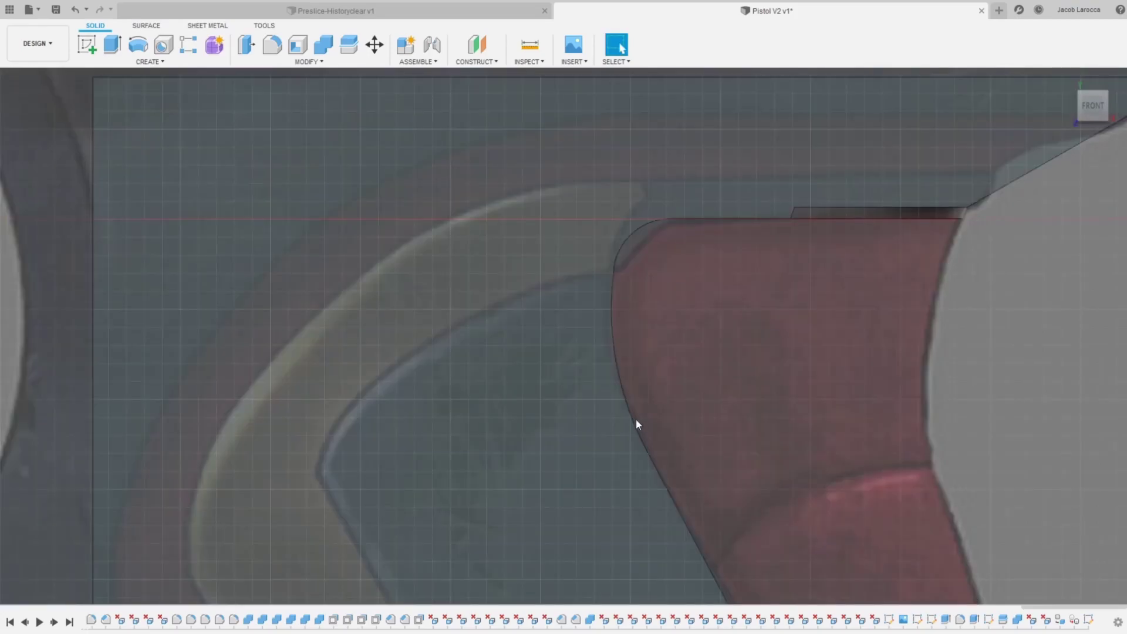
Step: Trace a fit-point spline along the grip's curved upper band, from the rounded corner down to the lower left
{"action": "left_click", "coordinate": [612, 273]}
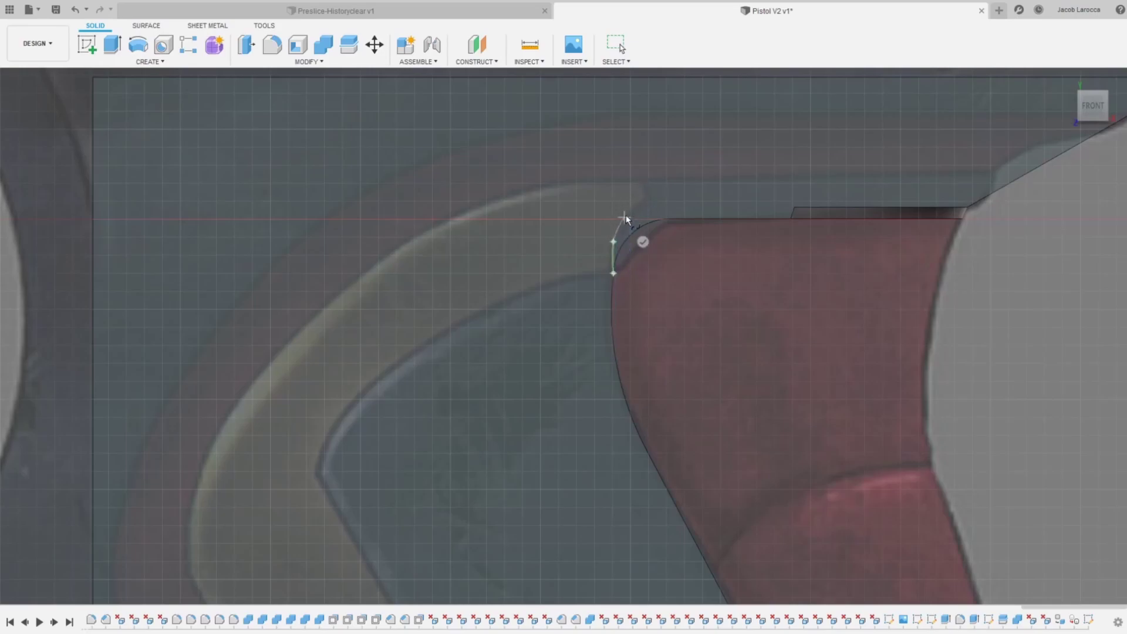
{"action": "left_click", "coordinate": [644, 200]}
{"action": "left_click", "coordinate": [516, 193]}
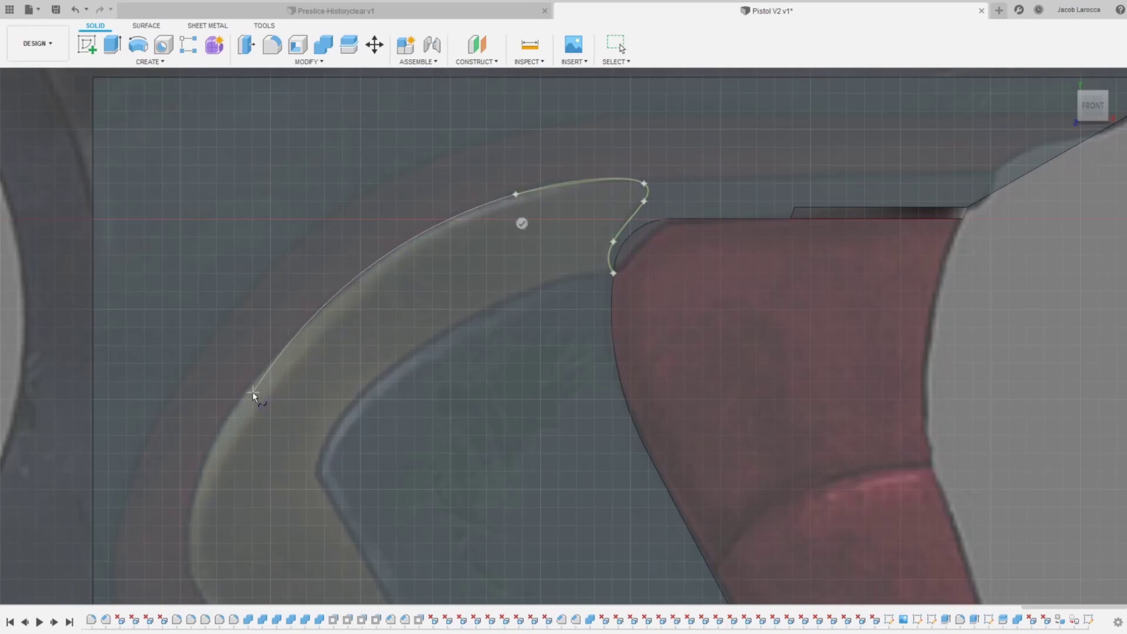
{"action": "left_click", "coordinate": [227, 417]}
{"action": "middle_click_drag", "start_coordinate": [195, 541], "coordinate": [235, 409]}
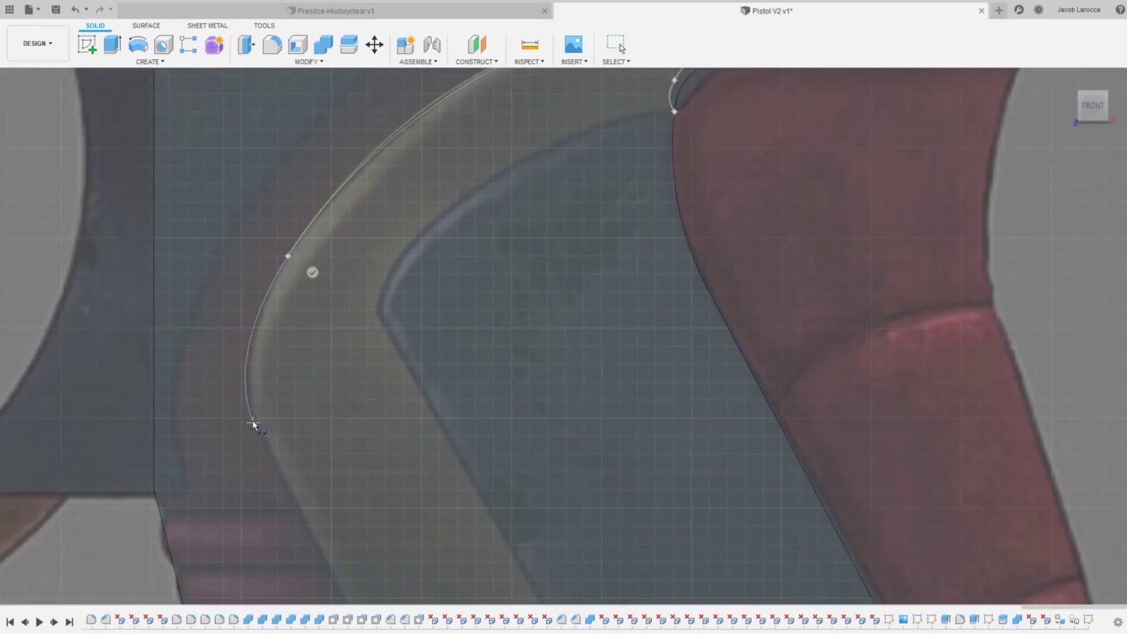
{"action": "left_click", "coordinate": [254, 420]}
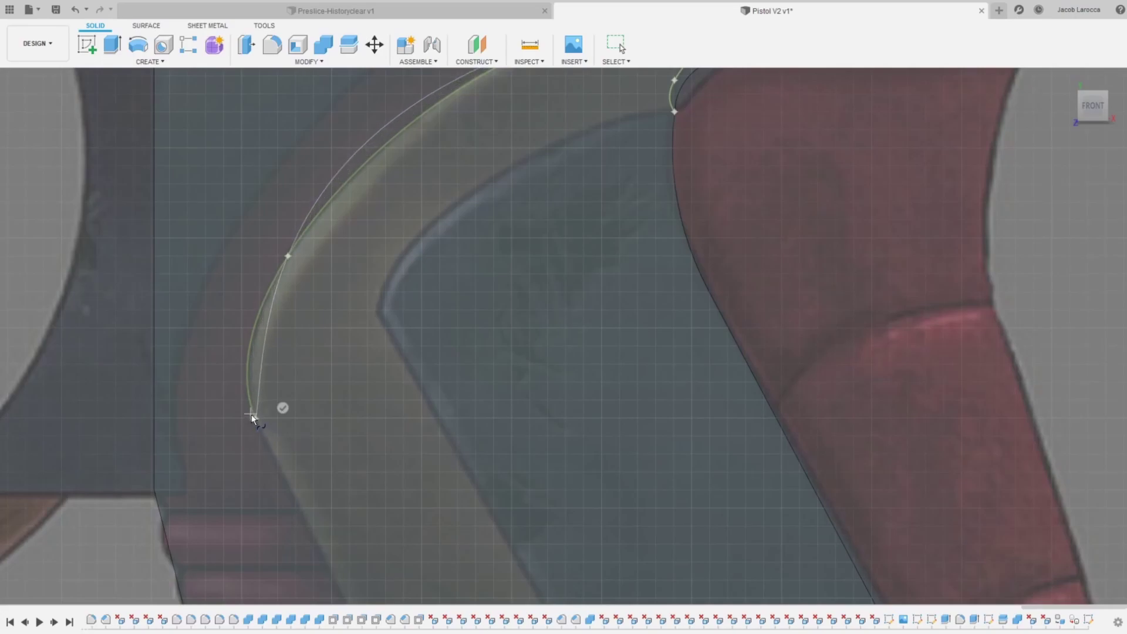
{"action": "left_click", "coordinate": [282, 407]}
{"action": "scroll", "coordinate": [438, 330], "scroll_direction": "down", "scroll_amount": 3}
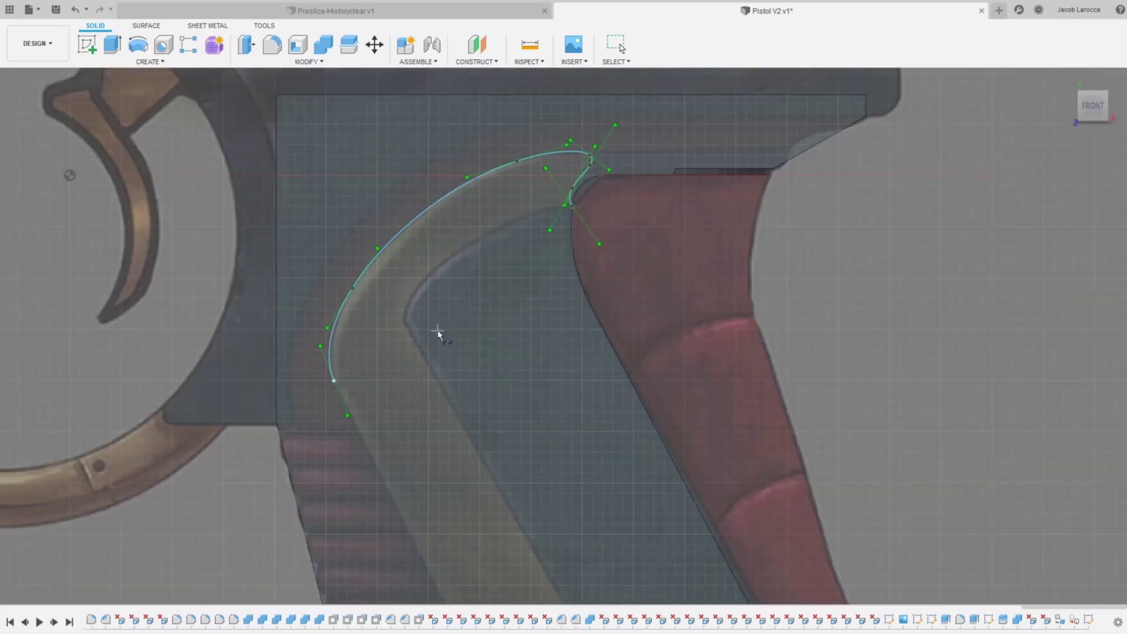
{"action": "scroll", "coordinate": [448, 318], "scroll_direction": "down", "scroll_amount": 2}
{"action": "scroll", "coordinate": [446, 329], "scroll_direction": "up", "scroll_amount": 3}
{"action": "scroll", "coordinate": [416, 413], "scroll_direction": "down", "scroll_amount": 3}
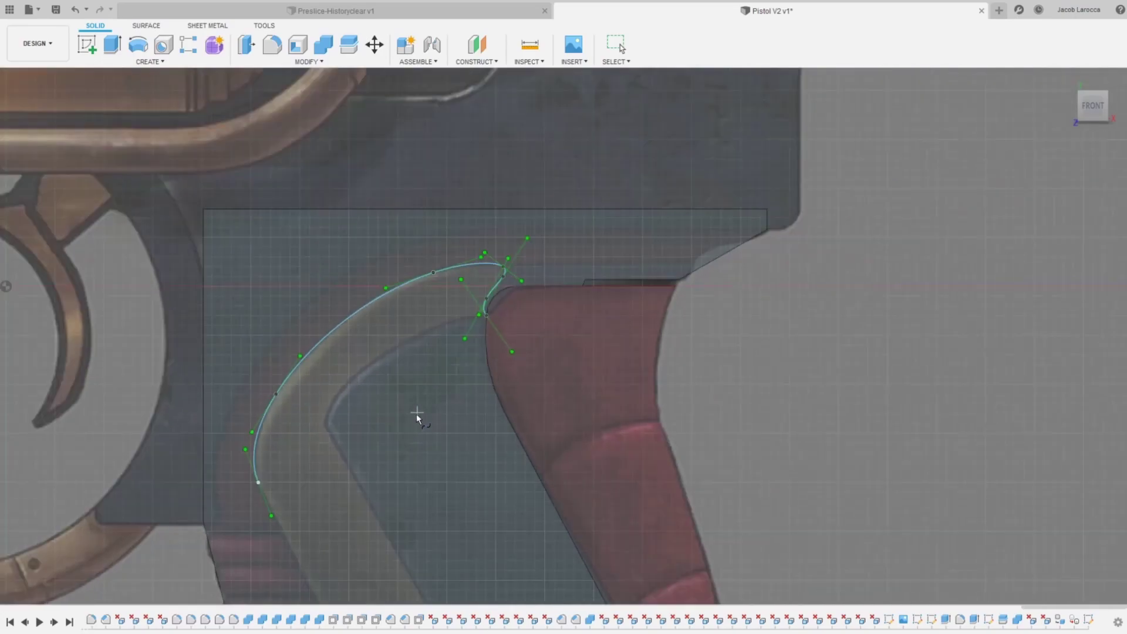
{"action": "scroll", "coordinate": [440, 375], "scroll_direction": "up", "scroll_amount": 2}
{"action": "scroll", "coordinate": [462, 339], "scroll_direction": "up", "scroll_amount": 3}
{"action": "scroll", "coordinate": [446, 376], "scroll_direction": "up", "scroll_amount": 3}
Step: Drag a spline fit point so the lower curve meets the body's rounded corner
{"action": "left_click", "coordinate": [442, 399]}
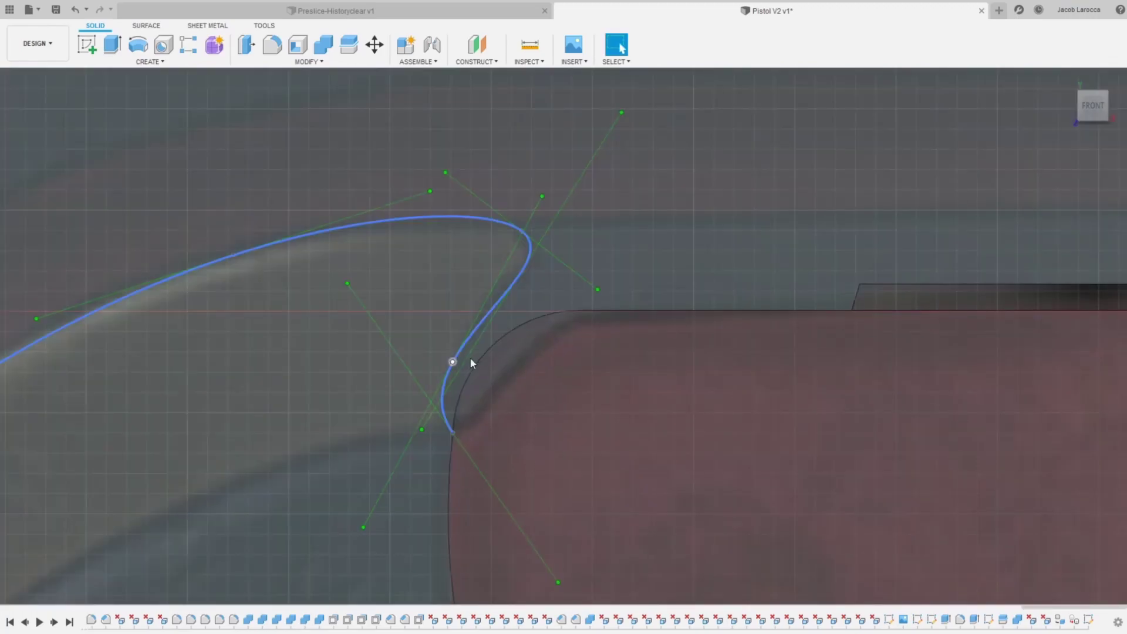
{"action": "left_click_drag", "start_coordinate": [452, 362], "coordinate": [478, 335]}
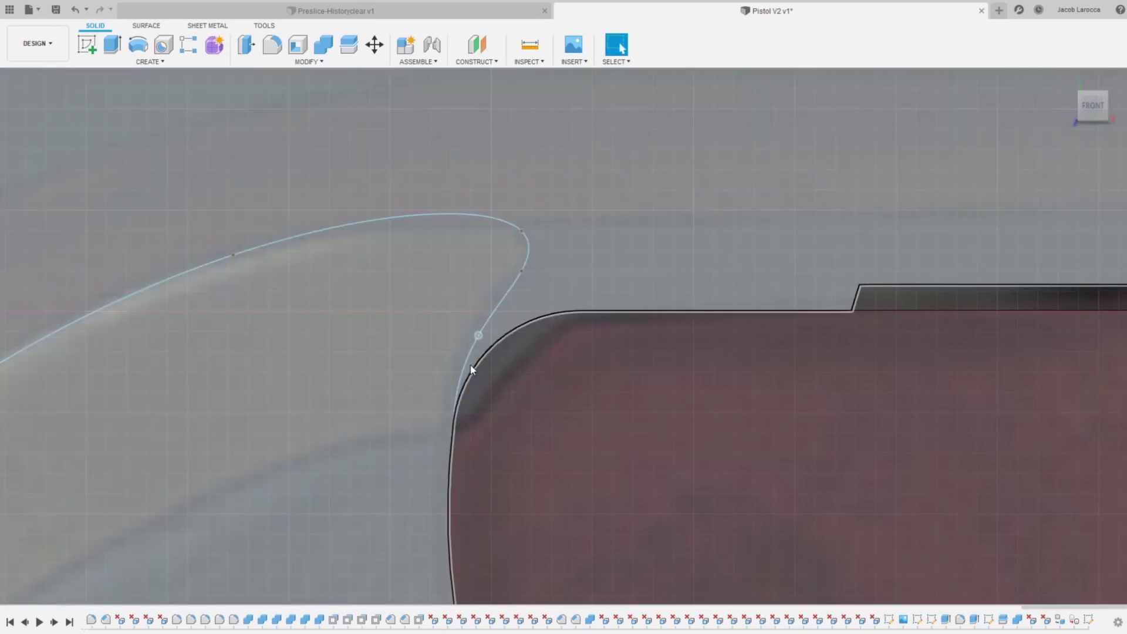
{"action": "left_click", "coordinate": [472, 369]}
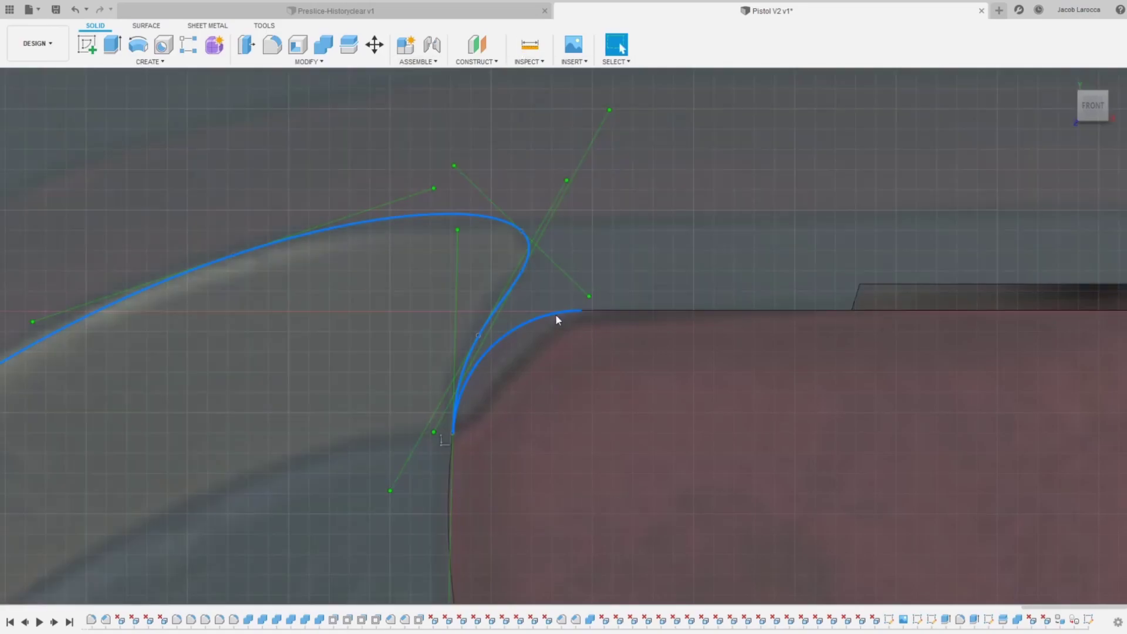
{"action": "left_click", "coordinate": [1100, 417]}
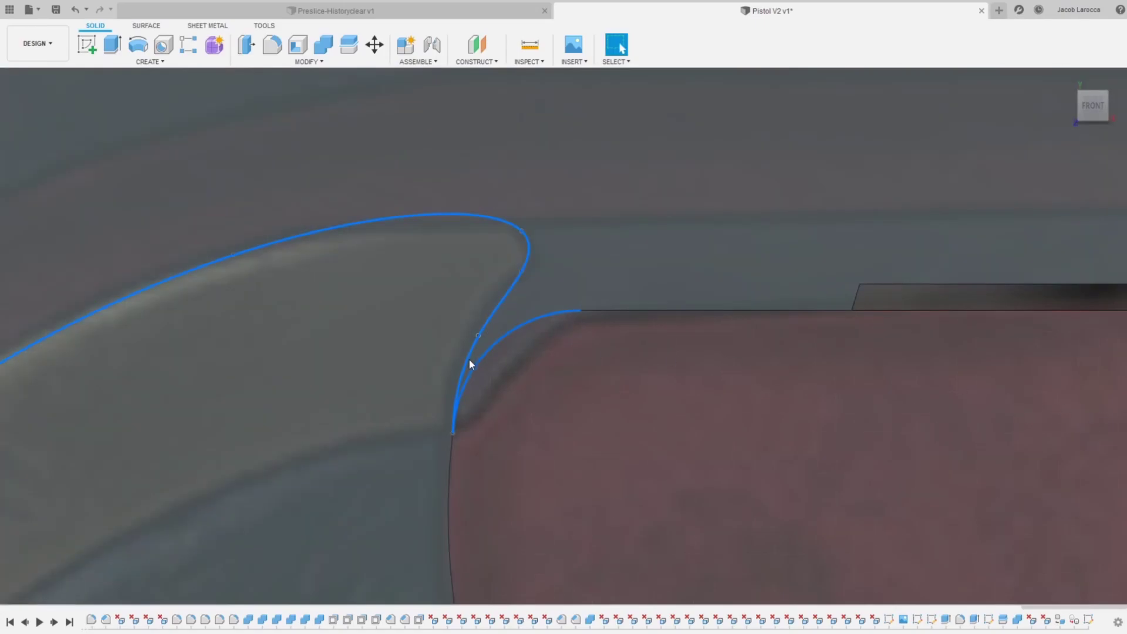
{"action": "key", "text": "Escape"}
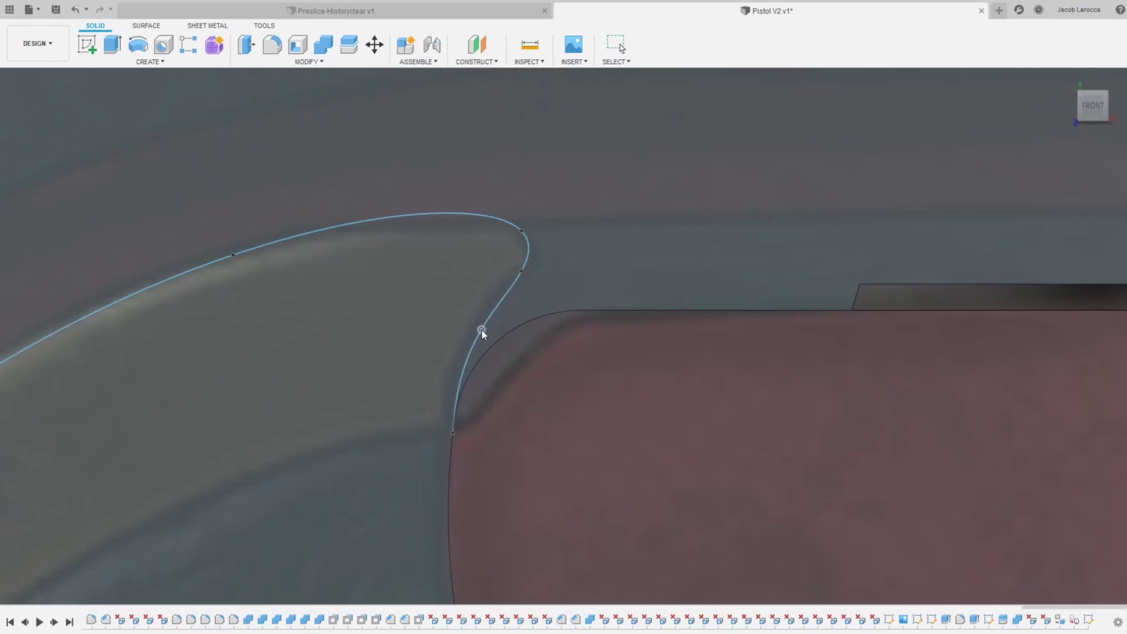
Step: Draw a straight line from the spline's lower end down the grip toward its bottom curve
{"action": "scroll", "coordinate": [504, 423], "scroll_direction": "down", "scroll_amount": 3}
{"action": "scroll", "coordinate": [507, 481], "scroll_direction": "down", "scroll_amount": 3}
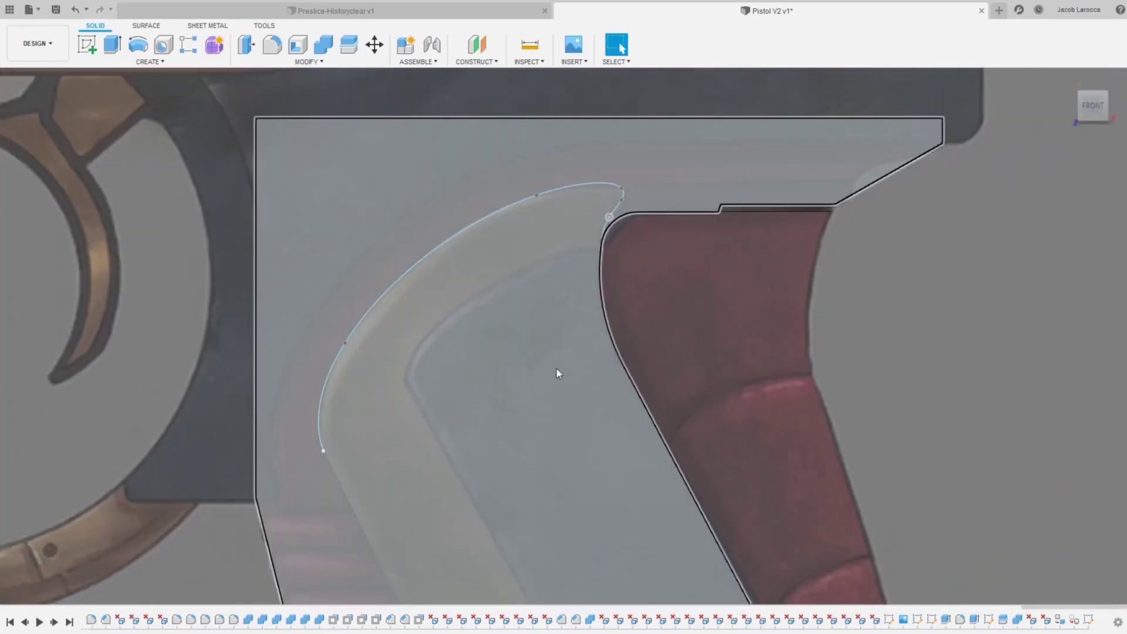
{"action": "scroll", "coordinate": [505, 344], "scroll_direction": "down", "scroll_amount": 2}
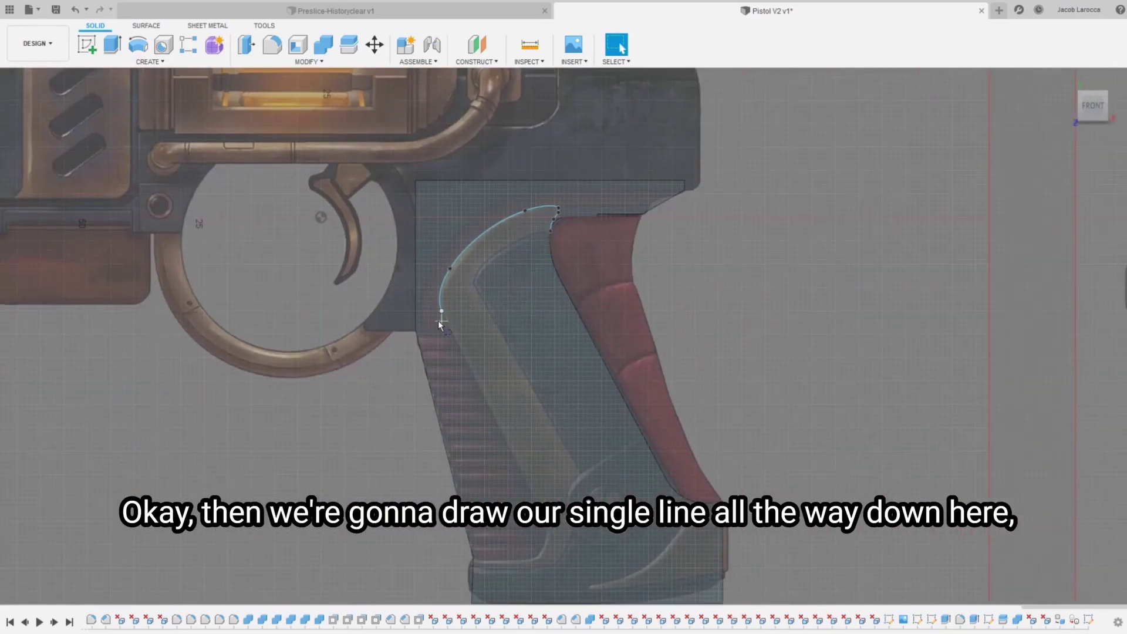
{"action": "left_click", "coordinate": [442, 311]}
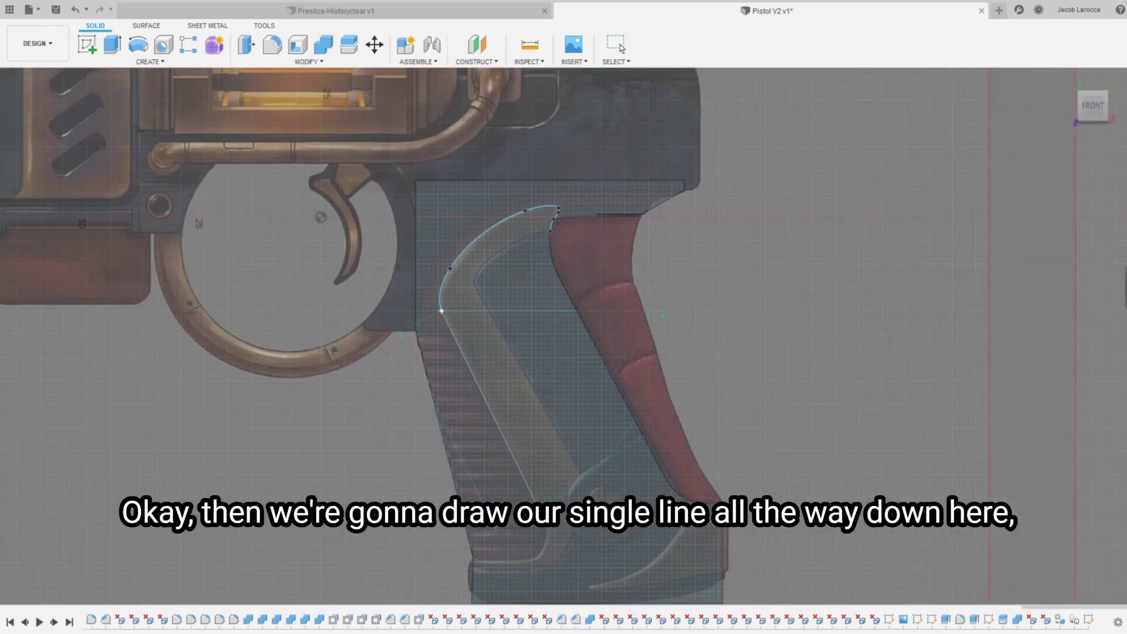
{"action": "left_click", "coordinate": [540, 509]}
{"action": "key", "text": "Escape"}
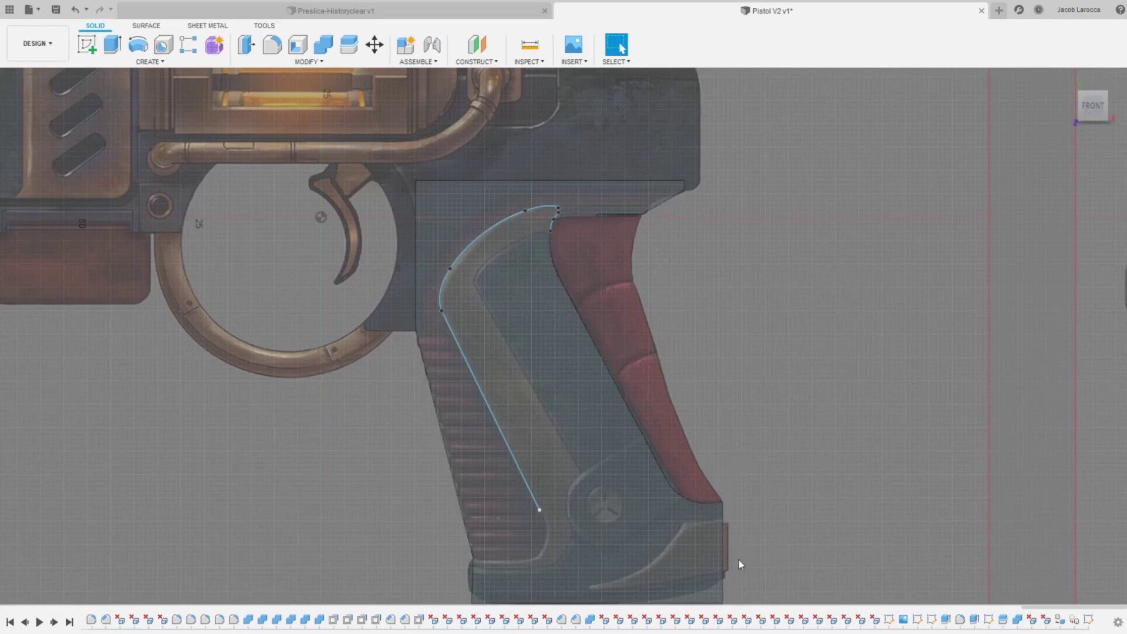
{"action": "middle_click_drag", "start_coordinate": [769, 565], "coordinate": [884, 427]}
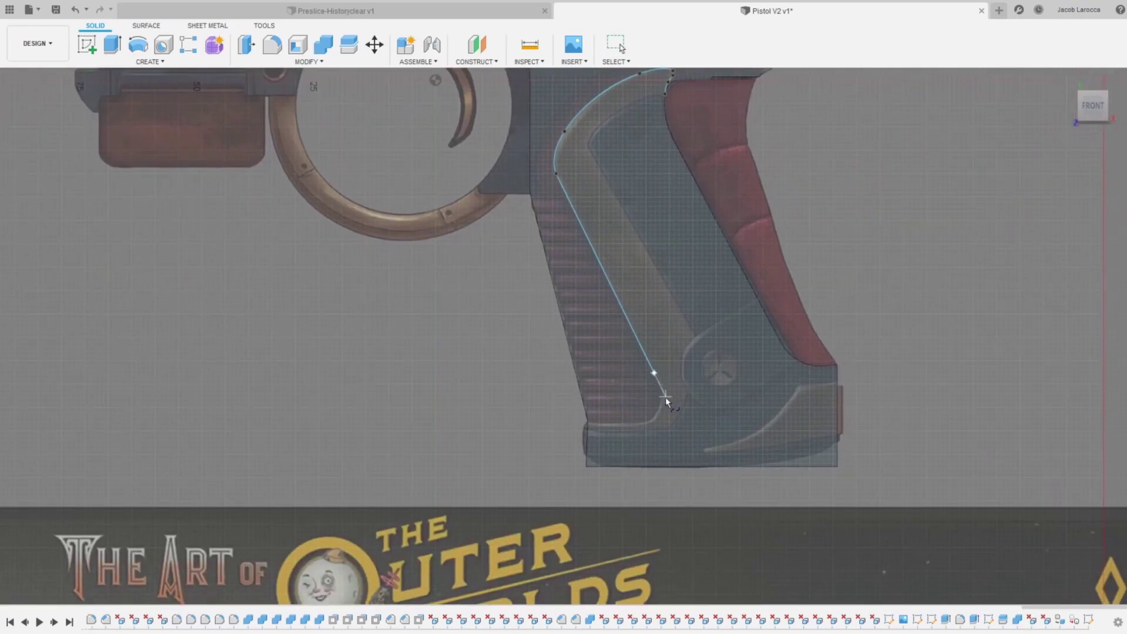
{"action": "left_click", "coordinate": [654, 416]}
{"action": "key", "text": "Escape"}
{"action": "scroll", "coordinate": [638, 423], "scroll_direction": "down", "scroll_amount": 5}
{"action": "scroll", "coordinate": [638, 424], "scroll_direction": "up", "scroll_amount": 6}
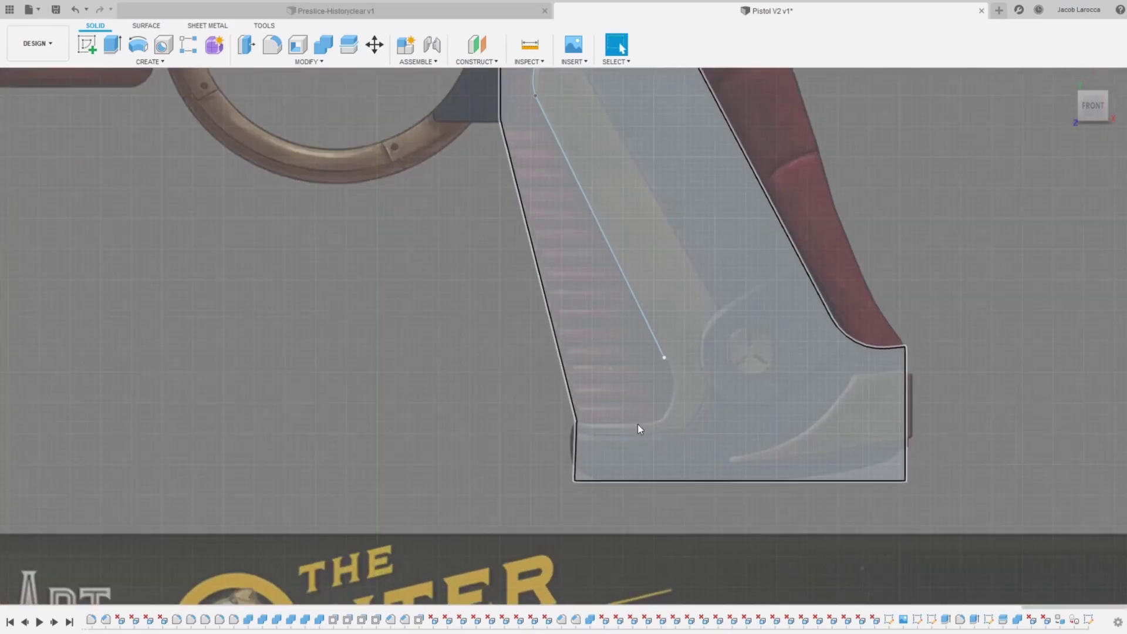
Step: Add a 3-point arc at the line's end and drag its points to fit the reference curve
{"action": "key", "text": "l"}
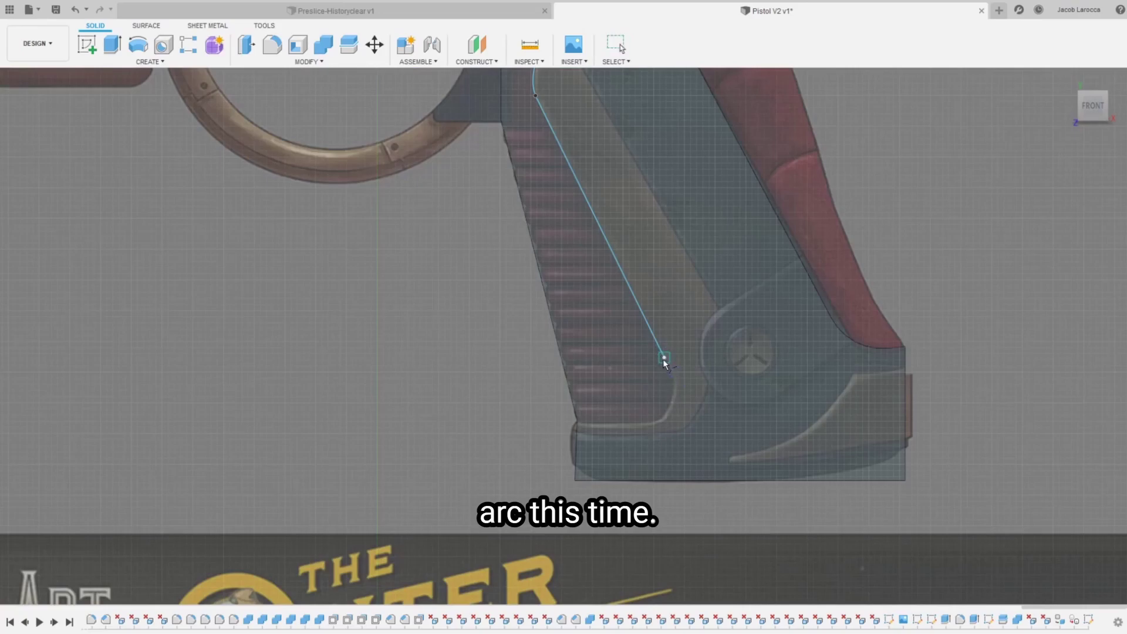
{"action": "left_click", "coordinate": [664, 356]}
{"action": "left_click", "coordinate": [664, 415]}
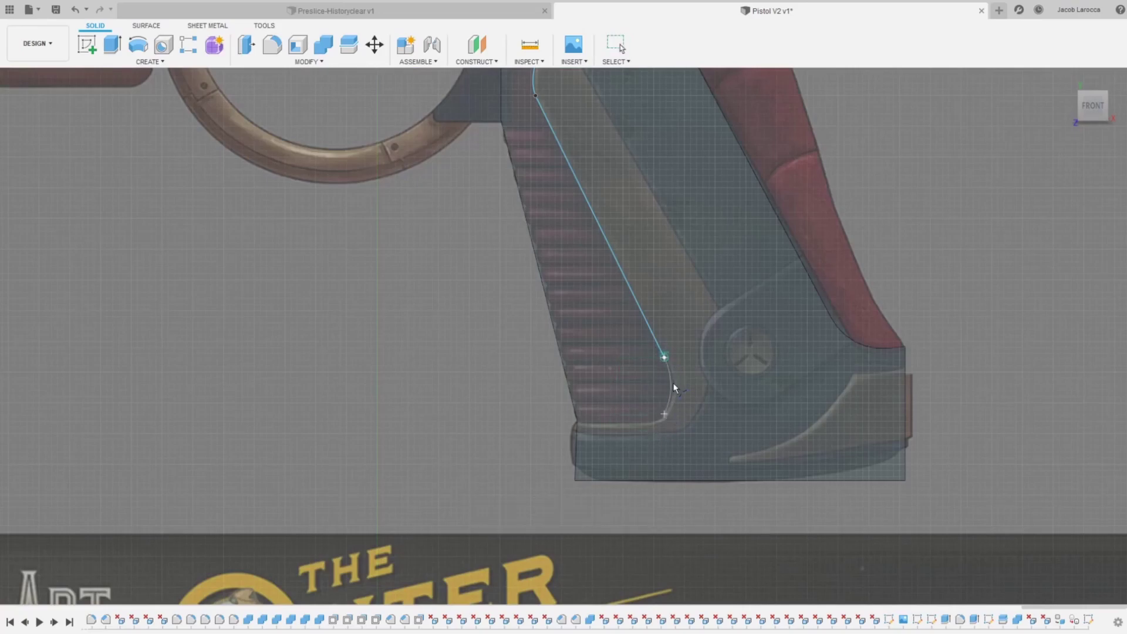
{"action": "left_click", "coordinate": [674, 387]}
{"action": "key", "text": "Escape"}
{"action": "scroll", "coordinate": [636, 414], "scroll_direction": "up", "scroll_amount": 2}
{"action": "scroll", "coordinate": [635, 414], "scroll_direction": "up", "scroll_amount": 3}
{"action": "scroll", "coordinate": [639, 413], "scroll_direction": "up", "scroll_amount": 3}
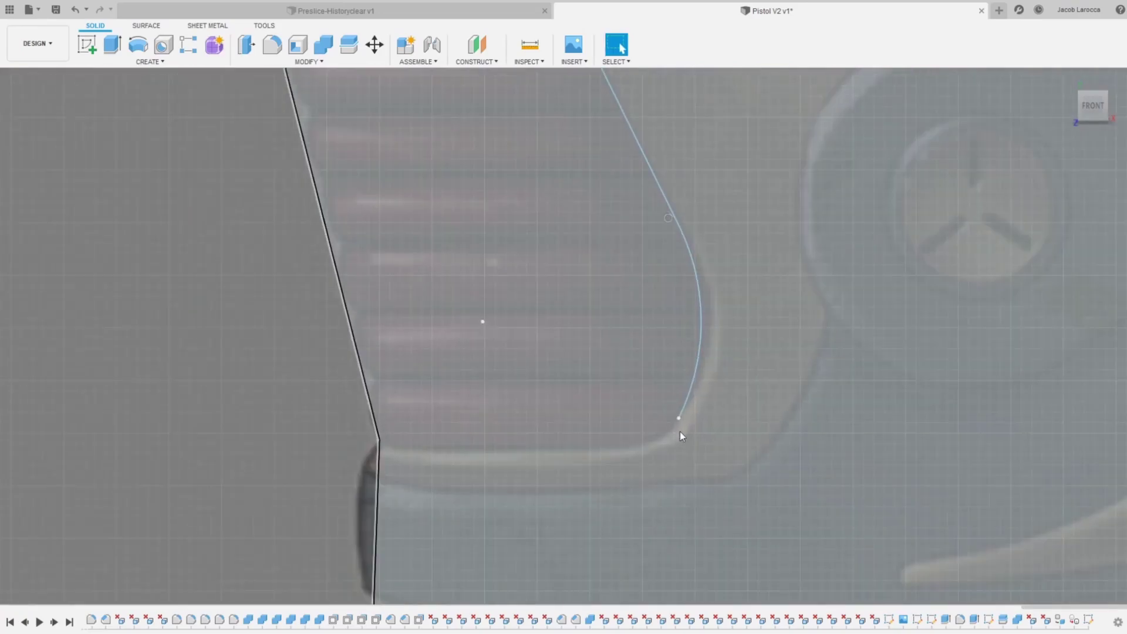
{"action": "left_click_drag", "start_coordinate": [678, 418], "coordinate": [641, 445]}
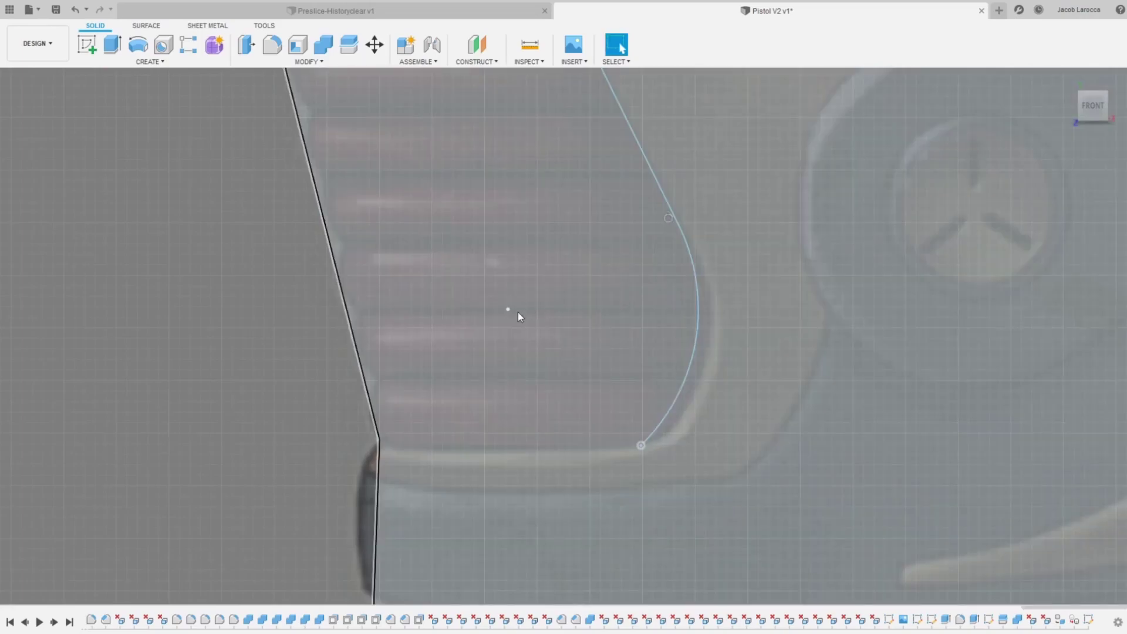
{"action": "left_click_drag", "start_coordinate": [508, 309], "coordinate": [517, 312]}
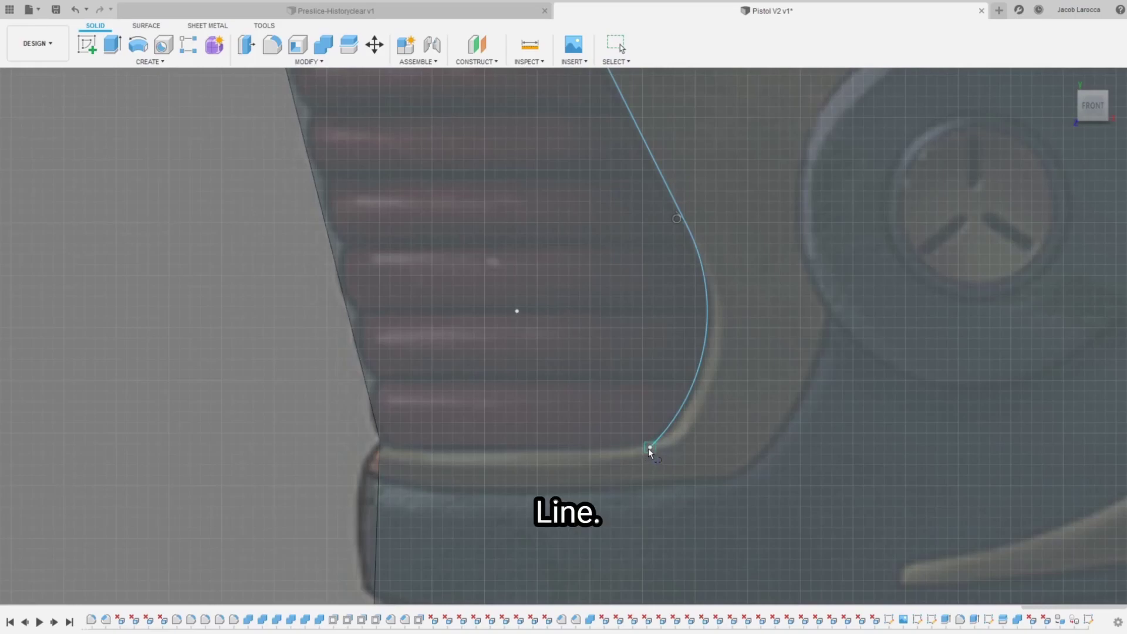
Step: Draw a horizontal bottom line from the arc's end with an angled segment down-left
{"action": "left_click", "coordinate": [650, 447]}
{"action": "left_click", "coordinate": [290, 441]}
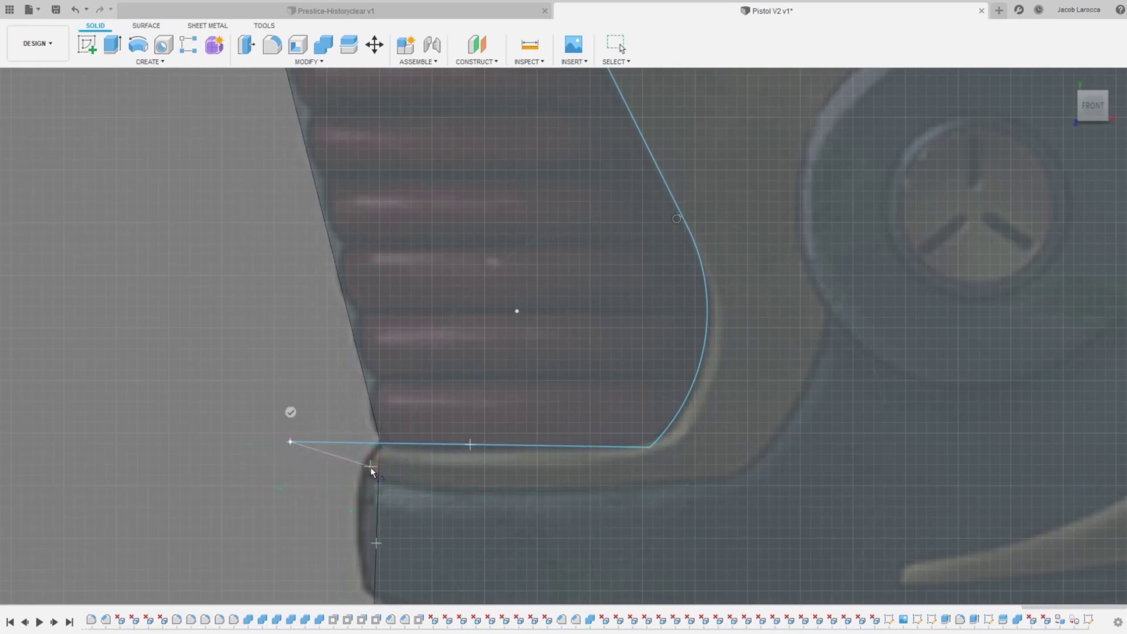
{"action": "left_click", "coordinate": [245, 474]}
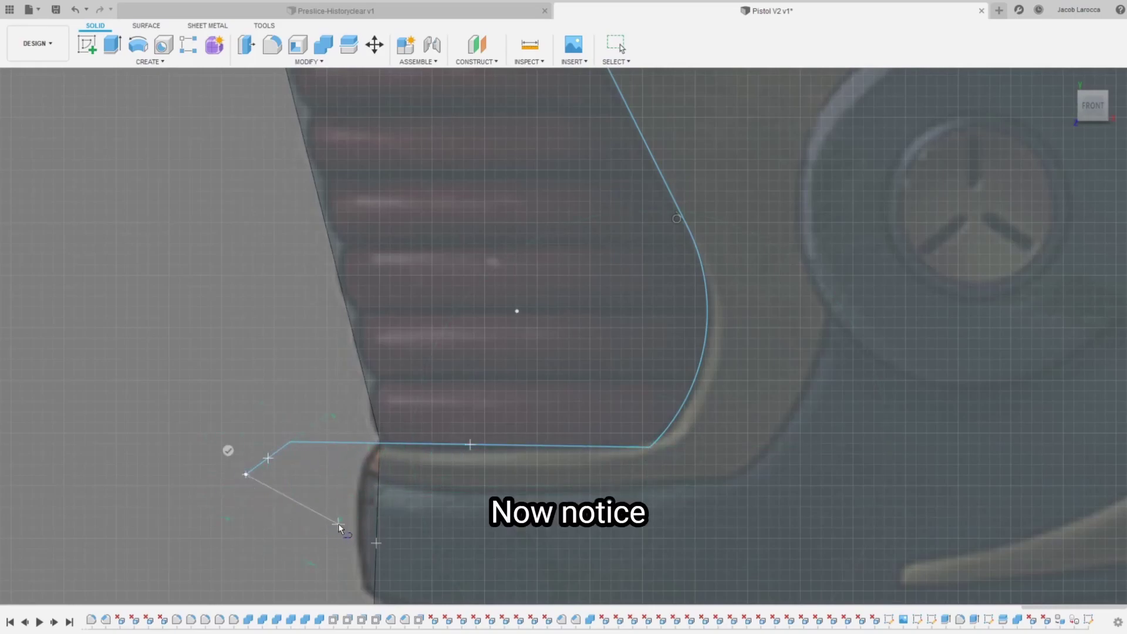
{"action": "key", "text": "Escape"}
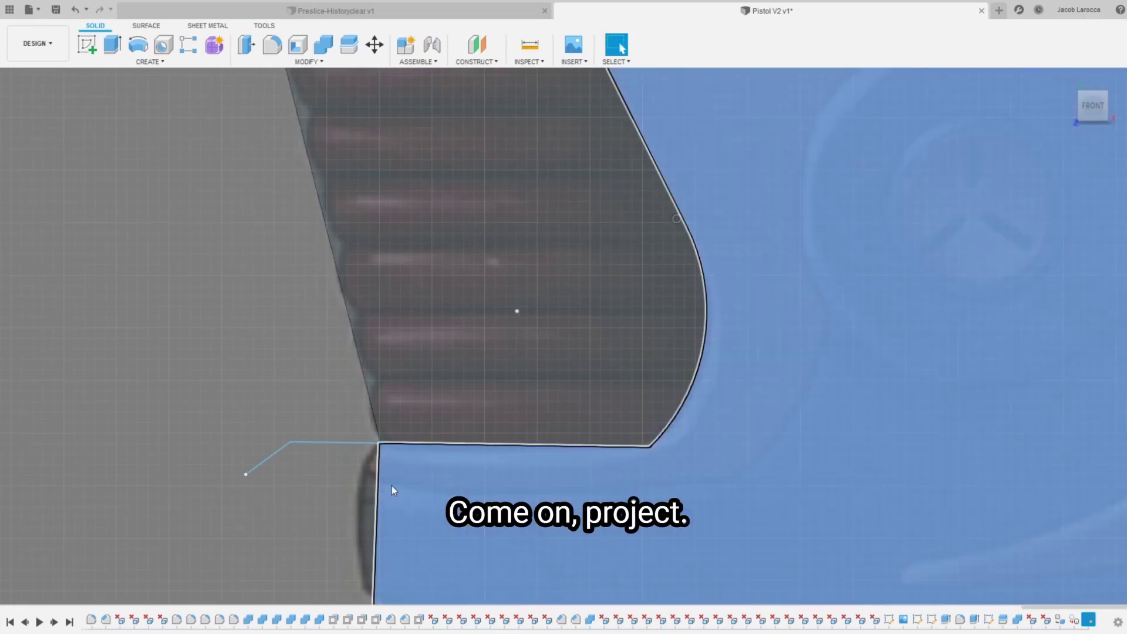
Step: Project the body's outline and snap the line corner onto its edge to close the profile
{"action": "left_click", "coordinate": [394, 487]}
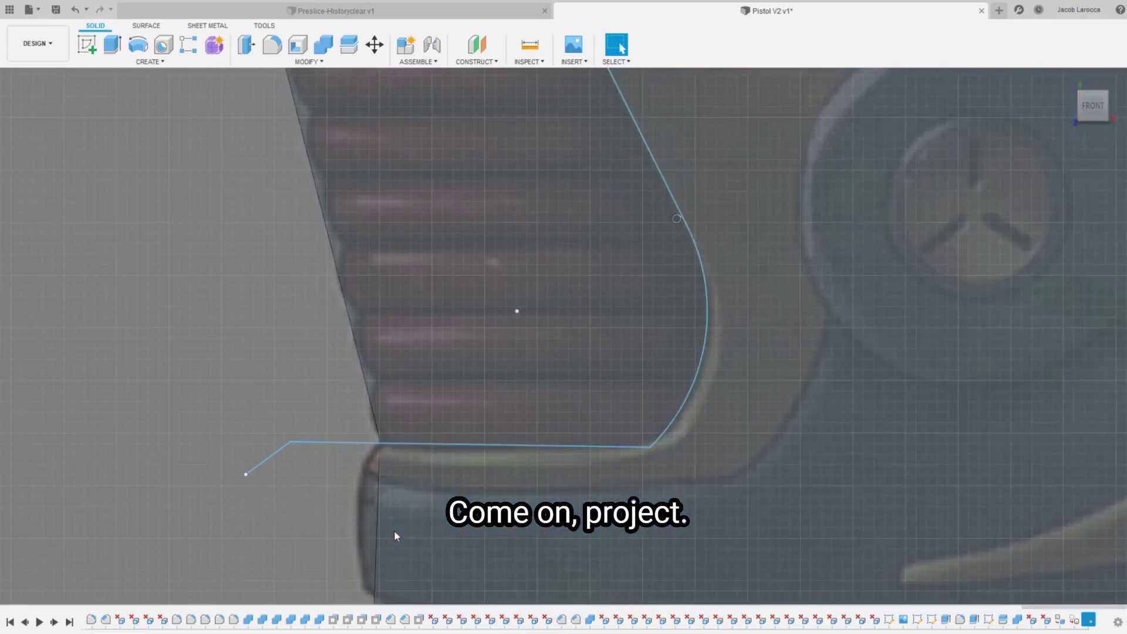
{"action": "key", "text": "Return"}
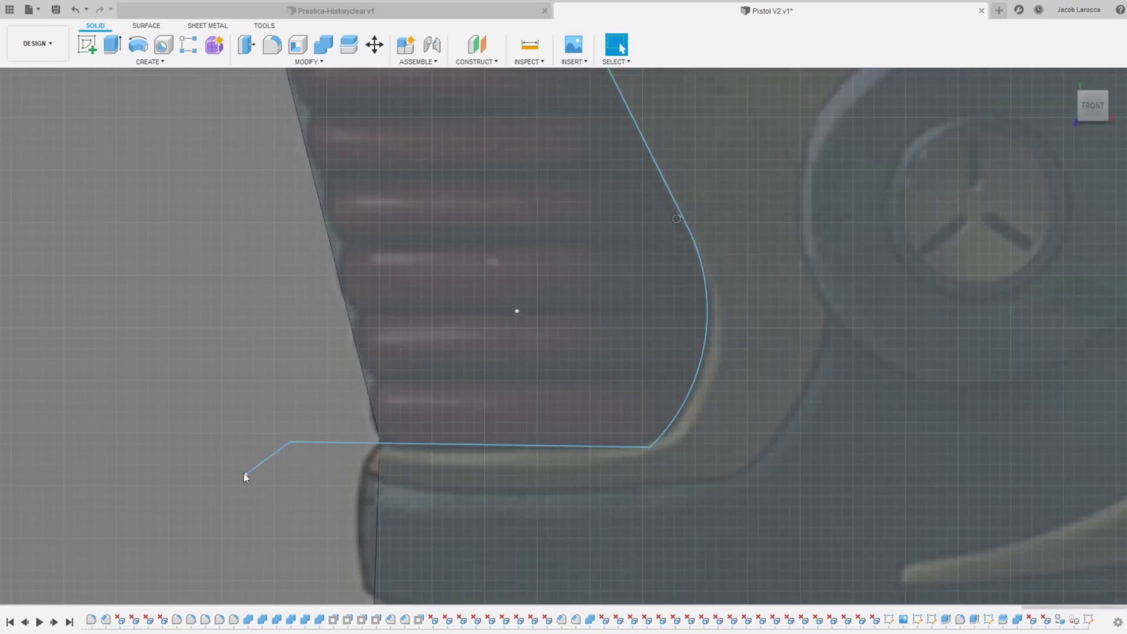
{"action": "left_click_drag", "start_coordinate": [290, 441], "coordinate": [382, 439]}
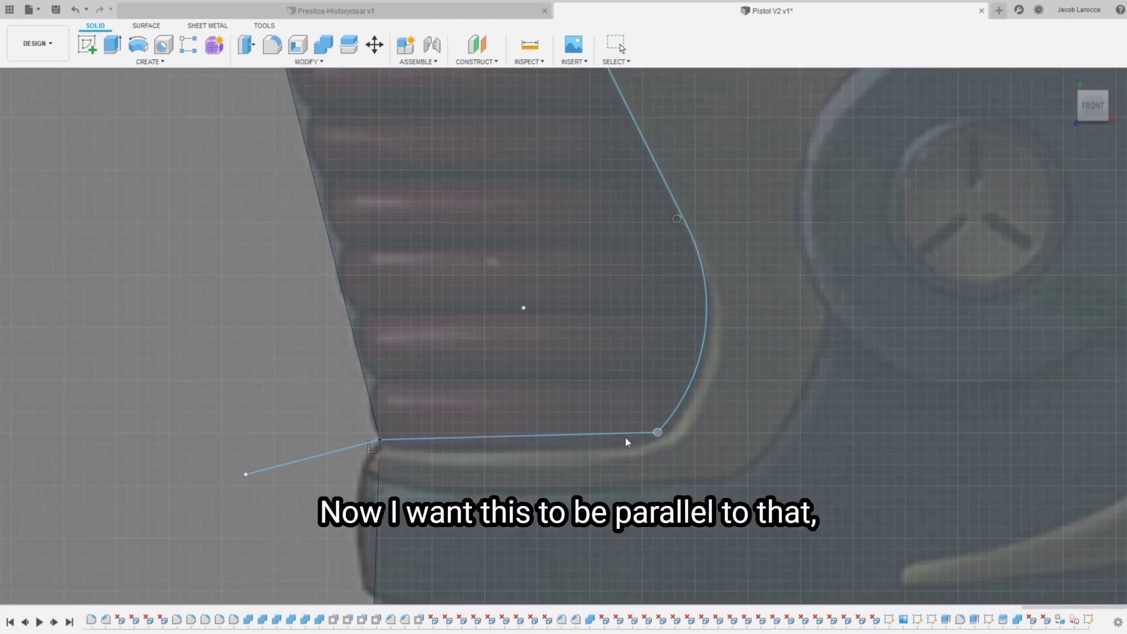
{"action": "left_click", "coordinate": [562, 449]}
{"action": "middle_click_drag", "start_coordinate": [527, 565], "coordinate": [451, 431]}
Step: Constrain the upper and bottom lines to be parallel
{"action": "left_click", "coordinate": [446, 301]}
{"action": "left_click", "coordinate": [470, 513]}
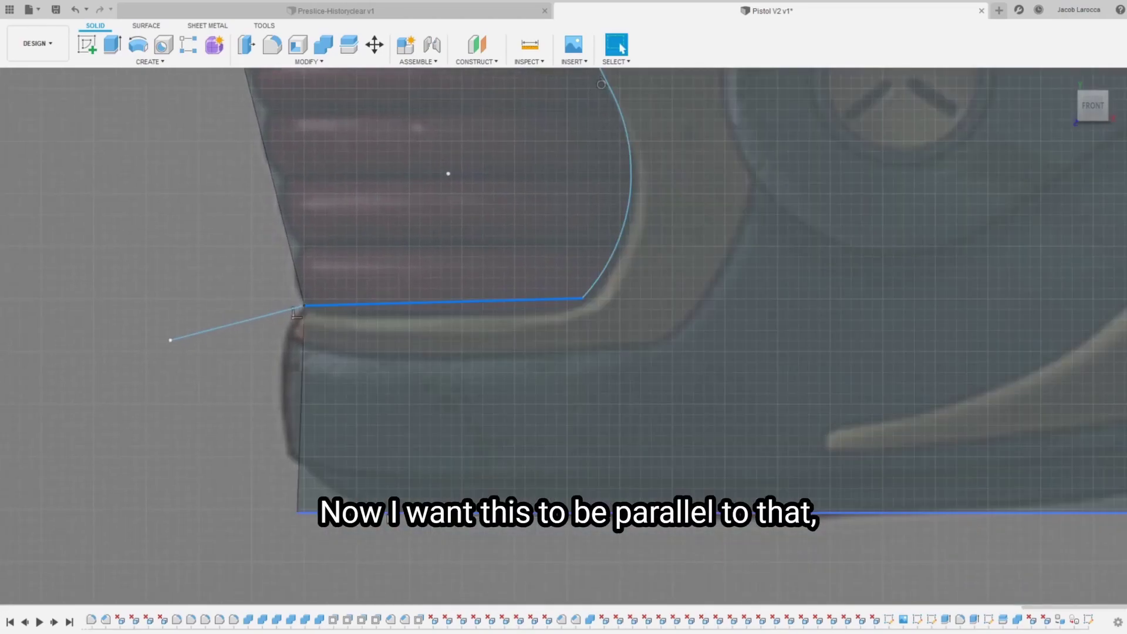
{"action": "key", "text": "Escape"}
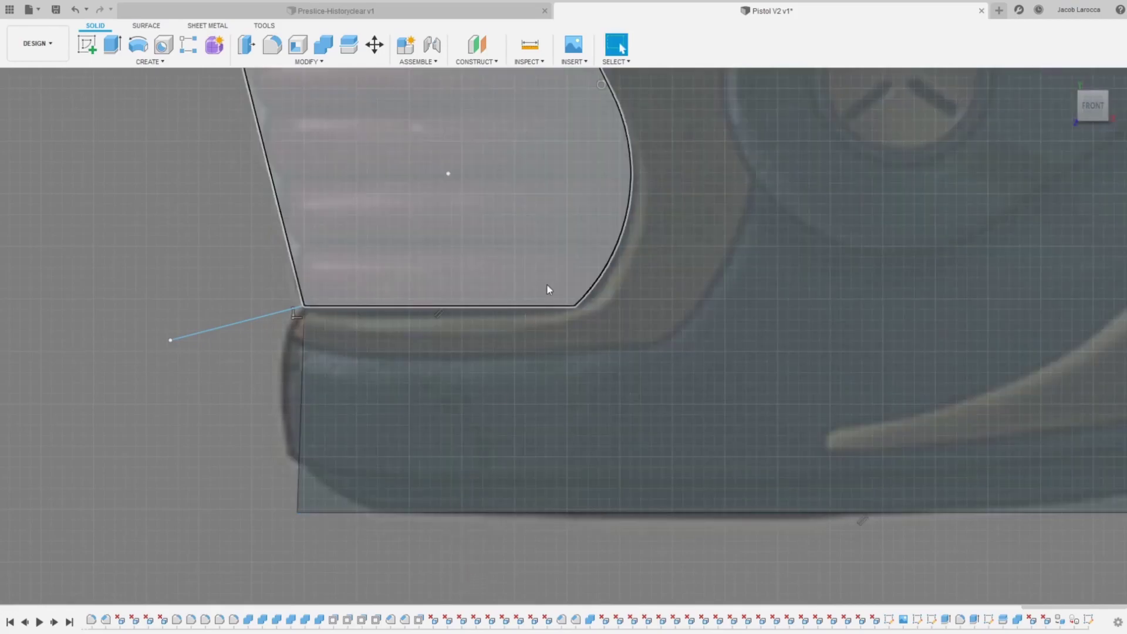
Step: Round the corner between the line and arc with a 2.00 fillet
{"action": "middle_click_drag", "start_coordinate": [547, 284], "coordinate": [469, 440]}
{"action": "scroll", "coordinate": [469, 440], "scroll_direction": "up", "scroll_amount": 2}
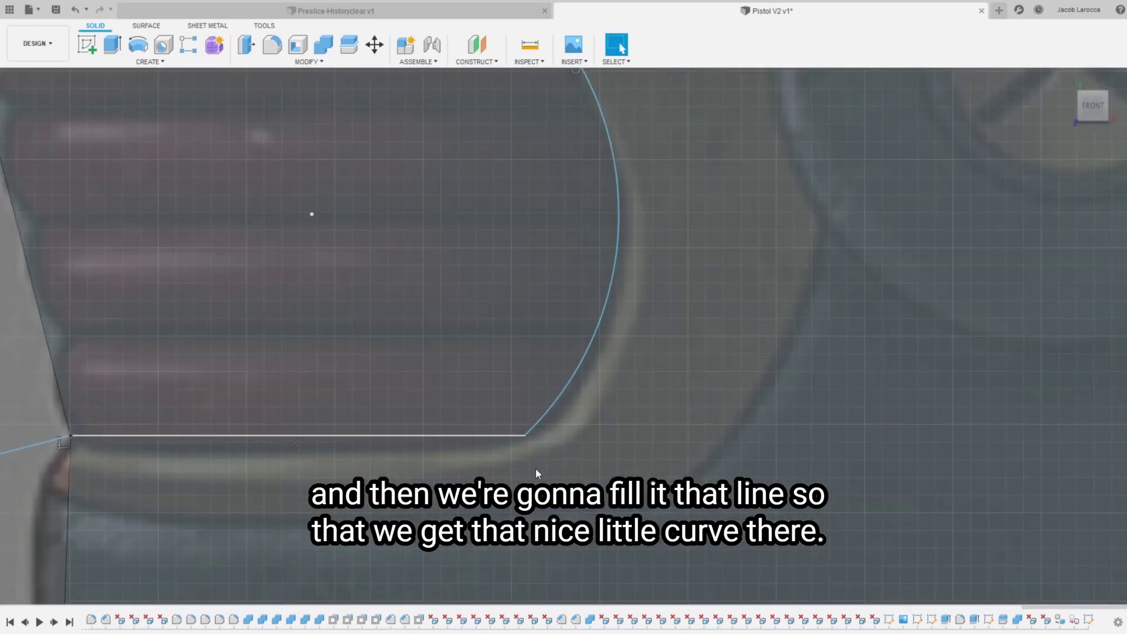
{"action": "left_click", "coordinate": [502, 434]}
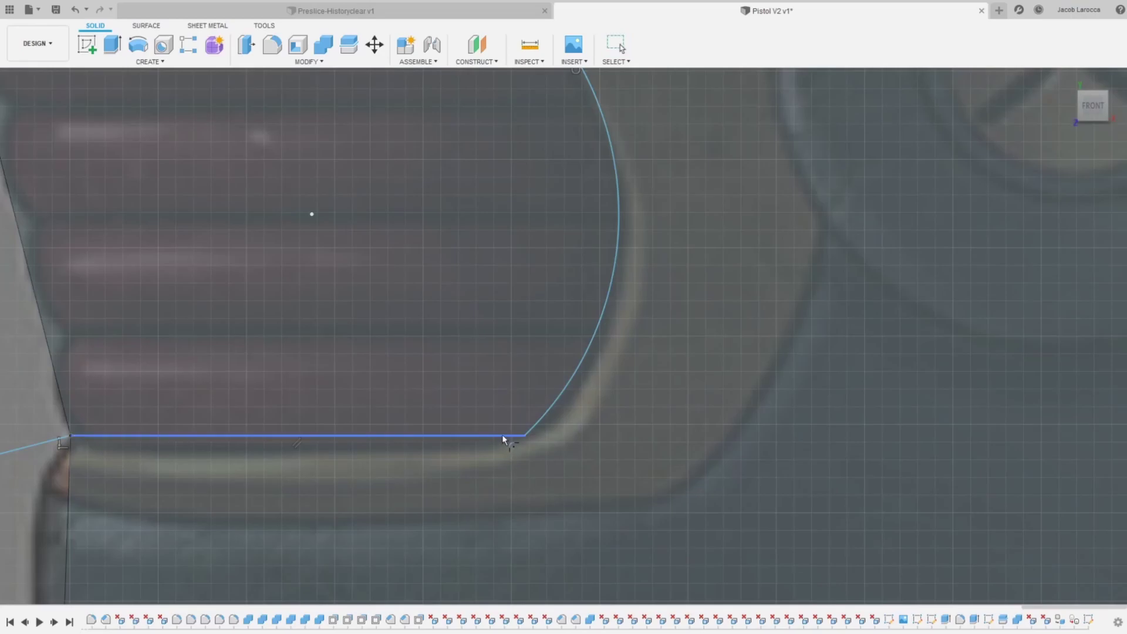
{"action": "left_click", "coordinate": [534, 423]}
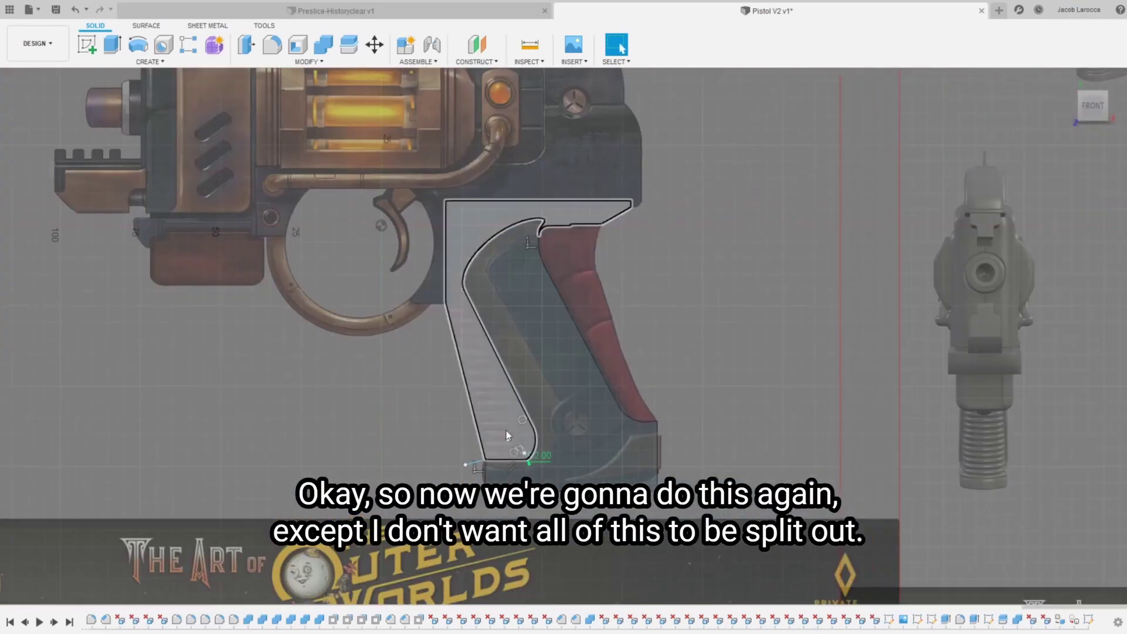
Step: Draw a 3-point arc from the inner spline's end down to the grip's lower left
{"action": "scroll", "coordinate": [446, 235], "scroll_direction": "up", "scroll_amount": 2}
{"action": "scroll", "coordinate": [423, 257], "scroll_direction": "up", "scroll_amount": 5}
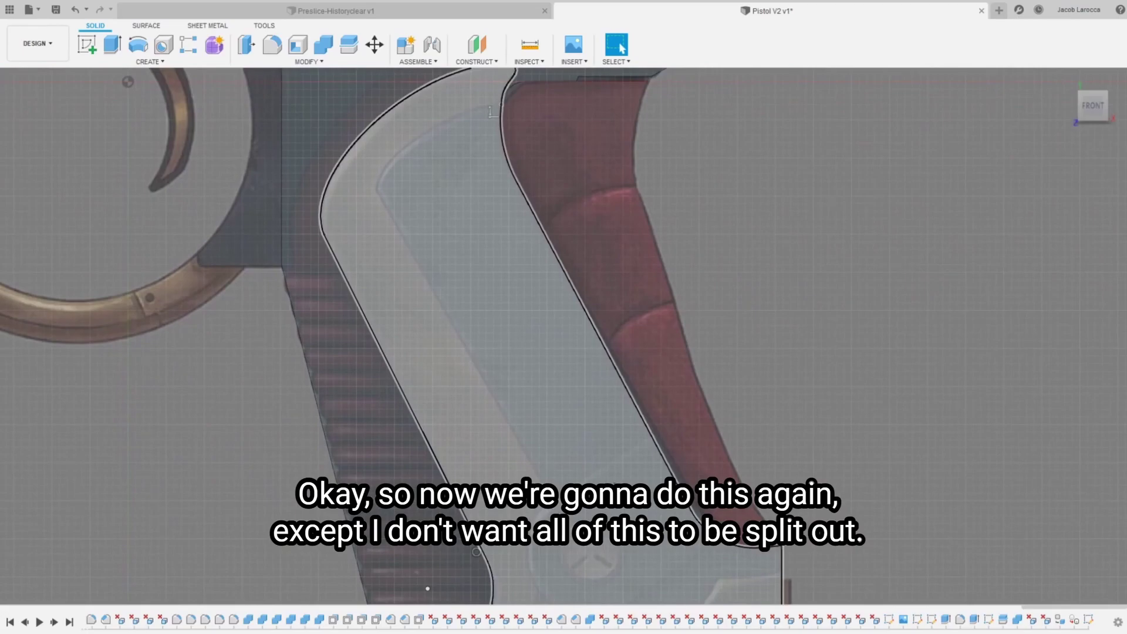
{"action": "scroll", "coordinate": [477, 340], "scroll_direction": "down", "scroll_amount": 5}
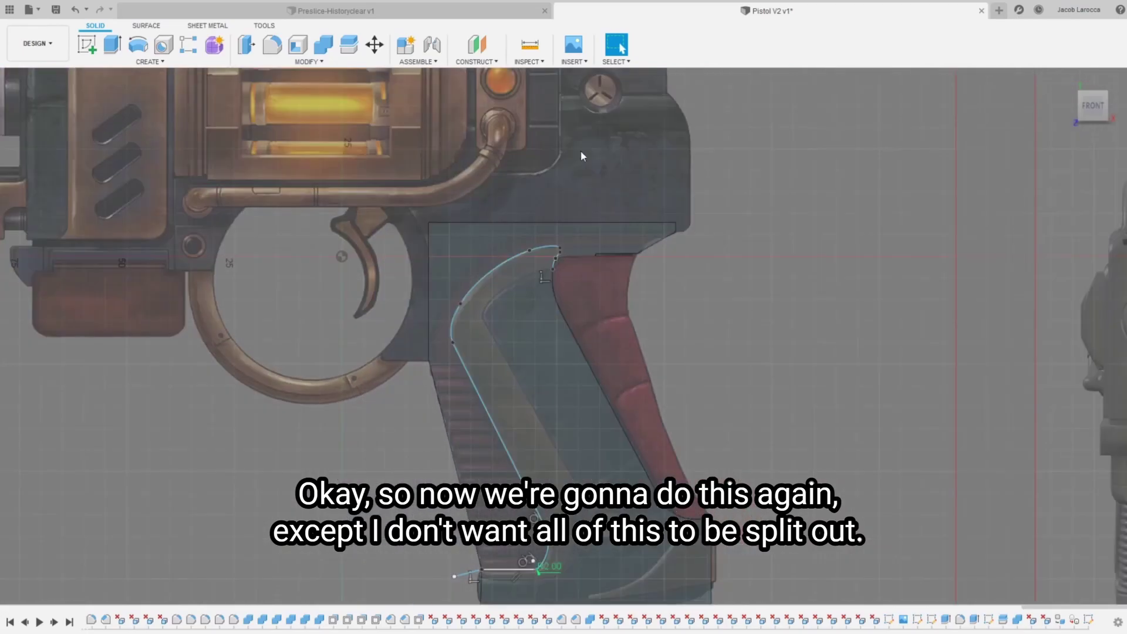
{"action": "scroll", "coordinate": [530, 301], "scroll_direction": "up", "scroll_amount": 5}
{"action": "scroll", "coordinate": [530, 301], "scroll_direction": "up", "scroll_amount": 2}
{"action": "left_click", "coordinate": [578, 319]}
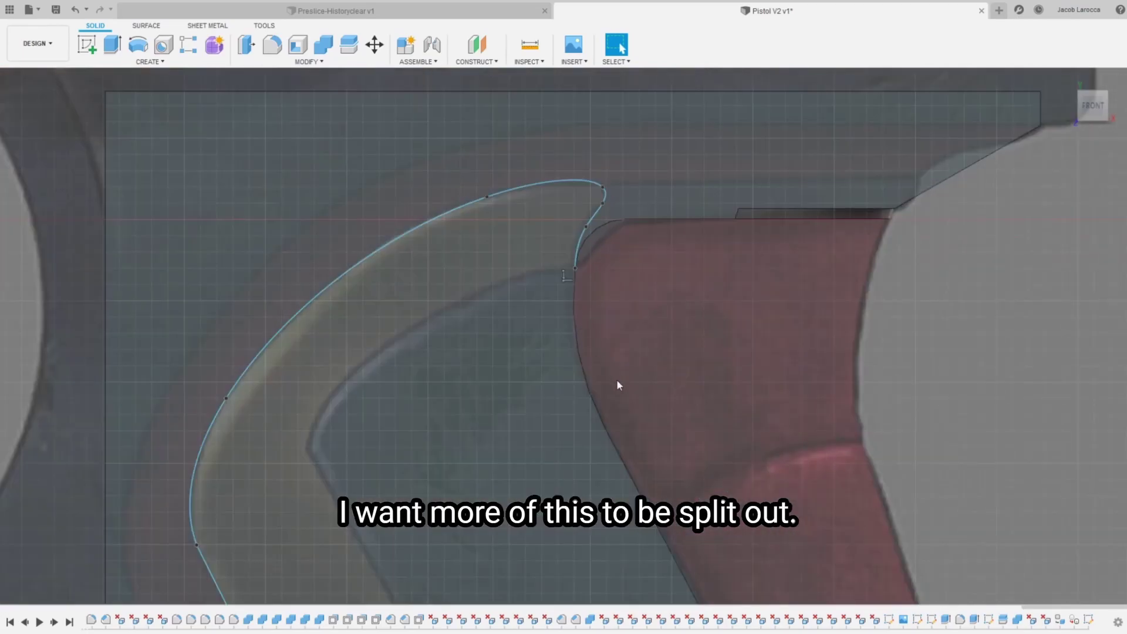
{"action": "left_click", "coordinate": [575, 268]}
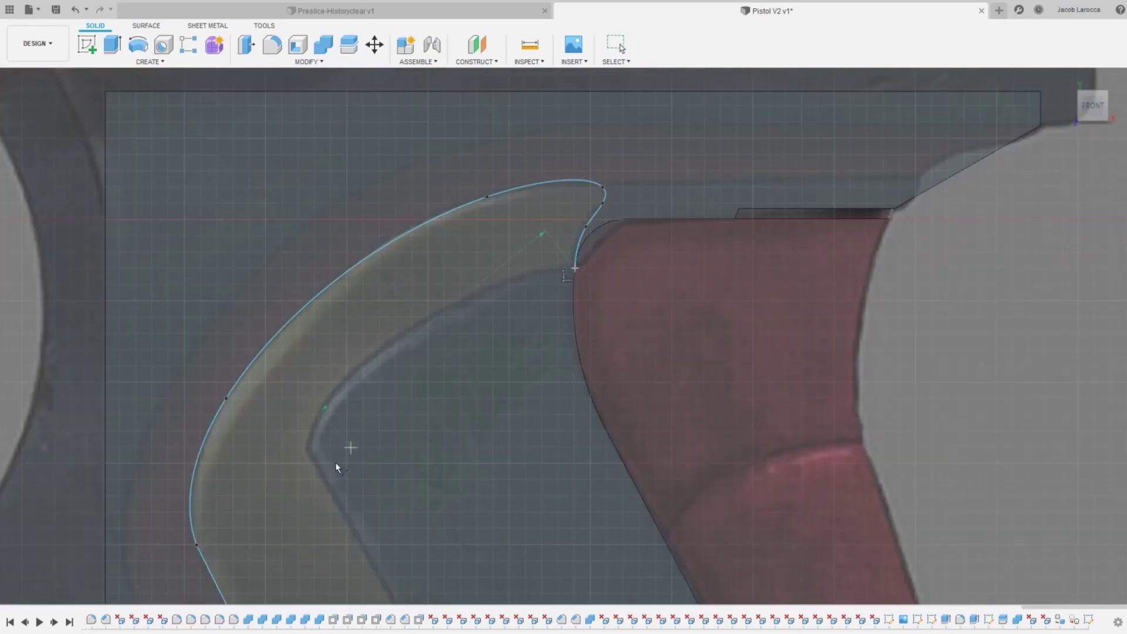
{"action": "left_click", "coordinate": [309, 451]}
{"action": "left_click", "coordinate": [350, 382]}
{"action": "scroll", "coordinate": [423, 479], "scroll_direction": "down", "scroll_amount": 3}
{"action": "scroll", "coordinate": [454, 548], "scroll_direction": "down", "scroll_amount": 2}
{"action": "scroll", "coordinate": [403, 268], "scroll_direction": "down", "scroll_amount": 2}
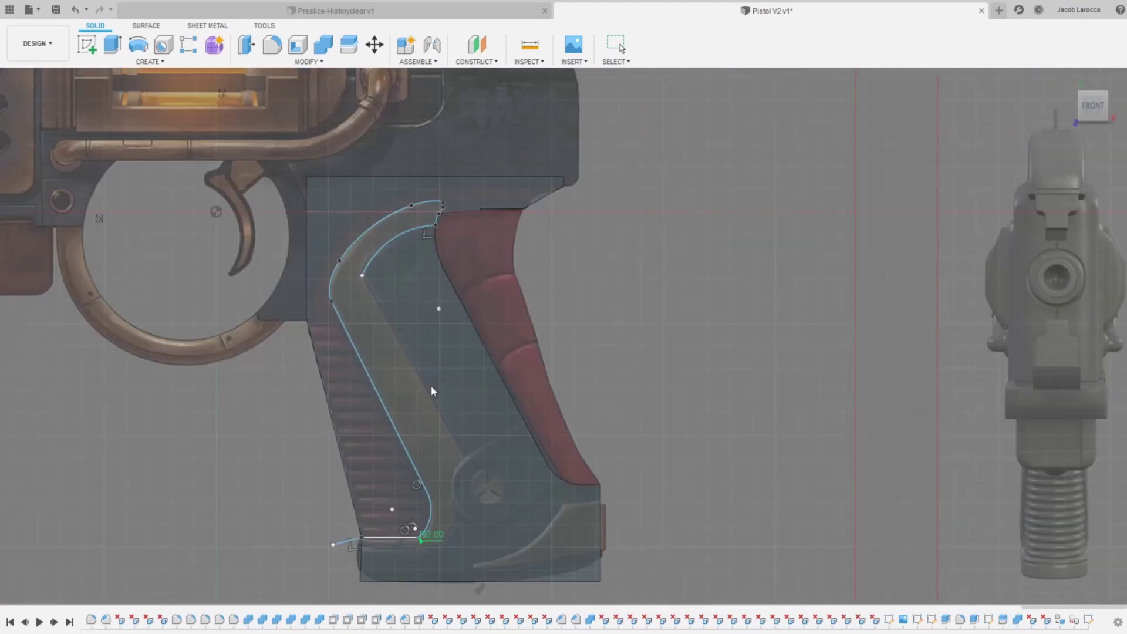
{"action": "key", "text": "Escape"}
Step: Draw a line down toward the grip bottom and offset the inner grip curve
{"action": "key", "text": "l"}
{"action": "left_click", "coordinate": [362, 275]}
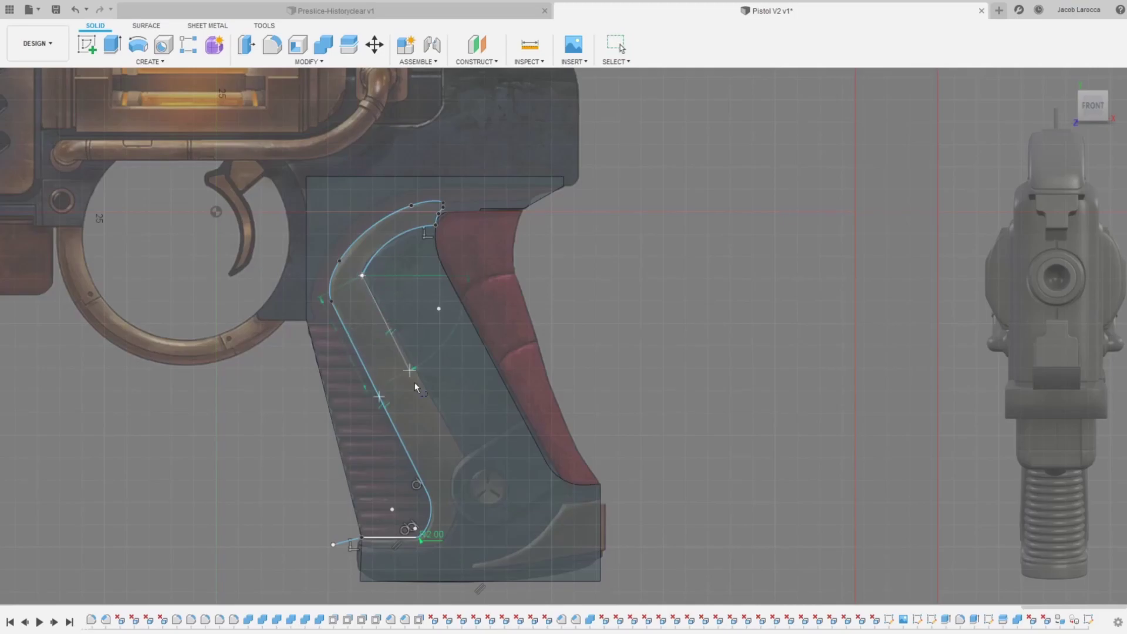
{"action": "left_click", "coordinate": [469, 464]}
{"action": "key", "text": "Escape"}
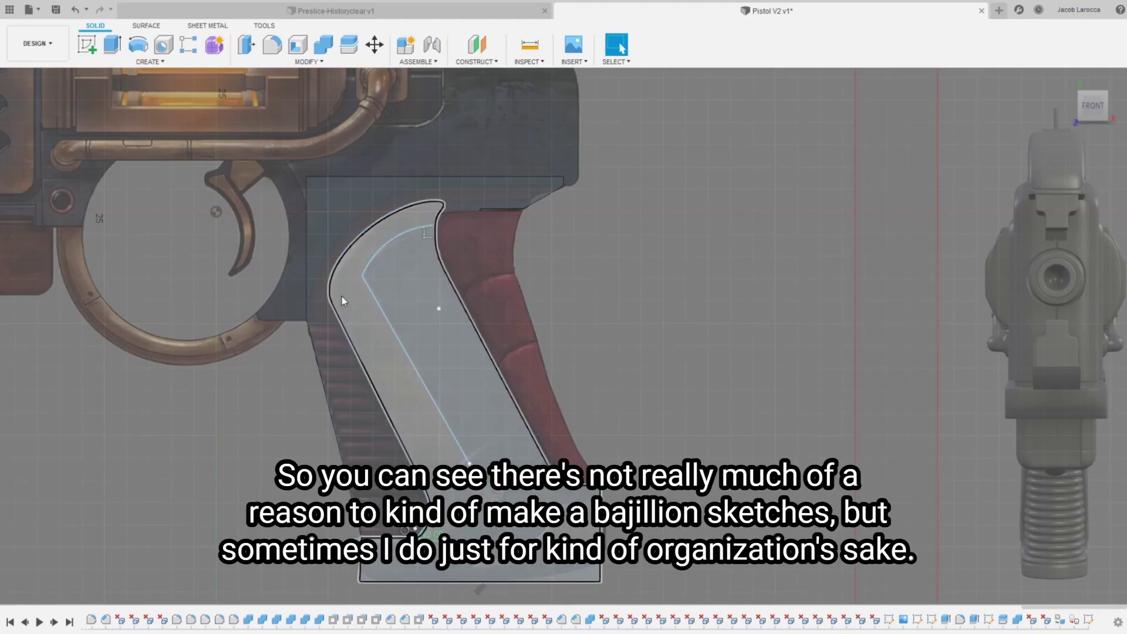
{"action": "key", "text": "o"}
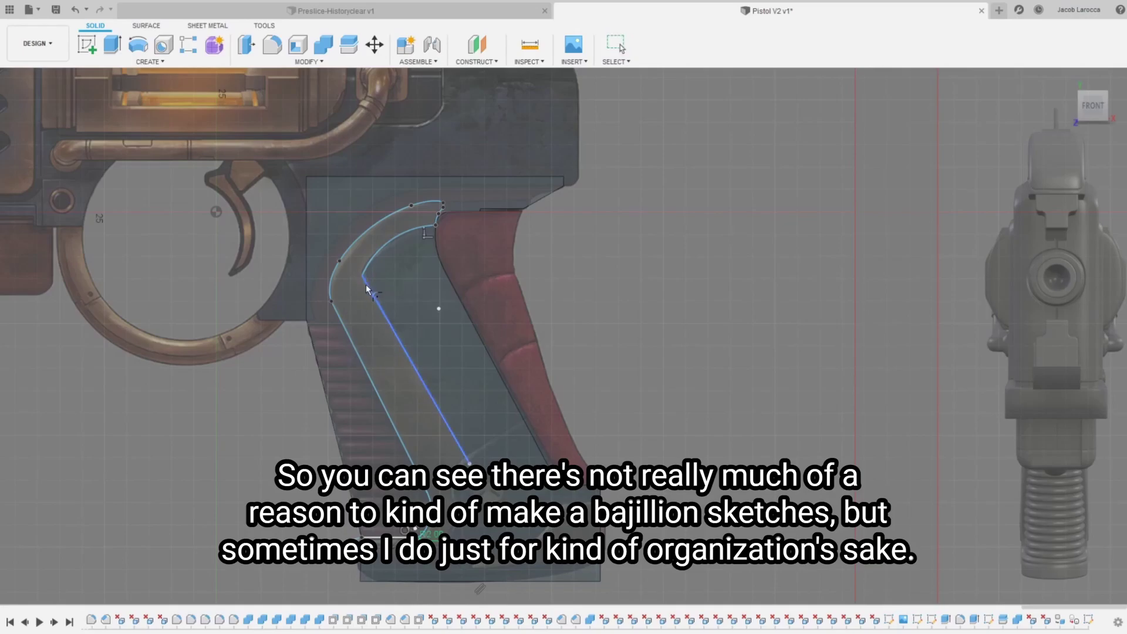
{"action": "key", "text": "Escape"}
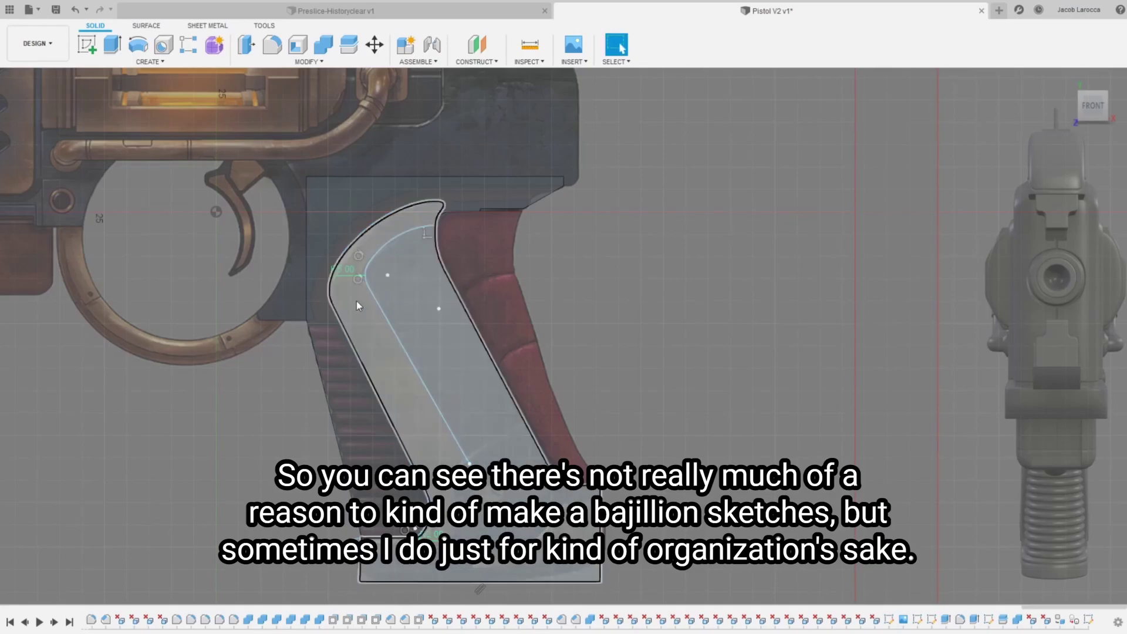
{"action": "scroll", "coordinate": [357, 300], "scroll_direction": "up", "scroll_amount": 5}
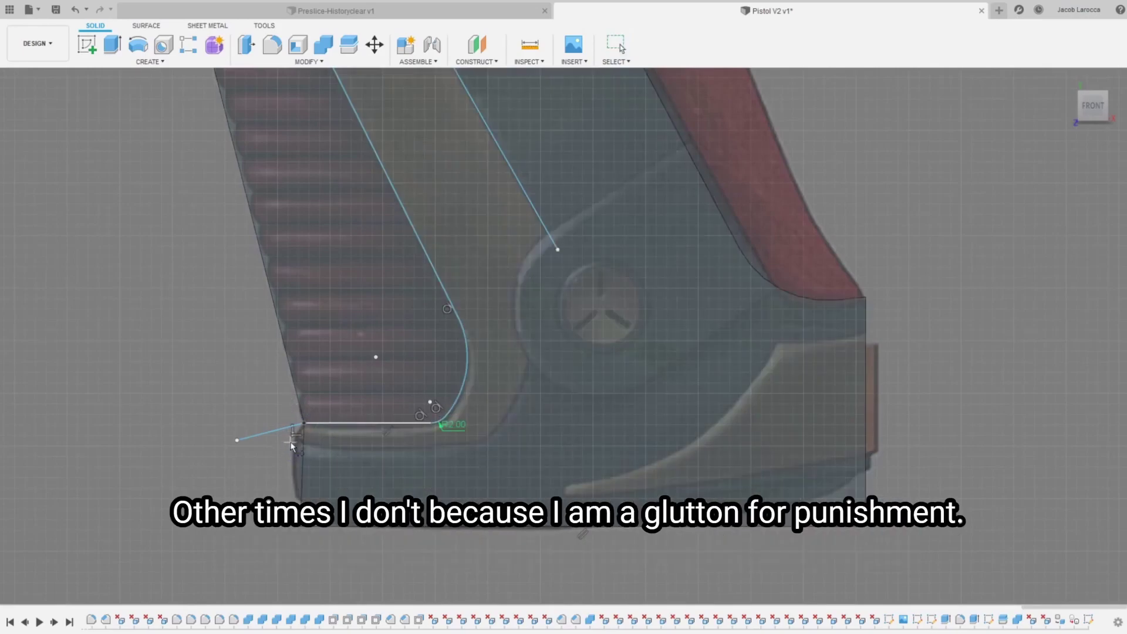
Step: Add a horizontal base line and an arc from it up to the slanted line
{"action": "left_click", "coordinate": [291, 442]}
{"action": "double_click", "coordinate": [537, 440]}
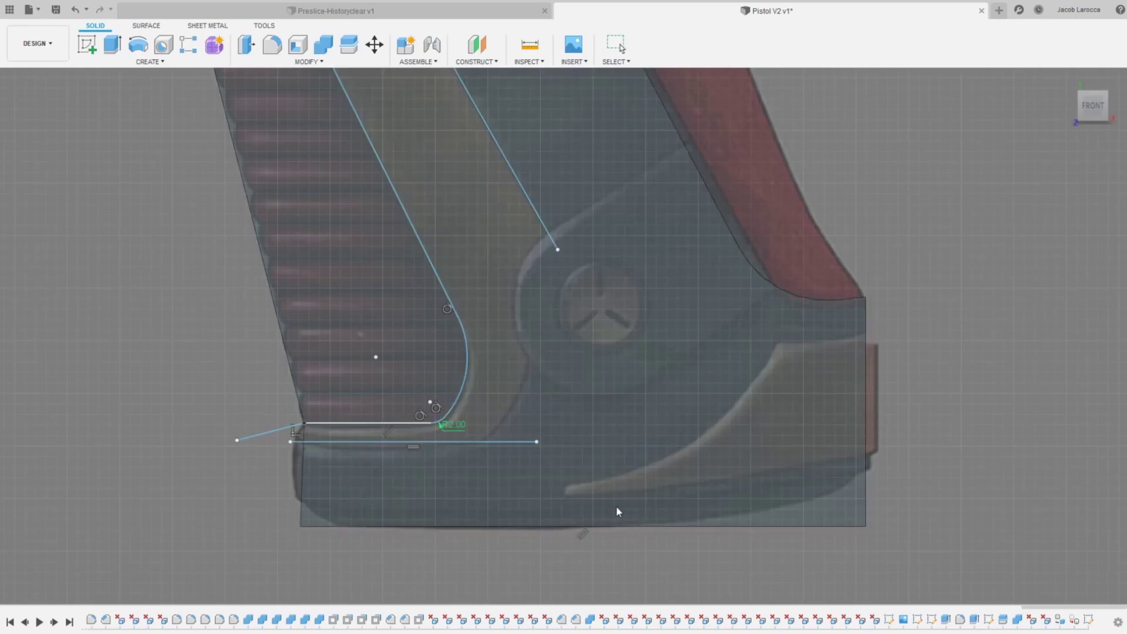
{"action": "left_click", "coordinate": [558, 249]}
{"action": "left_click", "coordinate": [522, 393]}
Step: Drag the arc ends and curve points to match the reference
{"action": "left_click_drag", "start_coordinate": [557, 251], "coordinate": [529, 199]}
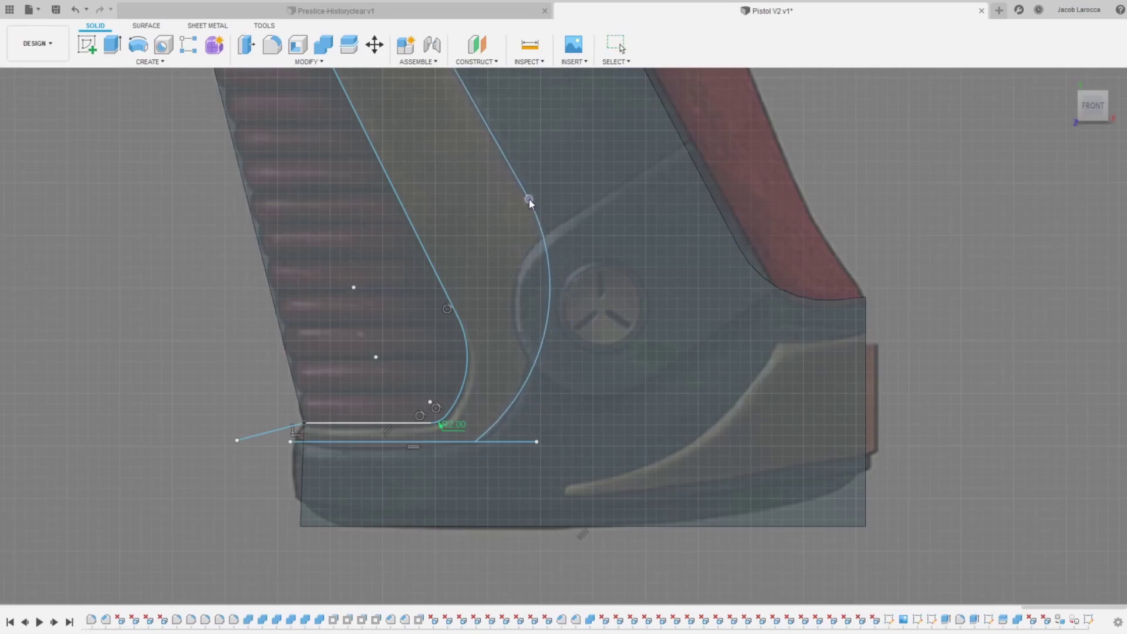
{"action": "left_click_drag", "start_coordinate": [475, 441], "coordinate": [485, 441]}
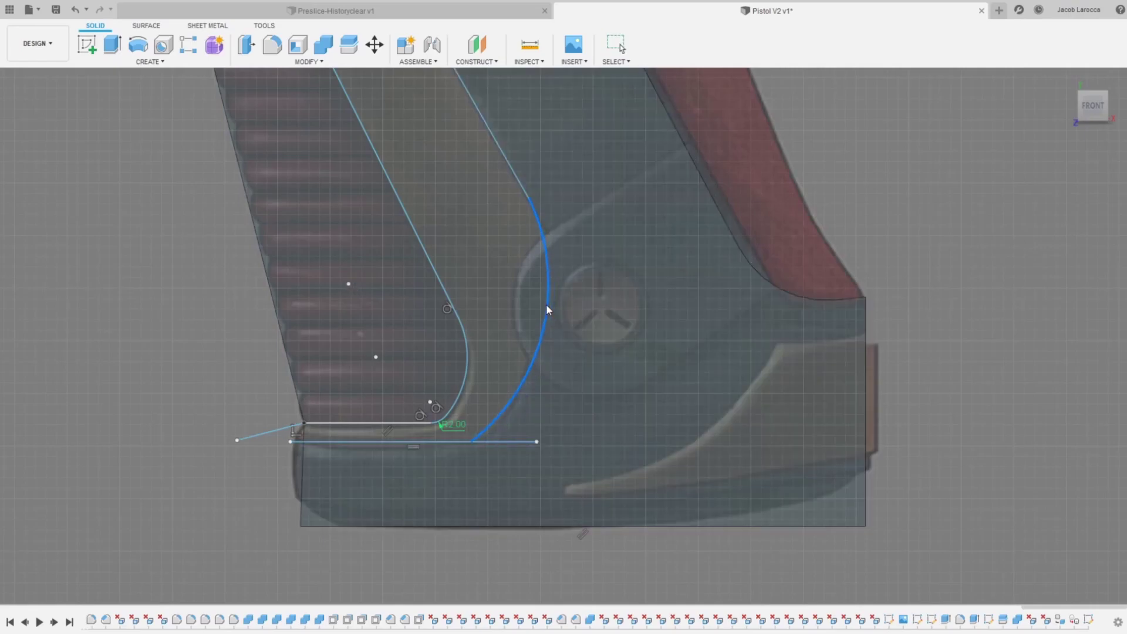
{"action": "left_click_drag", "start_coordinate": [548, 308], "coordinate": [552, 306]}
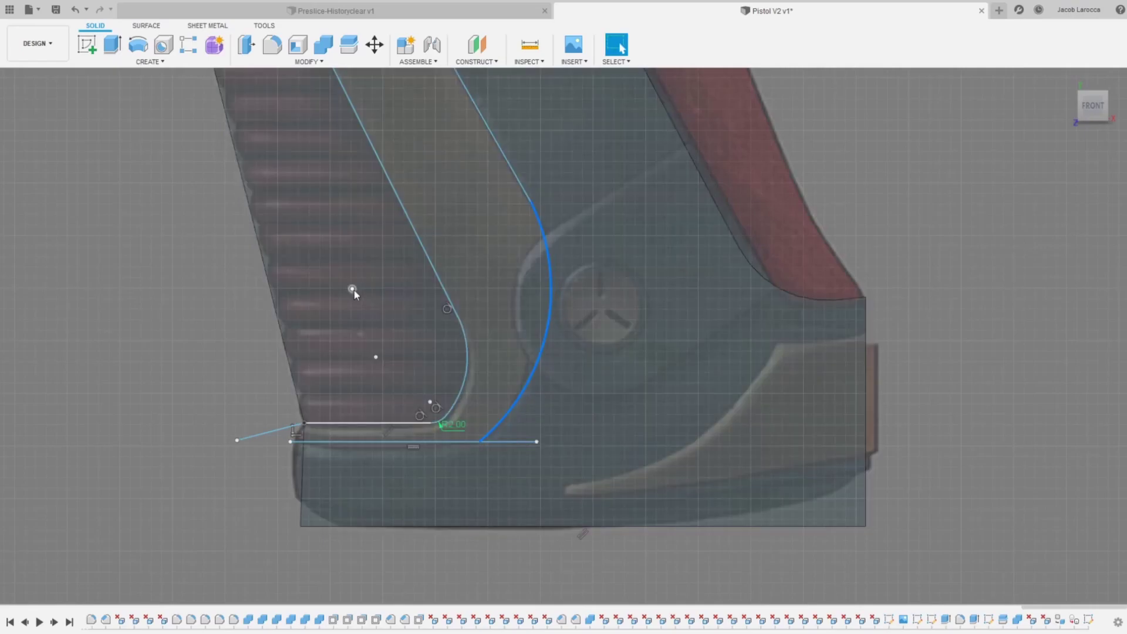
{"action": "mouse_move", "coordinate": [354, 289]}
{"action": "left_mouse_down"}
{"action": "mouse_move", "coordinate": [343, 289]}
{"action": "mouse_move", "coordinate": [357, 290]}
{"action": "mouse_move", "coordinate": [350, 297]}
{"action": "left_mouse_up"}
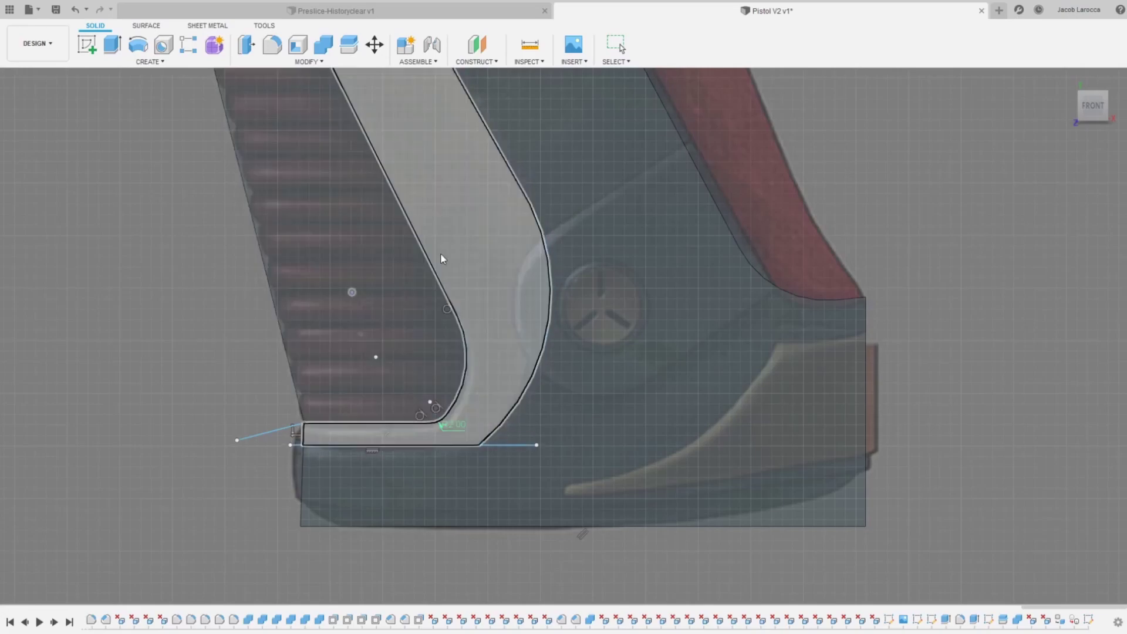
{"action": "mouse_move", "coordinate": [533, 200]}
{"action": "left_mouse_down"}
{"action": "mouse_move", "coordinate": [502, 230]}
{"action": "mouse_move", "coordinate": [548, 233]}
{"action": "mouse_move", "coordinate": [535, 213]}
{"action": "left_mouse_up"}
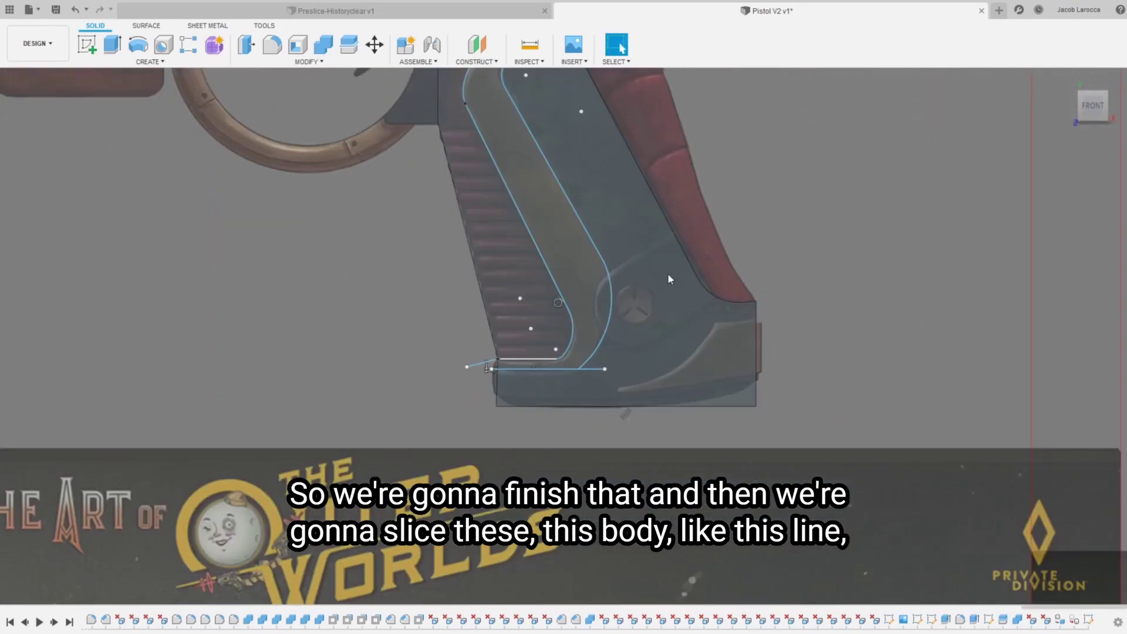
Step: Try Split Body on the grip, abandon it, and reopen the grip sketch
{"action": "left_click", "coordinate": [559, 273]}
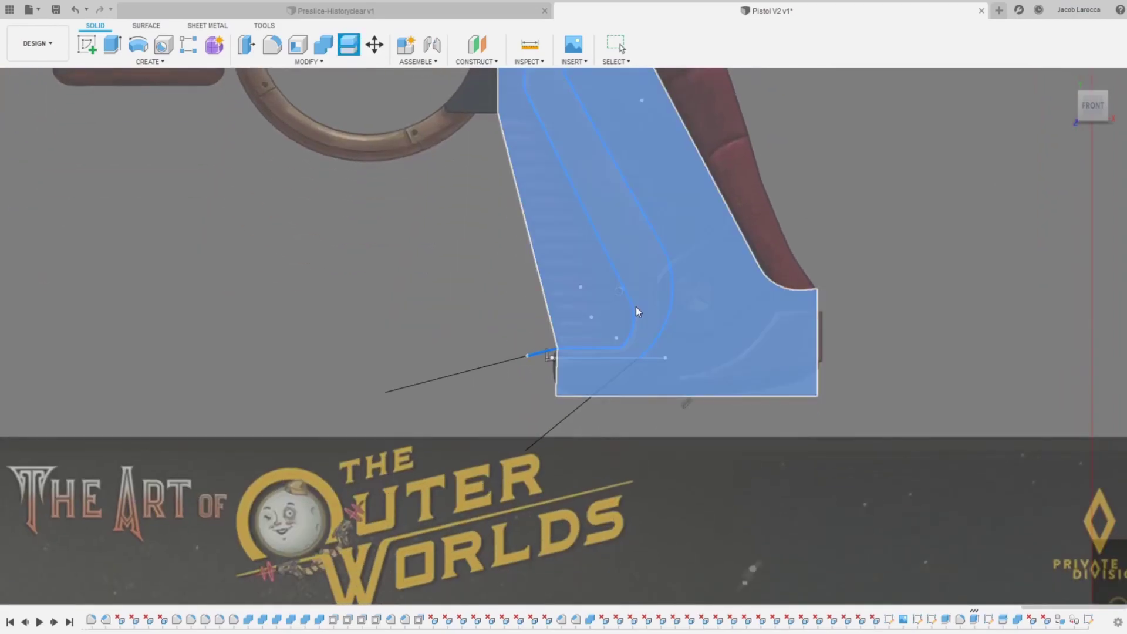
{"action": "left_click", "coordinate": [635, 307]}
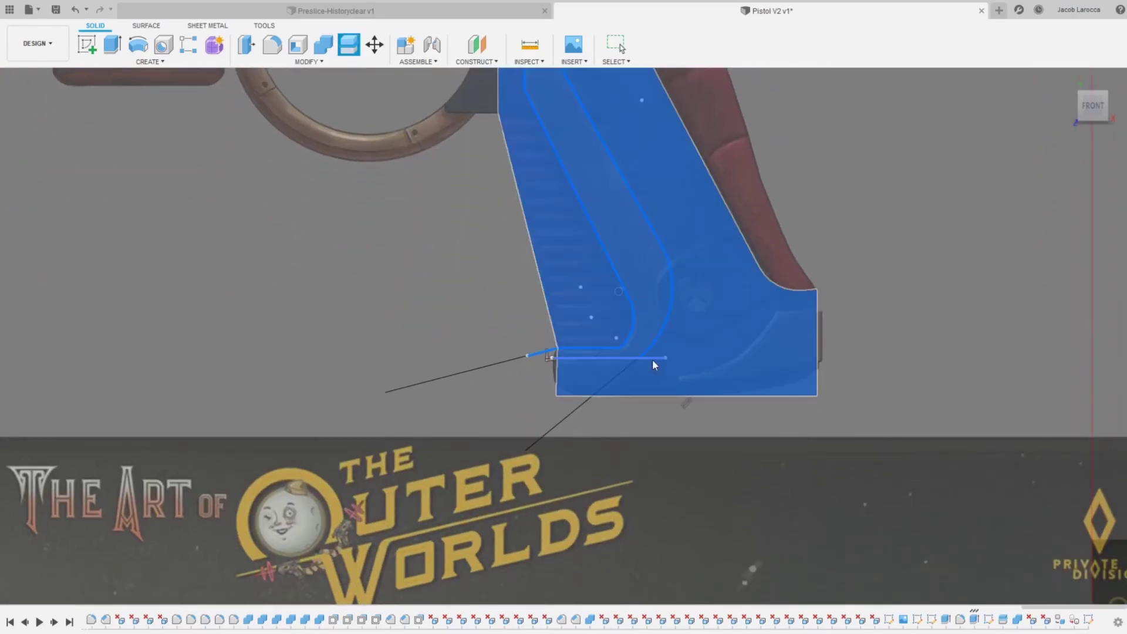
{"action": "left_click", "coordinate": [610, 358]}
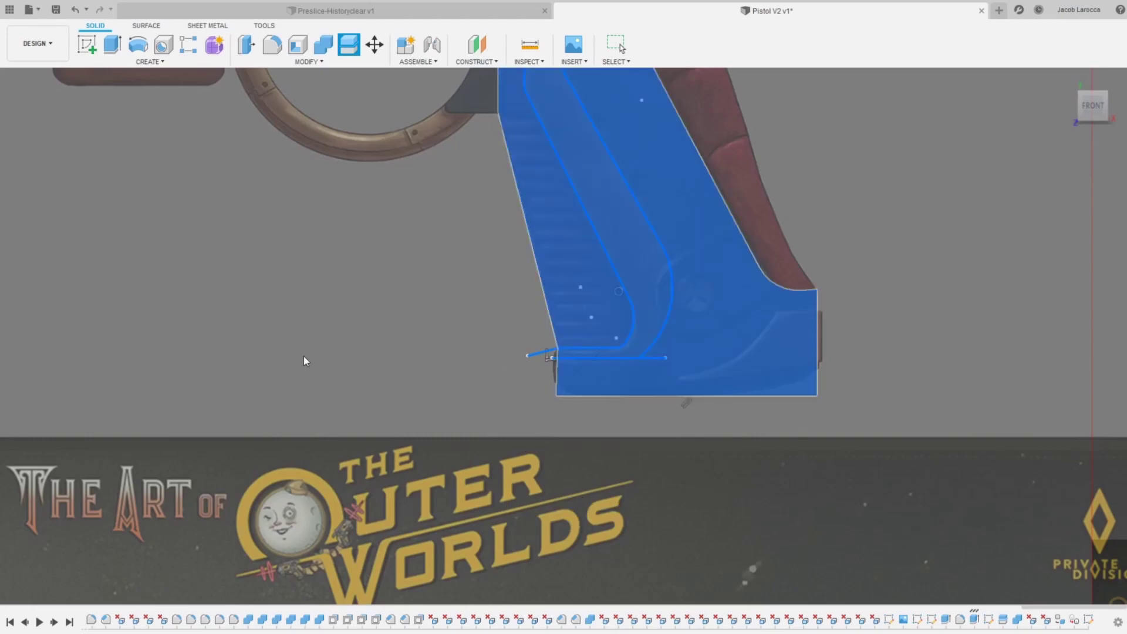
{"action": "key", "text": "Return"}
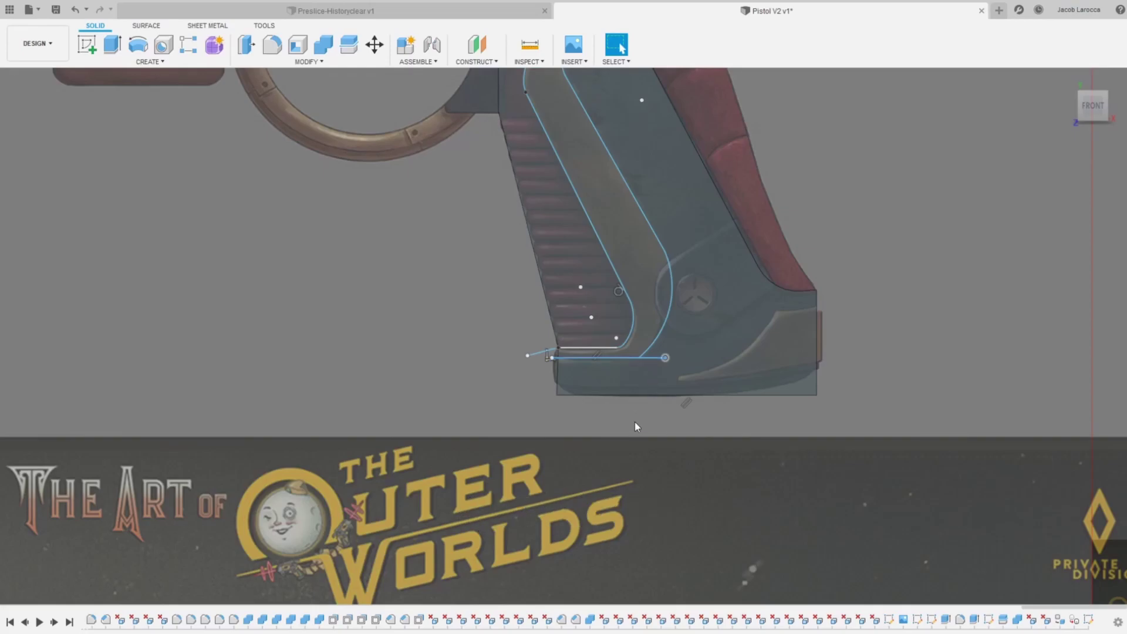
{"action": "double_click", "coordinate": [646, 357]}
{"action": "scroll", "coordinate": [634, 355], "scroll_direction": "up", "scroll_amount": 5}
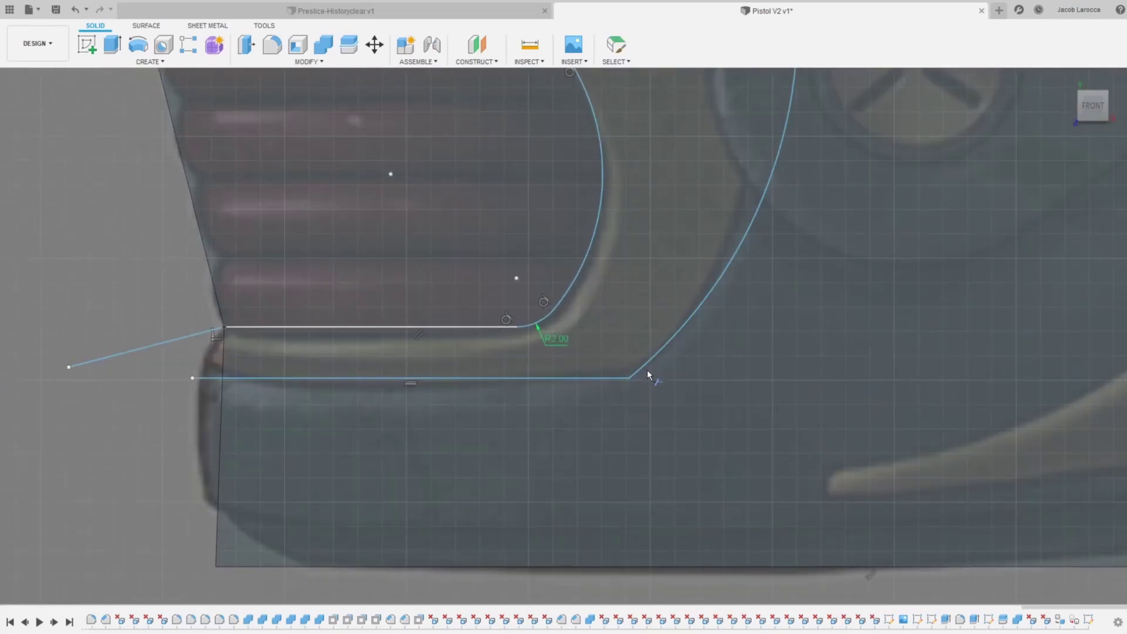
{"action": "scroll", "coordinate": [686, 434], "scroll_direction": "down", "scroll_amount": 5}
{"action": "scroll", "coordinate": [736, 382], "scroll_direction": "down", "scroll_amount": 2}
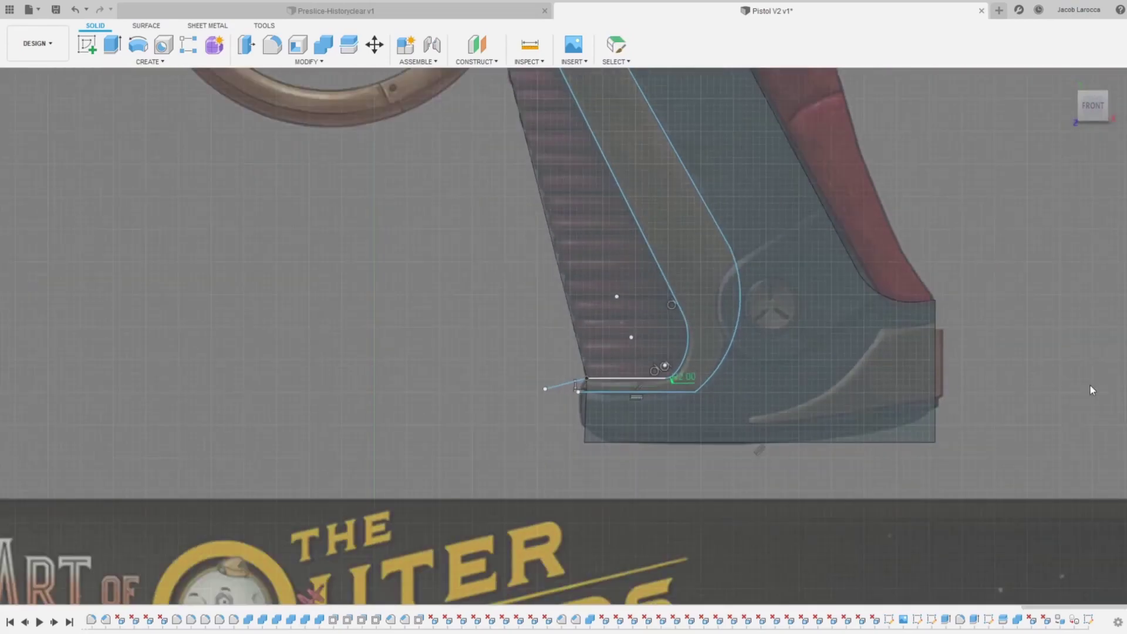
Step: Split the grip body using the sketch's lower line as the splitting tool
{"action": "key", "text": "Return"}
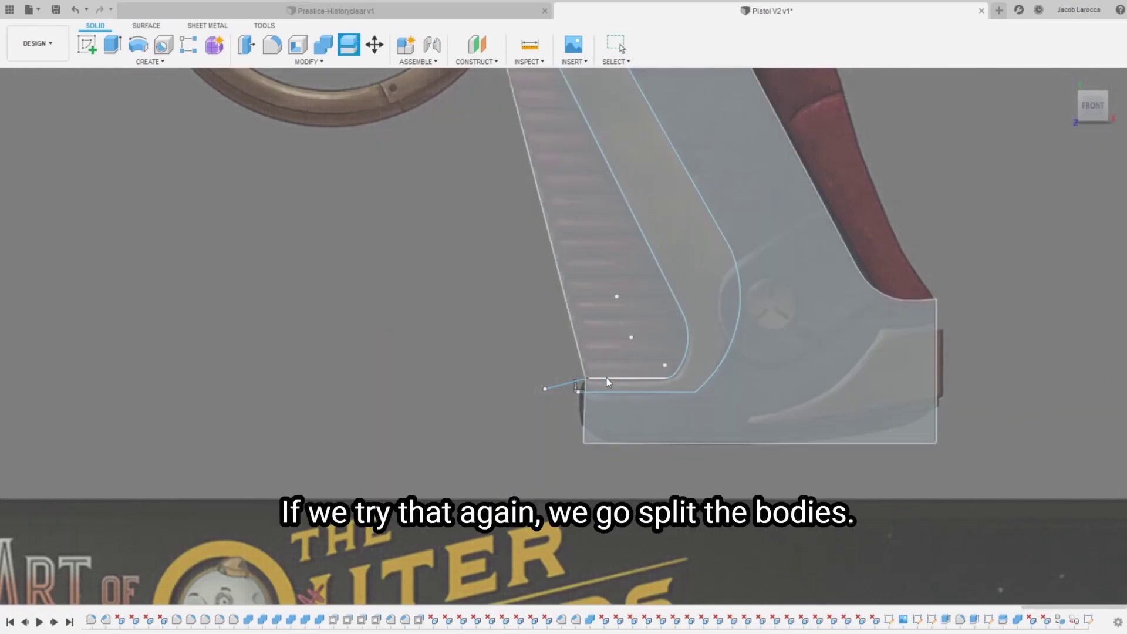
{"action": "left_click", "coordinate": [626, 421]}
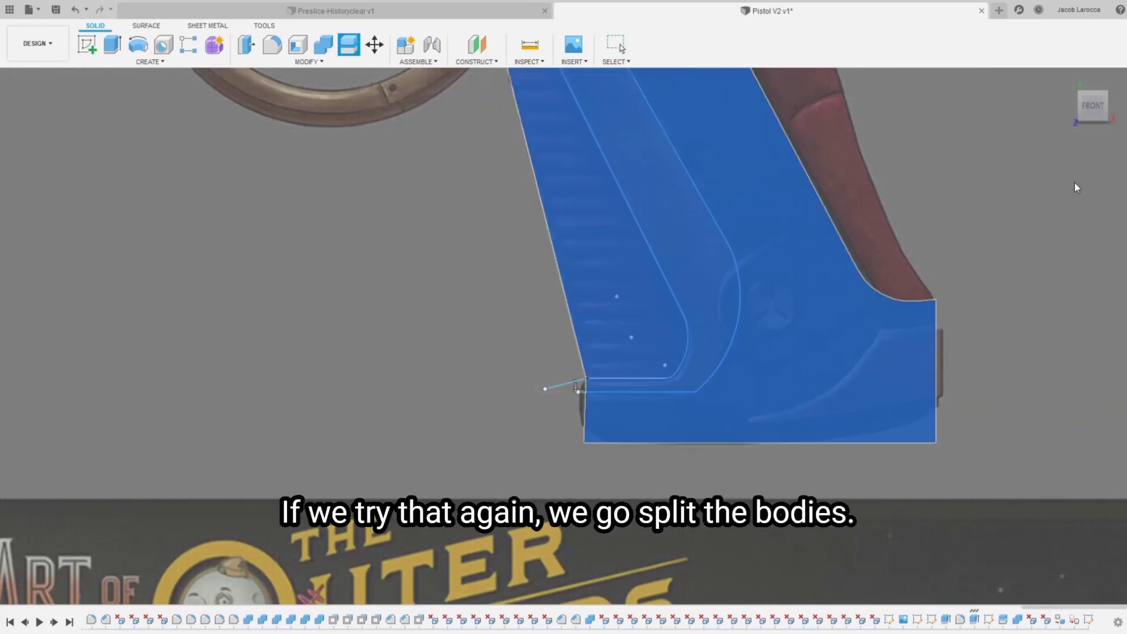
{"action": "left_click", "coordinate": [646, 389]}
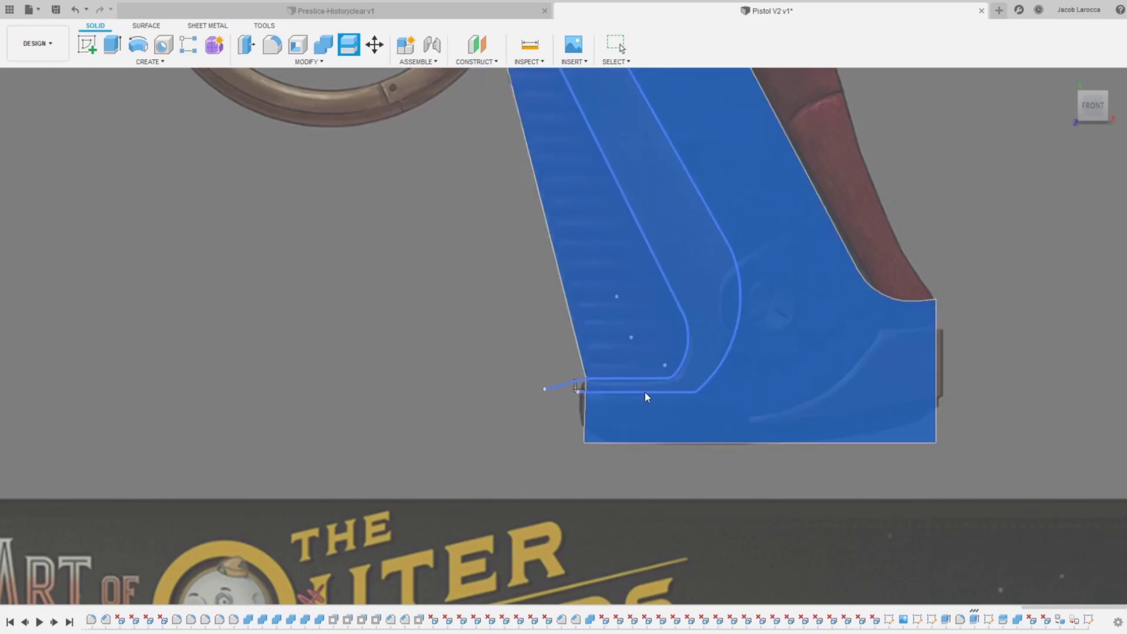
{"action": "key", "text": "Return"}
{"action": "scroll", "coordinate": [332, 230], "scroll_direction": "down", "scroll_amount": 3}
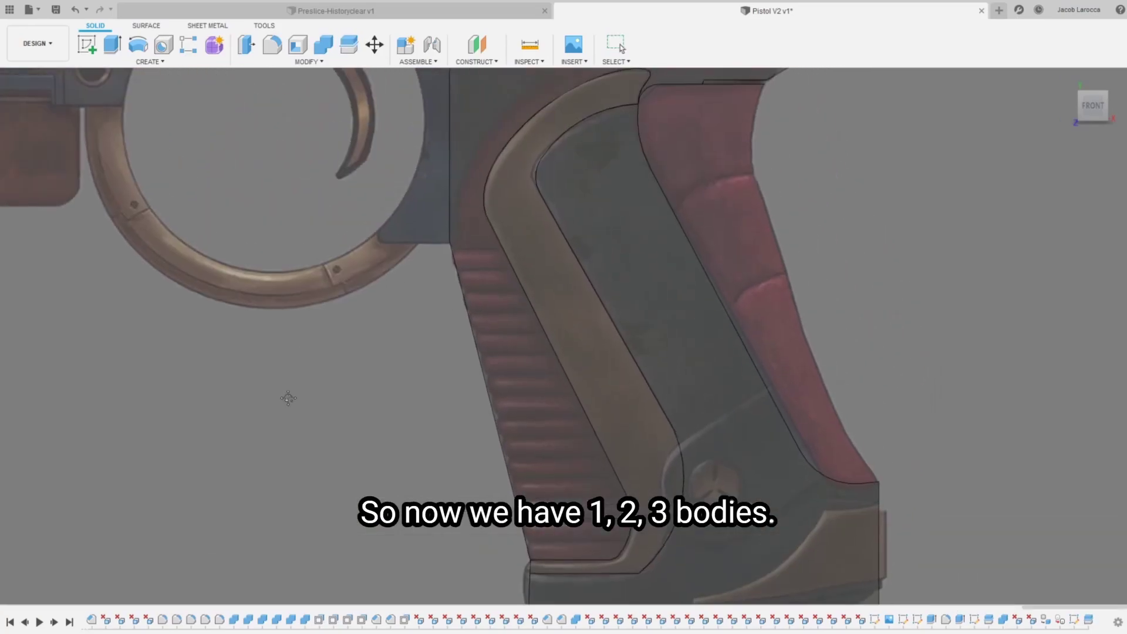
{"action": "scroll", "coordinate": [477, 362], "scroll_direction": "up", "scroll_amount": 3}
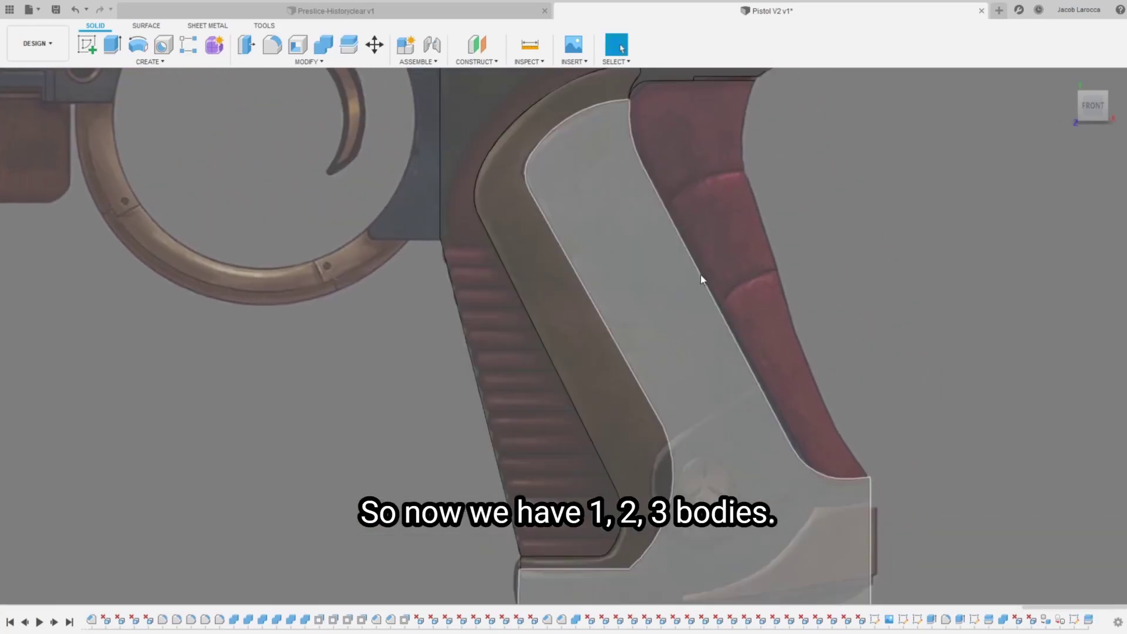
{"action": "scroll", "coordinate": [756, 319], "scroll_direction": "up", "scroll_amount": 3}
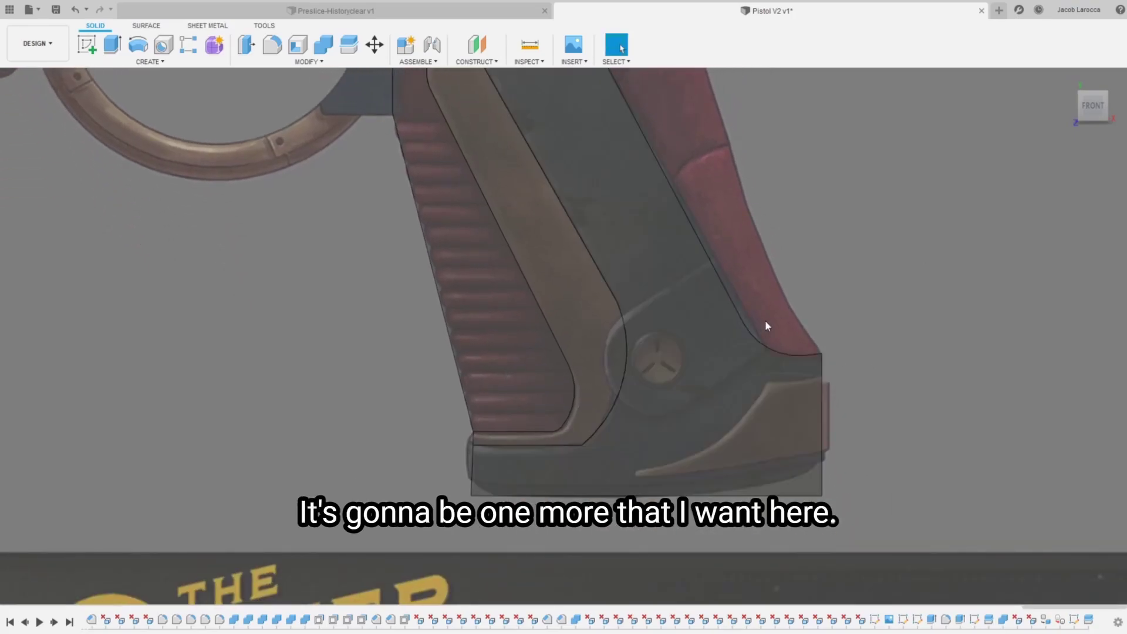
{"action": "scroll", "coordinate": [734, 276], "scroll_direction": "up", "scroll_amount": 3}
{"action": "scroll", "coordinate": [684, 304], "scroll_direction": "down", "scroll_amount": 3}
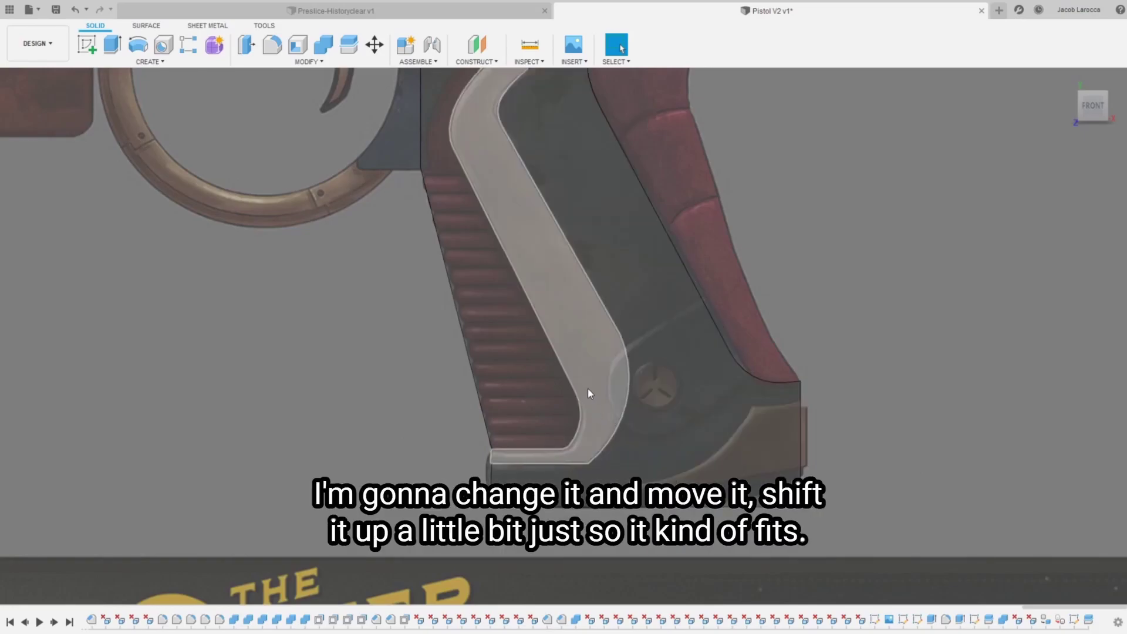
{"action": "left_click", "coordinate": [662, 375]}
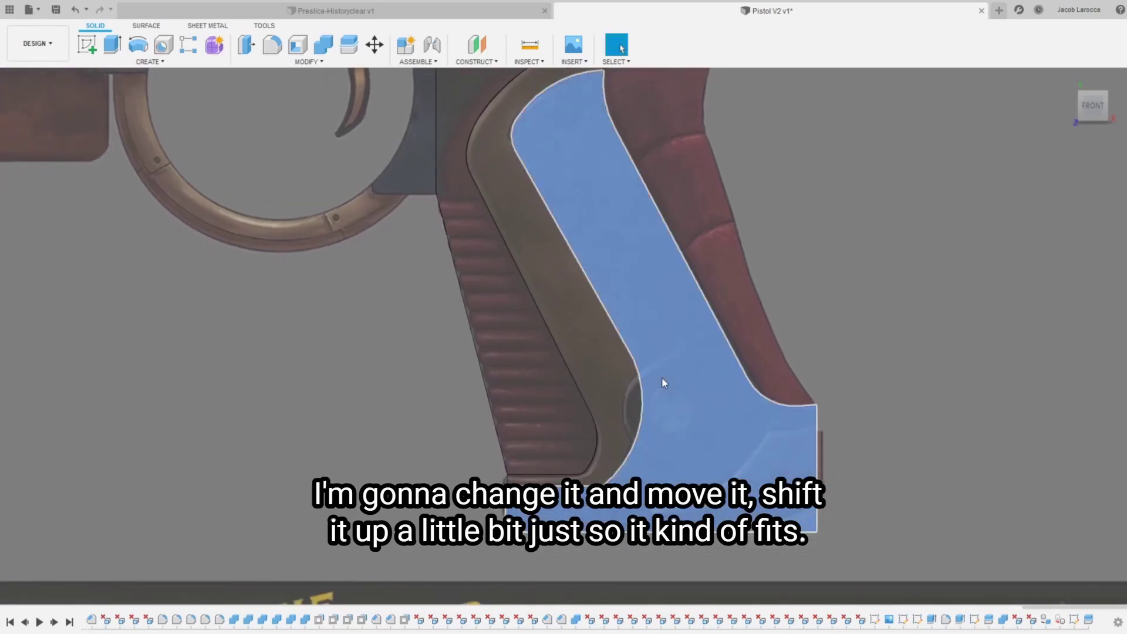
{"action": "scroll", "coordinate": [644, 417], "scroll_direction": "up", "scroll_amount": 3}
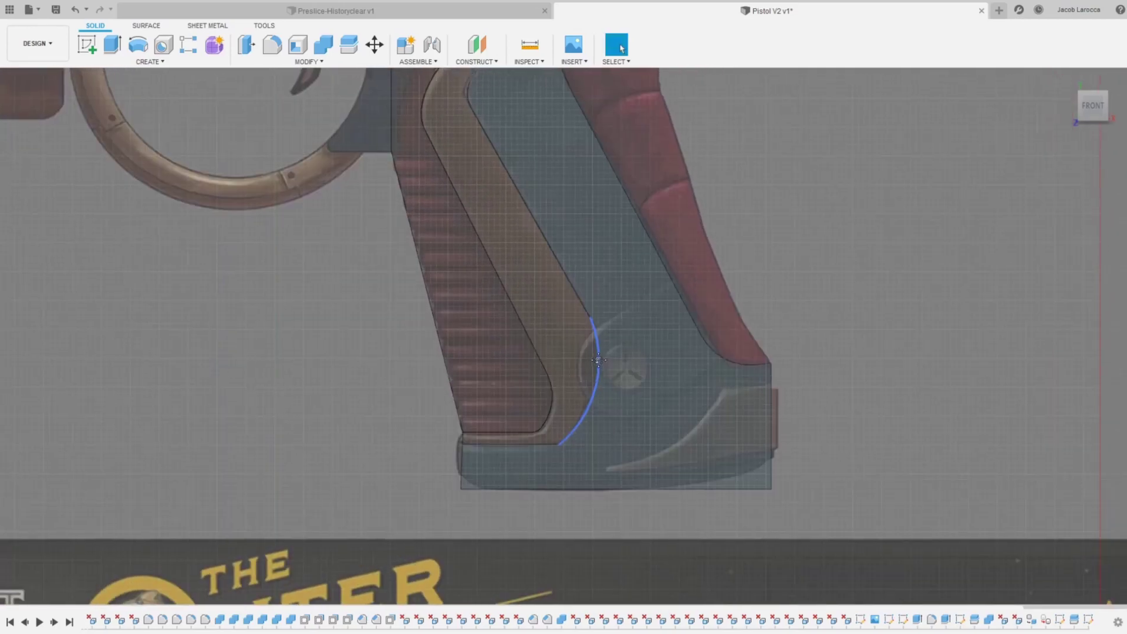
{"action": "scroll", "coordinate": [687, 328], "scroll_direction": "up", "scroll_amount": 2}
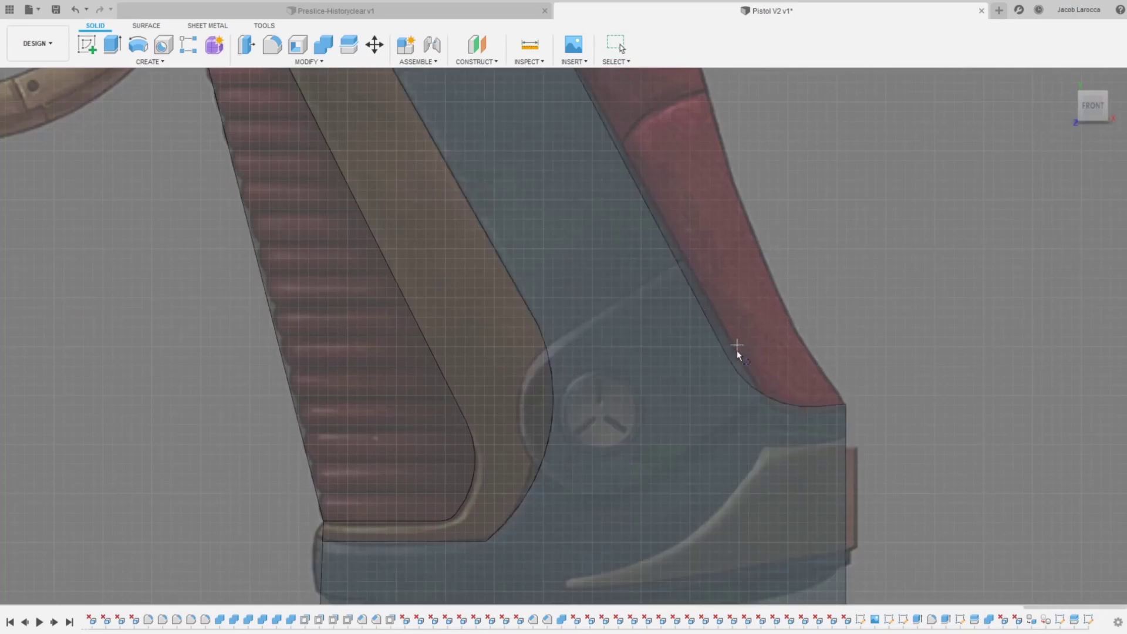
{"action": "left_click", "coordinate": [739, 378]}
{"action": "scroll", "coordinate": [657, 370], "scroll_direction": "down", "scroll_amount": 3}
{"action": "scroll", "coordinate": [717, 287], "scroll_direction": "down", "scroll_amount": 3}
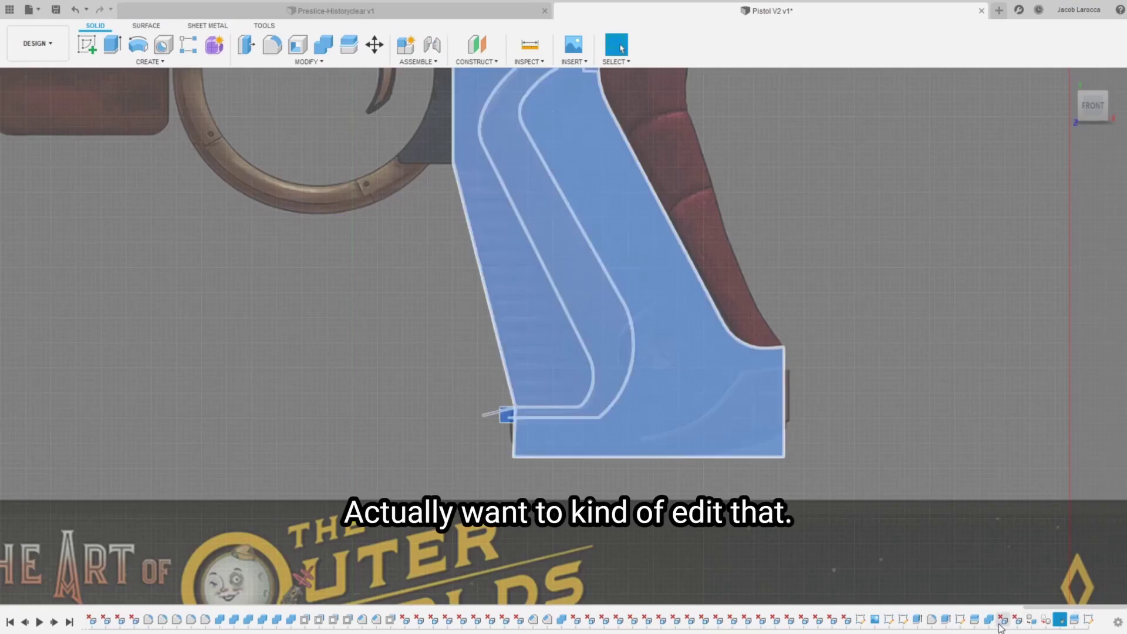
Step: Edit the grip sketch and drag the lower back spline points to widen the bend
{"action": "double_click", "coordinate": [959, 621]}
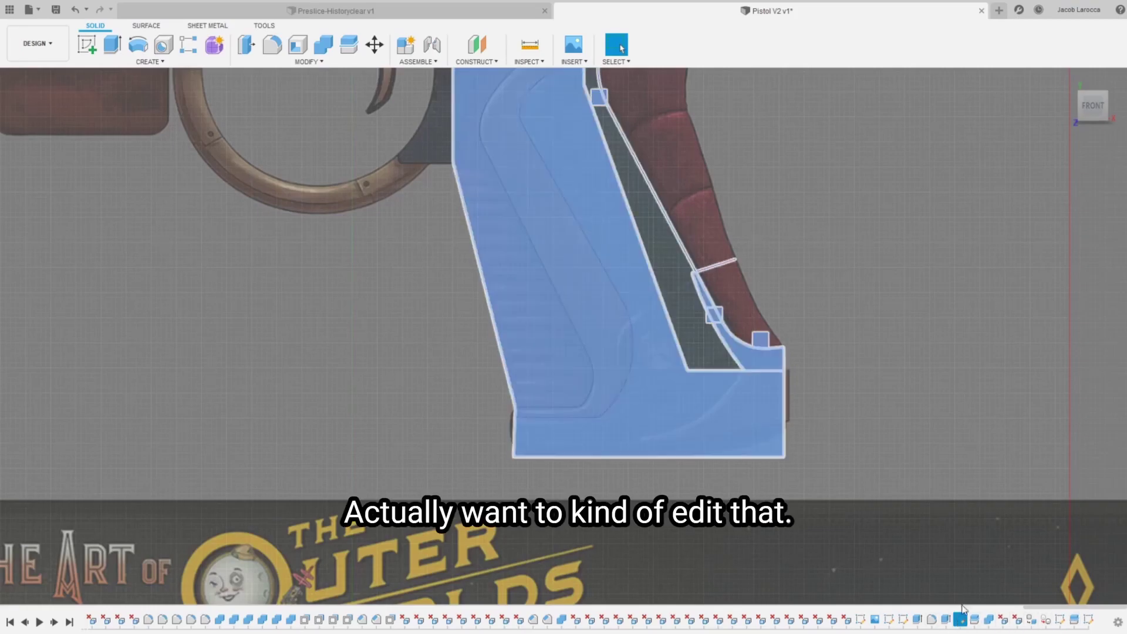
{"action": "scroll", "coordinate": [702, 255], "scroll_direction": "up", "scroll_amount": 4}
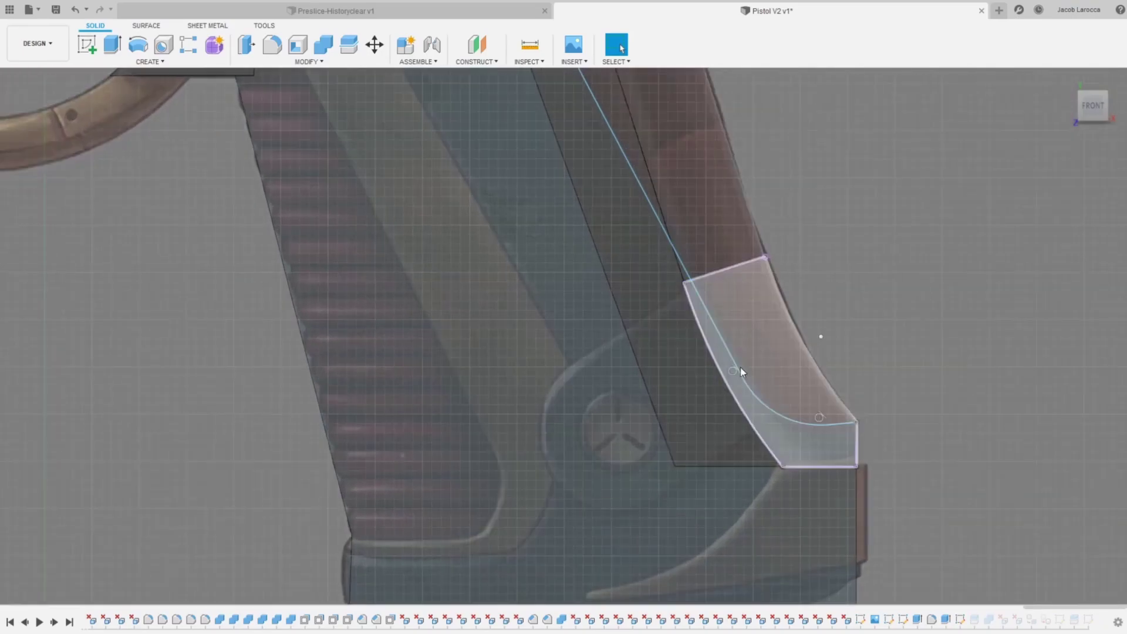
{"action": "left_click_drag", "start_coordinate": [724, 356], "coordinate": [771, 414]}
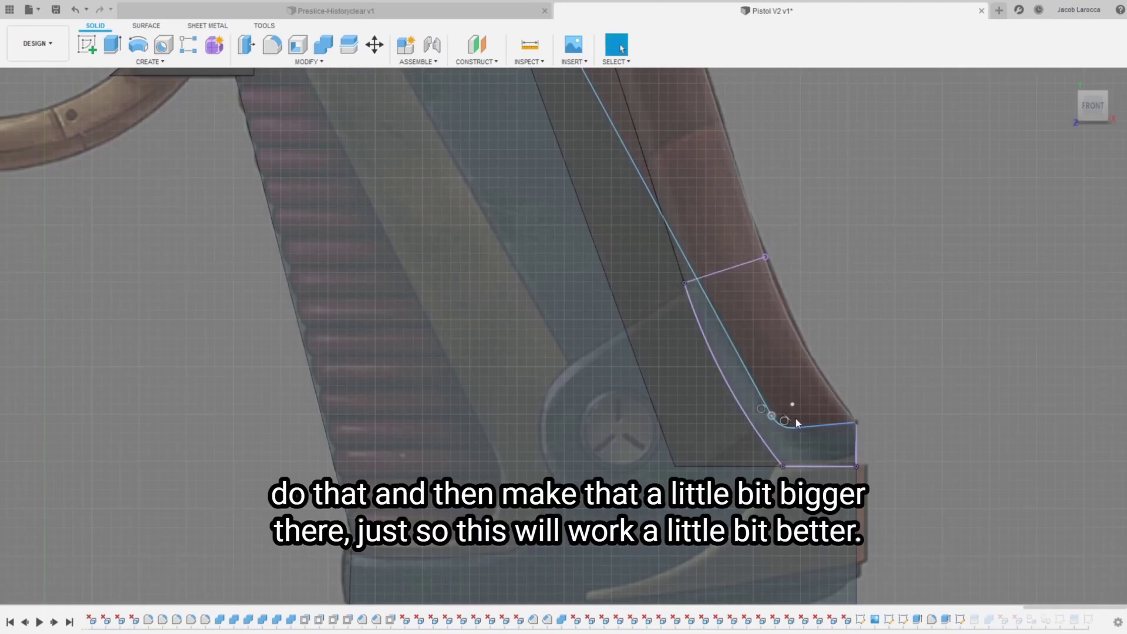
{"action": "left_click_drag", "start_coordinate": [771, 415], "coordinate": [823, 432]}
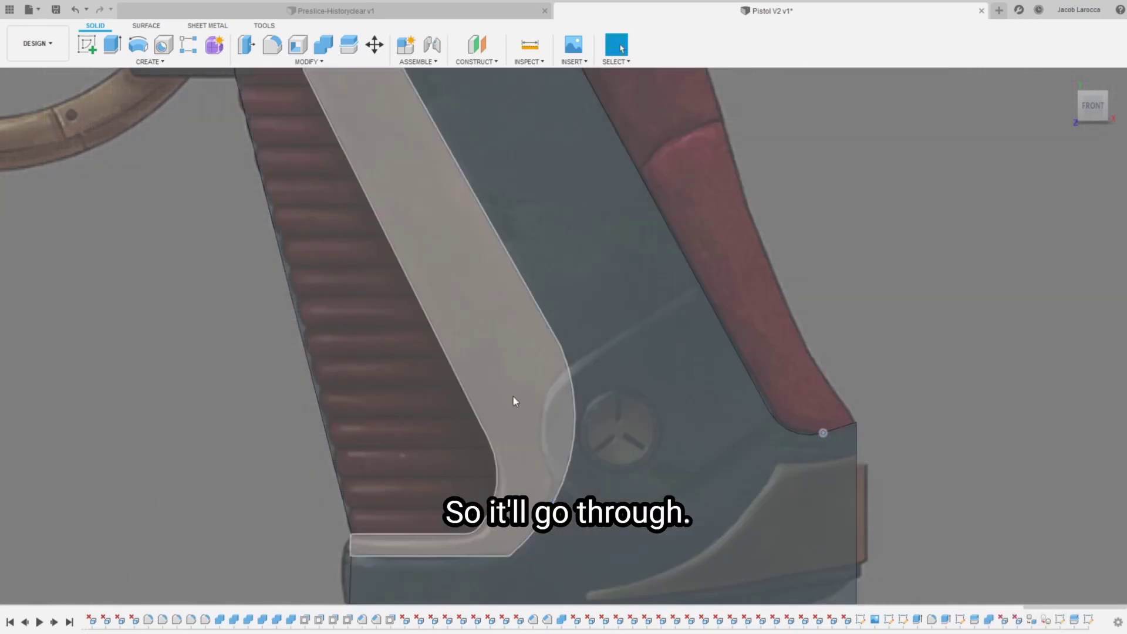
{"action": "double_click", "coordinate": [663, 457]}
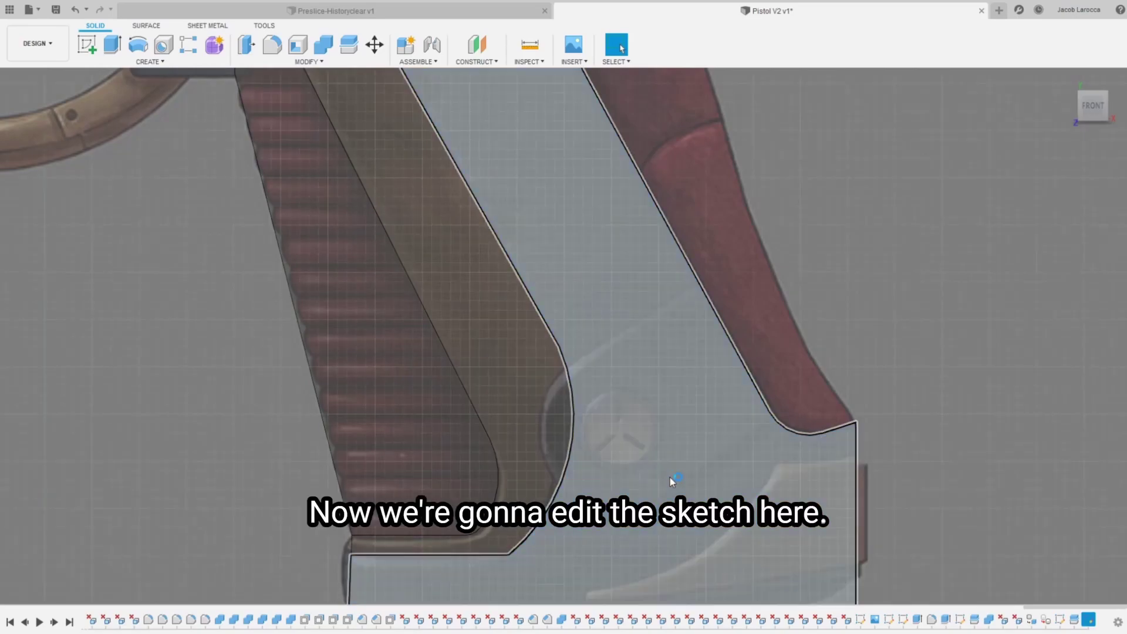
Step: Reopen the grip sketch and draw two parallel lines above and below the screw
{"action": "left_click", "coordinate": [682, 443]}
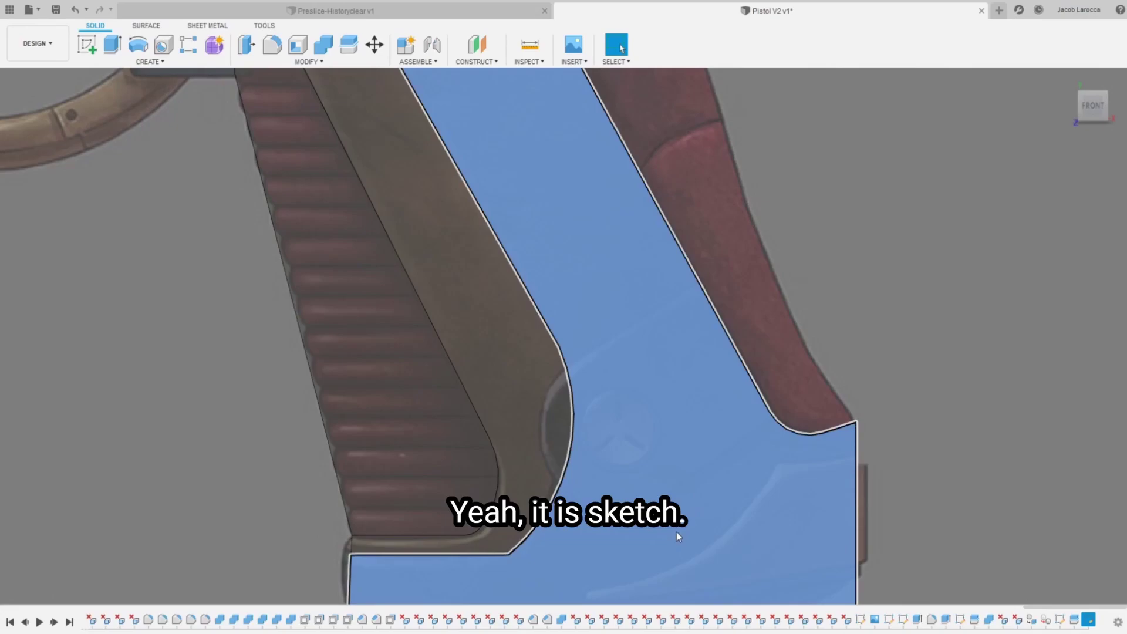
{"action": "double_click", "coordinate": [676, 532]}
{"action": "left_click", "coordinate": [781, 425]}
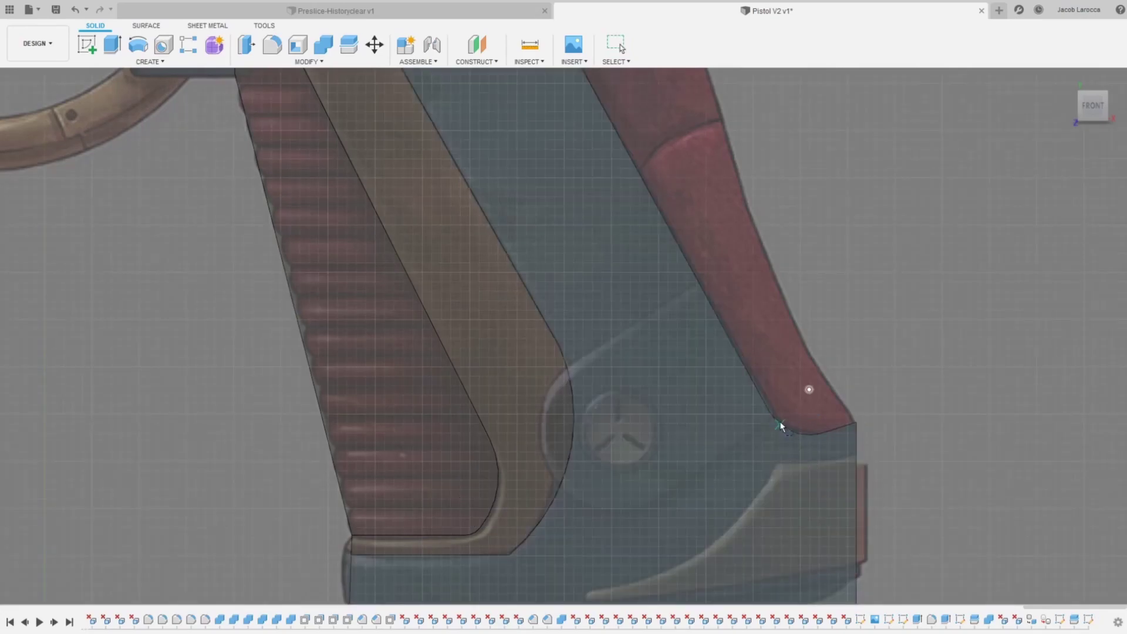
{"action": "left_click", "coordinate": [769, 411]}
{"action": "left_click", "coordinate": [593, 508]}
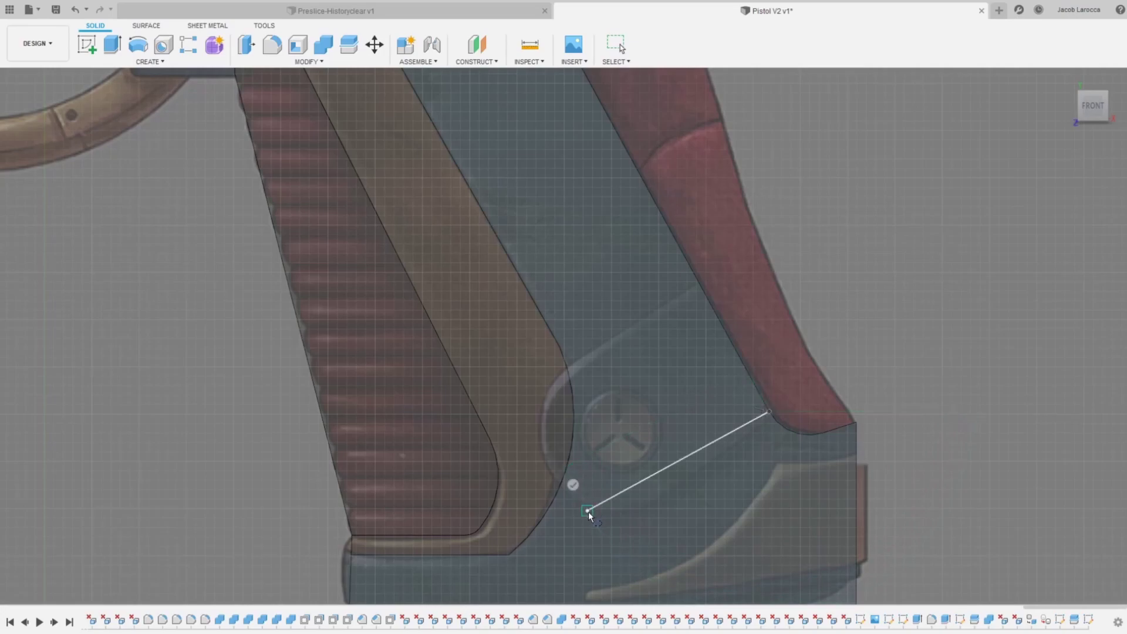
{"action": "left_click", "coordinate": [699, 280]}
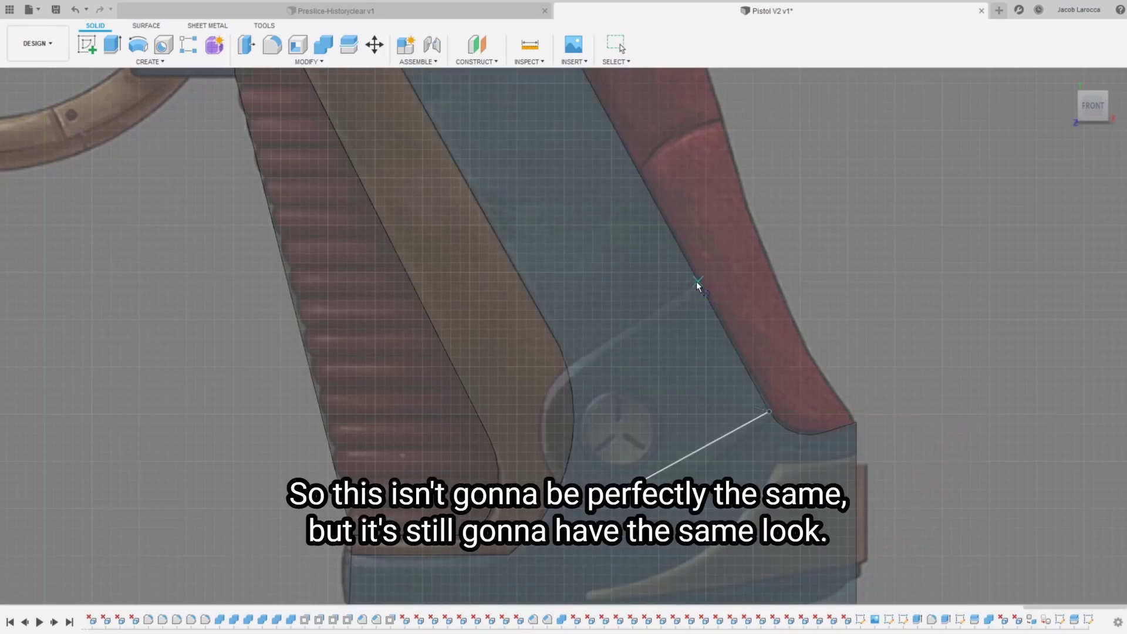
{"action": "left_click", "coordinate": [511, 383]}
{"action": "key", "text": "Escape"}
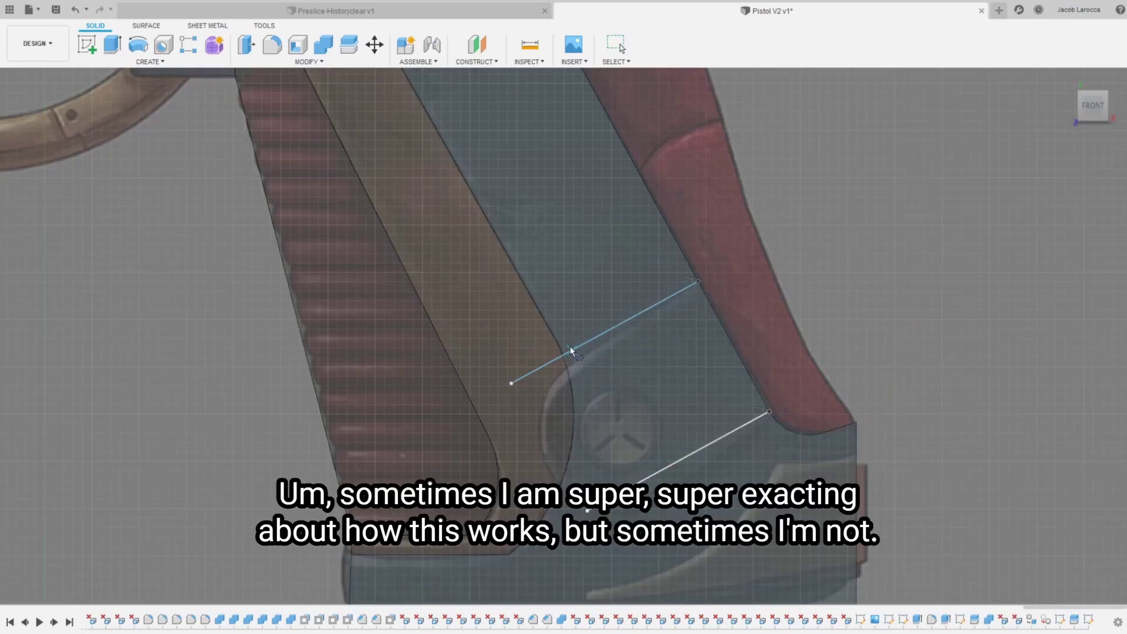
Step: Add a perpendicular line between them and a circle centred on its midpoint
{"action": "left_click", "coordinate": [579, 347]}
{"action": "left_click", "coordinate": [651, 477]}
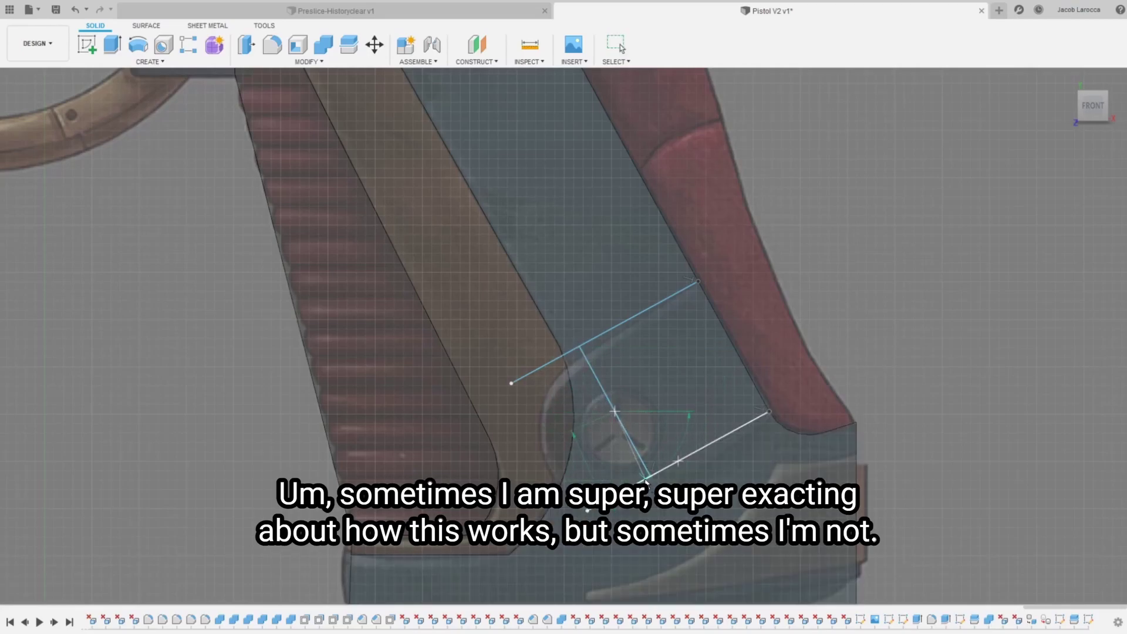
{"action": "key", "text": "Escape"}
{"action": "left_click", "coordinate": [615, 411]}
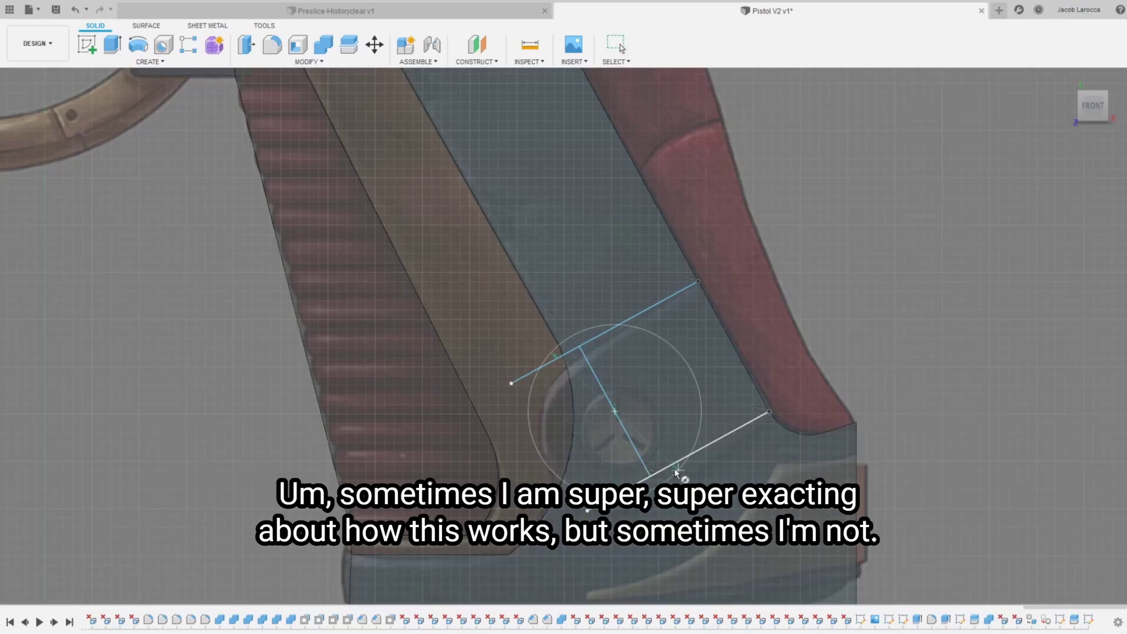
{"action": "left_click", "coordinate": [650, 476]}
{"action": "left_click_drag", "start_coordinate": [617, 434], "coordinate": [597, 434]}
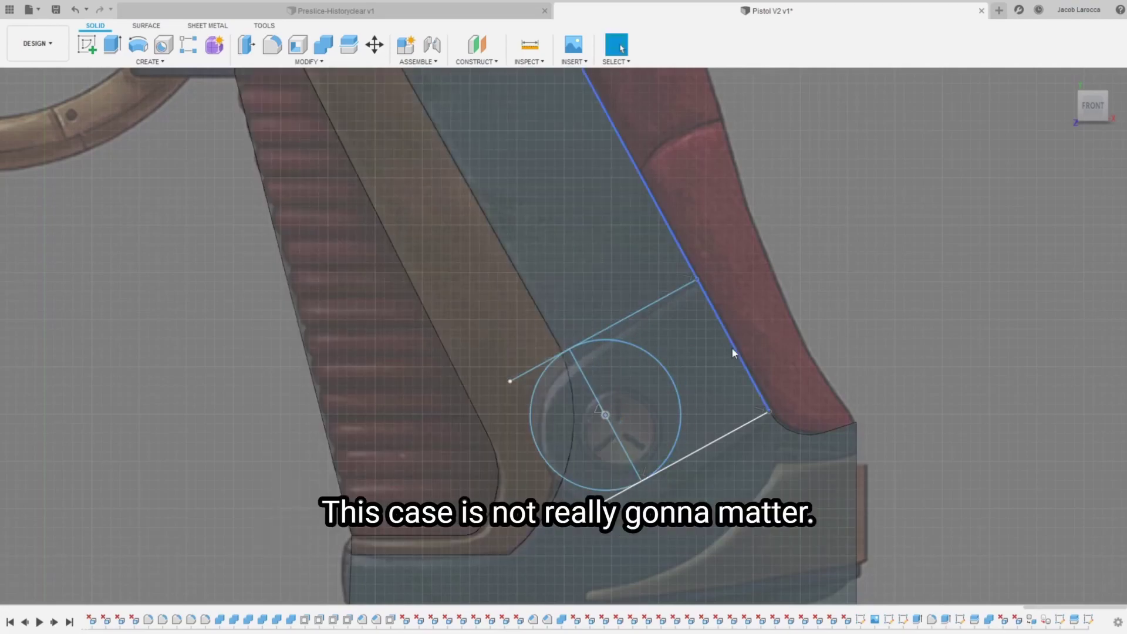
Step: Trim the line stubs, connecting line and inner arc to leave a rounded slot end
{"action": "key", "text": "t"}
{"action": "left_click", "coordinate": [524, 373]}
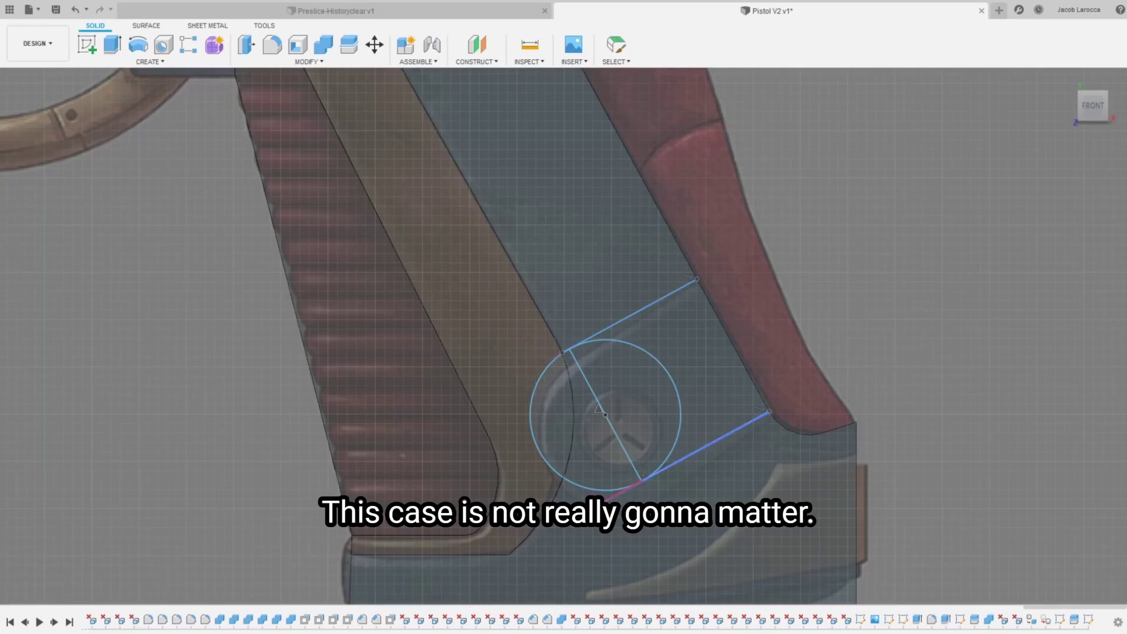
{"action": "left_click", "coordinate": [615, 494]}
{"action": "left_click", "coordinate": [606, 402]}
{"action": "left_click", "coordinate": [638, 350]}
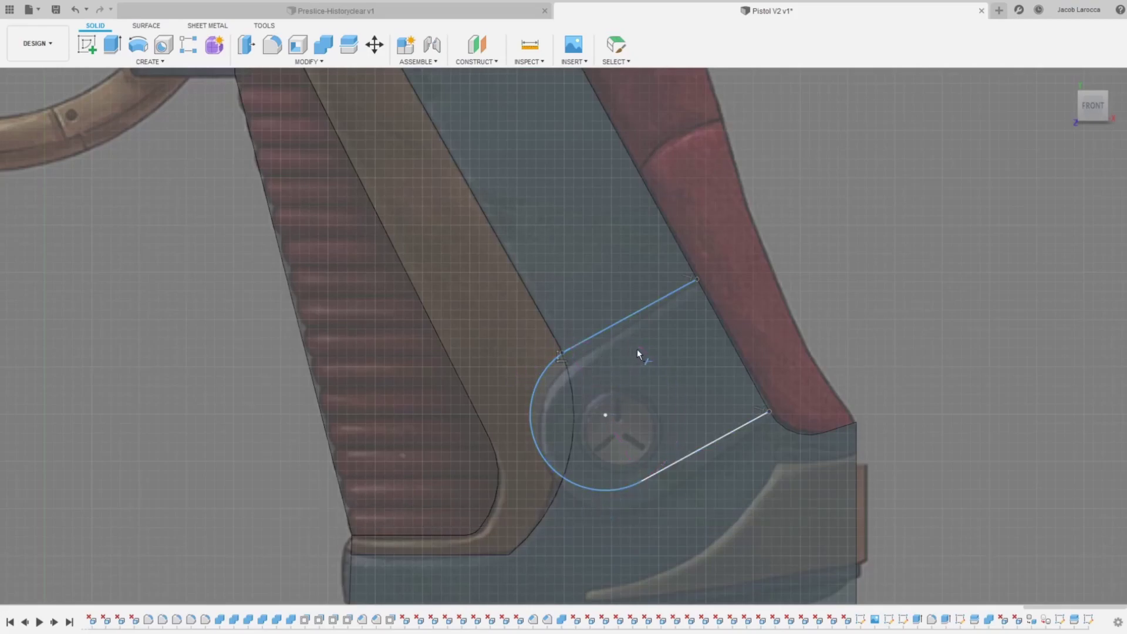
{"action": "key", "text": "Escape"}
{"action": "left_click", "coordinate": [606, 415]}
{"action": "key", "text": "Escape"}
{"action": "scroll", "coordinate": [654, 425], "scroll_direction": "down", "scroll_amount": 3}
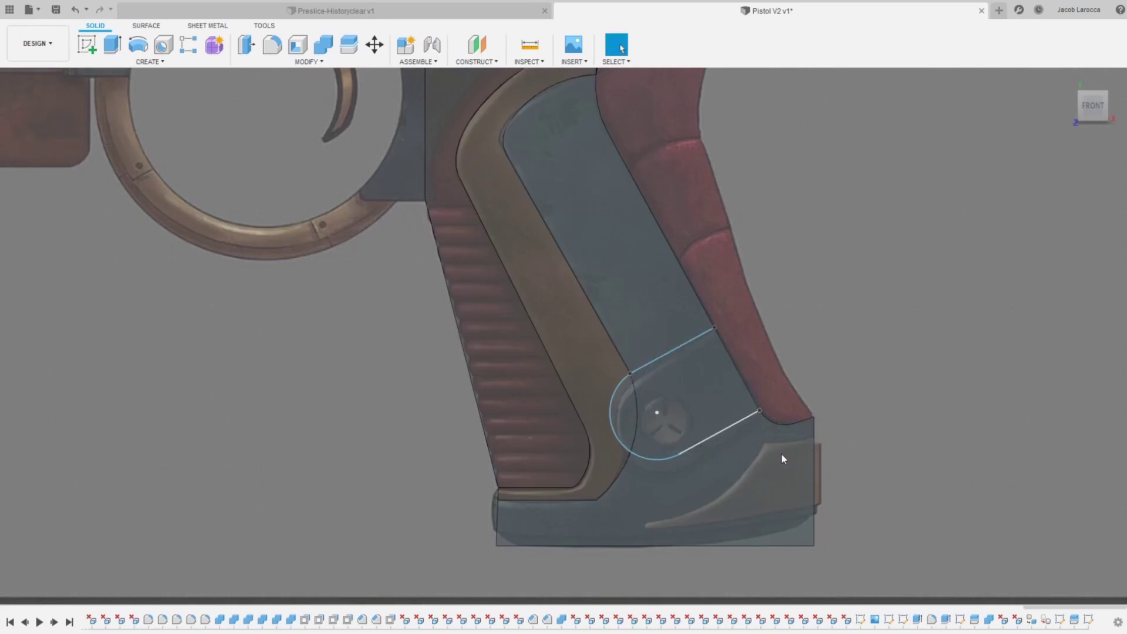
Step: Try splitting the grip body along the slot outline, then cancel the Split Body
{"action": "left_click", "coordinate": [609, 362]}
{"action": "left_click", "coordinate": [646, 339]}
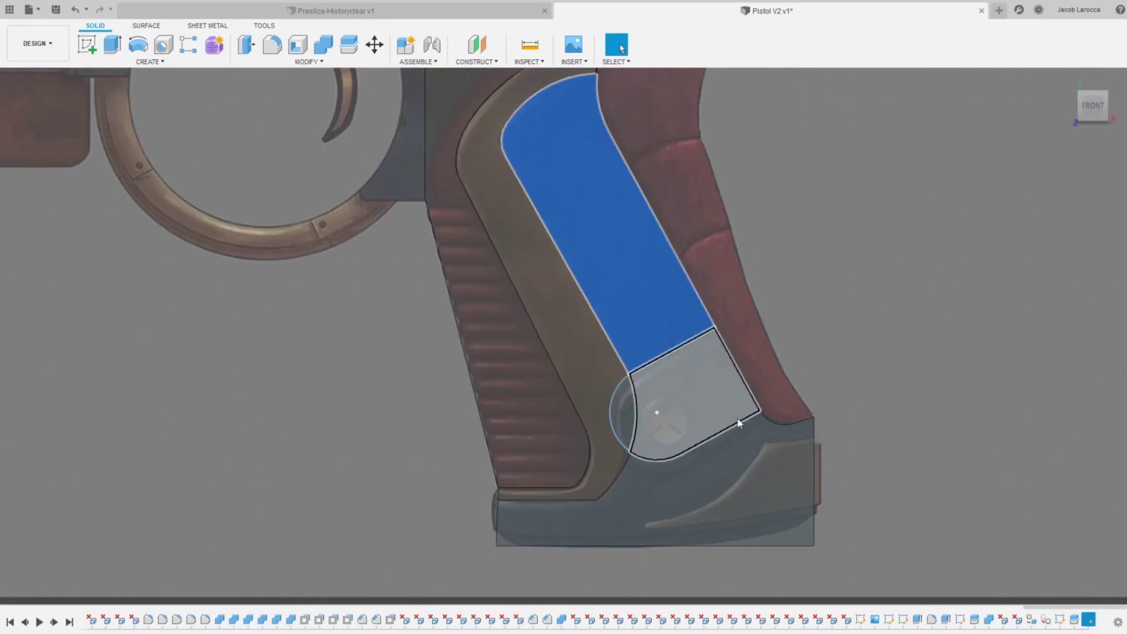
{"action": "key", "text": "s"}
{"action": "left_click", "coordinate": [664, 396]}
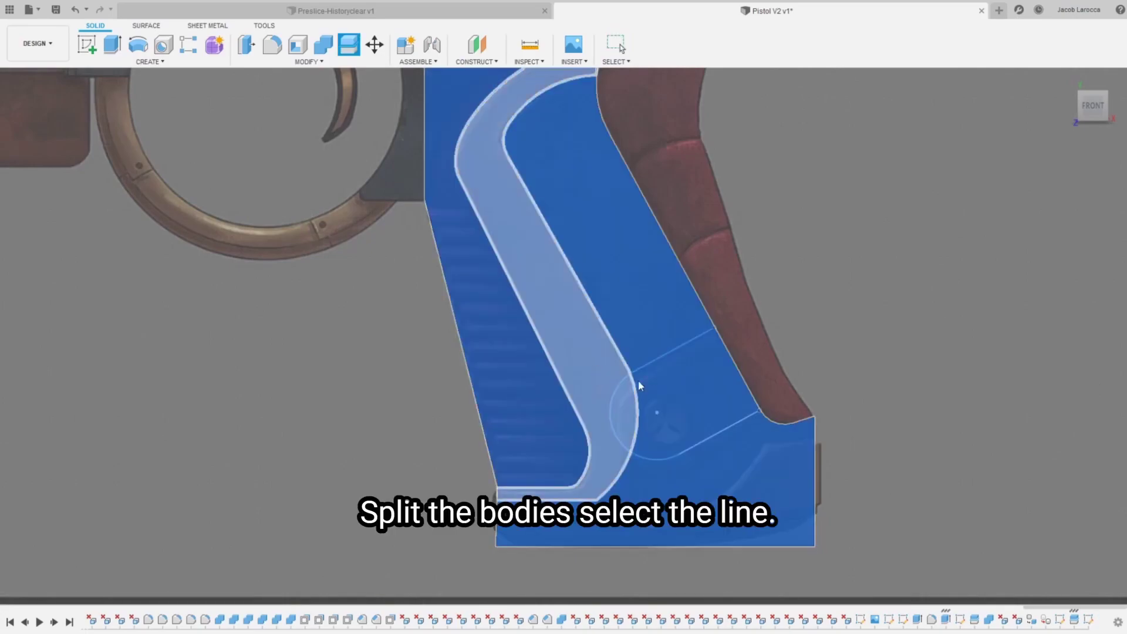
{"action": "left_click", "coordinate": [674, 351]}
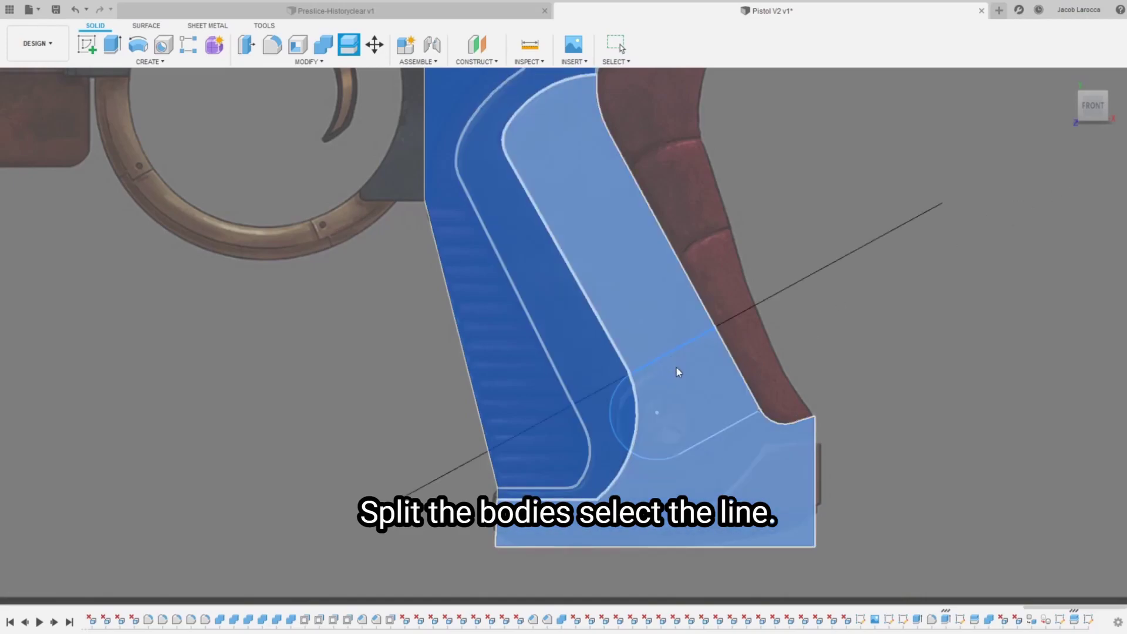
{"action": "left_click", "coordinate": [708, 437]}
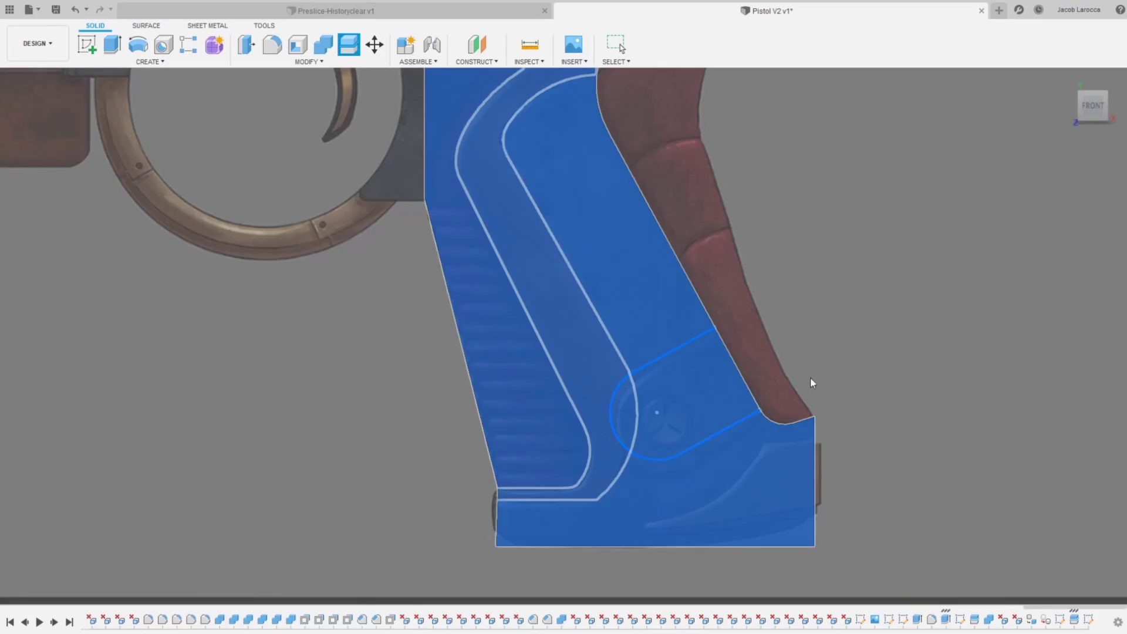
{"action": "key", "text": "Escape"}
{"action": "scroll", "coordinate": [721, 428], "scroll_direction": "up", "scroll_amount": 5}
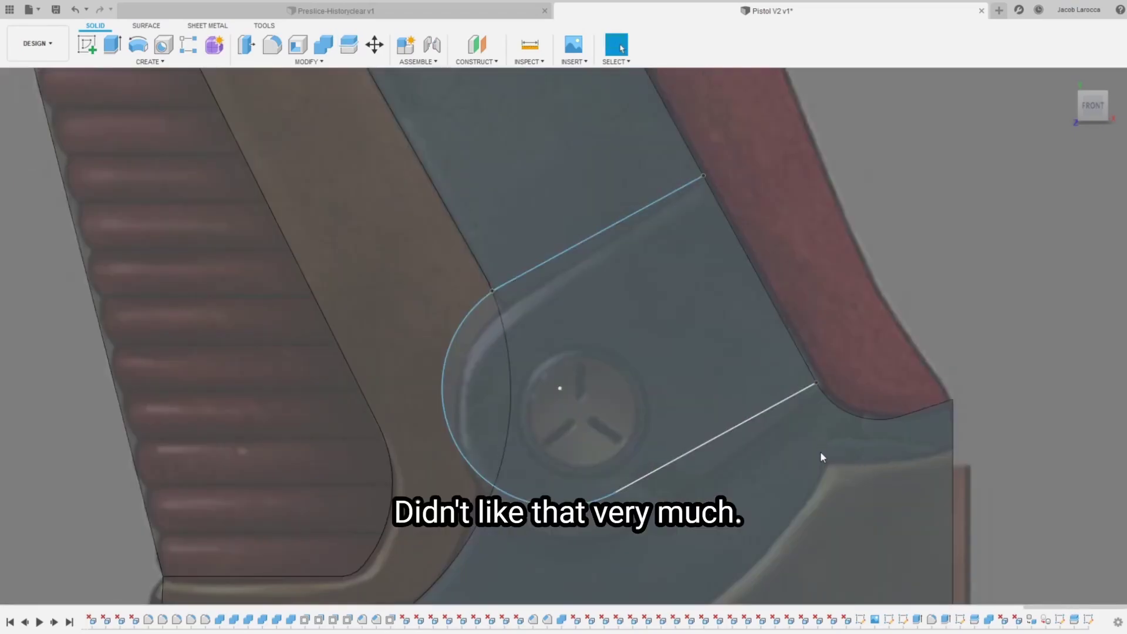
{"action": "left_click", "coordinate": [349, 44]}
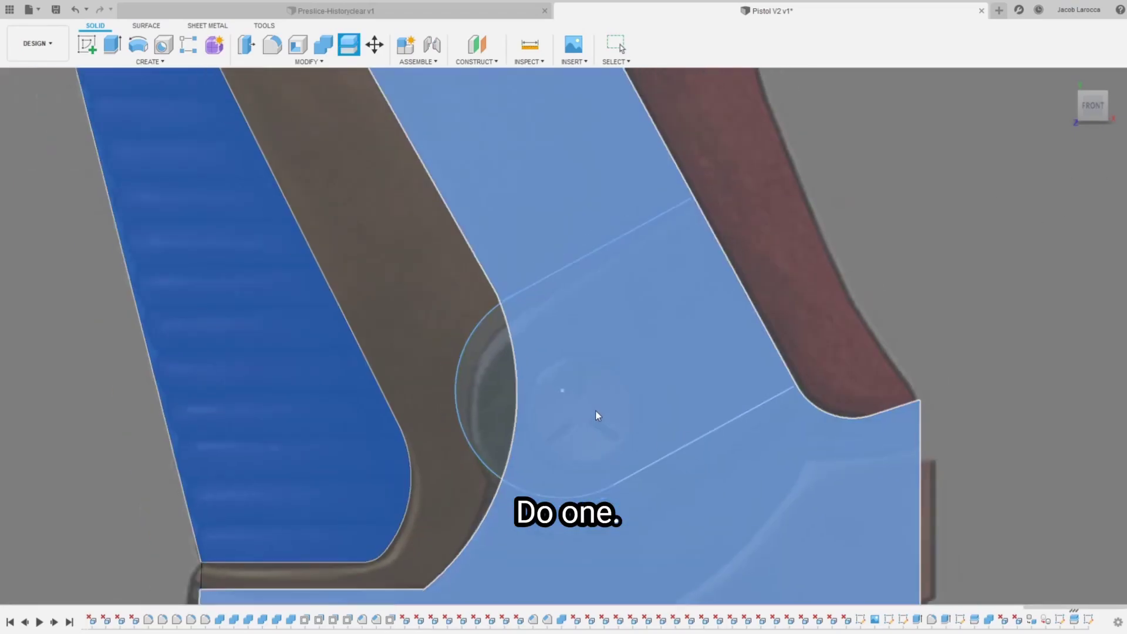
{"action": "scroll", "coordinate": [605, 399], "scroll_direction": "down", "scroll_amount": 5}
{"action": "scroll", "coordinate": [536, 194], "scroll_direction": "up", "scroll_amount": 3}
{"action": "scroll", "coordinate": [603, 291], "scroll_direction": "up", "scroll_amount": 3}
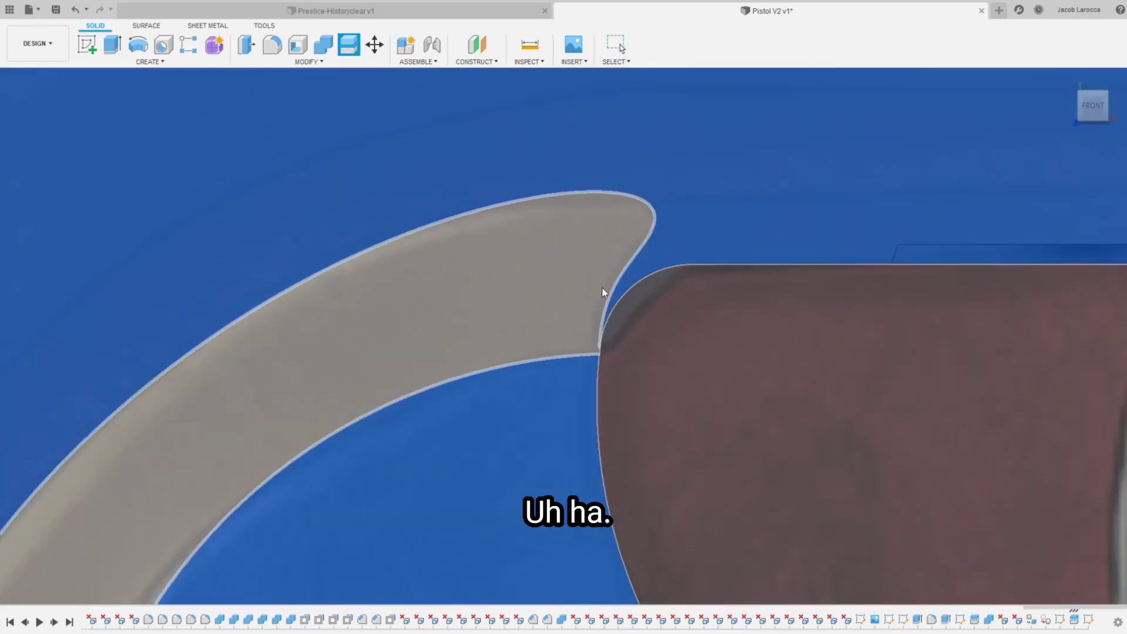
{"action": "key", "text": "Escape"}
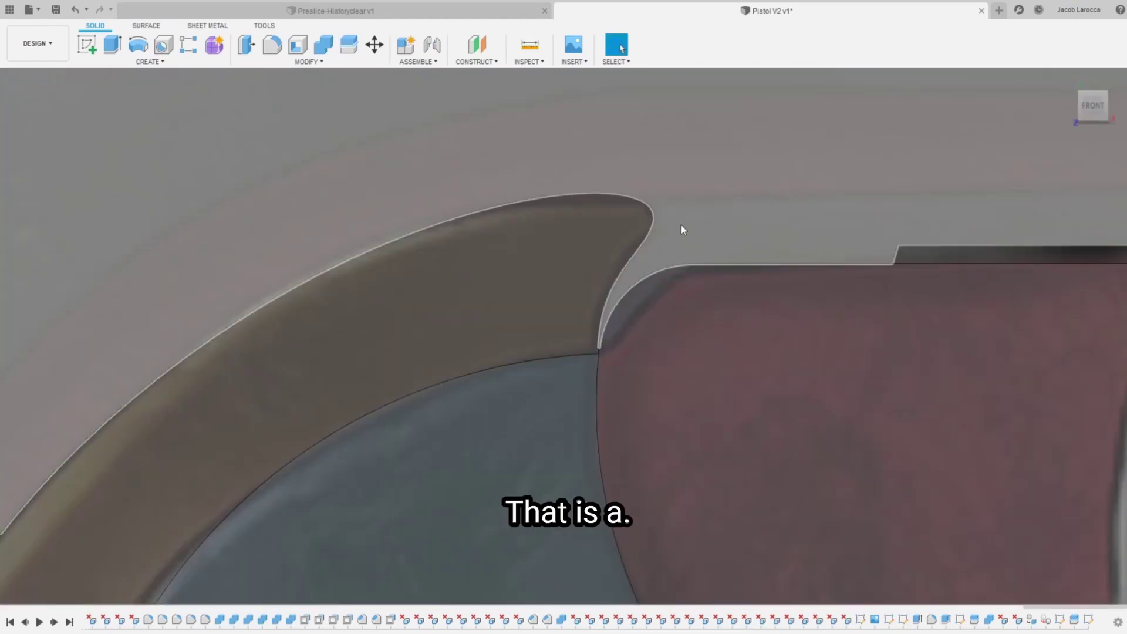
Step: Select the body behind the grip and view it from a front-right angle
{"action": "left_click", "coordinate": [681, 224]}
{"action": "scroll", "coordinate": [701, 282], "scroll_direction": "down", "scroll_amount": 5}
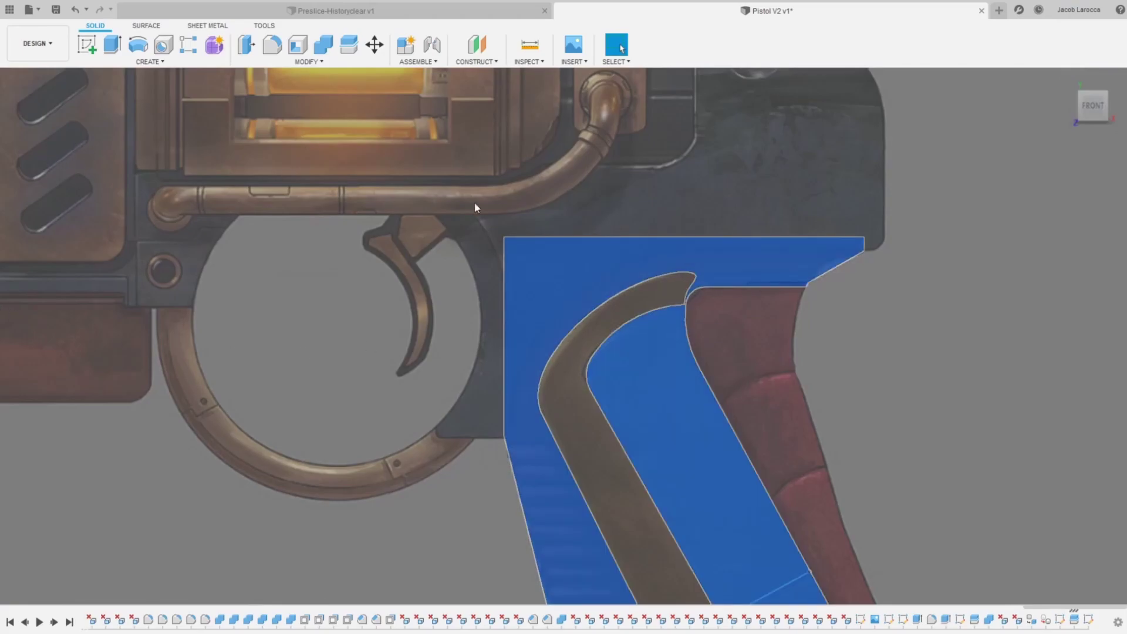
{"action": "scroll", "coordinate": [636, 223], "scroll_direction": "up", "scroll_amount": 3}
{"action": "scroll", "coordinate": [759, 298], "scroll_direction": "up", "scroll_amount": 3}
{"action": "scroll", "coordinate": [634, 416], "scroll_direction": "up", "scroll_amount": 3}
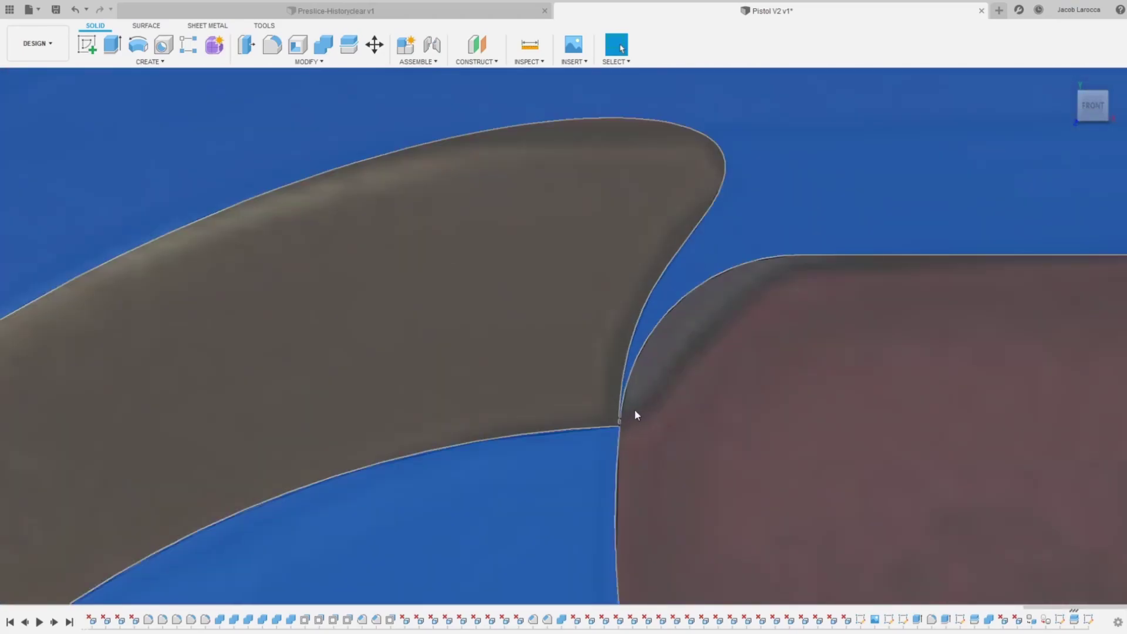
{"action": "scroll", "coordinate": [600, 463], "scroll_direction": "up", "scroll_amount": 3}
{"action": "scroll", "coordinate": [568, 528], "scroll_direction": "down", "scroll_amount": 2}
{"action": "scroll", "coordinate": [568, 528], "scroll_direction": "down", "scroll_amount": 3}
{"action": "scroll", "coordinate": [570, 519], "scroll_direction": "down", "scroll_amount": 3}
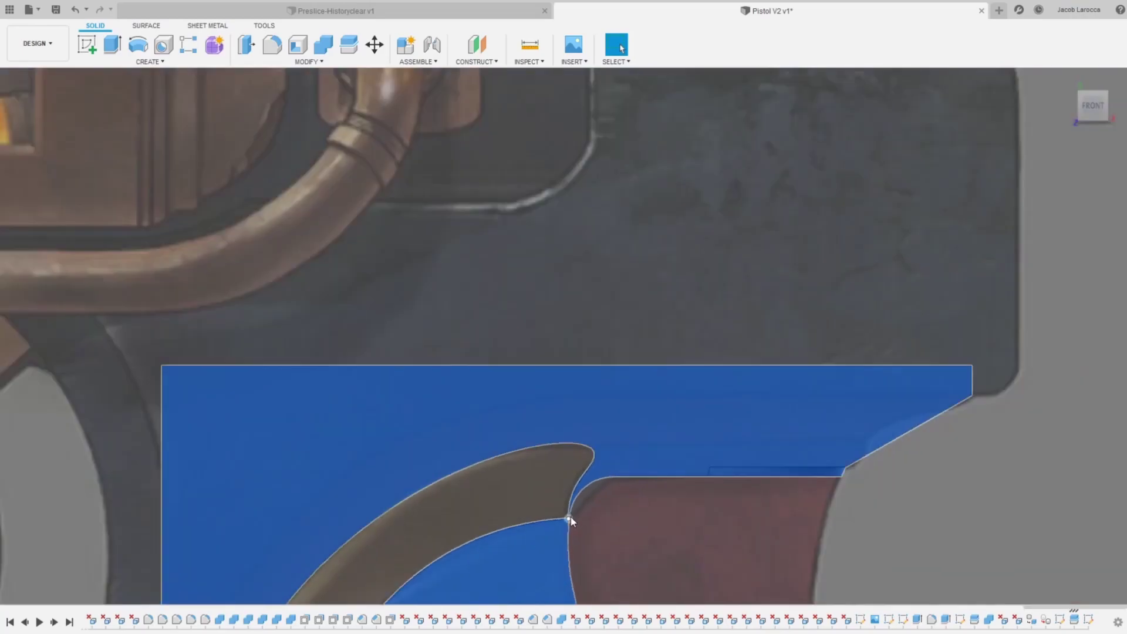
{"action": "scroll", "coordinate": [572, 496], "scroll_direction": "down", "scroll_amount": 3}
{"action": "scroll", "coordinate": [572, 496], "scroll_direction": "down", "scroll_amount": 2}
{"action": "left_click", "coordinate": [1101, 105]}
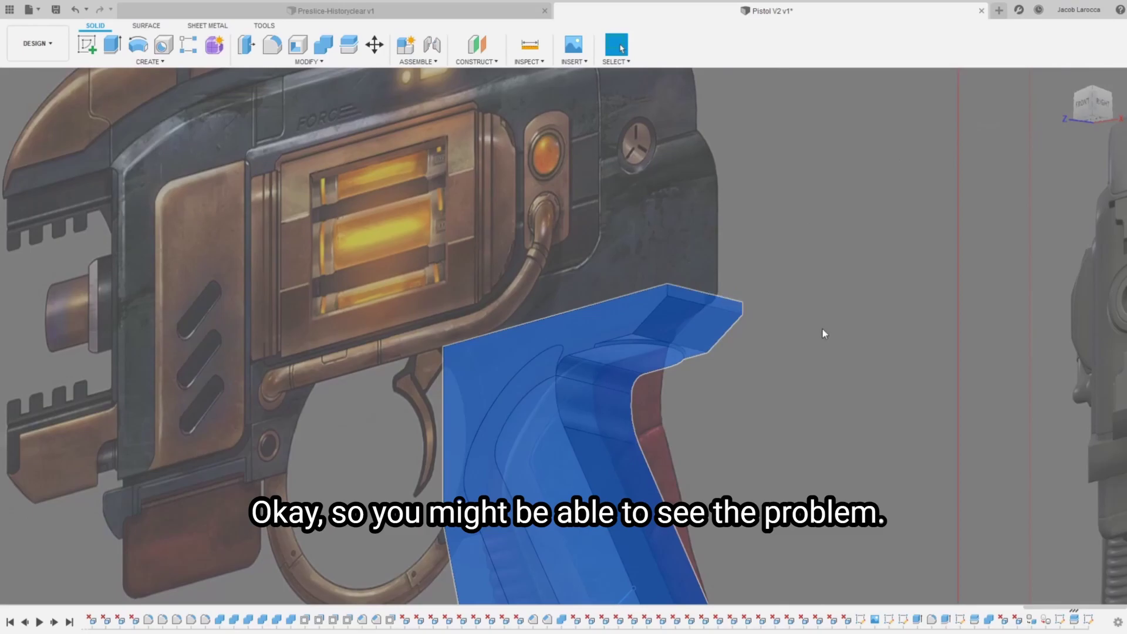
{"action": "left_click", "coordinate": [821, 334]}
{"action": "scroll", "coordinate": [544, 398], "scroll_direction": "up", "scroll_amount": 5}
{"action": "scroll", "coordinate": [512, 372], "scroll_direction": "up", "scroll_amount": 3}
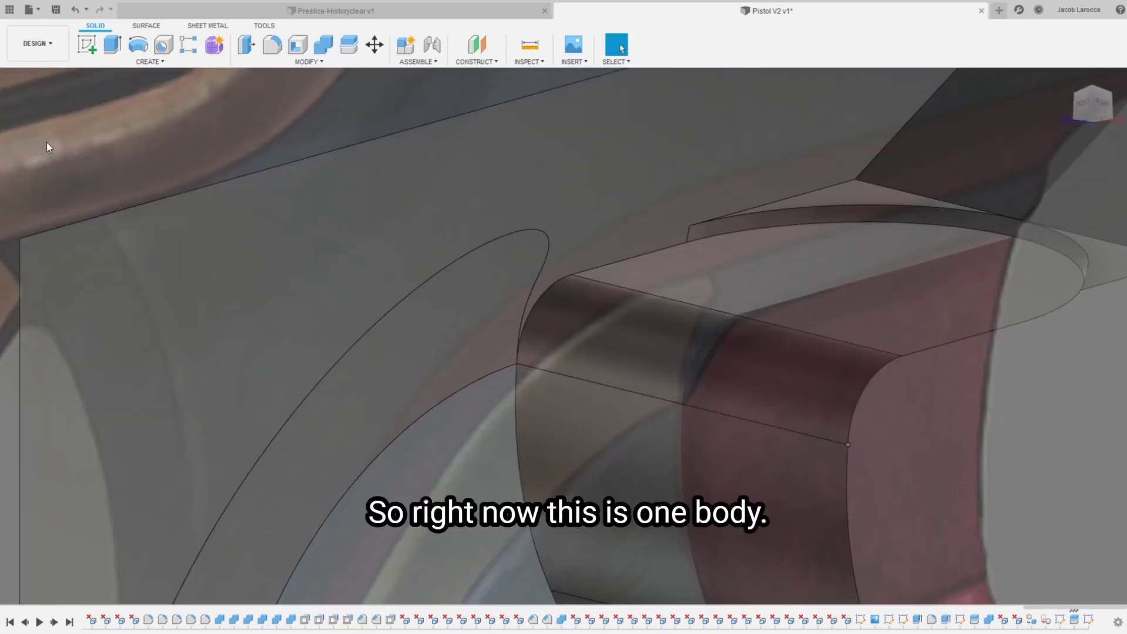
Step: Hide the middle curved body and pistol reference image, then orbit around the grip
{"action": "left_click", "coordinate": [76, 153]}
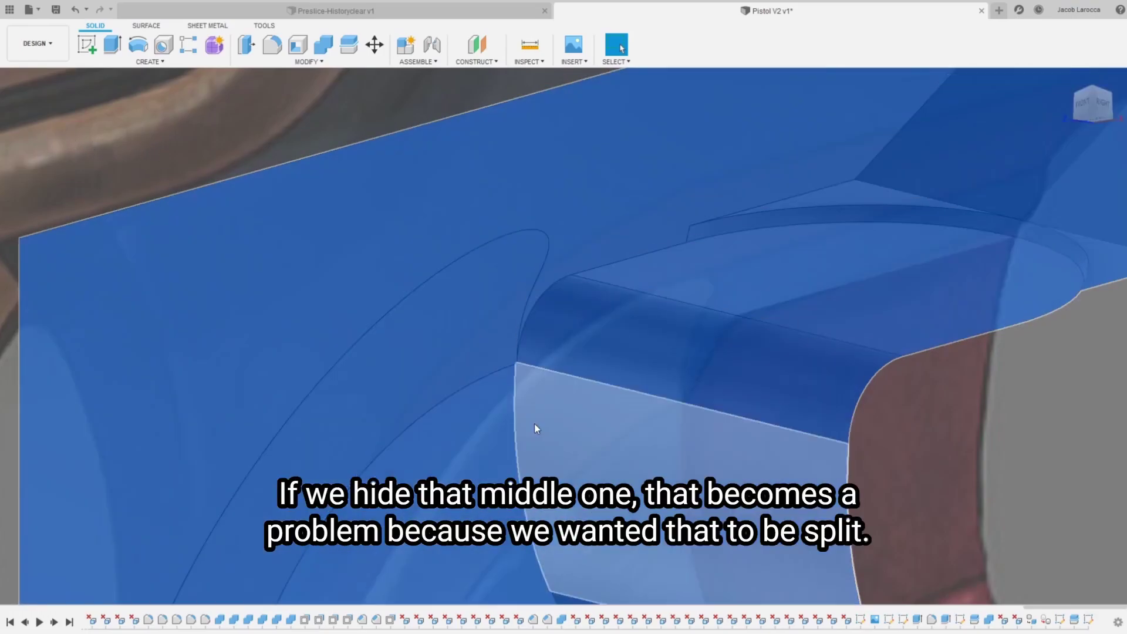
{"action": "left_click", "coordinate": [591, 348]}
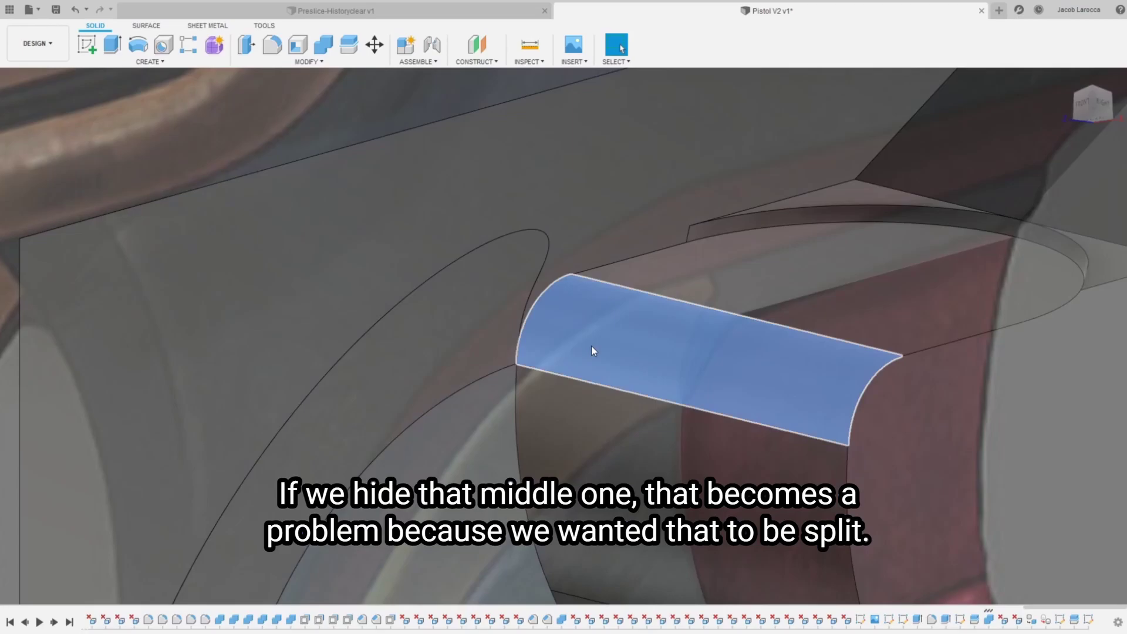
{"action": "key", "text": "v"}
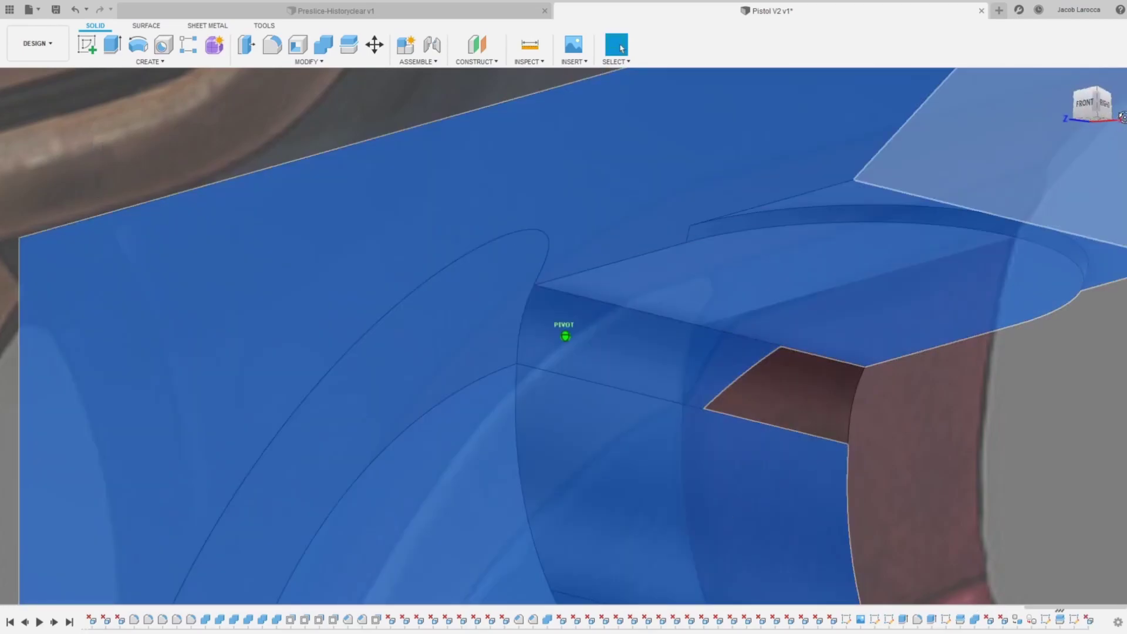
{"action": "mouse_move", "coordinate": [565, 336]}
{"action": "middle_mouse_down", "text": "shift"}
{"action": "mouse_move", "coordinate": [587, 328]}
{"action": "mouse_move", "coordinate": [521, 450]}
{"action": "middle_mouse_up", "text": "shift"}
{"action": "scroll", "coordinate": [611, 397], "scroll_direction": "down", "scroll_amount": 3}
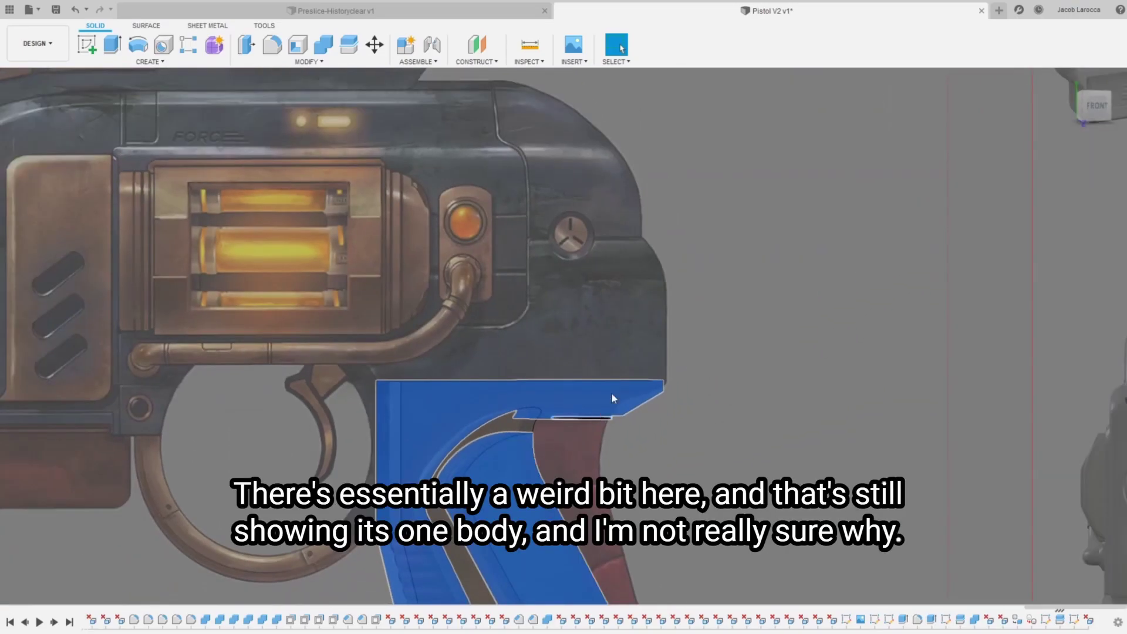
{"action": "key", "text": "v"}
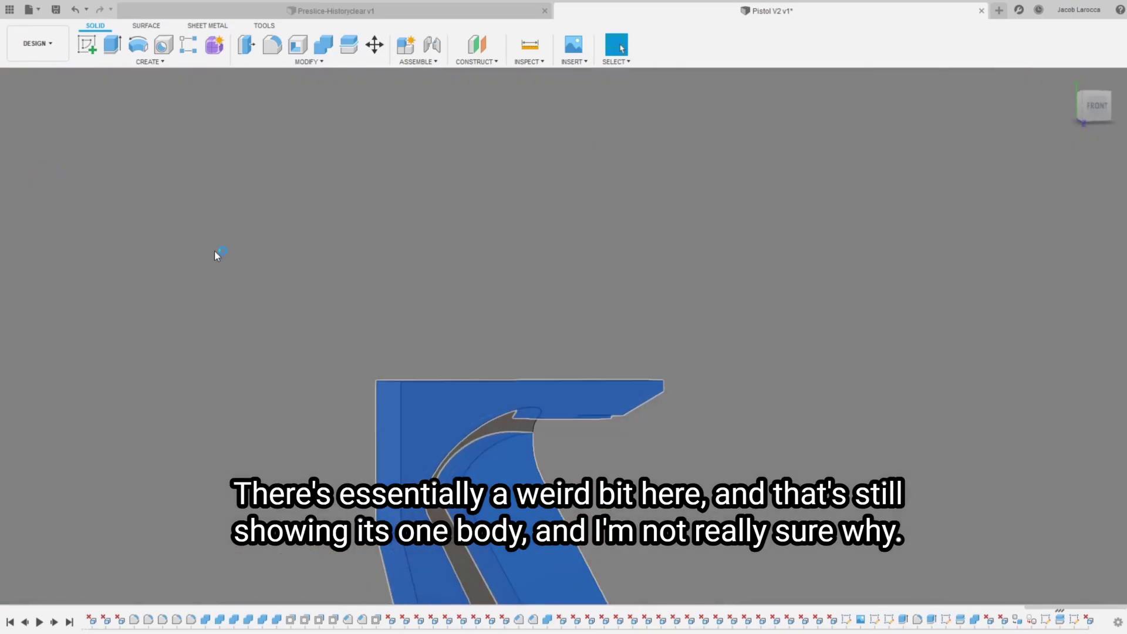
{"action": "key", "text": "Escape"}
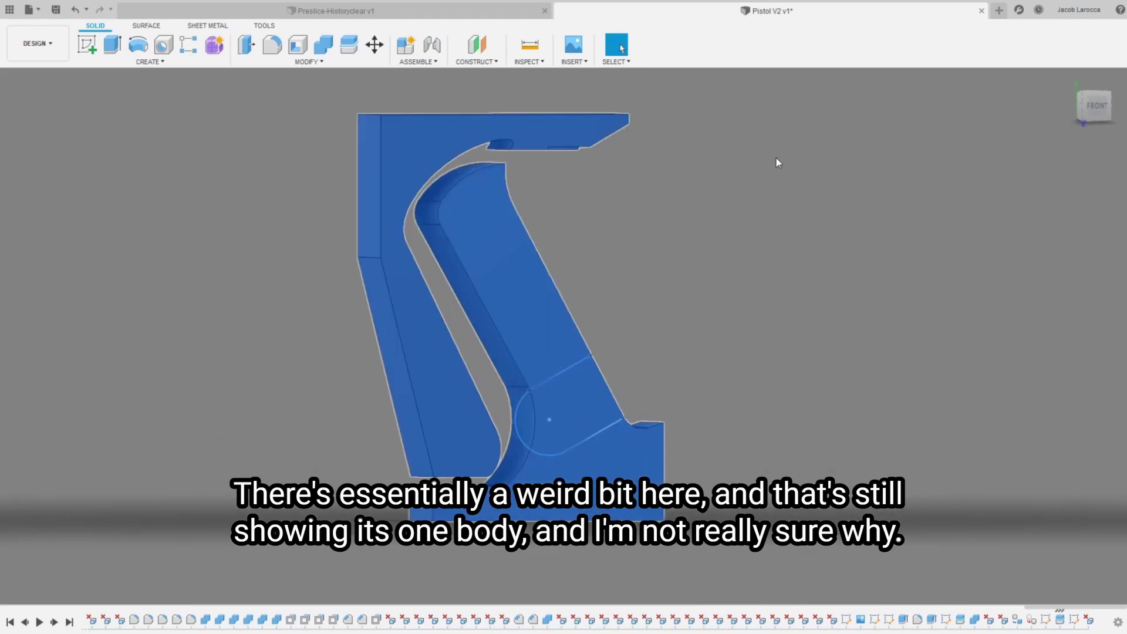
{"action": "left_click_drag", "start_coordinate": [1093, 107], "coordinate": [1064, 114]}
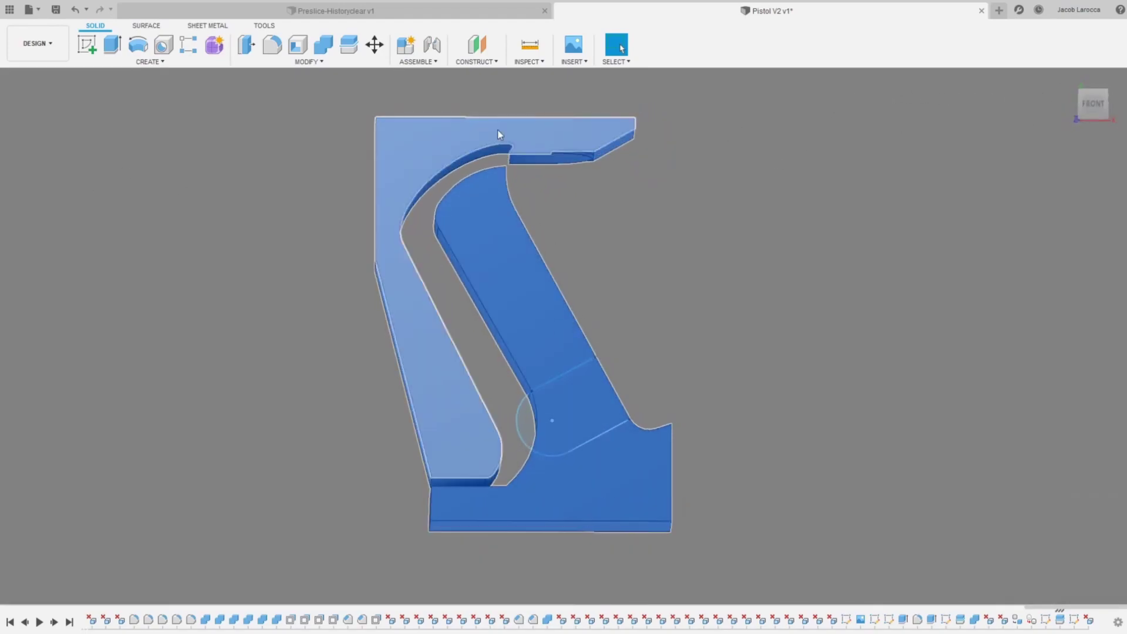
{"action": "scroll", "coordinate": [550, 173], "scroll_direction": "up", "scroll_amount": 3}
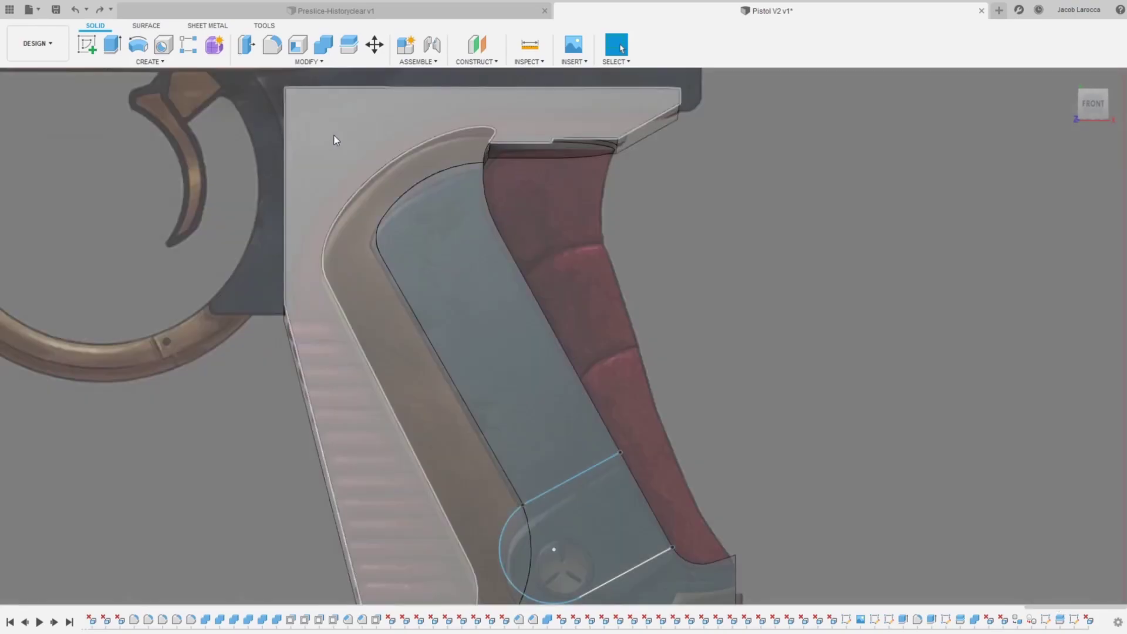
{"action": "scroll", "coordinate": [483, 131], "scroll_direction": "up", "scroll_amount": 2}
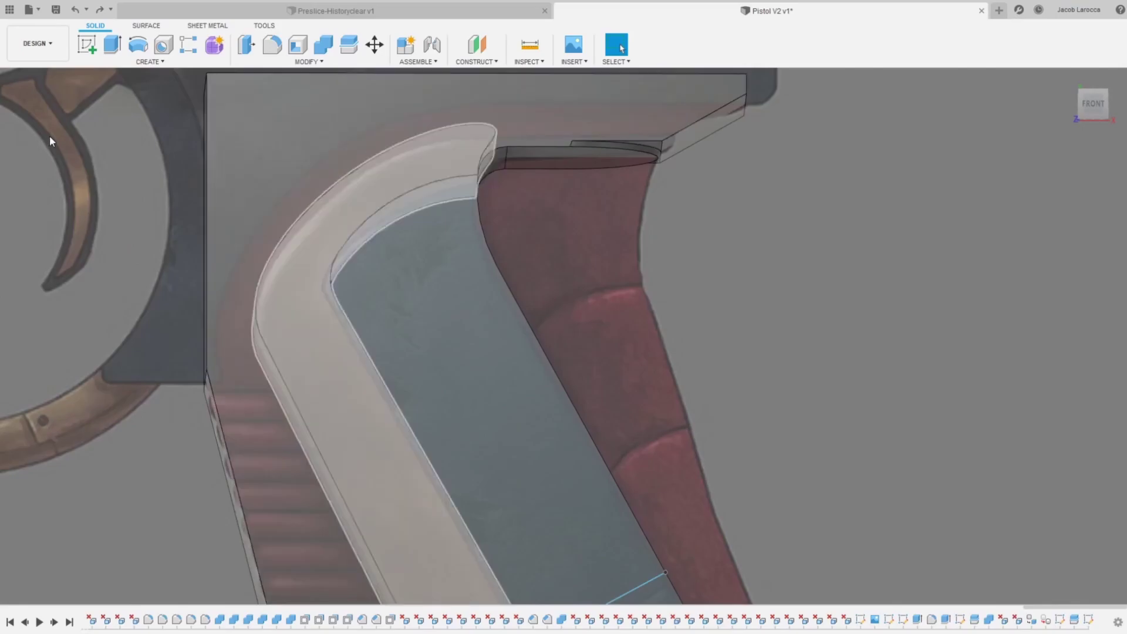
{"action": "middle_click_drag", "start_coordinate": [564, 329], "coordinate": [587, 317], "text": "shift"}
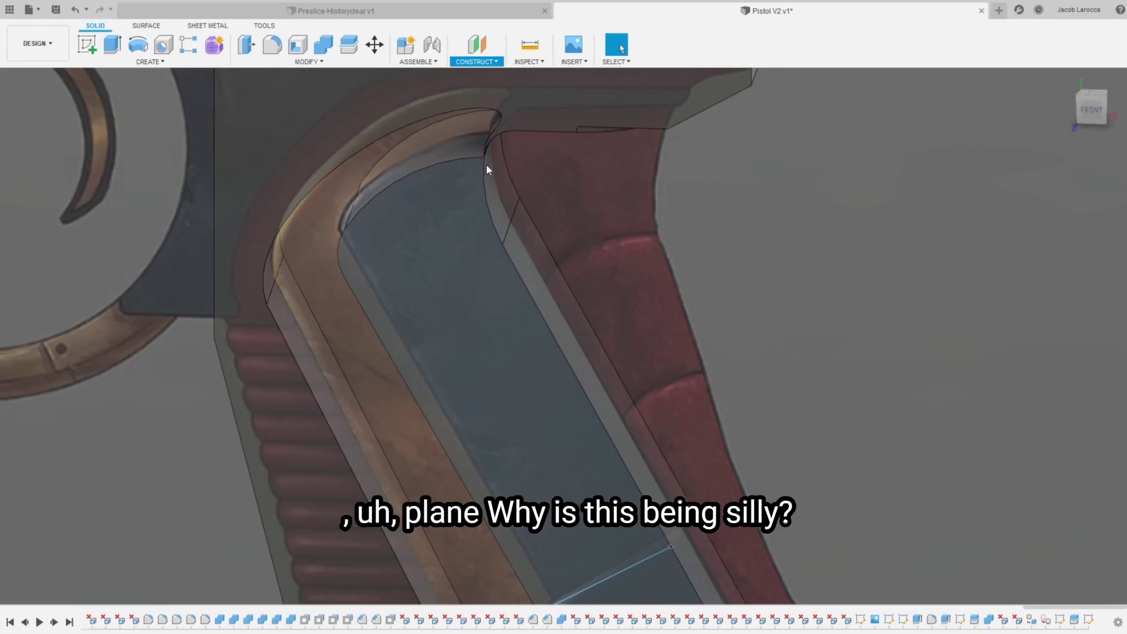
{"action": "scroll", "coordinate": [491, 99], "scroll_direction": "up", "scroll_amount": 3}
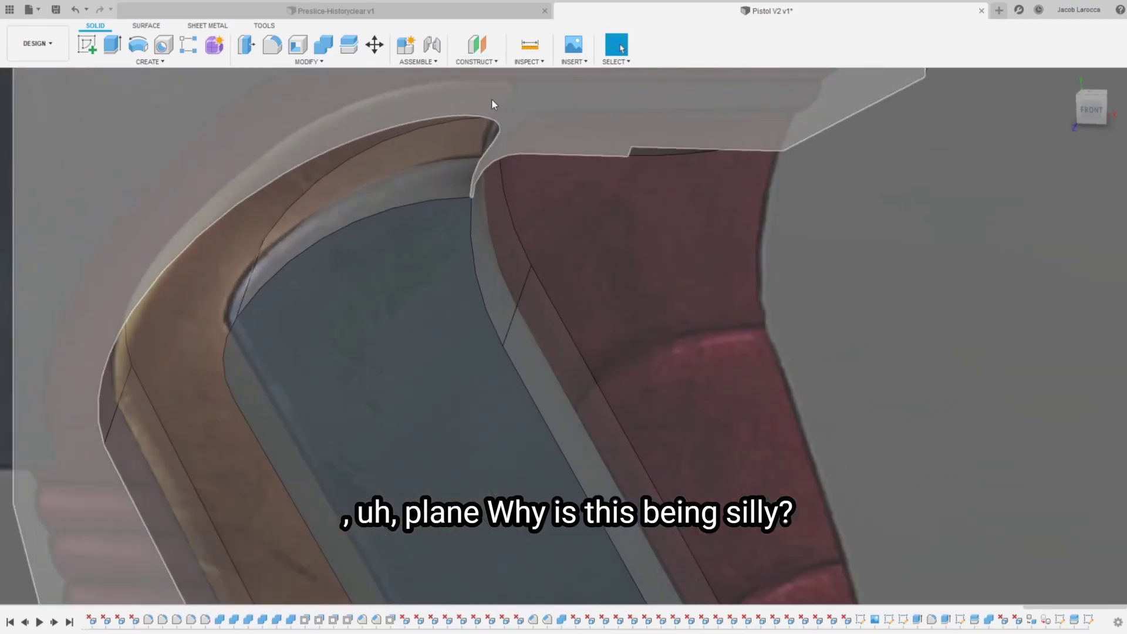
{"action": "scroll", "coordinate": [469, 248], "scroll_direction": "up", "scroll_amount": 2}
{"action": "left_click", "coordinate": [1071, 622]}
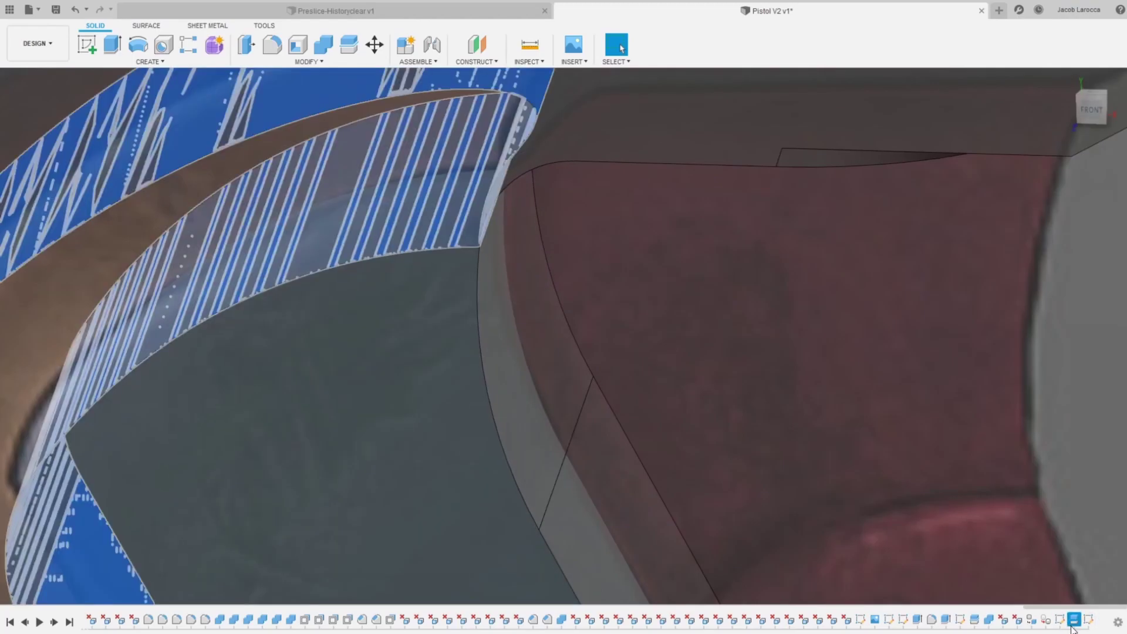
{"action": "left_click", "coordinate": [975, 619]}
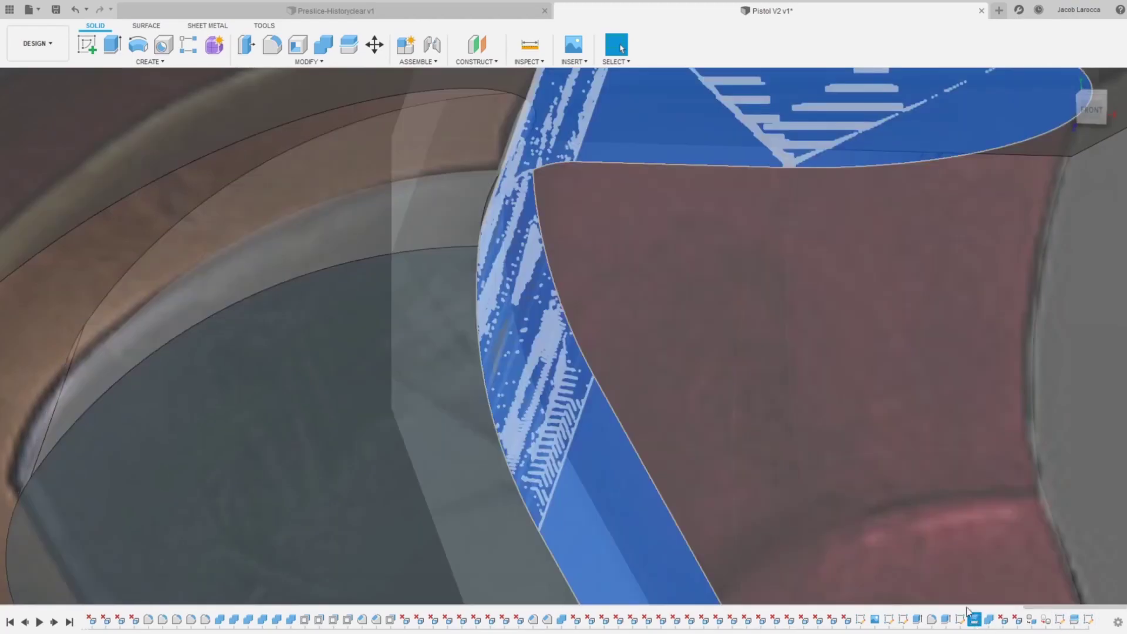
{"action": "scroll", "coordinate": [818, 472], "scroll_direction": "down", "scroll_amount": 2}
{"action": "scroll", "coordinate": [818, 472], "scroll_direction": "down", "scroll_amount": 3}
{"action": "left_click", "coordinate": [960, 620]}
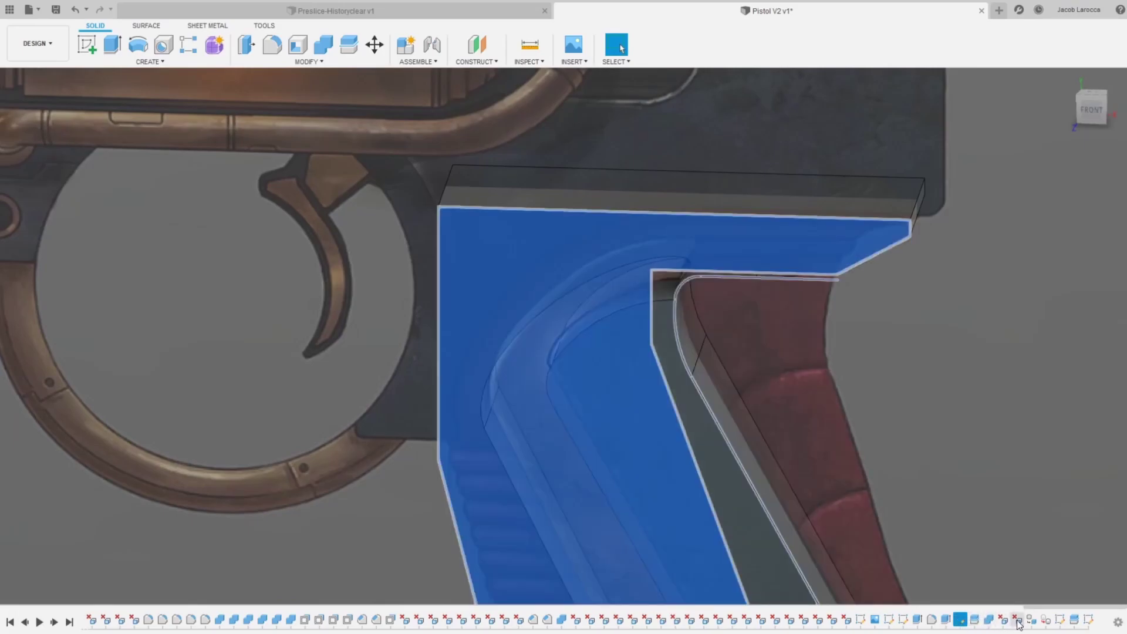
{"action": "left_click", "coordinate": [1078, 624]}
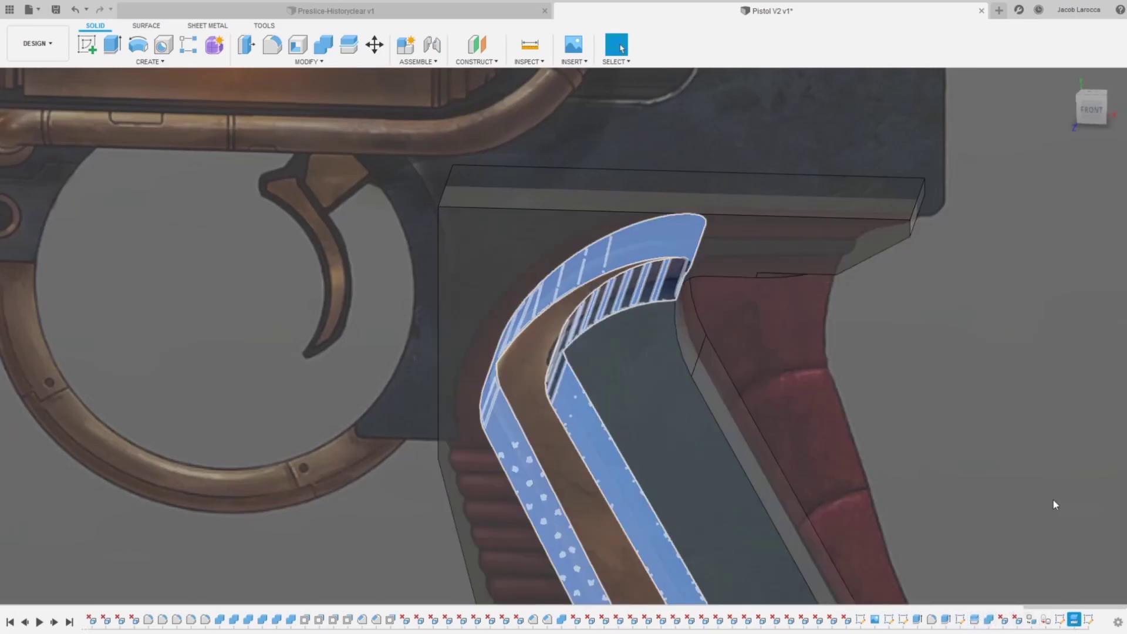
{"action": "scroll", "coordinate": [894, 505], "scroll_direction": "down", "scroll_amount": 3}
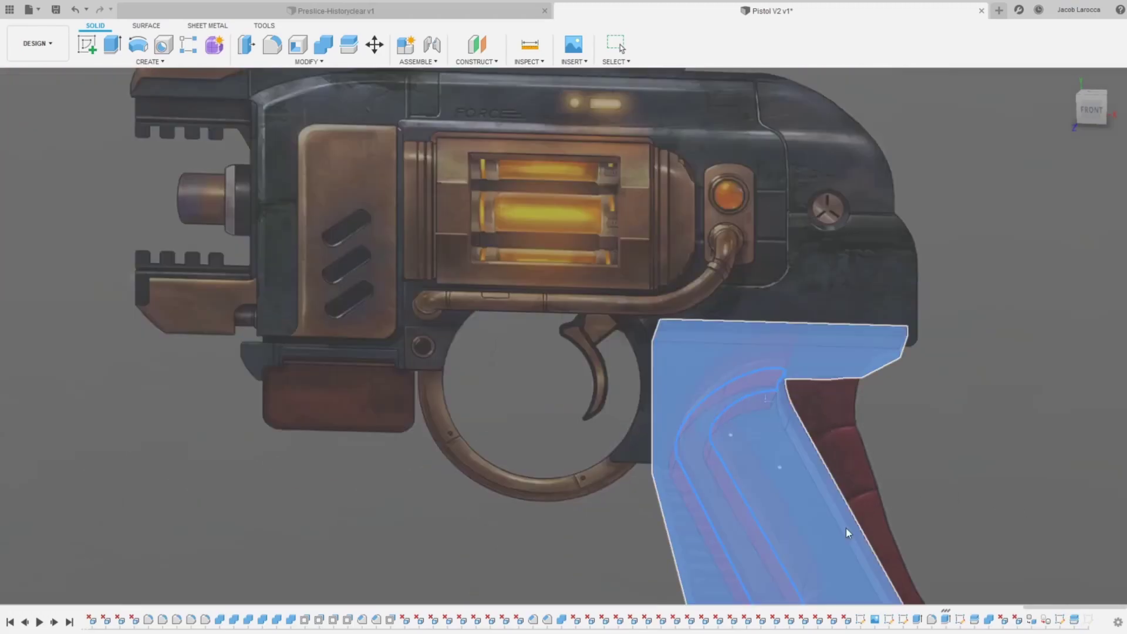
{"action": "scroll", "coordinate": [693, 263], "scroll_direction": "up", "scroll_amount": 3}
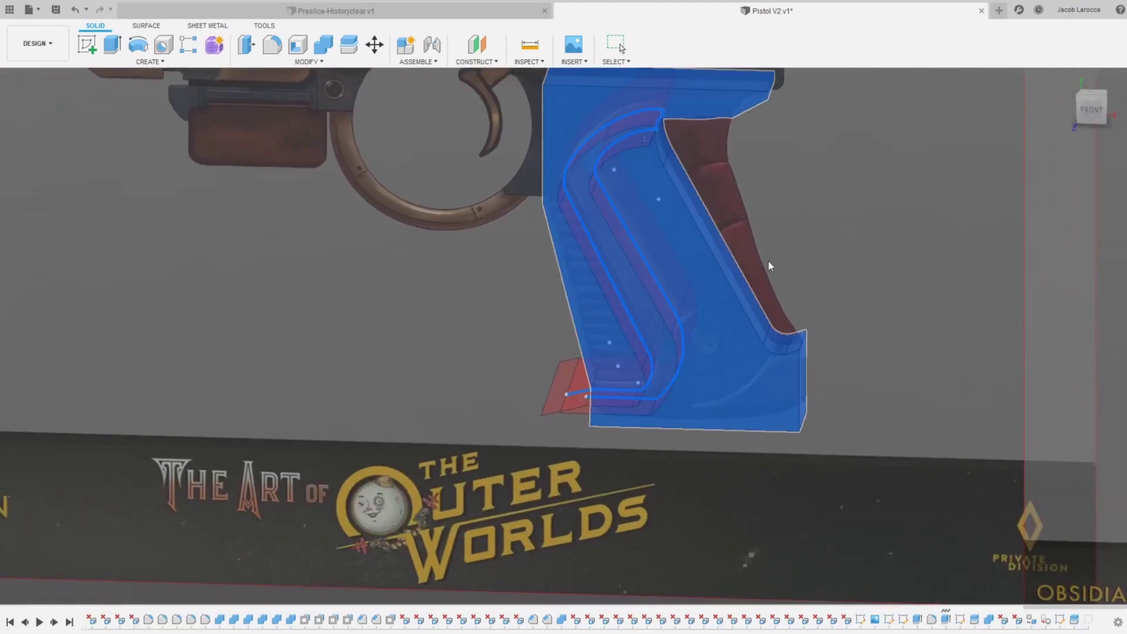
{"action": "scroll", "coordinate": [637, 112], "scroll_direction": "up", "scroll_amount": 3}
{"action": "scroll", "coordinate": [658, 113], "scroll_direction": "up", "scroll_amount": 3}
{"action": "scroll", "coordinate": [696, 116], "scroll_direction": "up", "scroll_amount": 3}
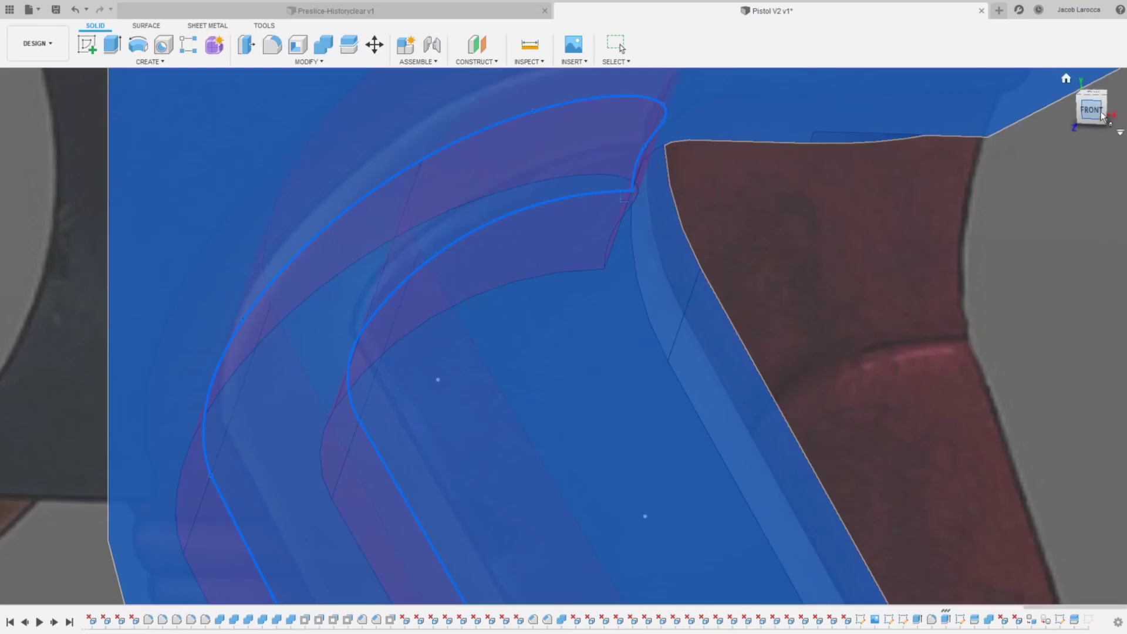
{"action": "left_click_drag", "start_coordinate": [1093, 106], "coordinate": [1118, 97]}
{"action": "scroll", "coordinate": [704, 157], "scroll_direction": "up", "scroll_amount": 3}
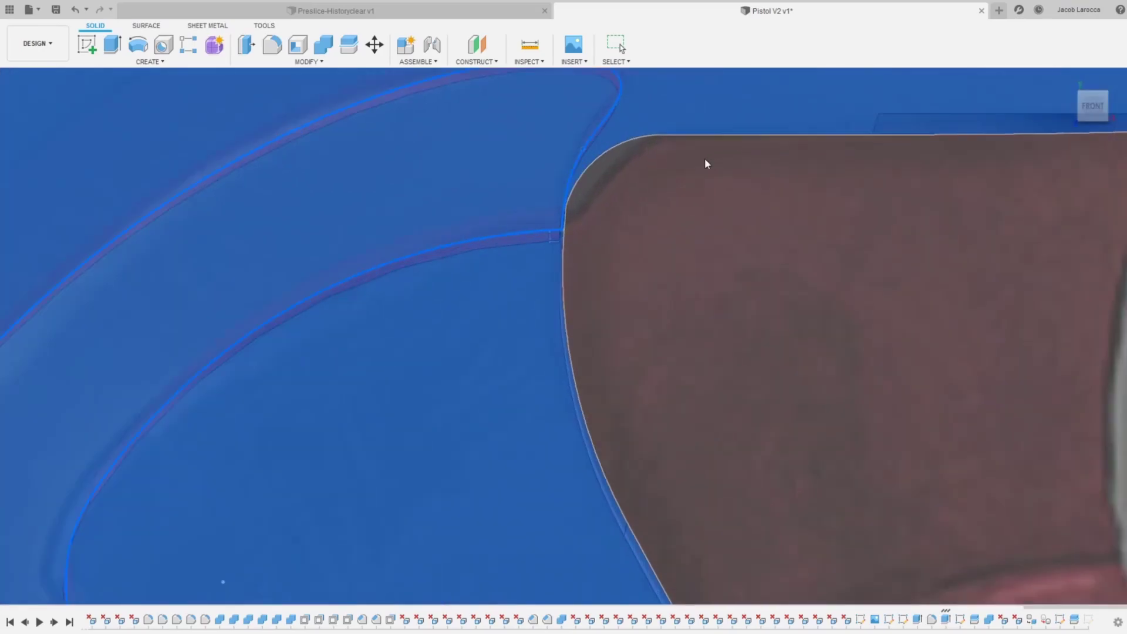
{"action": "scroll", "coordinate": [562, 172], "scroll_direction": "up", "scroll_amount": 3}
Step: Drag the outer grip spline to follow the reference edge and finish the sketch
{"action": "left_click", "coordinate": [1059, 619]}
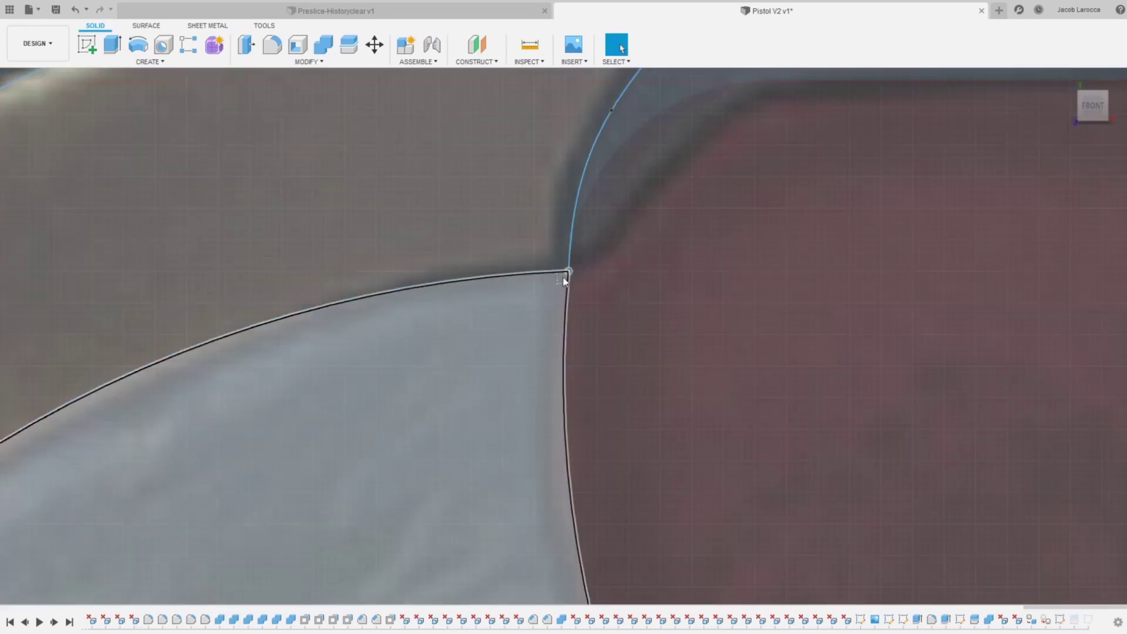
{"action": "left_click", "coordinate": [559, 285]}
{"action": "left_click", "coordinate": [558, 277]}
{"action": "scroll", "coordinate": [593, 206], "scroll_direction": "down", "scroll_amount": 5}
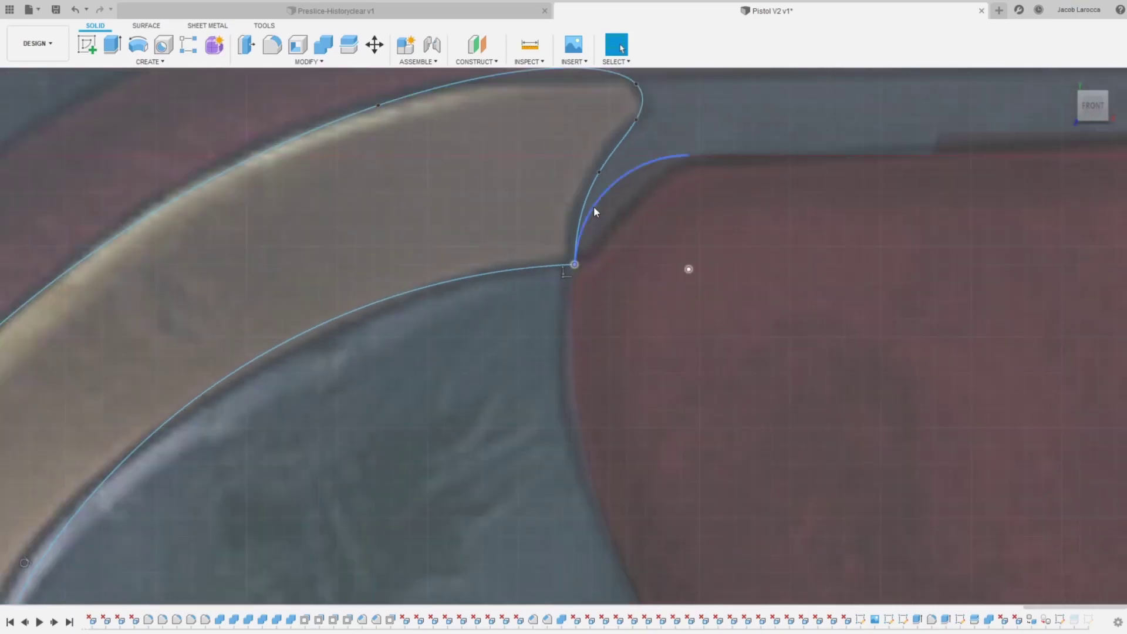
{"action": "left_click", "coordinate": [592, 192]}
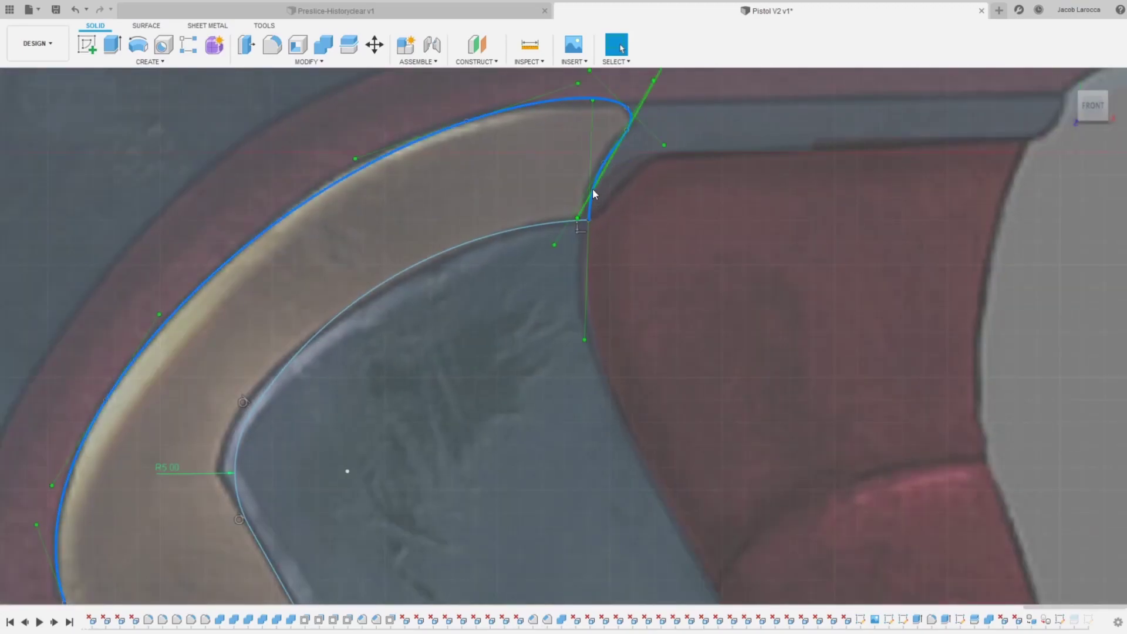
{"action": "key", "text": "Escape"}
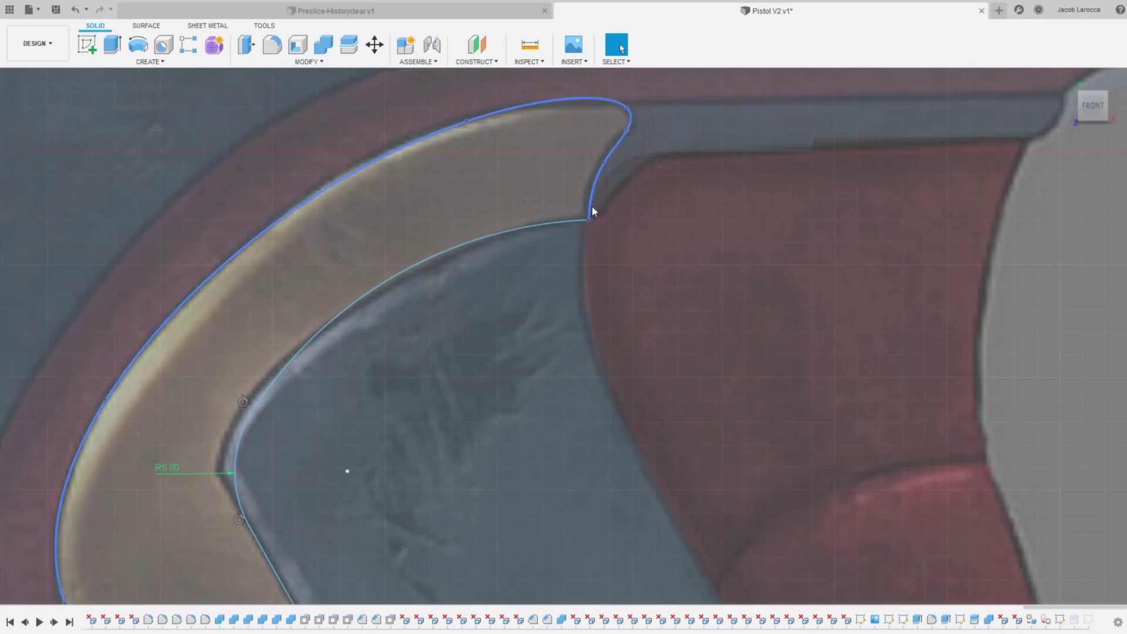
{"action": "left_click_drag", "start_coordinate": [592, 205], "coordinate": [597, 206]}
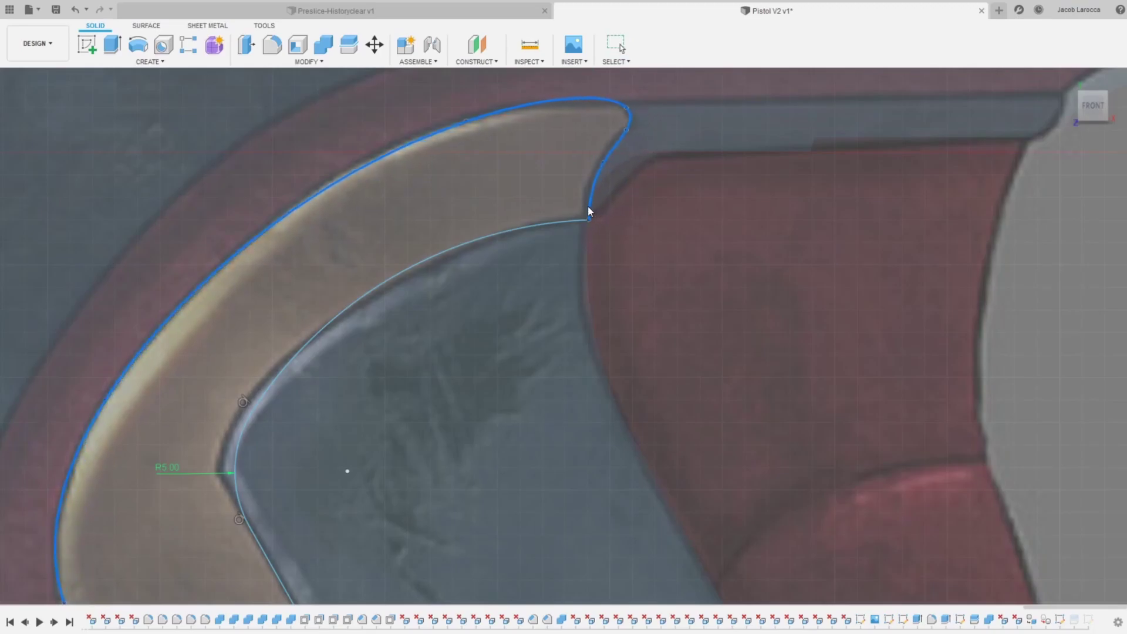
{"action": "key", "text": "Escape"}
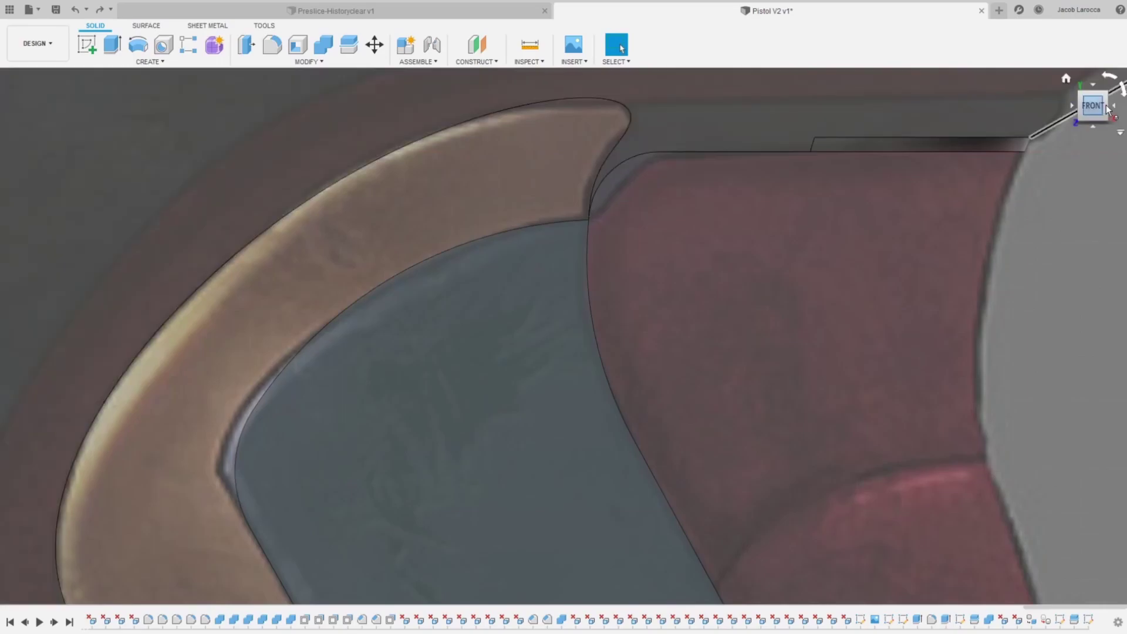
Step: Orbit and zoom out over the pistol reference, then select only the grip body
{"action": "middle_click_drag", "start_coordinate": [565, 336], "coordinate": [516, 338], "text": "shift"}
{"action": "scroll", "coordinate": [748, 207], "scroll_direction": "up", "scroll_amount": 3}
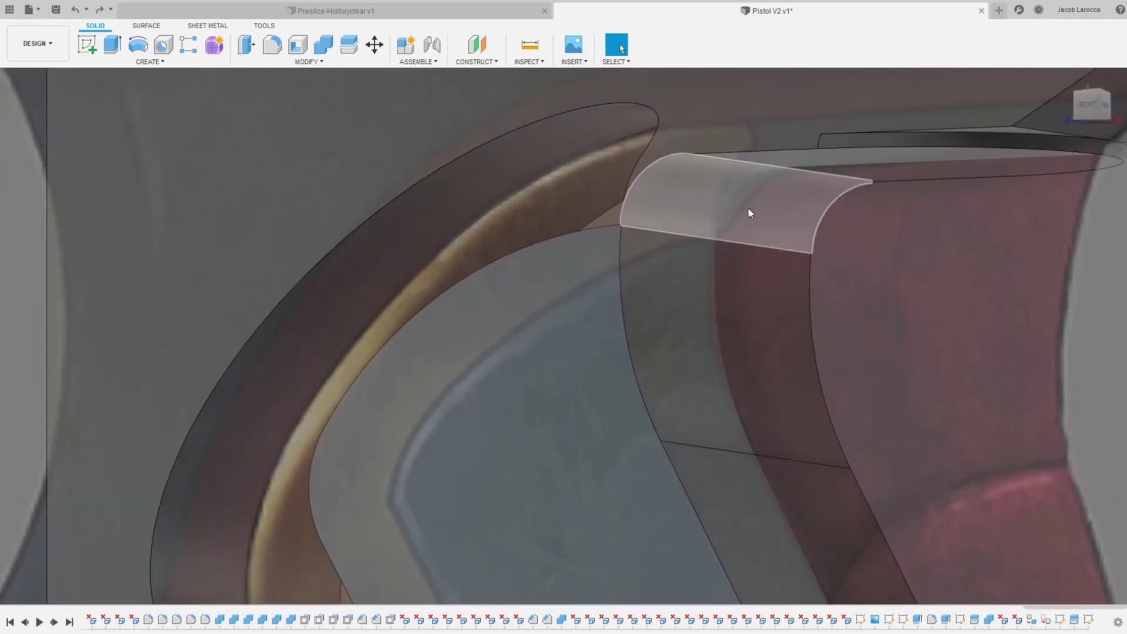
{"action": "scroll", "coordinate": [640, 185], "scroll_direction": "up", "scroll_amount": 3}
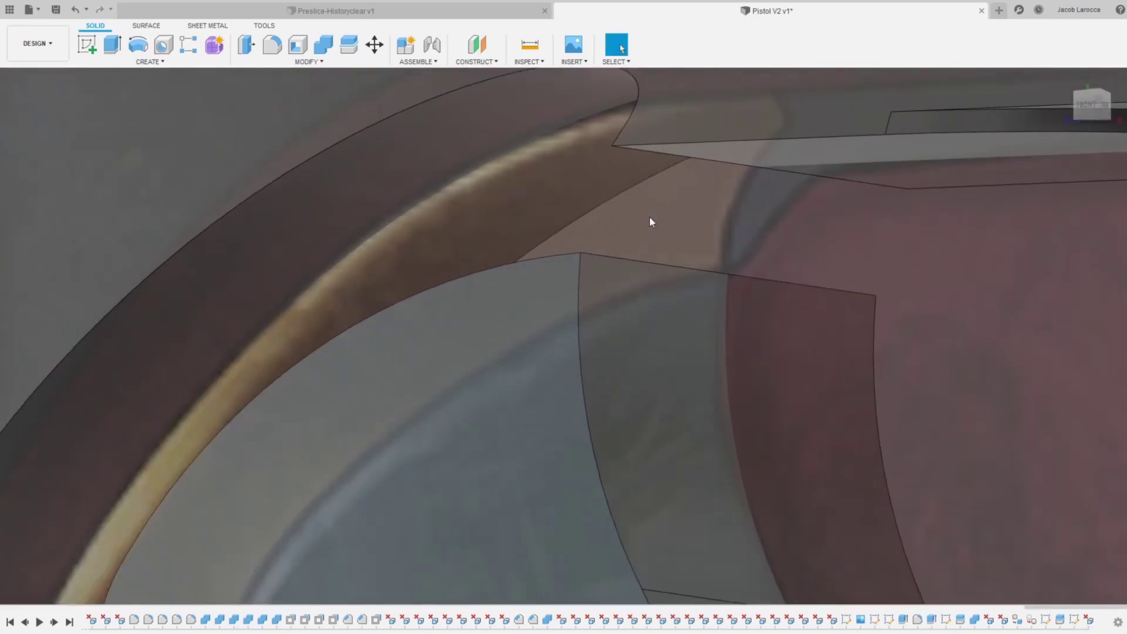
{"action": "scroll", "coordinate": [649, 216], "scroll_direction": "down", "scroll_amount": 3}
{"action": "scroll", "coordinate": [707, 114], "scroll_direction": "down", "scroll_amount": 3}
{"action": "scroll", "coordinate": [708, 114], "scroll_direction": "down", "scroll_amount": 3}
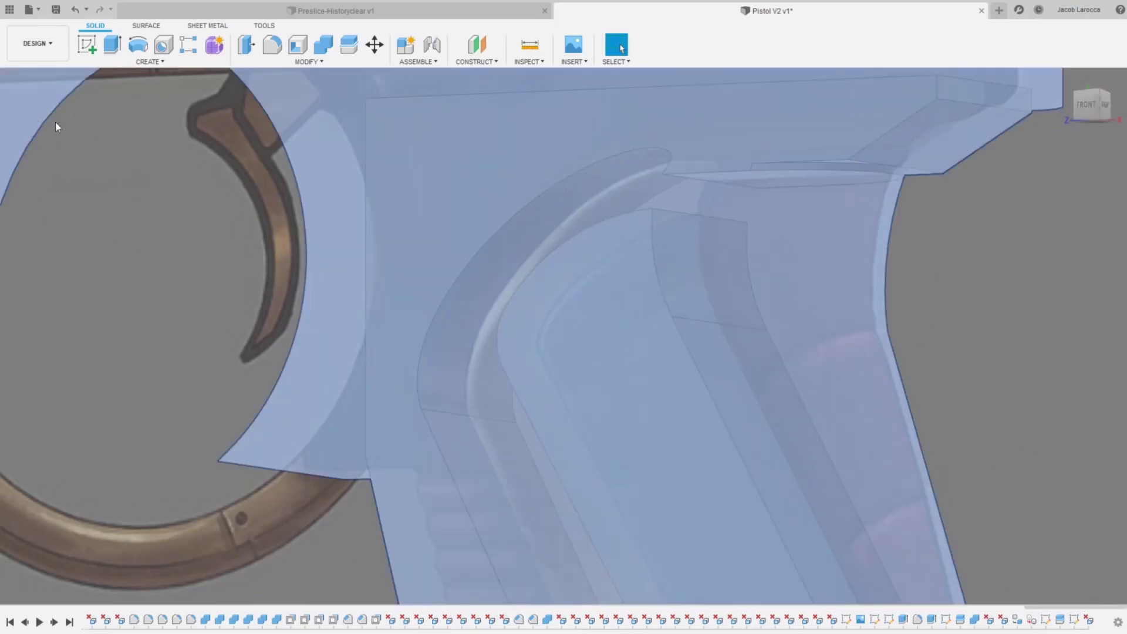
{"action": "scroll", "coordinate": [680, 283], "scroll_direction": "down", "scroll_amount": 2}
{"action": "scroll", "coordinate": [769, 308], "scroll_direction": "down", "scroll_amount": 3}
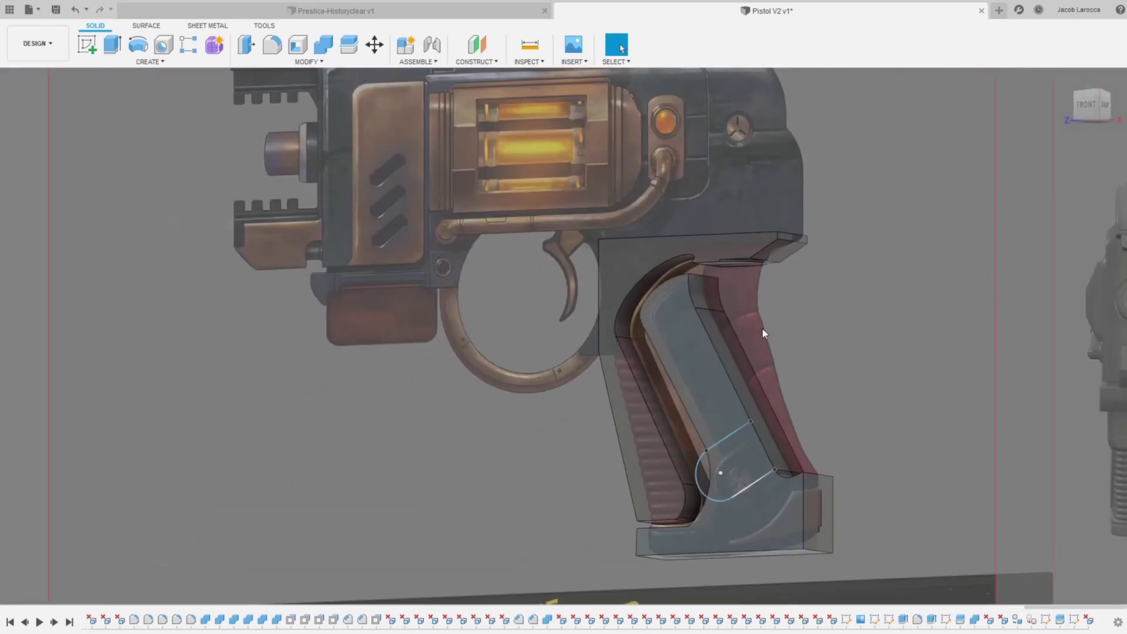
{"action": "left_click", "coordinate": [700, 248]}
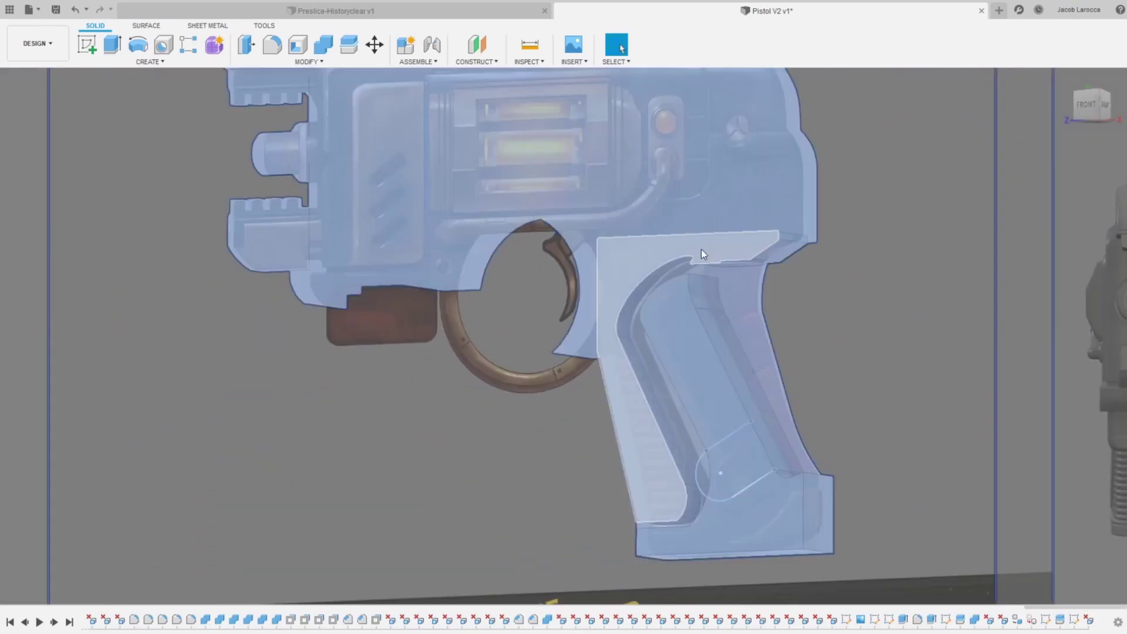
{"action": "left_click", "coordinate": [43, 114]}
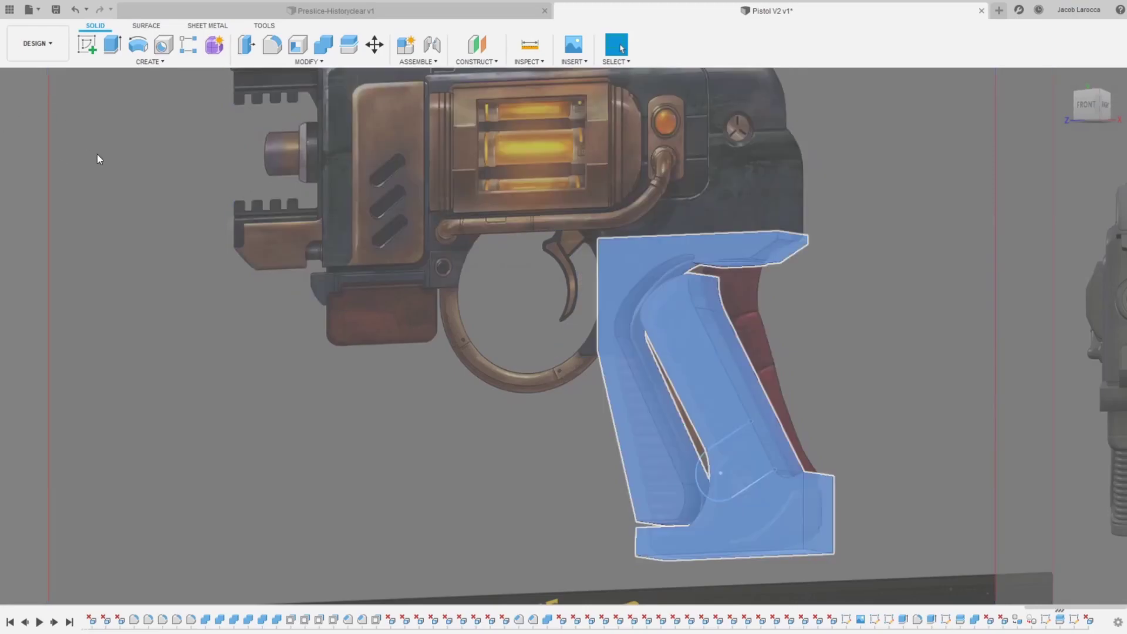
Step: Create an offset plane from the grip's top face, pushed down into the grip
{"action": "scroll", "coordinate": [675, 282], "scroll_direction": "up", "scroll_amount": 3}
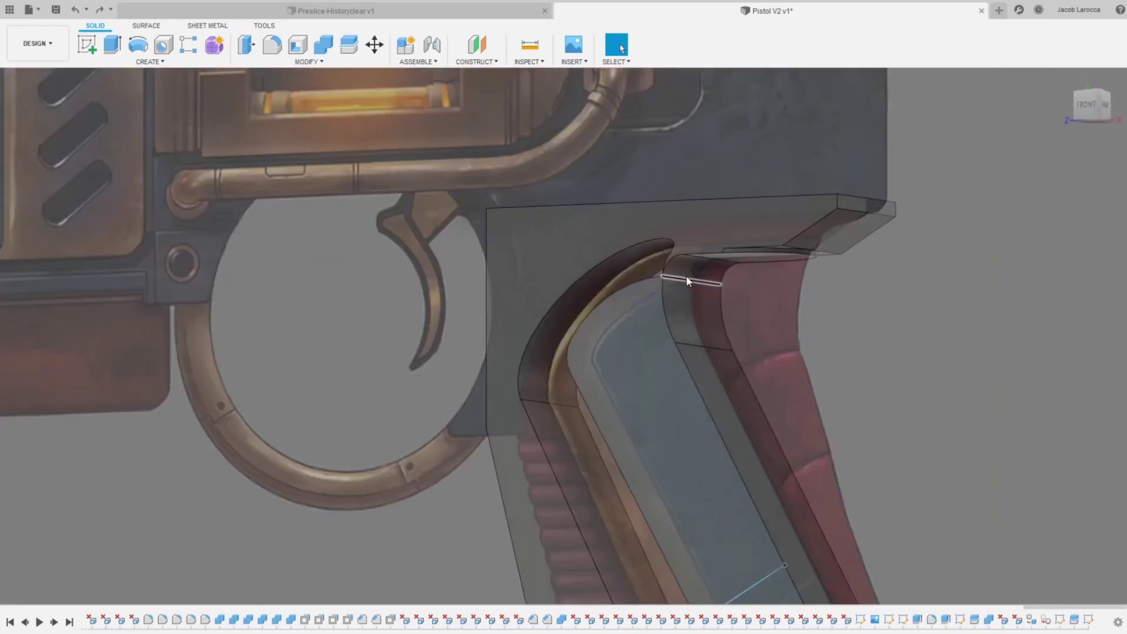
{"action": "scroll", "coordinate": [664, 272], "scroll_direction": "up", "scroll_amount": 3}
{"action": "left_click", "coordinate": [477, 44]}
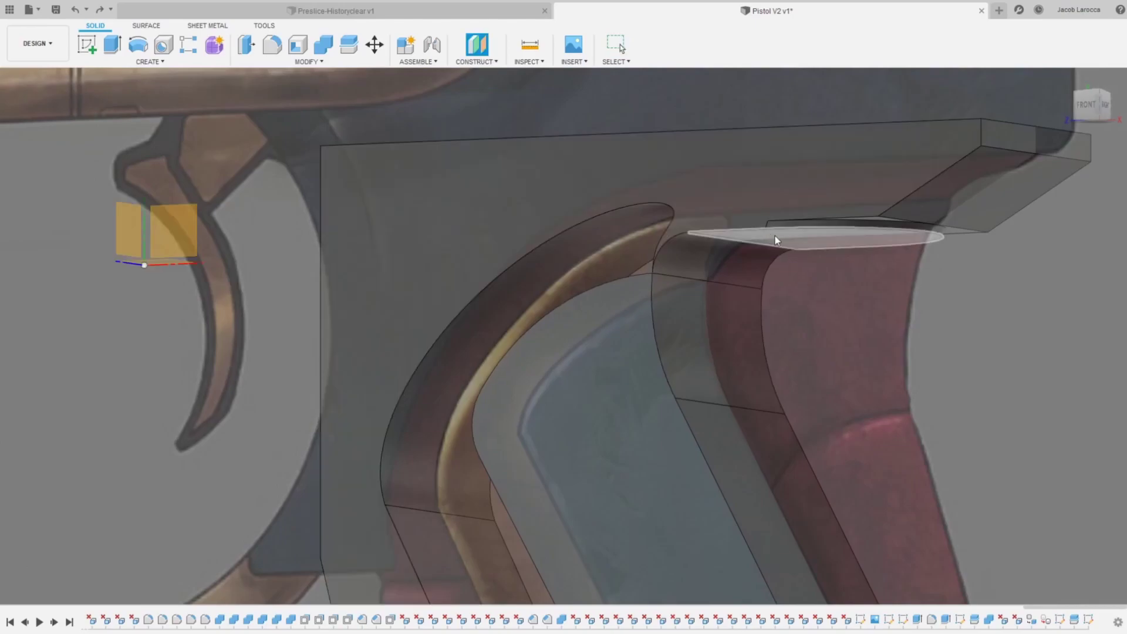
{"action": "left_click", "coordinate": [775, 238]}
{"action": "left_click_drag", "start_coordinate": [837, 248], "coordinate": [836, 288]}
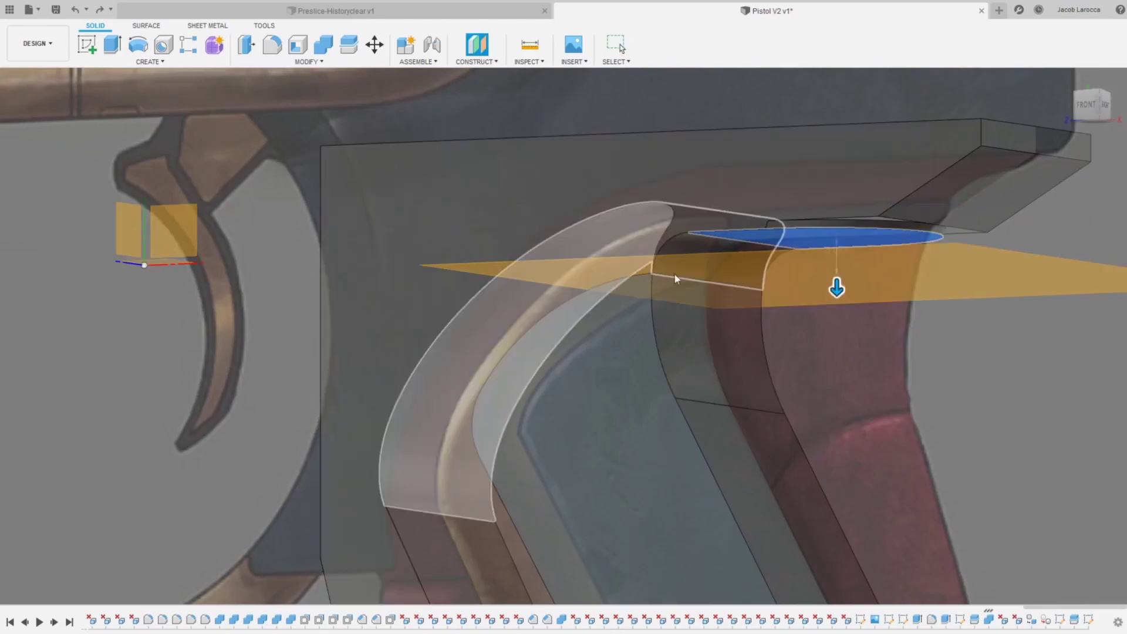
{"action": "key", "text": "Return"}
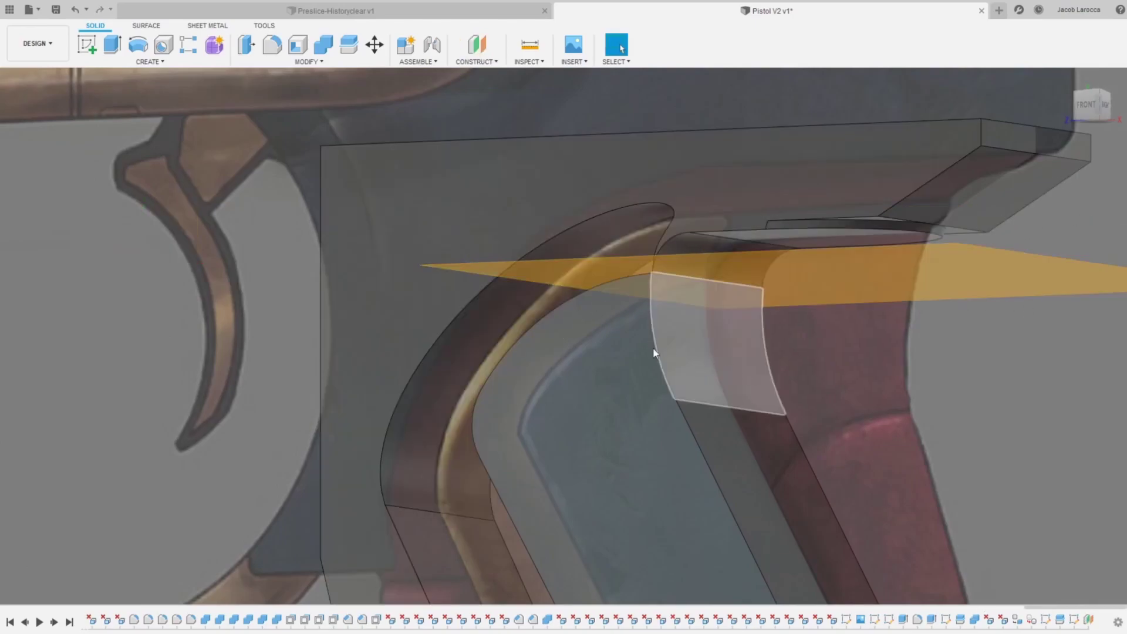
Step: Split the grip body at the offset plane so the top becomes a separate body
{"action": "left_click", "coordinate": [349, 45]}
{"action": "left_click", "coordinate": [758, 208]}
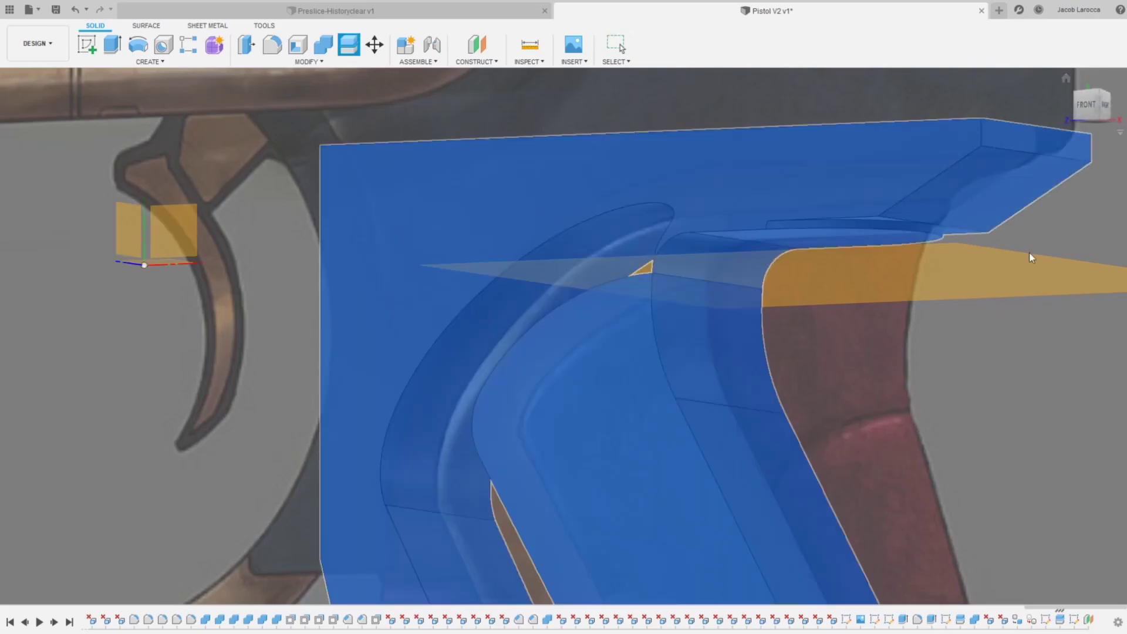
{"action": "left_click", "coordinate": [1005, 275]}
{"action": "key", "text": "Return"}
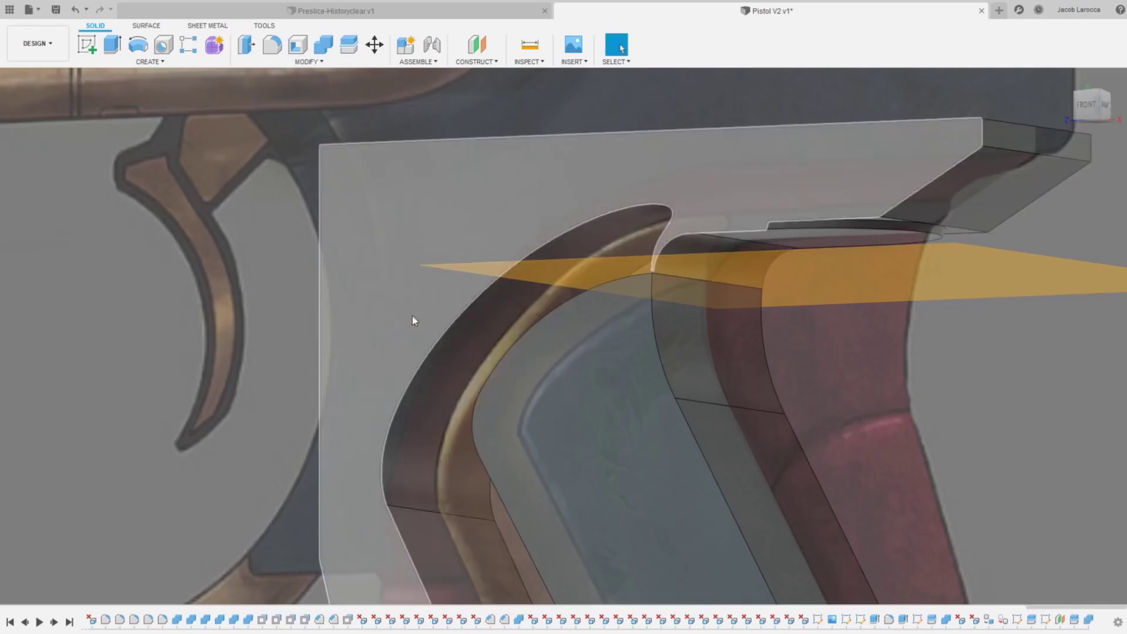
{"action": "scroll", "coordinate": [703, 504], "scroll_direction": "down", "scroll_amount": 5}
{"action": "middle_click_drag", "start_coordinate": [700, 499], "coordinate": [533, 290]}
{"action": "scroll", "coordinate": [566, 307], "scroll_direction": "up", "scroll_amount": 3}
{"action": "scroll", "coordinate": [654, 445], "scroll_direction": "down", "scroll_amount": 5}
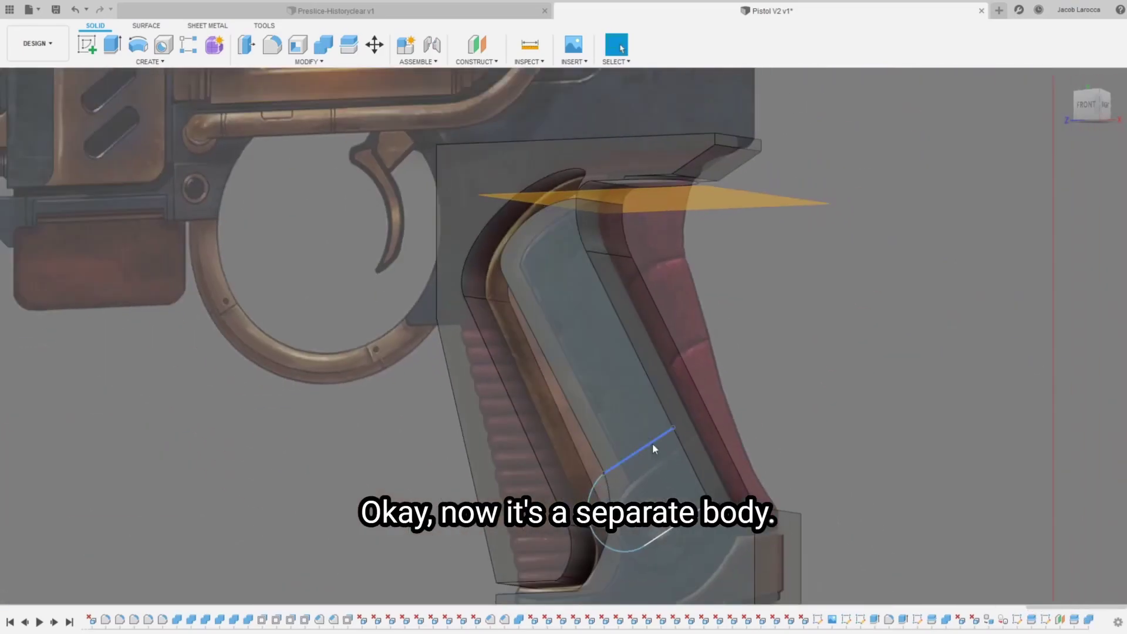
Step: Switch to the Front view and select the lower grip body; a first split attempt is cancelled
{"action": "left_click", "coordinate": [1078, 111]}
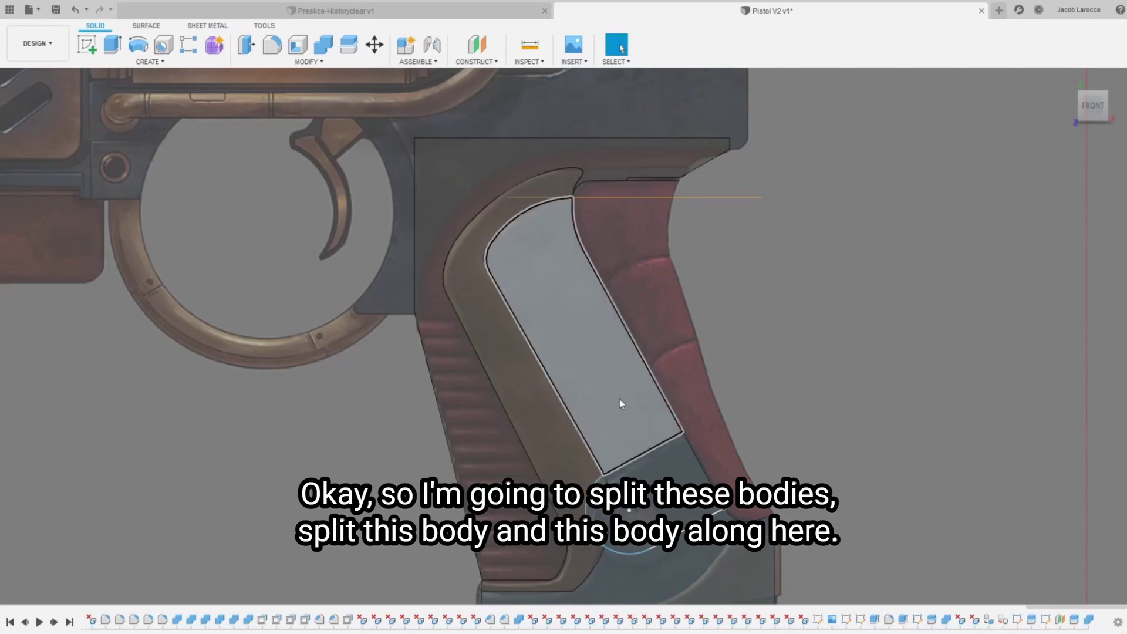
{"action": "middle_click_drag", "start_coordinate": [587, 440], "coordinate": [599, 367]}
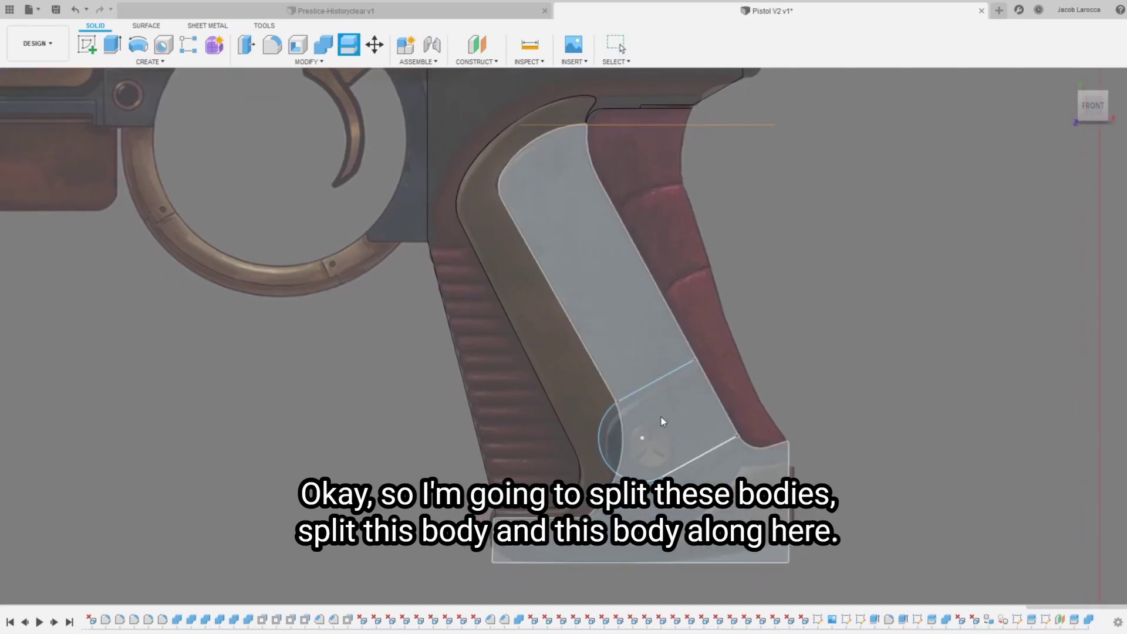
{"action": "left_click", "coordinate": [589, 402]}
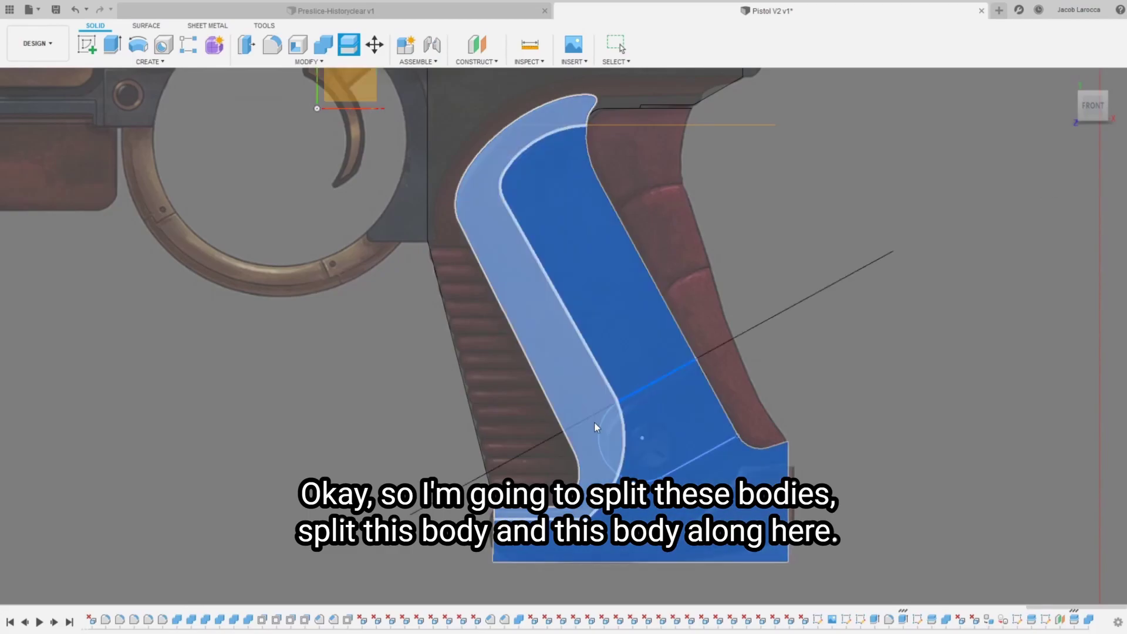
{"action": "left_click", "coordinate": [643, 439]}
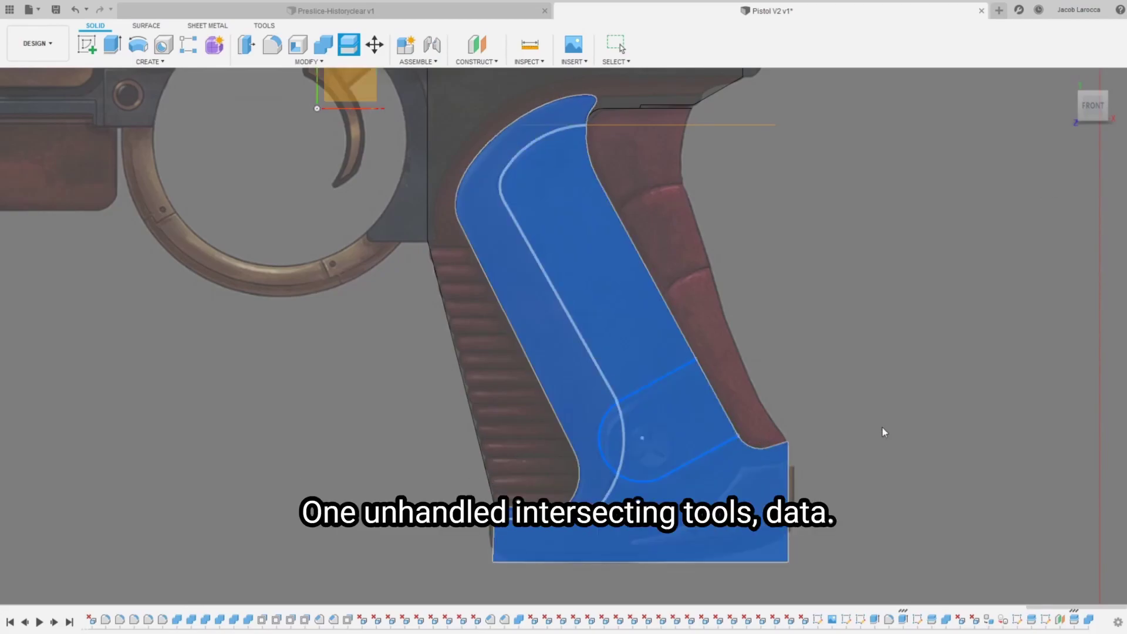
{"action": "key", "text": "Escape"}
{"action": "scroll", "coordinate": [743, 418], "scroll_direction": "up", "scroll_amount": 3}
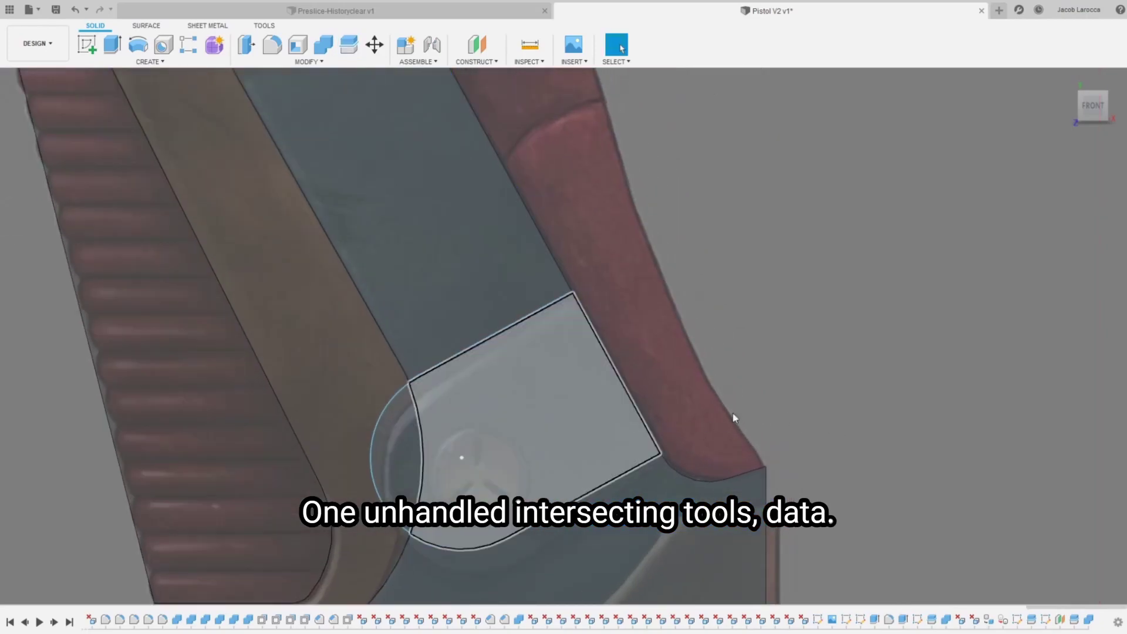
{"action": "key", "text": "Return"}
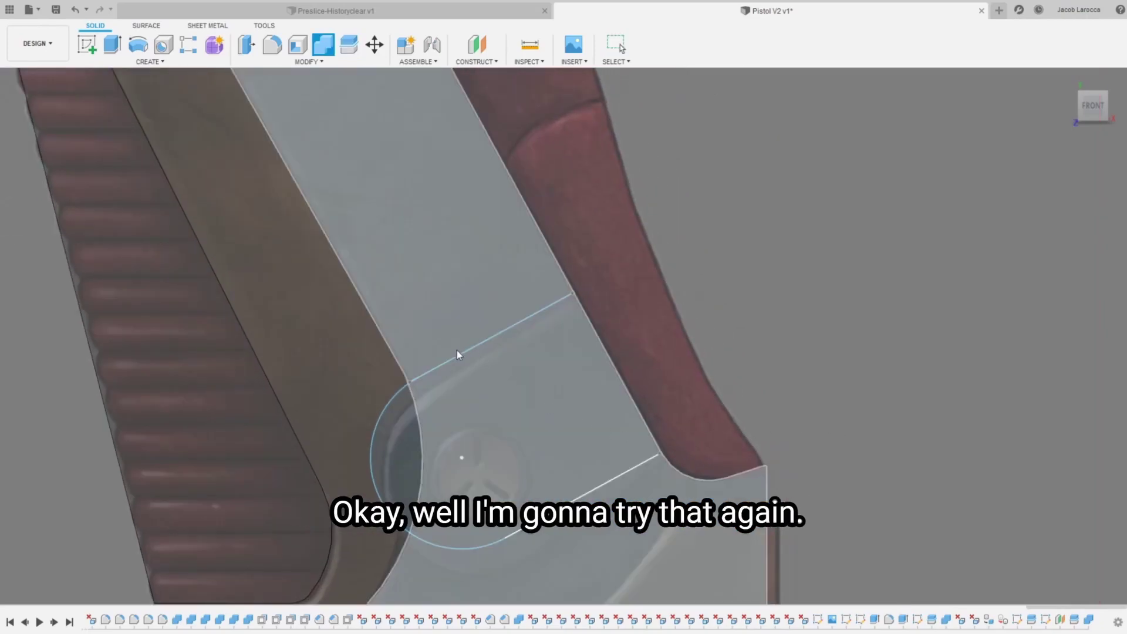
{"action": "left_click", "coordinate": [457, 351]}
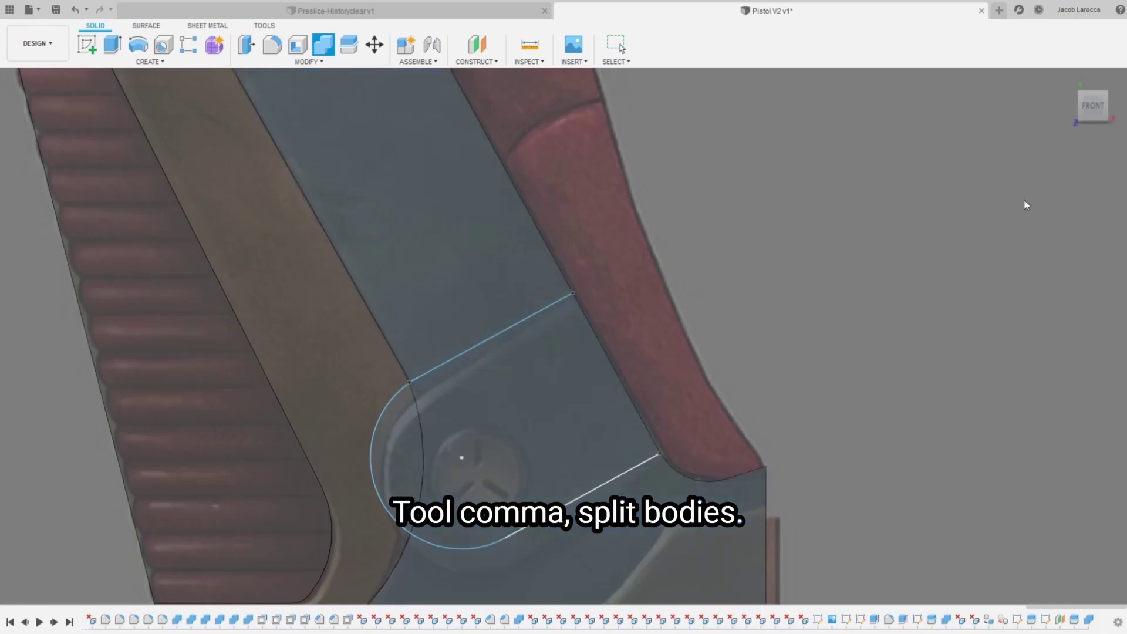
{"action": "key", "text": "Escape"}
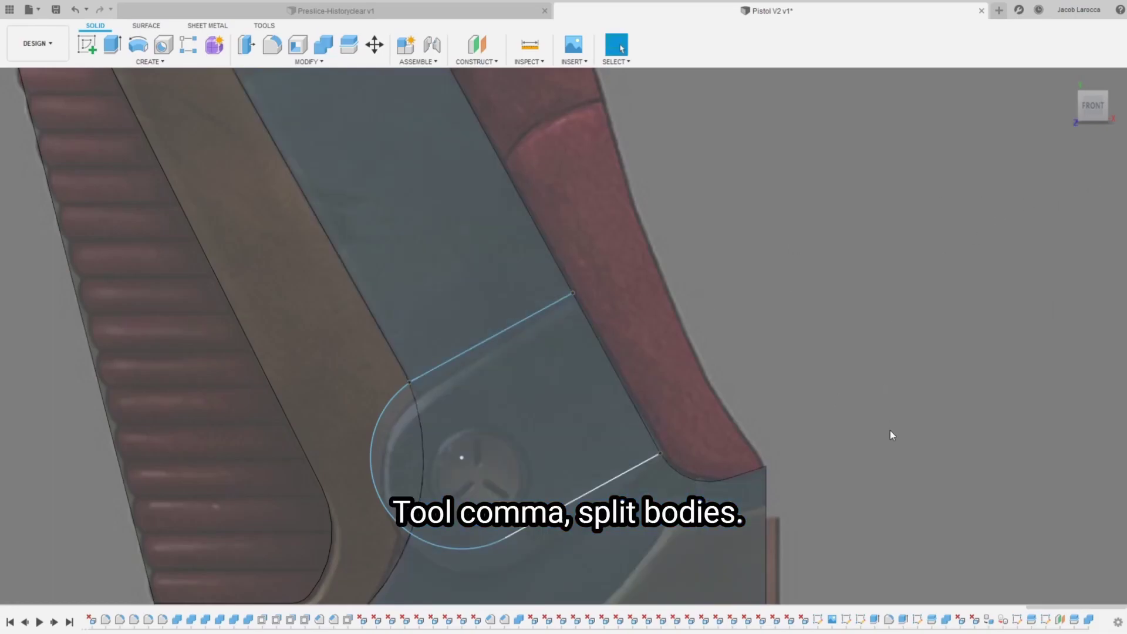
Step: Split the lower grip body using the slot's lower sketch line and arc
{"action": "key", "text": "Return"}
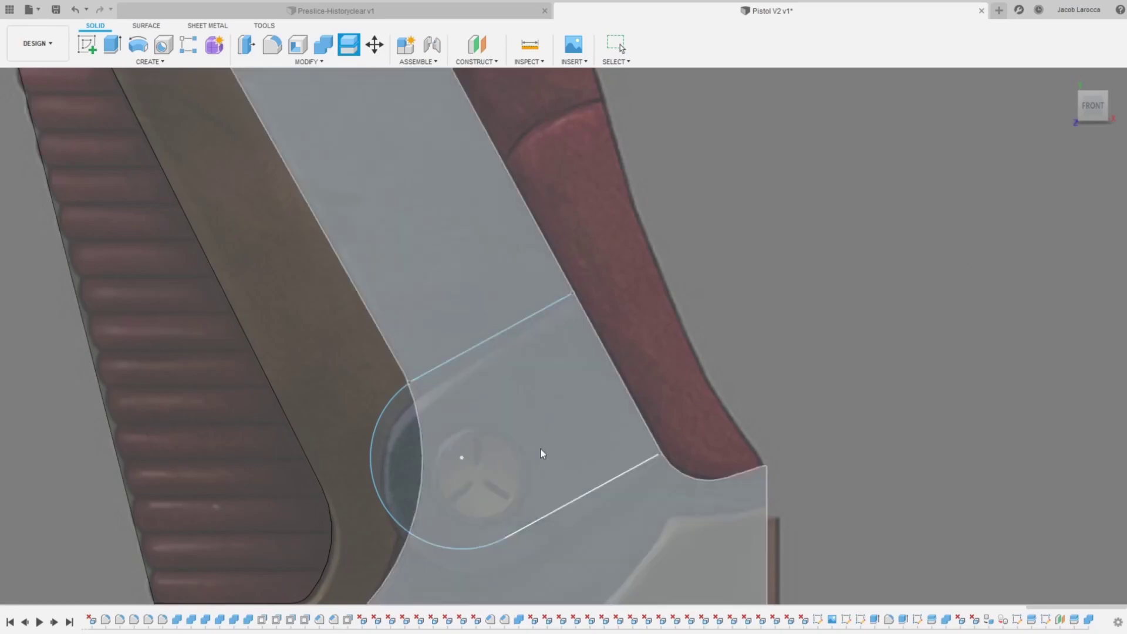
{"action": "left_click", "coordinate": [541, 452]}
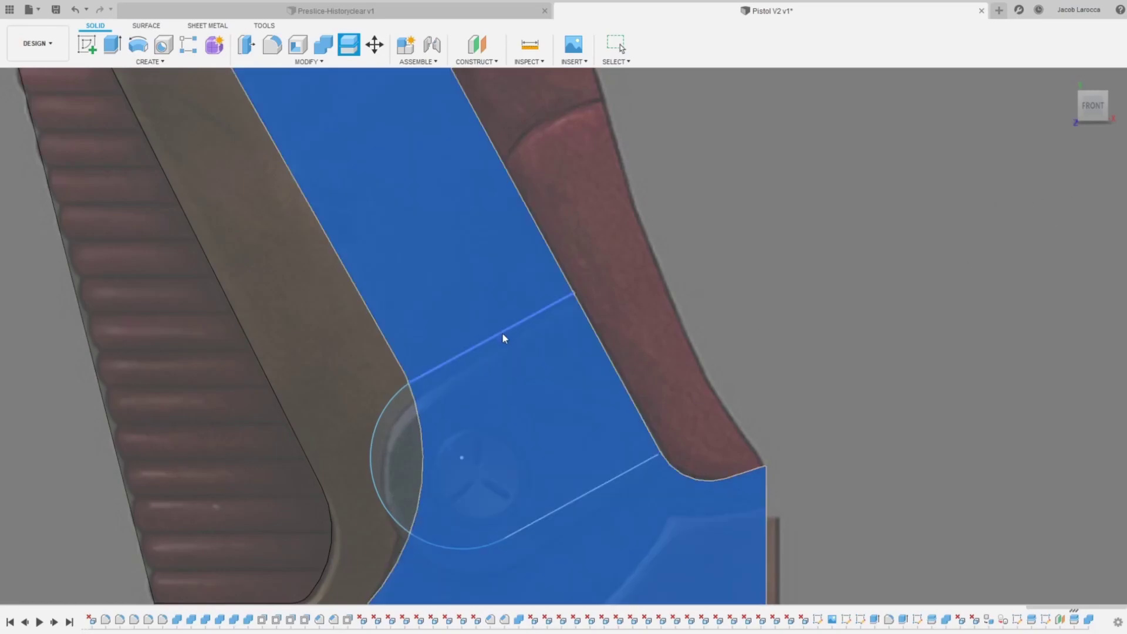
{"action": "left_click", "coordinate": [502, 332]}
{"action": "left_click", "coordinate": [607, 478]}
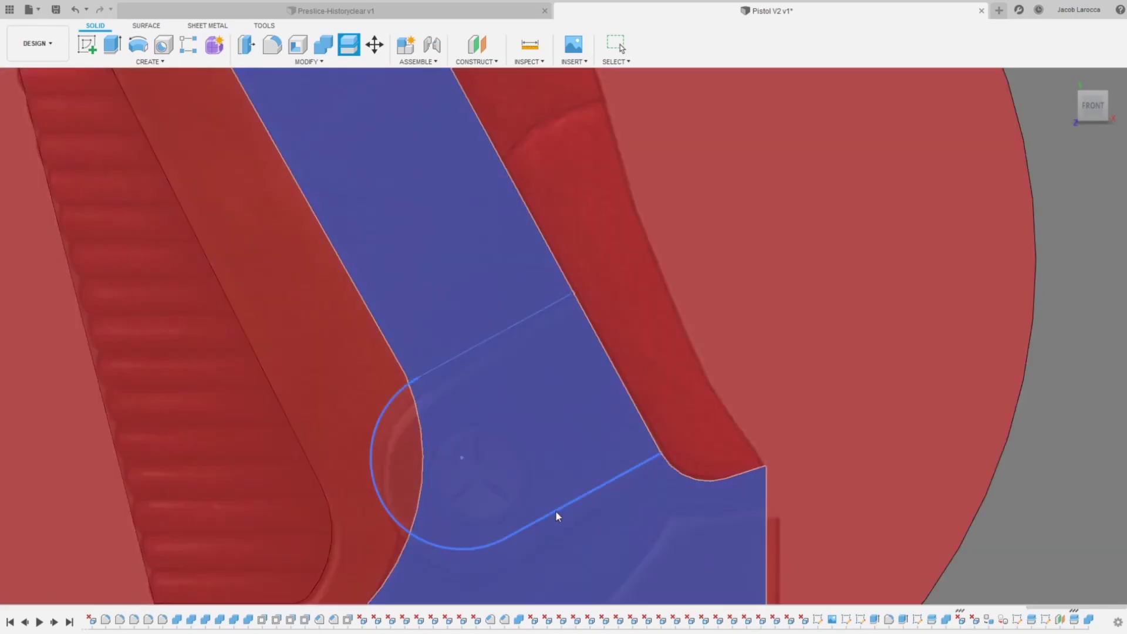
{"action": "key", "text": "Escape"}
{"action": "scroll", "coordinate": [689, 415], "scroll_direction": "down", "scroll_amount": 3}
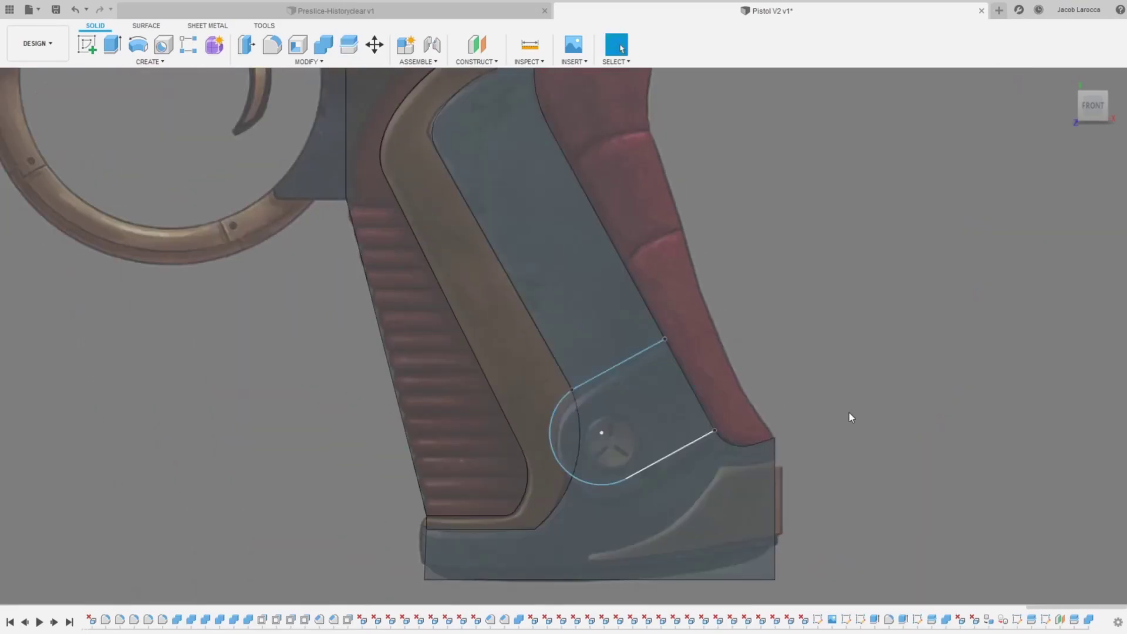
Step: Replace the sketch's lower line with one from the arc's end to the grip's back edge
{"action": "double_click", "coordinate": [640, 526]}
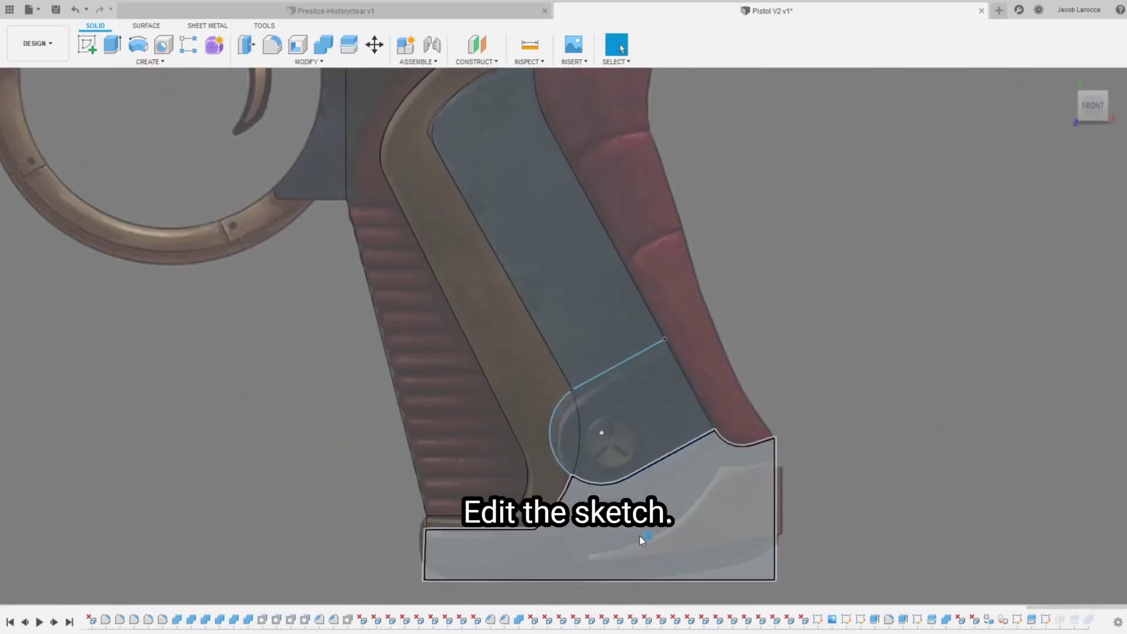
{"action": "scroll", "coordinate": [618, 478], "scroll_direction": "up", "scroll_amount": 3}
{"action": "left_click", "coordinate": [651, 466]}
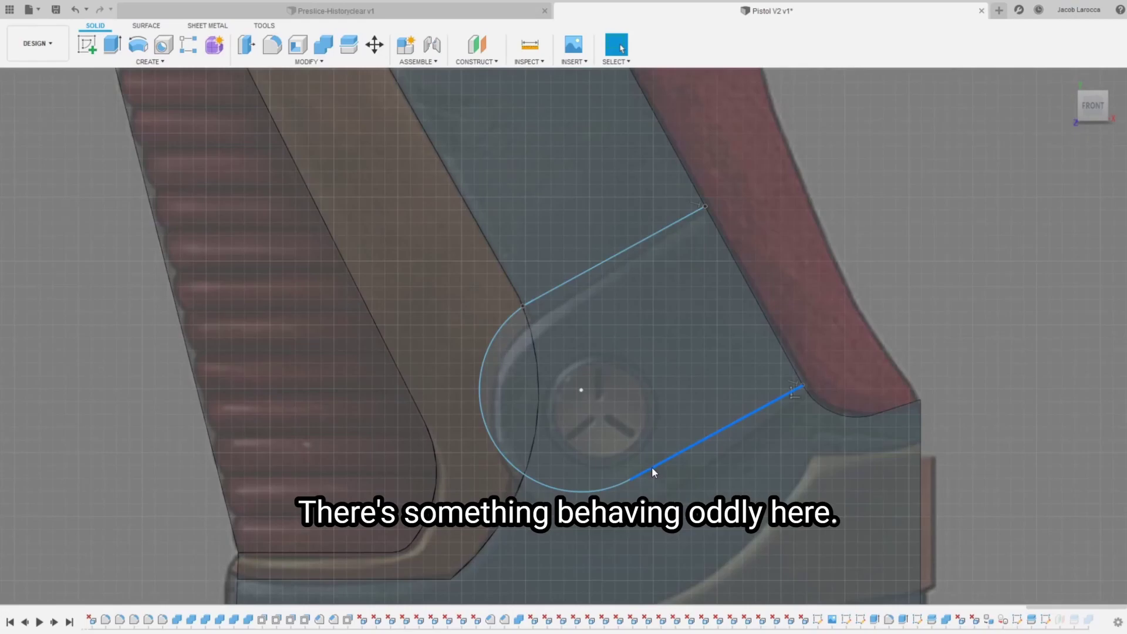
{"action": "key", "text": "Delete"}
{"action": "key", "text": "l"}
{"action": "left_click", "coordinate": [630, 479]}
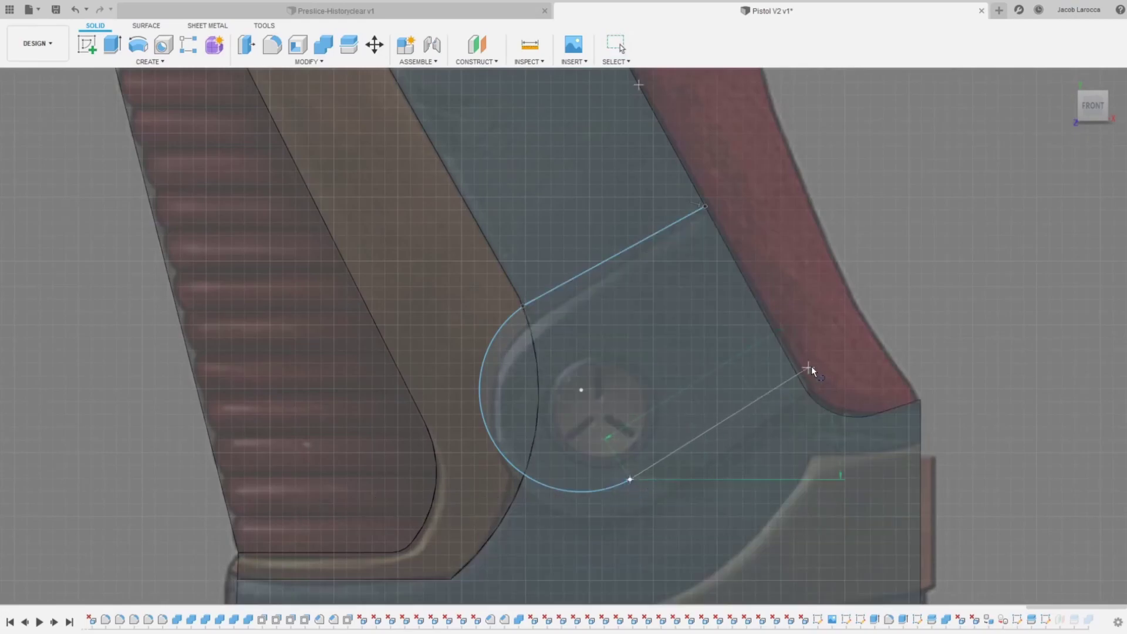
{"action": "left_click", "coordinate": [833, 368]}
{"action": "key", "text": "Escape"}
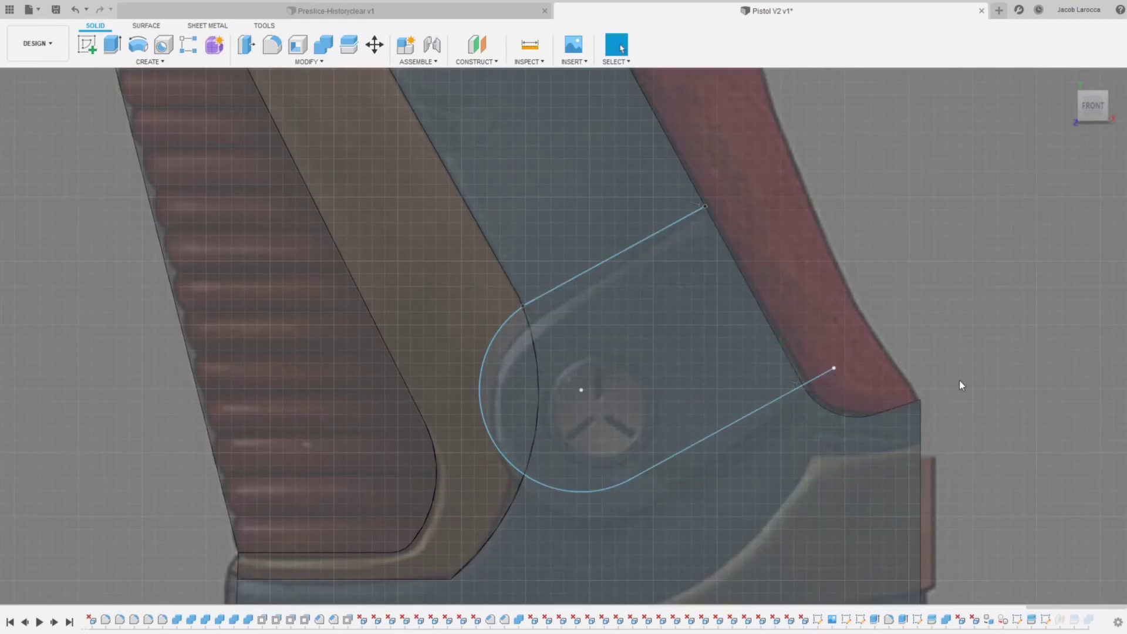
{"action": "key", "text": "Escape"}
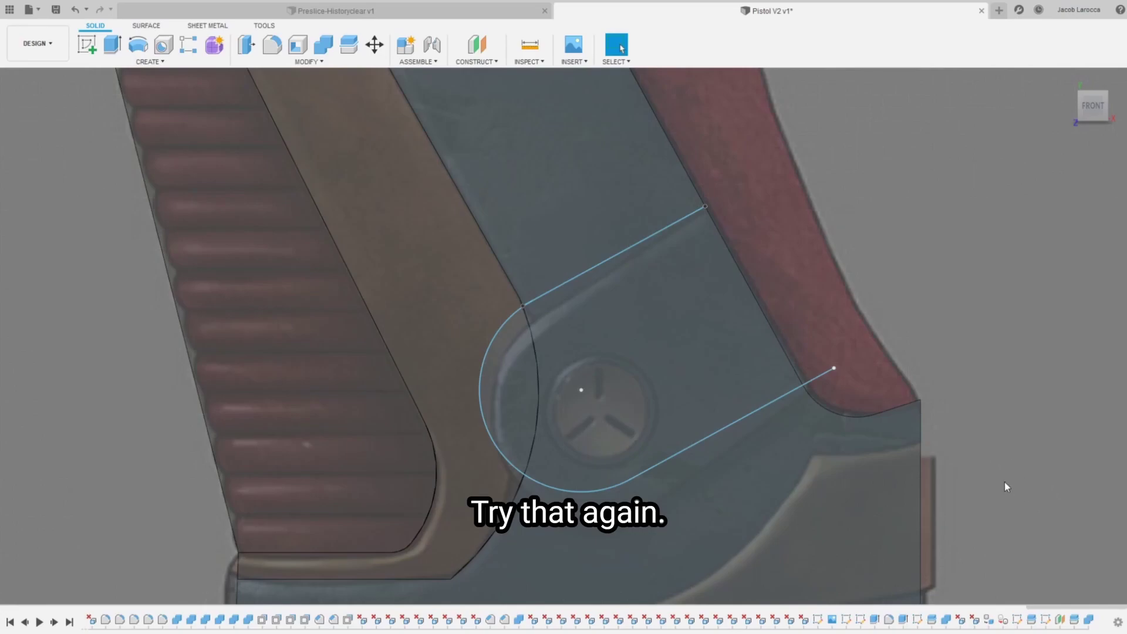
Step: Try a Press Pull on the tan grip band face, then cancel it
{"action": "key", "text": "q"}
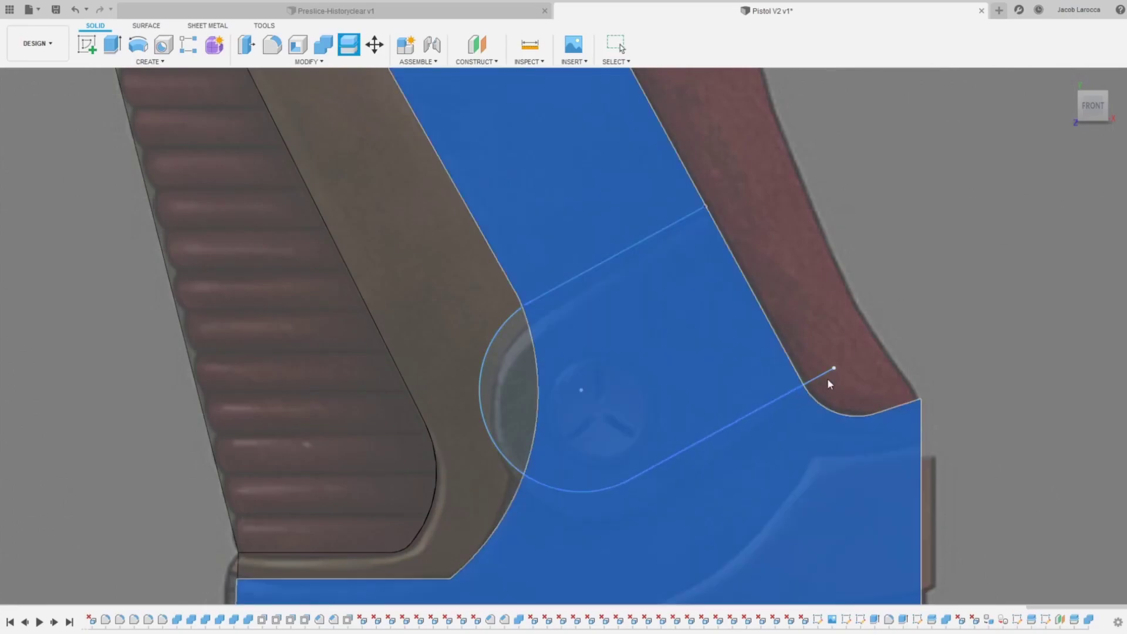
{"action": "key", "text": "Escape"}
{"action": "scroll", "coordinate": [825, 435], "scroll_direction": "down", "scroll_amount": 5}
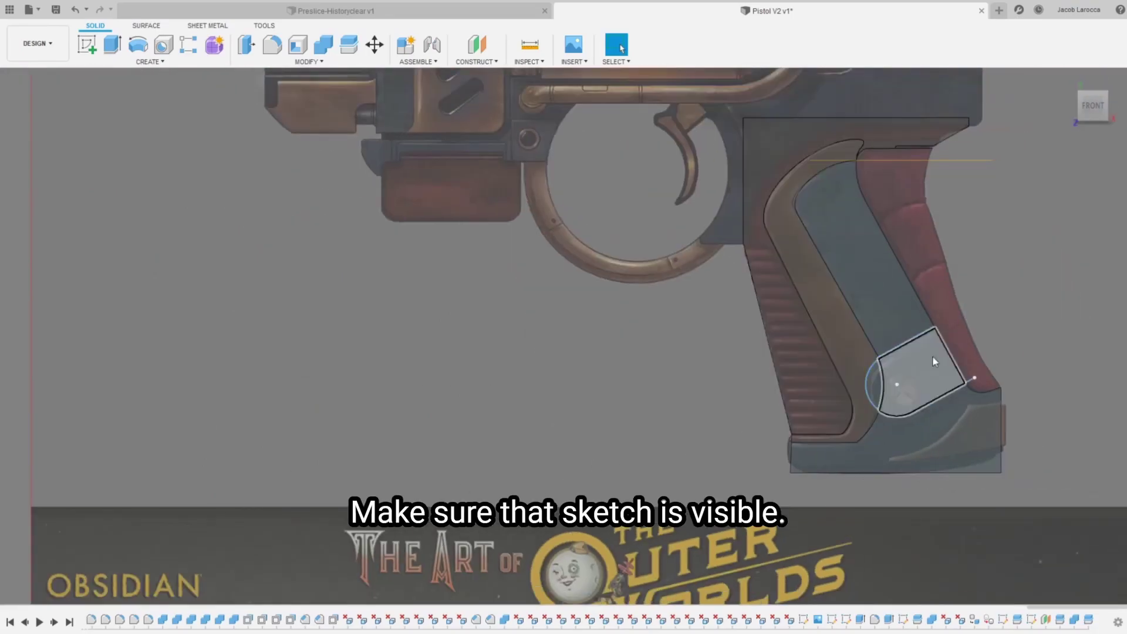
{"action": "scroll", "coordinate": [932, 354], "scroll_direction": "up", "scroll_amount": 4}
{"action": "left_click", "coordinate": [726, 355]}
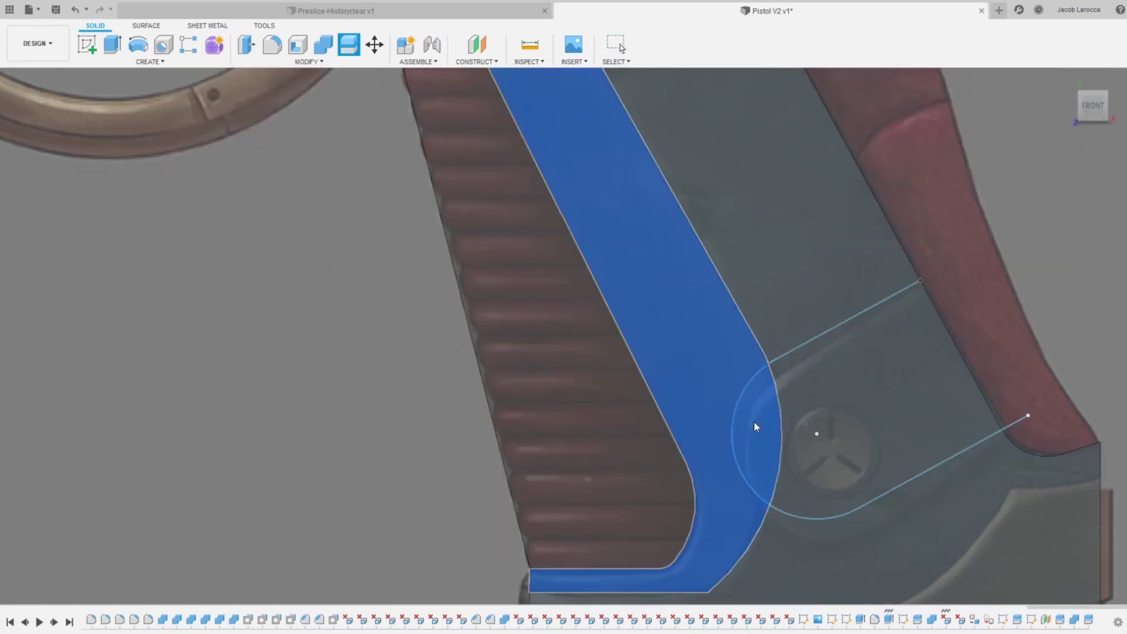
{"action": "key", "text": "q"}
{"action": "left_click", "coordinate": [745, 393]}
{"action": "key", "text": "Escape"}
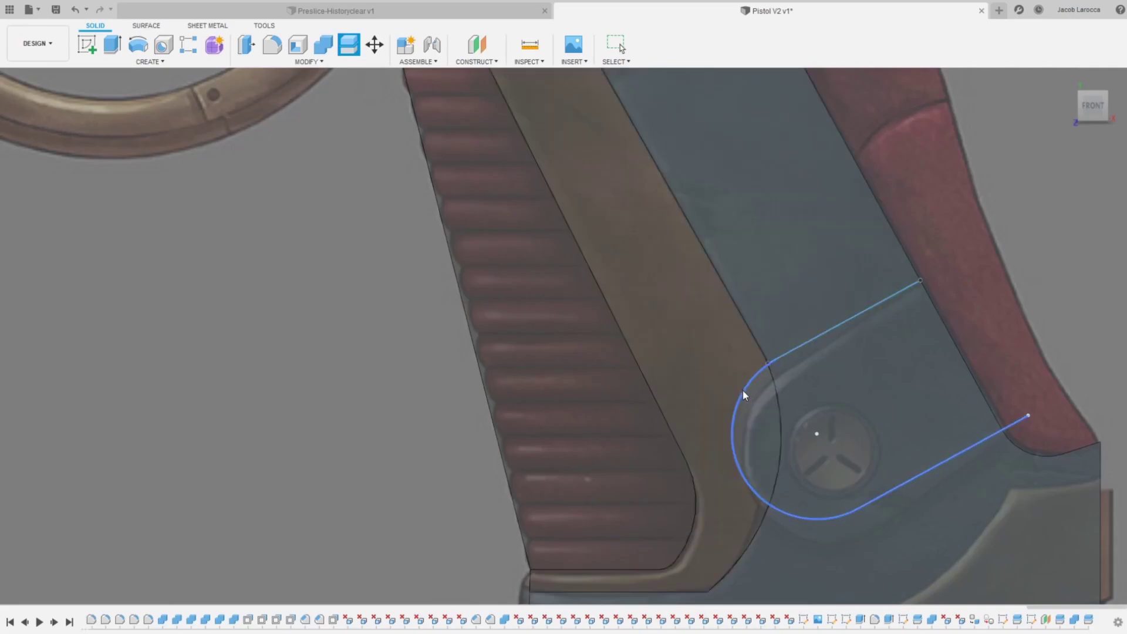
Step: Select the new rounded slot profile for Press Pull, cancel, and recentre on the grip
{"action": "left_click", "coordinate": [742, 391]}
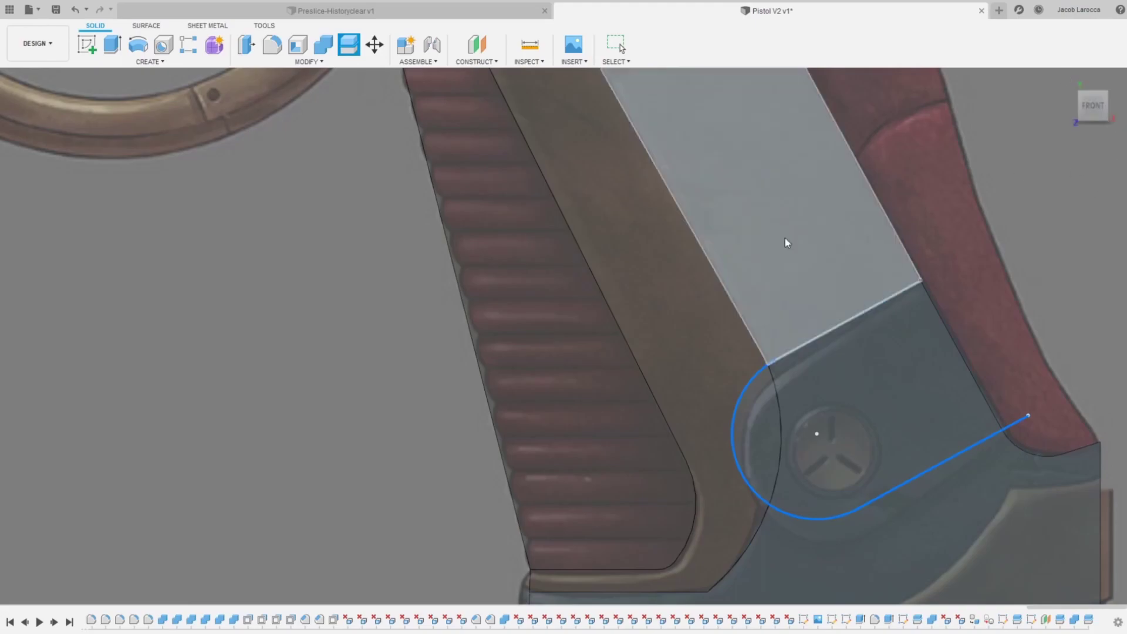
{"action": "left_click", "coordinate": [689, 285]}
{"action": "key", "text": "Escape"}
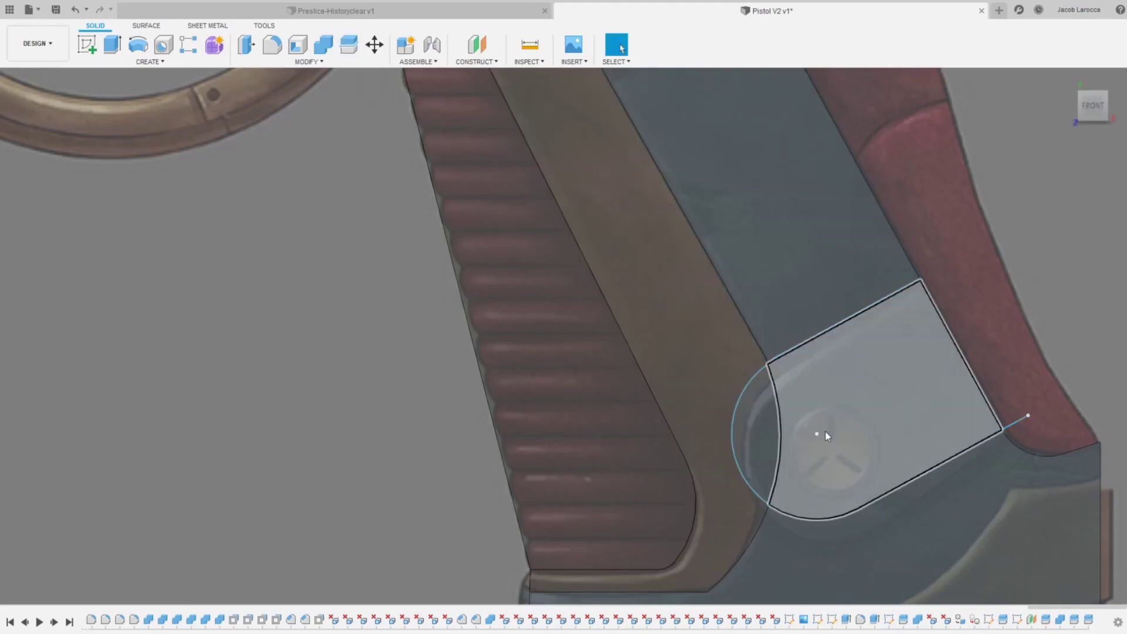
{"action": "left_click", "coordinate": [809, 444]}
{"action": "key", "text": "q"}
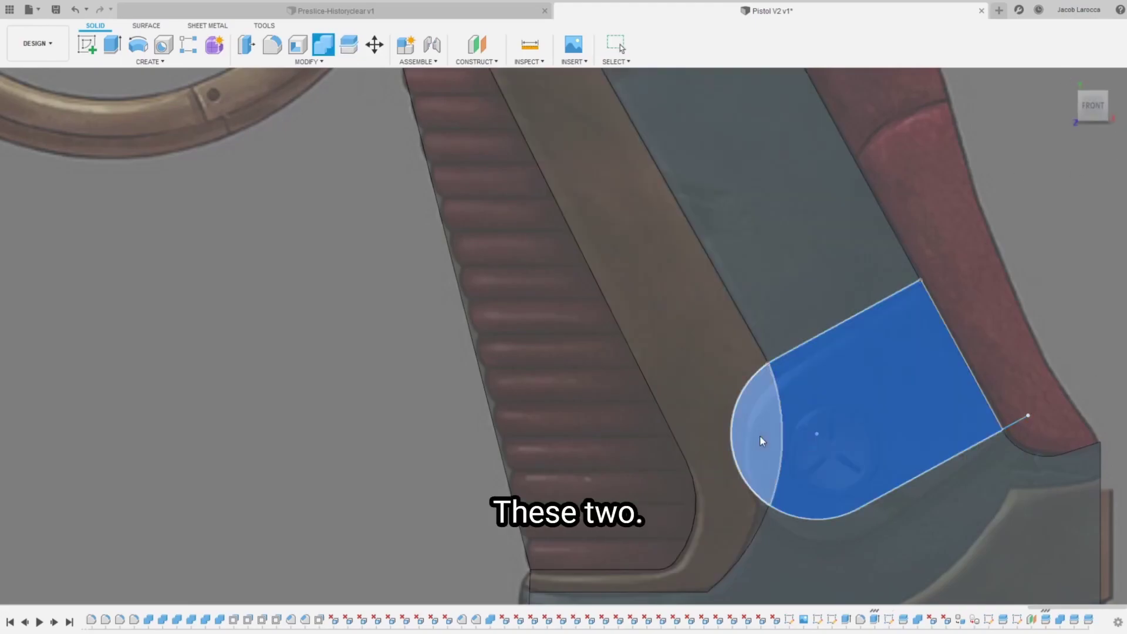
{"action": "key", "text": "Escape"}
{"action": "scroll", "coordinate": [760, 435], "scroll_direction": "down", "scroll_amount": 3}
{"action": "scroll", "coordinate": [1005, 443], "scroll_direction": "down", "scroll_amount": 4}
{"action": "middle_click_drag", "start_coordinate": [500, 341], "coordinate": [300, 312]}
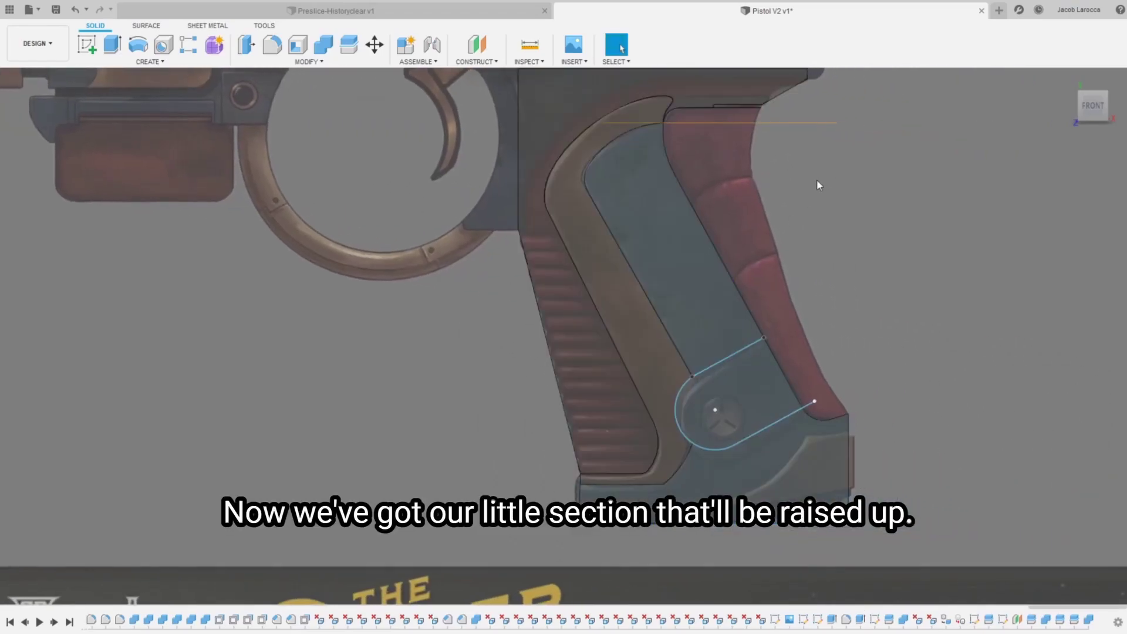
Step: Pan to bring the front, side and rear reference pistols into view
{"action": "scroll", "coordinate": [505, 456], "scroll_direction": "up", "scroll_amount": 3}
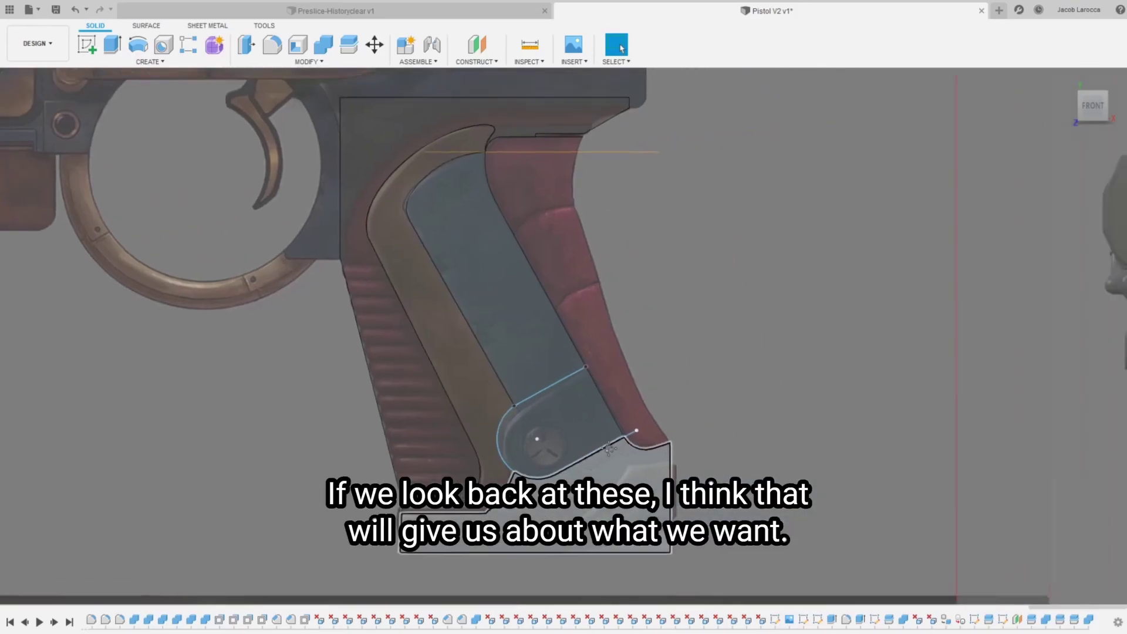
{"action": "scroll", "coordinate": [504, 456], "scroll_direction": "up", "scroll_amount": 3}
{"action": "scroll", "coordinate": [1003, 444], "scroll_direction": "down", "scroll_amount": 5}
{"action": "mouse_move", "coordinate": [1002, 443]}
{"action": "middle_mouse_down"}
{"action": "mouse_move", "coordinate": [152, 435]}
{"action": "mouse_move", "coordinate": [434, 409]}
{"action": "middle_mouse_up"}
{"action": "mouse_move", "coordinate": [361, 439]}
{"action": "middle_mouse_down"}
{"action": "mouse_move", "coordinate": [485, 574]}
{"action": "mouse_move", "coordinate": [352, 598]}
{"action": "middle_mouse_up"}
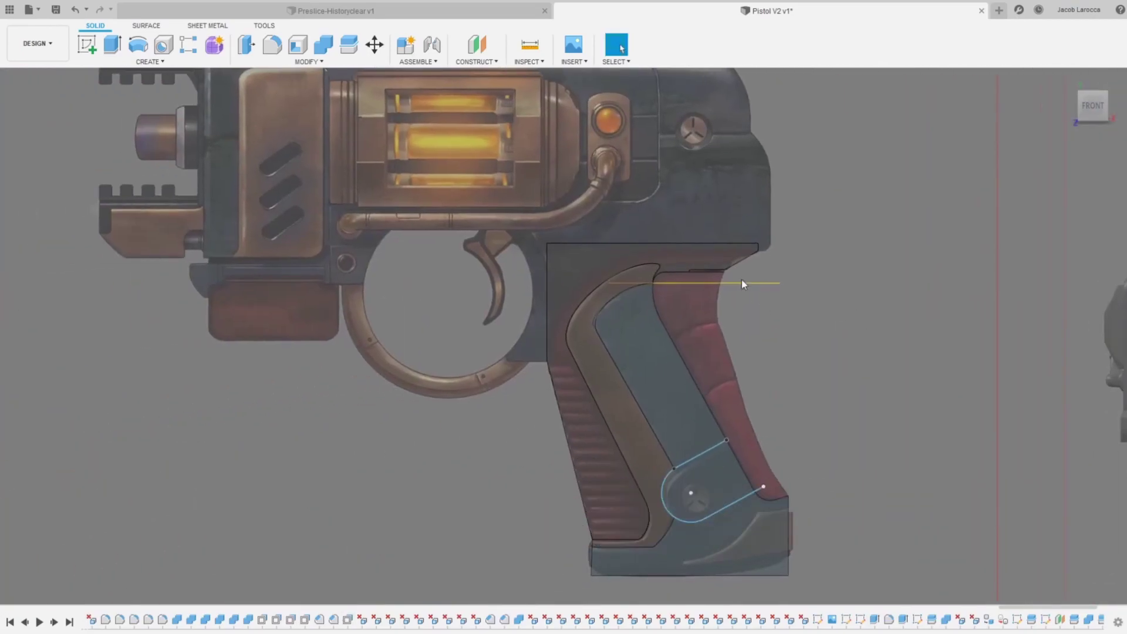
Step: Orbit the grip in 3D, toggle the frame body's visibility, and inspect the inner grip insert face
{"action": "middle_click_drag", "start_coordinate": [1070, 108], "coordinate": [861, 265], "text": "shift"}
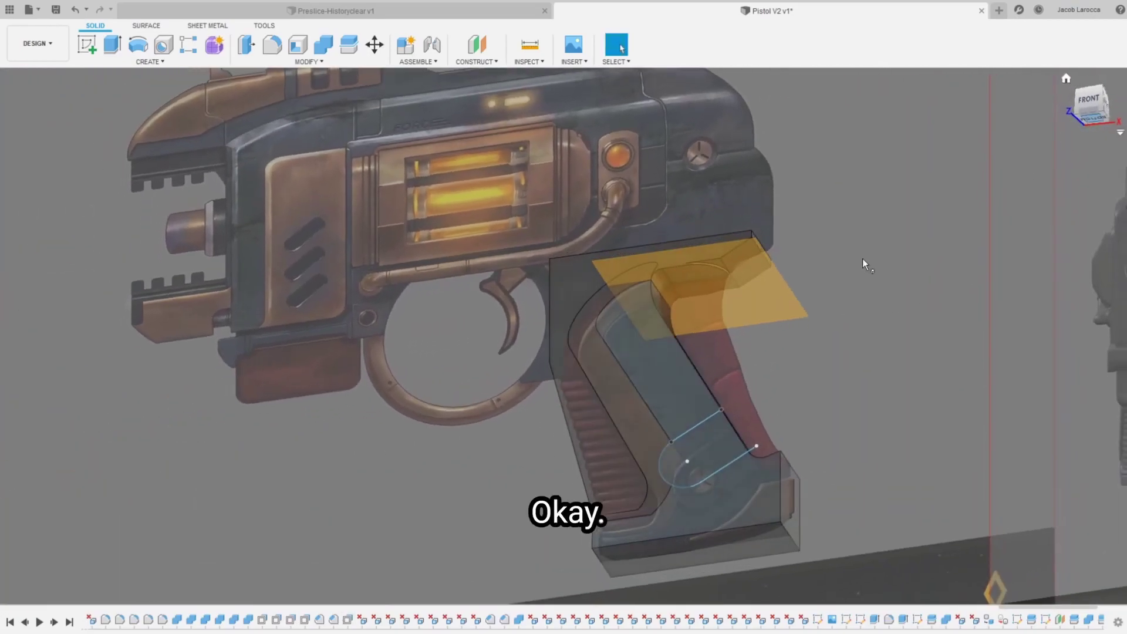
{"action": "scroll", "coordinate": [475, 401], "scroll_direction": "up", "scroll_amount": 3}
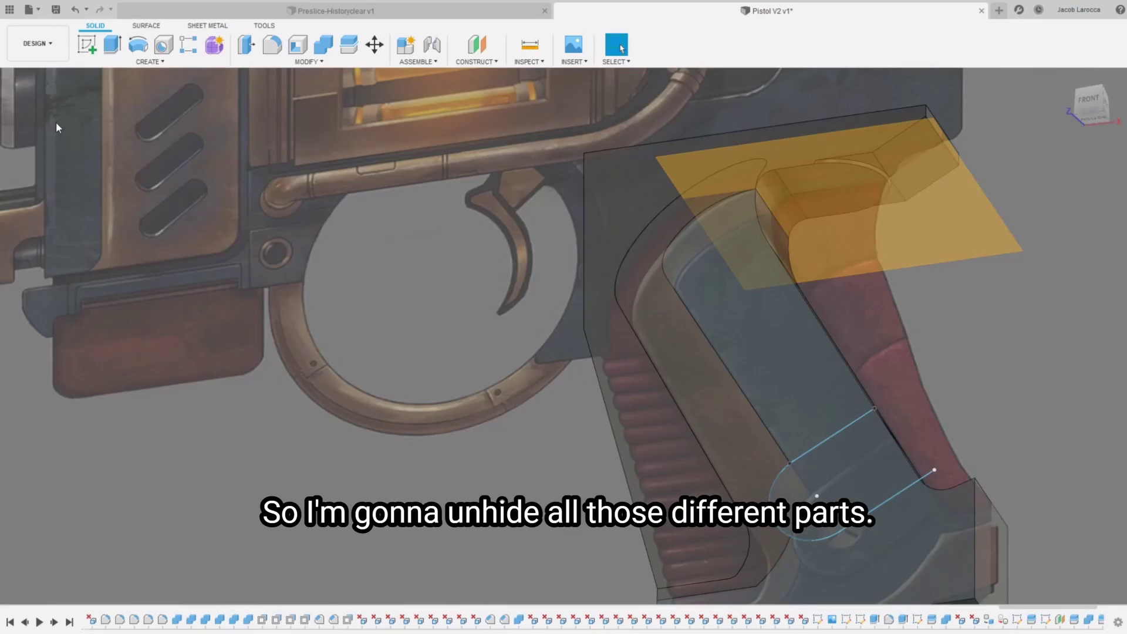
{"action": "key", "text": "v"}
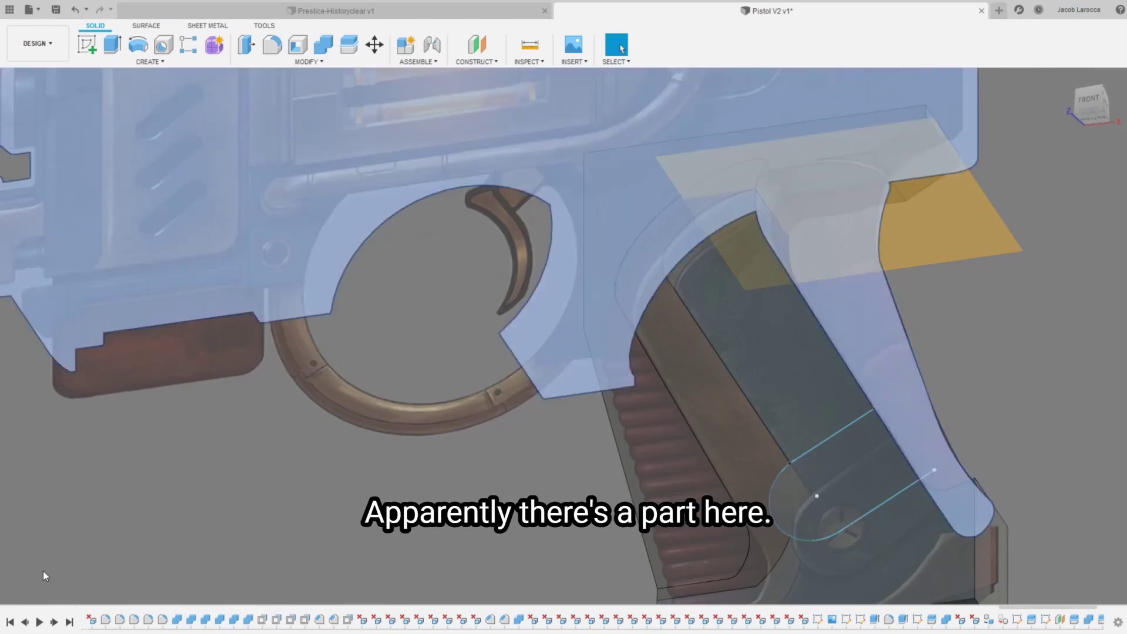
{"action": "key", "text": "v"}
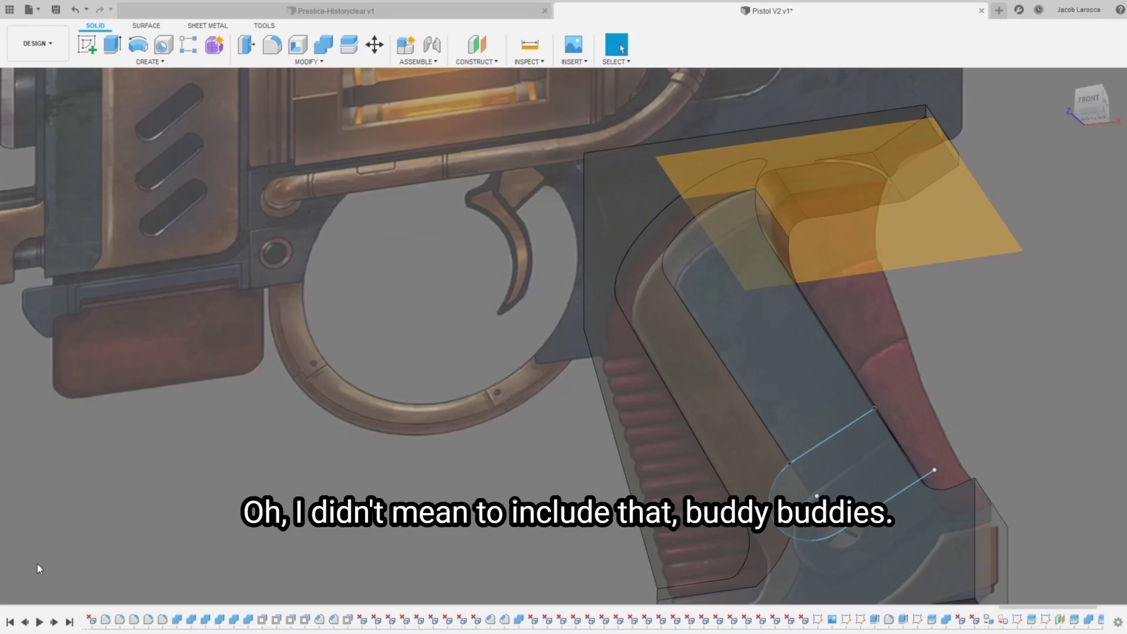
{"action": "scroll", "coordinate": [97, 555], "scroll_direction": "up", "scroll_amount": 5}
{"action": "middle_click_drag", "start_coordinate": [97, 566], "coordinate": [348, 483]}
{"action": "scroll", "coordinate": [348, 482], "scroll_direction": "down", "scroll_amount": 5}
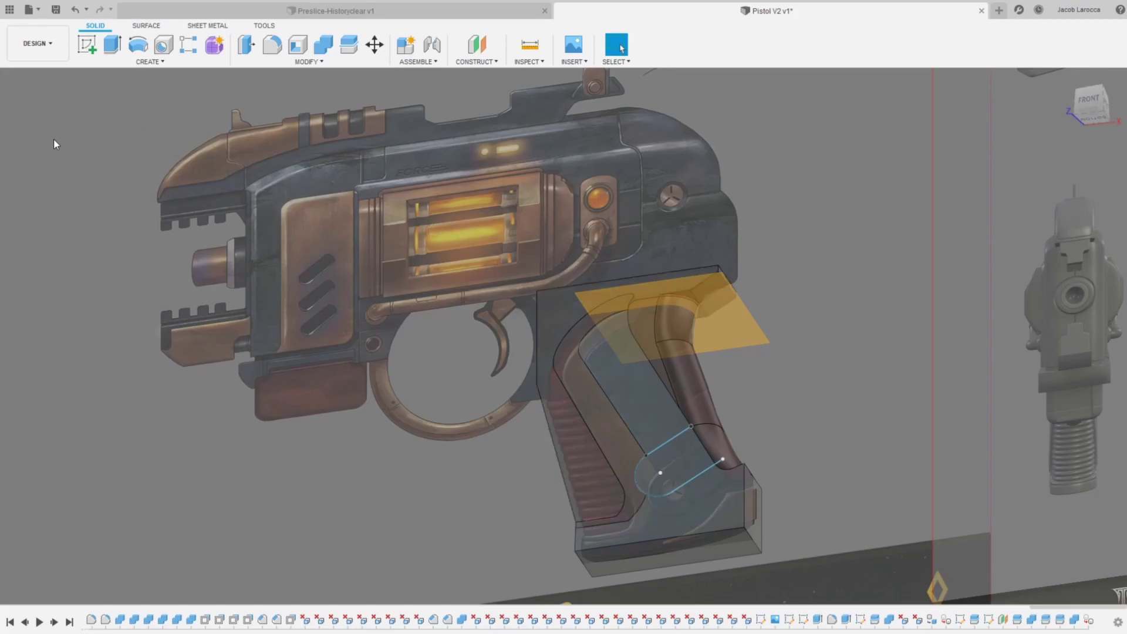
{"action": "scroll", "coordinate": [716, 399], "scroll_direction": "up", "scroll_amount": 3}
{"action": "scroll", "coordinate": [445, 458], "scroll_direction": "down", "scroll_amount": 2}
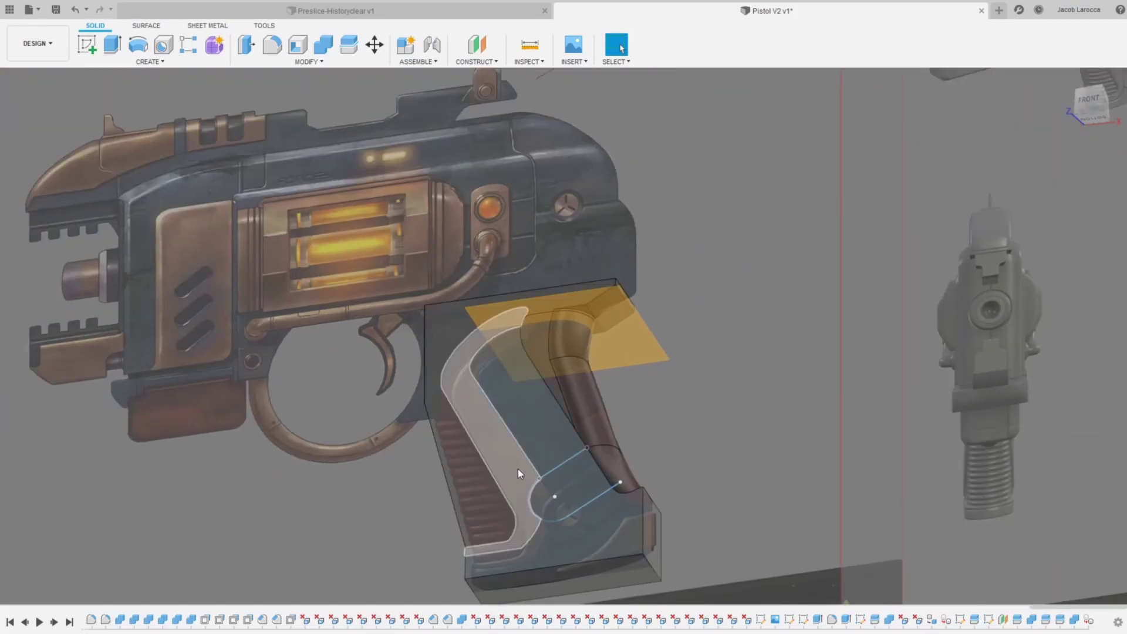
{"action": "mouse_move", "coordinate": [518, 469]}
{"action": "middle_mouse_down"}
{"action": "mouse_move", "coordinate": [187, 418]}
{"action": "mouse_move", "coordinate": [607, 359]}
{"action": "middle_mouse_up"}
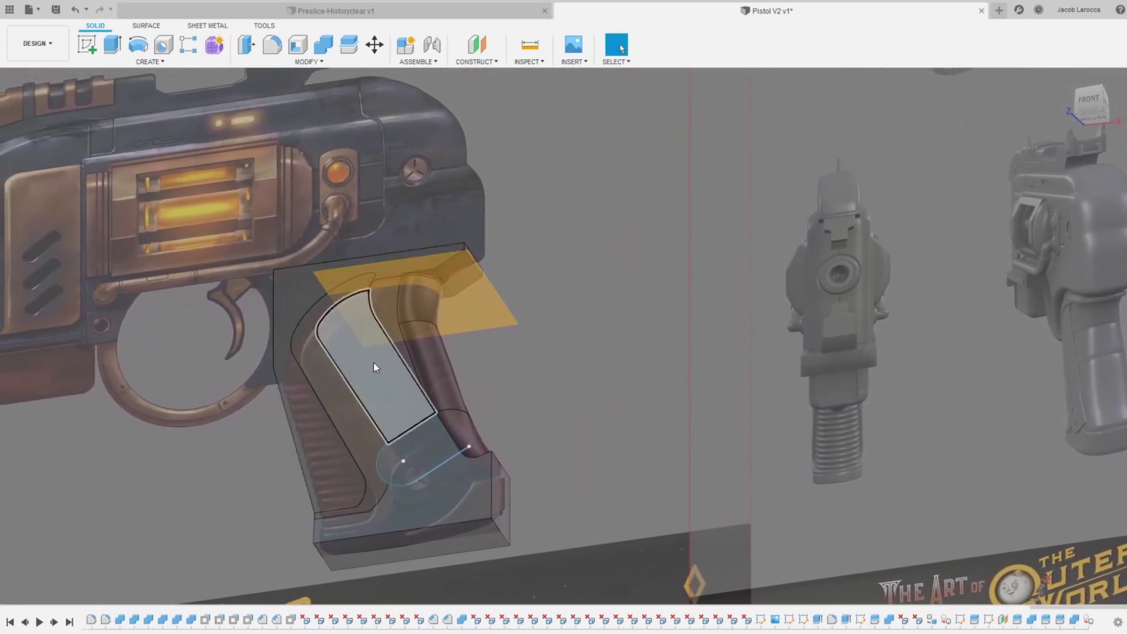
{"action": "left_click", "coordinate": [374, 362]}
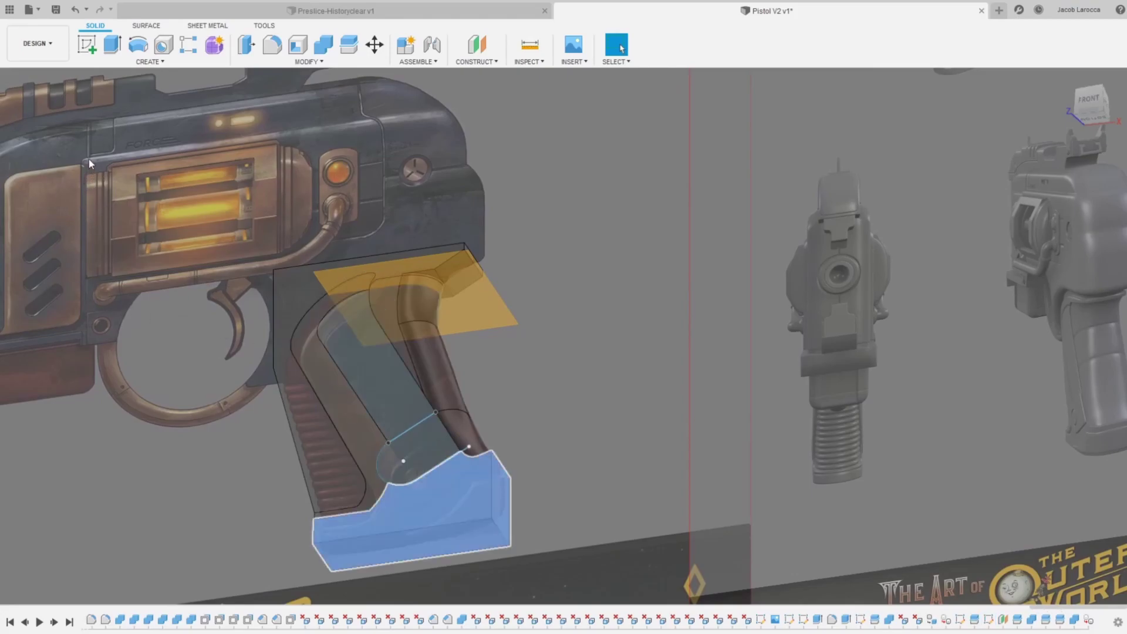
Step: Extrude the small rounded profile so it rises off the grip surface
{"action": "left_click", "coordinate": [392, 467]}
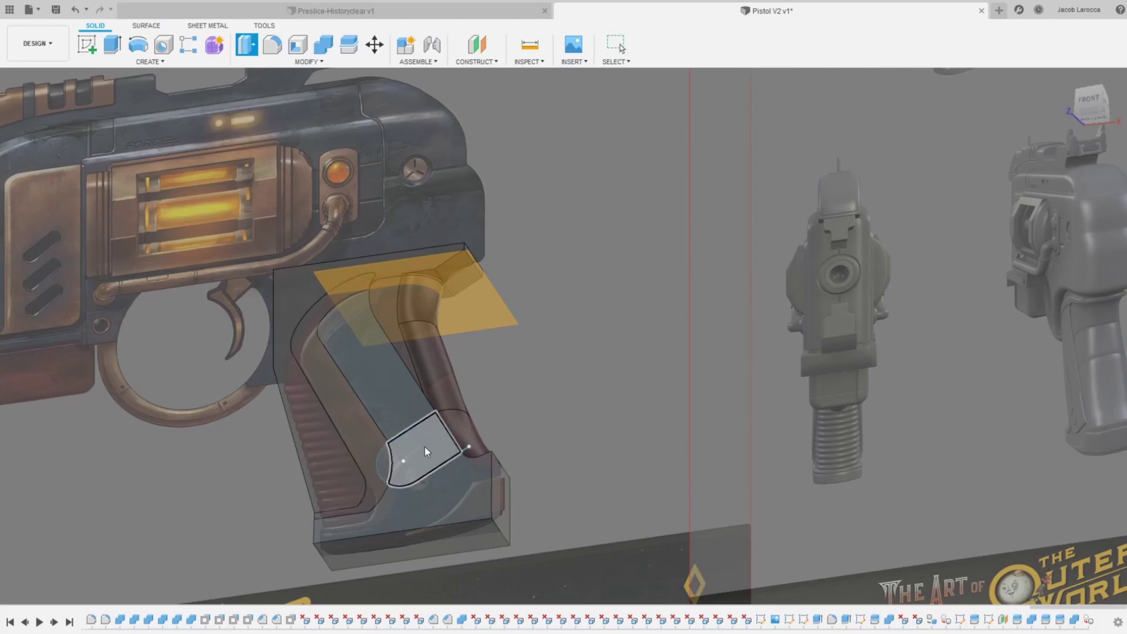
{"action": "left_click", "coordinate": [424, 451]}
{"action": "key", "text": "e"}
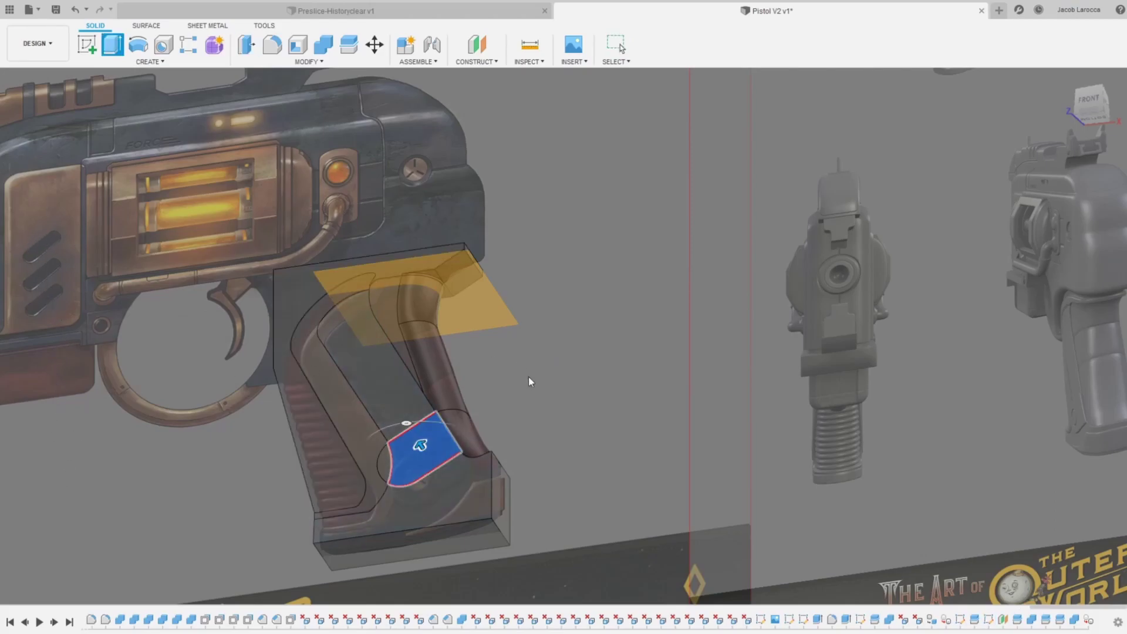
{"action": "key", "text": "Escape"}
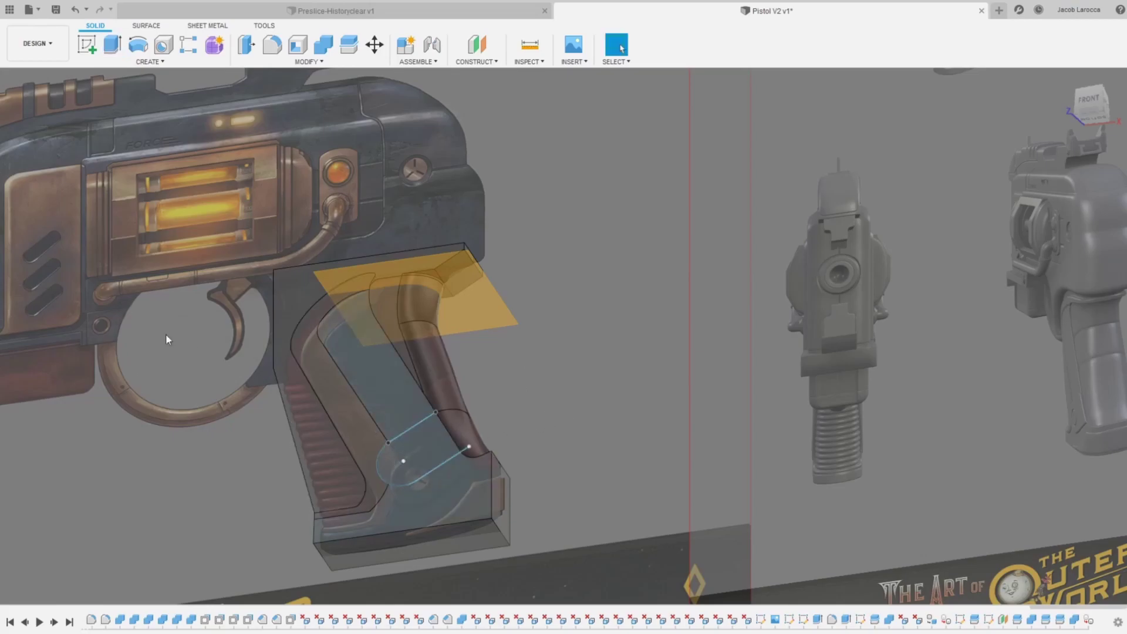
{"action": "left_click", "coordinate": [427, 449]}
{"action": "key", "text": "e"}
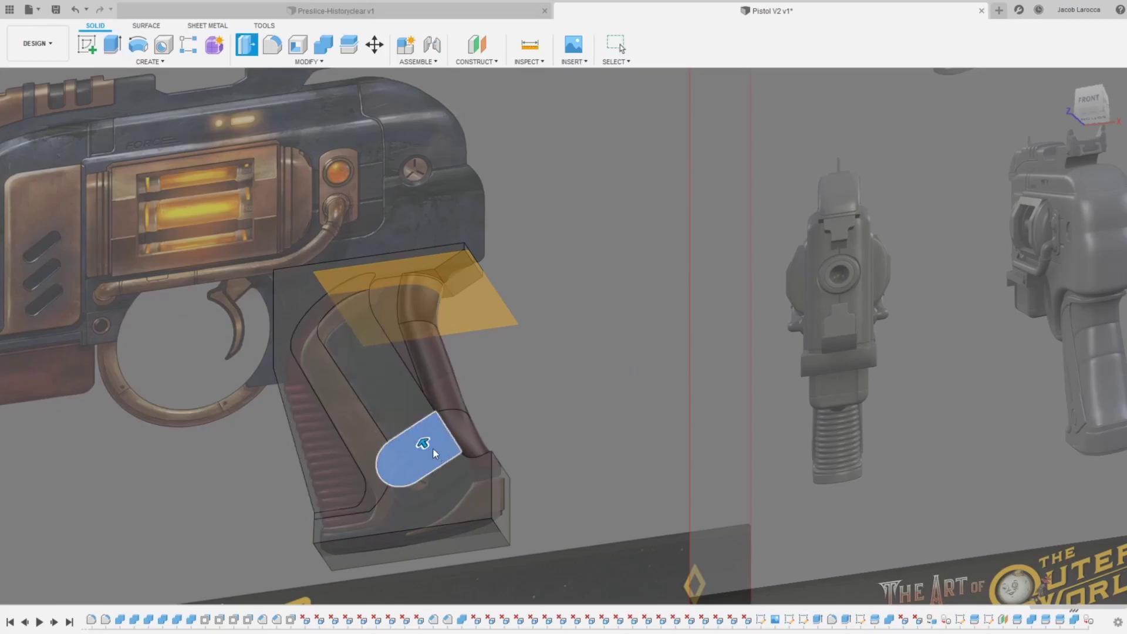
{"action": "left_click_drag", "start_coordinate": [425, 443], "coordinate": [418, 436]}
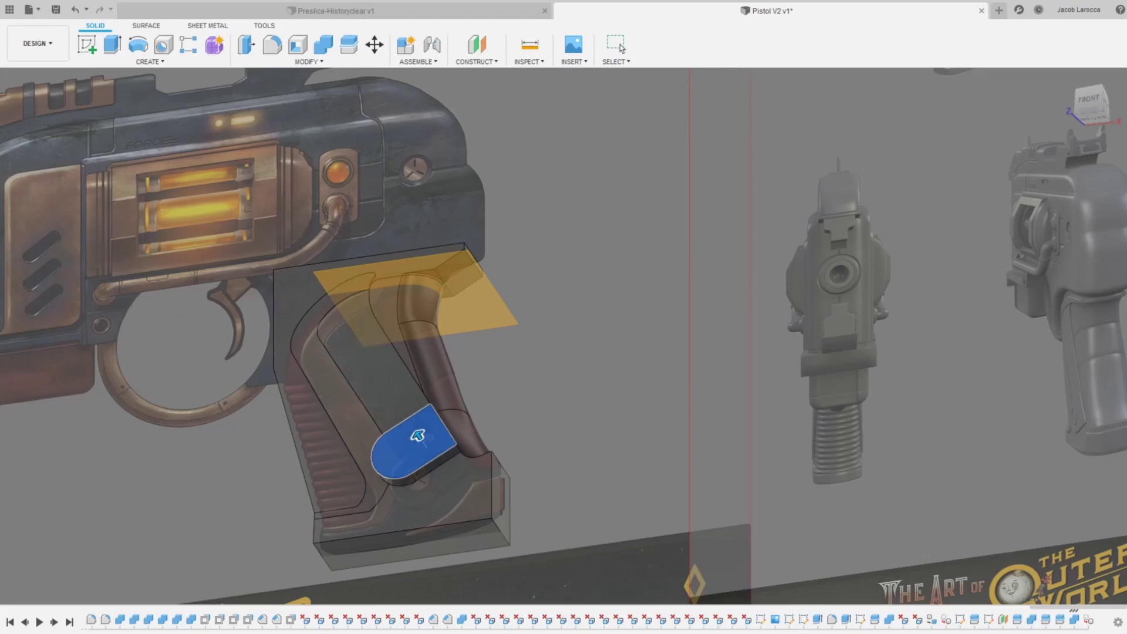
{"action": "scroll", "coordinate": [478, 447], "scroll_direction": "up", "scroll_amount": 4}
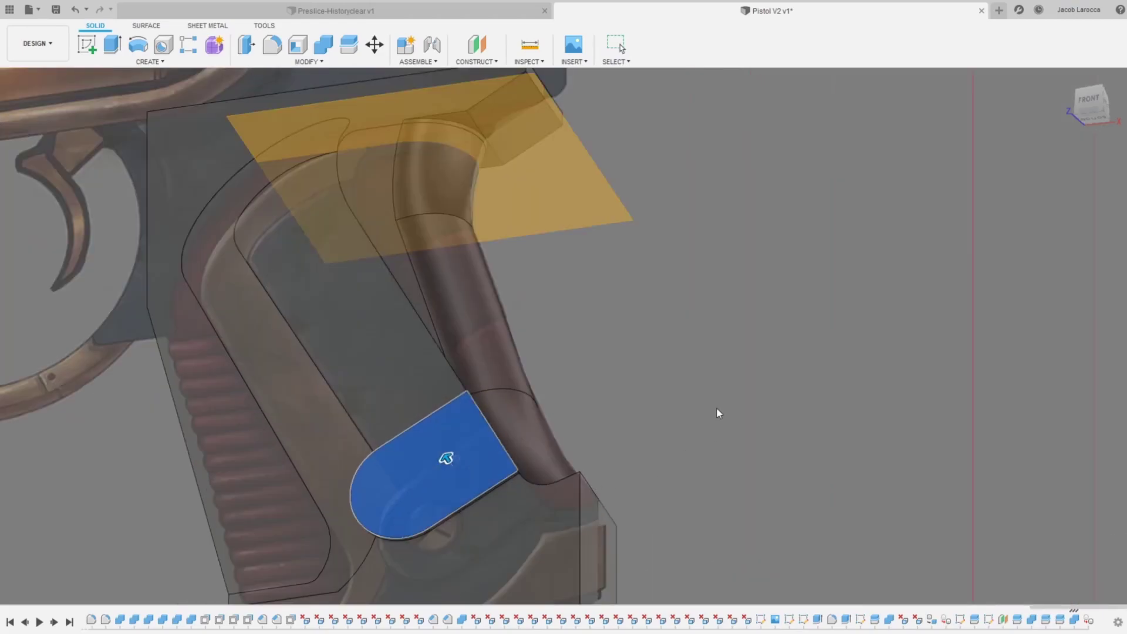
{"action": "key", "text": "Return"}
Step: Press-pull the inner grip panel face outward about 0.5 mm
{"action": "scroll", "coordinate": [692, 392], "scroll_direction": "down", "scroll_amount": 2}
{"action": "scroll", "coordinate": [657, 405], "scroll_direction": "down", "scroll_amount": 1}
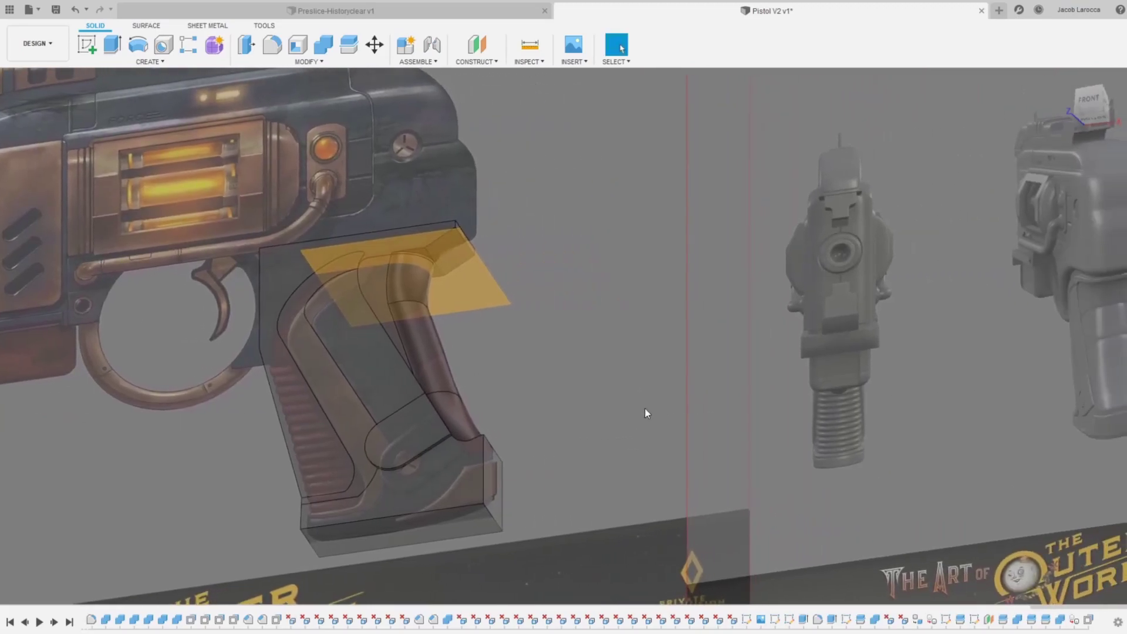
{"action": "scroll", "coordinate": [644, 413], "scroll_direction": "down", "scroll_amount": 1}
{"action": "scroll", "coordinate": [687, 402], "scroll_direction": "up", "scroll_amount": 1}
{"action": "scroll", "coordinate": [465, 403], "scroll_direction": "up", "scroll_amount": 4}
{"action": "scroll", "coordinate": [412, 423], "scroll_direction": "up", "scroll_amount": 2}
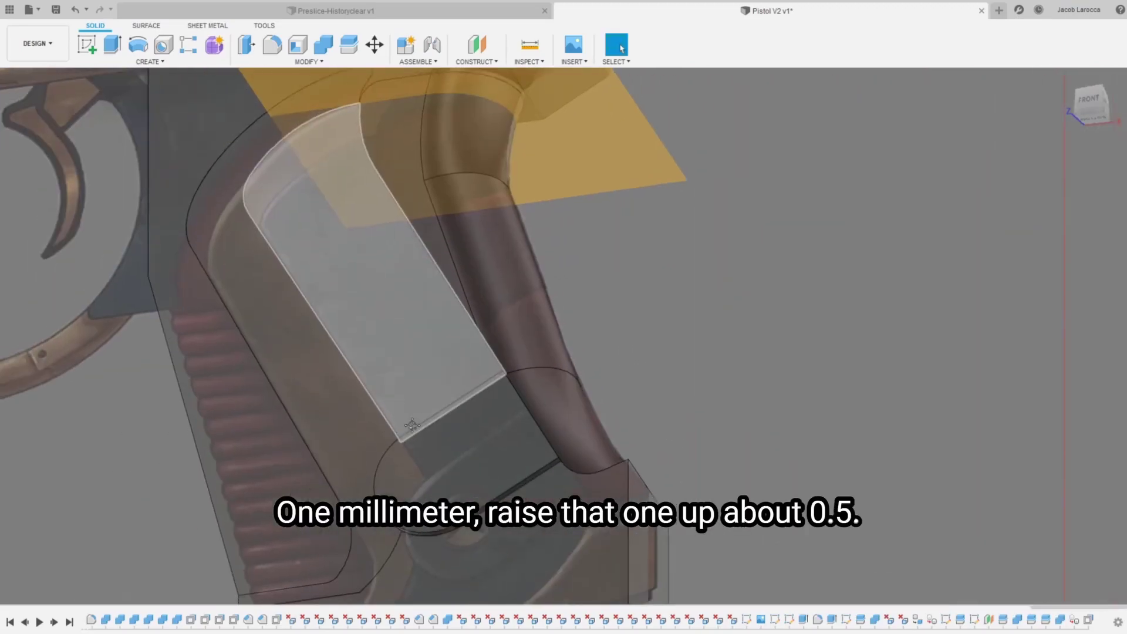
{"action": "scroll", "coordinate": [412, 424], "scroll_direction": "down", "scroll_amount": 1}
{"action": "left_click", "coordinate": [482, 298]}
{"action": "scroll", "coordinate": [609, 384], "scroll_direction": "down", "scroll_amount": 3}
{"action": "mouse_move", "coordinate": [862, 368]}
{"action": "middle_mouse_down"}
{"action": "mouse_move", "coordinate": [402, 442]}
{"action": "mouse_move", "coordinate": [709, 415]}
{"action": "middle_mouse_up"}
{"action": "key", "text": "q"}
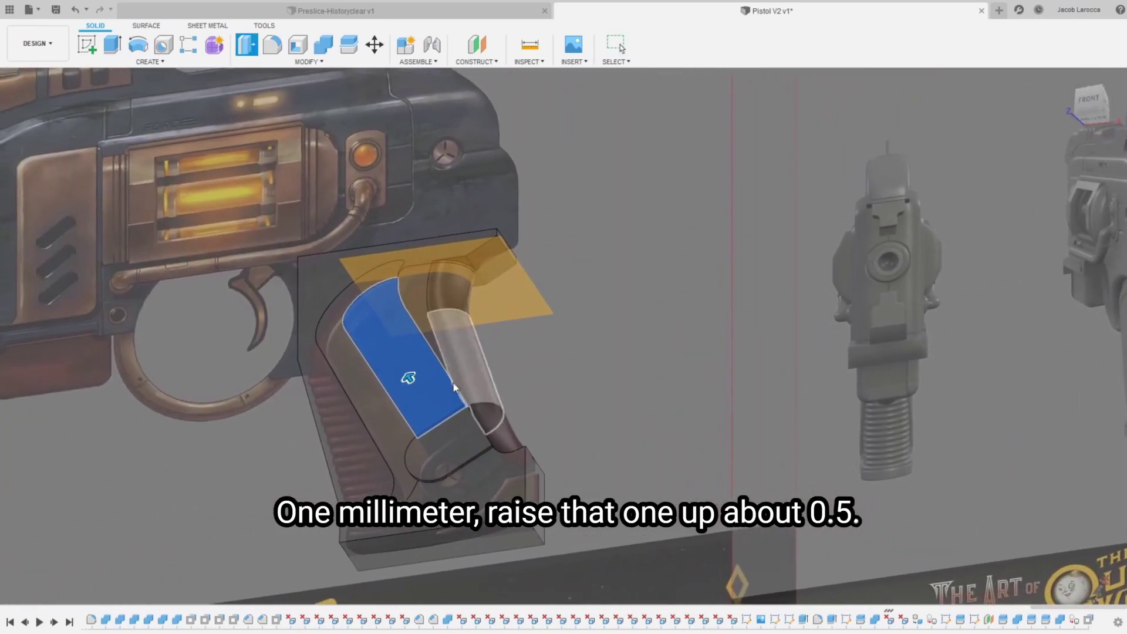
{"action": "key", "text": "Escape"}
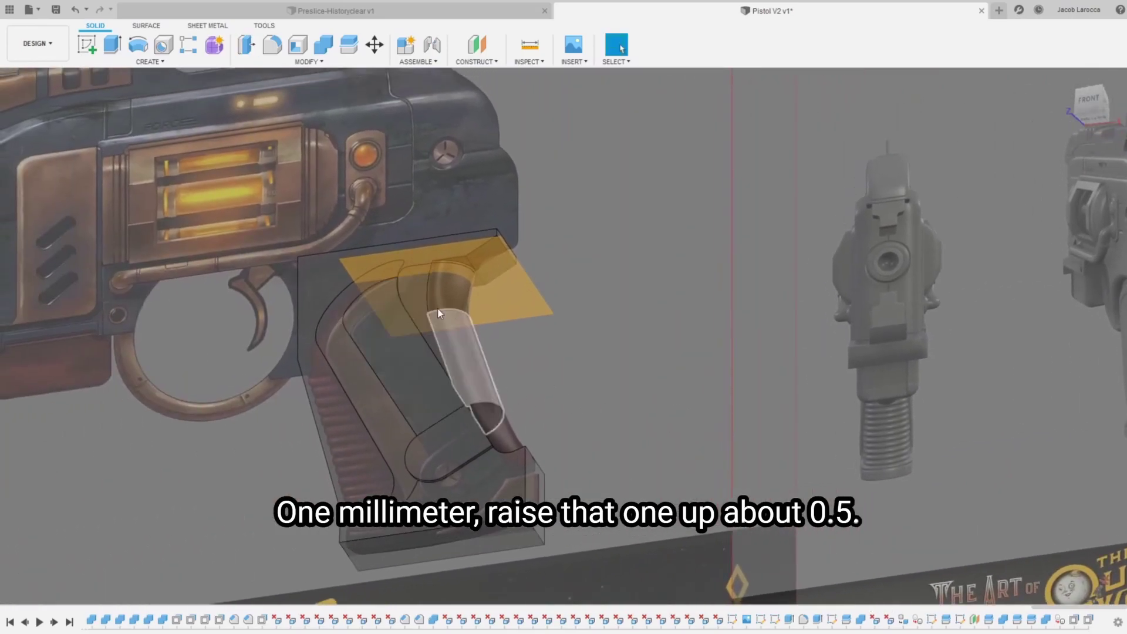
{"action": "middle_click_drag", "start_coordinate": [951, 282], "coordinate": [646, 277]}
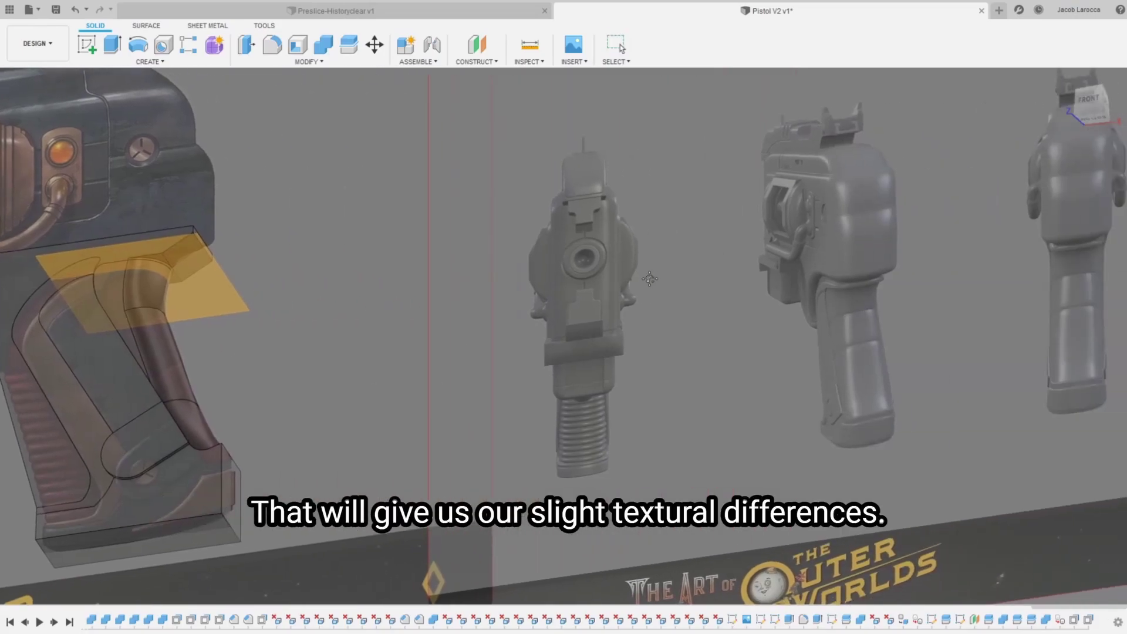
{"action": "middle_click_drag", "start_coordinate": [565, 336], "coordinate": [446, 337], "text": "shift"}
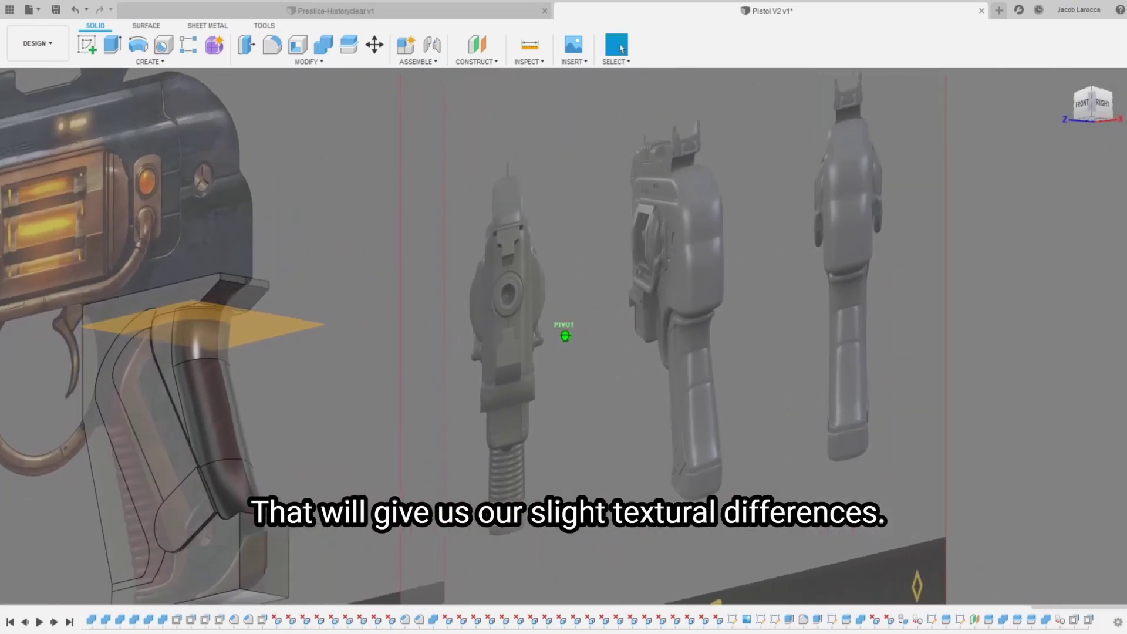
{"action": "middle_click_drag", "start_coordinate": [564, 336], "coordinate": [255, 294], "text": "shift"}
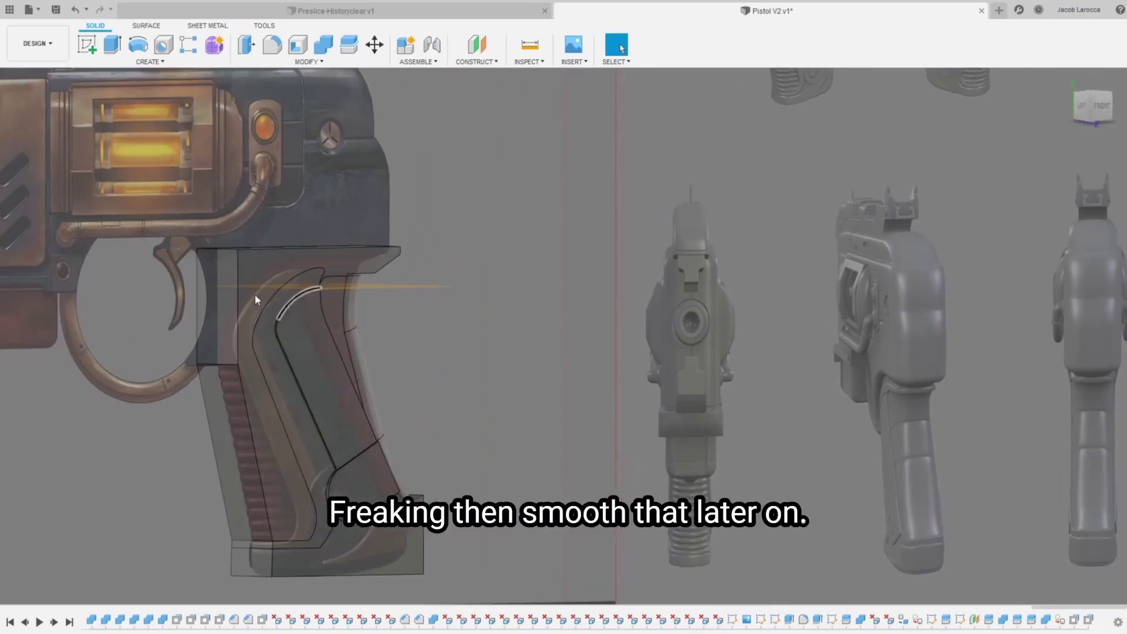
{"action": "scroll", "coordinate": [312, 305], "scroll_direction": "up", "scroll_amount": 5}
{"action": "scroll", "coordinate": [448, 385], "scroll_direction": "up", "scroll_amount": 3}
{"action": "scroll", "coordinate": [450, 423], "scroll_direction": "down", "scroll_amount": 5}
{"action": "scroll", "coordinate": [452, 470], "scroll_direction": "down", "scroll_amount": 3}
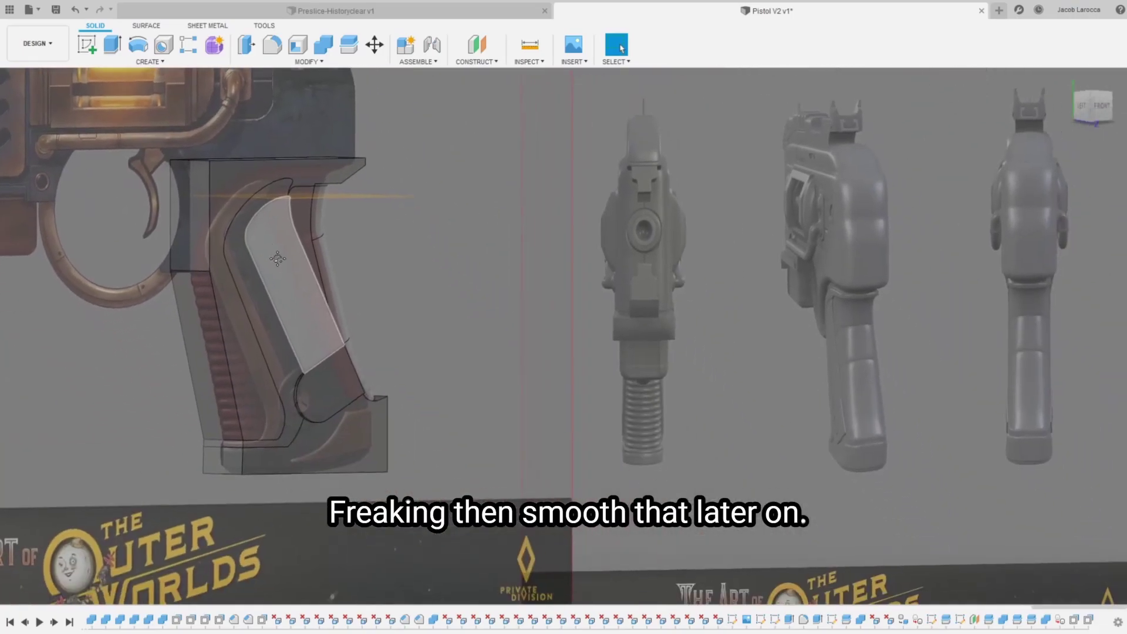
{"action": "middle_click_drag", "start_coordinate": [1086, 141], "coordinate": [1026, 203], "text": "shift"}
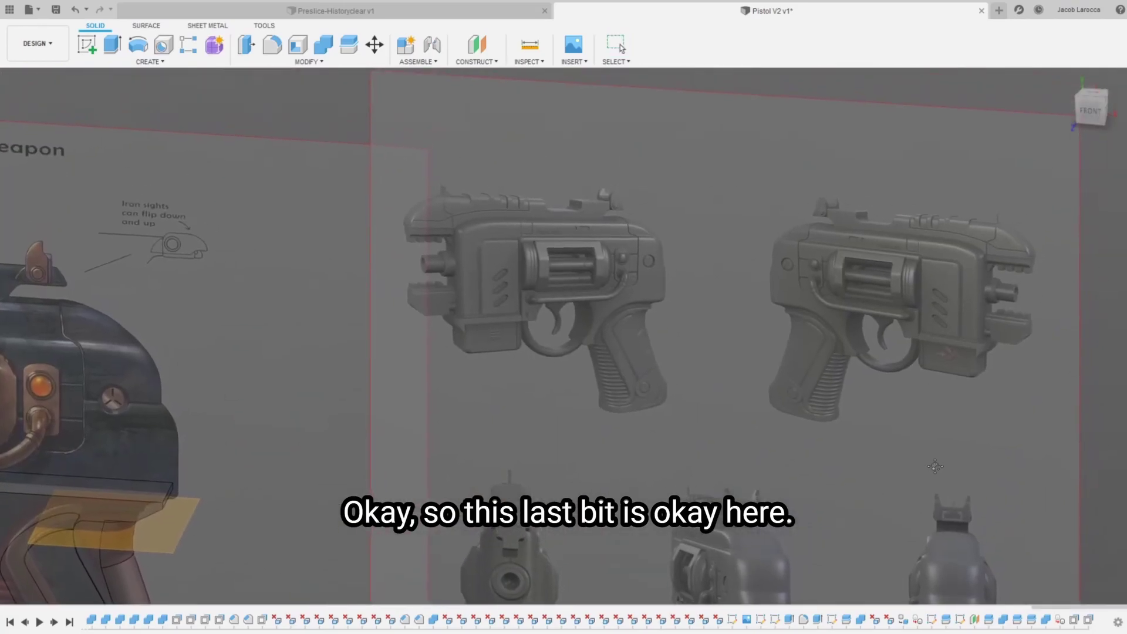
{"action": "middle_click_drag", "start_coordinate": [88, 376], "coordinate": [280, 345]}
{"action": "left_click", "coordinate": [268, 351]}
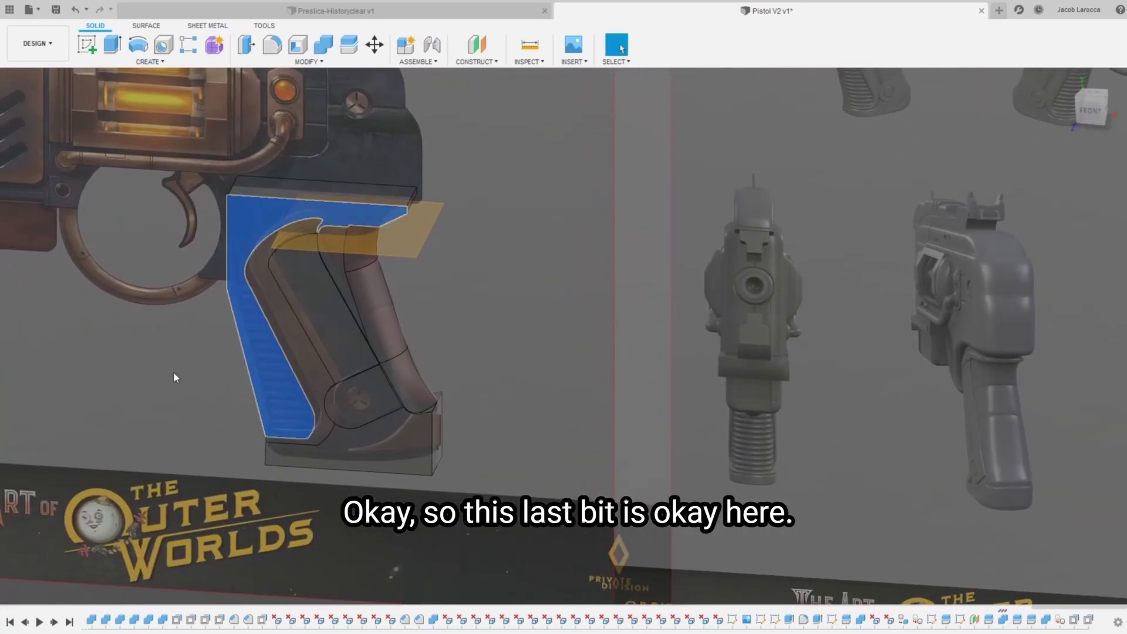
Step: Fillet the grip's back edge at 12.5 mm and check it from the side
{"action": "left_click", "coordinate": [249, 382]}
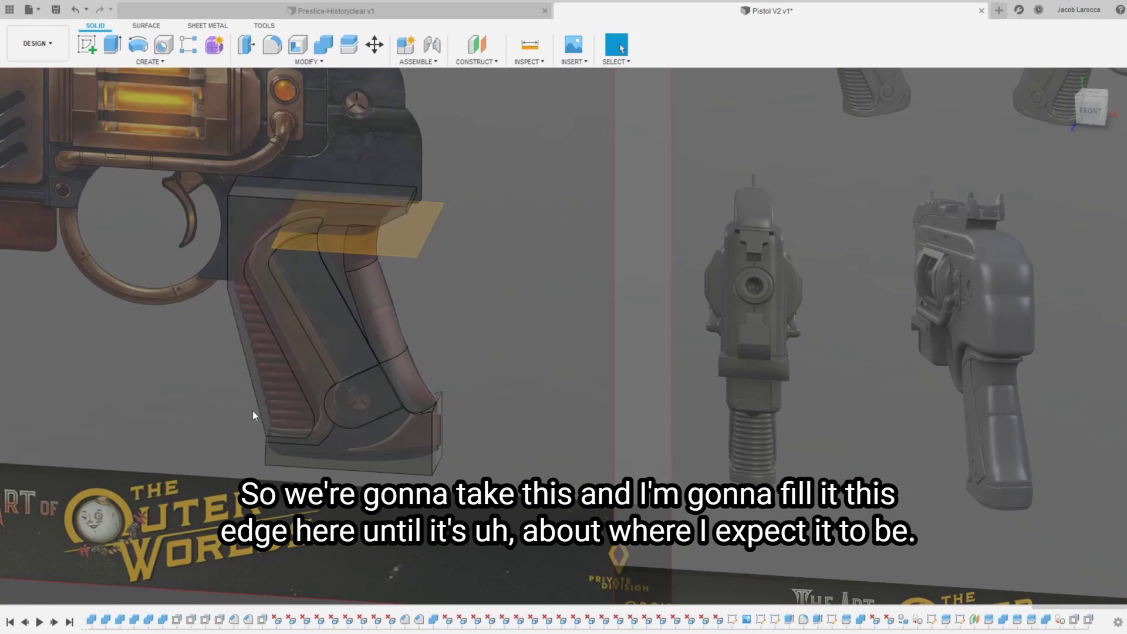
{"action": "left_click", "coordinate": [258, 402]}
{"action": "key", "text": "f"}
{"action": "left_click_drag", "start_coordinate": [244, 402], "coordinate": [262, 403]}
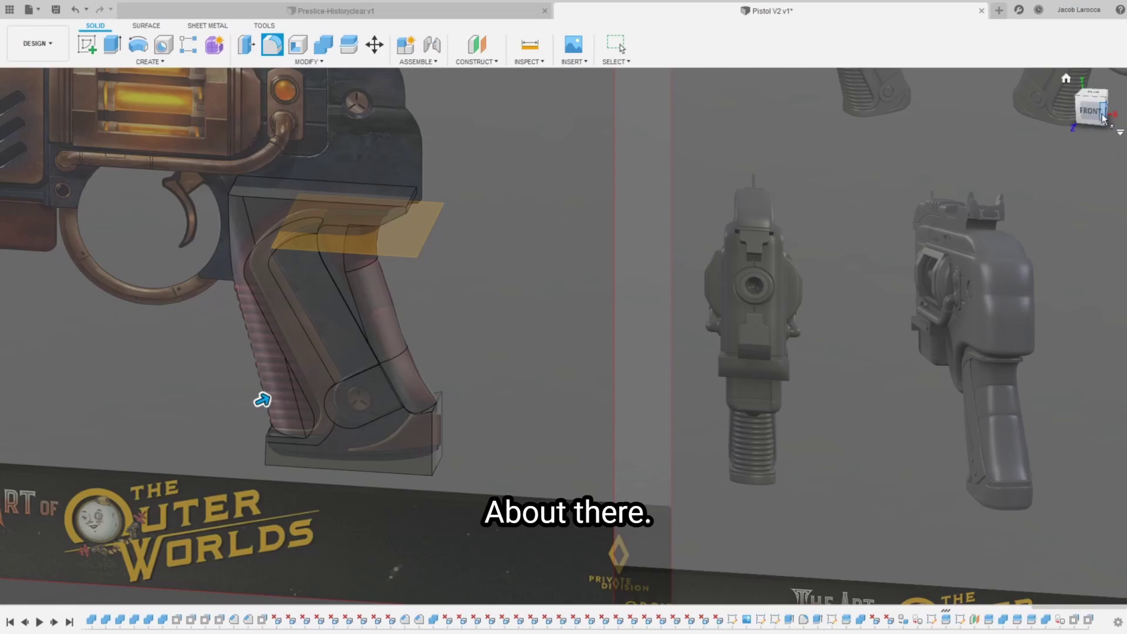
{"action": "mouse_move", "coordinate": [565, 336]}
{"action": "middle_mouse_down", "text": "shift"}
{"action": "mouse_move", "coordinate": [370, 454]}
{"action": "mouse_move", "coordinate": [367, 434]}
{"action": "middle_mouse_up", "text": "shift"}
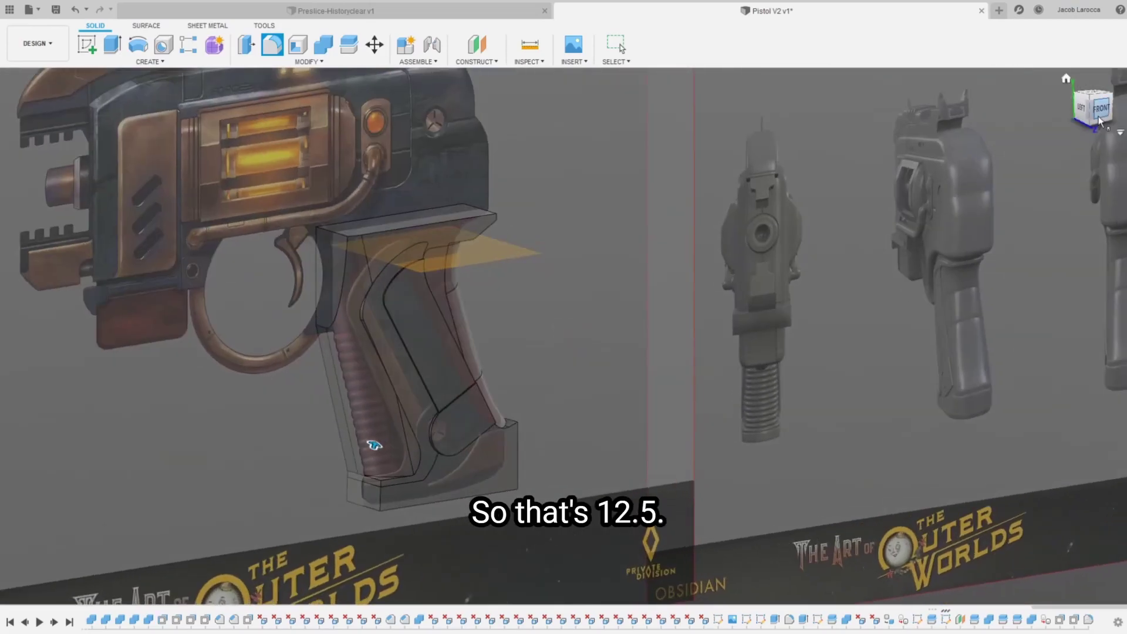
{"action": "key", "text": "Escape"}
{"action": "scroll", "coordinate": [385, 449], "scroll_direction": "down", "scroll_amount": 5}
{"action": "scroll", "coordinate": [375, 436], "scroll_direction": "up", "scroll_amount": 10}
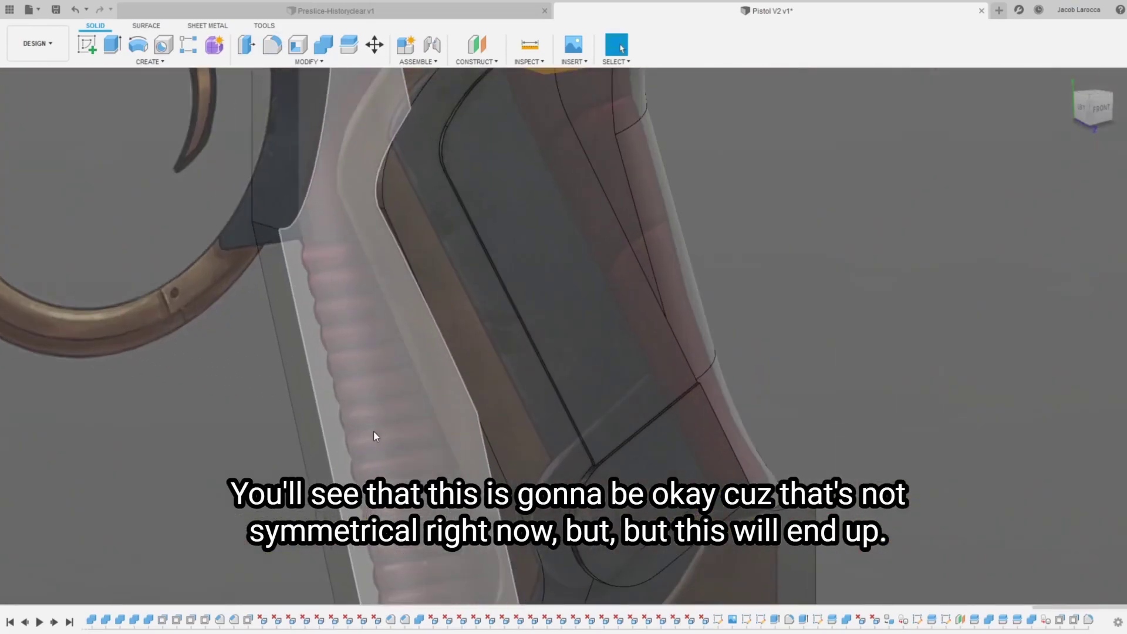
{"action": "scroll", "coordinate": [382, 405], "scroll_direction": "down", "scroll_amount": 2}
{"action": "scroll", "coordinate": [433, 448], "scroll_direction": "down", "scroll_amount": 1}
{"action": "scroll", "coordinate": [446, 467], "scroll_direction": "down", "scroll_amount": 3}
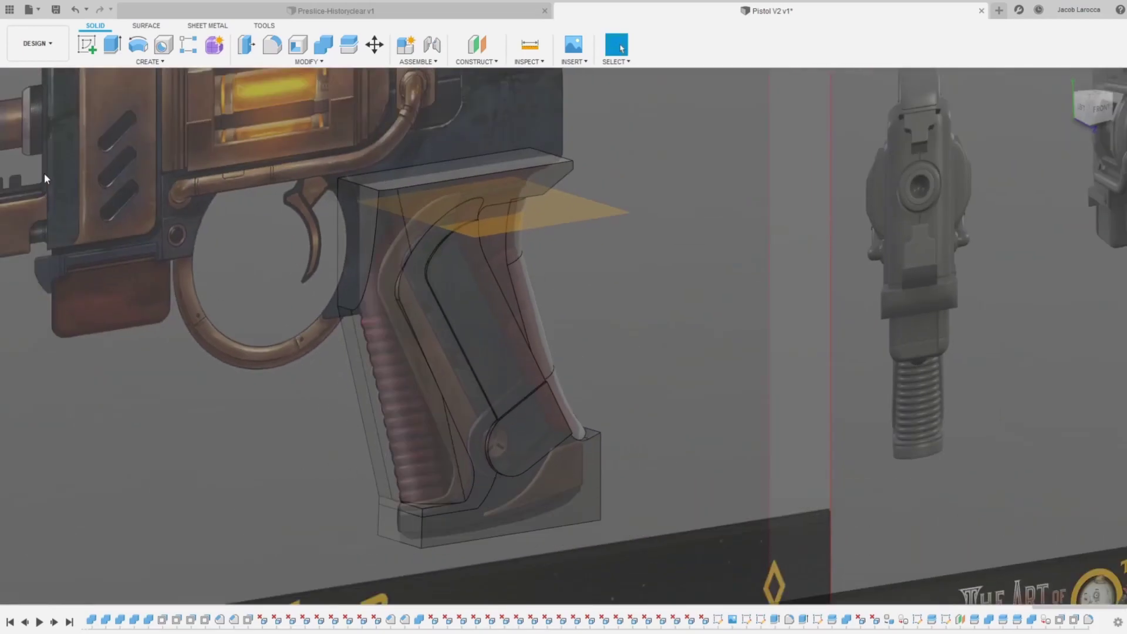
Step: Hide the reference image canvas
{"action": "left_click", "coordinate": [36, 247]}
{"action": "key", "text": "v"}
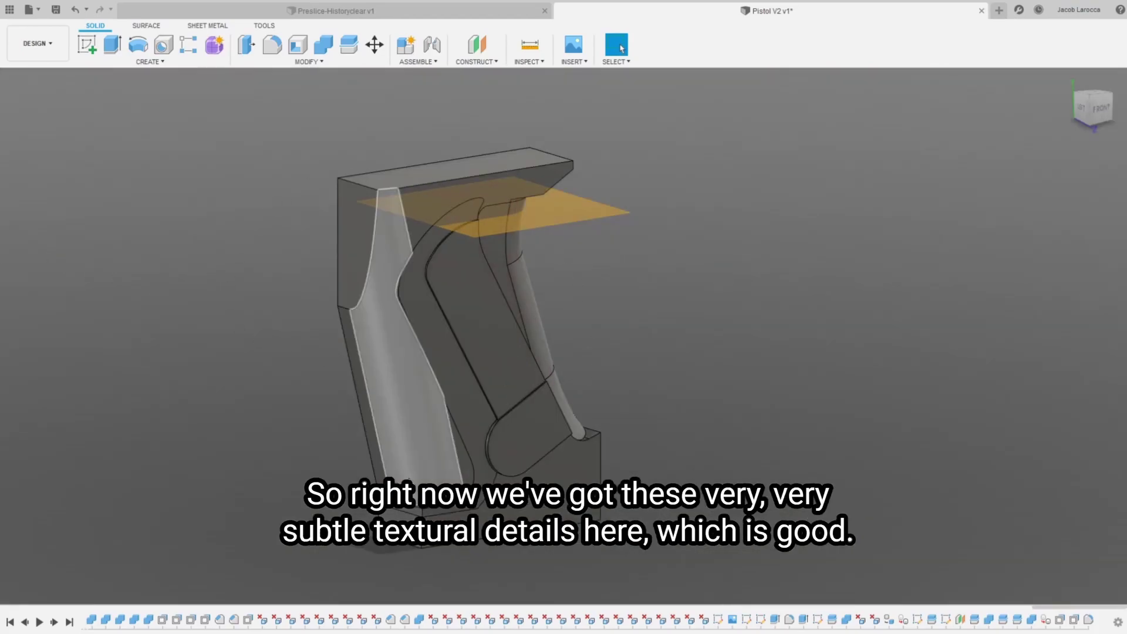
{"action": "scroll", "coordinate": [474, 487], "scroll_direction": "up", "scroll_amount": 3}
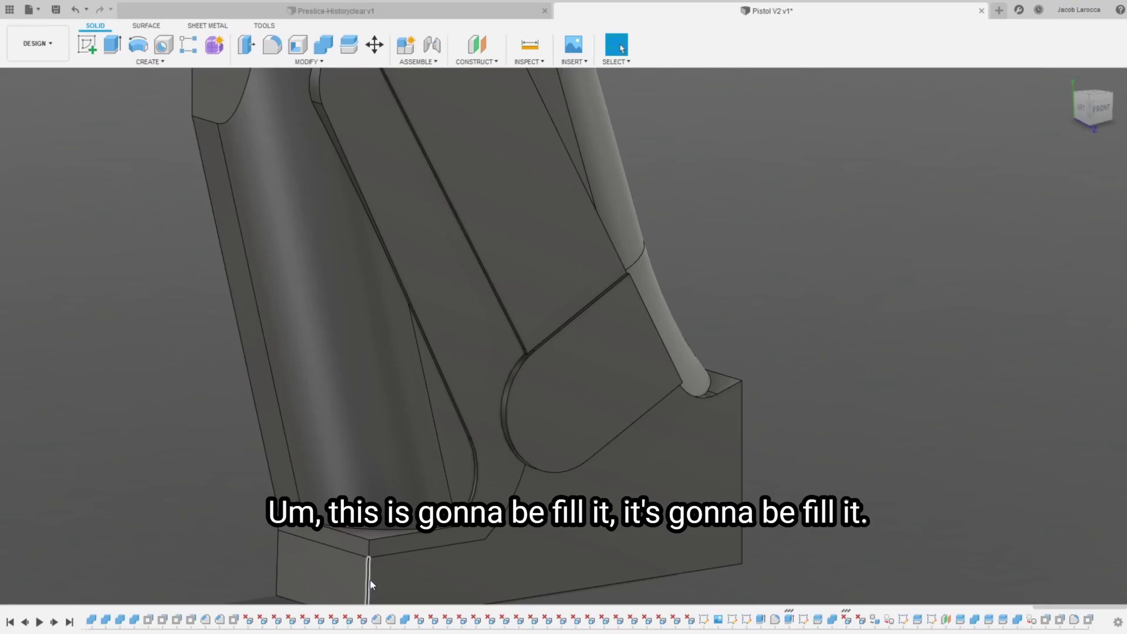
{"action": "scroll", "coordinate": [371, 584], "scroll_direction": "down", "scroll_amount": 5}
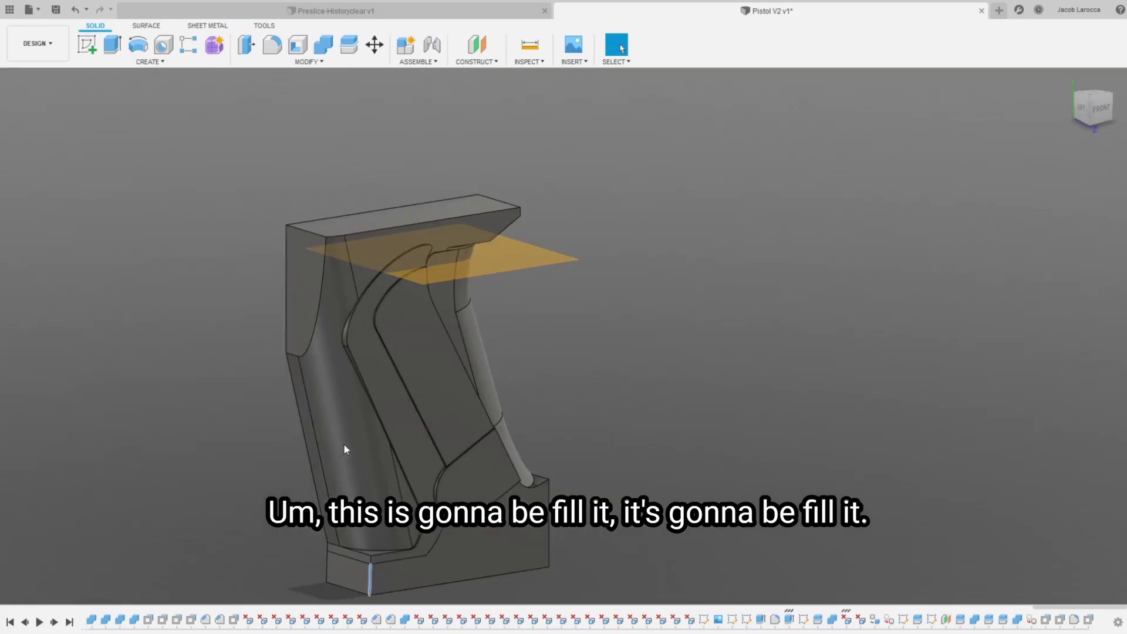
Step: Fillet the bottom block's left vertical edge
{"action": "key", "text": "f"}
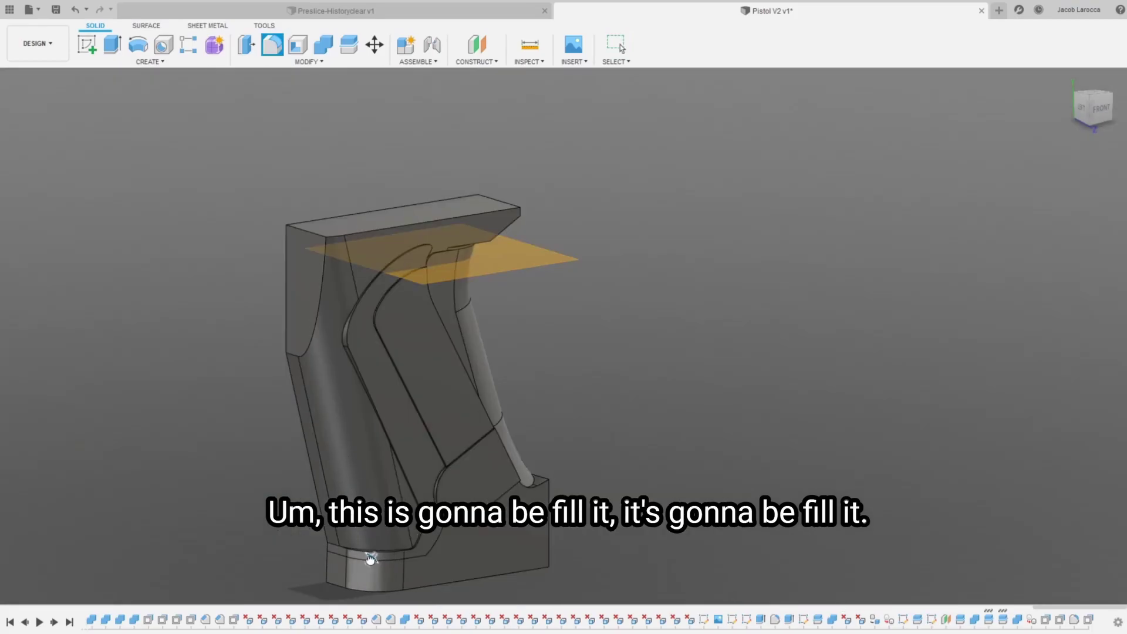
{"action": "left_click_drag", "start_coordinate": [370, 561], "coordinate": [371, 559]}
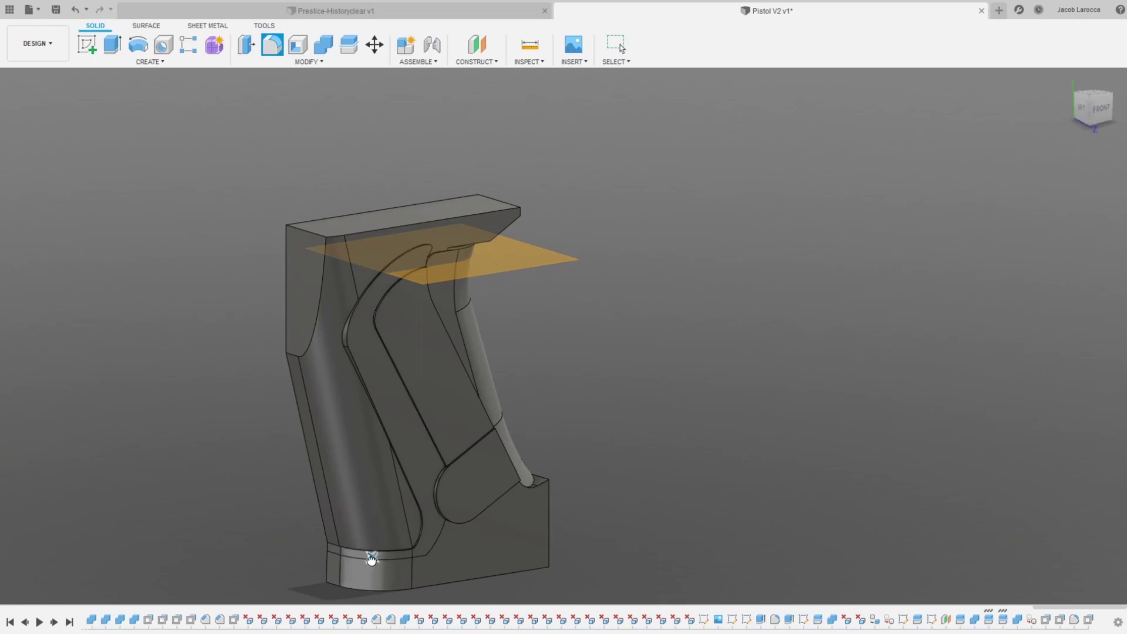
{"action": "key", "text": "Return"}
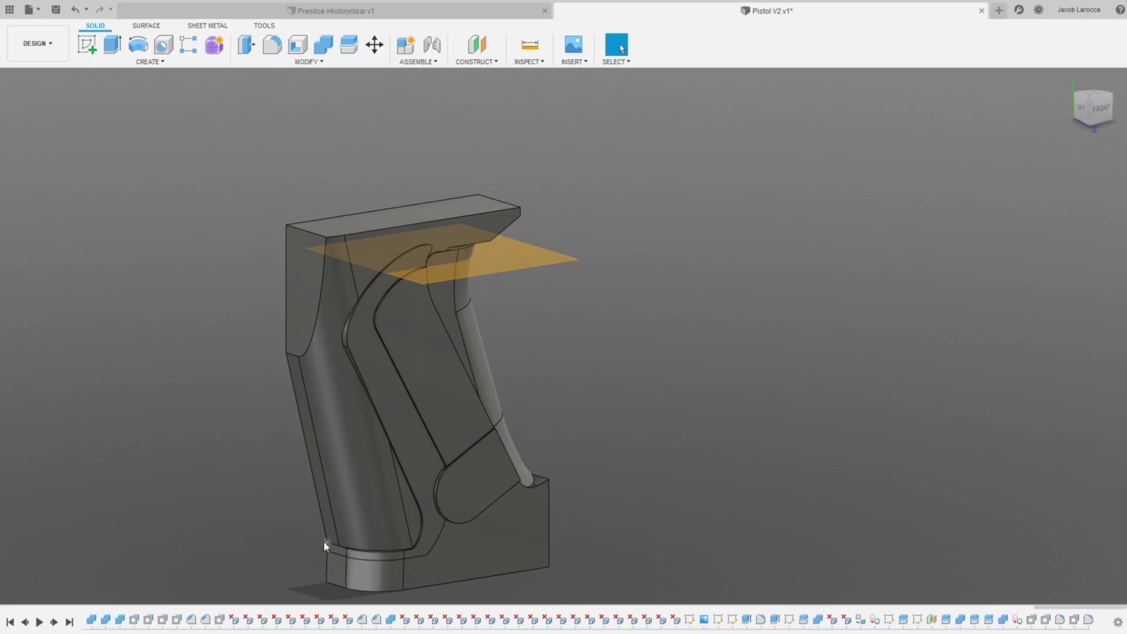
{"action": "scroll", "coordinate": [388, 575], "scroll_direction": "up", "scroll_amount": 3}
{"action": "scroll", "coordinate": [388, 573], "scroll_direction": "down", "scroll_amount": 5}
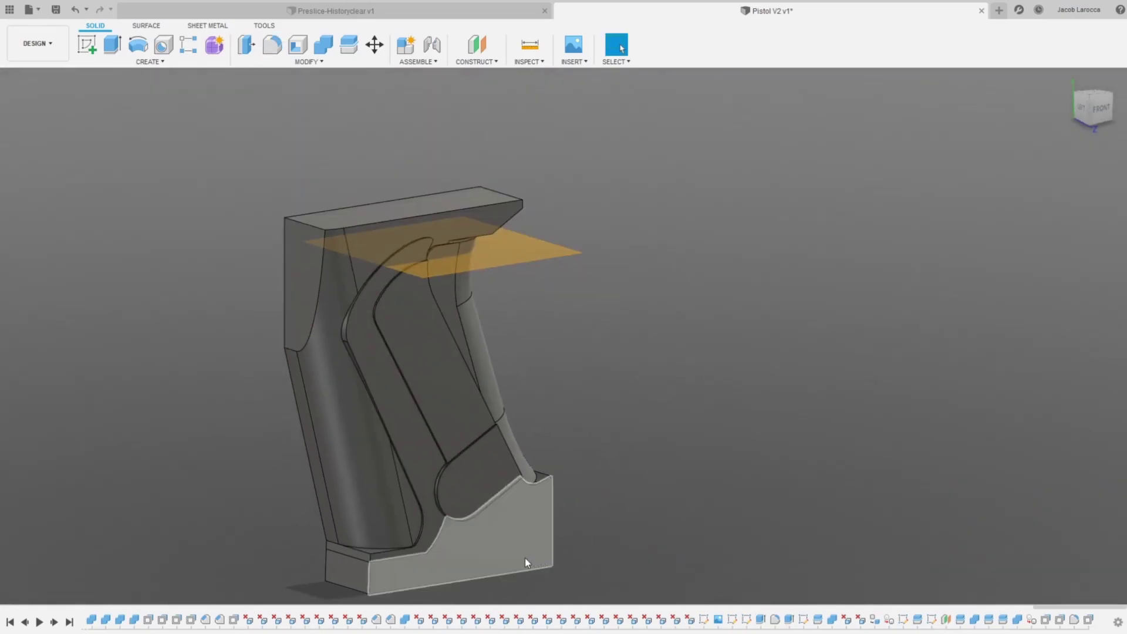
Step: Select the block's front face, view it from the front, then return to 3D
{"action": "left_click", "coordinate": [389, 576]}
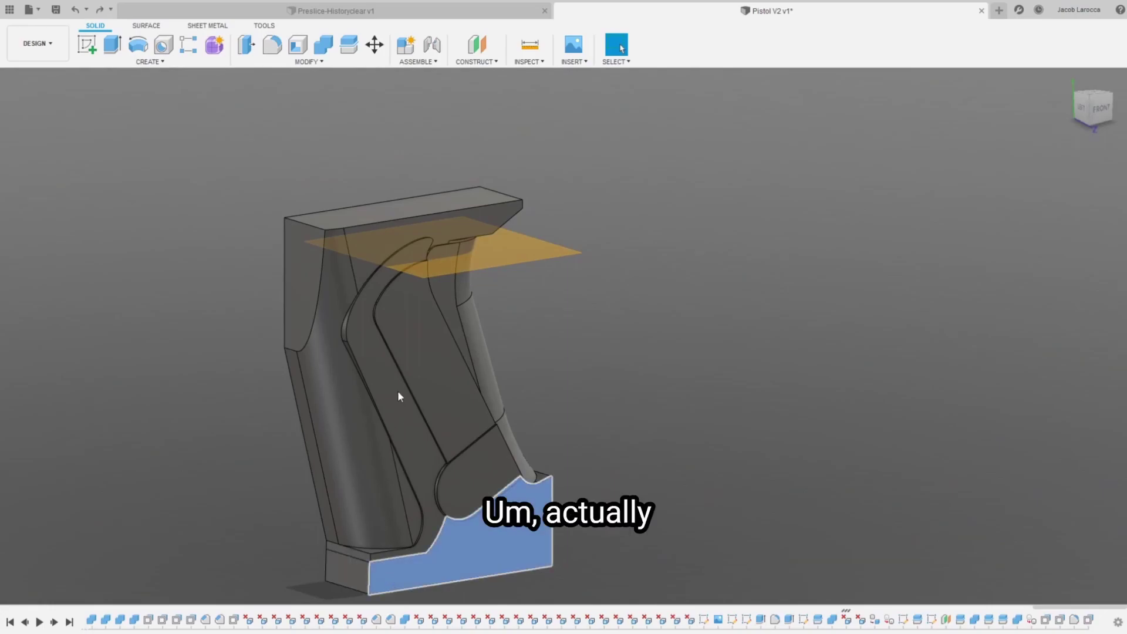
{"action": "right_click_drag", "start_coordinate": [398, 395], "coordinate": [375, 460]}
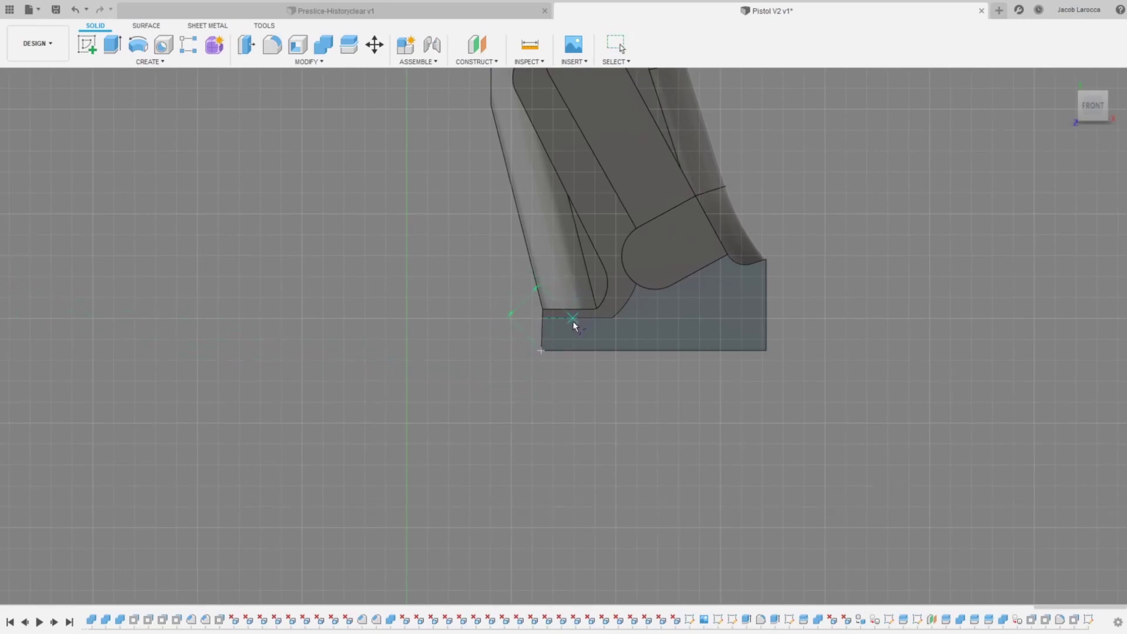
{"action": "middle_click_drag", "start_coordinate": [583, 339], "coordinate": [559, 461]}
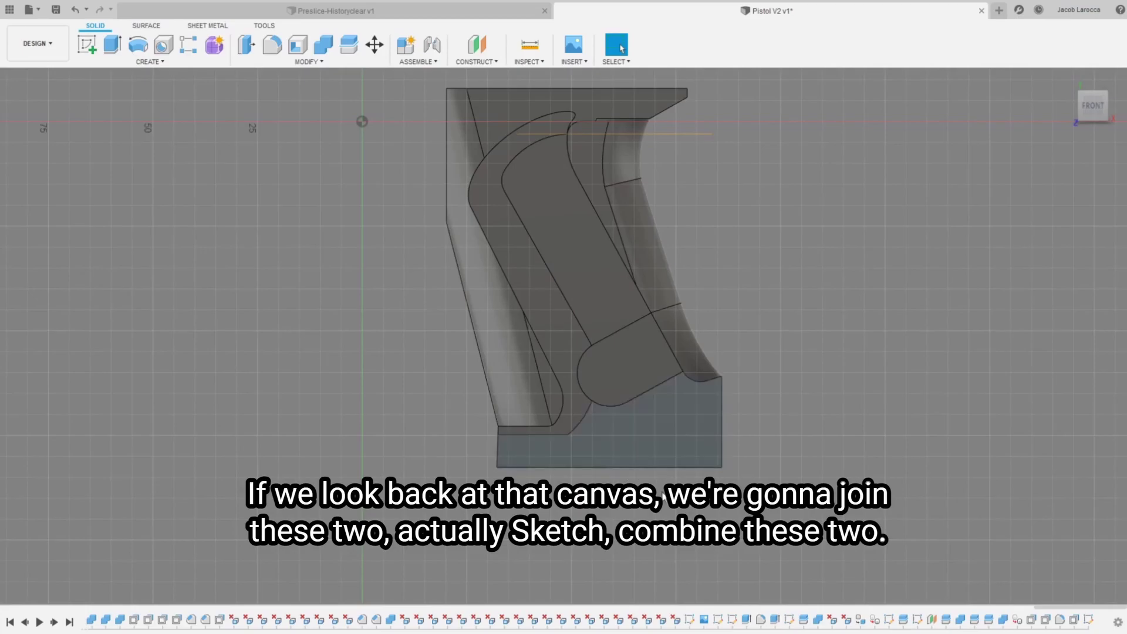
{"action": "middle_click_drag", "start_coordinate": [1102, 382], "coordinate": [597, 555], "text": "shift"}
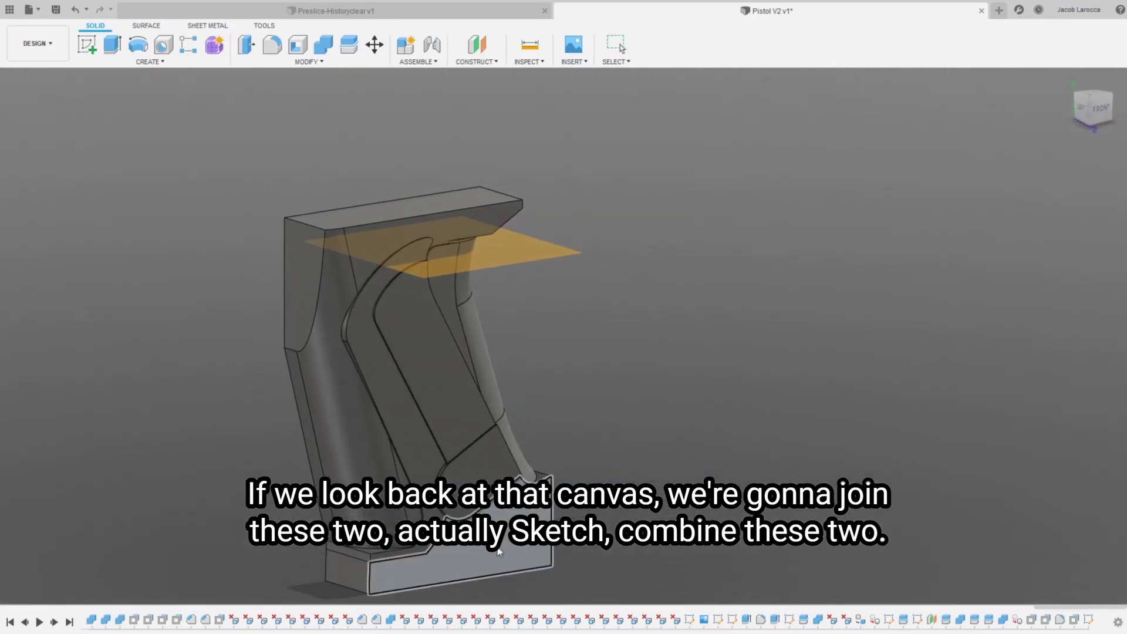
Step: Combine the bottom block and grip into a single body
{"action": "left_click", "coordinate": [438, 557]}
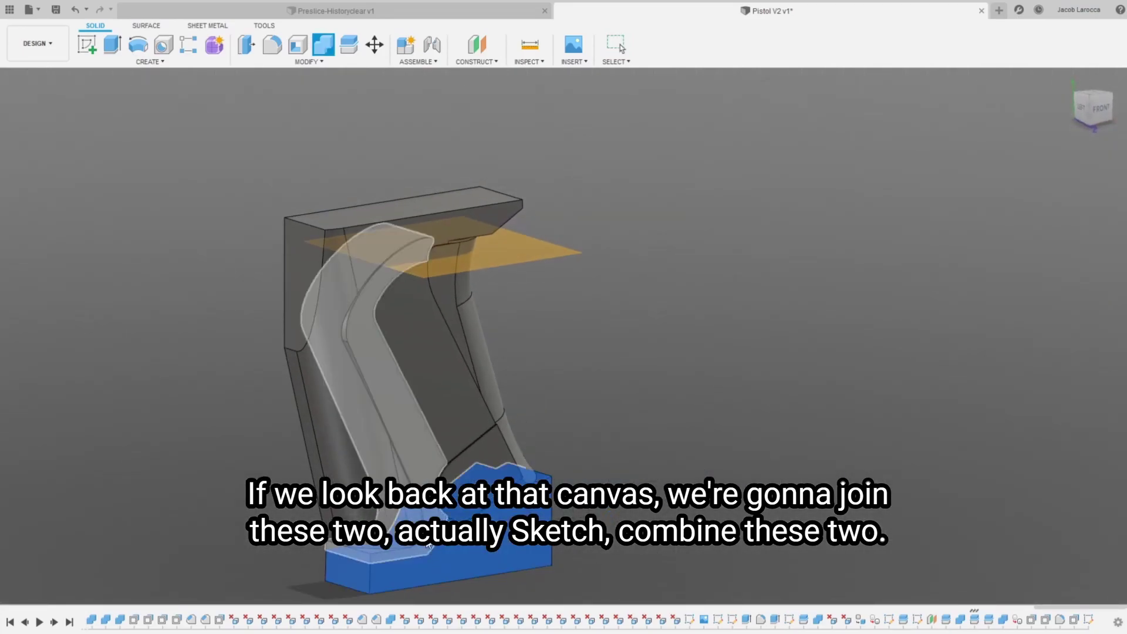
{"action": "left_click", "coordinate": [423, 463]}
{"action": "key", "text": "Return"}
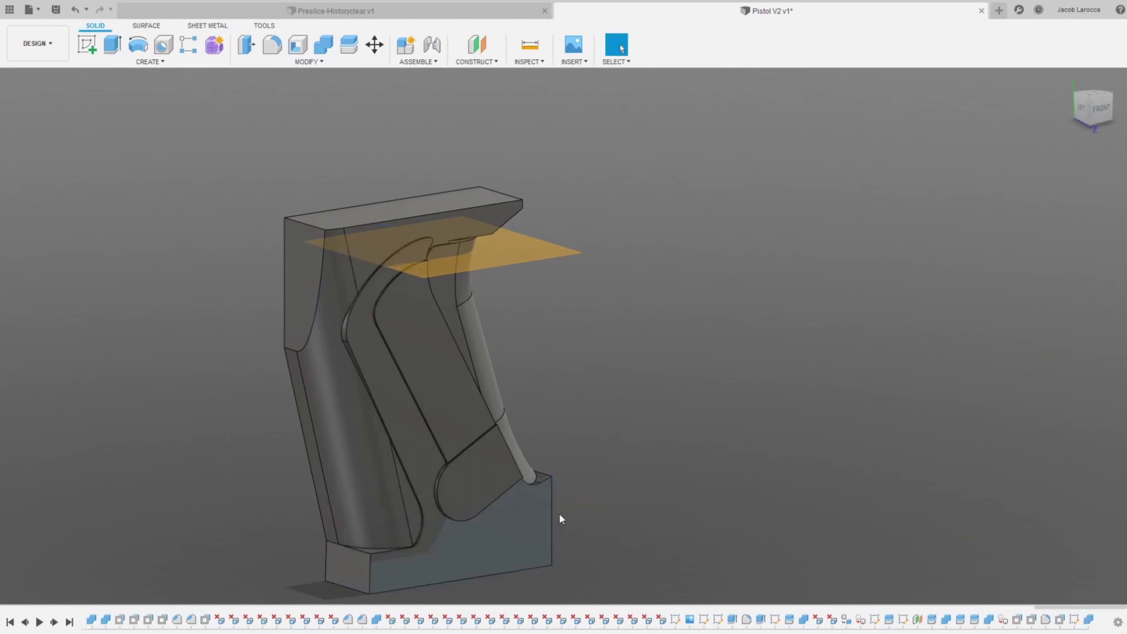
Step: Fillet the bottom block's rear vertical edge
{"action": "key", "text": "f"}
{"action": "left_click", "coordinate": [551, 519]}
{"action": "left_click_drag", "start_coordinate": [549, 519], "coordinate": [546, 519]}
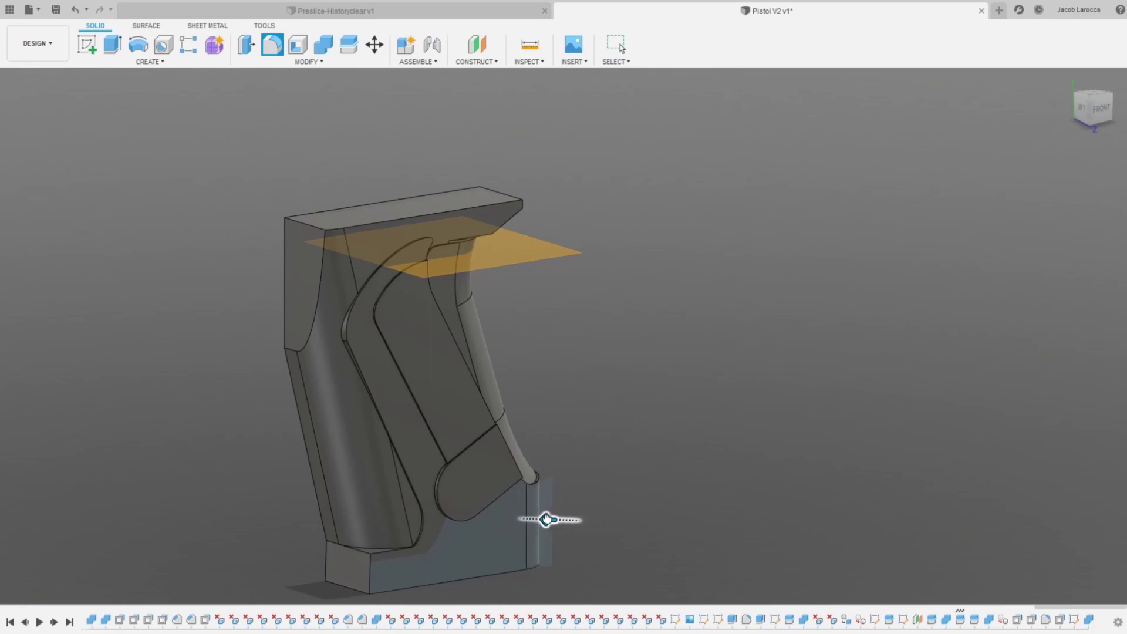
{"action": "key", "text": "Return"}
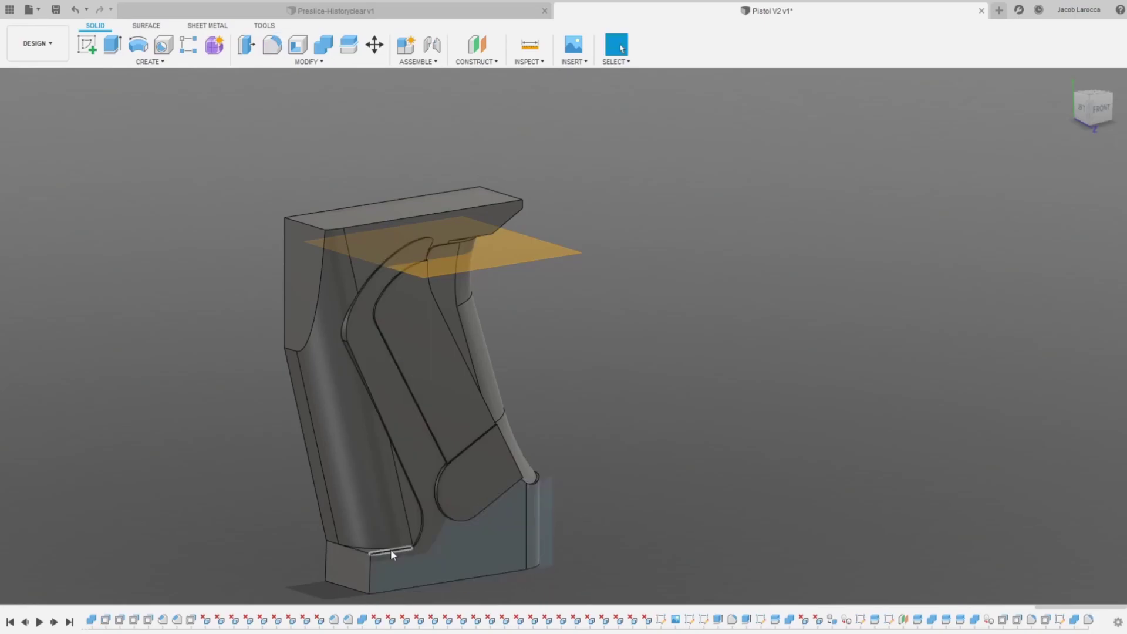
Step: Delete the grip base's front face so the body heals
{"action": "middle_click_drag", "start_coordinate": [390, 548], "coordinate": [454, 532]}
{"action": "left_click", "coordinate": [457, 533]}
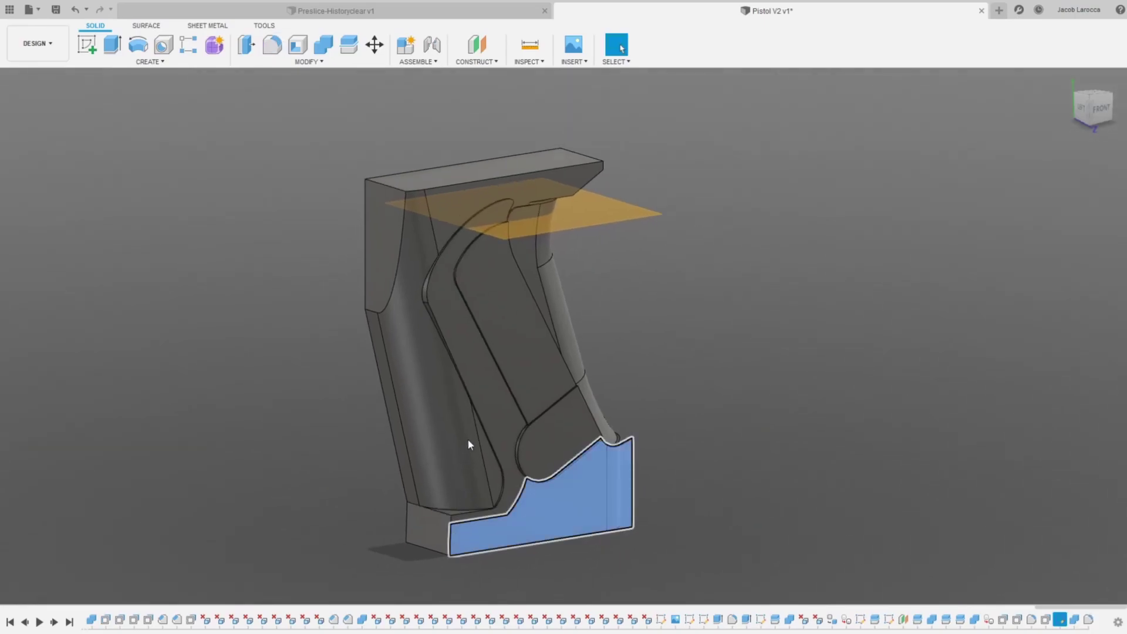
{"action": "key", "text": "Delete"}
{"action": "scroll", "coordinate": [470, 516], "scroll_direction": "up", "scroll_amount": 5}
Step: Sketch a semicircle on the base's front face and extrude it into a rounded bump
{"action": "left_click", "coordinate": [523, 518]}
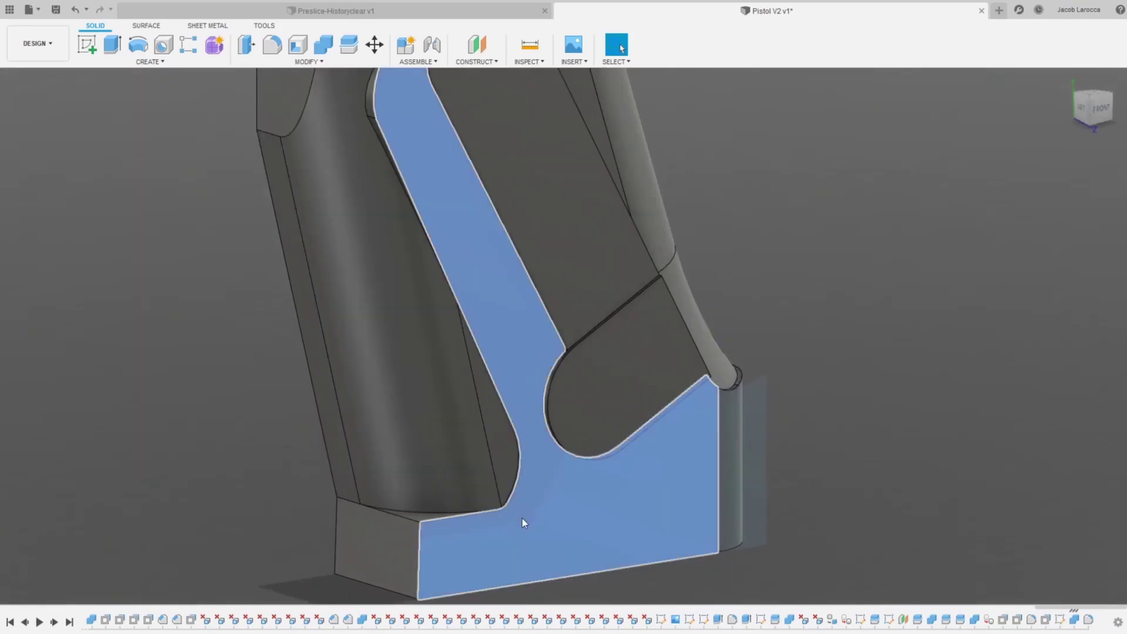
{"action": "right_click_drag", "start_coordinate": [533, 322], "coordinate": [458, 403]}
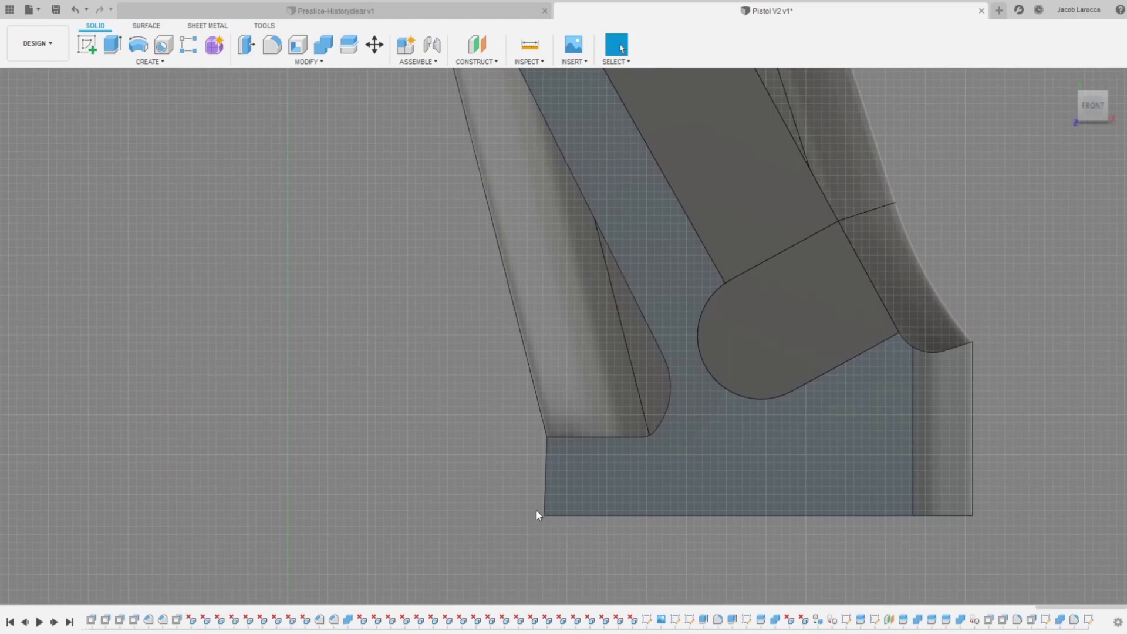
{"action": "key", "text": "l"}
{"action": "left_click", "coordinate": [531, 477]}
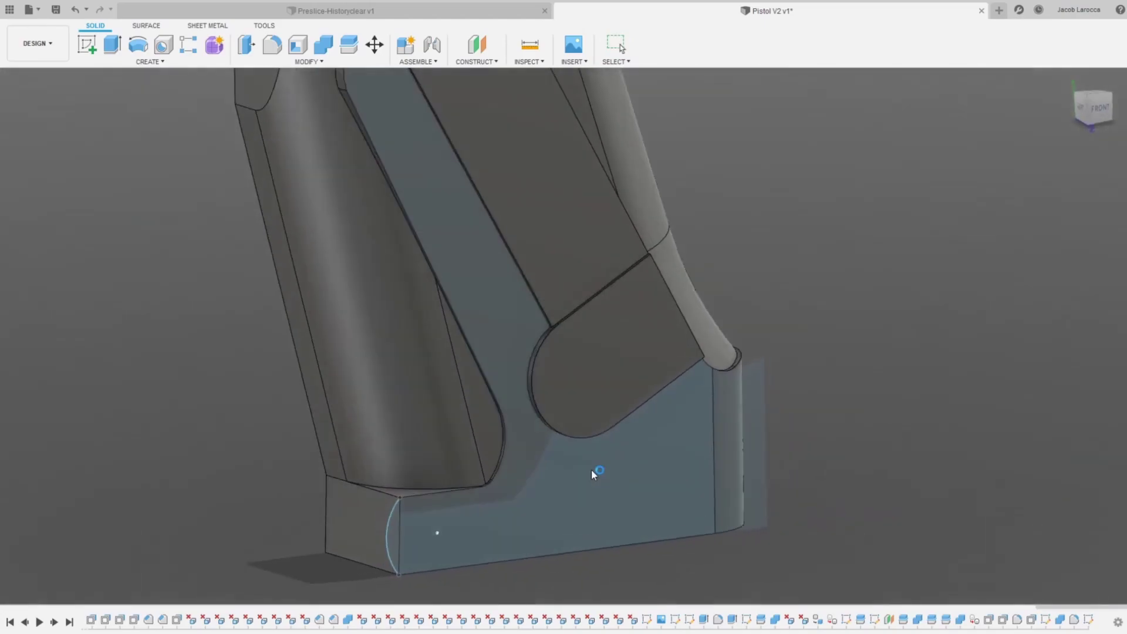
{"action": "left_click", "coordinate": [420, 555]}
{"action": "key", "text": "e"}
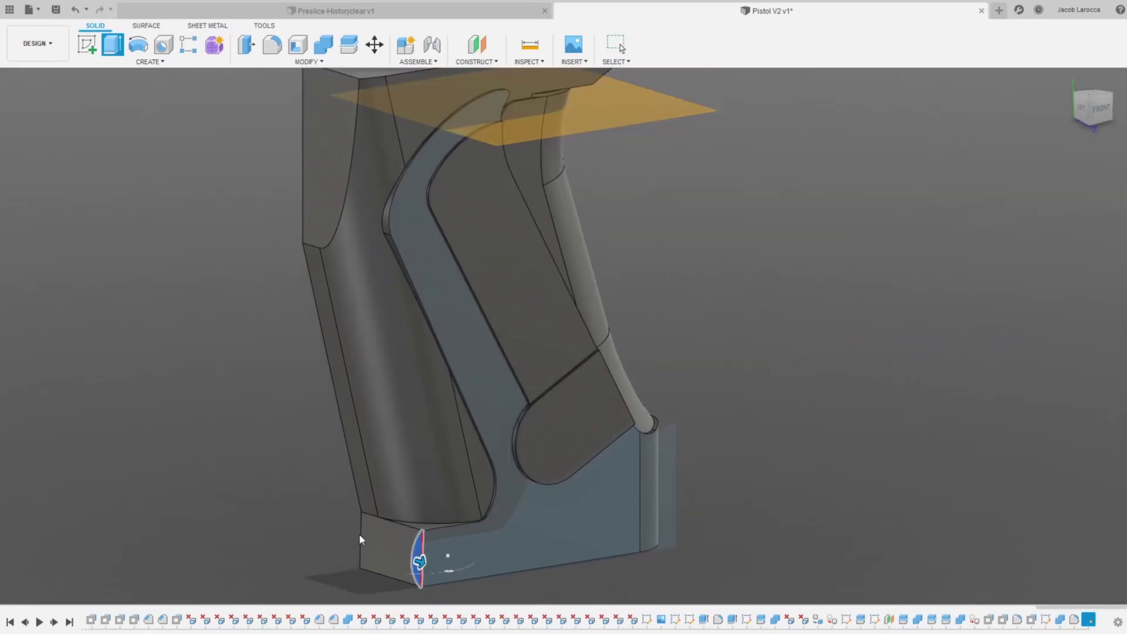
{"action": "left_click_drag", "start_coordinate": [429, 536], "coordinate": [327, 535]}
{"action": "key", "text": "Return"}
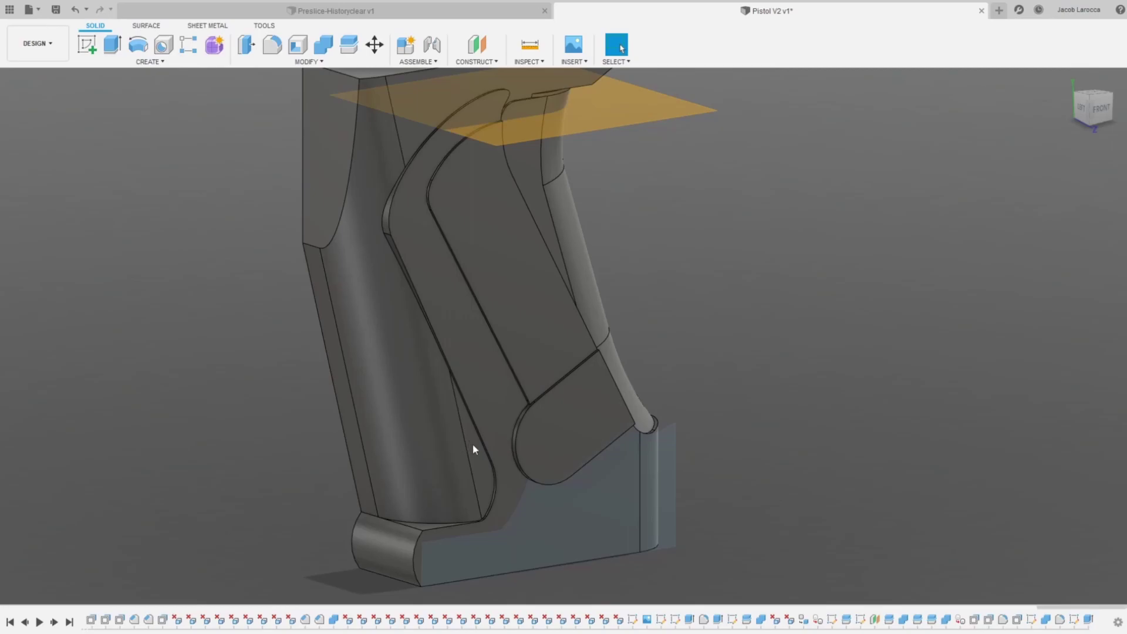
Step: Try filleting the edge into the bump, cancel it, and reorient to a tilted front view
{"action": "key", "text": "f"}
{"action": "left_click", "coordinate": [434, 532]}
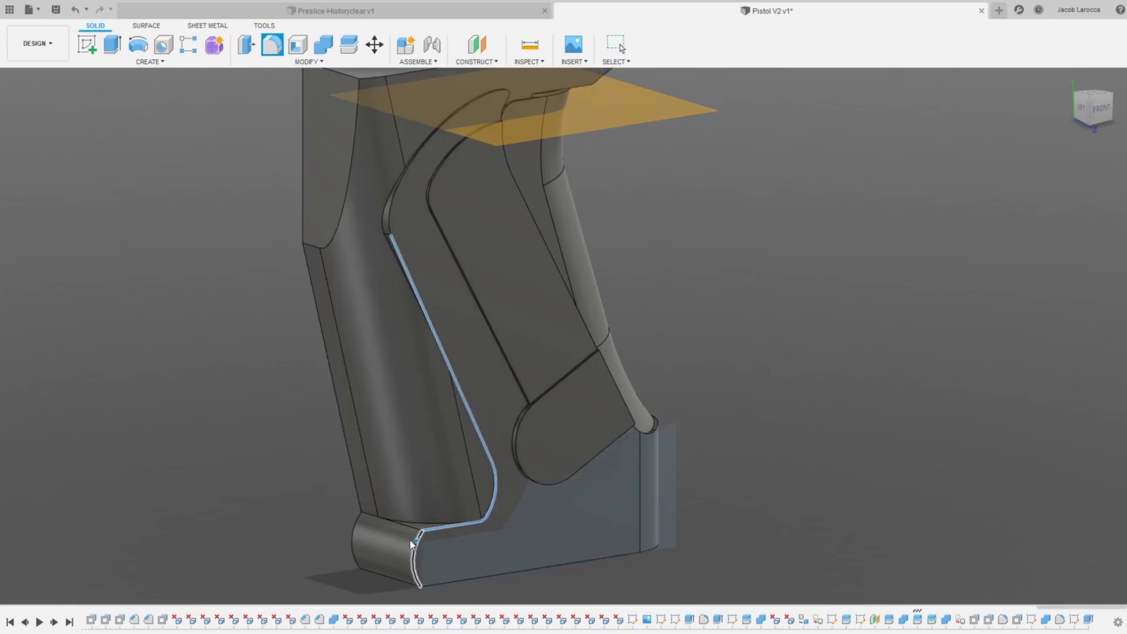
{"action": "key", "text": "Escape"}
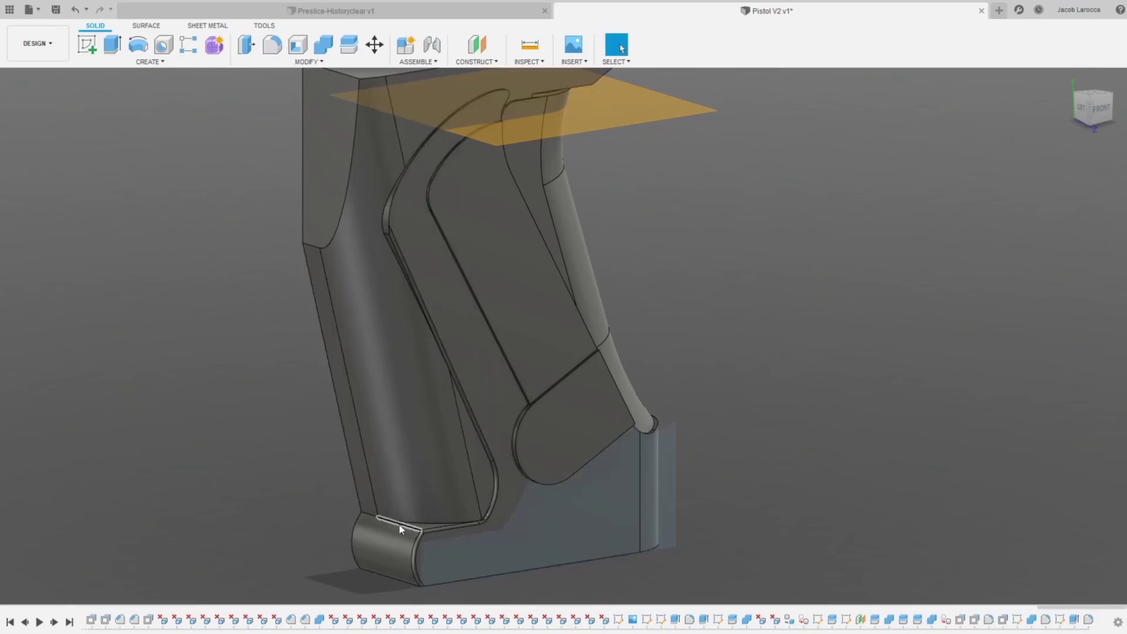
{"action": "scroll", "coordinate": [399, 525], "scroll_direction": "up", "scroll_amount": 4}
{"action": "scroll", "coordinate": [420, 555], "scroll_direction": "down", "scroll_amount": 3}
{"action": "middle_click_drag", "start_coordinate": [344, 554], "coordinate": [365, 423]}
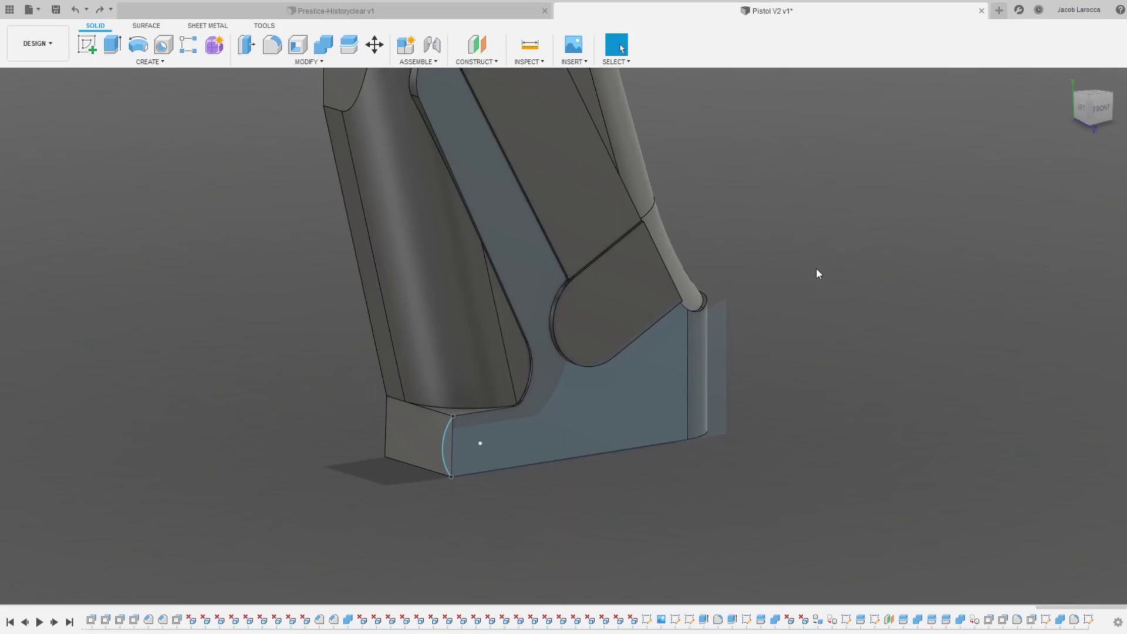
{"action": "left_click", "coordinate": [1093, 108]}
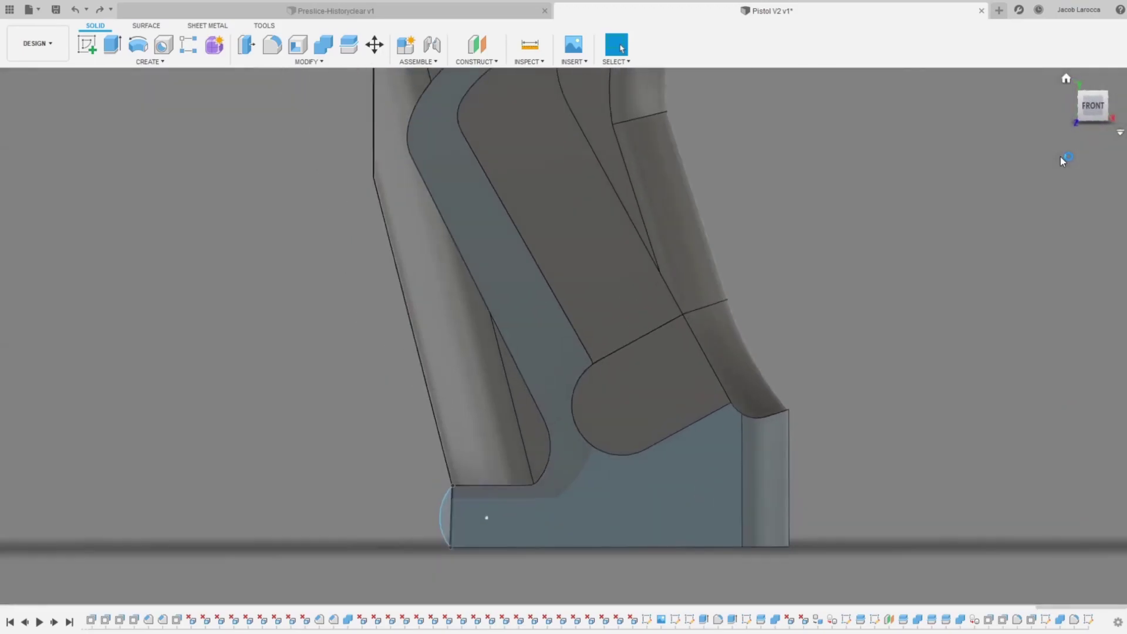
{"action": "left_click_drag", "start_coordinate": [1090, 134], "coordinate": [1038, 201]}
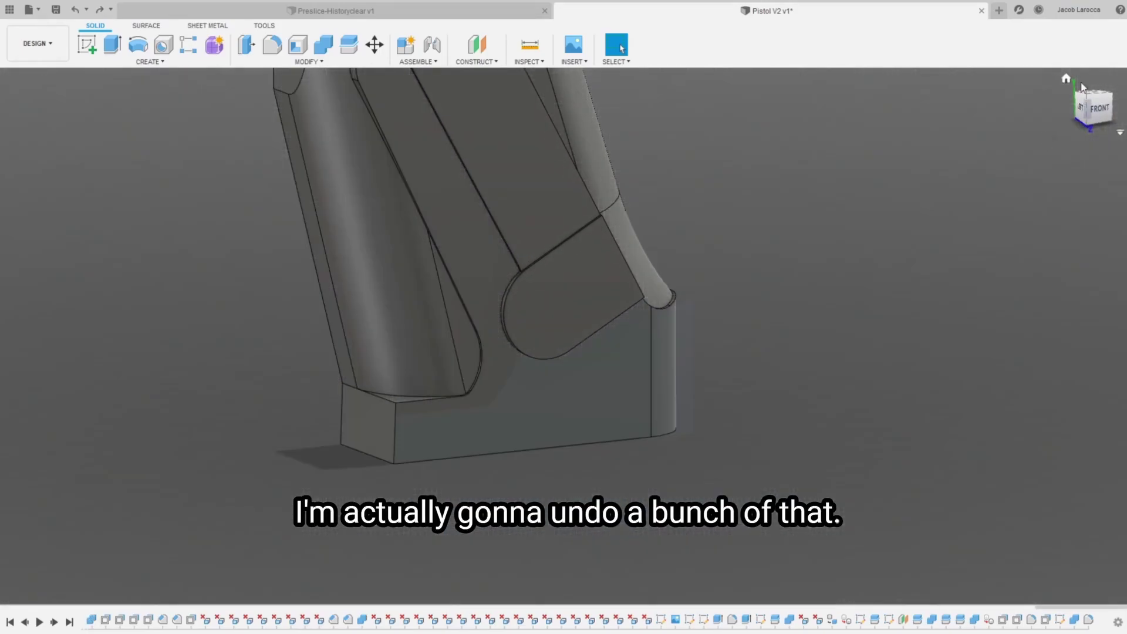
Step: Orbit to the block's narrow side face, try pulling it, then cancel
{"action": "middle_click_drag", "start_coordinate": [564, 327], "coordinate": [410, 350], "text": "shift"}
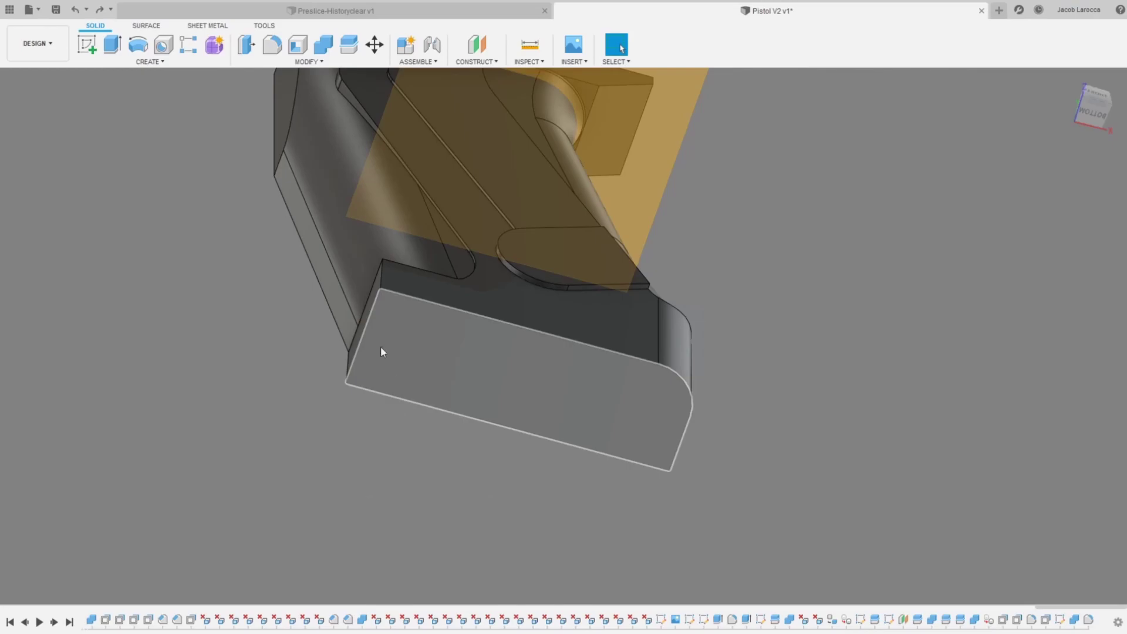
{"action": "scroll", "coordinate": [375, 340], "scroll_direction": "up", "scroll_amount": 3}
{"action": "left_click", "coordinate": [363, 331]}
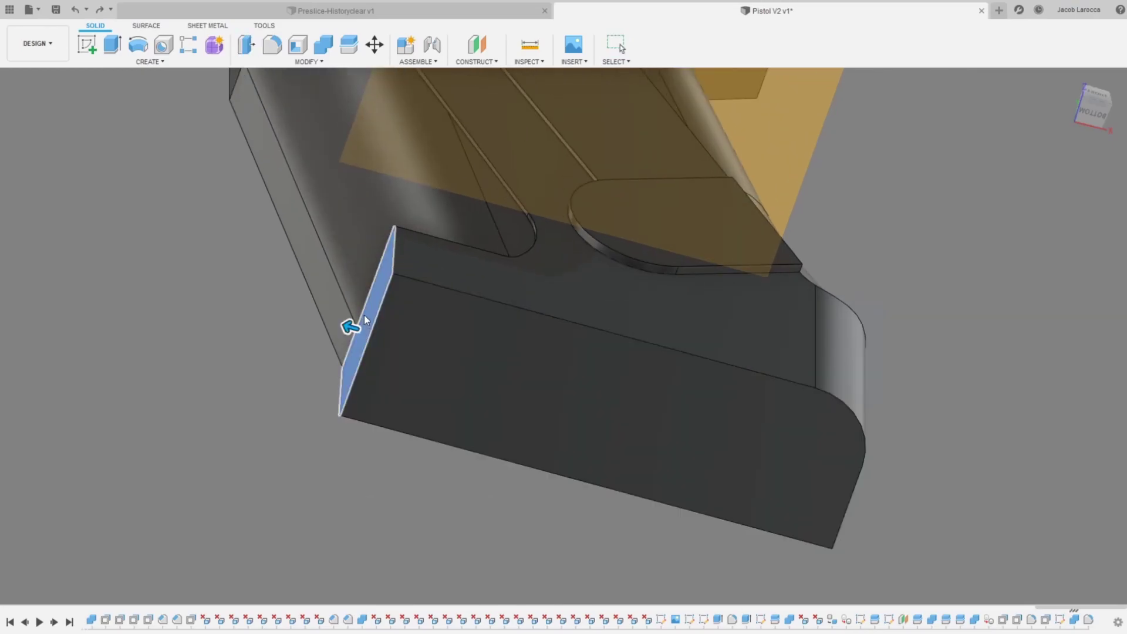
{"action": "key", "text": "q"}
{"action": "left_click_drag", "start_coordinate": [346, 322], "coordinate": [329, 320]}
{"action": "key", "text": "Escape"}
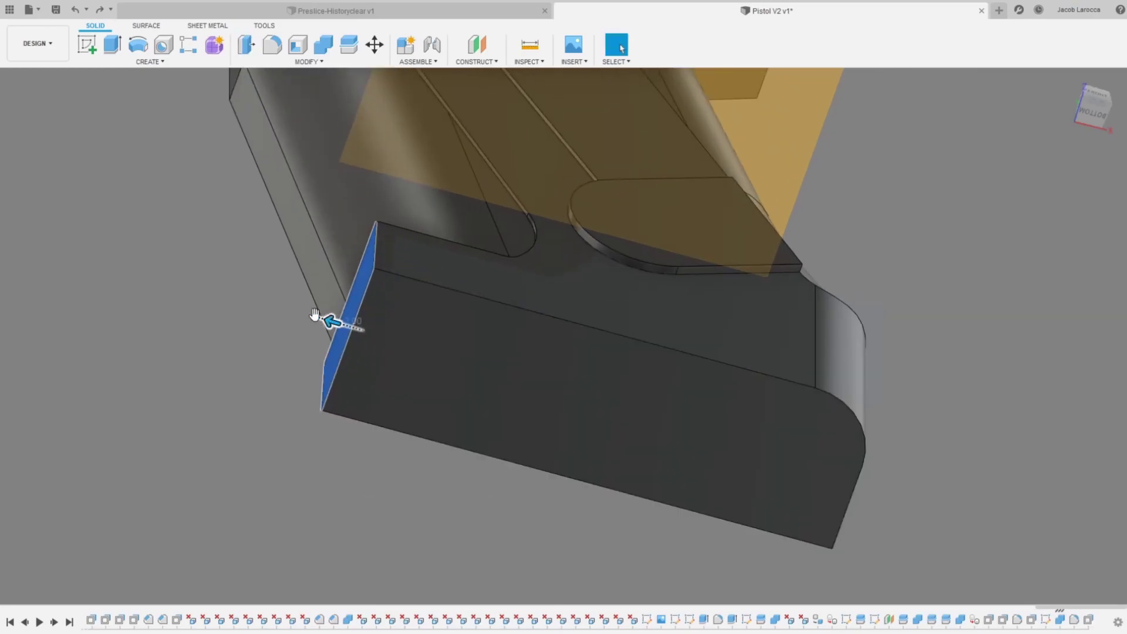
{"action": "mouse_move", "coordinate": [563, 324]}
{"action": "middle_mouse_down", "text": "shift"}
{"action": "mouse_move", "coordinate": [815, 235]}
{"action": "mouse_move", "coordinate": [873, 106]}
{"action": "middle_mouse_up", "text": "shift"}
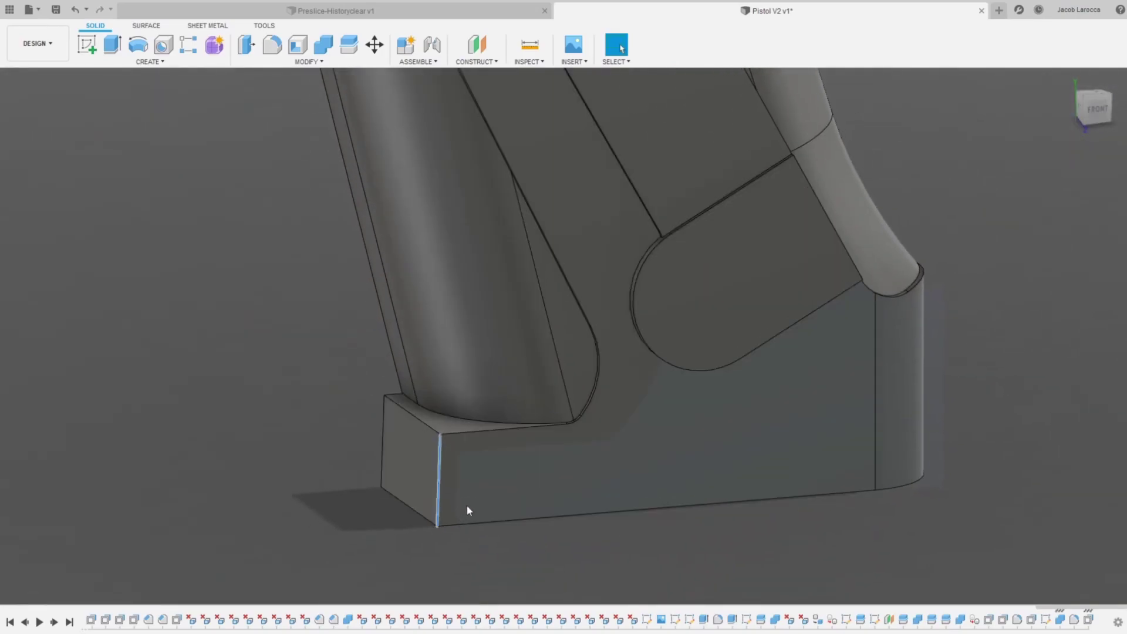
Step: Round the bottom block's front vertical edge with a dragged fillet radius
{"action": "key", "text": "f"}
{"action": "left_click", "coordinate": [438, 477]}
{"action": "left_click_drag", "start_coordinate": [452, 468], "coordinate": [455, 468]}
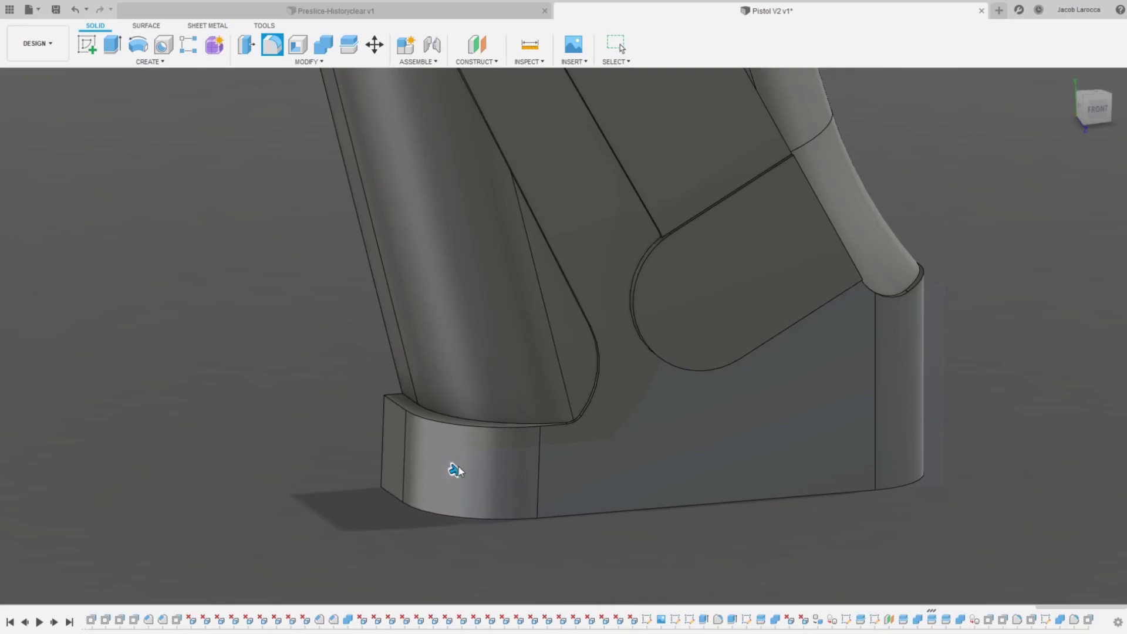
{"action": "key", "text": "Return"}
{"action": "scroll", "coordinate": [421, 464], "scroll_direction": "down", "scroll_amount": 2}
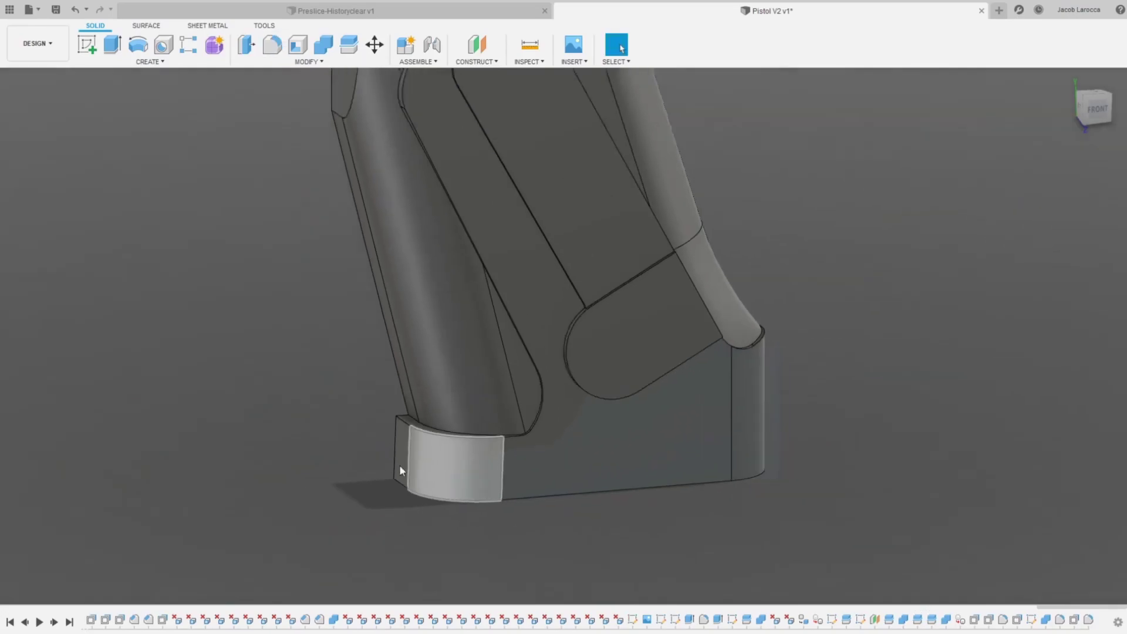
{"action": "scroll", "coordinate": [400, 467], "scroll_direction": "down", "scroll_amount": 3}
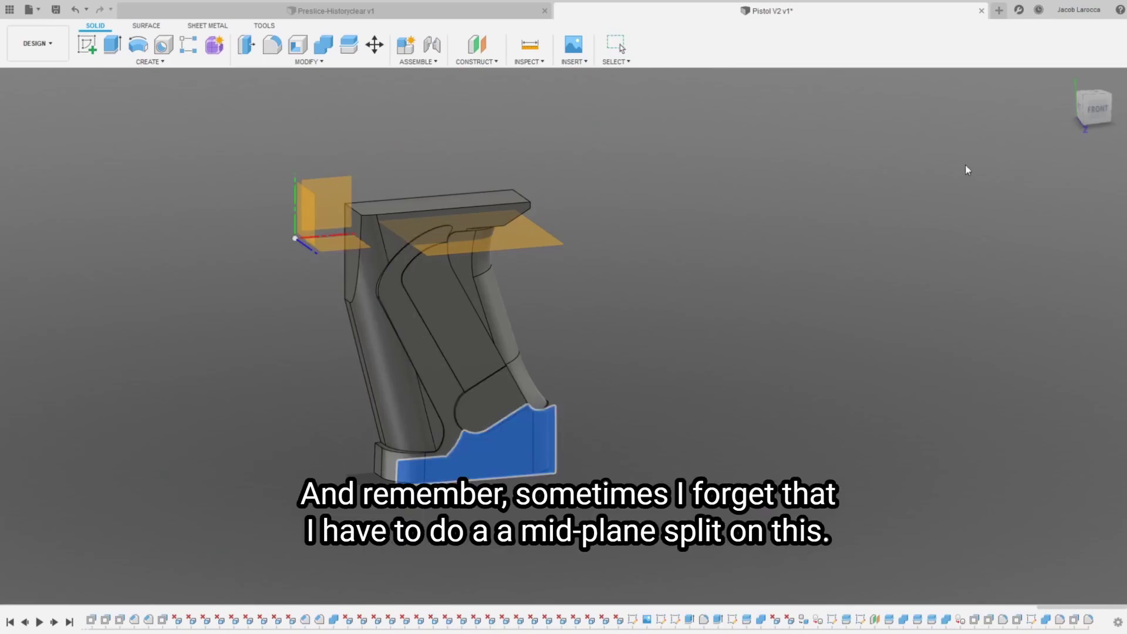
Step: Orient to an angled view and clear the selection, cancelling an accidental Hole command
{"action": "left_click", "coordinate": [1086, 110]}
{"action": "middle_click_drag", "start_coordinate": [733, 337], "coordinate": [806, 337], "text": "shift"}
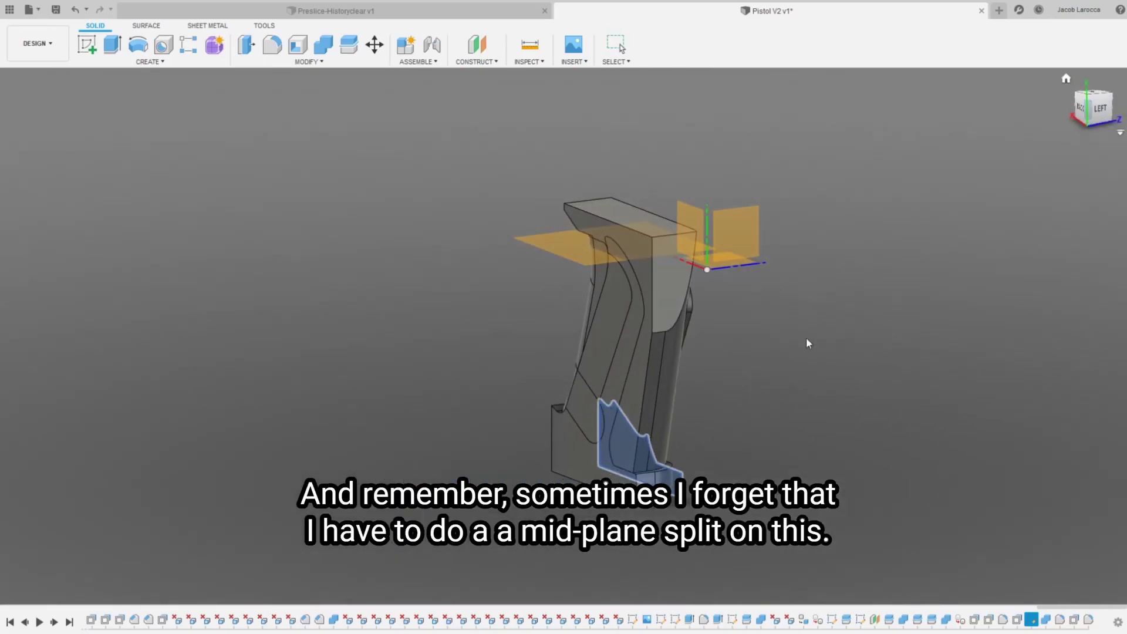
{"action": "left_click", "coordinate": [568, 467]}
{"action": "left_click", "coordinate": [788, 465]}
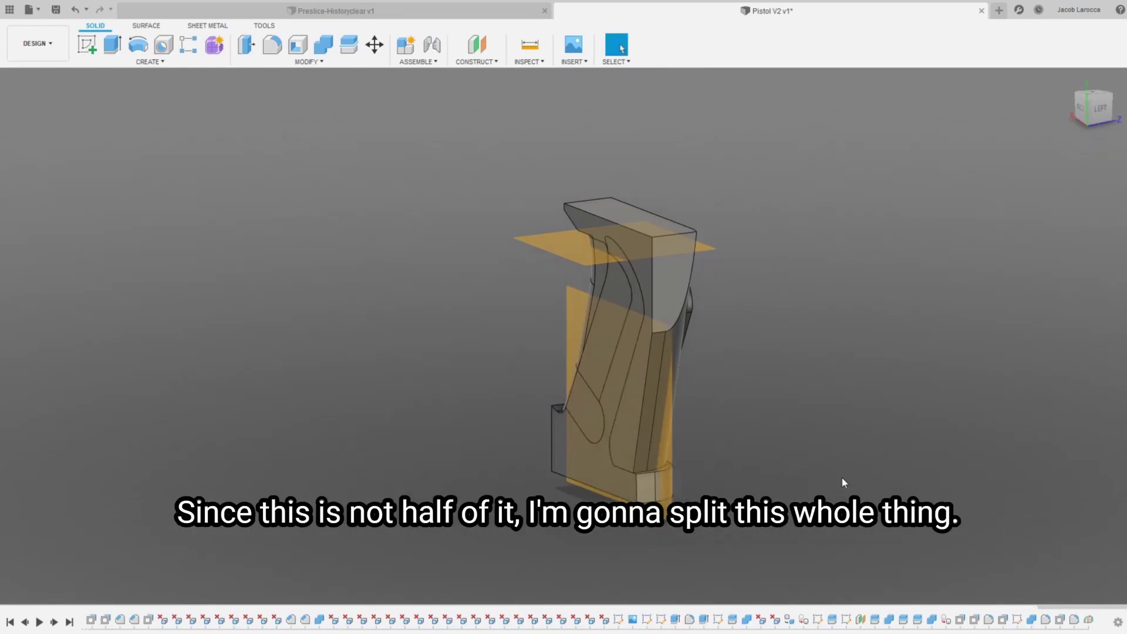
{"action": "key", "text": "h"}
{"action": "key", "text": "Escape"}
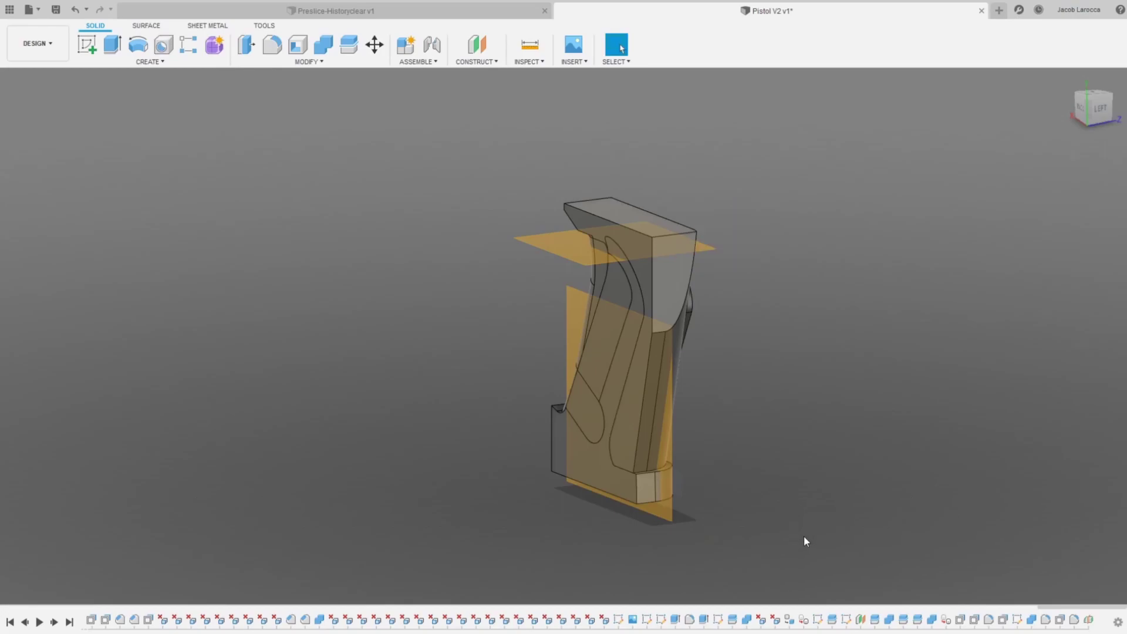
Step: Split the grip body and top cap along the vertical mid-plane
{"action": "key", "text": "s"}
{"action": "left_click", "coordinate": [621, 436]}
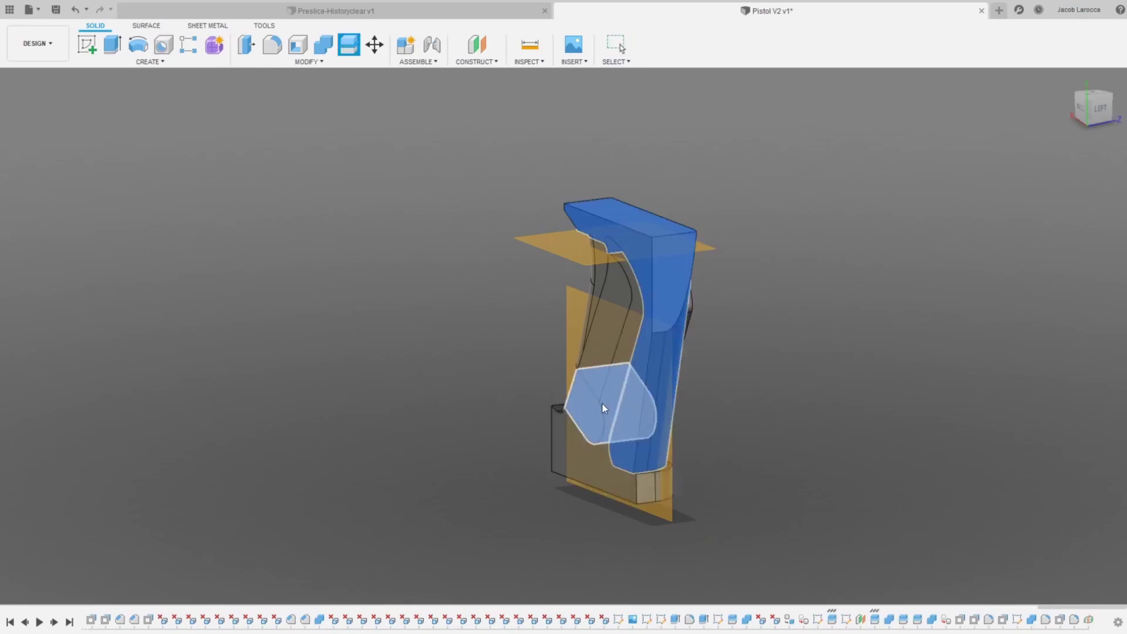
{"action": "left_click", "coordinate": [613, 390]}
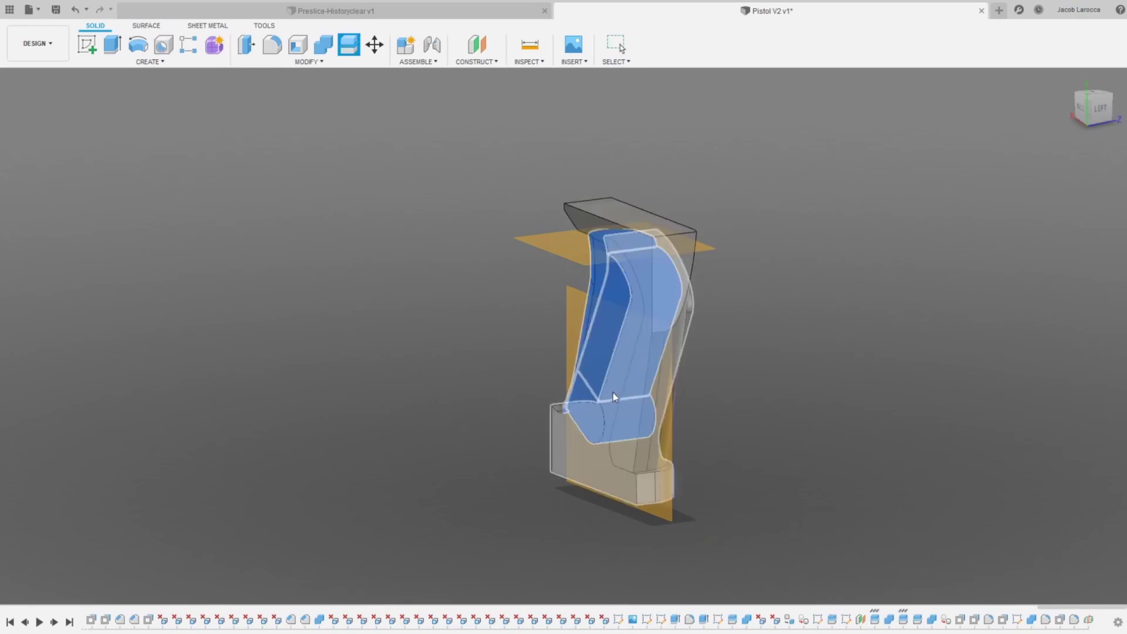
{"action": "left_click", "coordinate": [664, 258]}
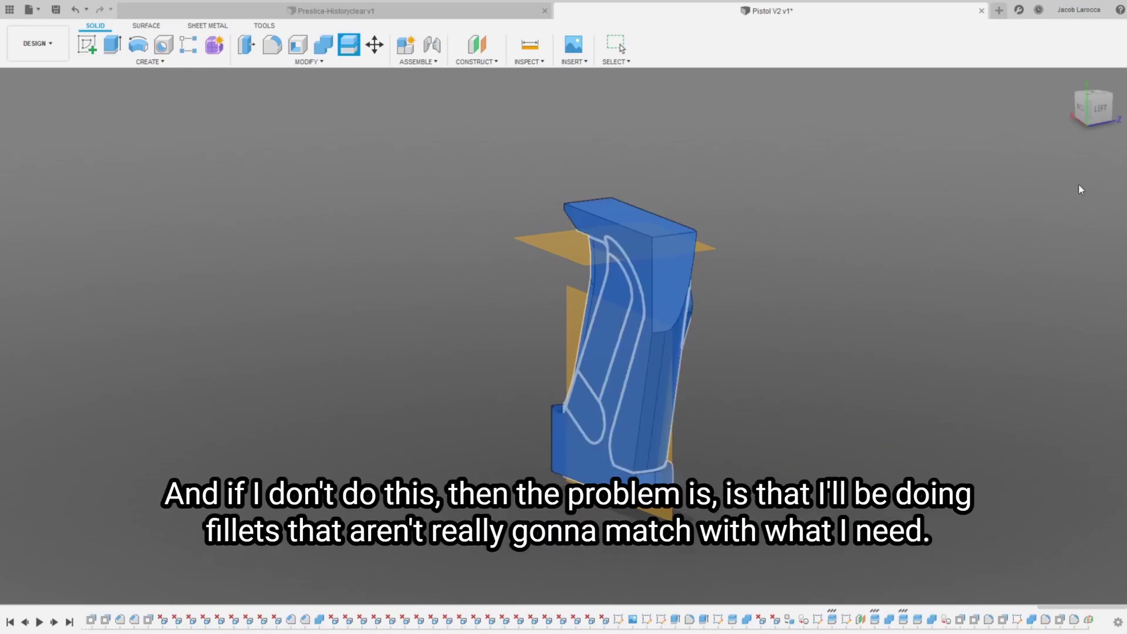
{"action": "key", "text": "Return"}
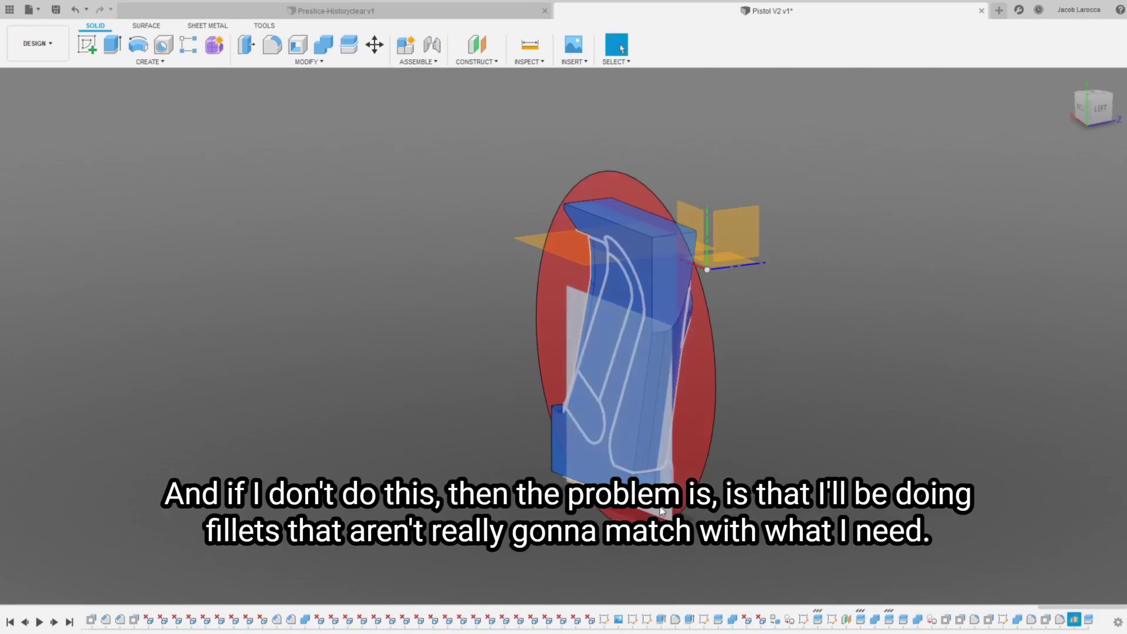
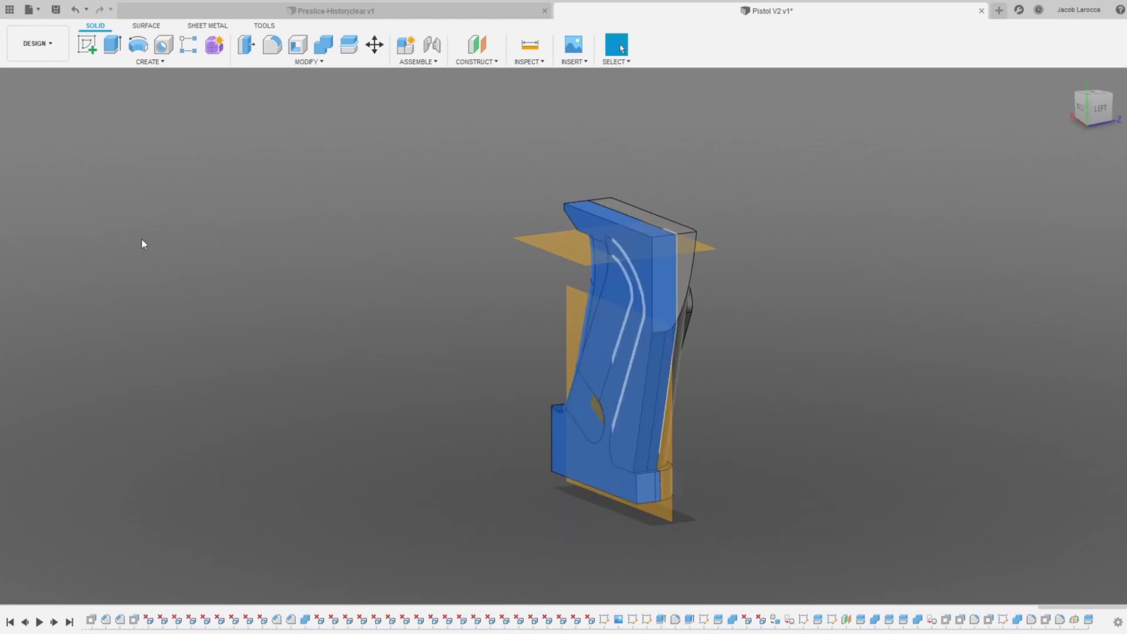
Step: Delete the selected extra faces from the grip body
{"action": "middle_click_drag", "start_coordinate": [1064, 112], "coordinate": [614, 195], "text": "shift"}
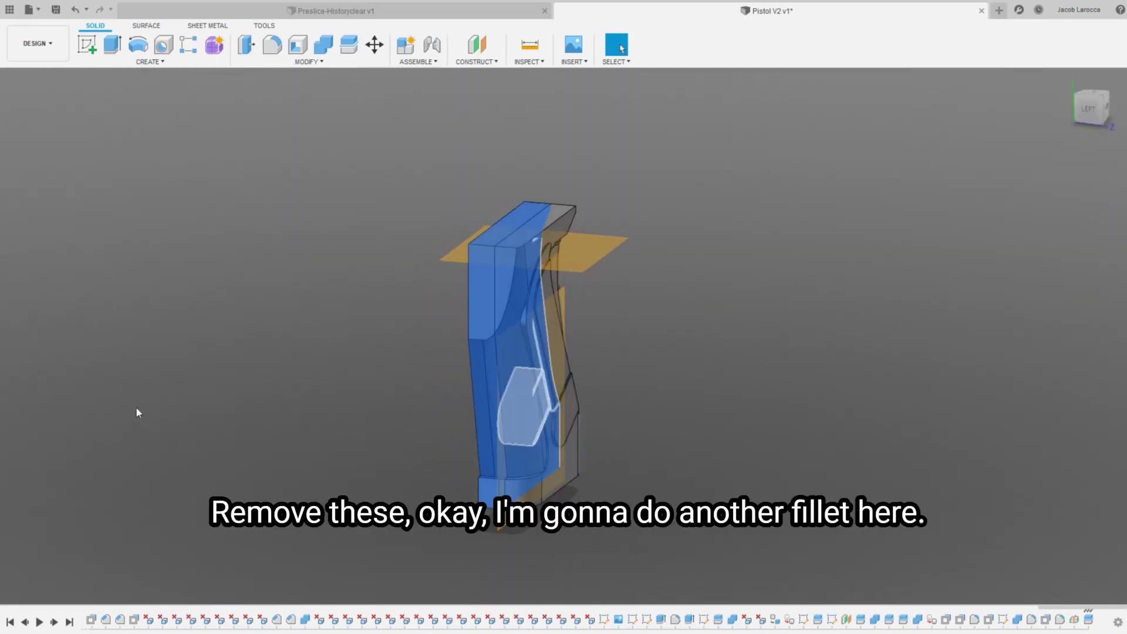
{"action": "key", "text": "Delete"}
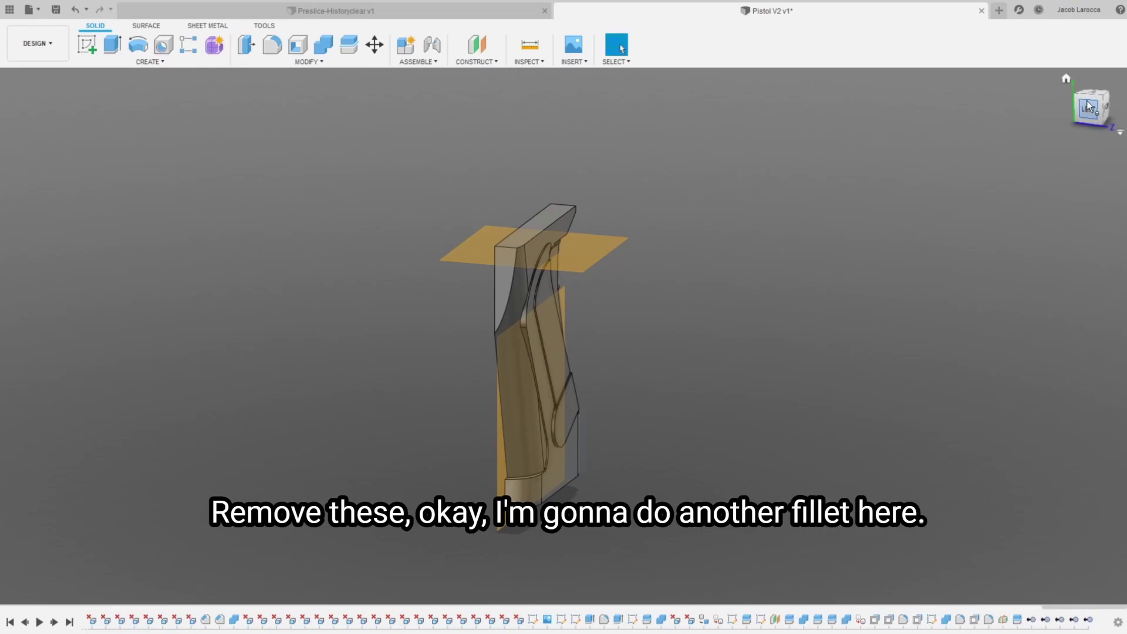
{"action": "middle_click_drag", "start_coordinate": [1037, 121], "coordinate": [564, 329], "text": "shift"}
{"action": "scroll", "coordinate": [435, 468], "scroll_direction": "up", "scroll_amount": 5}
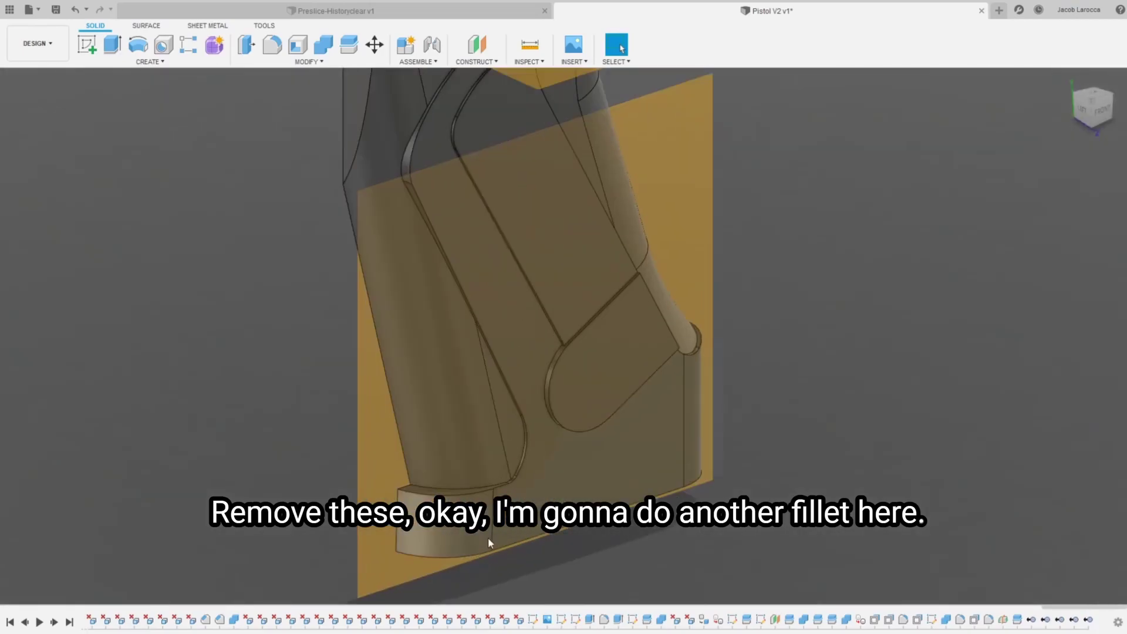
Step: Try a fillet on the curved grip edge and bottom arc, then cancel it
{"action": "key", "text": "f"}
{"action": "left_click", "coordinate": [473, 538]}
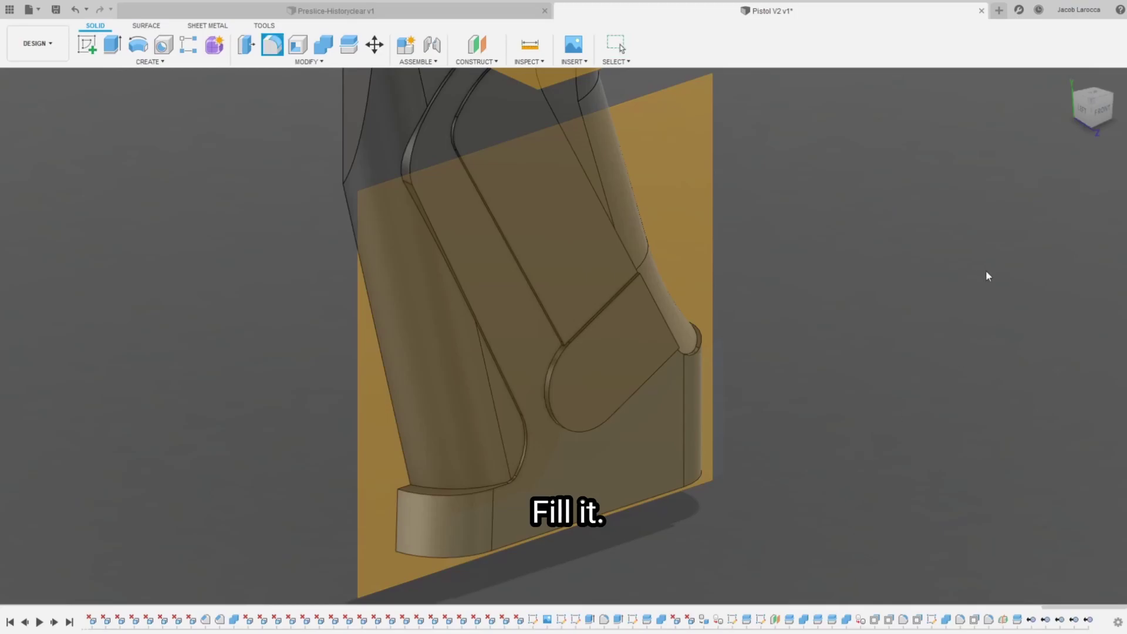
{"action": "left_click", "coordinate": [428, 556]}
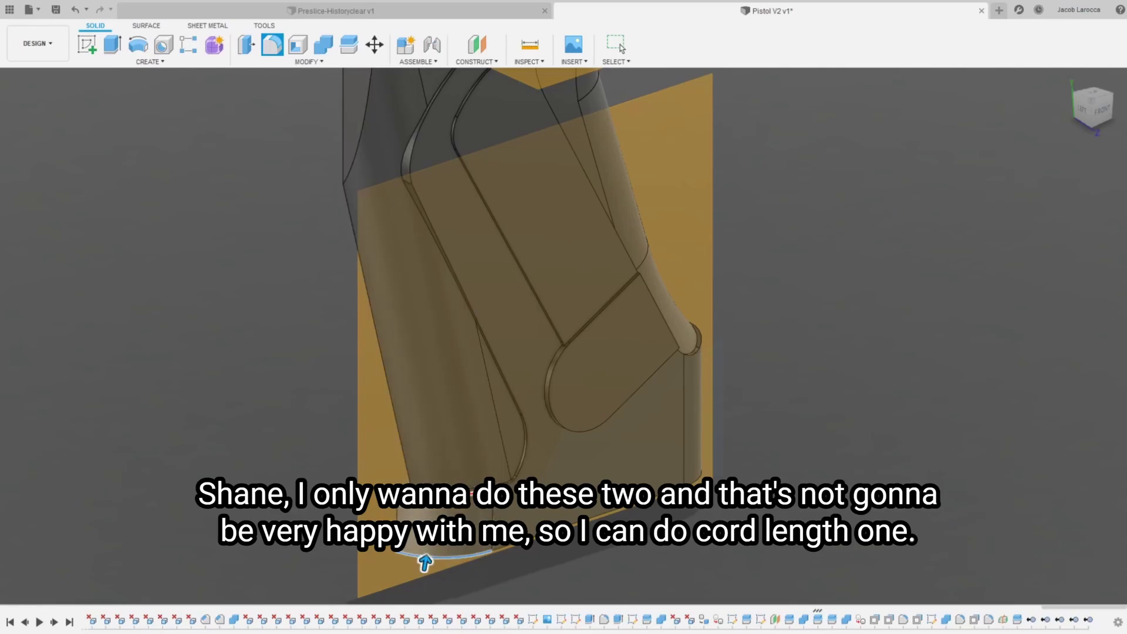
{"action": "scroll", "coordinate": [513, 569], "scroll_direction": "up", "scroll_amount": 2}
{"action": "scroll", "coordinate": [513, 568], "scroll_direction": "up", "scroll_amount": 1}
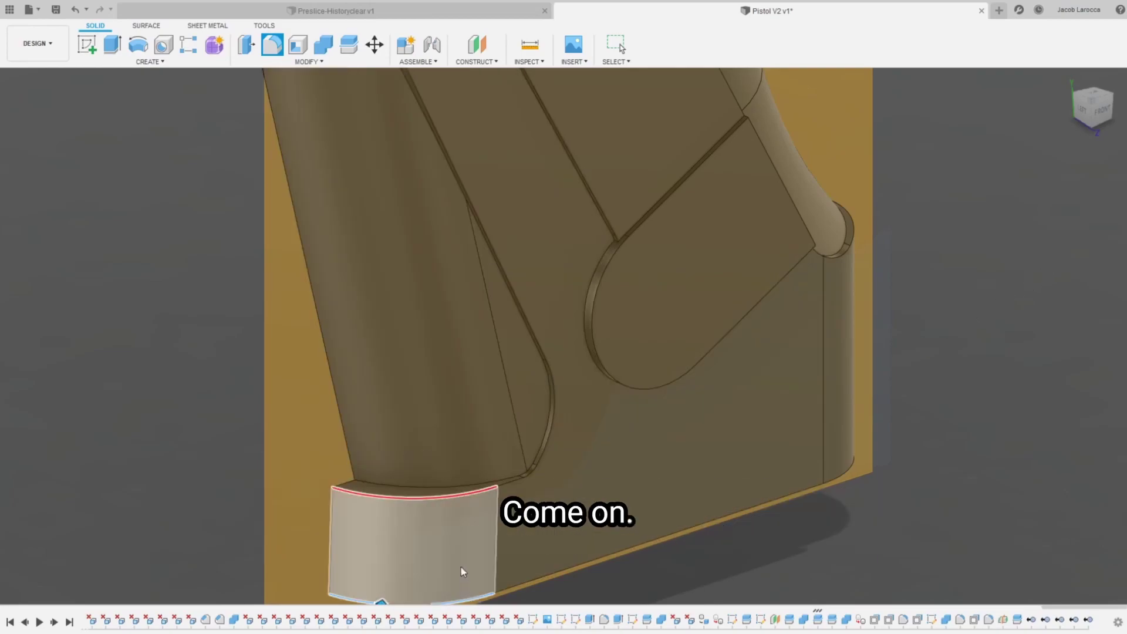
{"action": "key", "text": "Escape"}
Step: Fillet the base block's bottom edge, dragging it to a larger size
{"action": "middle_click_drag", "start_coordinate": [387, 599], "coordinate": [395, 506]}
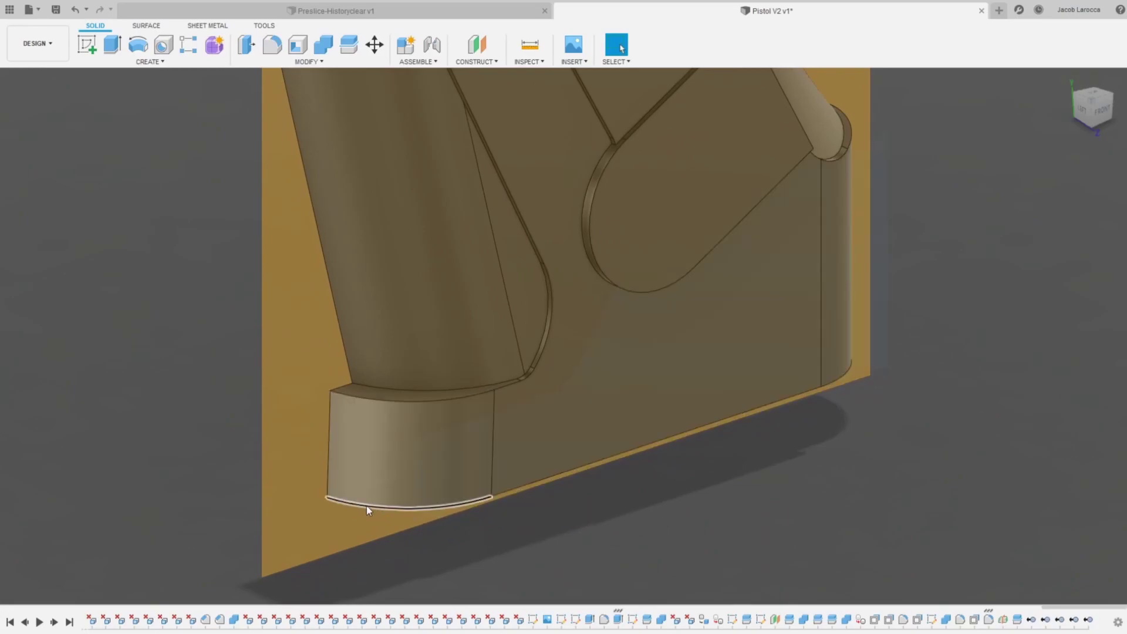
{"action": "left_click", "coordinate": [369, 507]}
{"action": "key", "text": "f"}
{"action": "left_click_drag", "start_coordinate": [369, 511], "coordinate": [371, 493]}
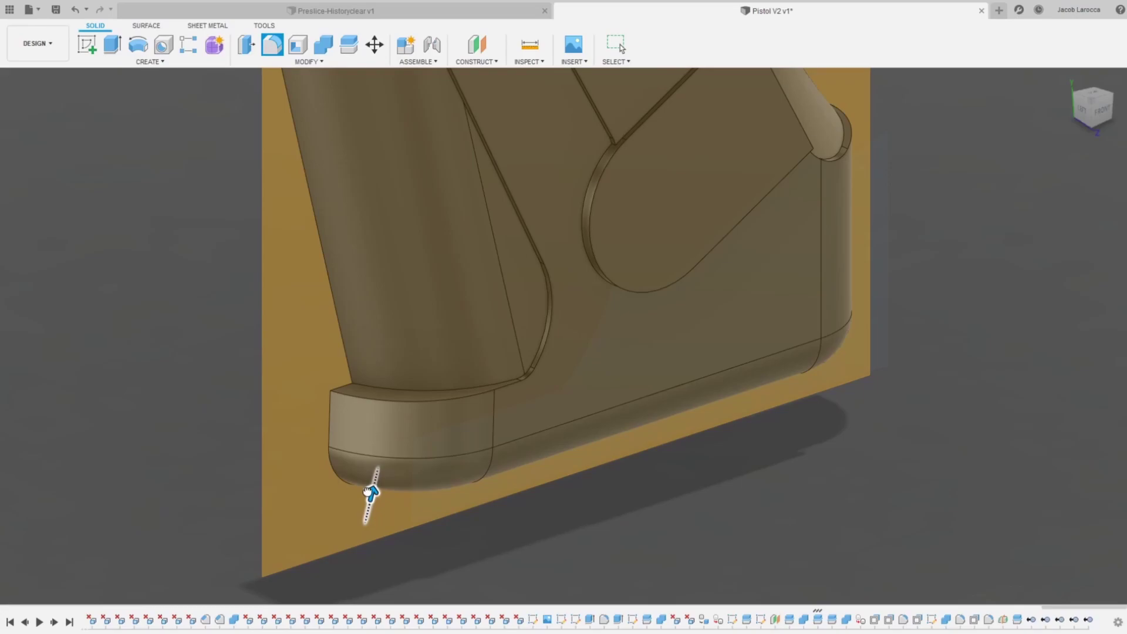
{"action": "left_click_drag", "start_coordinate": [371, 492], "coordinate": [372, 486]}
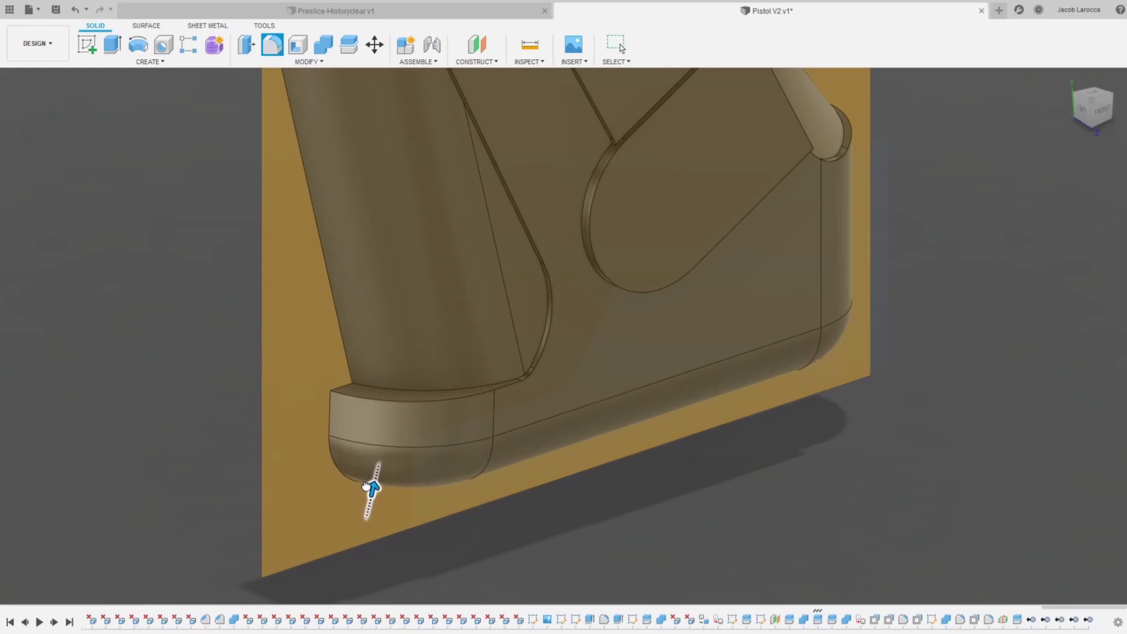
{"action": "key", "text": "Return"}
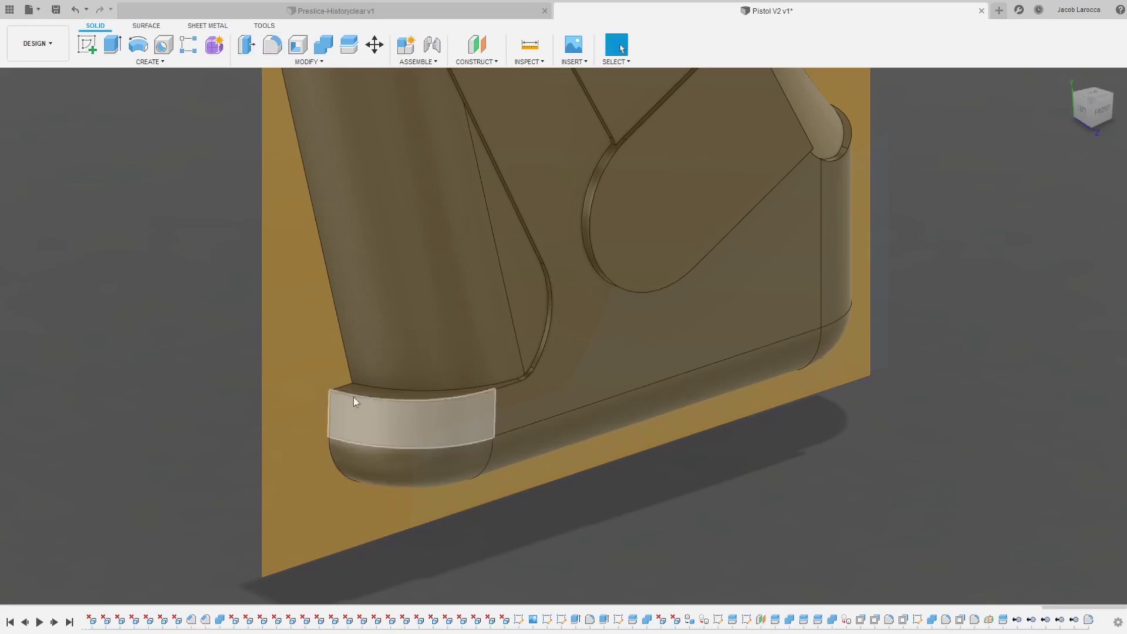
Step: Fillet the base block's top edge
{"action": "left_click", "coordinate": [357, 395]}
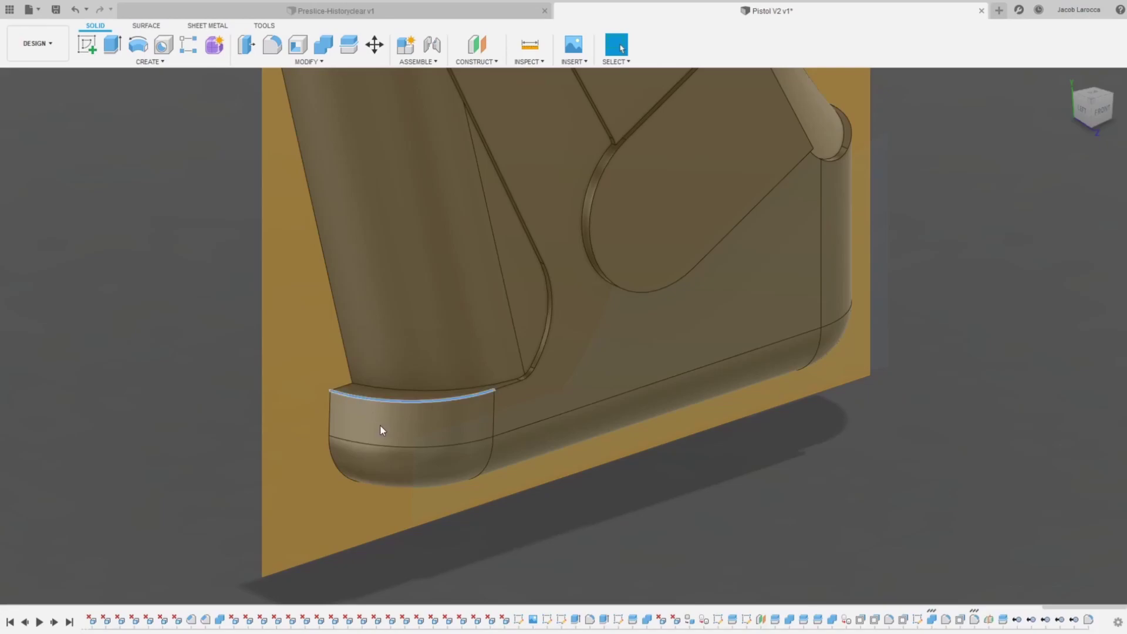
{"action": "key", "text": "f"}
{"action": "scroll", "coordinate": [340, 405], "scroll_direction": "down", "scroll_amount": 3}
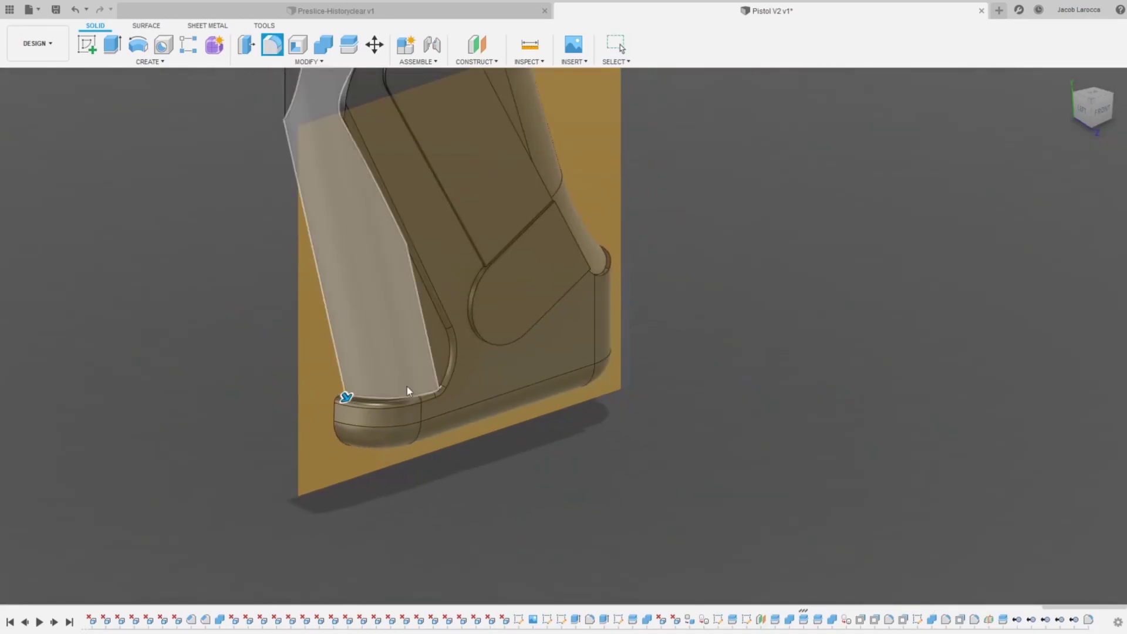
{"action": "key", "text": "Escape"}
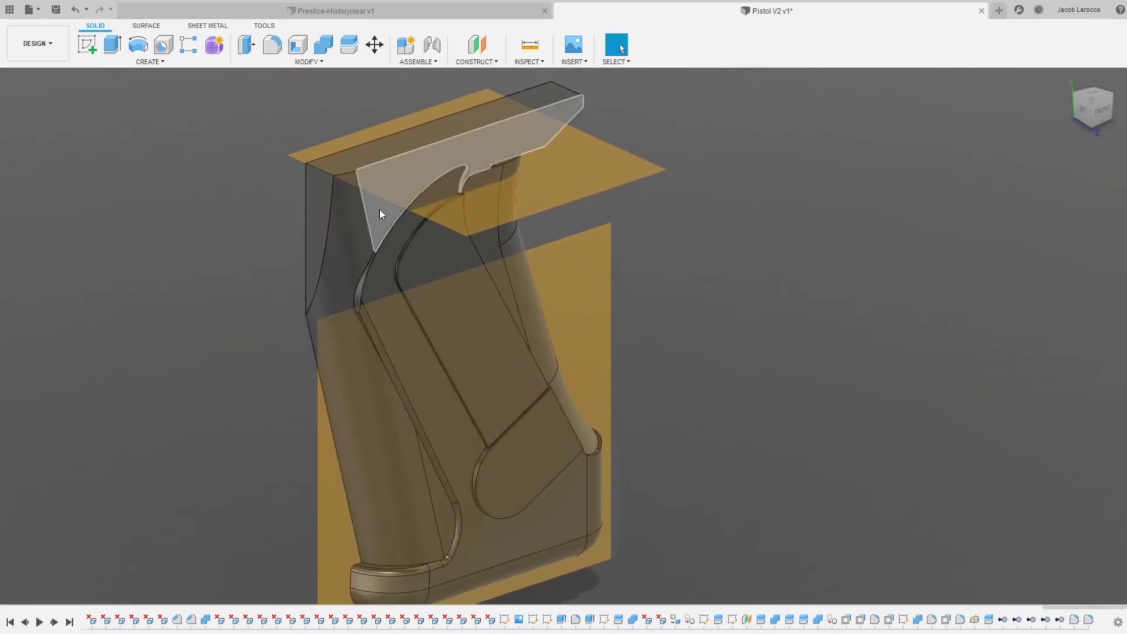
Step: Fillet the curved edge chain running along the grip
{"action": "scroll", "coordinate": [357, 333], "scroll_direction": "up", "scroll_amount": 5}
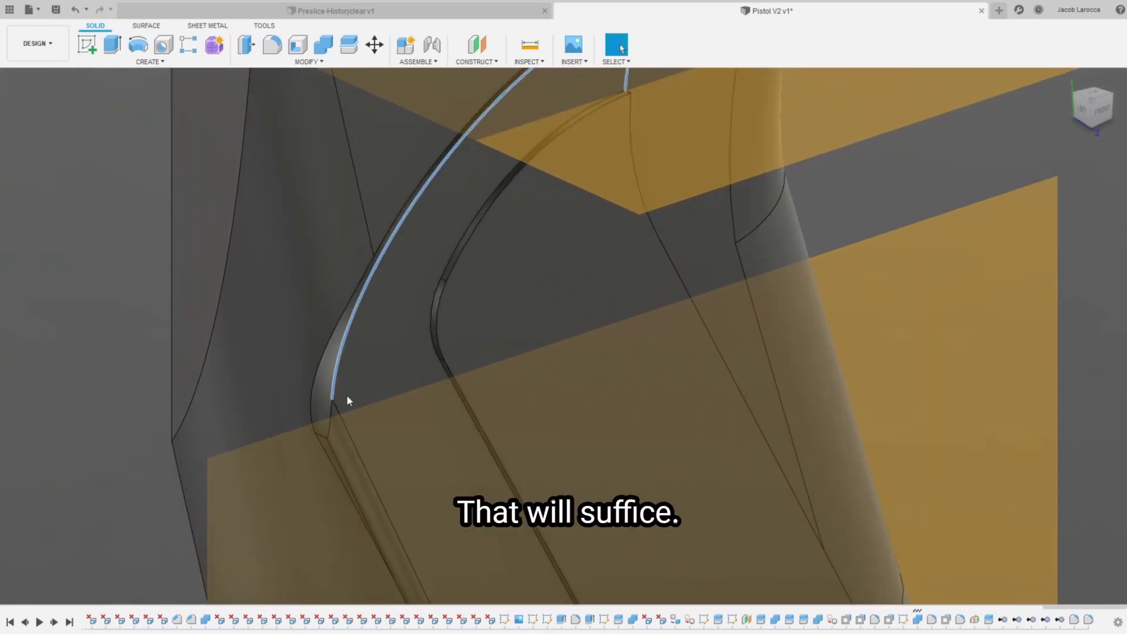
{"action": "left_click", "coordinate": [347, 401]}
{"action": "key", "text": "f"}
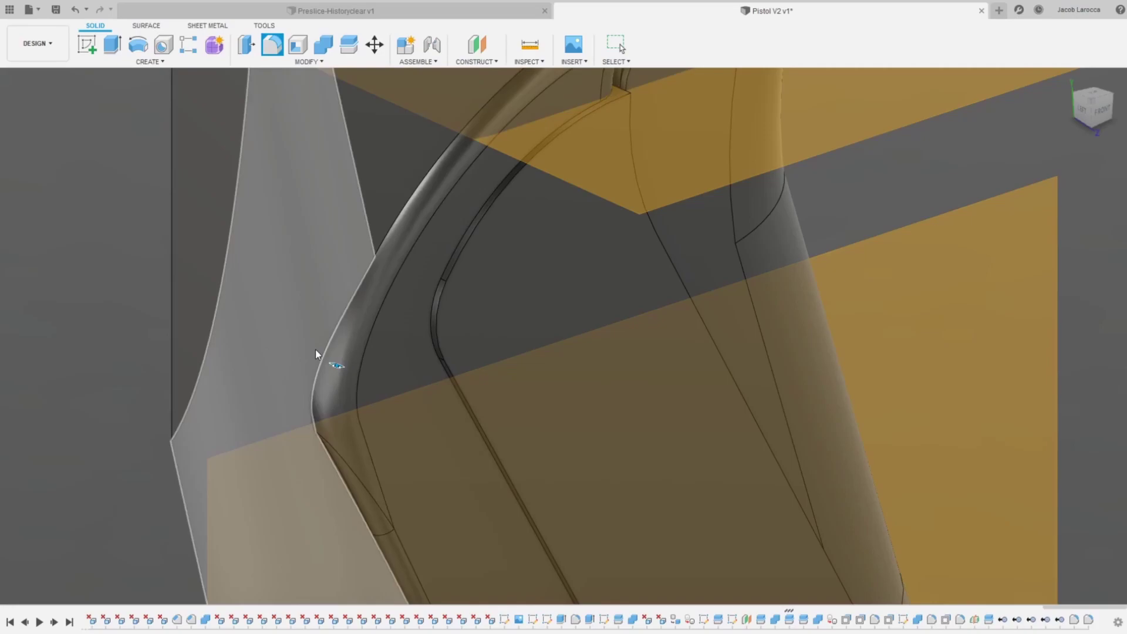
{"action": "scroll", "coordinate": [205, 331], "scroll_direction": "down", "scroll_amount": 3}
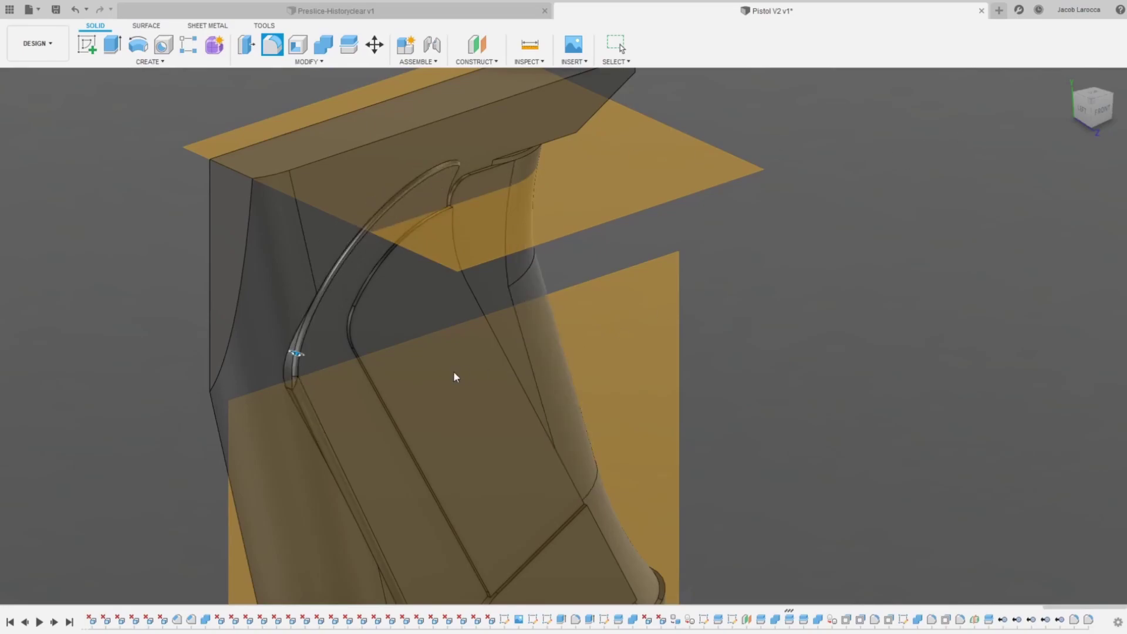
{"action": "key", "text": "Return"}
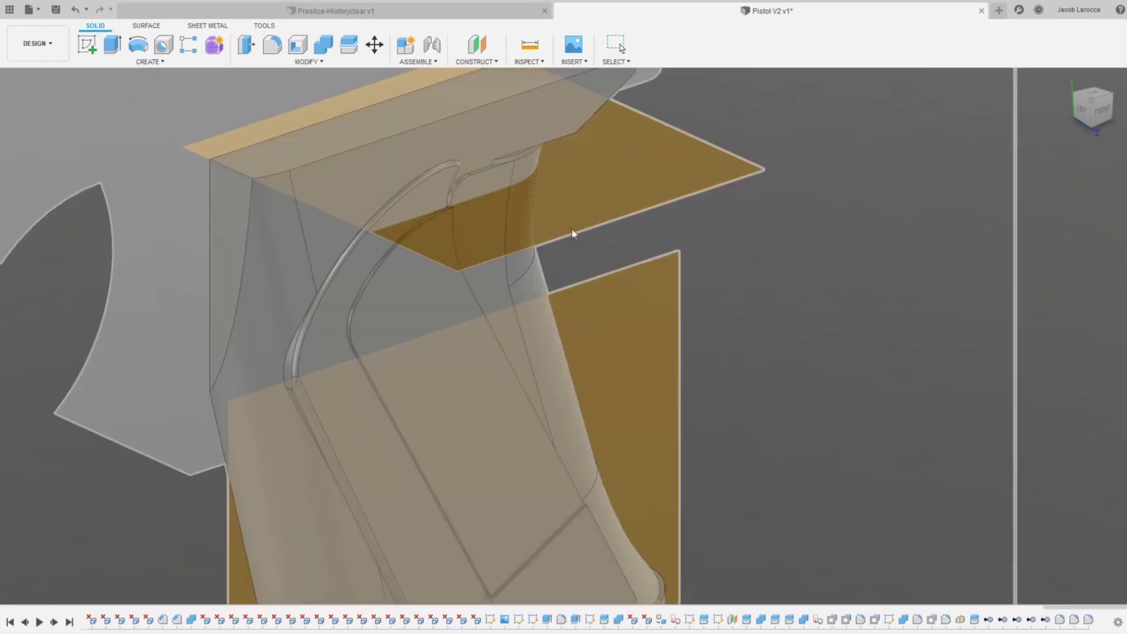
Step: Move in close on the filleted rim edges and hide the yellow reference plane
{"action": "middle_click_drag", "start_coordinate": [572, 229], "coordinate": [741, 235]}
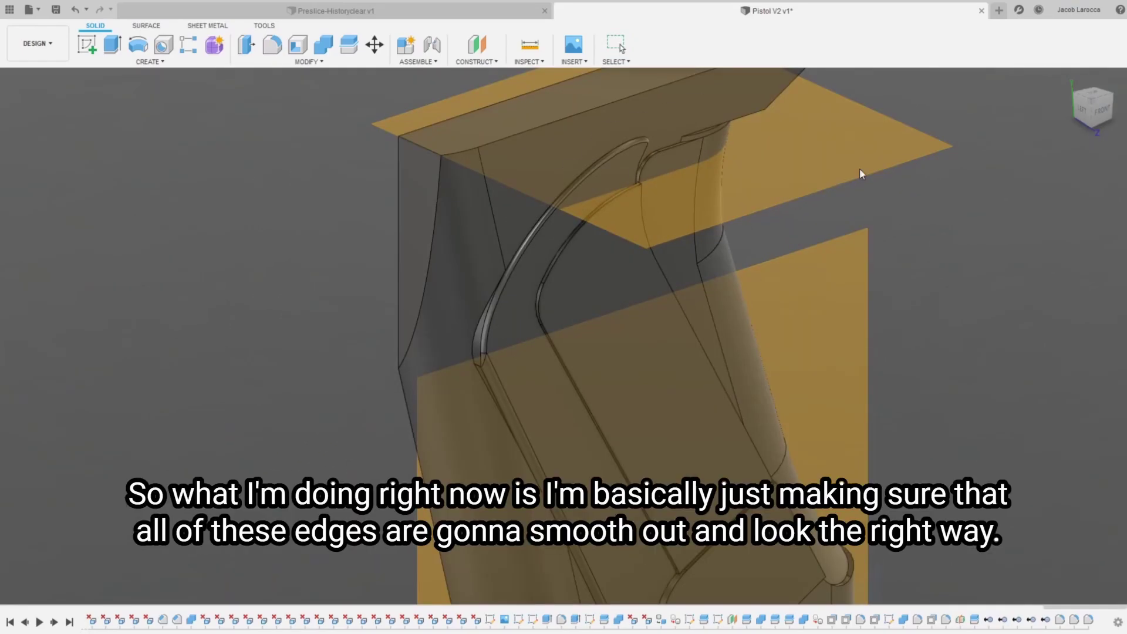
{"action": "middle_click_drag", "start_coordinate": [1102, 105], "coordinate": [812, 288], "text": "shift"}
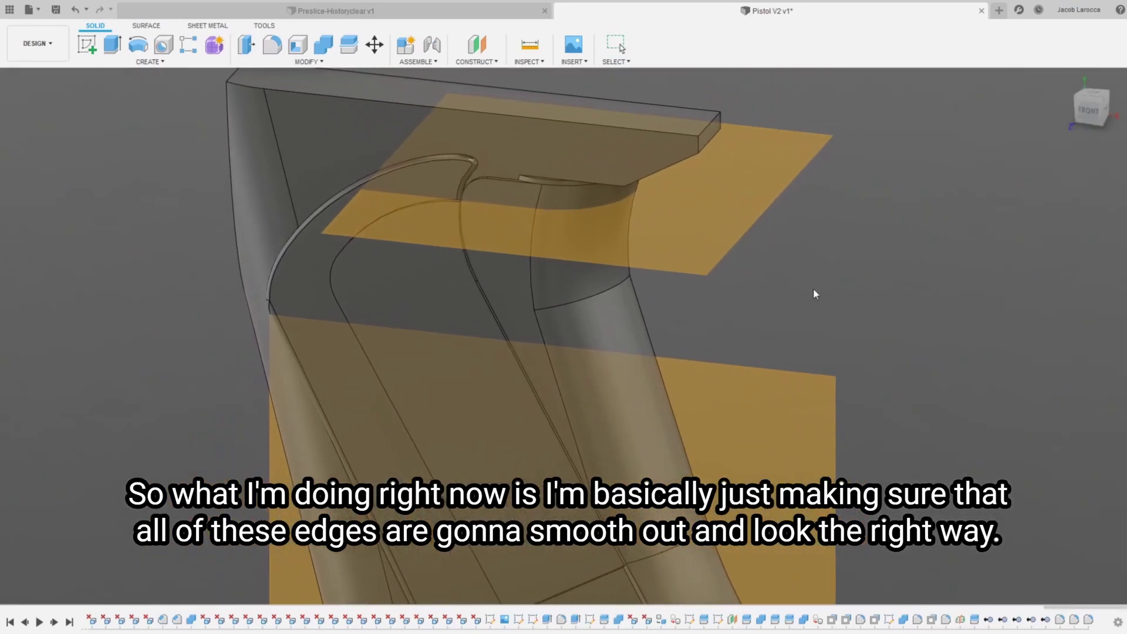
{"action": "scroll", "coordinate": [426, 195], "scroll_direction": "up", "scroll_amount": 5}
{"action": "scroll", "coordinate": [487, 199], "scroll_direction": "up", "scroll_amount": 3}
{"action": "middle_click_drag", "start_coordinate": [537, 182], "coordinate": [56, 219]}
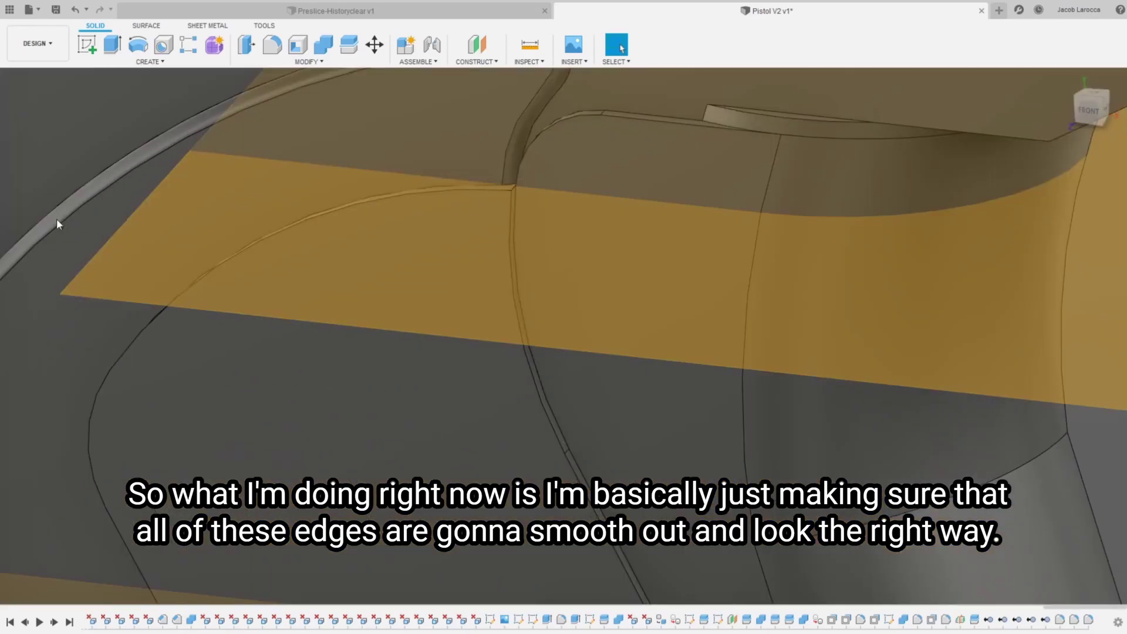
{"action": "left_click", "coordinate": [30, 254]}
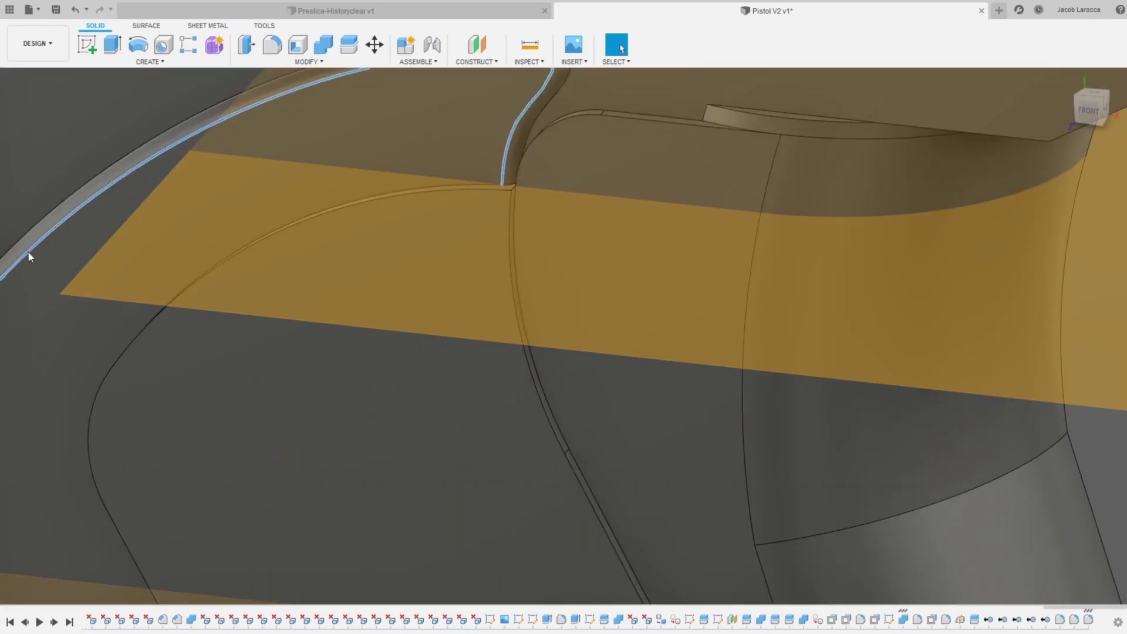
{"action": "key", "text": "Escape"}
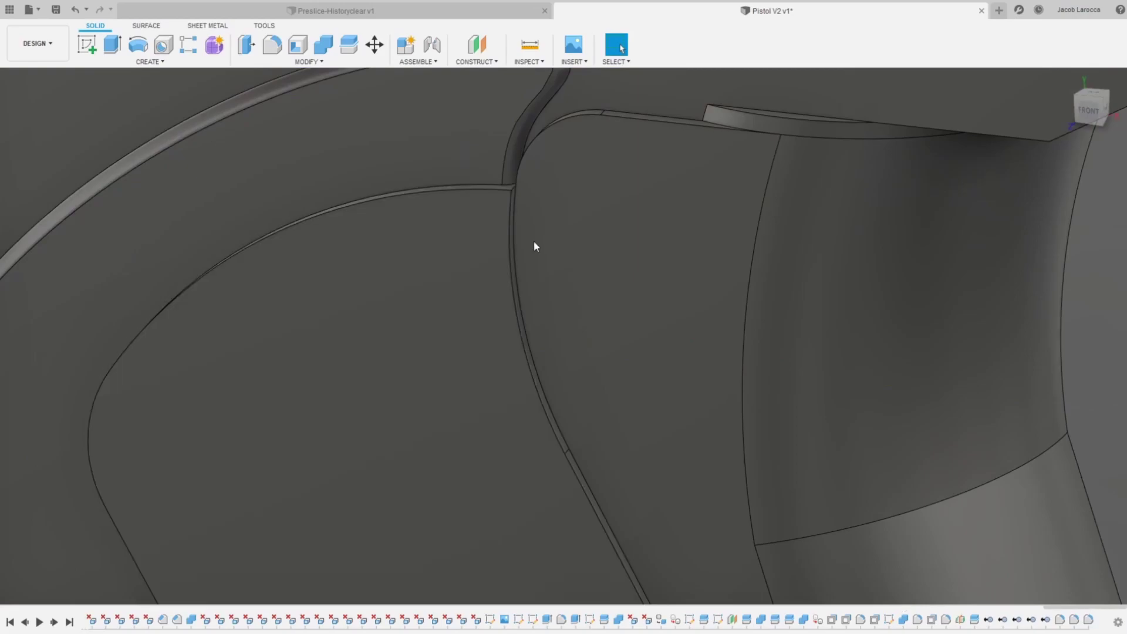
Step: Add a small fillet to the rim edge and the inner rim edge chain
{"action": "key", "text": "f"}
{"action": "left_click", "coordinate": [488, 189]}
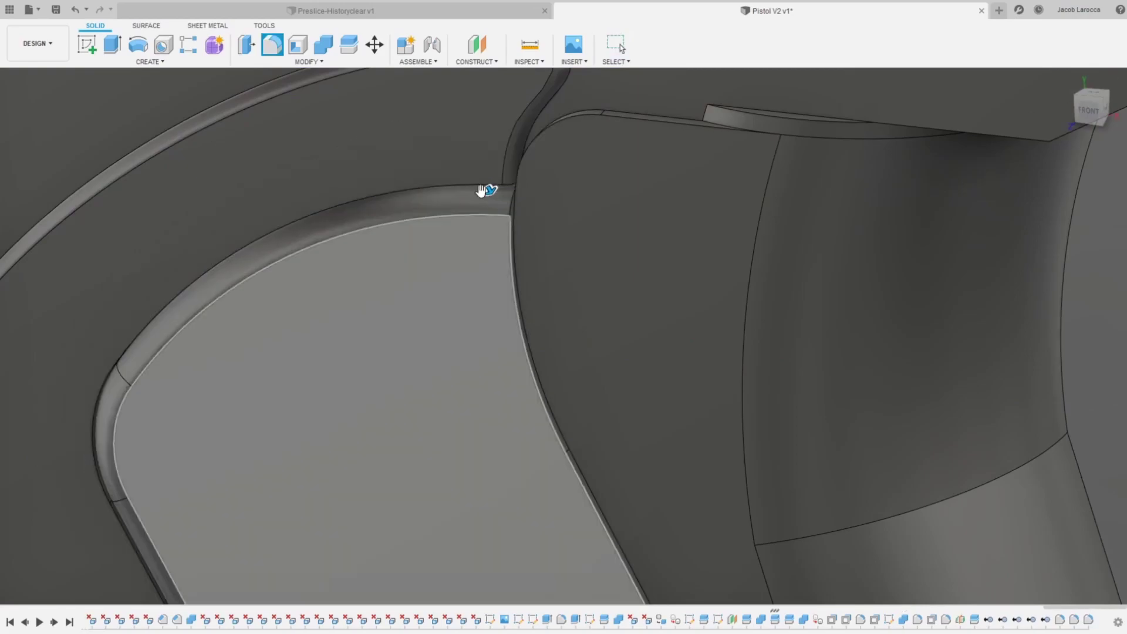
{"action": "middle_click_drag", "start_coordinate": [481, 189], "coordinate": [837, 313]}
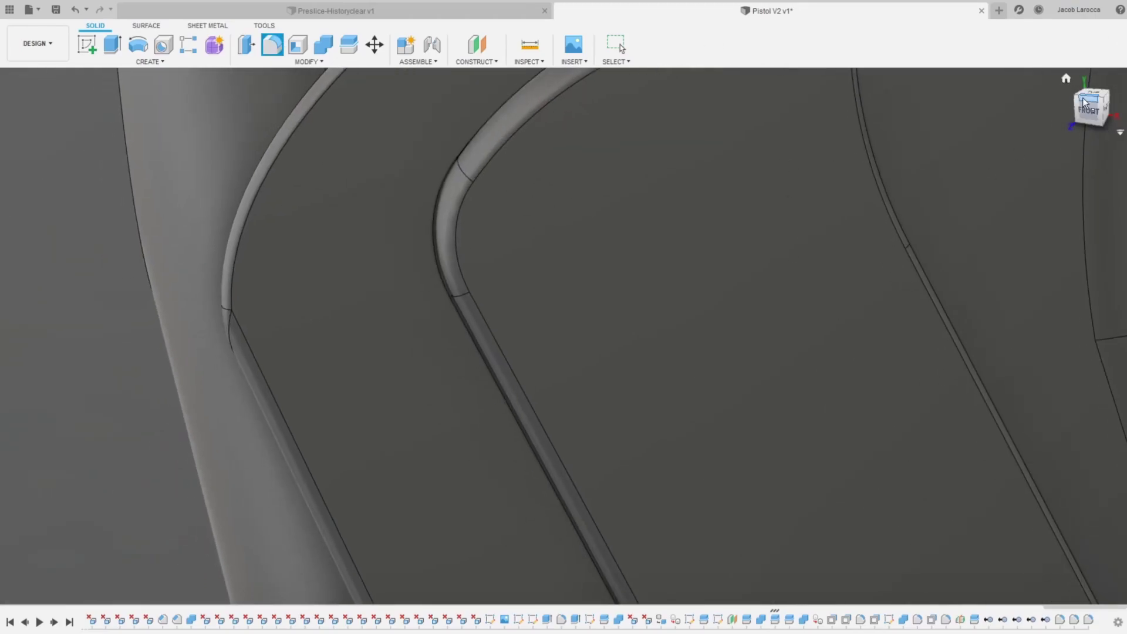
{"action": "middle_click_drag", "start_coordinate": [1084, 103], "coordinate": [808, 397], "text": "shift"}
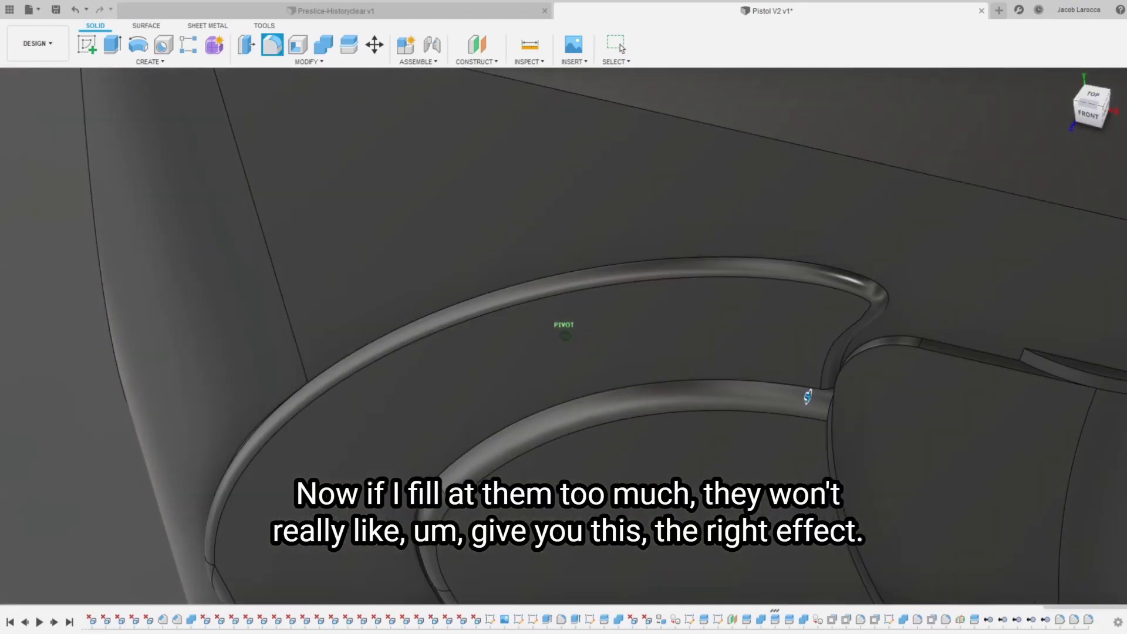
{"action": "middle_click_drag", "start_coordinate": [940, 235], "coordinate": [1072, 111], "text": "shift"}
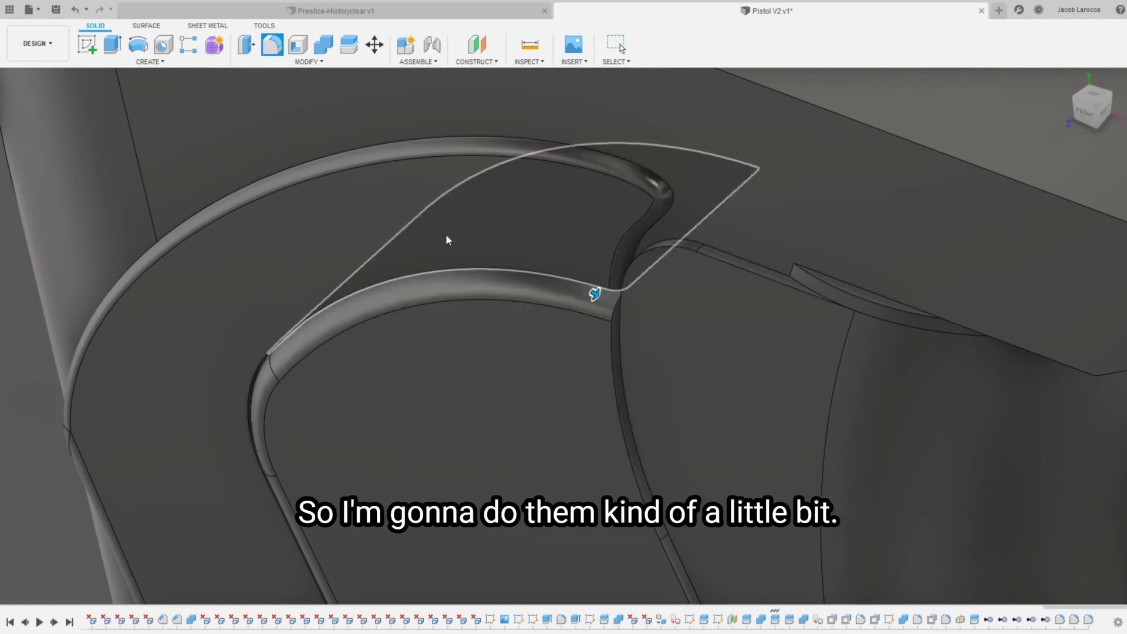
{"action": "left_click", "coordinate": [560, 275]}
{"action": "key", "text": "Return"}
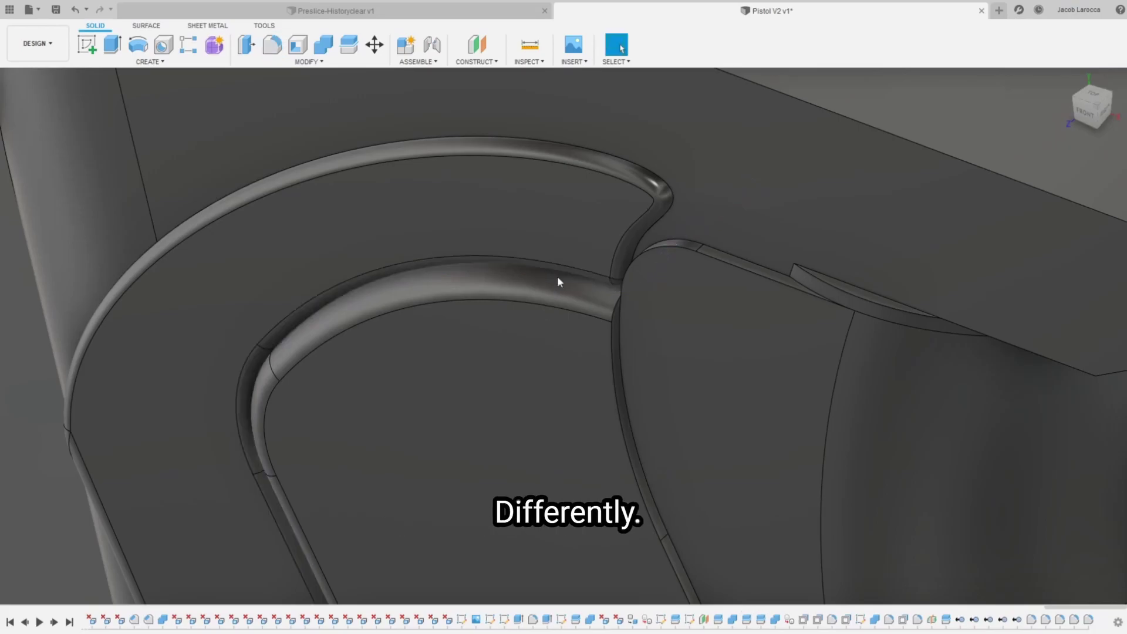
Step: From the front view, delete the stray fillet face at the corner
{"action": "left_click", "coordinate": [1085, 110]}
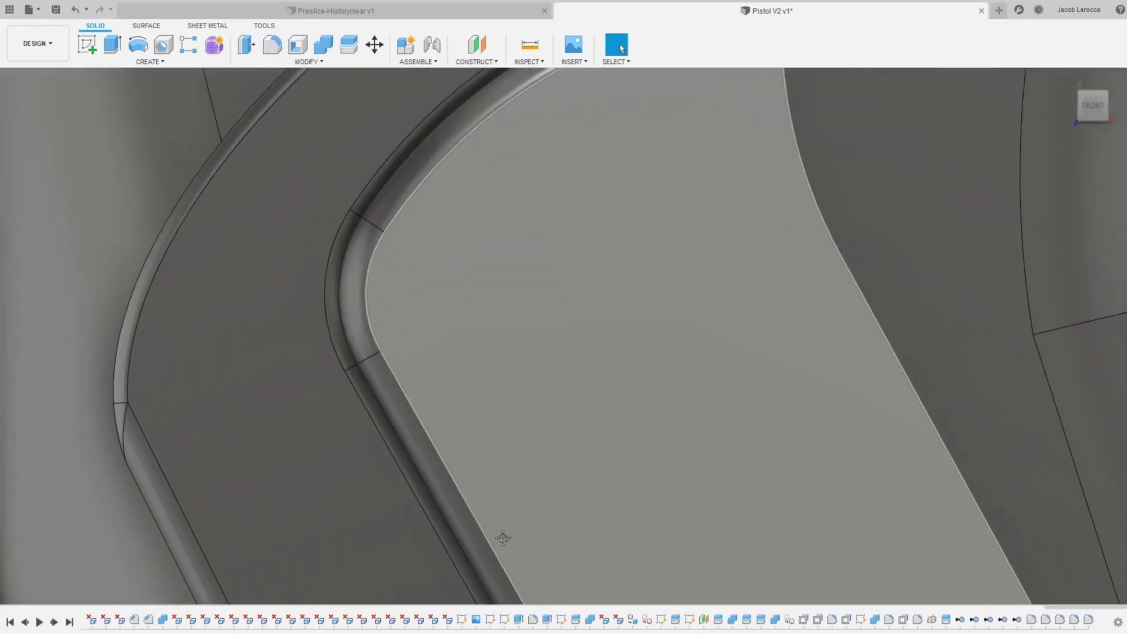
{"action": "scroll", "coordinate": [561, 334], "scroll_direction": "up", "scroll_amount": 2}
{"action": "scroll", "coordinate": [540, 343], "scroll_direction": "up", "scroll_amount": 2}
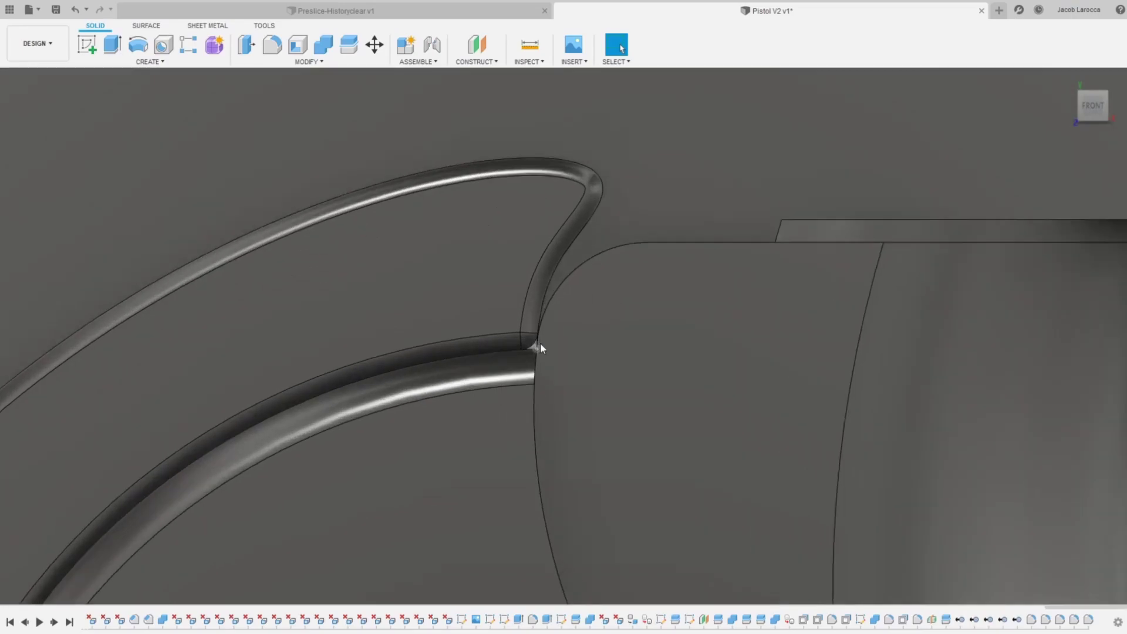
{"action": "scroll", "coordinate": [527, 349], "scroll_direction": "up", "scroll_amount": 3}
{"action": "scroll", "coordinate": [571, 326], "scroll_direction": "up", "scroll_amount": 3}
{"action": "scroll", "coordinate": [564, 332], "scroll_direction": "up", "scroll_amount": 3}
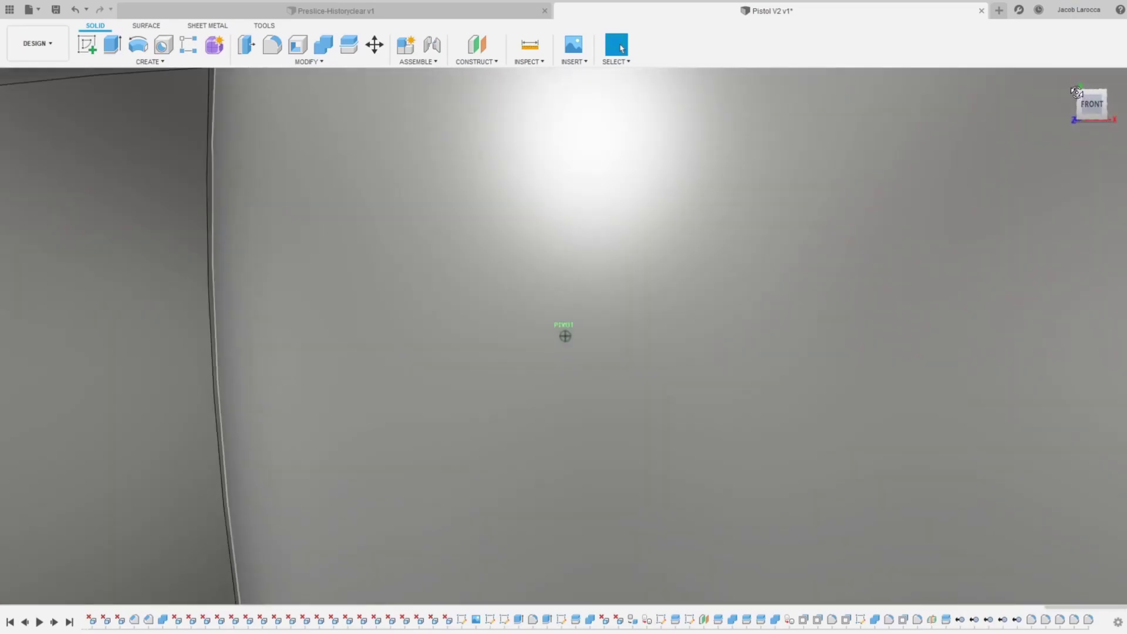
{"action": "scroll", "coordinate": [784, 156], "scroll_direction": "down", "scroll_amount": 2}
{"action": "scroll", "coordinate": [885, 458], "scroll_direction": "down", "scroll_amount": 2}
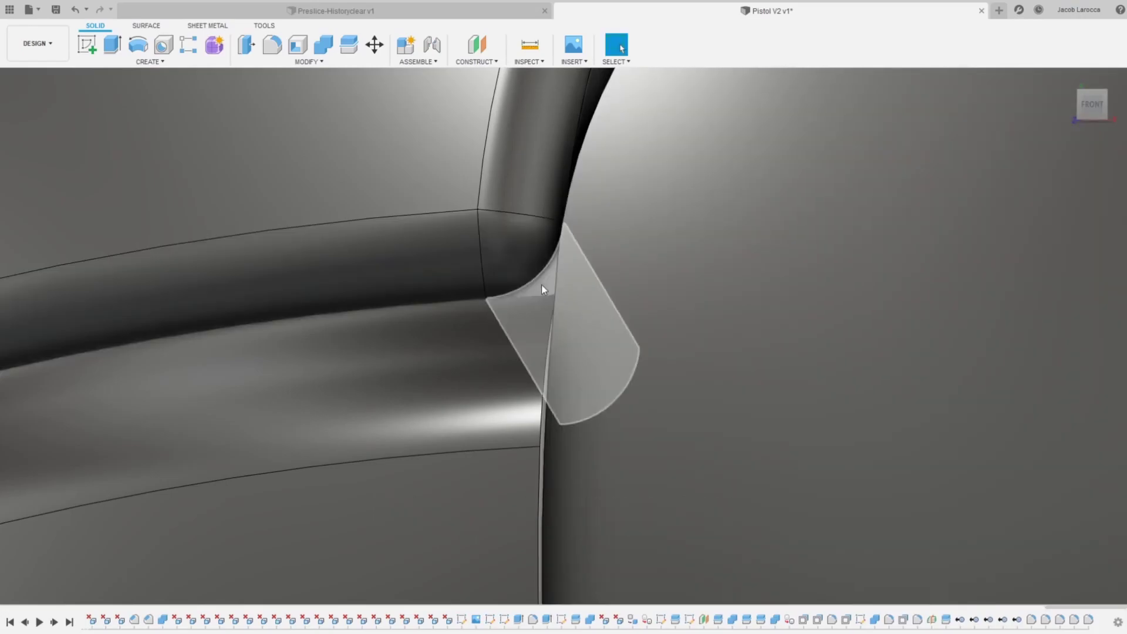
{"action": "left_click", "coordinate": [547, 286]}
{"action": "key", "text": "Delete"}
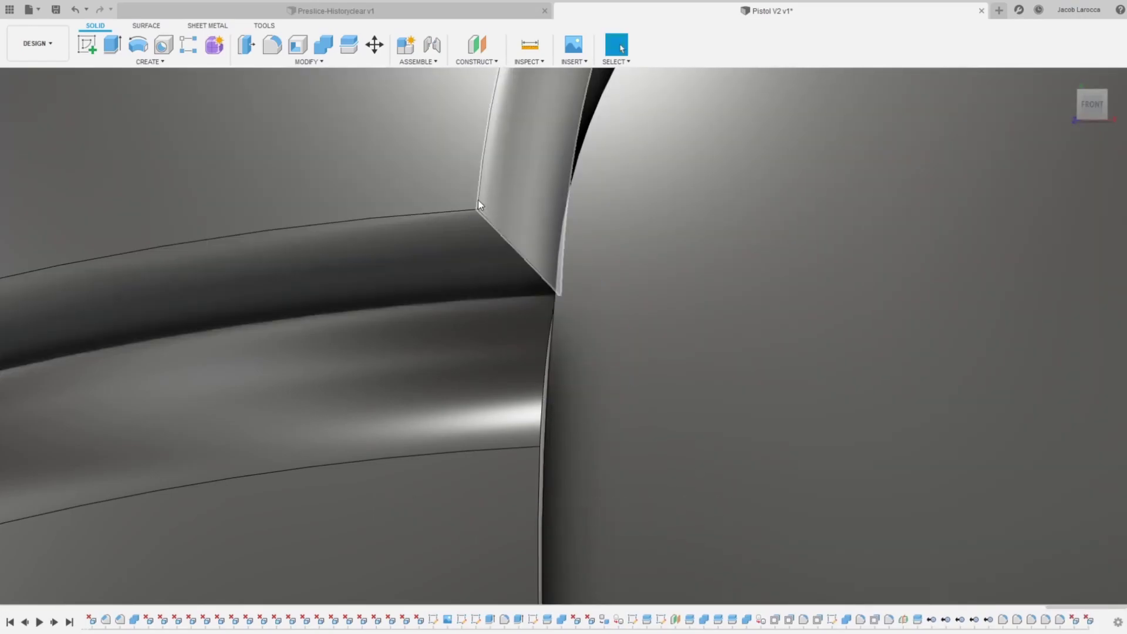
Step: Inspect the corner and cancel a fillet started on the grip-opening edge
{"action": "mouse_move", "coordinate": [565, 336]}
{"action": "middle_mouse_down", "text": "shift"}
{"action": "mouse_move", "coordinate": [1119, 112]}
{"action": "mouse_move", "coordinate": [971, 164]}
{"action": "mouse_move", "coordinate": [802, 247]}
{"action": "mouse_move", "coordinate": [678, 369]}
{"action": "mouse_move", "coordinate": [746, 256]}
{"action": "middle_mouse_up", "text": "shift"}
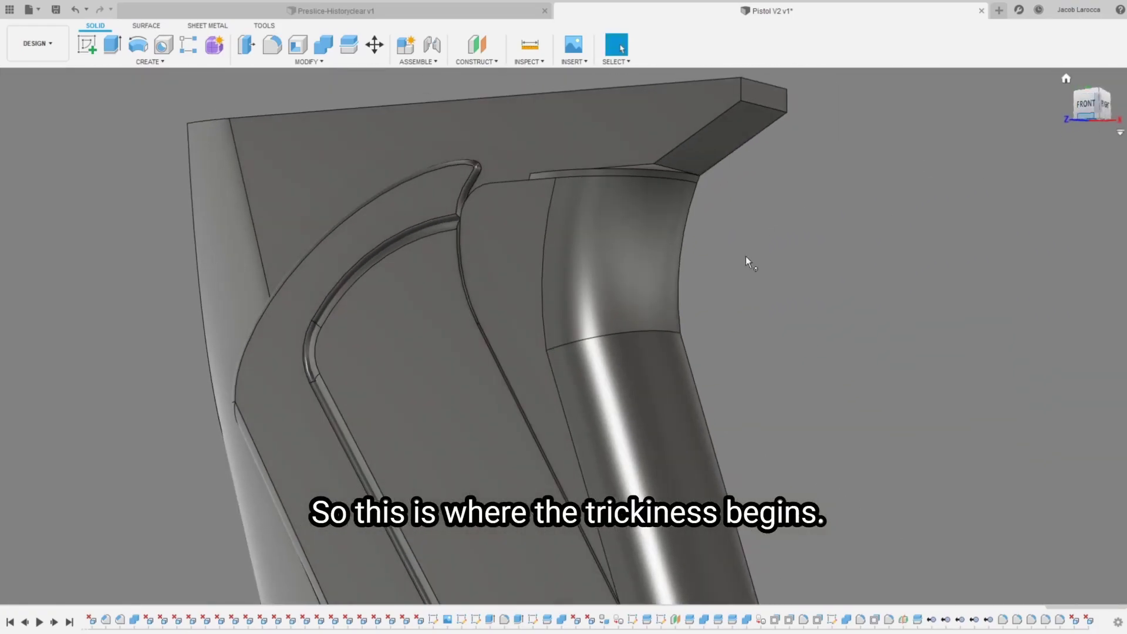
{"action": "scroll", "coordinate": [564, 246], "scroll_direction": "up", "scroll_amount": 3}
{"action": "key", "text": "f"}
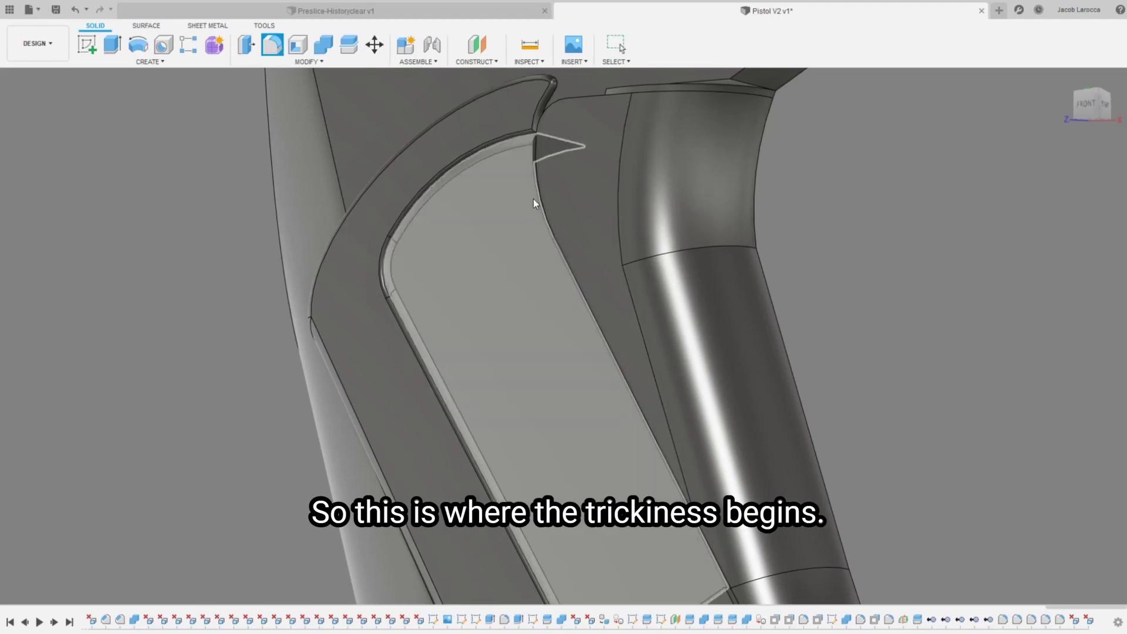
{"action": "left_click", "coordinate": [540, 203]}
{"action": "key", "text": "Escape"}
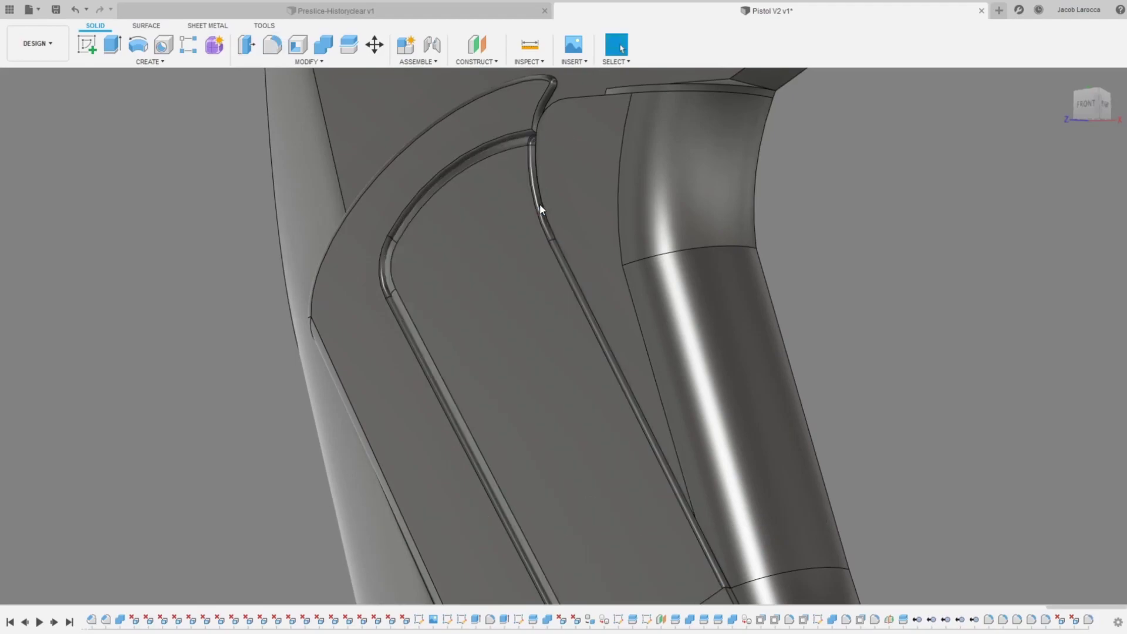
{"action": "scroll", "coordinate": [664, 181], "scroll_direction": "down", "scroll_amount": 4}
{"action": "mouse_move", "coordinate": [1092, 107]}
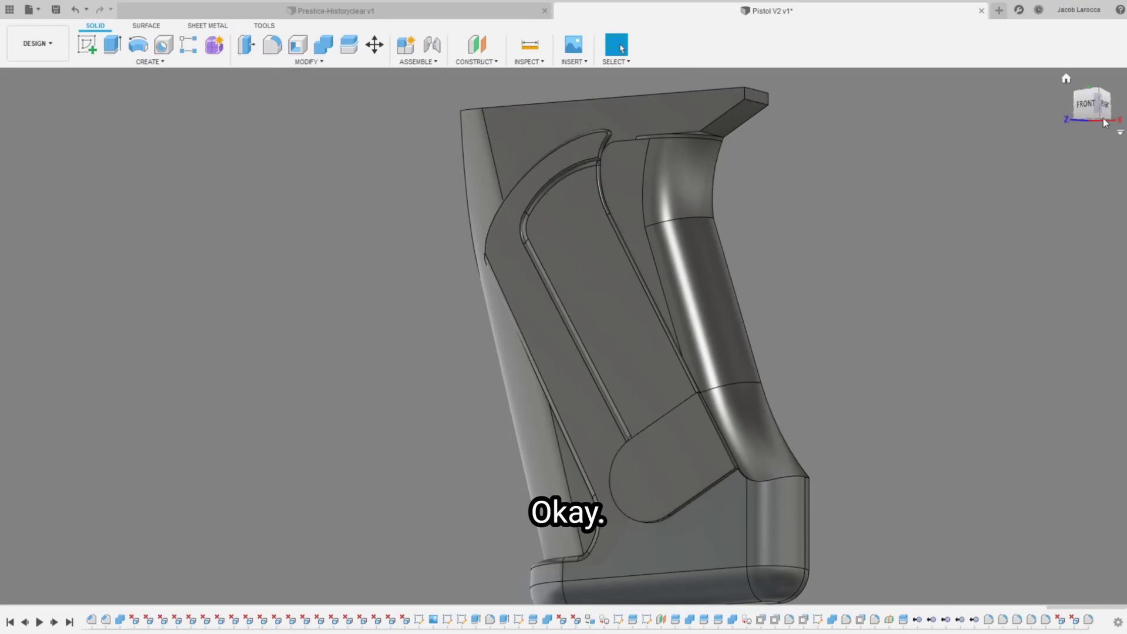
Step: Delete the small corner face so the corner heals
{"action": "left_click_drag", "start_coordinate": [1083, 104], "coordinate": [1101, 107]}
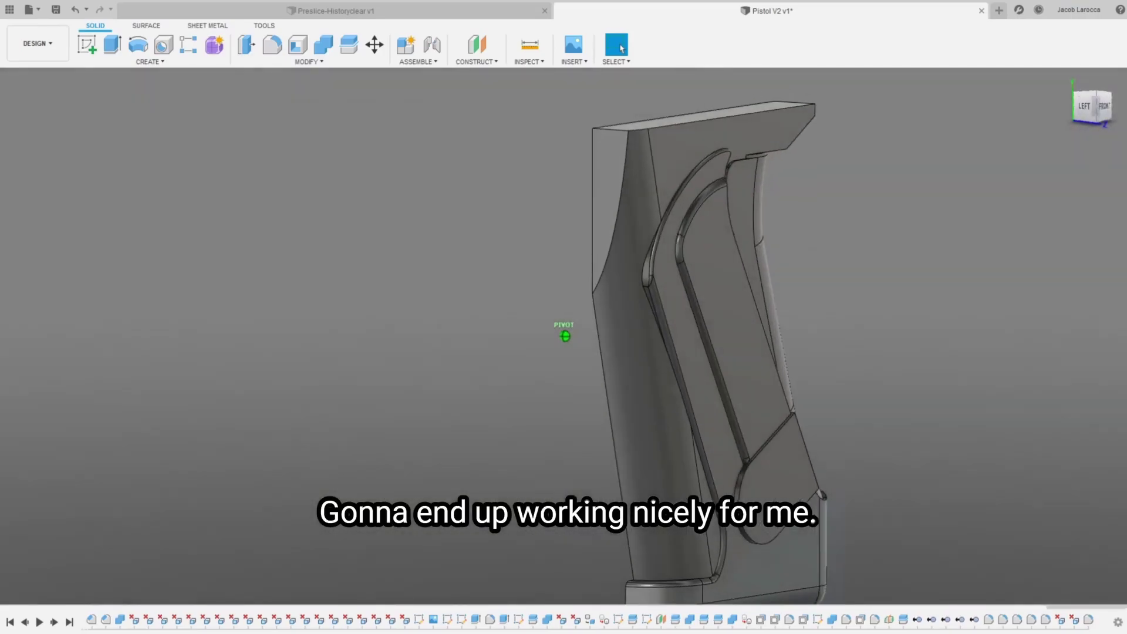
{"action": "middle_click_drag", "start_coordinate": [733, 464], "coordinate": [754, 460], "text": "shift"}
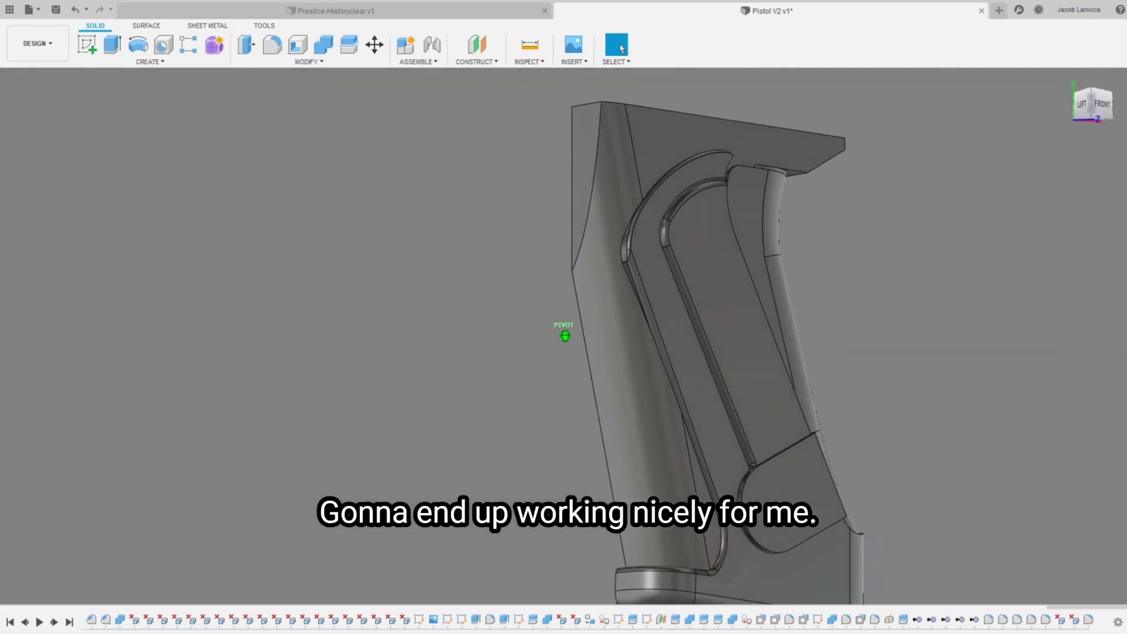
{"action": "scroll", "coordinate": [755, 460], "scroll_direction": "up", "scroll_amount": 5}
{"action": "scroll", "coordinate": [758, 440], "scroll_direction": "up", "scroll_amount": 5}
{"action": "left_click", "coordinate": [751, 438]}
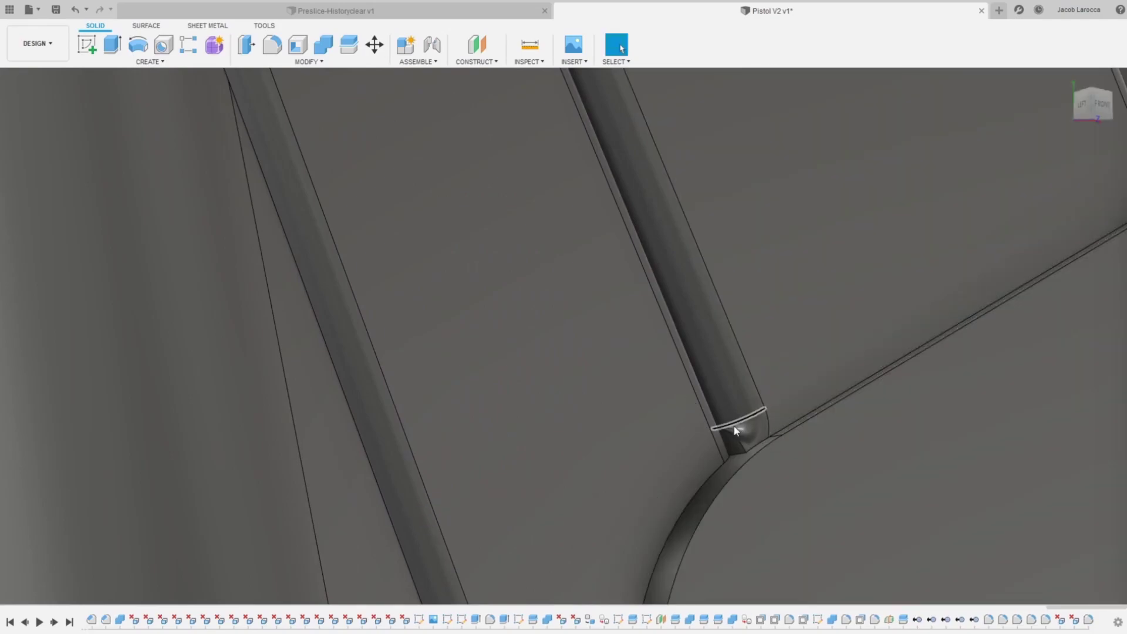
{"action": "key", "text": "Delete"}
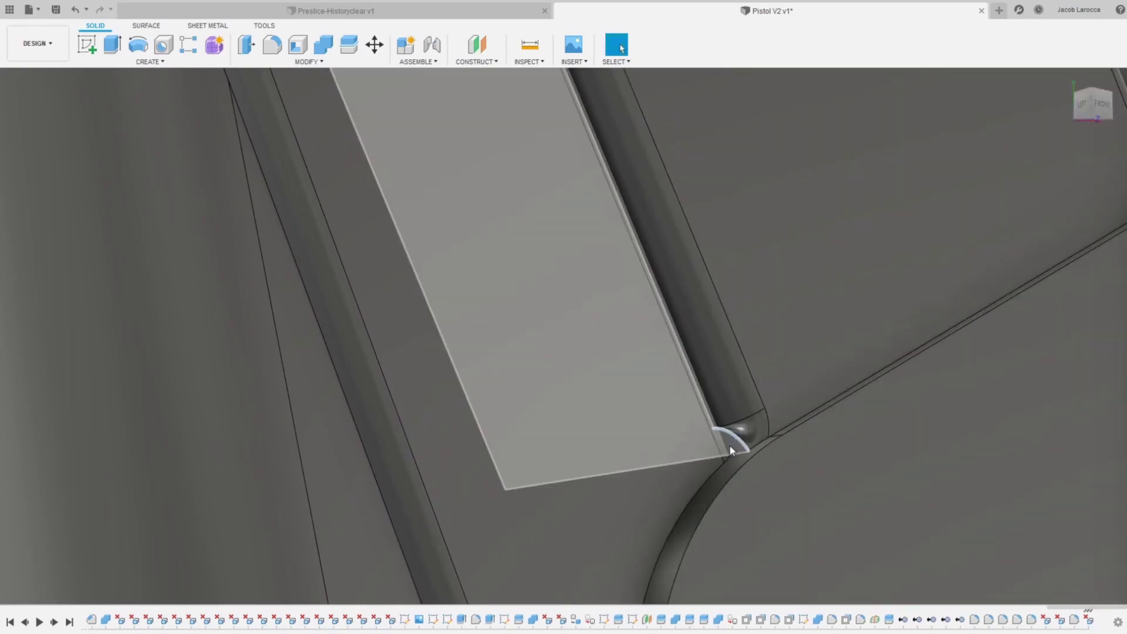
Step: Delete the leftover corner blob face at the fillet corner
{"action": "middle_click_drag", "start_coordinate": [732, 445], "coordinate": [783, 446], "text": "shift"}
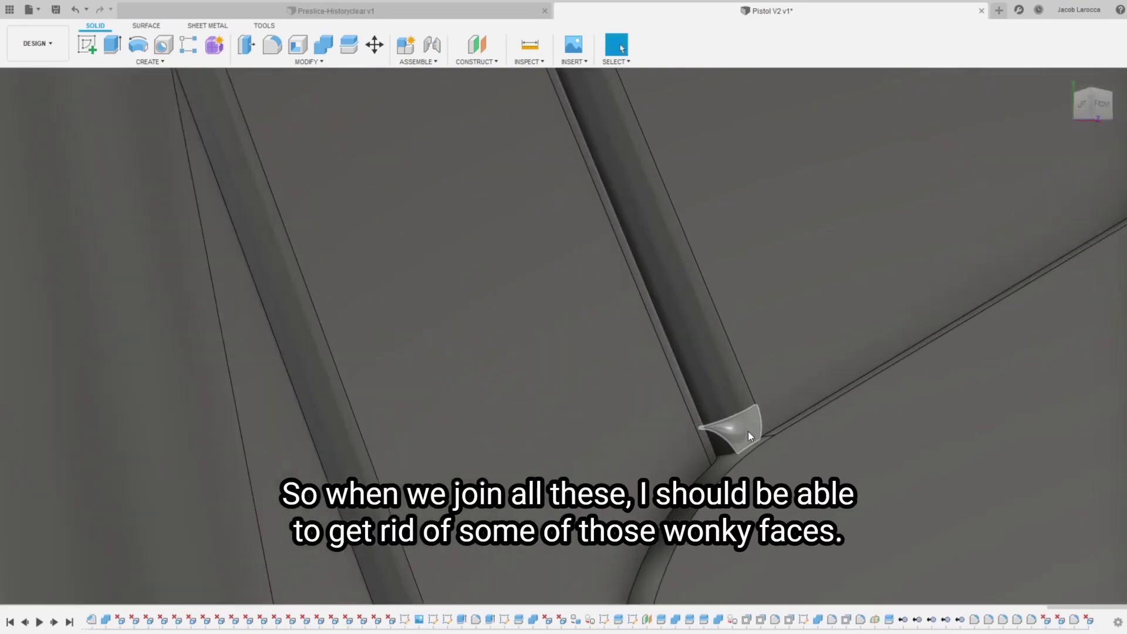
{"action": "left_click", "coordinate": [739, 429]}
{"action": "key", "text": "Delete"}
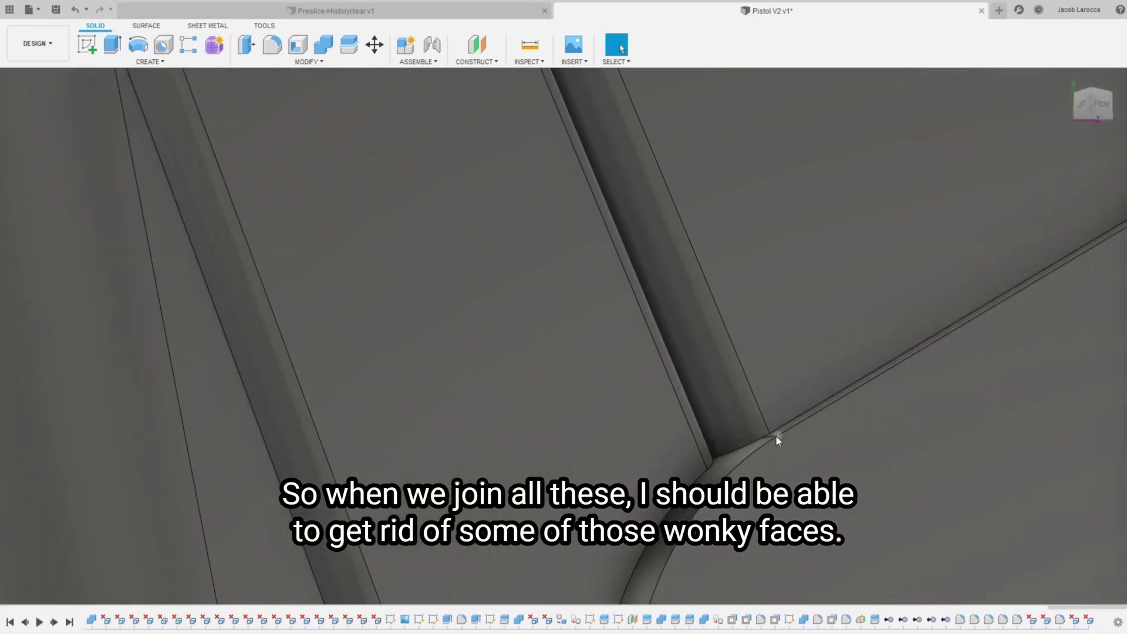
{"action": "scroll", "coordinate": [767, 429], "scroll_direction": "down", "scroll_amount": 3}
{"action": "scroll", "coordinate": [759, 424], "scroll_direction": "down", "scroll_amount": 5}
{"action": "middle_click_drag", "start_coordinate": [703, 277], "coordinate": [739, 422], "text": "shift"}
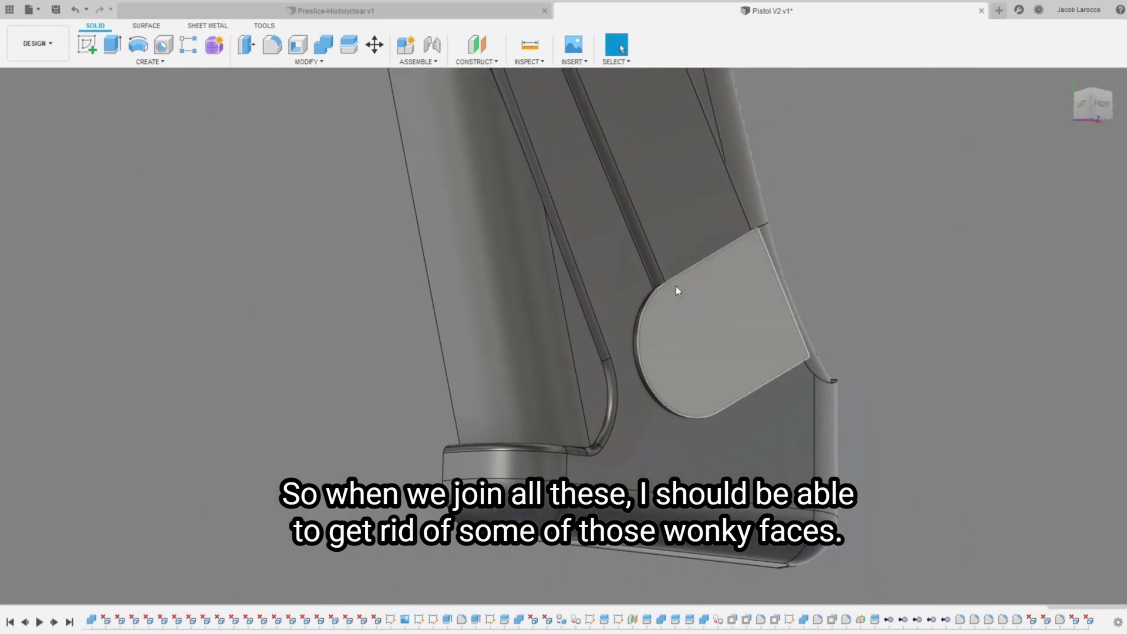
Step: Clear the selection and orbit the grip, cancelling the Fillet tool twice
{"action": "key", "text": "f"}
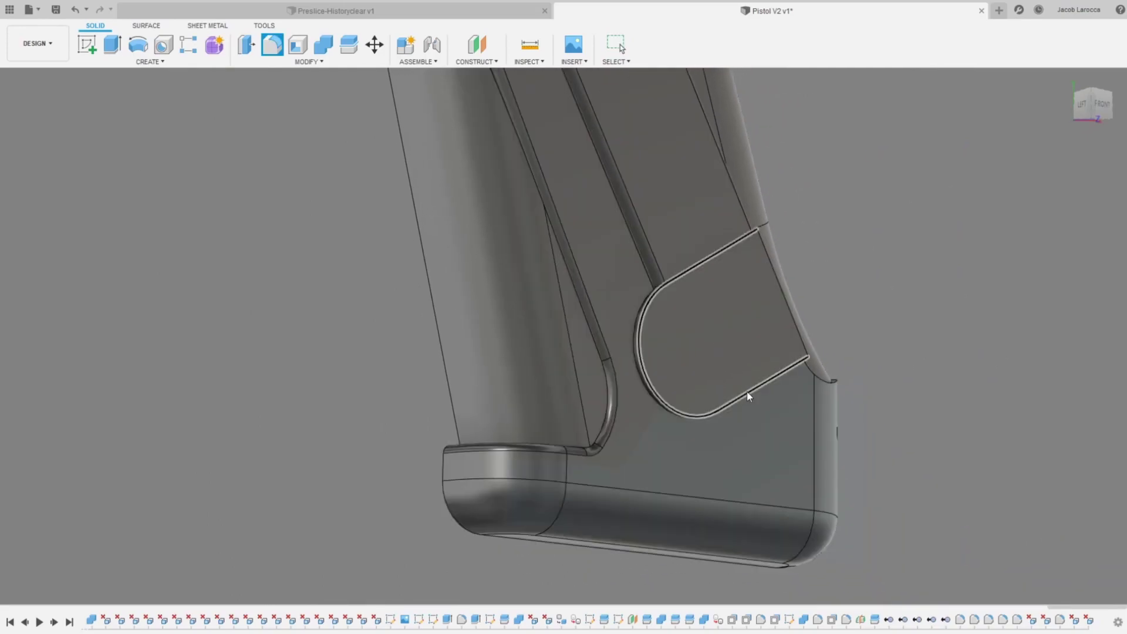
{"action": "key", "text": "Escape"}
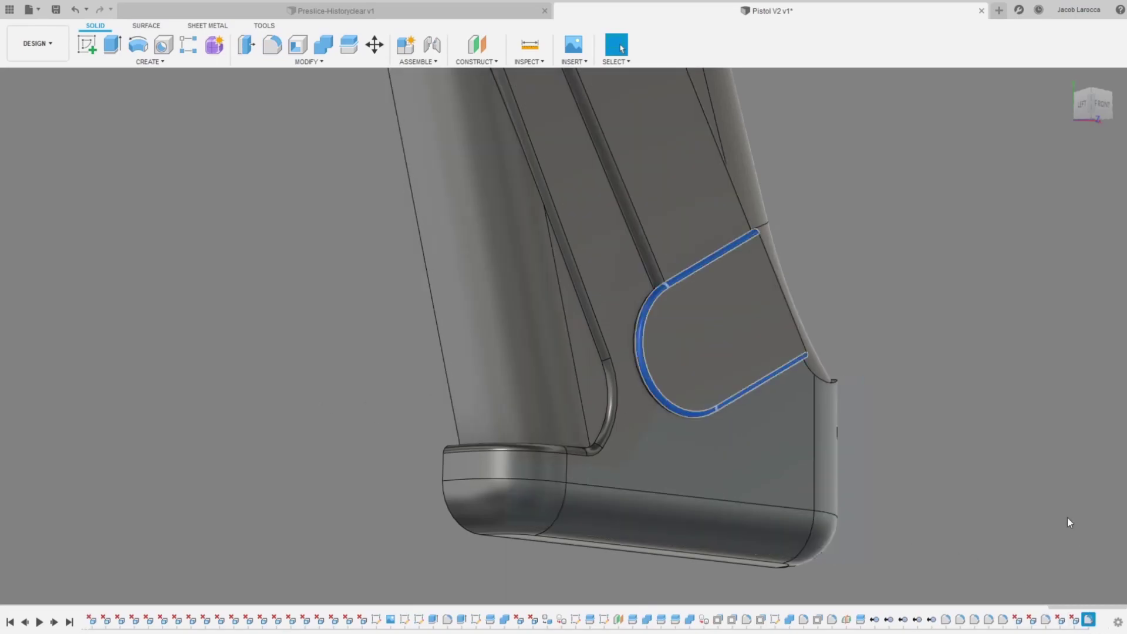
{"action": "left_click", "coordinate": [1066, 517]}
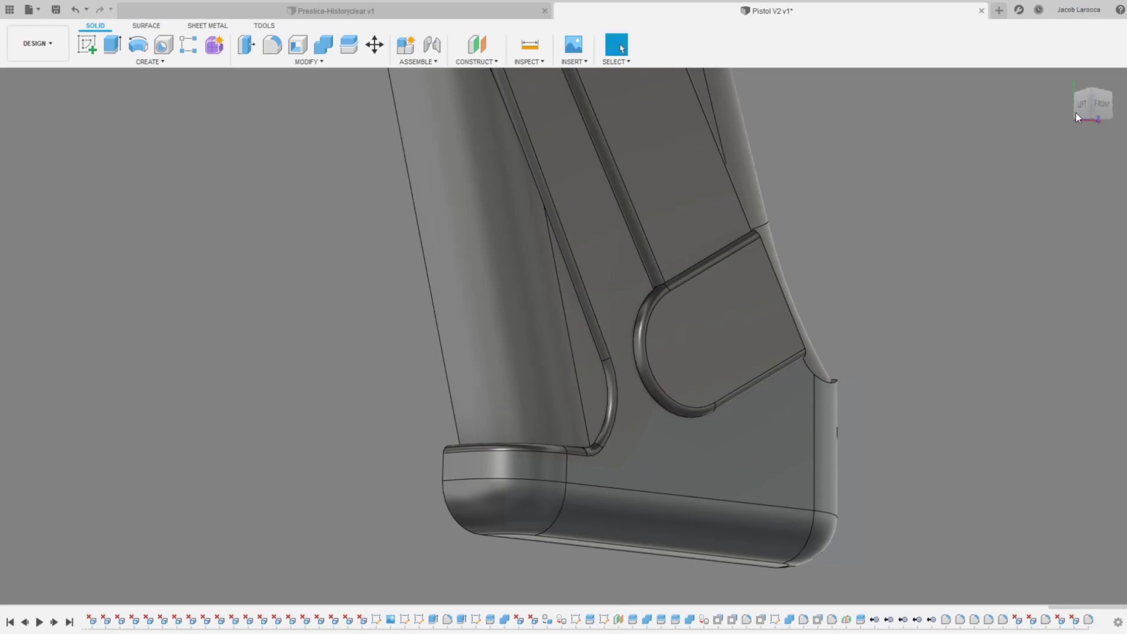
{"action": "middle_click_drag", "start_coordinate": [1050, 120], "coordinate": [747, 337], "text": "shift"}
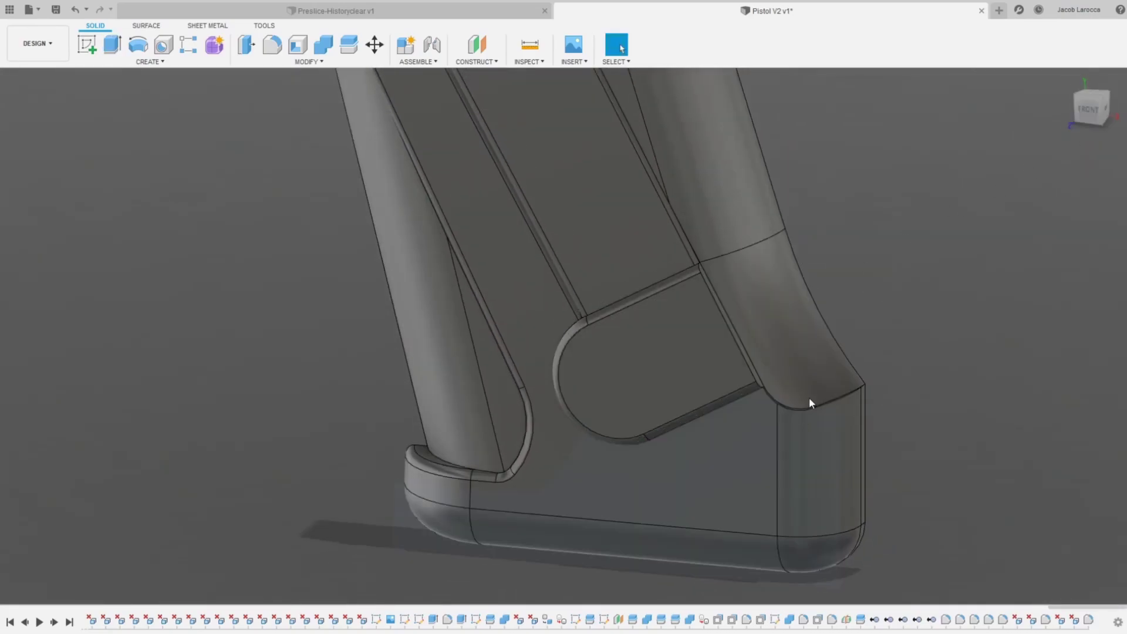
{"action": "key", "text": "f"}
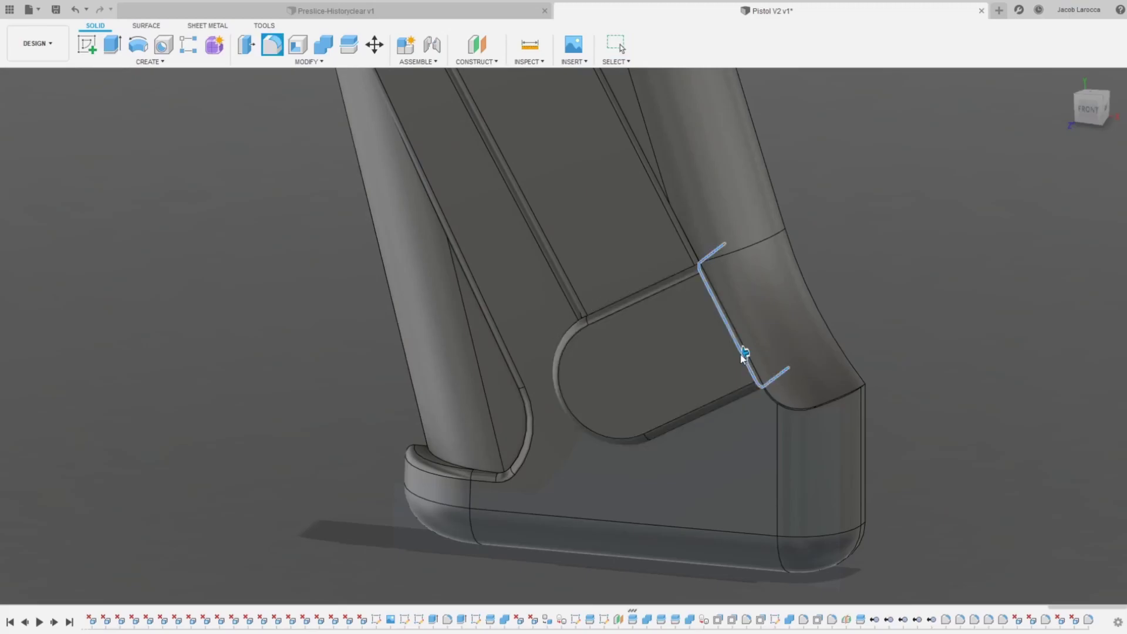
{"action": "key", "text": "Escape"}
Step: Zoom in and out to check the cleaned-up edge junctions
{"action": "scroll", "coordinate": [690, 274], "scroll_direction": "up", "scroll_amount": 5}
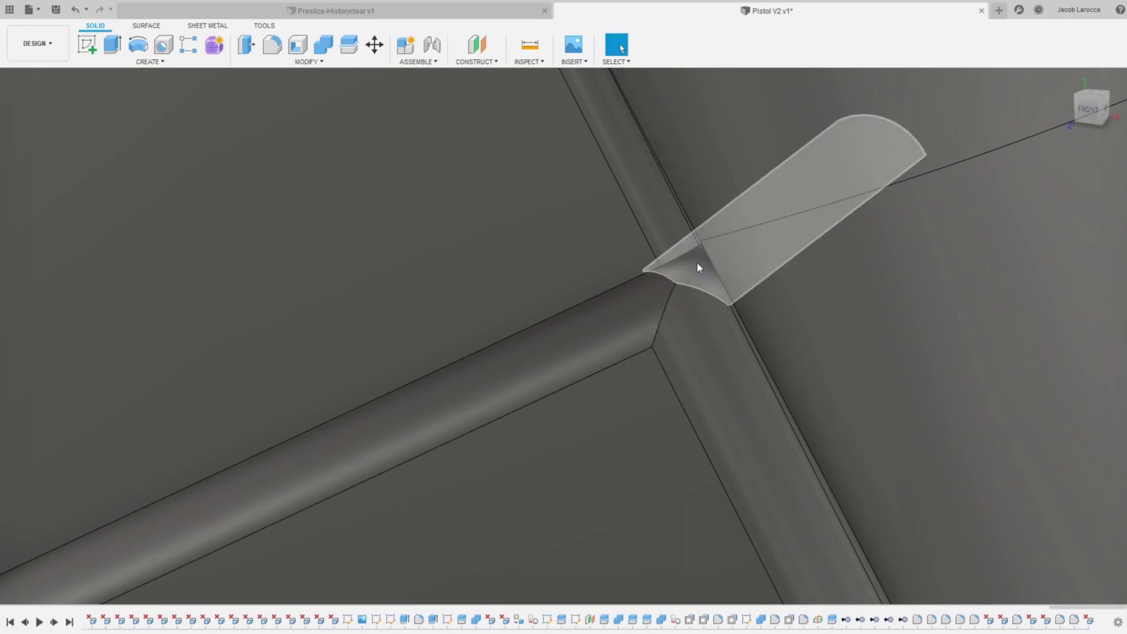
{"action": "scroll", "coordinate": [723, 335], "scroll_direction": "down", "scroll_amount": 5}
{"action": "scroll", "coordinate": [669, 284], "scroll_direction": "down", "scroll_amount": 3}
{"action": "scroll", "coordinate": [705, 356], "scroll_direction": "up", "scroll_amount": 3}
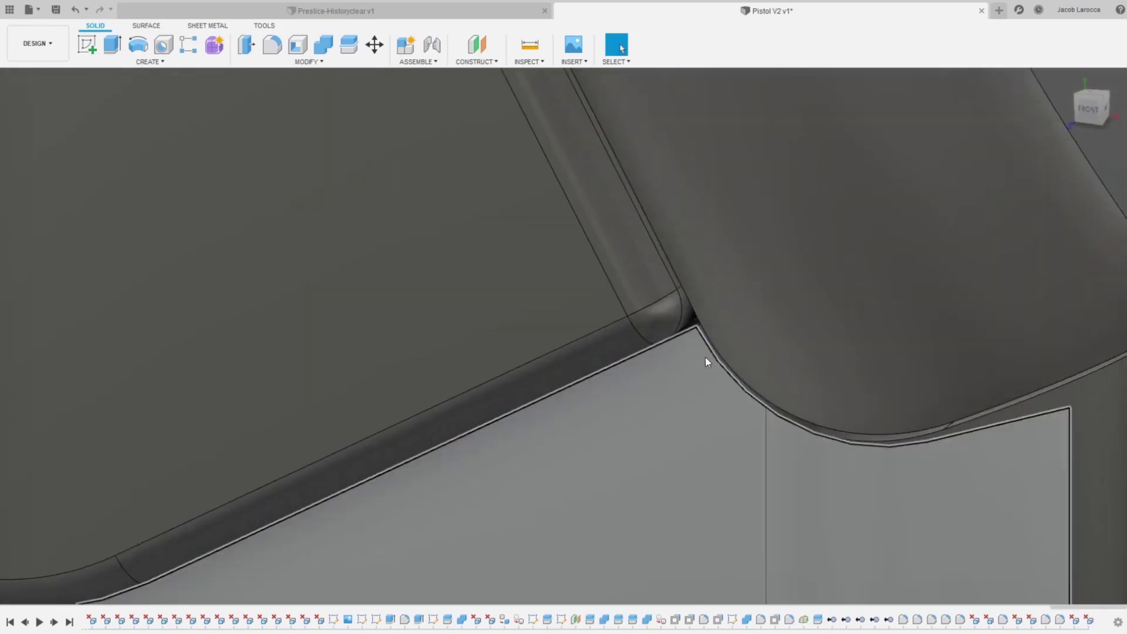
{"action": "scroll", "coordinate": [649, 294], "scroll_direction": "up", "scroll_amount": 2}
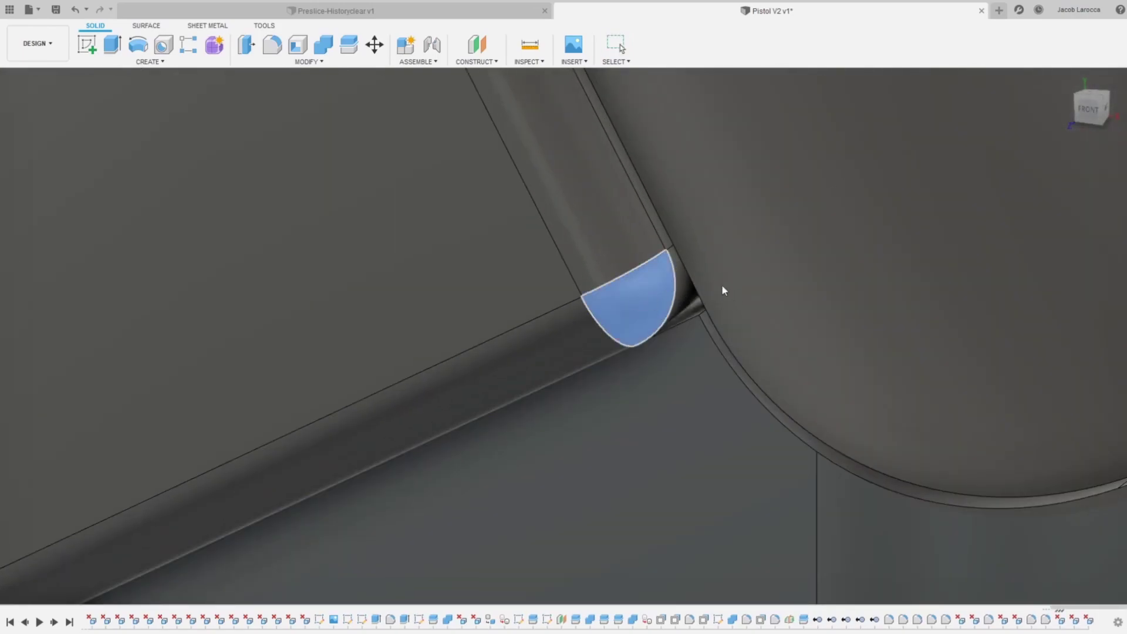
{"action": "scroll", "coordinate": [682, 329], "scroll_direction": "down", "scroll_amount": 2}
{"action": "scroll", "coordinate": [752, 352], "scroll_direction": "up", "scroll_amount": 2}
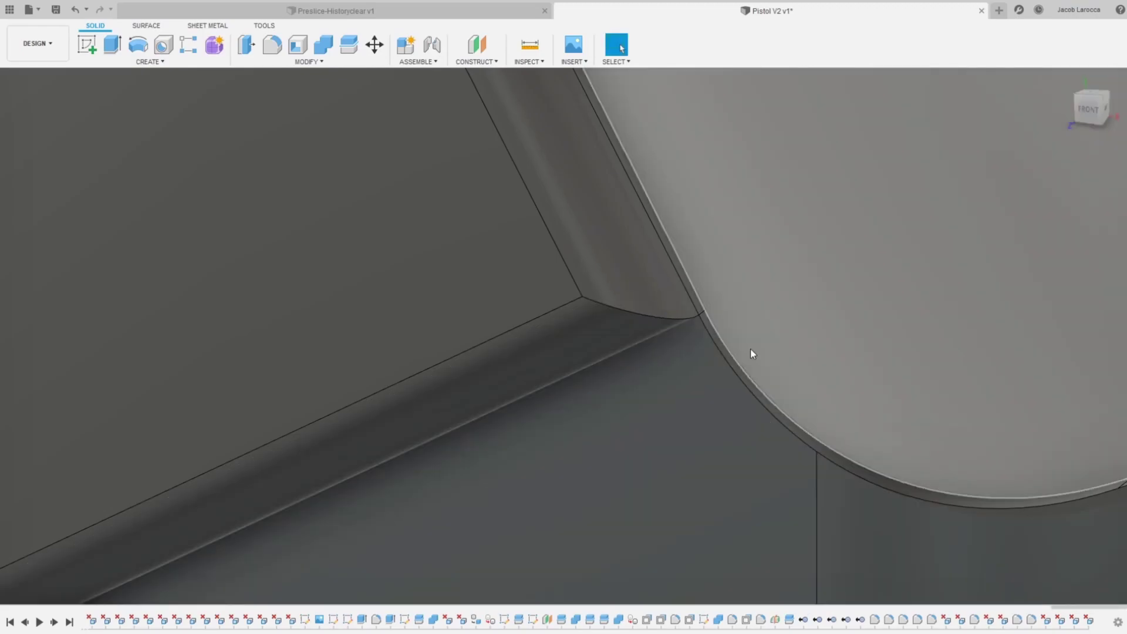
{"action": "scroll", "coordinate": [755, 357], "scroll_direction": "down", "scroll_amount": 5}
{"action": "scroll", "coordinate": [754, 357], "scroll_direction": "up", "scroll_amount": 2}
{"action": "scroll", "coordinate": [701, 345], "scroll_direction": "up", "scroll_amount": 2}
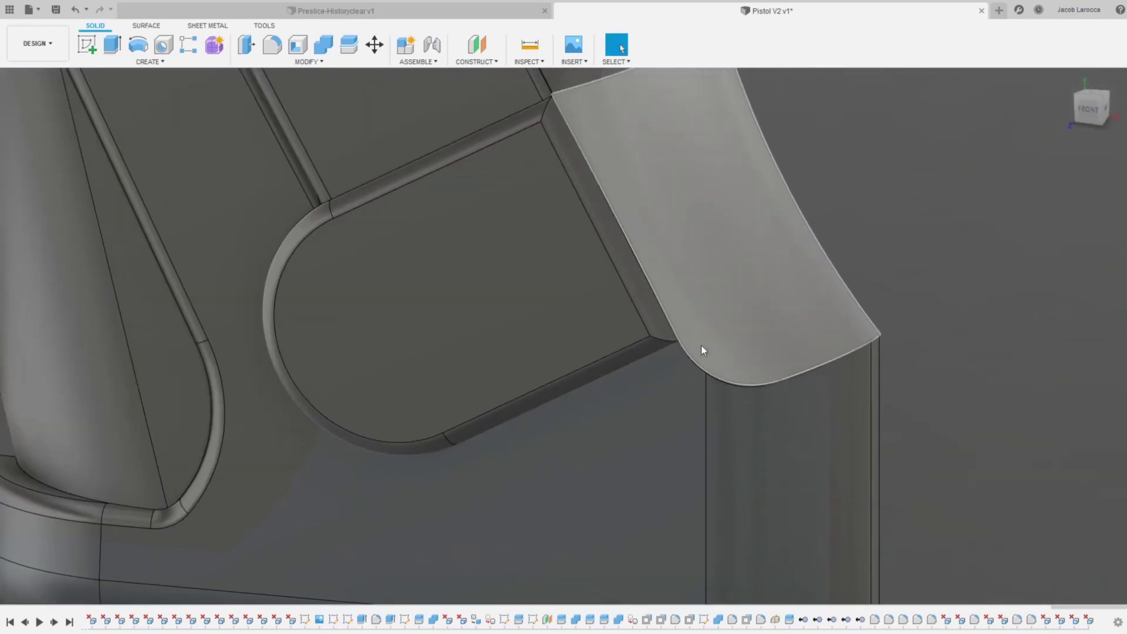
{"action": "scroll", "coordinate": [646, 393], "scroll_direction": "up", "scroll_amount": 2}
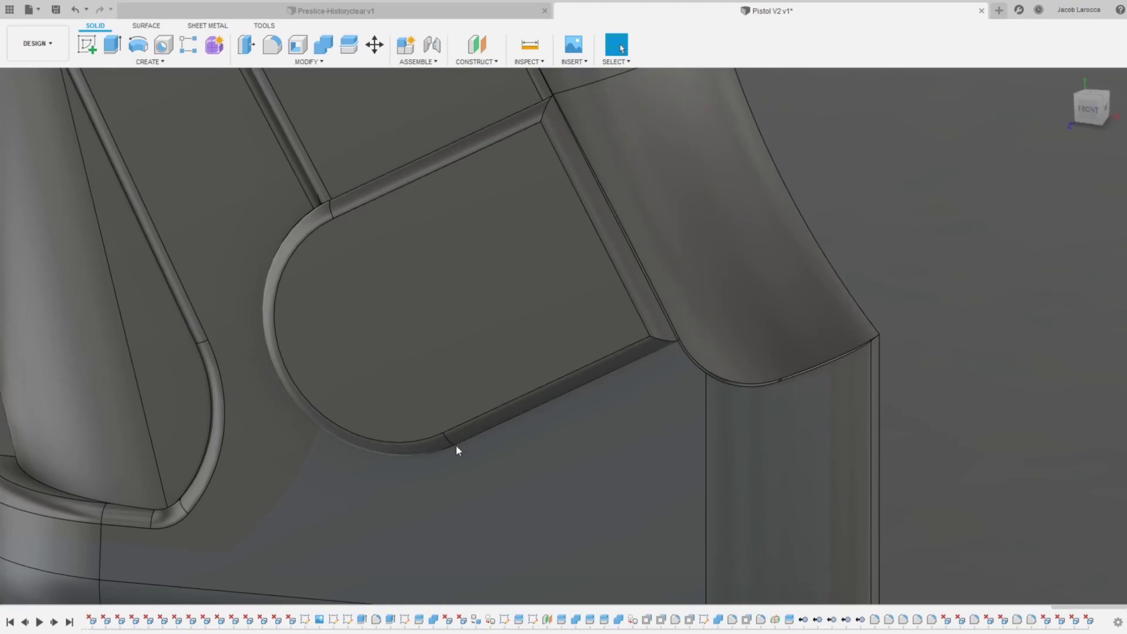
{"action": "scroll", "coordinate": [505, 452], "scroll_direction": "down", "scroll_amount": 3}
{"action": "scroll", "coordinate": [517, 452], "scroll_direction": "down", "scroll_amount": 3}
Step: Combine the outer grip, inner panel, lower rounded piece and grip frame into one body
{"action": "left_click", "coordinate": [323, 44]}
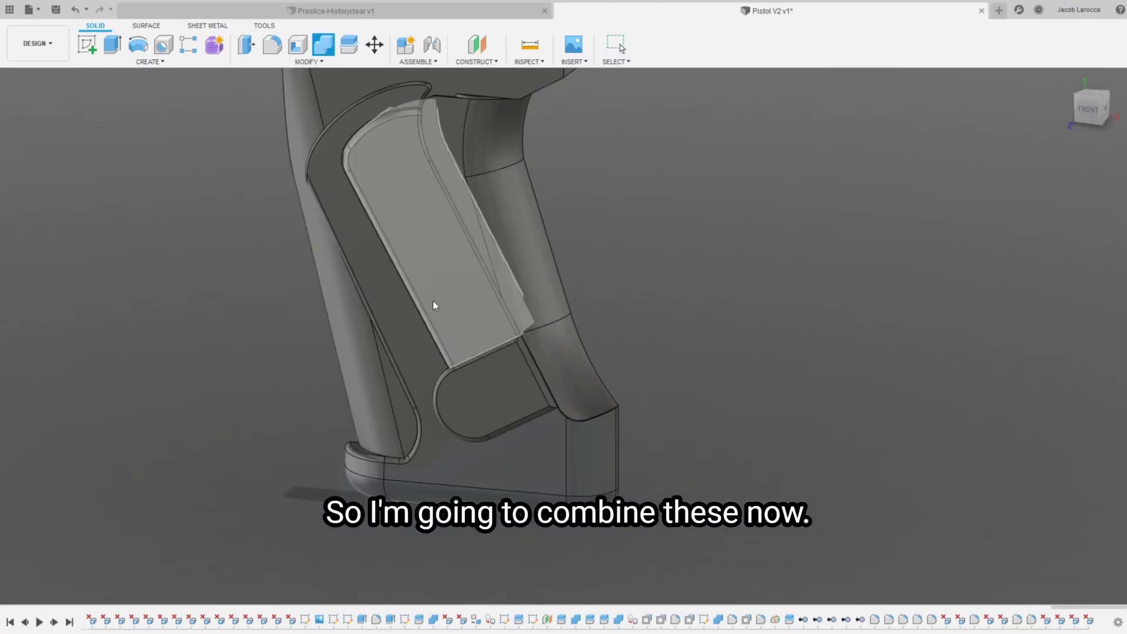
{"action": "left_click", "coordinate": [433, 307]}
{"action": "left_click", "coordinate": [441, 282]}
{"action": "left_click", "coordinate": [486, 397]}
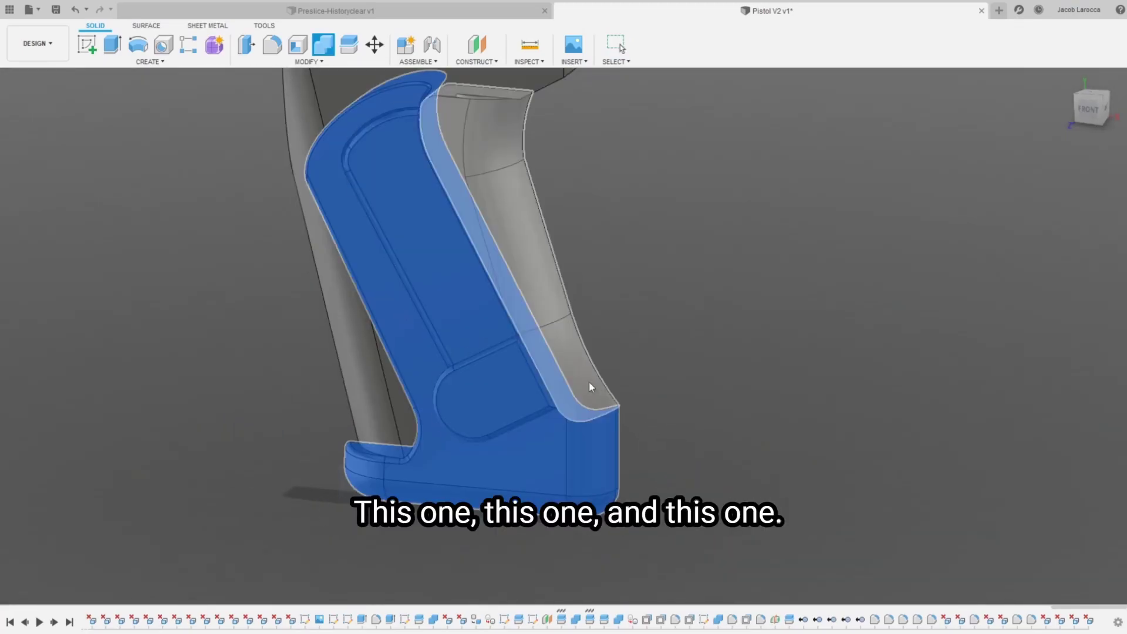
{"action": "scroll", "coordinate": [638, 476], "scroll_direction": "up", "scroll_amount": 3}
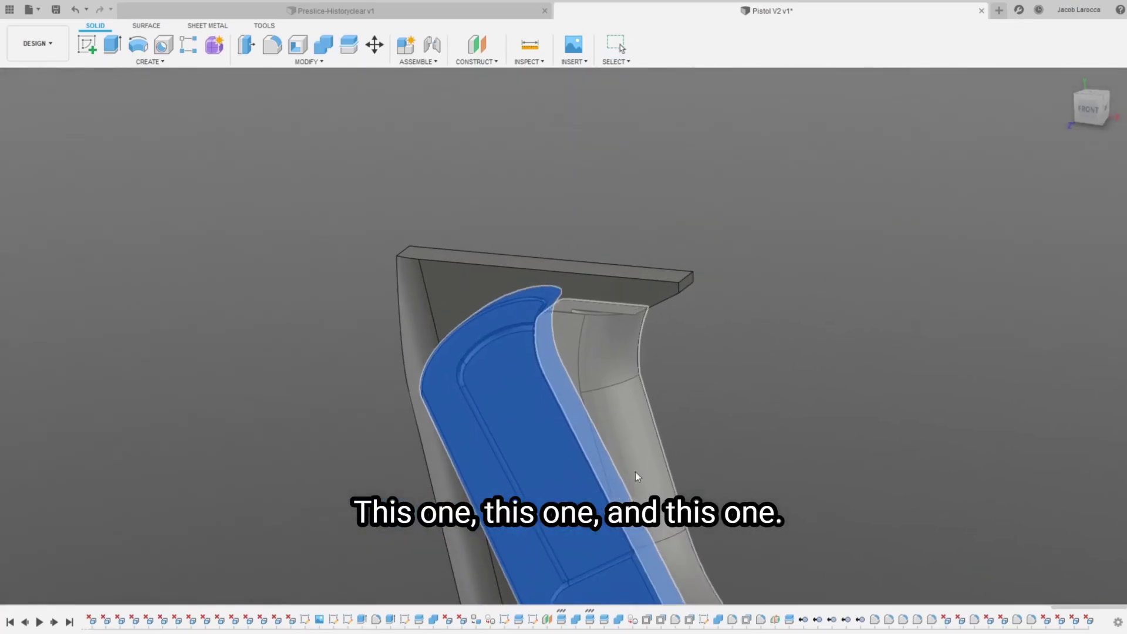
{"action": "left_click", "coordinate": [428, 298]}
{"action": "key", "text": "Return"}
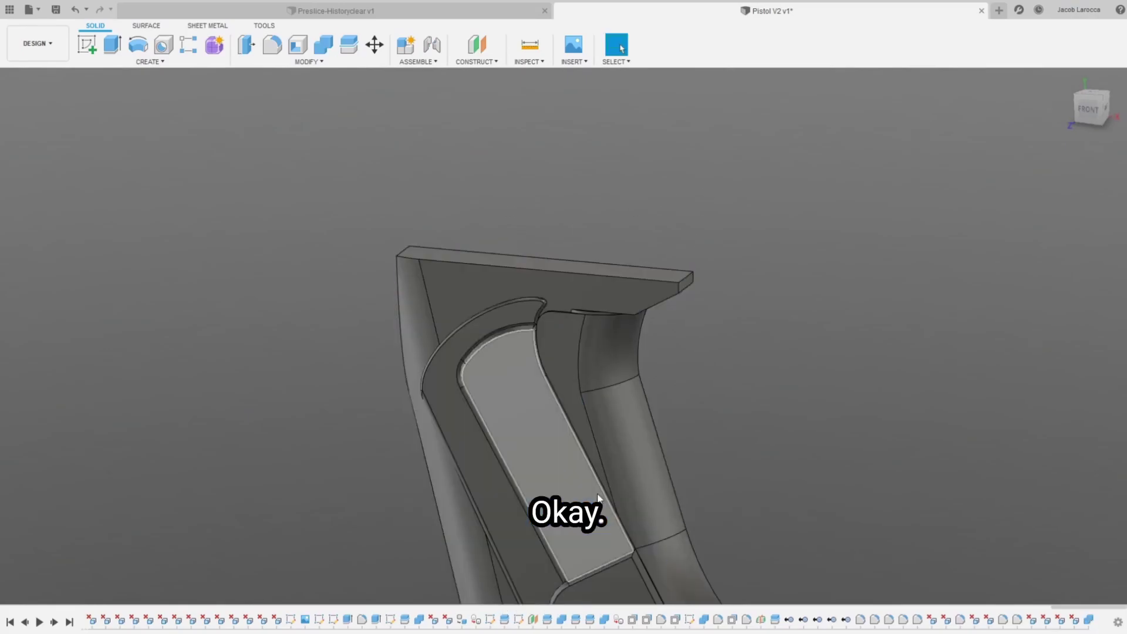
Step: Fillet the curved bottom edge of the grip
{"action": "middle_click_drag", "start_coordinate": [585, 470], "coordinate": [586, 233]}
{"action": "scroll", "coordinate": [586, 233], "scroll_direction": "up", "scroll_amount": 3}
{"action": "scroll", "coordinate": [628, 403], "scroll_direction": "up", "scroll_amount": 5}
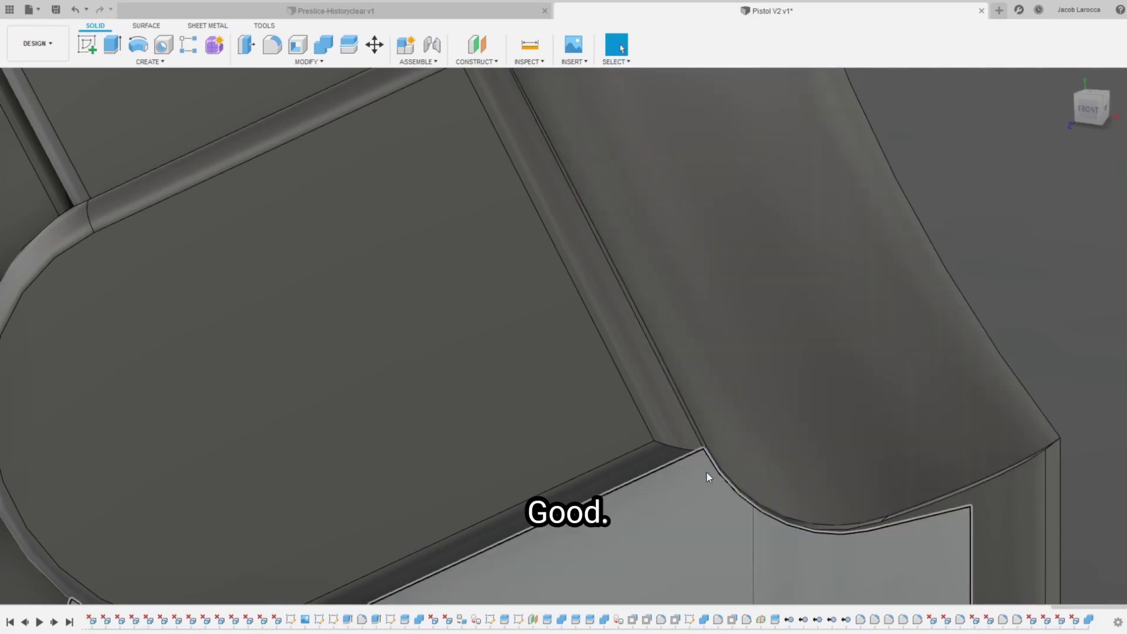
{"action": "key", "text": "f"}
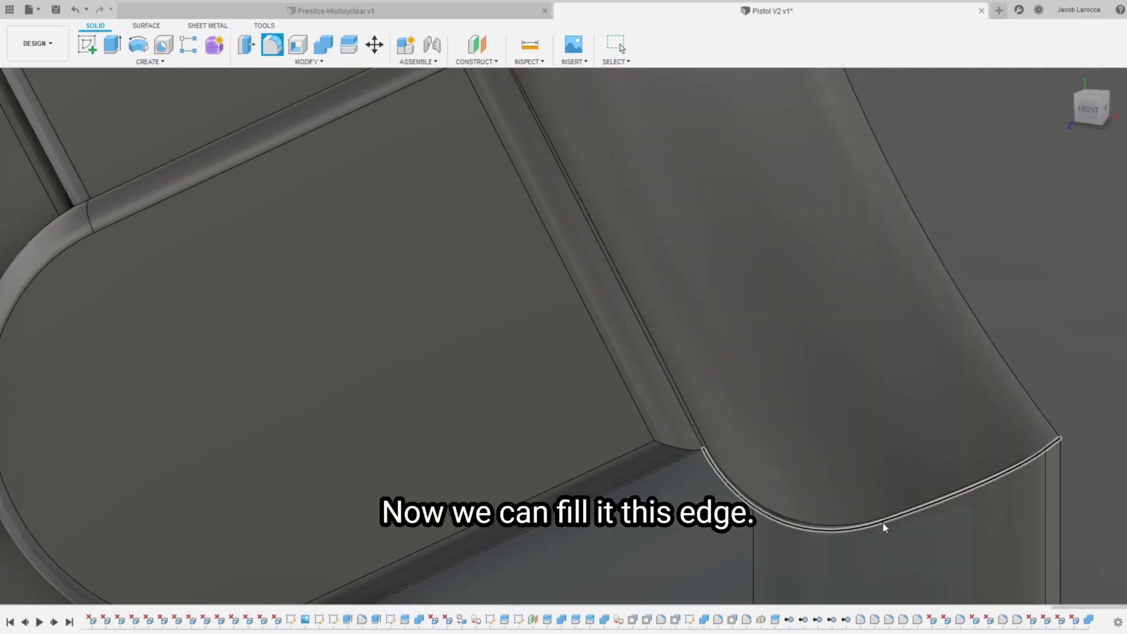
{"action": "left_click", "coordinate": [884, 522]}
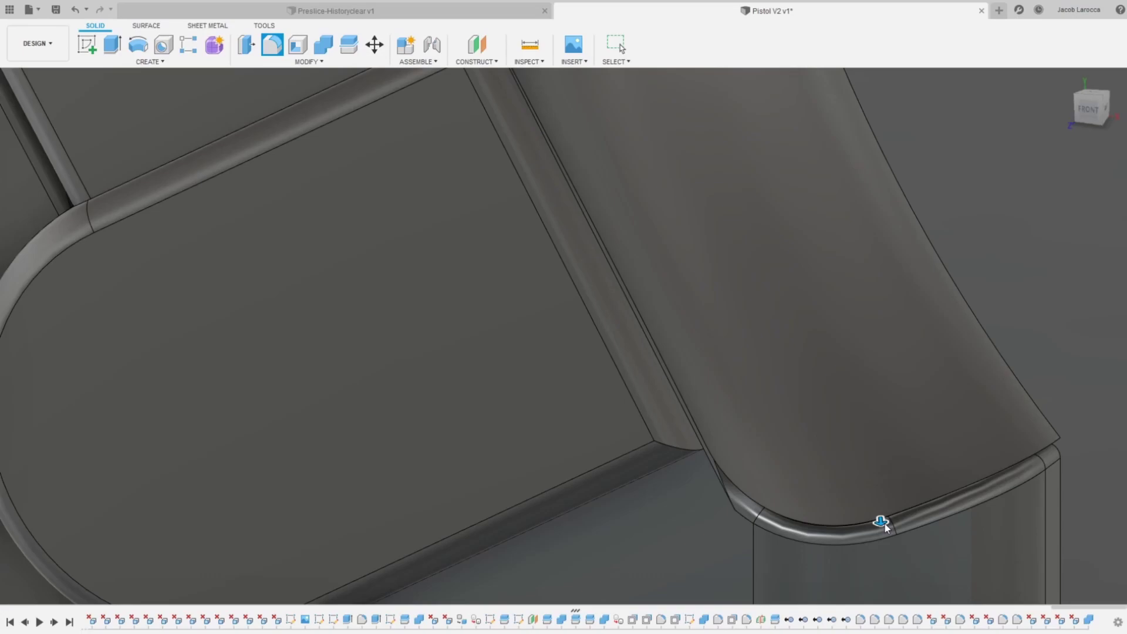
{"action": "key", "text": "Return"}
Step: Fillet the long curved edge at the panel's lower corner and view the whole grip
{"action": "key", "text": "f"}
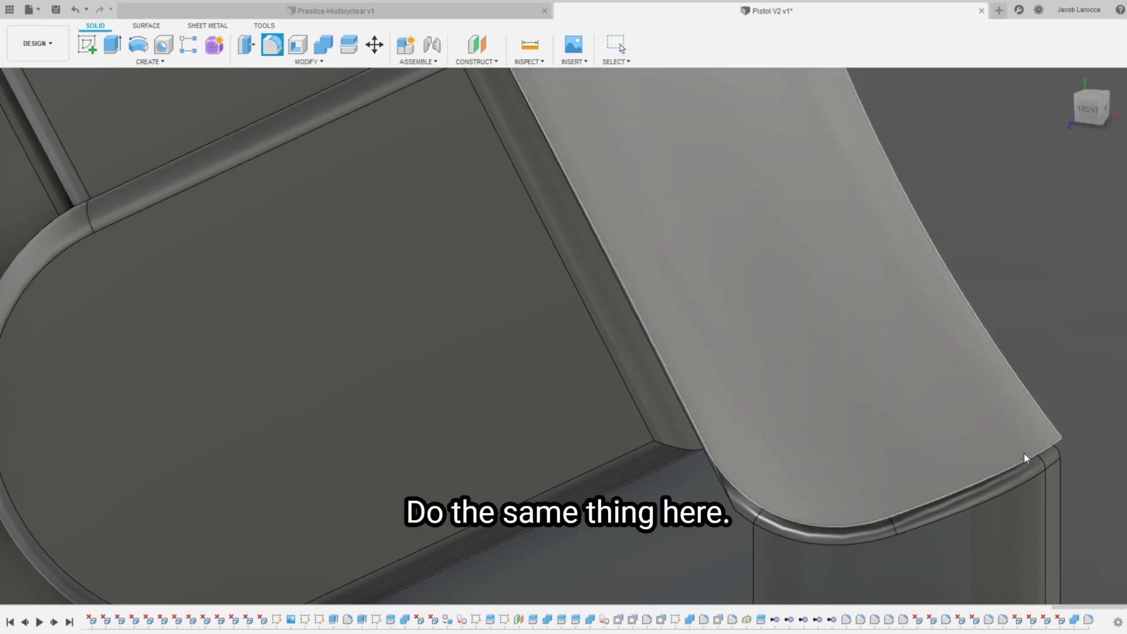
{"action": "left_click", "coordinate": [1024, 456]}
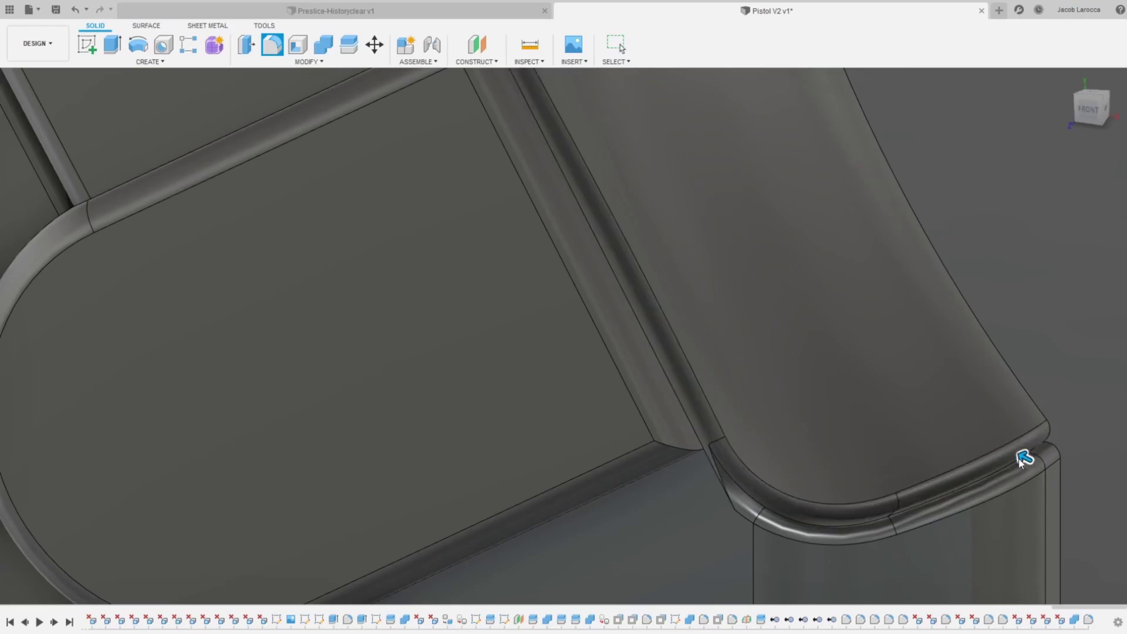
{"action": "key", "text": "Return"}
{"action": "mouse_move", "coordinate": [1020, 464]}
{"action": "middle_mouse_down", "text": "shift"}
{"action": "mouse_move", "coordinate": [901, 392]}
{"action": "mouse_move", "coordinate": [755, 231]}
{"action": "mouse_move", "coordinate": [418, 330]}
{"action": "middle_mouse_up", "text": "shift"}
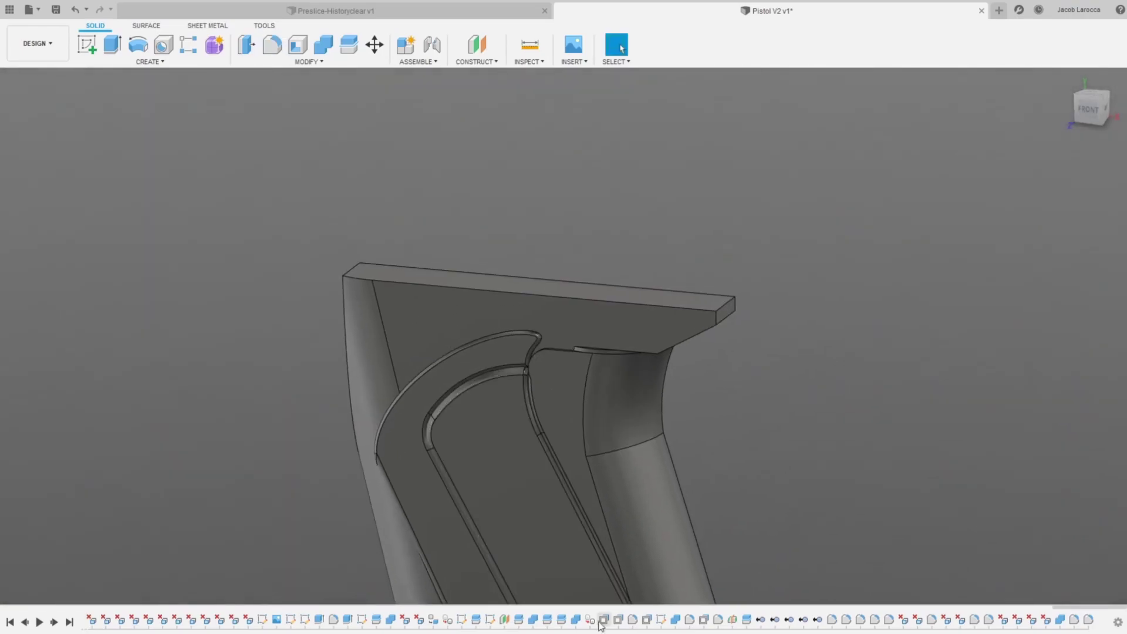
Step: Fillet the grip-top edge next to the trigger guard
{"action": "scroll", "coordinate": [499, 364], "scroll_direction": "up", "scroll_amount": 3}
{"action": "scroll", "coordinate": [541, 345], "scroll_direction": "up", "scroll_amount": 3}
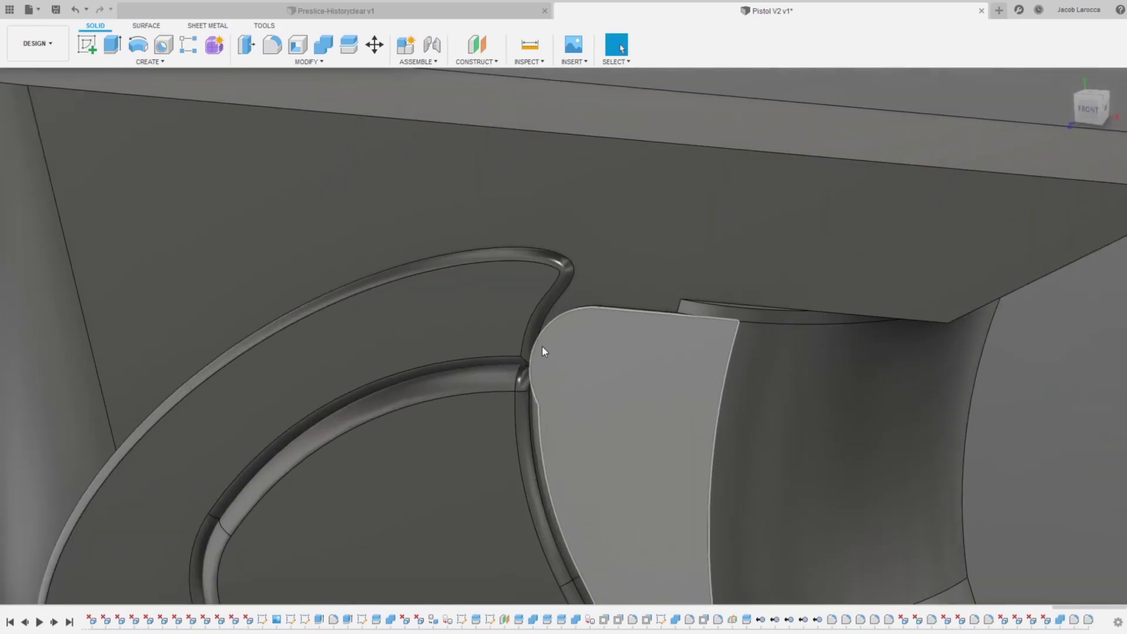
{"action": "key", "text": "f"}
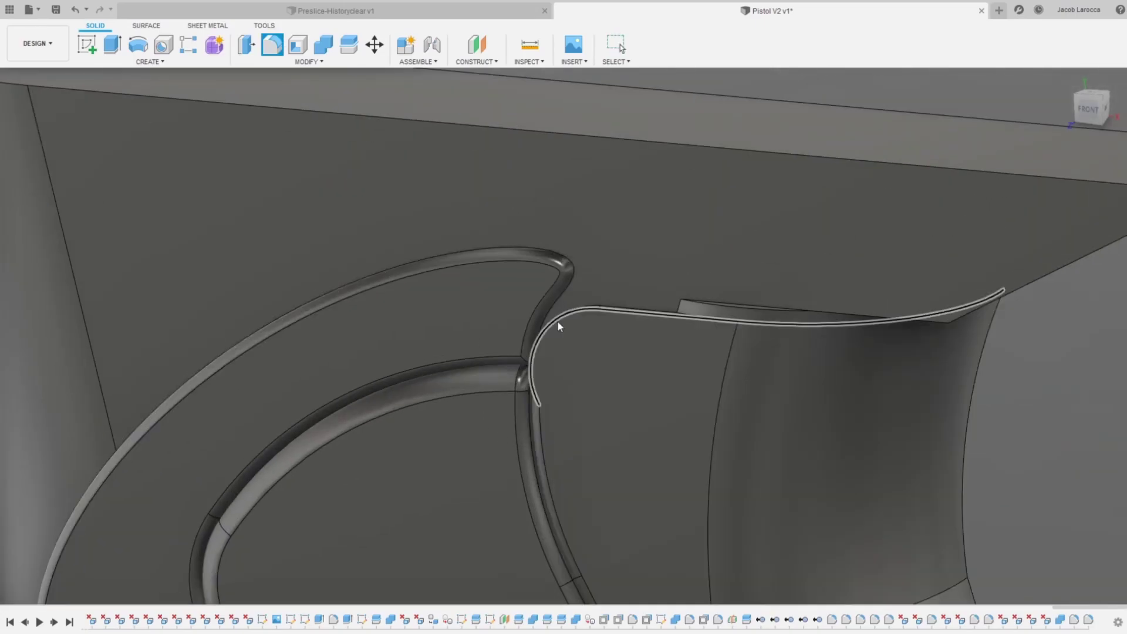
{"action": "left_click", "coordinate": [557, 321]}
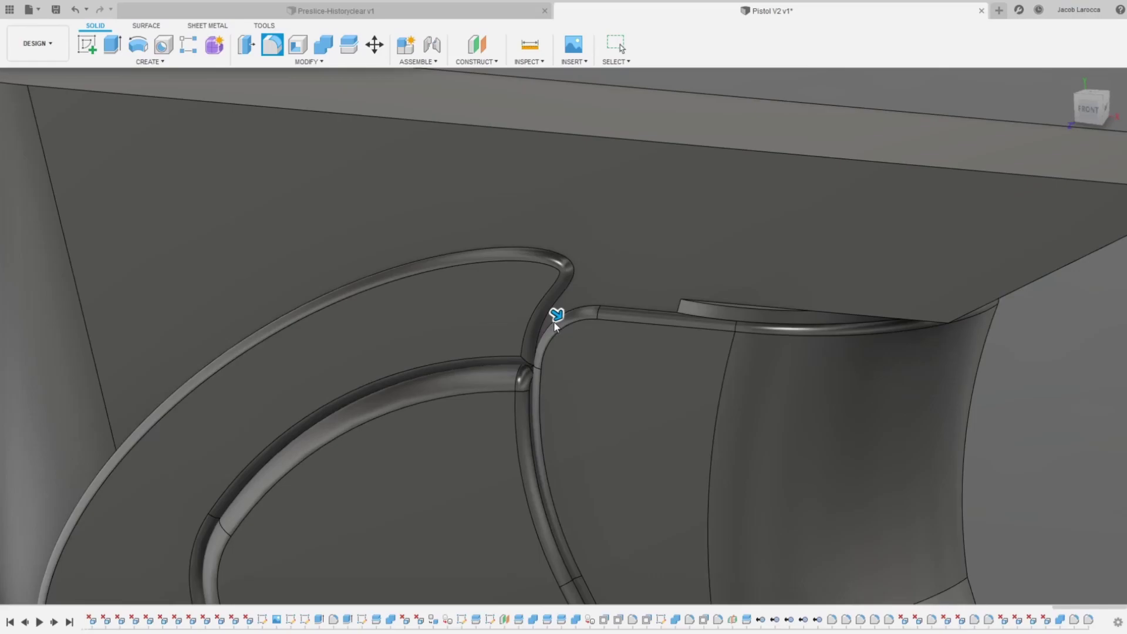
{"action": "key", "text": "Return"}
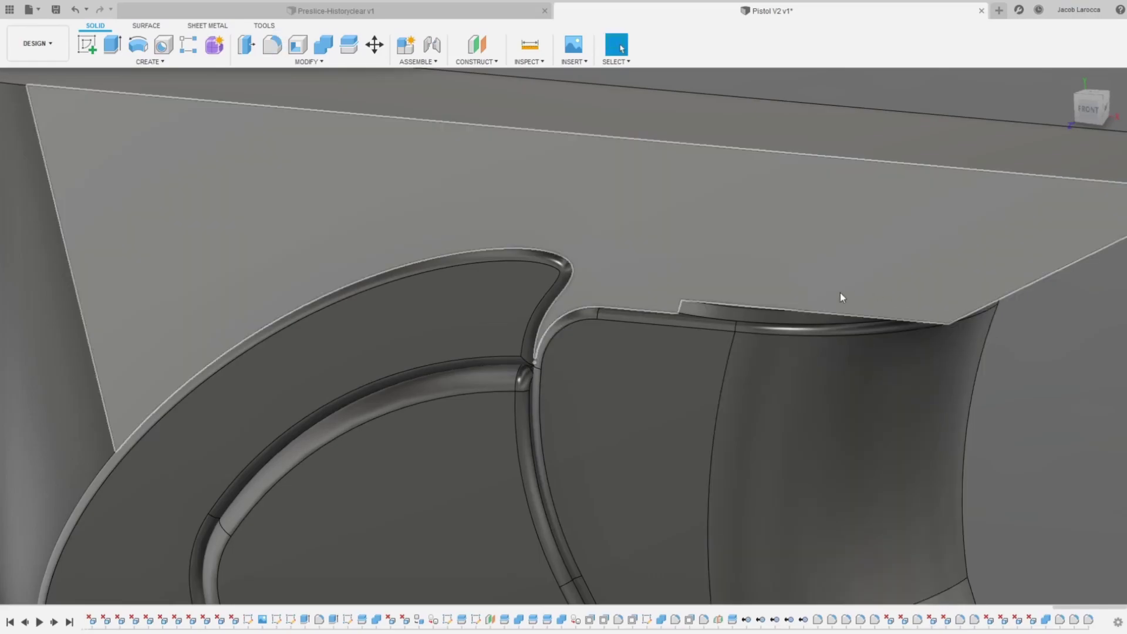
Step: Delete the thin plate face and the upper curved face, leaving a flat extension
{"action": "middle_click_drag", "start_coordinate": [840, 293], "coordinate": [578, 382], "text": "shift"}
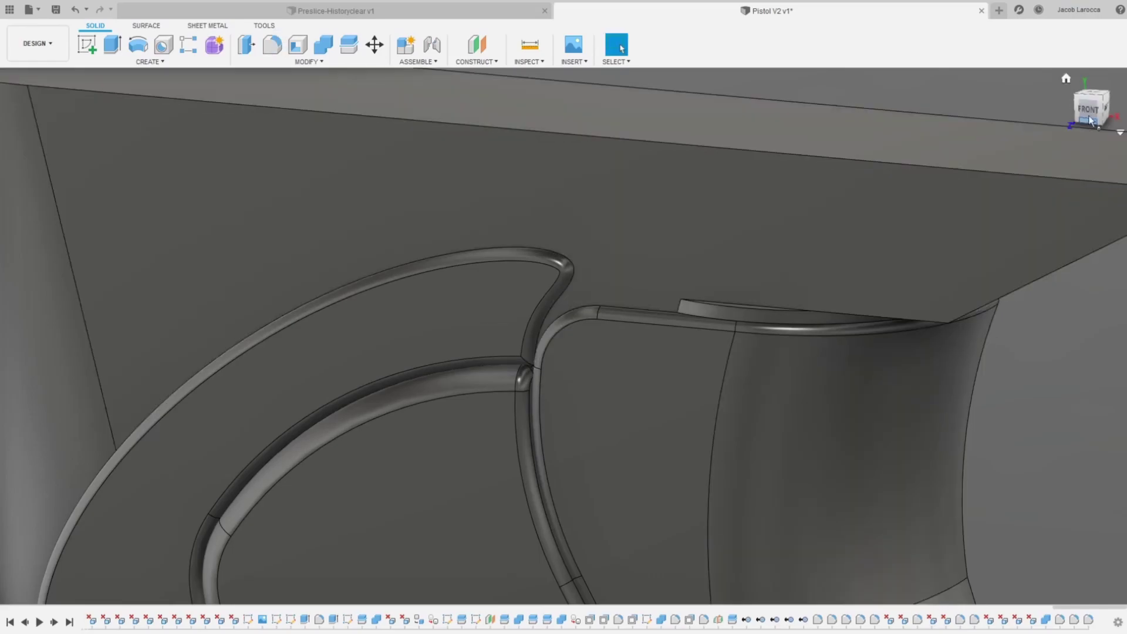
{"action": "scroll", "coordinate": [569, 364], "scroll_direction": "up", "scroll_amount": 3}
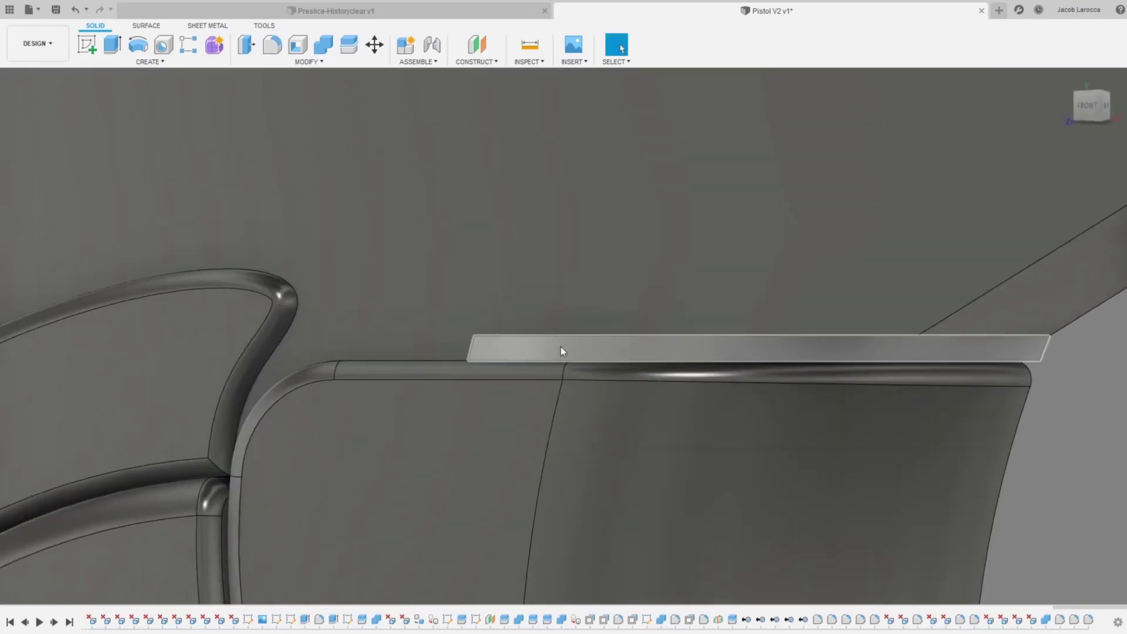
{"action": "left_click", "coordinate": [582, 347]}
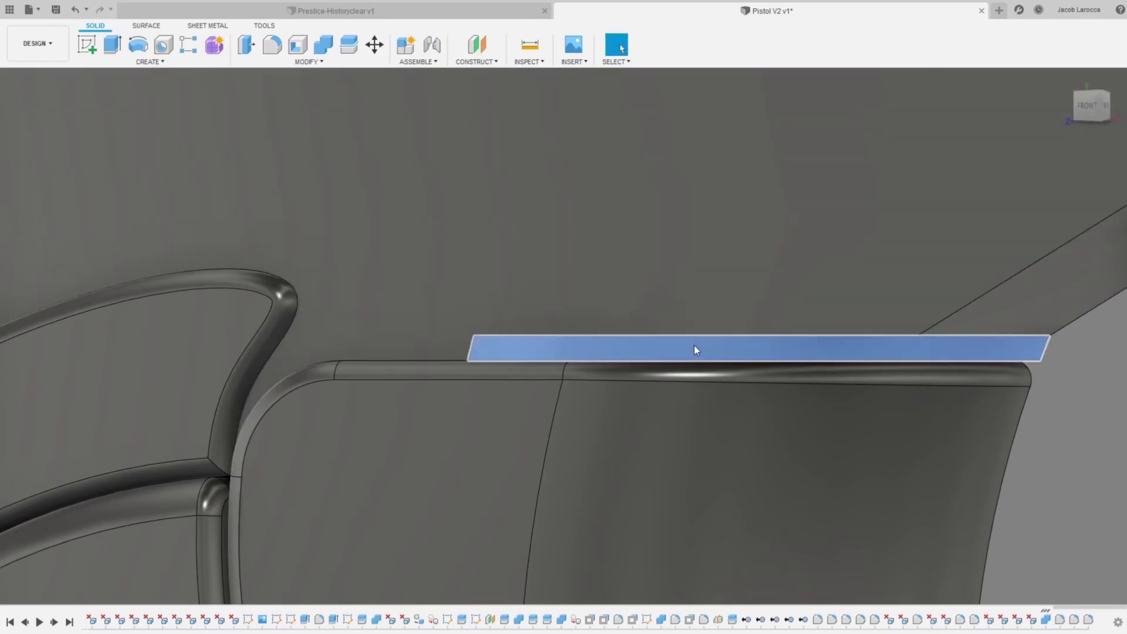
{"action": "mouse_move", "coordinate": [1086, 131]}
{"action": "middle_mouse_down", "text": "shift"}
{"action": "mouse_move", "coordinate": [1087, 89]}
{"action": "mouse_move", "coordinate": [844, 228]}
{"action": "middle_mouse_up", "text": "shift"}
{"action": "key", "text": "Delete"}
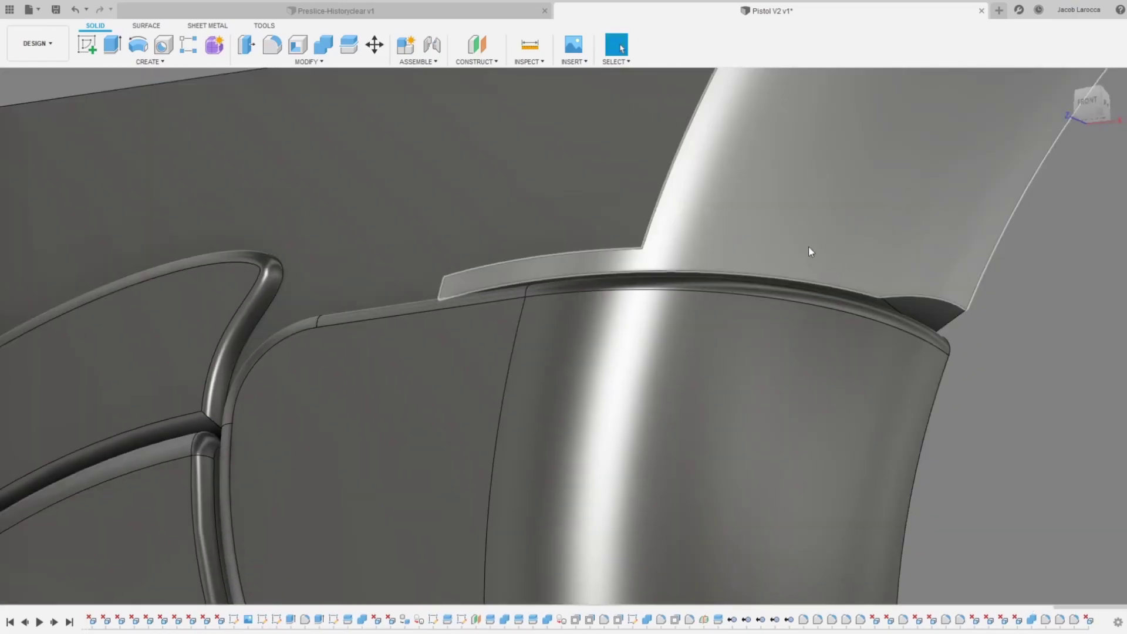
{"action": "scroll", "coordinate": [881, 261], "scroll_direction": "down", "scroll_amount": 5}
{"action": "left_click", "coordinate": [877, 194]}
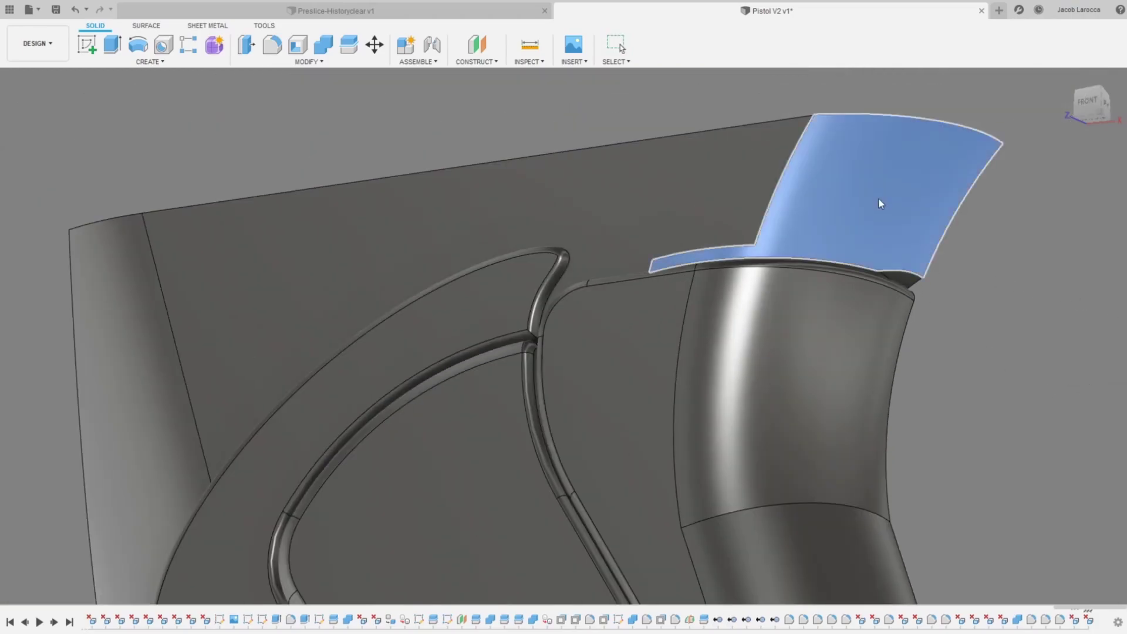
{"action": "key", "text": "Delete"}
{"action": "mouse_move", "coordinate": [1087, 92]}
{"action": "middle_mouse_down", "text": "shift"}
{"action": "mouse_move", "coordinate": [1066, 144]}
{"action": "mouse_move", "coordinate": [935, 329]}
{"action": "middle_mouse_up", "text": "shift"}
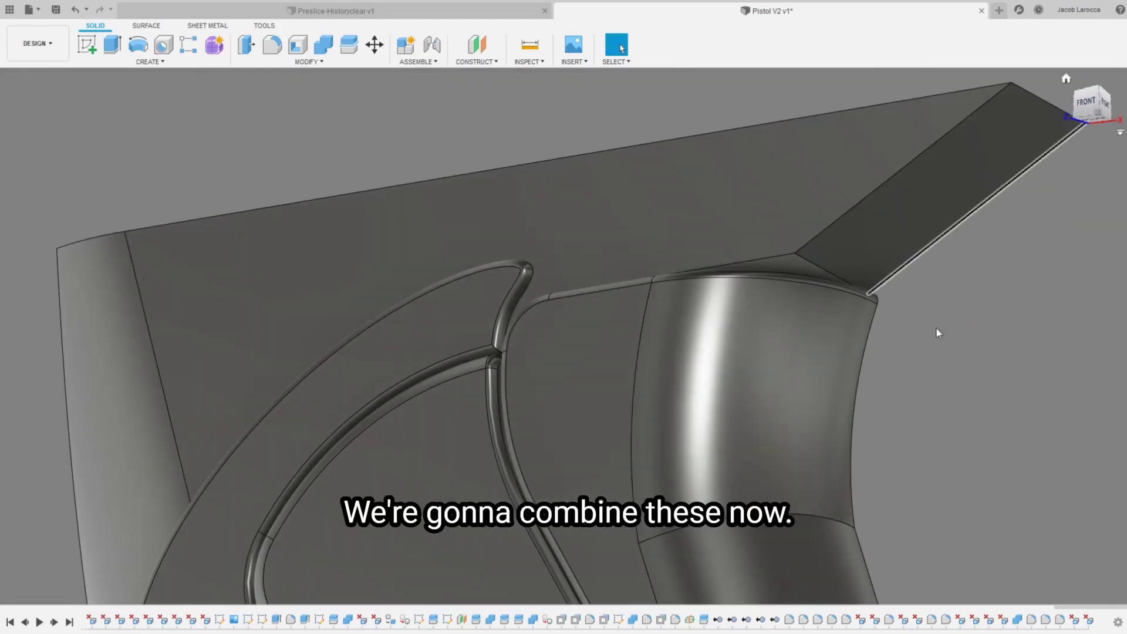
Step: Delete the small triangular sliver face at the grip top
{"action": "left_click", "coordinate": [1001, 169]}
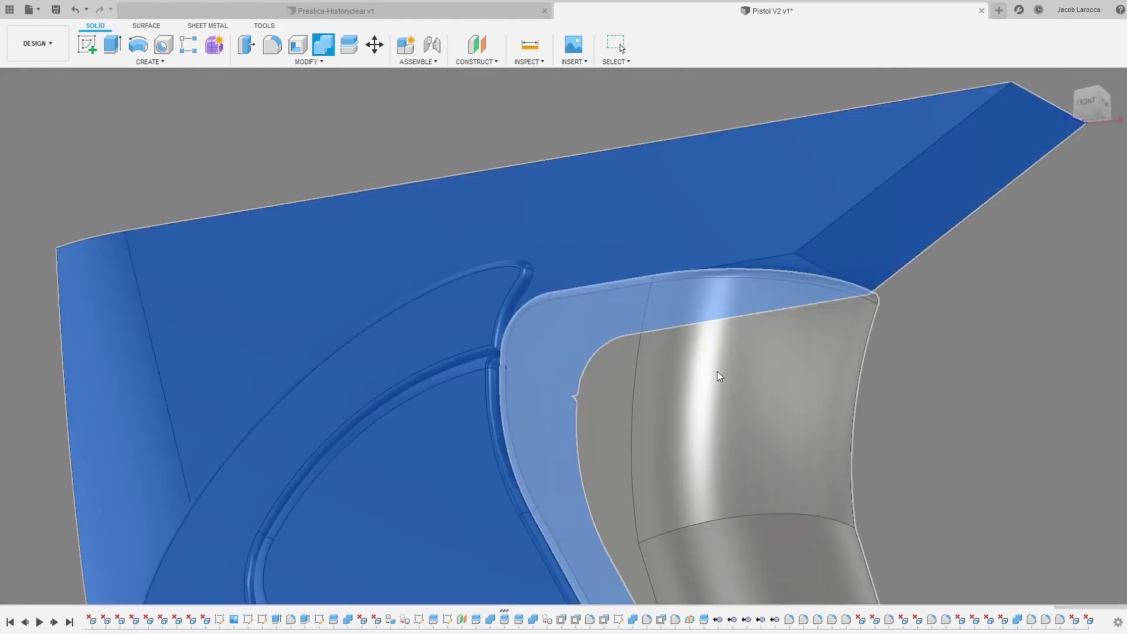
{"action": "key", "text": "Escape"}
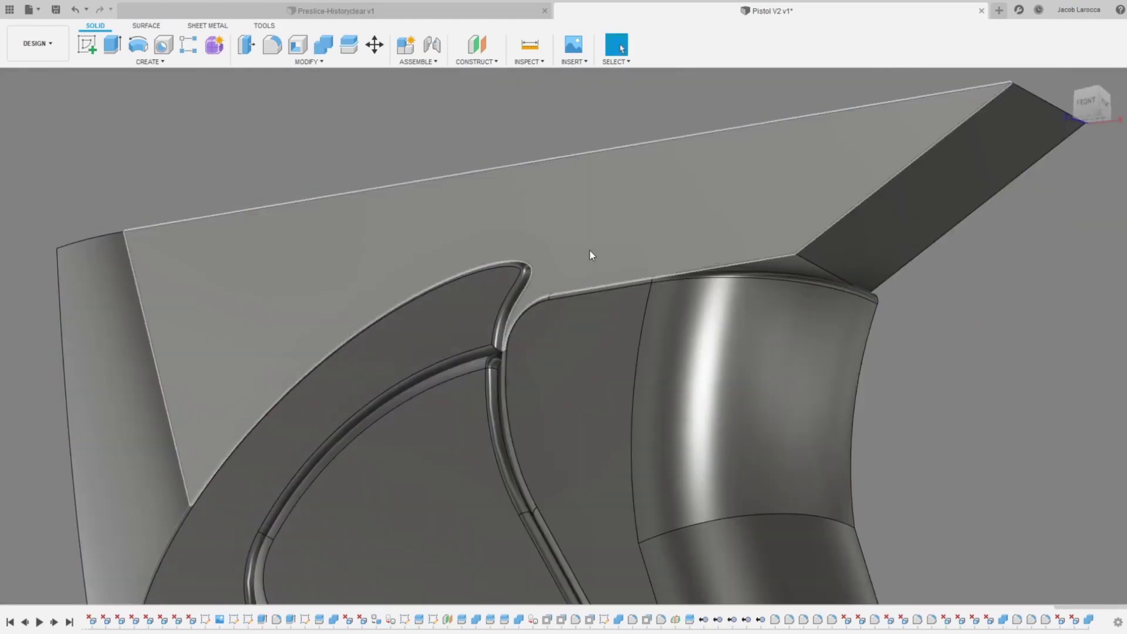
{"action": "scroll", "coordinate": [816, 270], "scroll_direction": "up", "scroll_amount": 3}
{"action": "left_click", "coordinate": [763, 265]}
{"action": "key", "text": "Delete"}
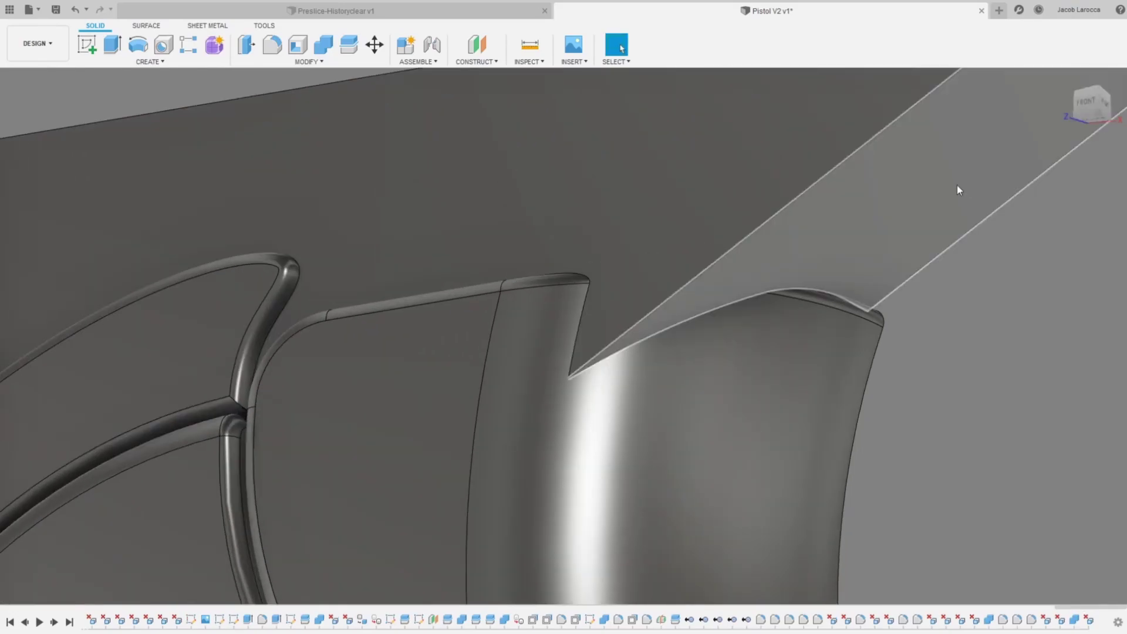
{"action": "scroll", "coordinate": [949, 229], "scroll_direction": "down", "scroll_amount": 5}
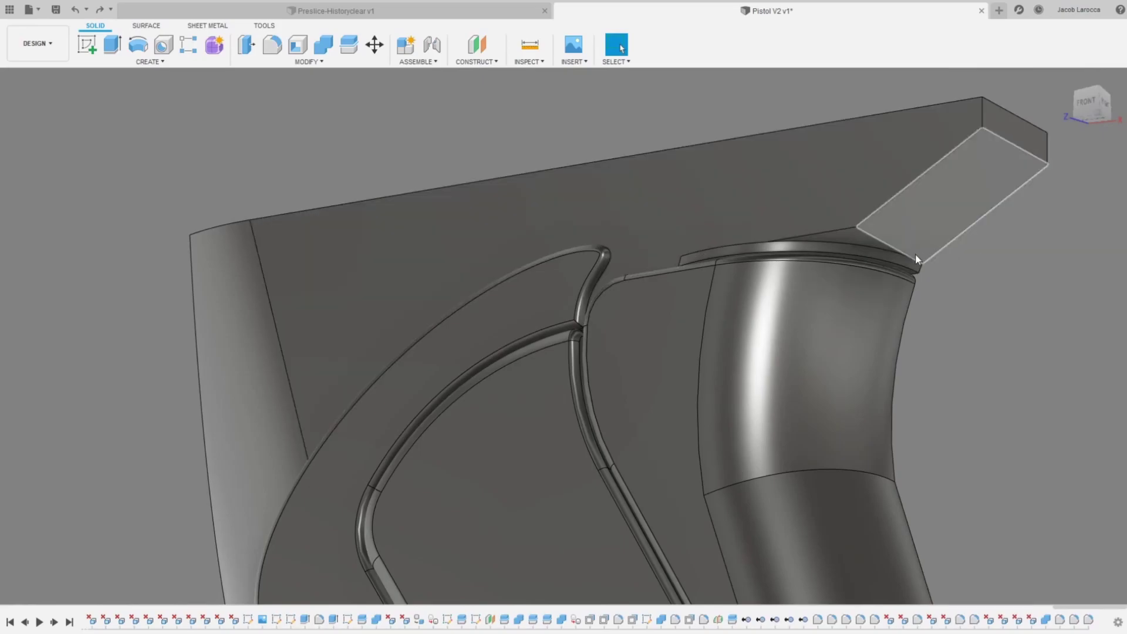
Step: Join the grip and plate into one body, then view it from the front
{"action": "key", "text": "s"}
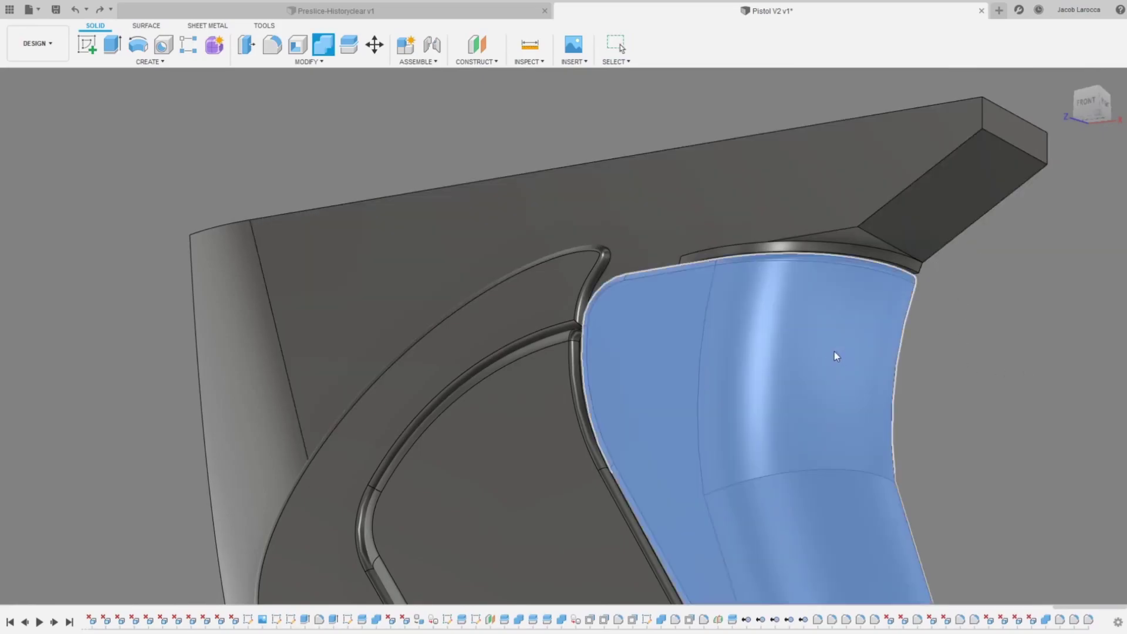
{"action": "left_click", "coordinate": [833, 352]}
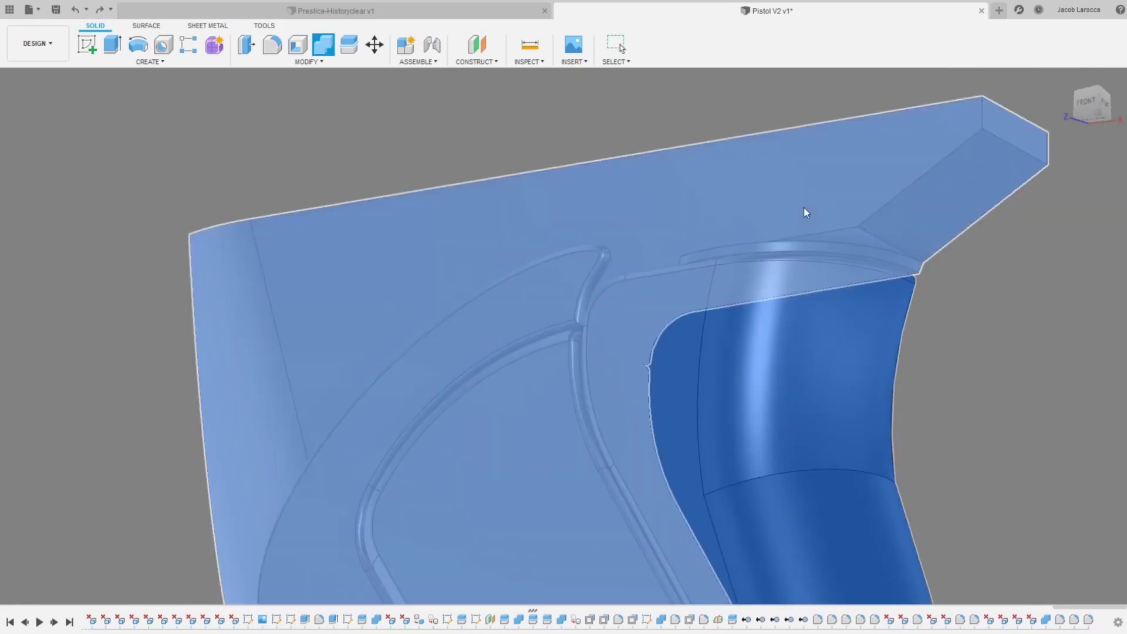
{"action": "key", "text": "Return"}
{"action": "scroll", "coordinate": [819, 238], "scroll_direction": "up", "scroll_amount": 5}
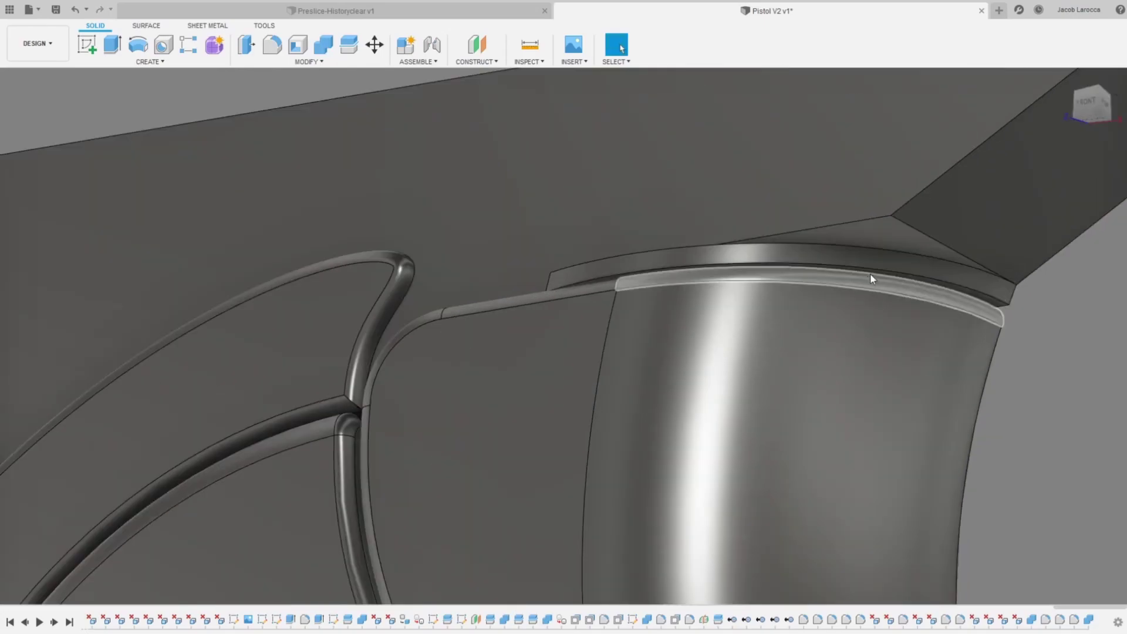
{"action": "scroll", "coordinate": [880, 280], "scroll_direction": "down", "scroll_amount": 4}
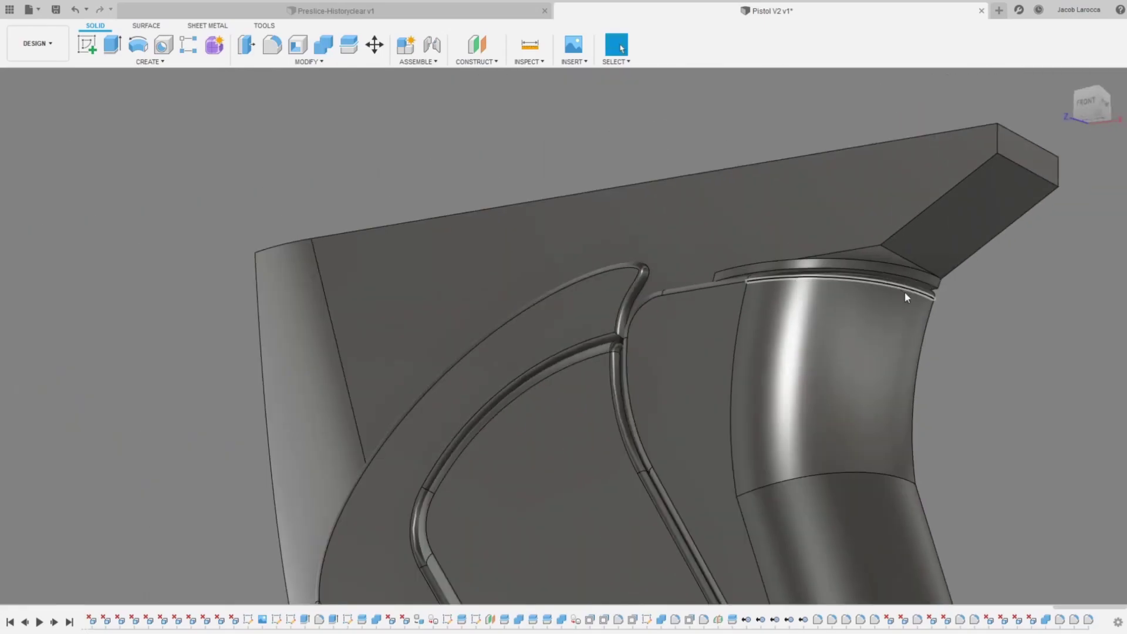
{"action": "left_click", "coordinate": [1087, 103]}
{"action": "scroll", "coordinate": [1015, 195], "scroll_direction": "up", "scroll_amount": 3}
{"action": "scroll", "coordinate": [729, 319], "scroll_direction": "up", "scroll_amount": 3}
Step: Sketch two 3-point arcs across the back of the grip on the front plane
{"action": "scroll", "coordinate": [532, 276], "scroll_direction": "up", "scroll_amount": 2}
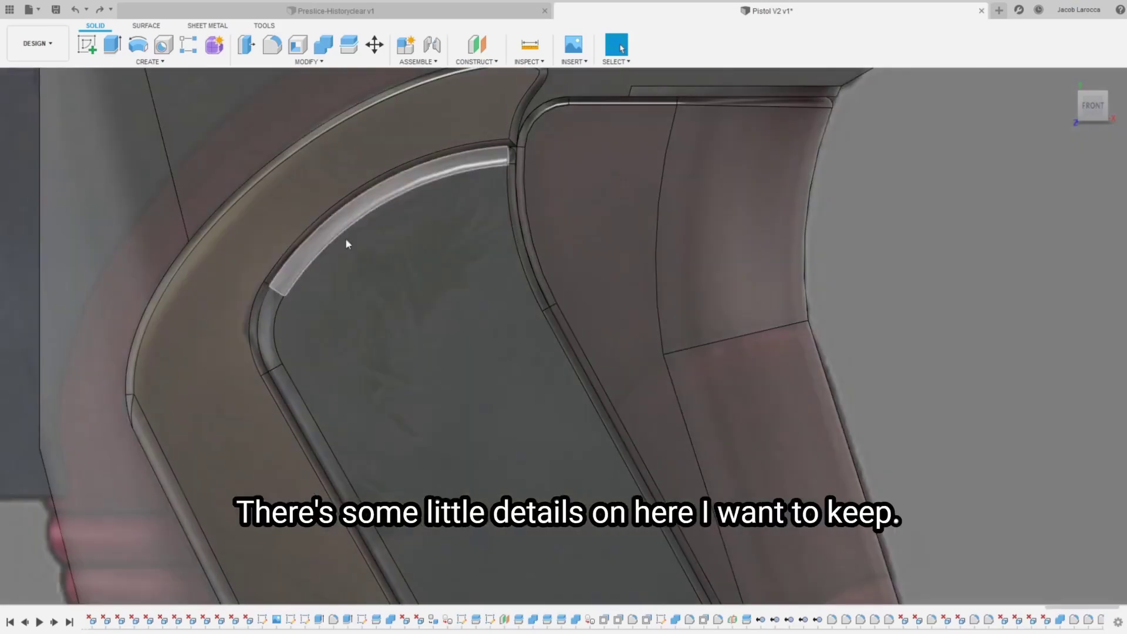
{"action": "scroll", "coordinate": [345, 238], "scroll_direction": "up", "scroll_amount": 3}
{"action": "middle_click_drag", "start_coordinate": [515, 252], "coordinate": [557, 527]}
{"action": "scroll", "coordinate": [511, 325], "scroll_direction": "up", "scroll_amount": 2}
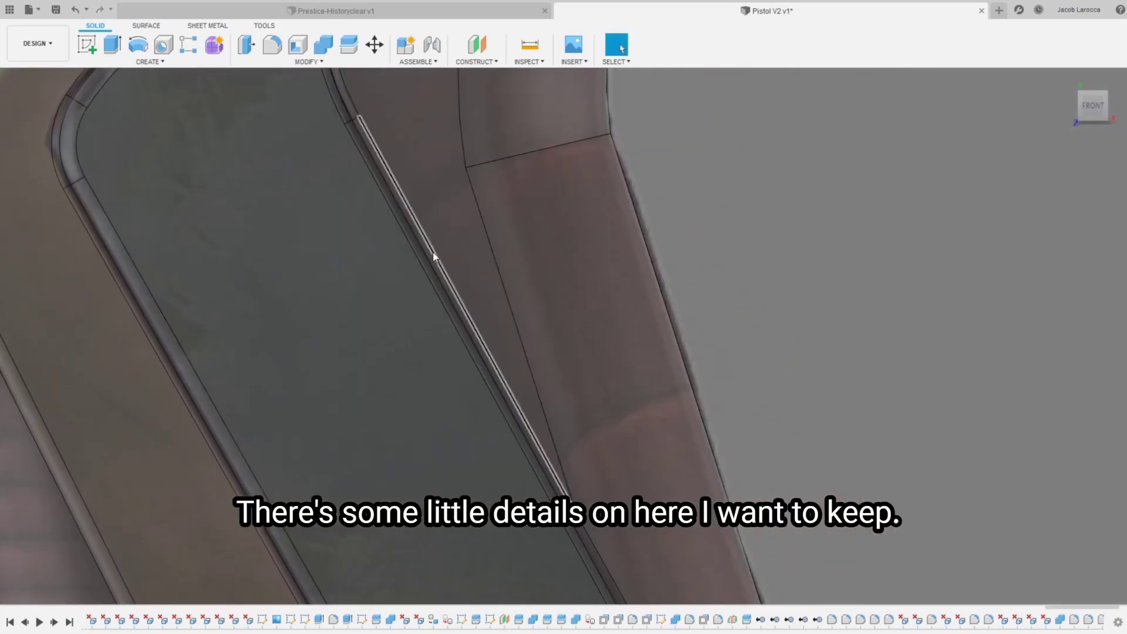
{"action": "left_click", "coordinate": [467, 294]}
{"action": "scroll", "coordinate": [747, 376], "scroll_direction": "down", "scroll_amount": 3}
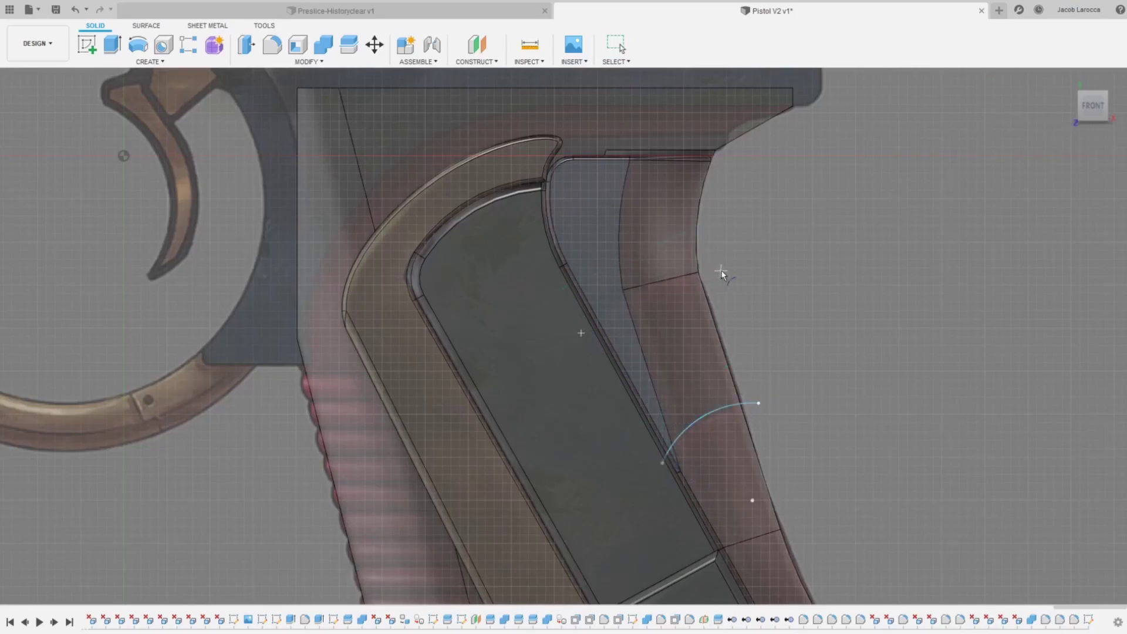
{"action": "left_click", "coordinate": [634, 284]}
{"action": "key", "text": "Escape"}
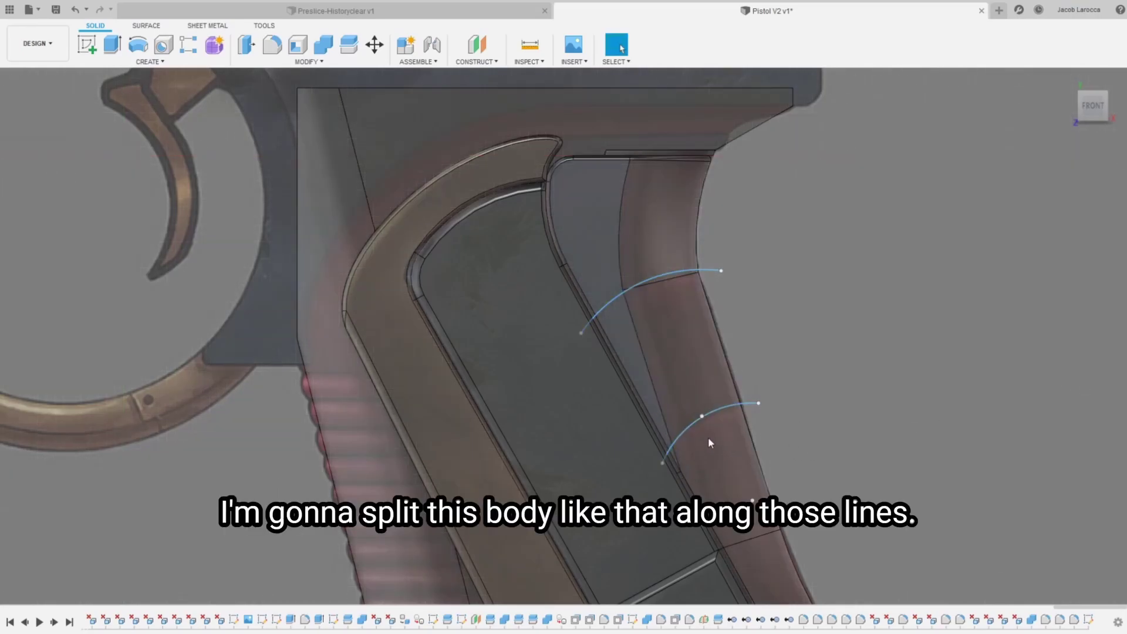
Step: Split the back grip body along the upper arc, then select the lower piece for splitting
{"action": "left_click", "coordinate": [708, 439]}
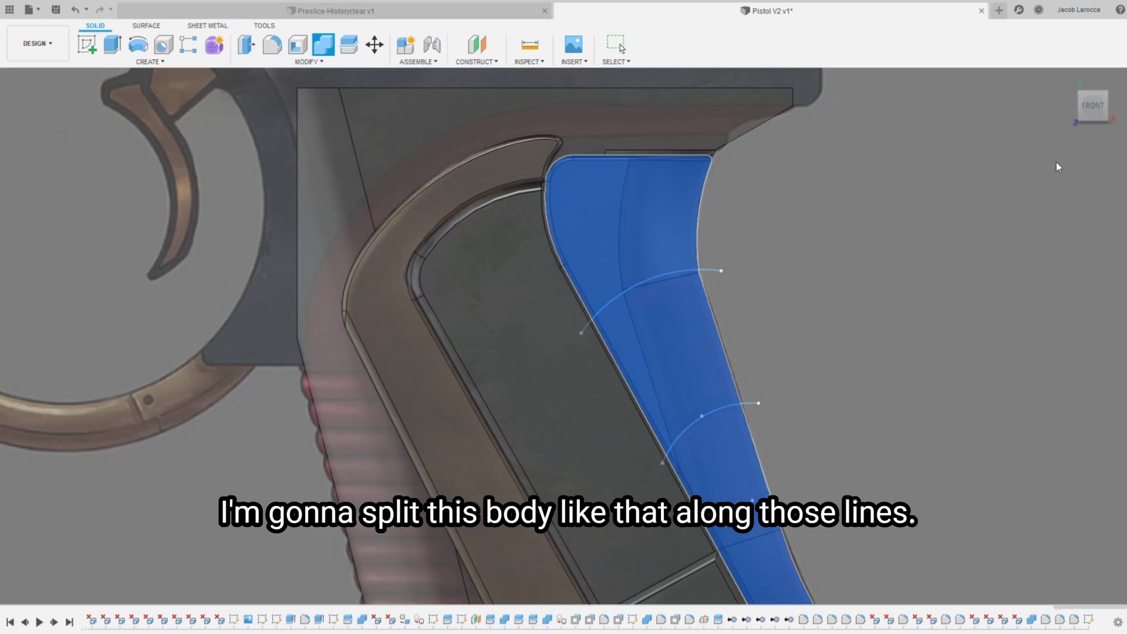
{"action": "key", "text": "Escape"}
{"action": "key", "text": "Return"}
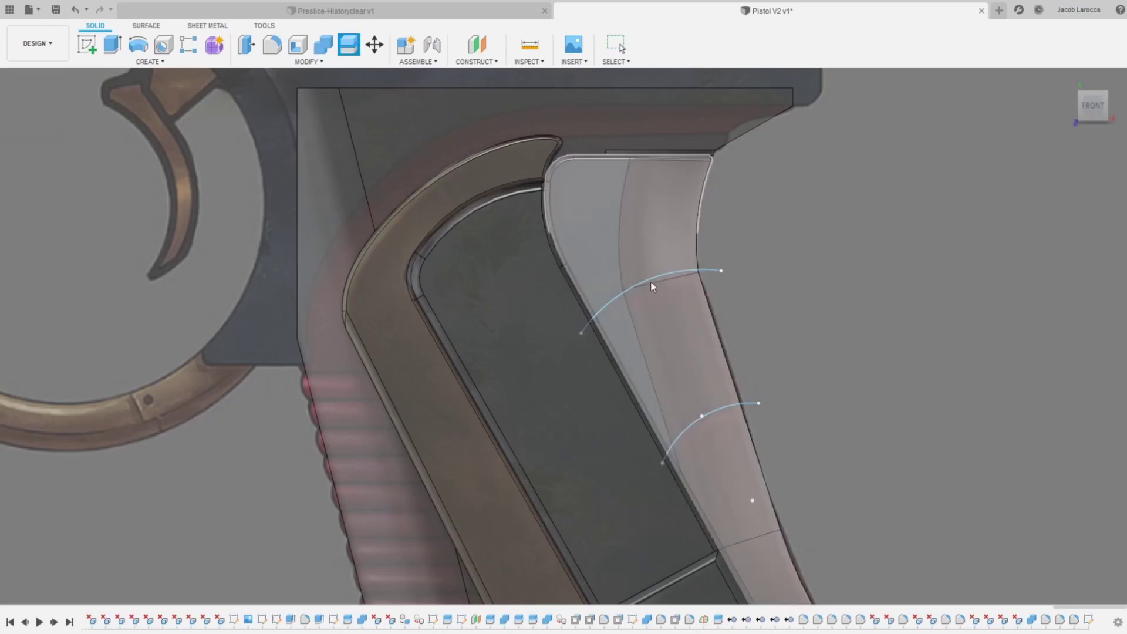
{"action": "left_click", "coordinate": [651, 282]}
{"action": "left_click", "coordinate": [632, 287]}
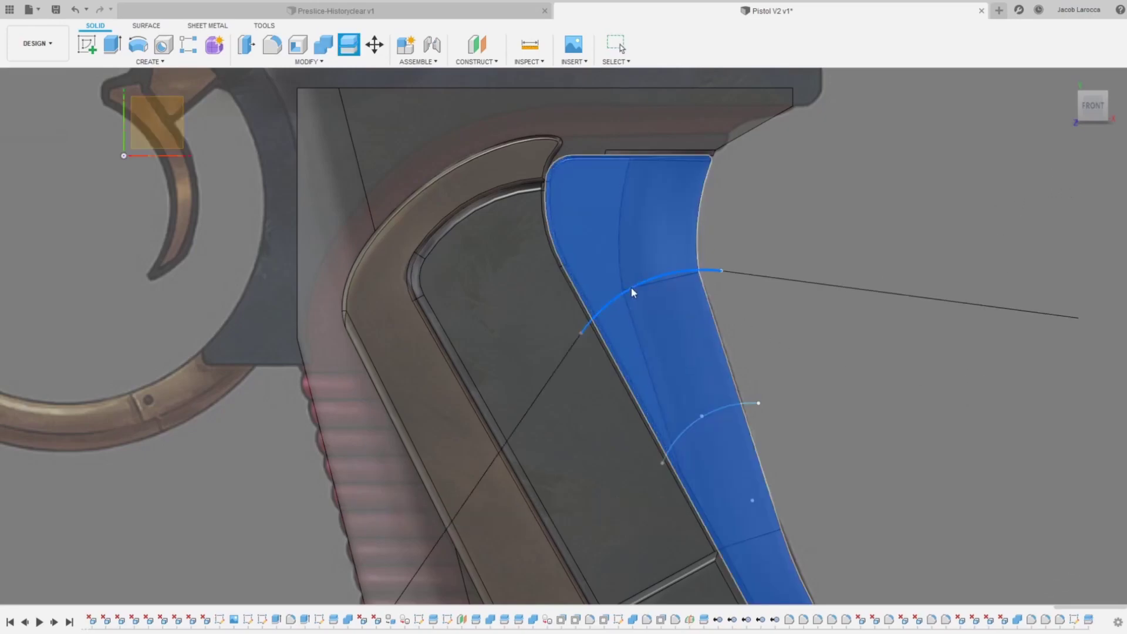
{"action": "key", "text": "Return"}
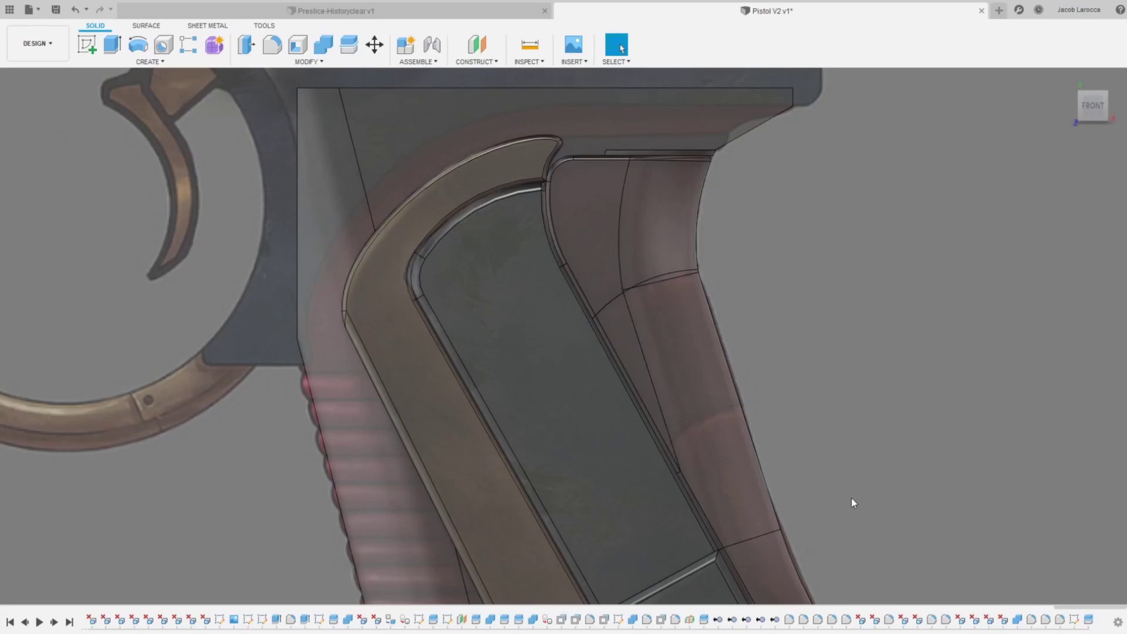
{"action": "left_click", "coordinate": [769, 458]}
{"action": "key", "text": "Return"}
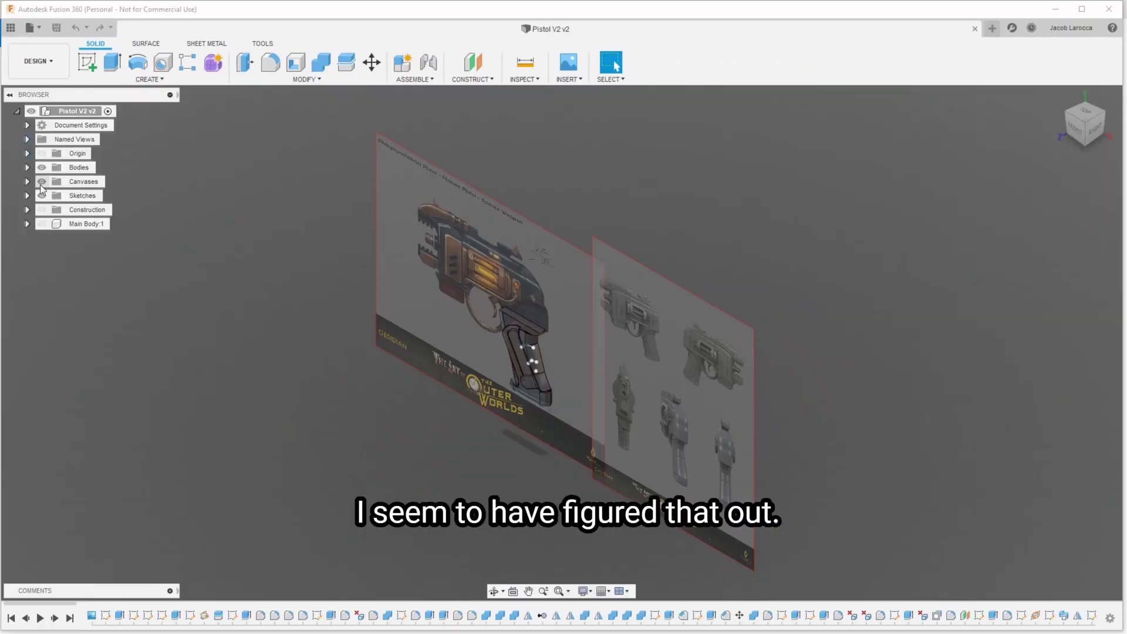
Step: From the front view, split Body25, the back strip, along the sketch arc, creating Body32
{"action": "scroll", "coordinate": [519, 336], "scroll_direction": "up", "scroll_amount": 6}
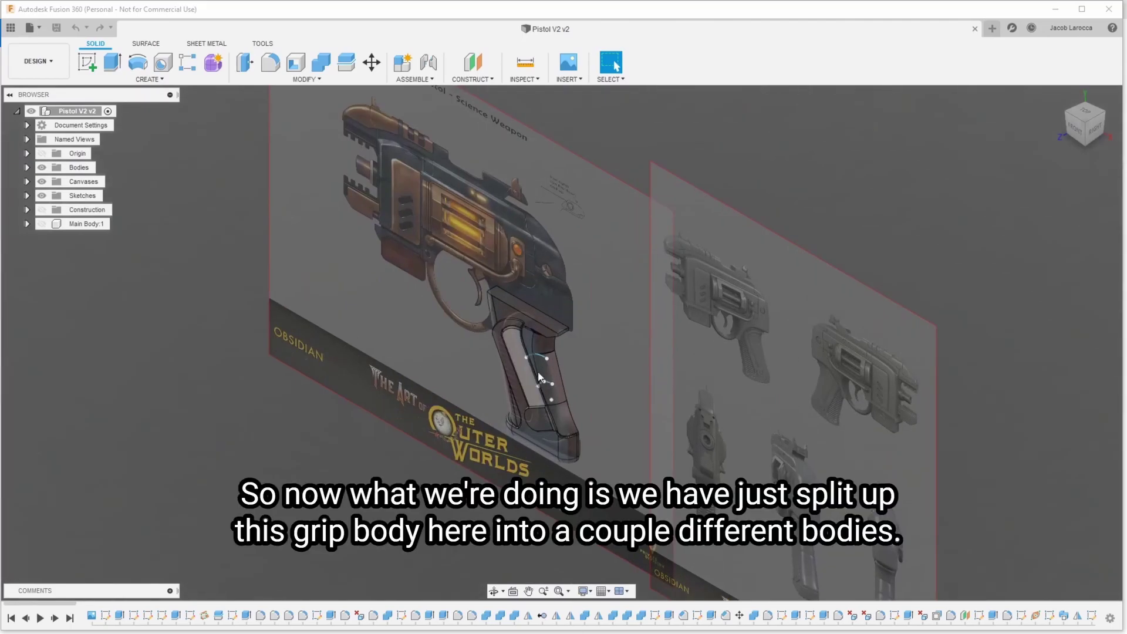
{"action": "left_click", "coordinate": [1076, 125]}
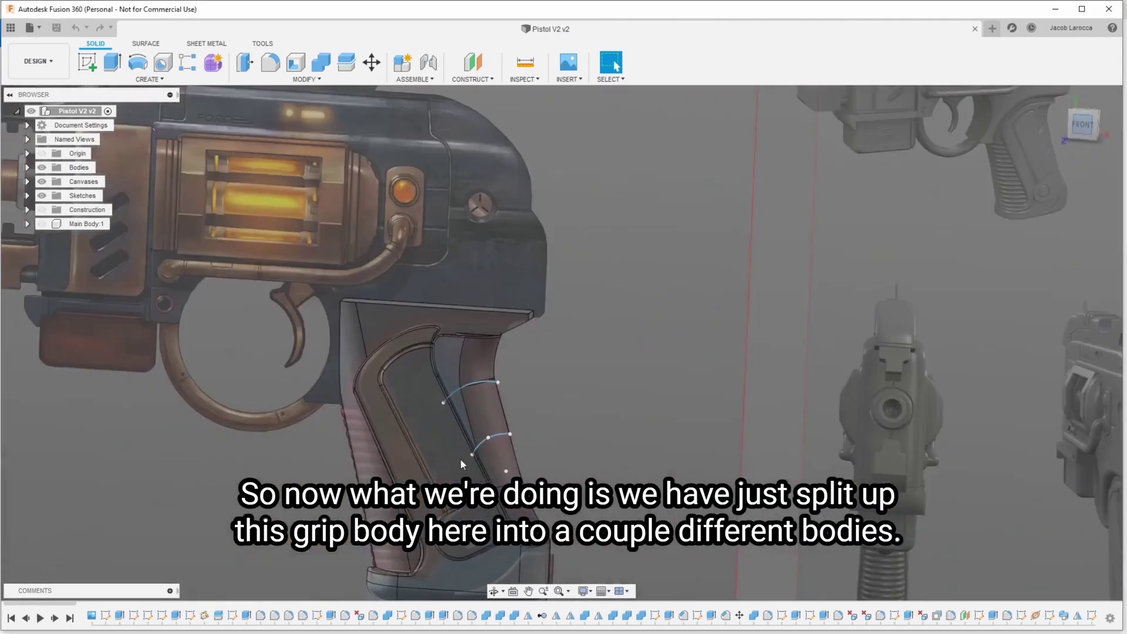
{"action": "scroll", "coordinate": [284, 450], "scroll_direction": "up", "scroll_amount": 4}
{"action": "scroll", "coordinate": [526, 347], "scroll_direction": "up", "scroll_amount": 2}
{"action": "key", "text": "Escape"}
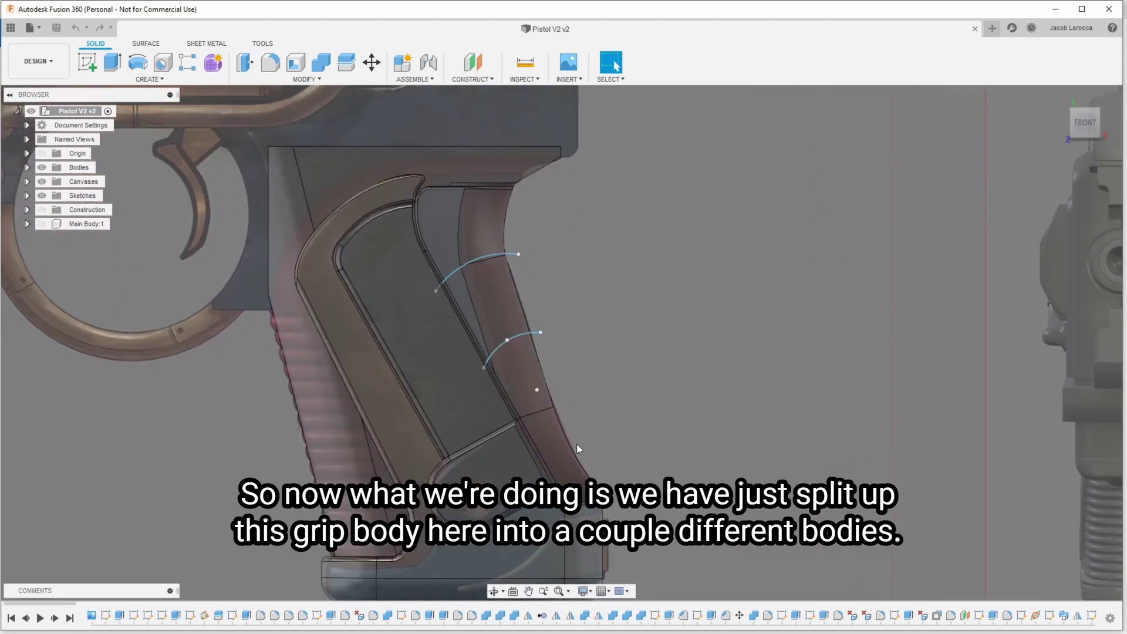
{"action": "left_click", "coordinate": [479, 320]}
{"action": "left_click", "coordinate": [29, 168]}
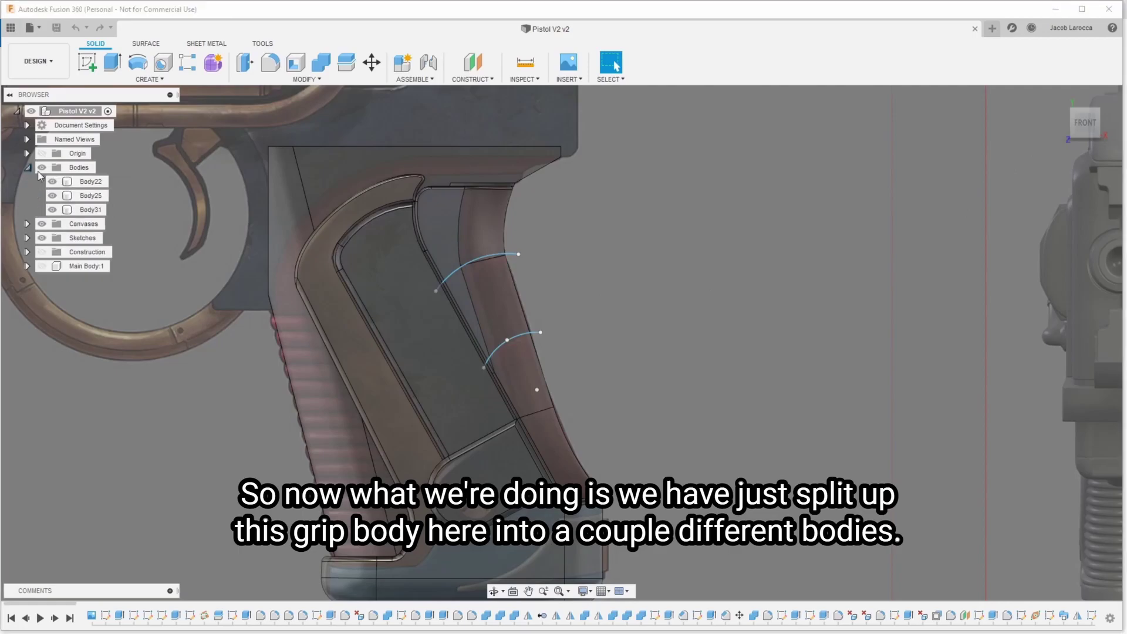
{"action": "left_click", "coordinate": [91, 195]}
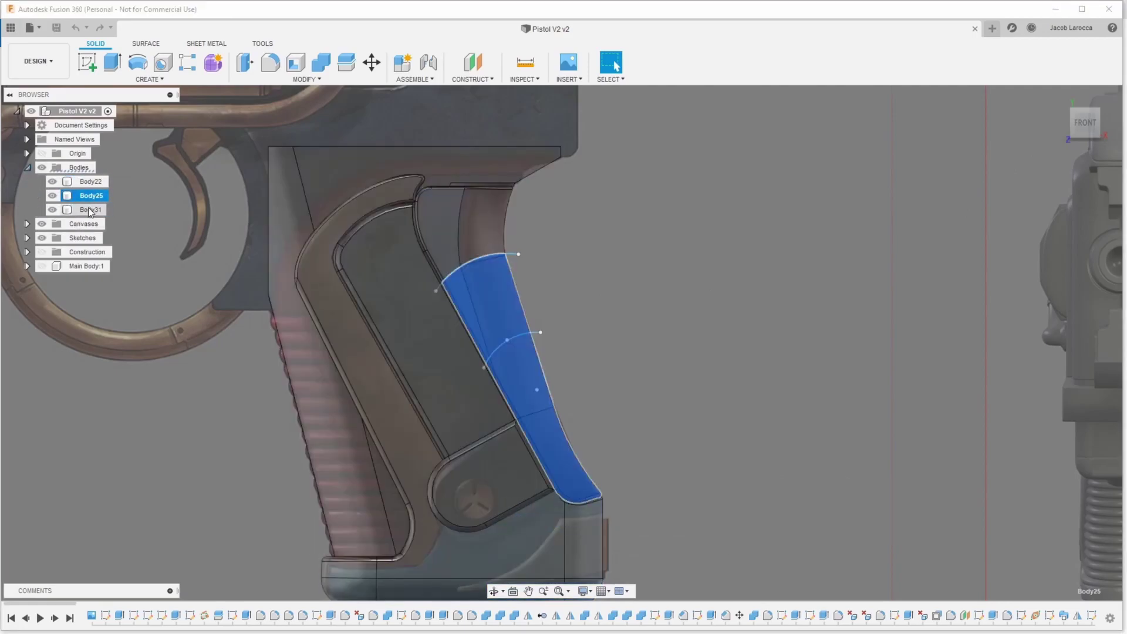
{"action": "key", "text": "s"}
{"action": "left_click", "coordinate": [573, 354]}
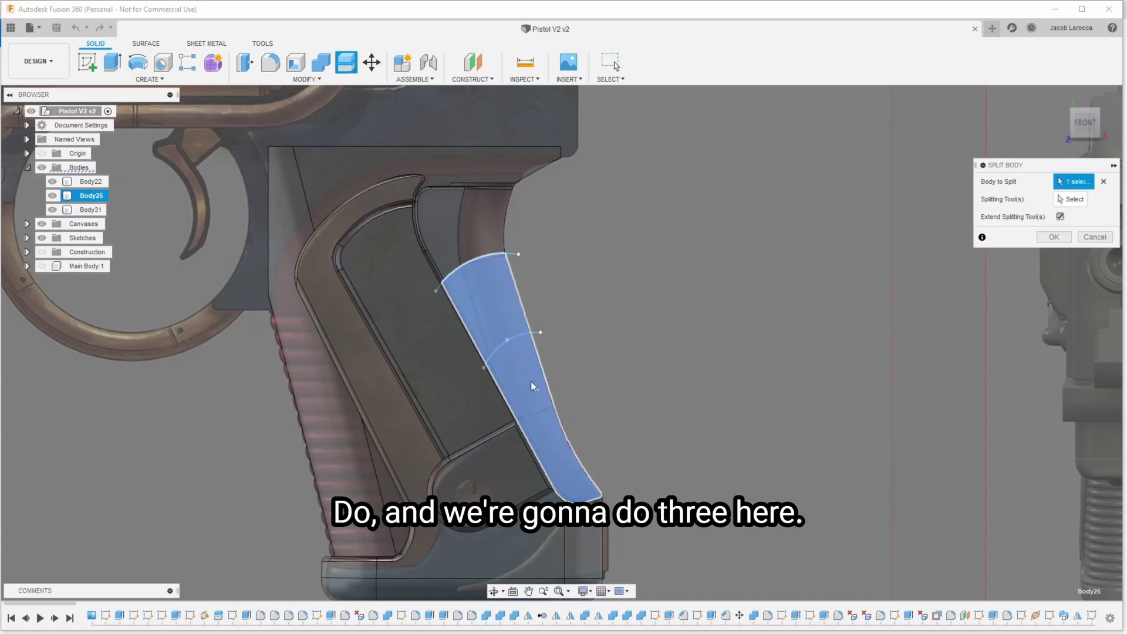
{"action": "left_click", "coordinate": [531, 332]}
{"action": "key", "text": "Return"}
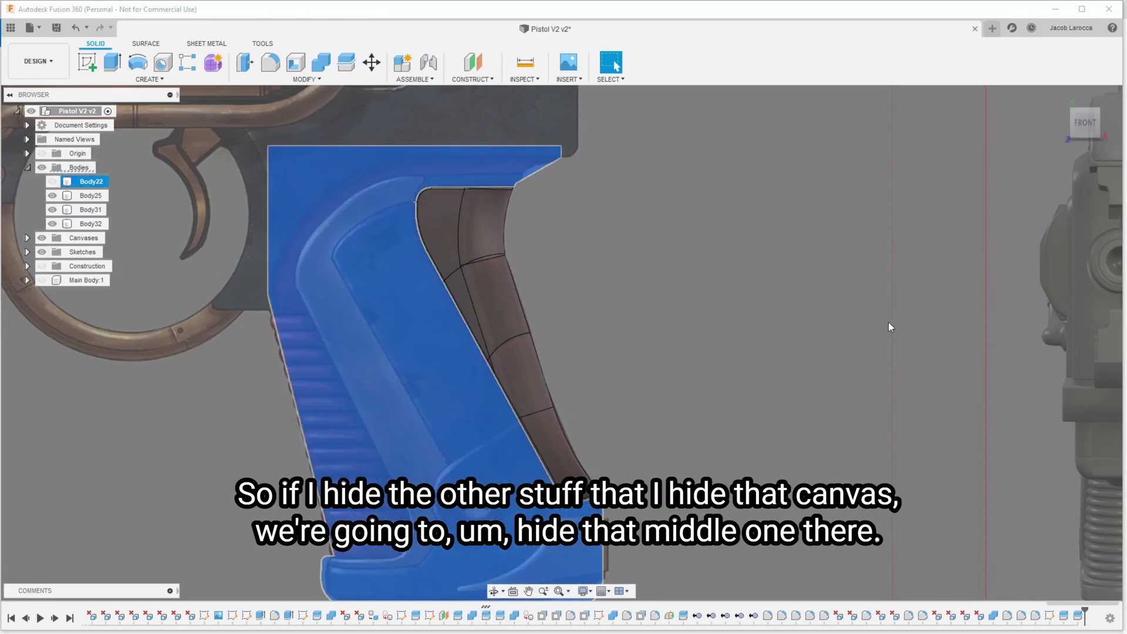
Step: Hide Body22, the reference canvases and Body31 to expose the back strip
{"action": "left_click", "coordinate": [52, 182]}
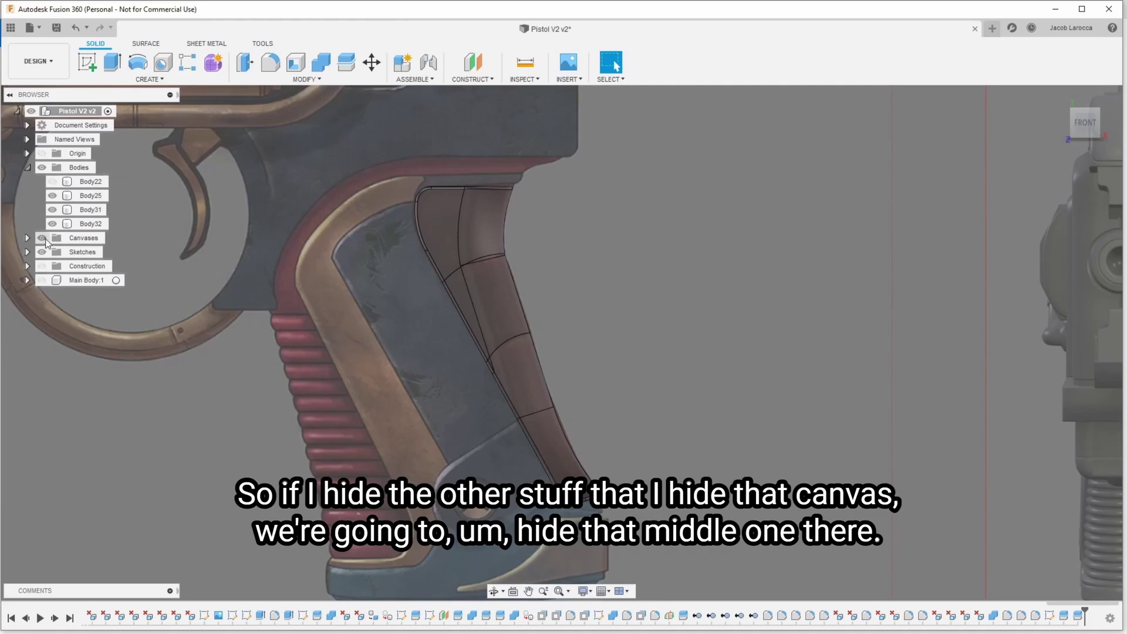
{"action": "left_click", "coordinate": [41, 238]}
{"action": "key", "text": "s"}
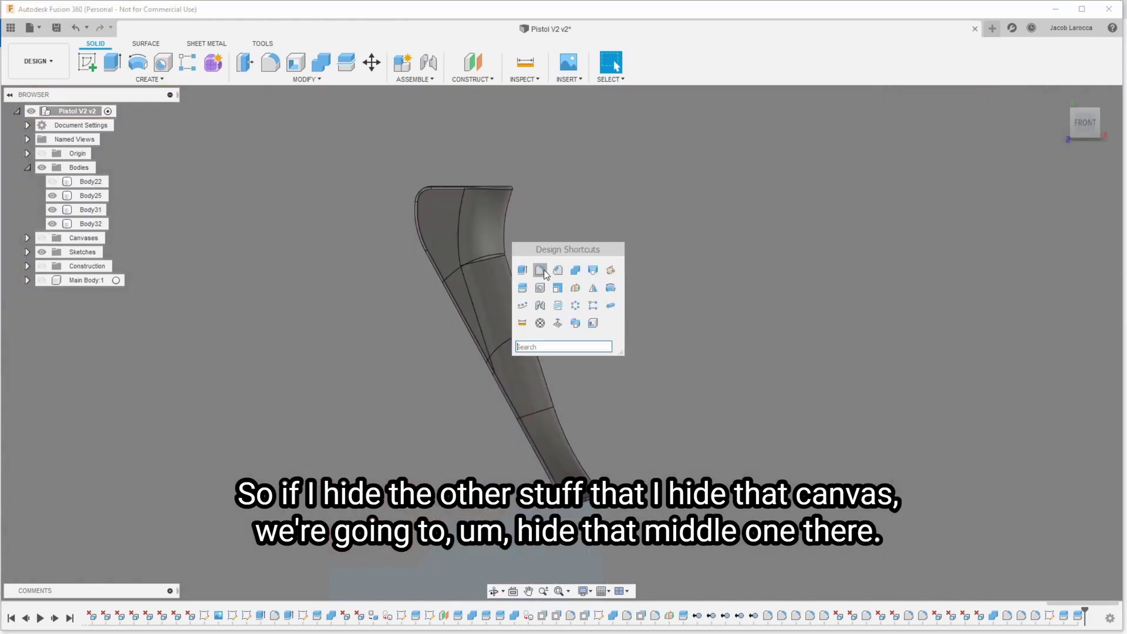
{"action": "left_click", "coordinate": [543, 270]}
{"action": "left_click", "coordinate": [450, 280]}
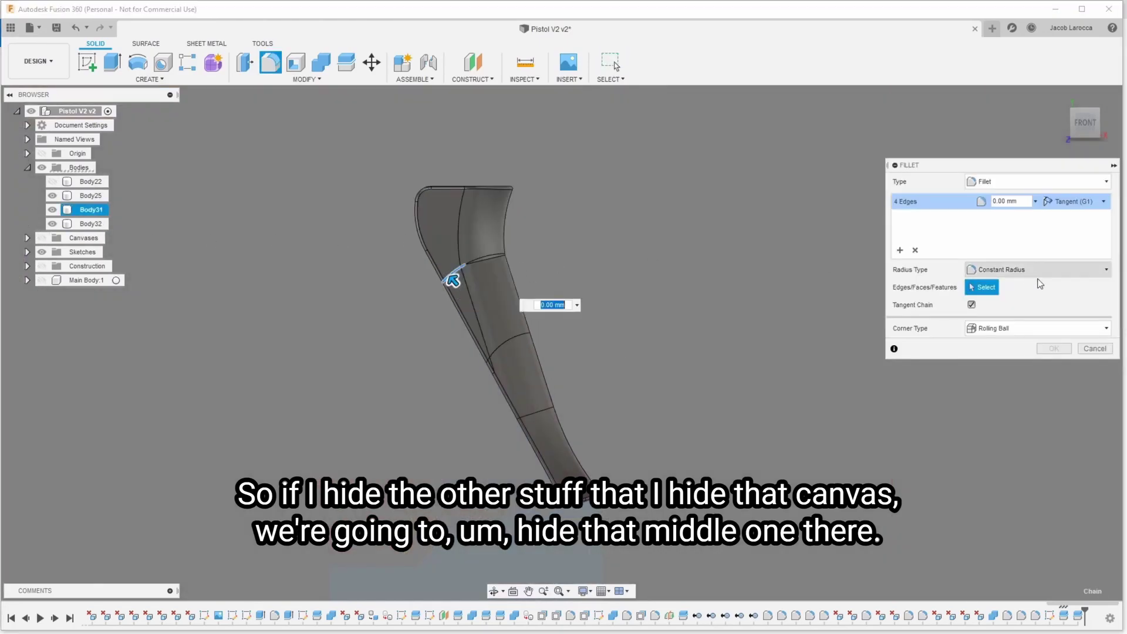
{"action": "left_click", "coordinate": [53, 210]}
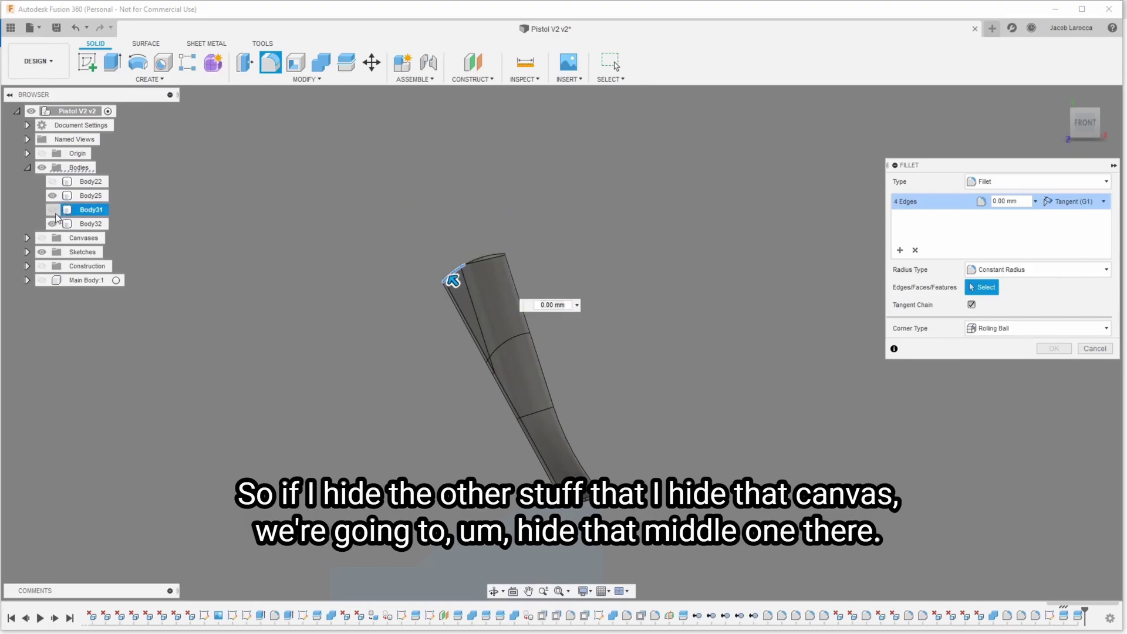
Step: Pick the strip's top edges for a trial fillet, then cancel it
{"action": "left_click", "coordinate": [483, 255]}
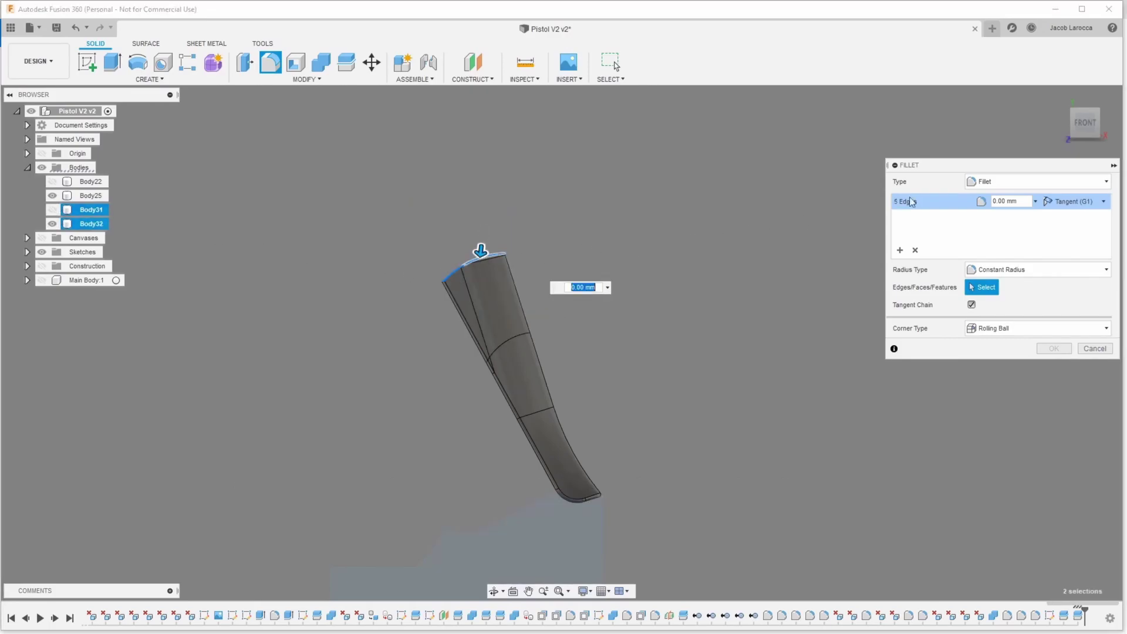
{"action": "middle_click_drag", "start_coordinate": [561, 342], "coordinate": [587, 343], "text": "shift"}
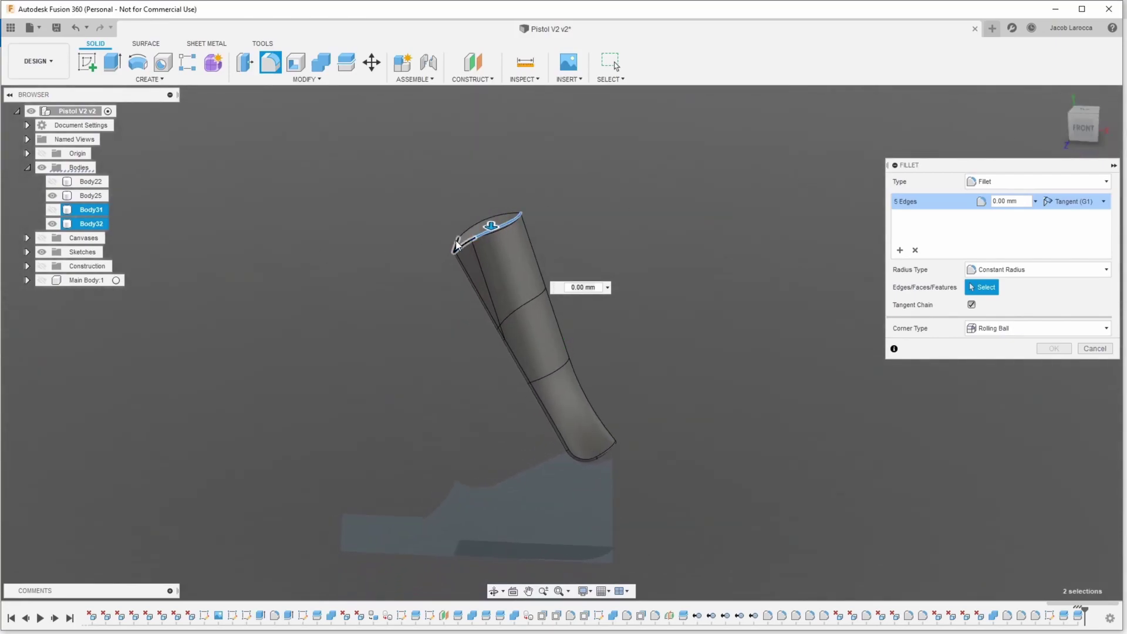
{"action": "left_click", "coordinate": [457, 246]}
{"action": "key", "text": "Escape"}
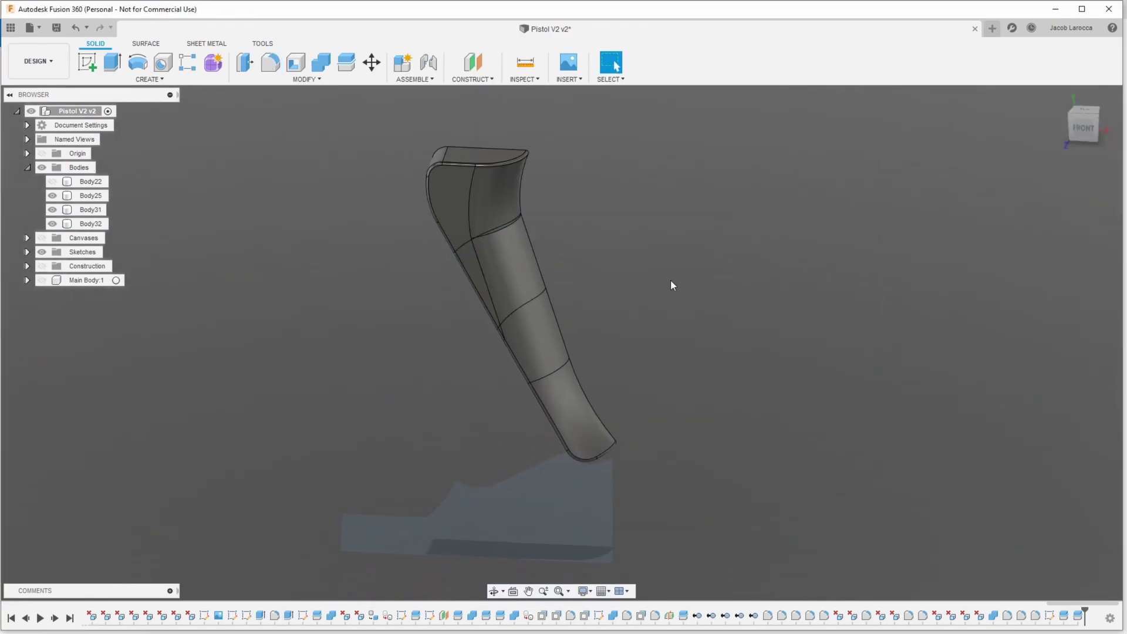
Step: Fillet Body32's three top edges with a 0.5 mm radius
{"action": "key", "text": "s"}
{"action": "left_click", "coordinate": [698, 310]}
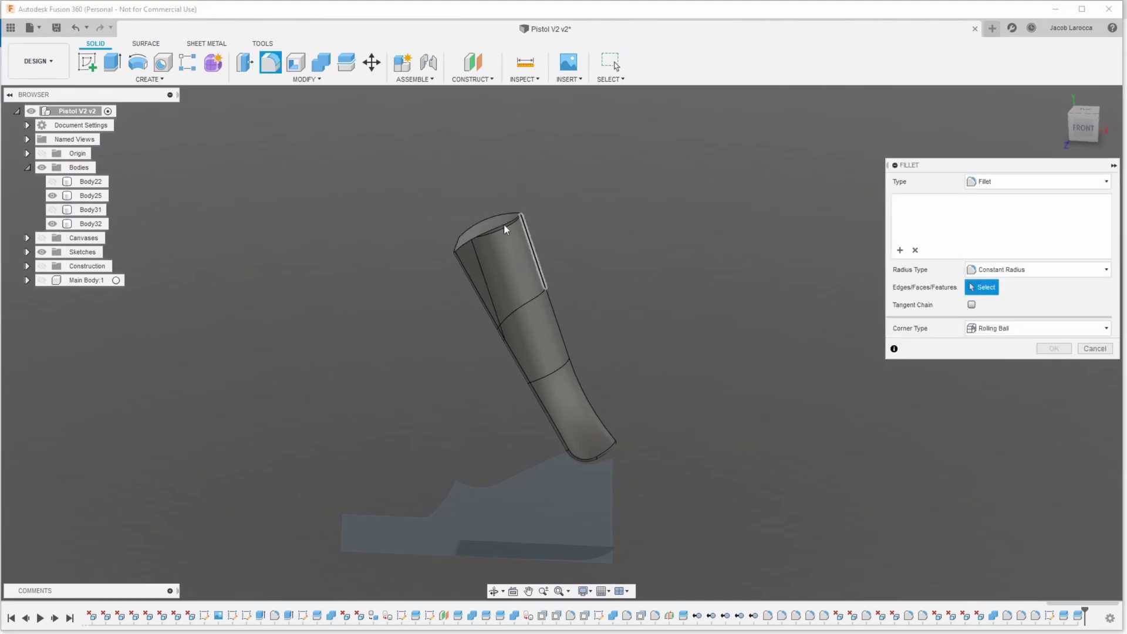
{"action": "left_click", "coordinate": [463, 247]}
{"action": "left_click", "coordinate": [491, 230]}
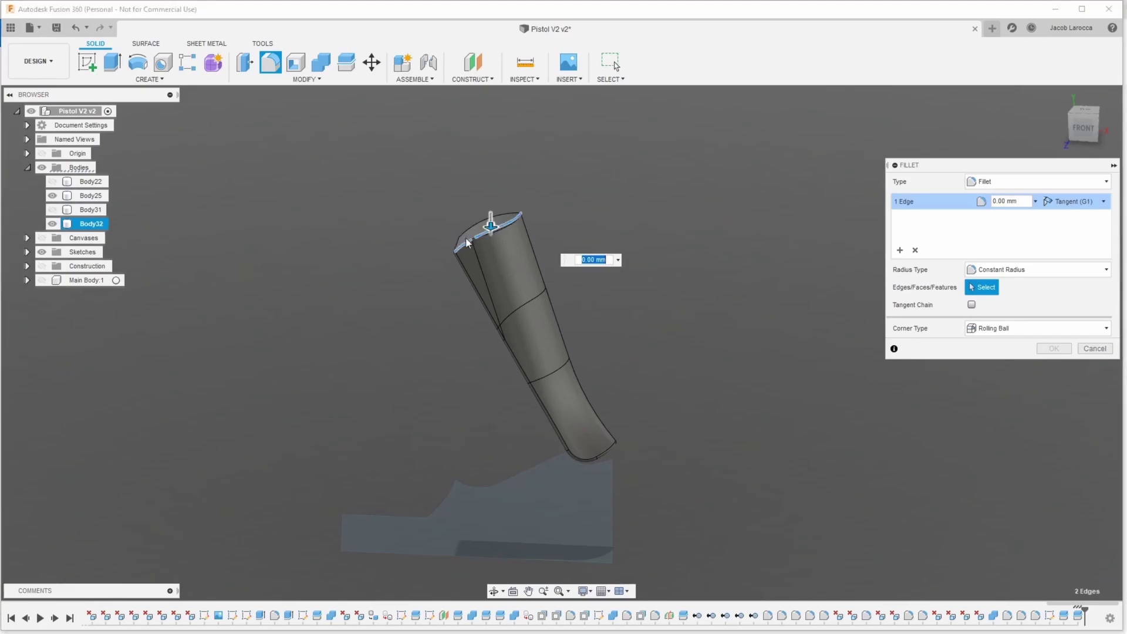
{"action": "scroll", "coordinate": [487, 235], "scroll_direction": "up", "scroll_amount": 3}
{"action": "scroll", "coordinate": [478, 243], "scroll_direction": "up", "scroll_amount": 2}
{"action": "left_click", "coordinate": [474, 244]}
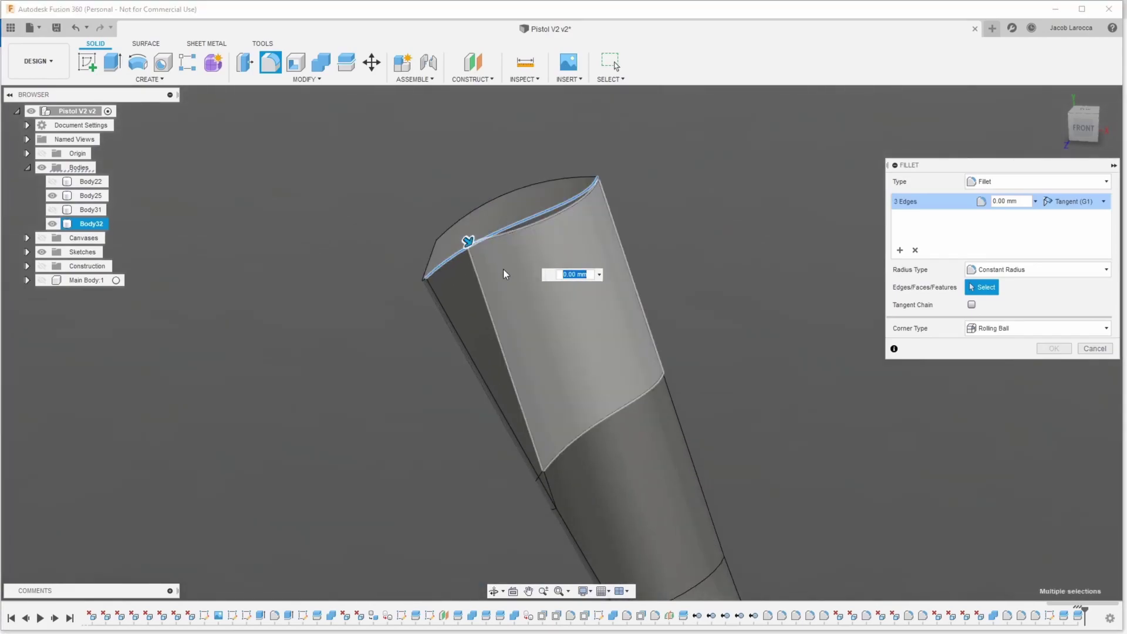
{"action": "type", "text": ".5"}
{"action": "key", "text": "Return"}
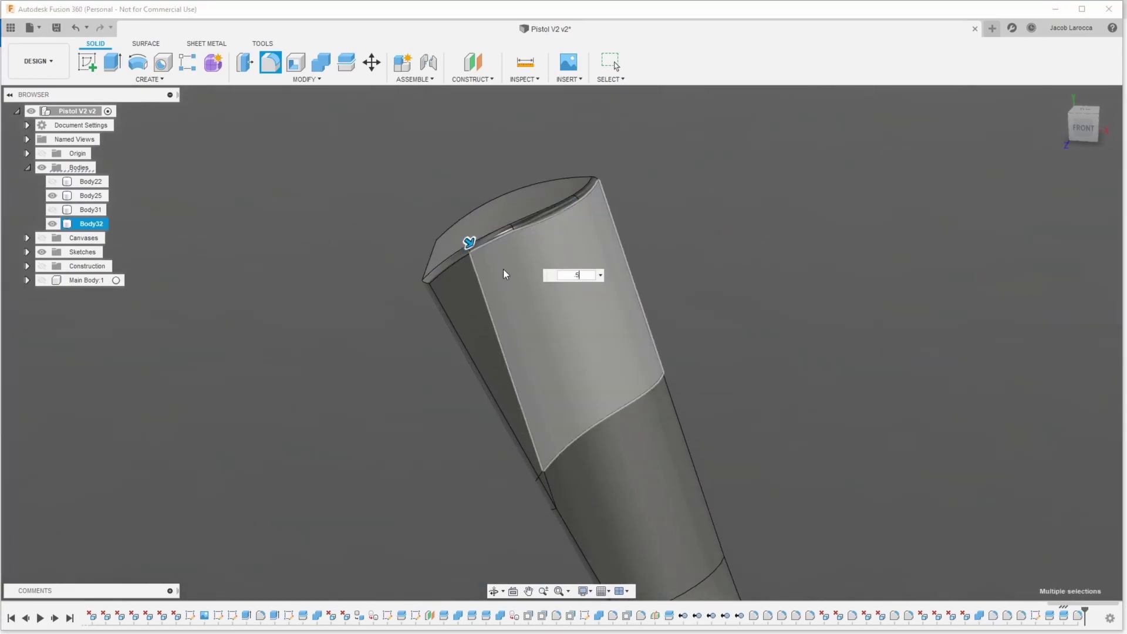
{"action": "middle_click_drag", "start_coordinate": [599, 402], "coordinate": [470, 285]}
Step: Hide Body32 and fillet Body25's top edges with a 5 mm radius
{"action": "left_click", "coordinate": [53, 225]}
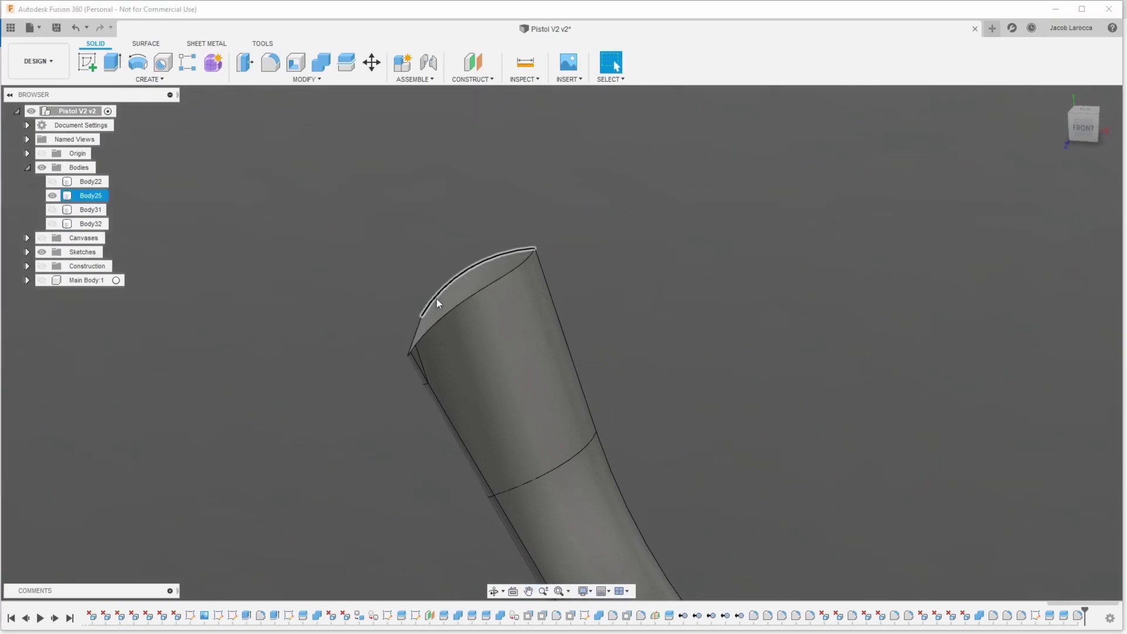
{"action": "key", "text": "s"}
{"action": "left_click", "coordinate": [442, 371]}
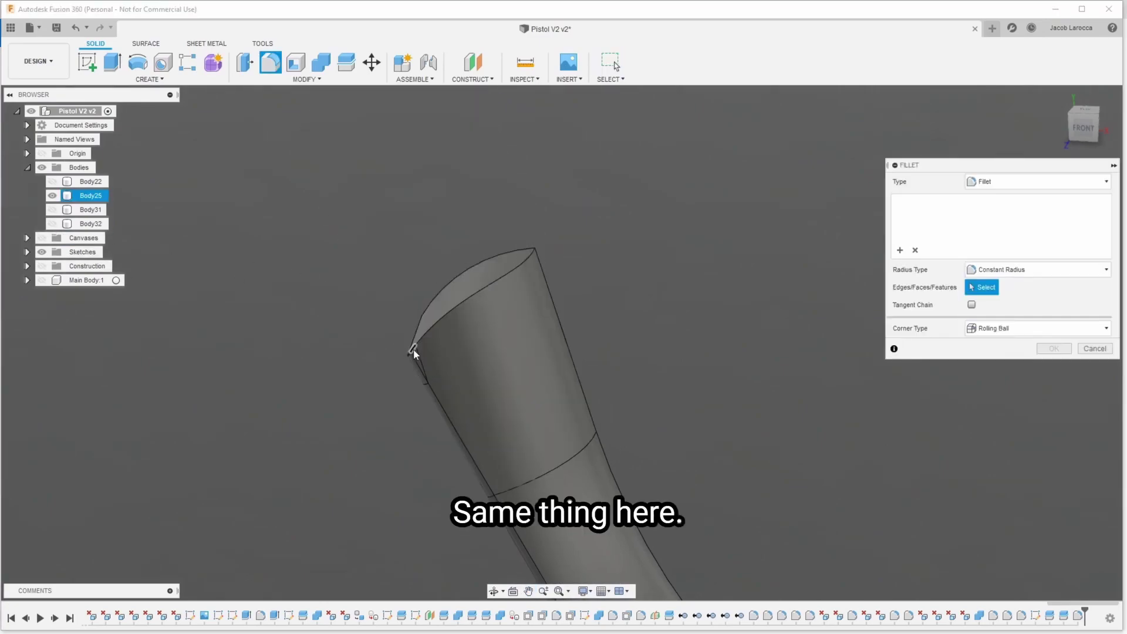
{"action": "left_click", "coordinate": [411, 350]}
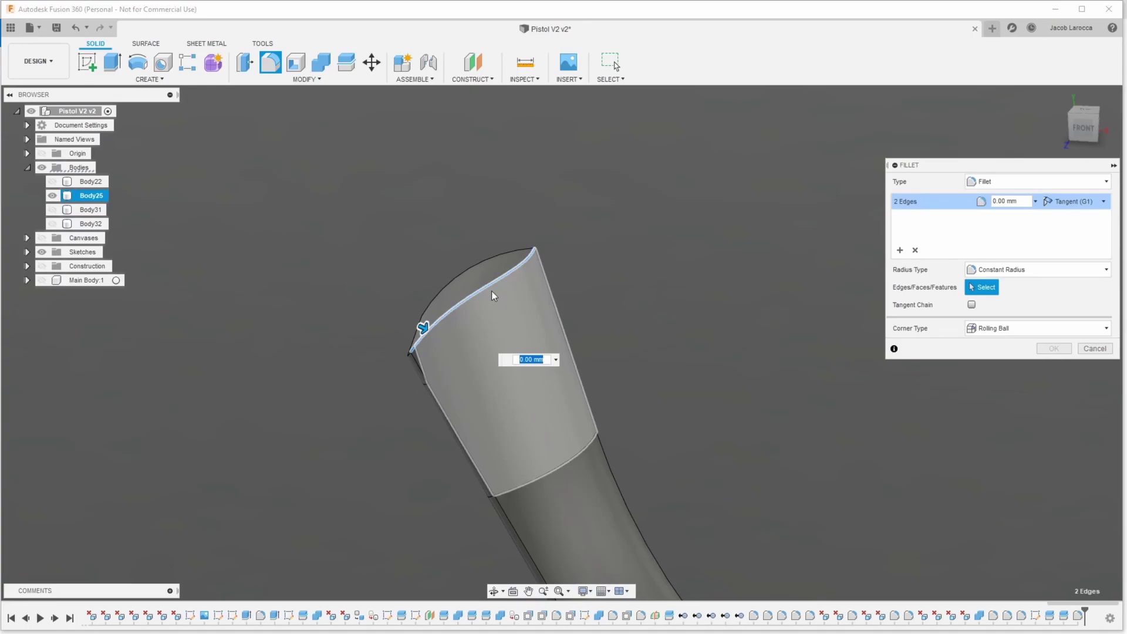
{"action": "type", "text": "5"}
{"action": "key", "text": "Return"}
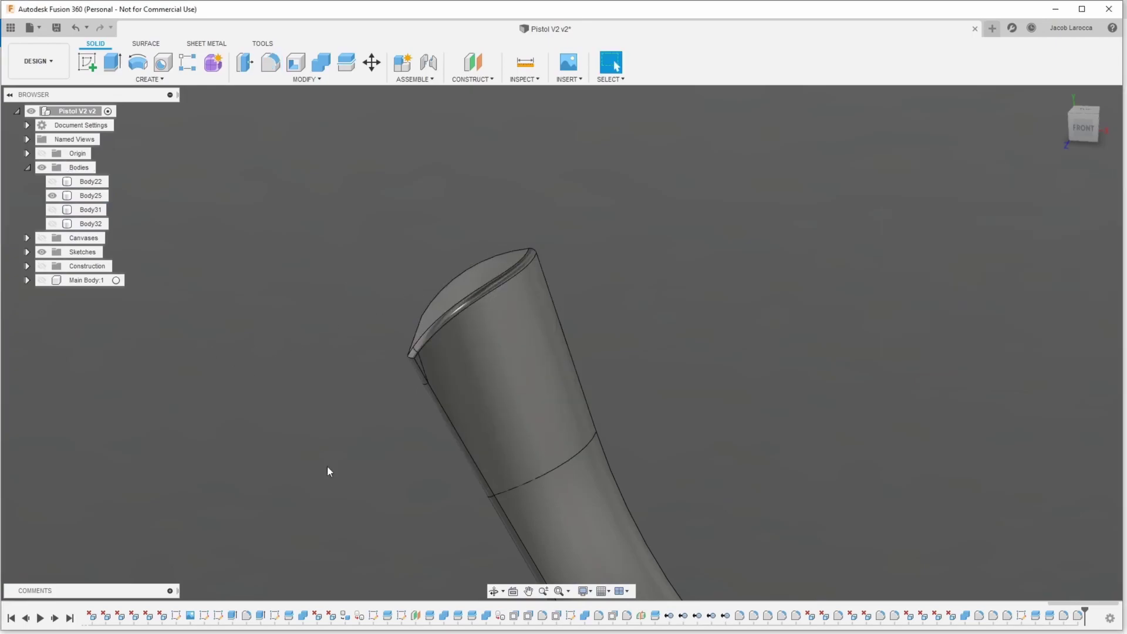
{"action": "key", "text": "F6"}
Step: Show Body32 again and fillet its two lower seam edges
{"action": "left_click", "coordinate": [53, 224]}
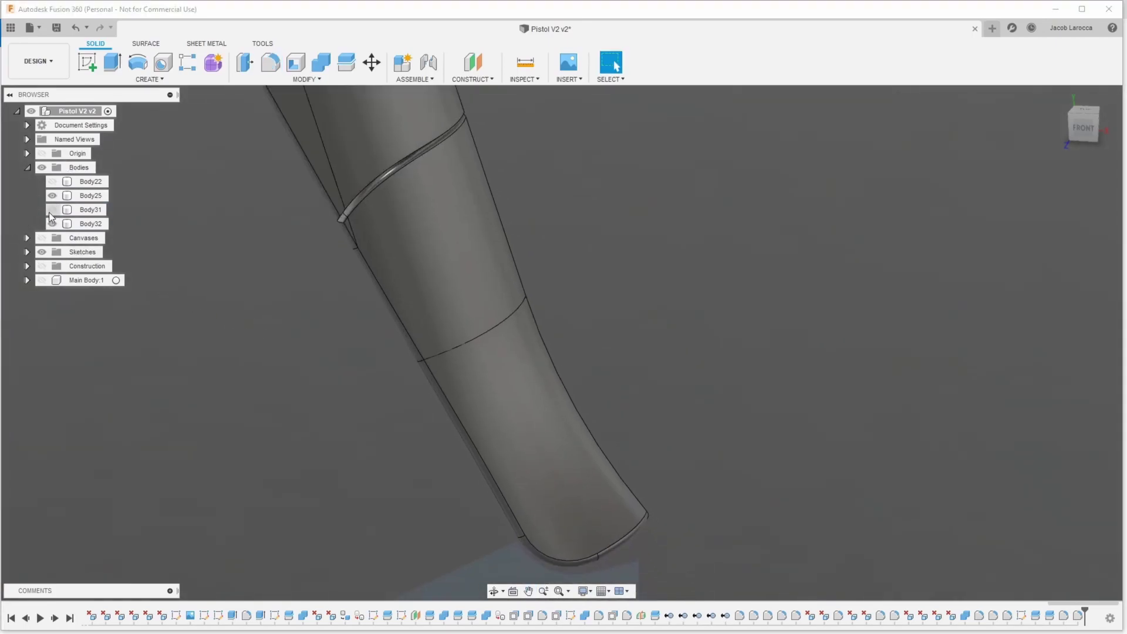
{"action": "left_click", "coordinate": [90, 223]}
{"action": "left_click", "coordinate": [358, 197]}
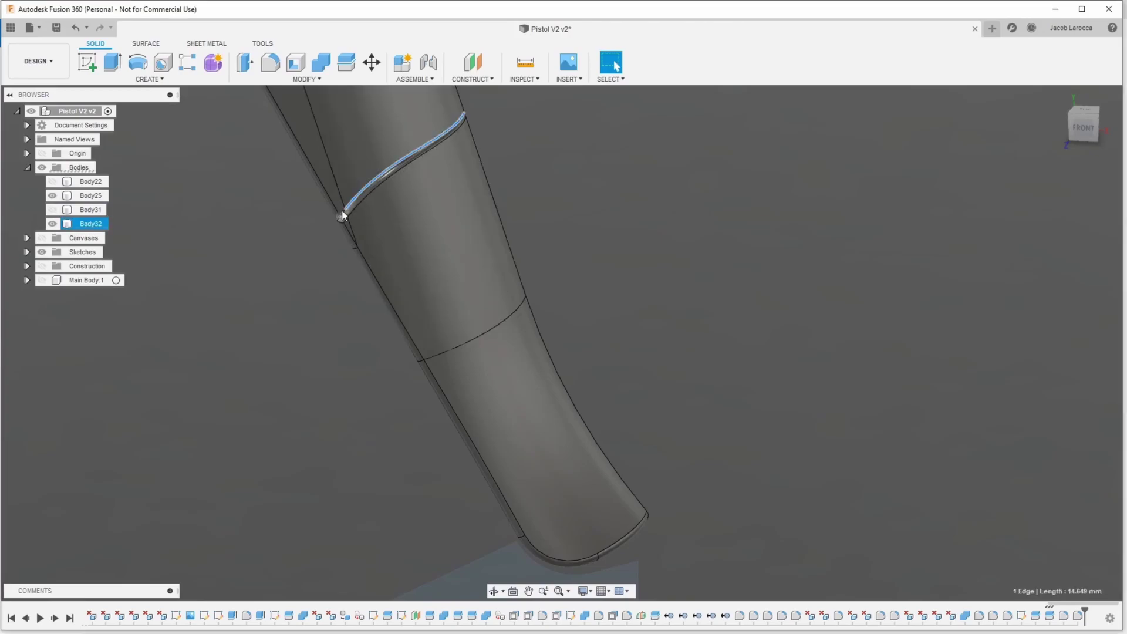
{"action": "key", "text": "s"}
{"action": "left_click", "coordinate": [358, 232]}
{"action": "left_click", "coordinate": [341, 215]}
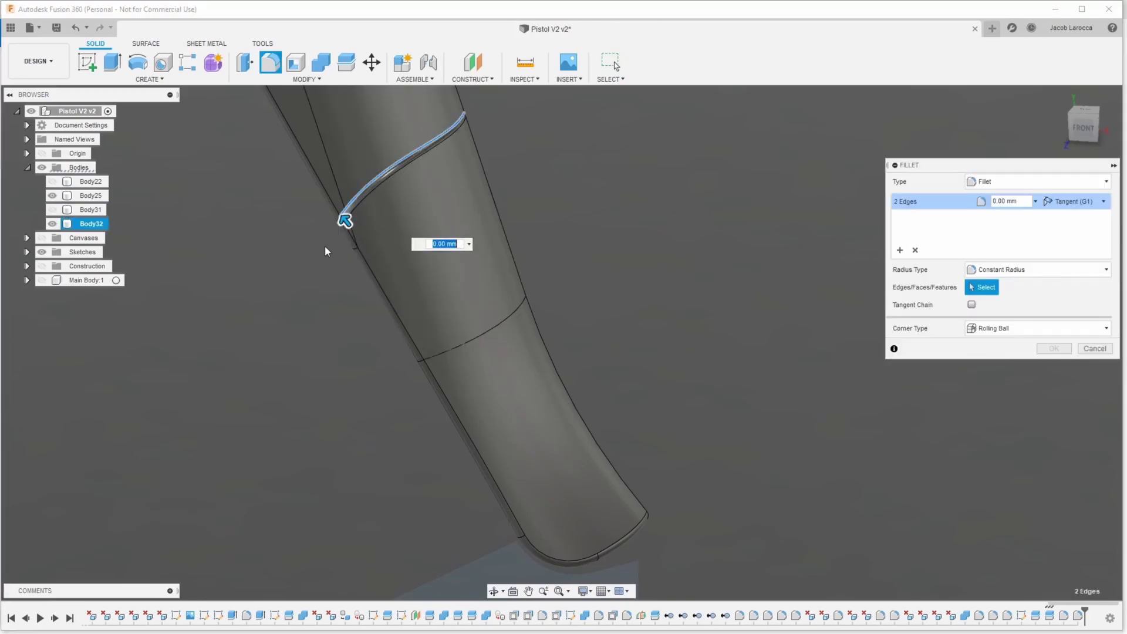
{"action": "key", "text": "Escape"}
{"action": "middle_click_drag", "start_coordinate": [321, 247], "coordinate": [322, 332]}
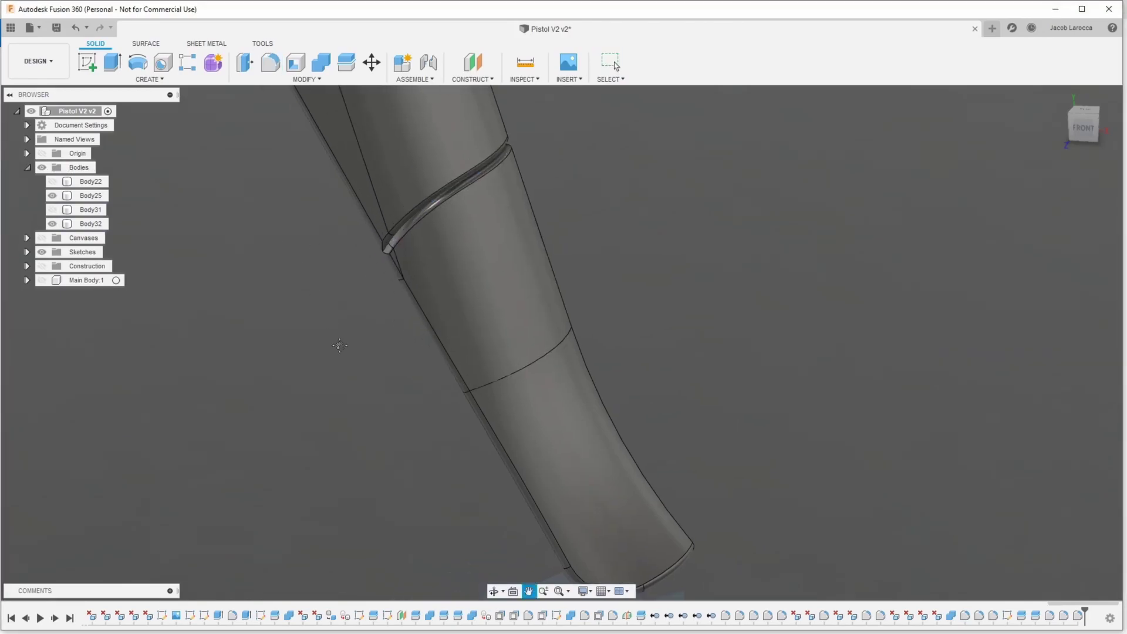
Step: Show Body31 and fillet its two seam edges with a 1 mm radius
{"action": "left_click", "coordinate": [53, 210]}
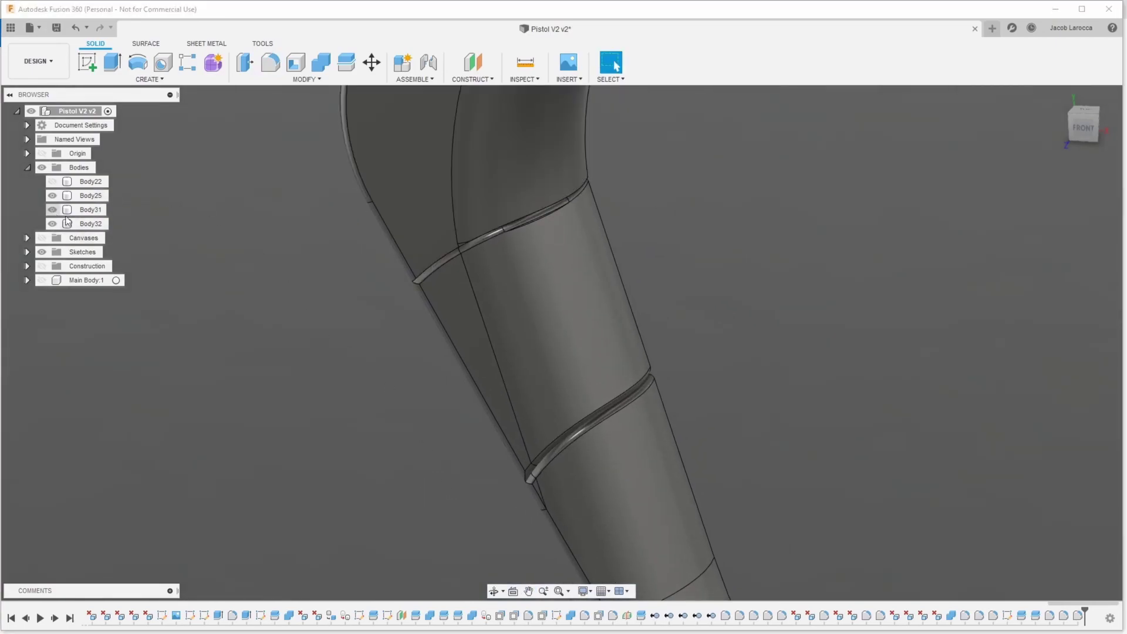
{"action": "middle_click_drag", "start_coordinate": [223, 282], "coordinate": [221, 380]}
{"action": "key", "text": "s"}
{"action": "left_click", "coordinate": [581, 398]}
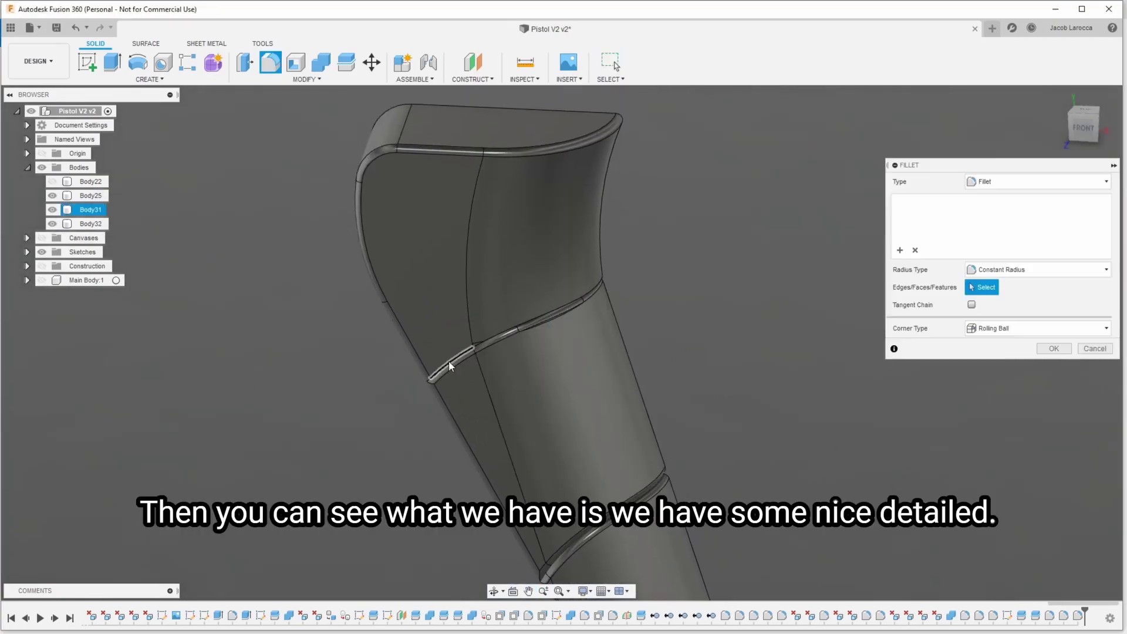
{"action": "left_click", "coordinate": [497, 334]}
{"action": "left_click", "coordinate": [481, 348]}
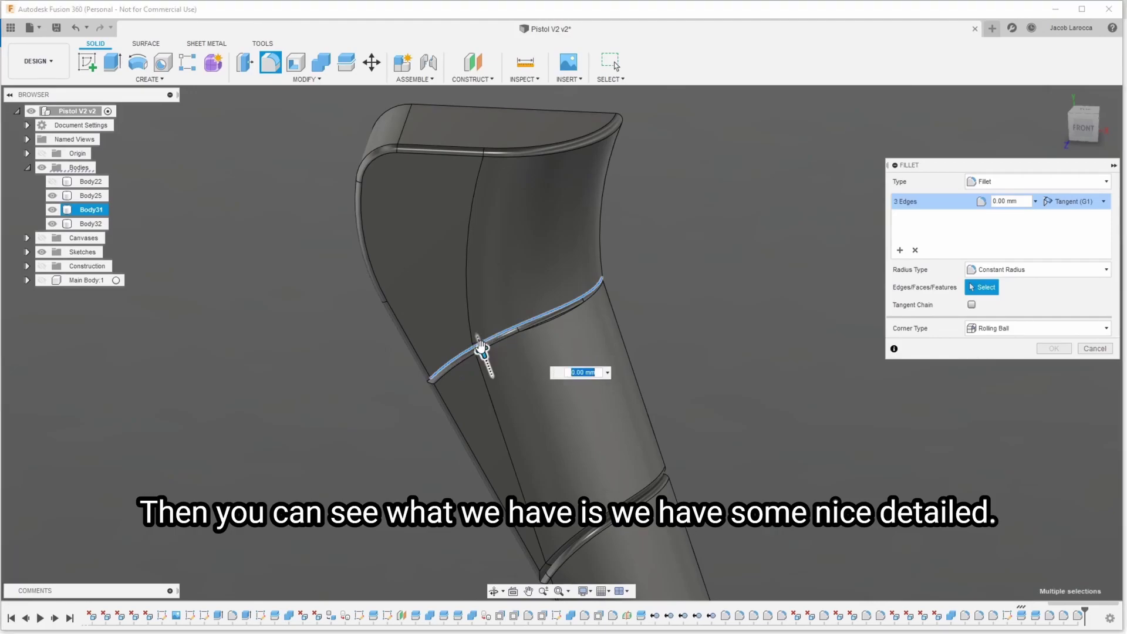
{"action": "type", "text": "1"}
{"action": "key", "text": "Return"}
{"action": "scroll", "coordinate": [352, 355], "scroll_direction": "down", "scroll_amount": 3}
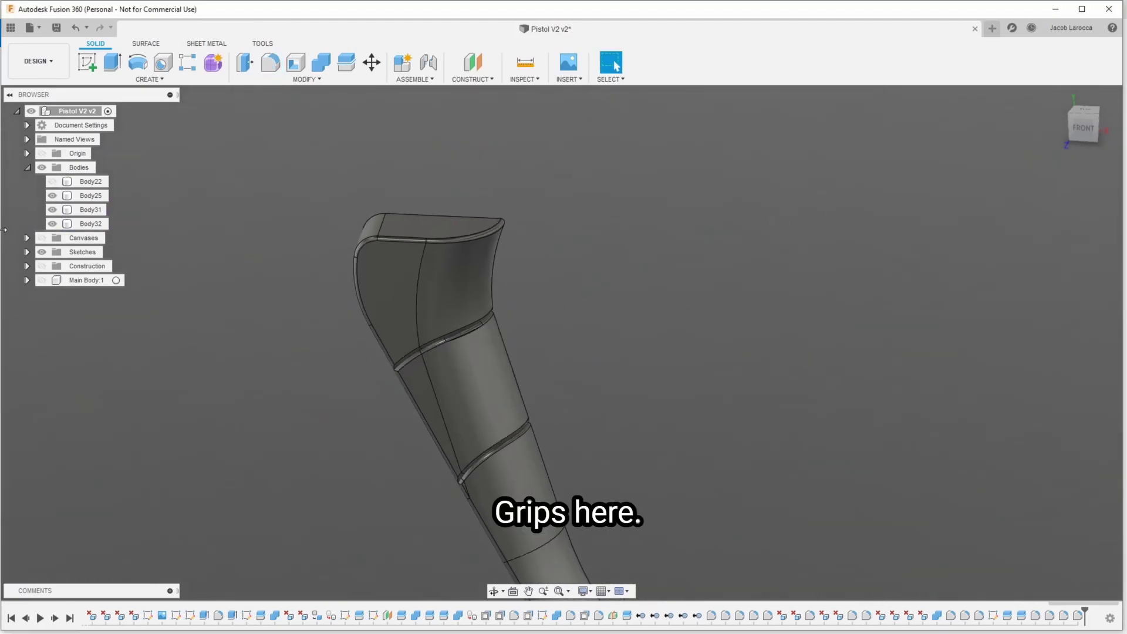
Step: Show Body22, the main grip, again and orbit around its top
{"action": "left_click", "coordinate": [52, 181]}
{"action": "scroll", "coordinate": [463, 251], "scroll_direction": "up", "scroll_amount": 3}
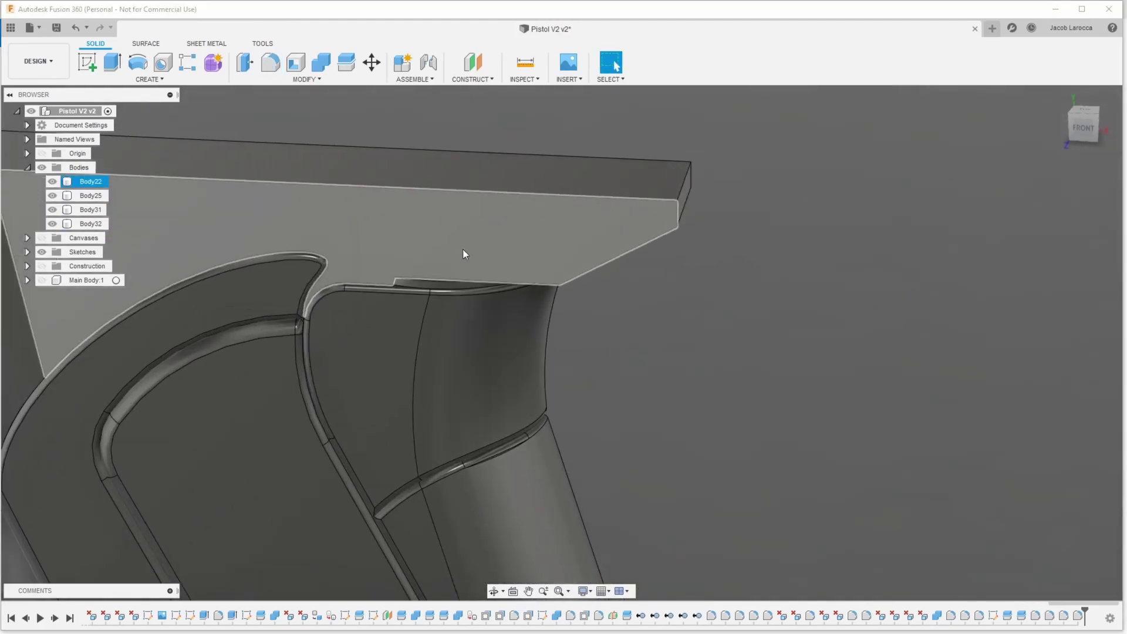
{"action": "middle_click_drag", "start_coordinate": [561, 342], "coordinate": [612, 335], "text": "shift"}
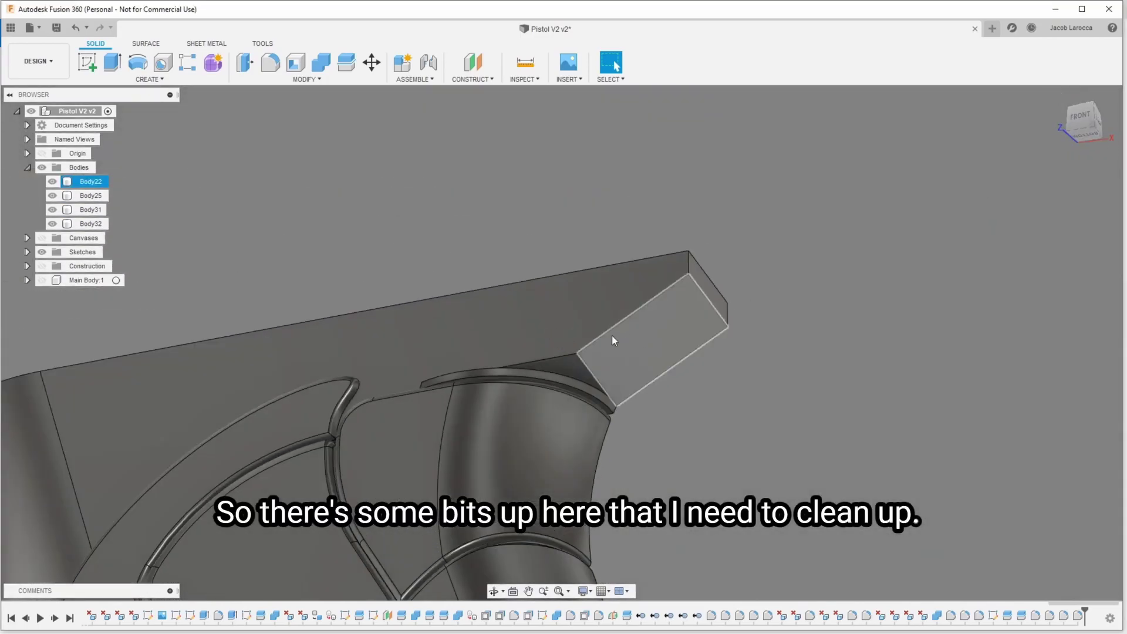
{"action": "scroll", "coordinate": [523, 421], "scroll_direction": "up", "scroll_amount": 3}
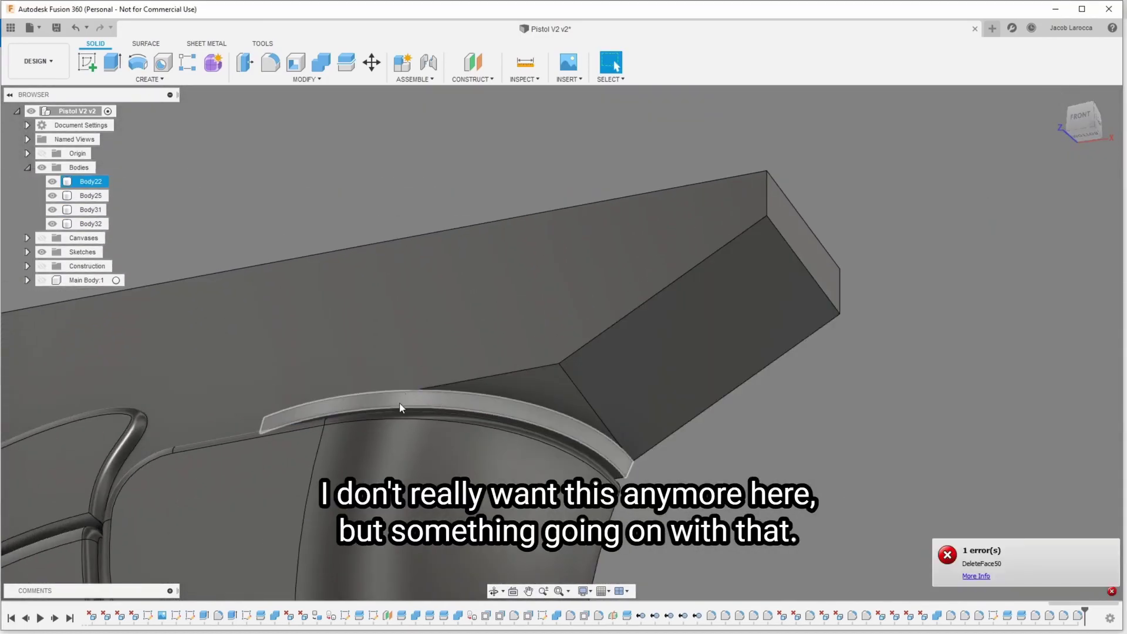
Step: Try deleting the triangular face and rim face, undoing the first deletion
{"action": "left_click", "coordinate": [517, 385]}
{"action": "key", "text": "Delete"}
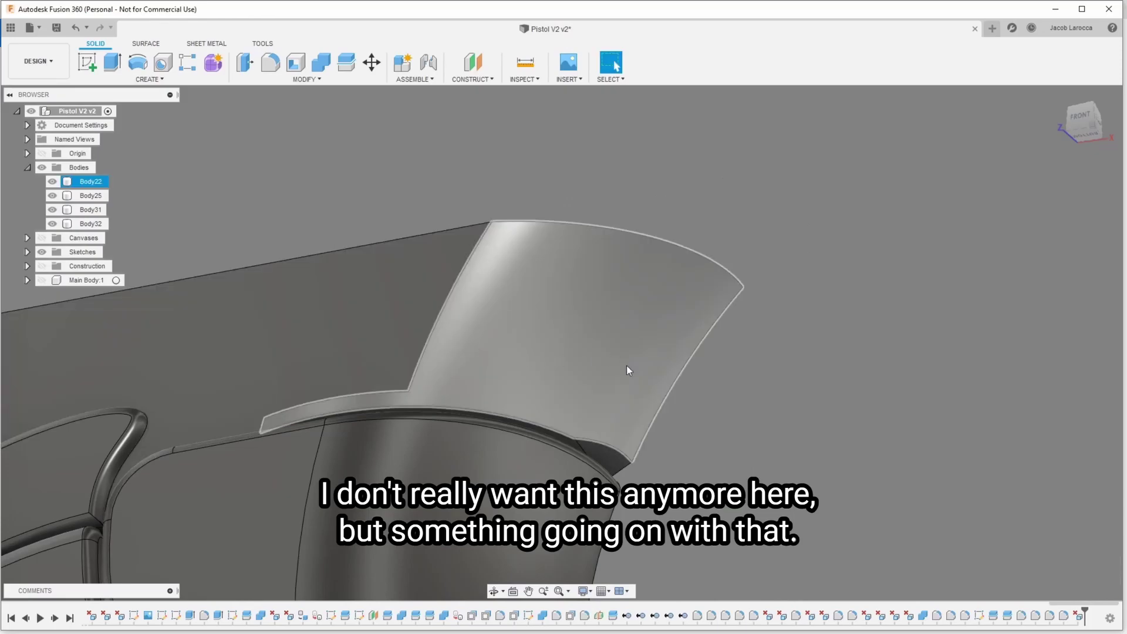
{"action": "key", "text": "ctrl+z"}
{"action": "left_click", "coordinate": [300, 417]}
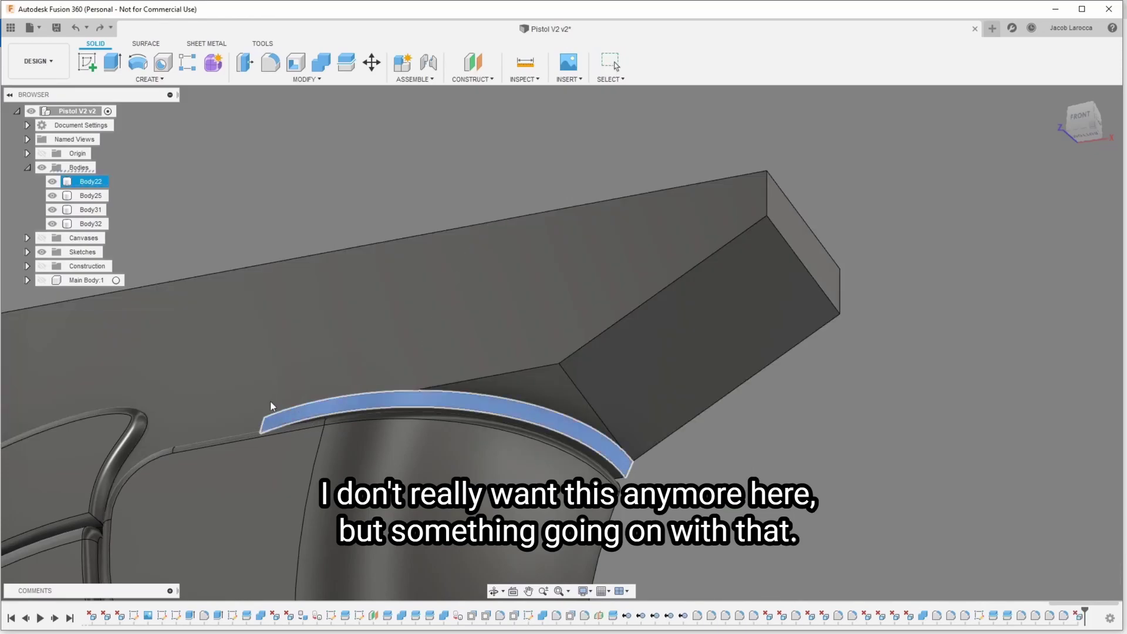
{"action": "key", "text": "Delete"}
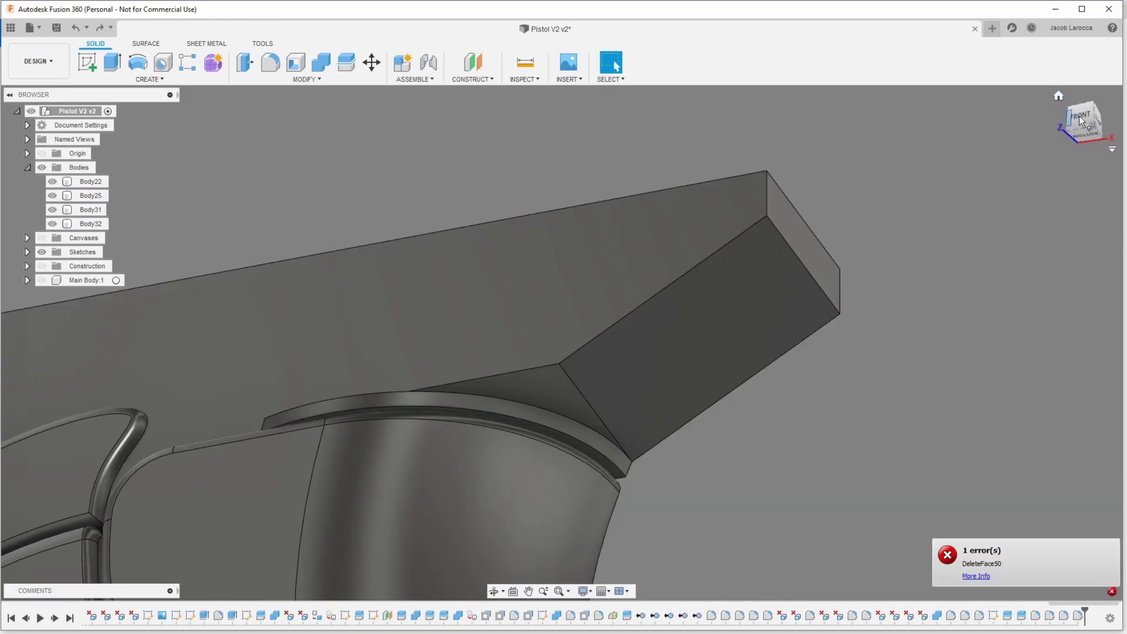
{"action": "middle_click_drag", "start_coordinate": [1050, 117], "coordinate": [390, 121], "text": "shift"}
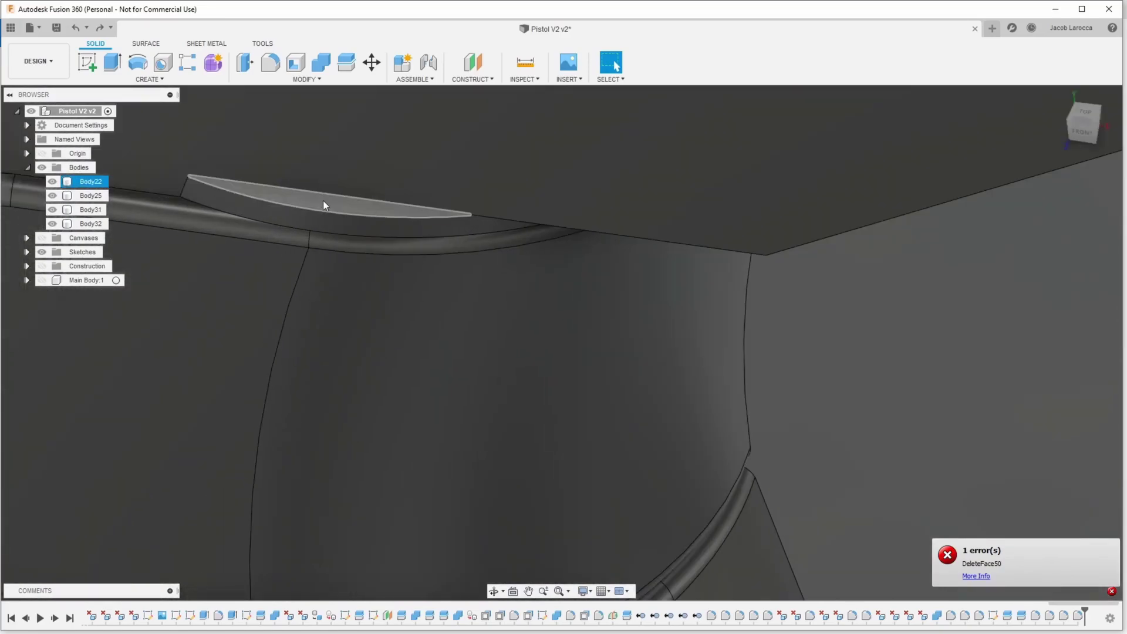
Step: Create and finish a sketch on the thin curved sliver face above the rim
{"action": "left_click", "coordinate": [322, 199]}
{"action": "right_click", "coordinate": [323, 200]}
{"action": "left_click", "coordinate": [320, 252]}
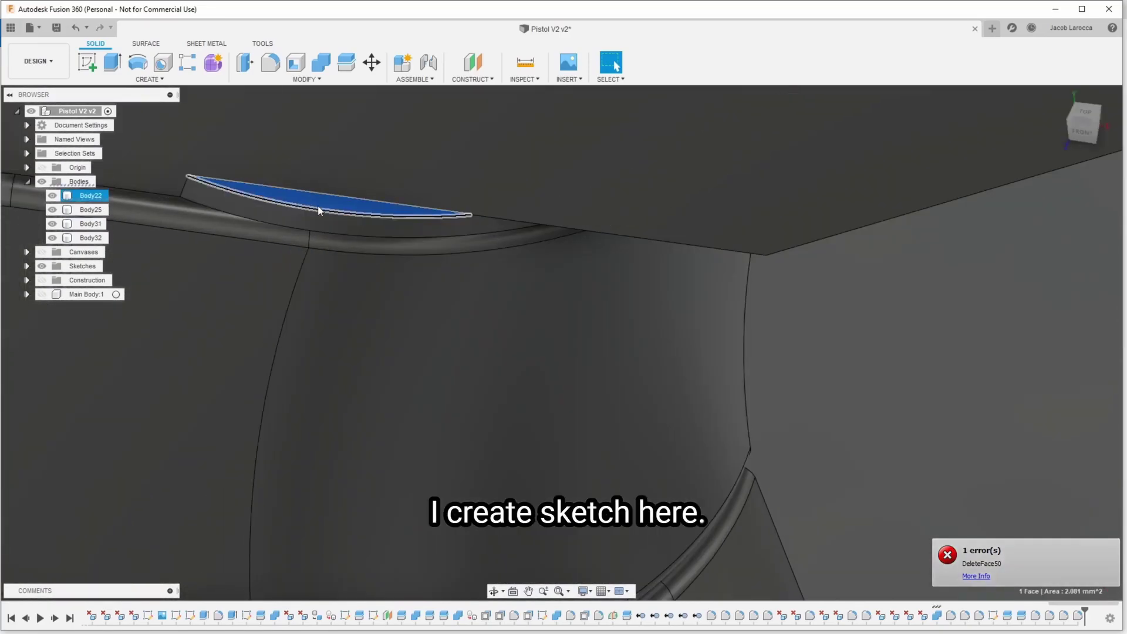
{"action": "right_click", "coordinate": [323, 200]}
{"action": "left_click", "coordinate": [317, 262]}
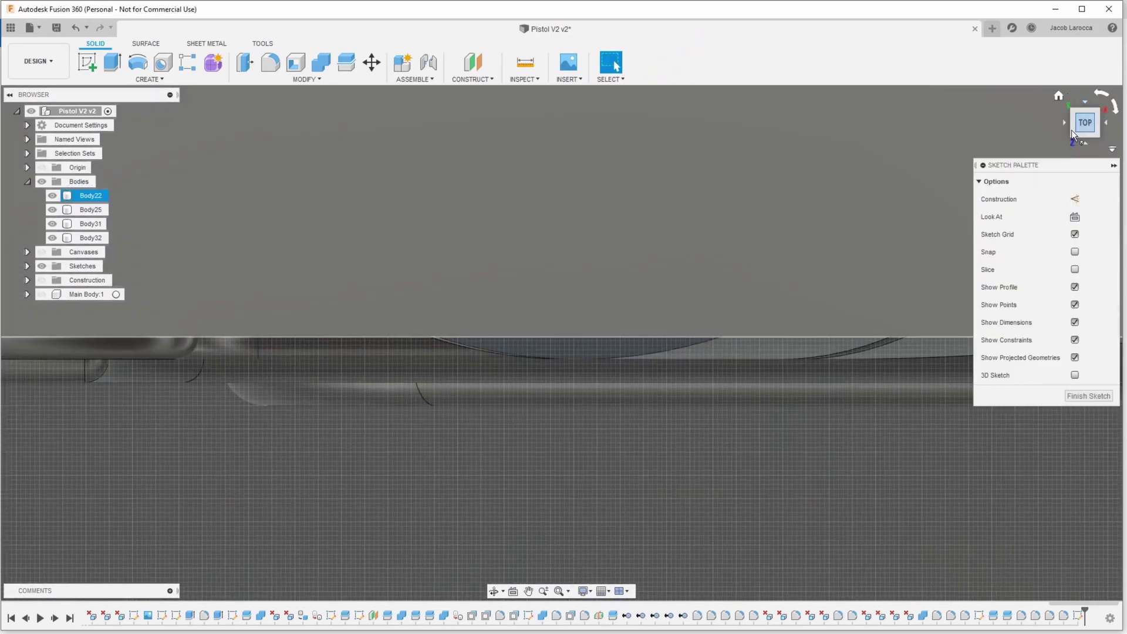
{"action": "middle_click_drag", "start_coordinate": [562, 340], "coordinate": [593, 352], "text": "shift"}
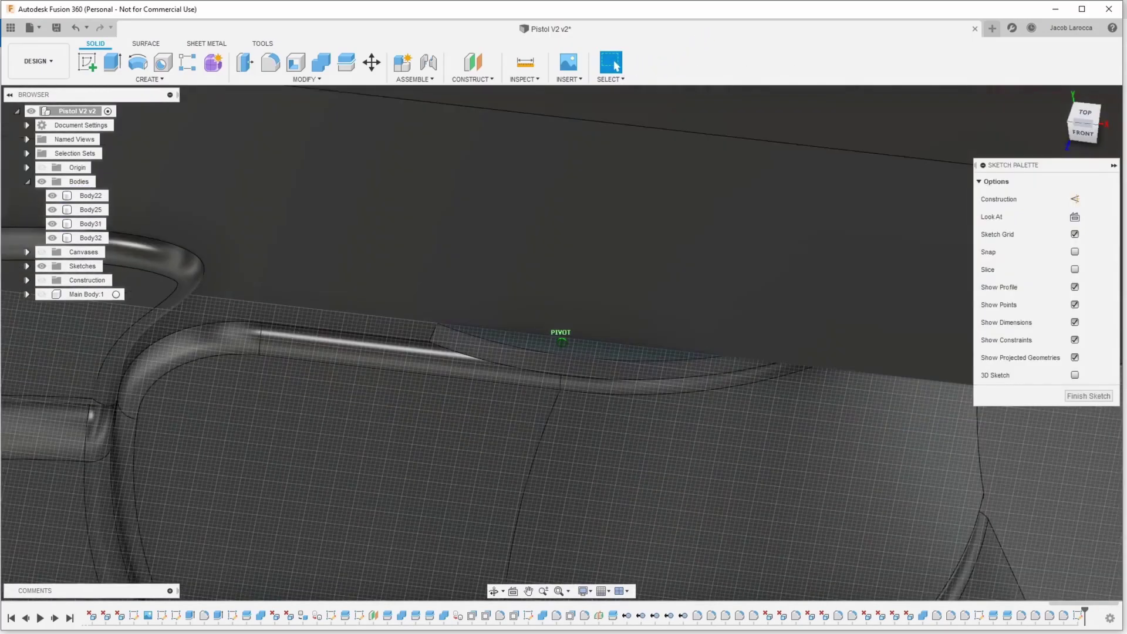
{"action": "left_click", "coordinate": [1088, 396]}
Step: Extrude the sliver profile as a 0.646 mm cut into the grip strip
{"action": "left_click", "coordinate": [565, 354]}
{"action": "key", "text": "e"}
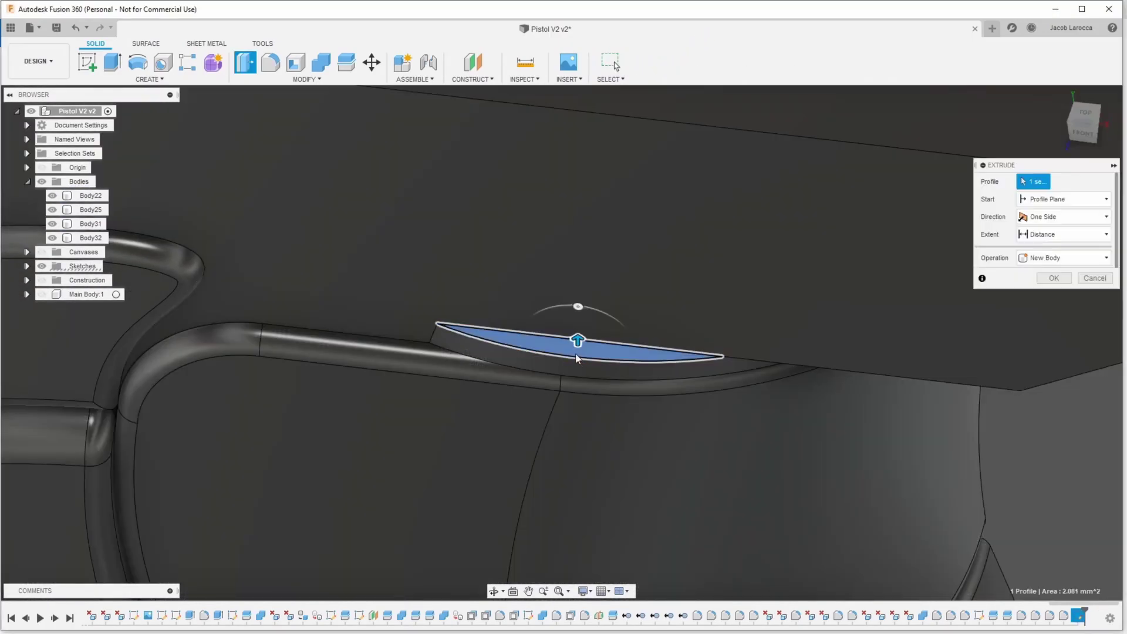
{"action": "left_click_drag", "start_coordinate": [577, 333], "coordinate": [578, 376]}
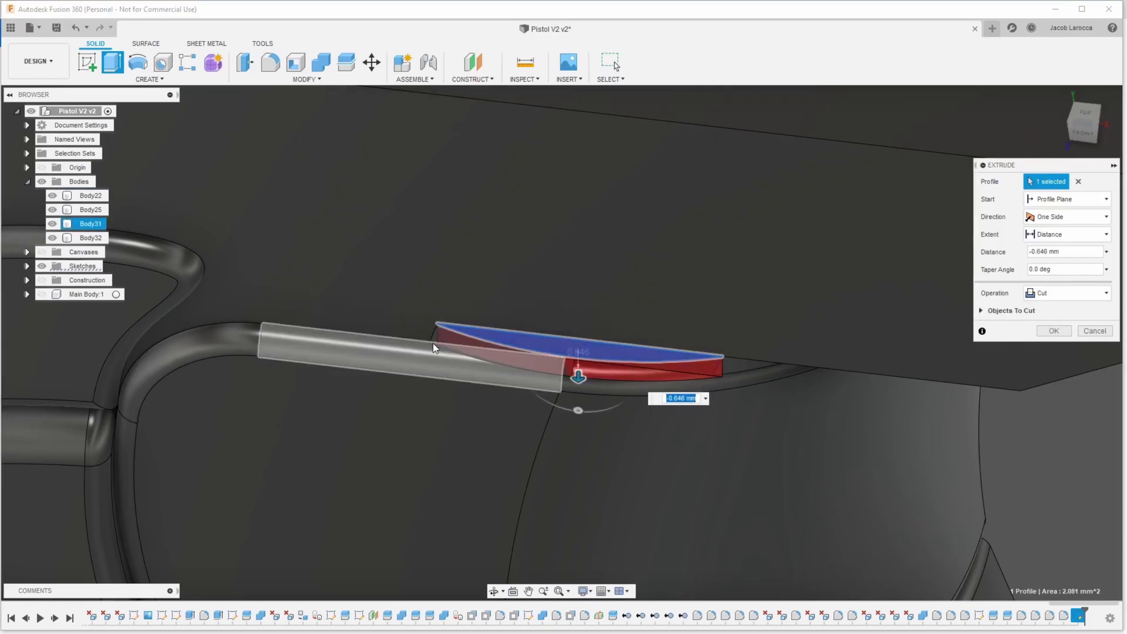
{"action": "key", "text": "Return"}
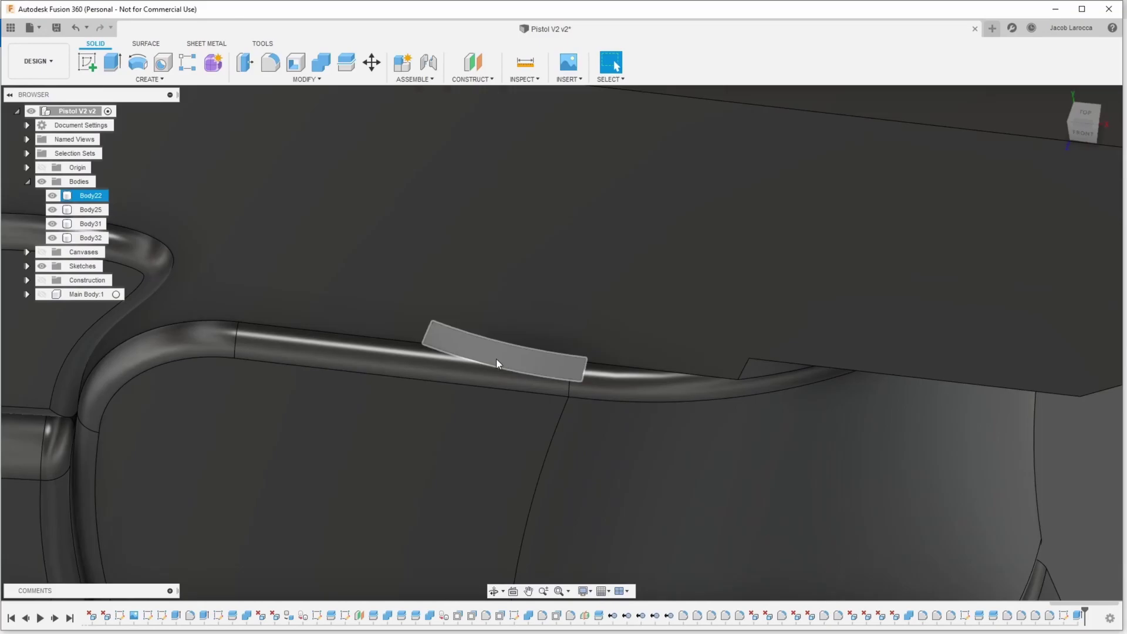
Step: Delete the small curved sliver body above the grip rim
{"action": "left_click", "coordinate": [496, 359]}
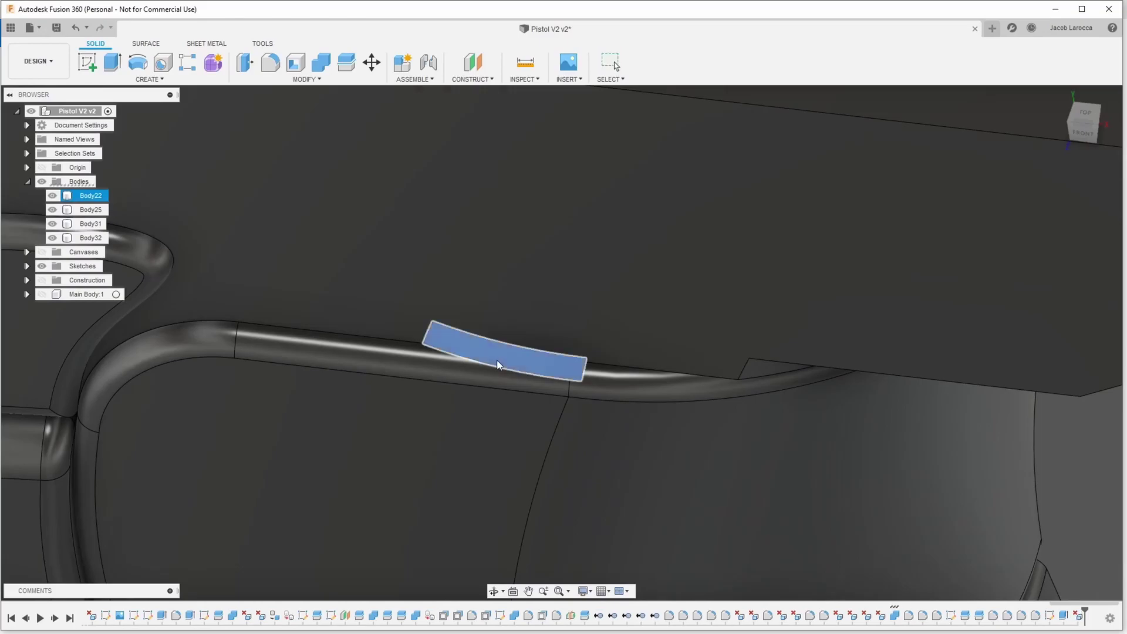
{"action": "key", "text": "Delete"}
{"action": "middle_click_drag", "start_coordinate": [786, 379], "coordinate": [999, 378], "text": "shift"}
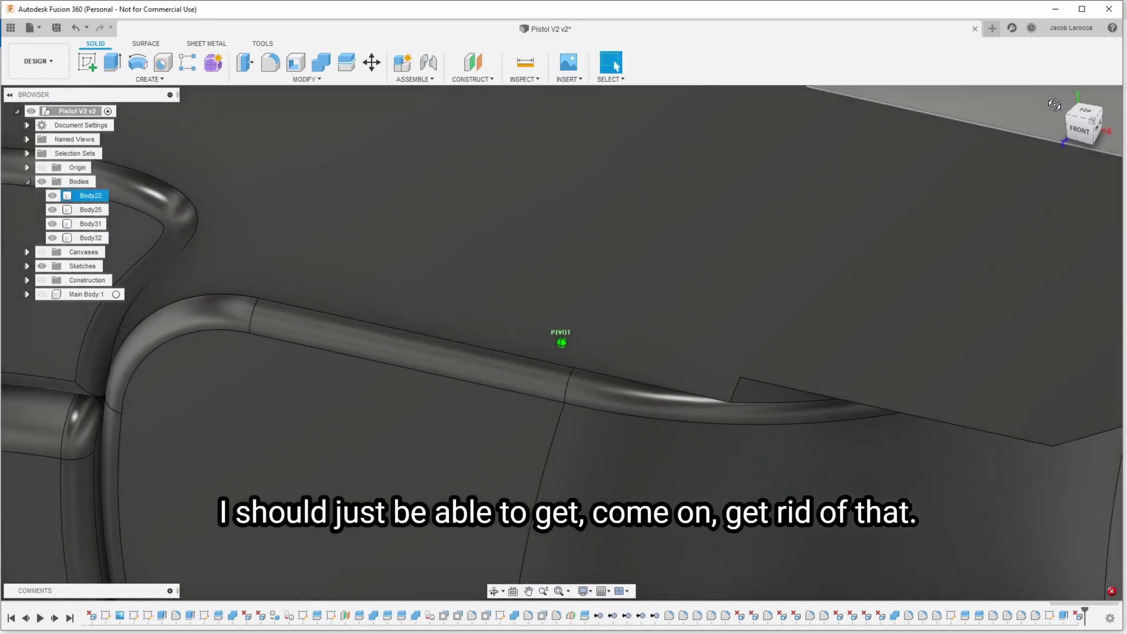
{"action": "middle_click_drag", "start_coordinate": [562, 343], "coordinate": [562, 343], "text": "shift"}
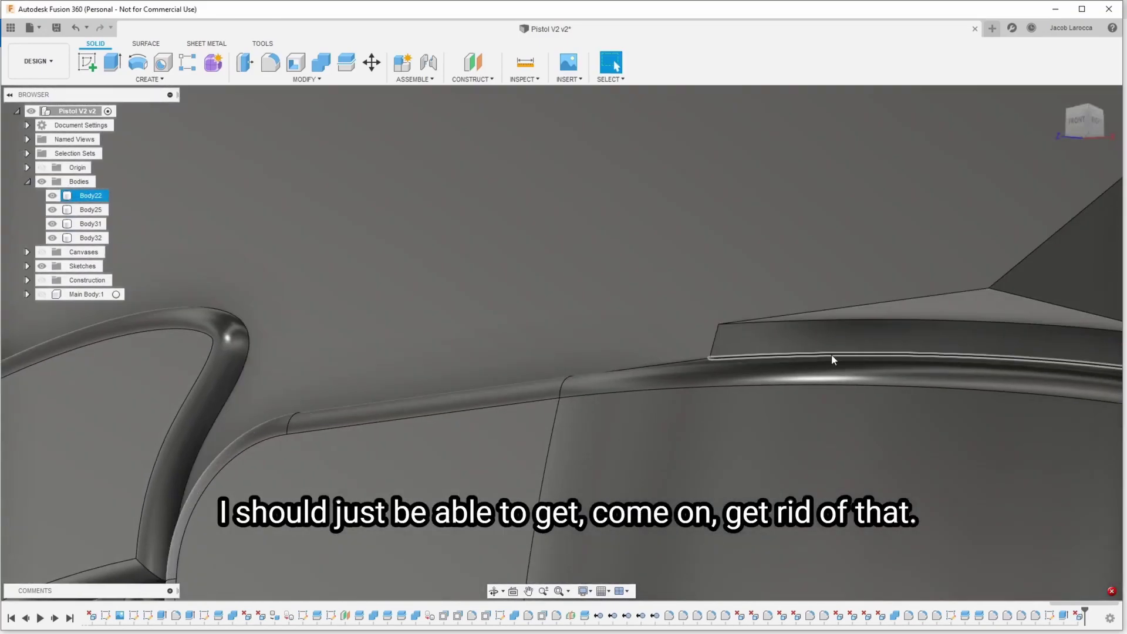
Step: Delete the leftover fin strip face and the sloped face above it
{"action": "left_click", "coordinate": [833, 352]}
{"action": "key", "text": "Delete"}
{"action": "scroll", "coordinate": [912, 374], "scroll_direction": "up", "scroll_amount": 3}
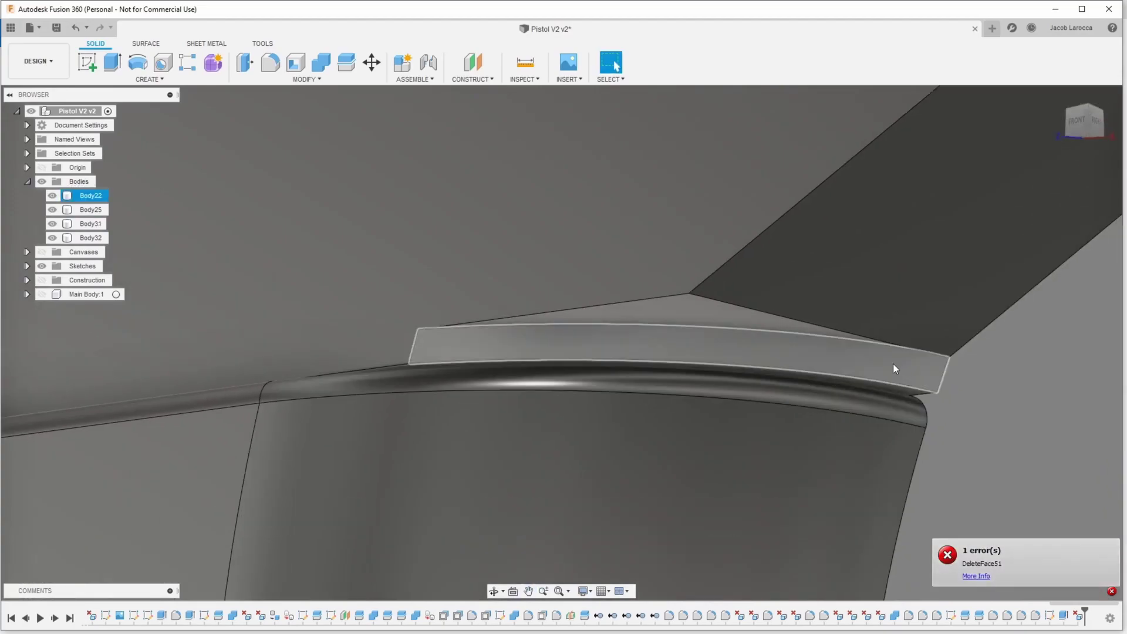
{"action": "left_click", "coordinate": [893, 374]}
{"action": "key", "text": "Delete"}
{"action": "scroll", "coordinate": [799, 362], "scroll_direction": "up", "scroll_amount": 3}
{"action": "scroll", "coordinate": [463, 264], "scroll_direction": "up", "scroll_amount": 2}
{"action": "left_click", "coordinate": [461, 265]}
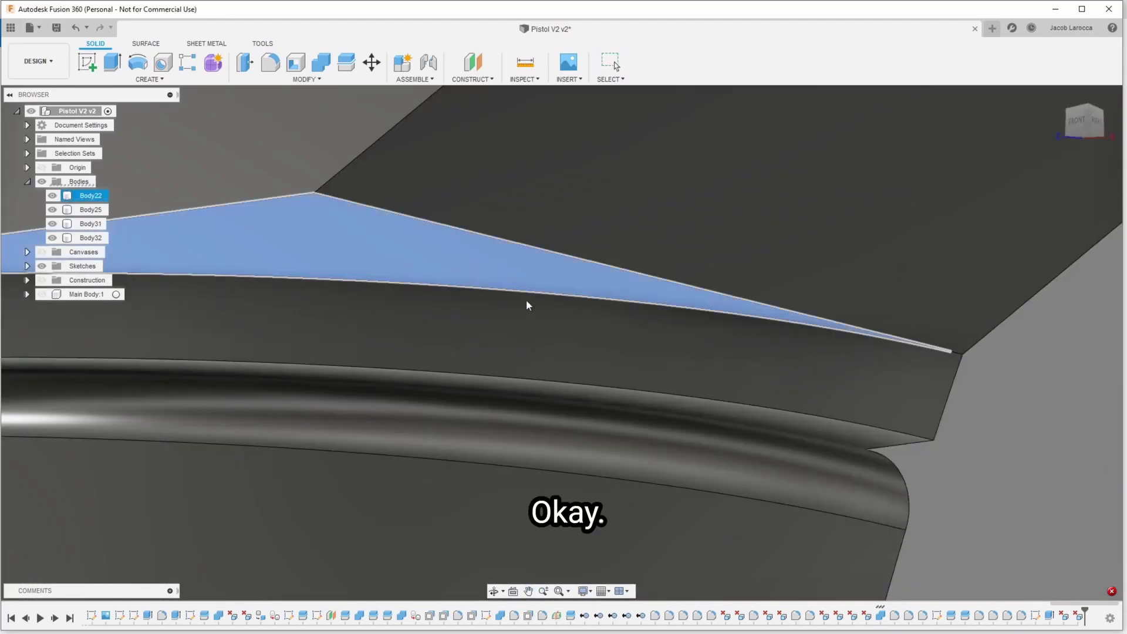
{"action": "key", "text": "Delete"}
Step: Switch to the front view and zoom and pan onto the curved strip
{"action": "scroll", "coordinate": [640, 343], "scroll_direction": "down", "scroll_amount": 2}
{"action": "scroll", "coordinate": [822, 352], "scroll_direction": "up", "scroll_amount": 3}
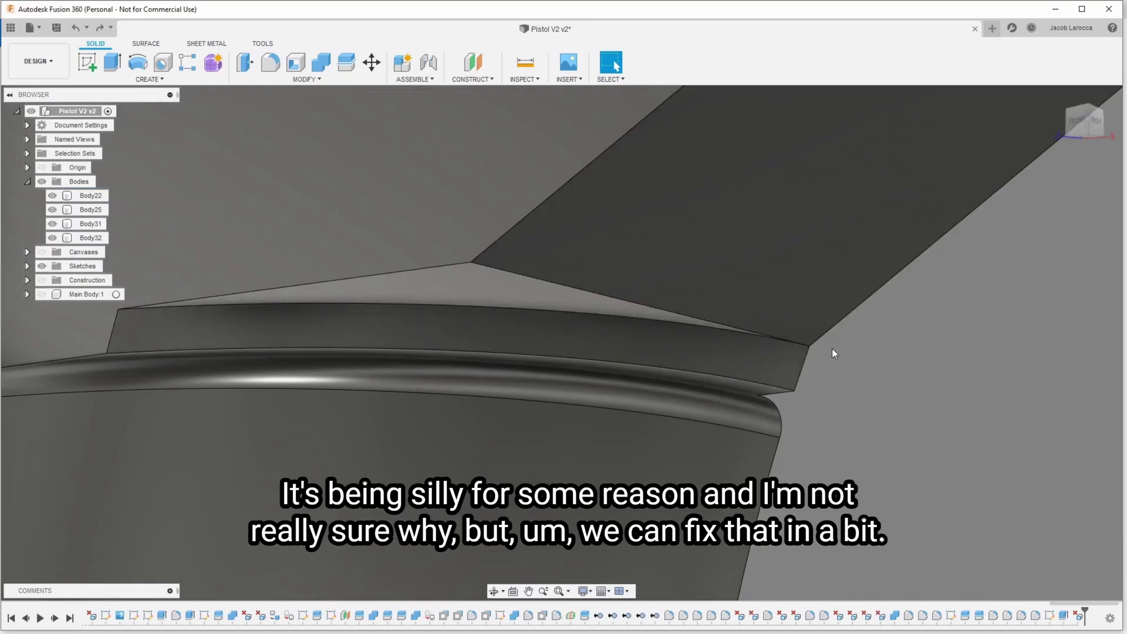
{"action": "scroll", "coordinate": [777, 347], "scroll_direction": "up", "scroll_amount": 3}
{"action": "scroll", "coordinate": [787, 347], "scroll_direction": "up", "scroll_amount": 1}
{"action": "scroll", "coordinate": [721, 406], "scroll_direction": "down", "scroll_amount": 2}
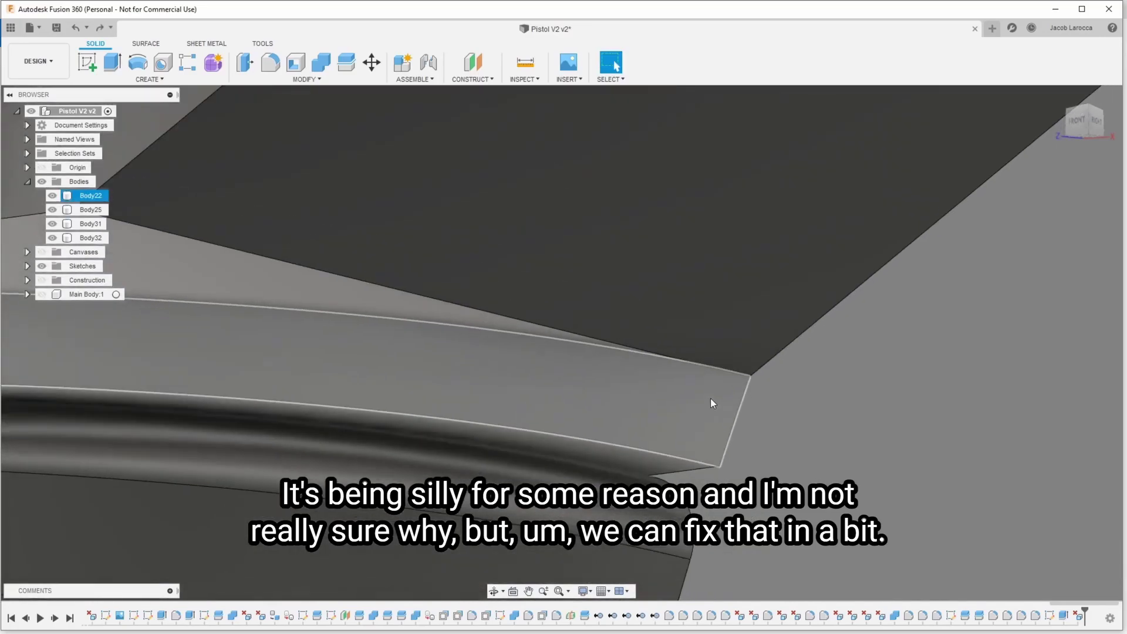
{"action": "scroll", "coordinate": [710, 398], "scroll_direction": "down", "scroll_amount": 2}
{"action": "scroll", "coordinate": [581, 357], "scroll_direction": "down", "scroll_amount": 2}
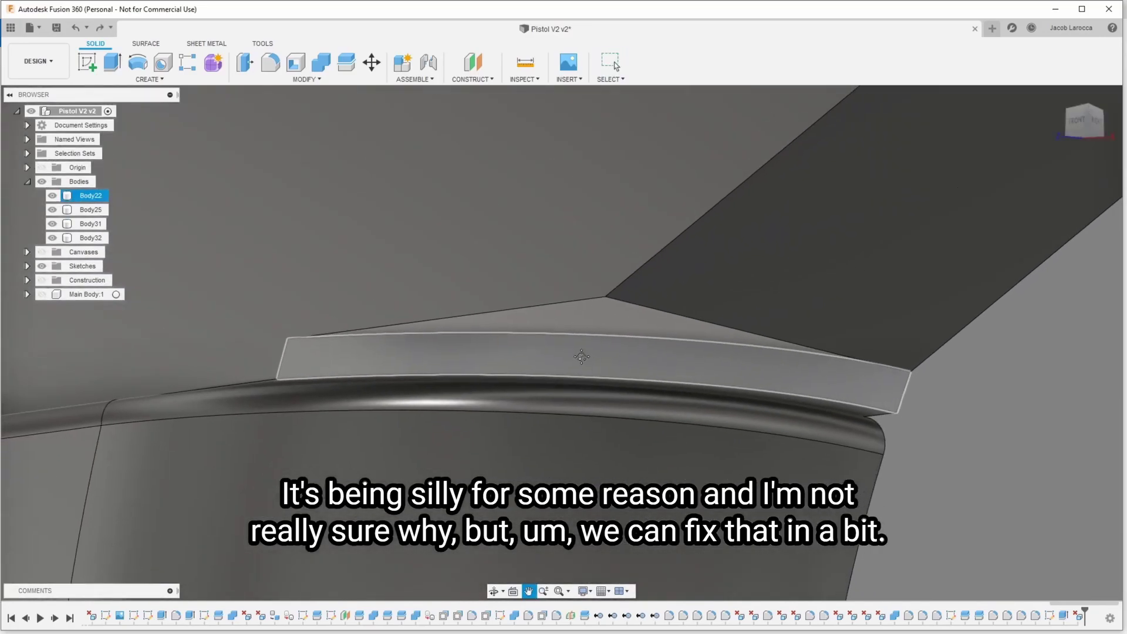
{"action": "scroll", "coordinate": [576, 377], "scroll_direction": "down", "scroll_amount": 2}
{"action": "scroll", "coordinate": [403, 355], "scroll_direction": "down", "scroll_amount": 2}
{"action": "left_click", "coordinate": [1077, 123]}
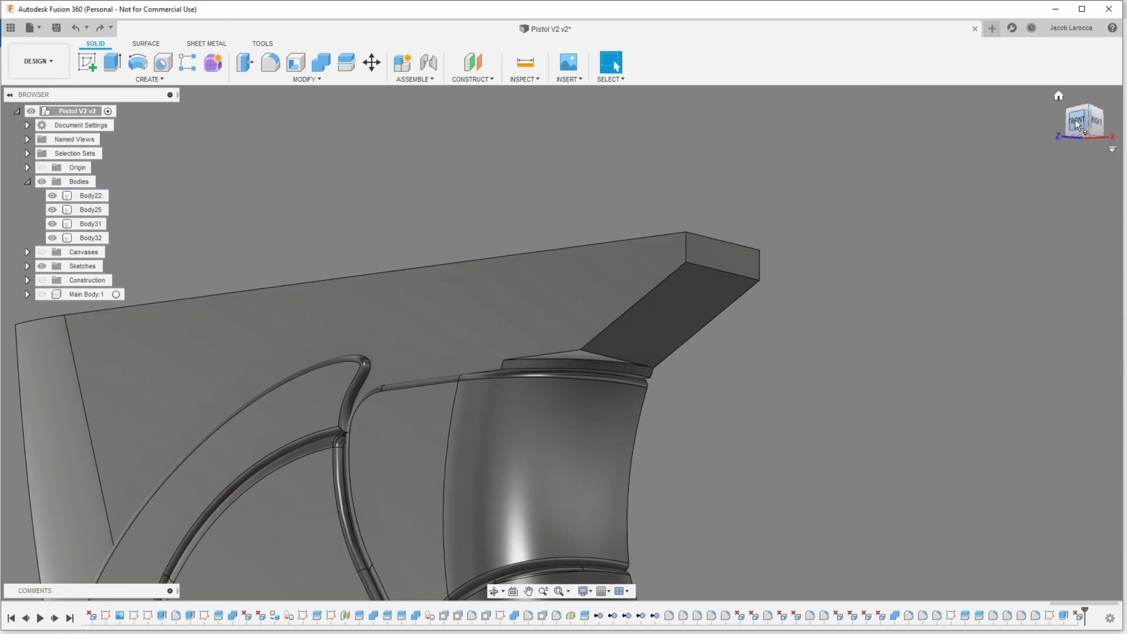
{"action": "scroll", "coordinate": [125, 473], "scroll_direction": "up", "scroll_amount": 2}
{"action": "scroll", "coordinate": [314, 398], "scroll_direction": "up", "scroll_amount": 2}
{"action": "mouse_move", "coordinate": [315, 398]}
{"action": "middle_mouse_down"}
{"action": "mouse_move", "coordinate": [434, 336]}
{"action": "mouse_move", "coordinate": [574, 370]}
{"action": "middle_mouse_up"}
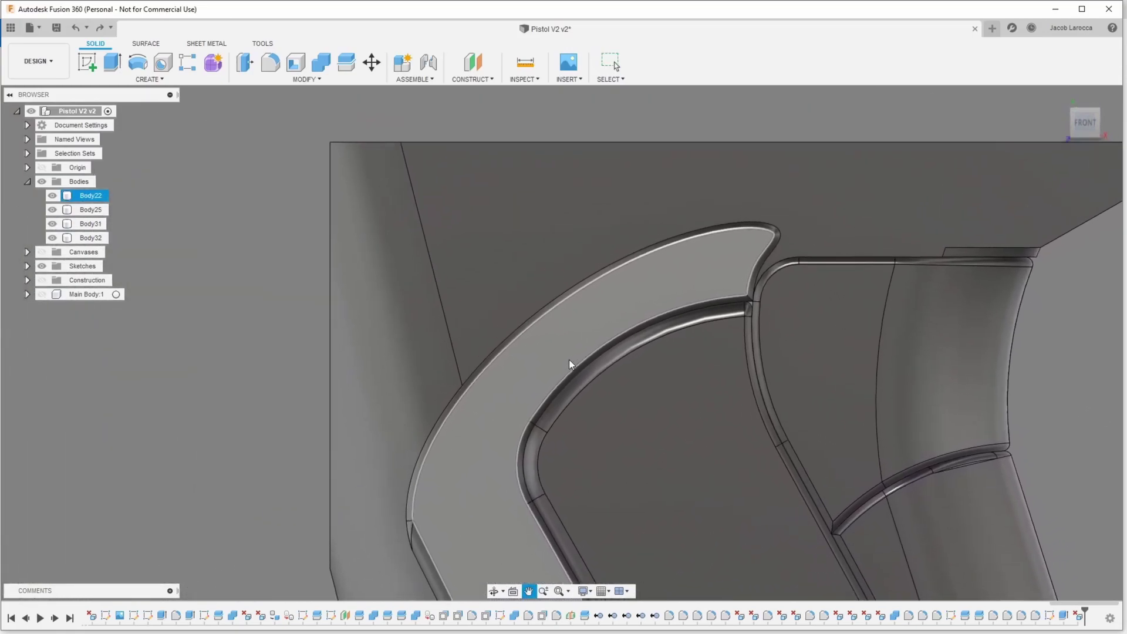
{"action": "scroll", "coordinate": [574, 478], "scroll_direction": "up", "scroll_amount": 2}
{"action": "scroll", "coordinate": [596, 510], "scroll_direction": "down", "scroll_amount": 3}
{"action": "scroll", "coordinate": [670, 478], "scroll_direction": "down", "scroll_amount": 3}
{"action": "scroll", "coordinate": [669, 478], "scroll_direction": "up", "scroll_amount": 2}
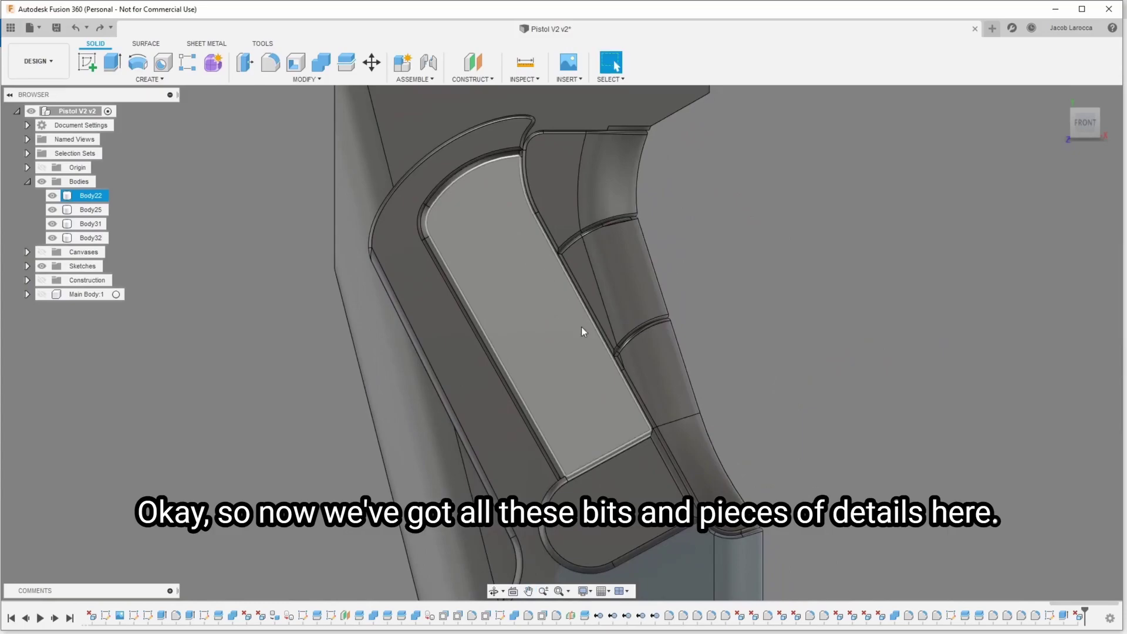
{"action": "scroll", "coordinate": [583, 332], "scroll_direction": "down", "scroll_amount": 3}
{"action": "key", "text": "Escape"}
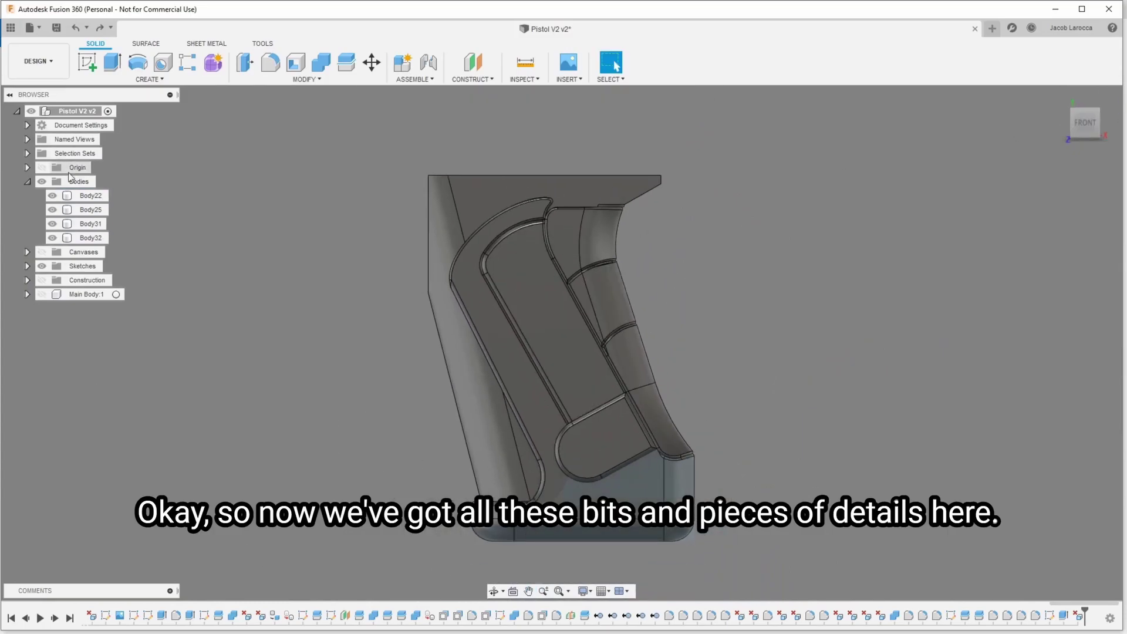
Step: Show the pistol reference canvas and clear a stray base-profile selection
{"action": "left_click", "coordinate": [42, 252]}
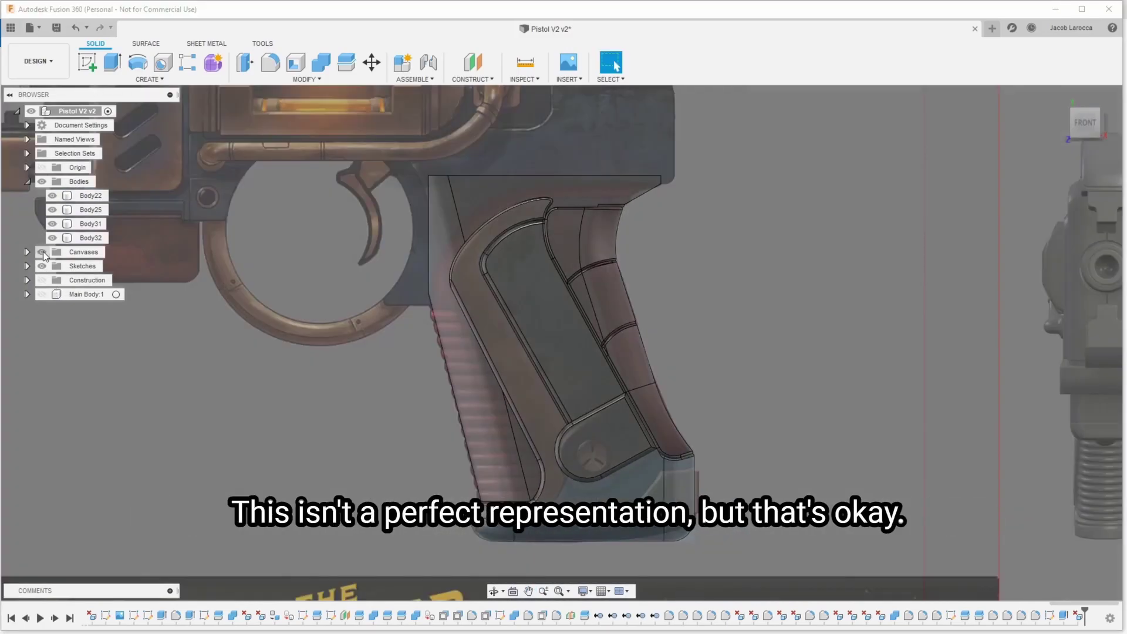
{"action": "left_click", "coordinate": [43, 253]}
{"action": "left_click", "coordinate": [604, 517]}
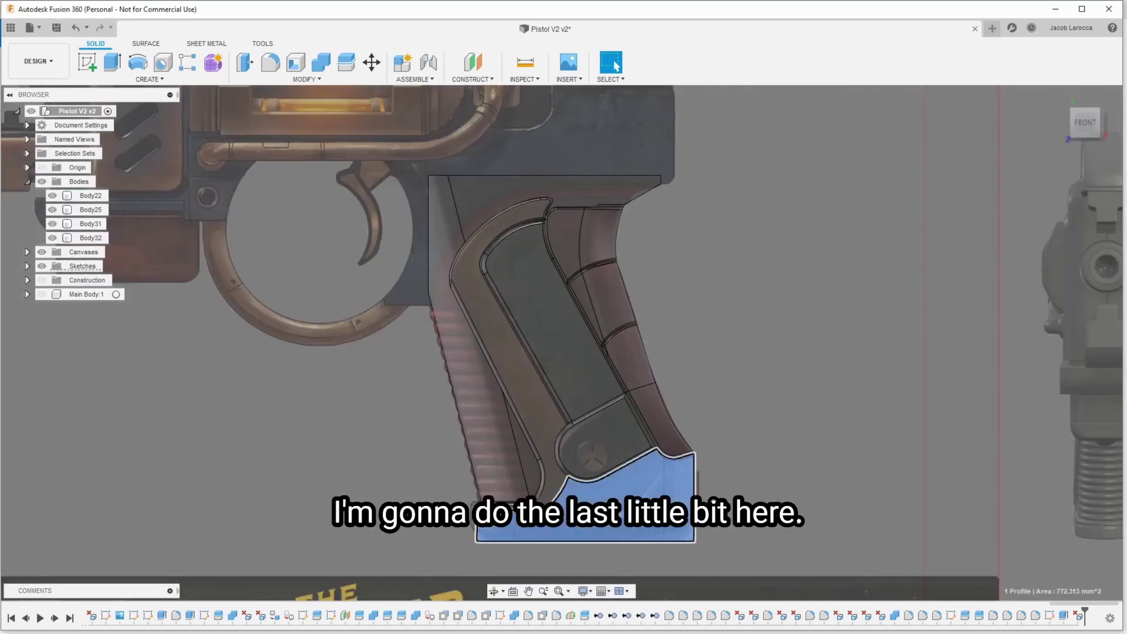
{"action": "right_click", "coordinate": [605, 517]}
{"action": "key", "text": "Escape"}
{"action": "left_click", "coordinate": [744, 547]}
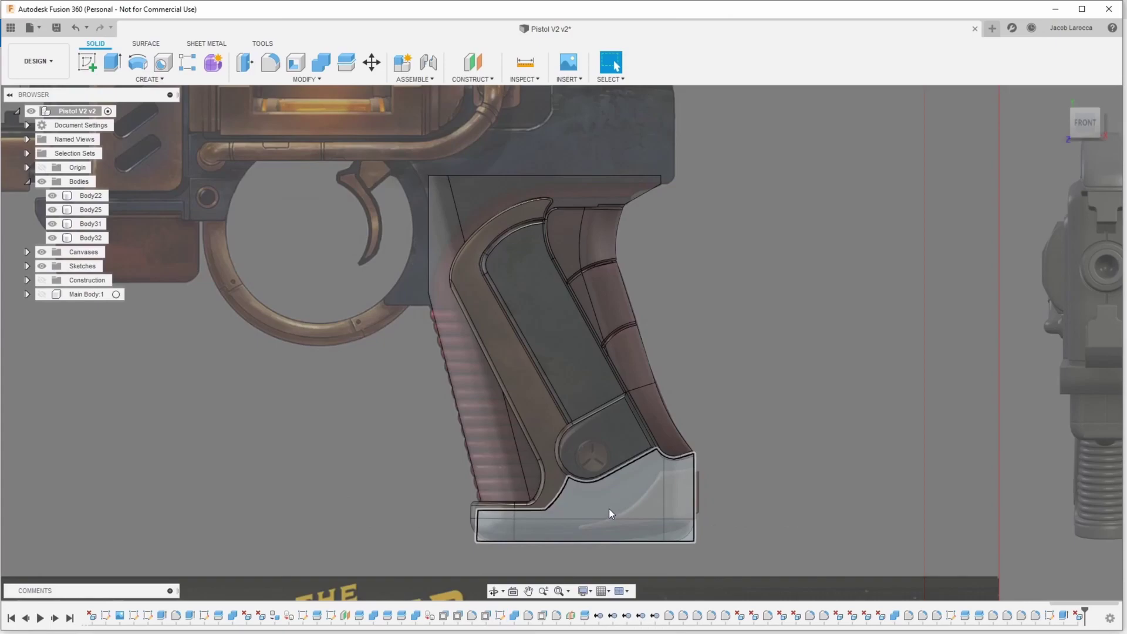
Step: Select the side face of grip body Body22 and start a new sketch on it
{"action": "left_click", "coordinate": [615, 529]}
{"action": "left_click", "coordinate": [547, 490]}
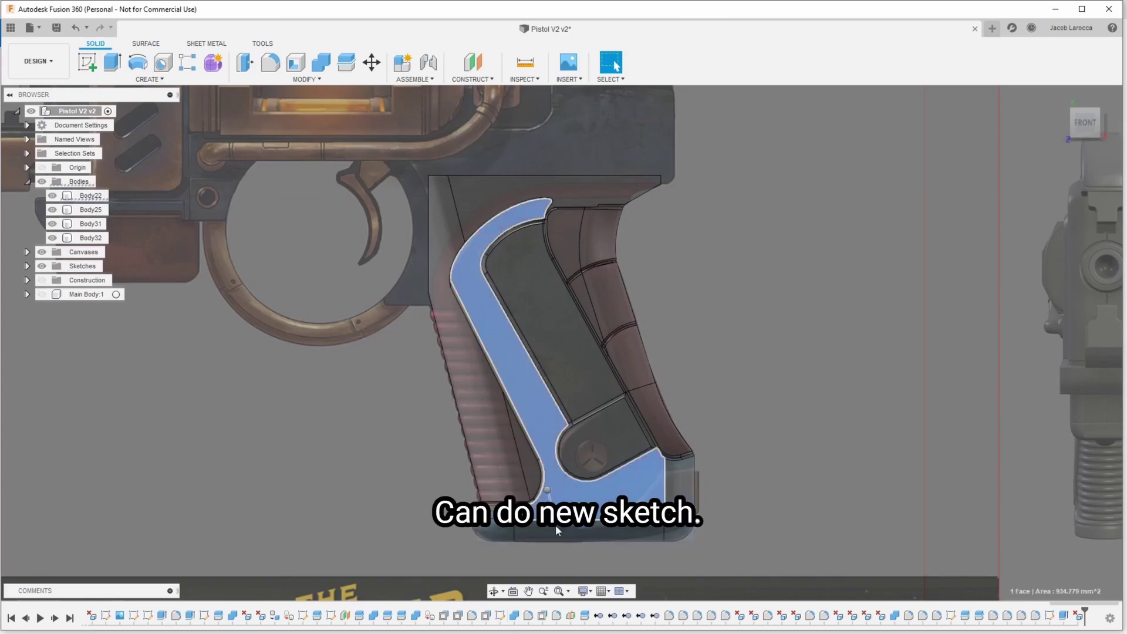
{"action": "right_click", "coordinate": [547, 489]}
{"action": "left_click", "coordinate": [565, 317]}
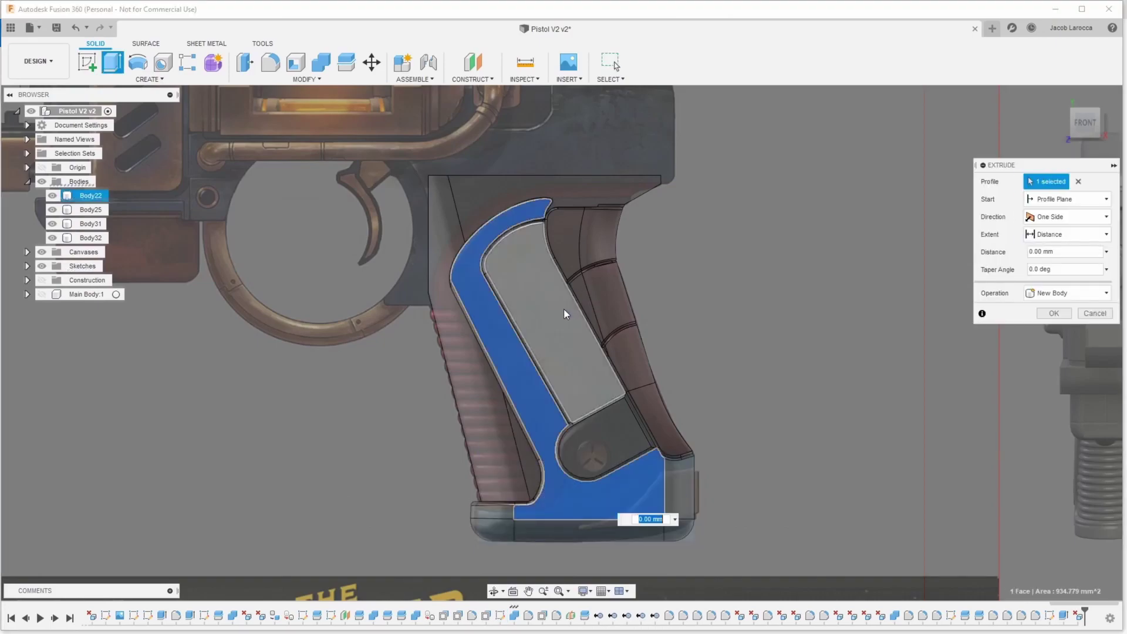
{"action": "key", "text": "Escape"}
{"action": "right_click", "coordinate": [523, 404]}
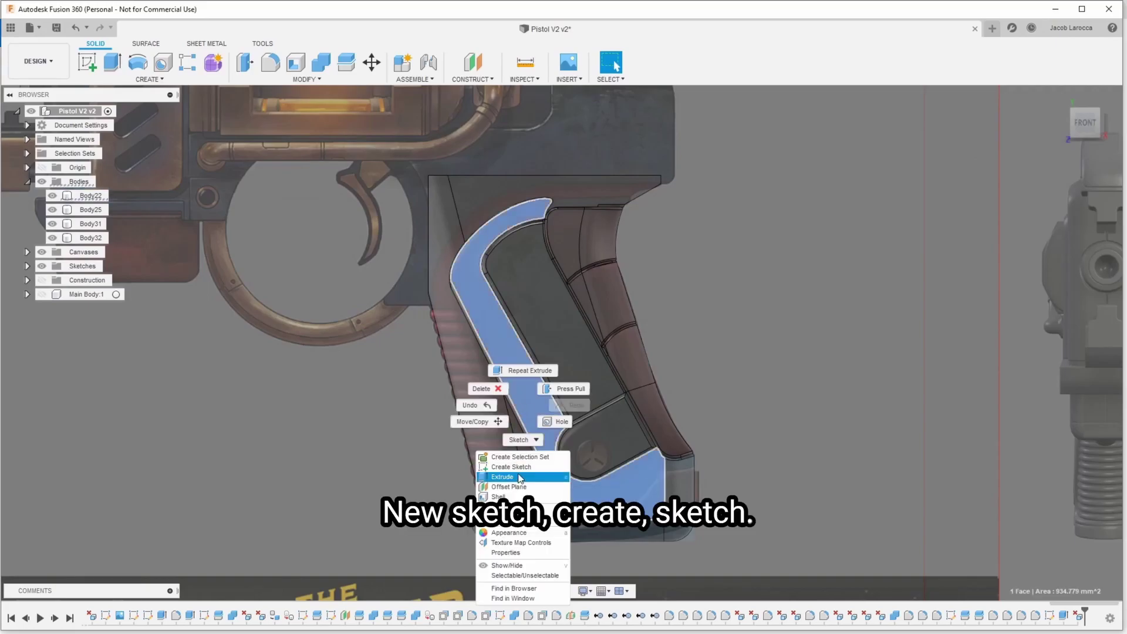
{"action": "left_click", "coordinate": [511, 473]}
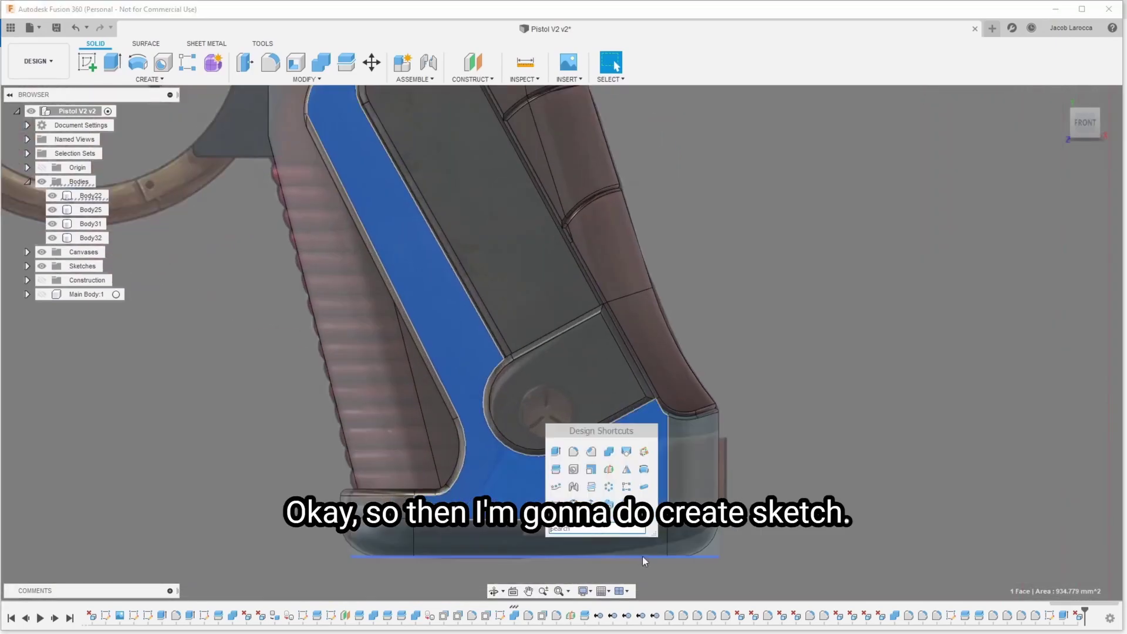
{"action": "right_click", "coordinate": [468, 413]}
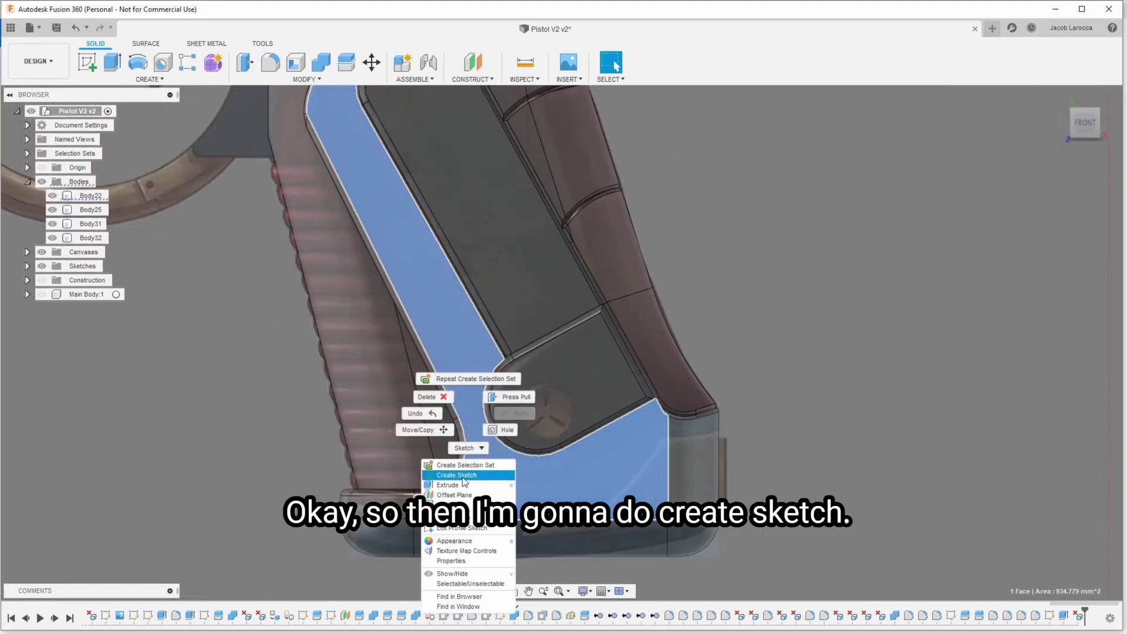
{"action": "left_click", "coordinate": [462, 476]}
Step: Draw two 3-point arcs over the base plate and join their left ends with a line
{"action": "left_click_drag", "start_coordinate": [592, 418], "coordinate": [491, 447]}
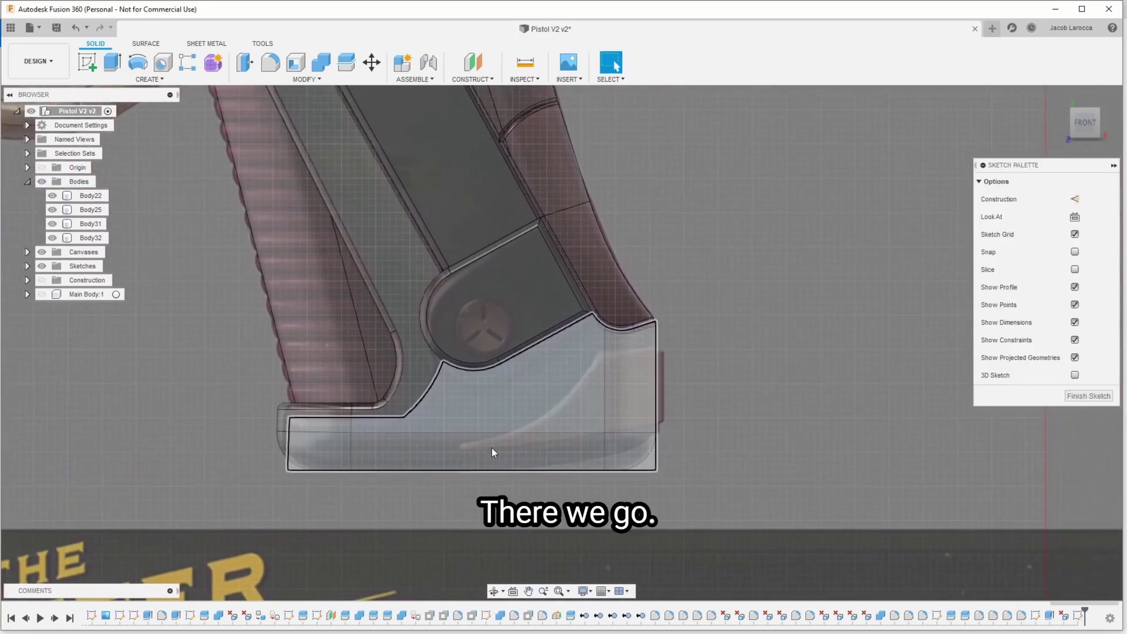
{"action": "right_click", "coordinate": [492, 447]}
{"action": "left_click", "coordinate": [459, 445]}
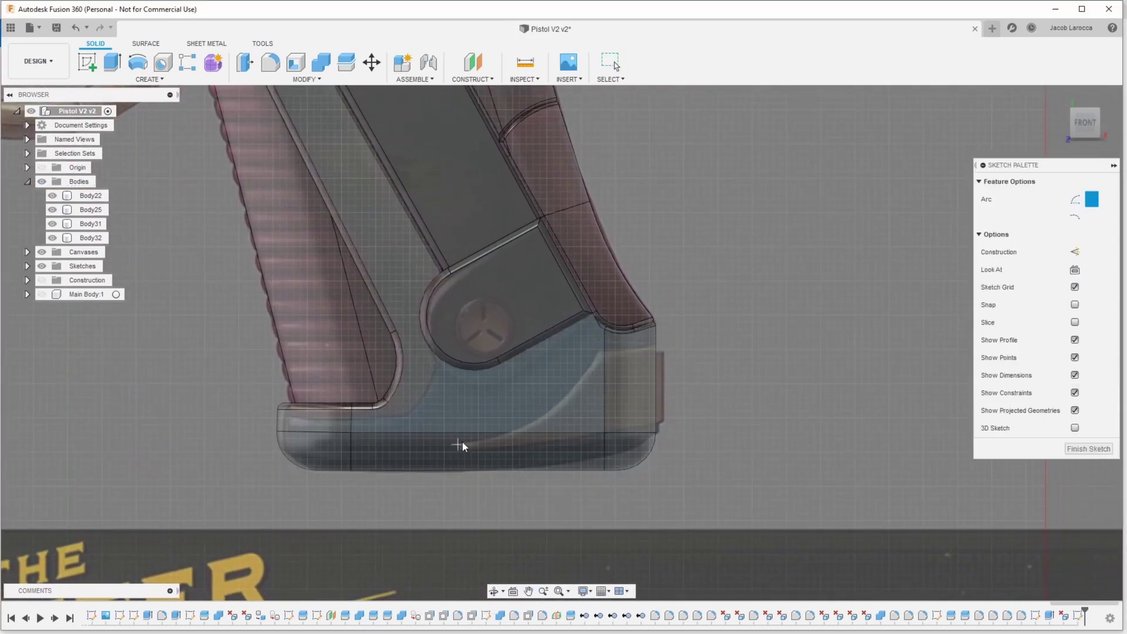
{"action": "left_click", "coordinate": [595, 351]}
{"action": "left_click", "coordinate": [552, 407]}
{"action": "left_click", "coordinate": [458, 455]}
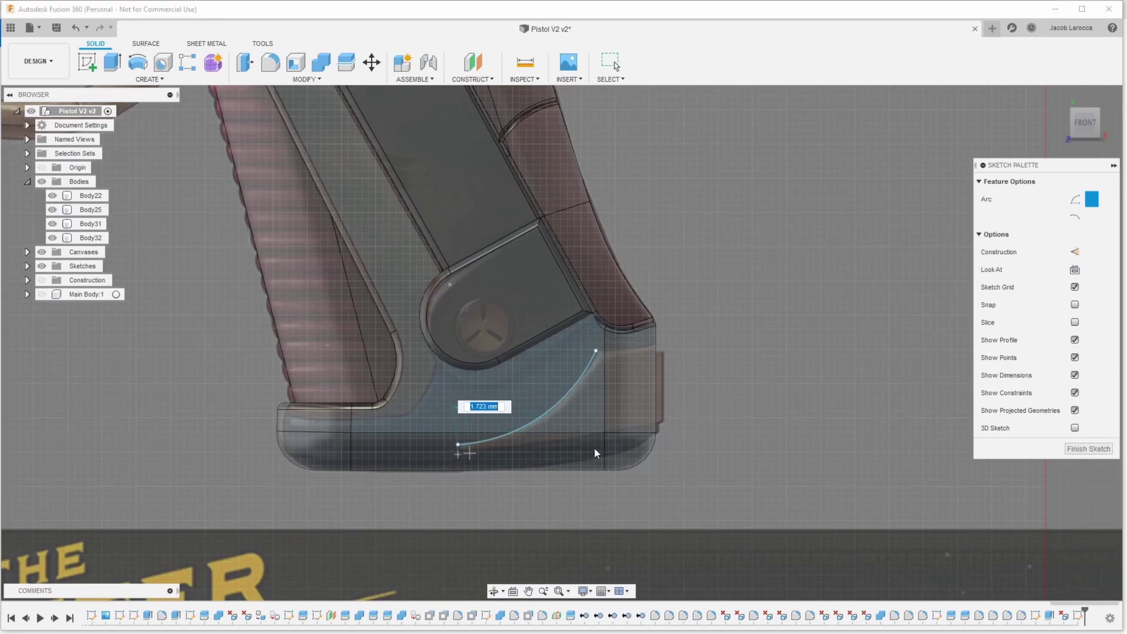
{"action": "left_click", "coordinate": [666, 417]}
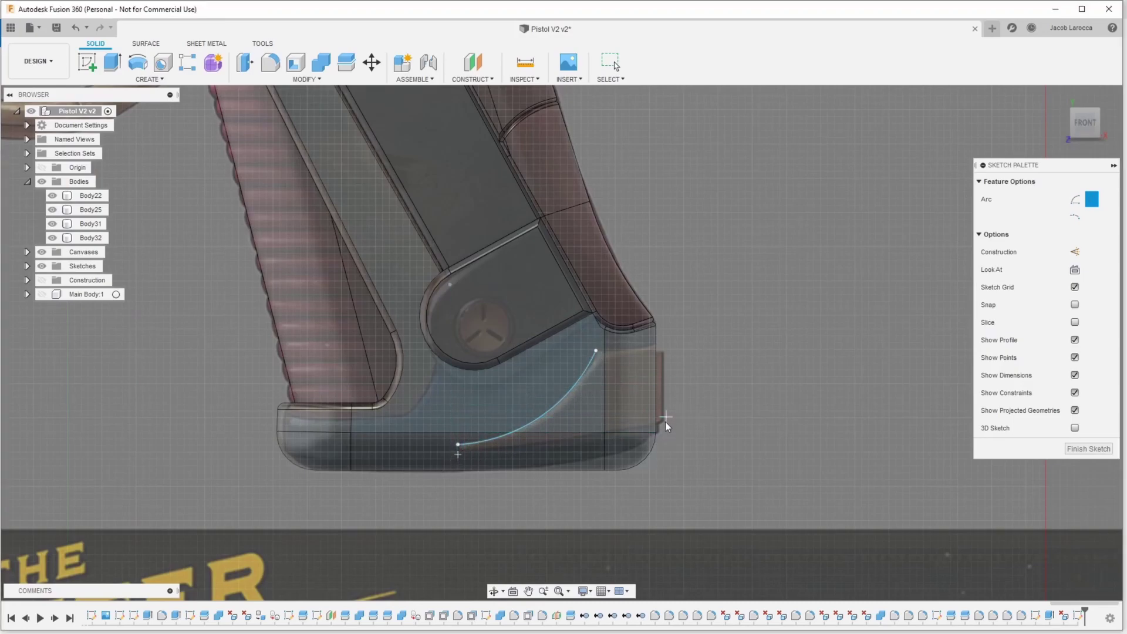
{"action": "left_click", "coordinate": [621, 437]}
{"action": "key", "text": "Escape"}
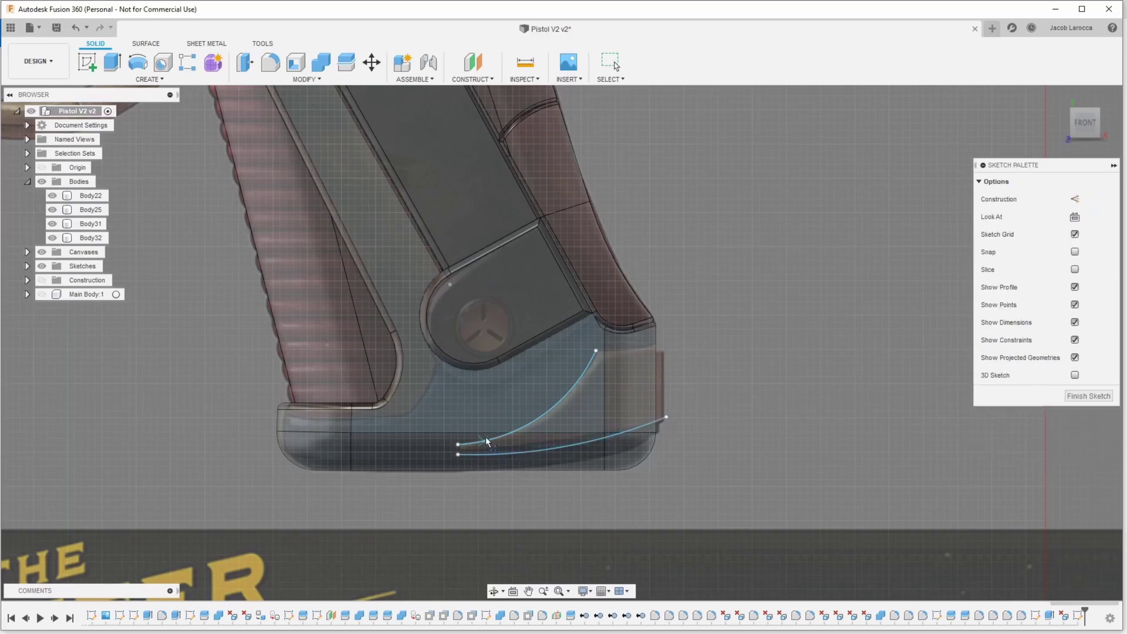
{"action": "left_click", "coordinate": [459, 445]}
{"action": "key", "text": "Escape"}
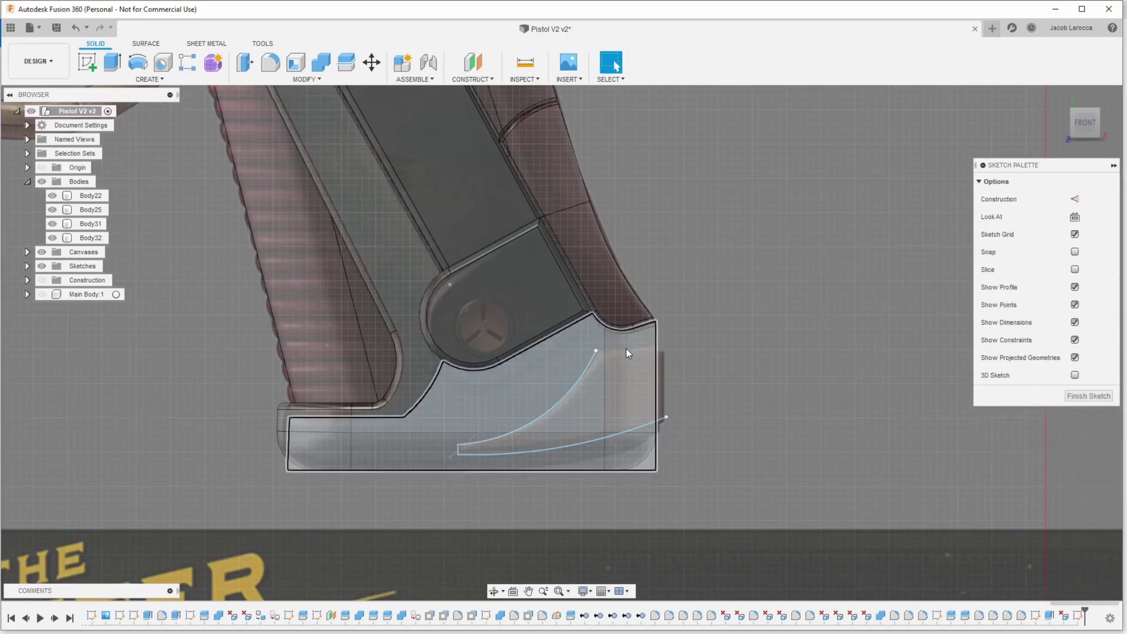
Step: Draw lines from the upper arc's end across to the back edge and down, making the back line vertical
{"action": "key", "text": "l"}
{"action": "left_click", "coordinate": [595, 351]}
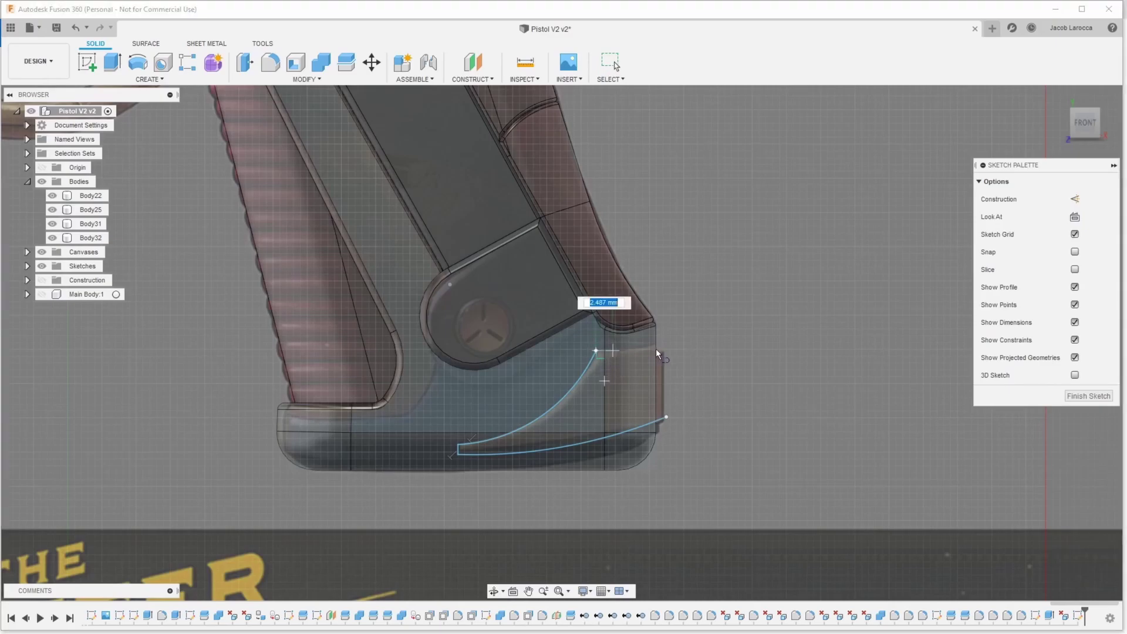
{"action": "left_click", "coordinate": [665, 350]}
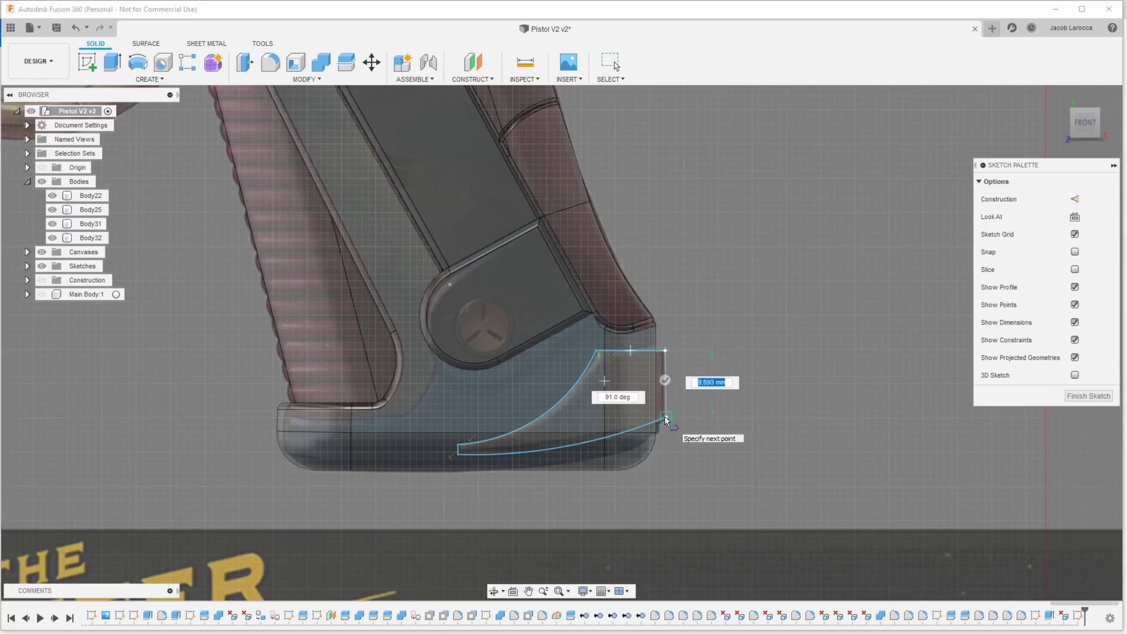
{"action": "left_click", "coordinate": [659, 474]}
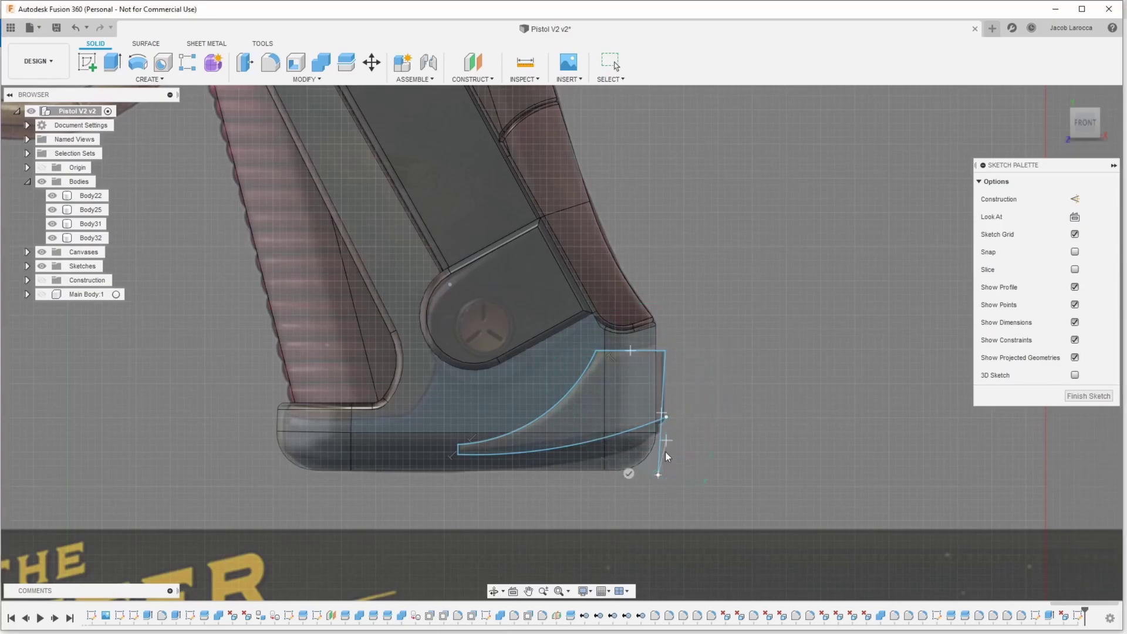
{"action": "key", "text": "Escape"}
{"action": "mouse_move", "coordinate": [658, 474]}
{"action": "left_mouse_down"}
{"action": "mouse_move", "coordinate": [665, 502]}
{"action": "mouse_move", "coordinate": [668, 375]}
{"action": "left_mouse_up"}
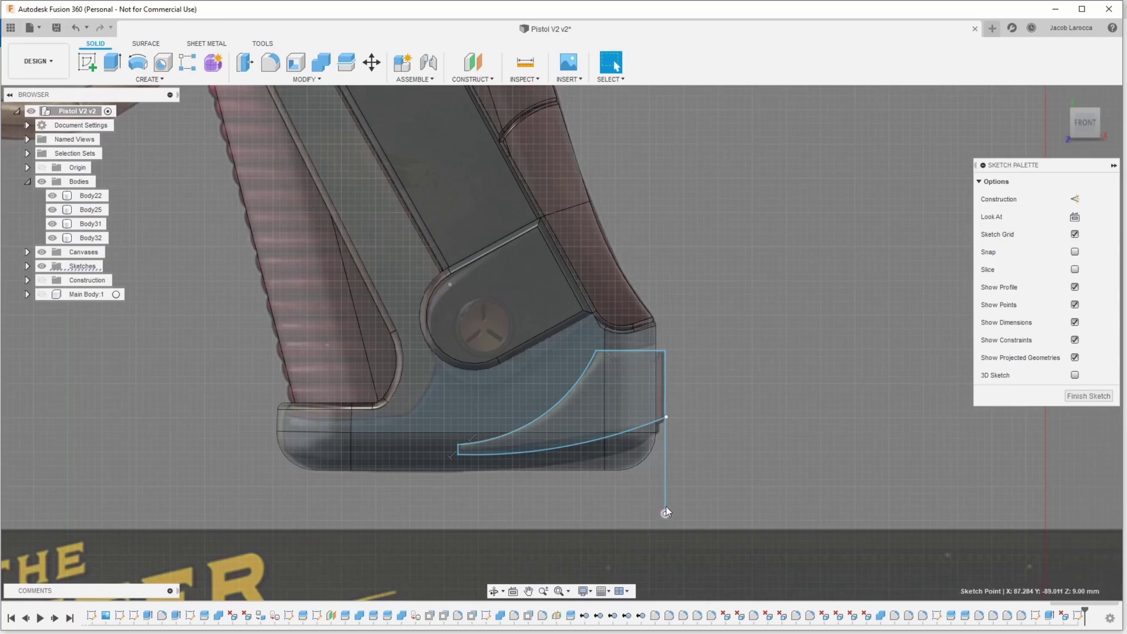
{"action": "scroll", "coordinate": [663, 407], "scroll_direction": "up", "scroll_amount": 3}
{"action": "scroll", "coordinate": [657, 422], "scroll_direction": "up", "scroll_amount": 2}
{"action": "key", "text": "r"}
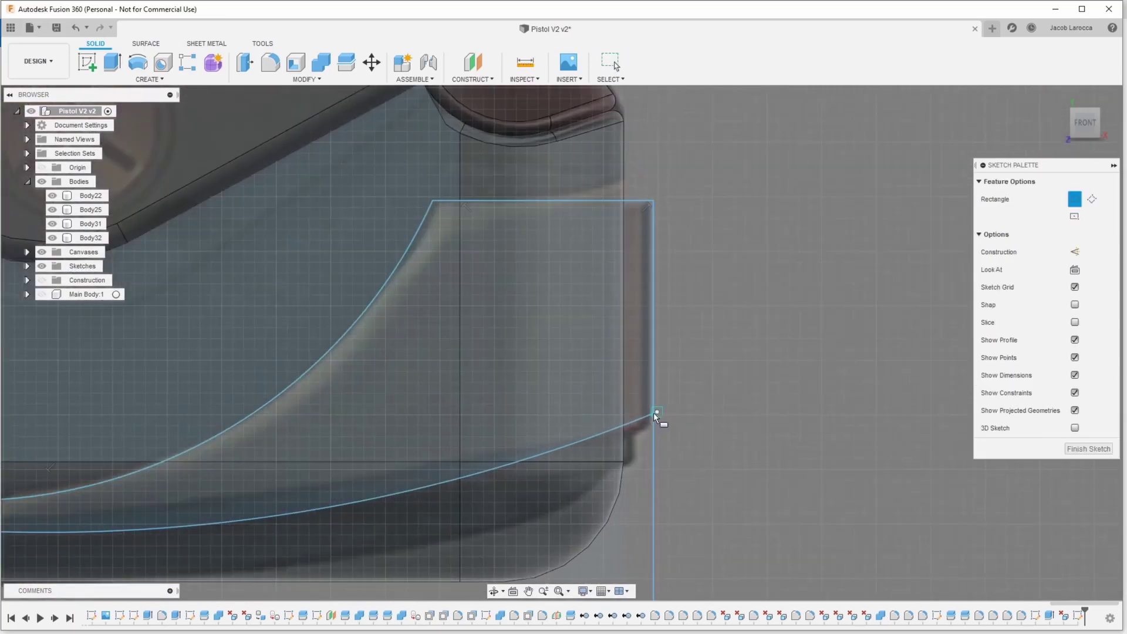
{"action": "key", "text": "Escape"}
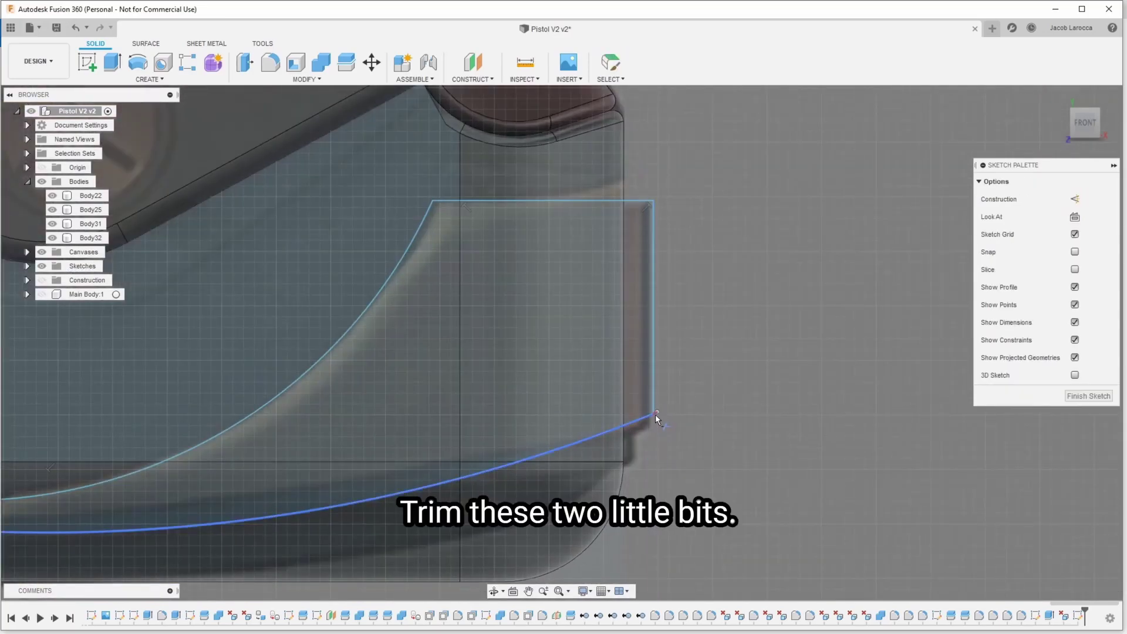
{"action": "scroll", "coordinate": [657, 414], "scroll_direction": "down", "scroll_amount": 3}
Step: Add a curved top arc over the panel from the vertical back line
{"action": "left_click", "coordinate": [665, 362]}
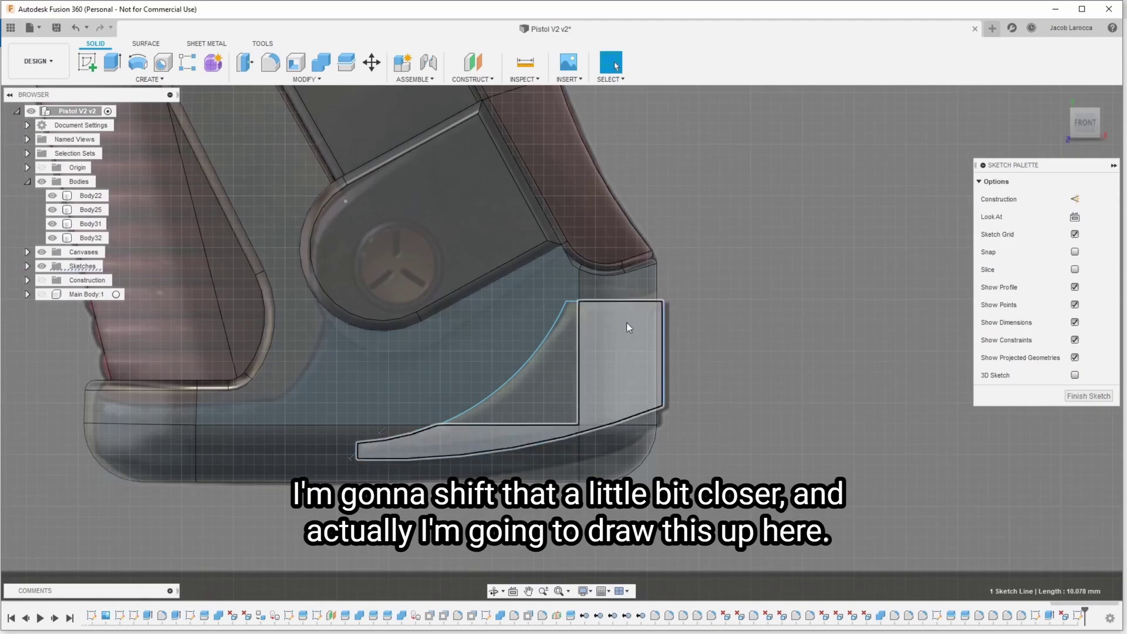
{"action": "key", "text": "s"}
{"action": "left_click", "coordinate": [733, 418]}
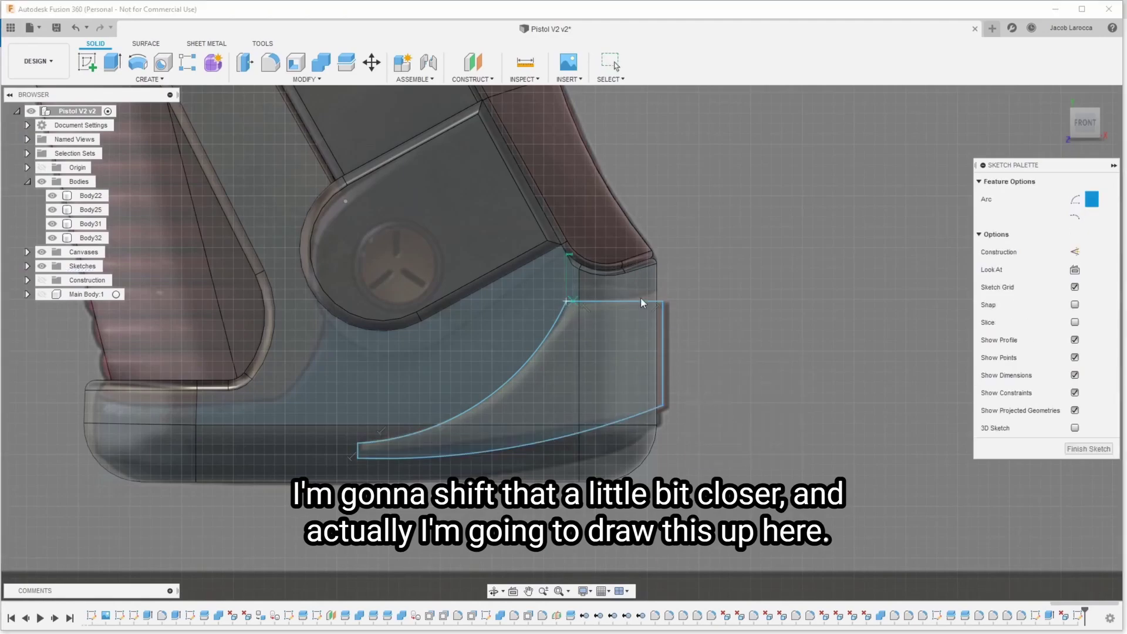
{"action": "left_click", "coordinate": [663, 284]}
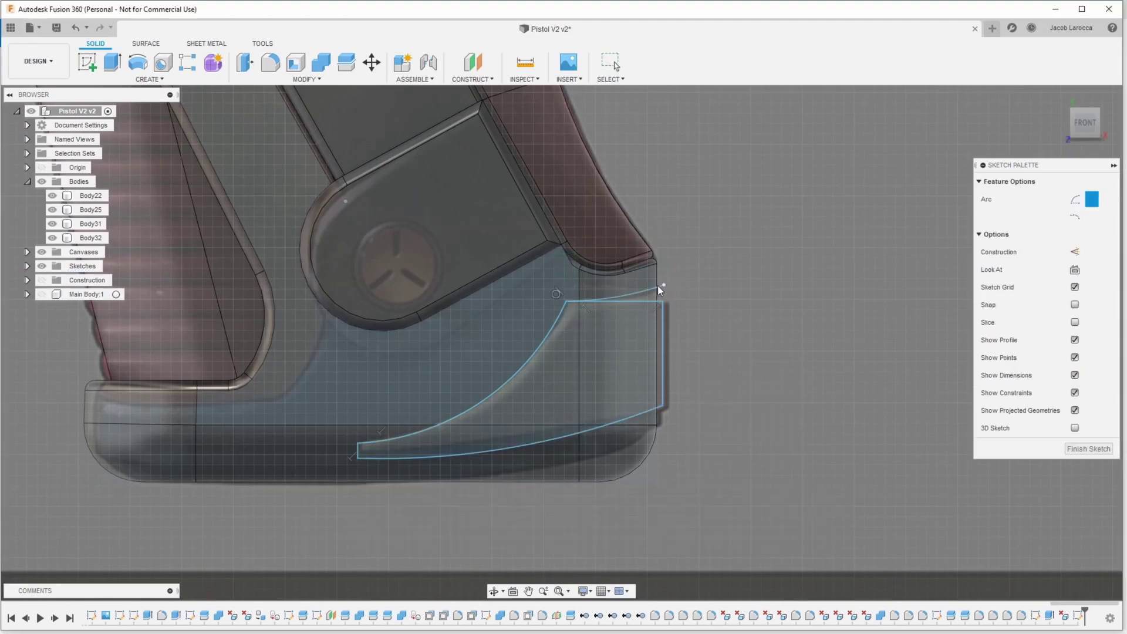
{"action": "key", "text": "Escape"}
Step: Extend the back line up to the arc and trim the leftover top segment
{"action": "type", "text": "sa"}
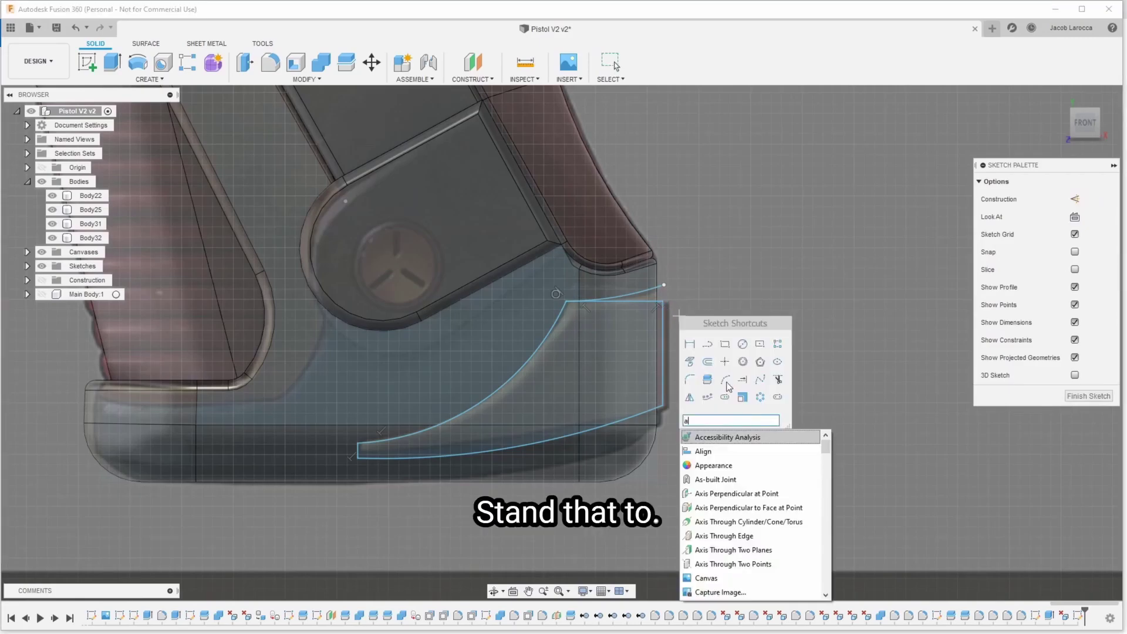
{"action": "left_click", "coordinate": [749, 381]}
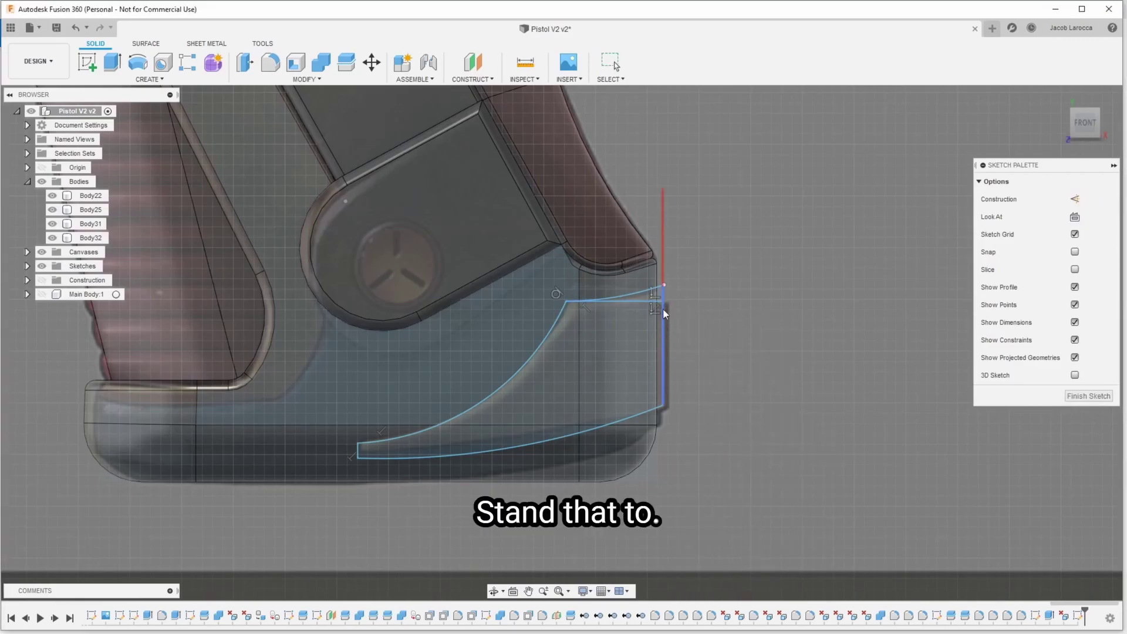
{"action": "left_click", "coordinate": [663, 309]}
{"action": "key", "text": "r"}
{"action": "key", "text": "t"}
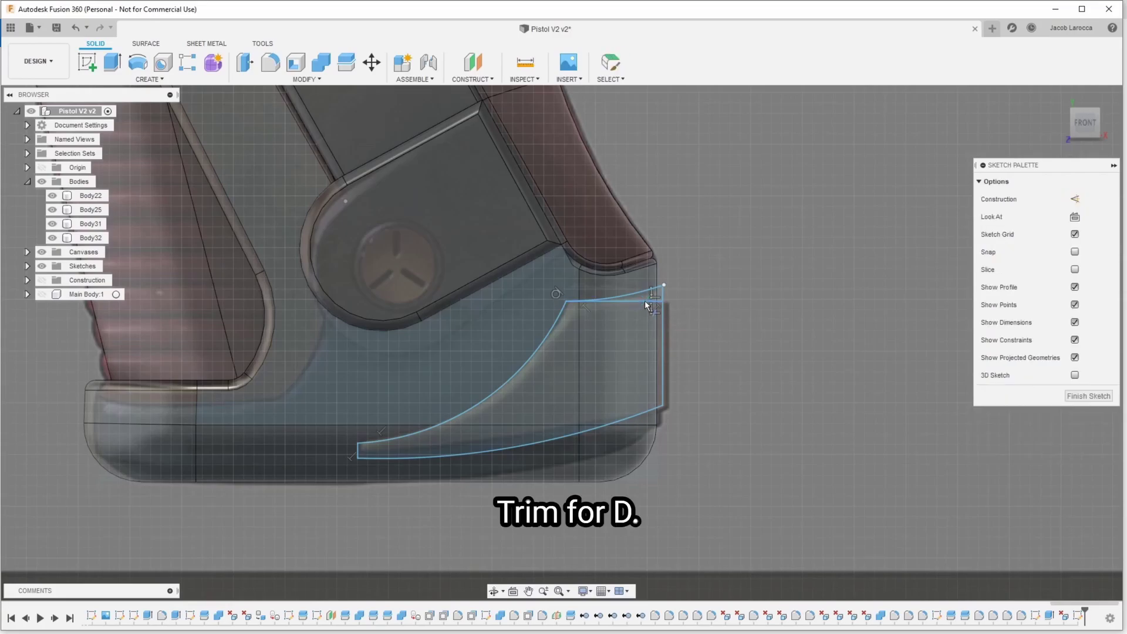
{"action": "left_click", "coordinate": [643, 298]}
{"action": "scroll", "coordinate": [666, 283], "scroll_direction": "up", "scroll_amount": 5}
{"action": "key", "text": "Escape"}
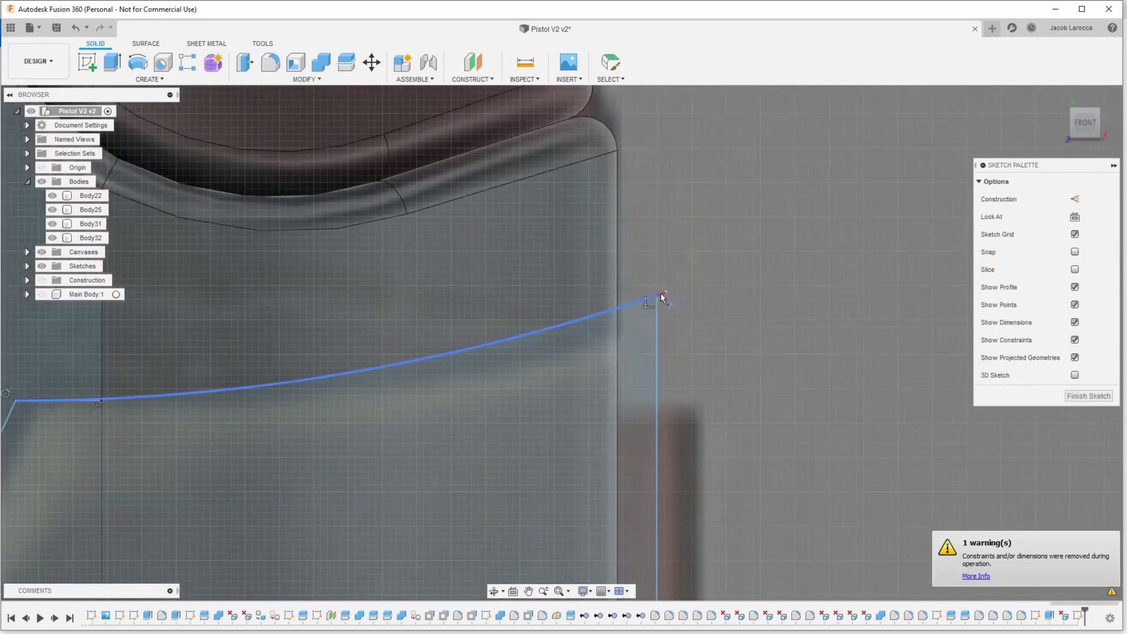
{"action": "scroll", "coordinate": [675, 306], "scroll_direction": "down", "scroll_amount": 5}
Step: Finish the sketch and select both curved panel profiles
{"action": "left_click", "coordinate": [1089, 397]}
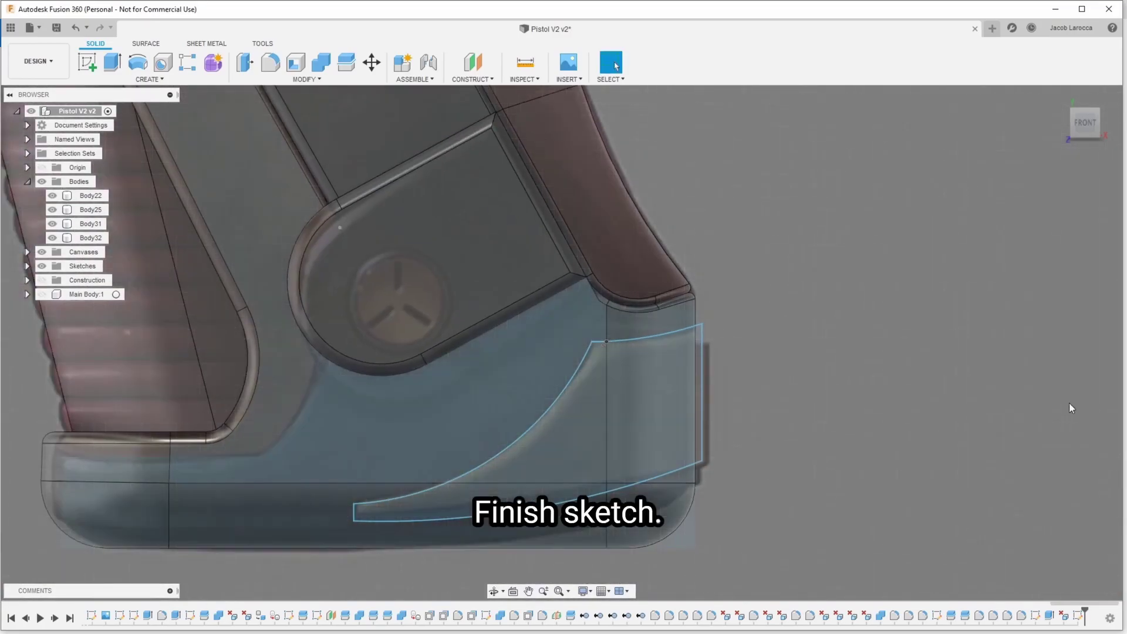
{"action": "middle_click_drag", "start_coordinate": [528, 352], "coordinate": [583, 439], "text": "shift"}
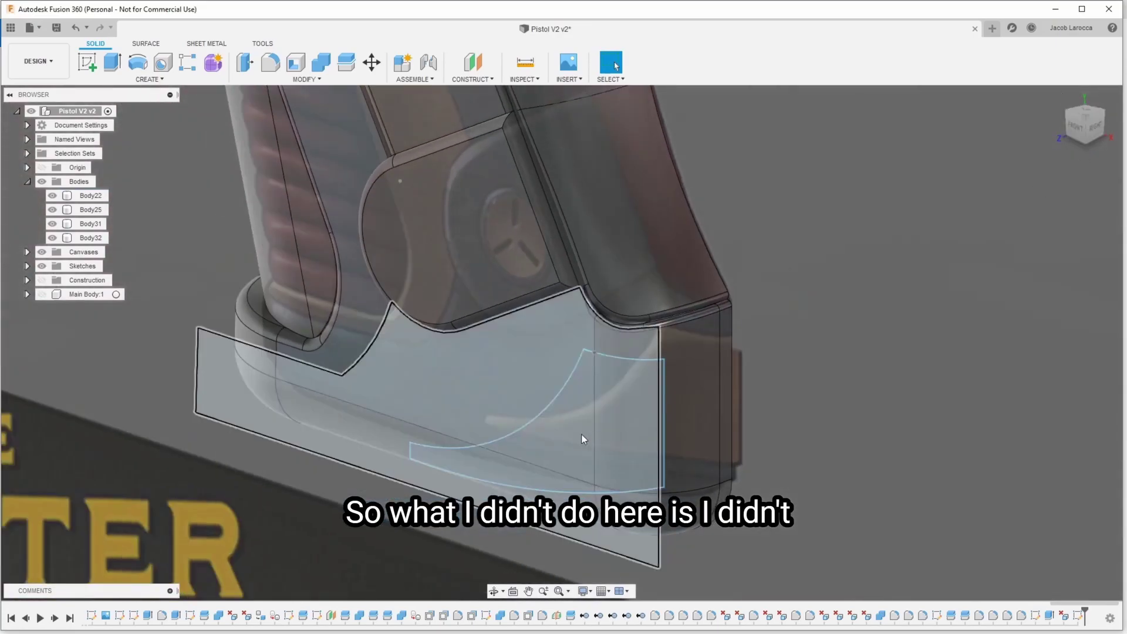
{"action": "scroll", "coordinate": [635, 442], "scroll_direction": "up", "scroll_amount": 3}
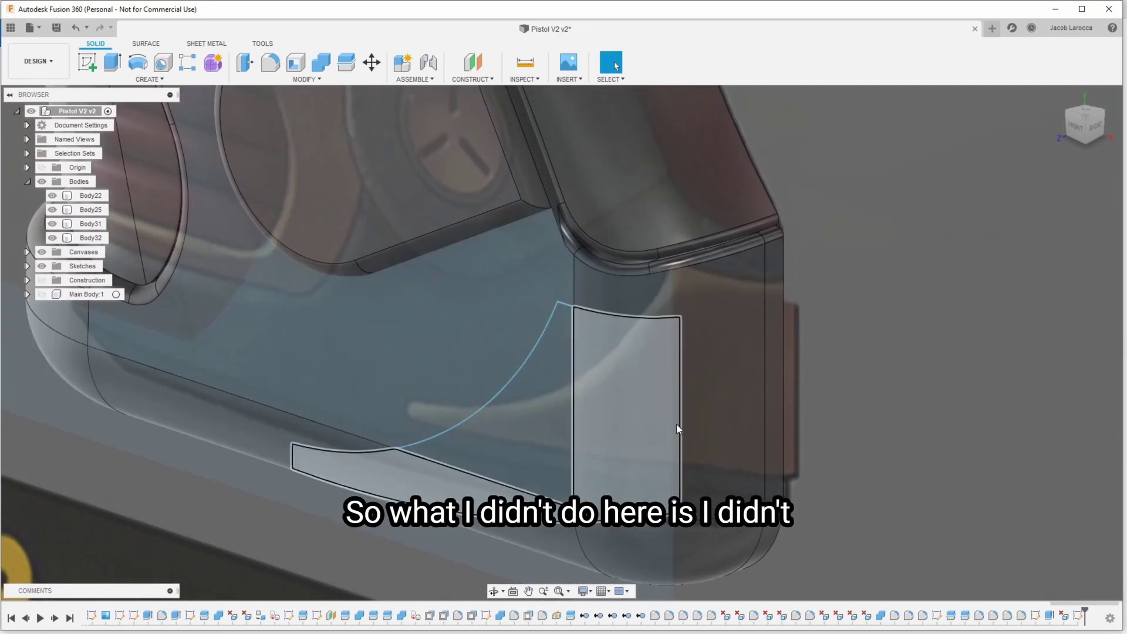
{"action": "scroll", "coordinate": [676, 420], "scroll_direction": "up", "scroll_amount": 2}
{"action": "left_click", "coordinate": [523, 407]}
{"action": "left_click", "coordinate": [419, 421]}
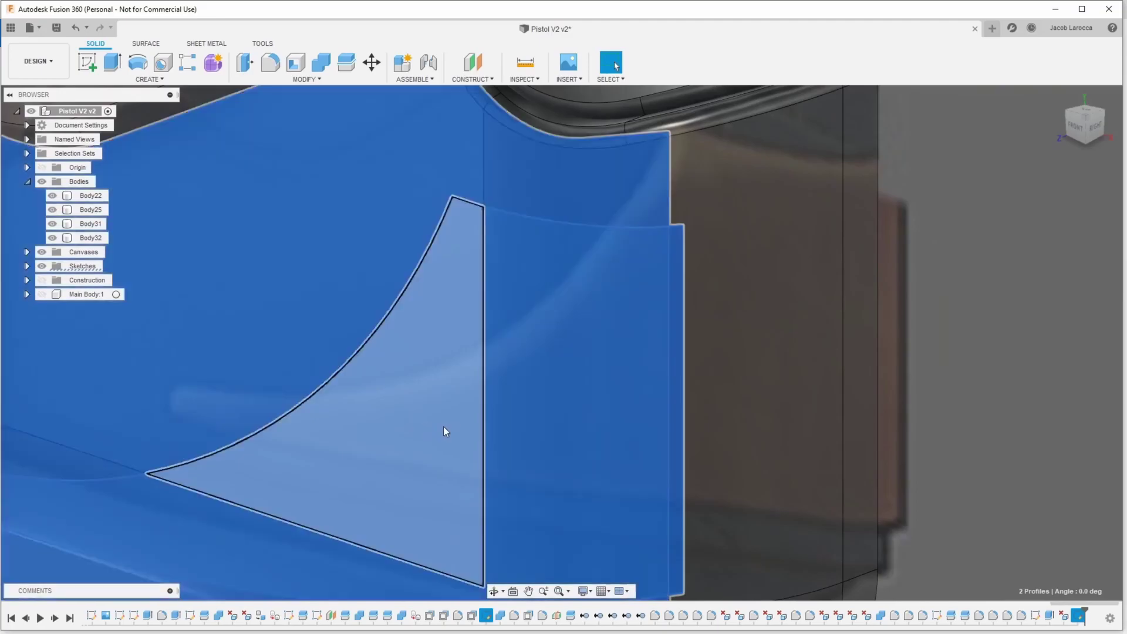
{"action": "left_click", "coordinate": [27, 266]}
{"action": "scroll", "coordinate": [70, 352], "scroll_direction": "down", "scroll_amount": 3}
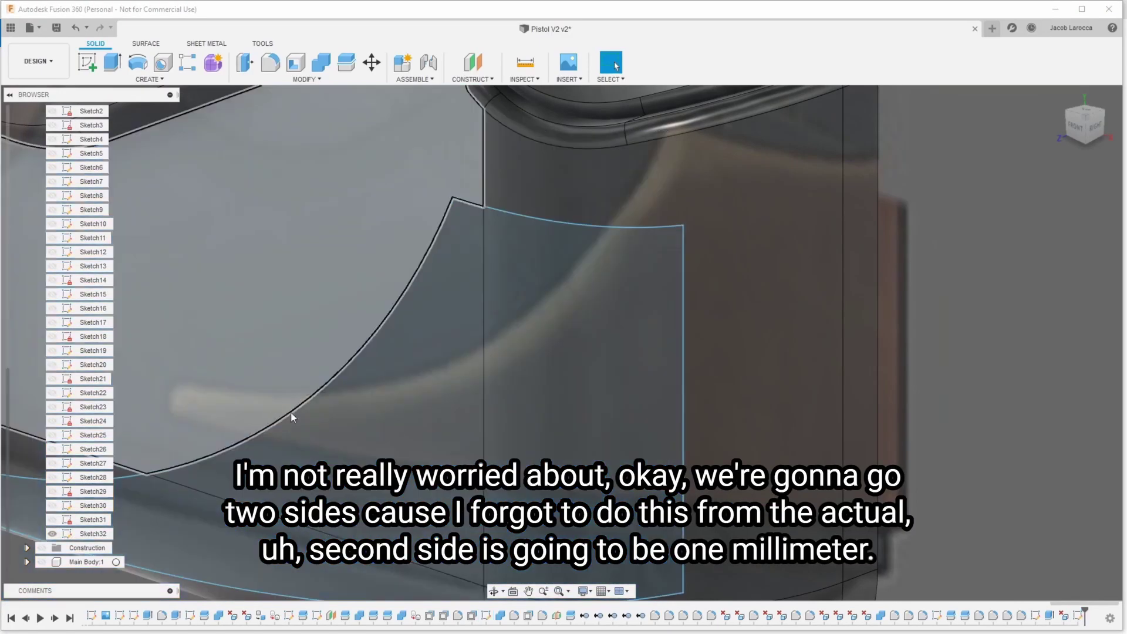
Step: Extrude the profiles two-sided, -9 mm and -1 mm, as a new body
{"action": "key", "text": "e"}
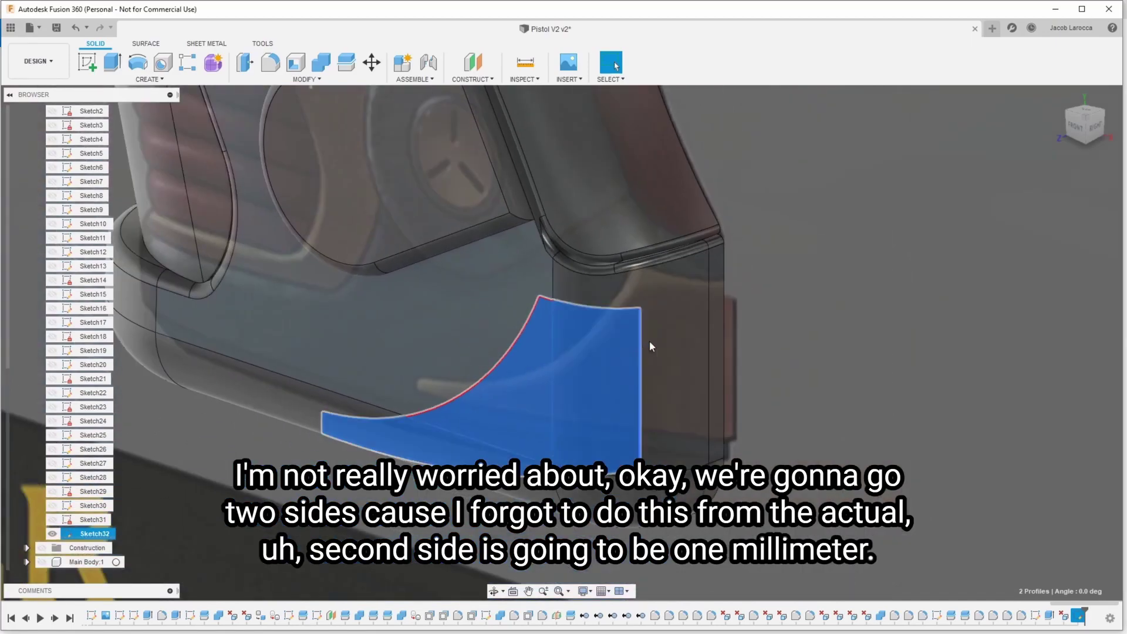
{"action": "left_click", "coordinate": [1065, 217]}
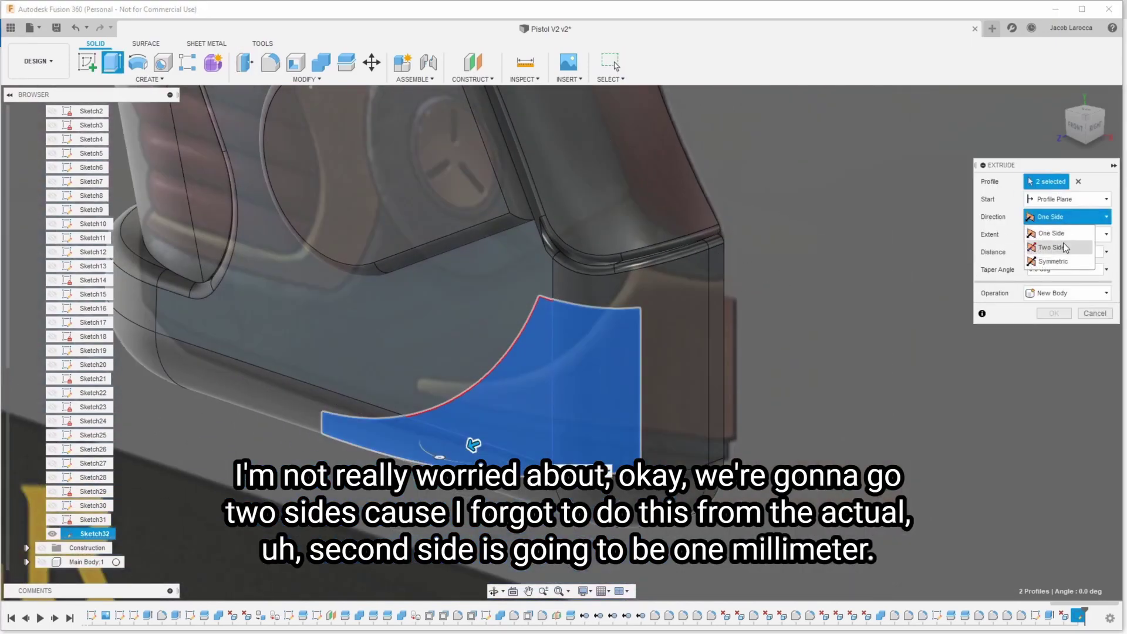
{"action": "left_click", "coordinate": [1054, 235]}
{"action": "type", "text": "1"}
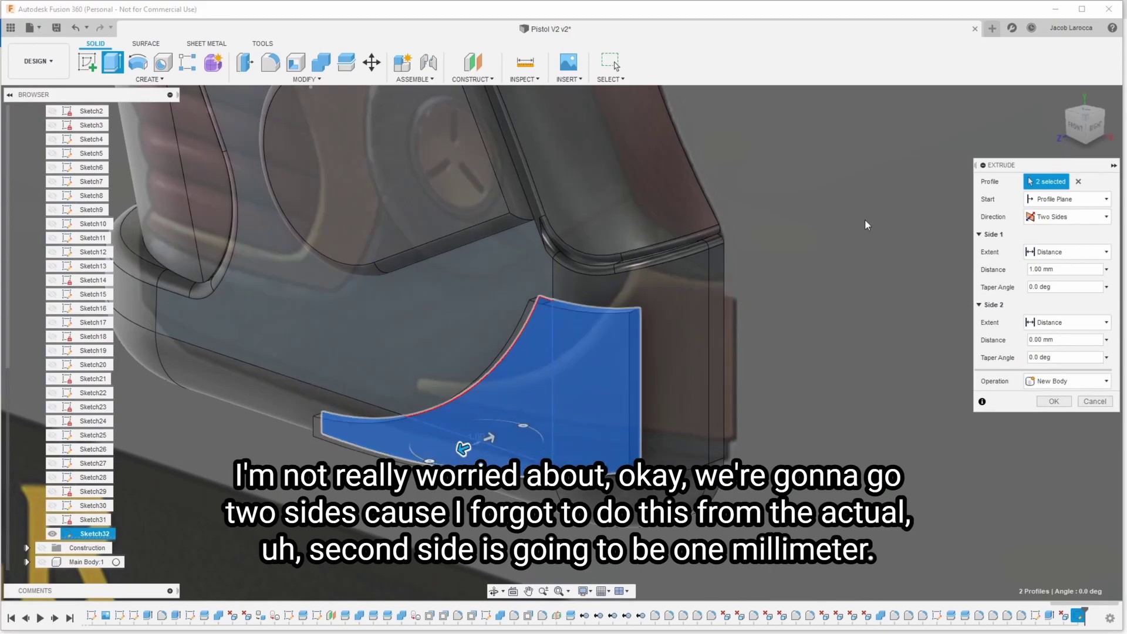
{"action": "left_click", "coordinate": [724, 242]}
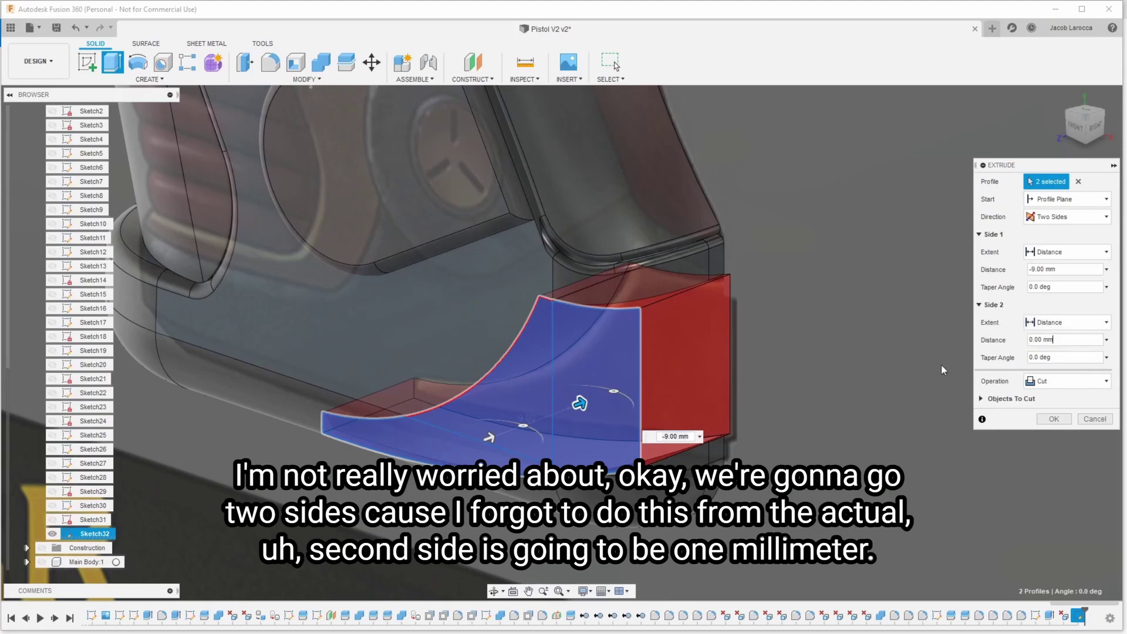
{"action": "type", "text": "1"}
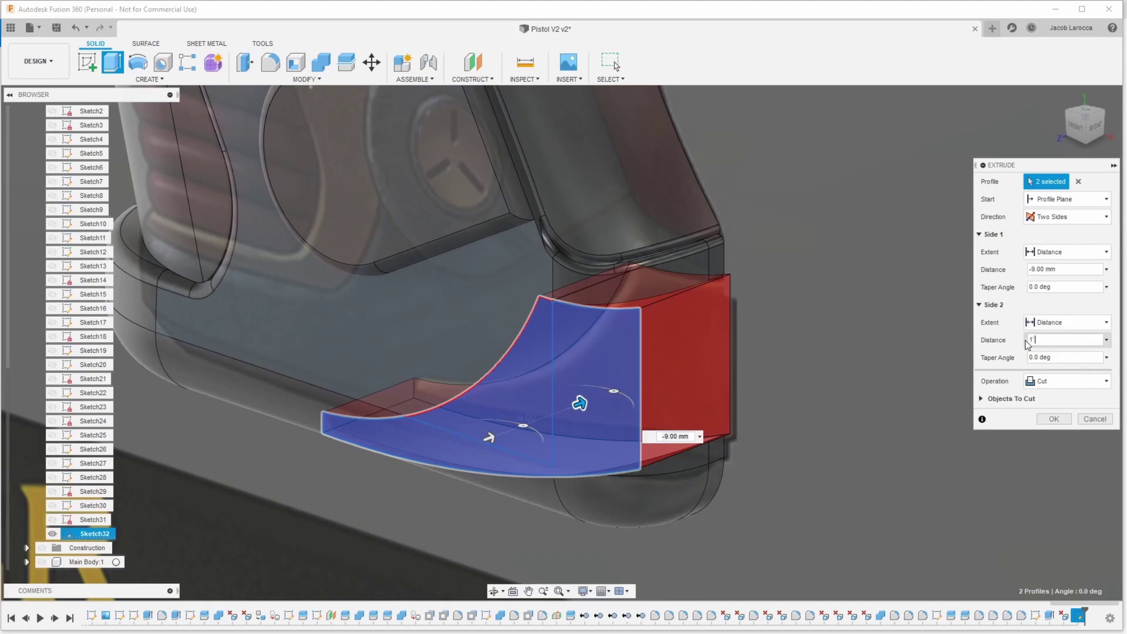
{"action": "key", "text": "BackSpace"}
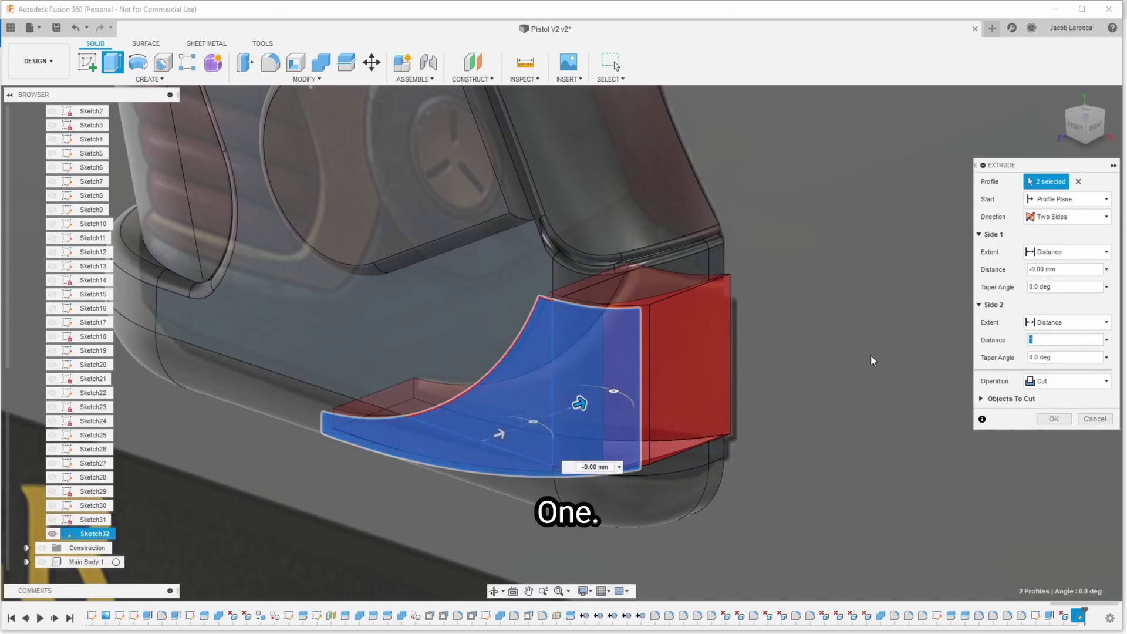
{"action": "type", "text": "-1"}
{"action": "left_click", "coordinate": [1065, 381]}
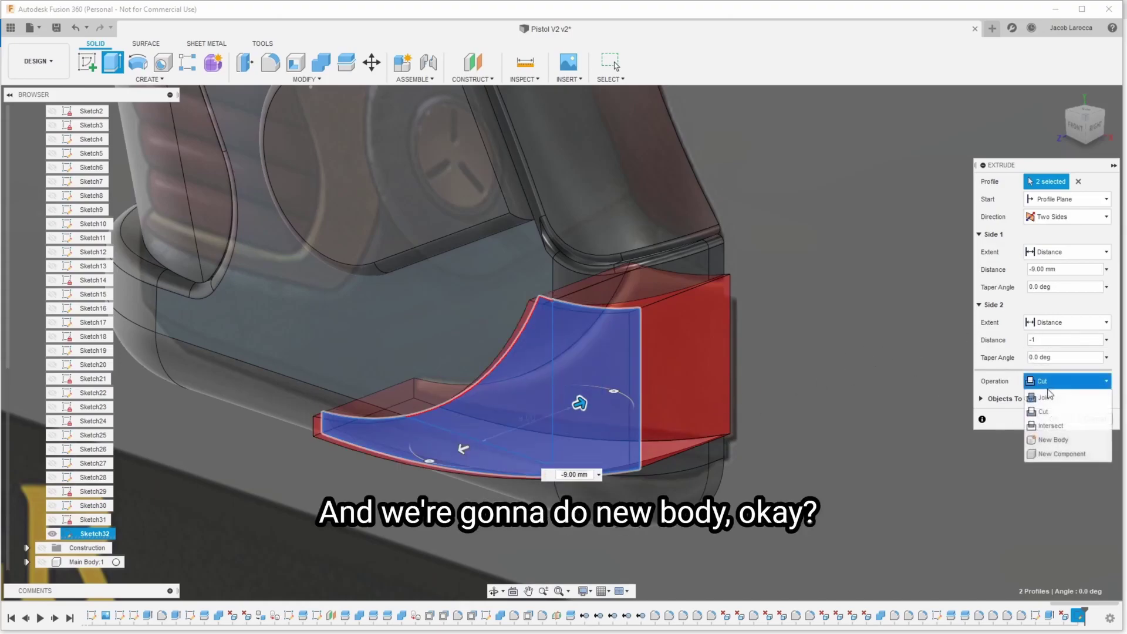
{"action": "left_click", "coordinate": [1052, 434]}
Step: Confirm the extrusion, then fillet the base plate's vertical corner edge at 7.50 mm
{"action": "left_click", "coordinate": [1058, 402]}
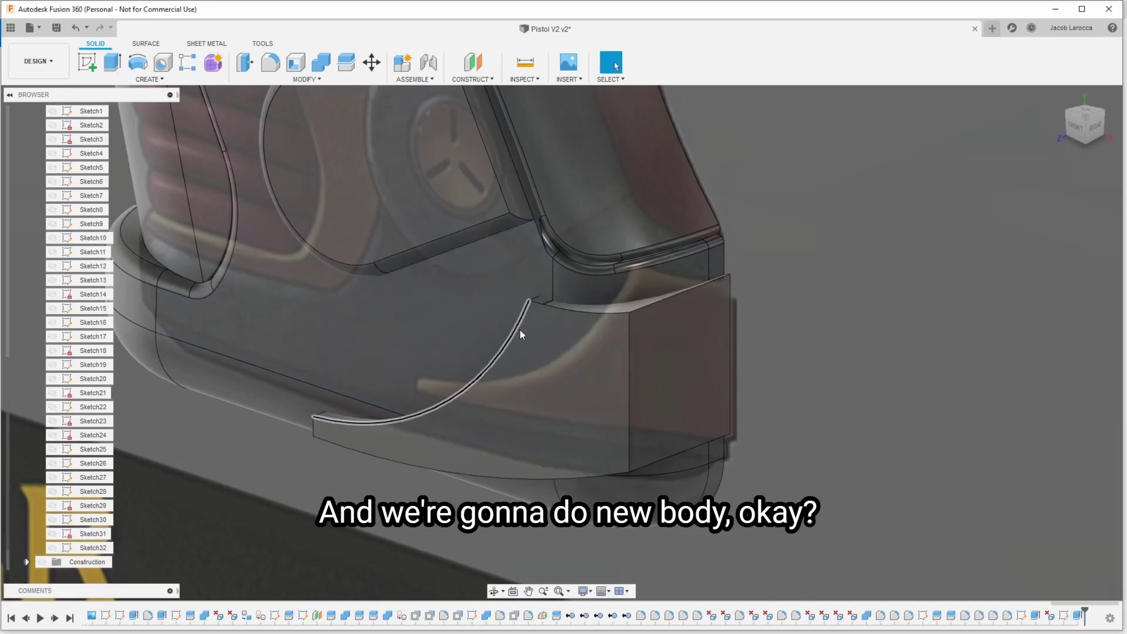
{"action": "key", "text": "s"}
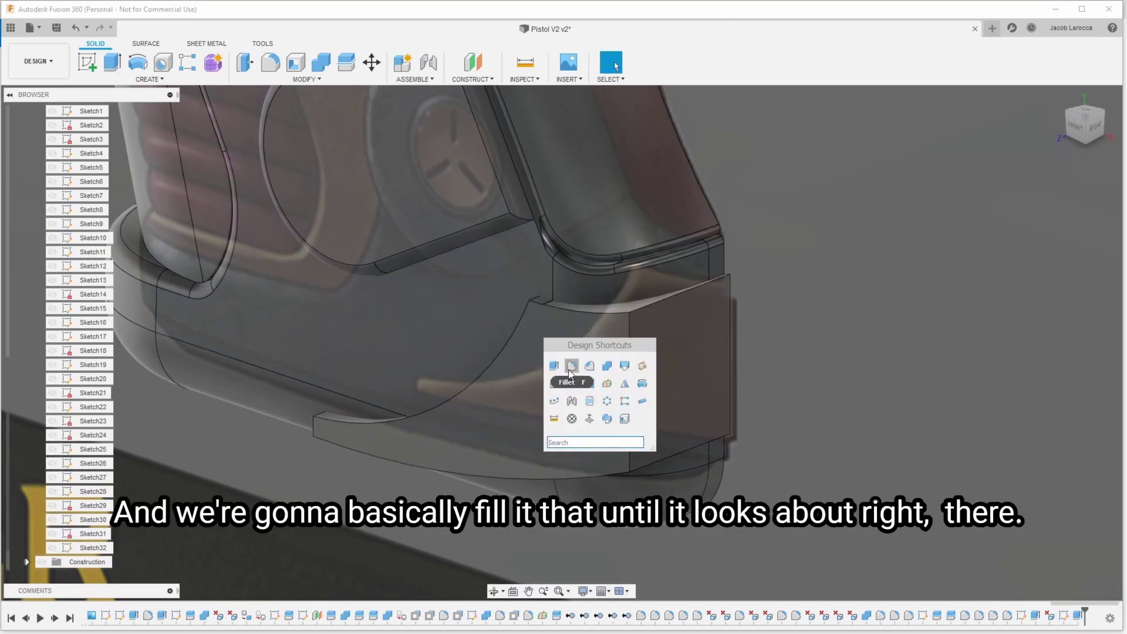
{"action": "left_click", "coordinate": [573, 368]}
{"action": "left_click", "coordinate": [628, 378]}
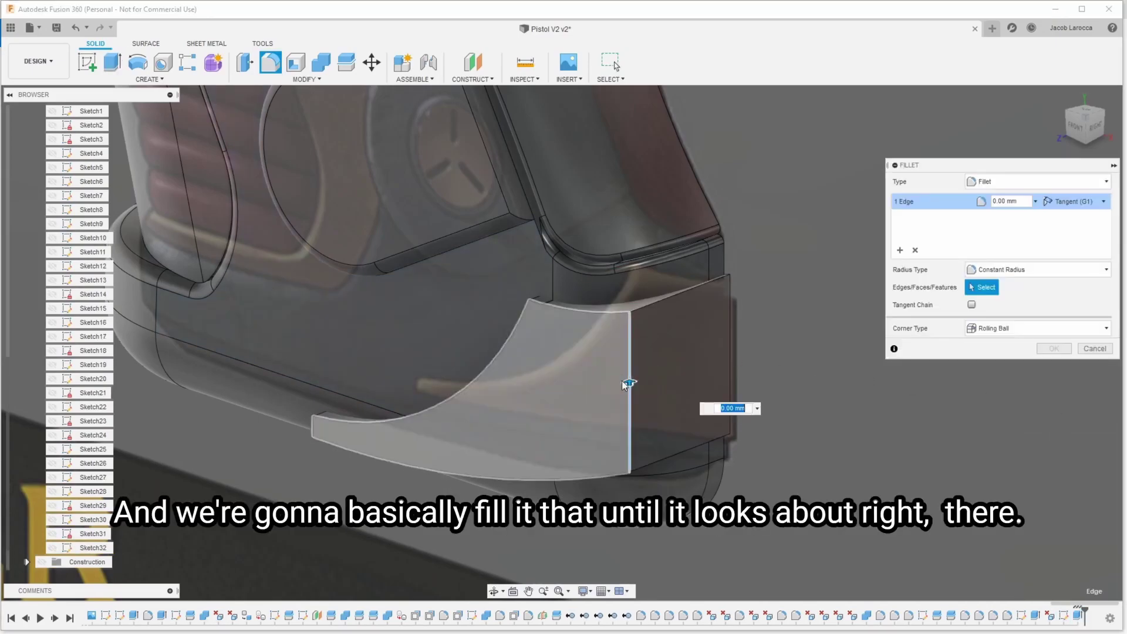
{"action": "left_click_drag", "start_coordinate": [628, 378], "coordinate": [626, 368]}
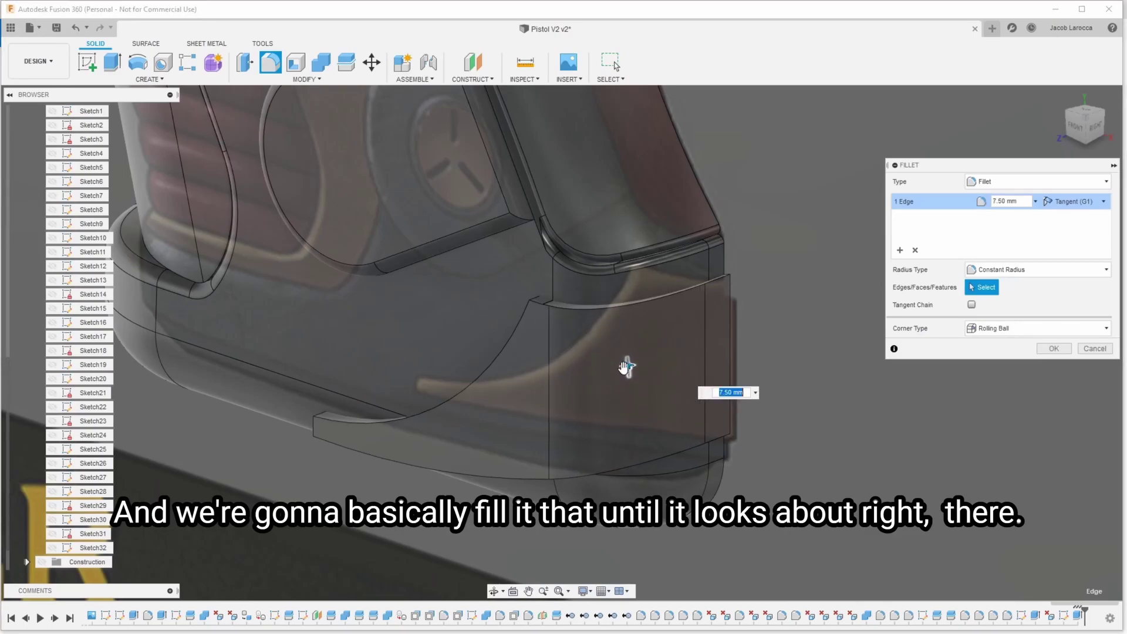
{"action": "key", "text": "Return"}
{"action": "mouse_move", "coordinate": [1086, 108]}
{"action": "left_mouse_down"}
{"action": "mouse_move", "coordinate": [1120, 135]}
{"action": "mouse_move", "coordinate": [875, 259]}
{"action": "left_mouse_up"}
Step: Apply a fillet to a bottom edge of the base plate
{"action": "key", "text": "s"}
{"action": "left_click", "coordinate": [380, 449]}
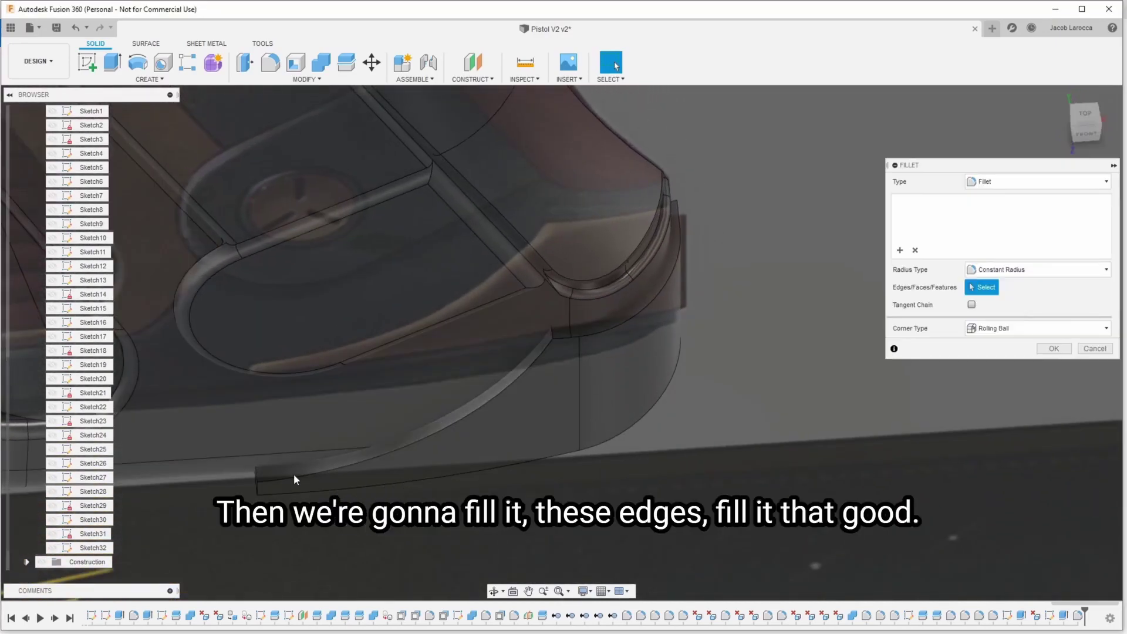
{"action": "left_click", "coordinate": [256, 487]}
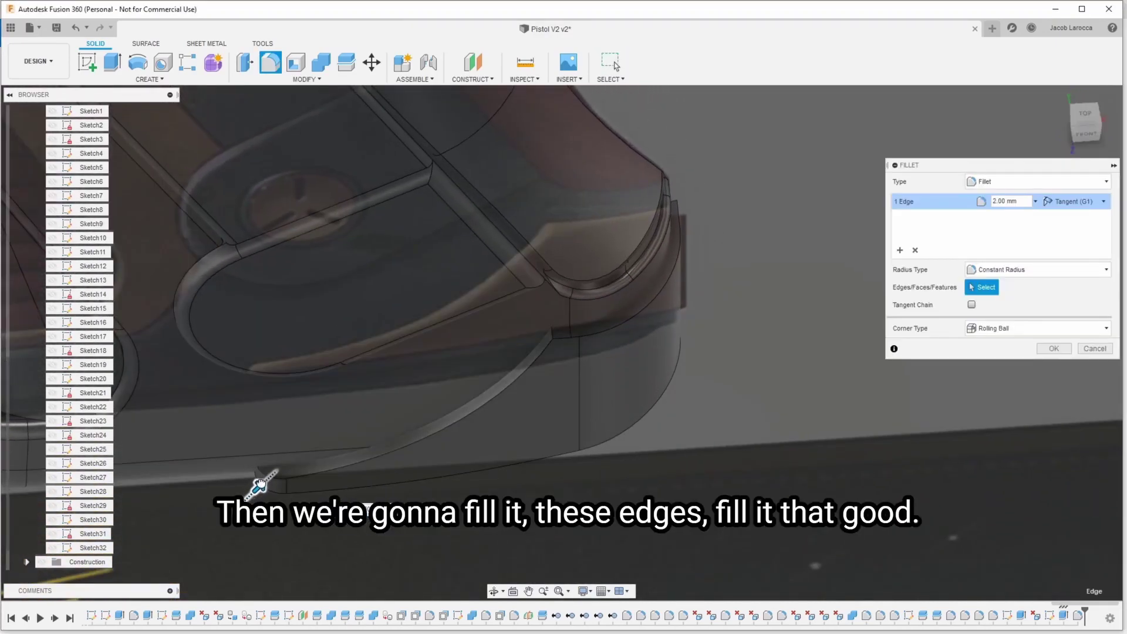
{"action": "key", "text": "Return"}
Step: Select many plate edges for a 1.5 mm fillet, then cancel the failing attempt
{"action": "key", "text": "s"}
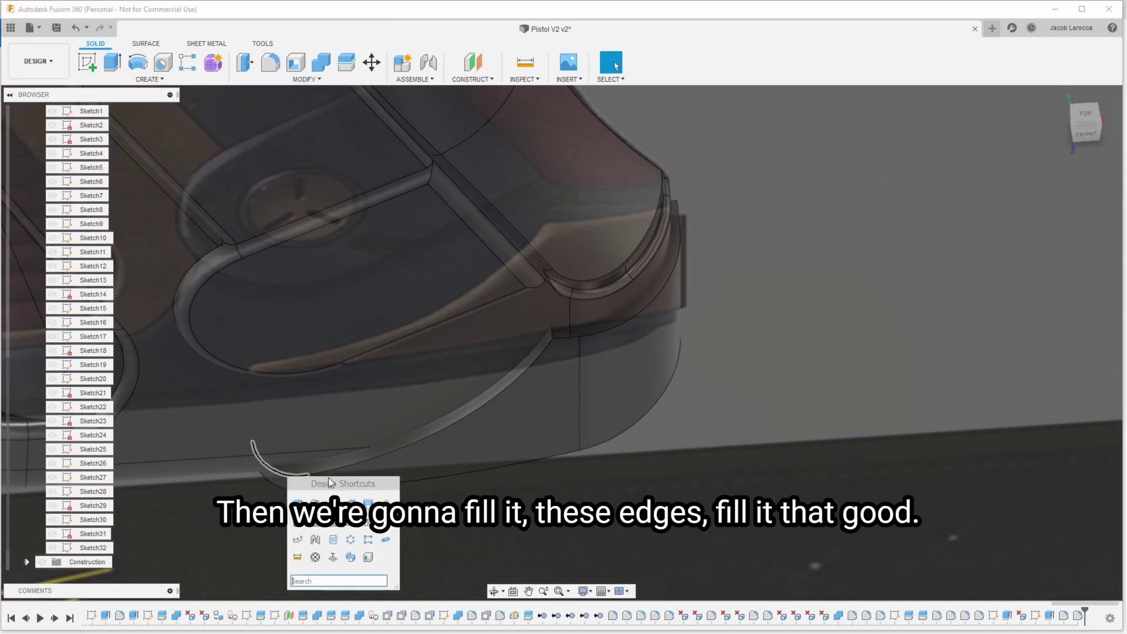
{"action": "left_click", "coordinate": [315, 503]}
{"action": "left_click", "coordinate": [301, 473]}
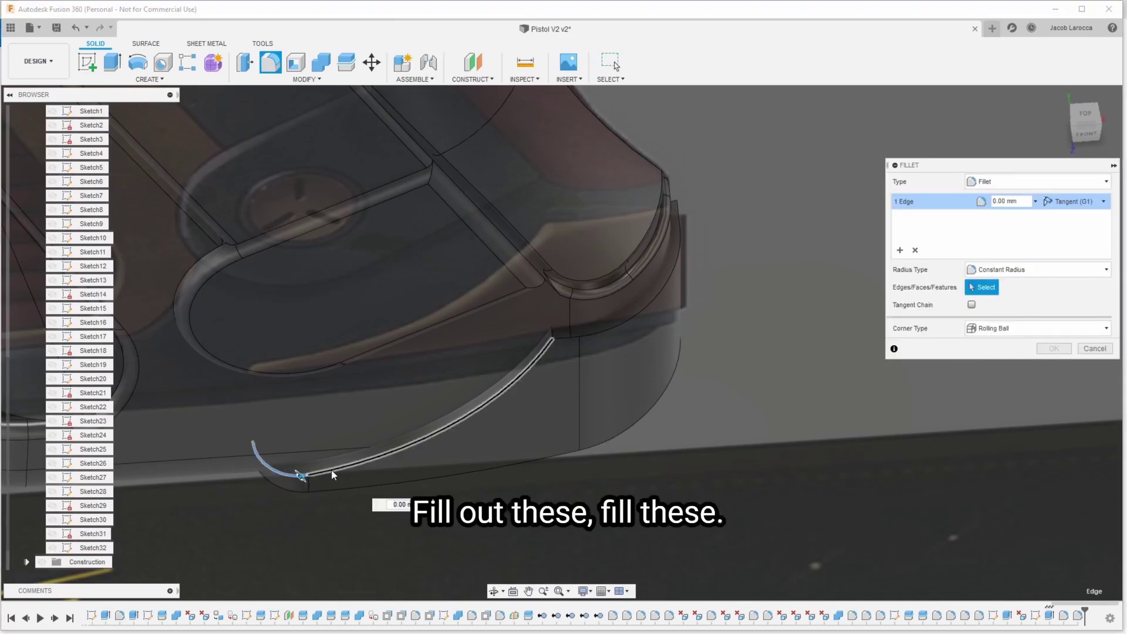
{"action": "left_click", "coordinate": [297, 491]}
{"action": "left_click", "coordinate": [346, 480]}
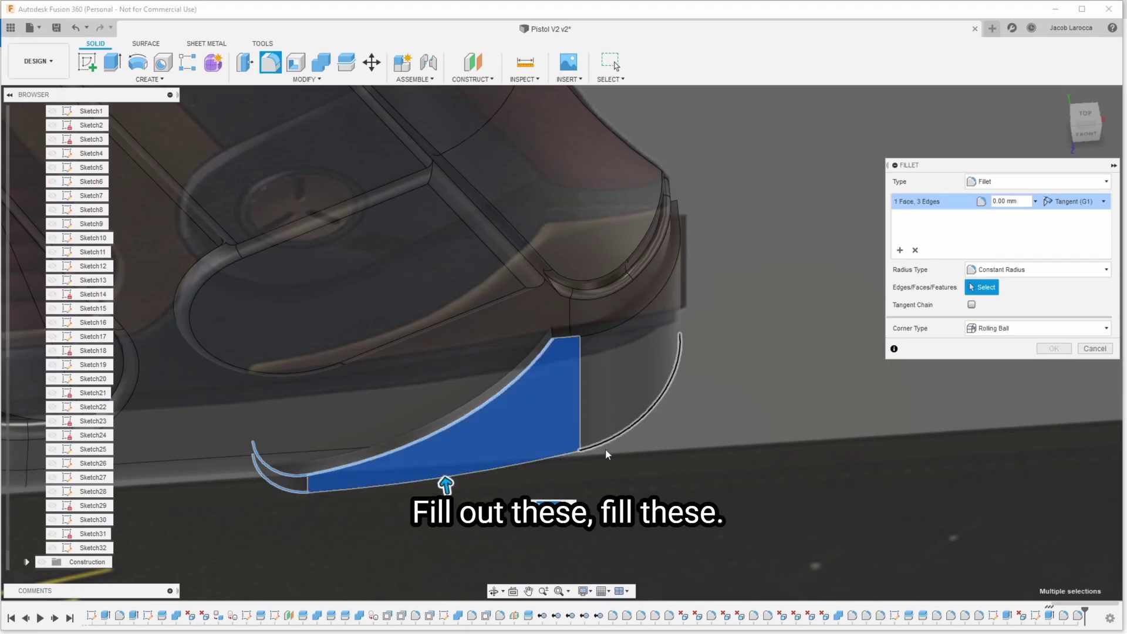
{"action": "left_click", "coordinate": [605, 444]}
{"action": "left_click", "coordinate": [527, 464]}
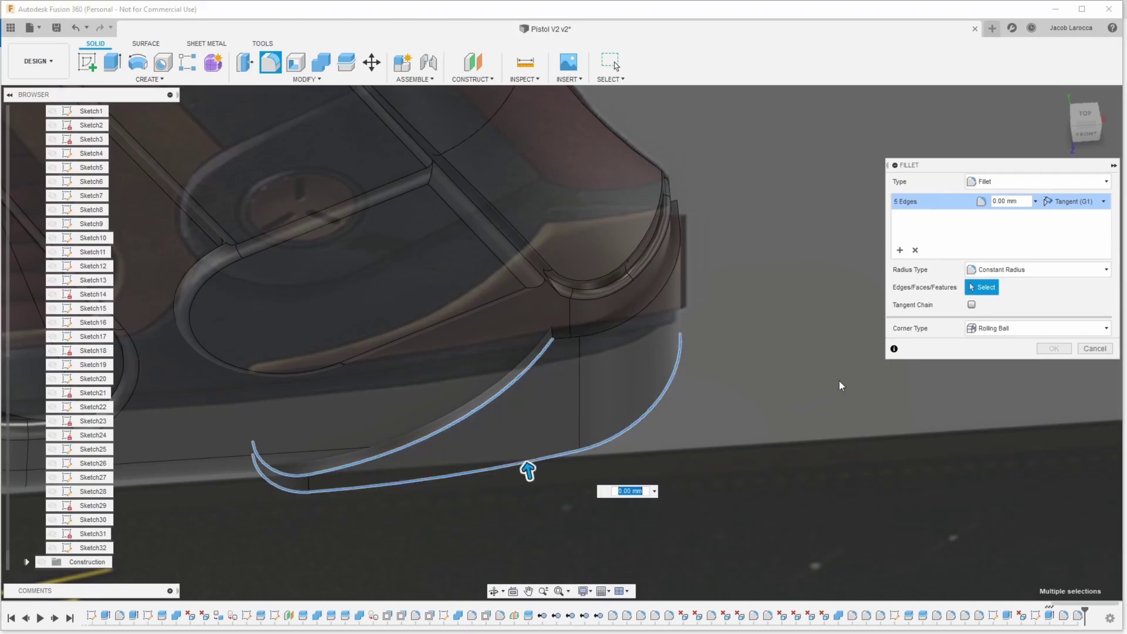
{"action": "middle_click_drag", "start_coordinate": [587, 411], "coordinate": [725, 434], "text": "shift"}
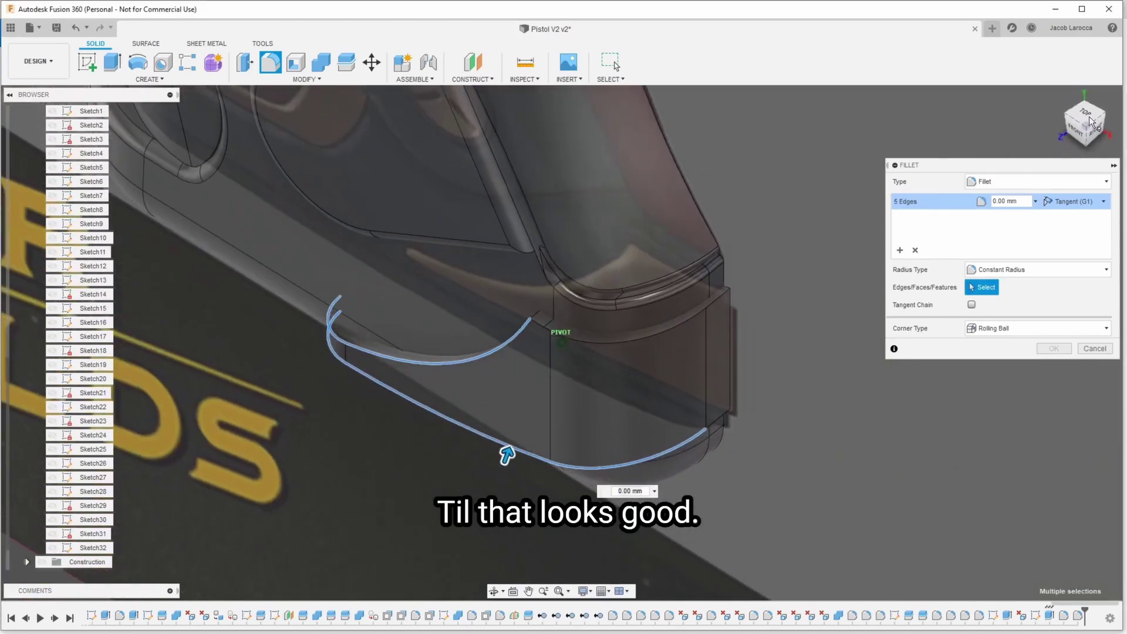
{"action": "left_click", "coordinate": [719, 424]}
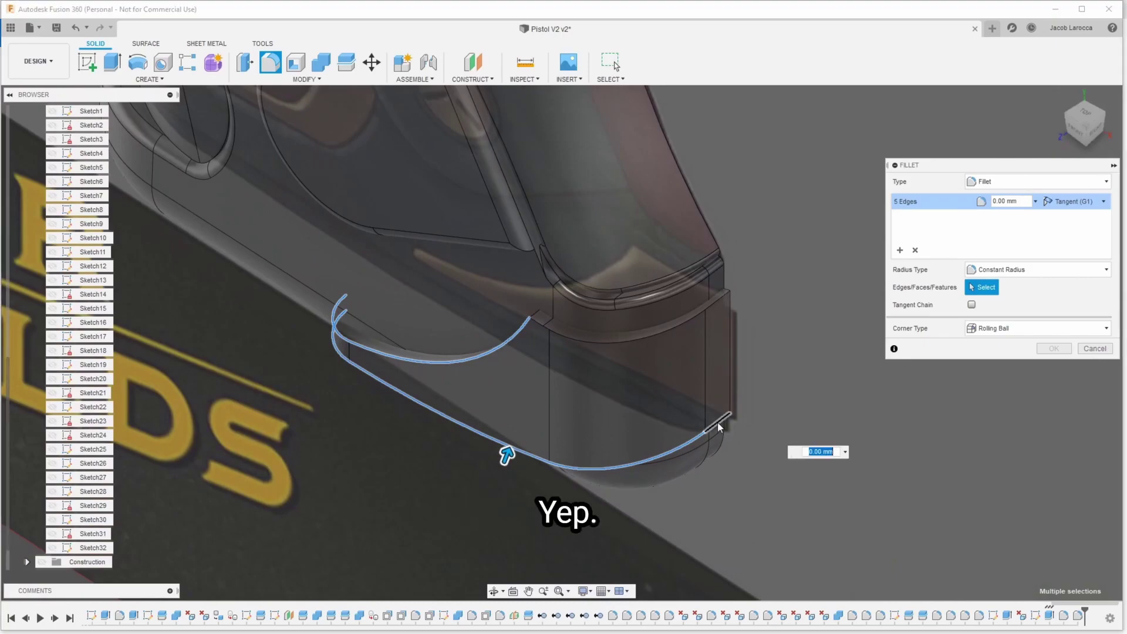
{"action": "left_click", "coordinate": [538, 322]}
{"action": "left_click", "coordinate": [568, 339]}
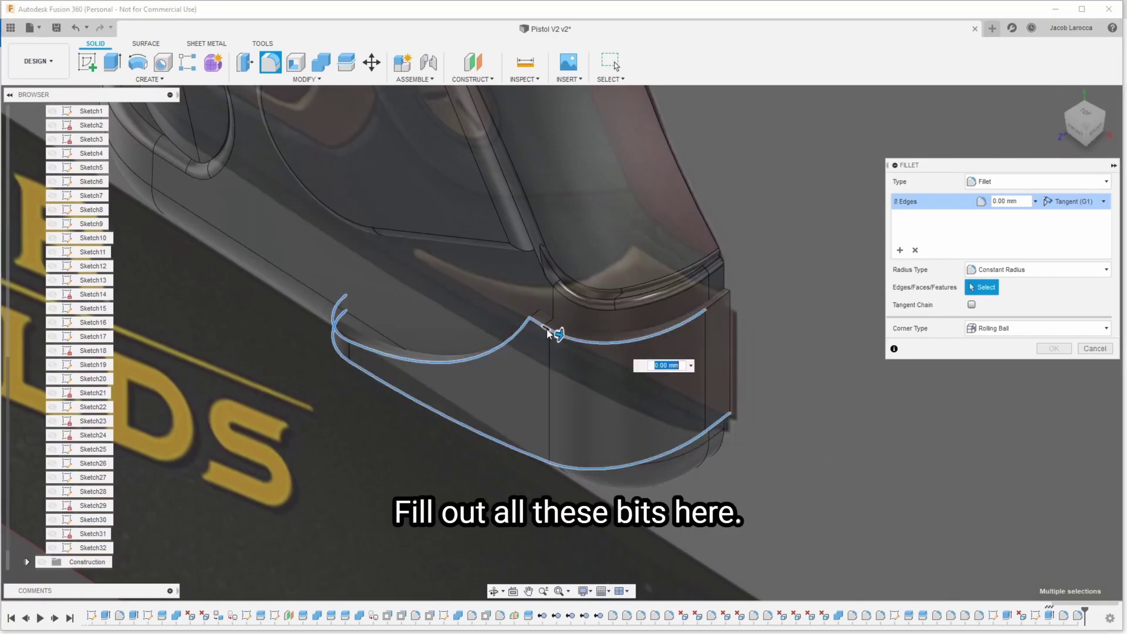
{"action": "left_click", "coordinate": [718, 302]}
{"action": "type", "text": "1"}
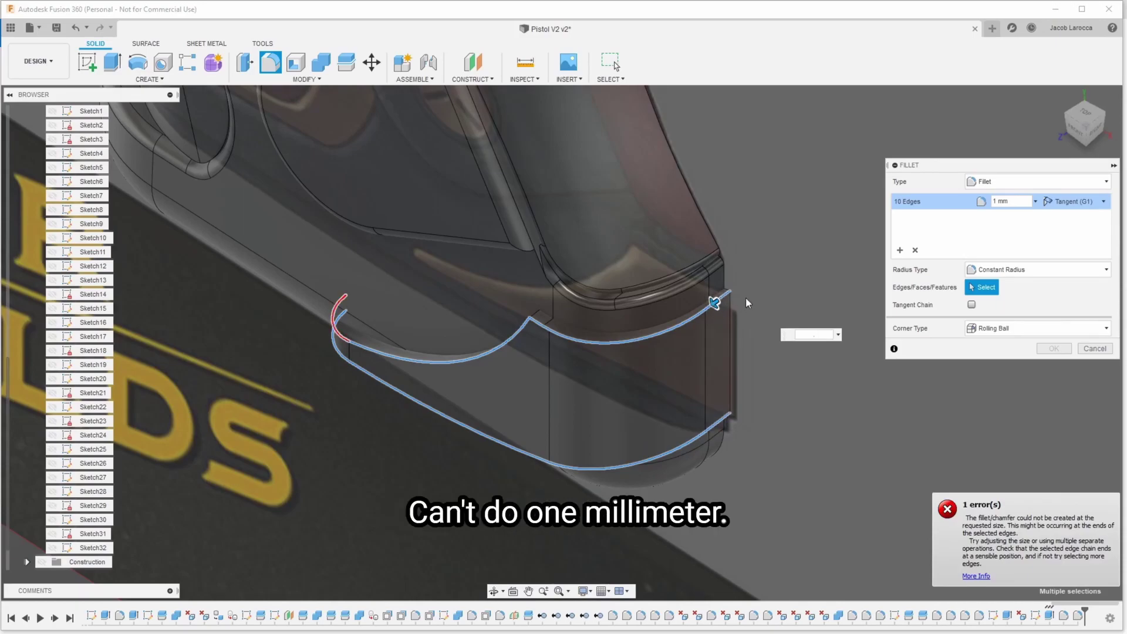
{"action": "type", "text": ".5"}
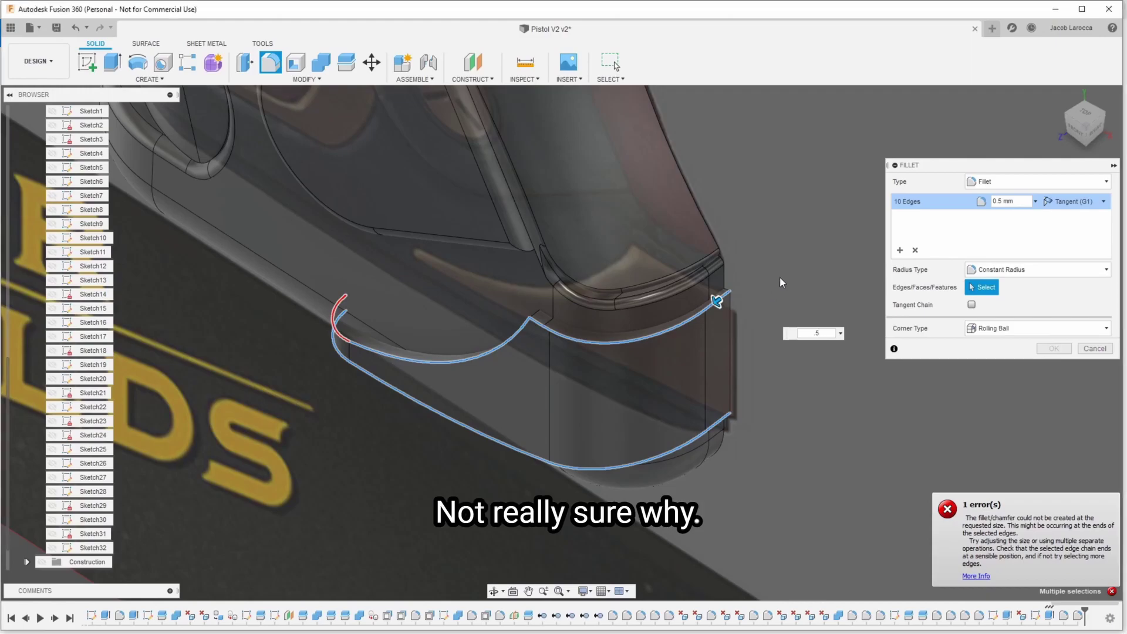
{"action": "key", "text": "Escape"}
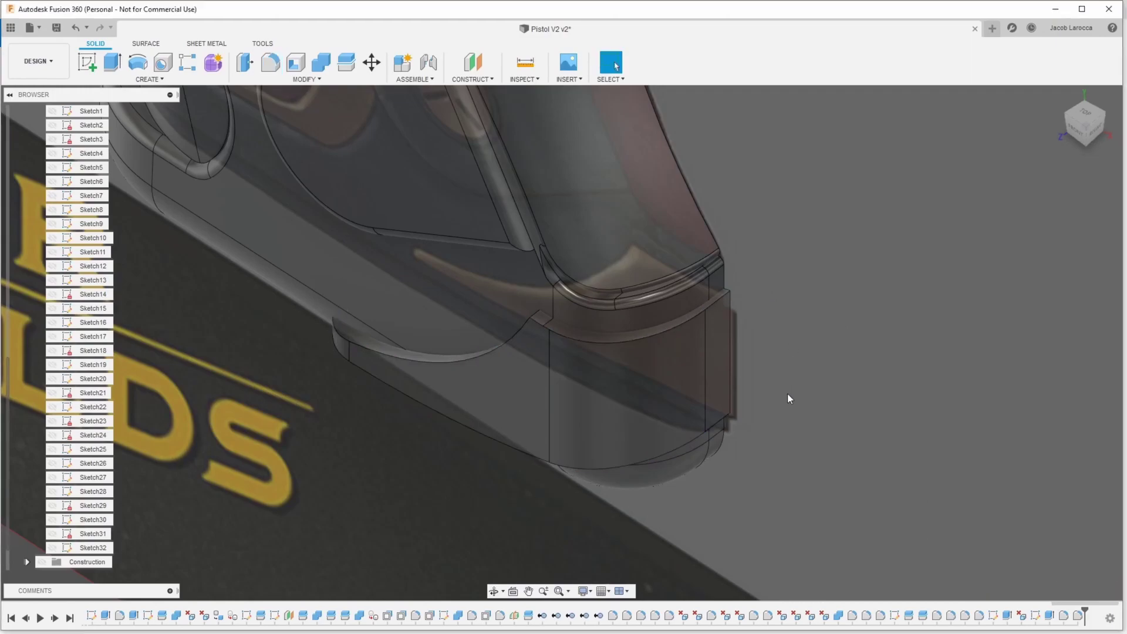
Step: Fillet the plate's upper edge chains, with tangent chain on, at 1 mm
{"action": "key", "text": "s"}
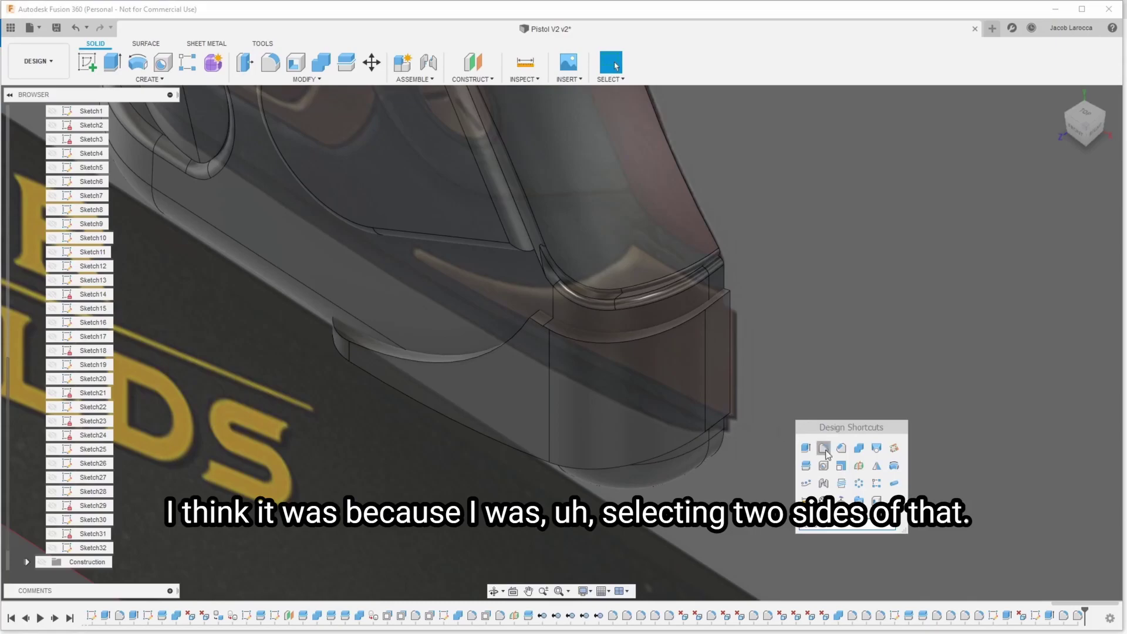
{"action": "left_click", "coordinate": [822, 450]}
{"action": "left_click", "coordinate": [725, 297]}
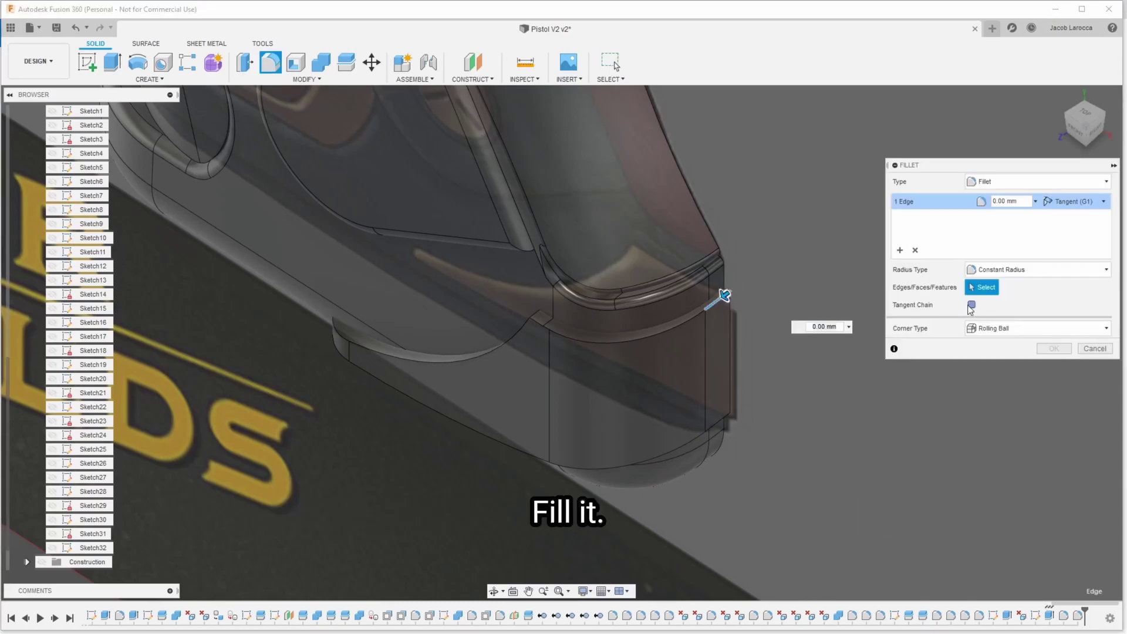
{"action": "key", "text": "Escape"}
{"action": "key", "text": "s"}
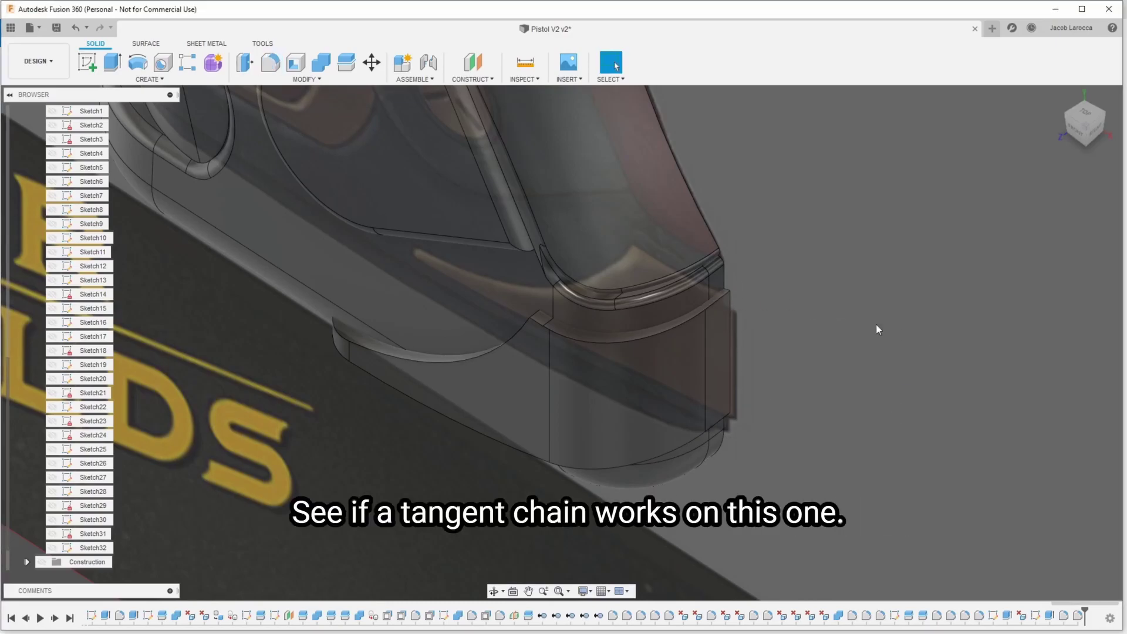
{"action": "left_click", "coordinate": [939, 345]}
{"action": "left_click", "coordinate": [715, 310]}
{"action": "left_click", "coordinate": [971, 305]}
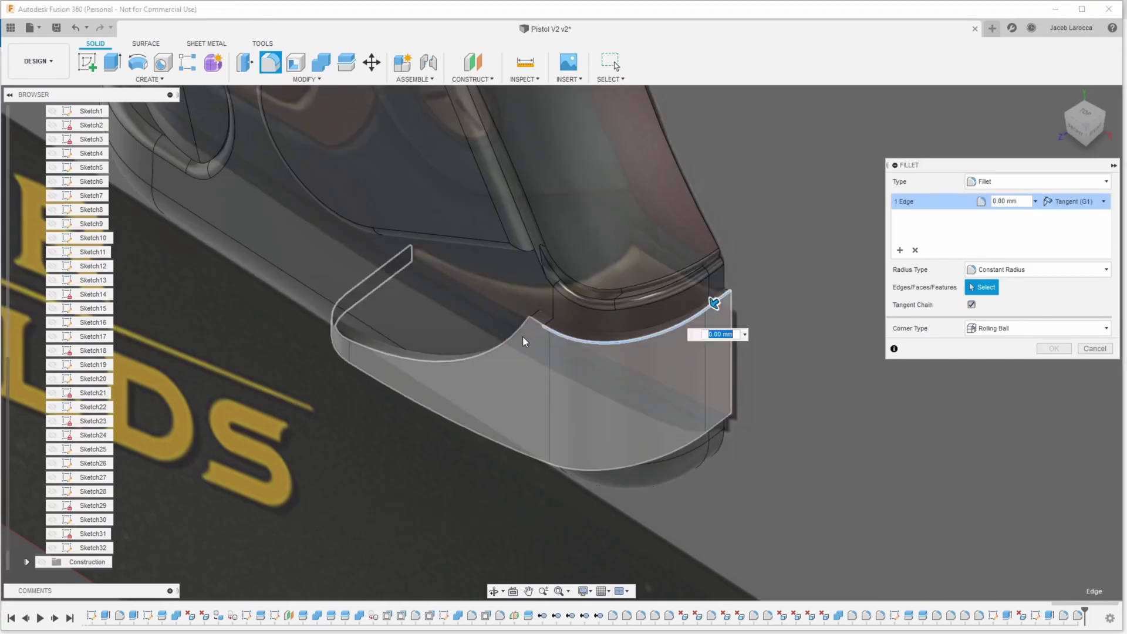
{"action": "left_click", "coordinate": [534, 322]}
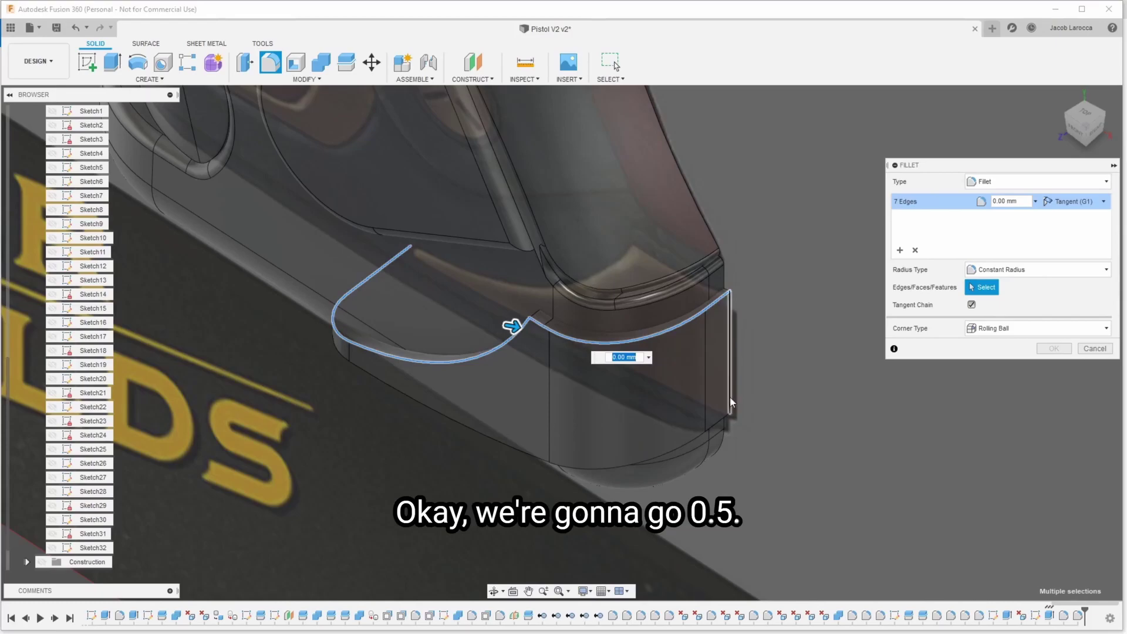
{"action": "type", "text": ".5"}
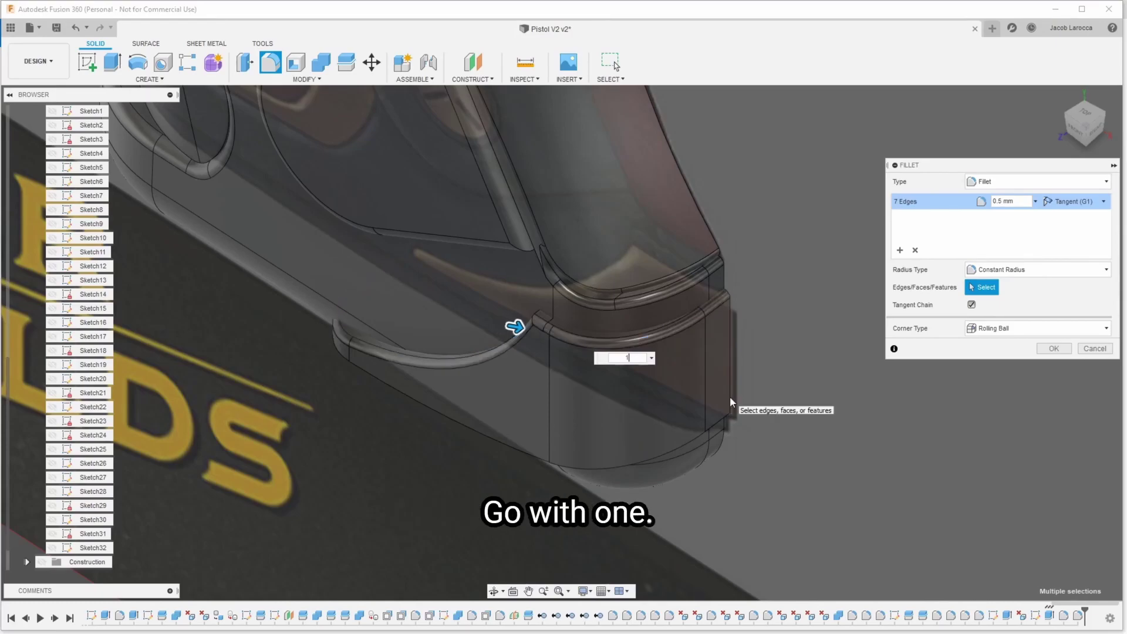
{"action": "key", "text": "BackSpace"}
{"action": "key", "text": "BackSpace"}
{"action": "type", "text": "1"}
{"action": "key", "text": "Return"}
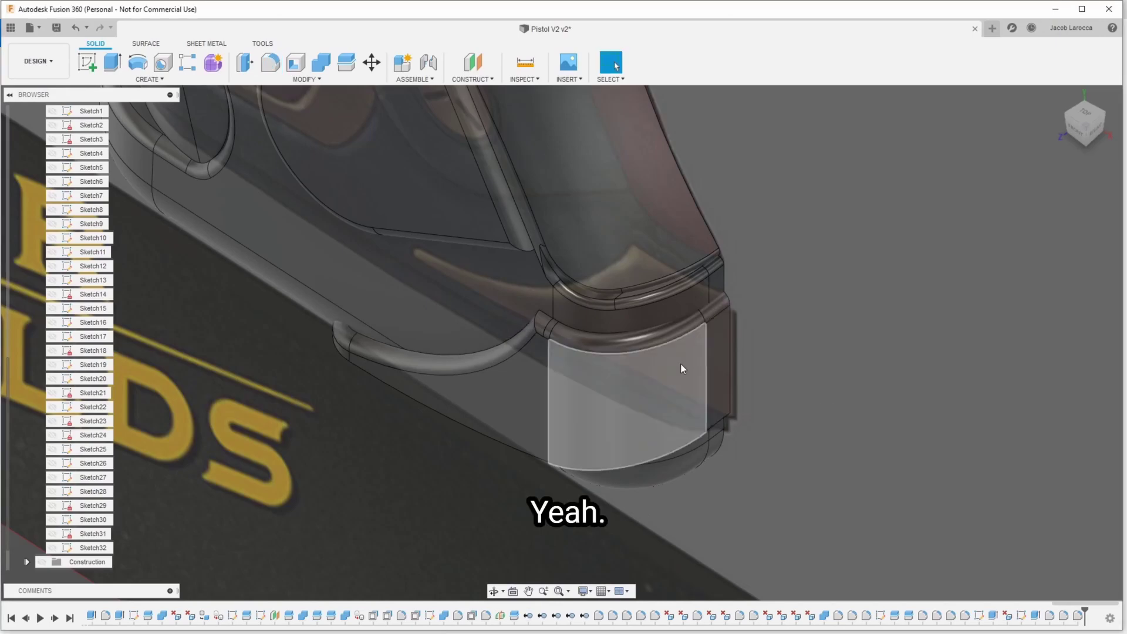
Step: Fillet the edge chain on the other side at 0.8 mm
{"action": "key", "text": "s"}
{"action": "left_click", "coordinate": [831, 531]}
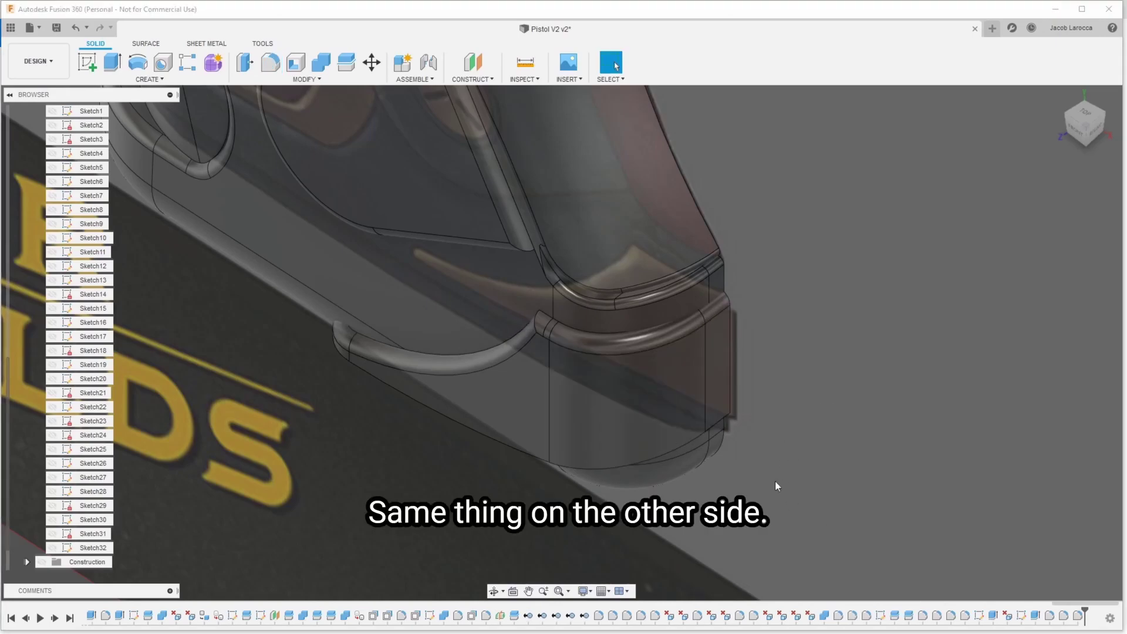
{"action": "left_click", "coordinate": [716, 426]}
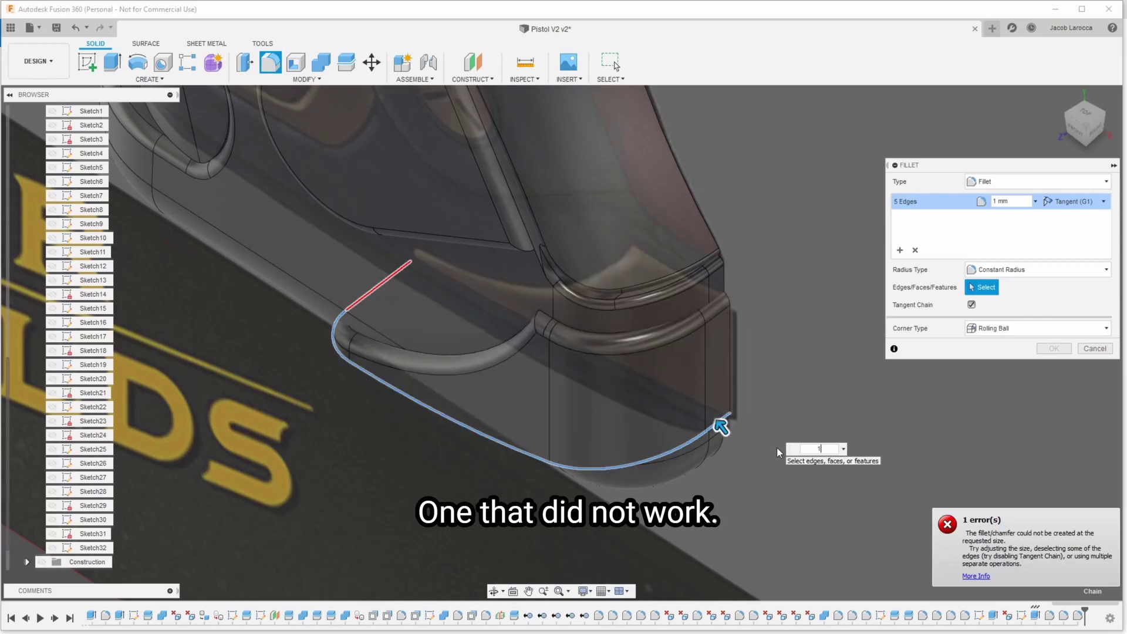
{"action": "key", "text": "BackSpace"}
{"action": "type", "text": ".8"}
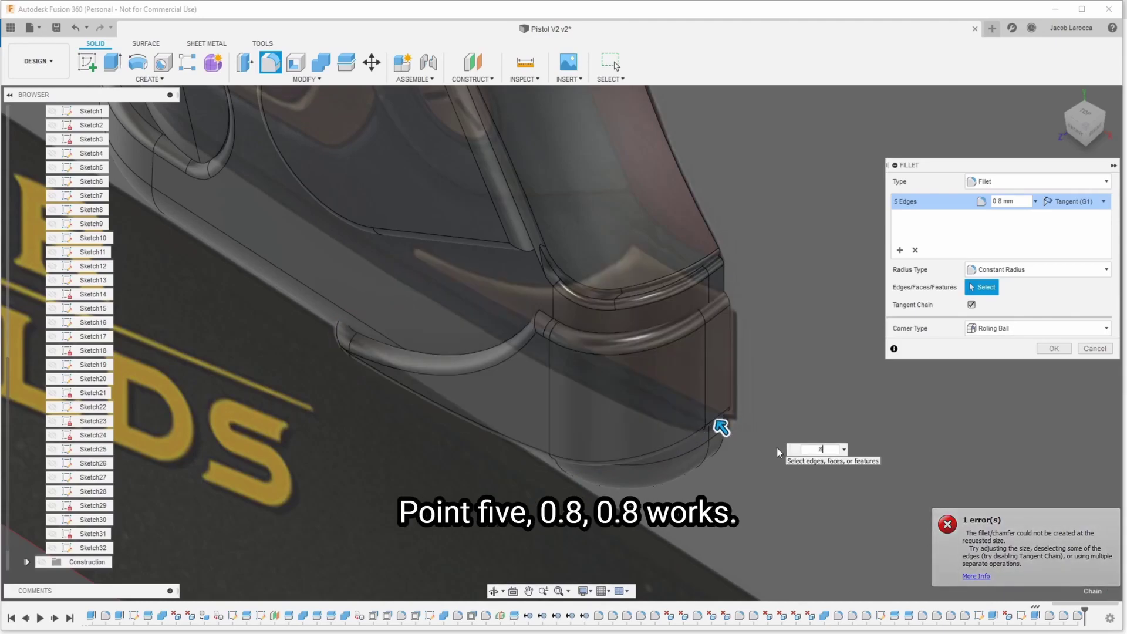
{"action": "key", "text": "Return"}
{"action": "key", "text": "s"}
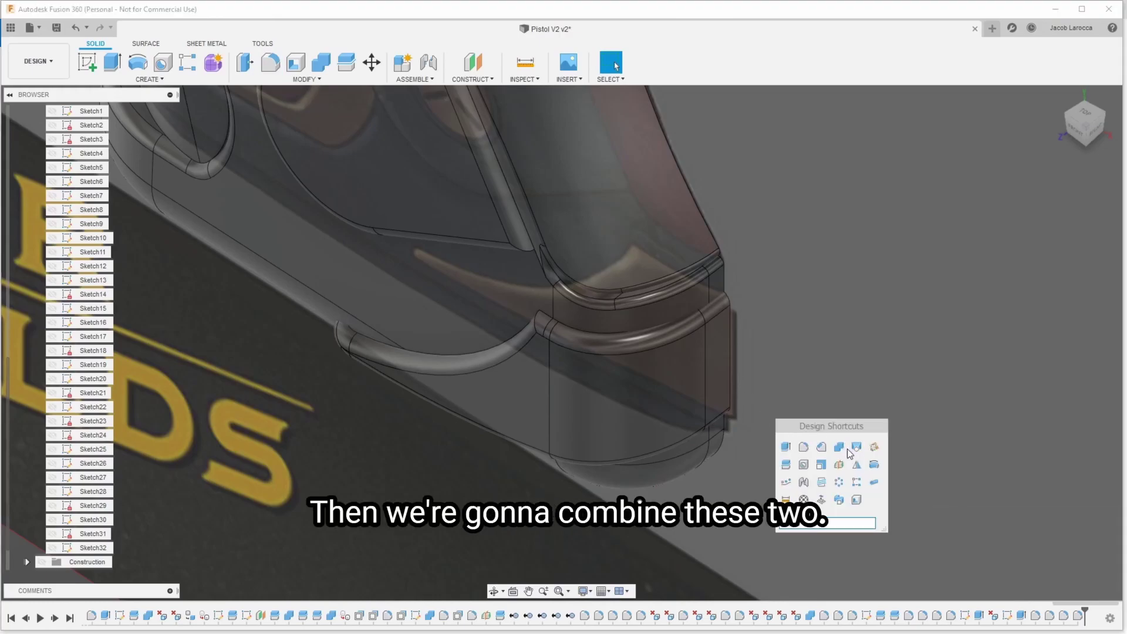
{"action": "left_click", "coordinate": [853, 450]}
{"action": "left_click", "coordinate": [481, 306]}
{"action": "key", "text": "Return"}
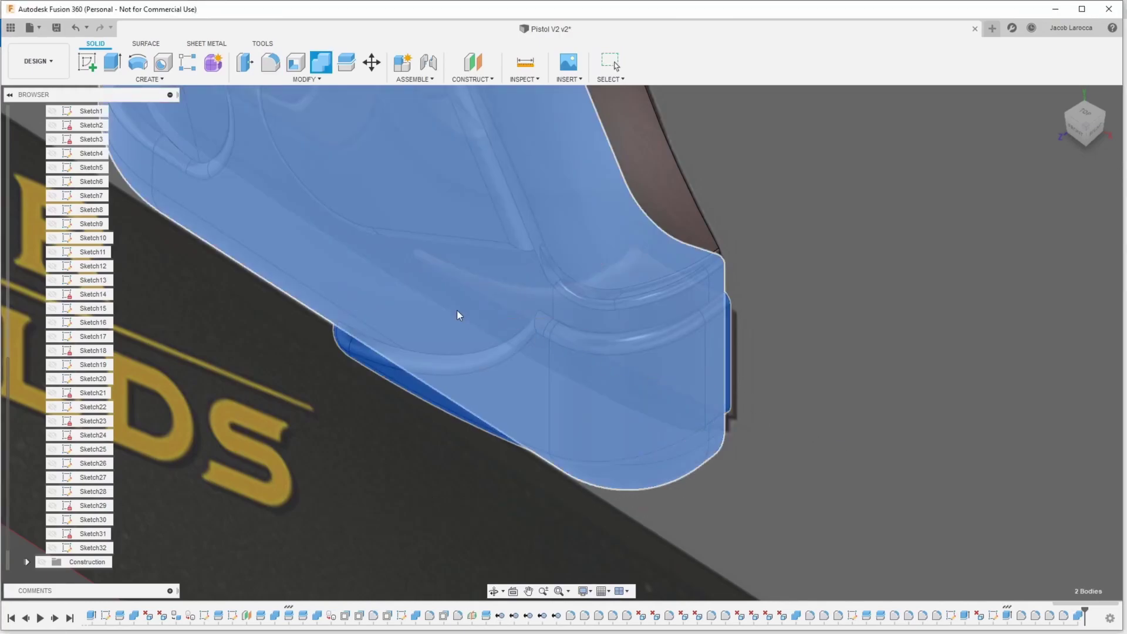
{"action": "scroll", "coordinate": [792, 431], "scroll_direction": "down", "scroll_amount": 4}
{"action": "mouse_move", "coordinate": [1070, 115]}
{"action": "middle_mouse_down", "text": "shift"}
{"action": "mouse_move", "coordinate": [881, 306]}
{"action": "mouse_move", "coordinate": [881, 246]}
{"action": "middle_mouse_up", "text": "shift"}
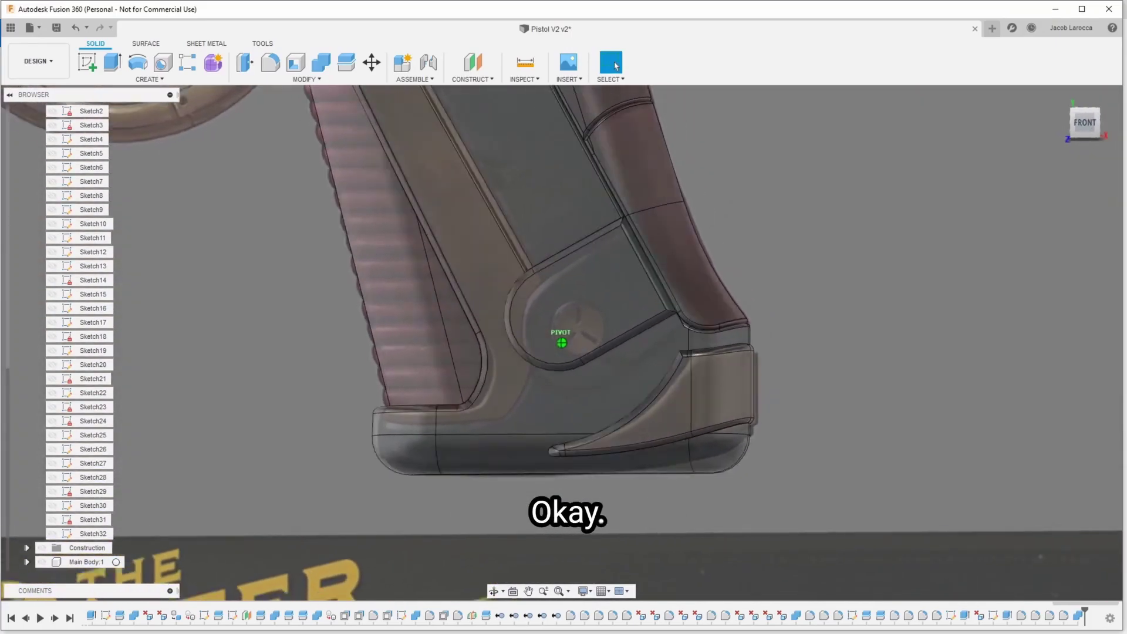
{"action": "mouse_move", "coordinate": [562, 343]}
{"action": "middle_mouse_down", "text": "shift"}
{"action": "mouse_move", "coordinate": [551, 343]}
{"action": "mouse_move", "coordinate": [626, 318]}
{"action": "middle_mouse_up", "text": "shift"}
{"action": "scroll", "coordinate": [551, 343], "scroll_direction": "up", "scroll_amount": 3}
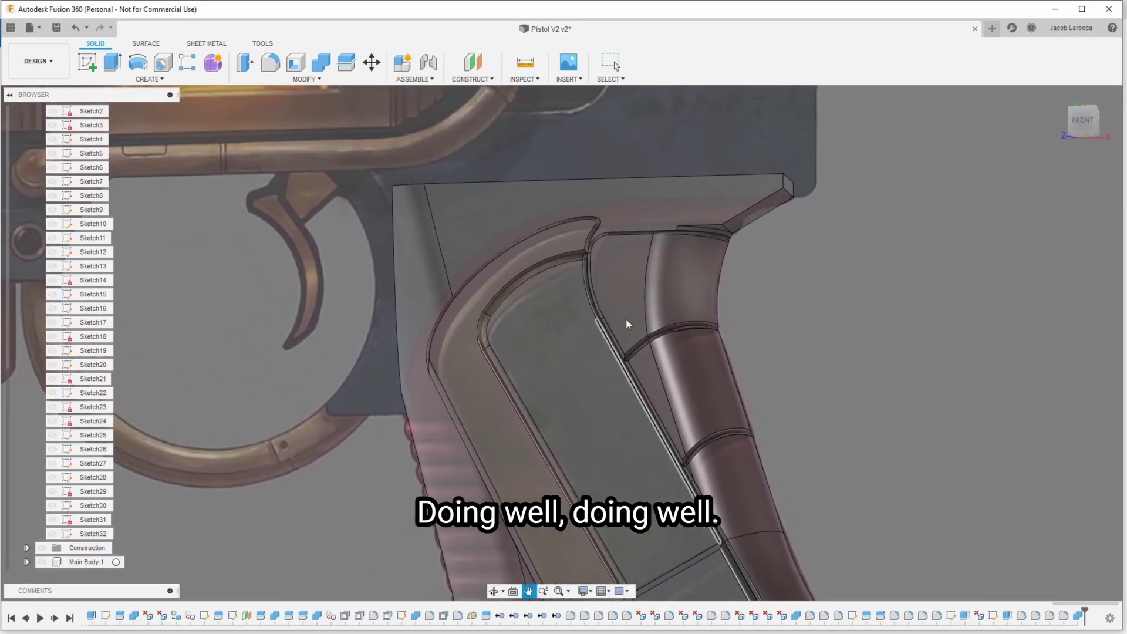
{"action": "mouse_move", "coordinate": [562, 342]}
{"action": "middle_mouse_down", "text": "shift"}
{"action": "mouse_move", "coordinate": [581, 329]}
{"action": "mouse_move", "coordinate": [551, 346]}
{"action": "middle_mouse_up", "text": "shift"}
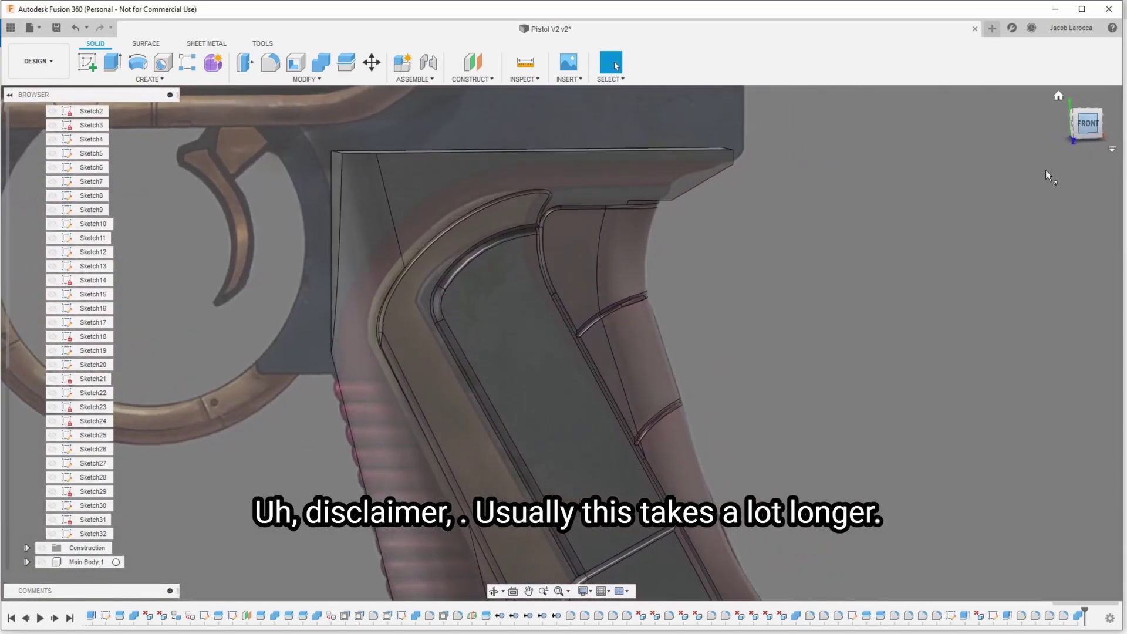
{"action": "middle_click_drag", "start_coordinate": [769, 422], "coordinate": [711, 131]}
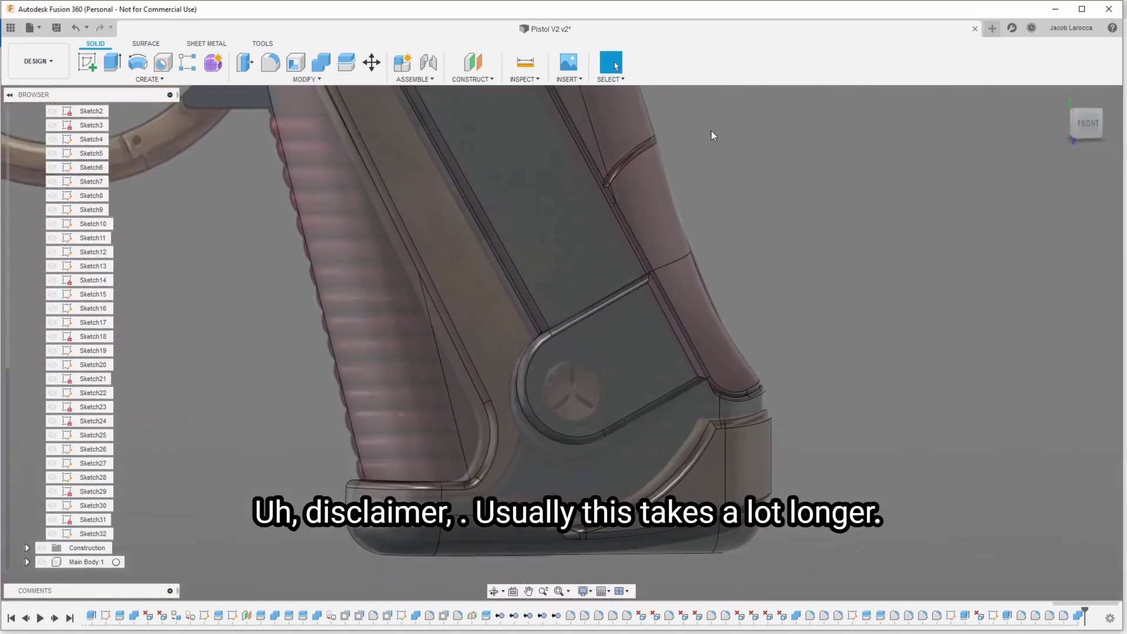
{"action": "middle_click_drag", "start_coordinate": [563, 352], "coordinate": [552, 358], "text": "shift"}
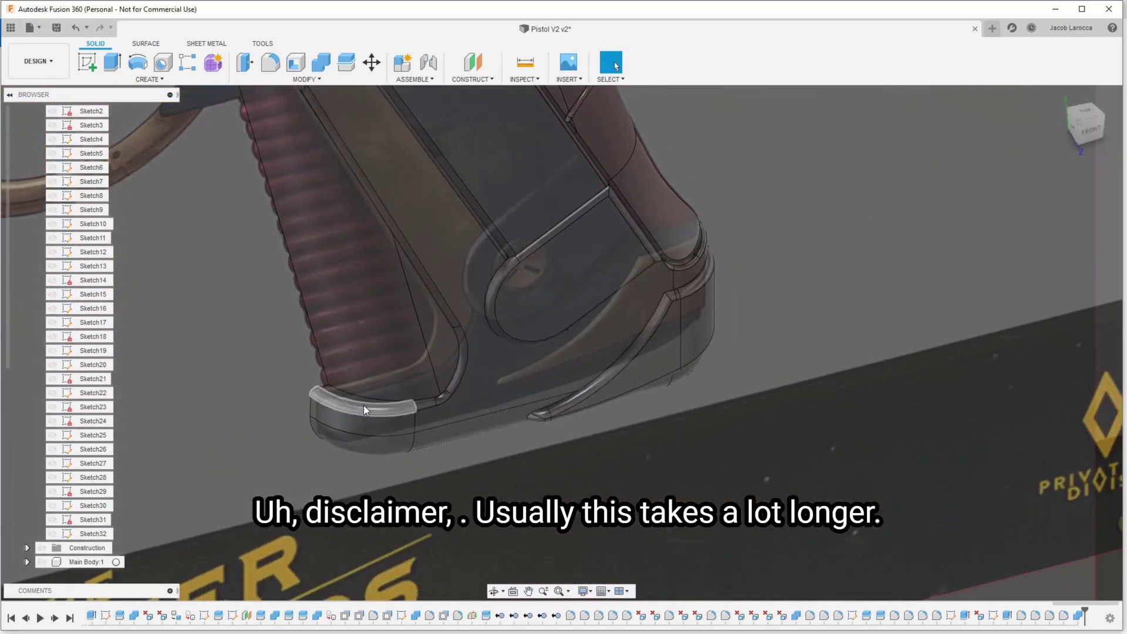
{"action": "scroll", "coordinate": [345, 398], "scroll_direction": "up", "scroll_amount": 2}
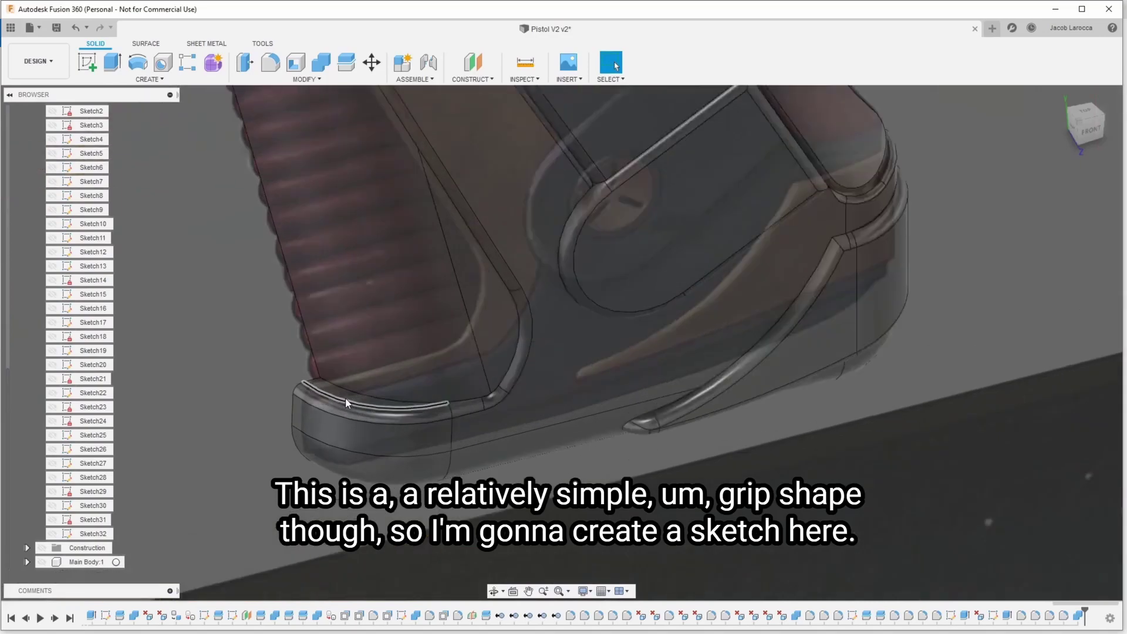
{"action": "scroll", "coordinate": [352, 400], "scroll_direction": "up", "scroll_amount": 2}
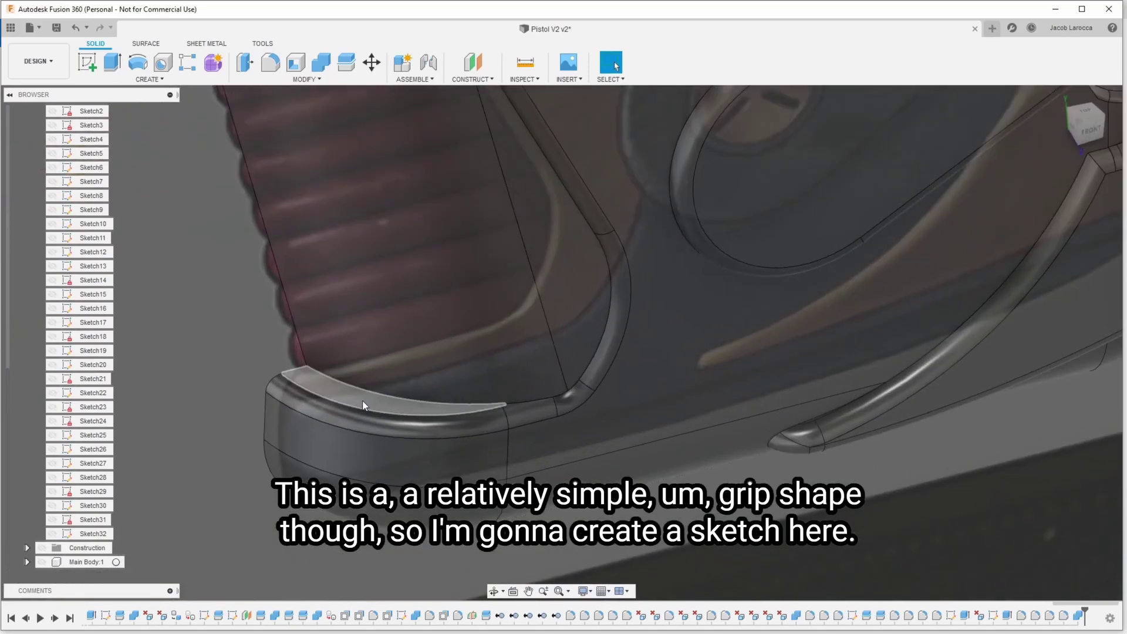
Step: Create a sketch on the curved face at the grip's base and finish it
{"action": "left_click", "coordinate": [363, 401]}
{"action": "right_click", "coordinate": [362, 402]}
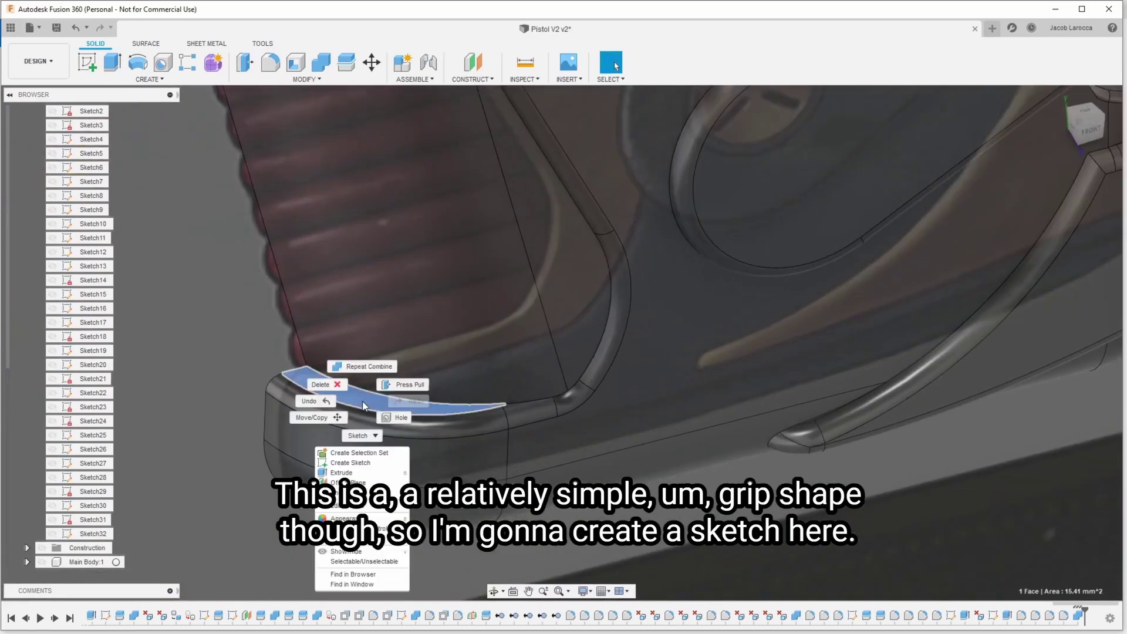
{"action": "left_click", "coordinate": [375, 463]}
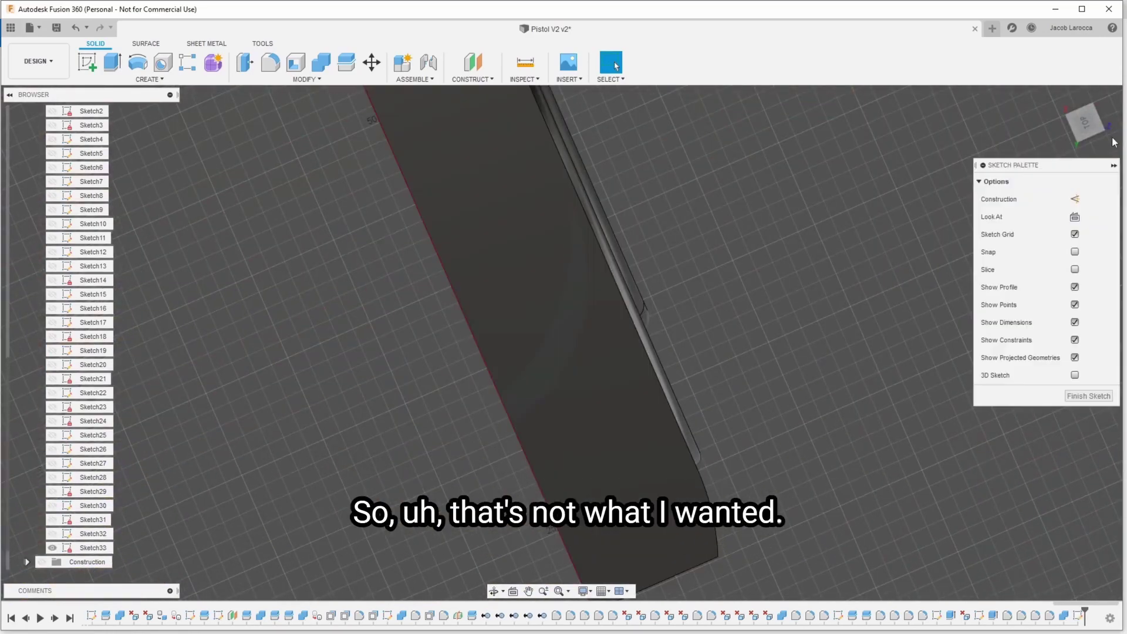
{"action": "left_click", "coordinate": [1088, 398]}
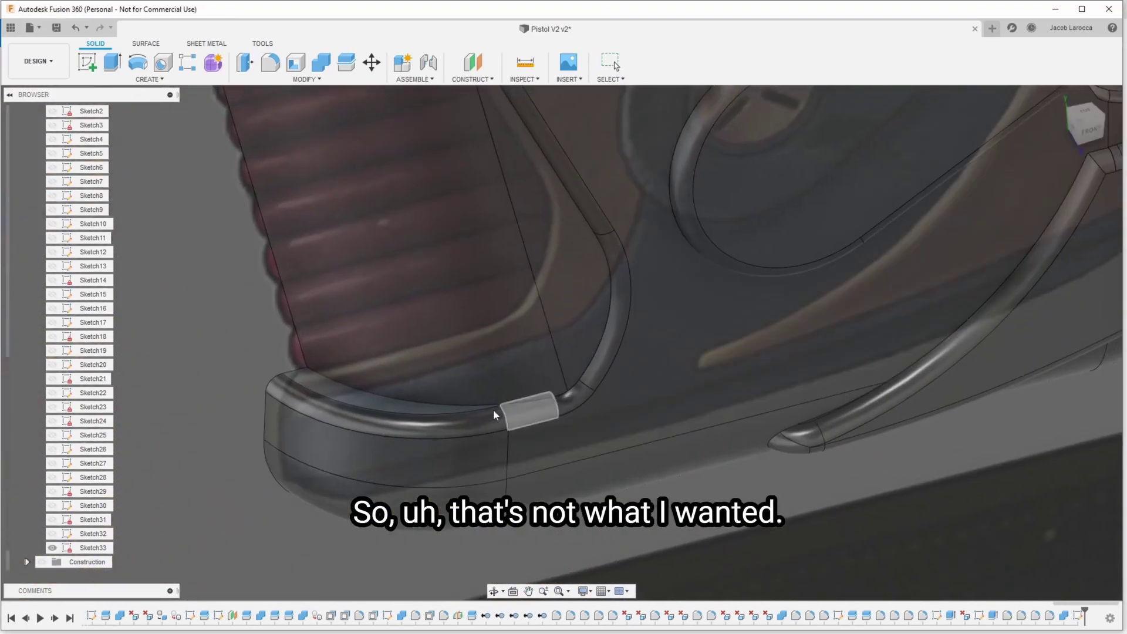
Step: Switch to the front view and hide Sketch33 in the Browser
{"action": "left_click", "coordinate": [1077, 125]}
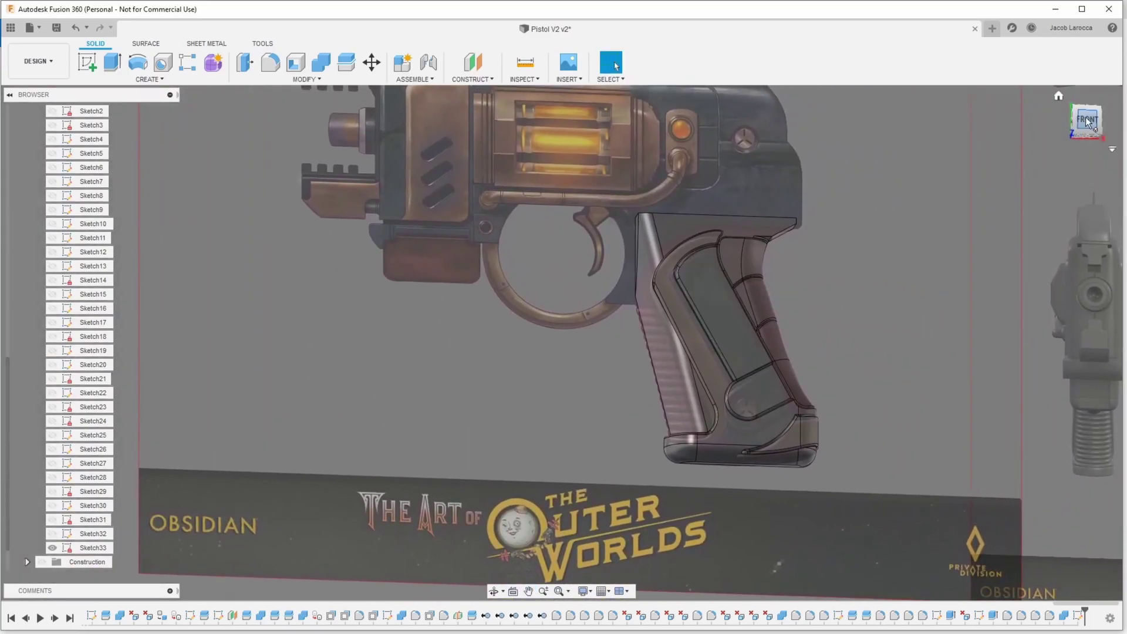
{"action": "middle_click_drag", "start_coordinate": [561, 338], "coordinate": [560, 376], "text": "shift"}
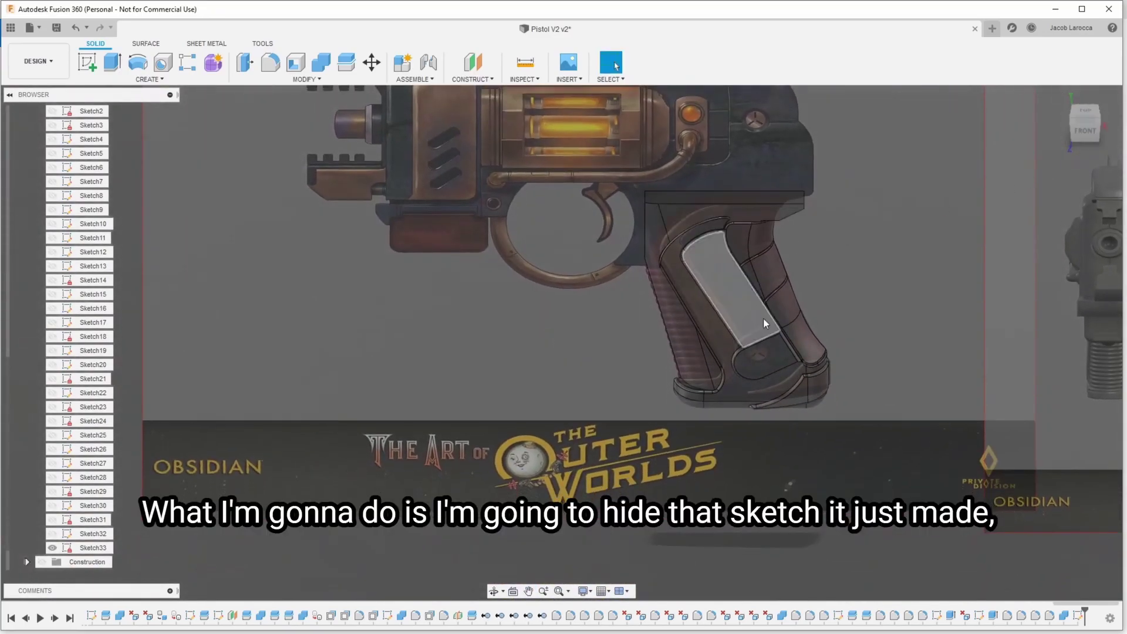
{"action": "scroll", "coordinate": [763, 319], "scroll_direction": "down", "scroll_amount": 5}
{"action": "middle_click_drag", "start_coordinate": [660, 256], "coordinate": [619, 333]}
{"action": "scroll", "coordinate": [35, 308], "scroll_direction": "up", "scroll_amount": 2}
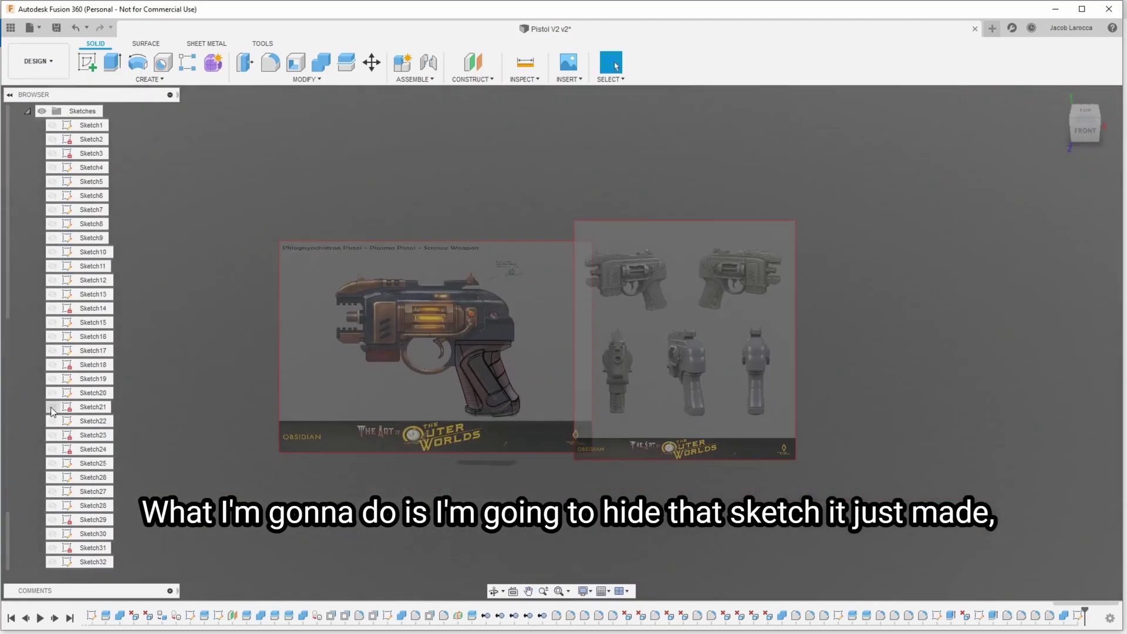
{"action": "left_click", "coordinate": [52, 562]}
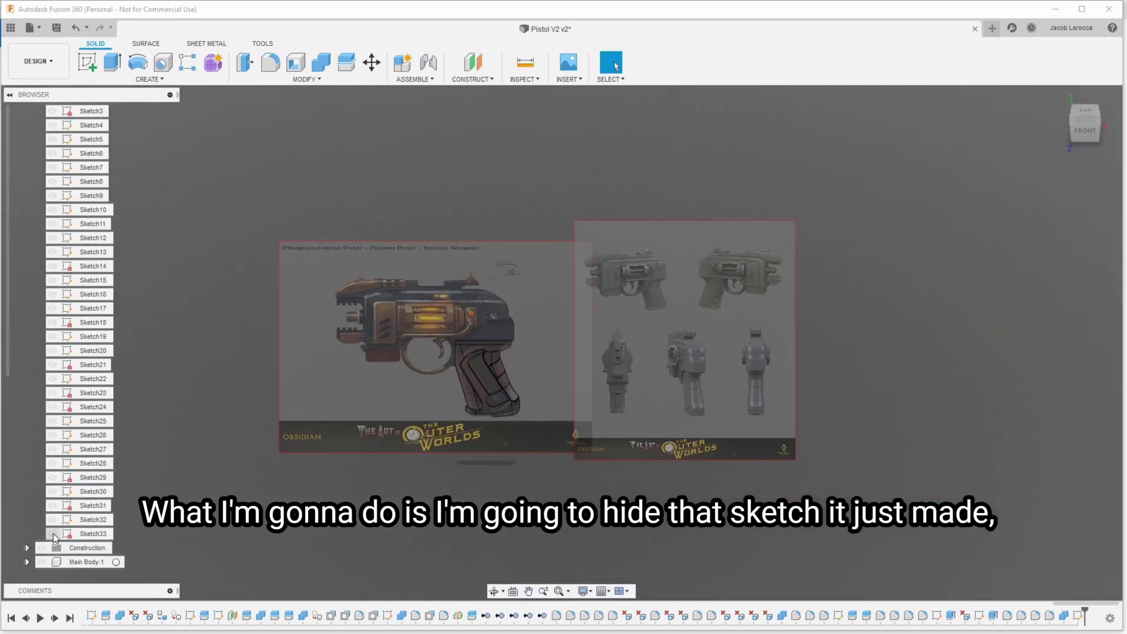
{"action": "scroll", "coordinate": [20, 417], "scroll_direction": "up", "scroll_amount": 4}
{"action": "scroll", "coordinate": [584, 445], "scroll_direction": "up", "scroll_amount": 5}
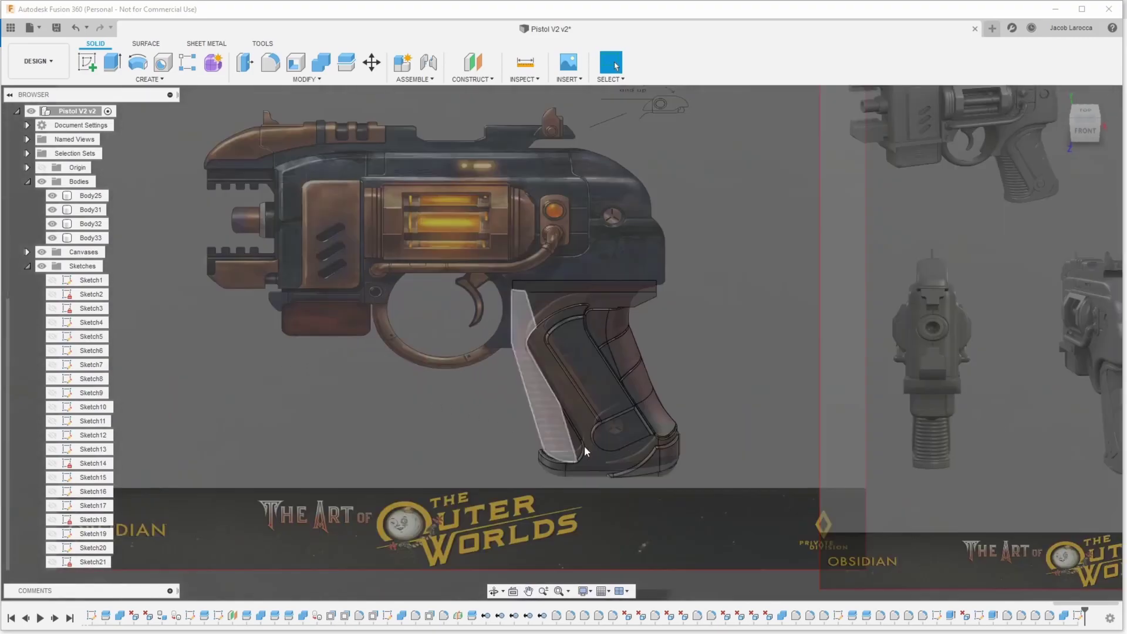
{"action": "scroll", "coordinate": [434, 465], "scroll_direction": "up", "scroll_amount": 5}
{"action": "scroll", "coordinate": [583, 402], "scroll_direction": "up", "scroll_amount": 3}
{"action": "scroll", "coordinate": [552, 405], "scroll_direction": "down", "scroll_amount": 5}
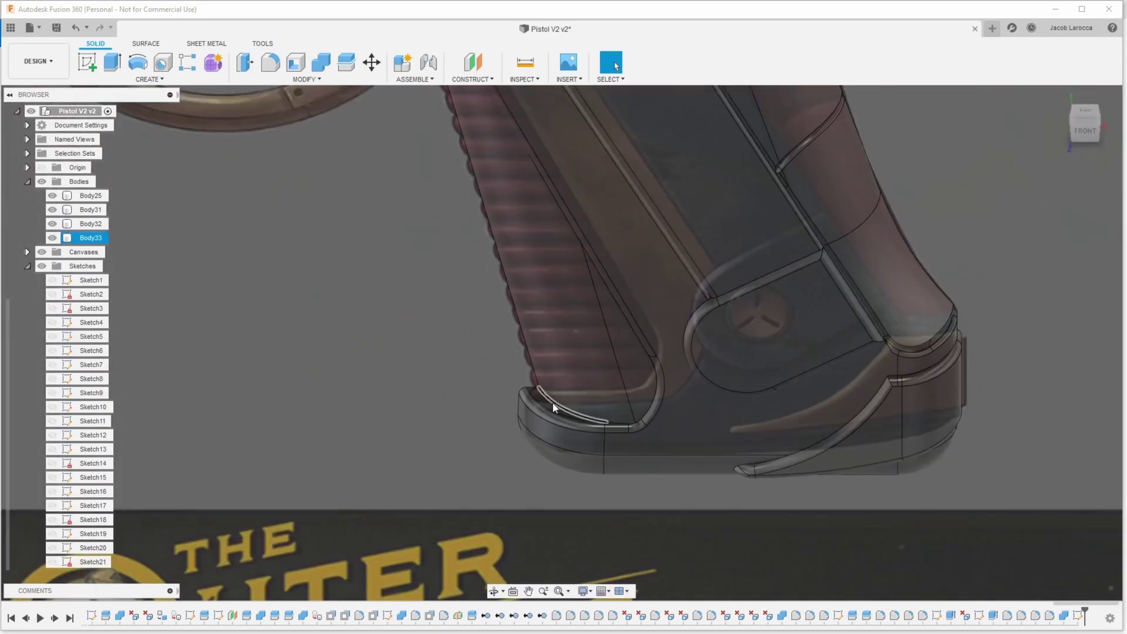
{"action": "mouse_move", "coordinate": [551, 405]}
{"action": "middle_mouse_down"}
{"action": "mouse_move", "coordinate": [483, 486]}
{"action": "mouse_move", "coordinate": [403, 486]}
{"action": "middle_mouse_up"}
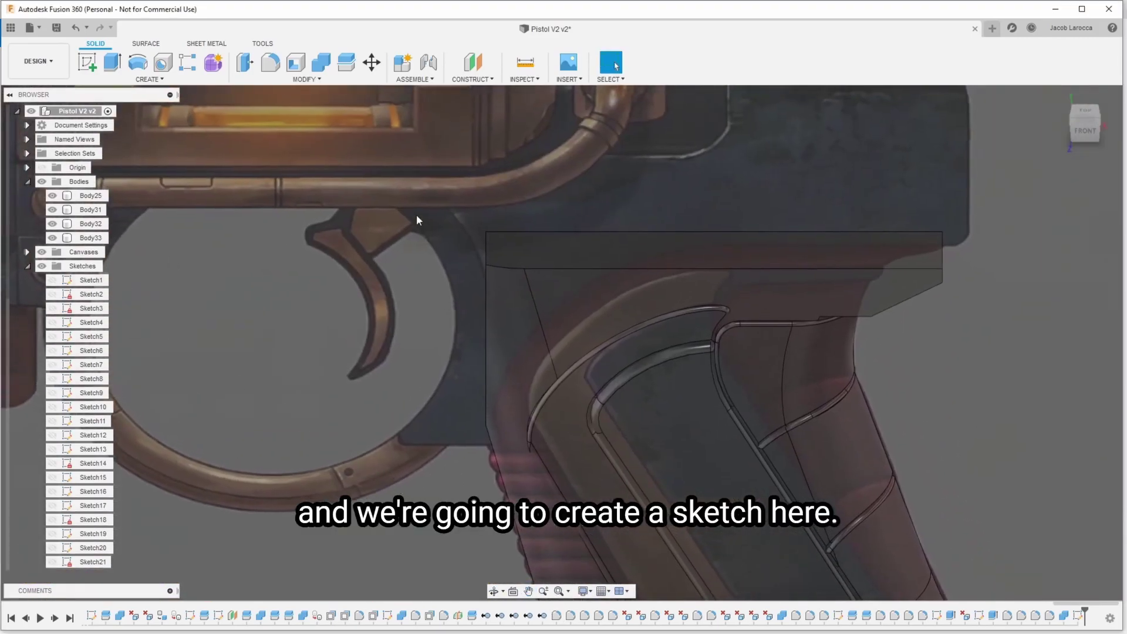
Step: Start a sketch on the block's top face and view it from the top
{"action": "right_click", "coordinate": [599, 249]}
{"action": "left_click", "coordinate": [583, 308]}
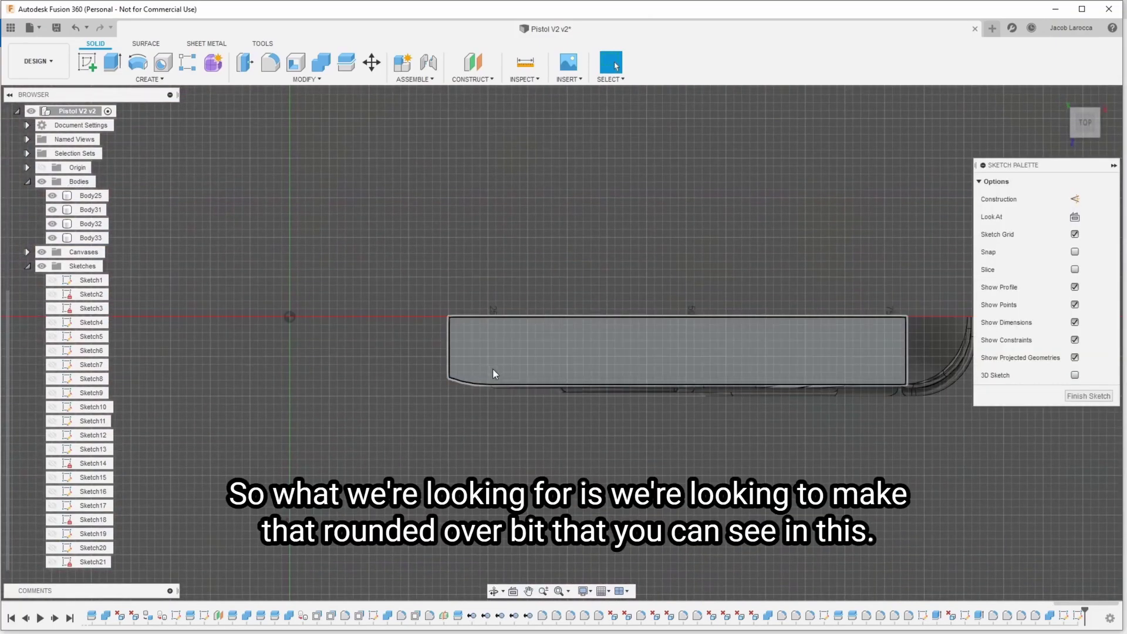
{"action": "left_click_drag", "start_coordinate": [1080, 125], "coordinate": [1072, 114]}
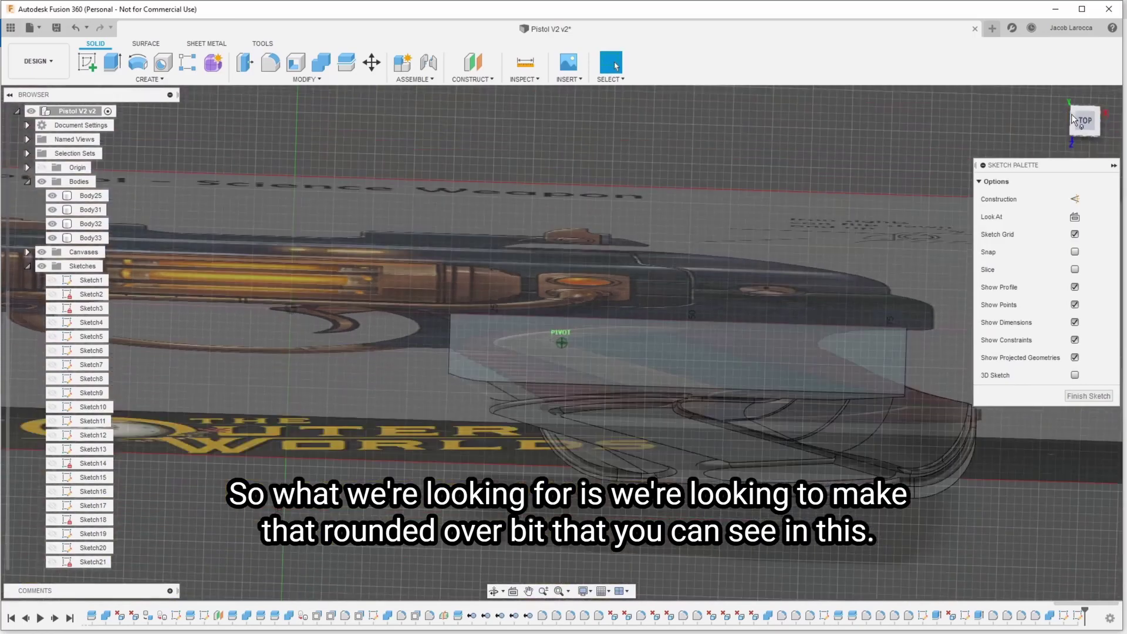
{"action": "left_click", "coordinate": [1084, 123]}
{"action": "middle_click_drag", "start_coordinate": [851, 417], "coordinate": [499, 392]}
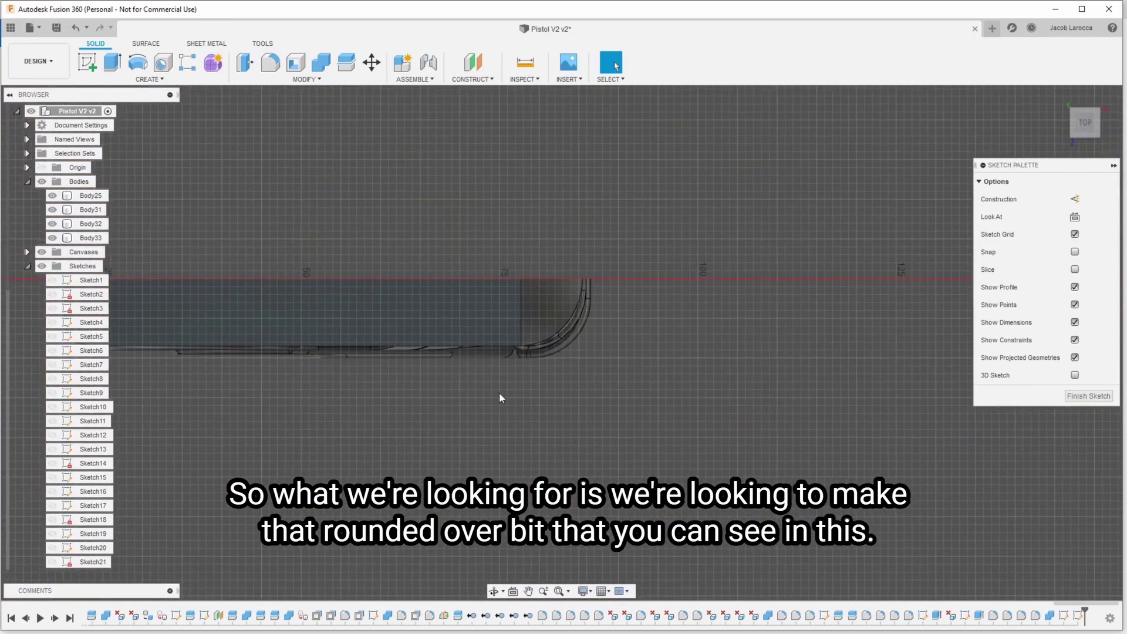
{"action": "scroll", "coordinate": [723, 370], "scroll_direction": "down", "scroll_amount": 5}
Step: Inspect the front reference image, then orbit to a left angled view of the grip
{"action": "left_click", "coordinate": [1098, 136]}
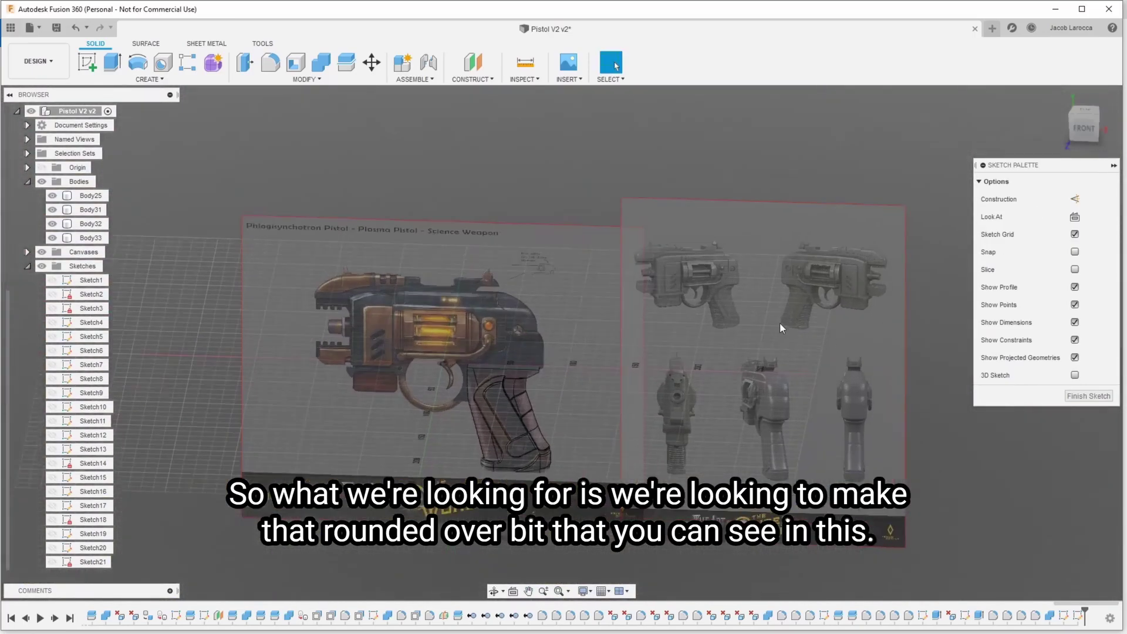
{"action": "scroll", "coordinate": [655, 313], "scroll_direction": "up", "scroll_amount": 5}
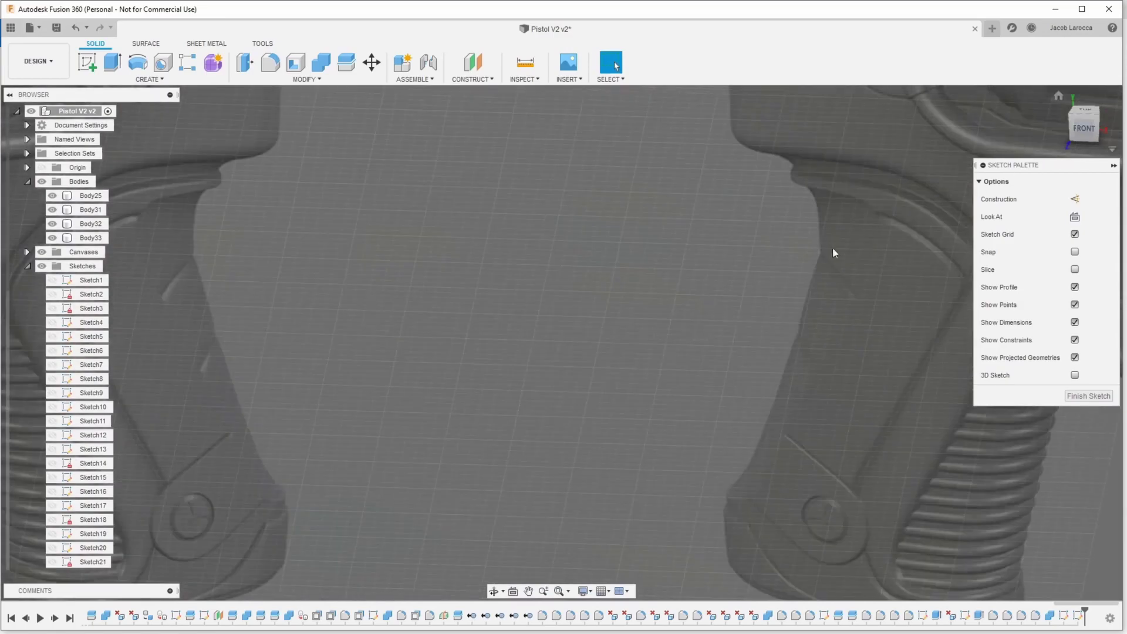
{"action": "scroll", "coordinate": [442, 404], "scroll_direction": "down", "scroll_amount": 5}
{"action": "middle_click_drag", "start_coordinate": [441, 404], "coordinate": [515, 373]}
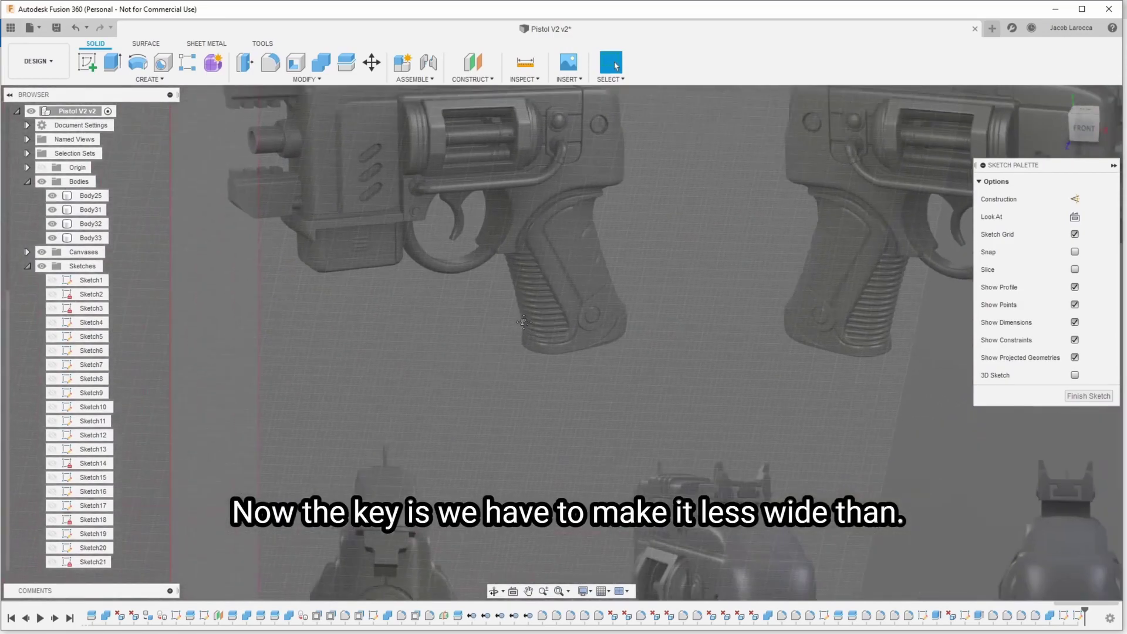
{"action": "scroll", "coordinate": [515, 372], "scroll_direction": "up", "scroll_amount": 3}
{"action": "scroll", "coordinate": [514, 373], "scroll_direction": "down", "scroll_amount": 4}
{"action": "scroll", "coordinate": [484, 367], "scroll_direction": "up", "scroll_amount": 3}
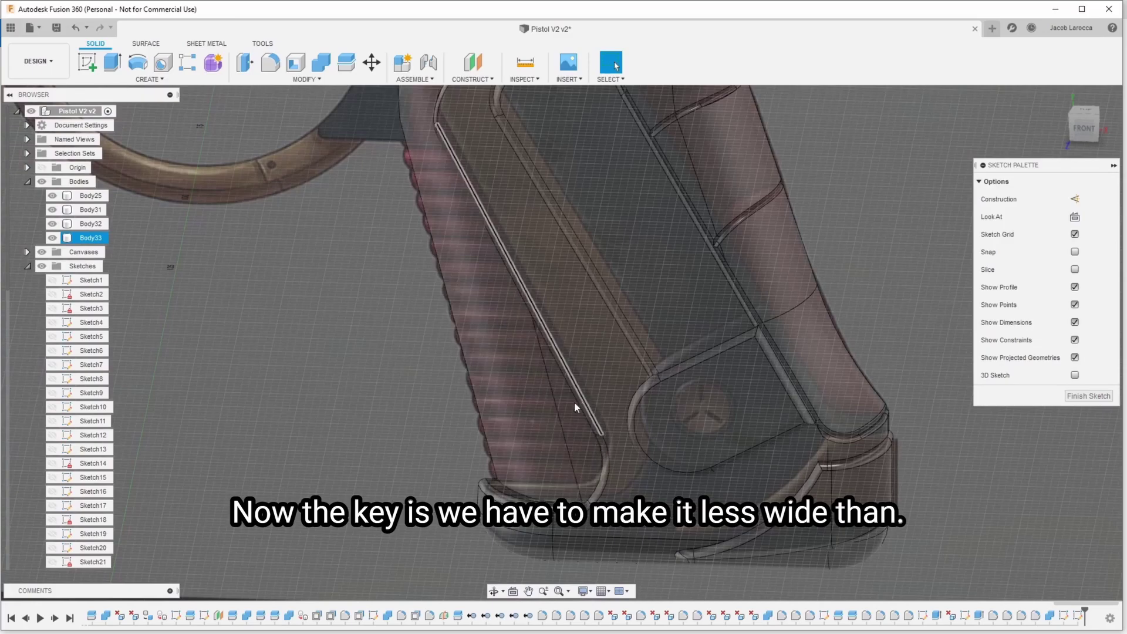
{"action": "scroll", "coordinate": [574, 402], "scroll_direction": "up", "scroll_amount": 2}
{"action": "middle_click_drag", "start_coordinate": [561, 344], "coordinate": [774, 361], "text": "shift"}
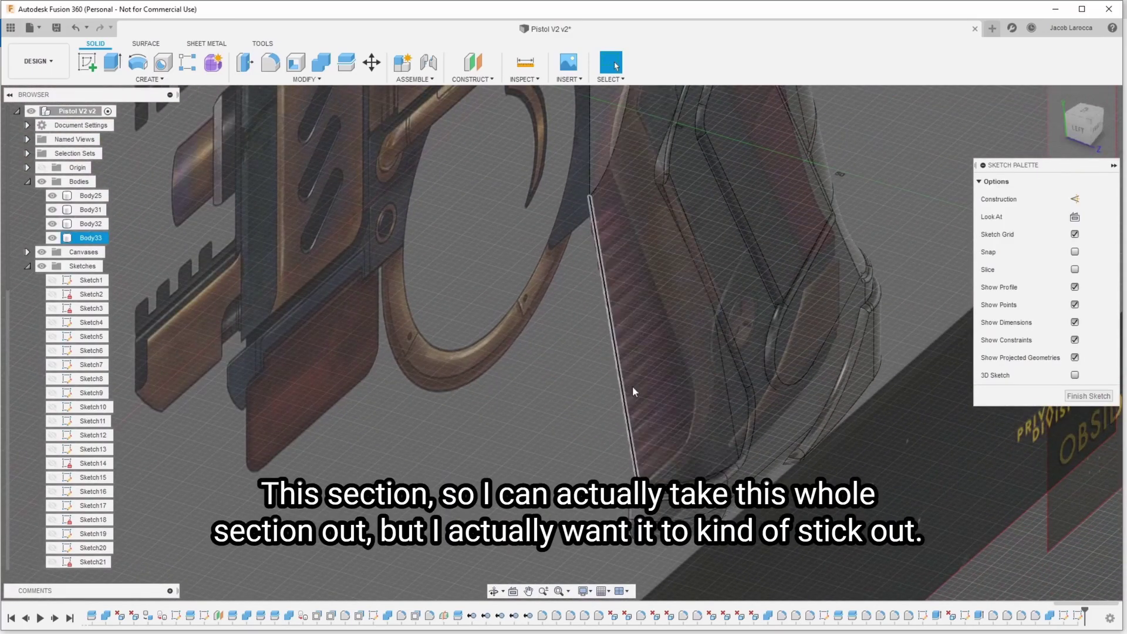
Step: Start an Offset Face on the grip's front strip face with a -2 distance
{"action": "left_click", "coordinate": [684, 394]}
{"action": "scroll", "coordinate": [680, 392], "scroll_direction": "down", "scroll_amount": 3}
{"action": "scroll", "coordinate": [675, 382], "scroll_direction": "up", "scroll_amount": 3}
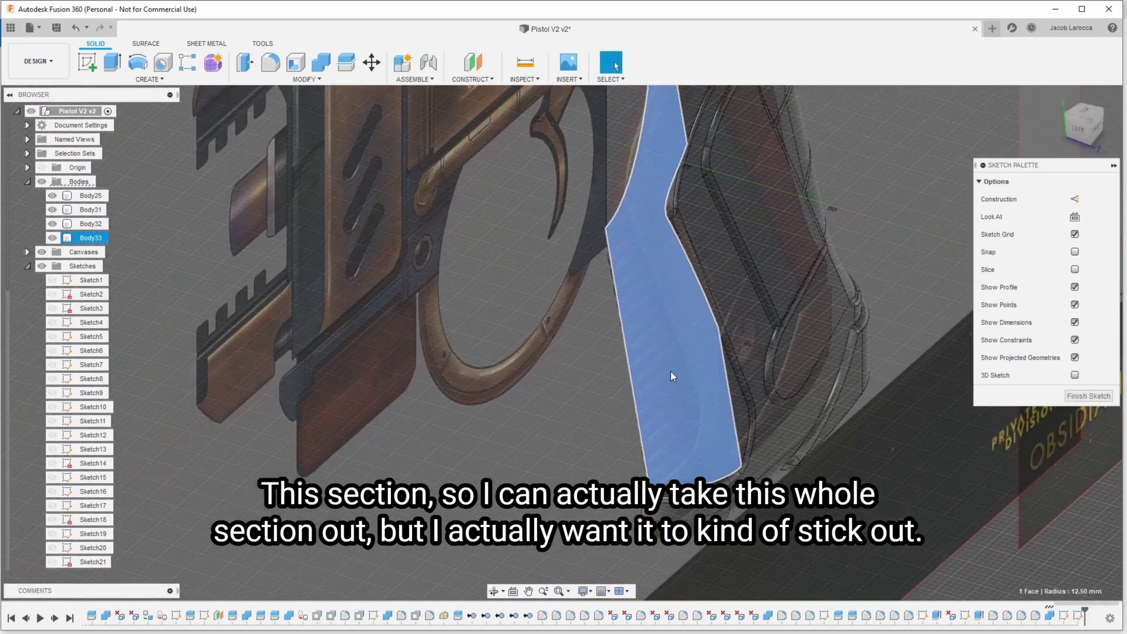
{"action": "middle_click_drag", "start_coordinate": [562, 344], "coordinate": [702, 432], "text": "shift"}
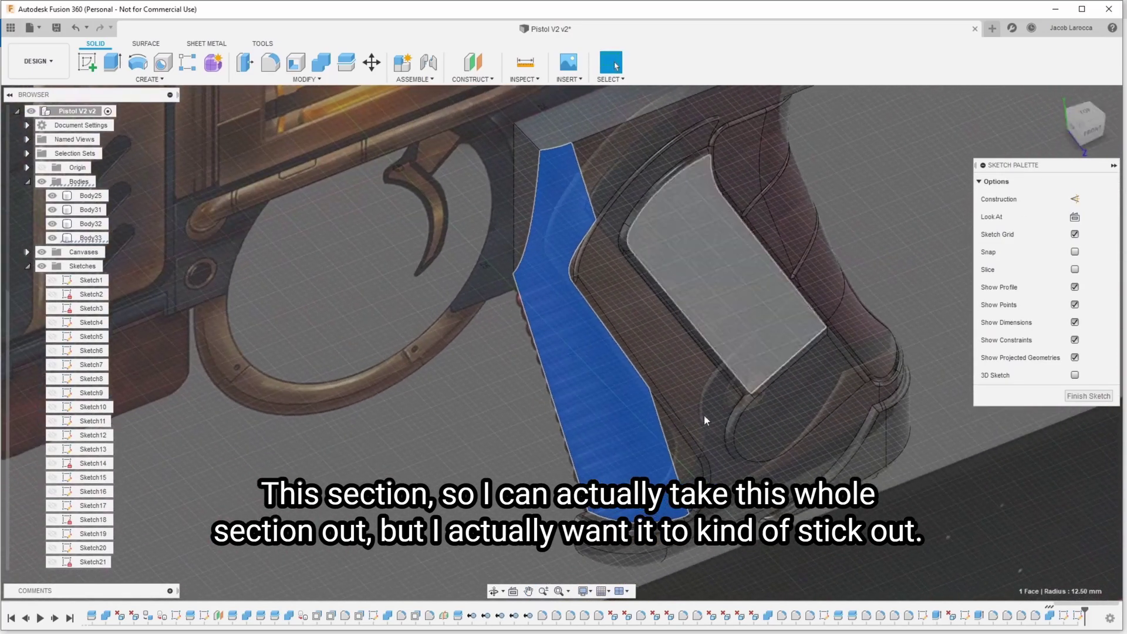
{"action": "left_click", "coordinate": [608, 467]}
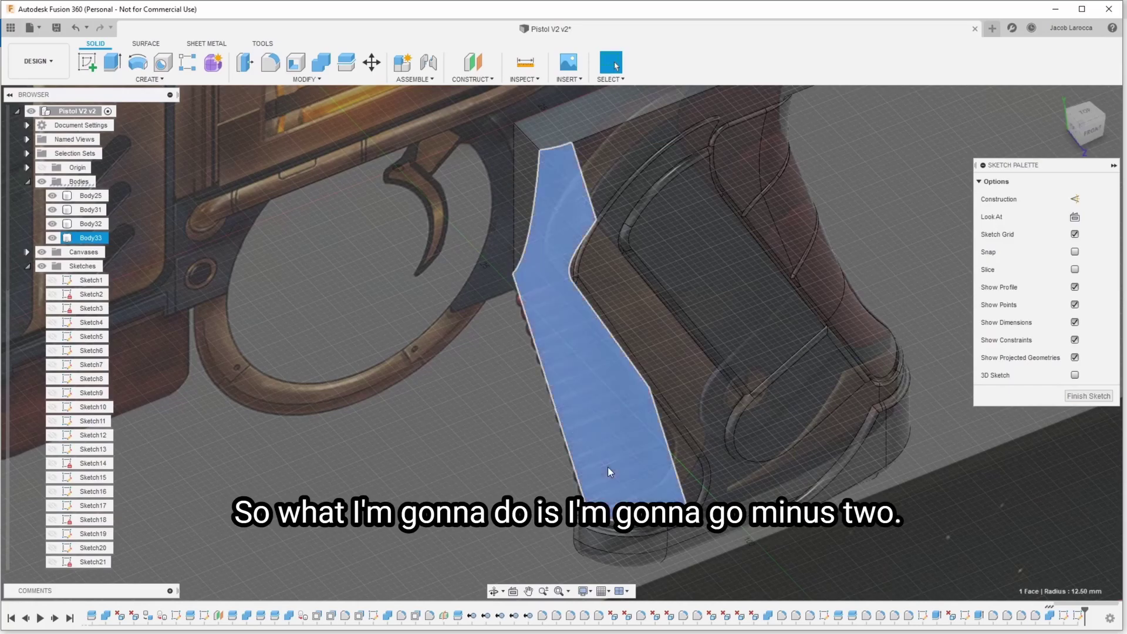
{"action": "type", "text": "q"}
{"action": "type", "text": "-23"}
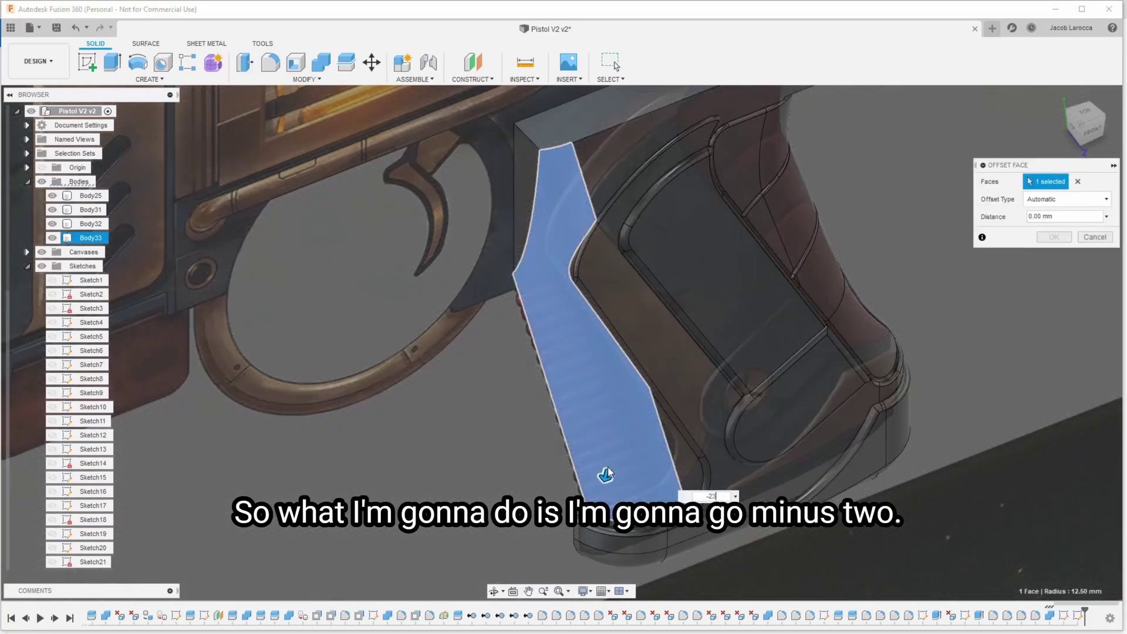
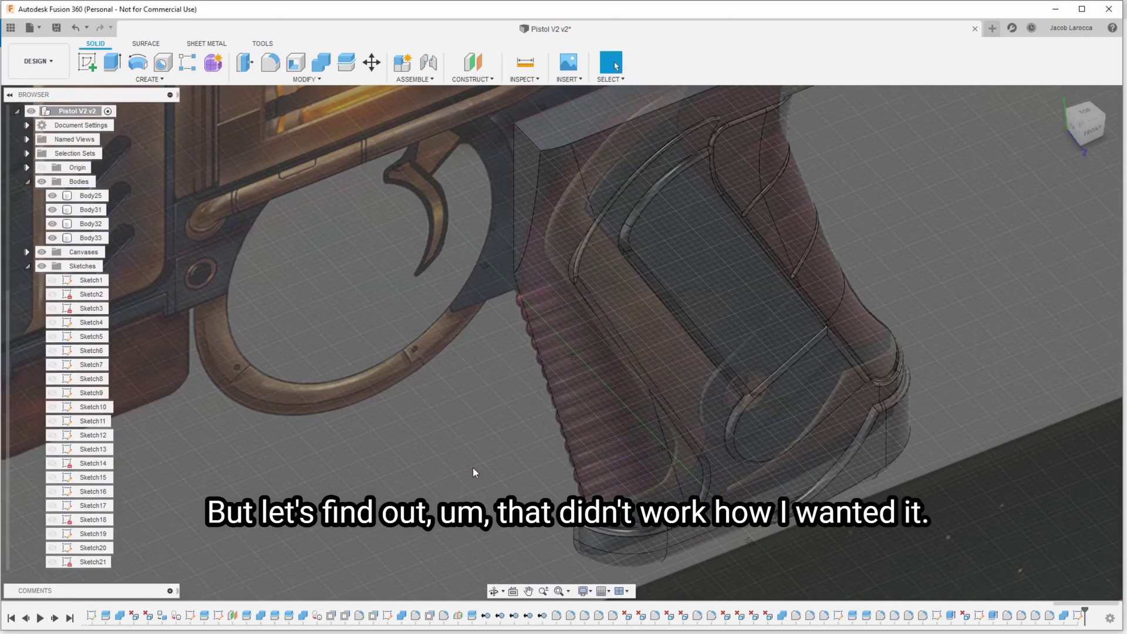
Step: Delete the front-strap fill body from the grip
{"action": "left_click", "coordinate": [611, 475]}
{"action": "left_click", "coordinate": [536, 312]}
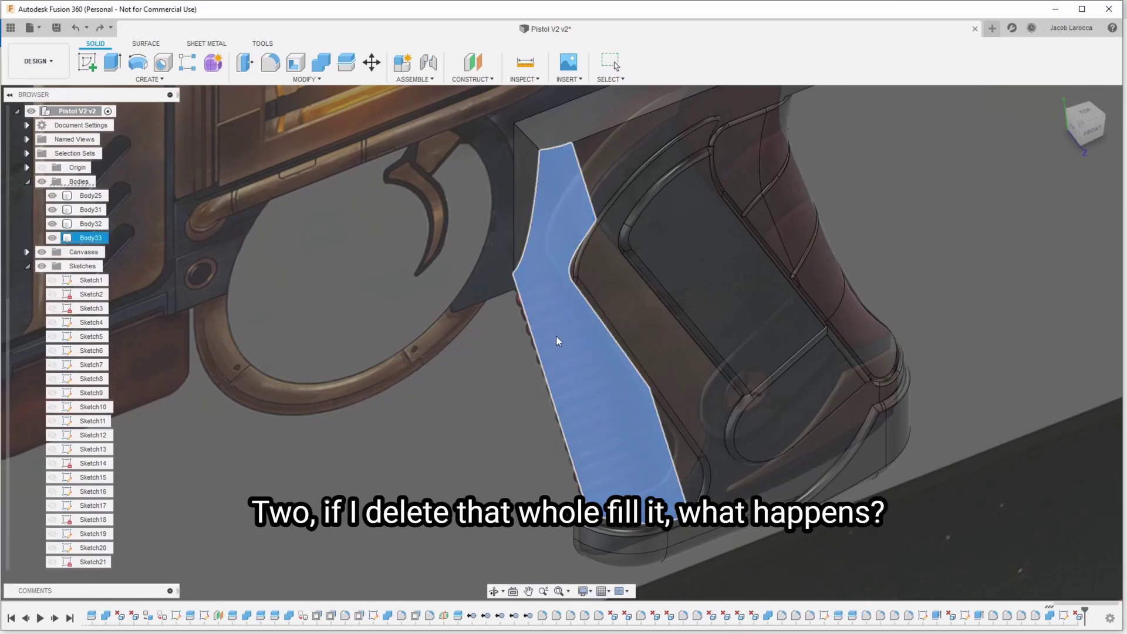
{"action": "key", "text": "Delete"}
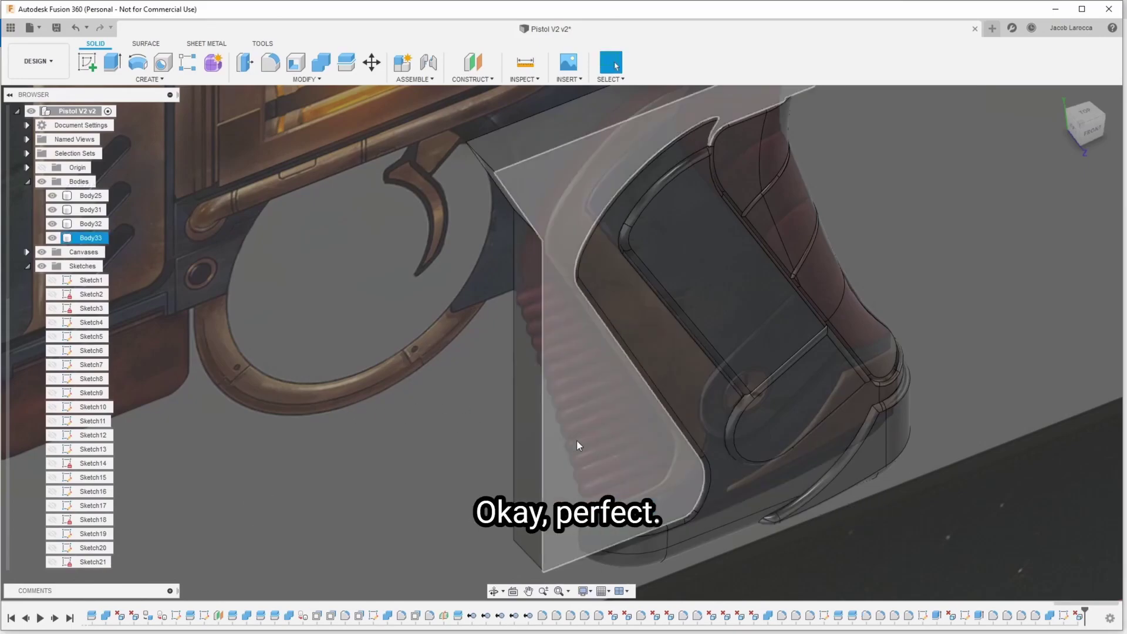
{"action": "key", "text": "Escape"}
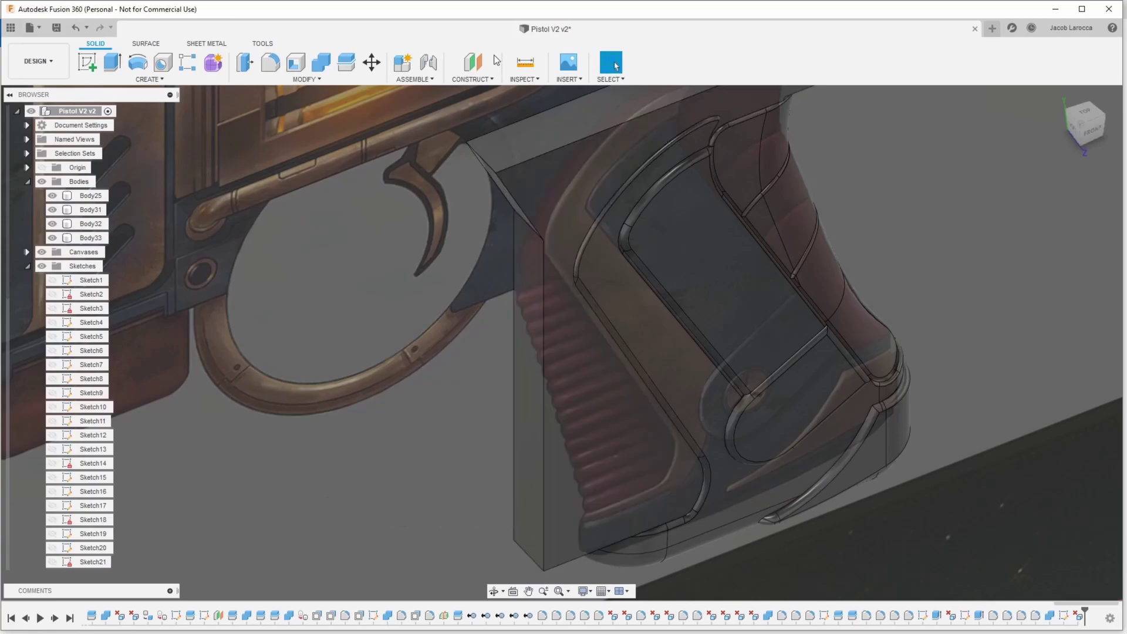
Step: Sketch a horizontal line across the grip's front face and finish the sketch
{"action": "right_click", "coordinate": [587, 356]}
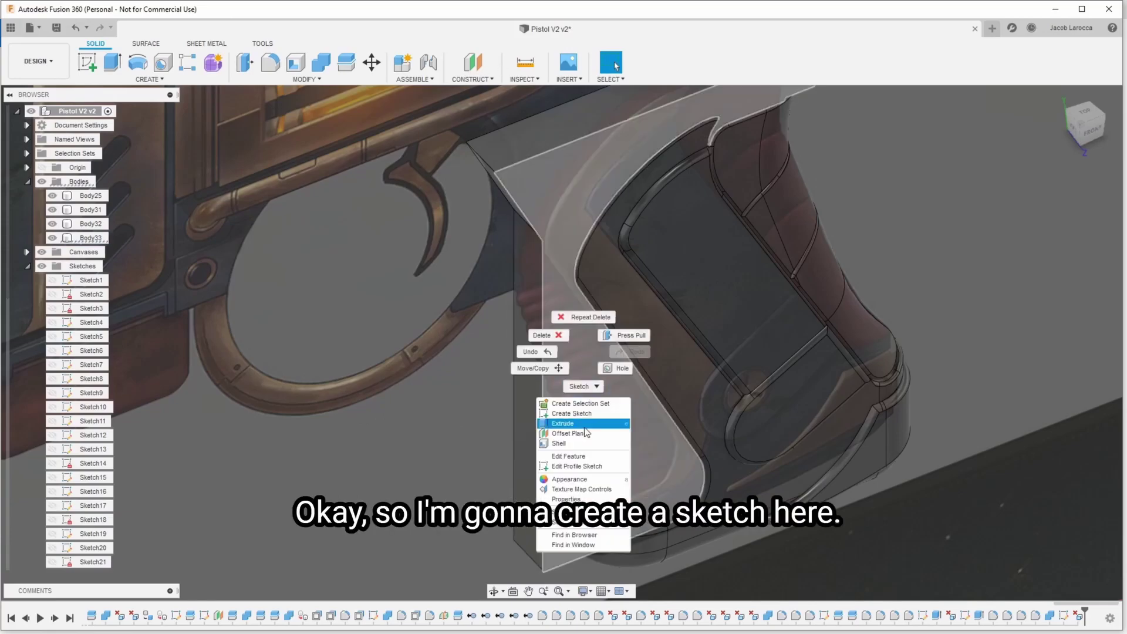
{"action": "left_click", "coordinate": [584, 414]}
{"action": "left_click", "coordinate": [583, 333]}
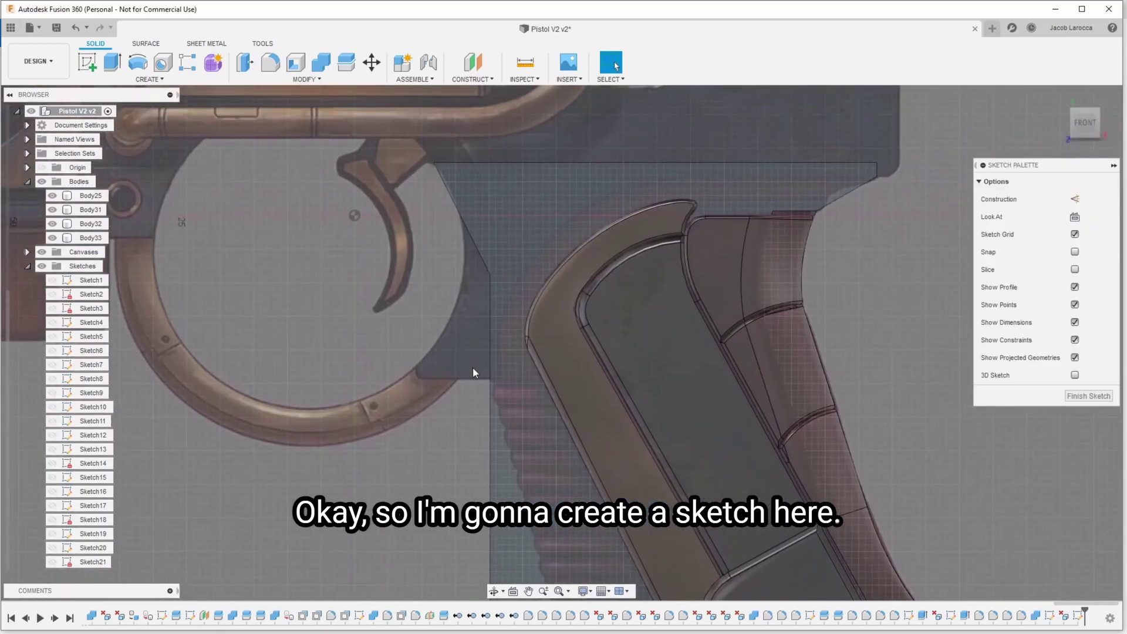
{"action": "scroll", "coordinate": [492, 361], "scroll_direction": "up", "scroll_amount": 3}
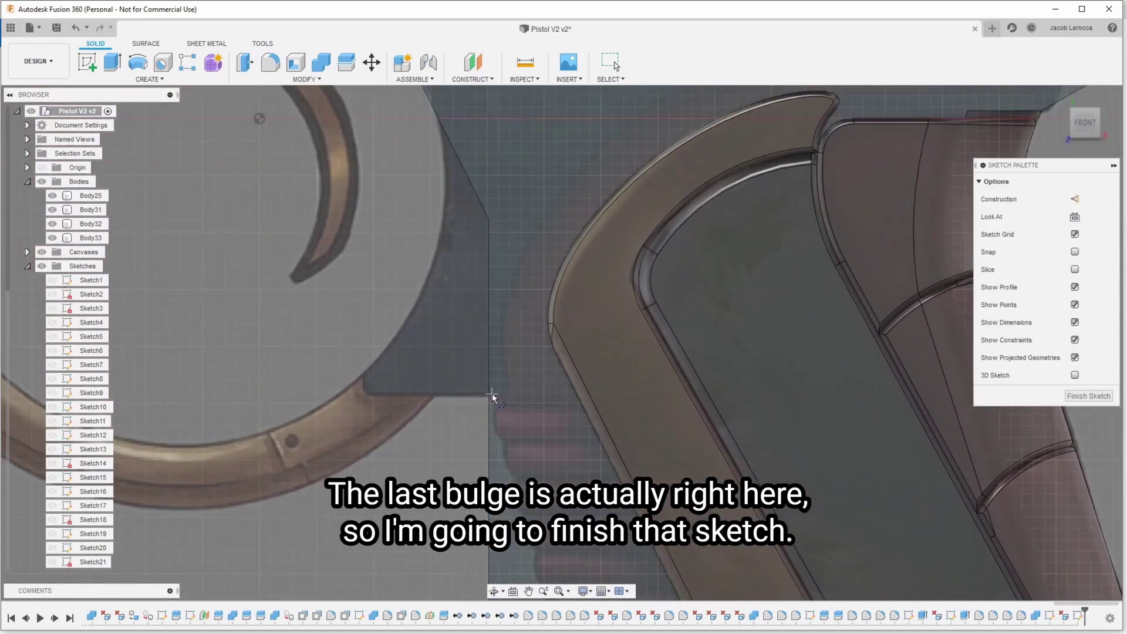
{"action": "left_click", "coordinate": [492, 394]}
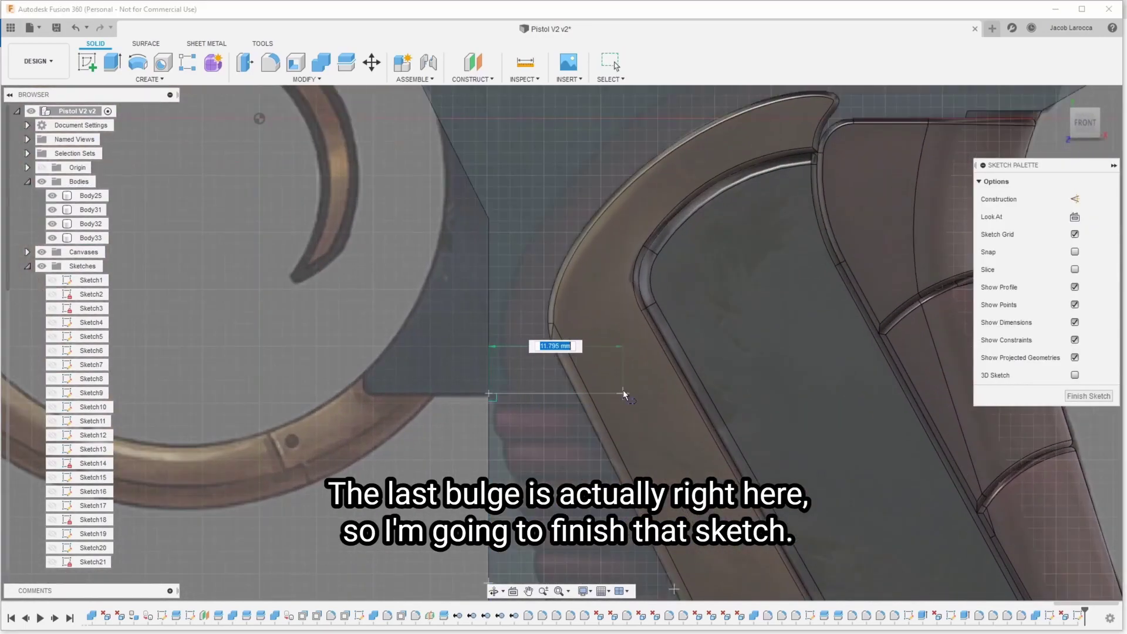
{"action": "left_click", "coordinate": [623, 393]}
{"action": "key", "text": "Escape"}
{"action": "scroll", "coordinate": [614, 406], "scroll_direction": "down", "scroll_amount": 3}
{"action": "scroll", "coordinate": [614, 406], "scroll_direction": "down", "scroll_amount": 3}
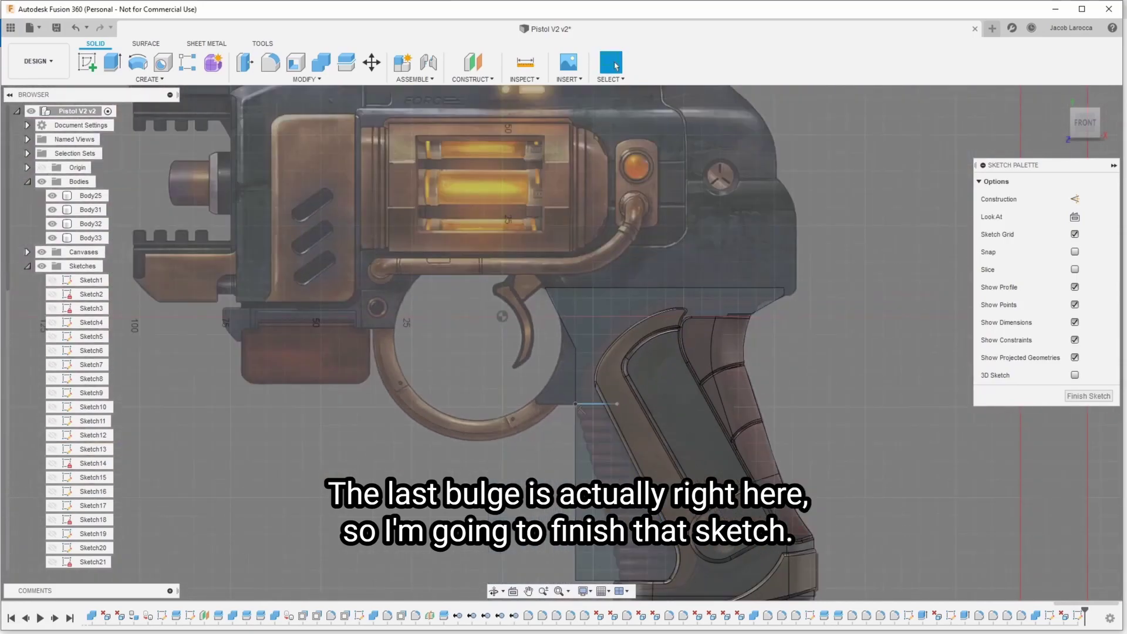
{"action": "left_click", "coordinate": [1088, 396]}
Step: Press Pull the lower front profile below the line by -2 mm
{"action": "left_click", "coordinate": [590, 555]}
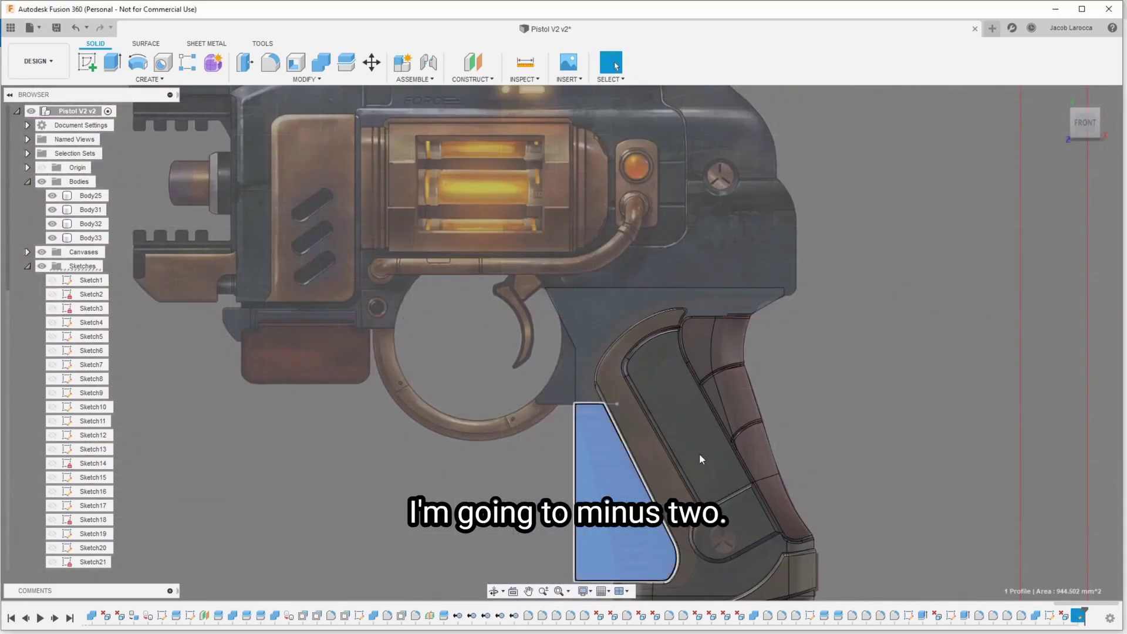
{"action": "left_click", "coordinate": [1079, 139]}
{"action": "key", "text": "q"}
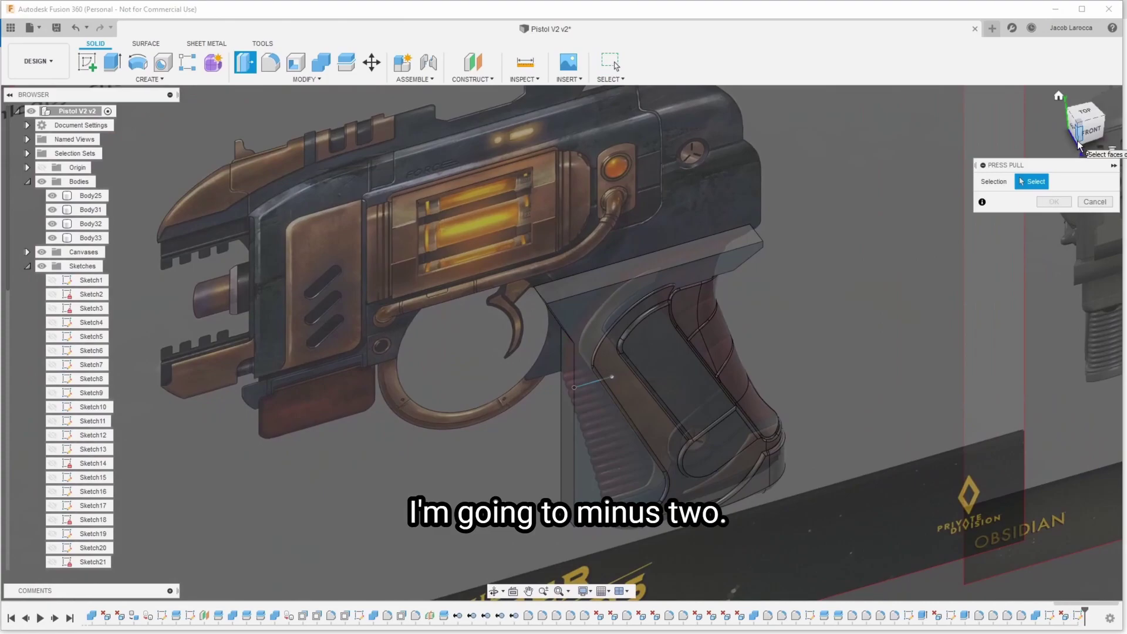
{"action": "left_click", "coordinate": [607, 441]}
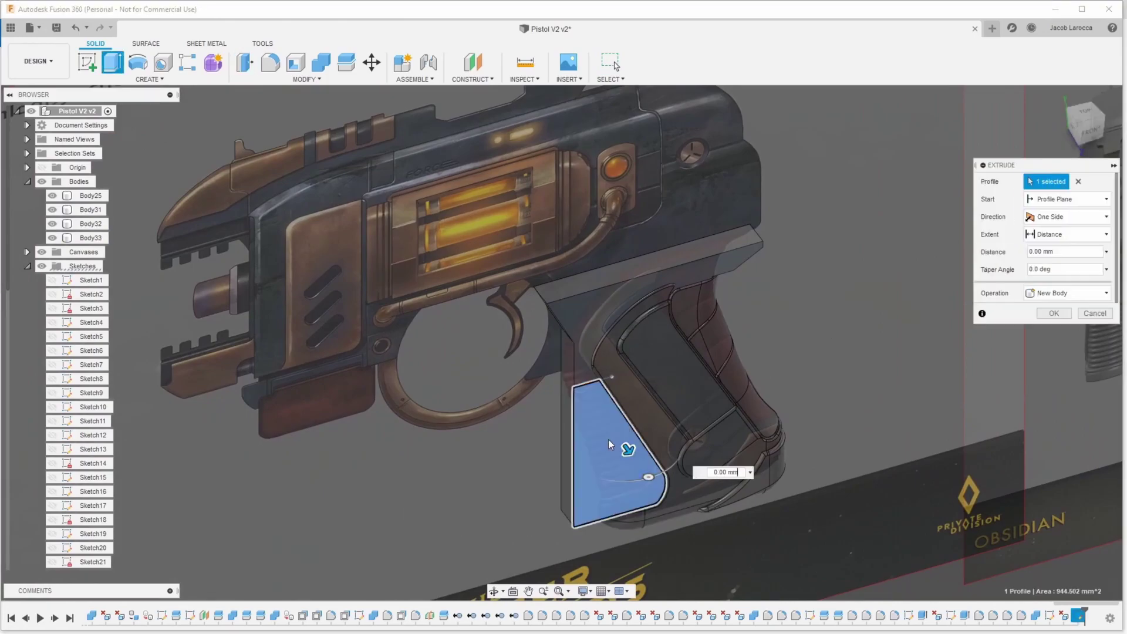
{"action": "type", "text": "-2"}
{"action": "key", "text": "Return"}
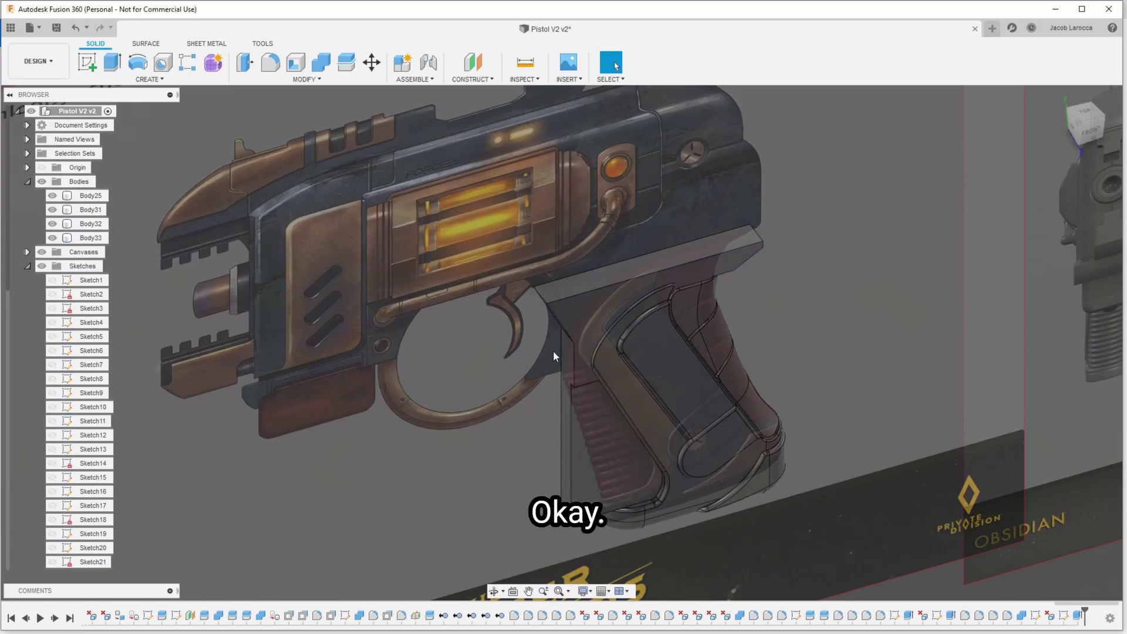
{"action": "left_click", "coordinate": [599, 451]}
Step: Sketch a slanted line on the grip side from below the trigger guard to the bottom
{"action": "right_click", "coordinate": [599, 446]}
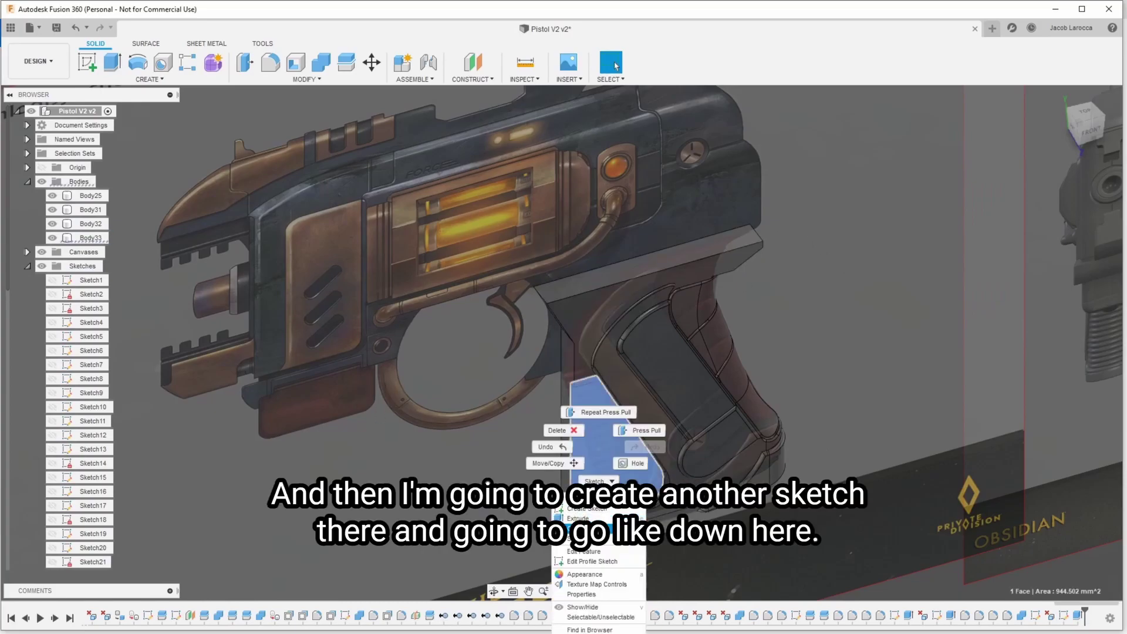
{"action": "left_click", "coordinate": [593, 510]}
{"action": "scroll", "coordinate": [526, 262], "scroll_direction": "up", "scroll_amount": 2}
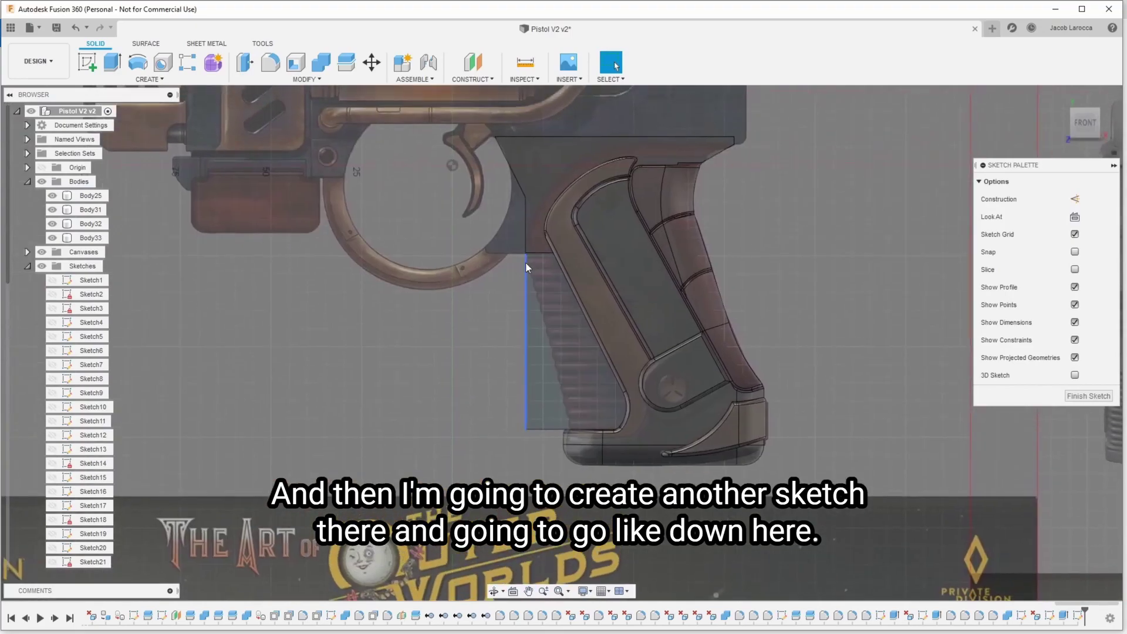
{"action": "scroll", "coordinate": [526, 263], "scroll_direction": "up", "scroll_amount": 2}
{"action": "scroll", "coordinate": [525, 309], "scroll_direction": "up", "scroll_amount": 2}
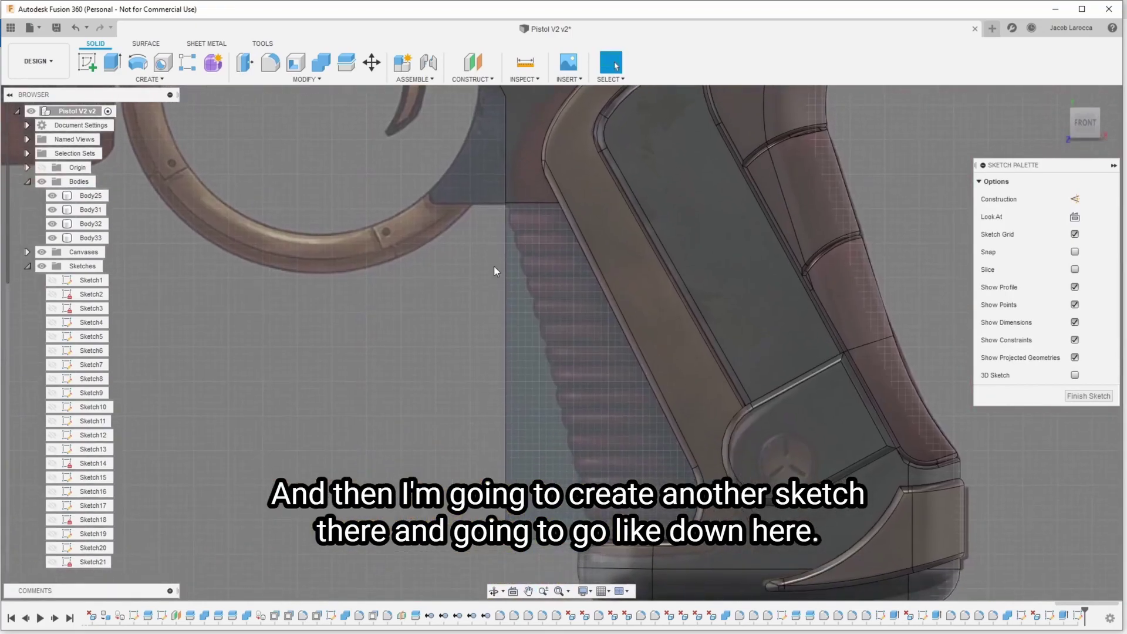
{"action": "left_click", "coordinate": [505, 202]}
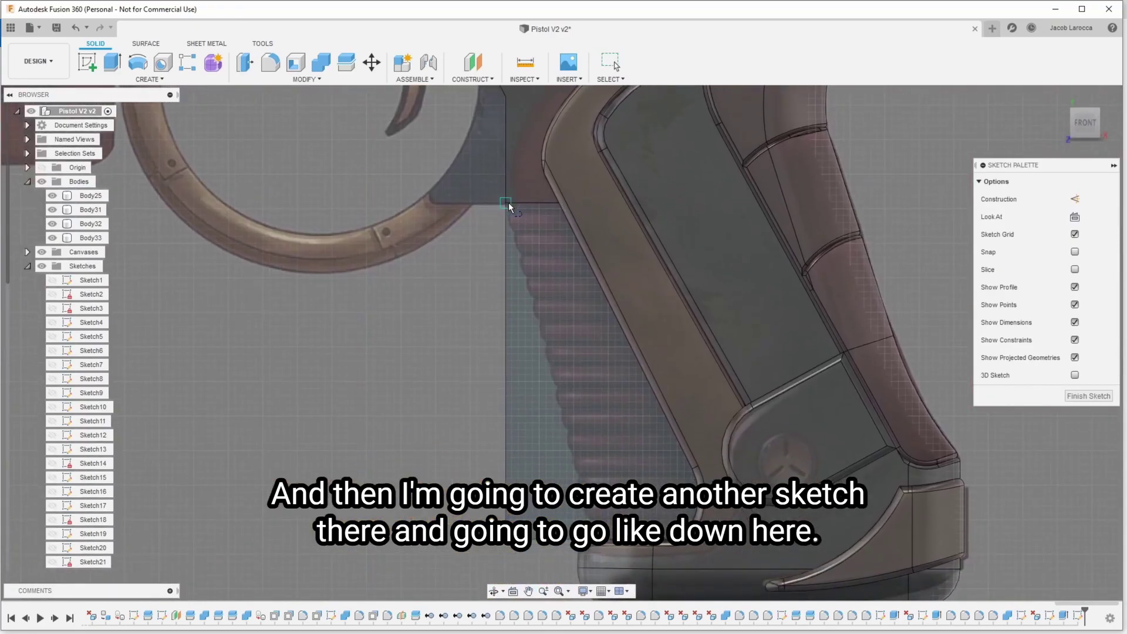
{"action": "left_click", "coordinate": [596, 541]}
{"action": "key", "text": "Escape"}
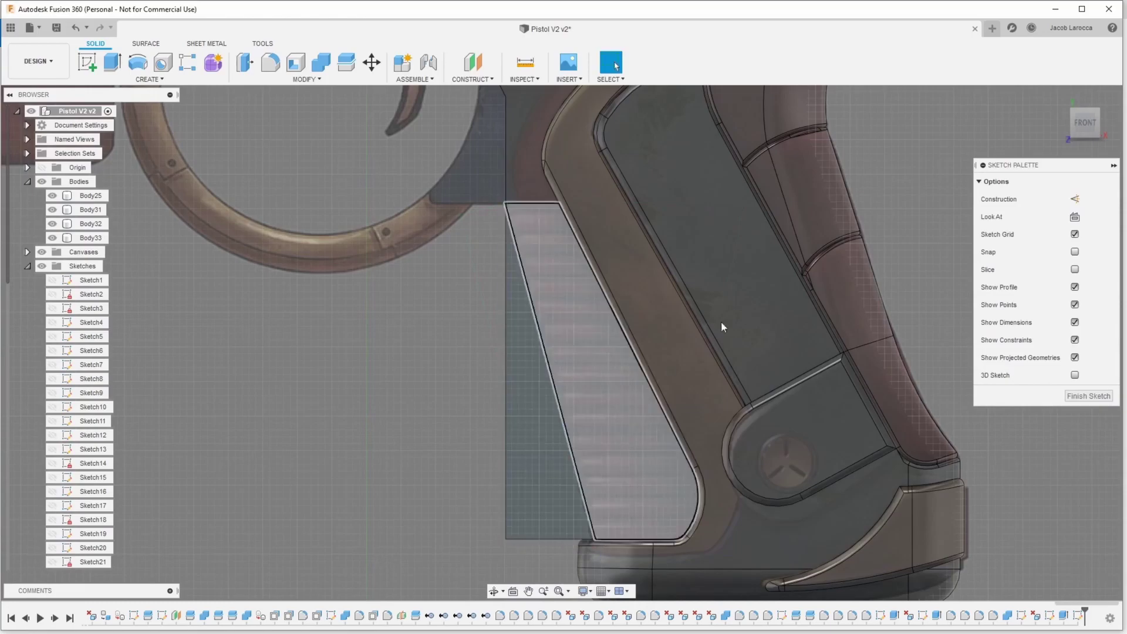
{"action": "left_click", "coordinate": [1080, 396]}
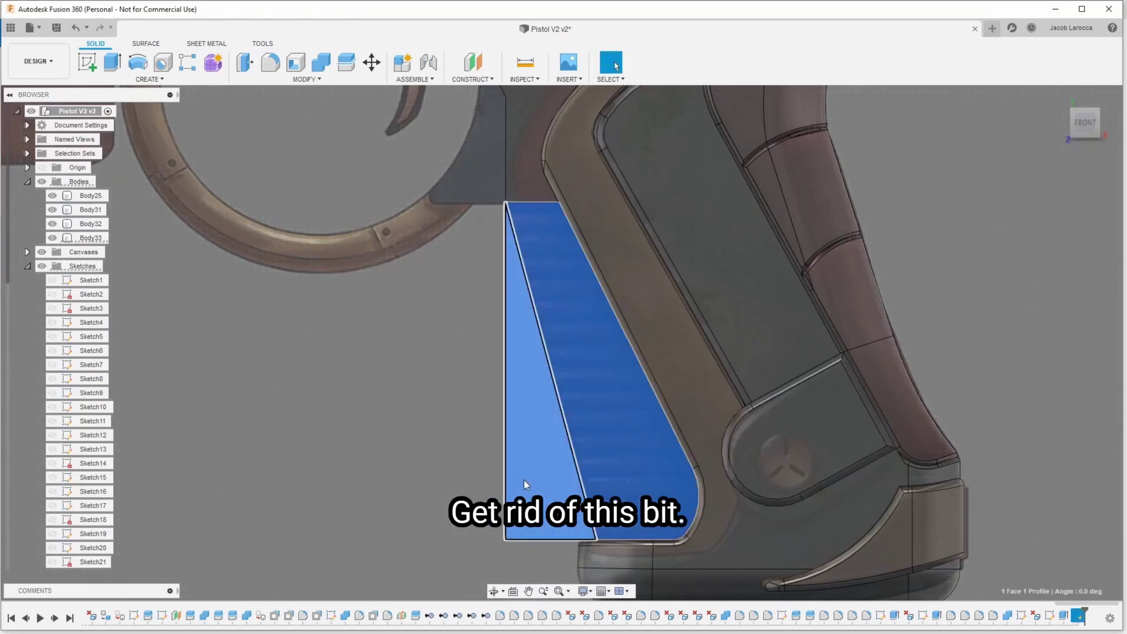
Step: Try extruding the left triangular profile, then cancel it
{"action": "left_click", "coordinate": [546, 487]}
{"action": "key", "text": "e"}
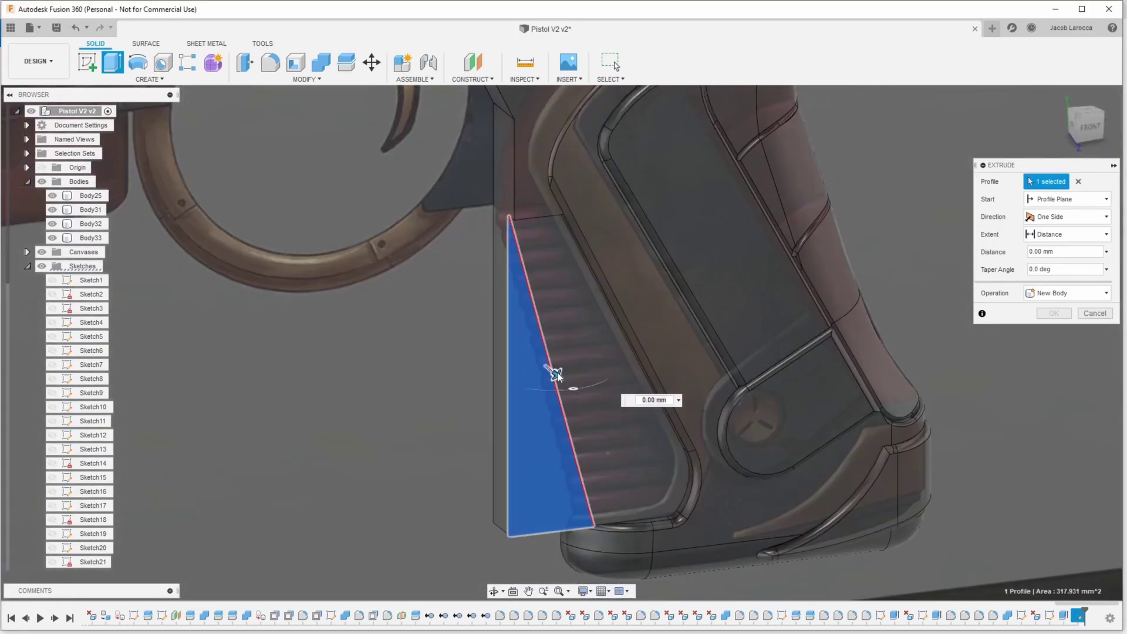
{"action": "middle_click_drag", "start_coordinate": [551, 370], "coordinate": [410, 339], "text": "shift"}
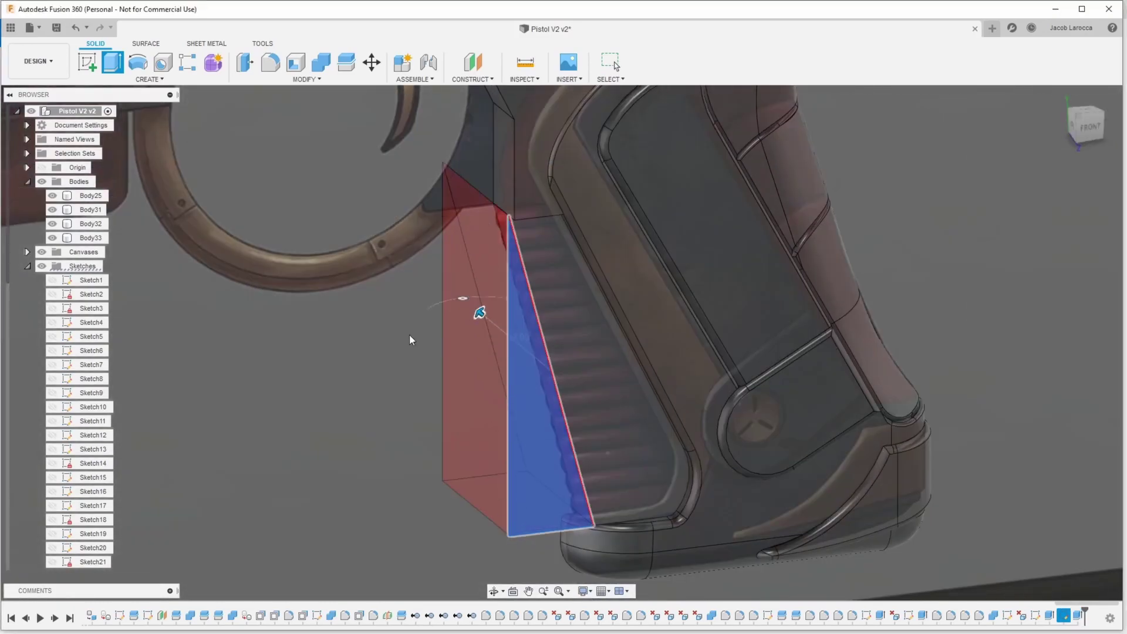
{"action": "key", "text": "Return"}
Step: Attempt a 2.5 mm fillet on the slanted front-strap edge, then cancel it when it fails
{"action": "scroll", "coordinate": [616, 549], "scroll_direction": "up", "scroll_amount": 3}
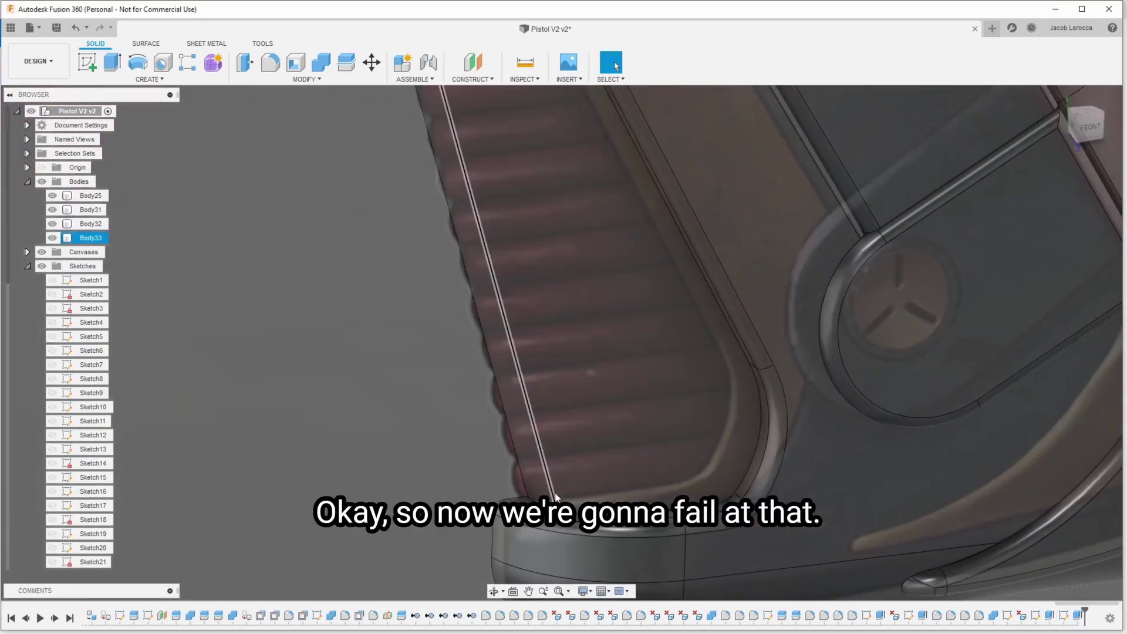
{"action": "left_click", "coordinate": [555, 498]}
{"action": "key", "text": "f"}
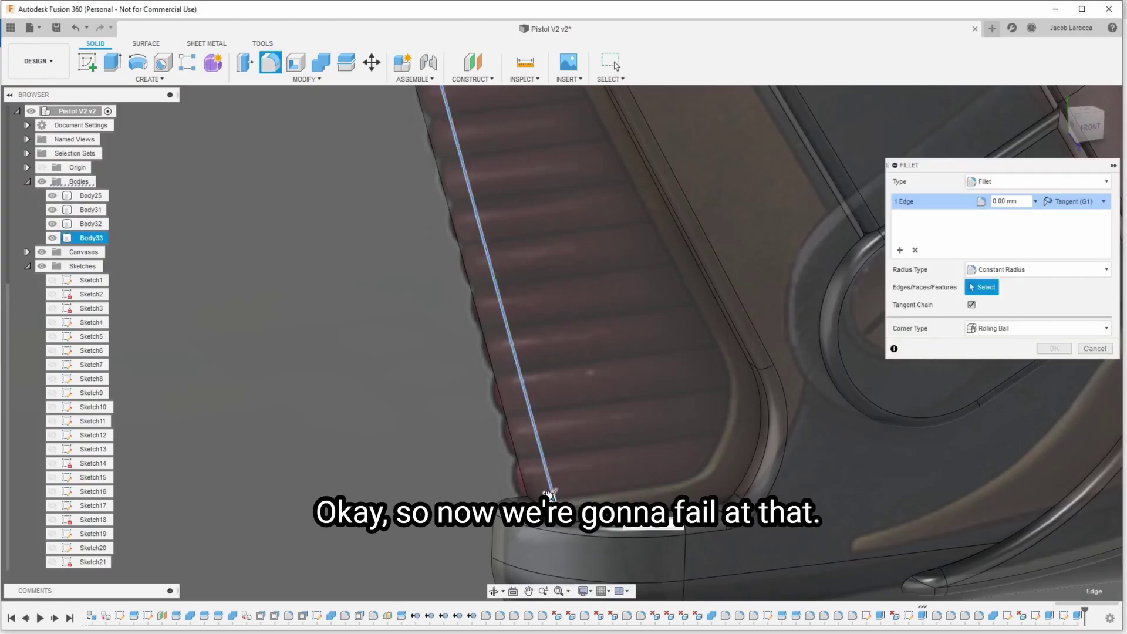
{"action": "left_click_drag", "start_coordinate": [549, 495], "coordinate": [552, 489]}
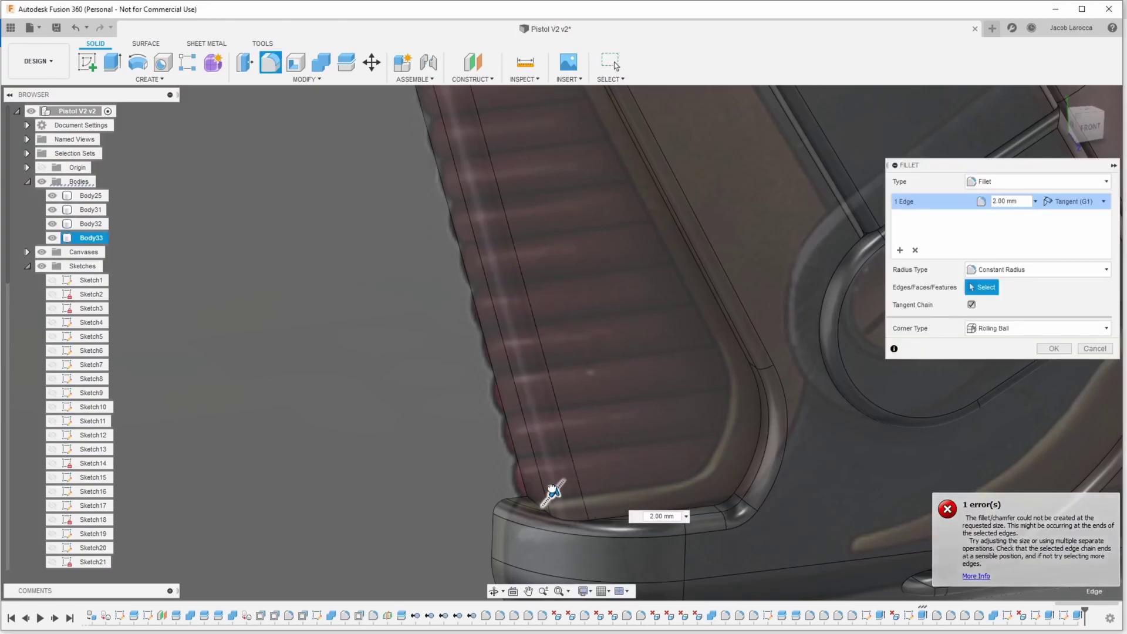
{"action": "type", "text": "2.5"}
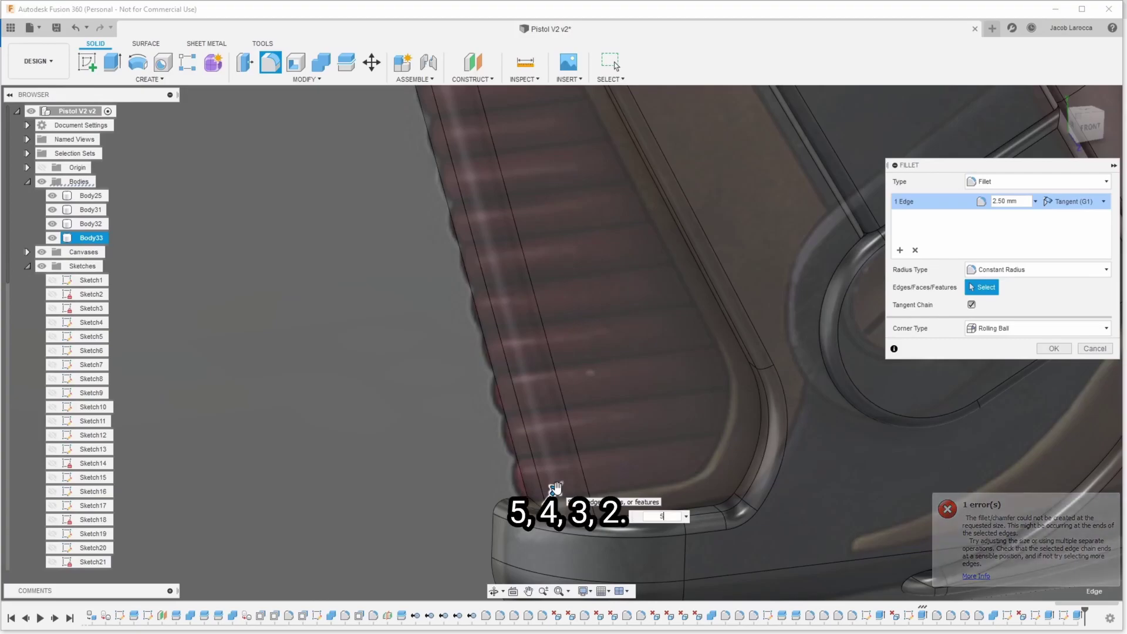
{"action": "key", "text": "Return"}
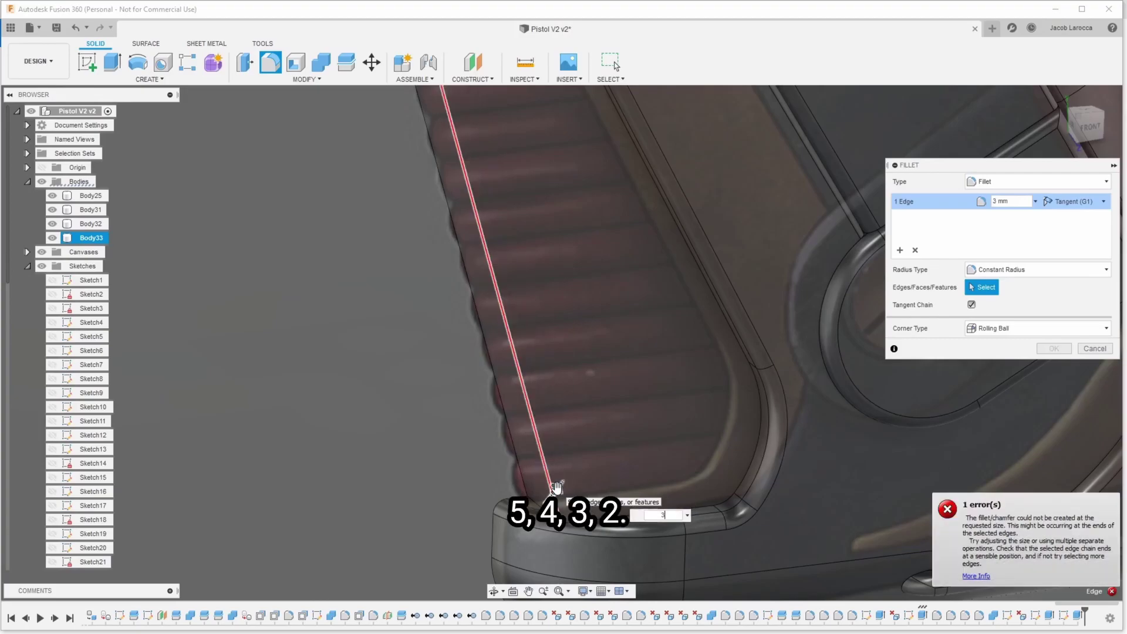
{"action": "key", "text": "Return"}
{"action": "scroll", "coordinate": [562, 429], "scroll_direction": "down", "scroll_amount": 3}
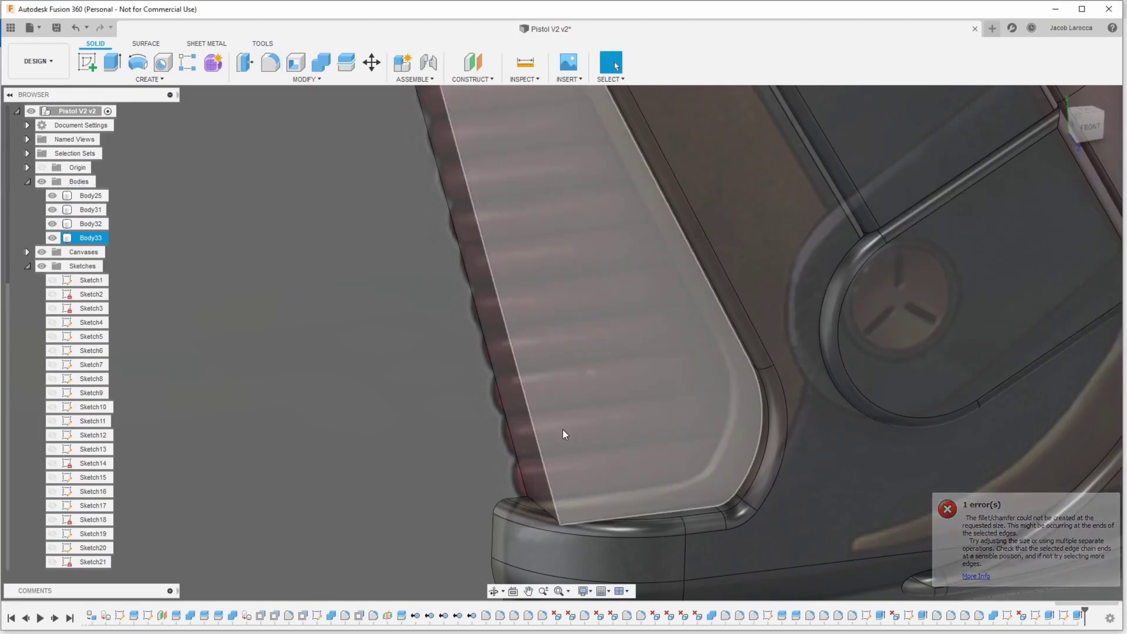
{"action": "middle_click_drag", "start_coordinate": [529, 292], "coordinate": [547, 362]}
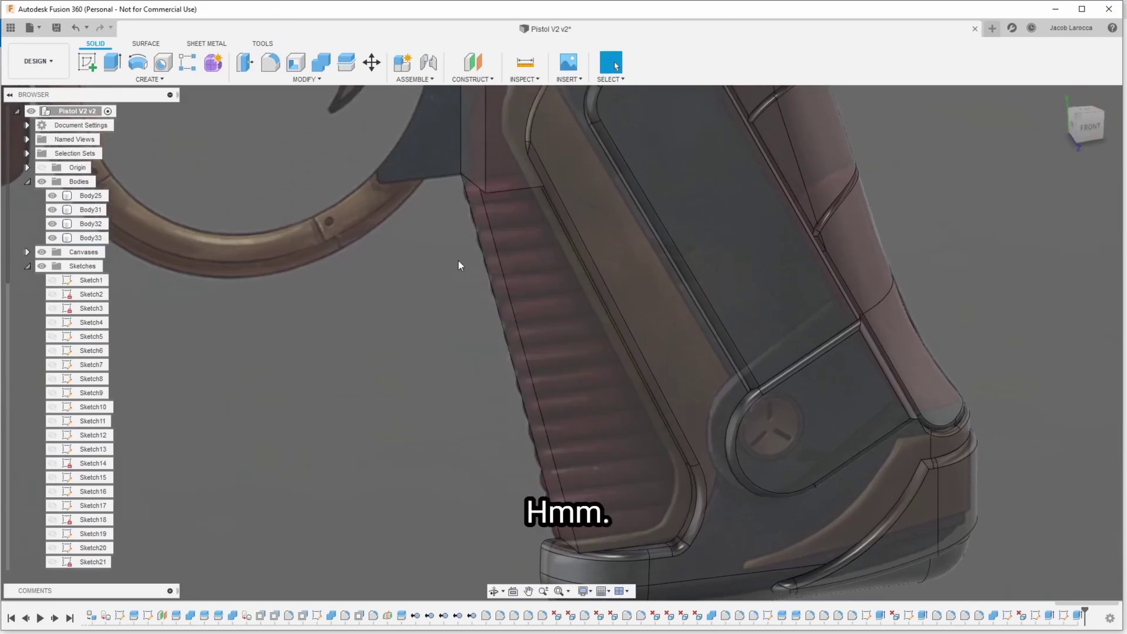
Step: Sketch on the front strap face with the face projected into it
{"action": "right_click", "coordinate": [552, 273]}
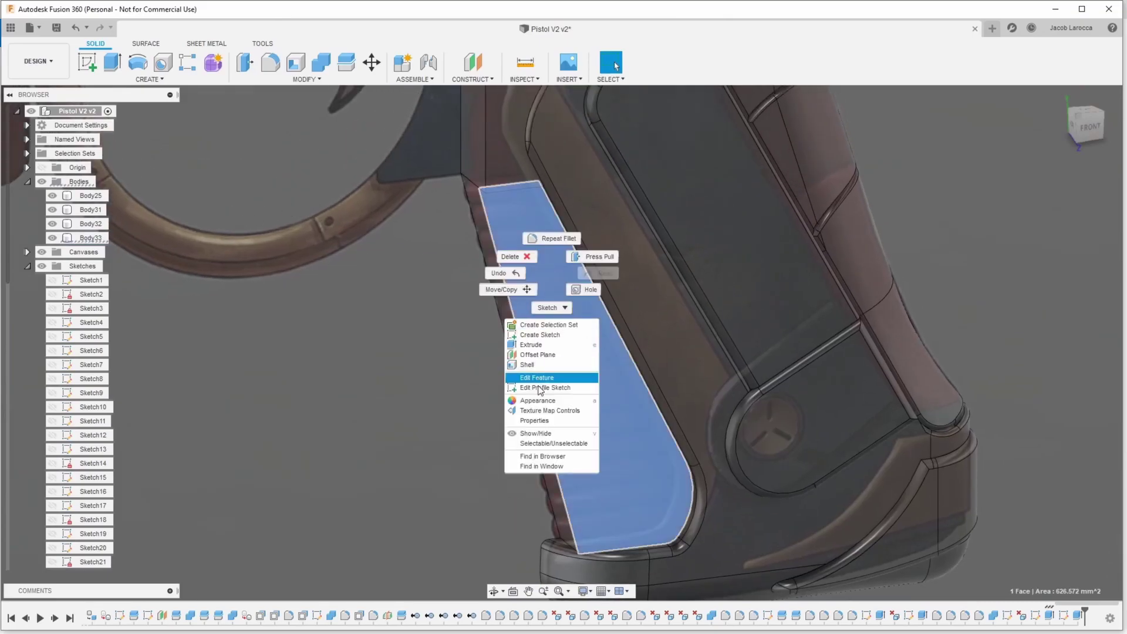
{"action": "left_click", "coordinate": [546, 336]}
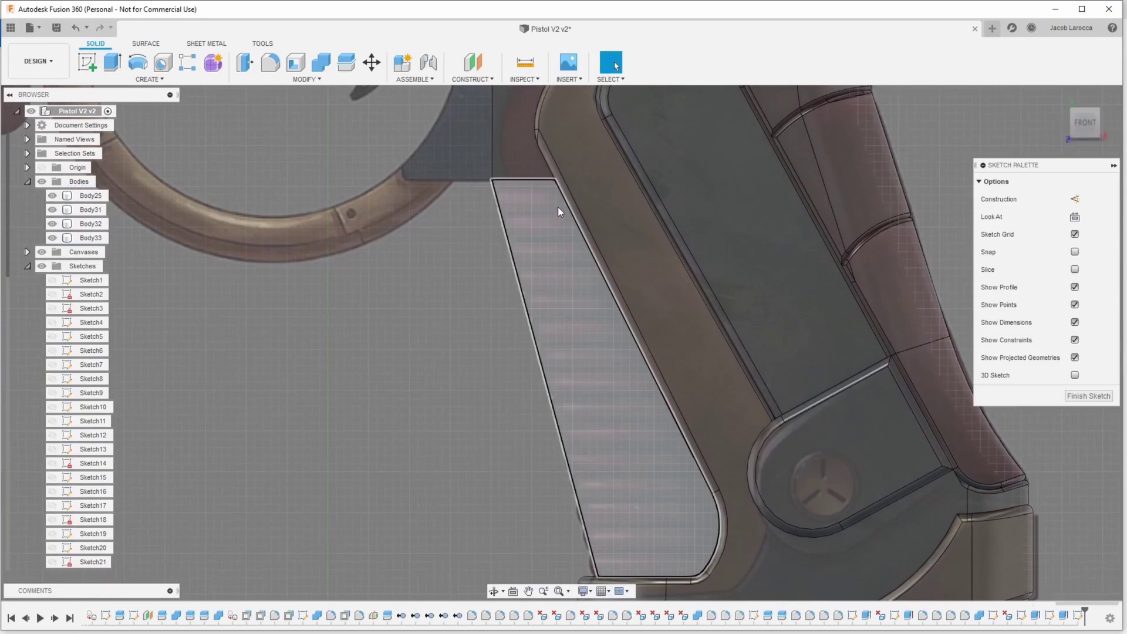
{"action": "key", "text": "s"}
{"action": "left_click", "coordinate": [587, 303]}
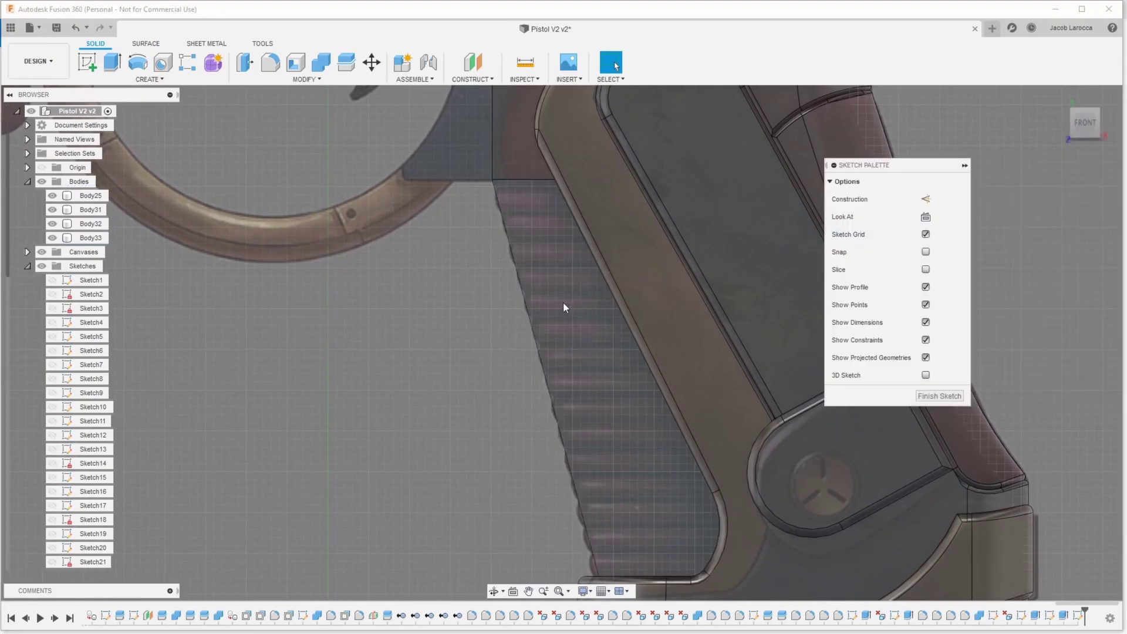
{"action": "key", "text": "Return"}
{"action": "left_click", "coordinate": [1089, 396]}
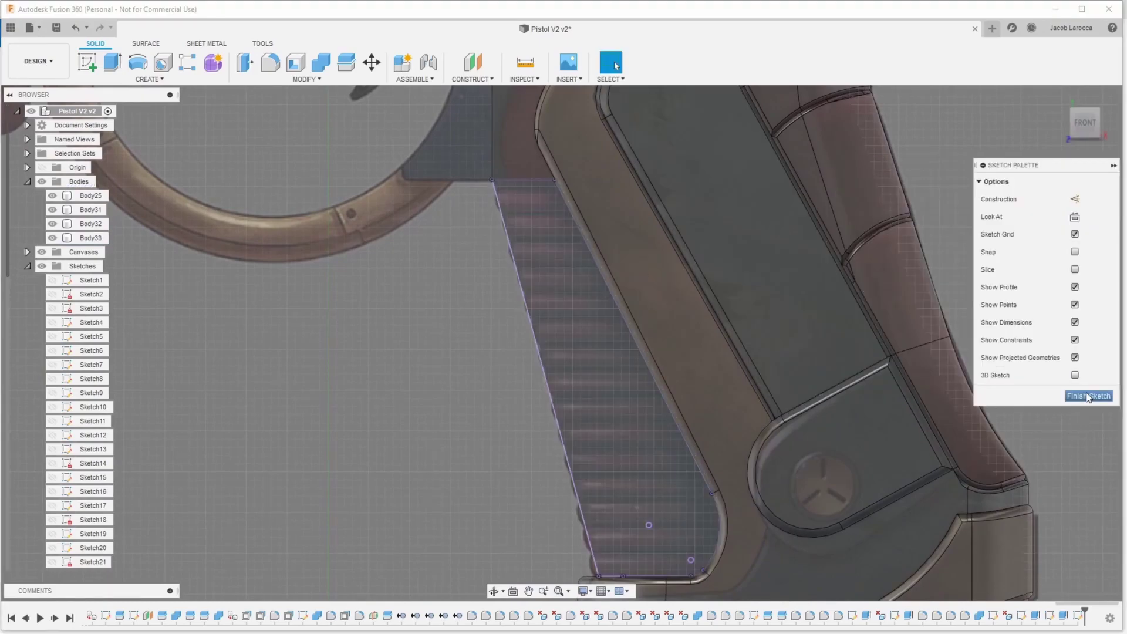
Step: Split the grip body Body33 with the new sketch, creating Body34
{"action": "type", "text": "sss"}
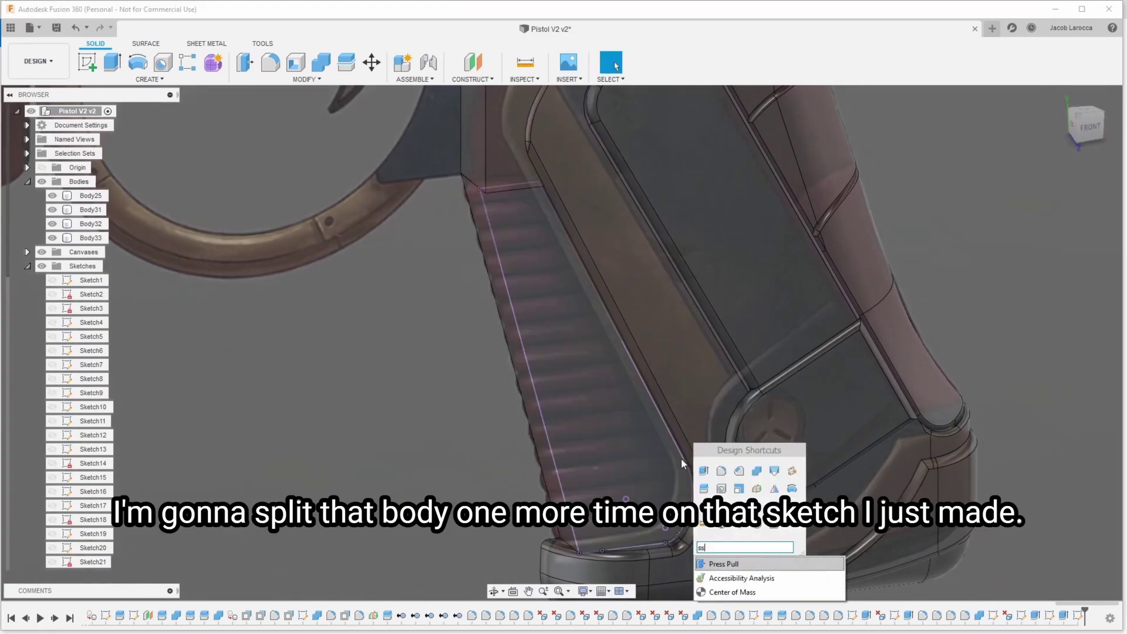
{"action": "left_click", "coordinate": [703, 490]}
{"action": "left_click", "coordinate": [467, 151]}
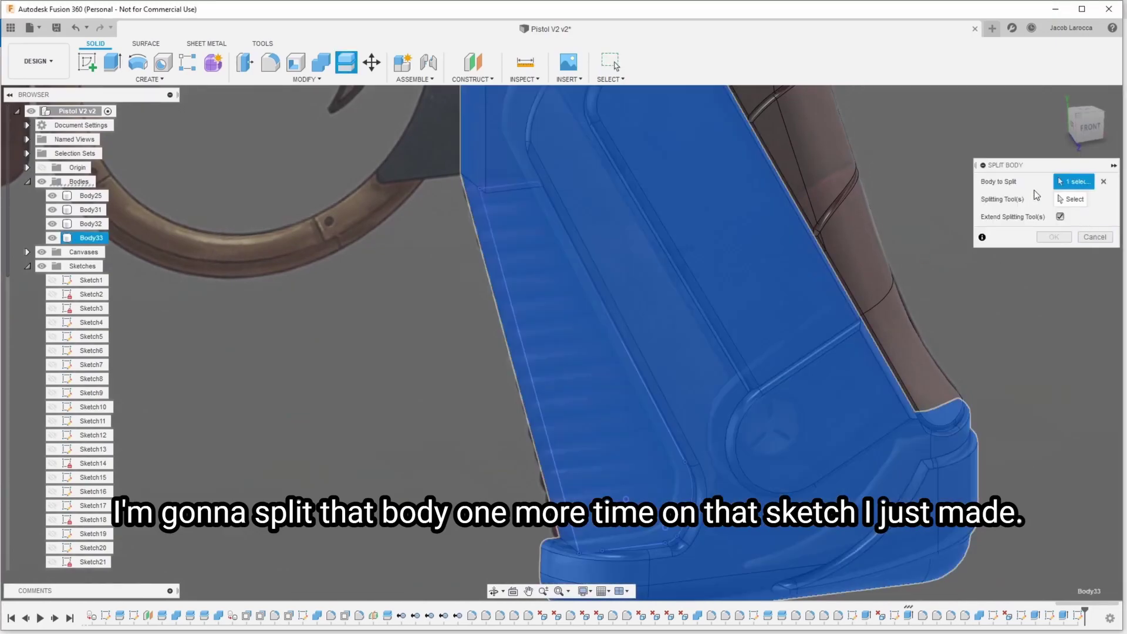
{"action": "left_click", "coordinate": [490, 214]}
{"action": "key", "text": "Return"}
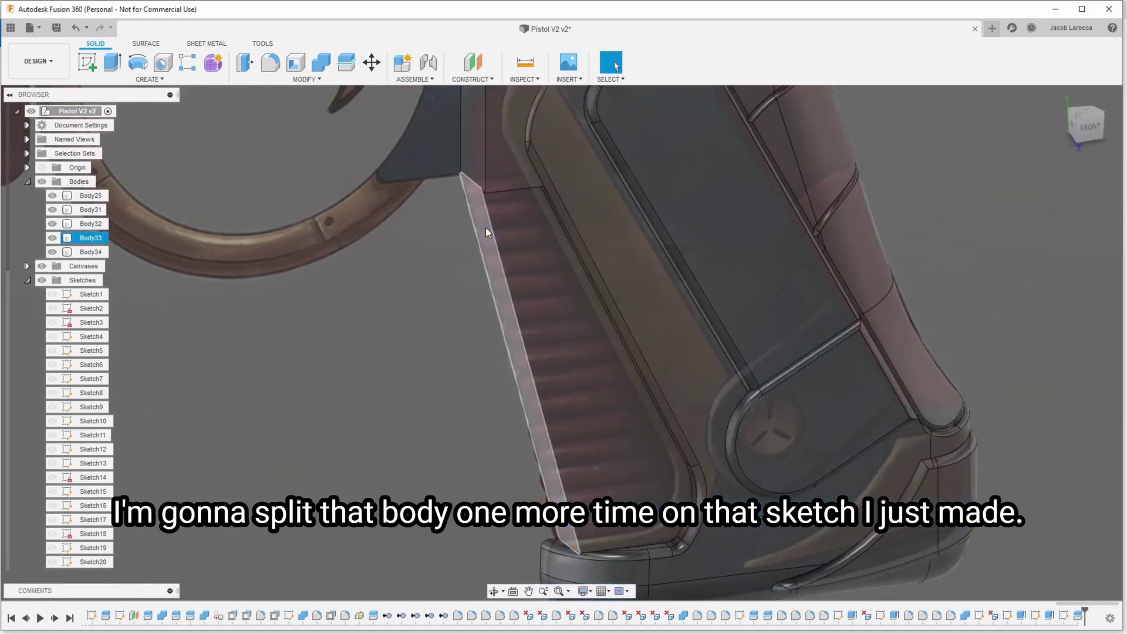
Step: Fillet the grip's new front edge with a 10 mm radius
{"action": "key", "text": "s"}
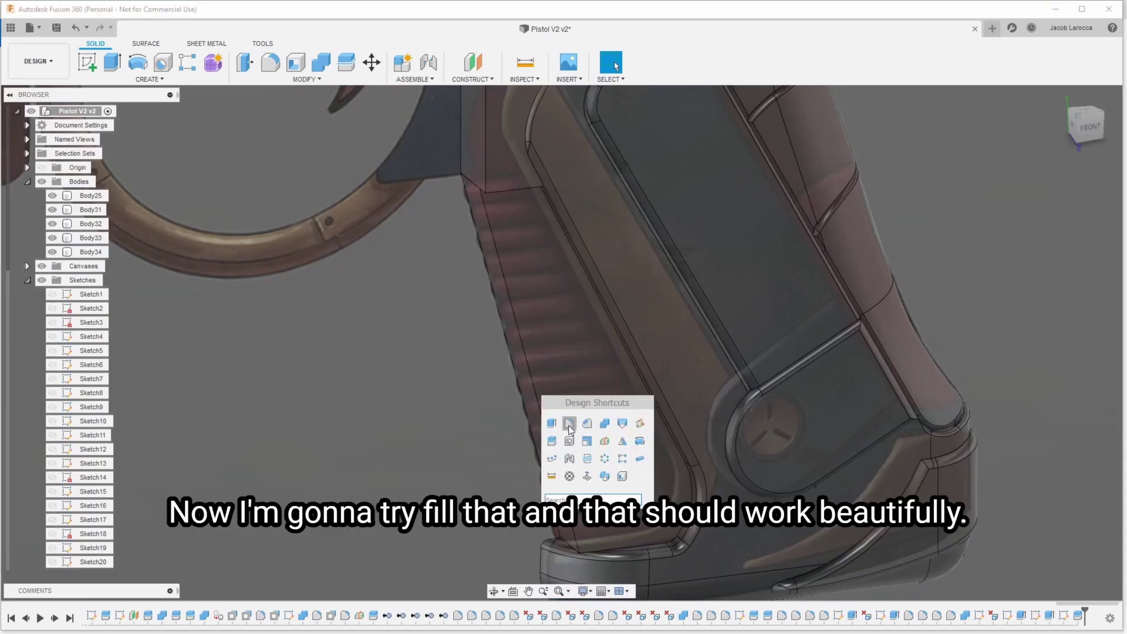
{"action": "left_click", "coordinate": [574, 429]}
{"action": "left_click", "coordinate": [541, 422]}
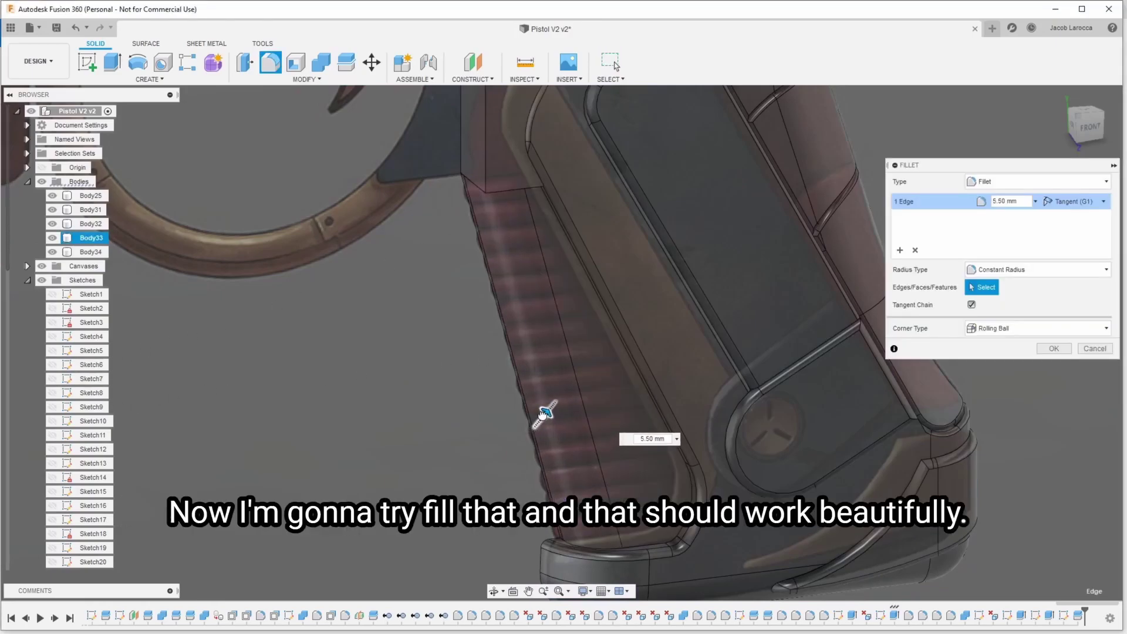
{"action": "left_click_drag", "start_coordinate": [549, 411], "coordinate": [554, 408]}
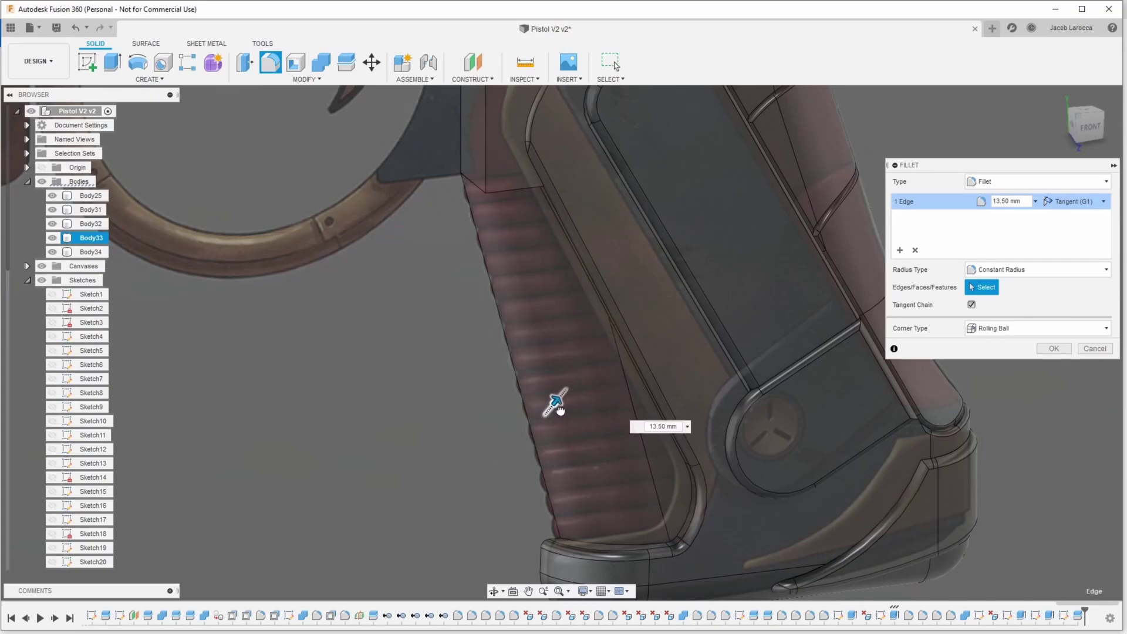
{"action": "left_click_drag", "start_coordinate": [560, 410], "coordinate": [552, 414]}
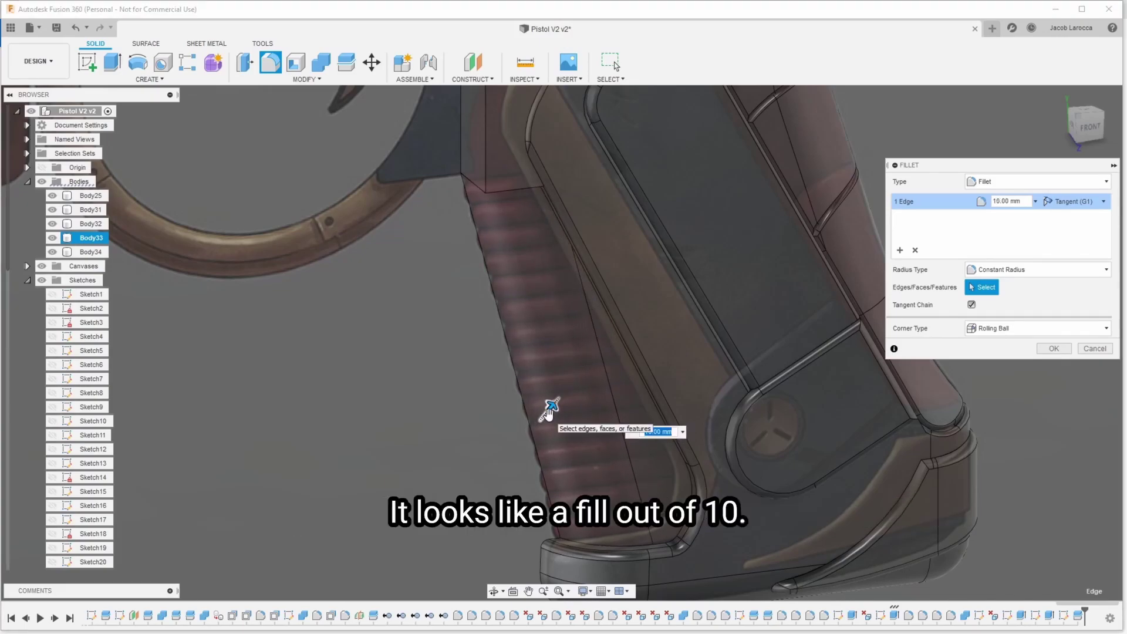
{"action": "key", "text": "Return"}
Step: Start a sketch on the grip's bottom face and project its curved bottom edge
{"action": "scroll", "coordinate": [544, 442], "scroll_direction": "up", "scroll_amount": 3}
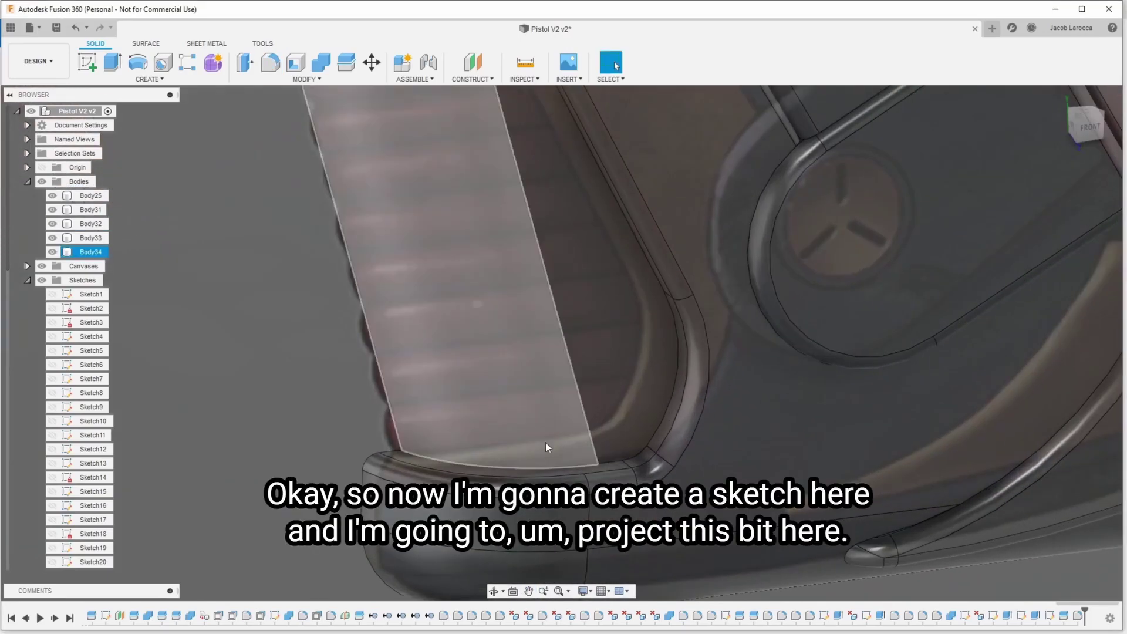
{"action": "right_click", "coordinate": [510, 470]}
{"action": "left_click", "coordinate": [511, 528]}
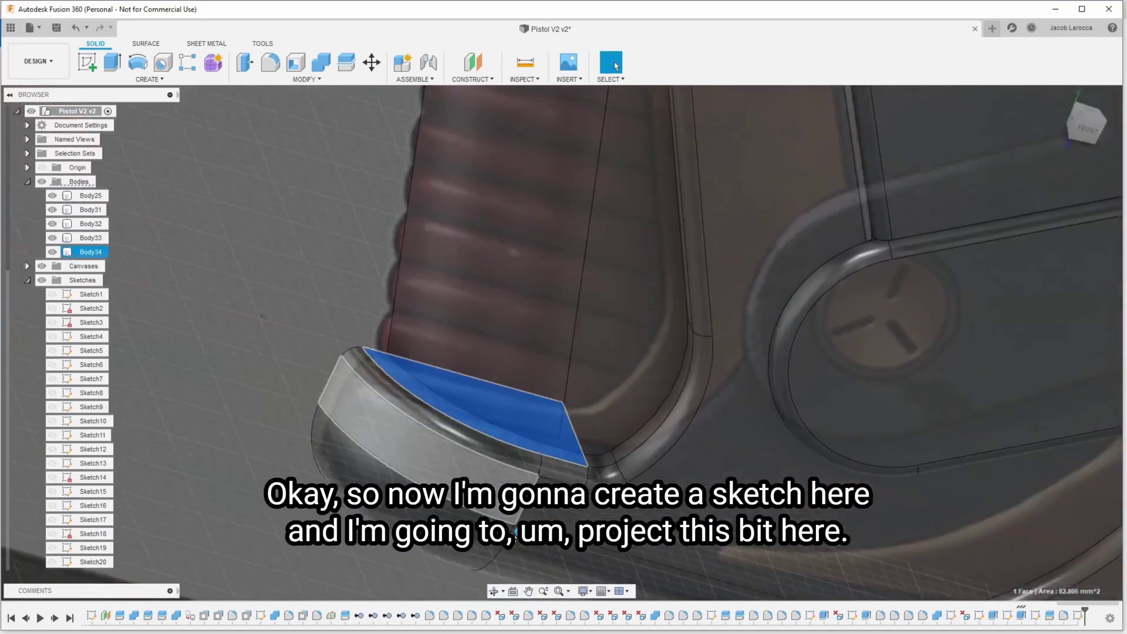
{"action": "key", "text": "s"}
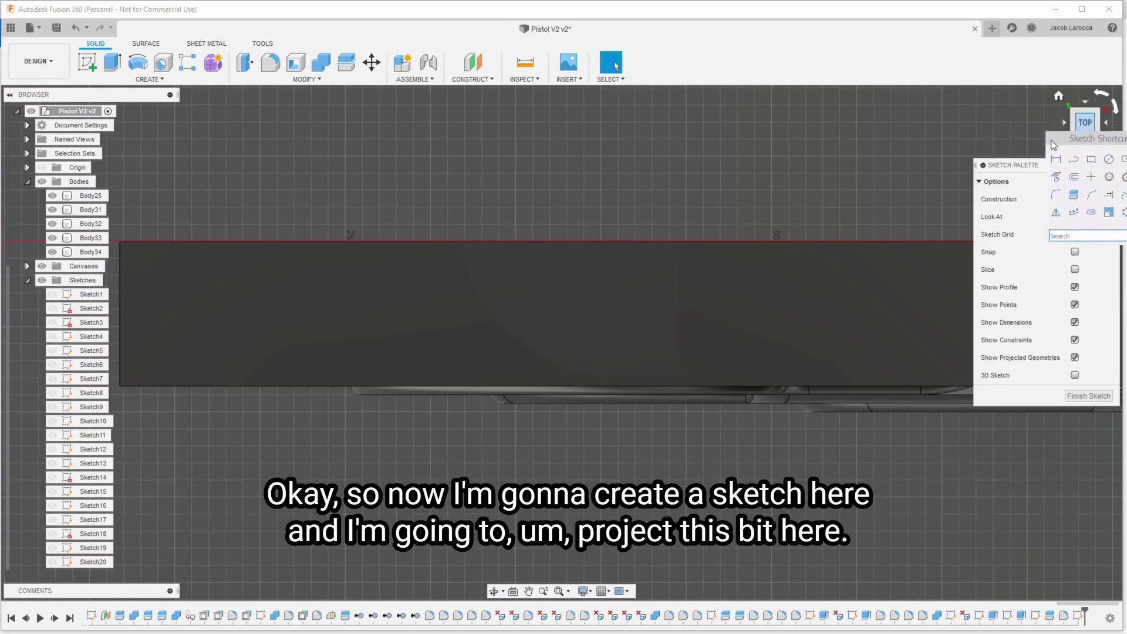
{"action": "middle_click_drag", "start_coordinate": [840, 238], "coordinate": [596, 386], "text": "shift"}
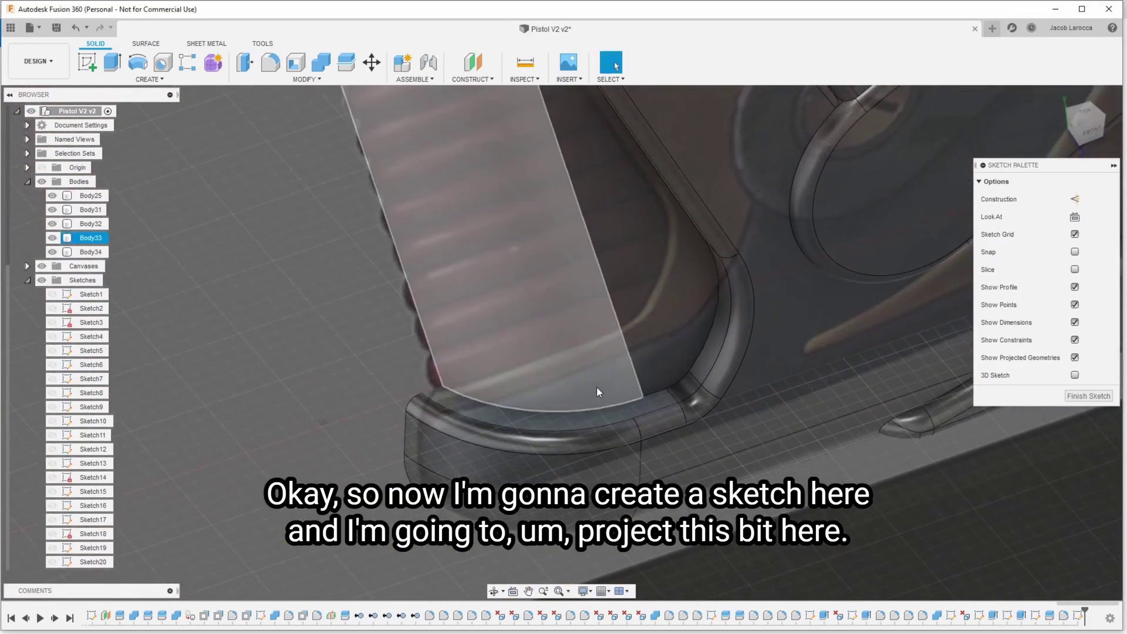
{"action": "key", "text": "s"}
{"action": "left_click", "coordinate": [628, 458]}
{"action": "left_click", "coordinate": [624, 403]}
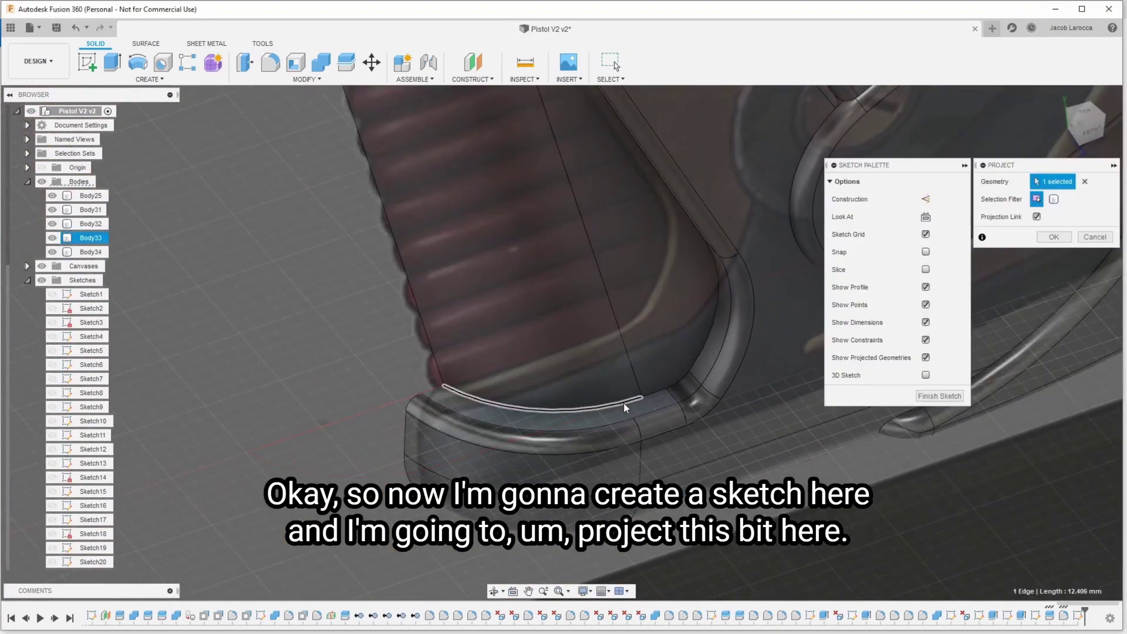
{"action": "key", "text": "Return"}
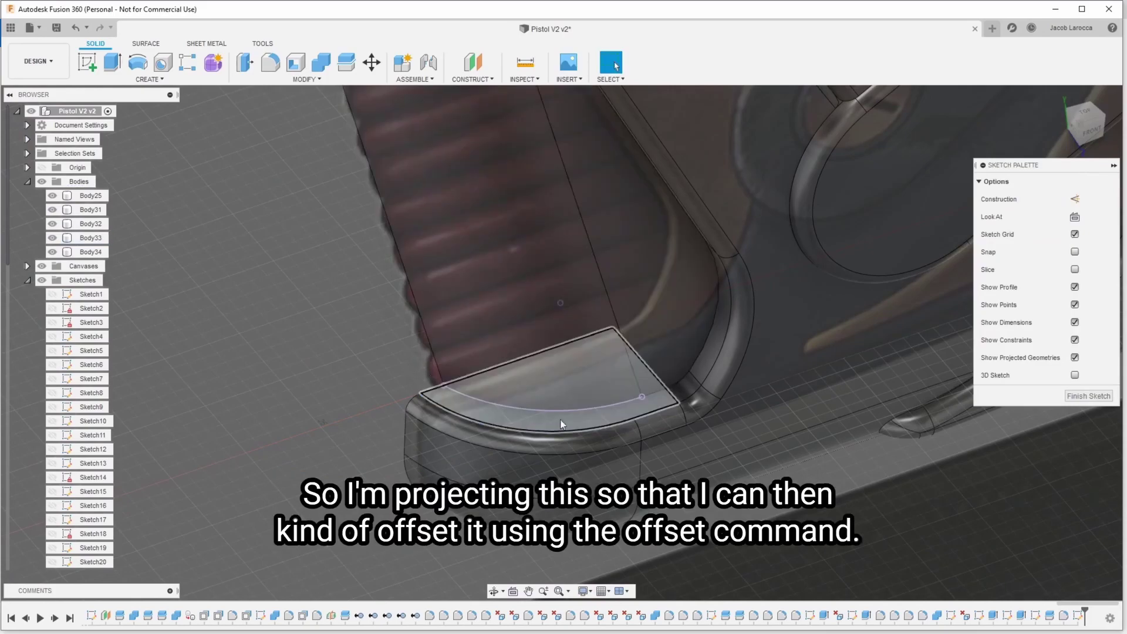
Step: Offset the projected arc and draw lines closing an outline to the arc's endpoint
{"action": "key", "text": "o"}
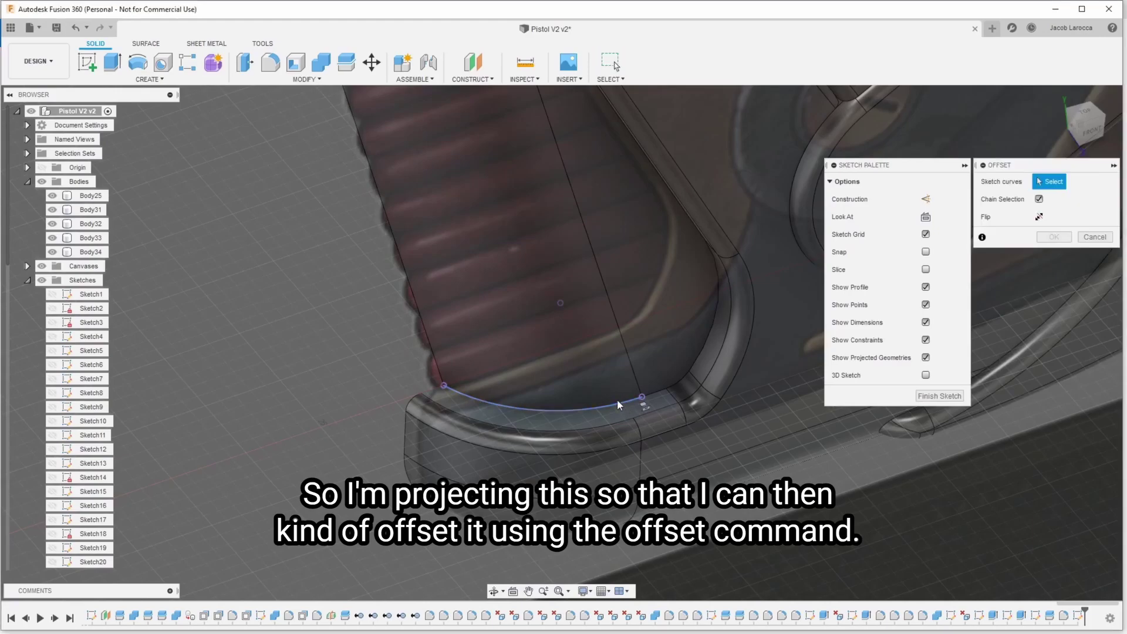
{"action": "left_click", "coordinate": [611, 407]}
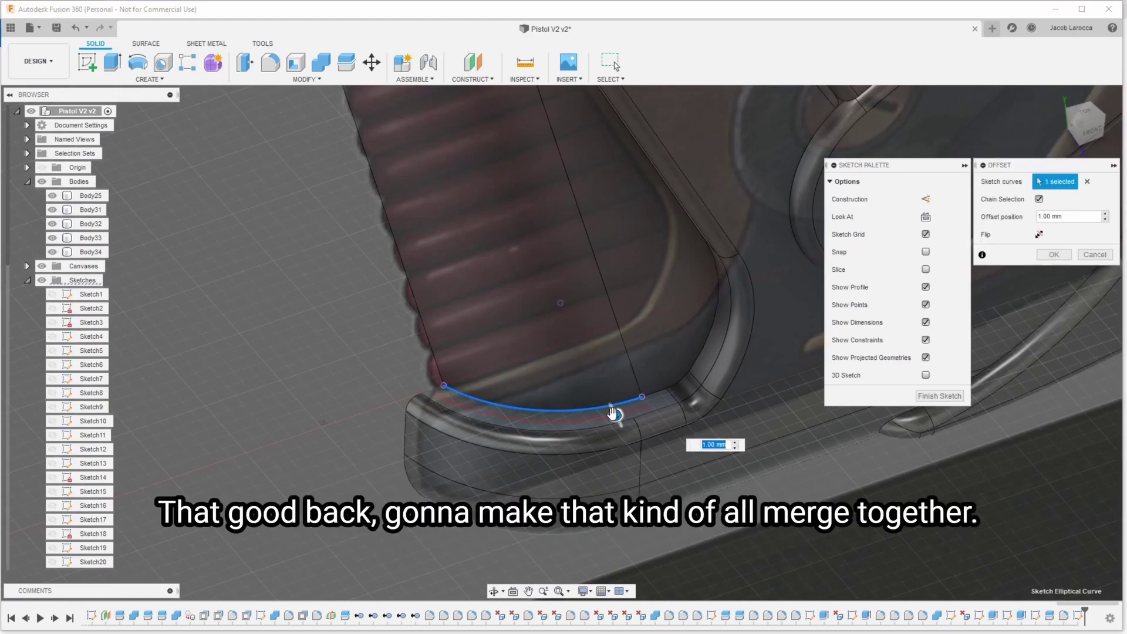
{"action": "key", "text": "Return"}
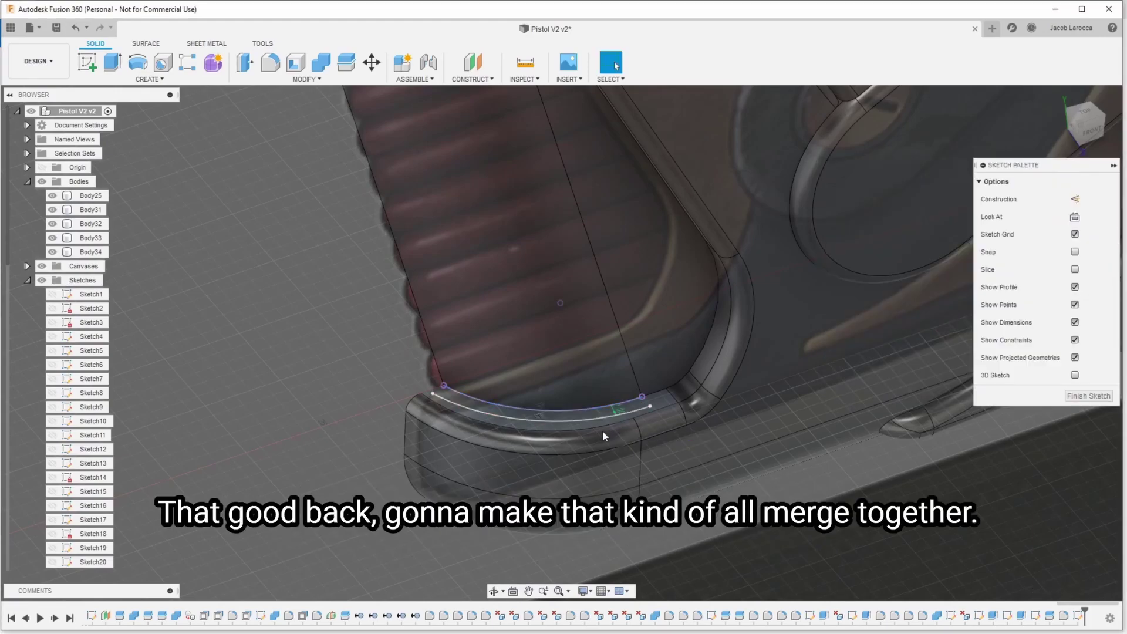
{"action": "key", "text": "l"}
{"action": "left_click", "coordinate": [651, 405]}
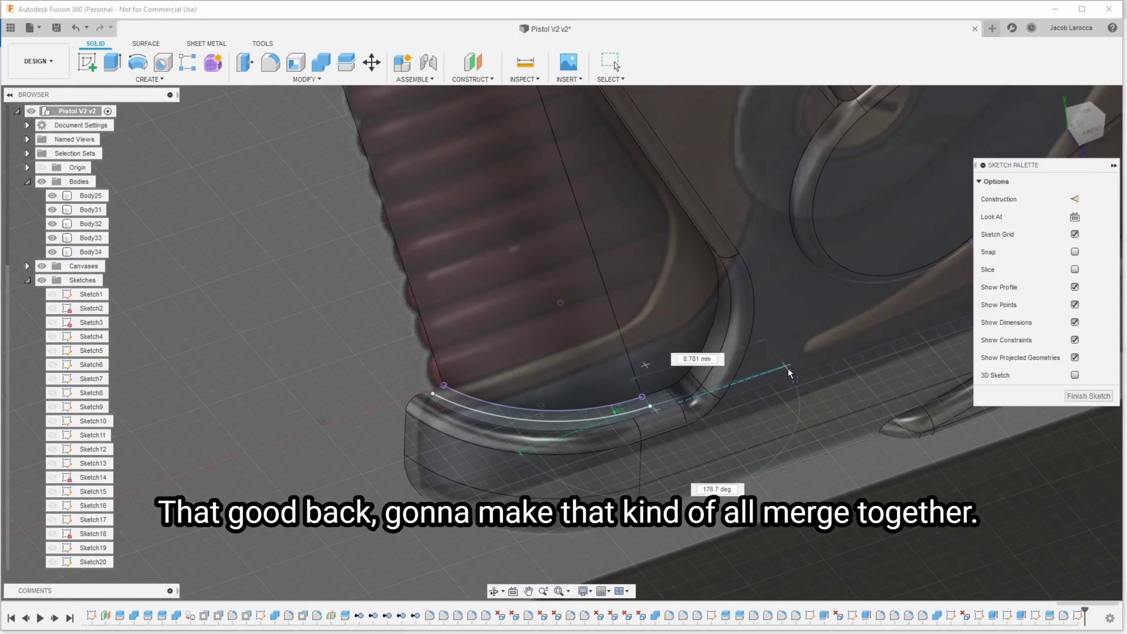
{"action": "left_click", "coordinate": [785, 362]}
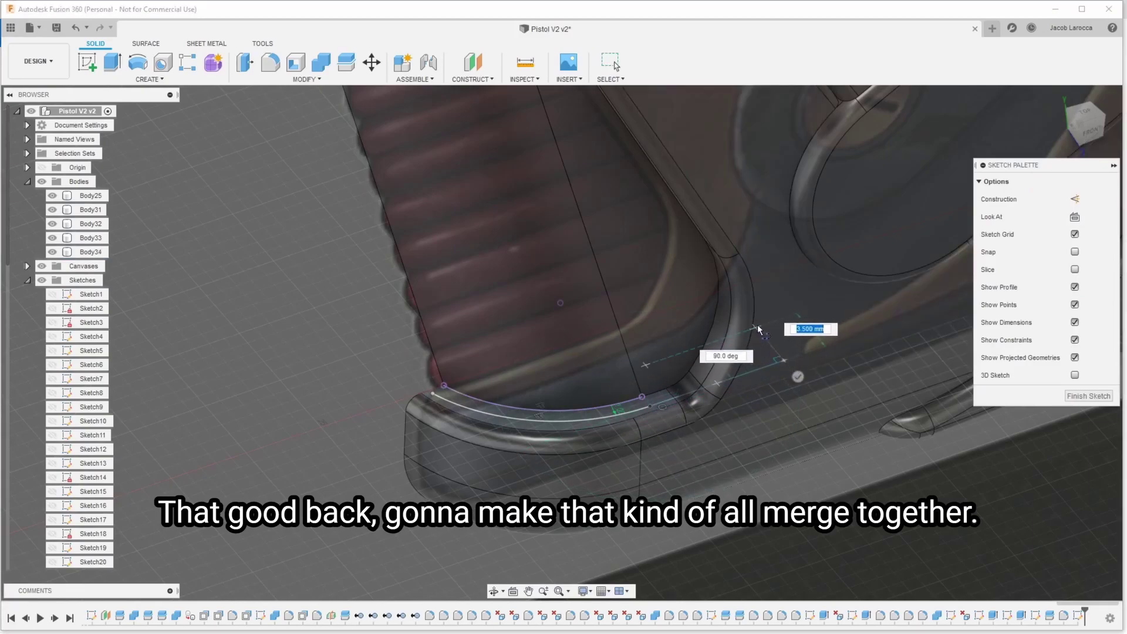
{"action": "left_click", "coordinate": [757, 327]}
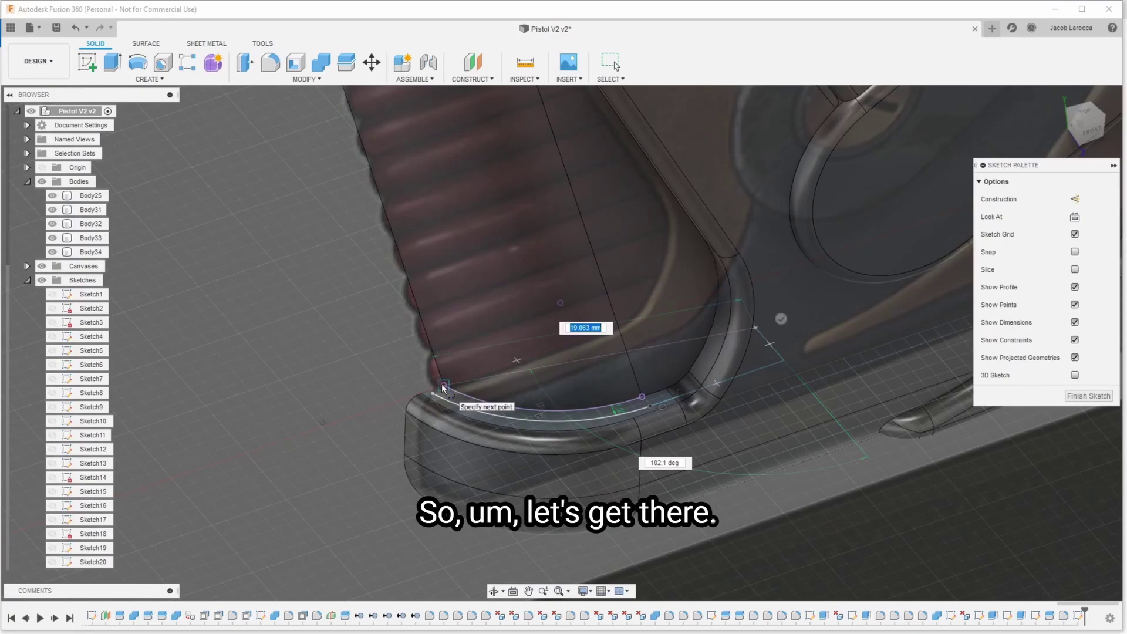
{"action": "left_click", "coordinate": [444, 387]}
{"action": "left_click", "coordinate": [434, 390]}
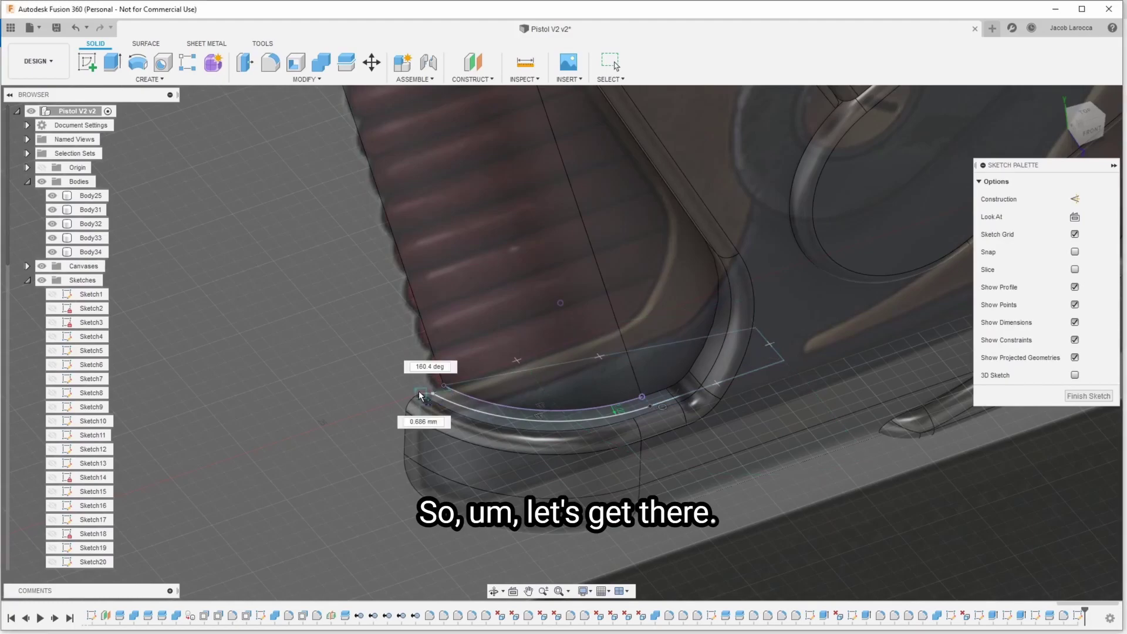
{"action": "left_click", "coordinate": [419, 378]}
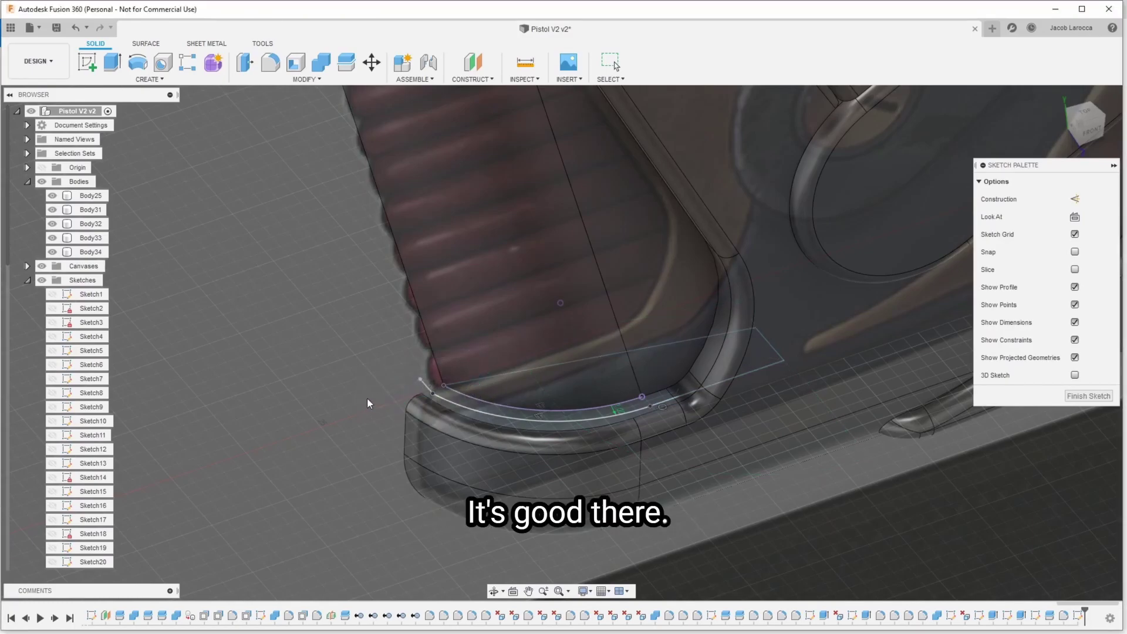
{"action": "key", "text": "Escape"}
Step: Delete the short stray line and extend the arc to follow the grip shape
{"action": "scroll", "coordinate": [420, 378], "scroll_direction": "up", "scroll_amount": 5}
{"action": "left_click", "coordinate": [495, 382]}
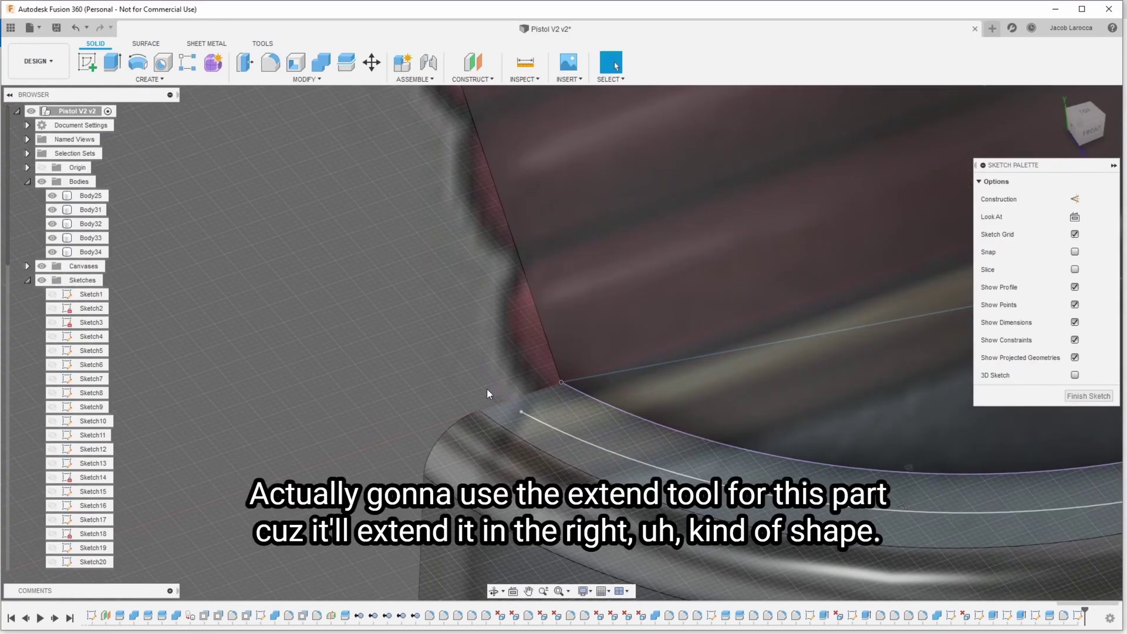
{"action": "key", "text": "Delete"}
{"action": "key", "text": "s"}
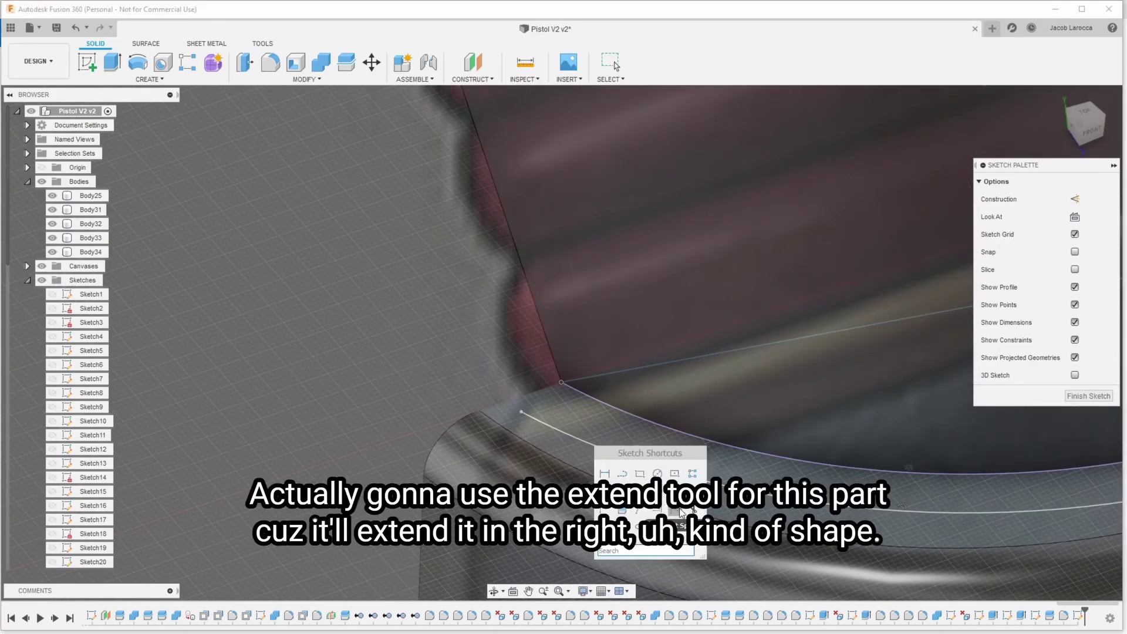
{"action": "left_click", "coordinate": [681, 512]}
{"action": "scroll", "coordinate": [525, 417], "scroll_direction": "down", "scroll_amount": 3}
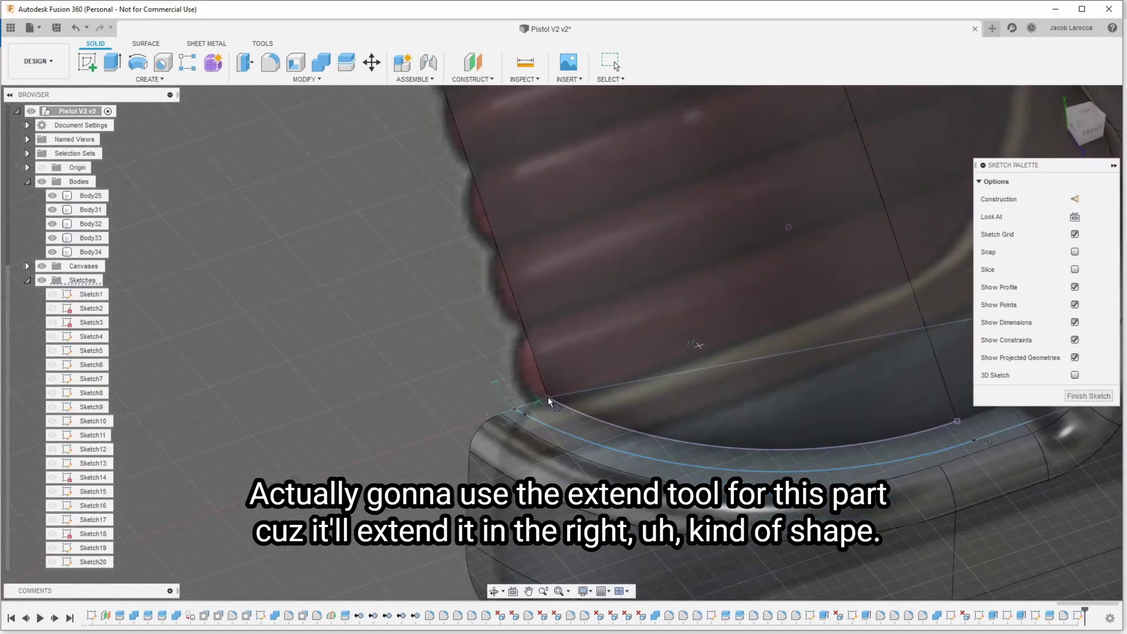
{"action": "scroll", "coordinate": [607, 428], "scroll_direction": "down", "scroll_amount": 3}
{"action": "left_click", "coordinate": [627, 422]}
{"action": "key", "text": "Escape"}
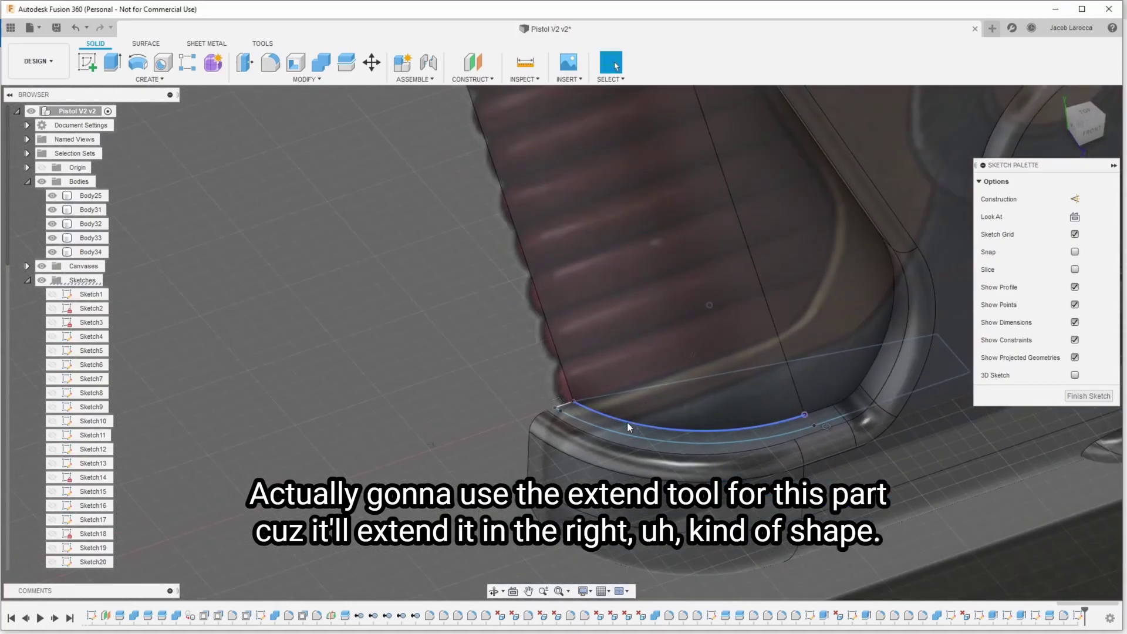
{"action": "scroll", "coordinate": [644, 402], "scroll_direction": "down", "scroll_amount": 3}
Step: Finish the sketch and select both curved base profiles, temporarily hiding Body34
{"action": "left_click", "coordinate": [1089, 396]}
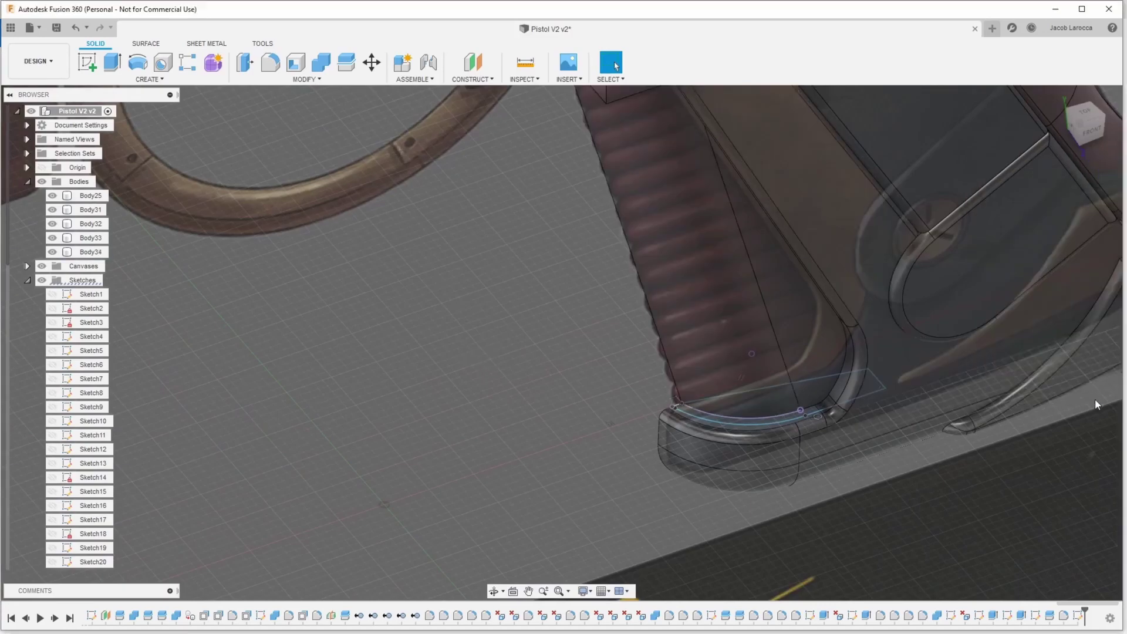
{"action": "scroll", "coordinate": [810, 414], "scroll_direction": "up", "scroll_amount": 5}
{"action": "left_click", "coordinate": [854, 421]}
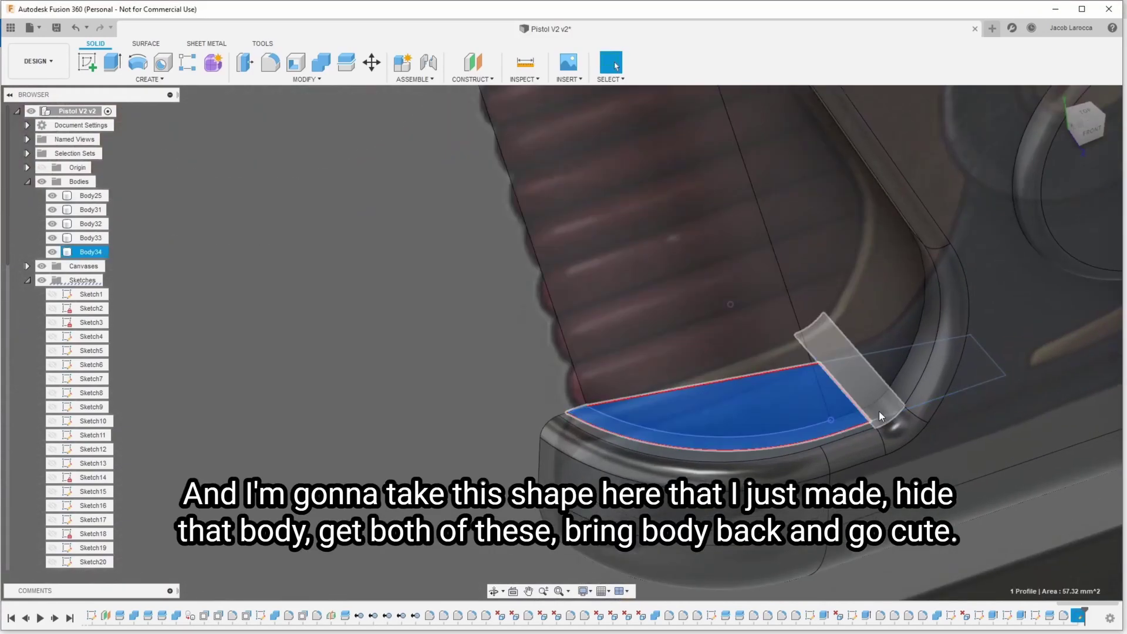
{"action": "left_click", "coordinate": [53, 252]}
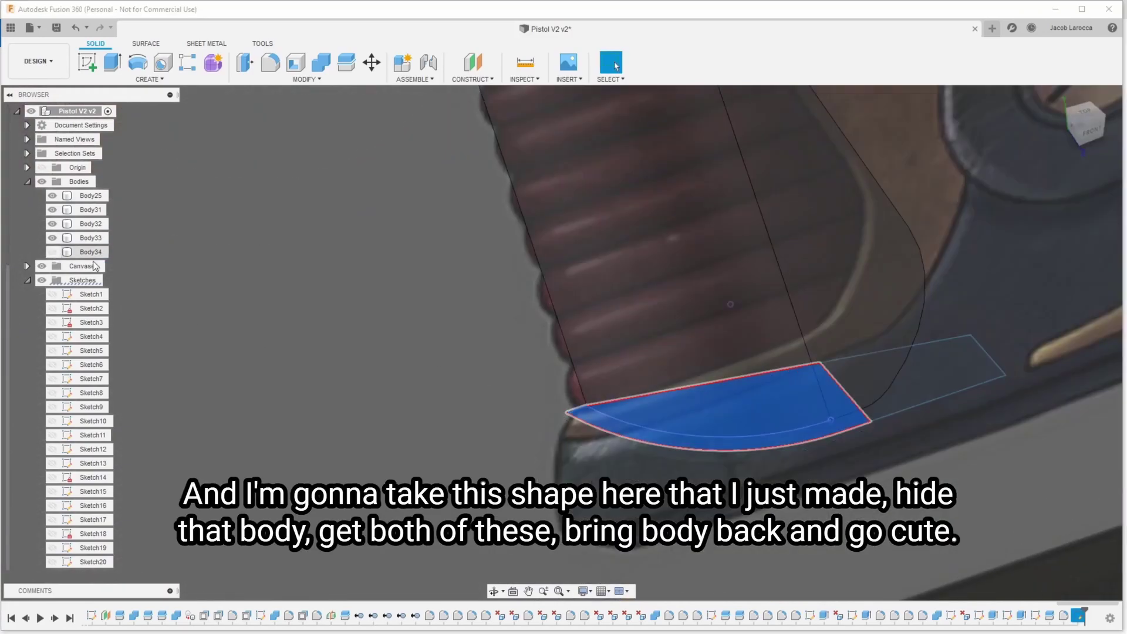
{"action": "left_click", "coordinate": [899, 385], "text": "shift"}
{"action": "left_click", "coordinate": [54, 251]}
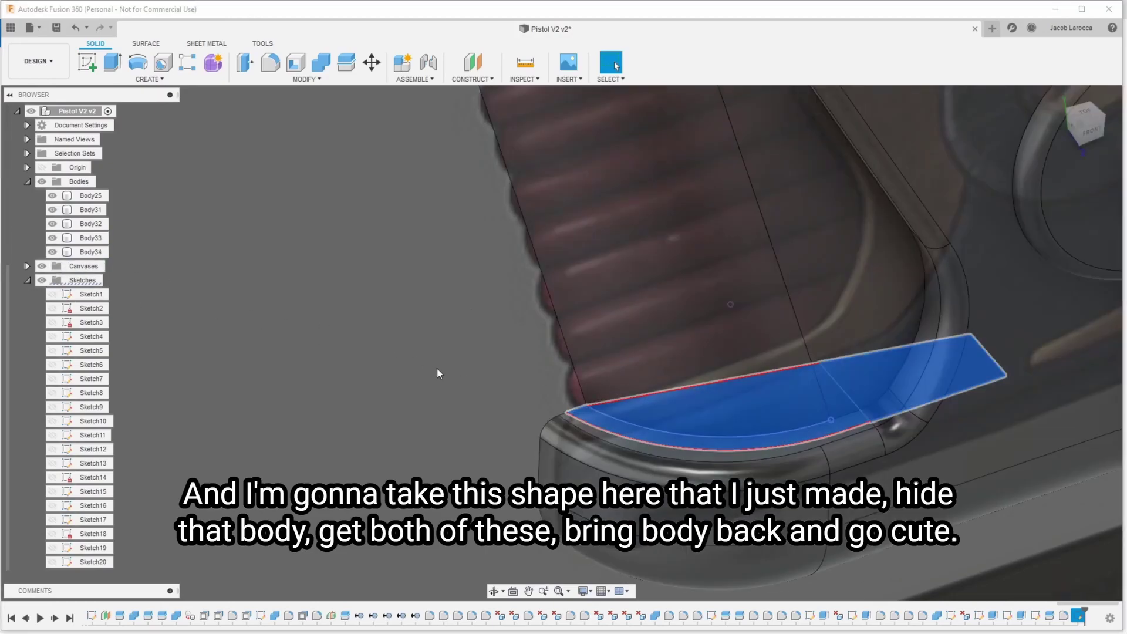
Step: Extrude the two profiles 2.50 mm with the New Body operation
{"action": "key", "text": "e"}
{"action": "left_click_drag", "start_coordinate": [911, 359], "coordinate": [914, 323]}
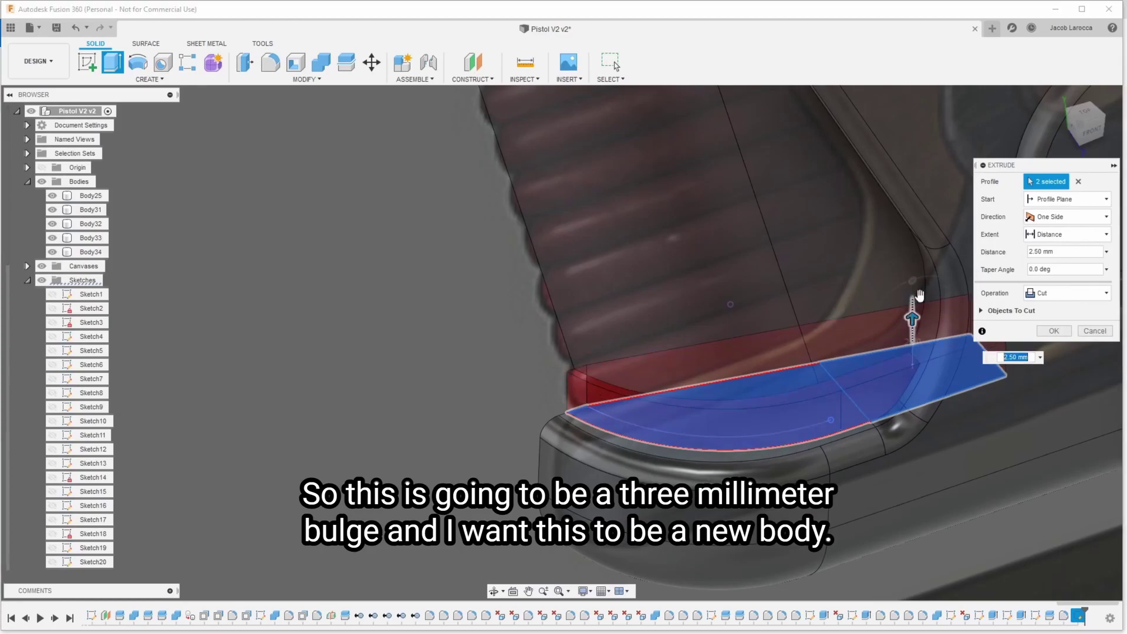
{"action": "mouse_move", "coordinate": [913, 323]}
{"action": "middle_mouse_down", "text": "shift"}
{"action": "mouse_move", "coordinate": [666, 389]}
{"action": "mouse_move", "coordinate": [547, 469]}
{"action": "middle_mouse_up", "text": "shift"}
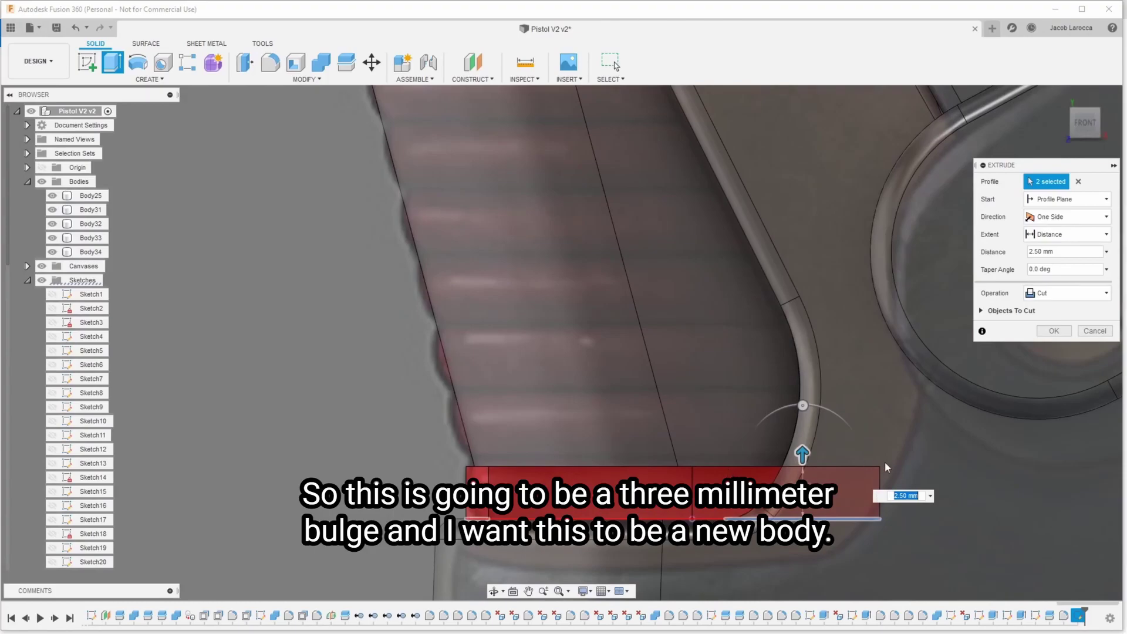
{"action": "left_click", "coordinate": [1051, 293]}
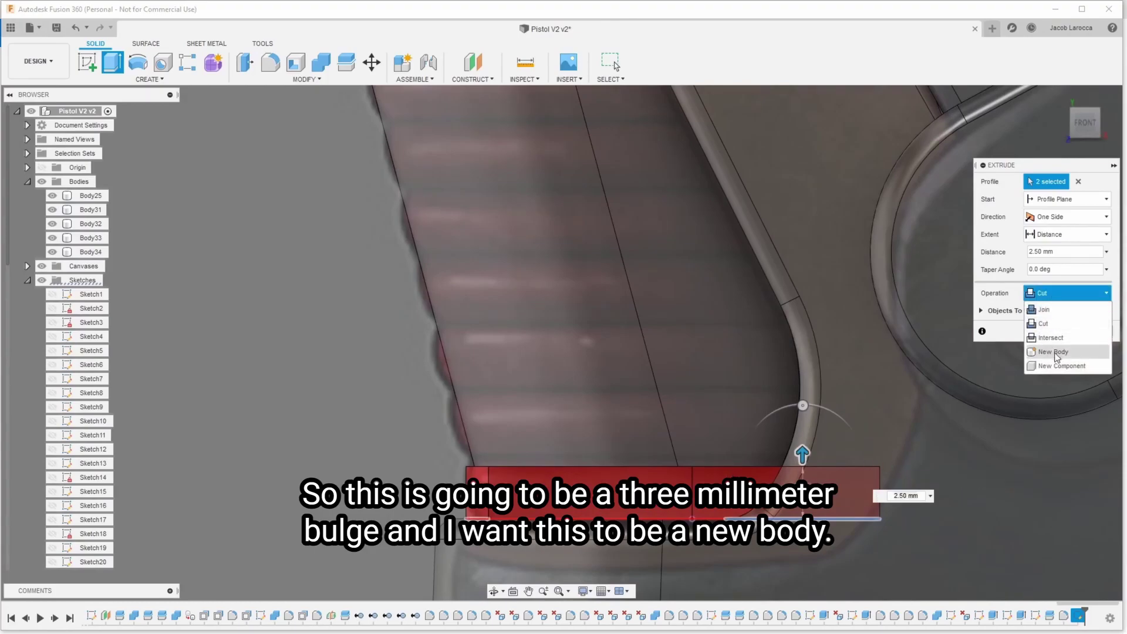
{"action": "left_click", "coordinate": [1054, 351]}
Step: Create Body35 from the extrusion and round its four edges with a 1.25 mm fillet
{"action": "left_click", "coordinate": [1050, 317]}
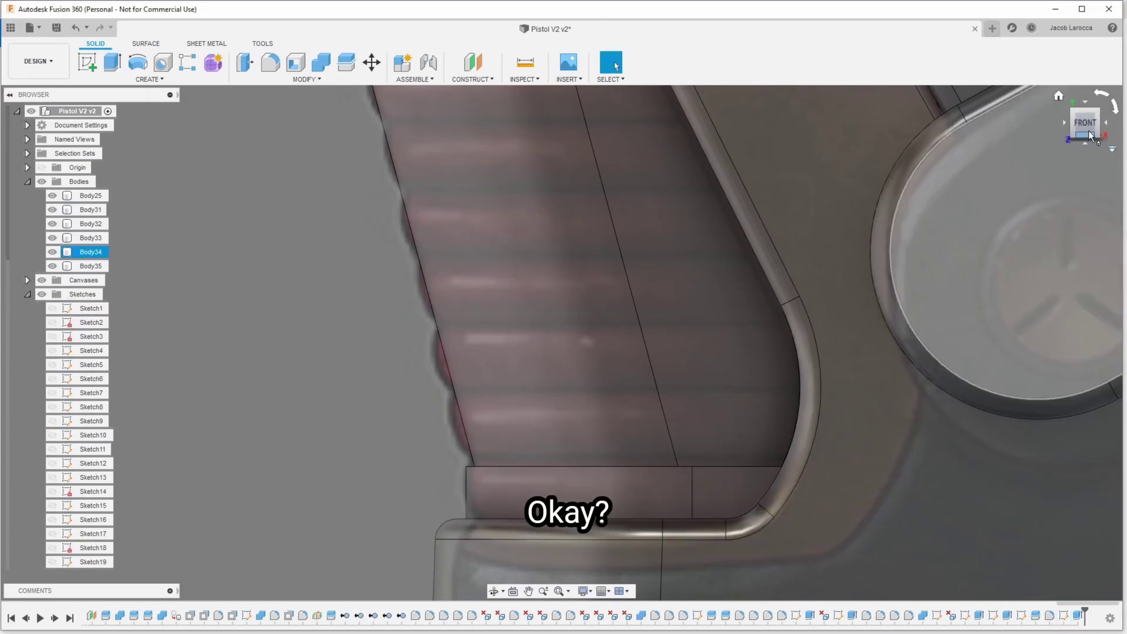
{"action": "mouse_move", "coordinate": [1051, 317]}
{"action": "middle_mouse_down", "text": "shift"}
{"action": "mouse_move", "coordinate": [860, 383]}
{"action": "mouse_move", "coordinate": [635, 432]}
{"action": "middle_mouse_up", "text": "shift"}
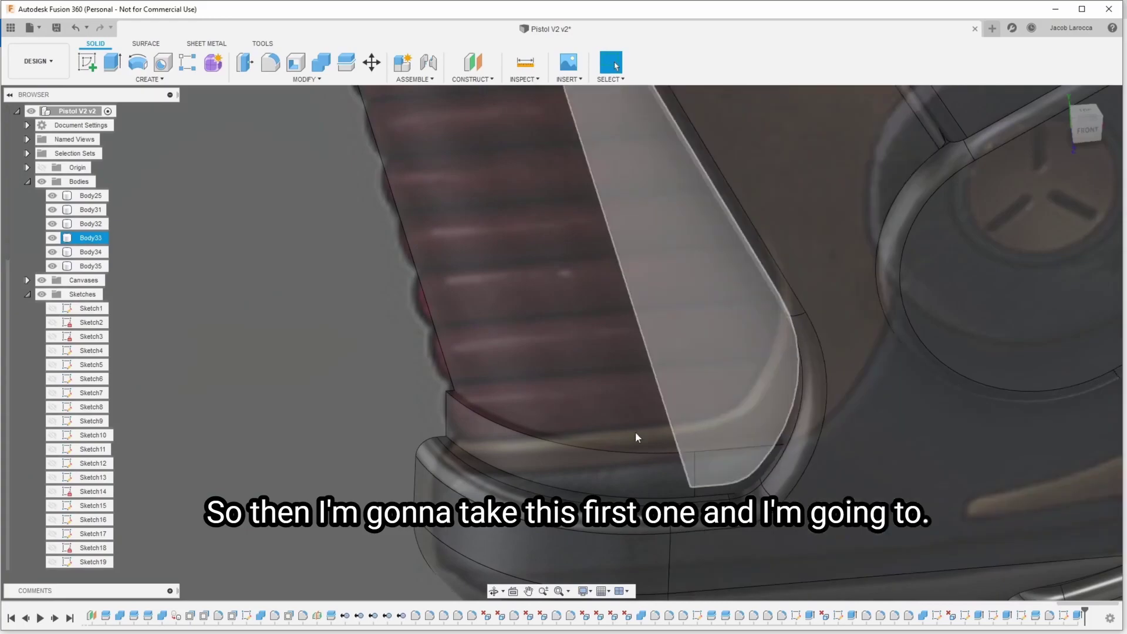
{"action": "left_click", "coordinate": [723, 445]}
{"action": "key", "text": "s"}
{"action": "left_click", "coordinate": [655, 474]}
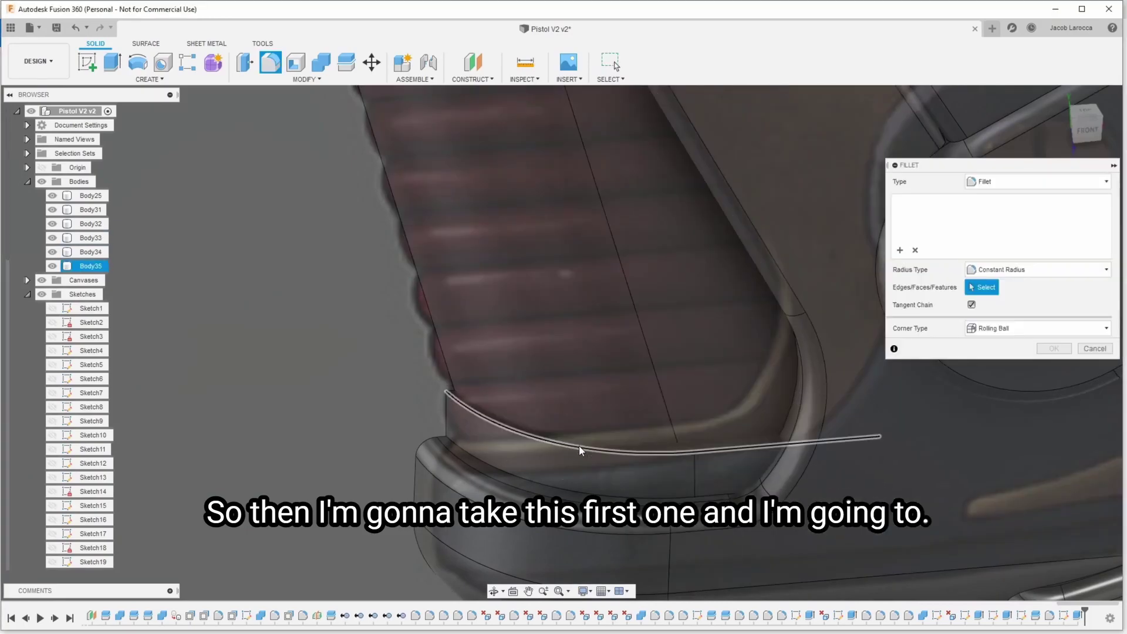
{"action": "left_click", "coordinate": [579, 445]}
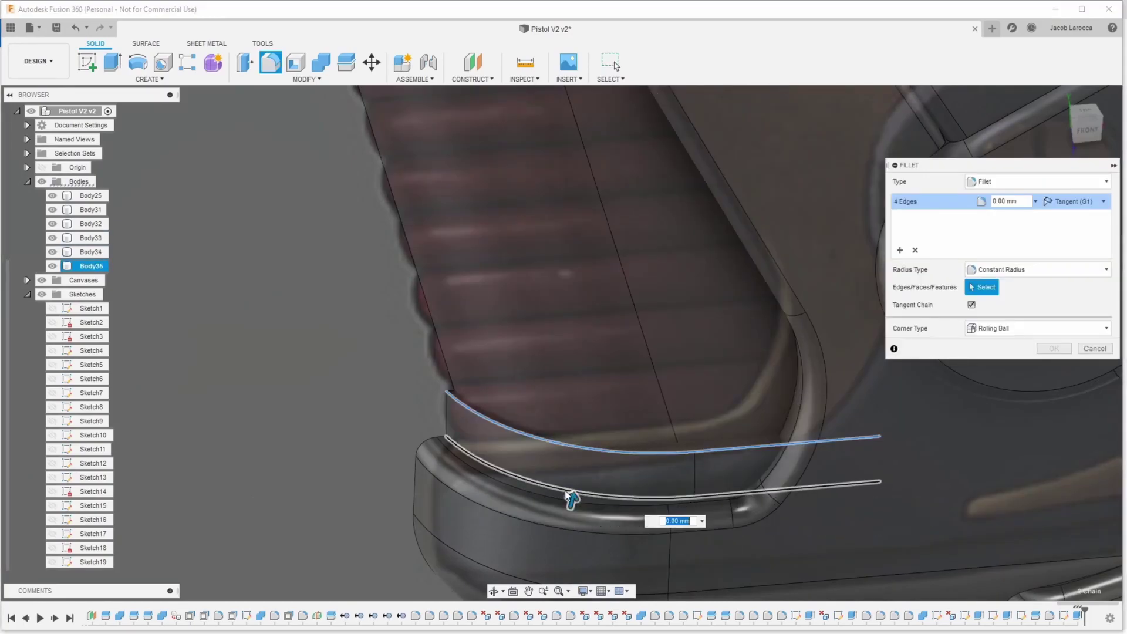
{"action": "type", "text": "1"}
{"action": "key", "text": "Return"}
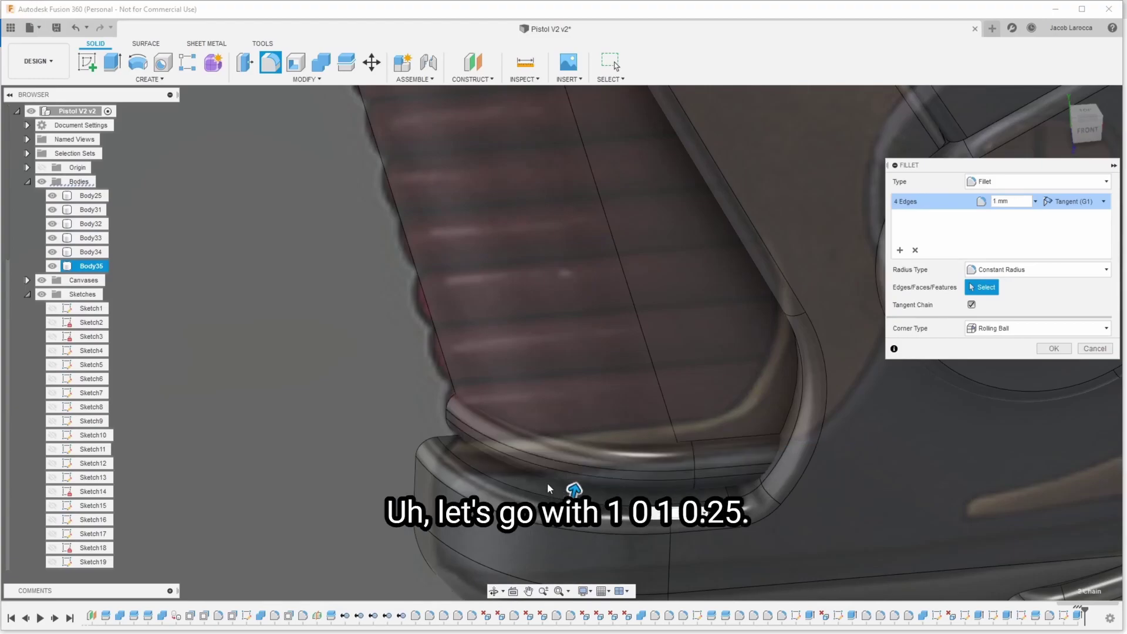
{"action": "type", "text": ".25"}
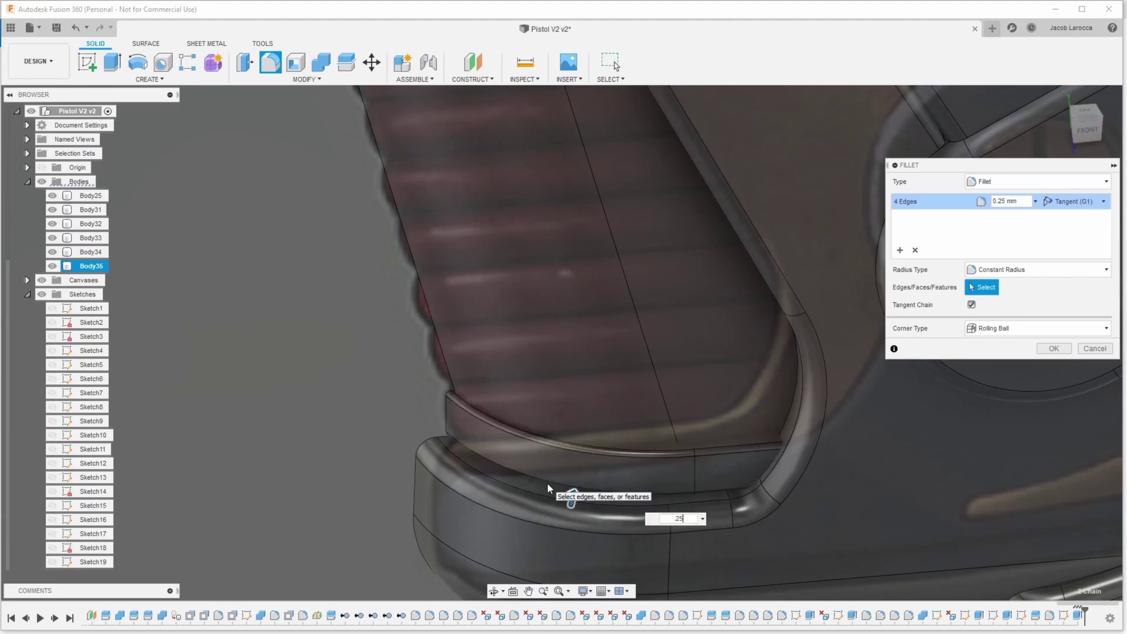
{"action": "type", "text": "1.25"}
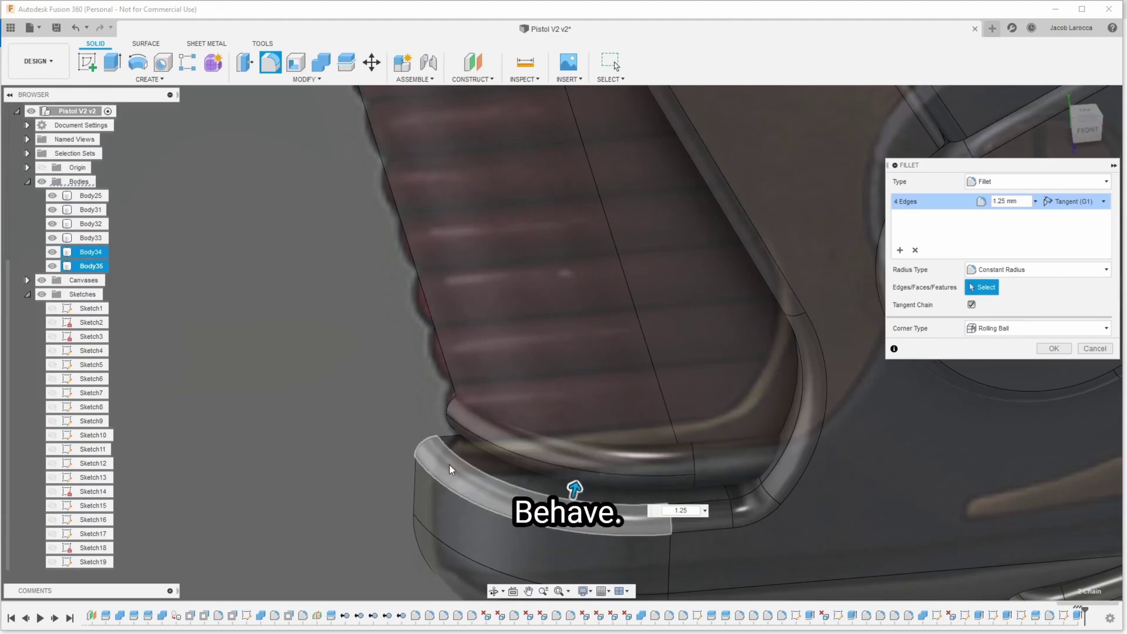
{"action": "key", "text": "Return"}
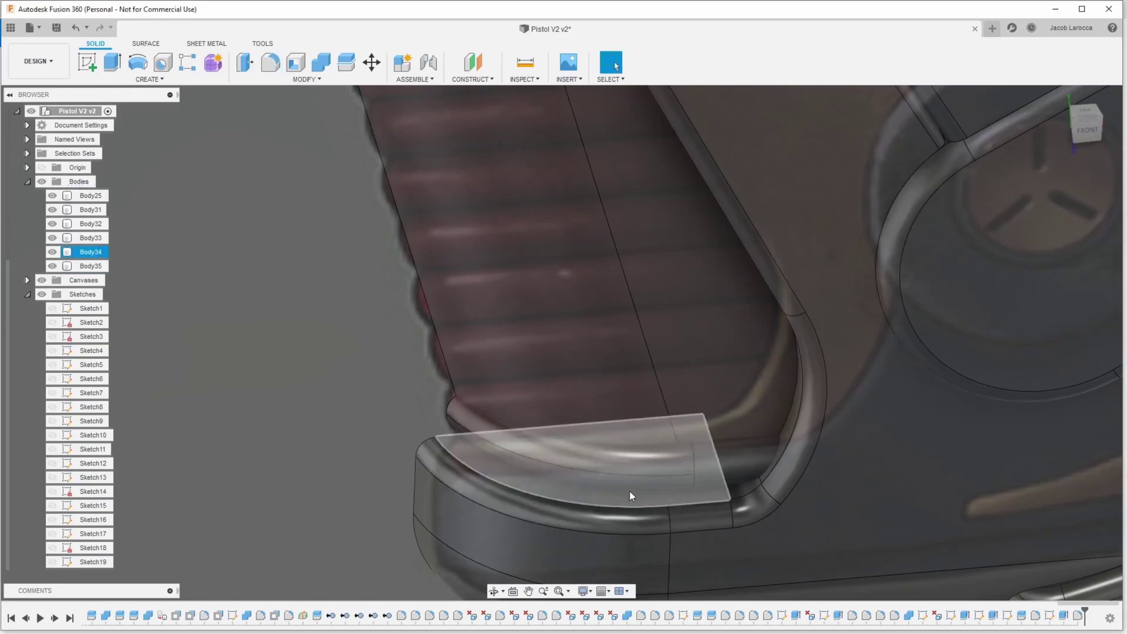
{"action": "middle_click_drag", "start_coordinate": [475, 471], "coordinate": [607, 422], "text": "shift"}
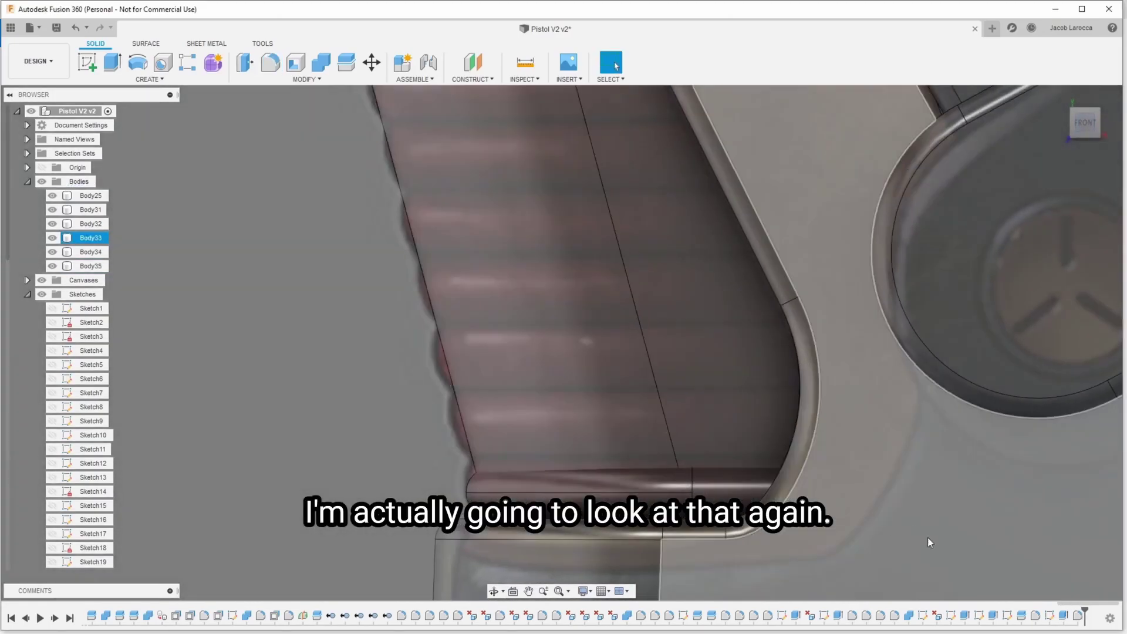
Step: Move Body35 -0.50 mm along Z, outward from the grip
{"action": "key", "text": "m"}
{"action": "left_click", "coordinate": [729, 499]}
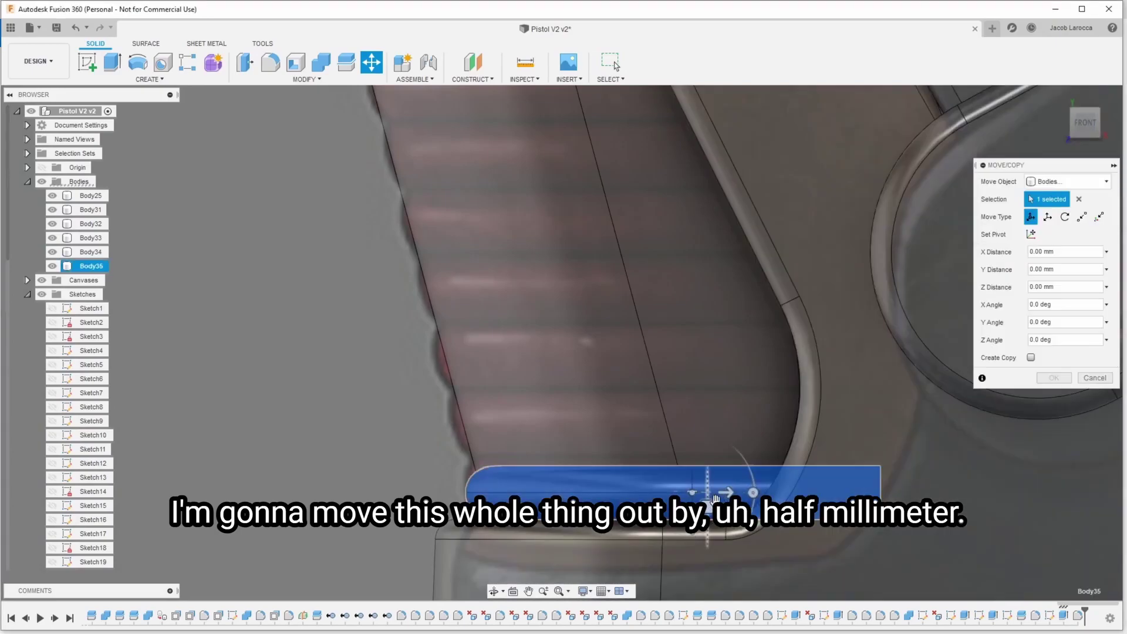
{"action": "left_click_drag", "start_coordinate": [727, 494], "coordinate": [715, 493]}
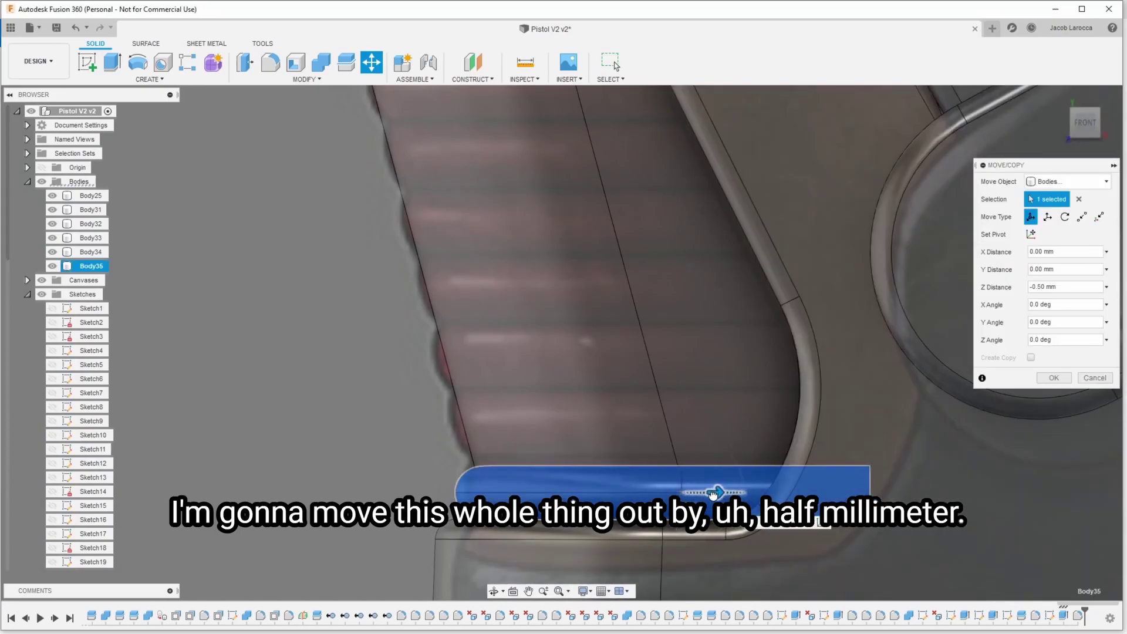
{"action": "key", "text": "Return"}
{"action": "mouse_move", "coordinate": [709, 477]}
{"action": "middle_mouse_down", "text": "shift"}
{"action": "mouse_move", "coordinate": [1122, 147]}
{"action": "mouse_move", "coordinate": [596, 459]}
{"action": "middle_mouse_up", "text": "shift"}
Step: Set up a rectangular pattern of bodies with the bottom ridge body selected
{"action": "left_click", "coordinate": [596, 459]}
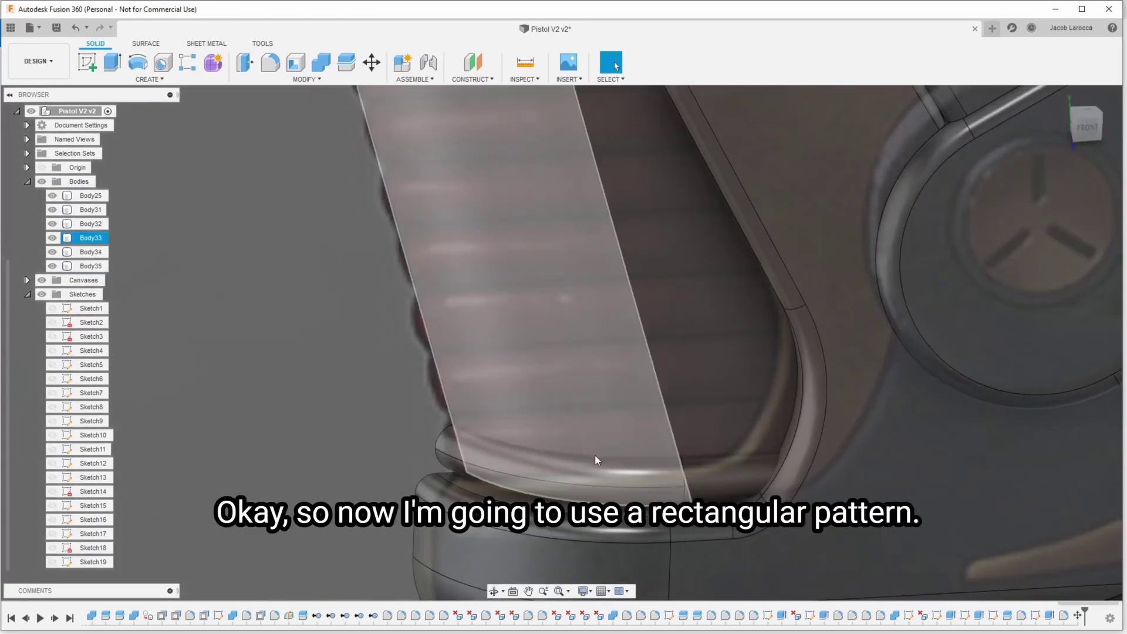
{"action": "key", "text": "m"}
{"action": "key", "text": "Escape"}
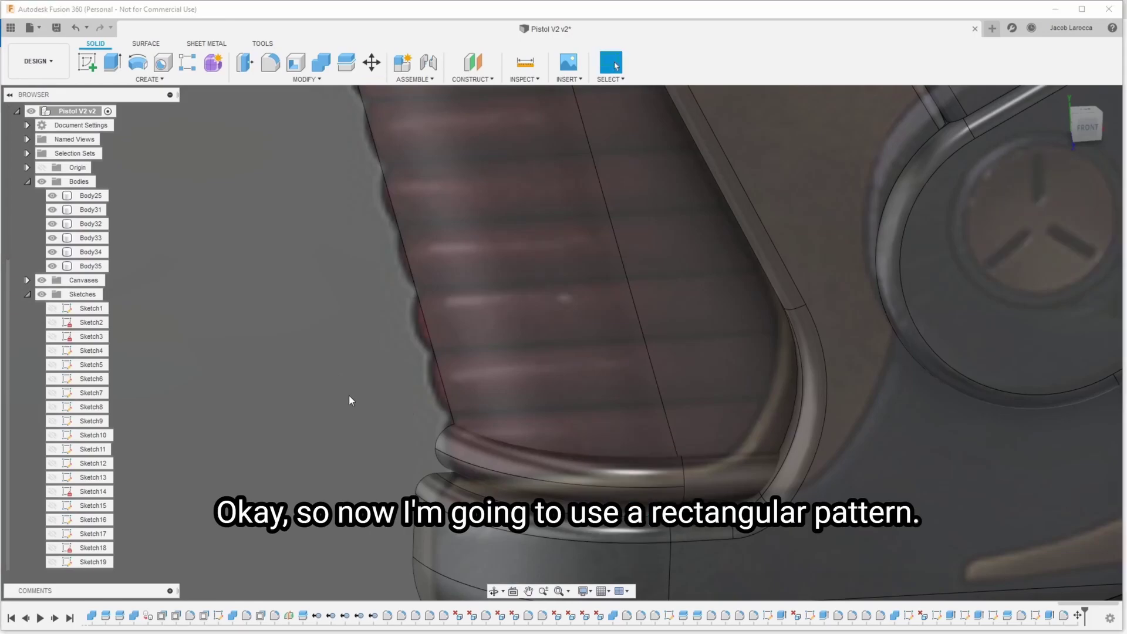
{"action": "key", "text": "s"}
{"action": "left_click", "coordinate": [429, 457]}
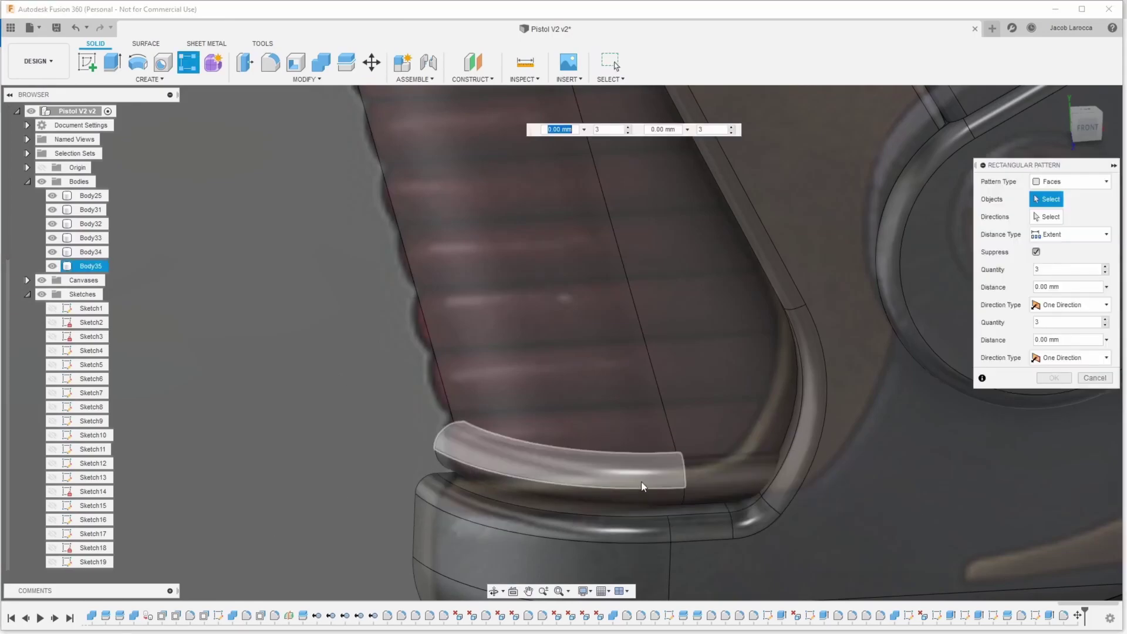
{"action": "left_click", "coordinate": [1070, 181]}
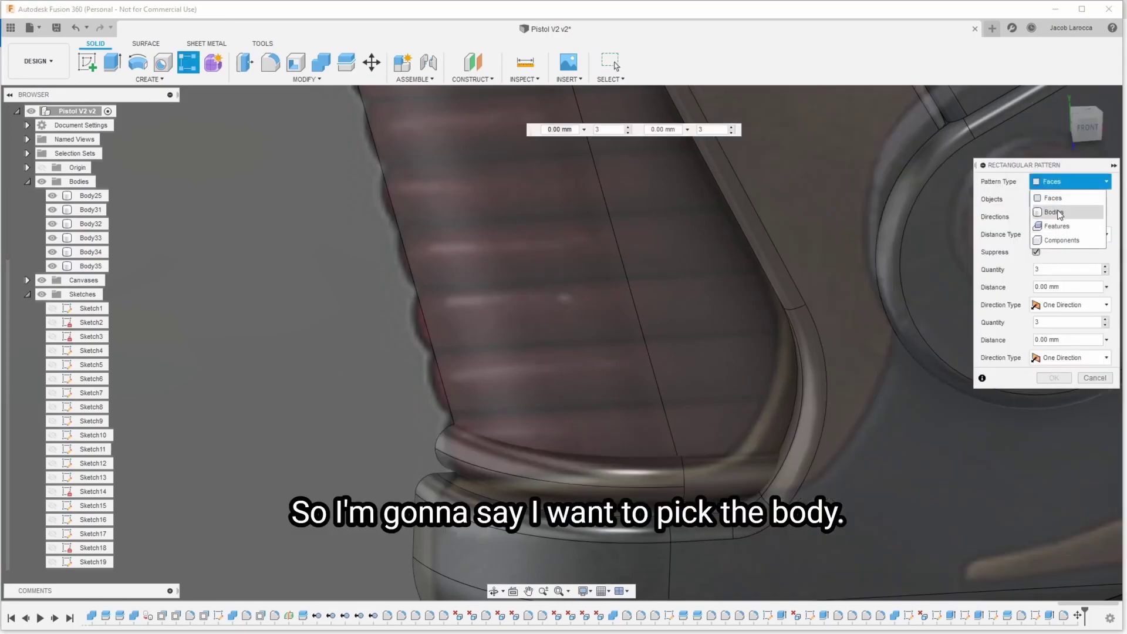
{"action": "left_click", "coordinate": [1051, 210]}
{"action": "left_click", "coordinate": [713, 481]}
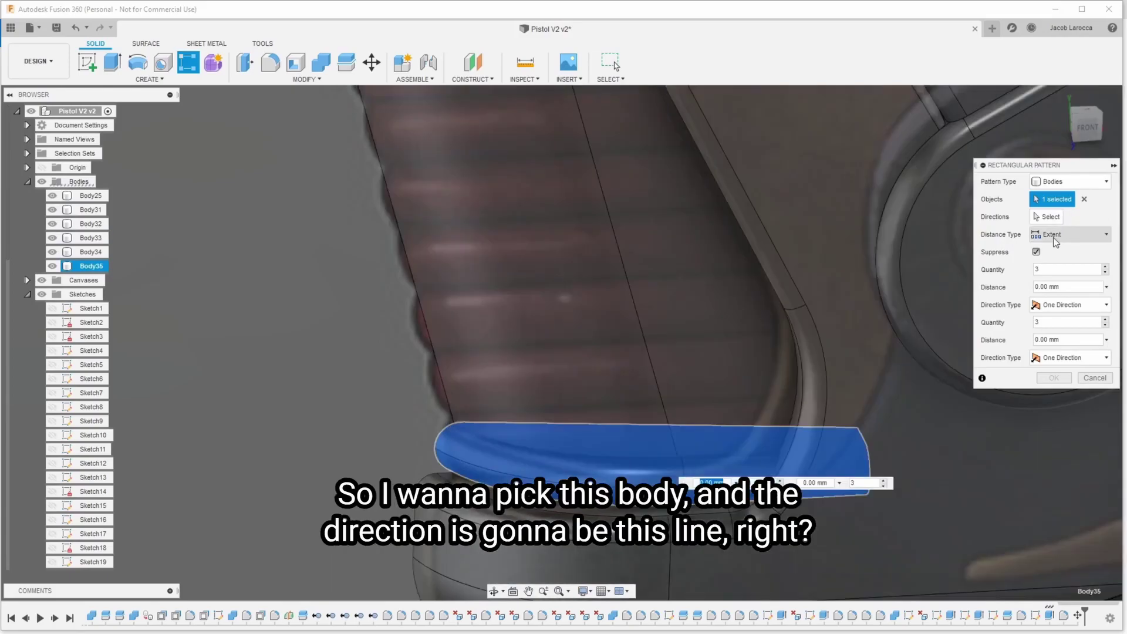
Step: Direct the pattern along the slanted front strap line, stretching it to 49 mm
{"action": "left_click", "coordinate": [1043, 217]}
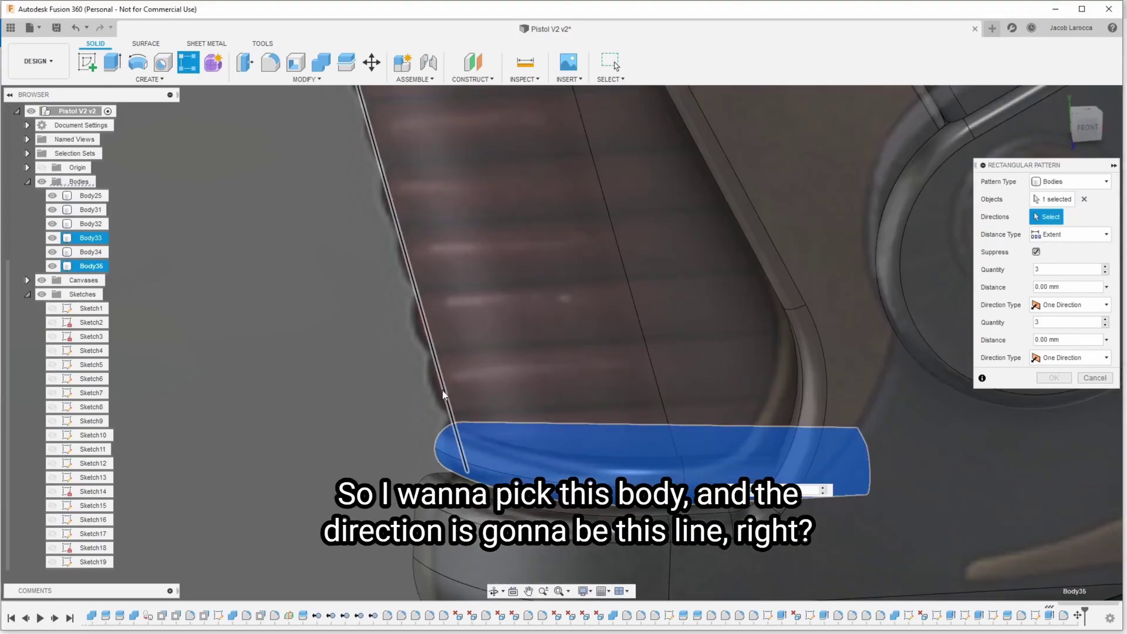
{"action": "left_click", "coordinate": [445, 395]}
{"action": "scroll", "coordinate": [465, 419], "scroll_direction": "down", "scroll_amount": 5}
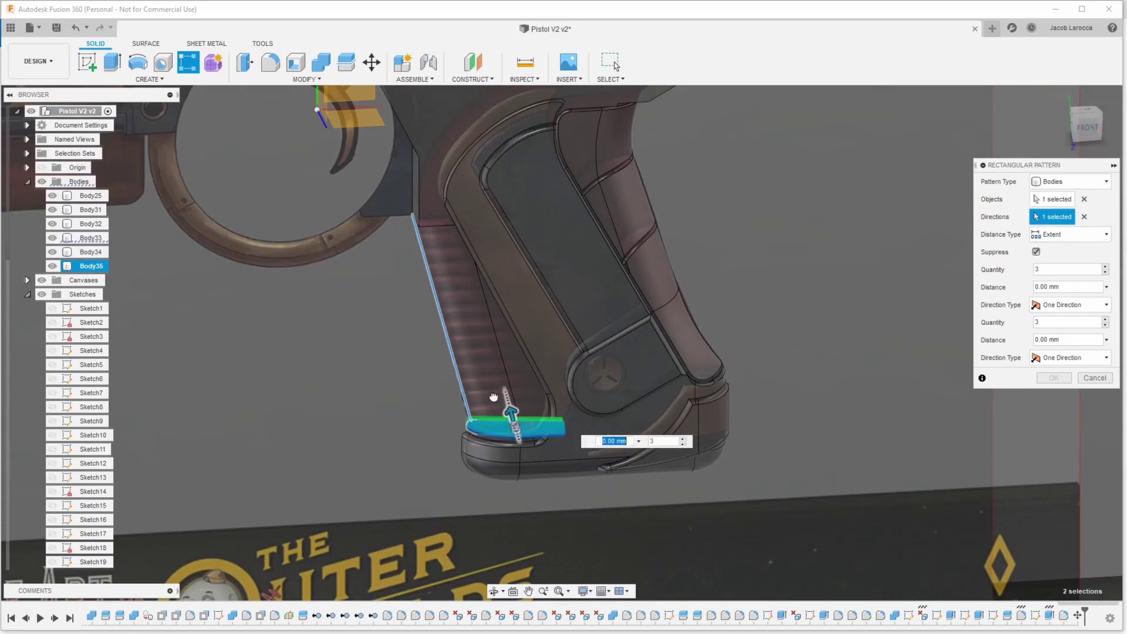
{"action": "left_click_drag", "start_coordinate": [448, 268], "coordinate": [455, 222]}
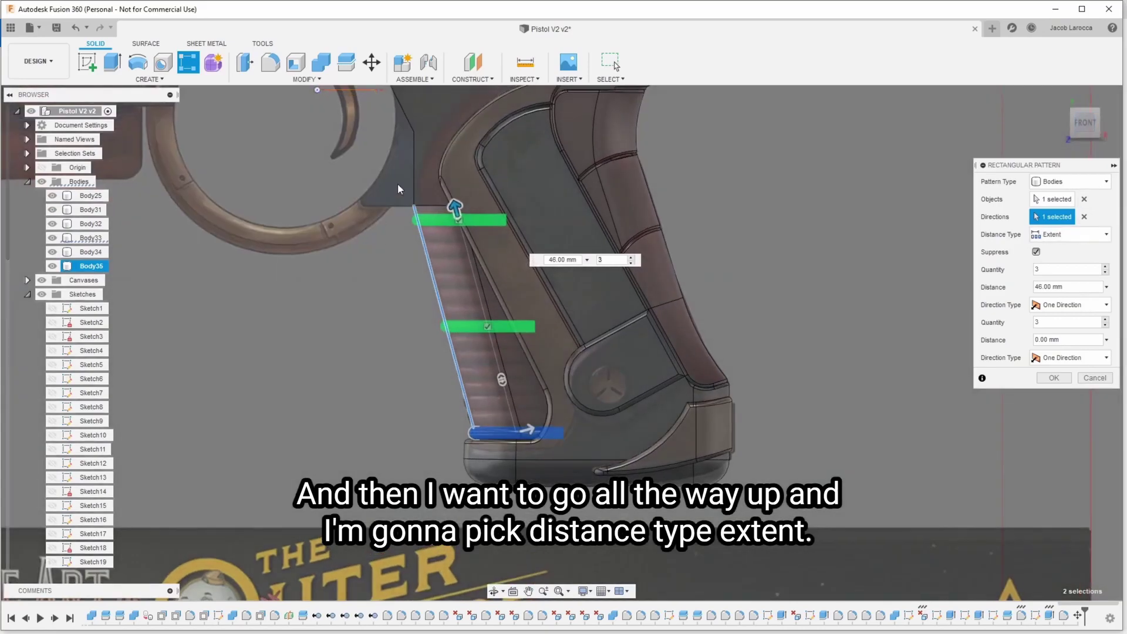
{"action": "scroll", "coordinate": [457, 222], "scroll_direction": "up", "scroll_amount": 5}
{"action": "left_click_drag", "start_coordinate": [499, 281], "coordinate": [498, 225]}
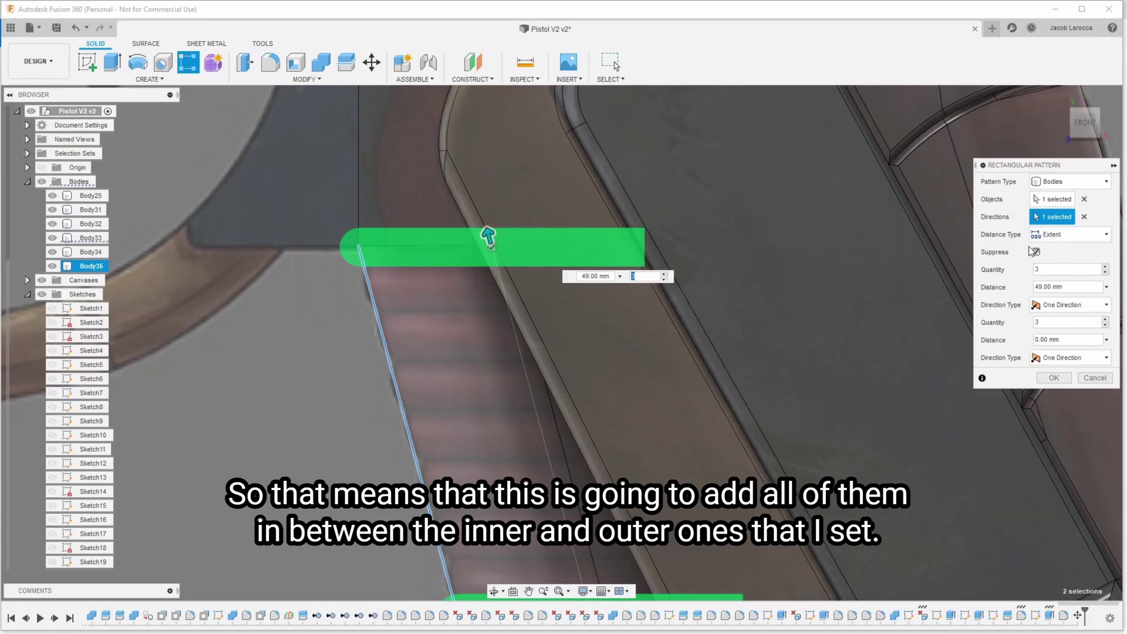
Step: Set the ridge copy count to 20 and confirm the pattern
{"action": "left_click", "coordinate": [665, 277]}
{"action": "type", "text": "8"}
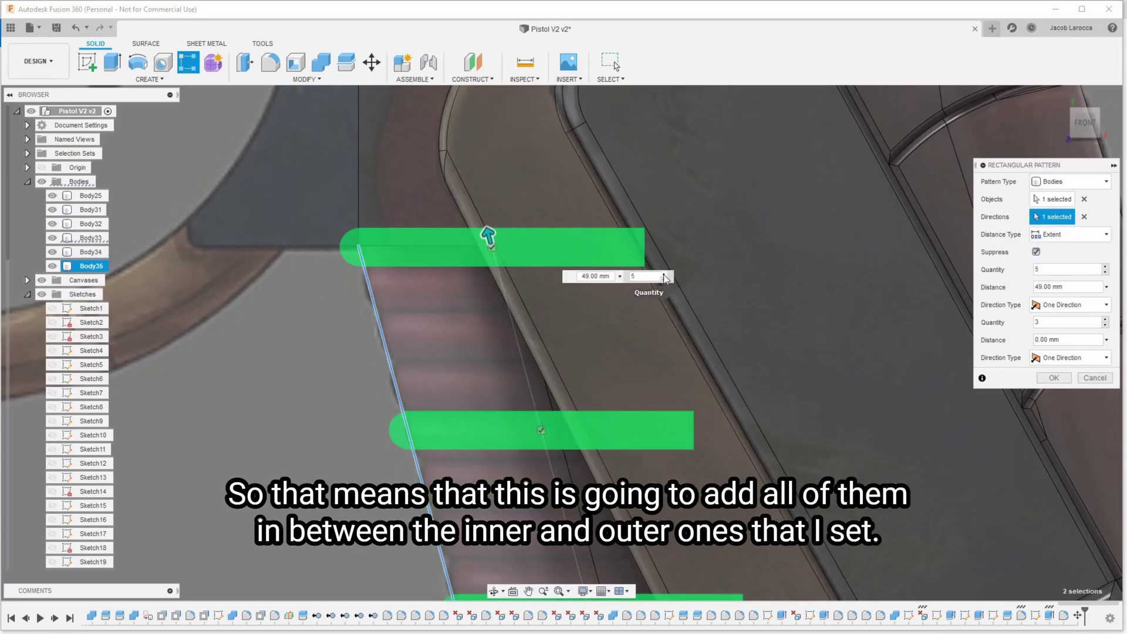
{"action": "key", "text": "BackSpace"}
{"action": "type", "text": "14"}
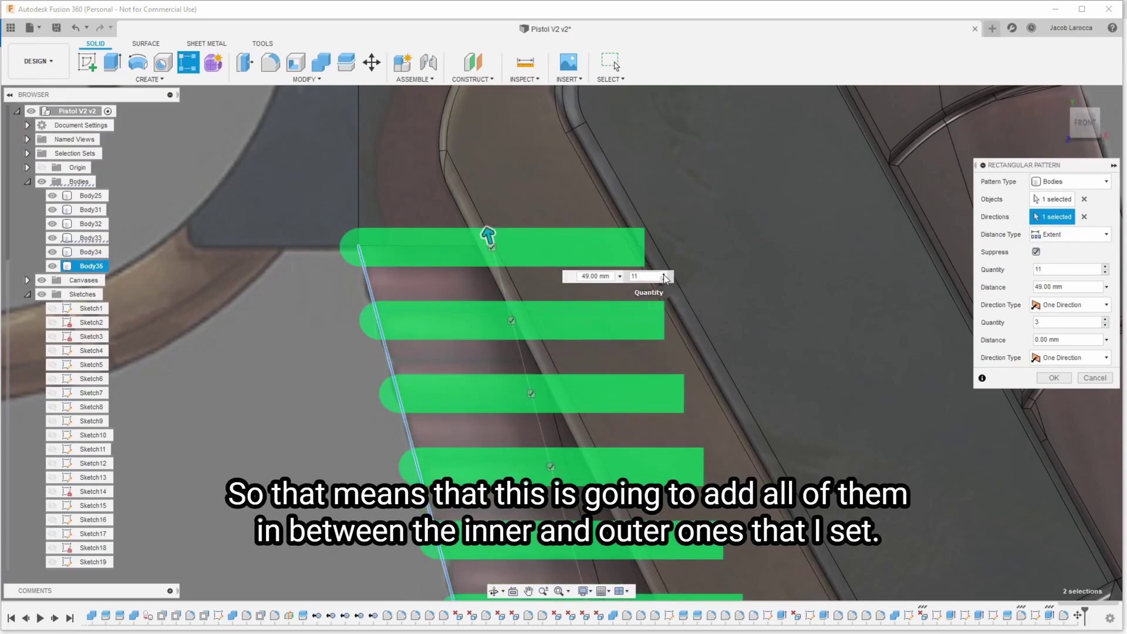
{"action": "key", "text": "BackSpace"}
{"action": "type", "text": "9"}
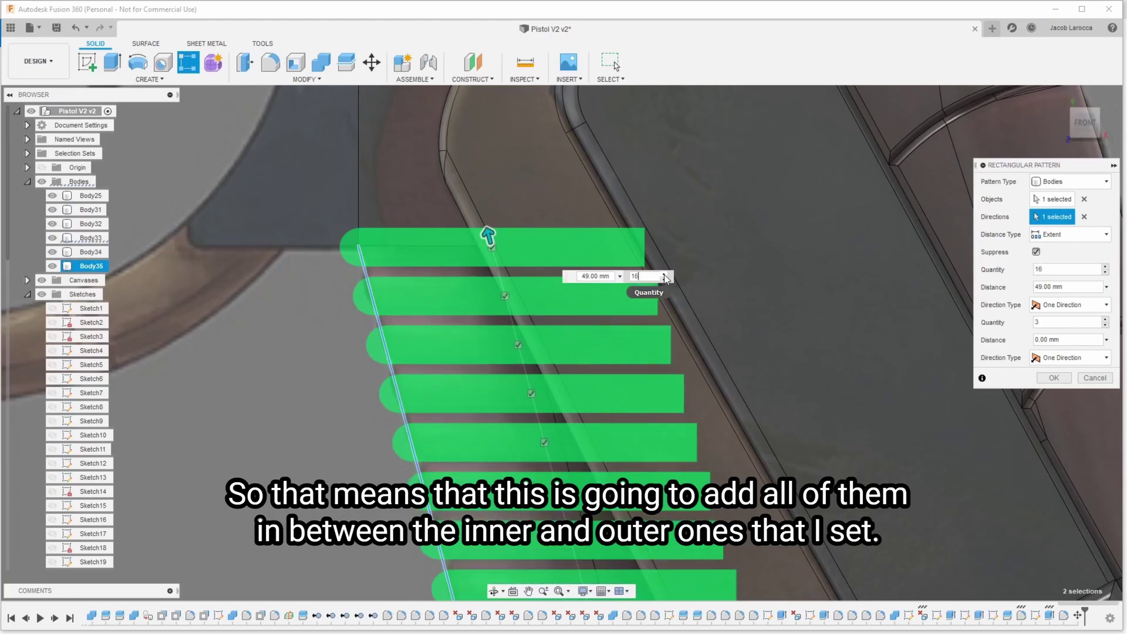
{"action": "left_click", "coordinate": [665, 276]}
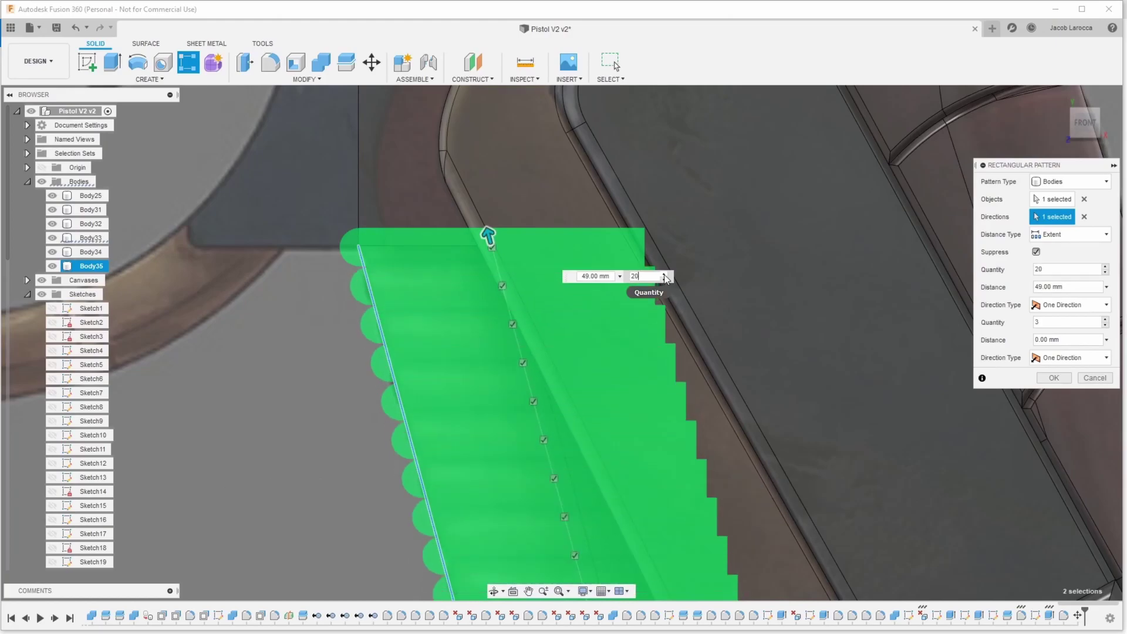
{"action": "scroll", "coordinate": [665, 279], "scroll_direction": "down", "scroll_amount": 3}
{"action": "scroll", "coordinate": [533, 264], "scroll_direction": "down", "scroll_amount": 2}
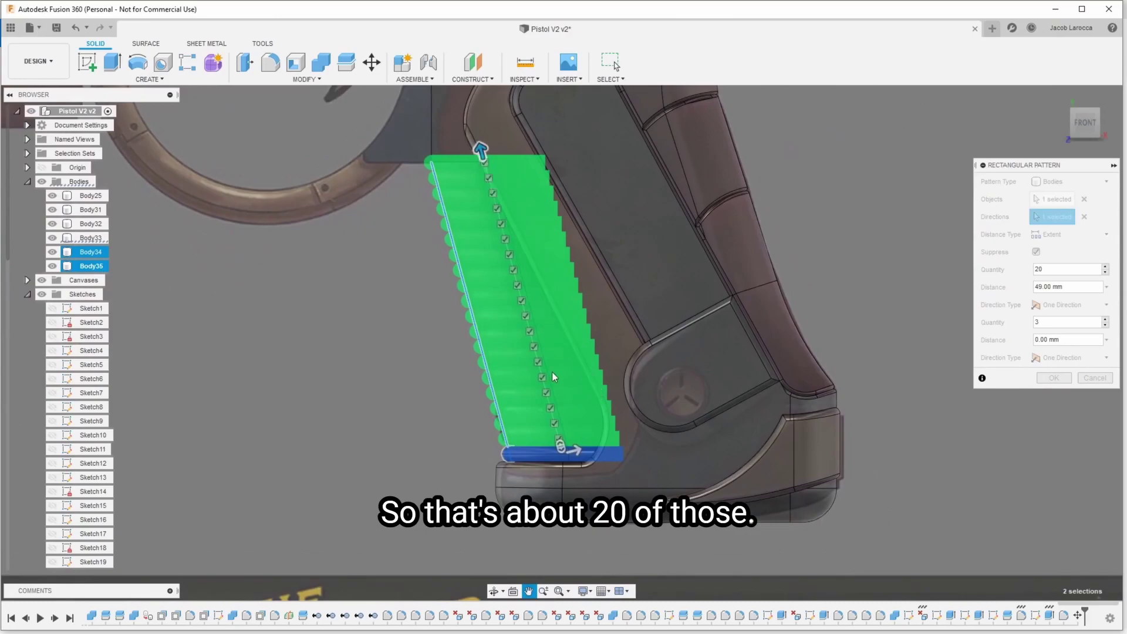
{"action": "key", "text": "Return"}
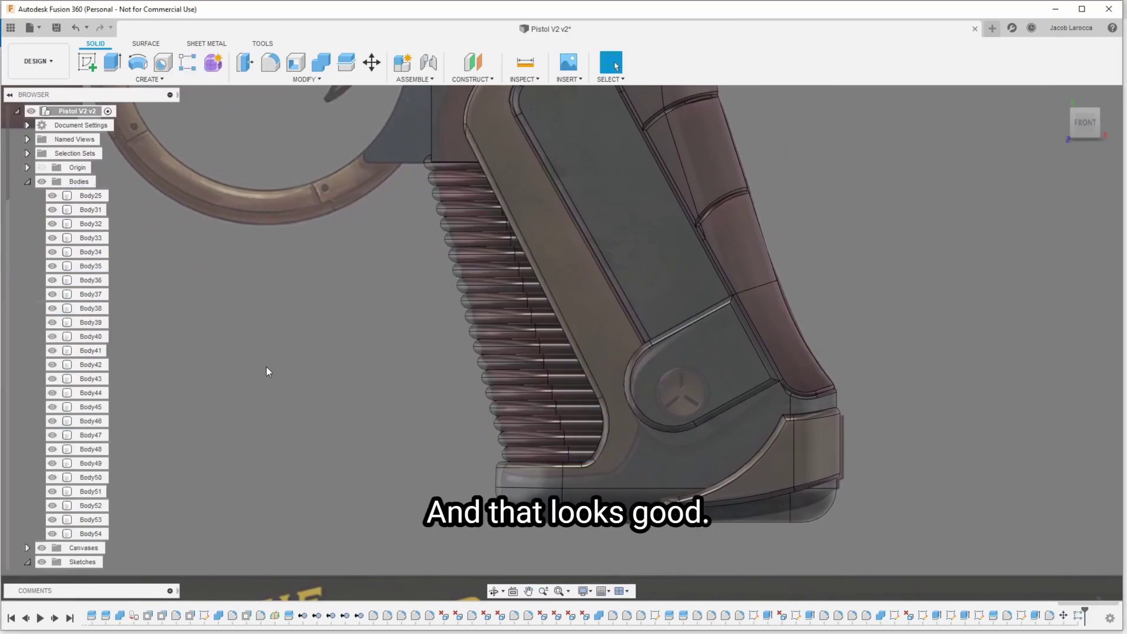
Step: Start Move/Copy and hide the slanted grip body Body34
{"action": "scroll", "coordinate": [399, 139], "scroll_direction": "up", "scroll_amount": 2}
{"action": "scroll", "coordinate": [399, 140], "scroll_direction": "up", "scroll_amount": 3}
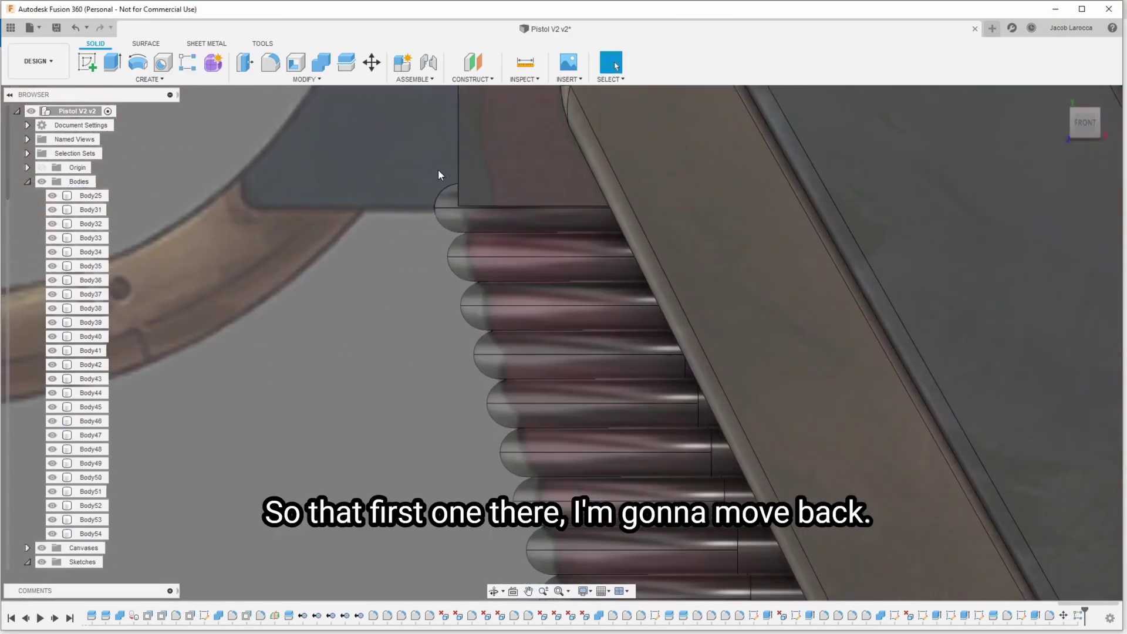
{"action": "left_click", "coordinate": [456, 220]}
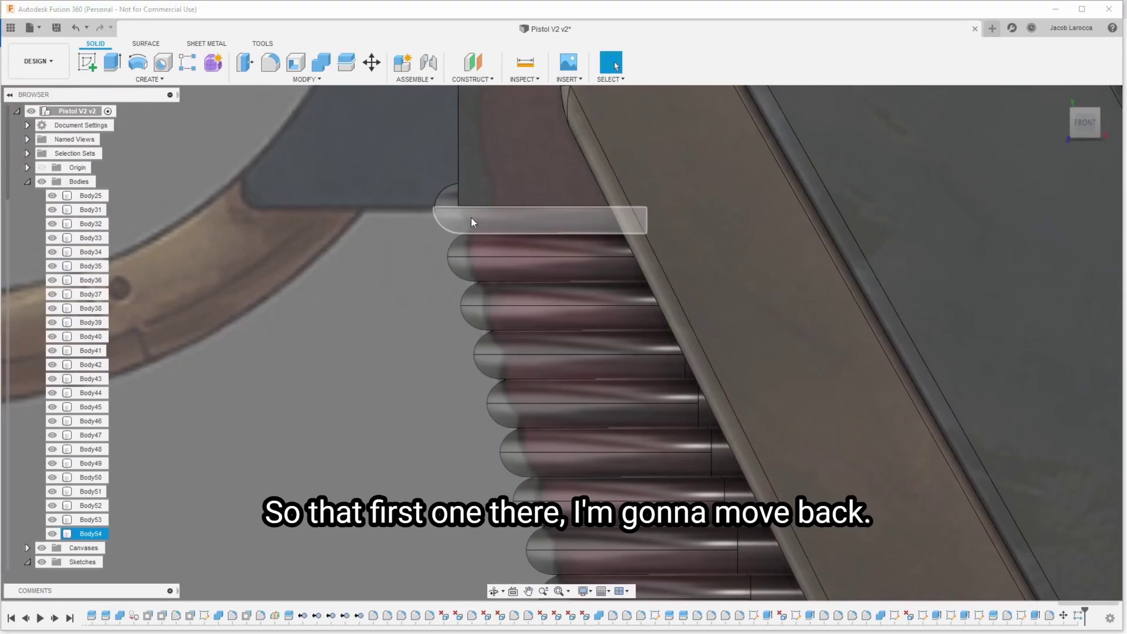
{"action": "key", "text": "m"}
{"action": "key", "text": "Escape"}
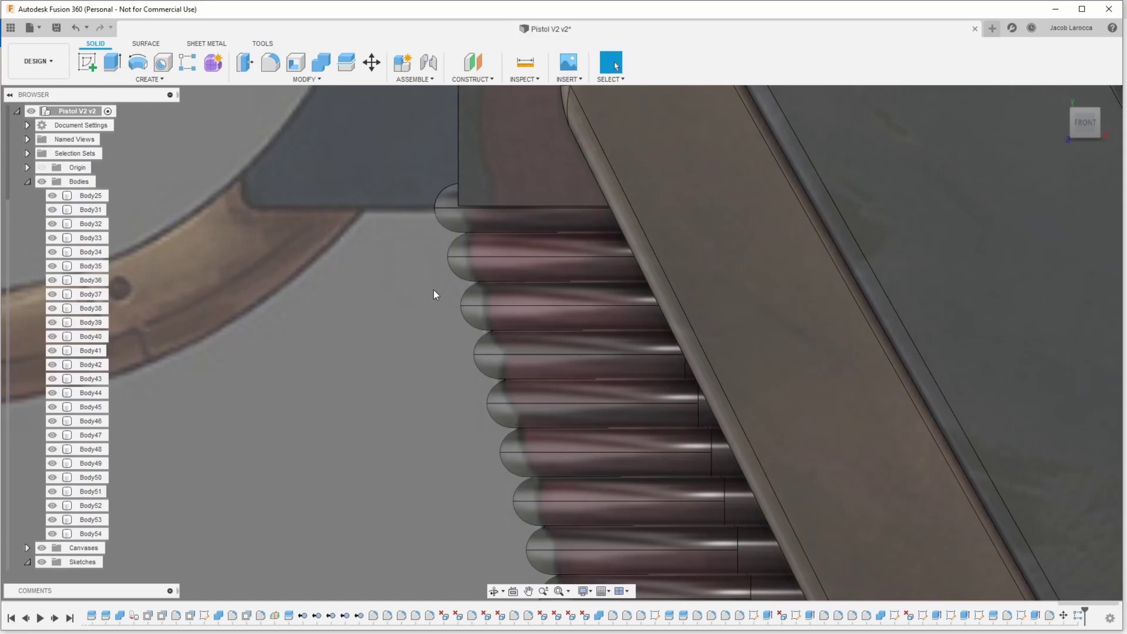
{"action": "key", "text": "m"}
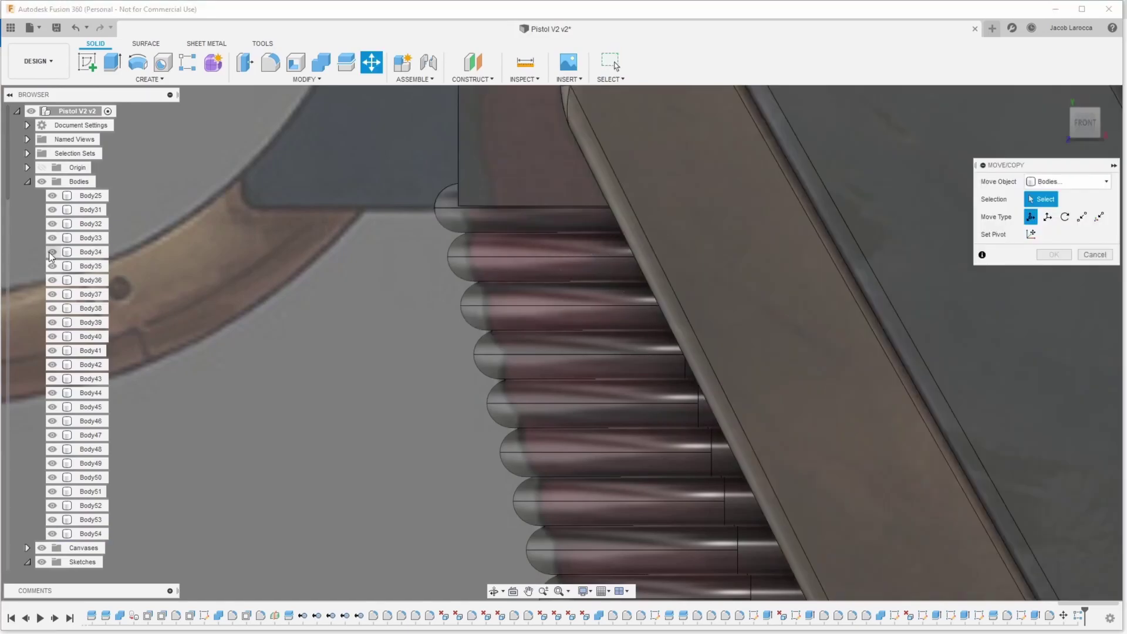
{"action": "left_click", "coordinate": [52, 252]}
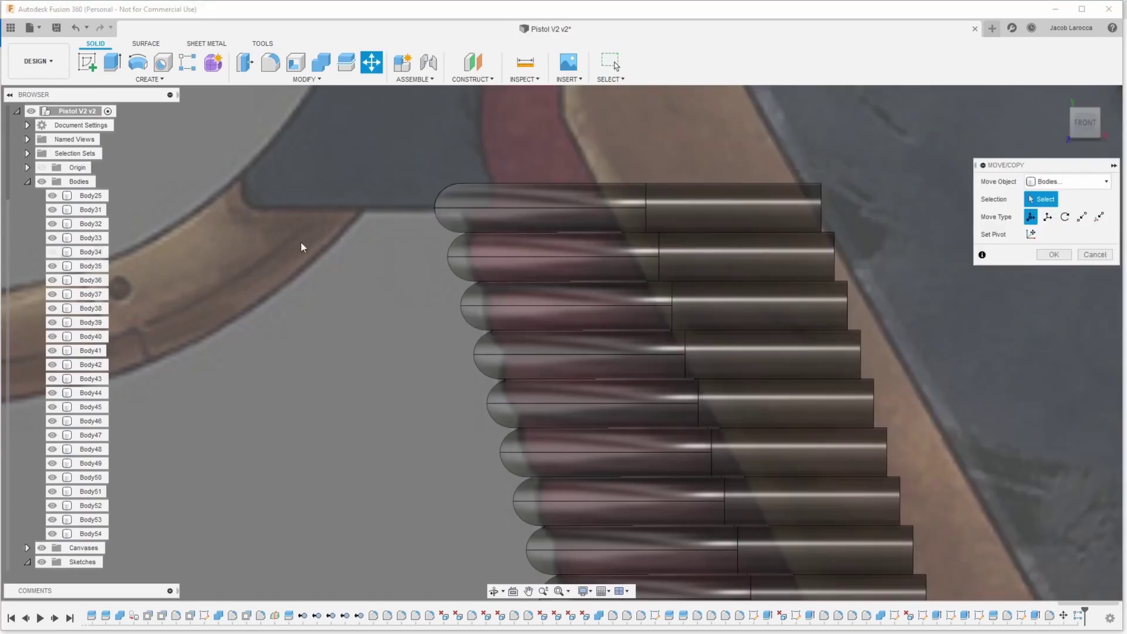
Step: Slide the top ridge back, then the second ridge back 0.50 mm
{"action": "left_click", "coordinate": [722, 209]}
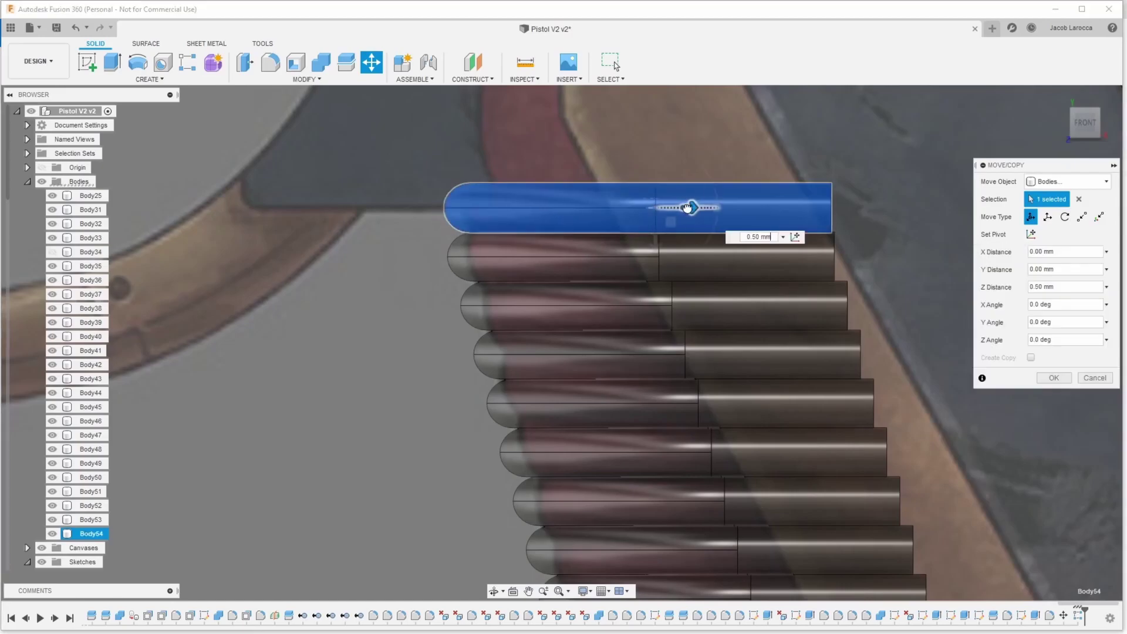
{"action": "left_click_drag", "start_coordinate": [681, 208], "coordinate": [695, 209]}
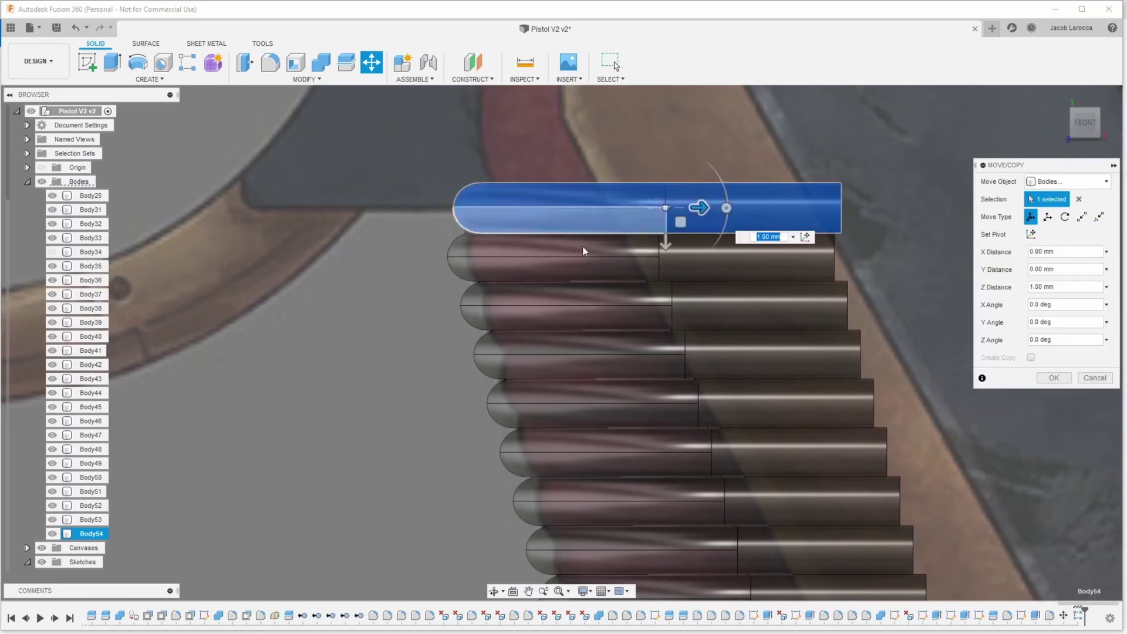
{"action": "left_click_drag", "start_coordinate": [710, 209], "coordinate": [705, 216]}
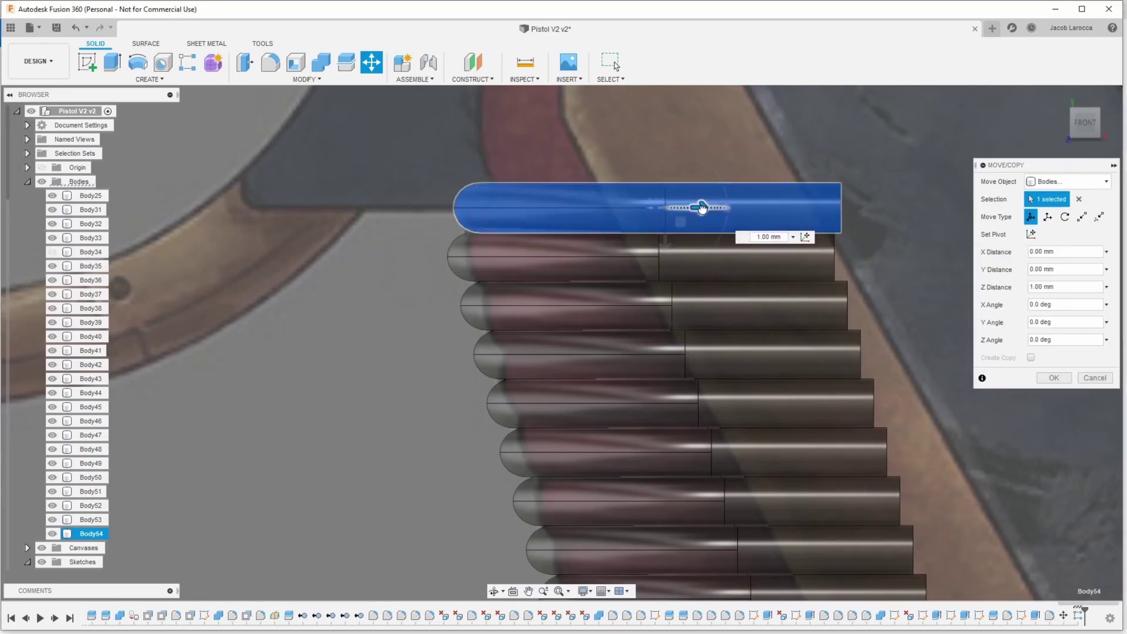
{"action": "key", "text": "Return"}
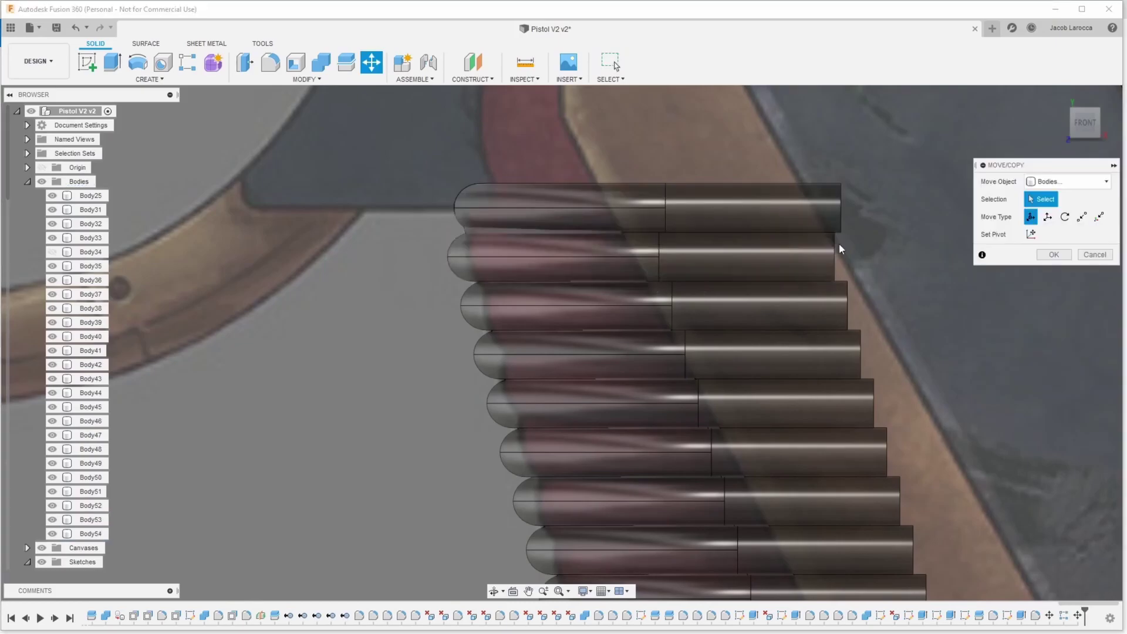
{"action": "left_click", "coordinate": [759, 256]}
{"action": "left_click_drag", "start_coordinate": [700, 257], "coordinate": [704, 257]}
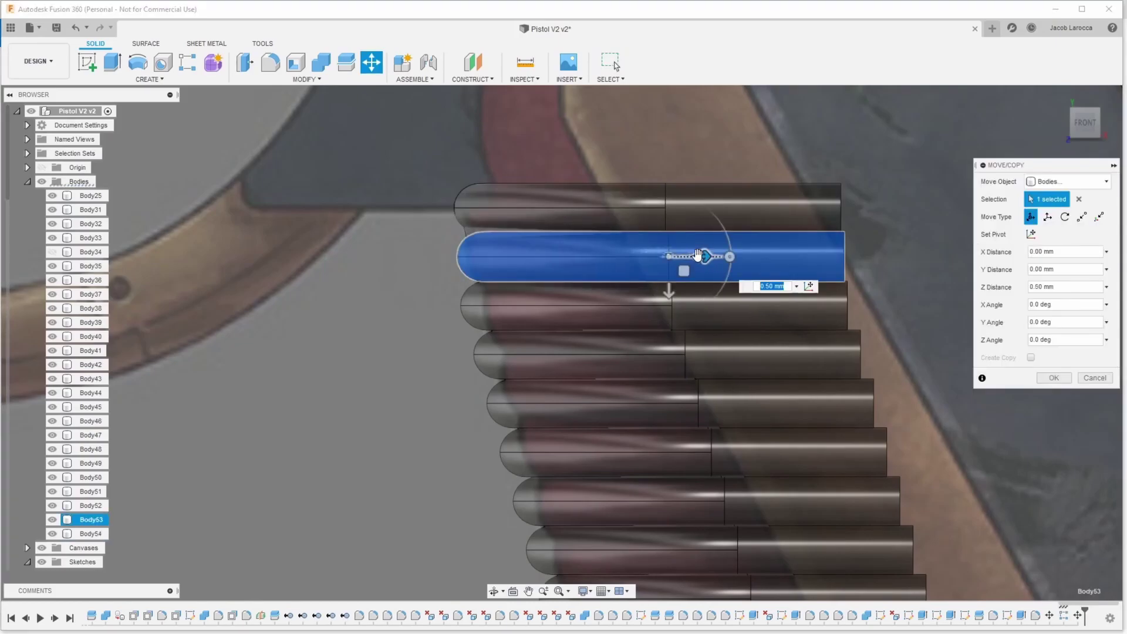
{"action": "key", "text": "Return"}
Step: Slide the third ridge back 0.50 mm, then end the move
{"action": "left_click", "coordinate": [771, 312]}
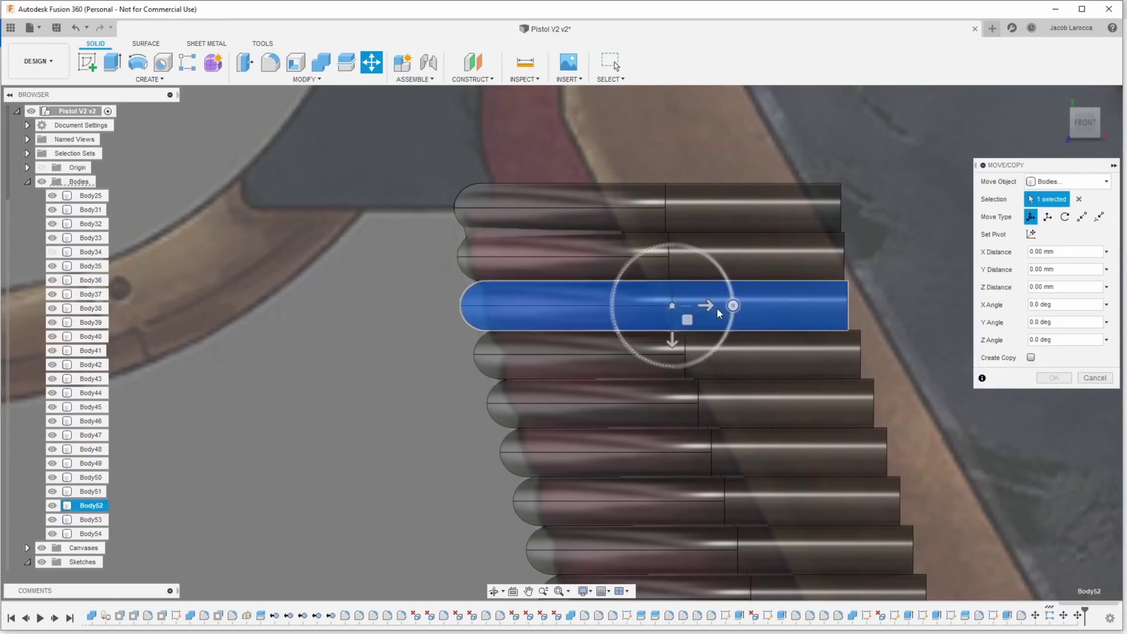
{"action": "left_click_drag", "start_coordinate": [706, 305], "coordinate": [715, 305]}
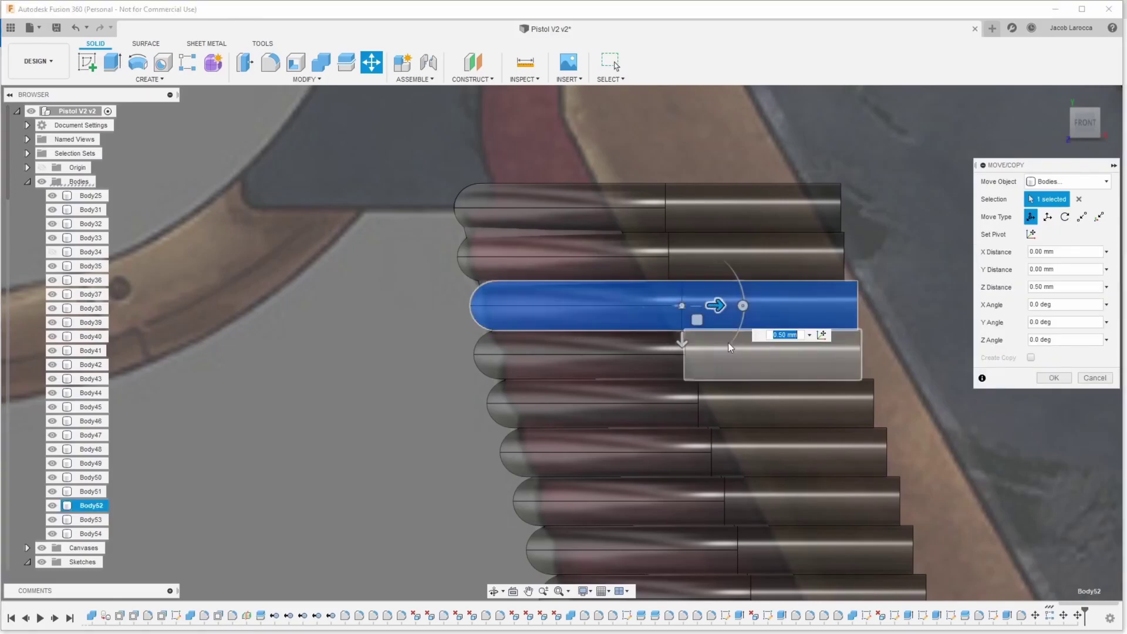
{"action": "key", "text": "Return"}
{"action": "left_click", "coordinate": [749, 353]}
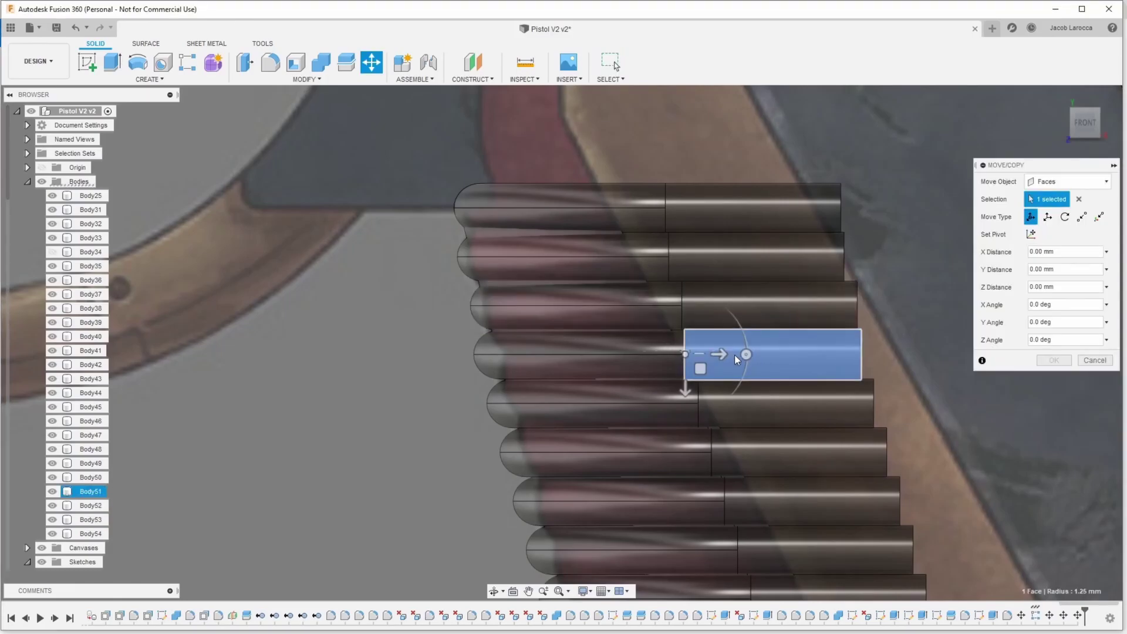
{"action": "left_click", "coordinate": [734, 355]}
{"action": "key", "text": "Escape"}
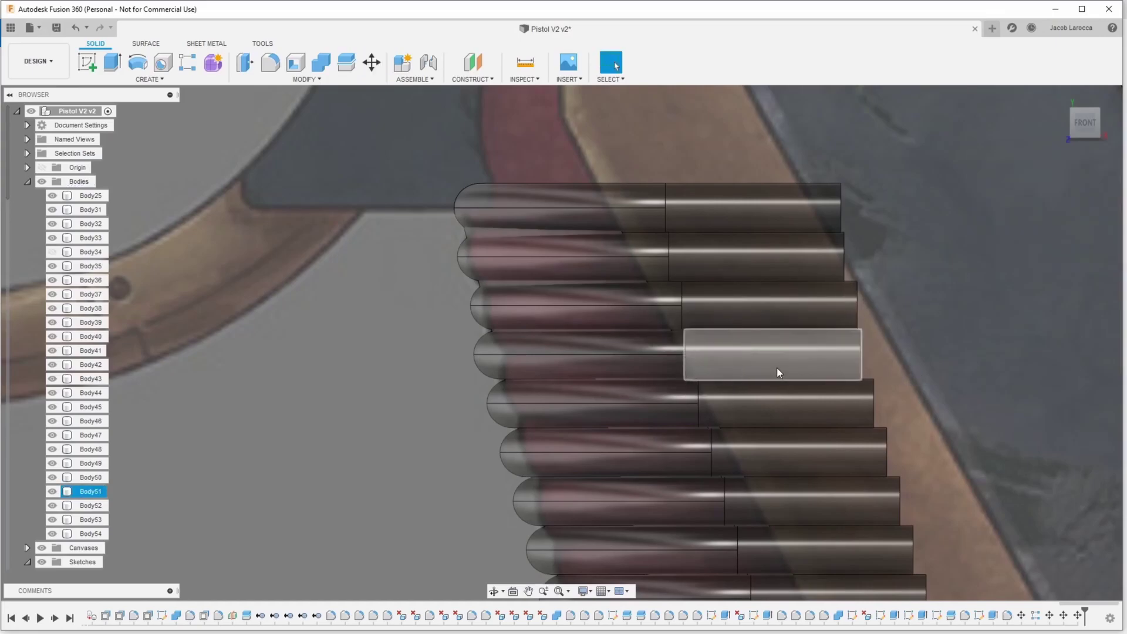
Step: Move Body51 0.50 mm along Z
{"action": "key", "text": "m"}
{"action": "left_click", "coordinate": [757, 356]}
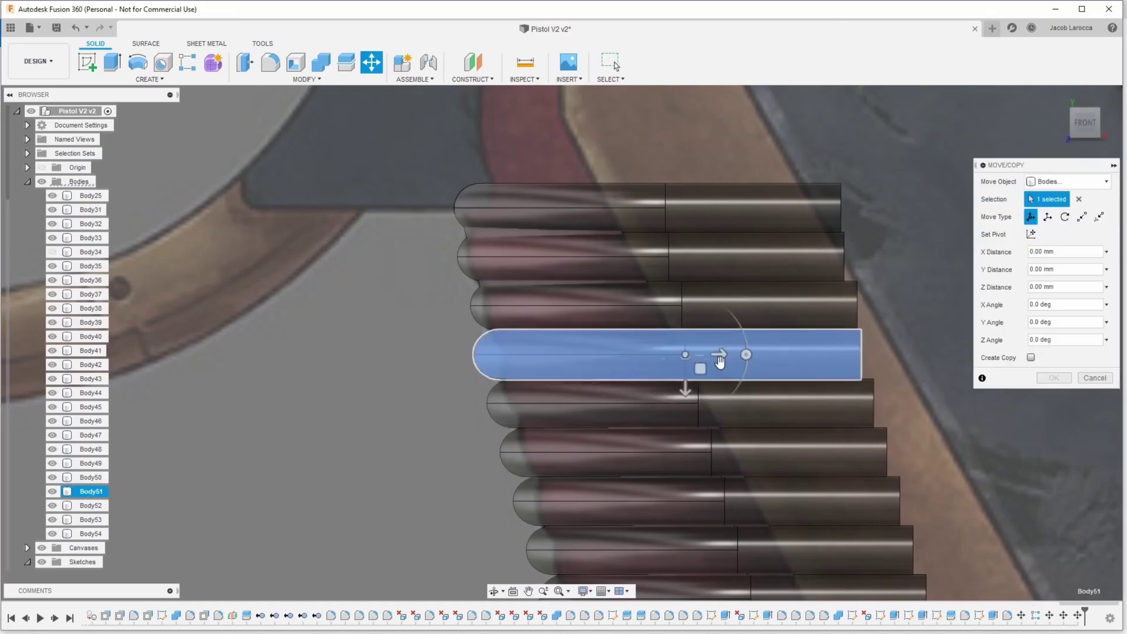
{"action": "left_click_drag", "start_coordinate": [722, 357], "coordinate": [729, 352]}
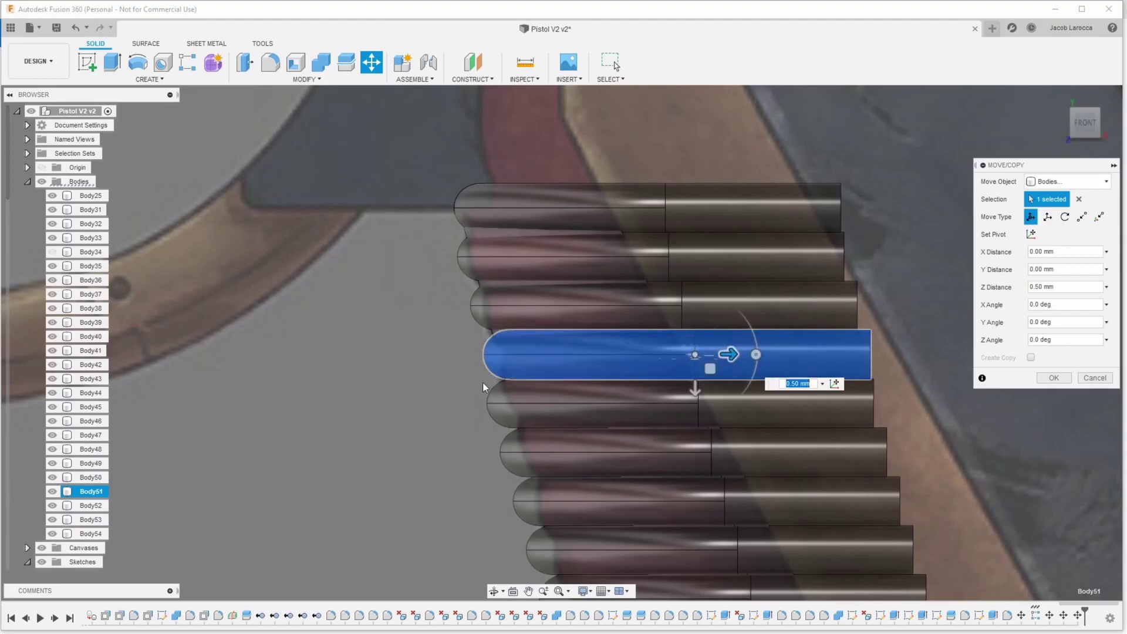
{"action": "scroll", "coordinate": [443, 448], "scroll_direction": "down", "scroll_amount": 5}
{"action": "scroll", "coordinate": [444, 448], "scroll_direction": "down", "scroll_amount": 5}
{"action": "key", "text": "Return"}
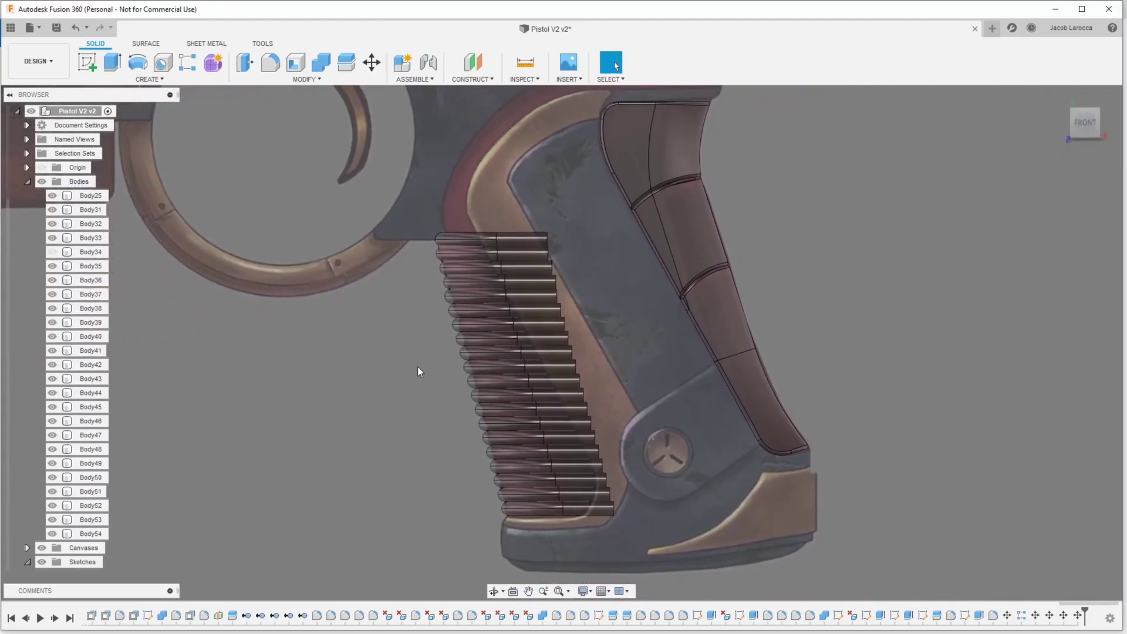
Step: Try offsetting Body50 along Z, settling on 0.50 mm, then cancel the move
{"action": "key", "text": "m"}
{"action": "left_click", "coordinate": [537, 296]}
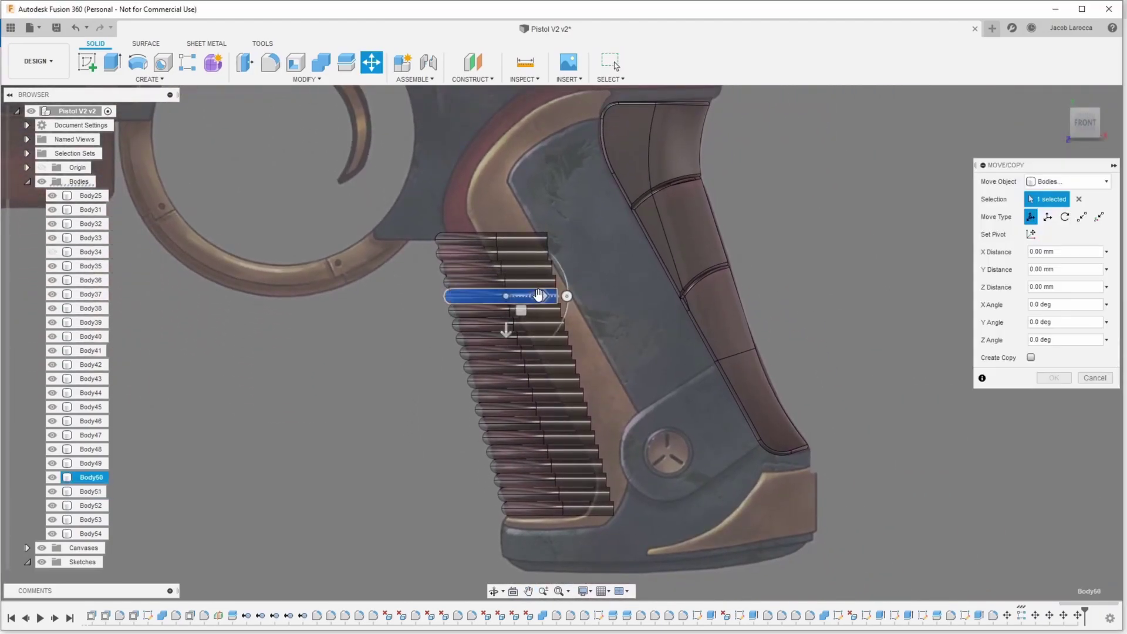
{"action": "scroll", "coordinate": [544, 294], "scroll_direction": "up", "scroll_amount": 3}
{"action": "left_click_drag", "start_coordinate": [539, 295], "coordinate": [519, 299]}
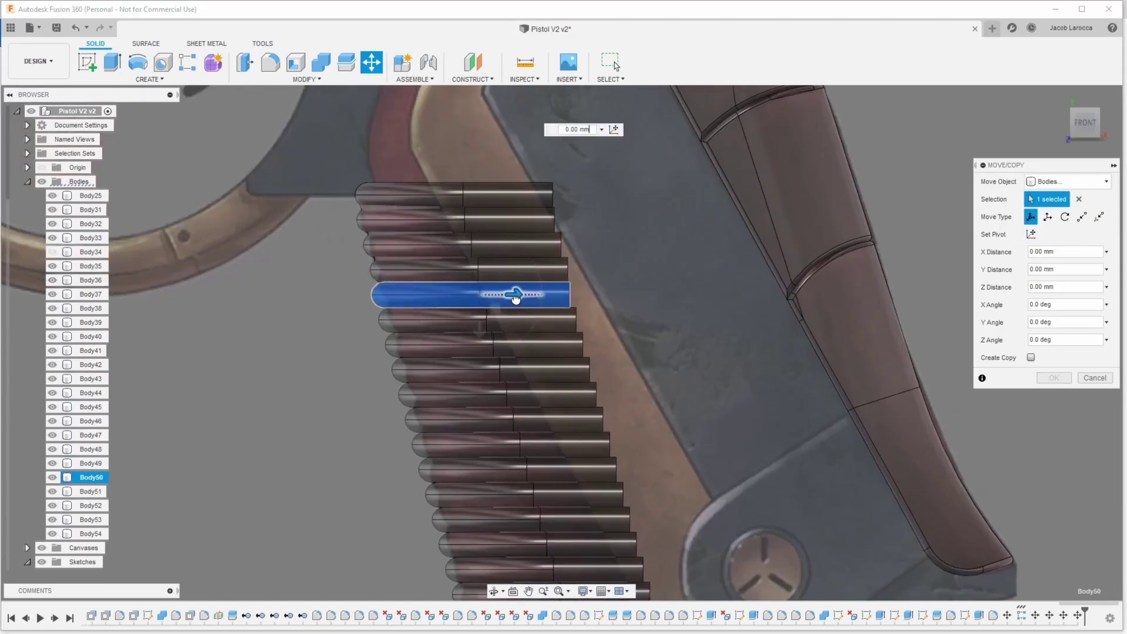
{"action": "scroll", "coordinate": [517, 297], "scroll_direction": "up", "scroll_amount": 3}
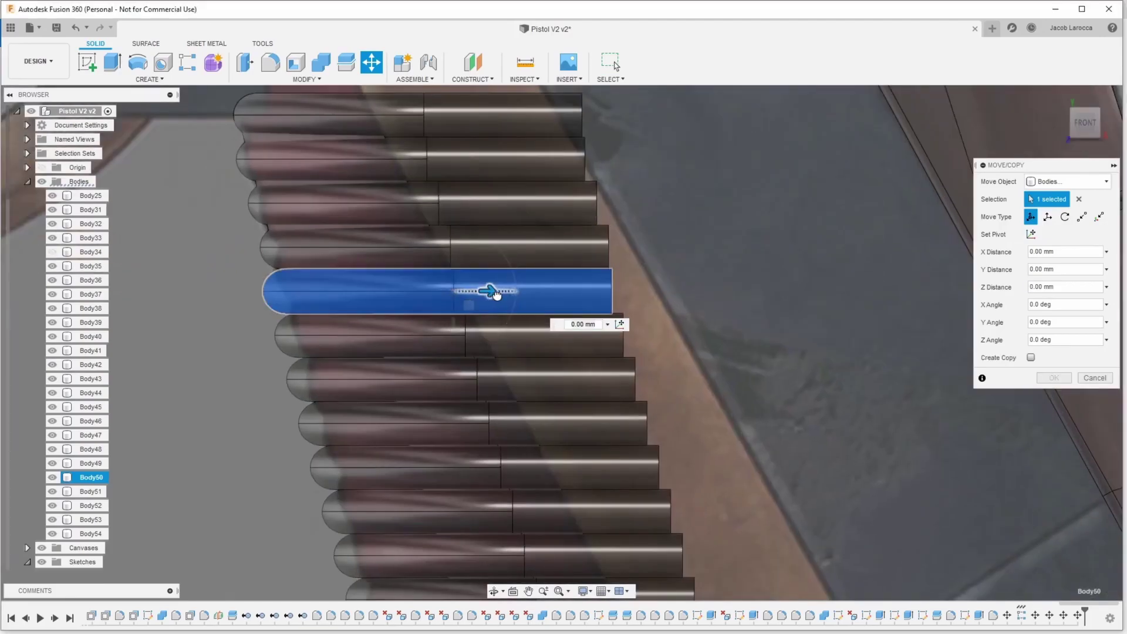
{"action": "left_click_drag", "start_coordinate": [503, 293], "coordinate": [470, 290]}
{"action": "scroll", "coordinate": [500, 298], "scroll_direction": "up", "scroll_amount": 2}
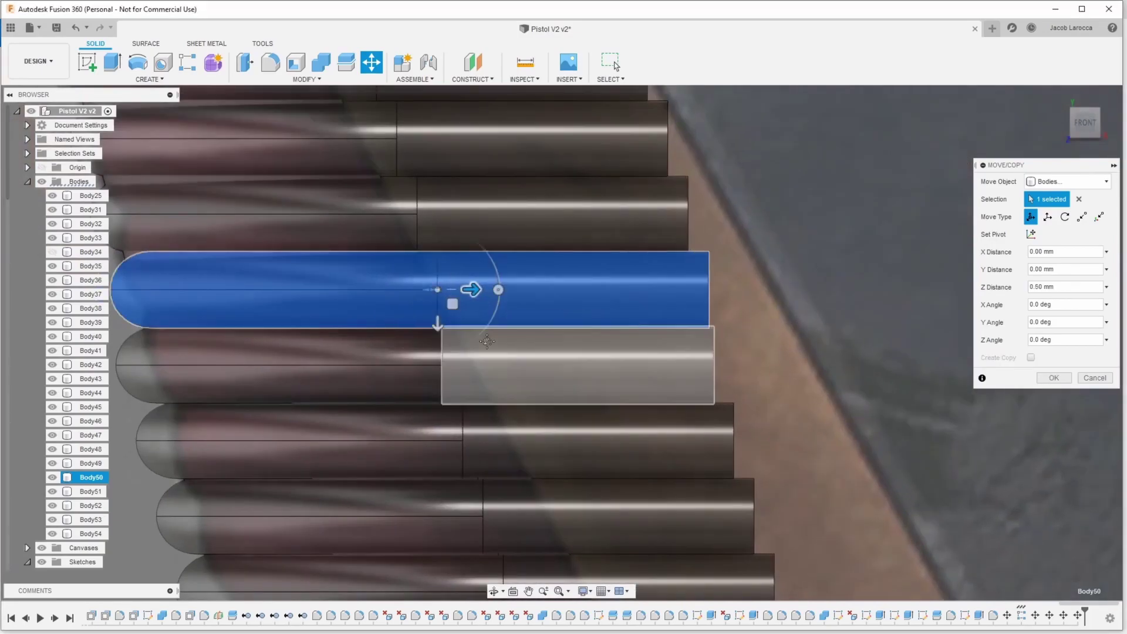
{"action": "middle_click_drag", "start_coordinate": [446, 328], "coordinate": [634, 337]}
{"action": "scroll", "coordinate": [631, 358], "scroll_direction": "down", "scroll_amount": 3}
{"action": "scroll", "coordinate": [625, 379], "scroll_direction": "down", "scroll_amount": 2}
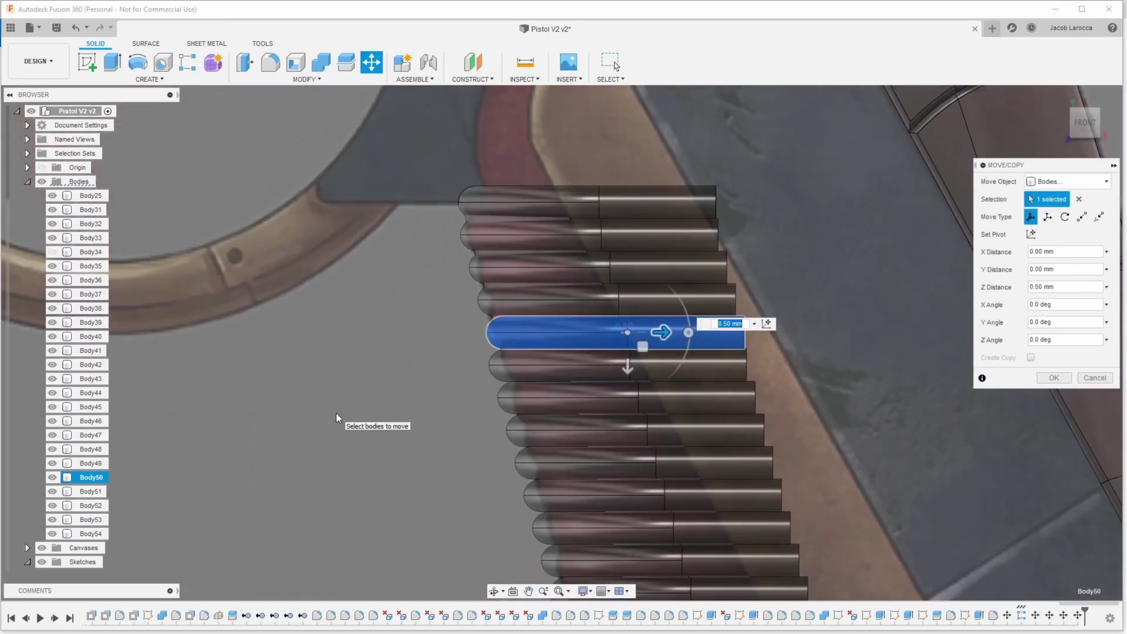
{"action": "key", "text": "Escape"}
{"action": "scroll", "coordinate": [371, 414], "scroll_direction": "down", "scroll_amount": 5}
{"action": "scroll", "coordinate": [362, 414], "scroll_direction": "up", "scroll_amount": 3}
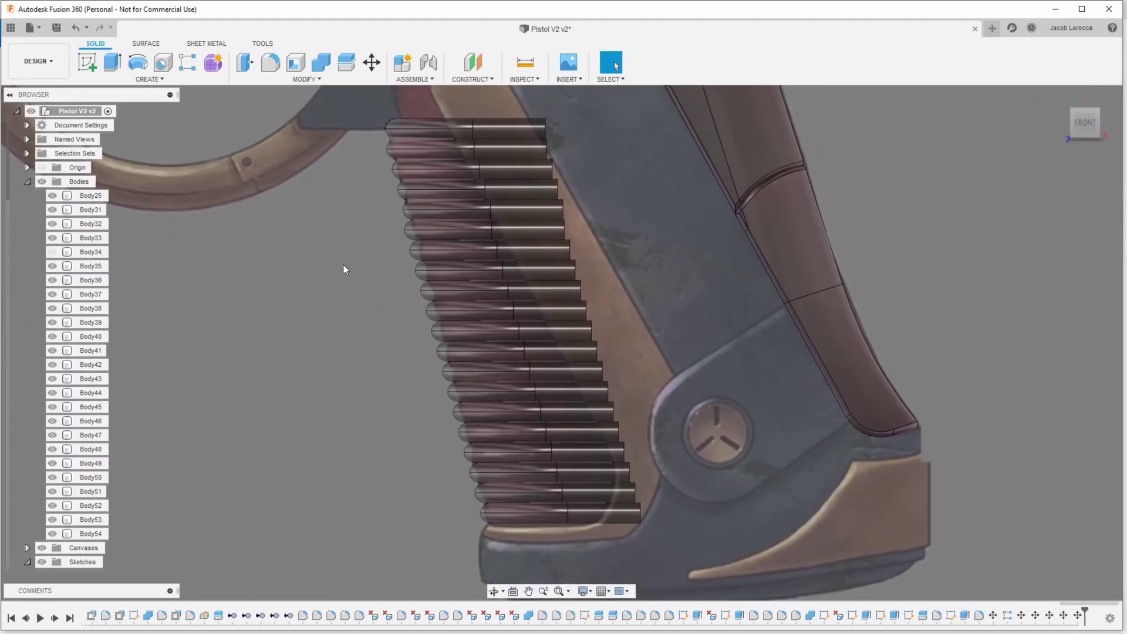
Step: Undo the last two ridge moves and show Body34 again
{"action": "key", "text": "ctrl+z"}
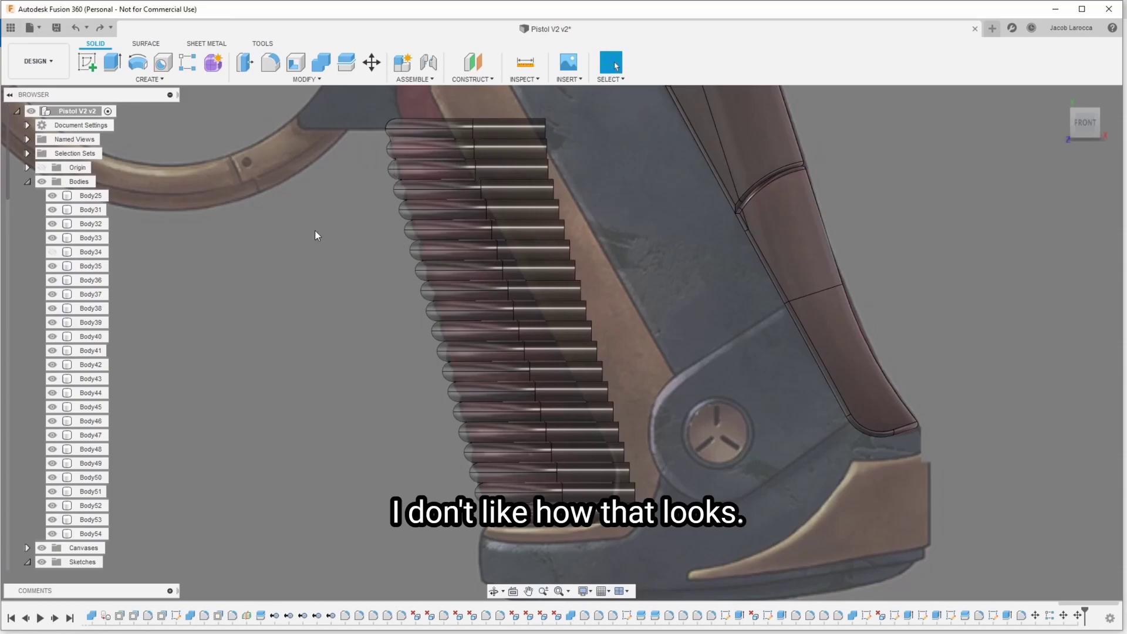
{"action": "key", "text": "ctrl+z"}
{"action": "key", "text": "ctrl+z"}
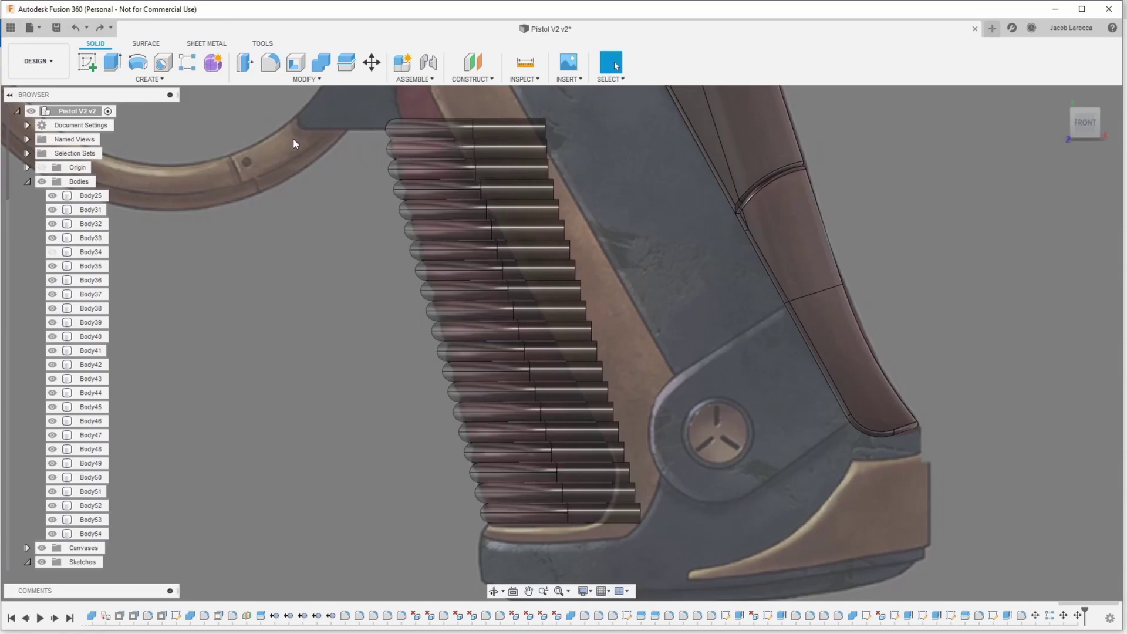
{"action": "scroll", "coordinate": [453, 372], "scroll_direction": "down", "scroll_amount": 2}
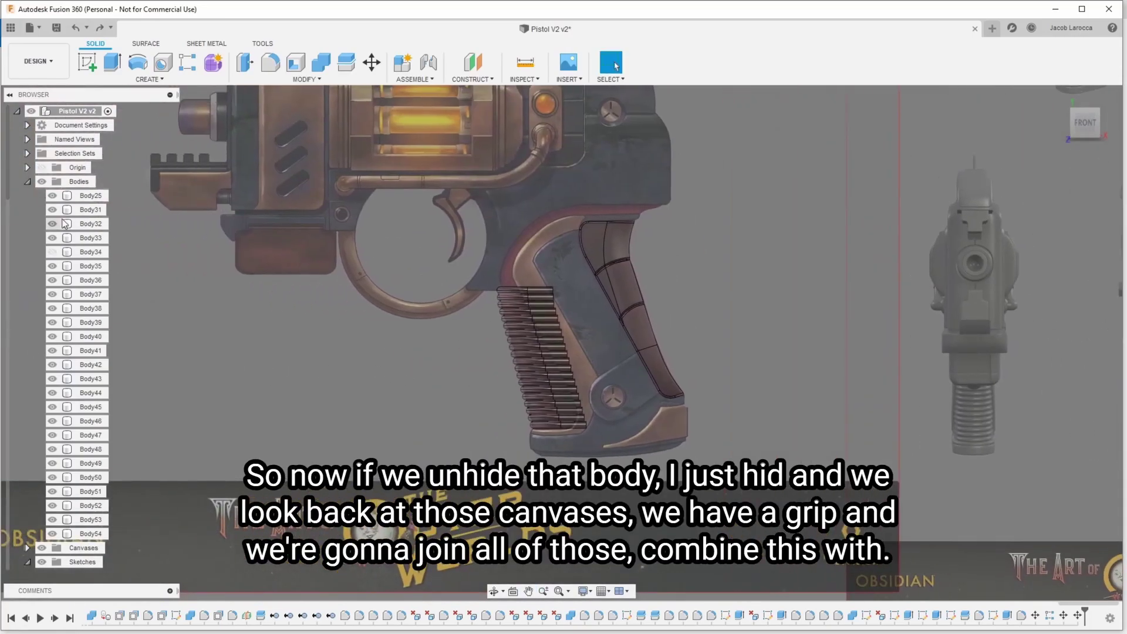
{"action": "left_click", "coordinate": [53, 251]}
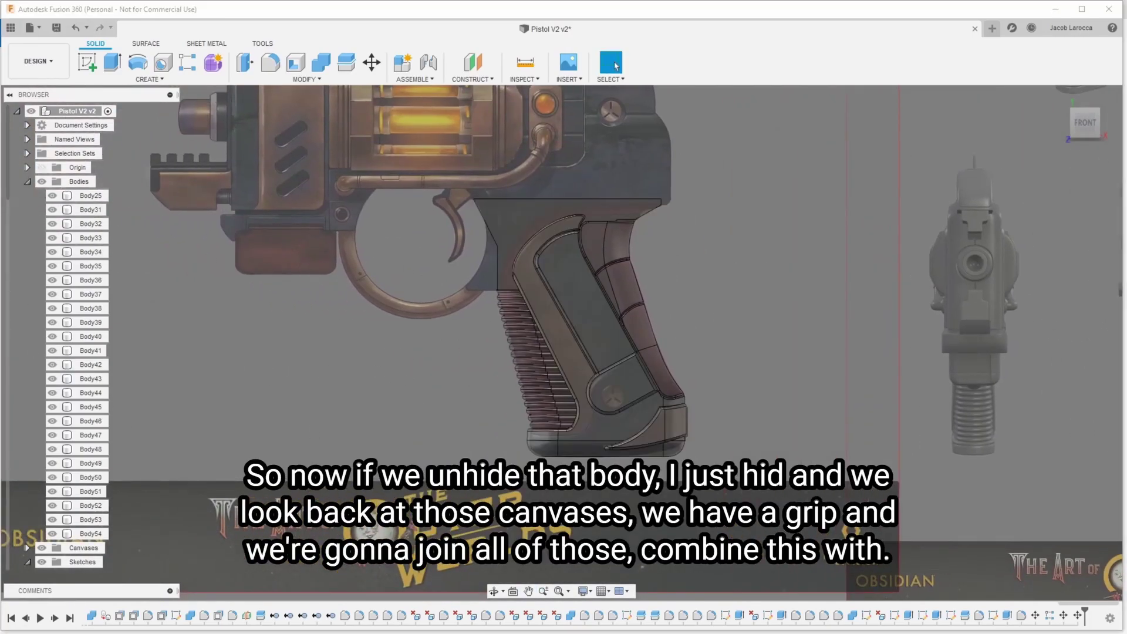
Step: Hide the reference canvases and orbit to inspect the ridged front strap
{"action": "scroll", "coordinate": [50, 544], "scroll_direction": "down", "scroll_amount": 3}
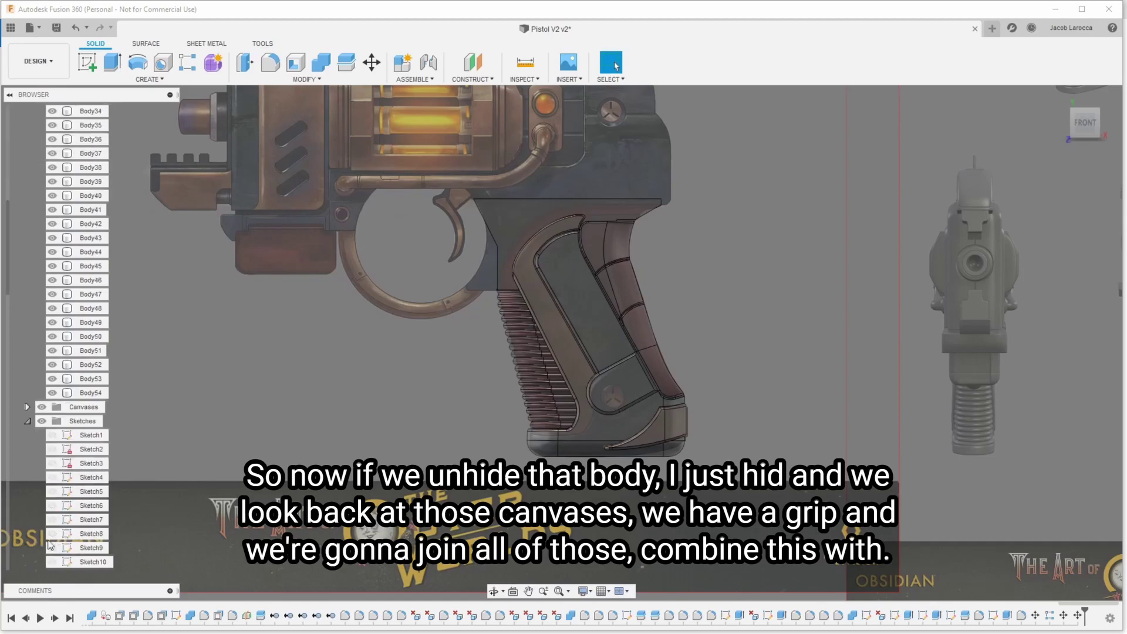
{"action": "left_click", "coordinate": [42, 407]}
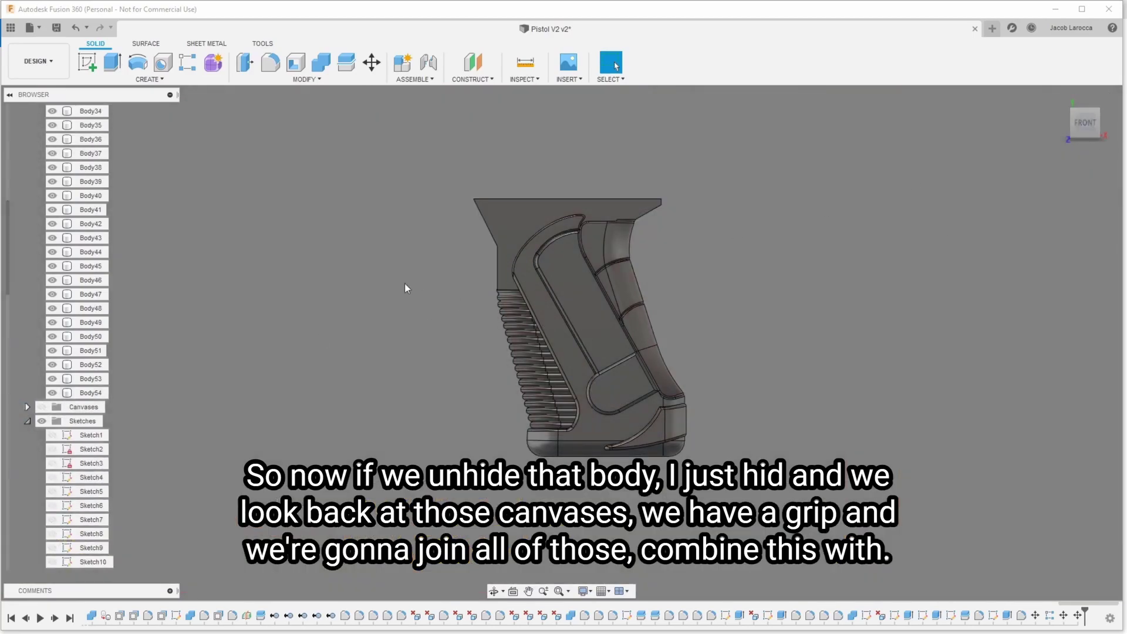
{"action": "scroll", "coordinate": [405, 284], "scroll_direction": "up", "scroll_amount": 3}
{"action": "middle_click_drag", "start_coordinate": [562, 343], "coordinate": [734, 352], "text": "shift"}
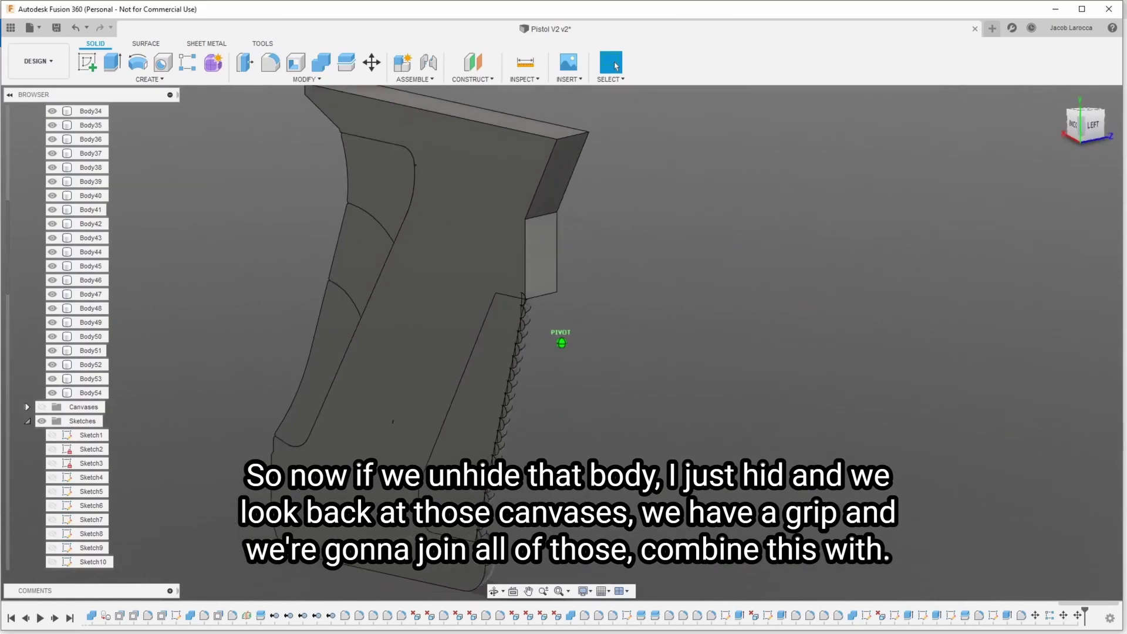
{"action": "middle_click_drag", "start_coordinate": [562, 343], "coordinate": [411, 346], "text": "shift"}
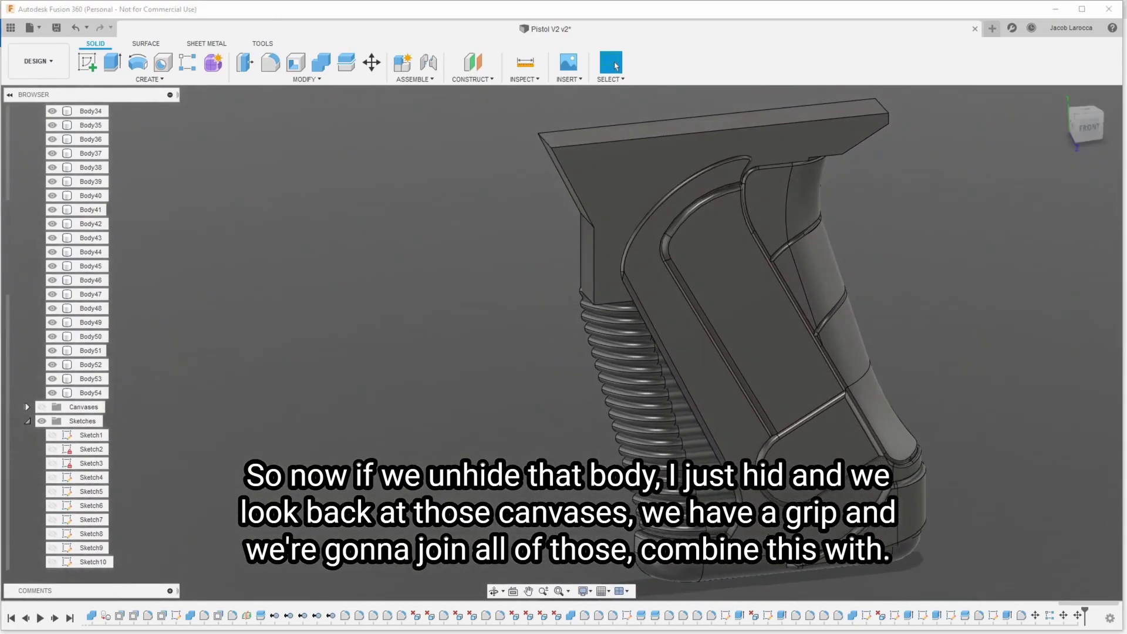
Step: Start a Combine with the grip body as target and the top ridges as tools
{"action": "key", "text": "s"}
{"action": "left_click", "coordinate": [1096, 348]}
{"action": "left_click", "coordinate": [1027, 361]}
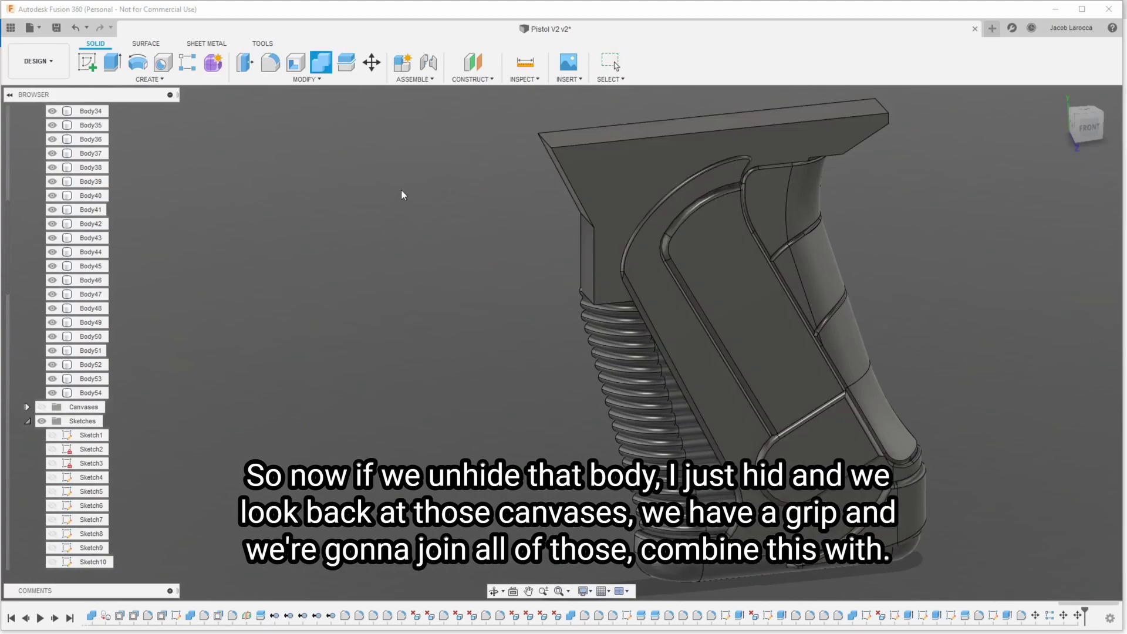
{"action": "left_click", "coordinate": [631, 317]}
{"action": "left_click", "coordinate": [615, 299]}
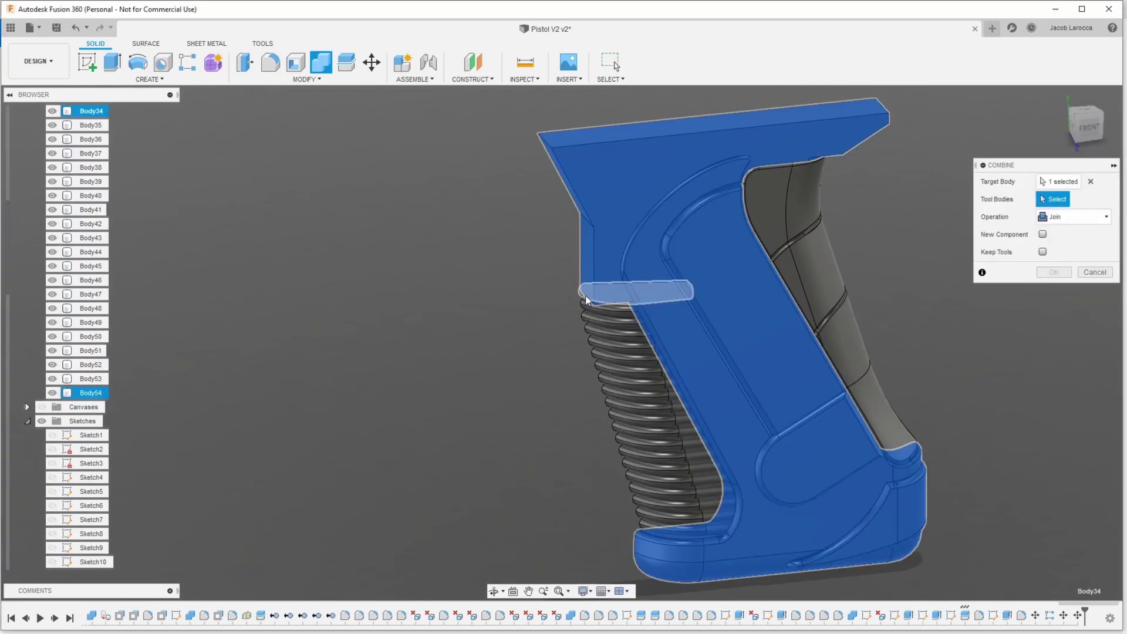
{"action": "left_click", "coordinate": [596, 326]}
{"action": "left_click", "coordinate": [597, 338]}
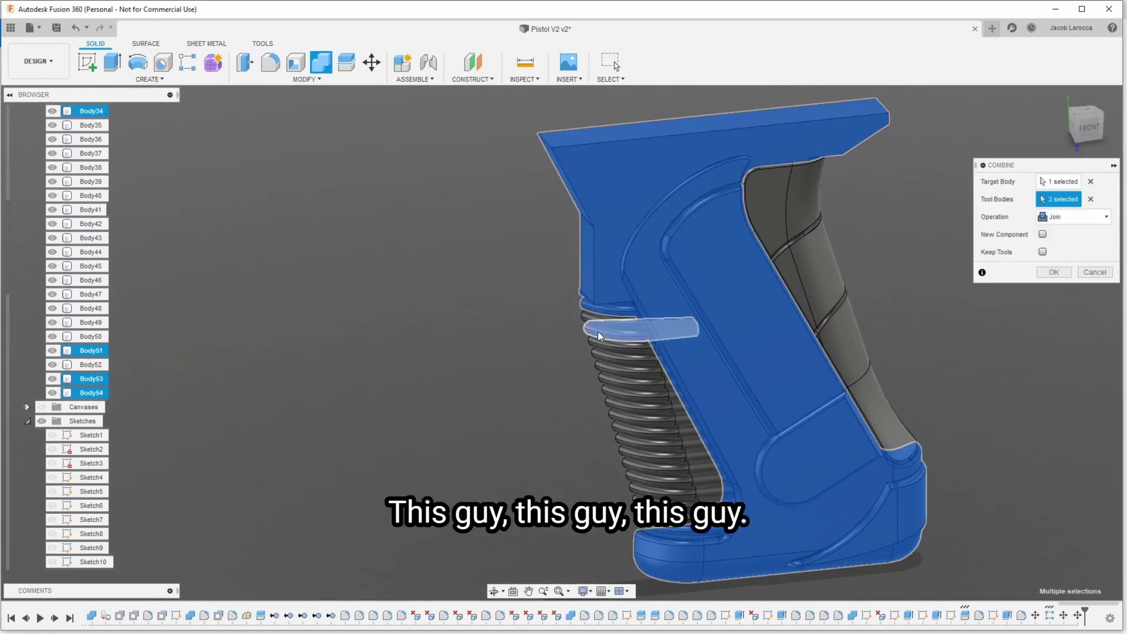
{"action": "left_click", "coordinate": [608, 359]}
{"action": "left_click", "coordinate": [614, 373]}
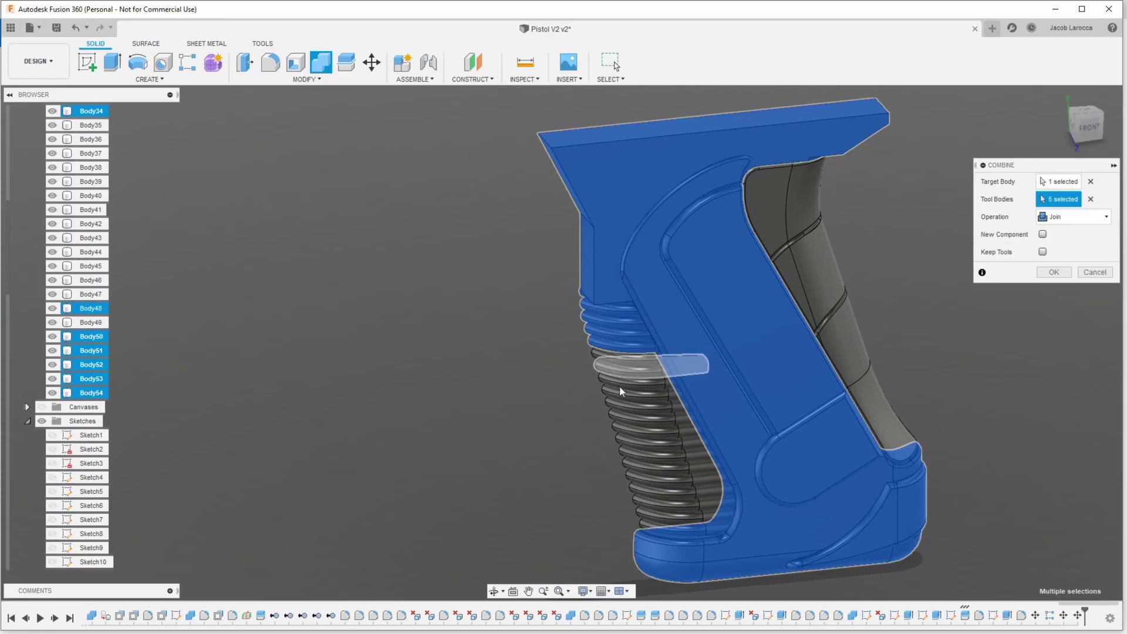
Step: Add the remaining ridges down the strap until 18 ridge tool bodies are selected
{"action": "left_click", "coordinate": [620, 394]}
{"action": "left_click", "coordinate": [624, 414]}
{"action": "left_click", "coordinate": [628, 434]}
{"action": "left_click", "coordinate": [634, 455]}
{"action": "left_click", "coordinate": [643, 484]}
{"action": "left_click", "coordinate": [656, 528]}
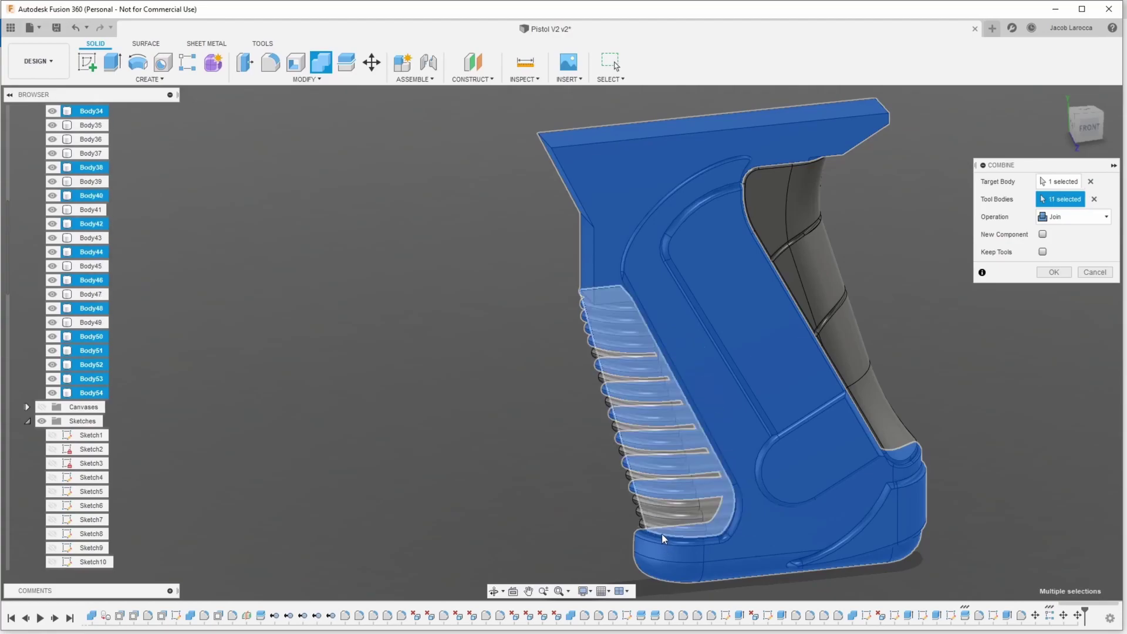
{"action": "left_click", "coordinate": [635, 528]}
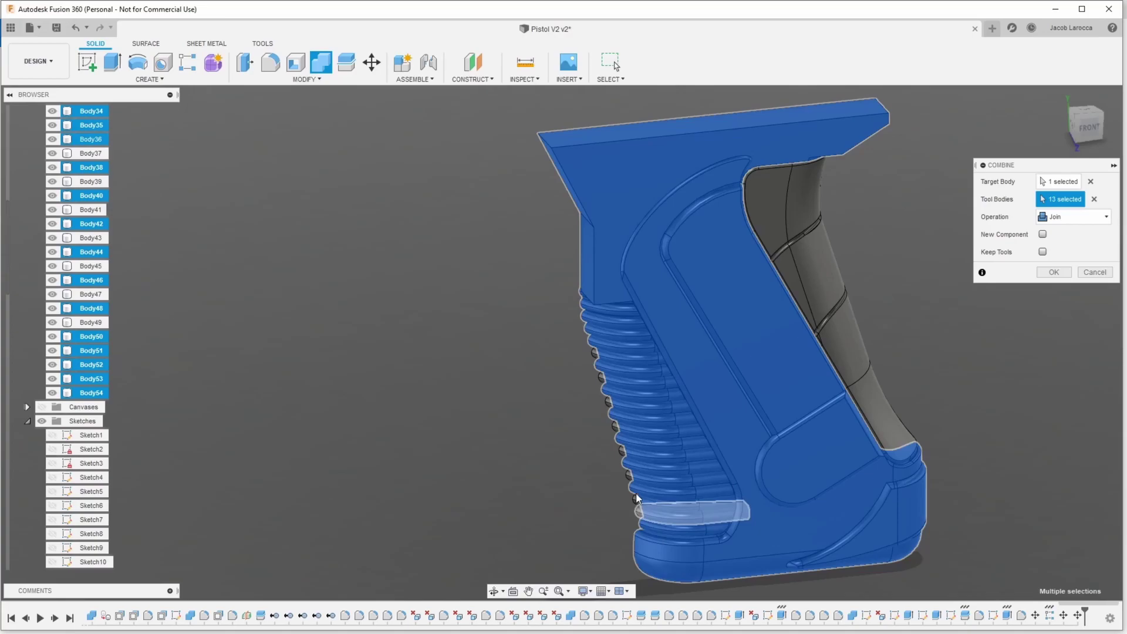
{"action": "left_click", "coordinate": [637, 497]}
{"action": "left_click", "coordinate": [627, 479]}
{"action": "left_click", "coordinate": [621, 454]}
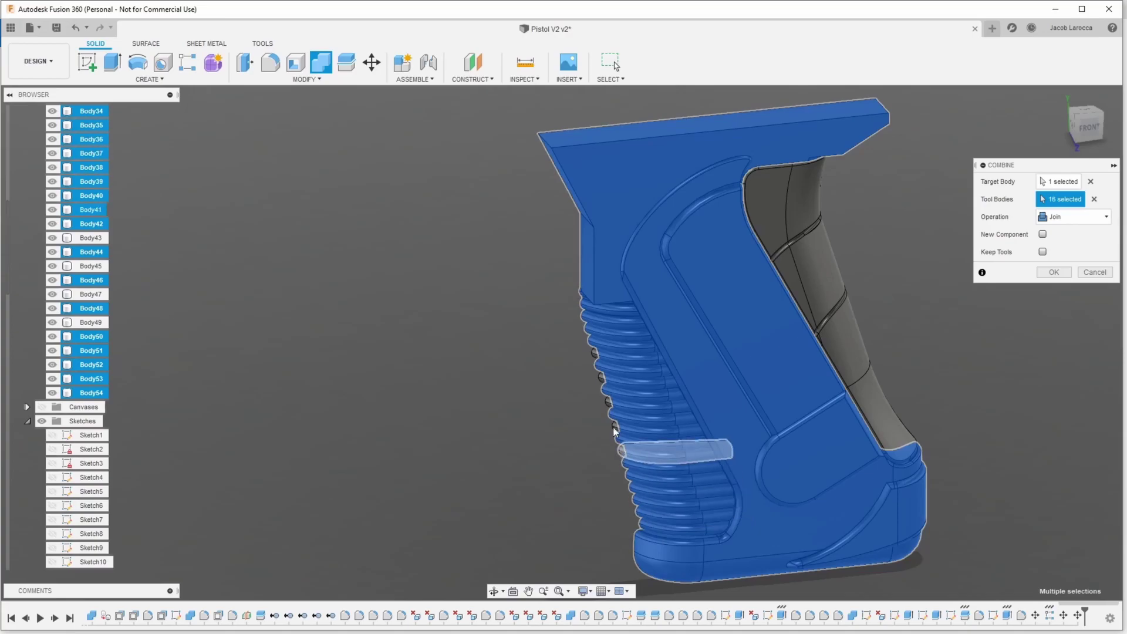
{"action": "left_click", "coordinate": [614, 430]}
{"action": "left_click", "coordinate": [611, 428]}
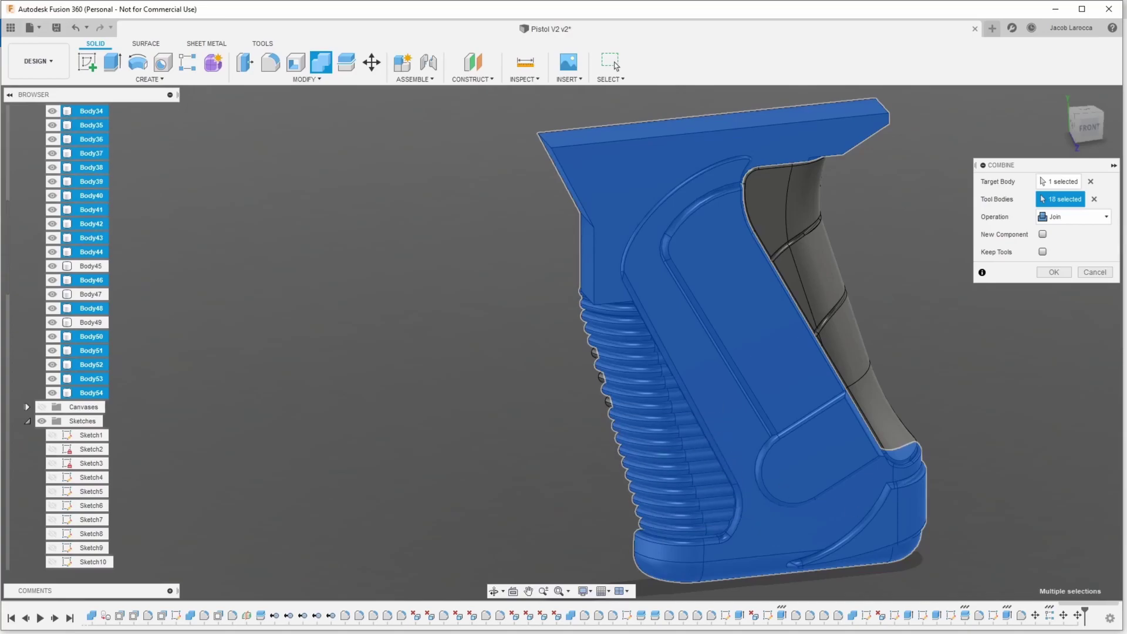